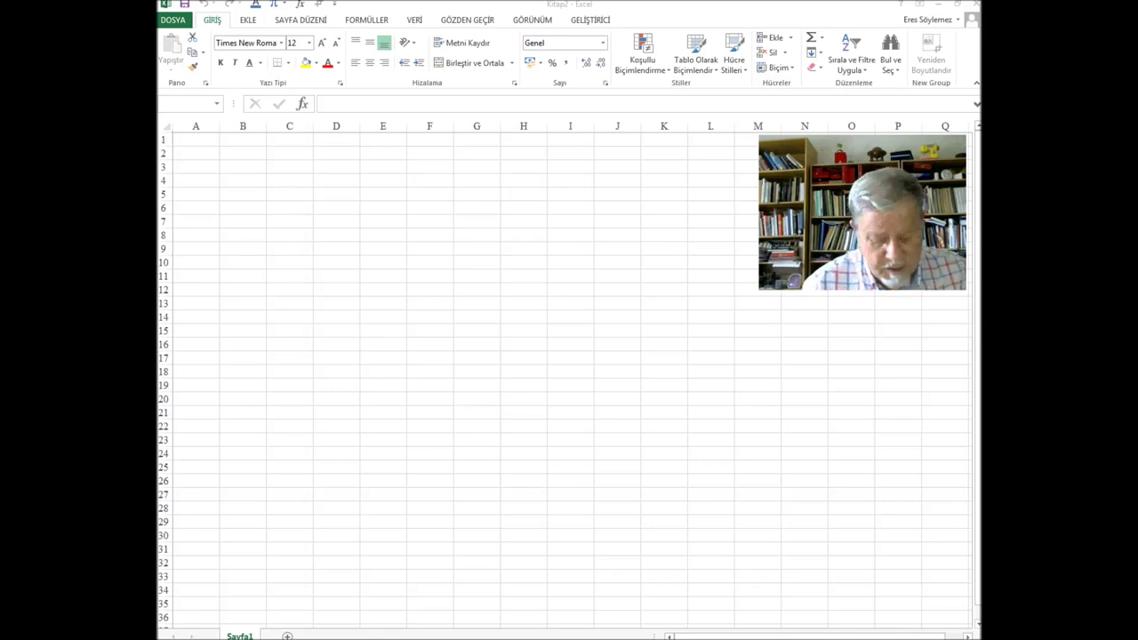
Step: Paste the four-bar linkage diagram near cell G2 and deselect it
left_click(455, 164)
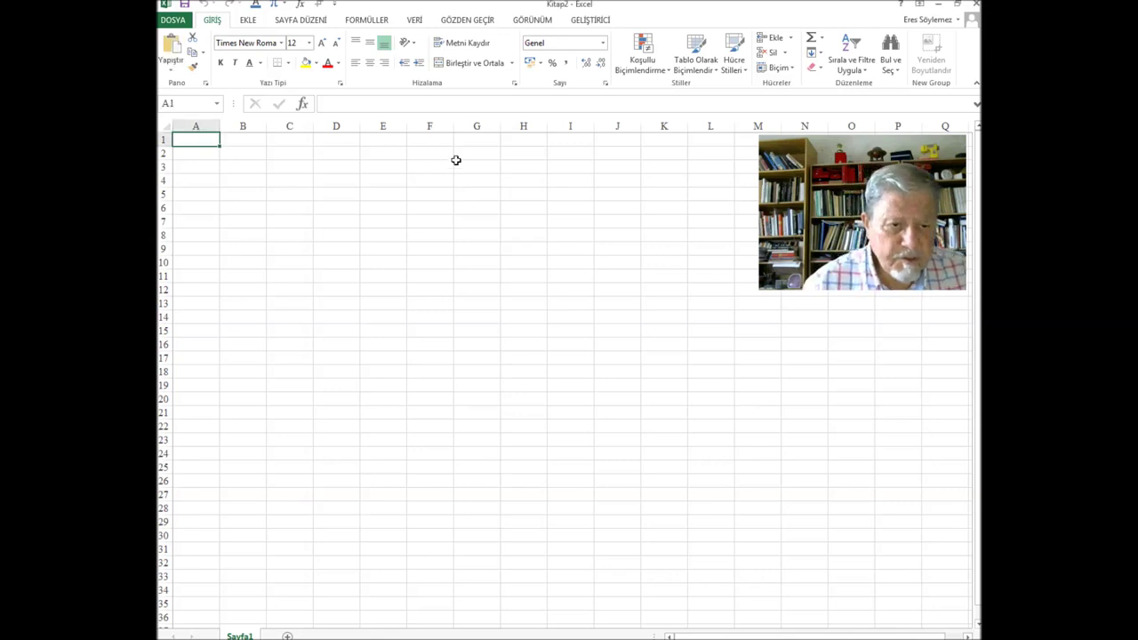
left_click(470, 157)
key("ctrl+v")
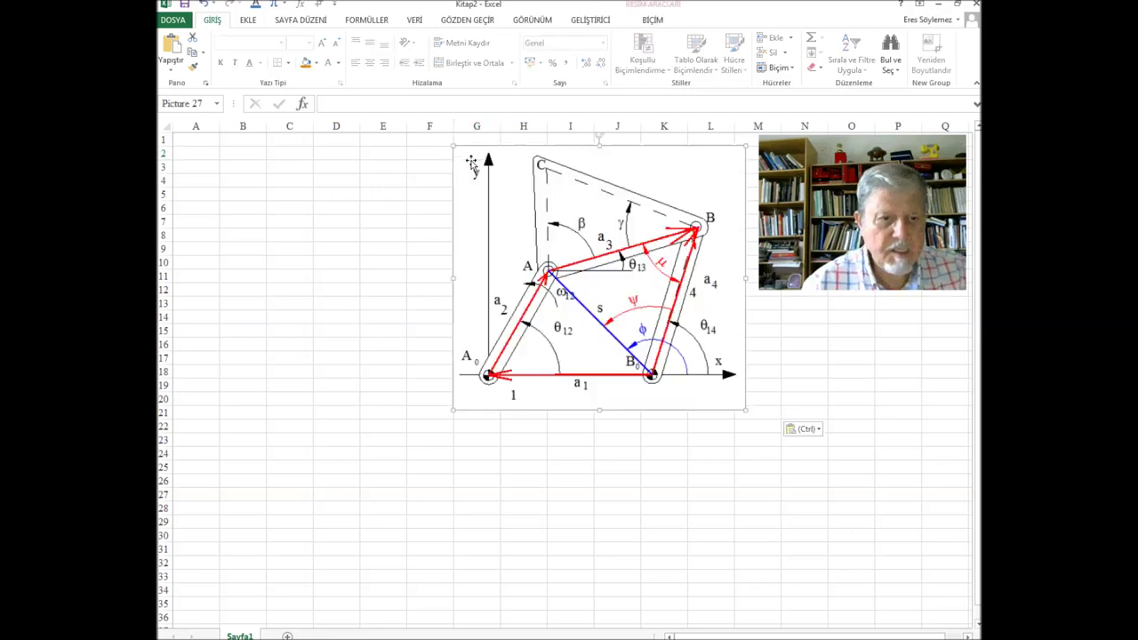
left_click(666, 465)
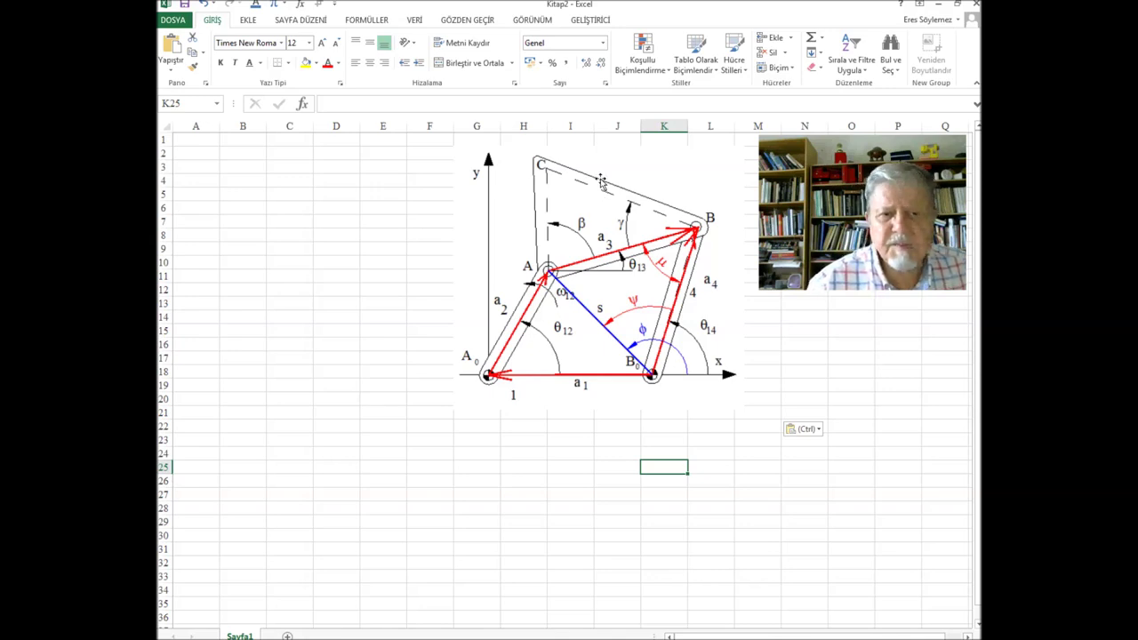
Step: Move the linkage diagram down a few rows, then paste the linkage equation group at A3
left_click_drag(620, 165, 624, 231)
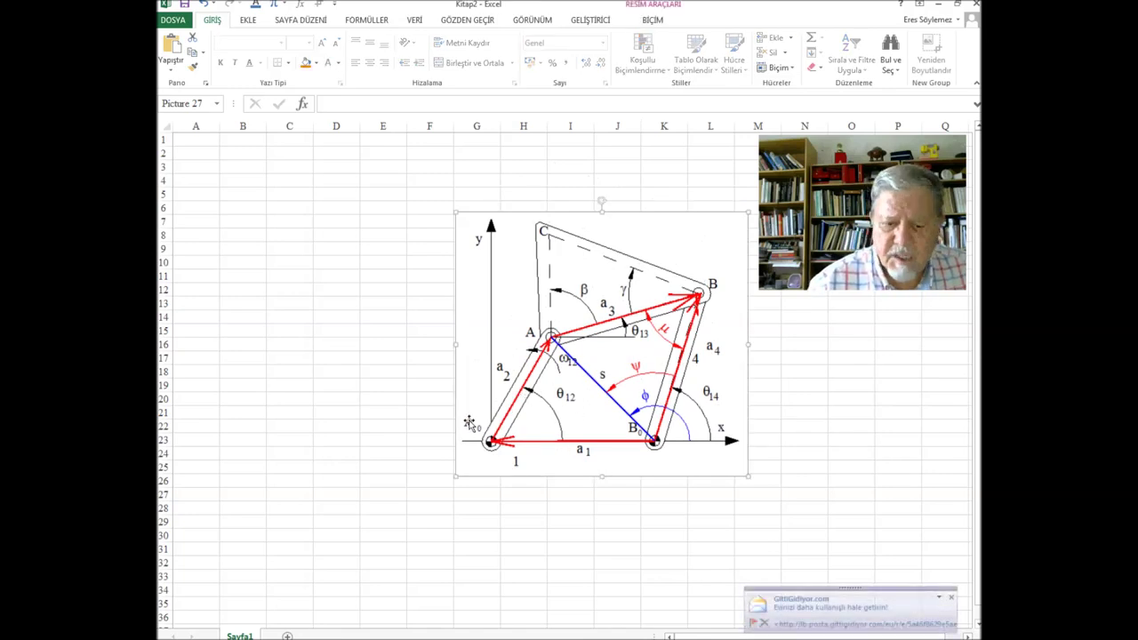
left_click(952, 599)
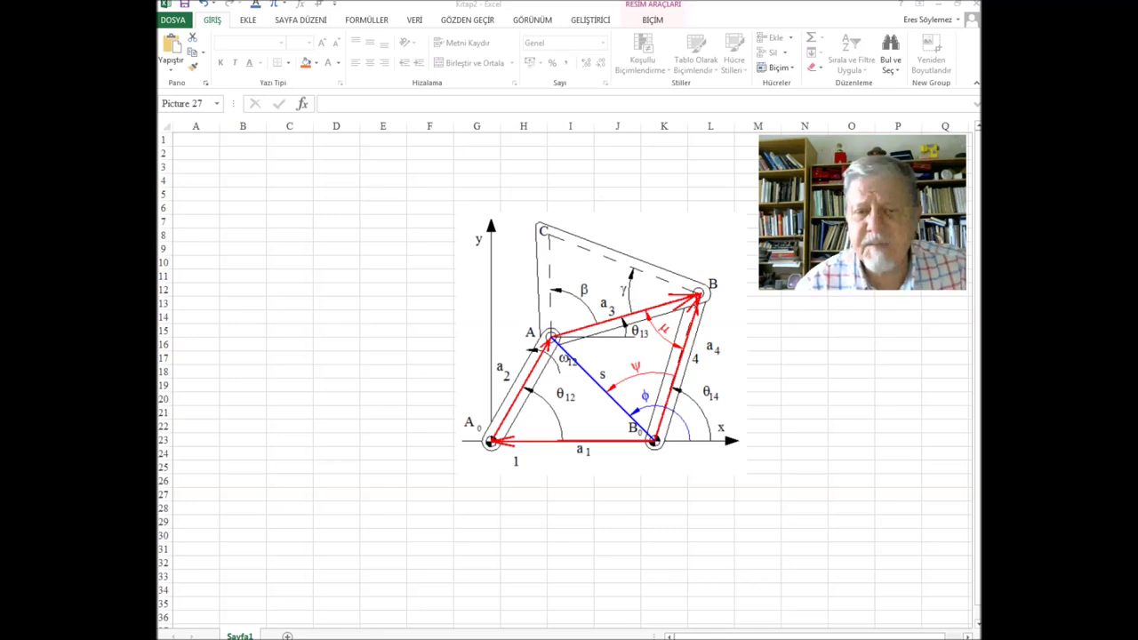
left_click(204, 169)
key("ctrl+v")
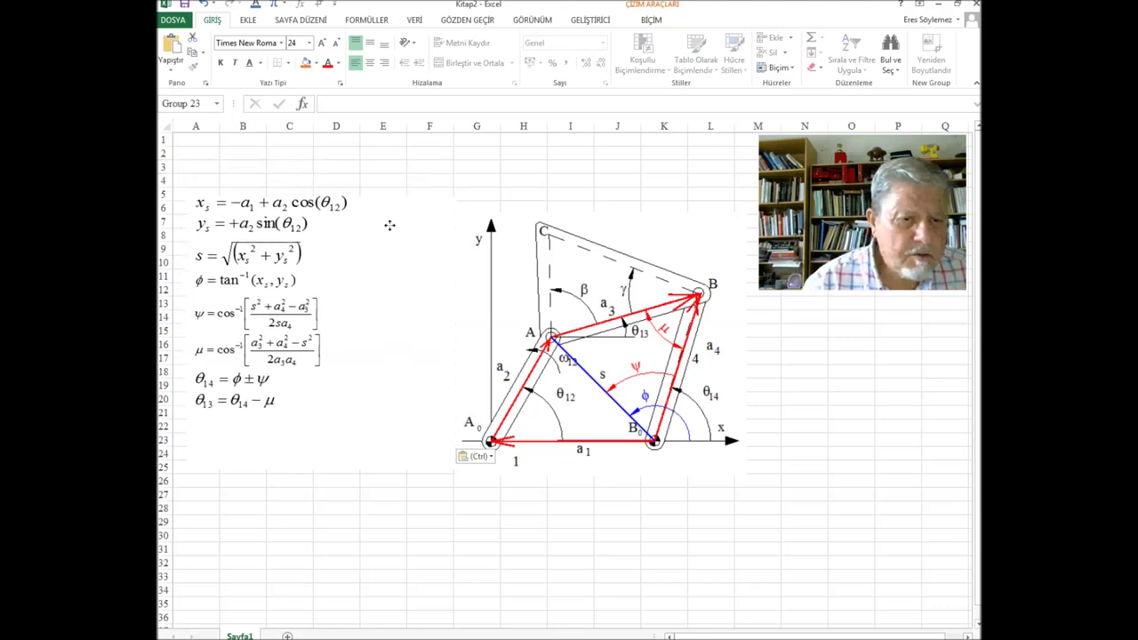
Step: Reposition the diagram and equation group so the equations sit beside it around rows 15–33
left_click_drag(380, 199, 395, 239)
left_click(675, 239)
left_click_drag(675, 238, 859, 333)
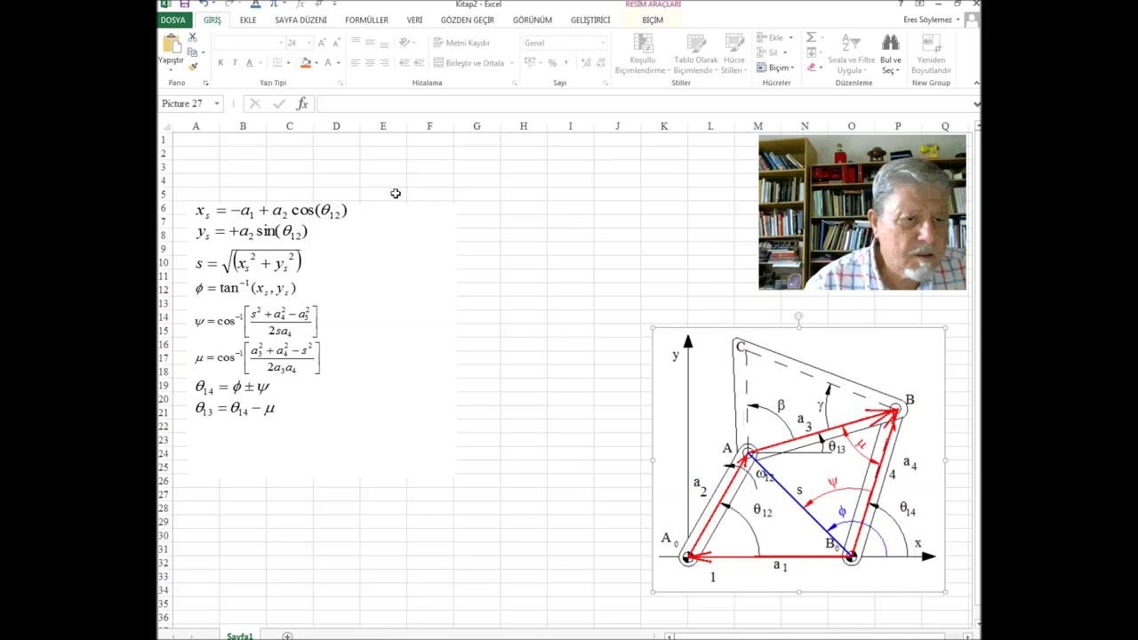
mouse_move(373, 216)
left_mouse_down()
mouse_move(503, 308)
mouse_move(589, 320)
mouse_move(560, 331)
left_mouse_up()
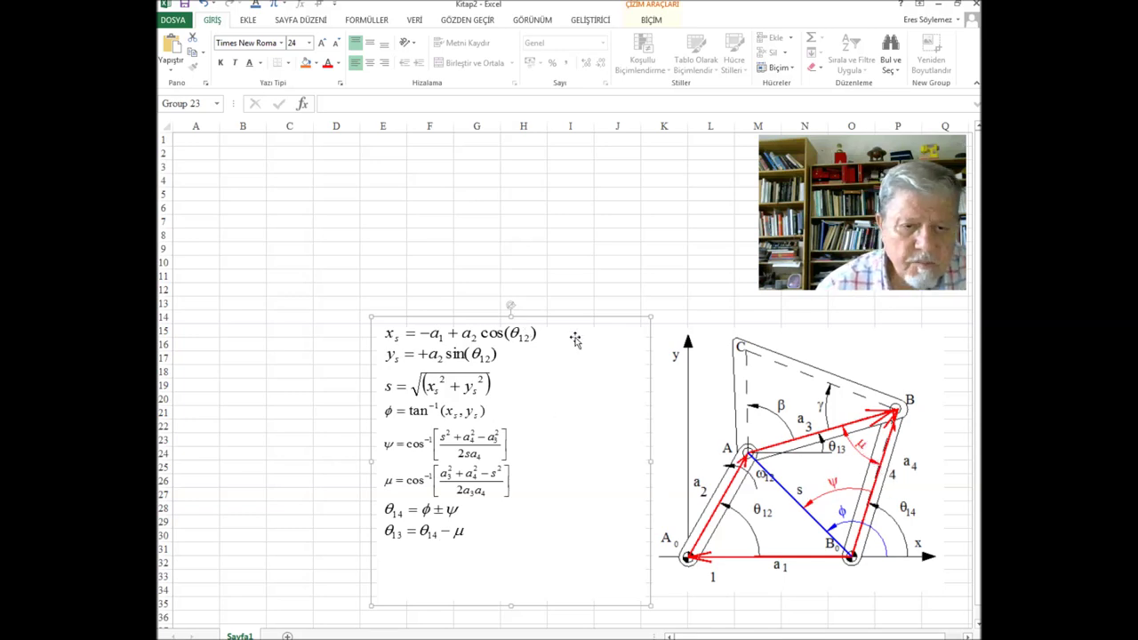
left_click_drag(574, 335, 579, 338)
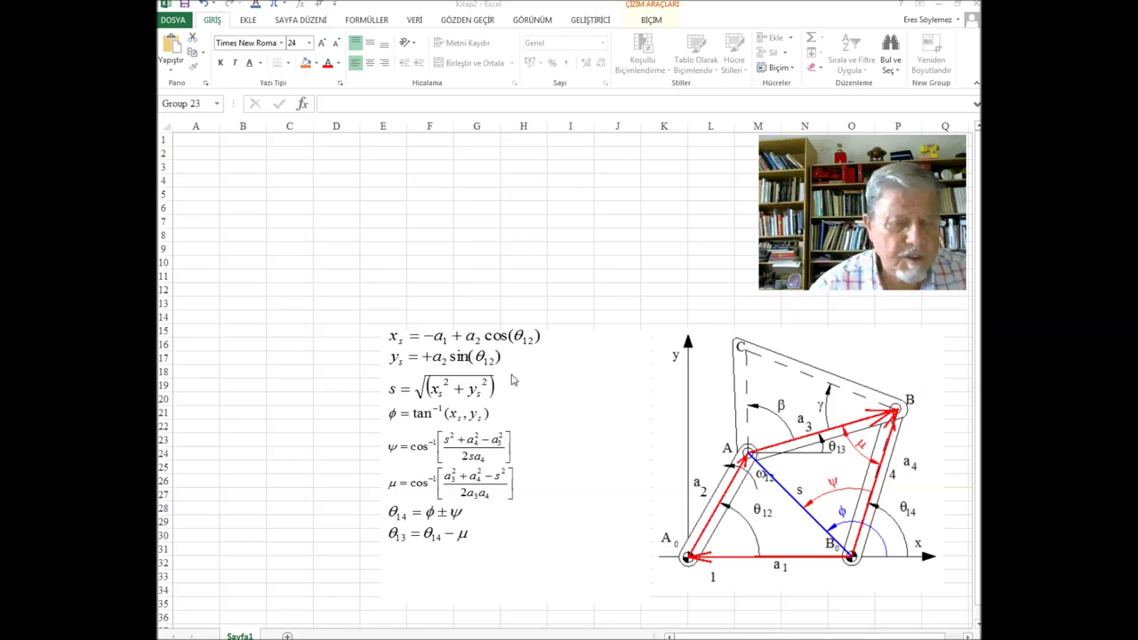
left_click(377, 235)
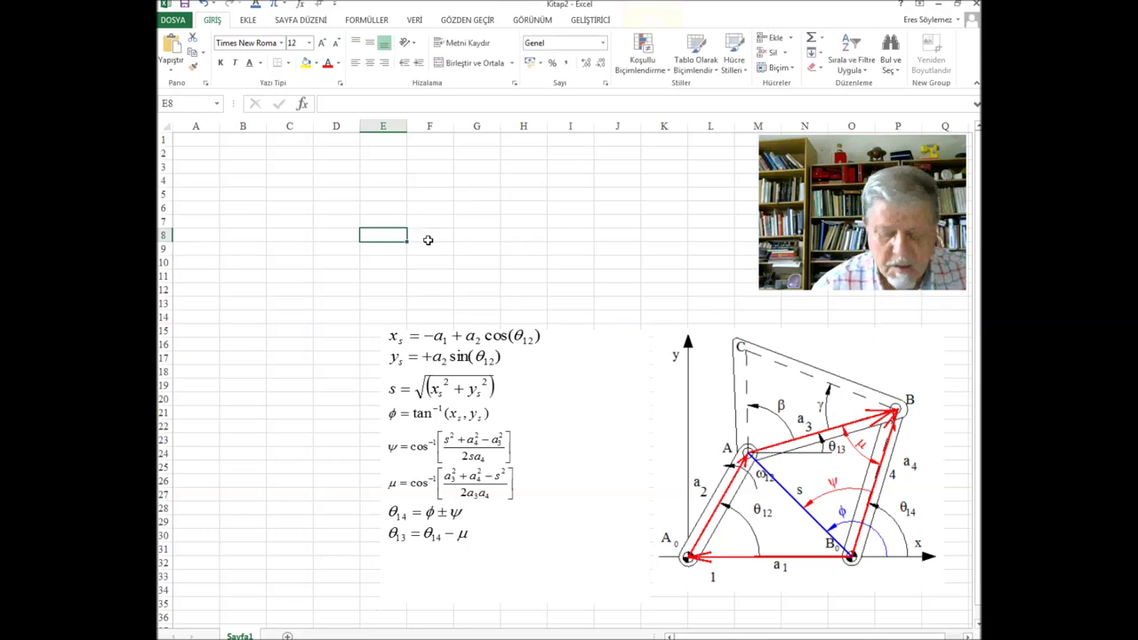
Step: Paste the x_c and y_c equations and drag them below the θ13 equation, around rows 33–35
key("ctrl+v")
left_click(568, 189)
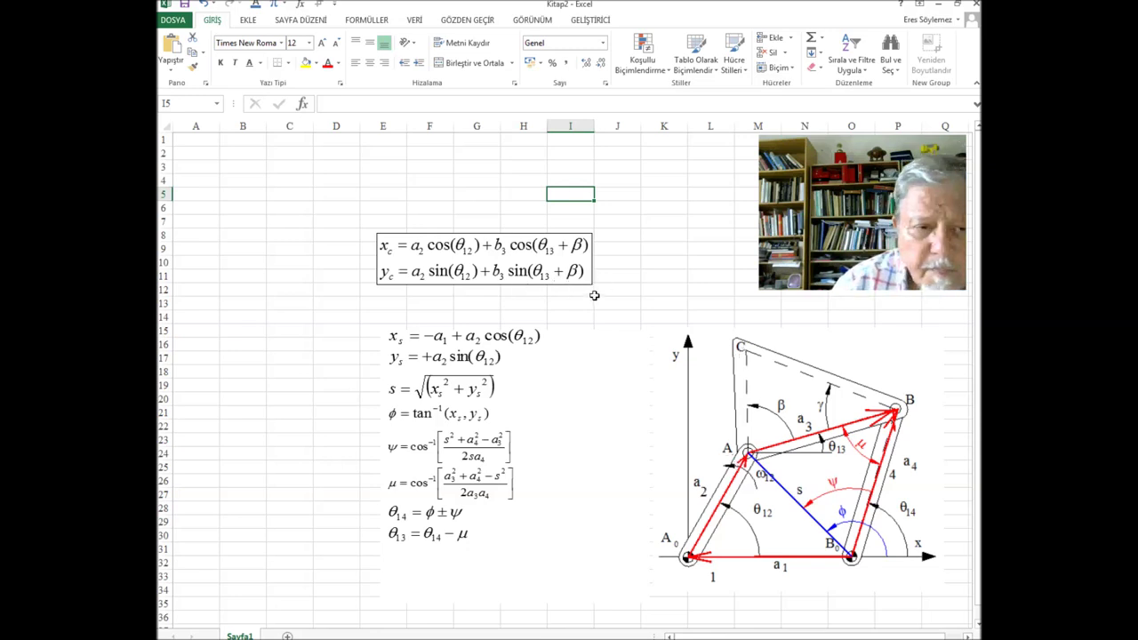
left_click(464, 255)
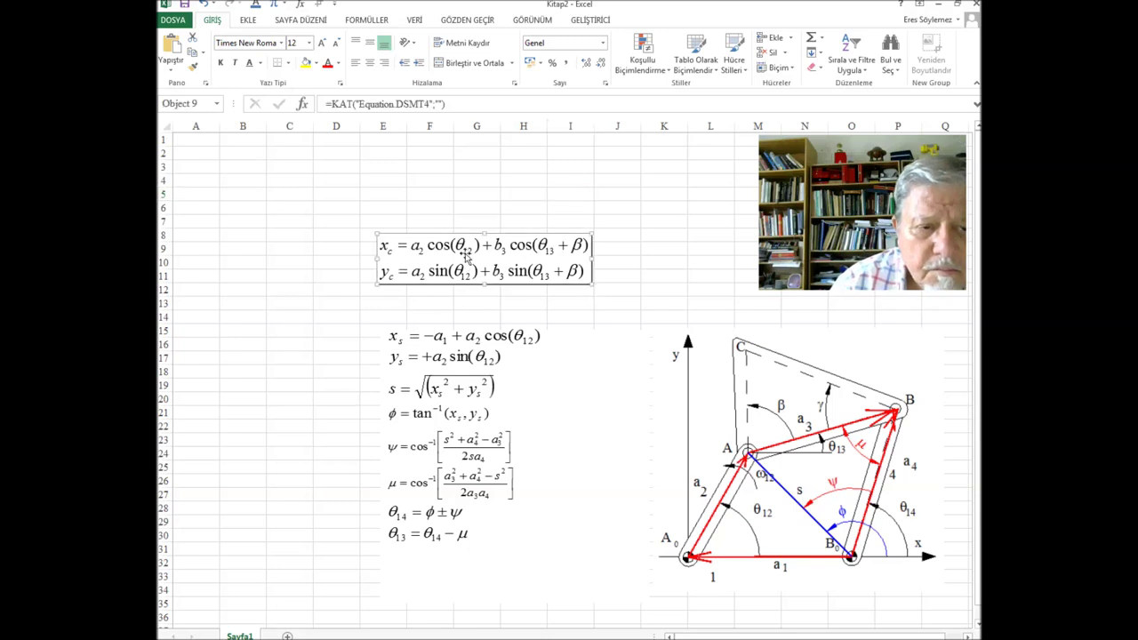
left_click_drag(464, 265, 471, 583)
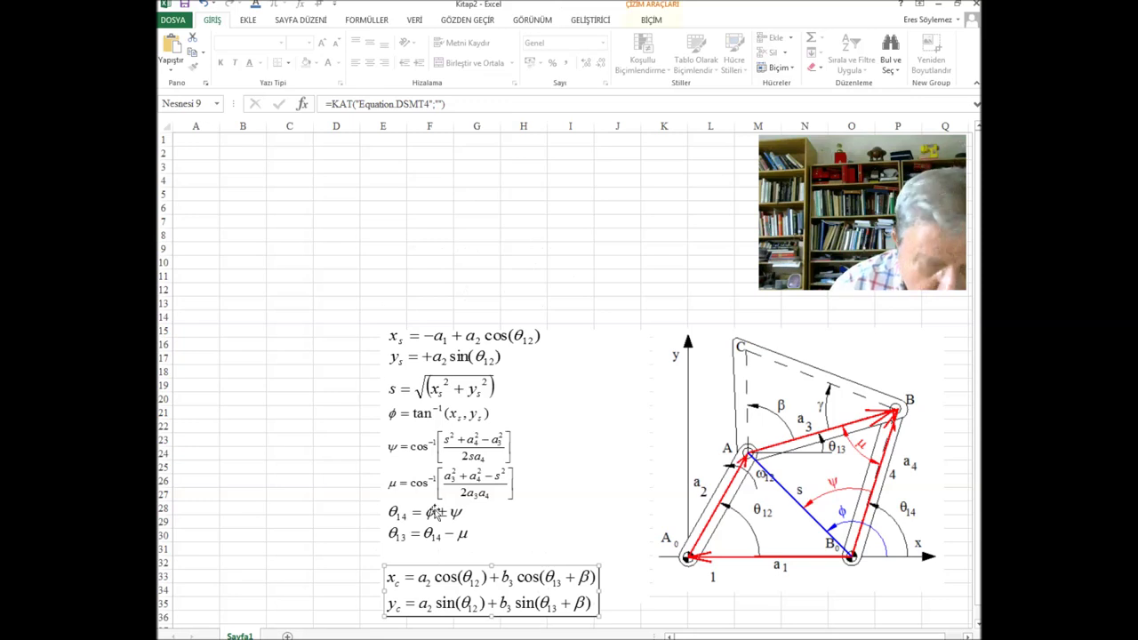
left_click(197, 142)
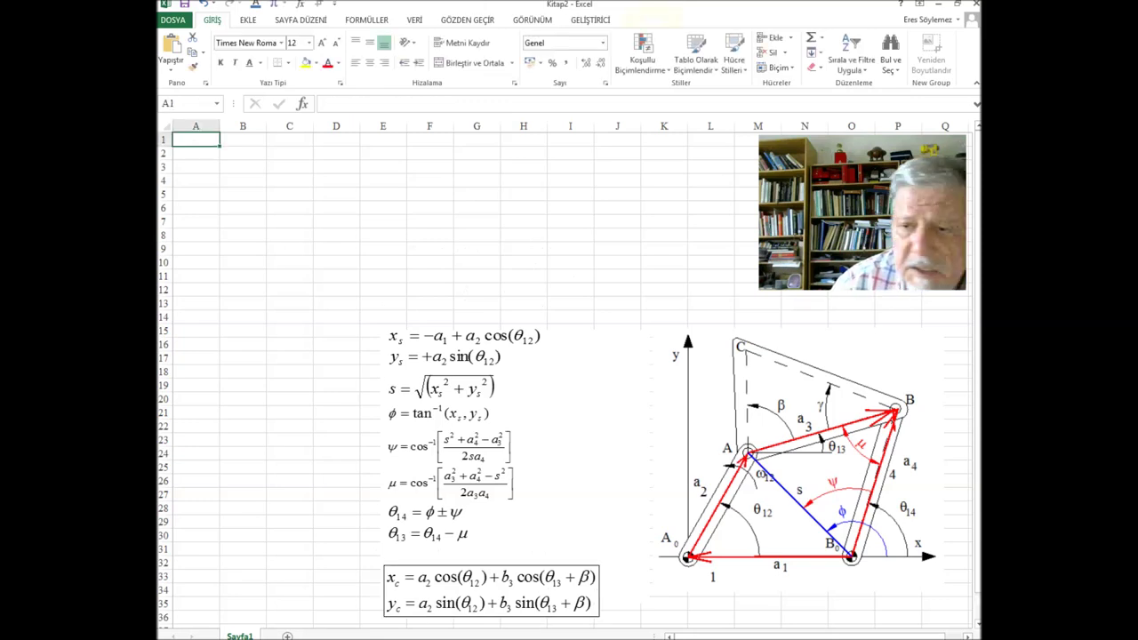
left_click(490, 590)
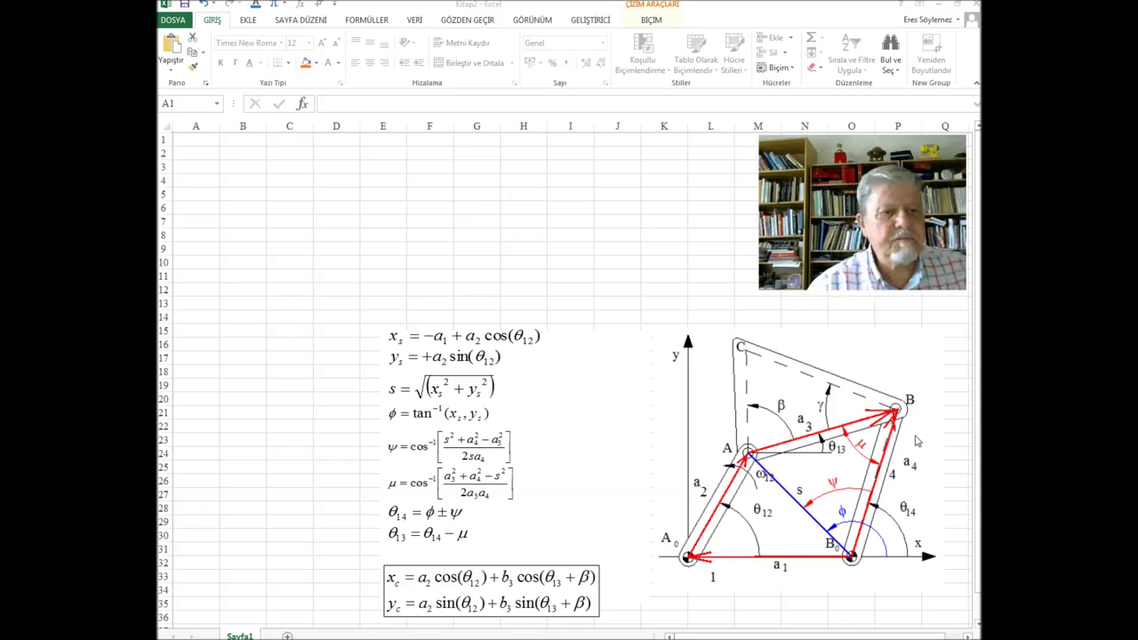
left_click(203, 137)
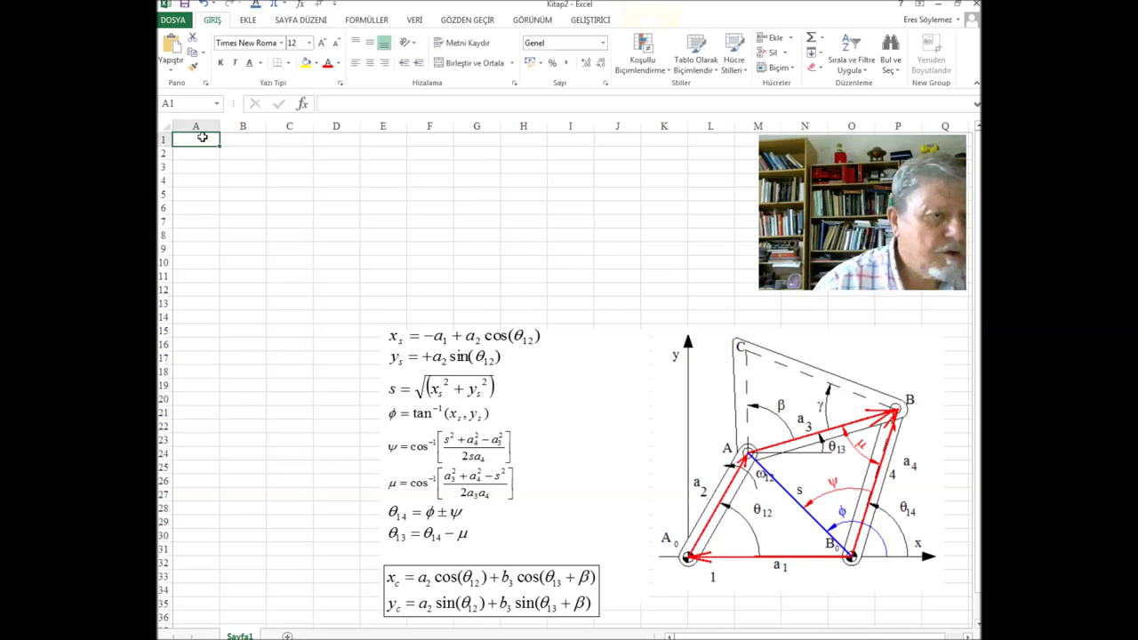
Step: Enter a₁ in A1 with subscript 1, centred at 14 point, and fill labels down to A4
type("a1")
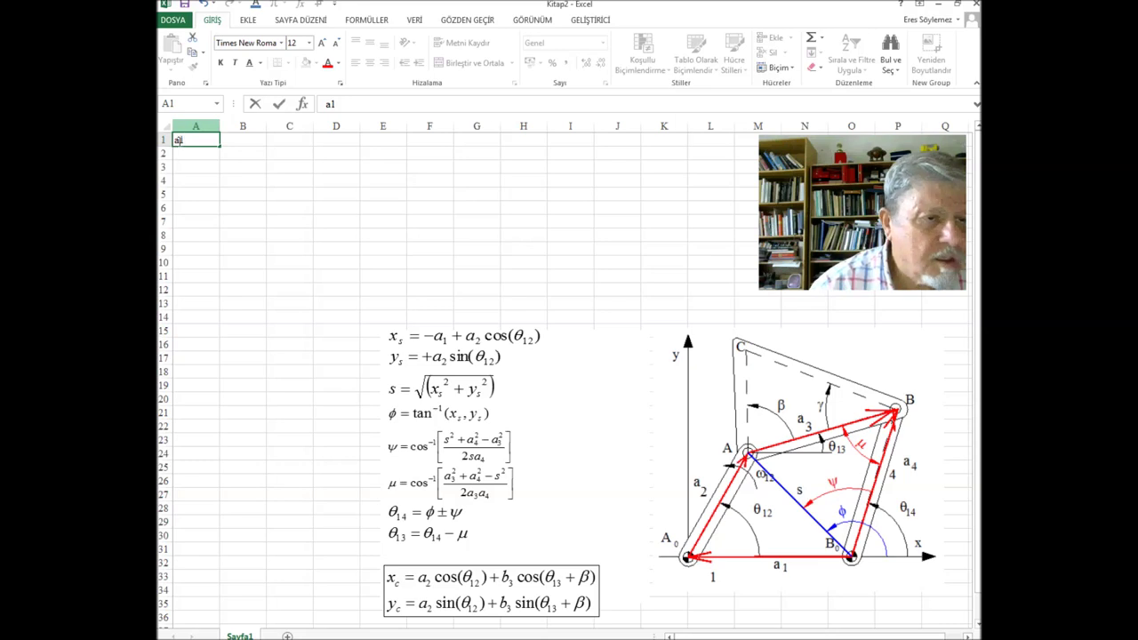
right_click(187, 140)
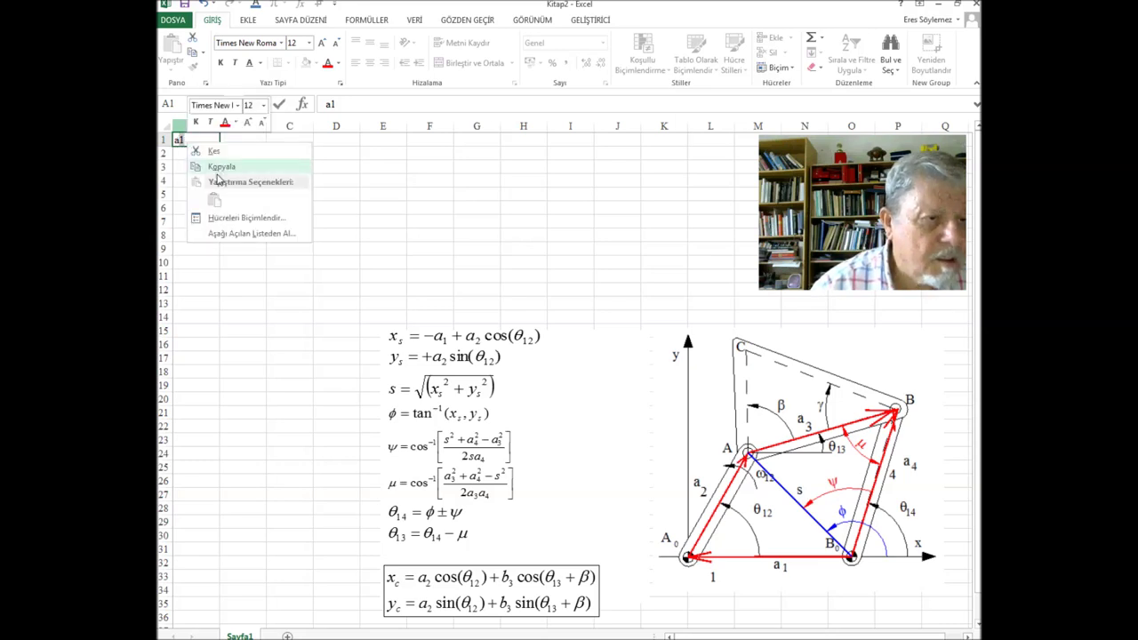
left_click(246, 218)
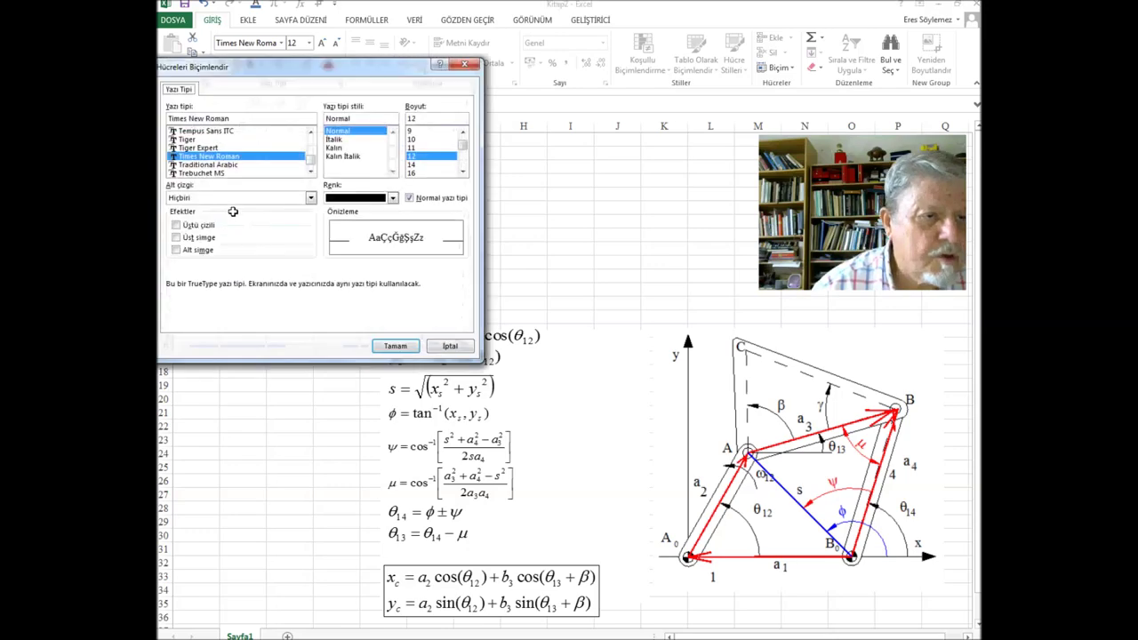
left_click(176, 250)
left_click(395, 347)
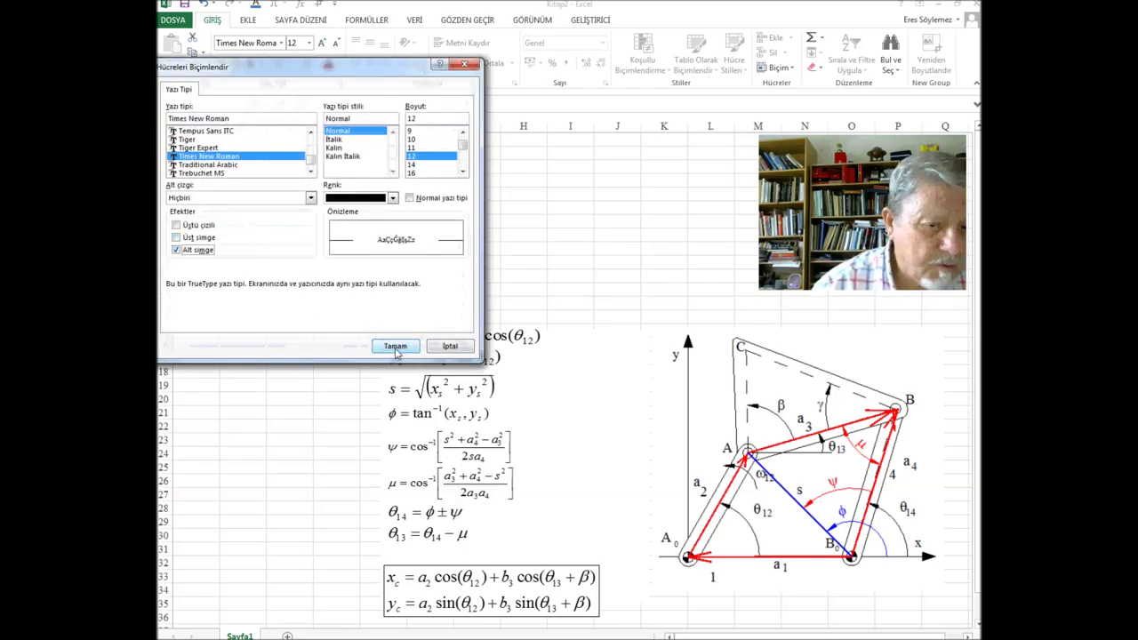
left_click(193, 145)
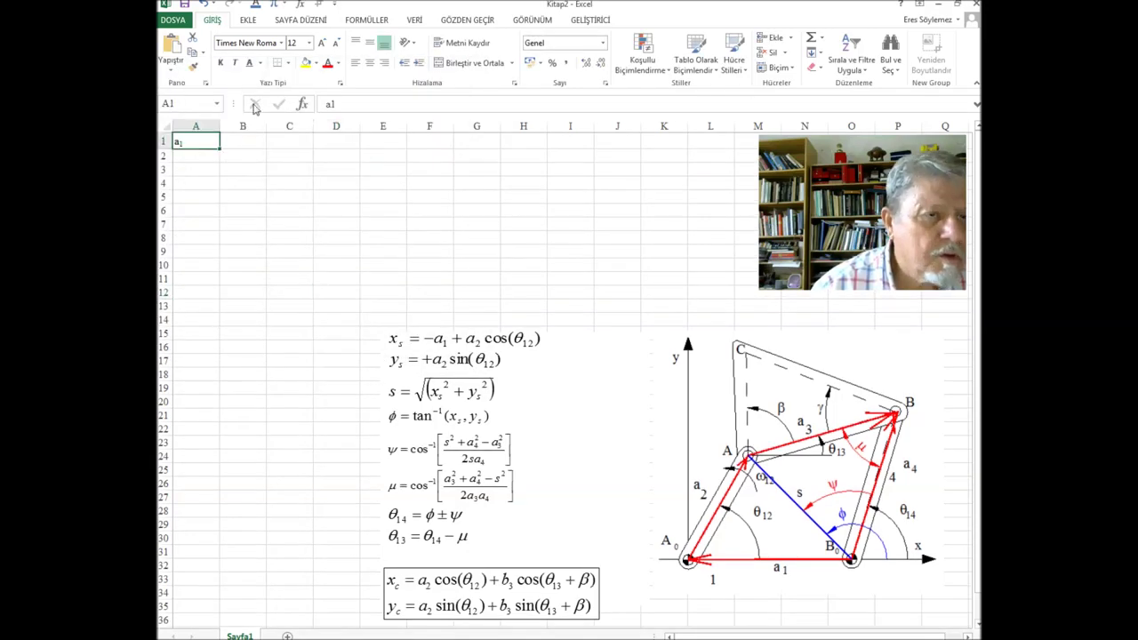
left_click(369, 62)
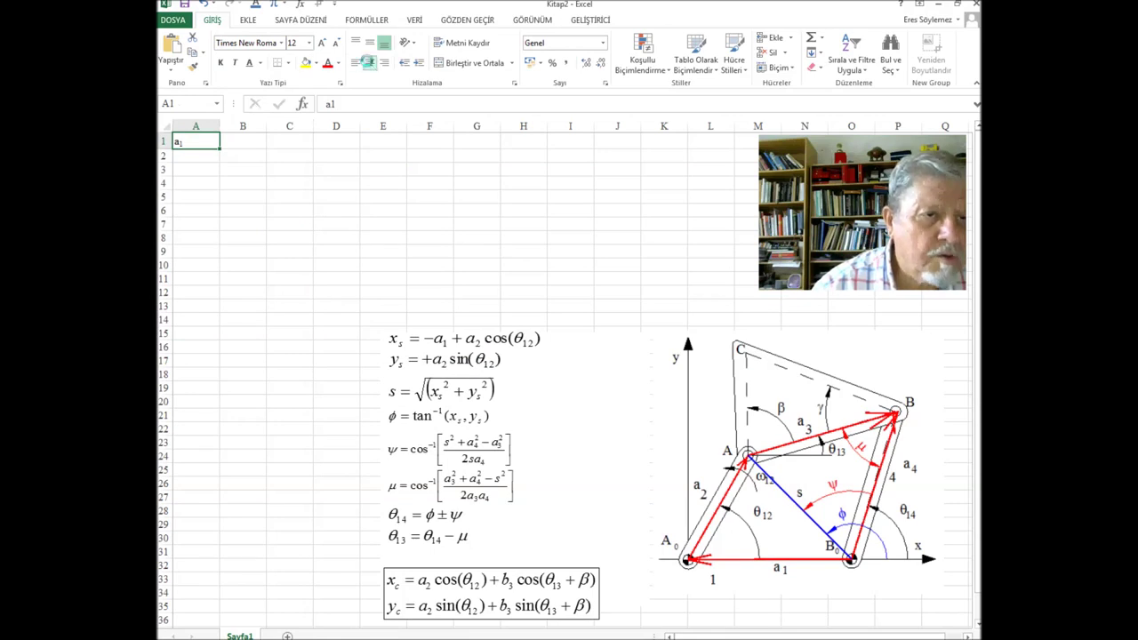
left_click(309, 42)
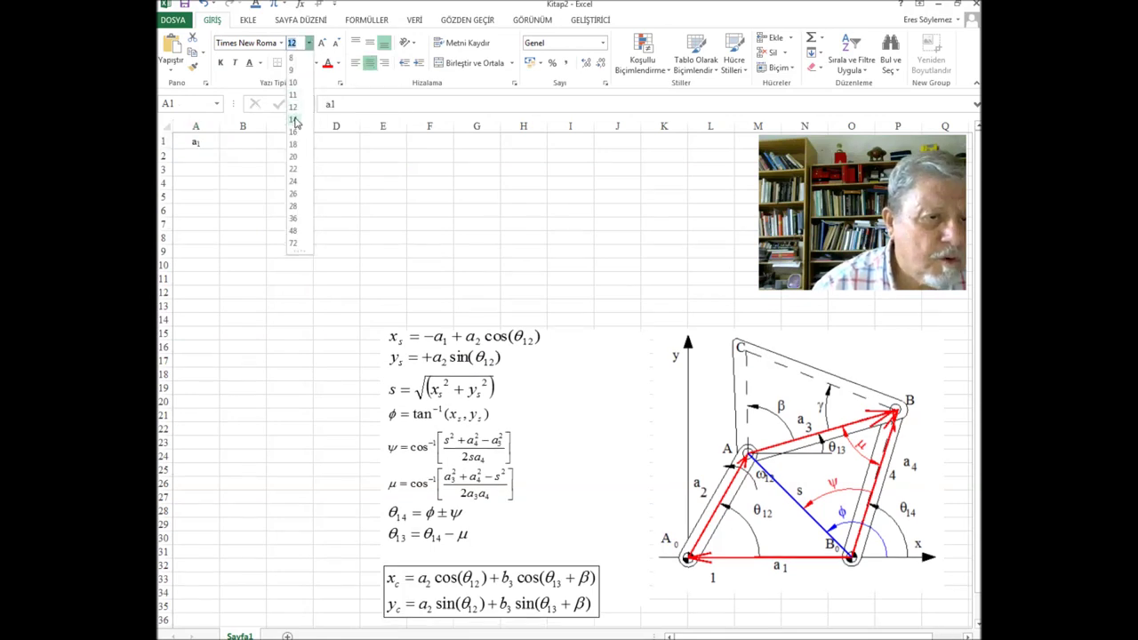
left_click(282, 122)
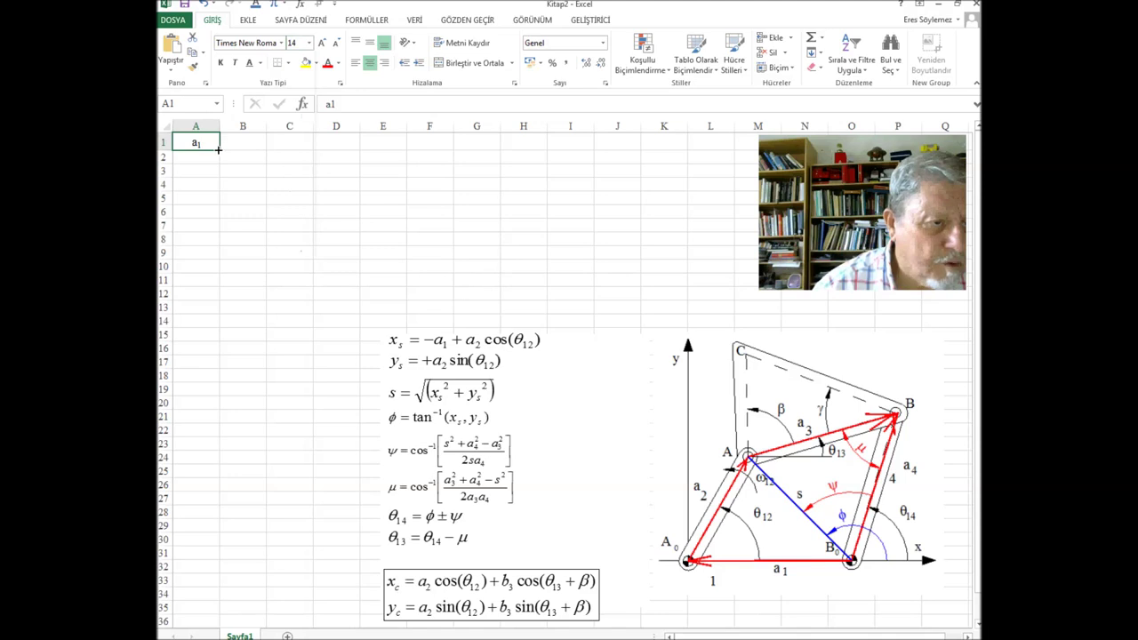
left_click_drag(218, 147, 222, 189)
Step: Enter link lengths 70, 35, 62 and 56 in B1:B4
left_click(253, 190)
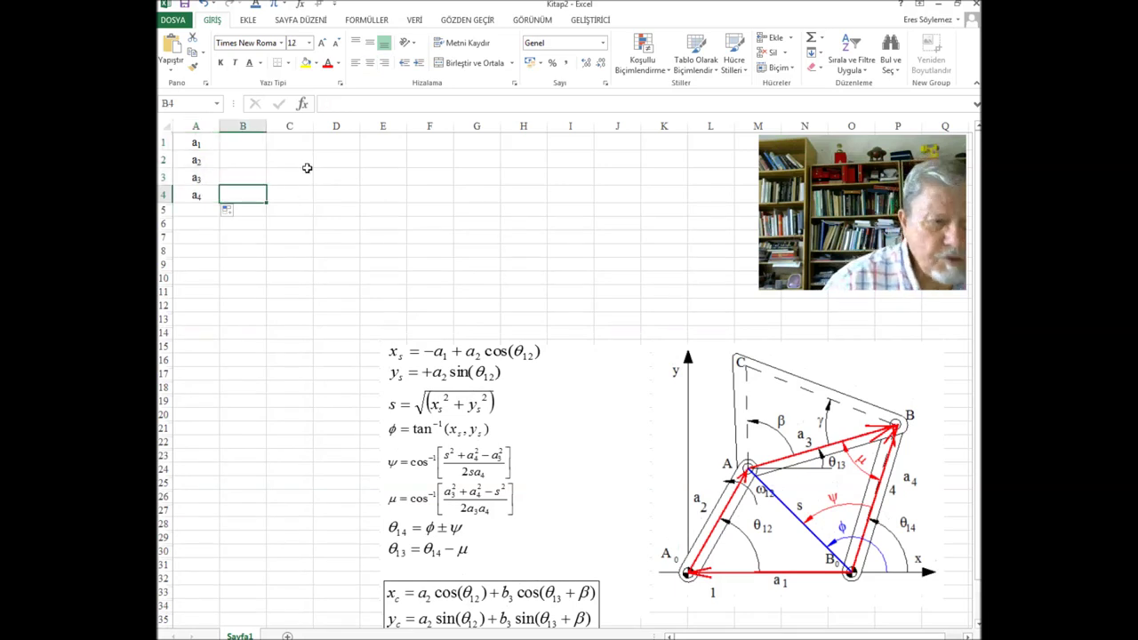
left_click(259, 146)
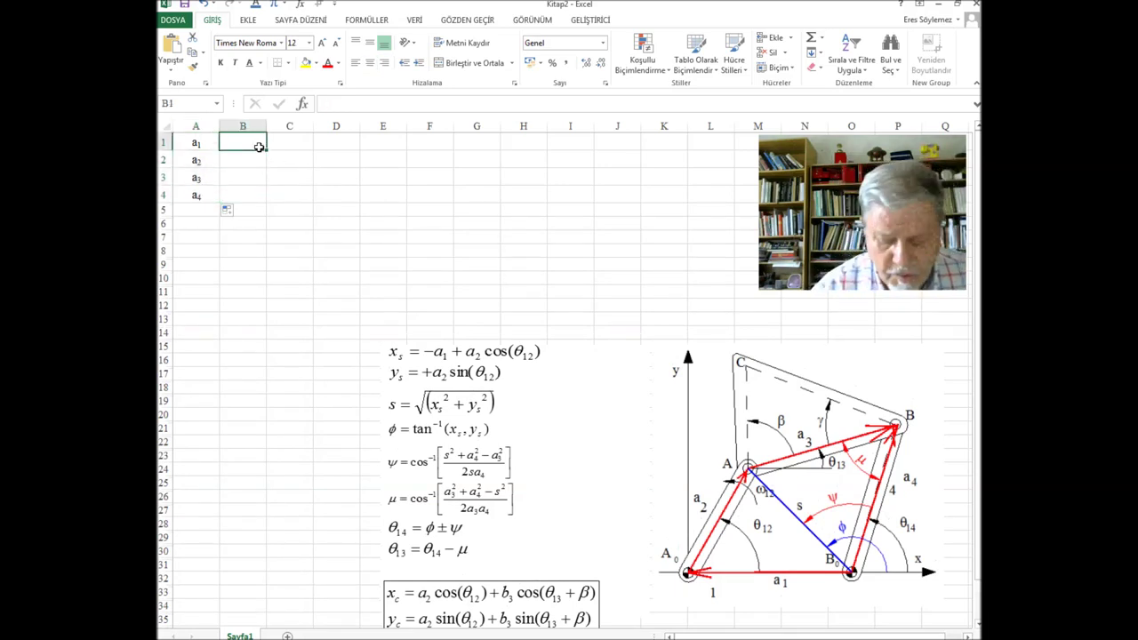
type("70")
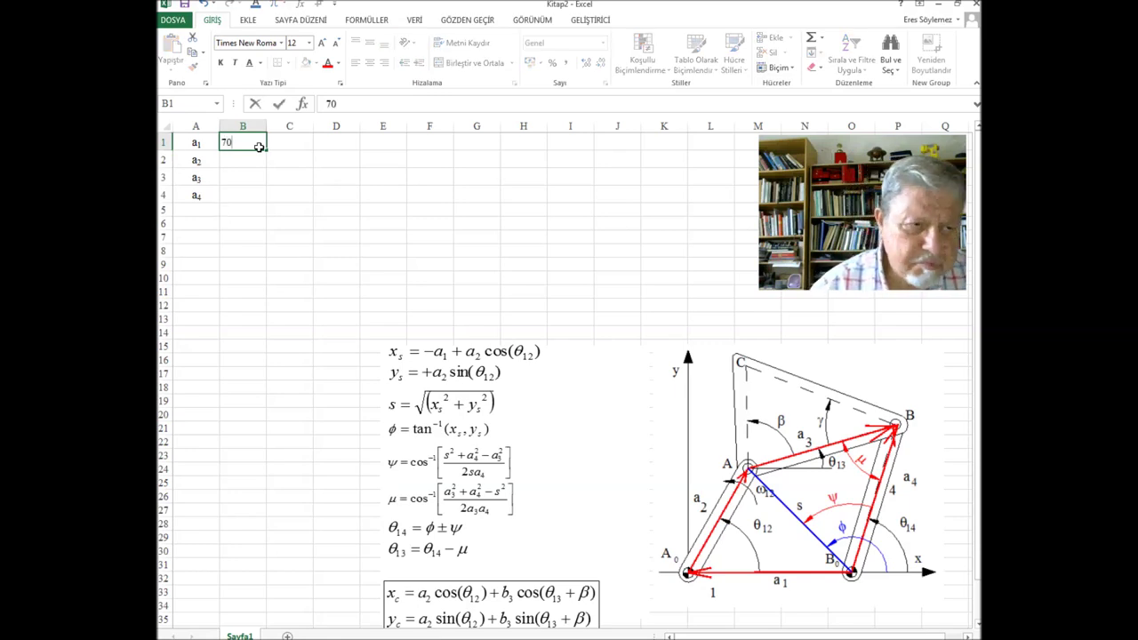
key("Return")
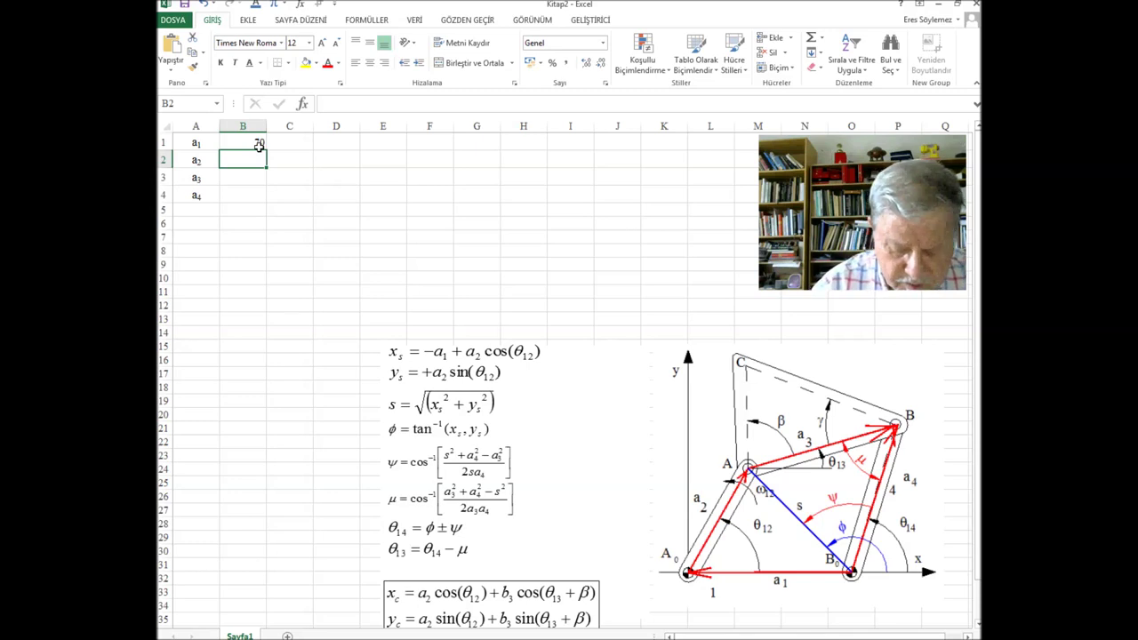
type("35")
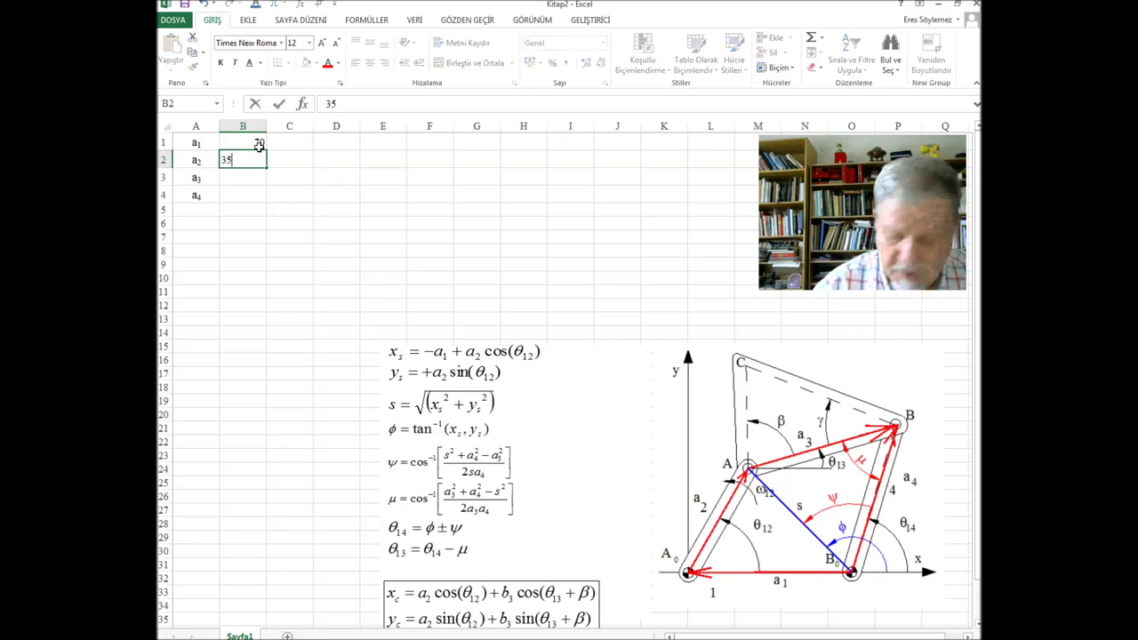
key("Return")
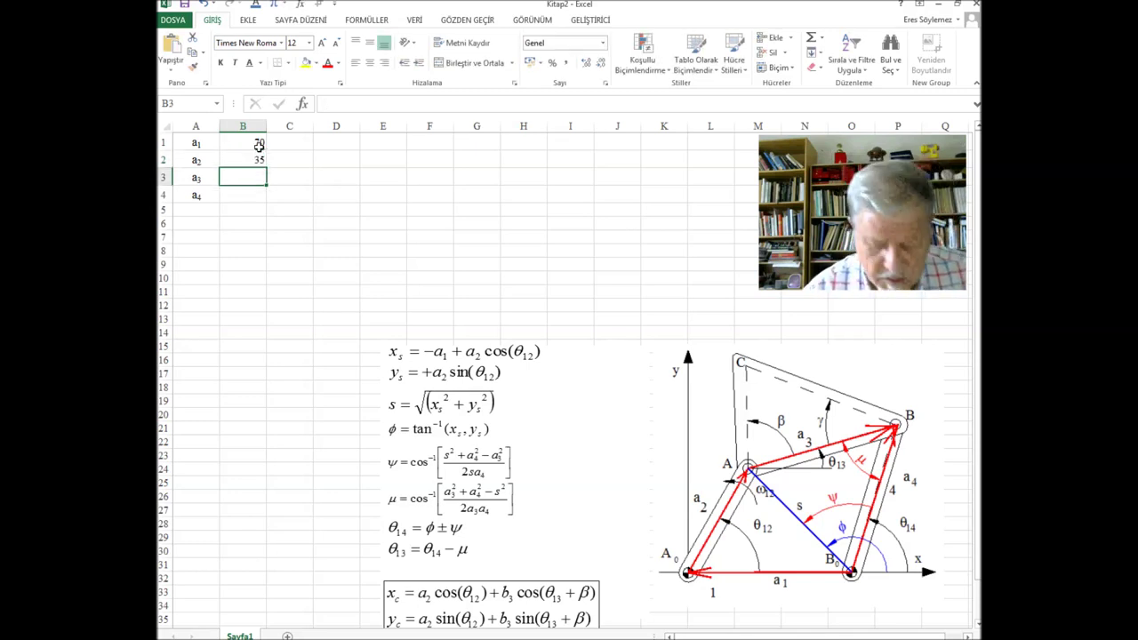
type("62")
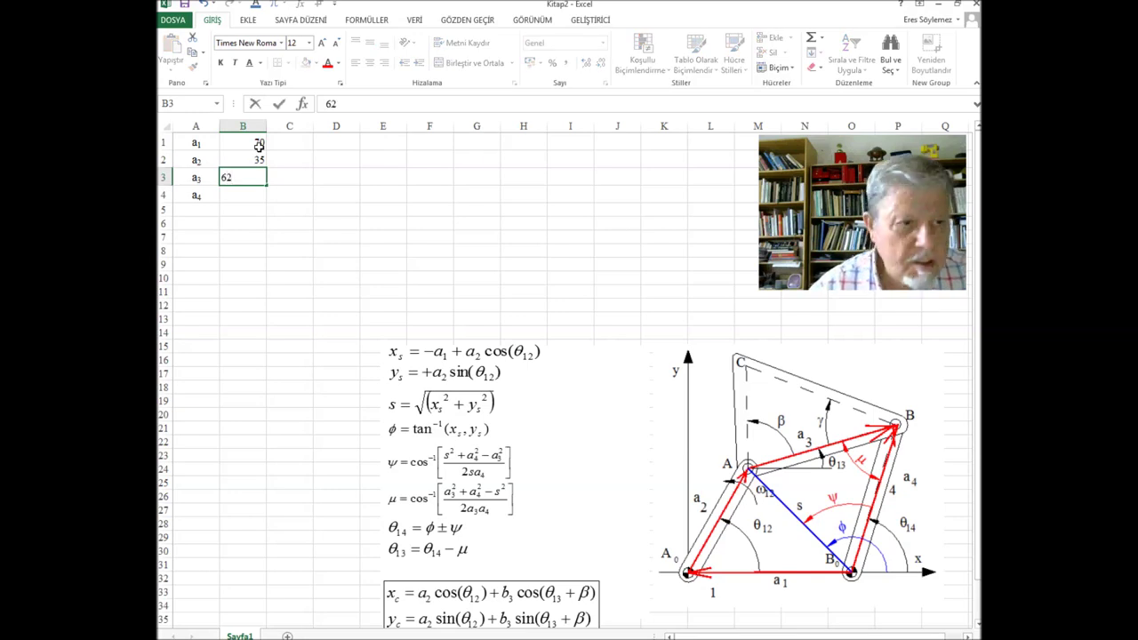
key("Return")
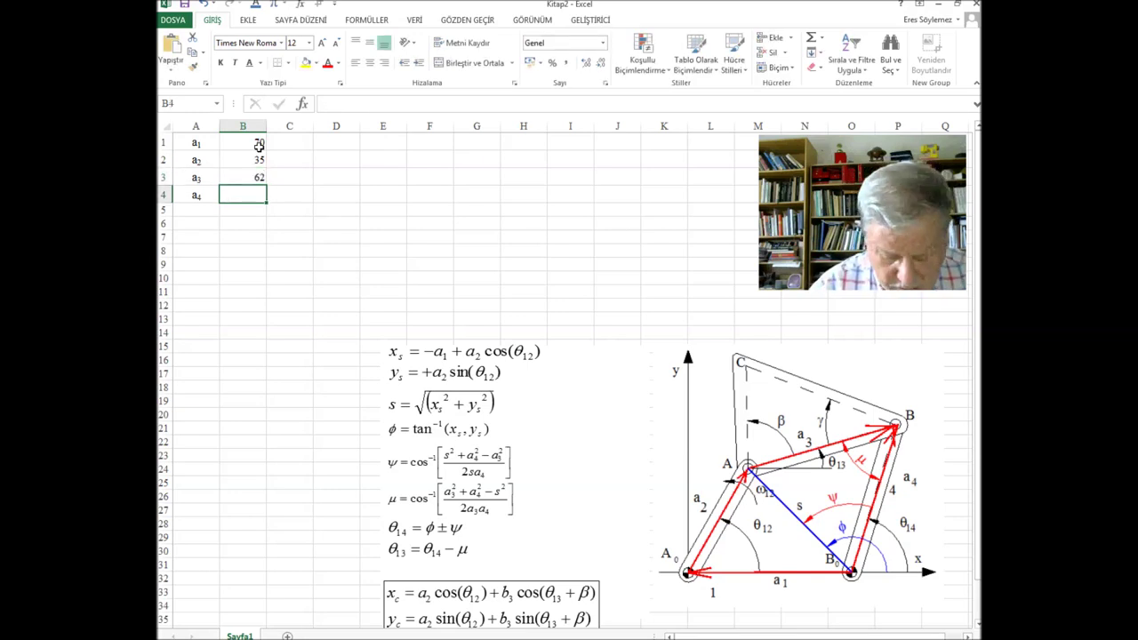
type("56")
key("Return")
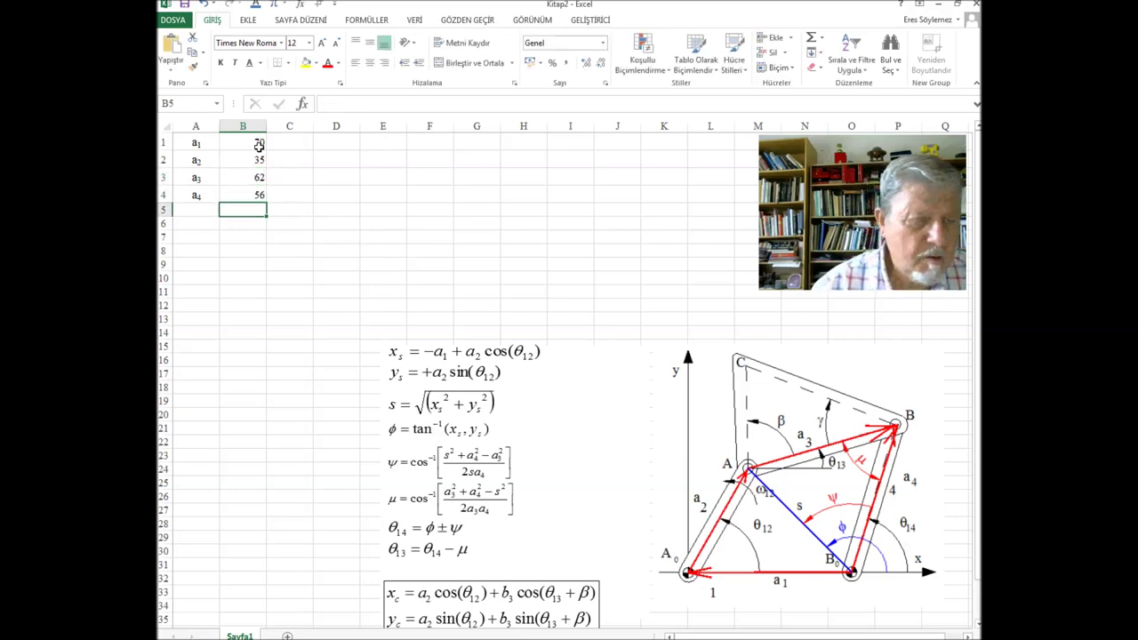
Step: Centre the link length values in B1:B4
left_click_drag(260, 144, 260, 195)
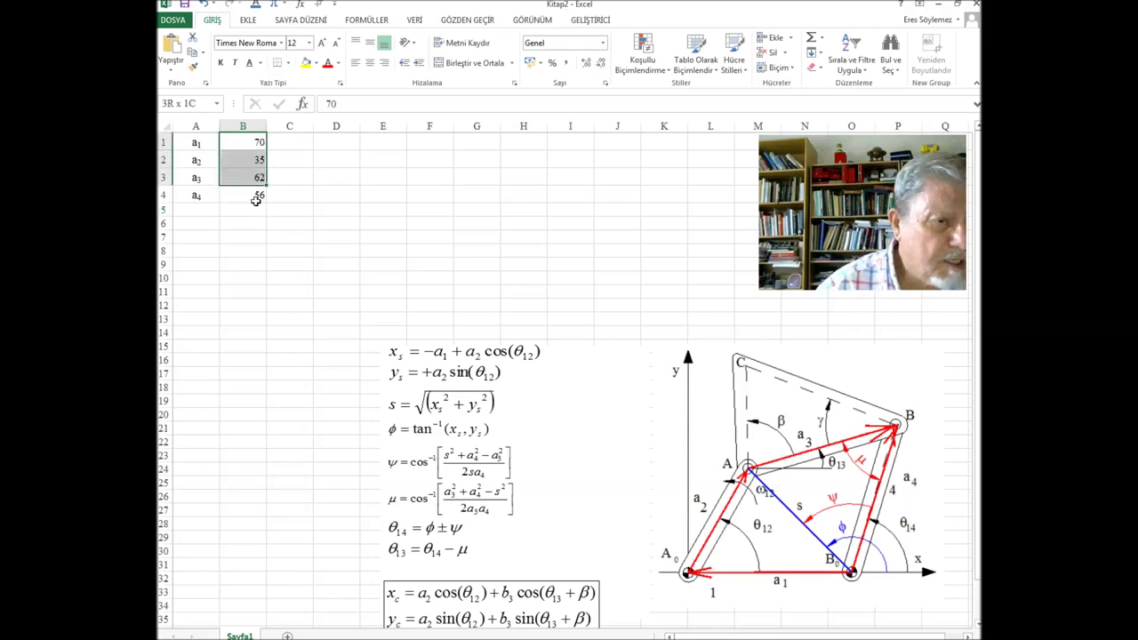
left_click(368, 63)
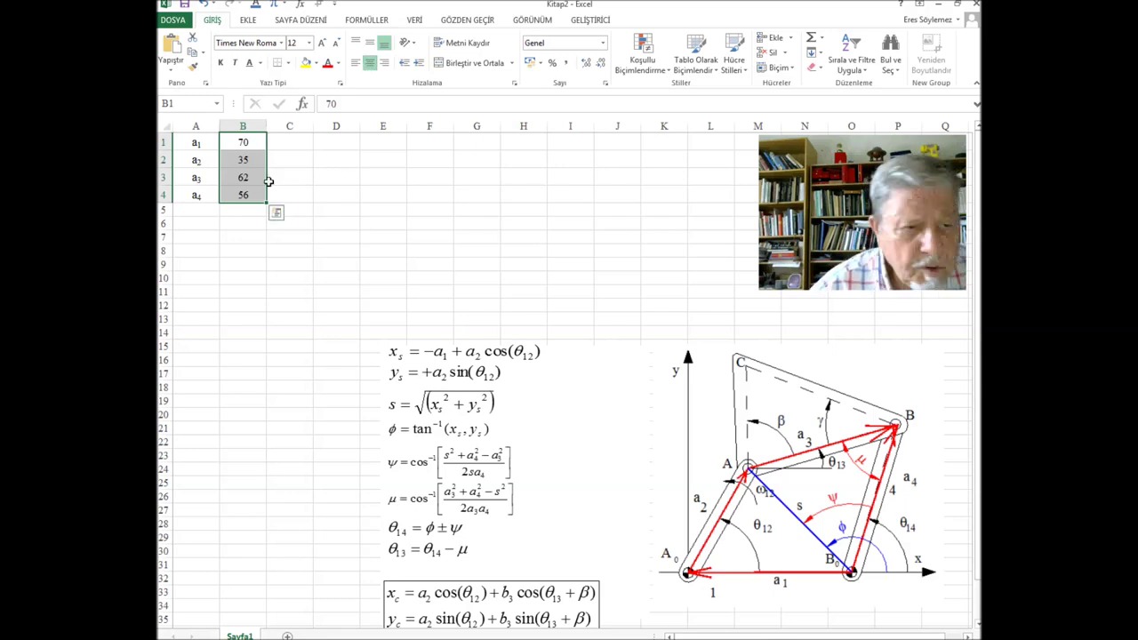
left_click(311, 194)
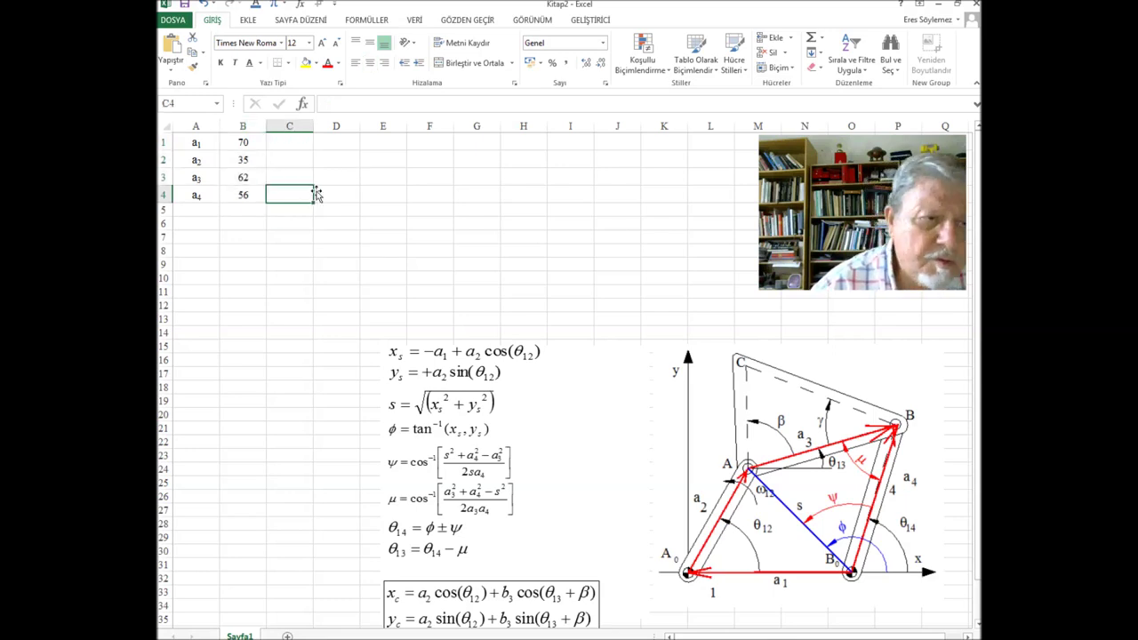
left_click(245, 145)
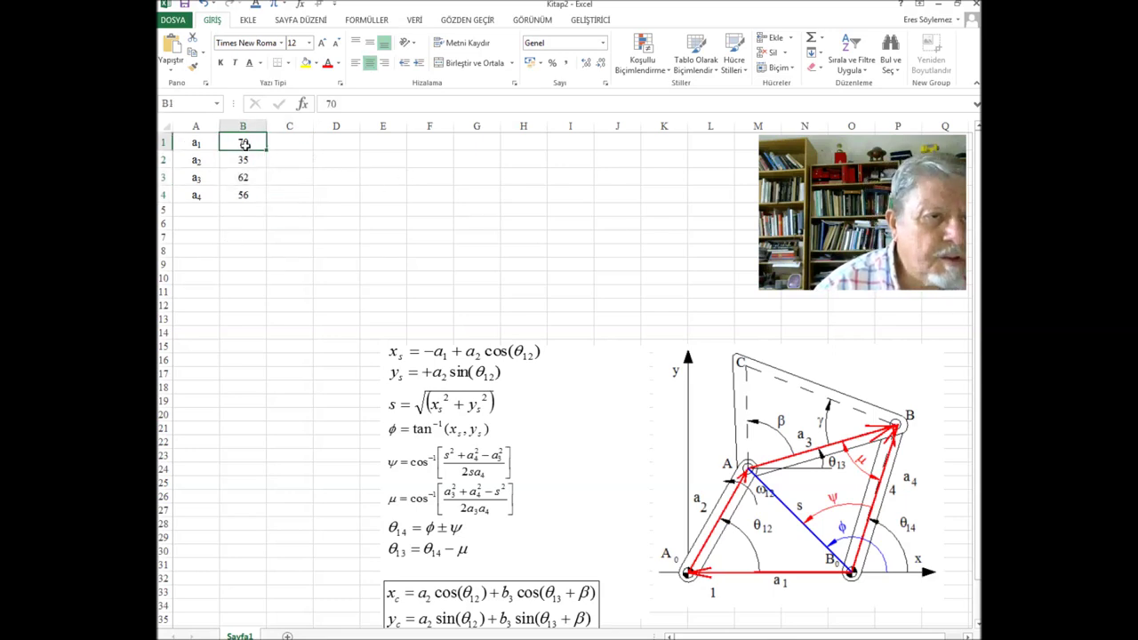
left_click_drag(242, 142, 243, 193)
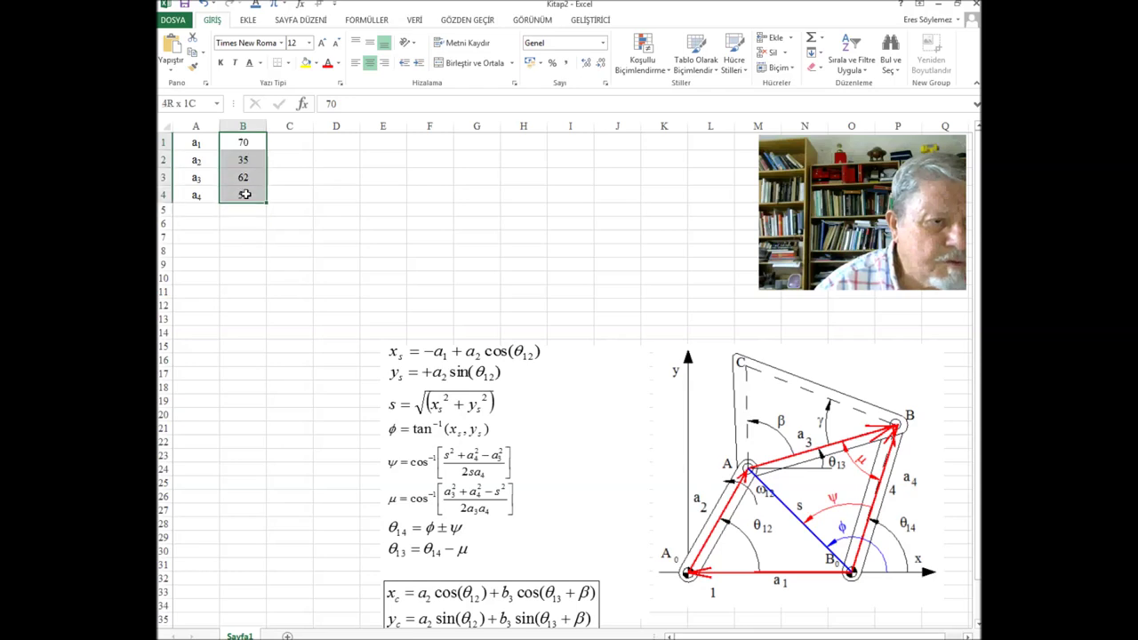
left_click(309, 43)
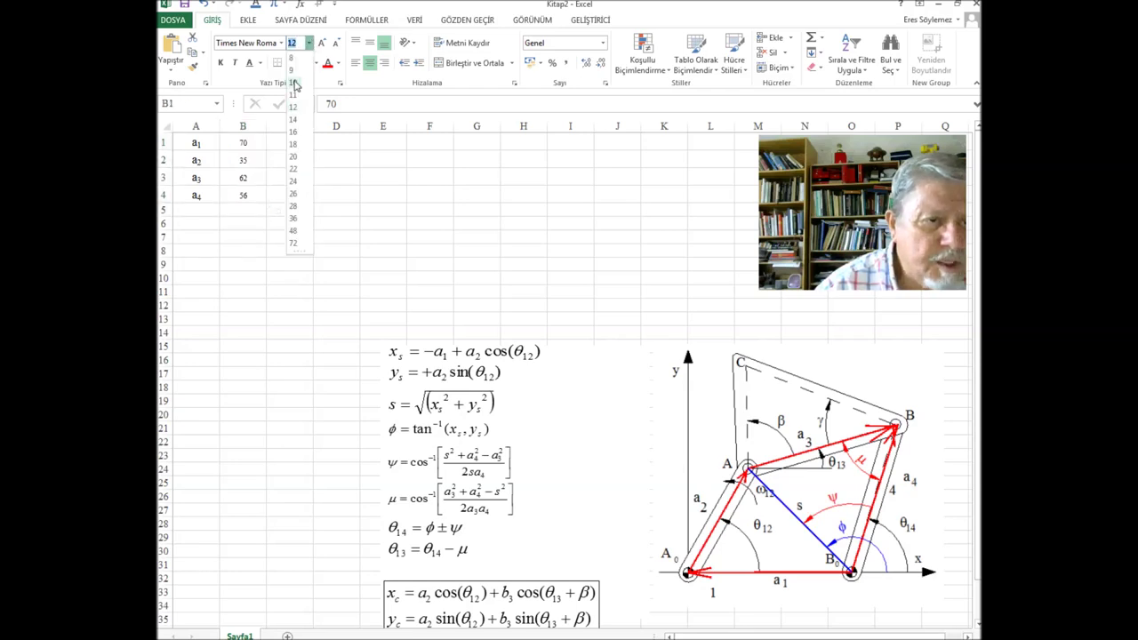
left_click(287, 170)
left_click(289, 194)
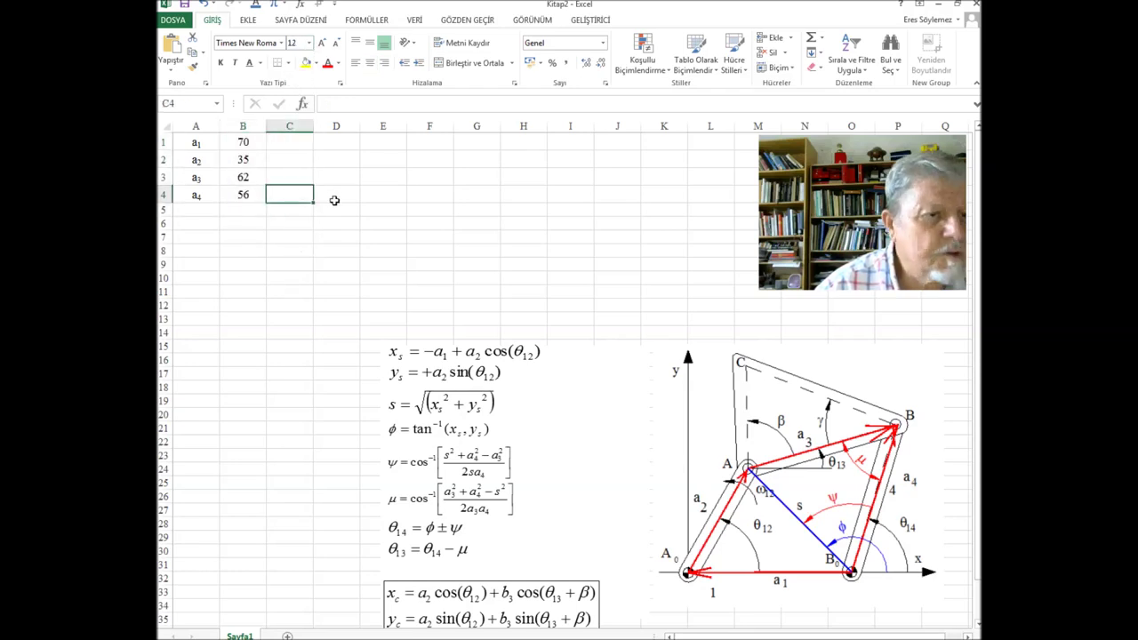
left_click(339, 152)
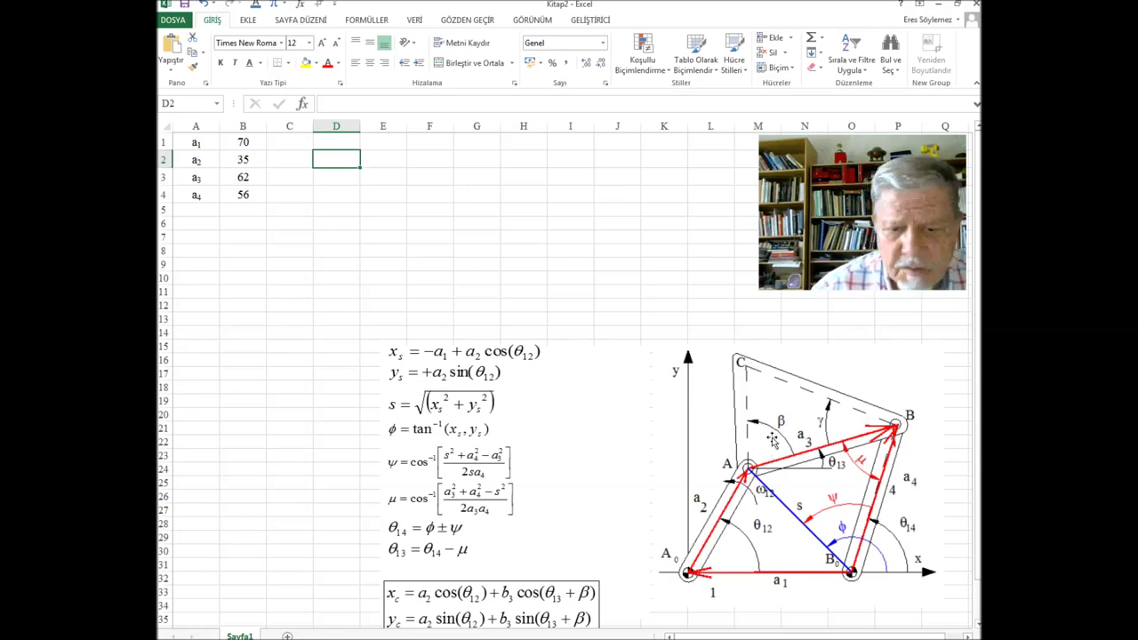
Step: Enter AC with 127 in C3:D3 and BC with 84 in E3:F3
left_click(297, 176)
type("AC")
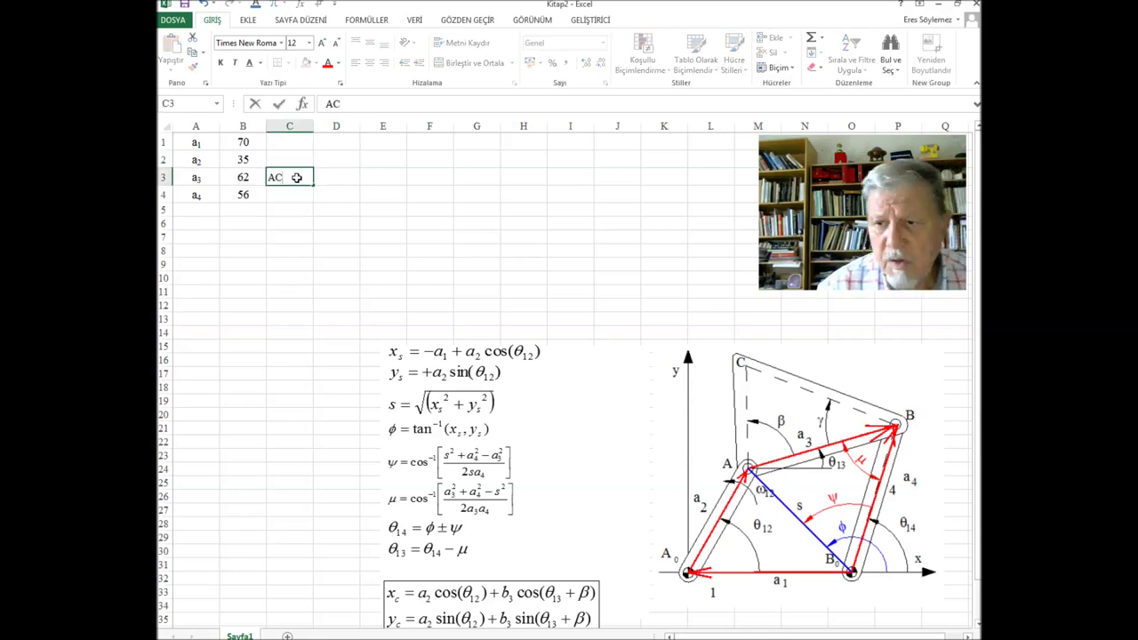
key("Tab")
type("1")
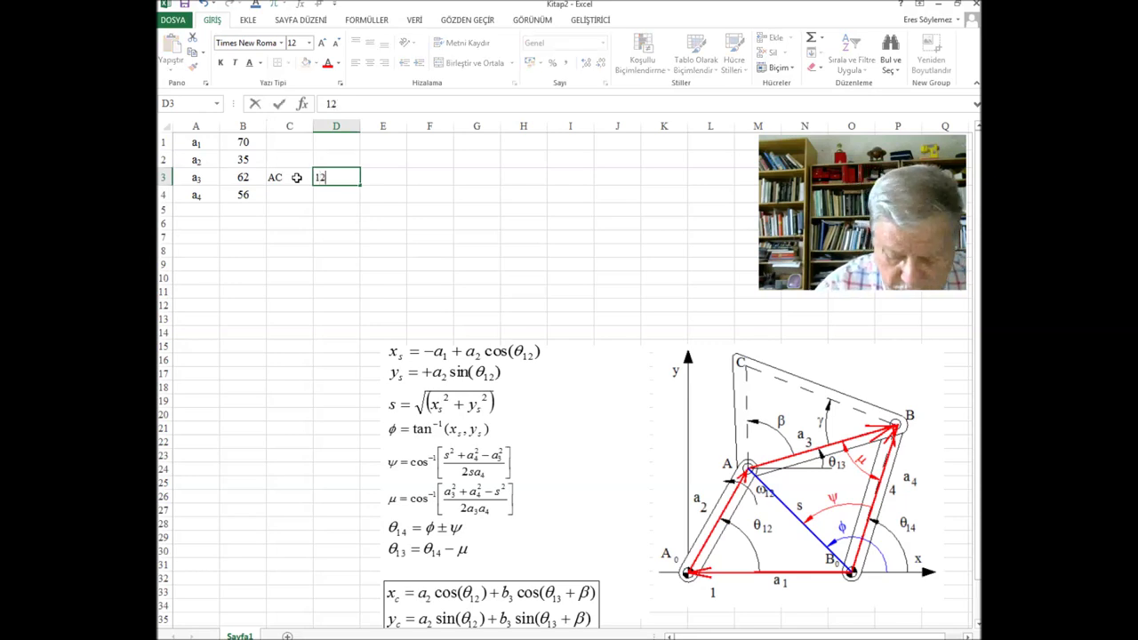
left_click(389, 178)
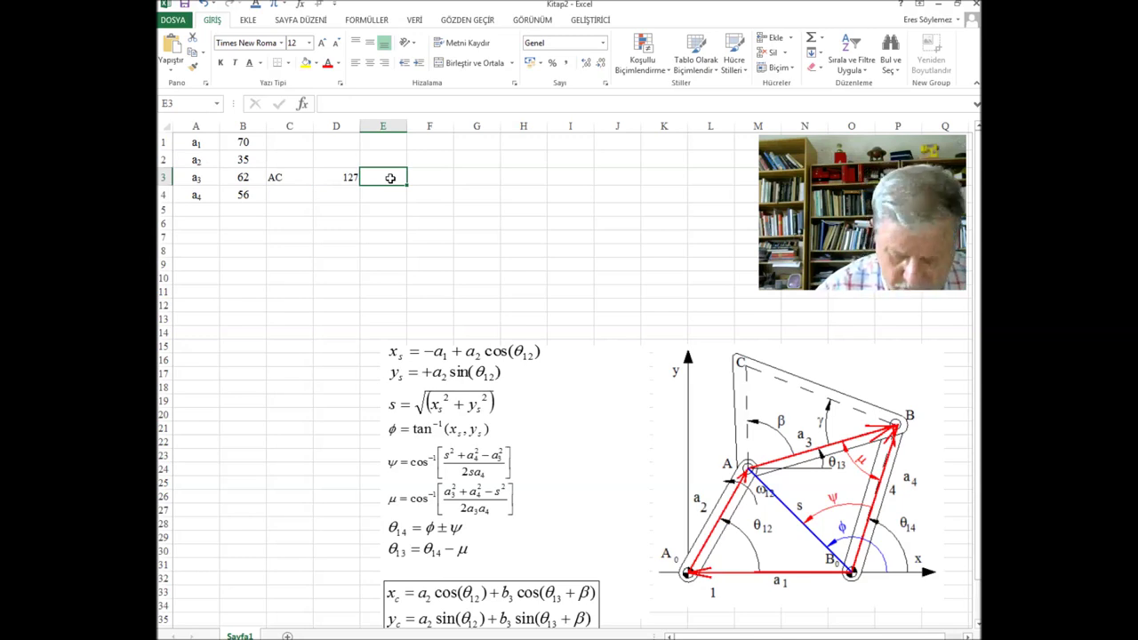
type("BC")
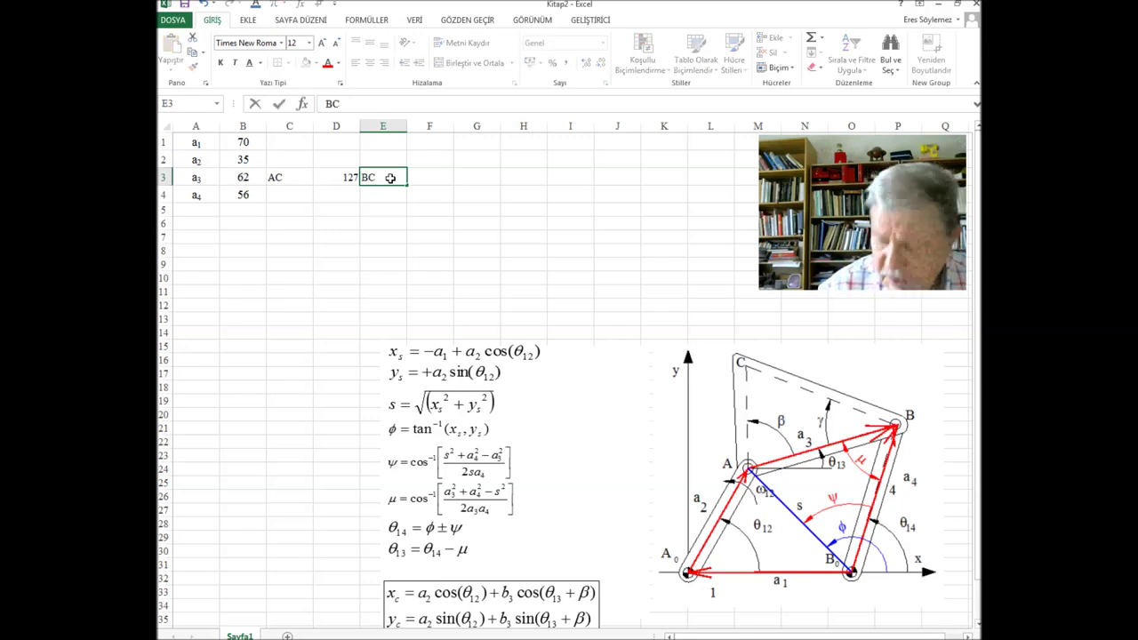
key("Tab")
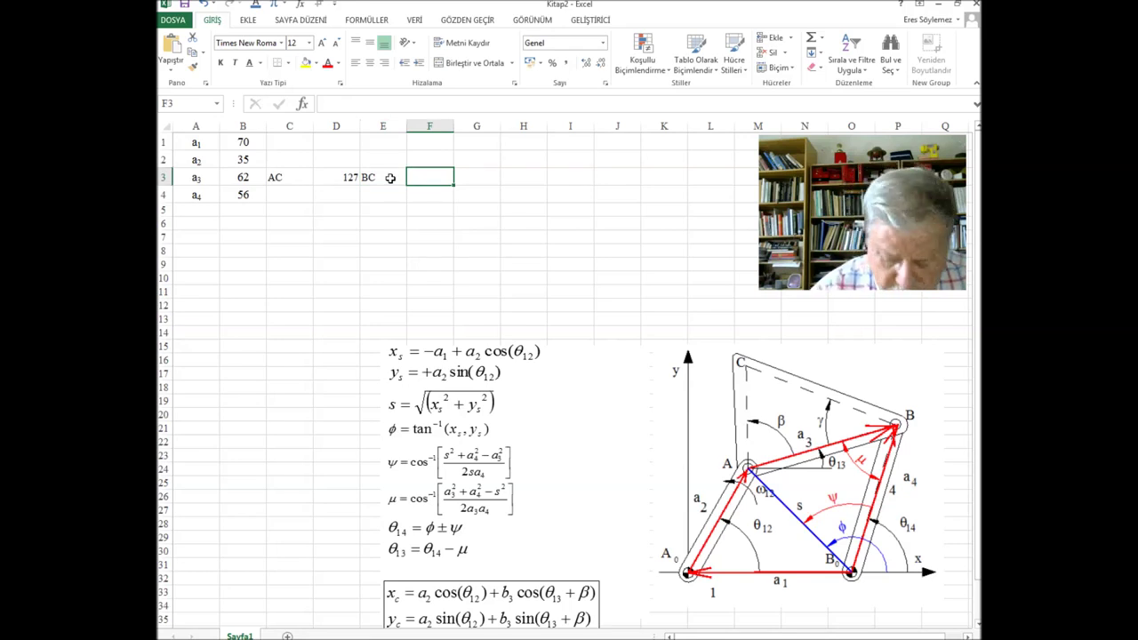
type("84")
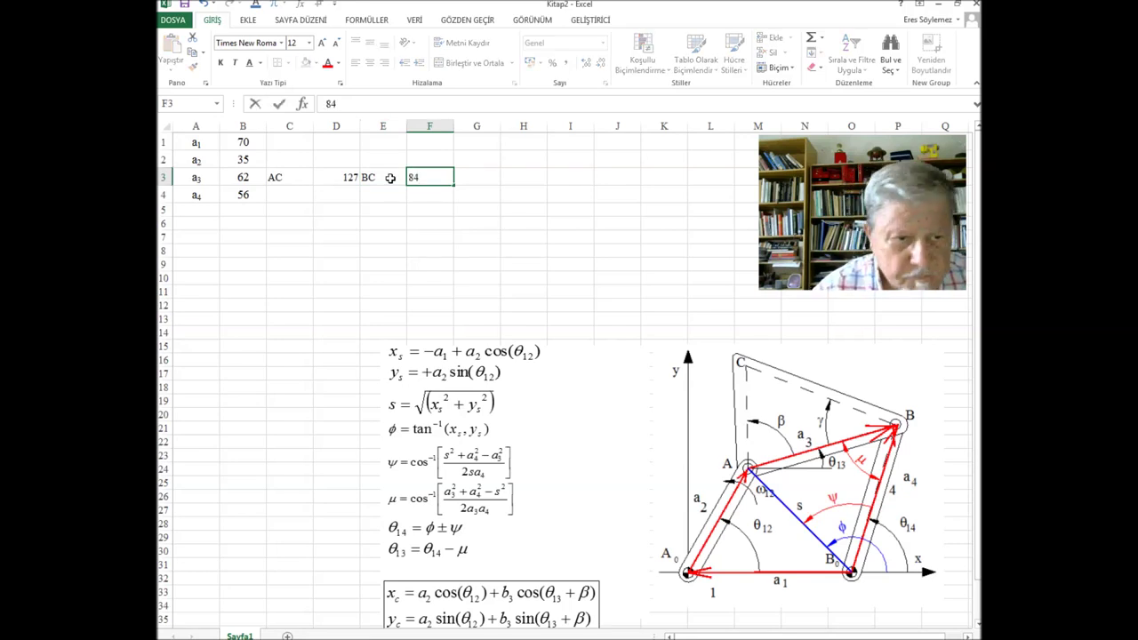
key("Return")
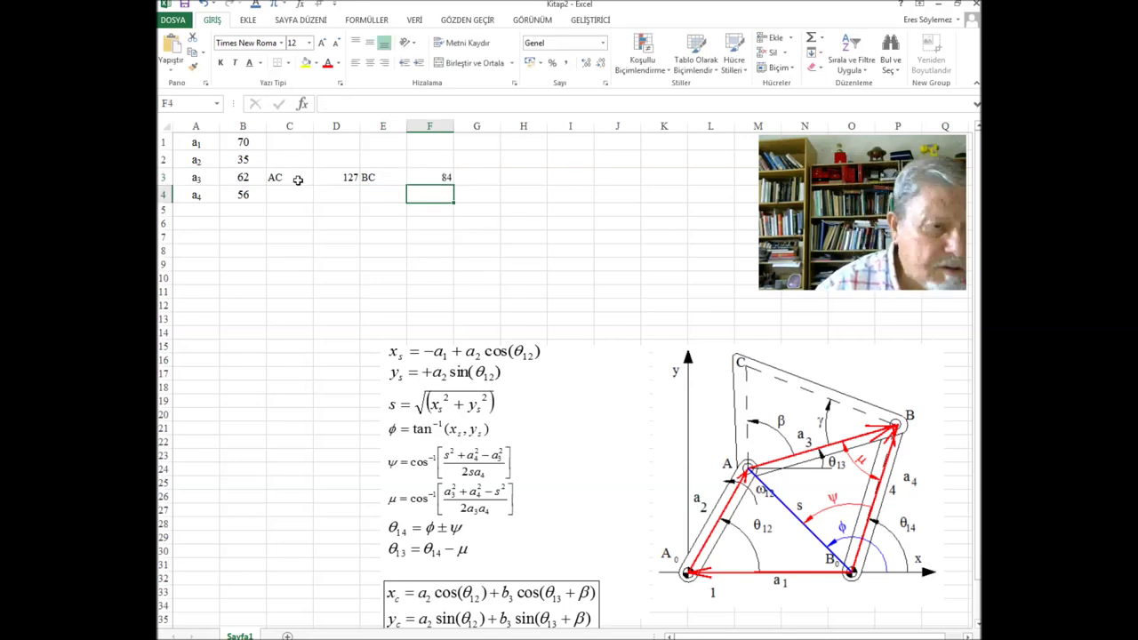
left_click_drag(278, 178, 435, 177)
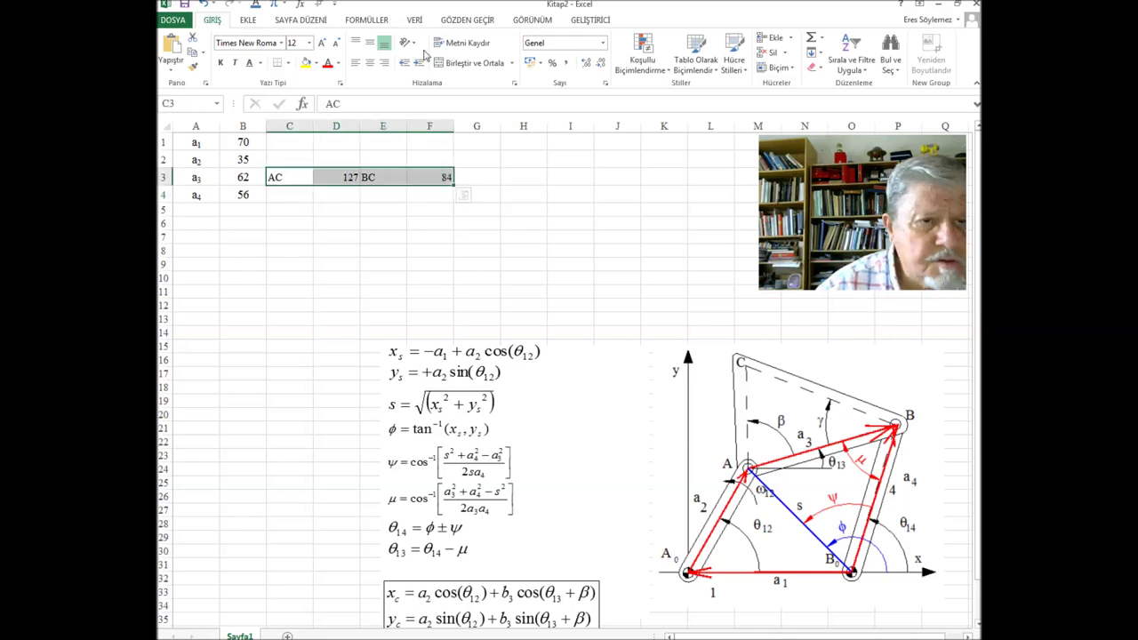
Step: Centre the AC 127 and BC 84 entries in C3:F3
left_click(372, 62)
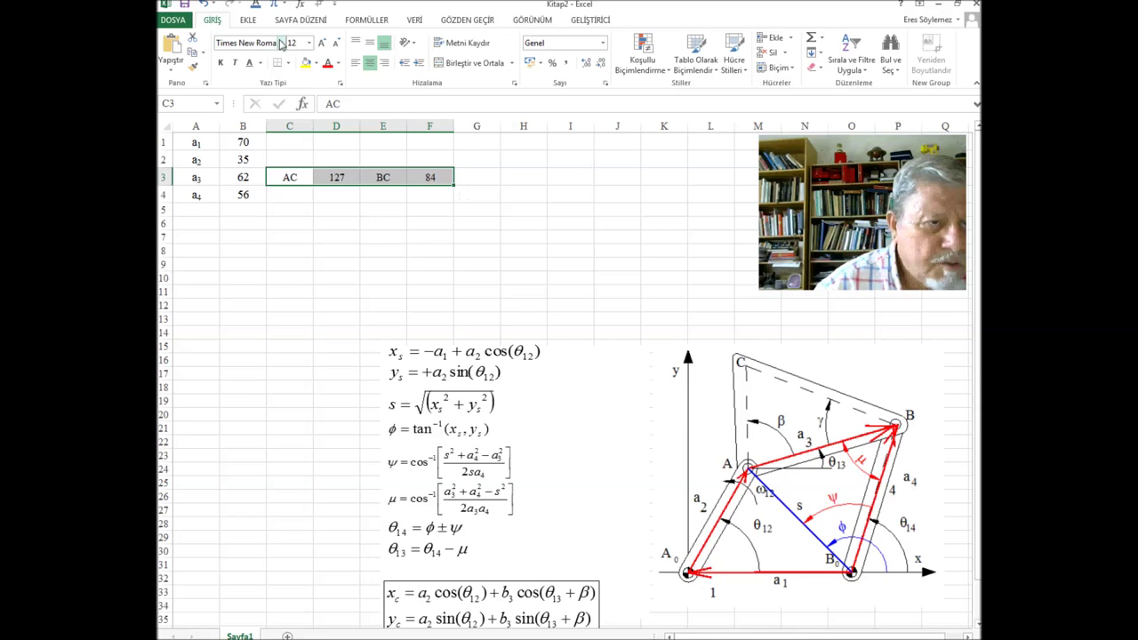
left_click(309, 43)
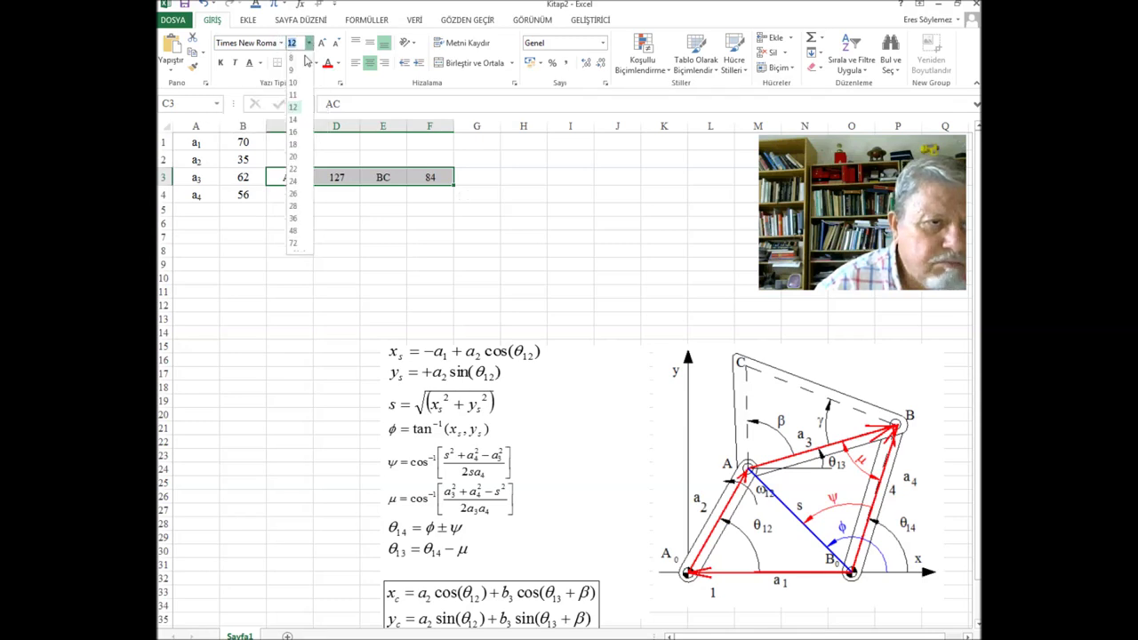
left_click(338, 203)
left_click(329, 222)
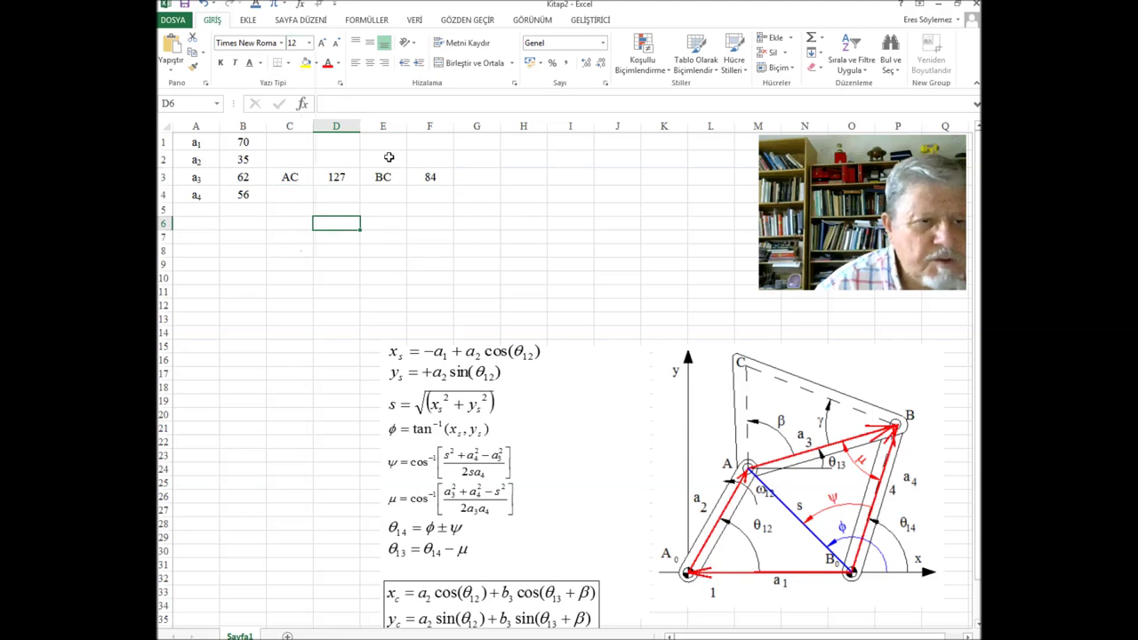
left_click(575, 144)
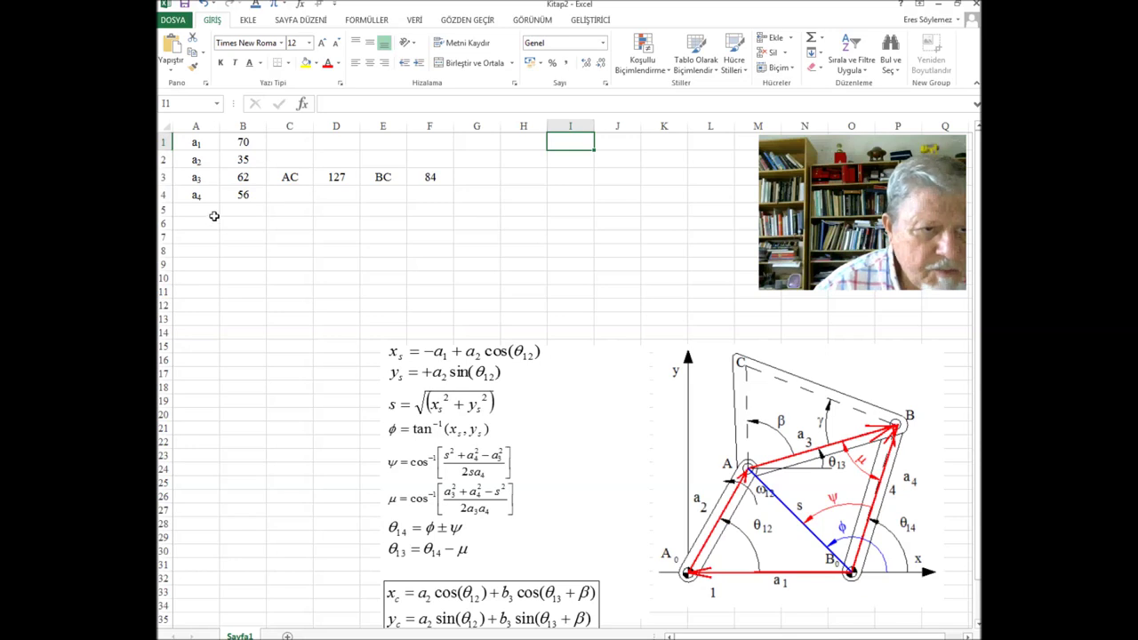
left_click(283, 238)
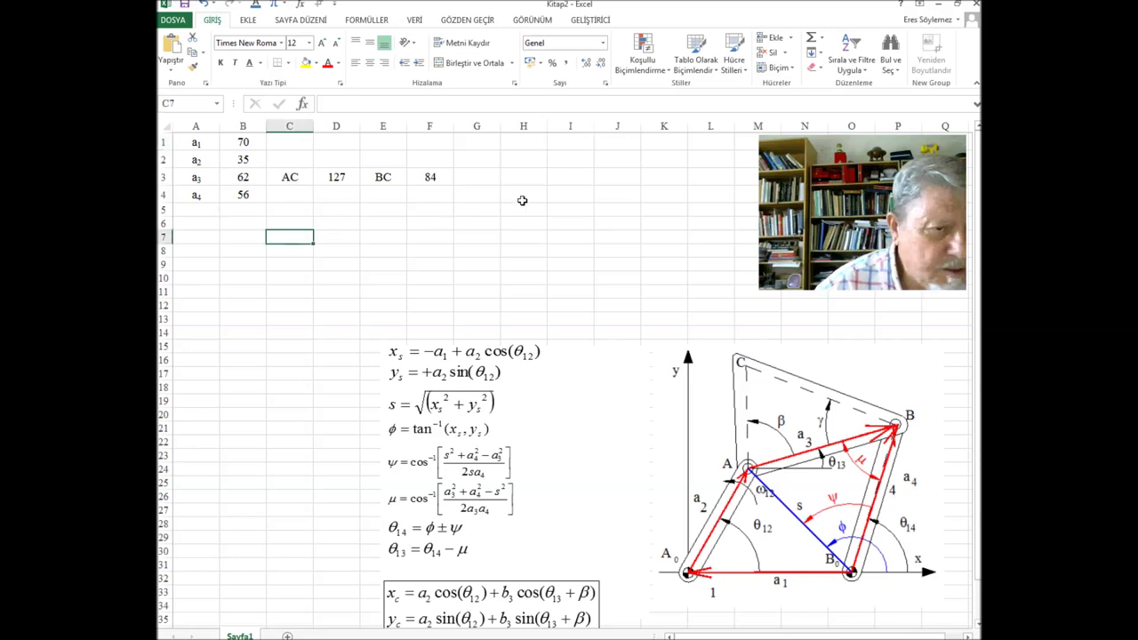
Step: Fill the a1–a4 labels and the AC and BC label cells light blue
left_click_drag(196, 145, 196, 195)
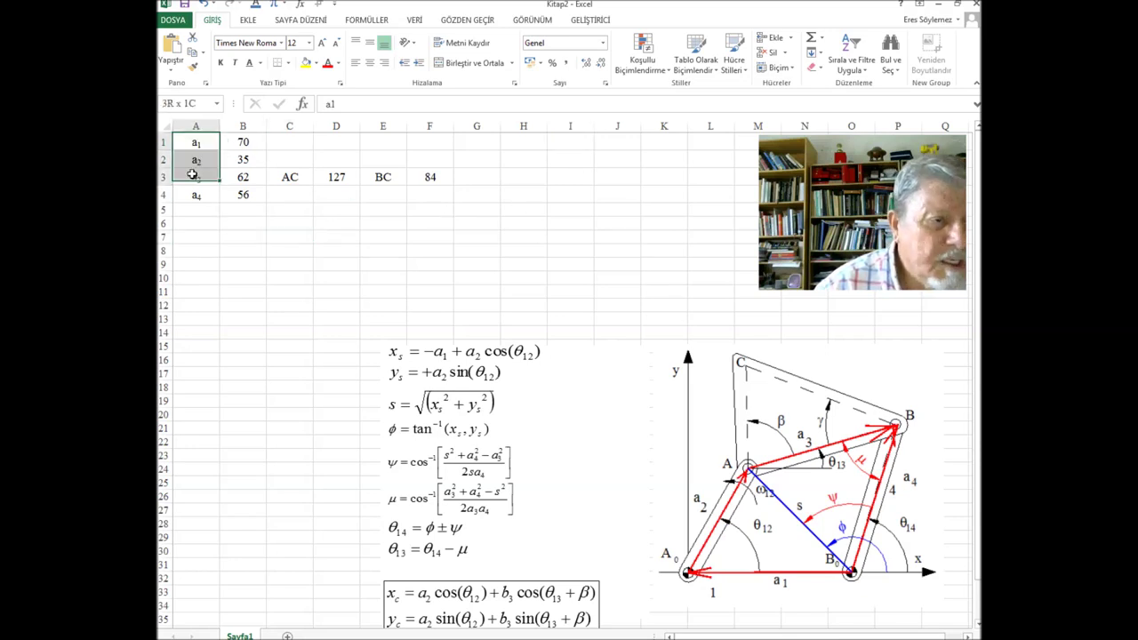
left_click(315, 63)
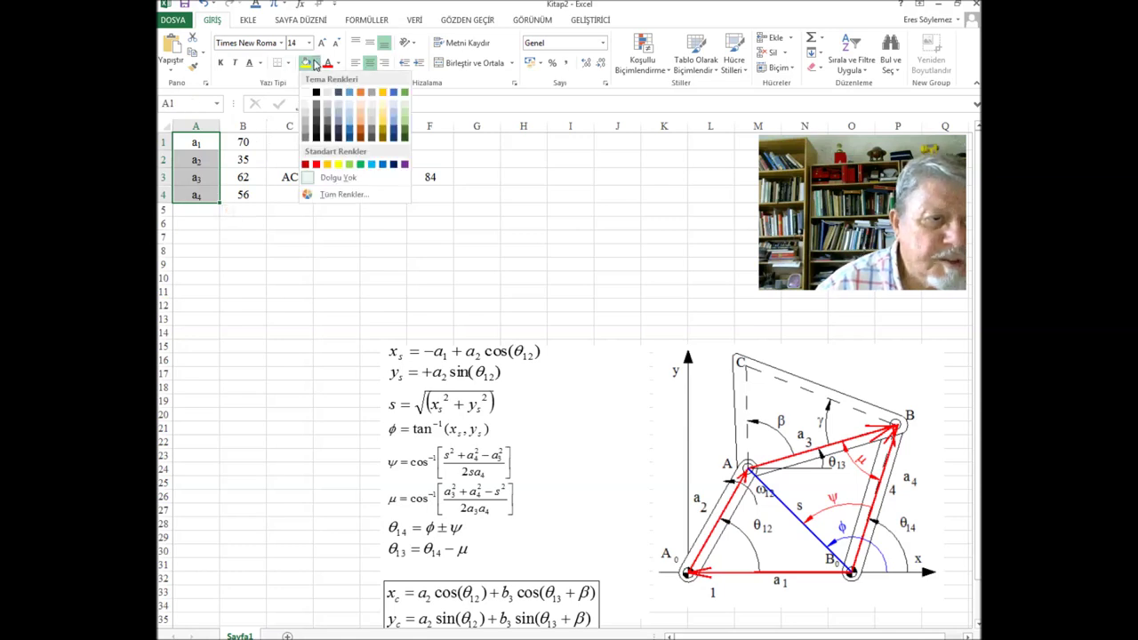
left_click(395, 109)
left_click(293, 237)
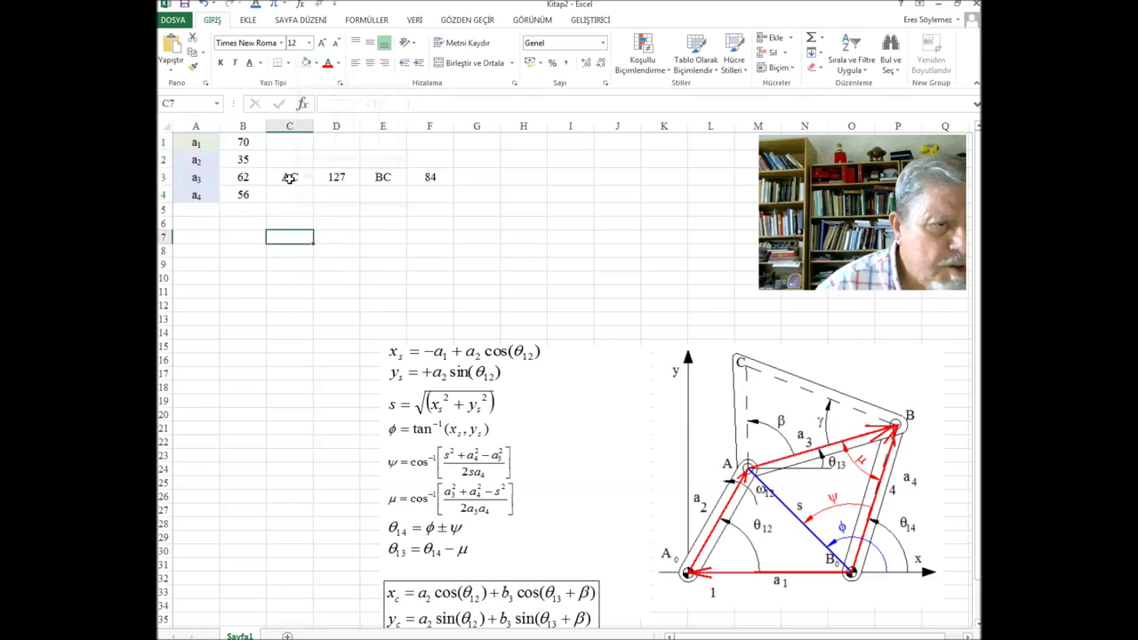
left_click(302, 174)
left_click(305, 63)
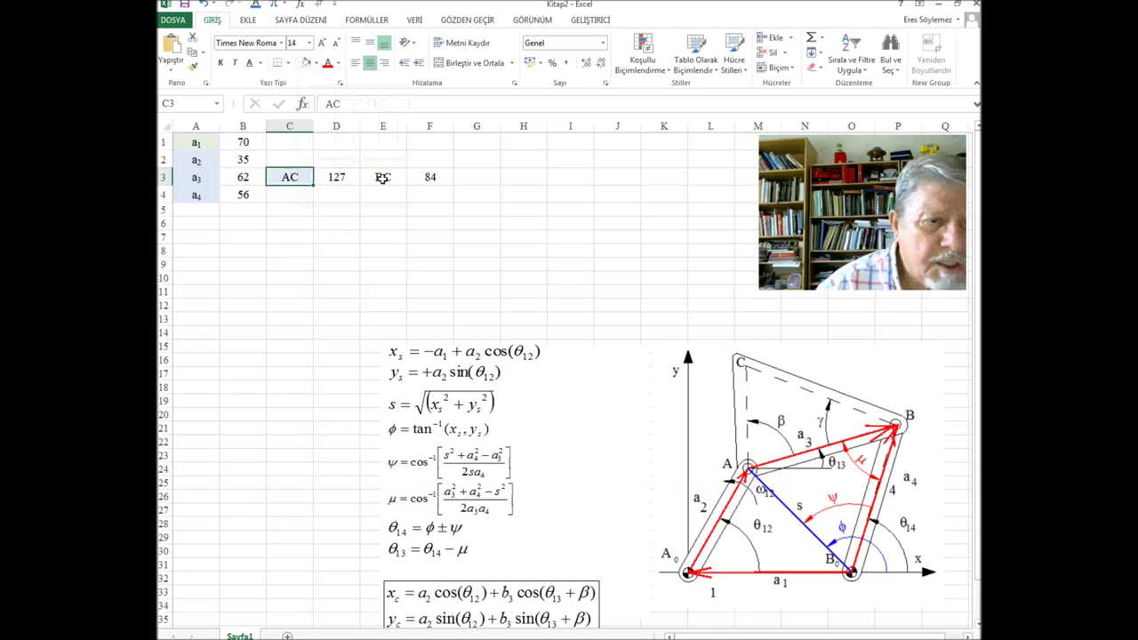
left_click(382, 176)
left_click(306, 62)
left_click(327, 237)
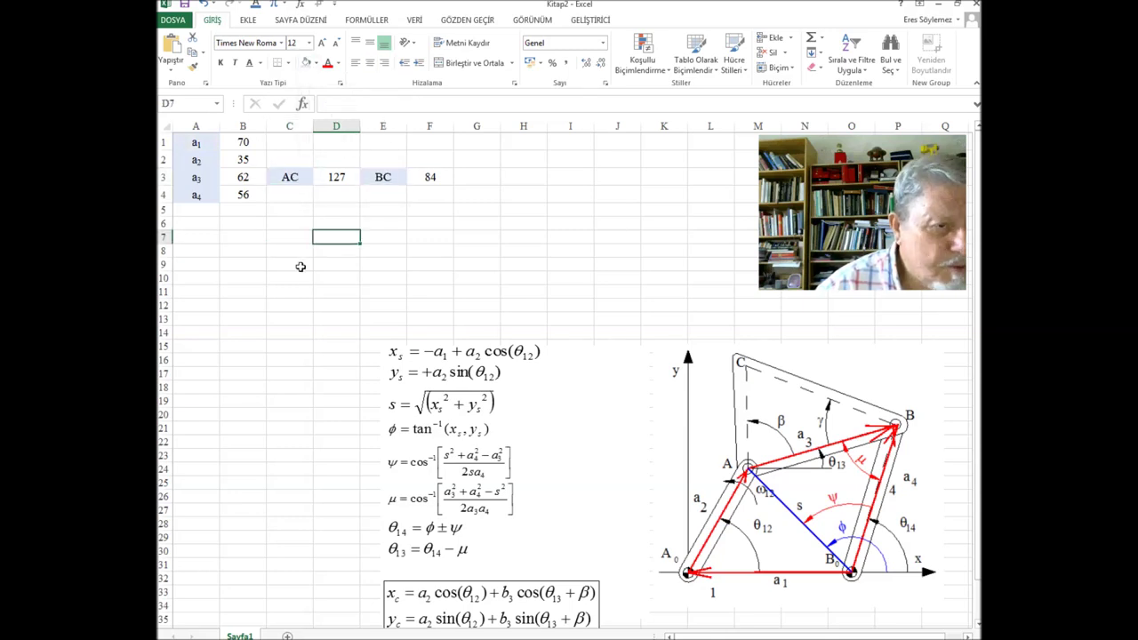
Step: Fill the length cells B1:B4, D3 (127) and F3 (84) gold
left_click_drag(246, 142, 243, 194)
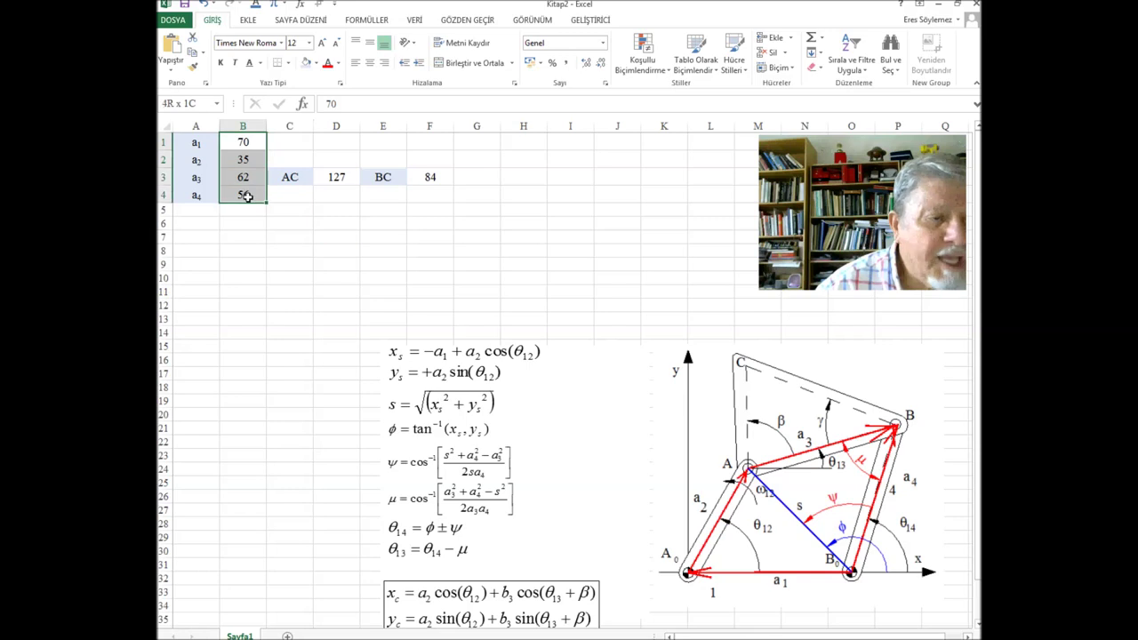
left_click(315, 64)
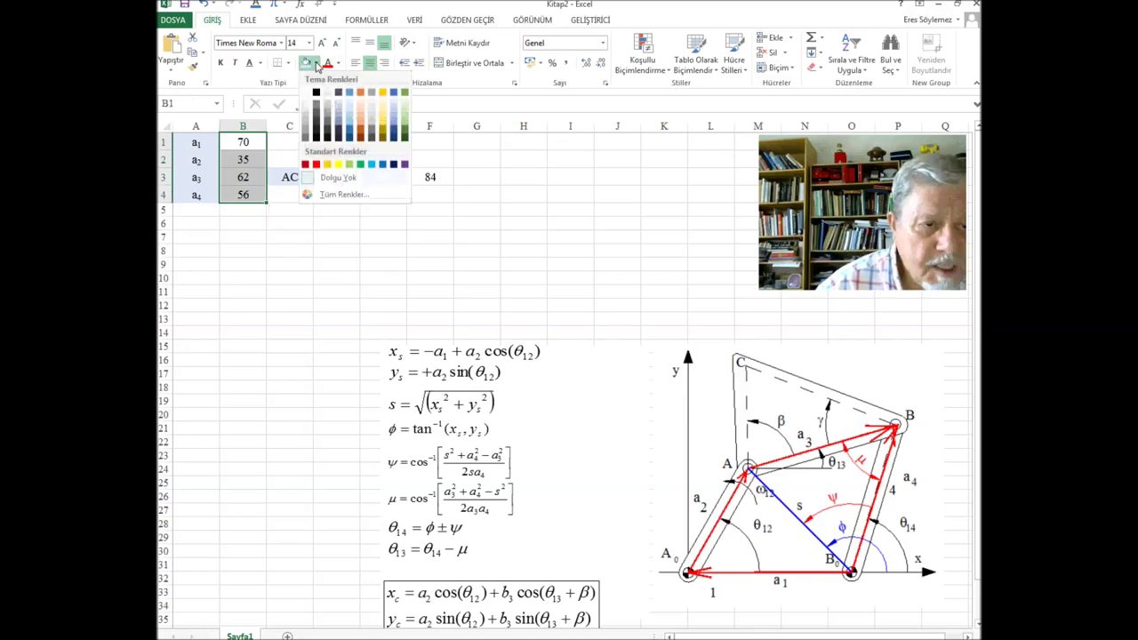
left_click(385, 118)
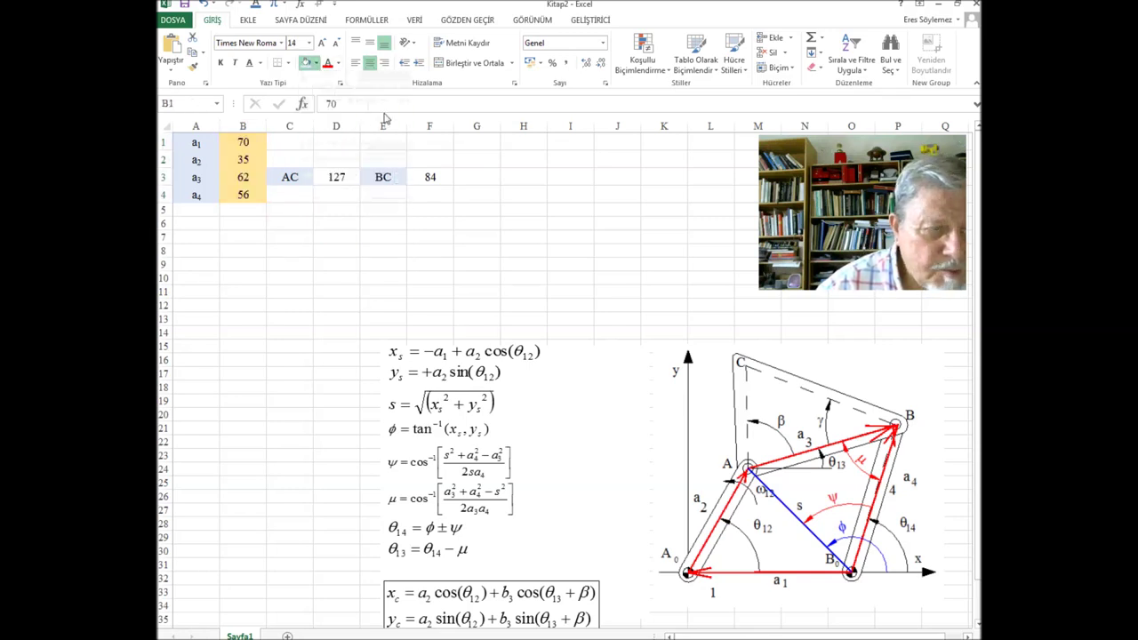
left_click(329, 177)
left_click(306, 62)
left_click(429, 178)
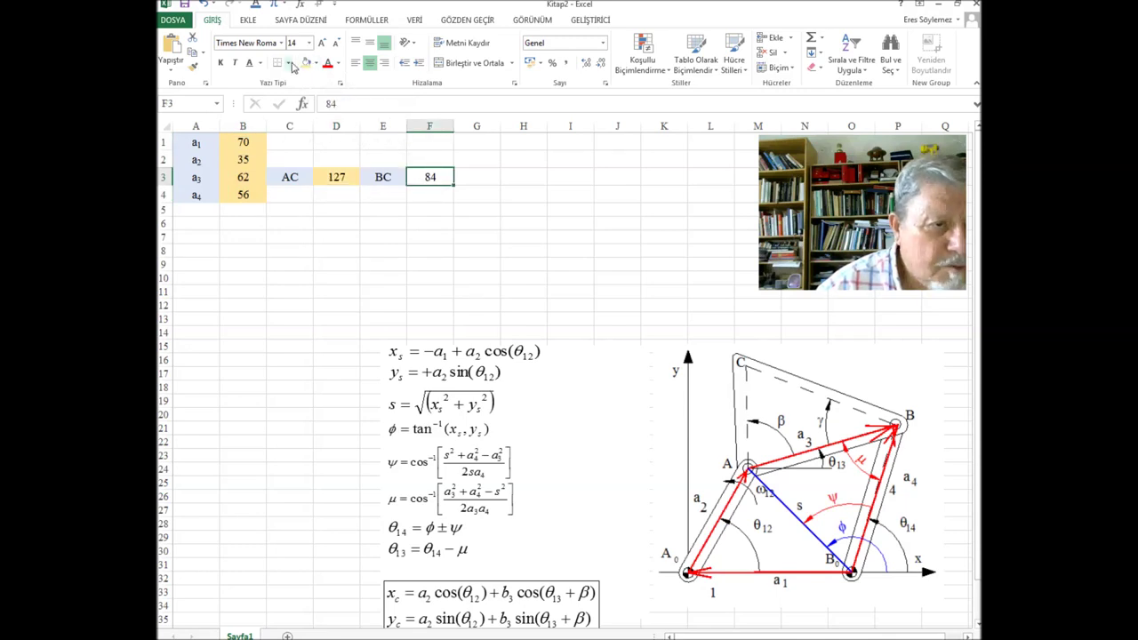
left_click(305, 62)
left_click(339, 197)
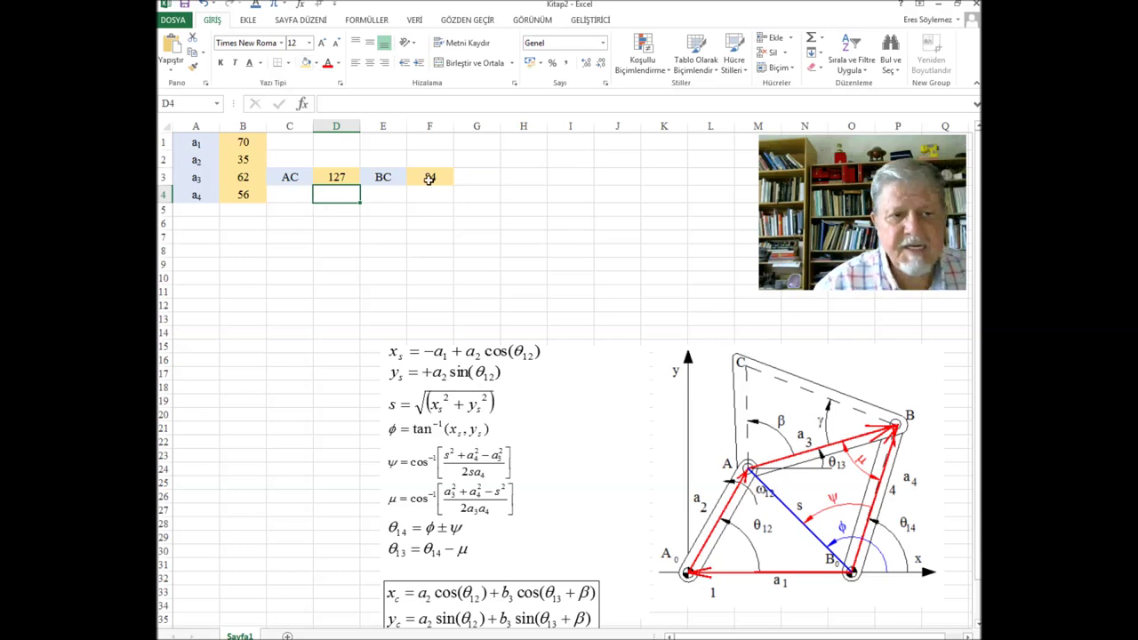
left_click(287, 197)
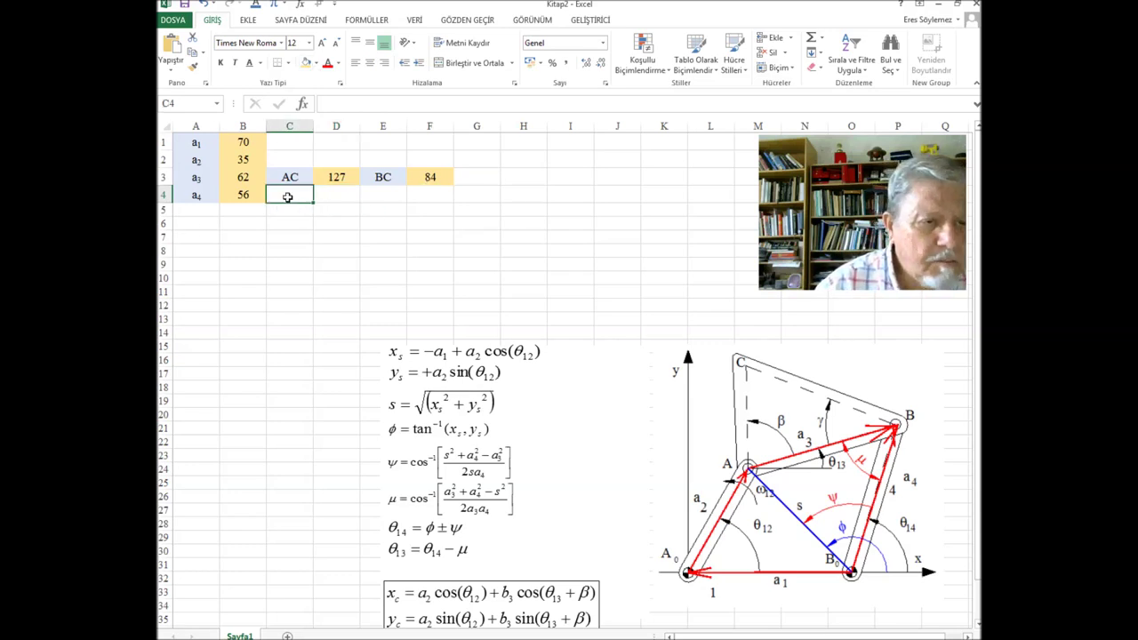
Step: Enter b in C4, set it to Symbol font size 14 so it shows β, and centre it
type("b")
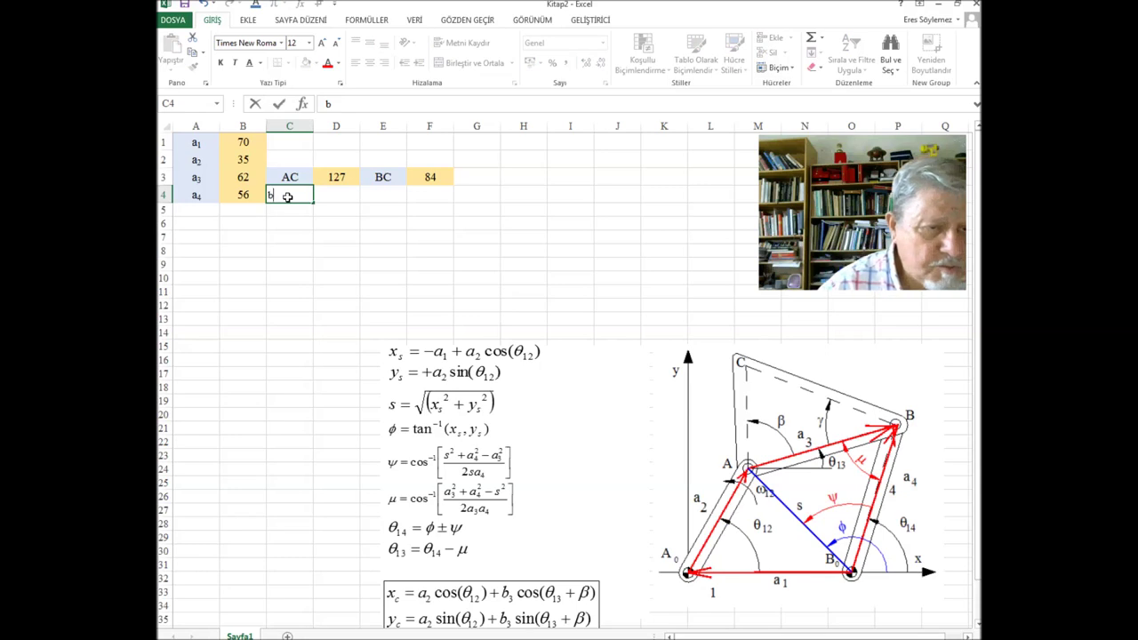
left_click(281, 43)
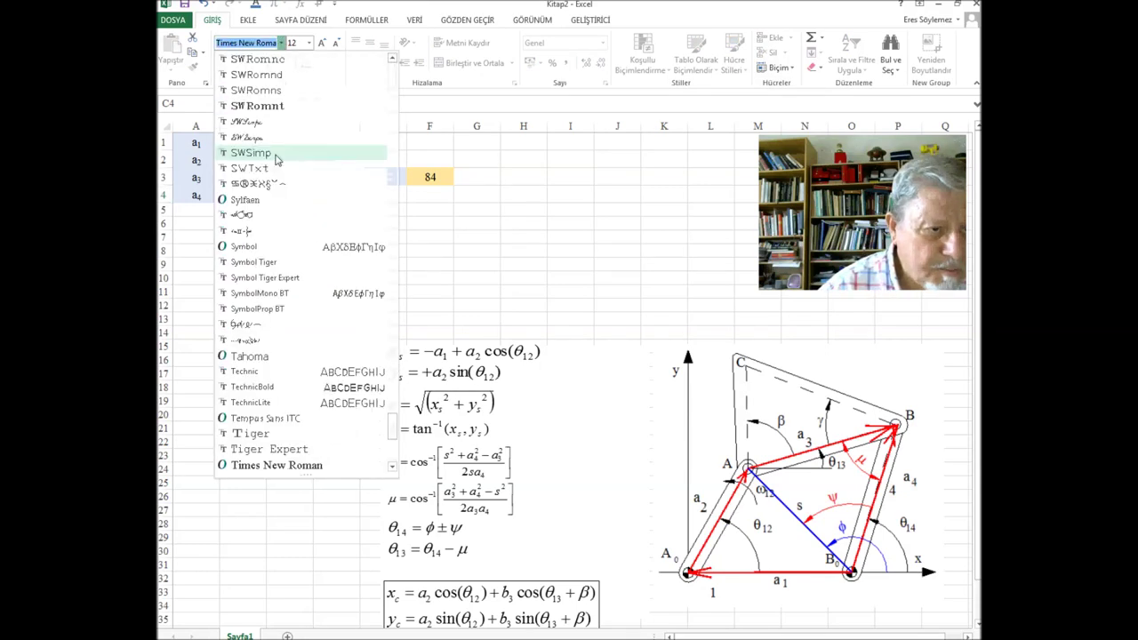
left_click(267, 223)
left_click(309, 43)
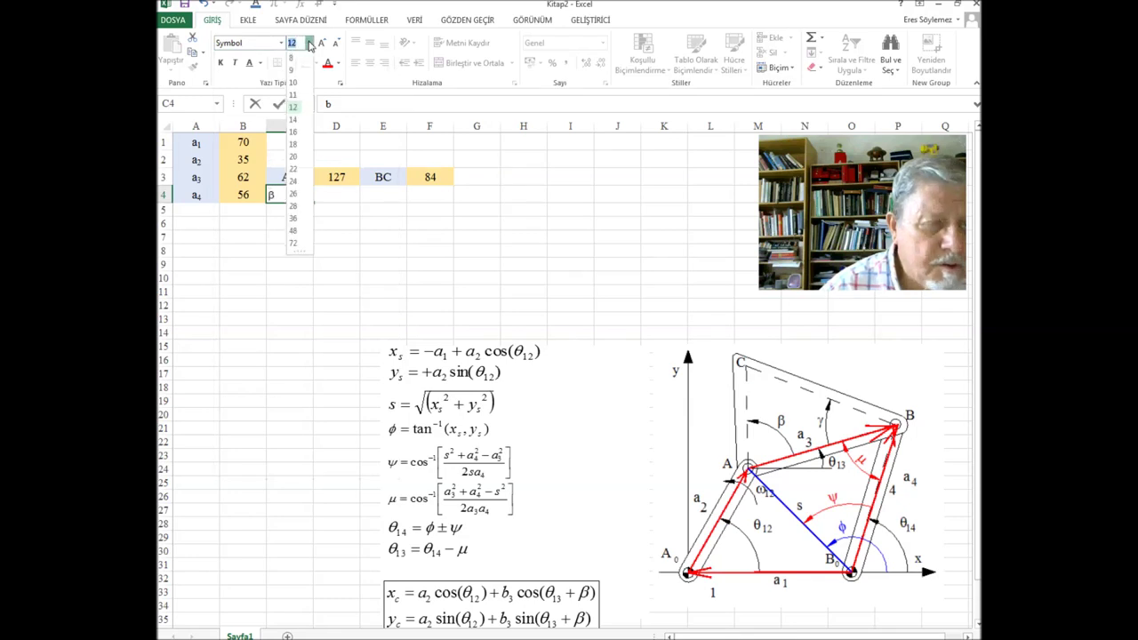
left_click(295, 123)
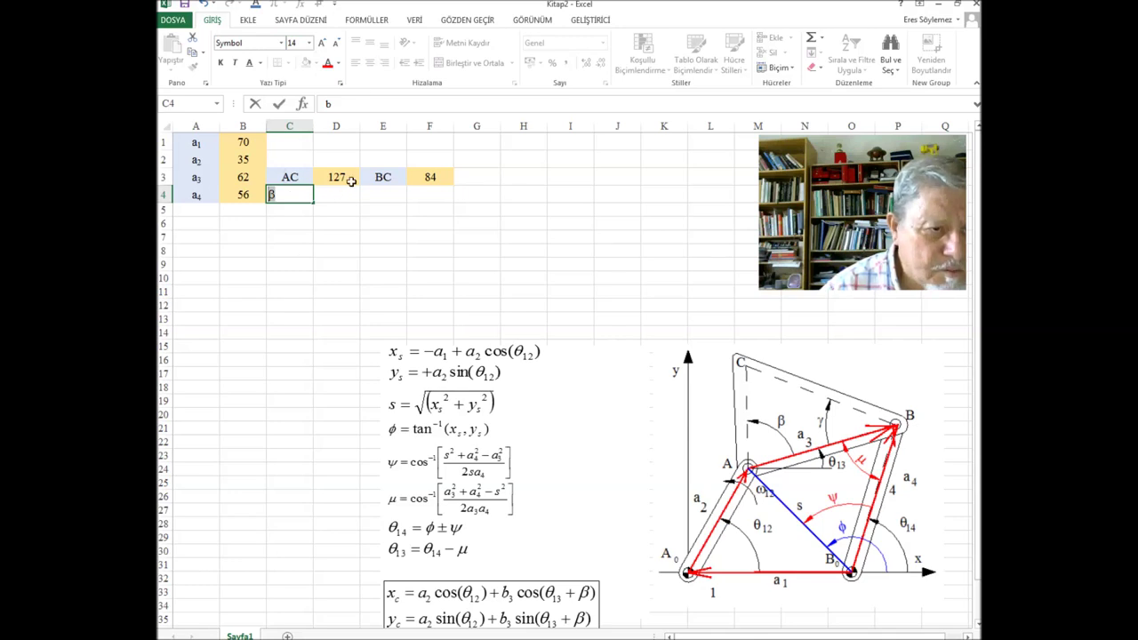
left_click(327, 196)
left_click(292, 199)
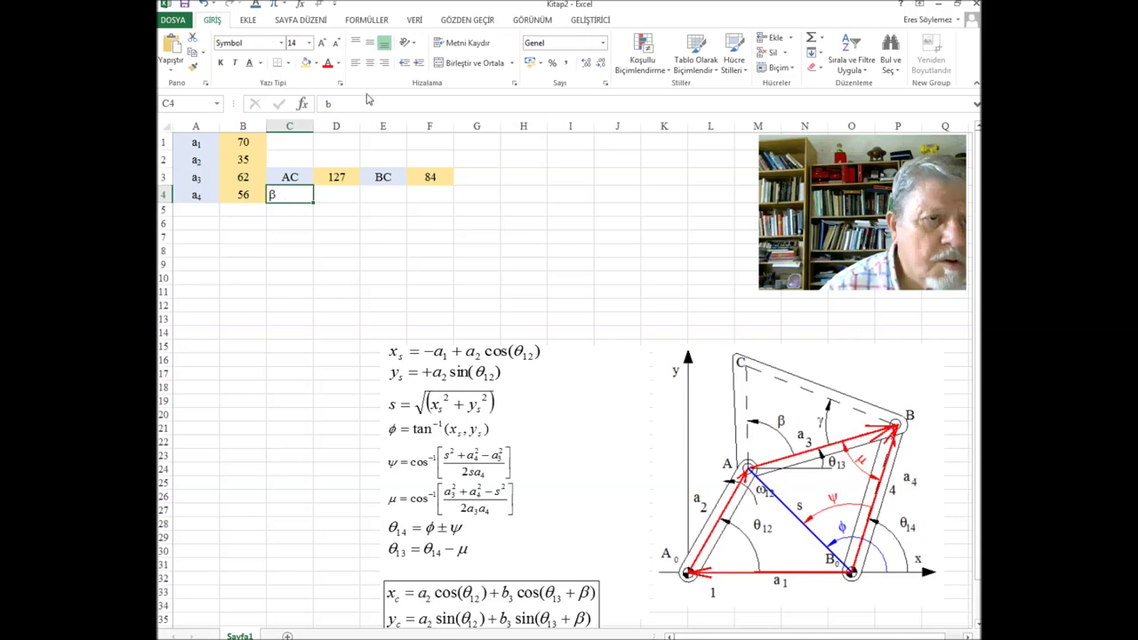
left_click(368, 62)
left_click(338, 198)
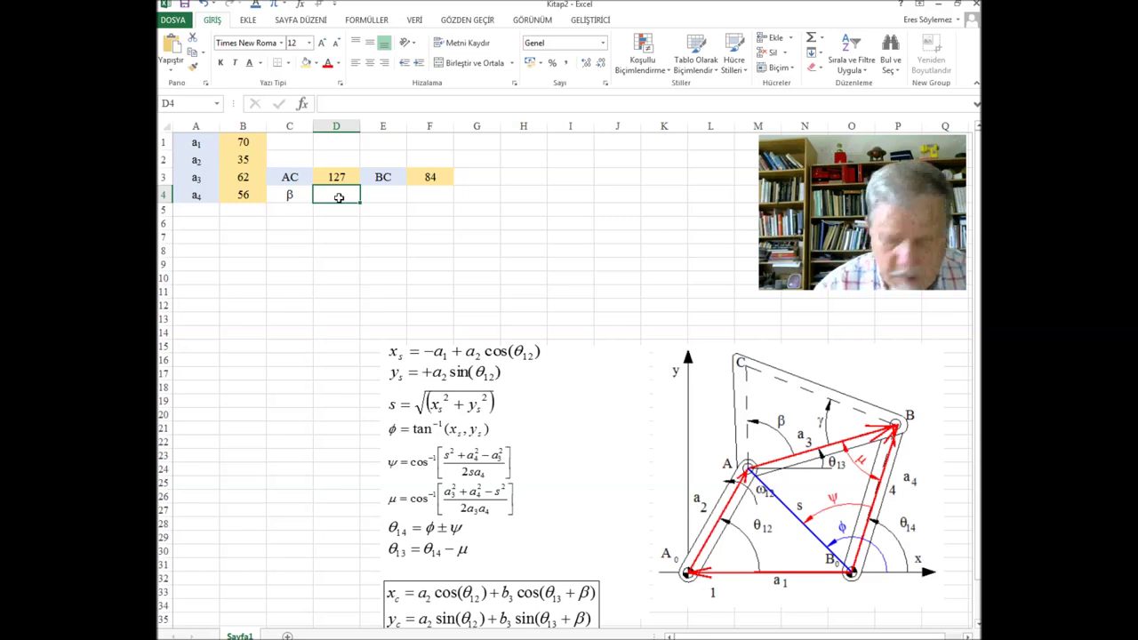
Step: Enter =acos((B3^2+D3^2-F3^2)/(2*B3*D3)) in D4 so β shows 0.608981
type("=")
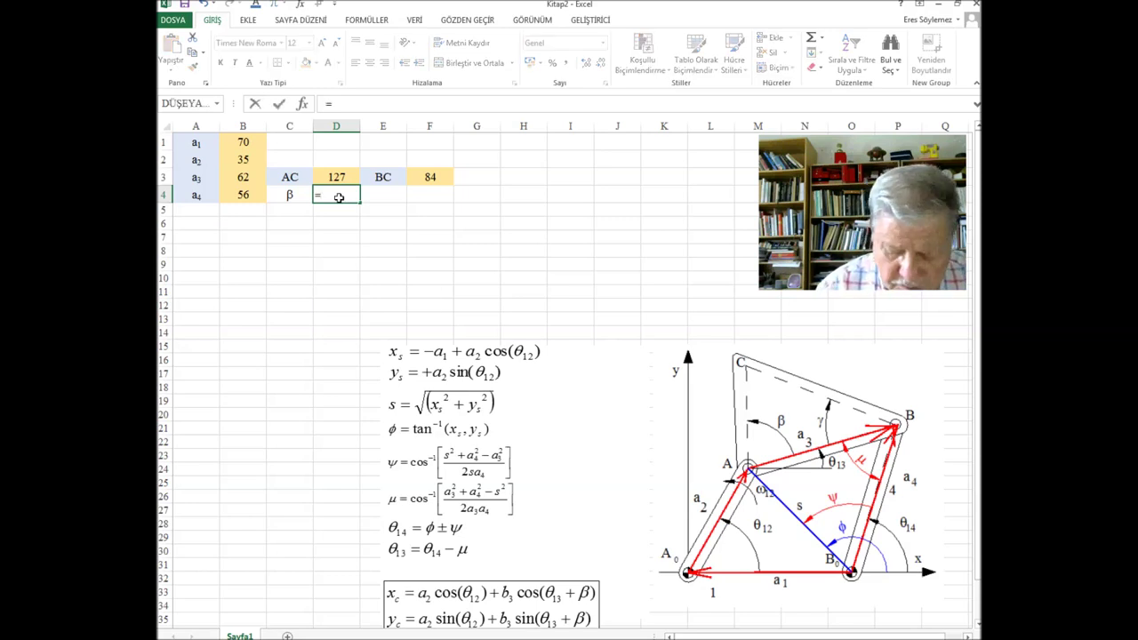
type("acos")
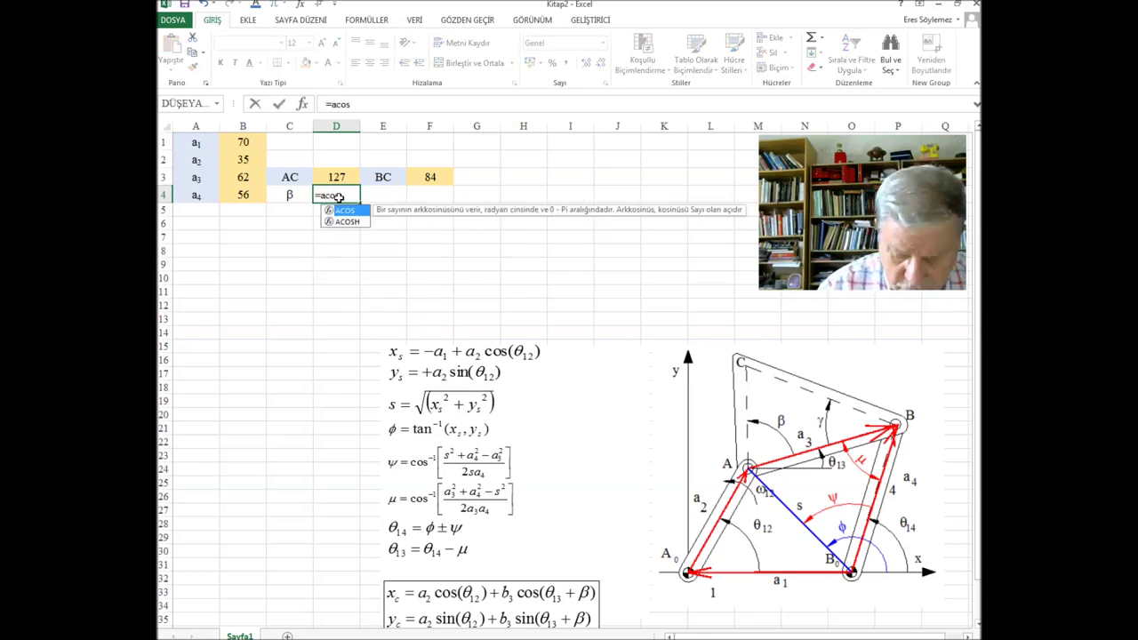
type("((")
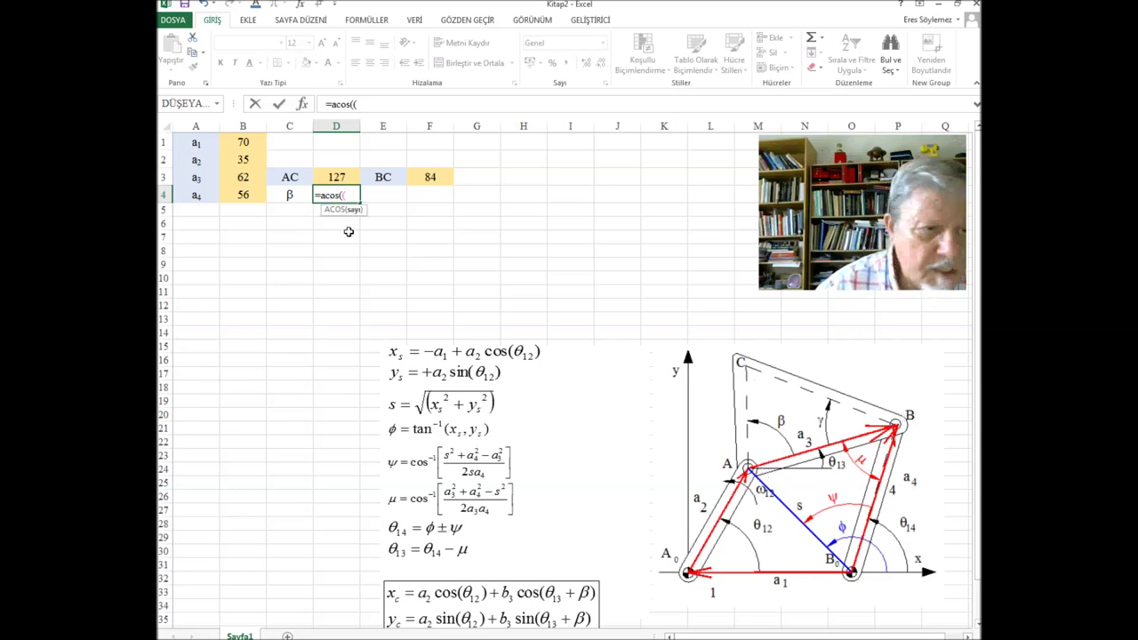
left_click(242, 178)
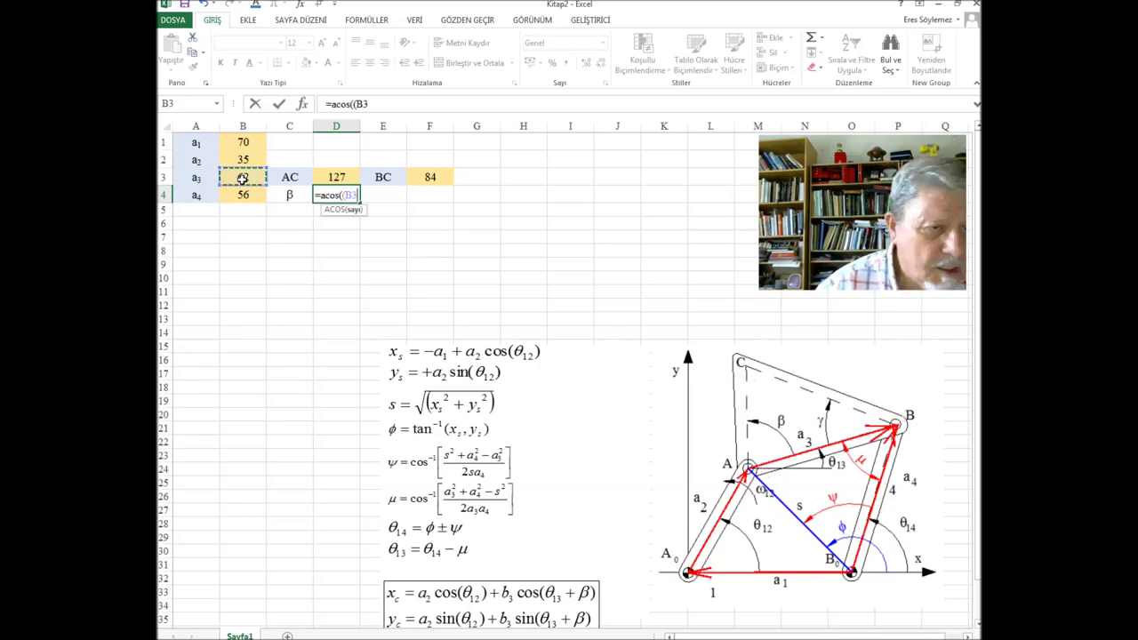
type("^2+")
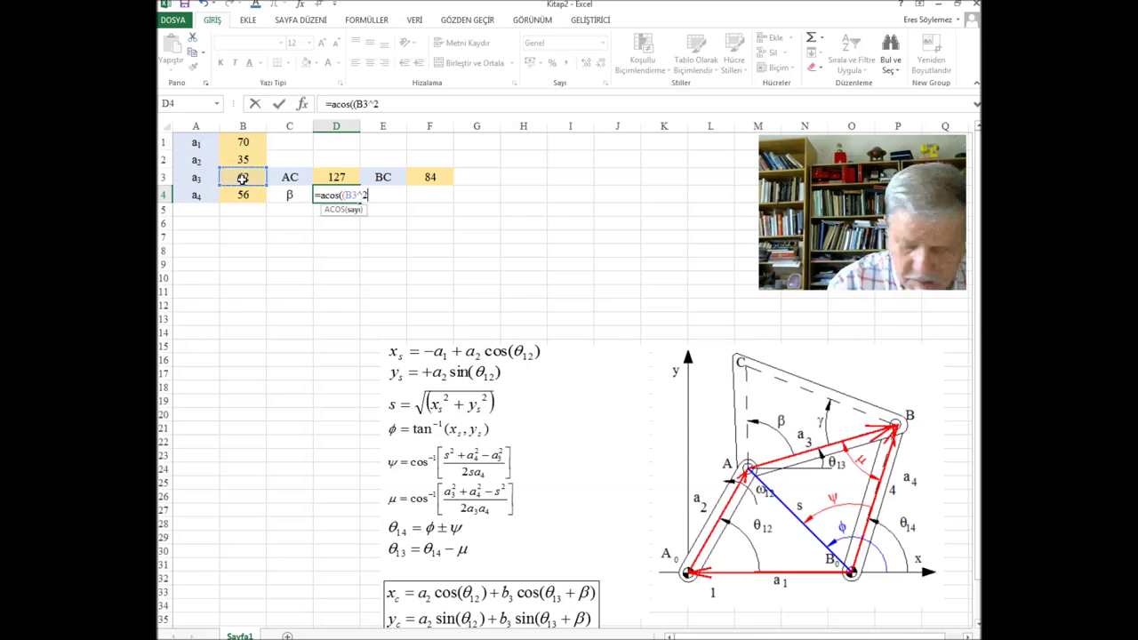
left_click(348, 178)
type("^2-")
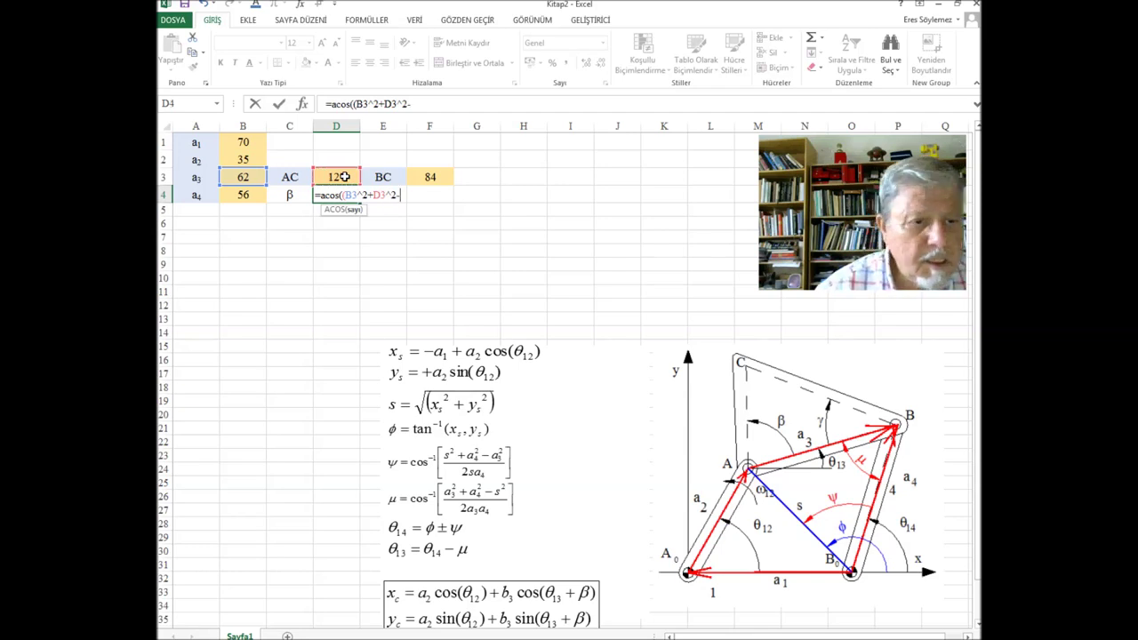
left_click(429, 178)
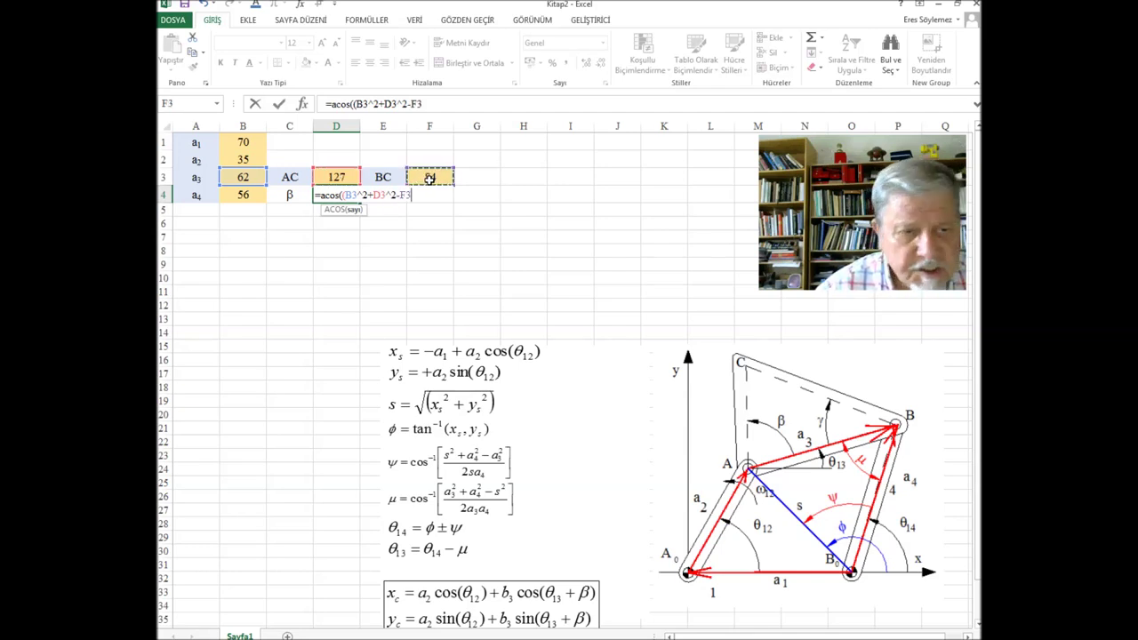
type("^2)/(2*")
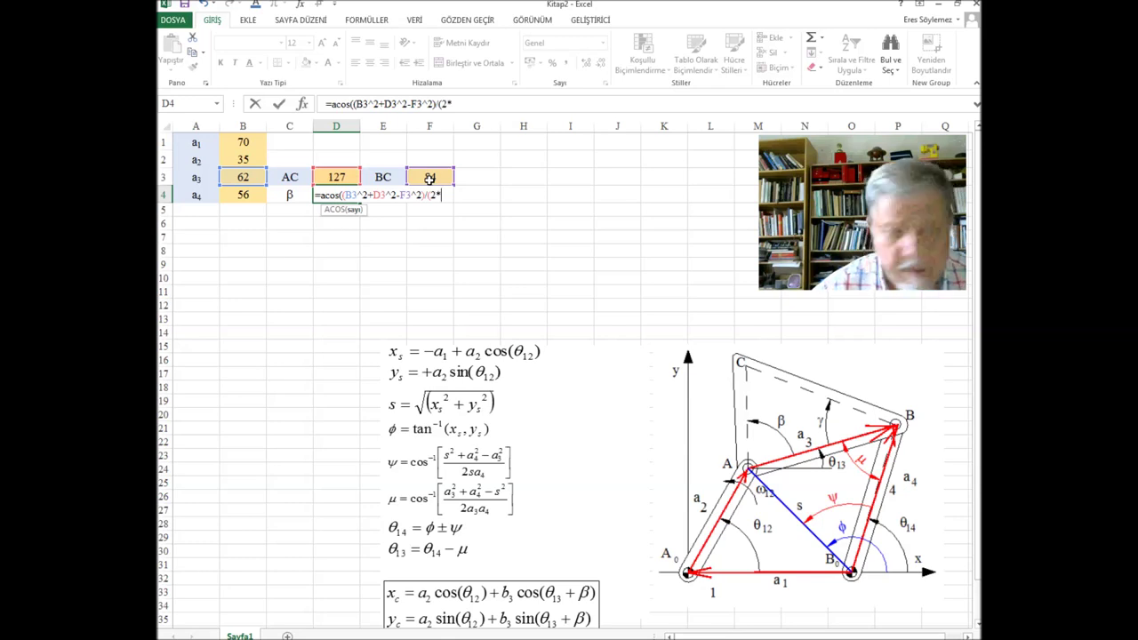
left_click(253, 179)
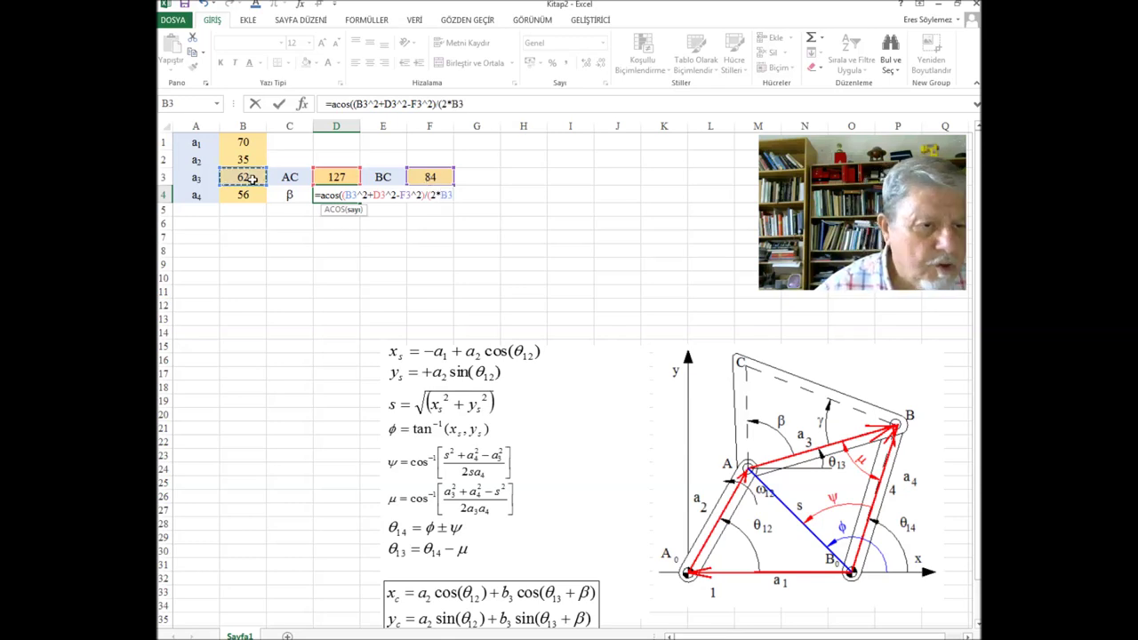
type("*")
left_click(328, 177)
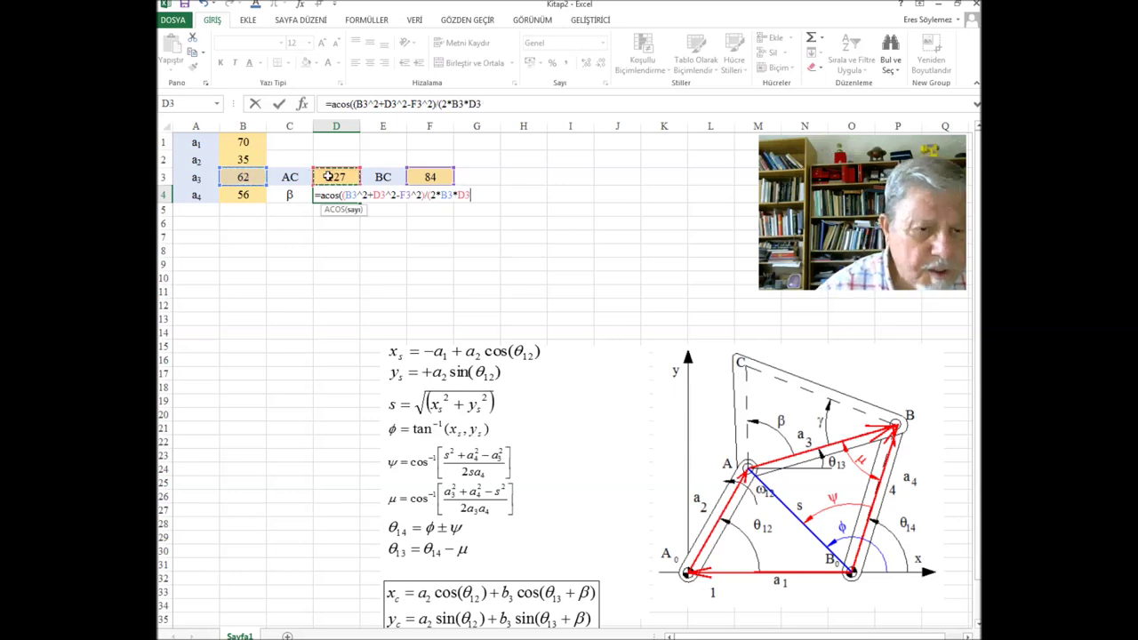
type(")")
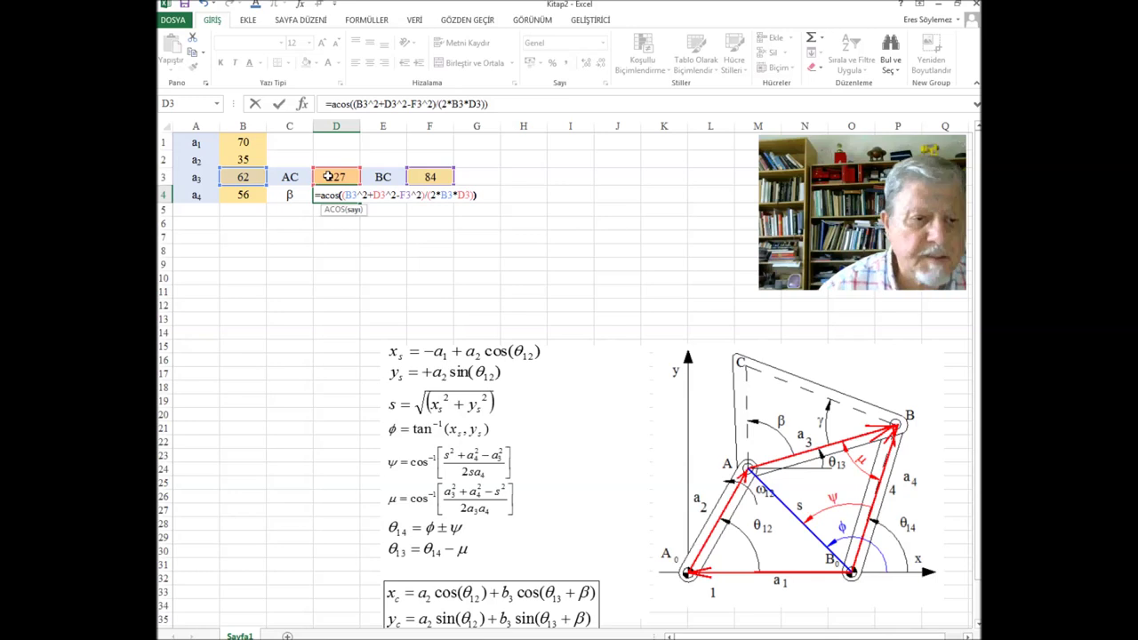
key("Return")
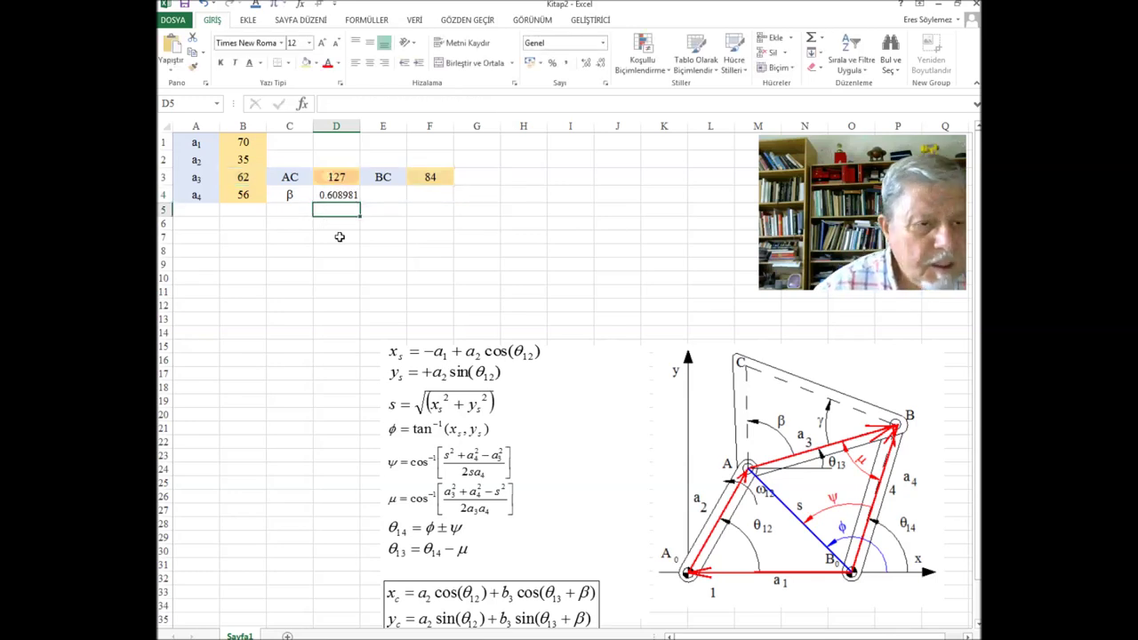
Step: Give the β label cell C4 a light fill colour
left_click(345, 195)
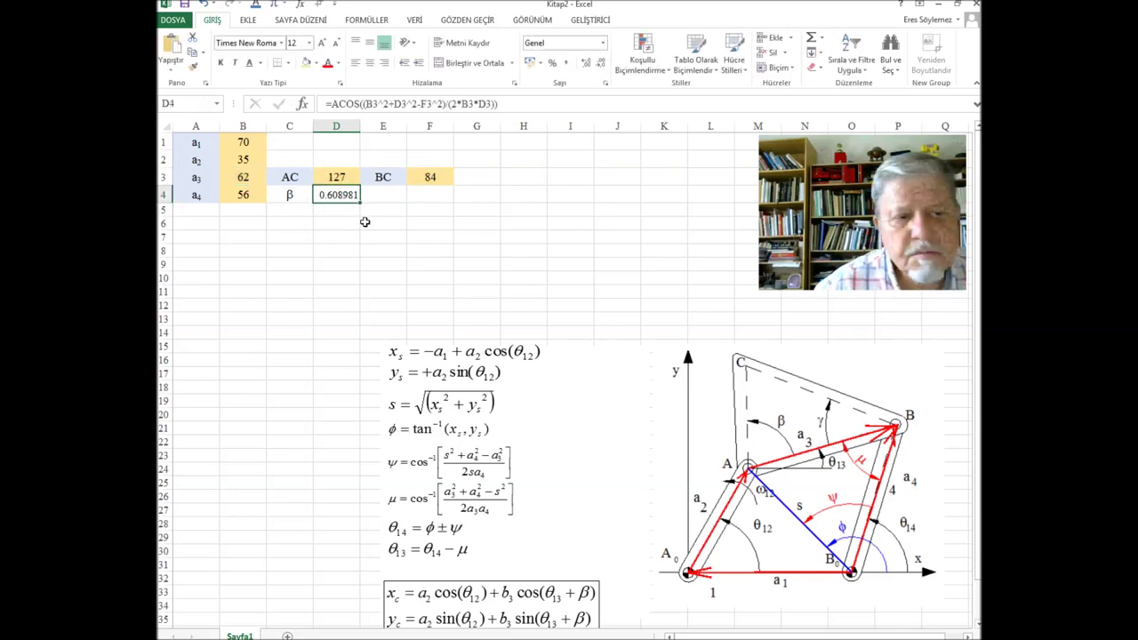
left_click(330, 275)
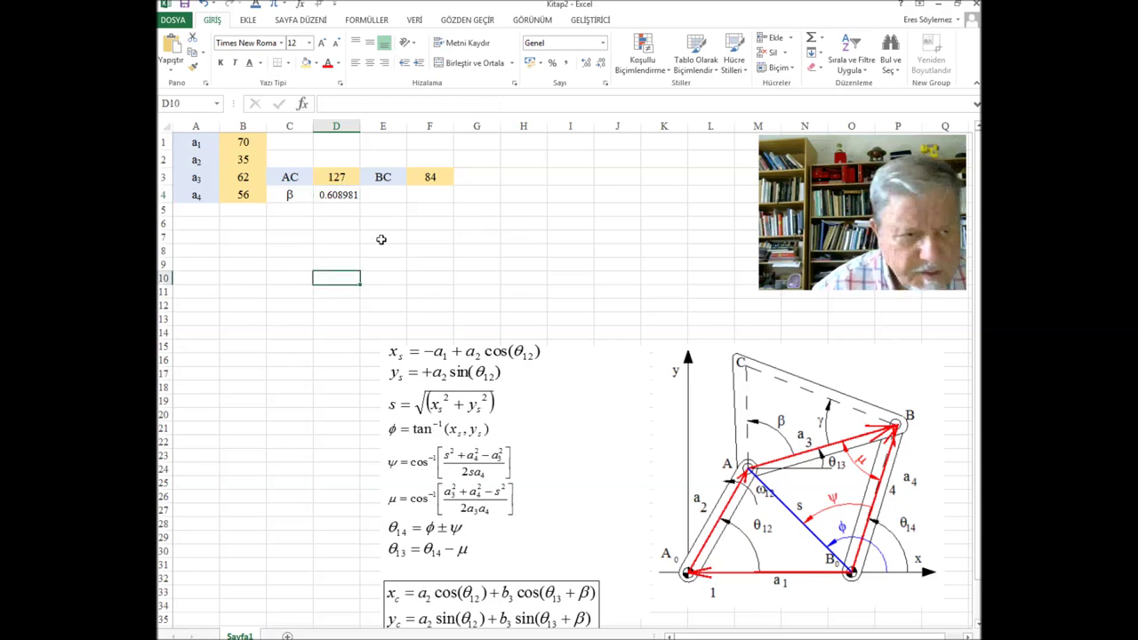
left_click(296, 199)
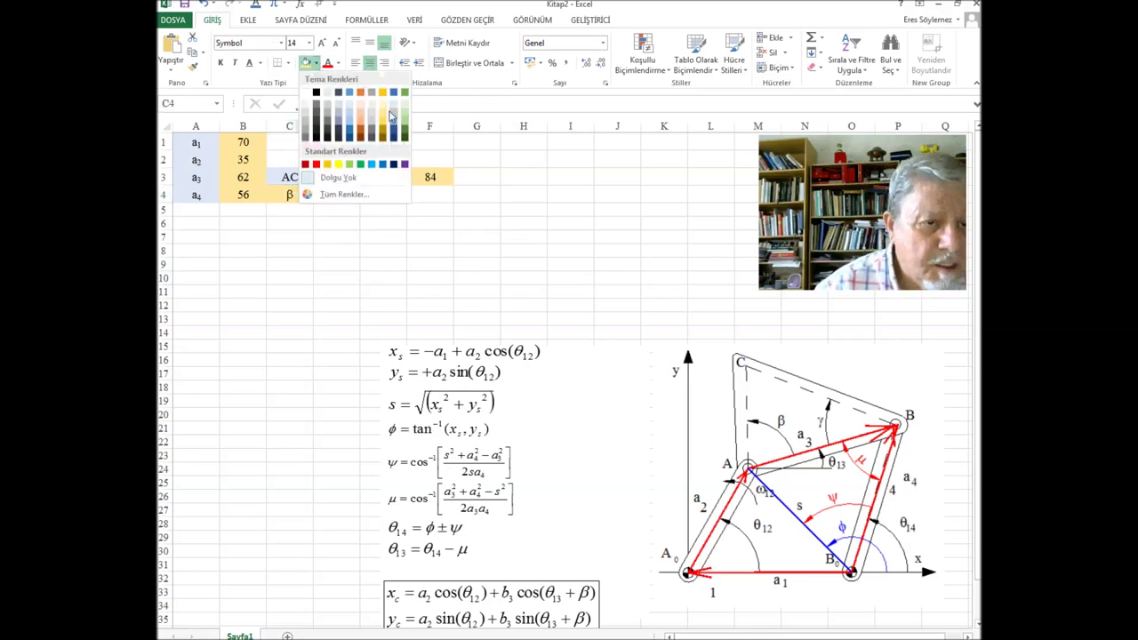
left_click(396, 107)
left_click(385, 236)
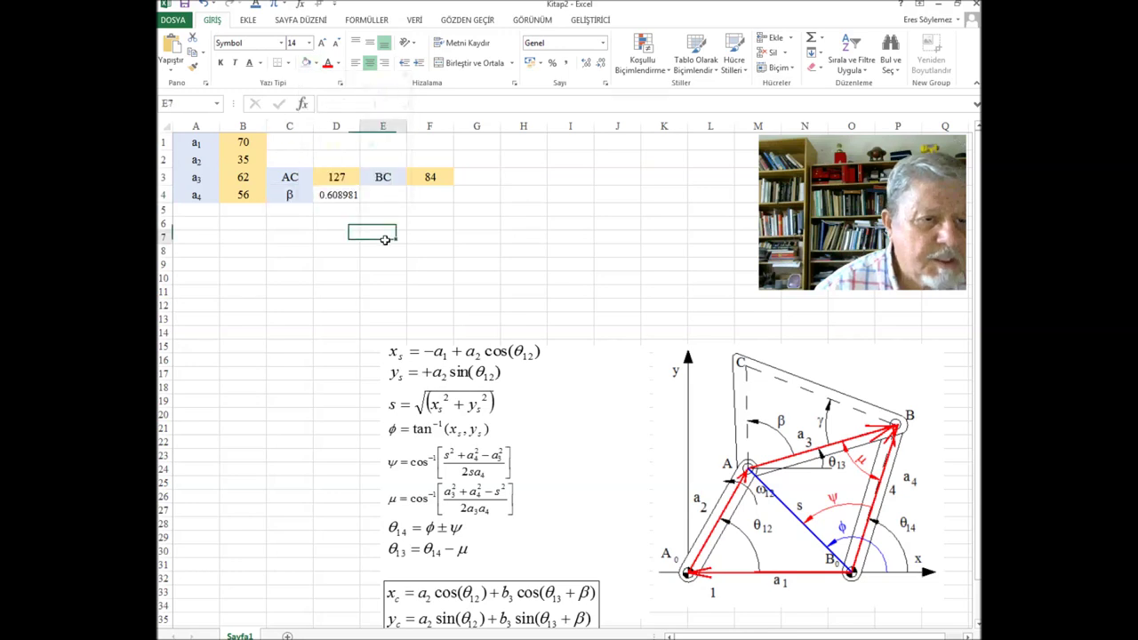
Step: Fill the β result cell D4 with light orange (Orange, Accent 2, Lighter 40%)
left_click(338, 195)
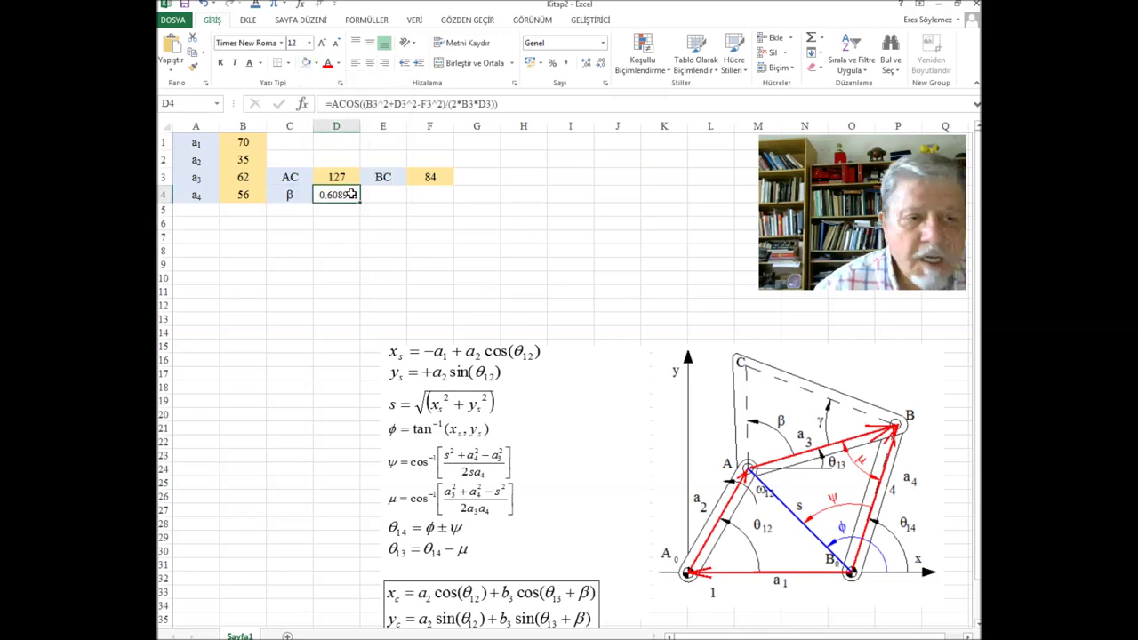
left_click(315, 63)
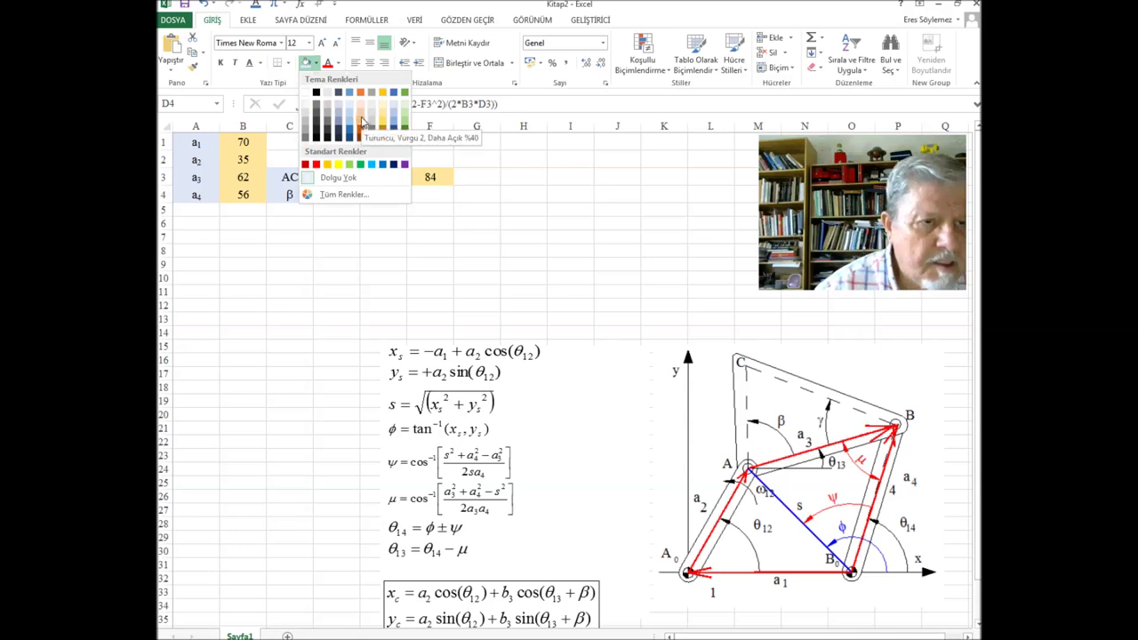
left_click(361, 122)
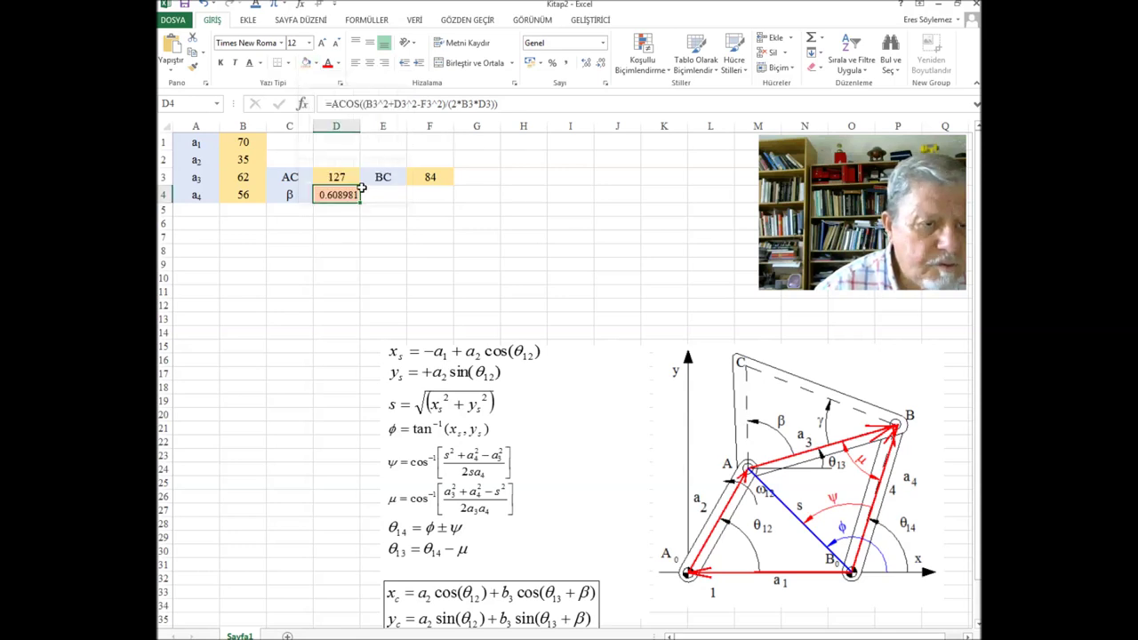
left_click(364, 238)
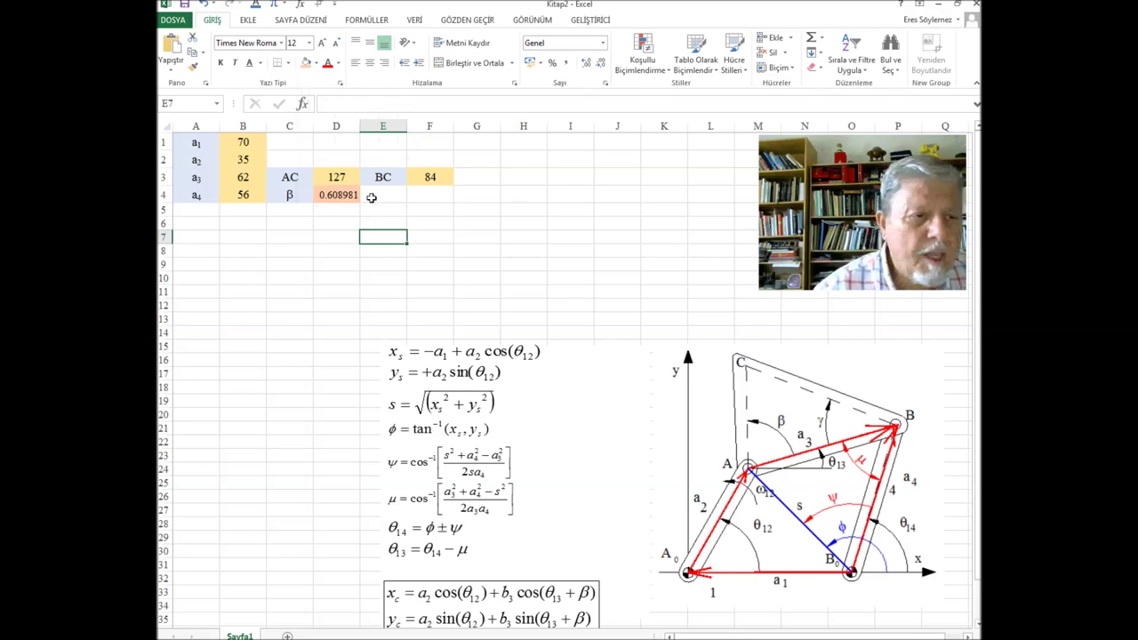
left_click(247, 142)
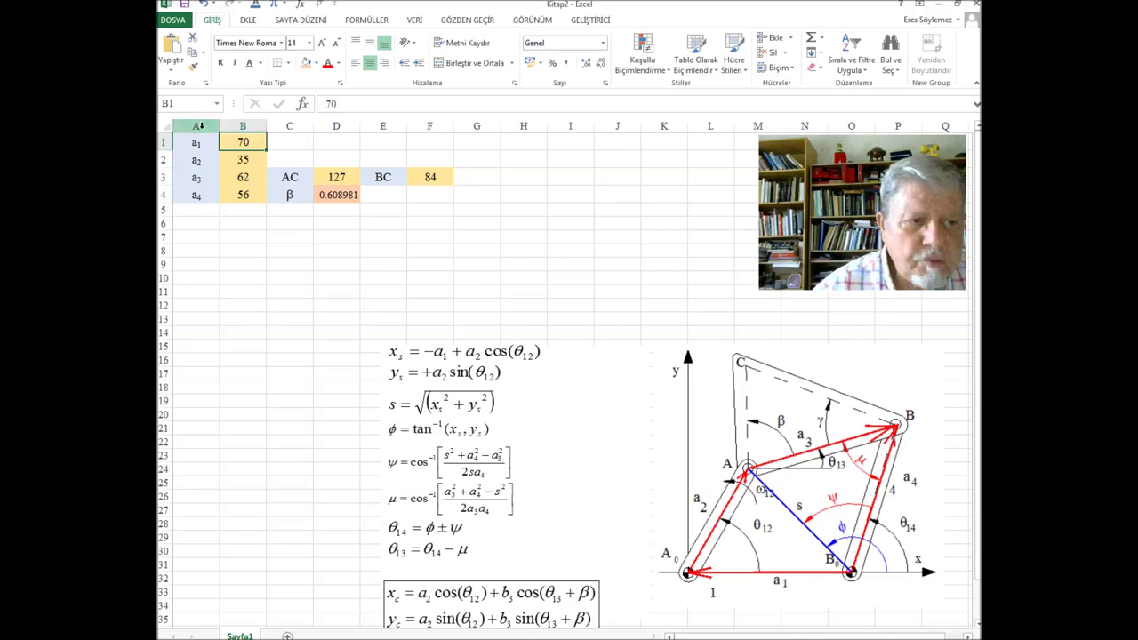
left_click(180, 103)
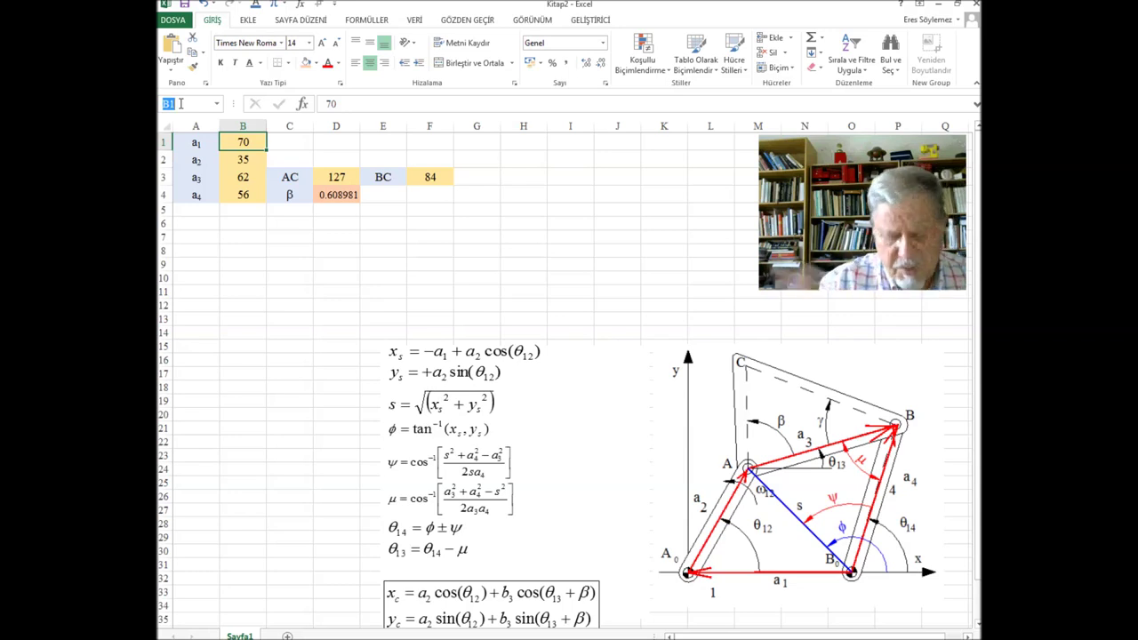
Step: Name cells B1 and B2 through the Name Box, with B2 as Krank
type("Kr")
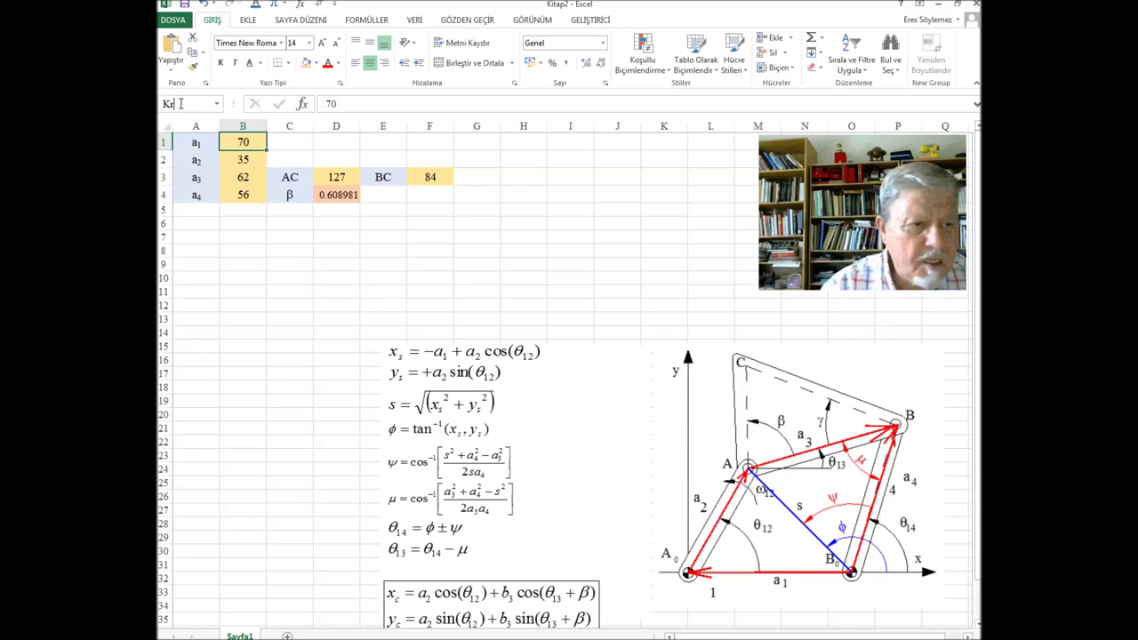
type("a")
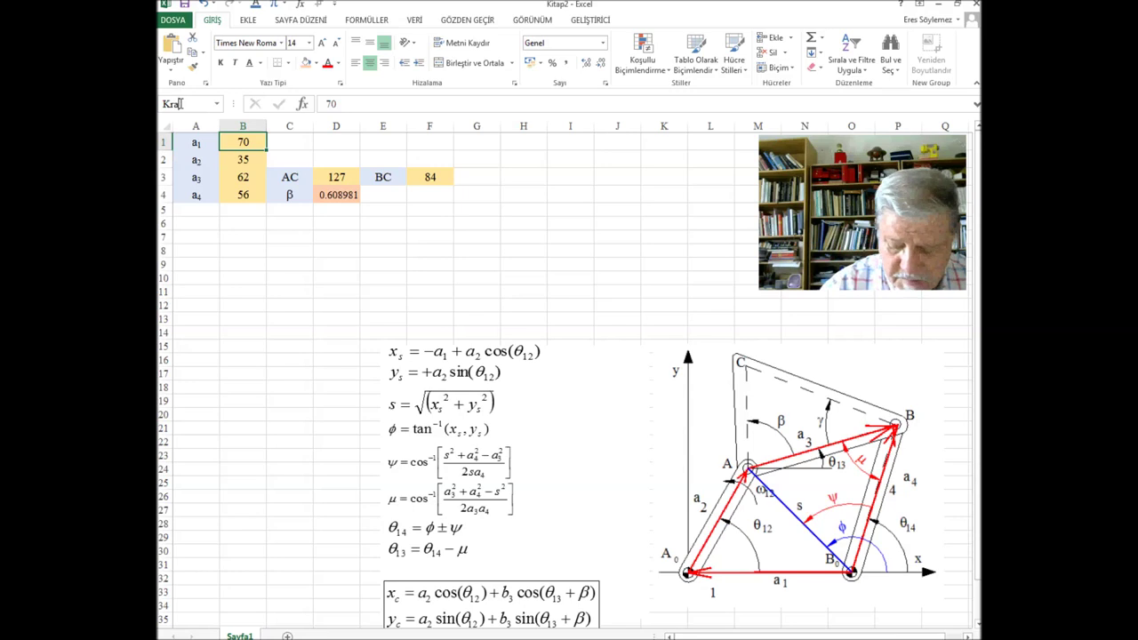
key("BackSpace")
key("BackSpace")
key("BackSpace")
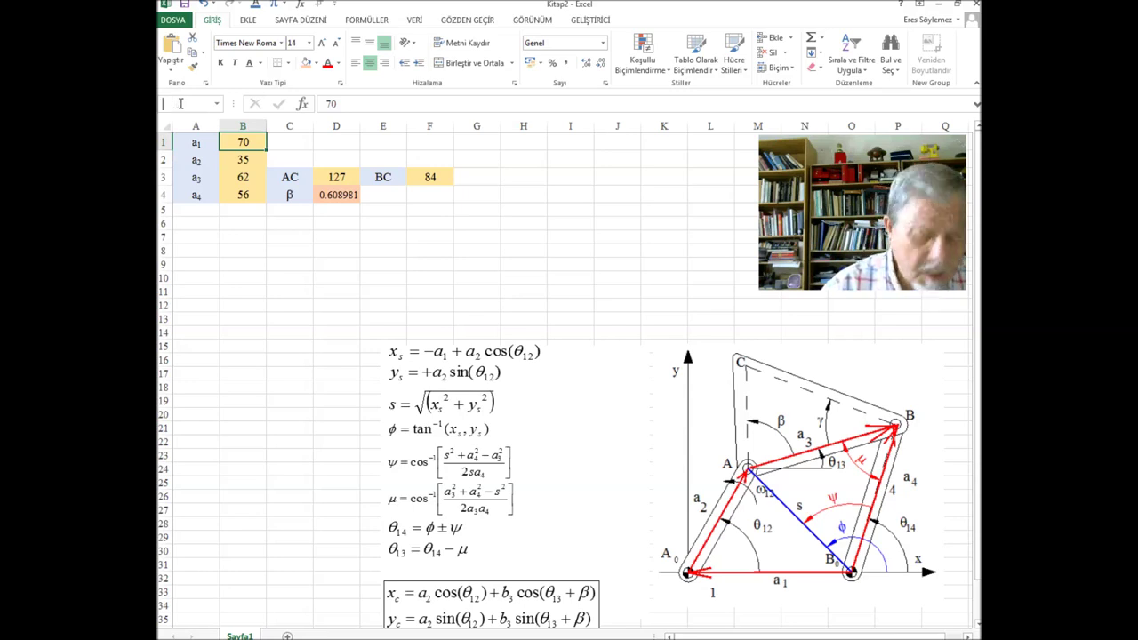
type("Sabi")
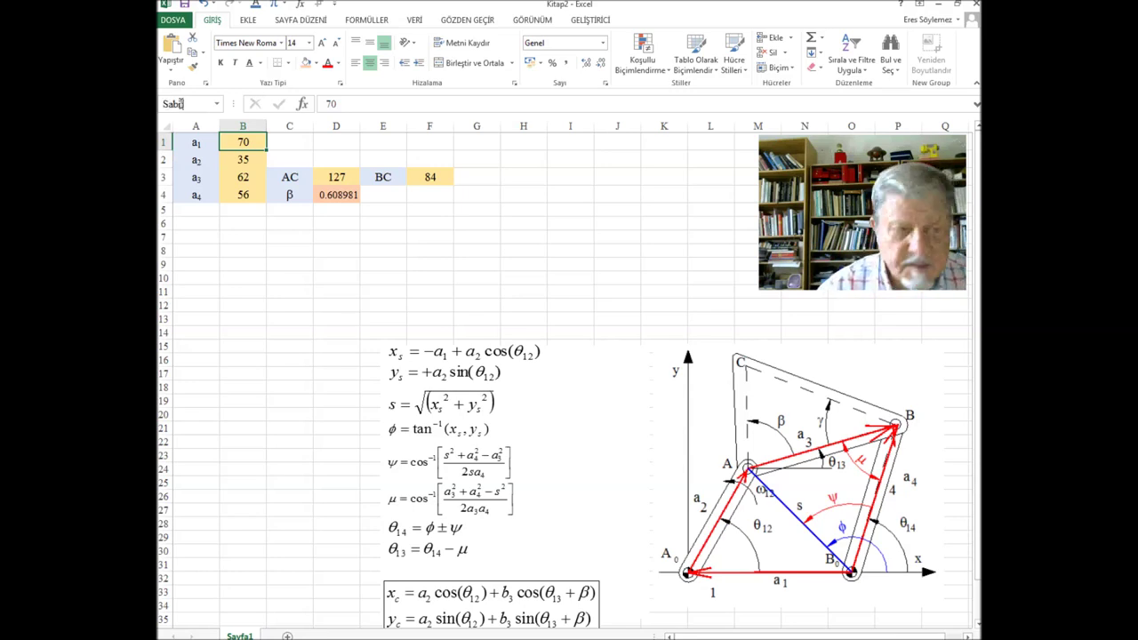
key("Return")
key("Return")
left_click(180, 103)
type("K")
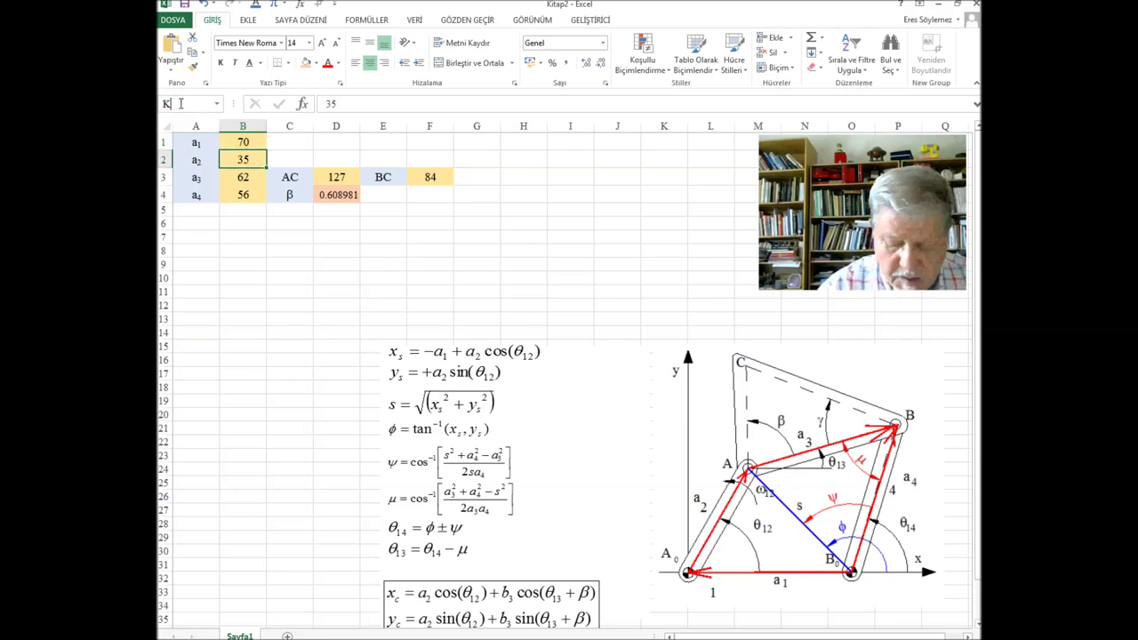
type("rank")
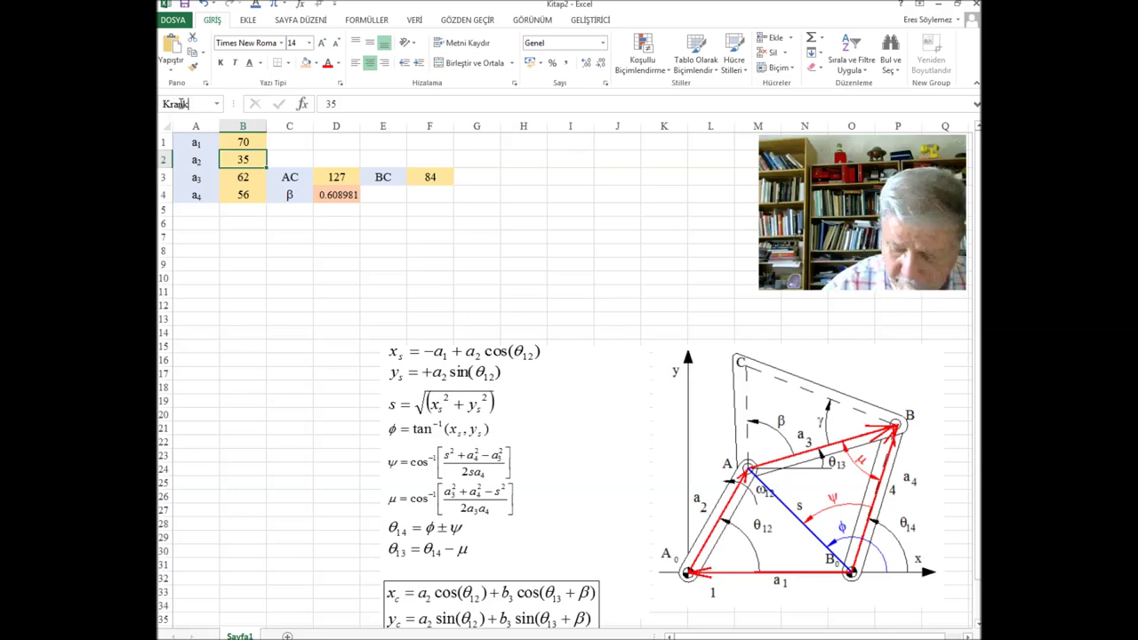
key("Return")
key("Return")
Step: Enter a name for B3 and name B4 Sarkaç via the Name Box
left_click(180, 103)
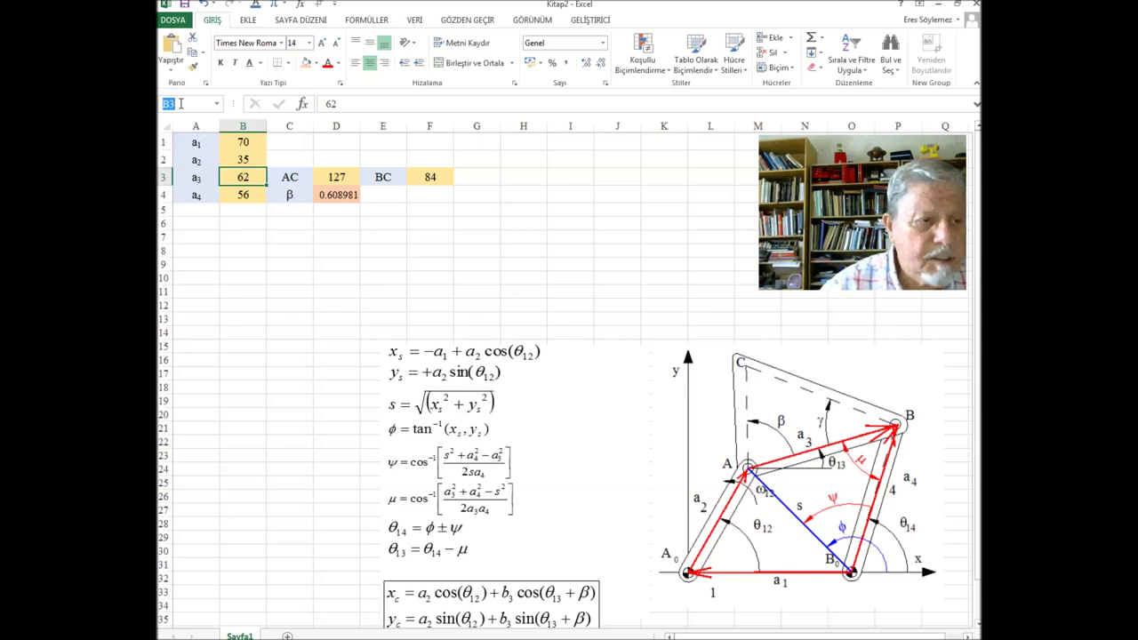
type("Biye")
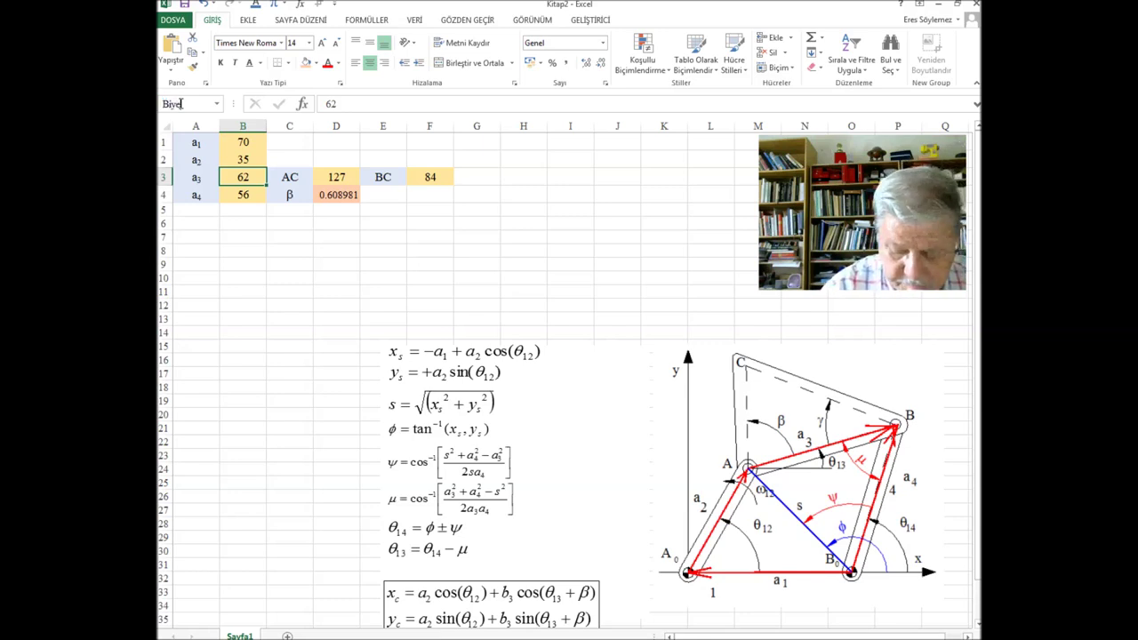
key("Escape")
key("Down")
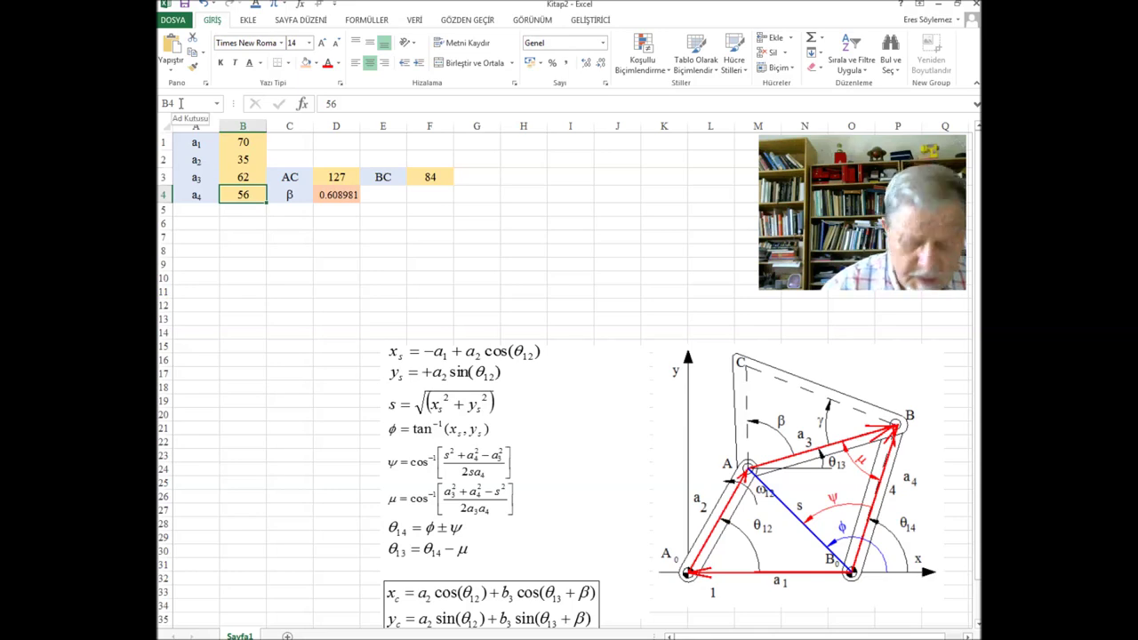
left_click(180, 103)
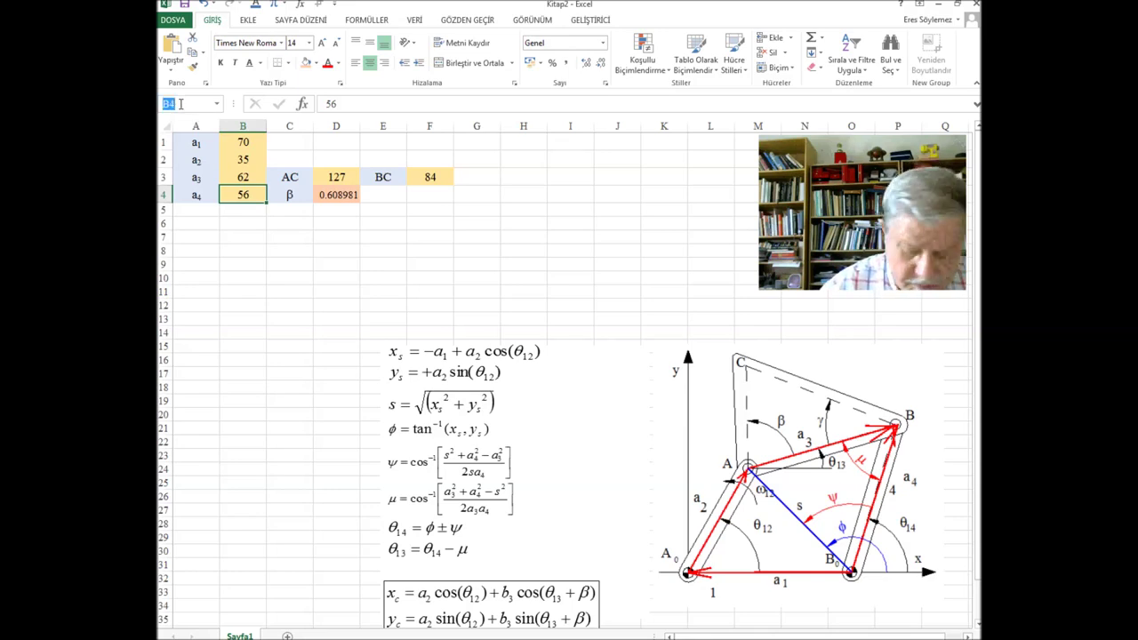
type("Sarka")
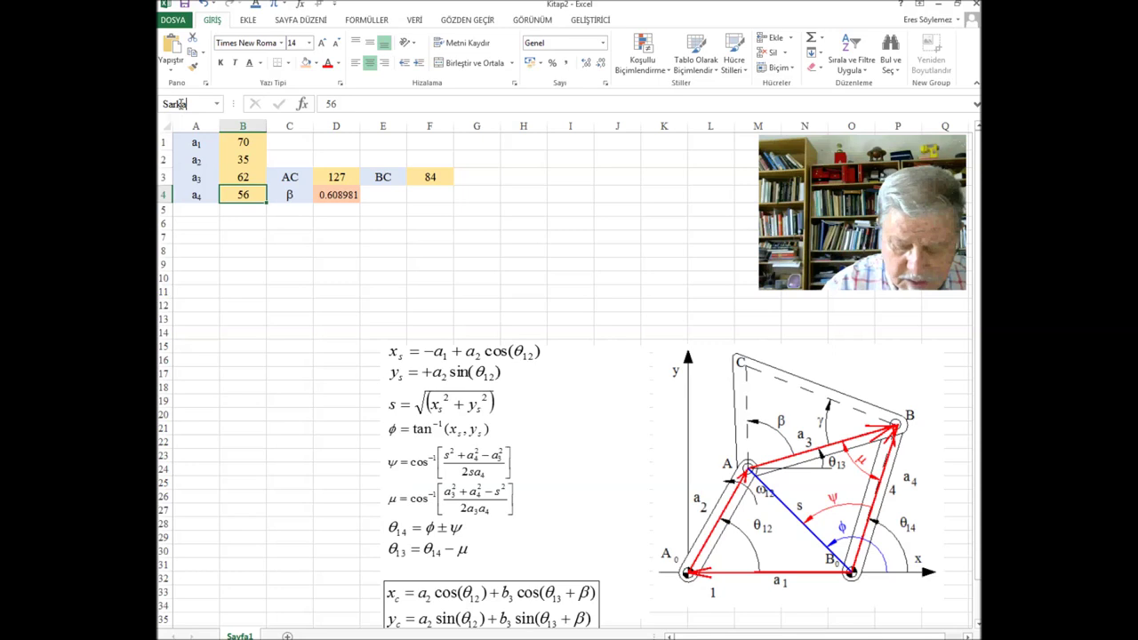
type("ç")
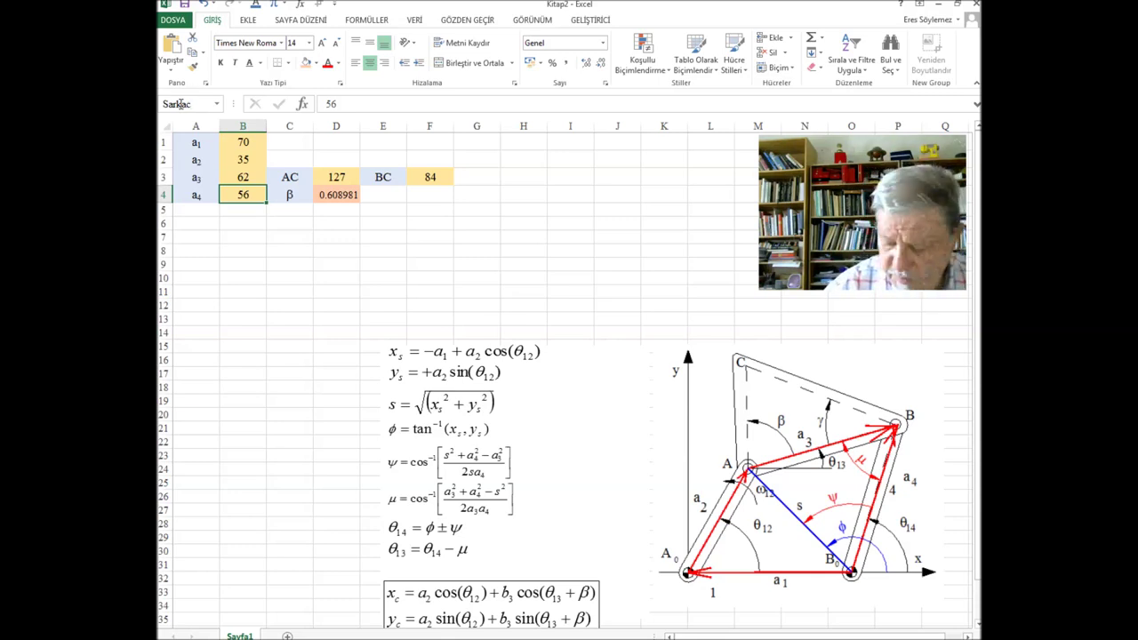
key("Return")
key("Return")
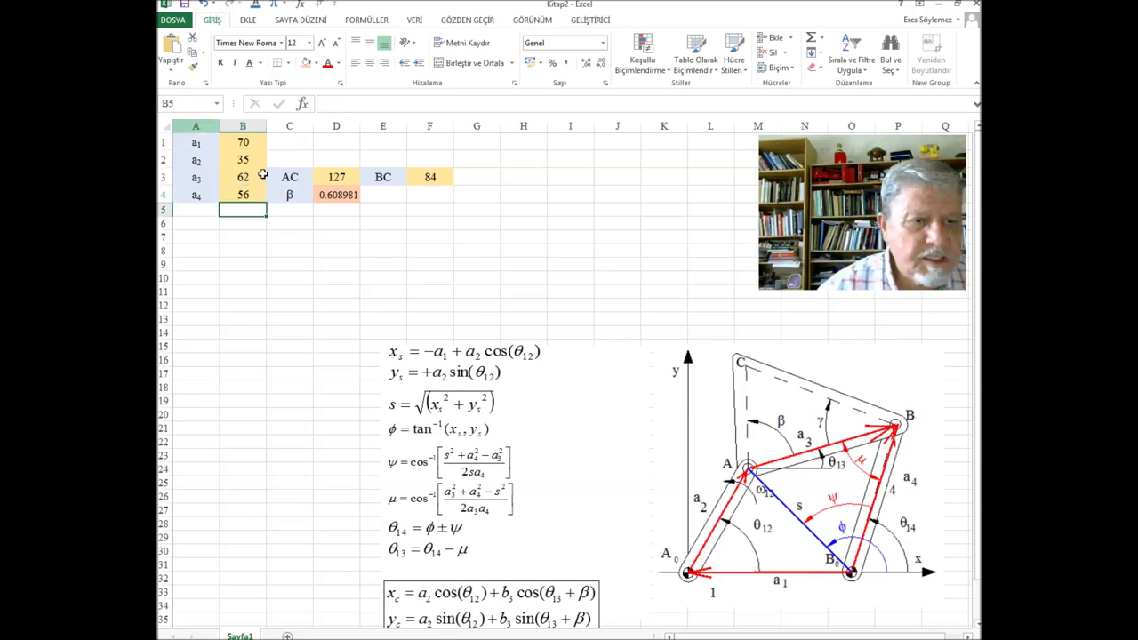
Step: Name the D3 length AC and the F3 length BC in the Name Box
left_click(334, 178)
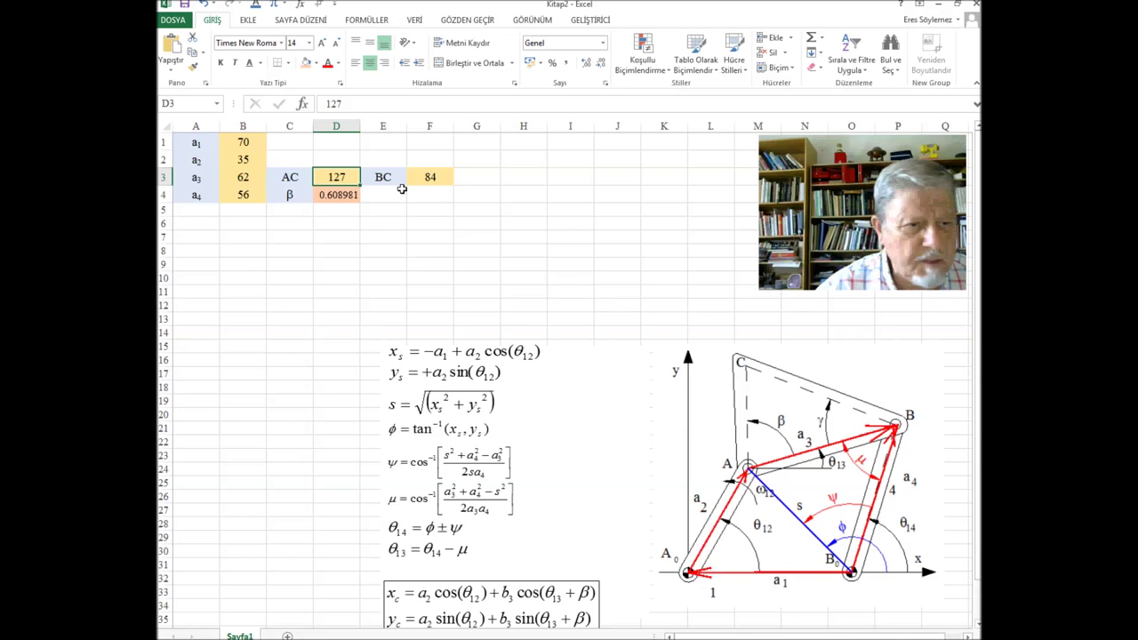
left_click(197, 102)
type("A")
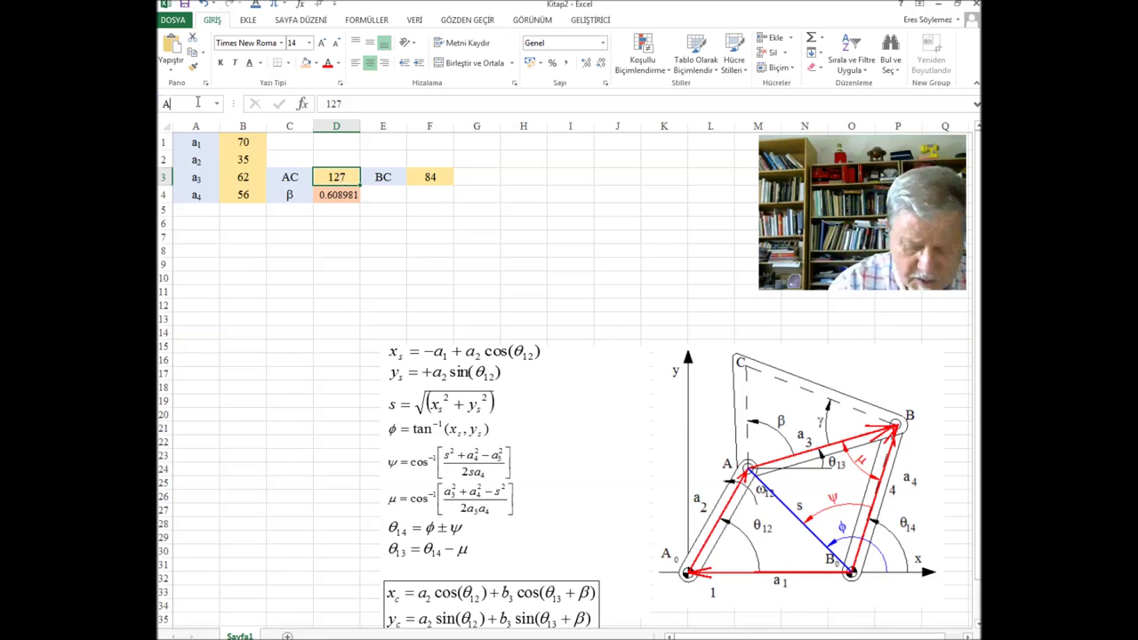
type("C")
key("Return")
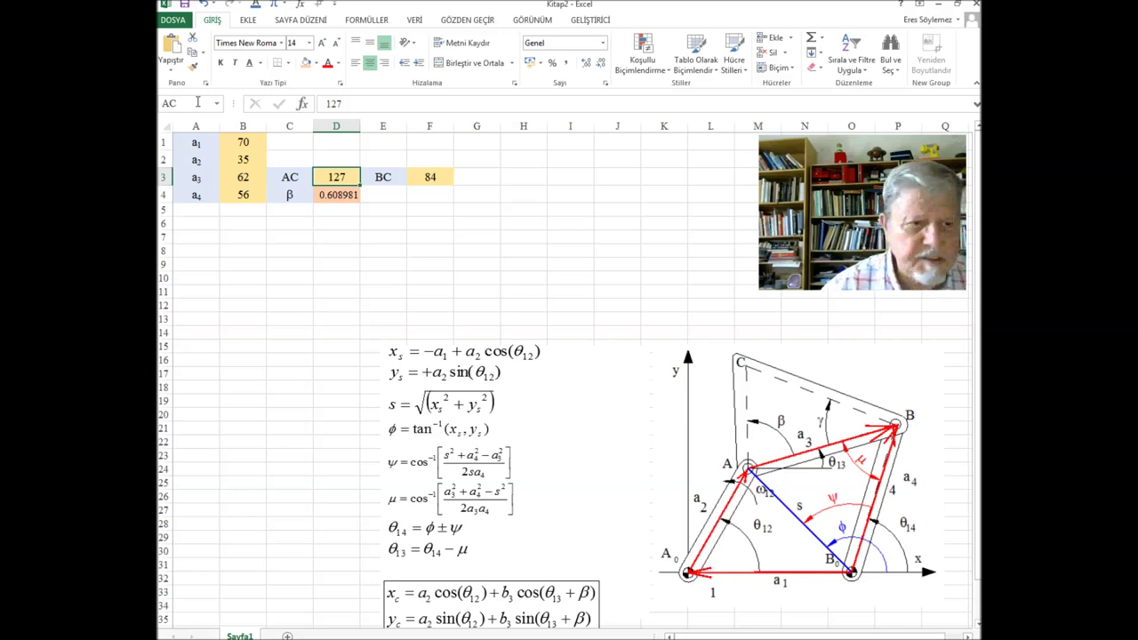
key("Return")
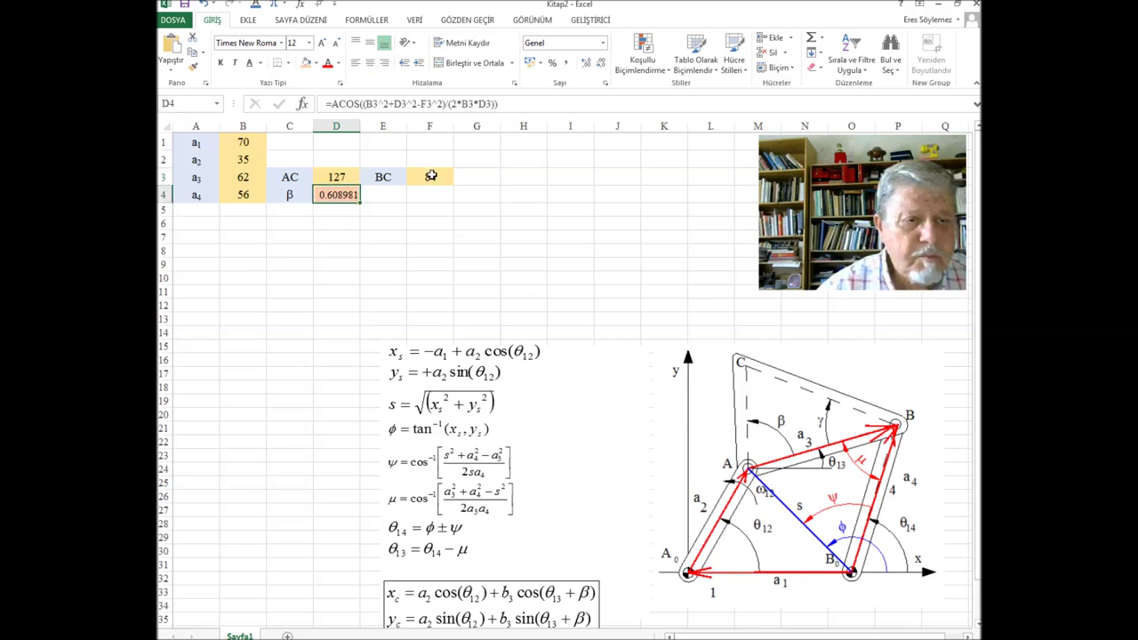
left_click(429, 176)
left_click(193, 101)
type("BC")
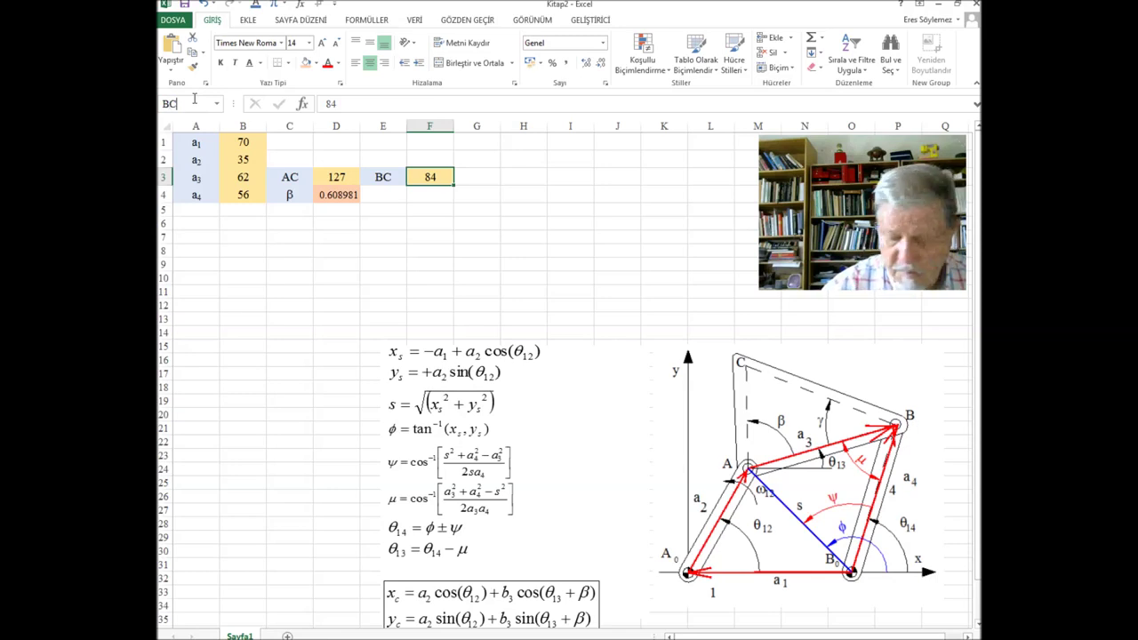
key("Return")
key("Return")
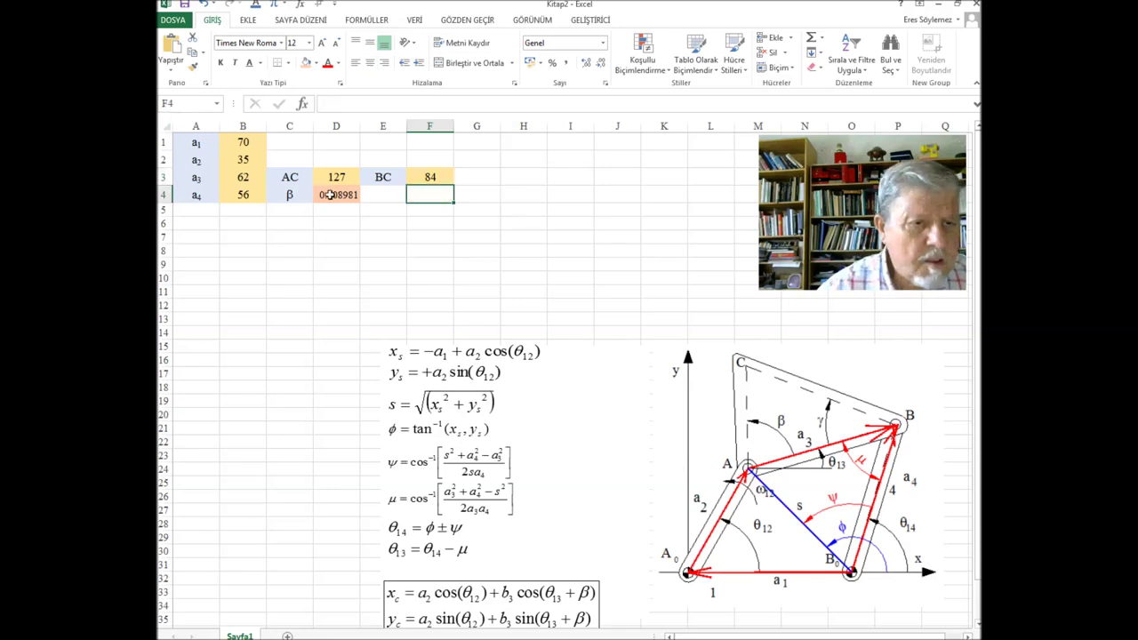
Step: Name the β formula cell D4 Beta
left_click(330, 195)
left_click(190, 105)
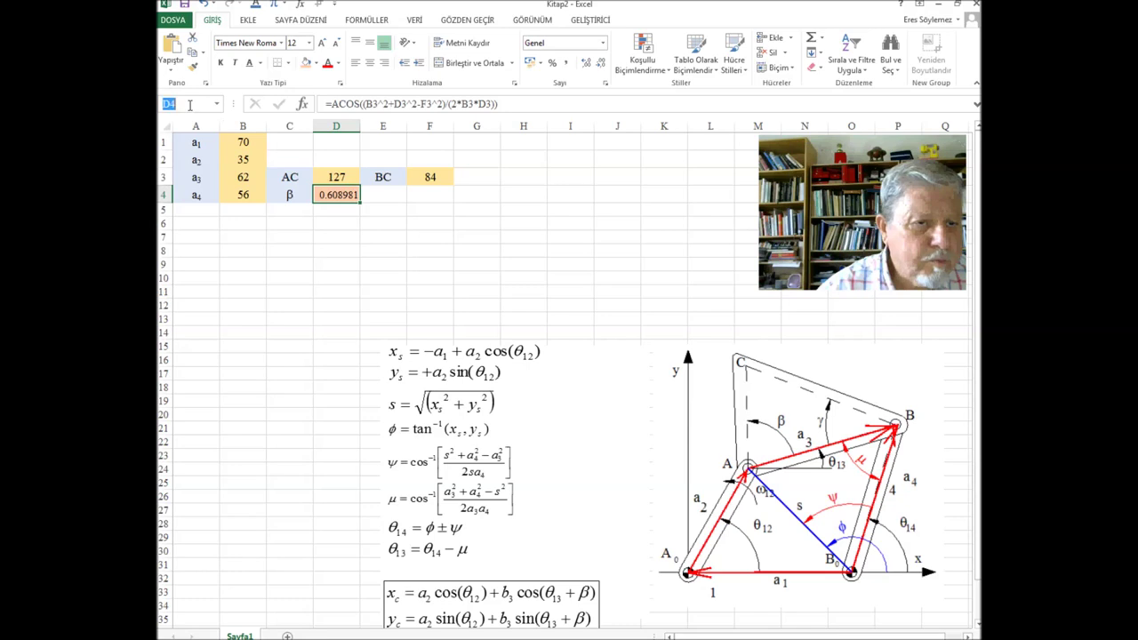
type("Beta")
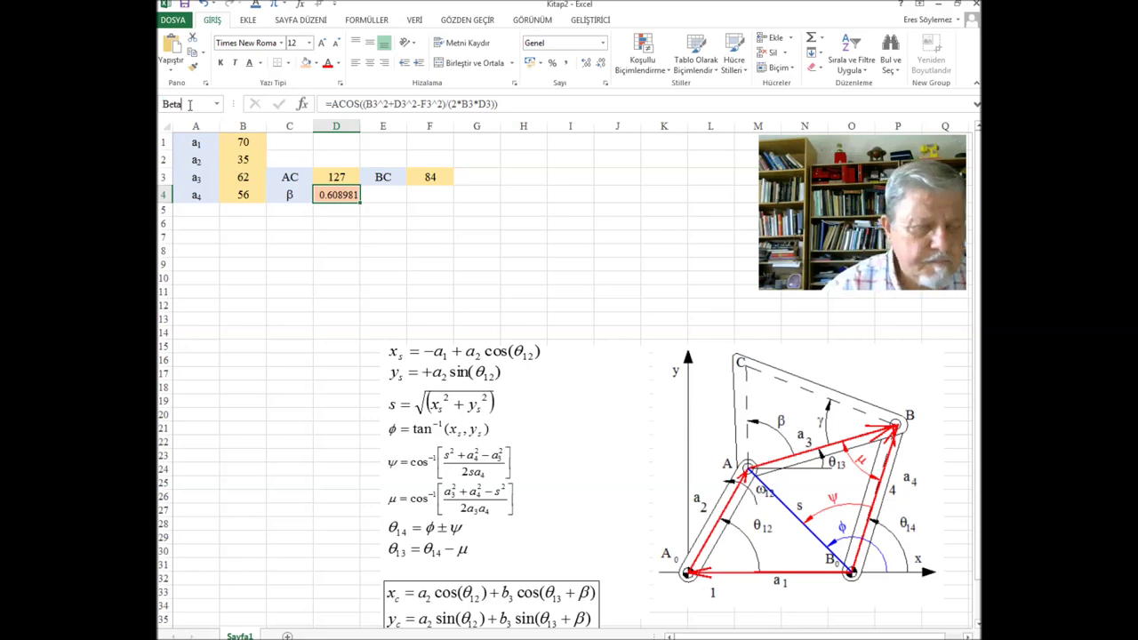
key("Return")
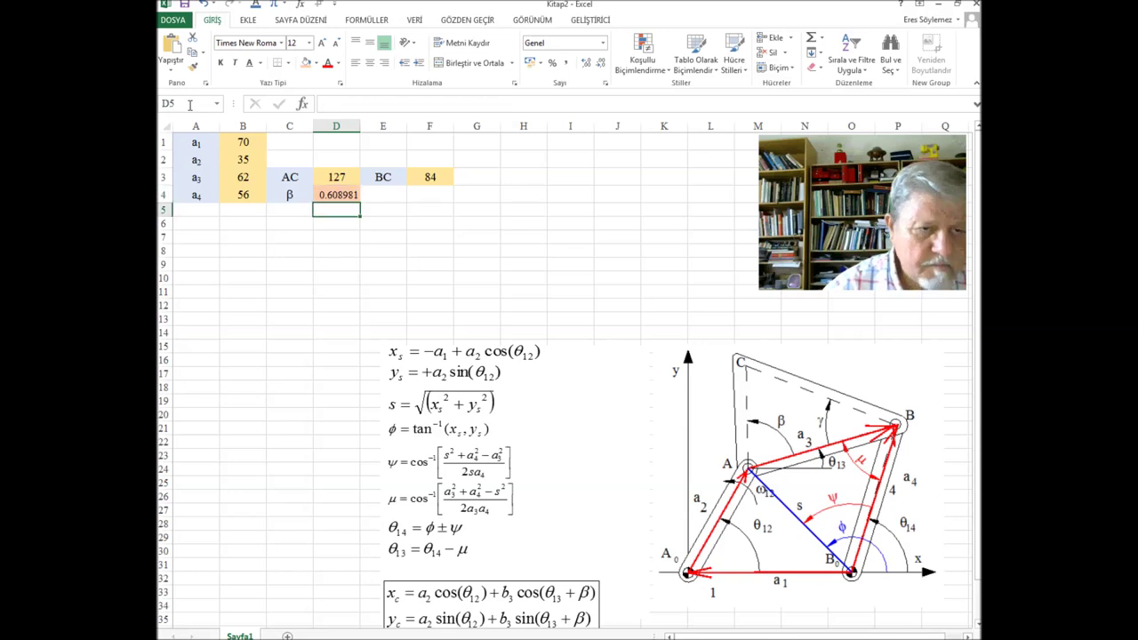
left_click(356, 197)
left_click(476, 276)
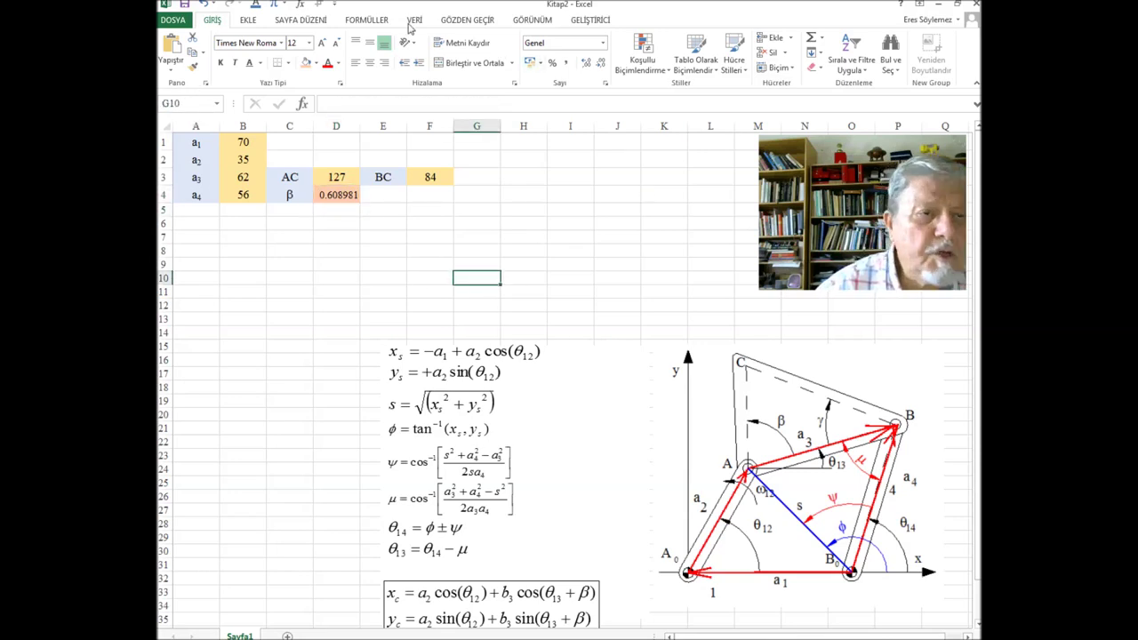
Step: Review the defined names in Ad Yöneticisi, then select G9:G10 for a new name
left_click(377, 21)
left_click(539, 56)
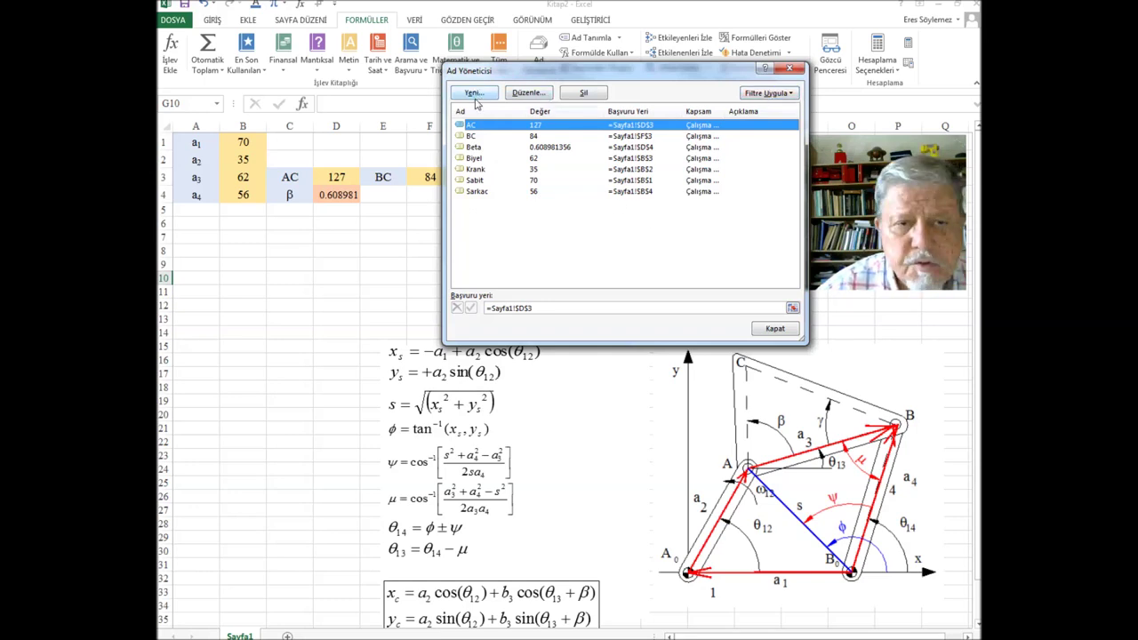
left_click(775, 331)
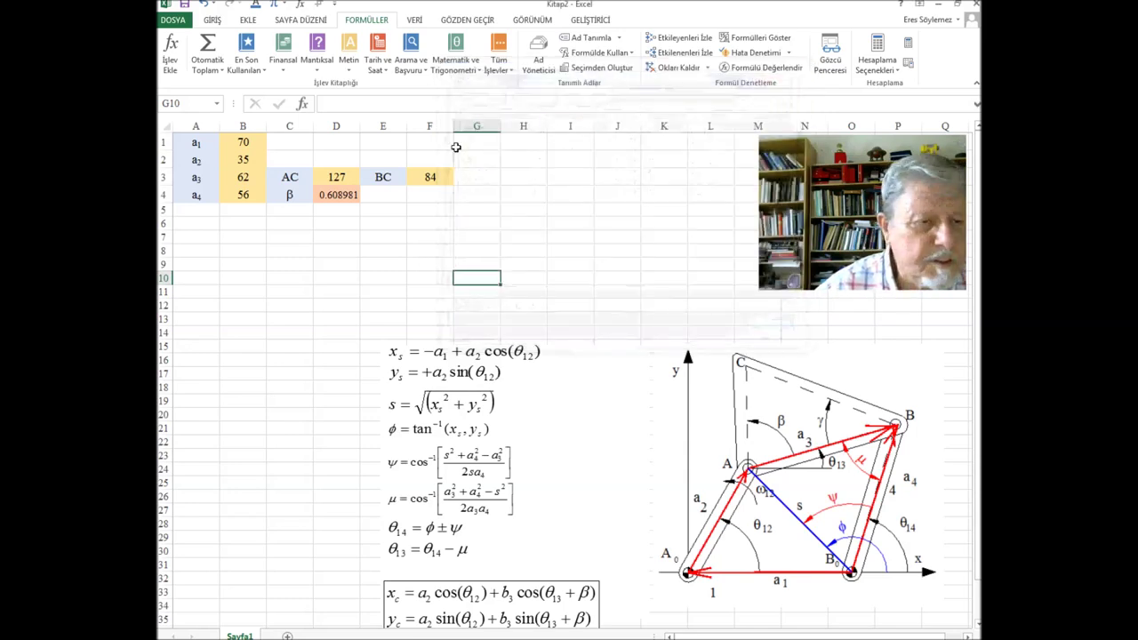
left_click(336, 197)
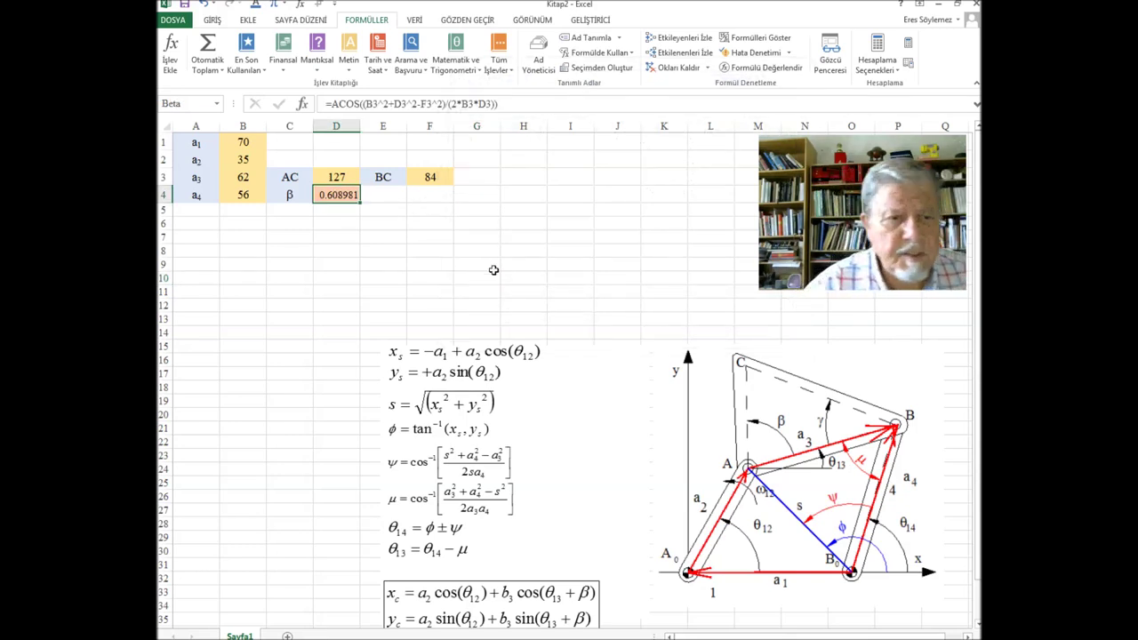
left_click_drag(476, 266, 477, 277)
left_click(587, 37)
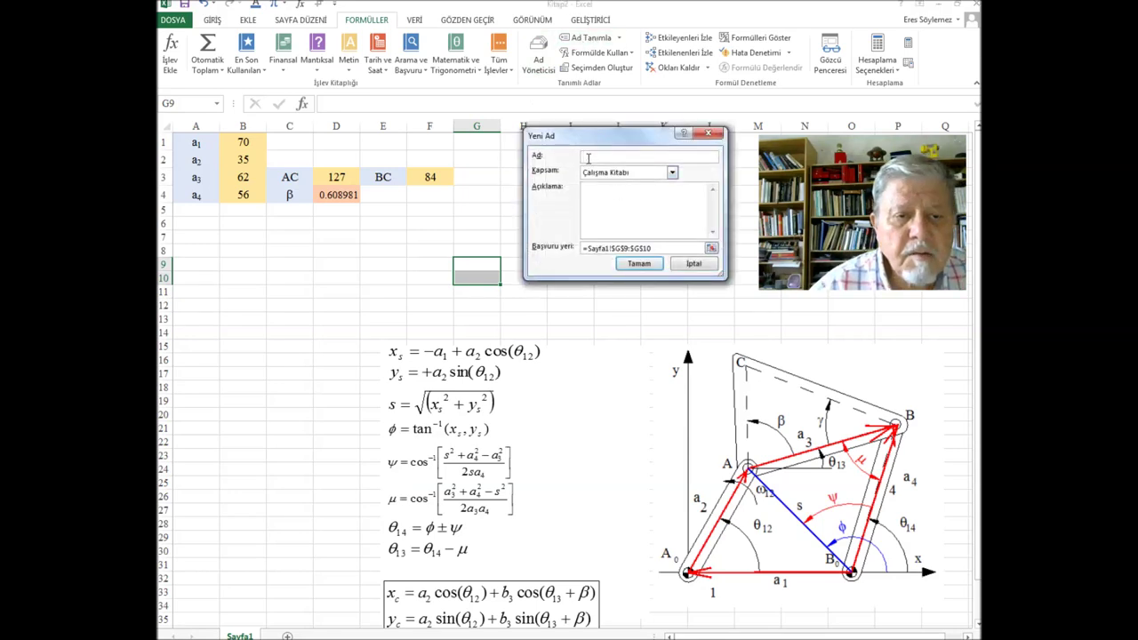
Step: In the New Name dialog, name it D_R and set its reference to =pi()/180
type("xs")
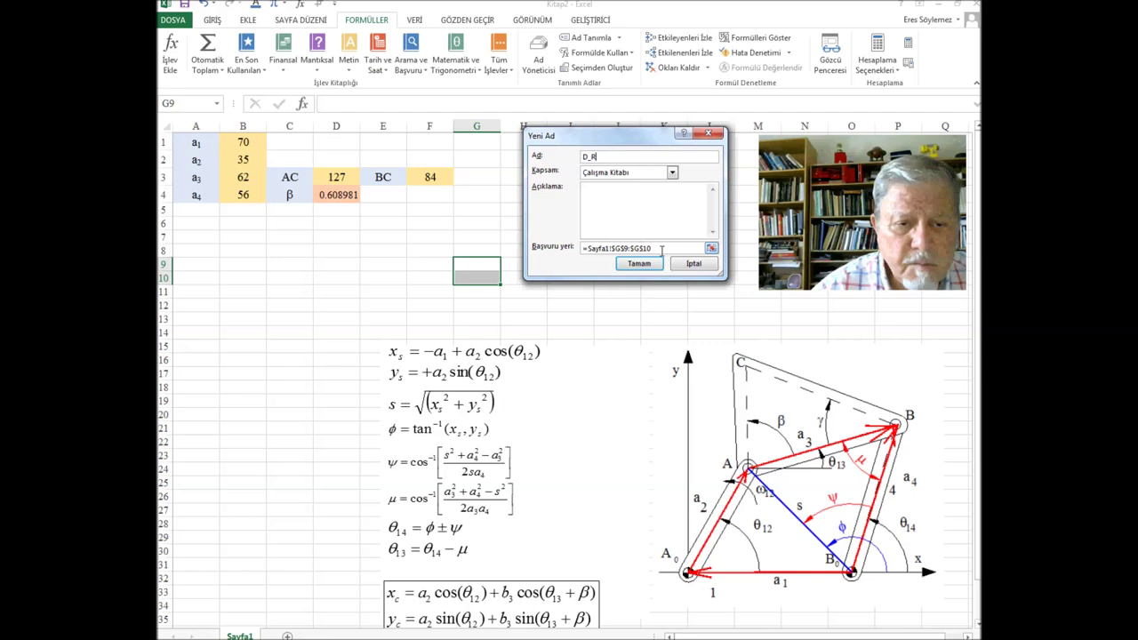
left_click_drag(662, 250, 552, 251)
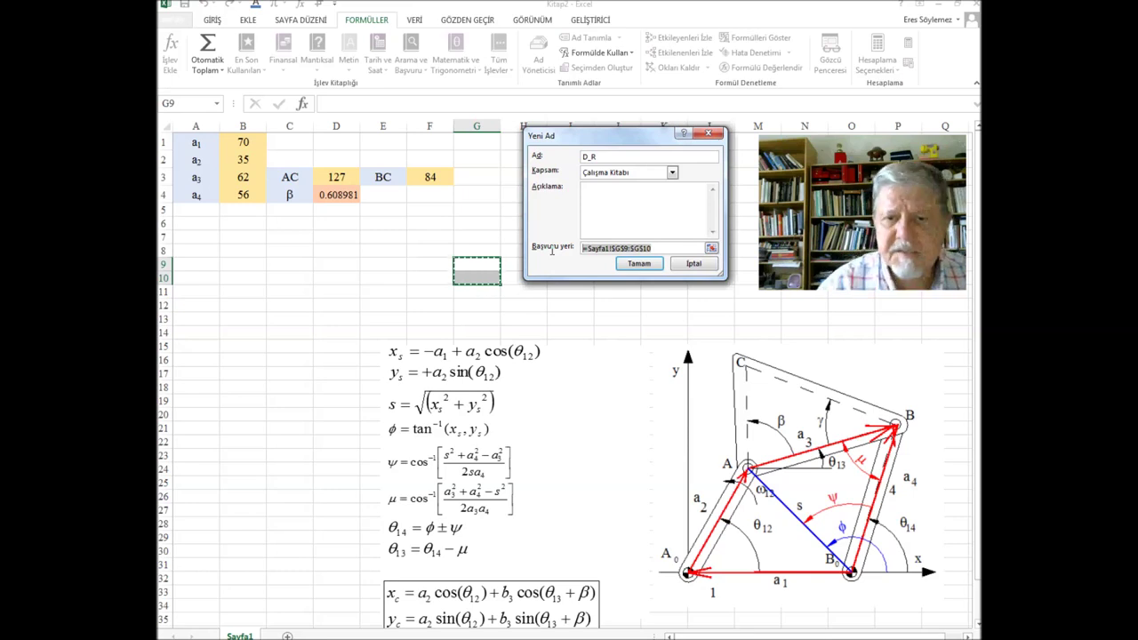
type("=pi()")
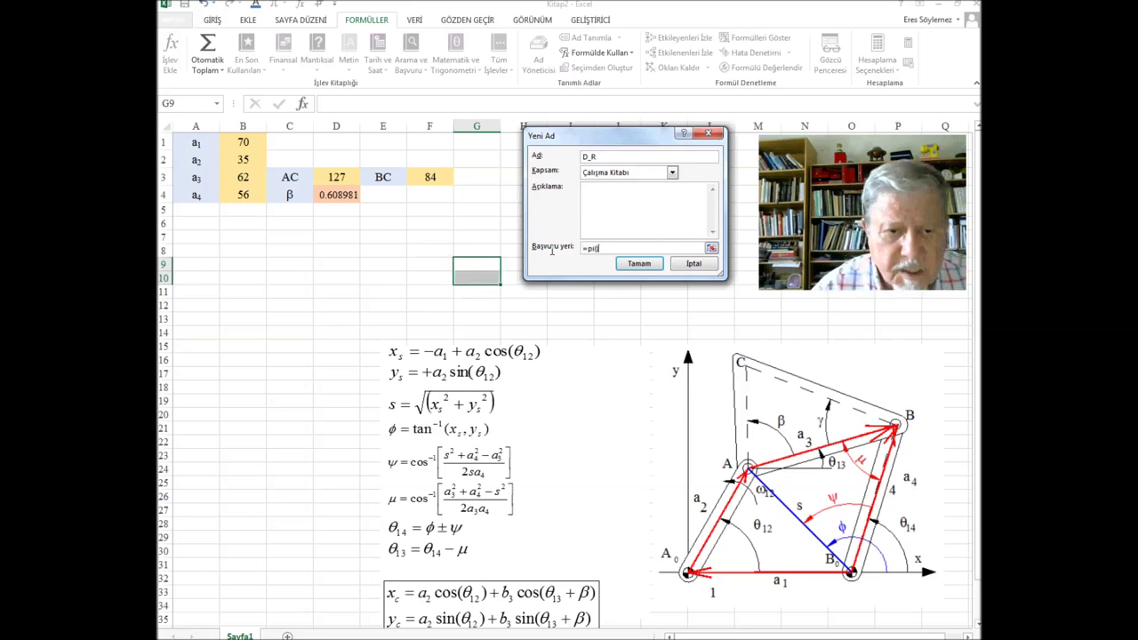
type("/180")
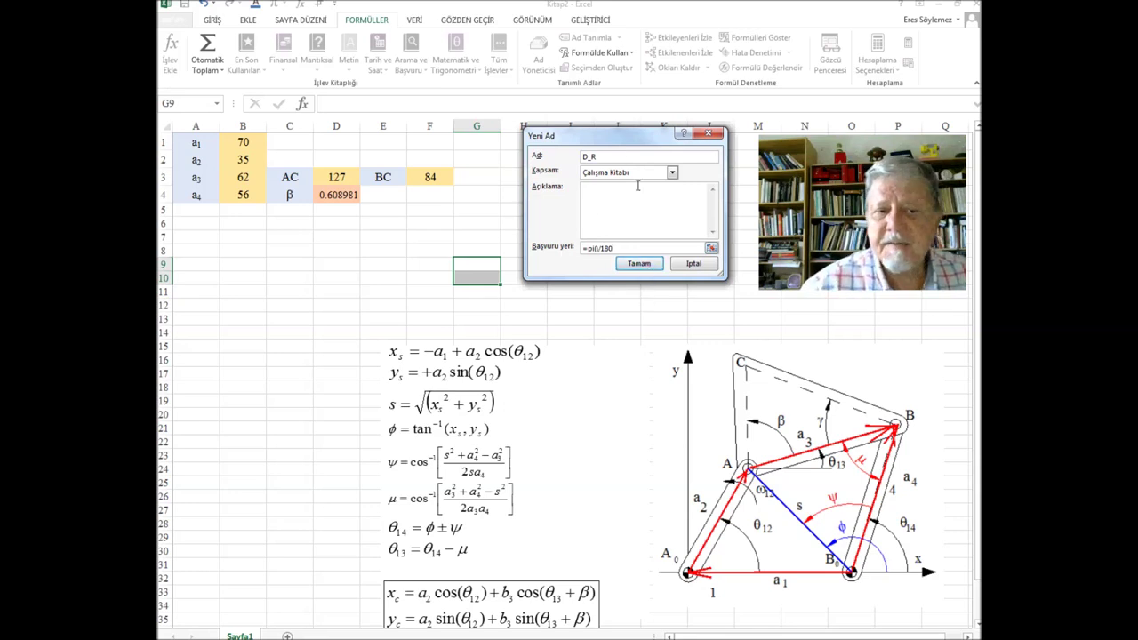
left_click(646, 267)
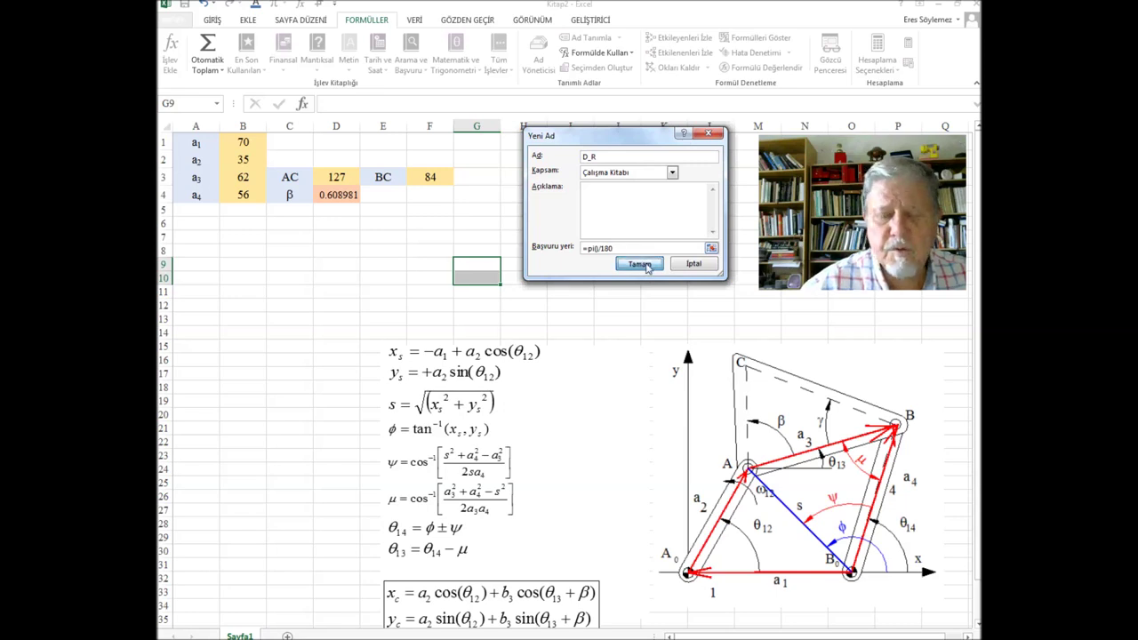
Step: Enter =Beta/D_R in E4 so β shows 34.89206 degrees
left_click(510, 252)
left_click(390, 201)
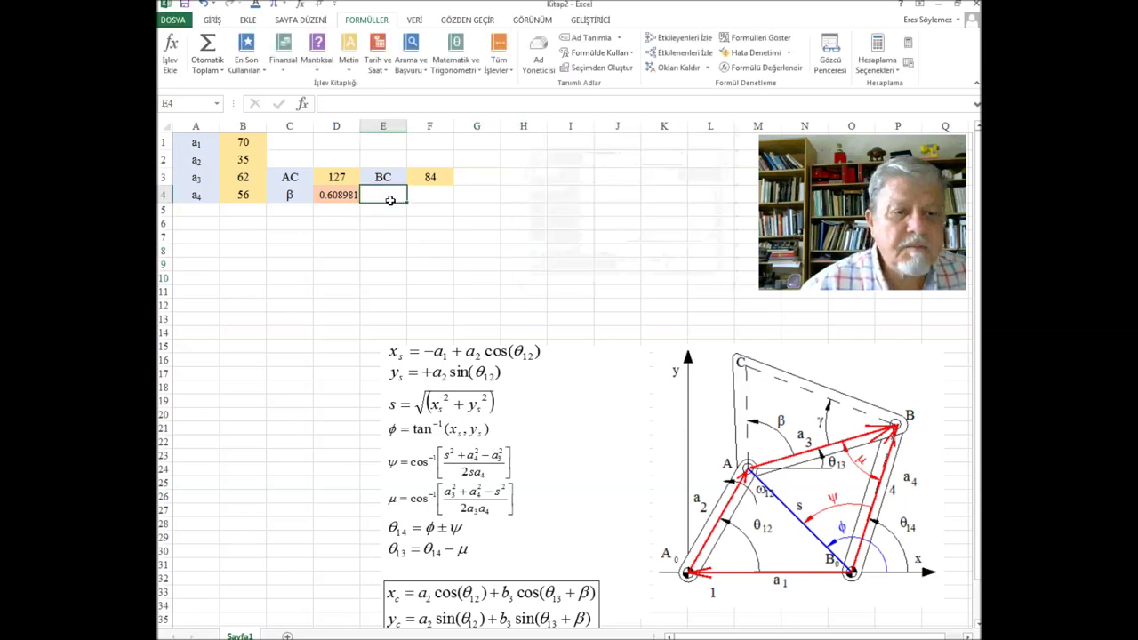
type("+")
left_click(335, 195)
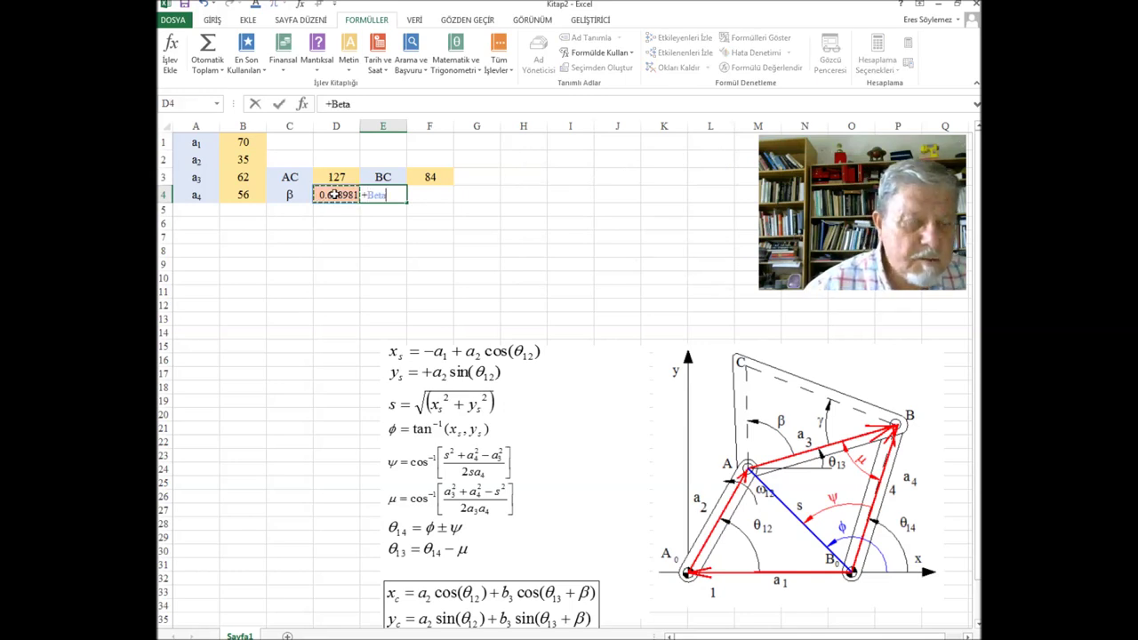
type("/")
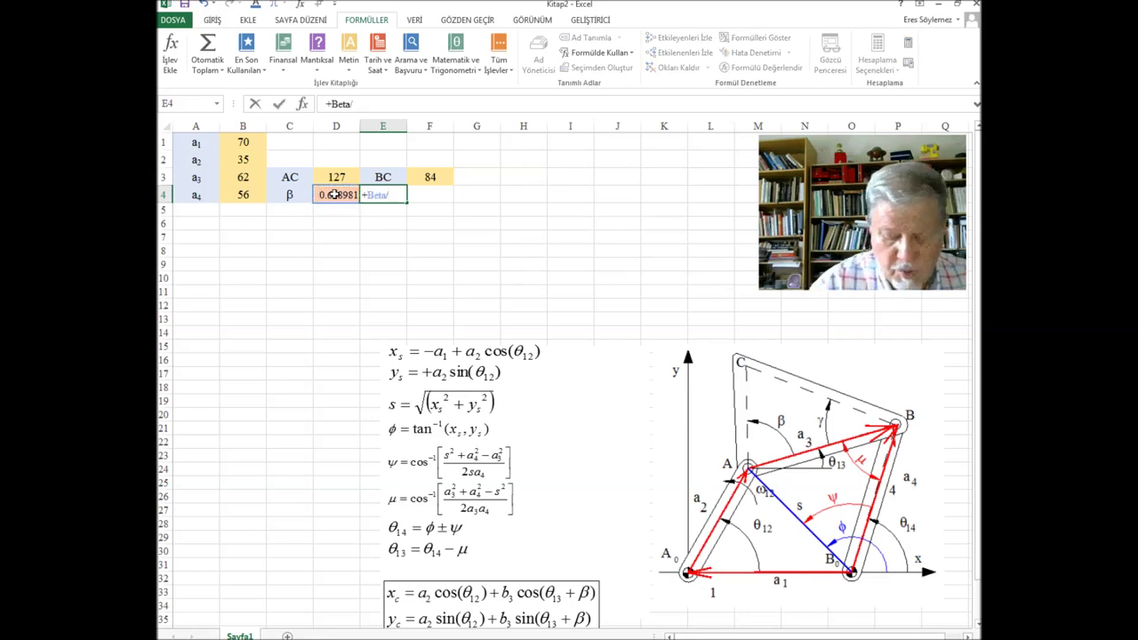
type("D_R")
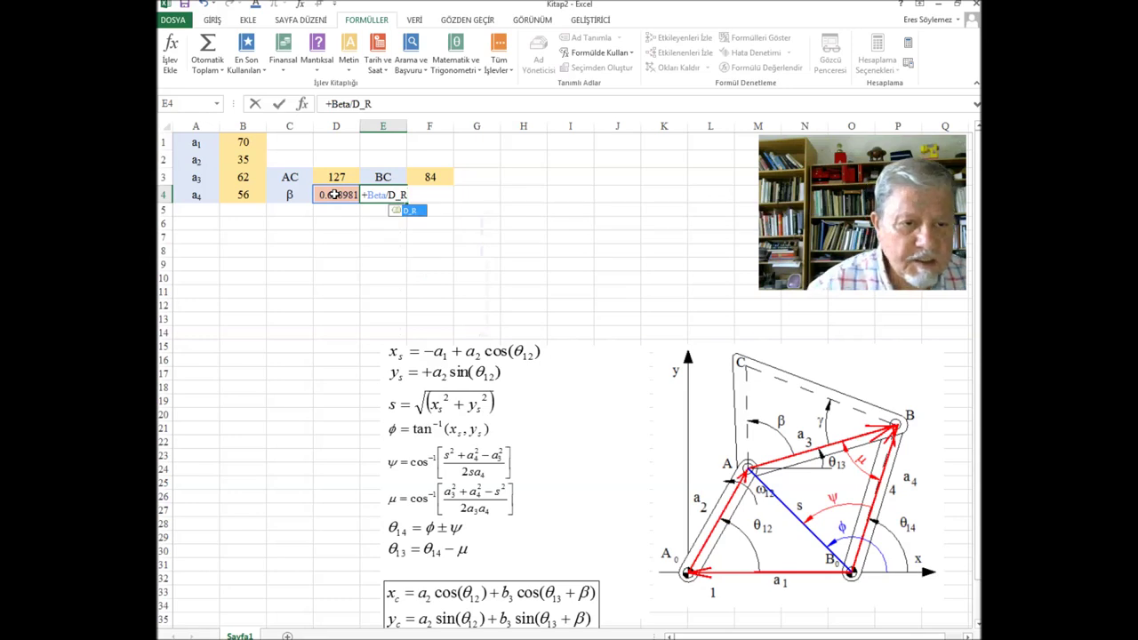
key("Return")
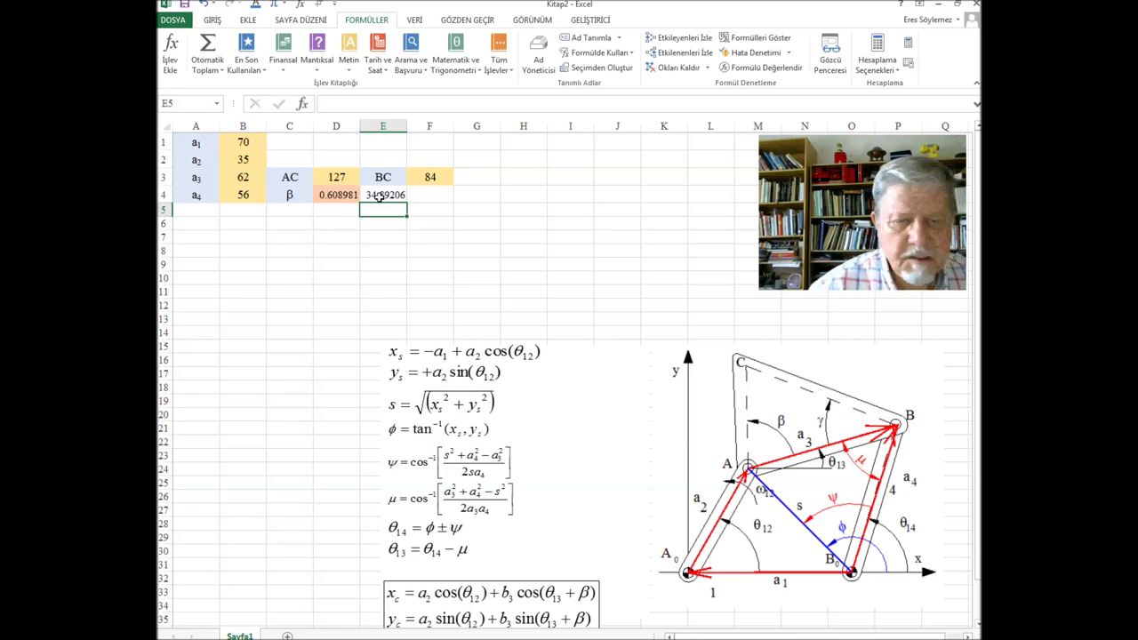
left_click(379, 197)
left_click(341, 197)
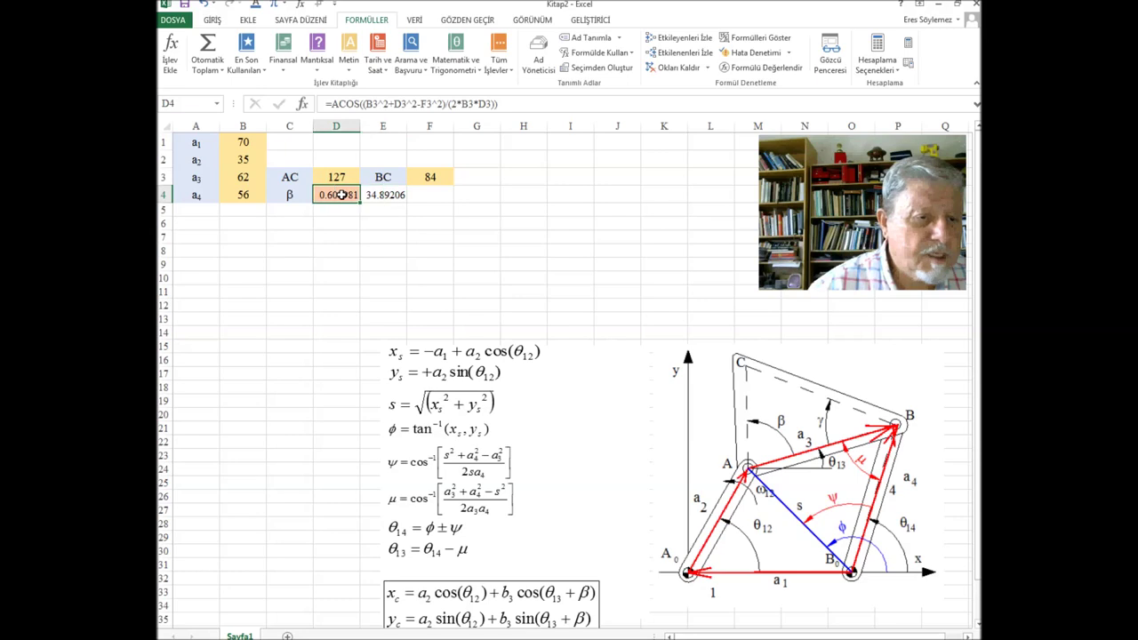
Step: Add a Radyan comment to cell D4
right_click(341, 195)
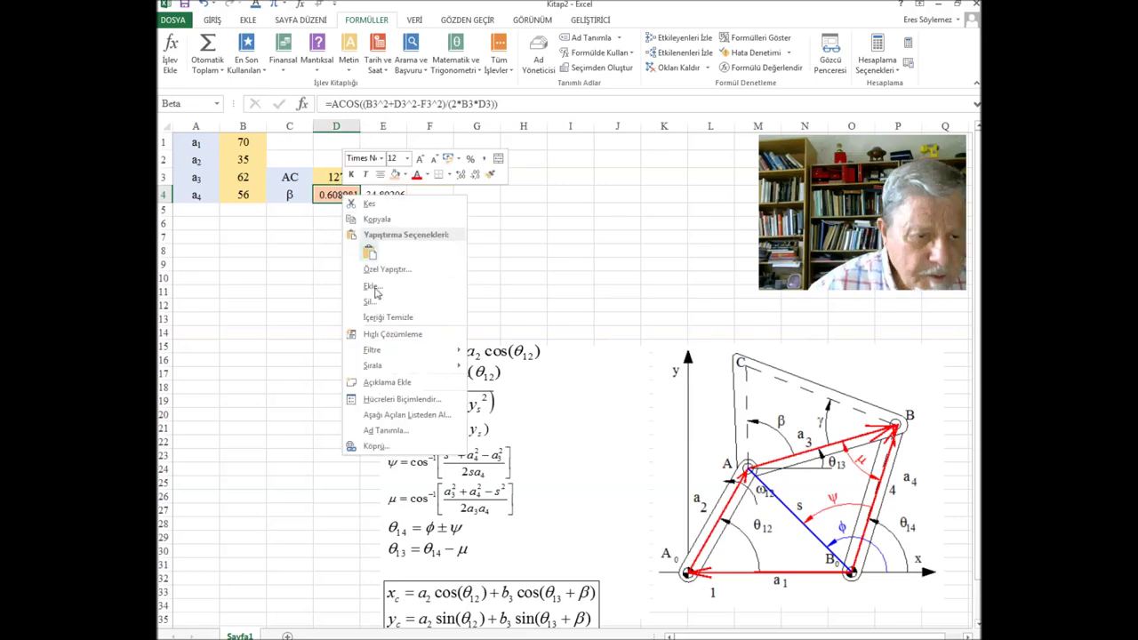
left_click(385, 382)
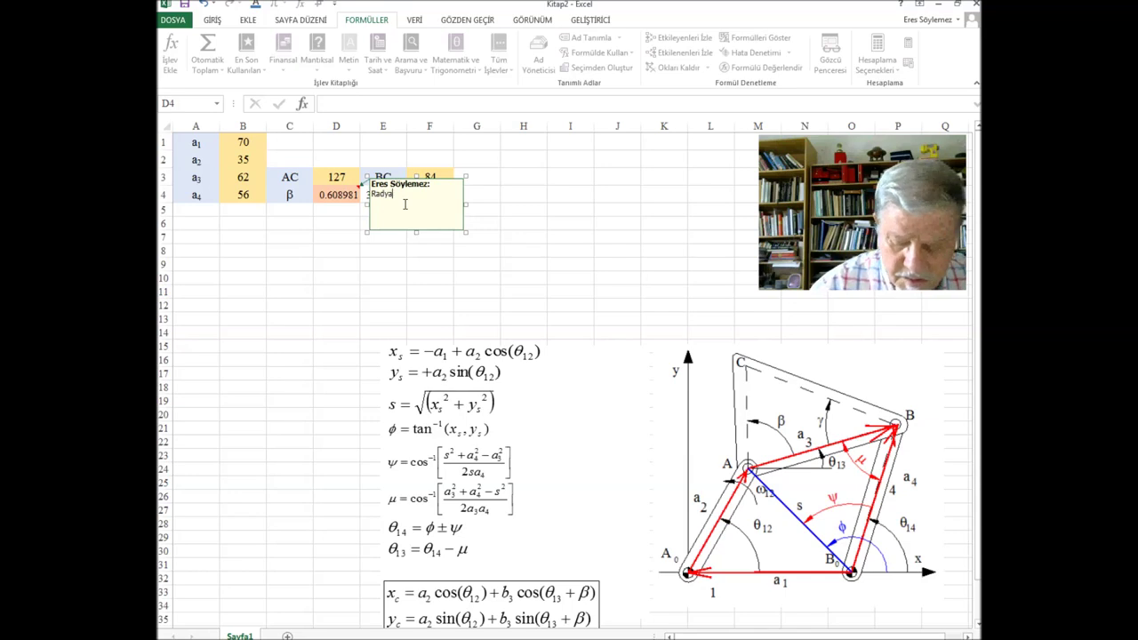
left_click(488, 305)
Step: Add a Derece comment to cell E4
left_click(394, 193)
right_click(394, 194)
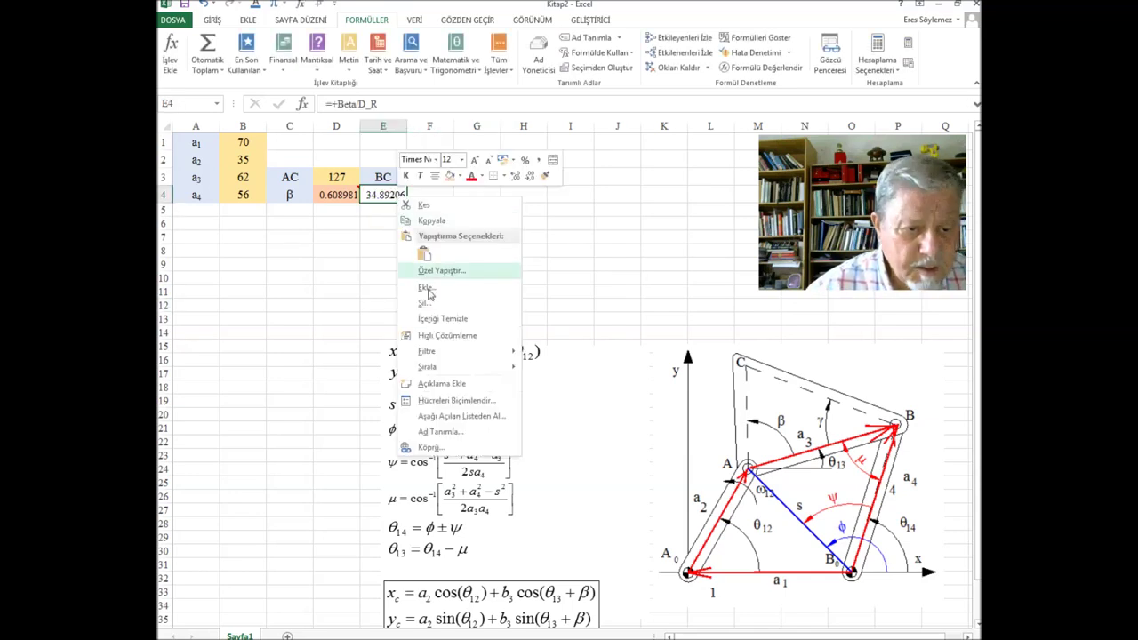
left_click(441, 383)
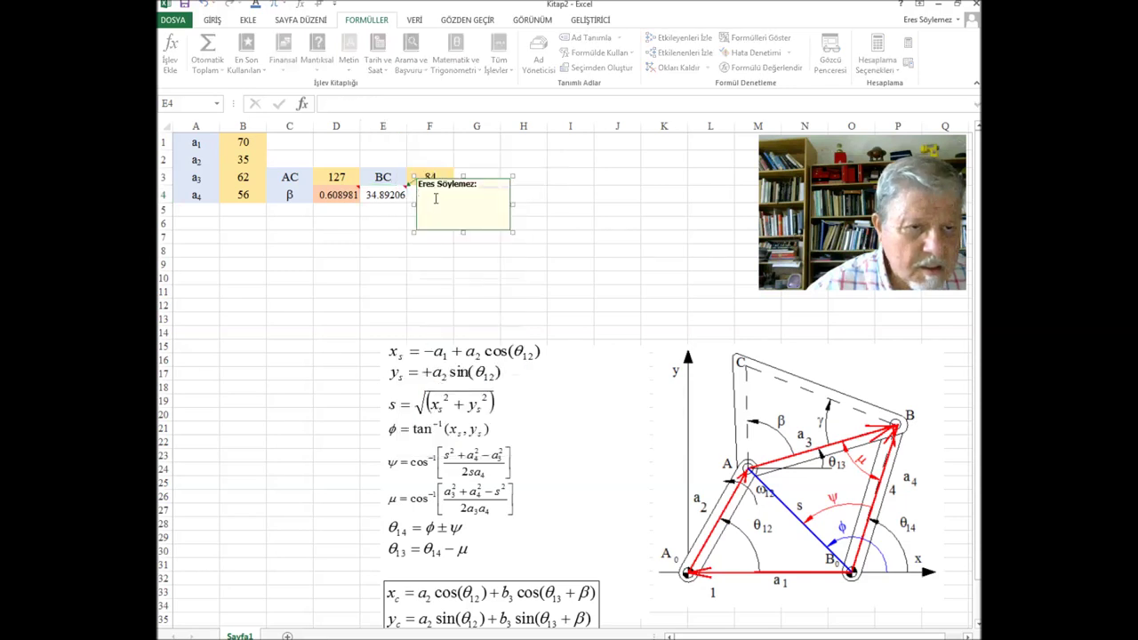
type("Derece")
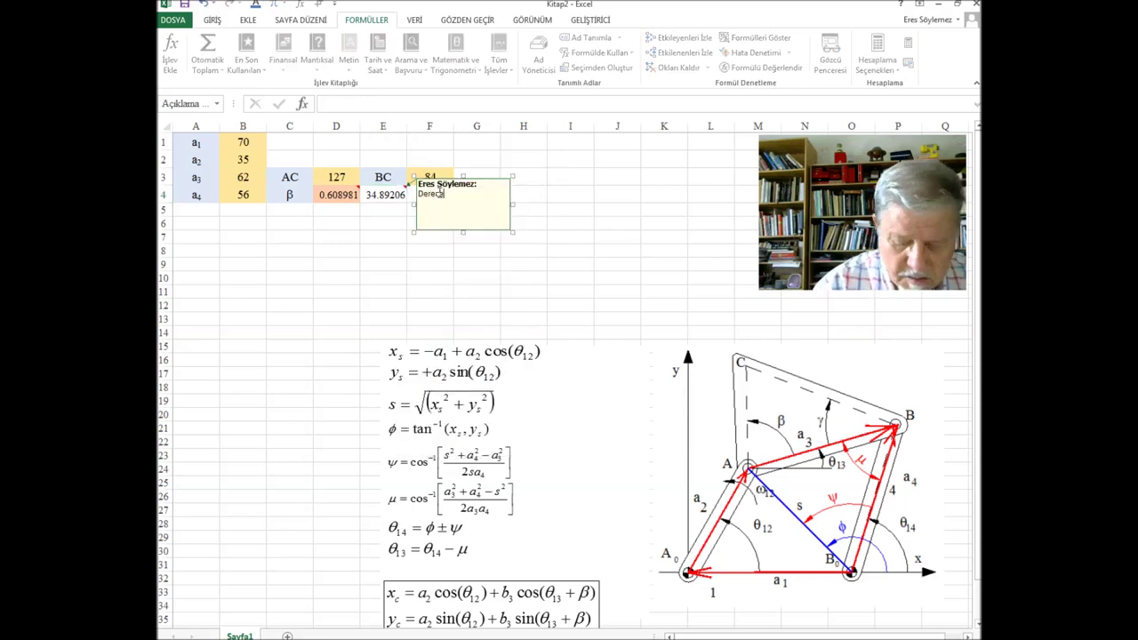
left_click(430, 269)
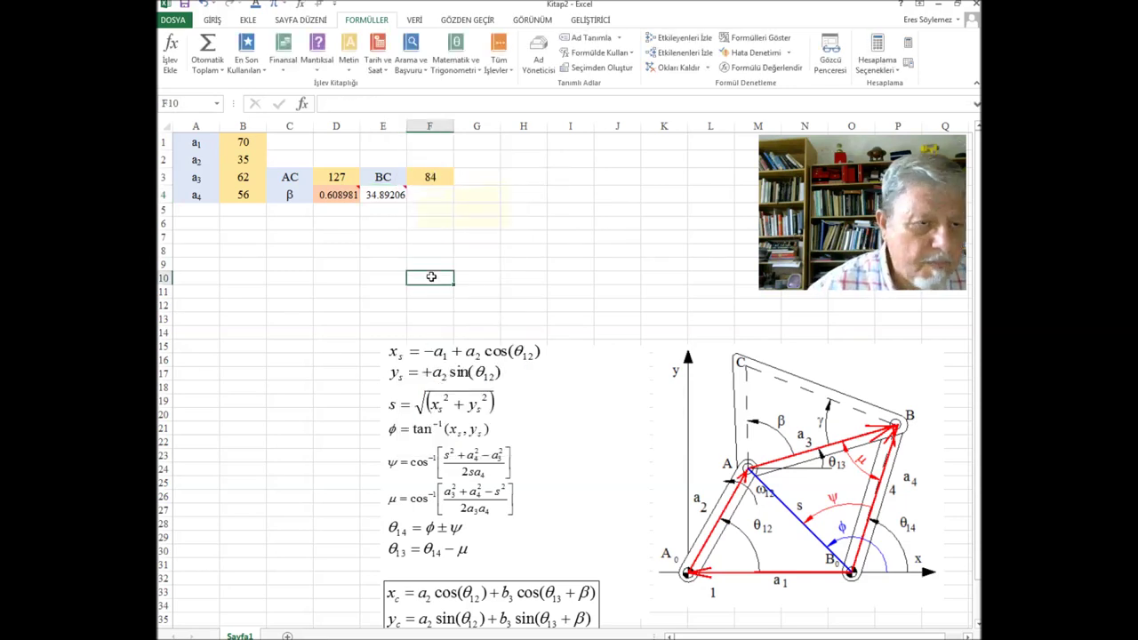
left_click(382, 194)
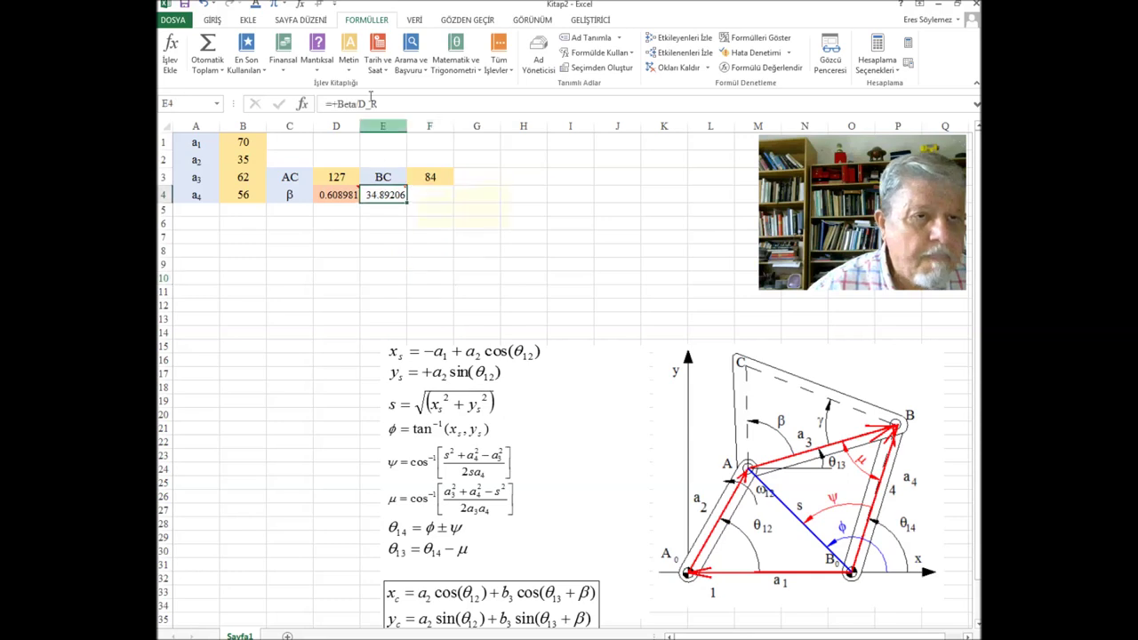
Step: Nudge the four-bar linkage picture slightly right and down on the sheet
left_click(212, 20)
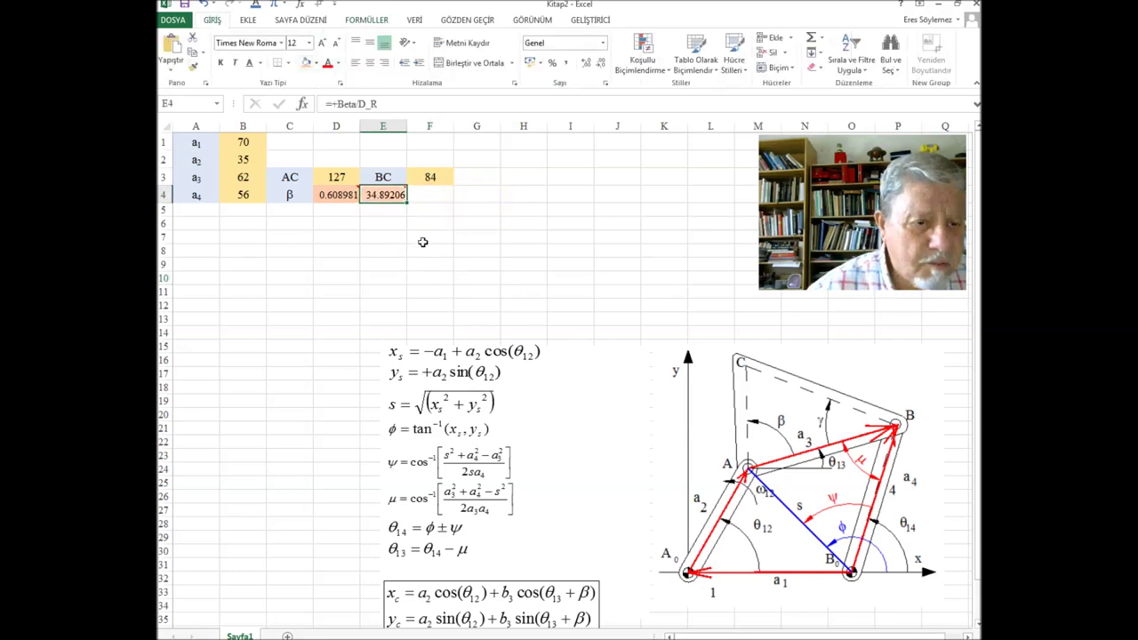
left_click_drag(419, 241, 423, 254)
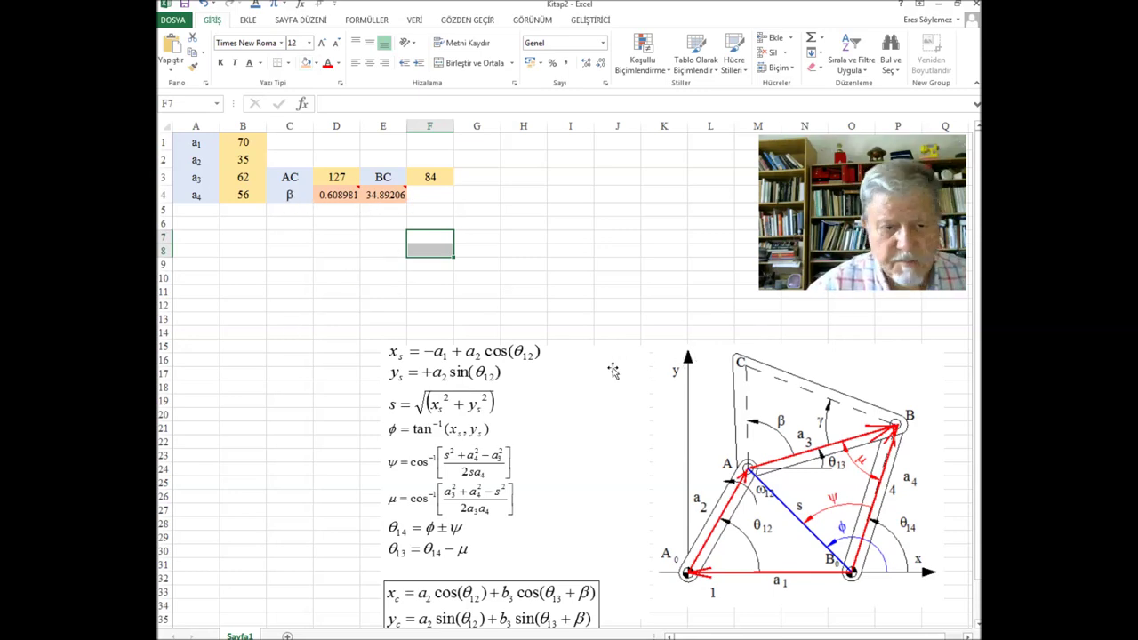
mouse_move(740, 355)
left_mouse_down()
mouse_move(775, 365)
mouse_move(750, 351)
left_mouse_up()
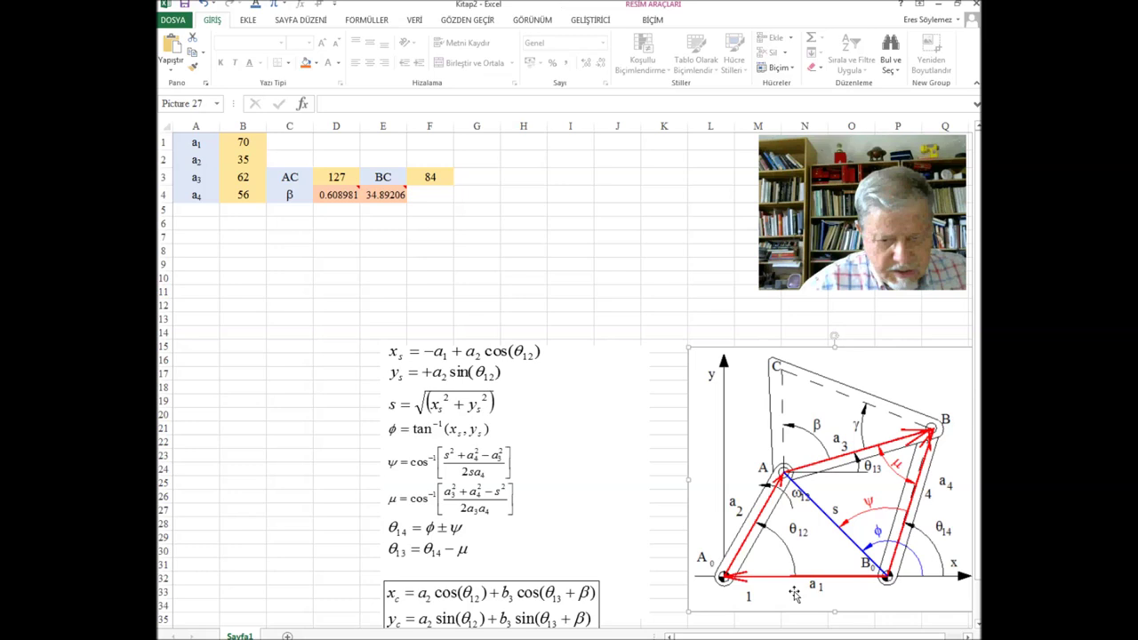
left_click(195, 265)
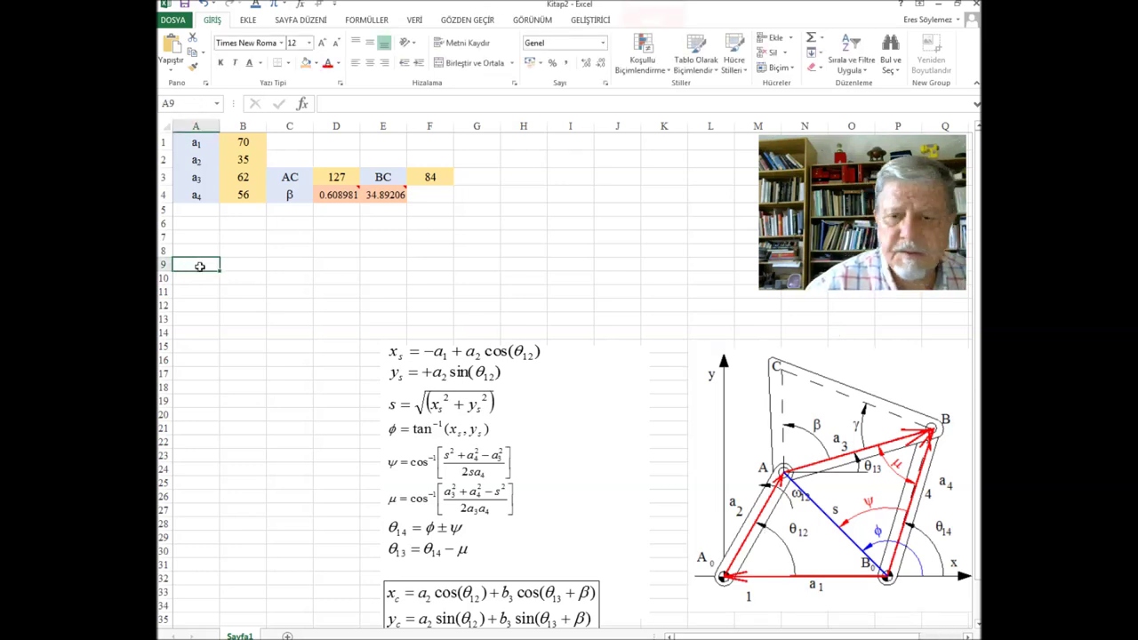
left_click(197, 250)
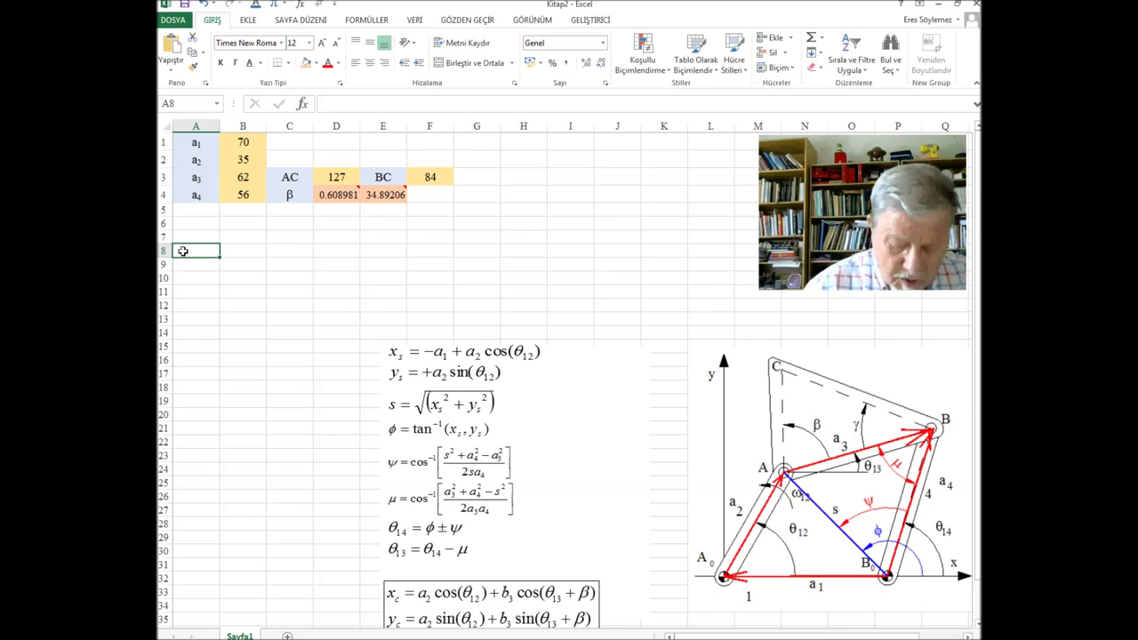
Step: Make A8's label a 14 pt θ with subscript 12, using Symbol font for q
type("q12")
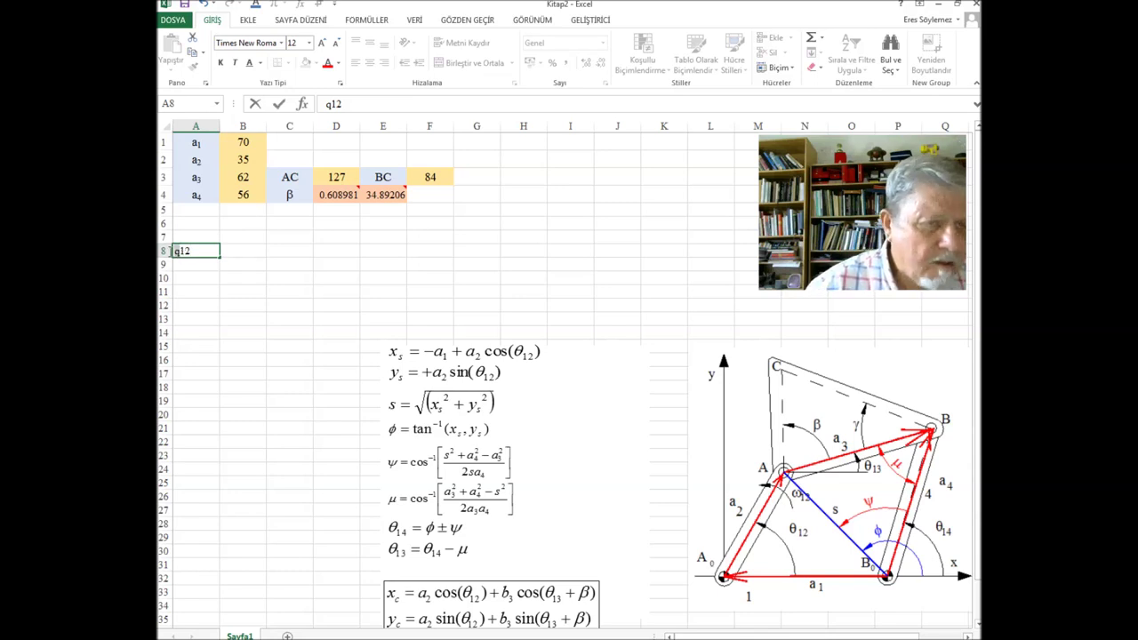
left_click(281, 43)
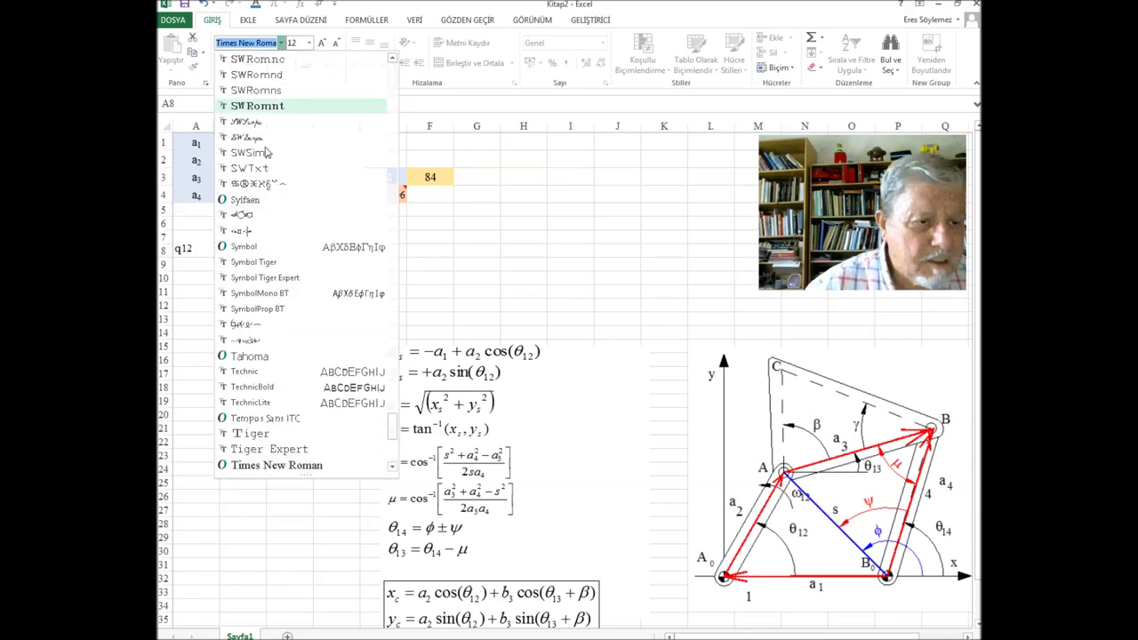
left_click(254, 248)
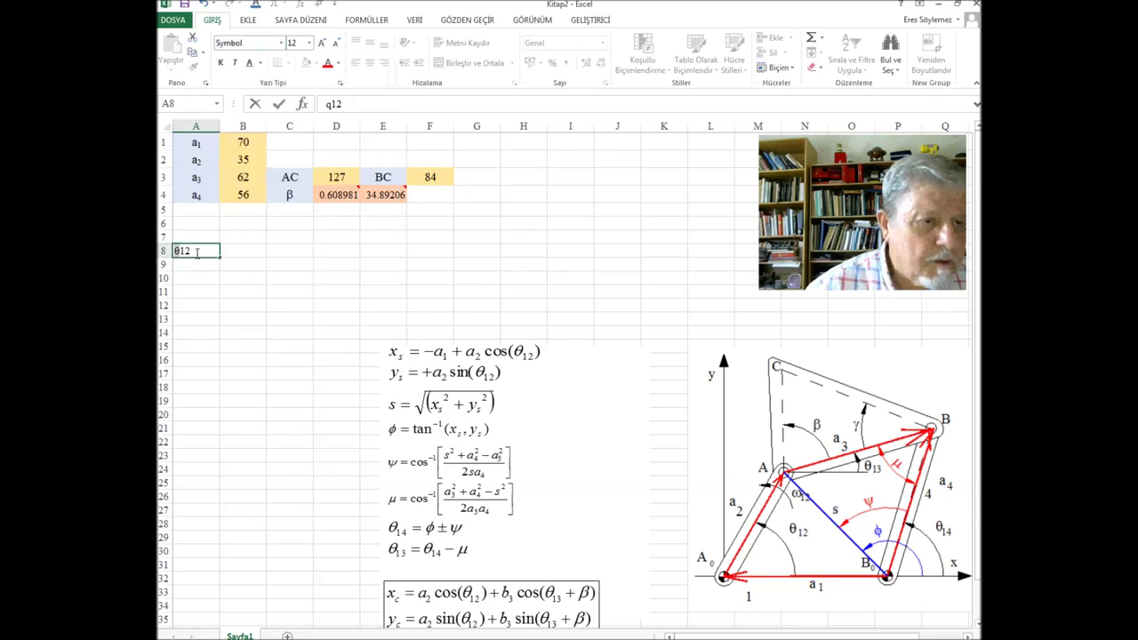
left_click_drag(192, 249, 181, 249)
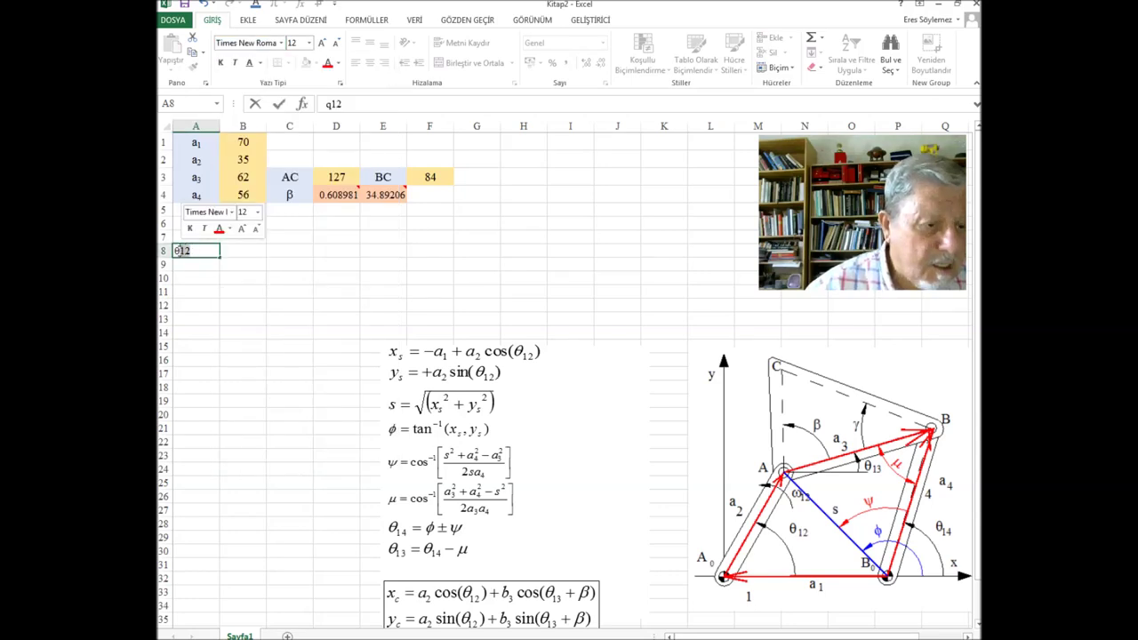
right_click(186, 253)
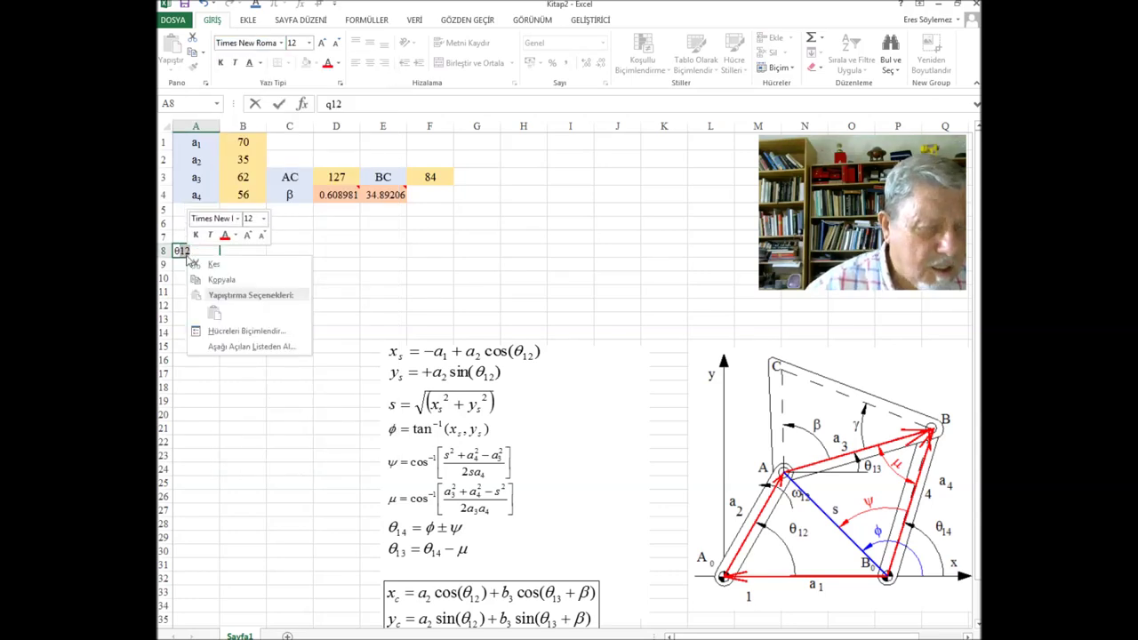
left_click(231, 330)
left_click(182, 364)
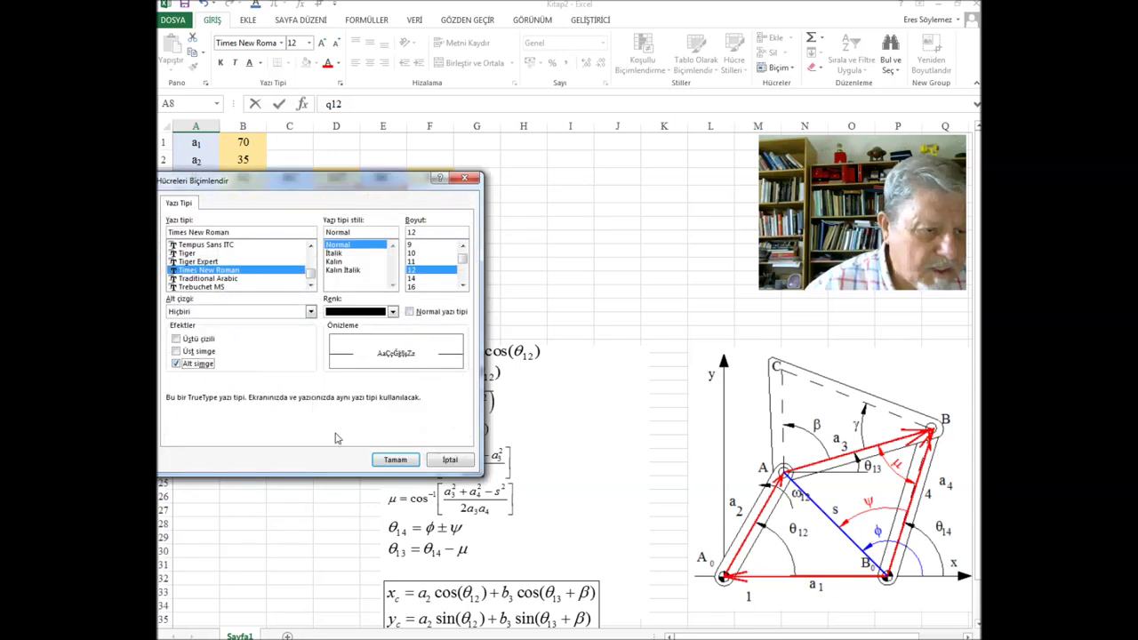
left_click(410, 461)
double_click(181, 252)
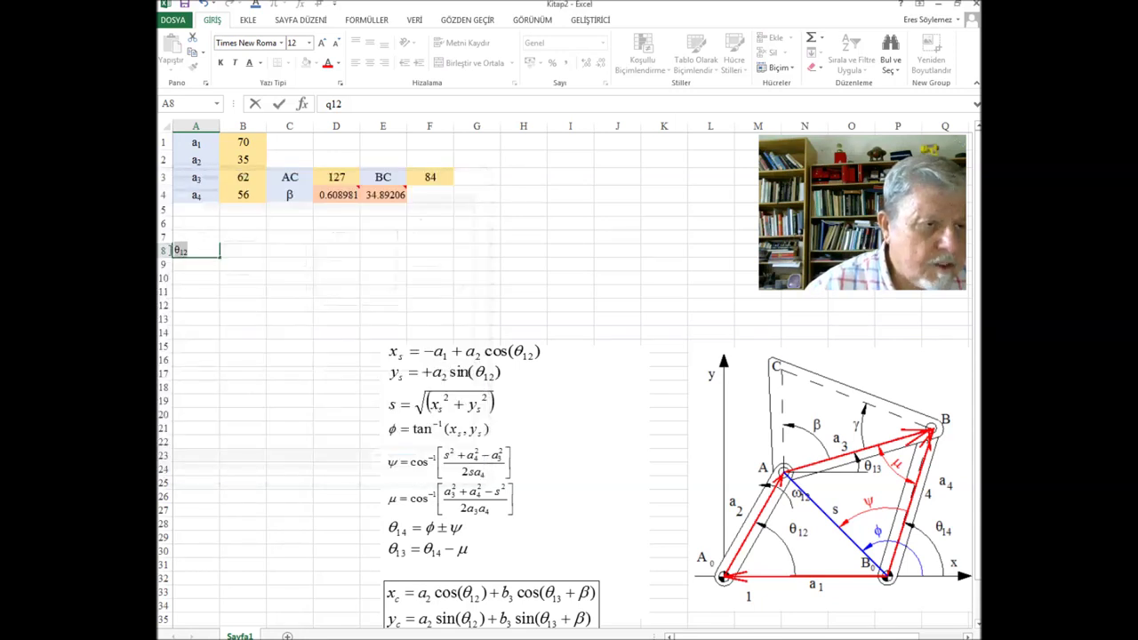
left_click(310, 47)
left_click(298, 125)
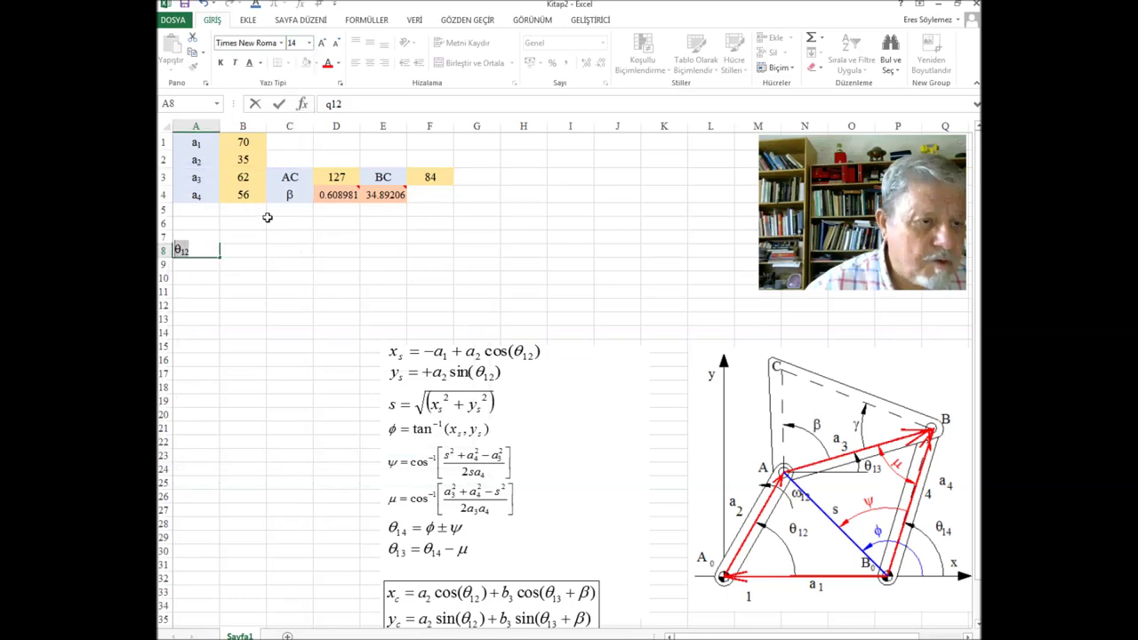
left_click(255, 249)
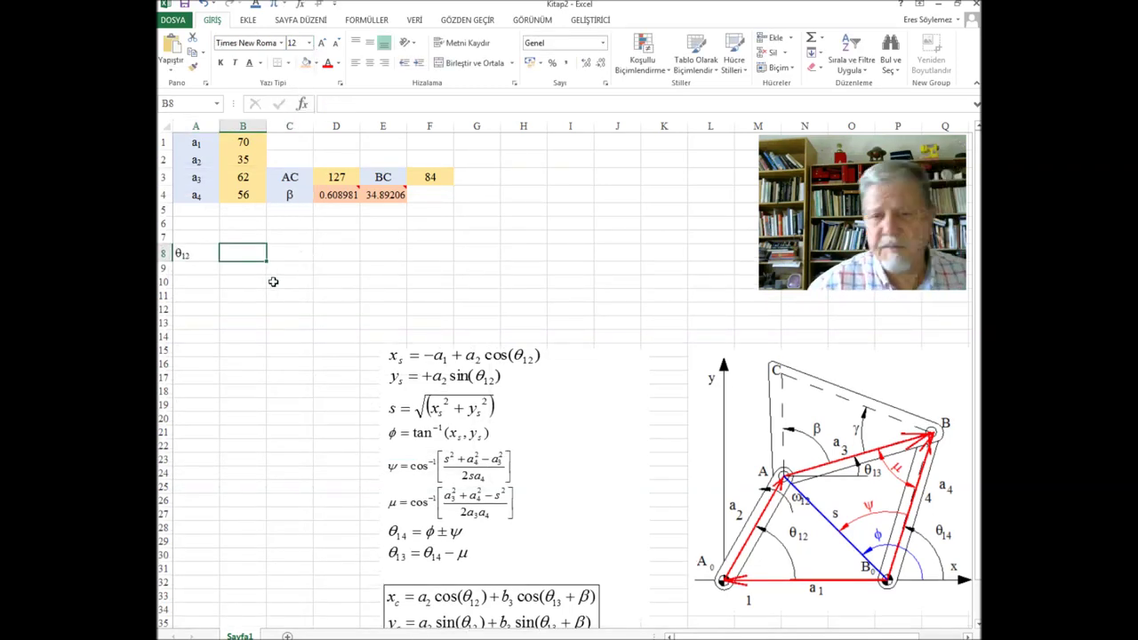
Step: Enter the crank angle 43 in A9
left_click(194, 267)
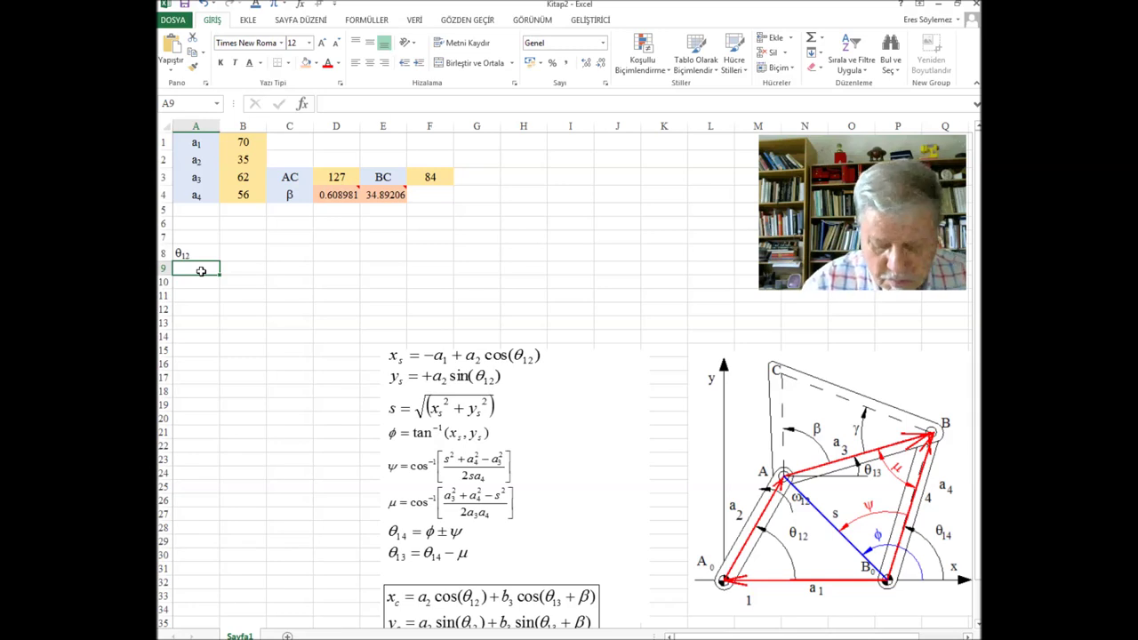
type("43")
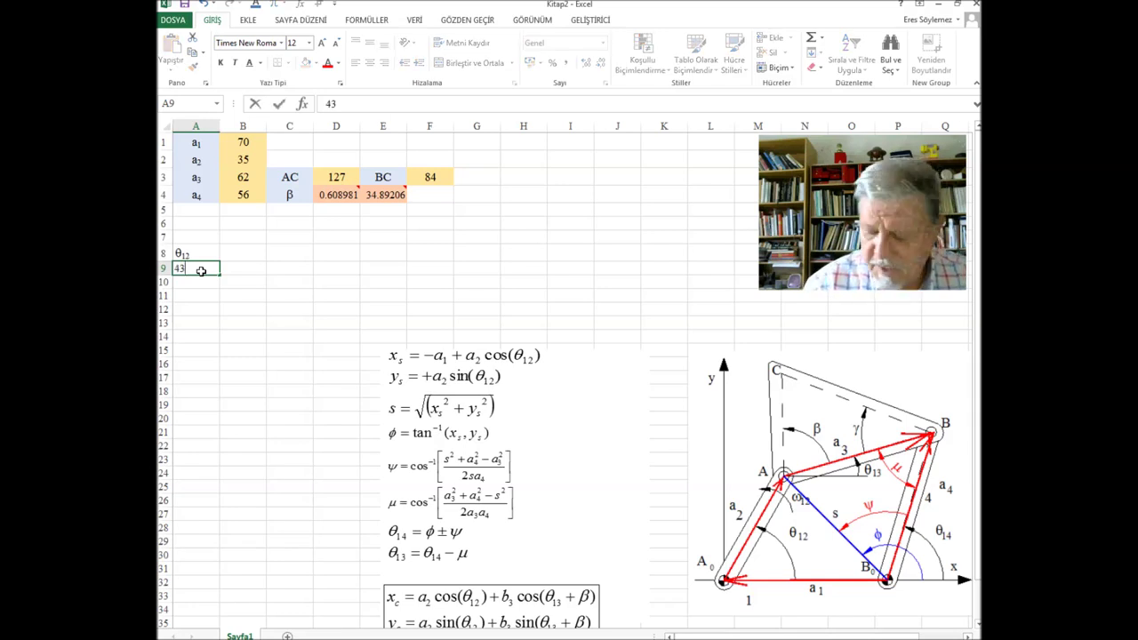
key("Return")
left_click(201, 269)
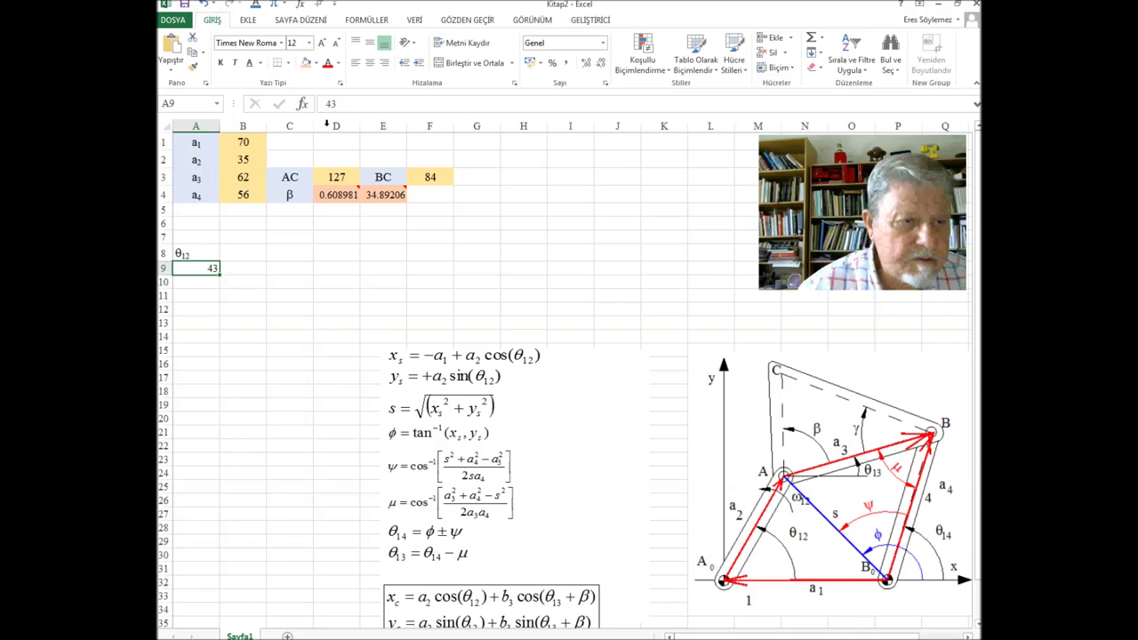
Step: Set rows 8–9 to 14 pt and centre the θ12 label and 43
mouse_move(187, 255)
left_mouse_down()
mouse_move(590, 240)
mouse_move(926, 277)
left_mouse_up()
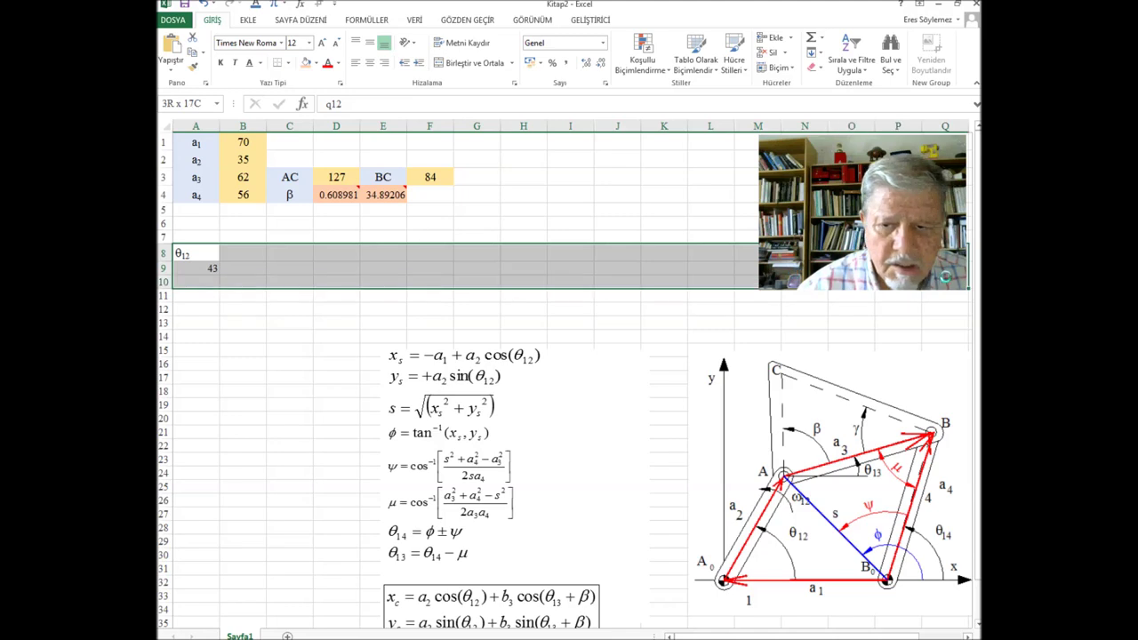
left_click_drag(926, 277, 976, 265)
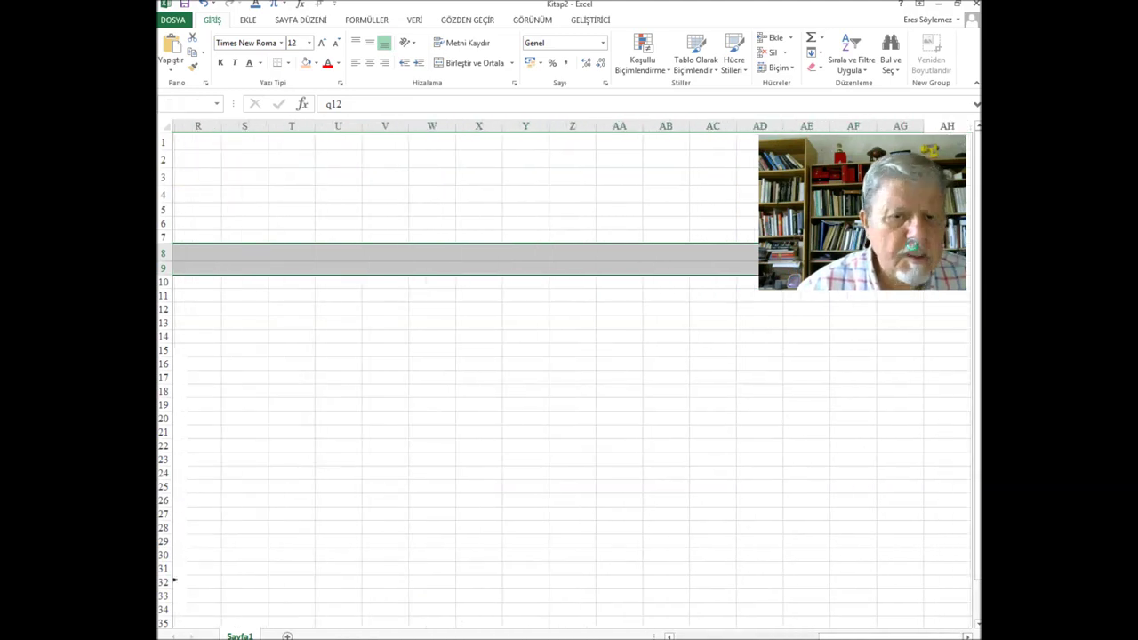
left_click(309, 43)
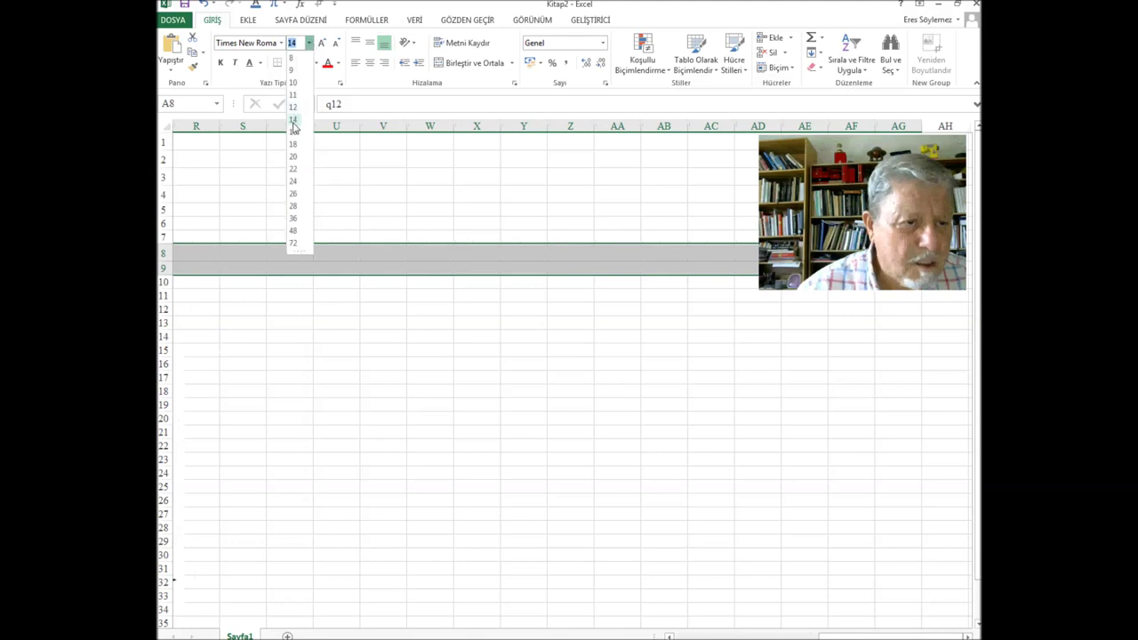
left_click(293, 119)
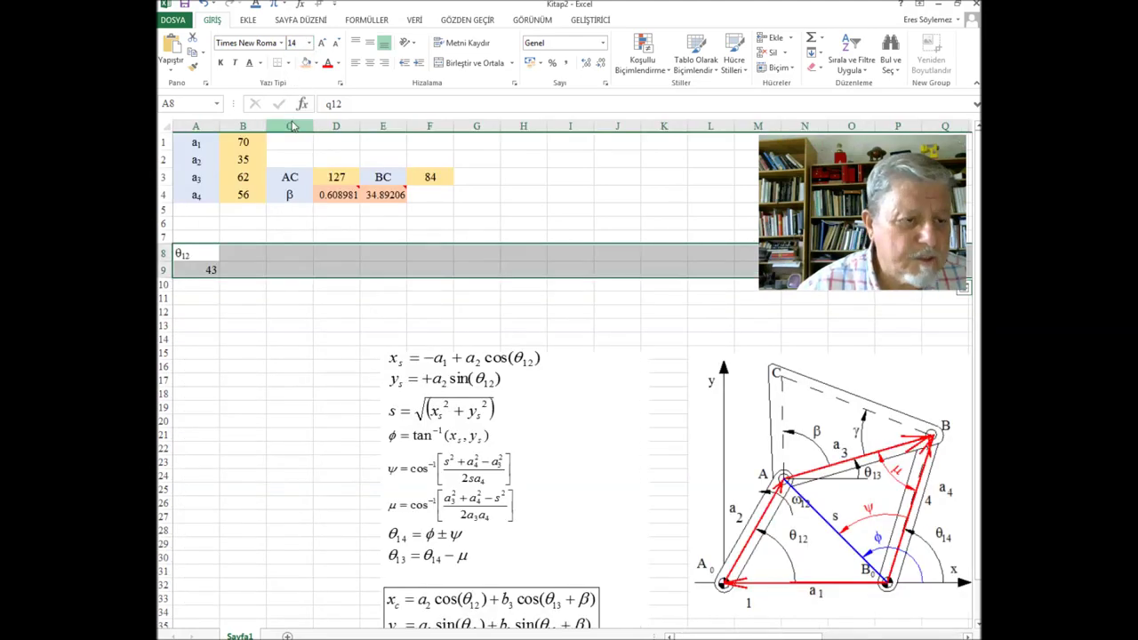
left_click(370, 63)
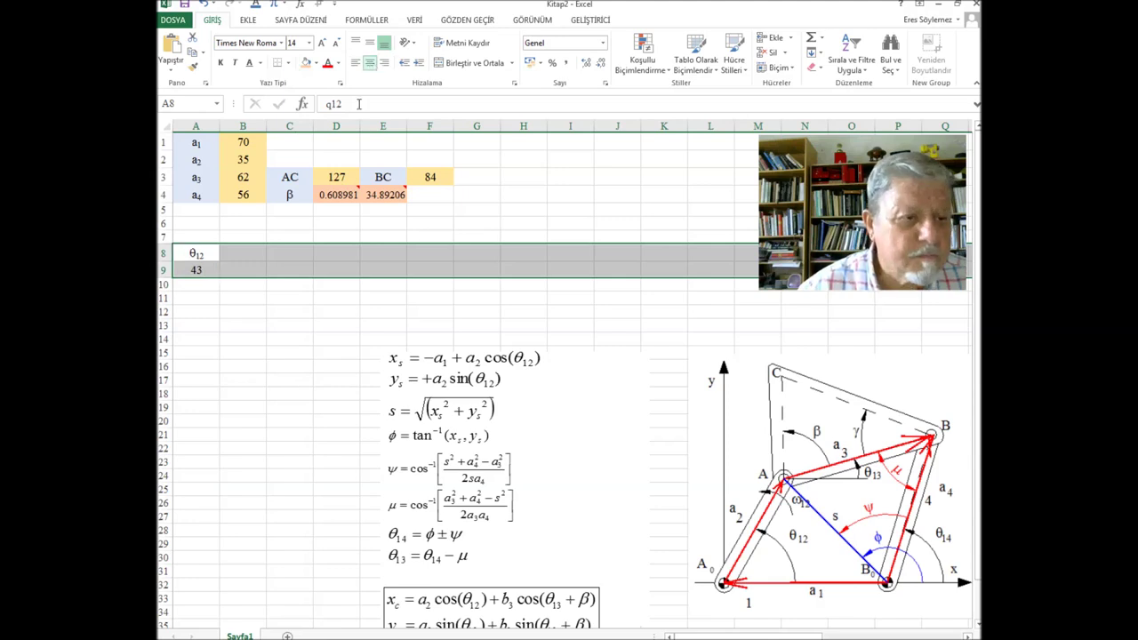
left_click(280, 307)
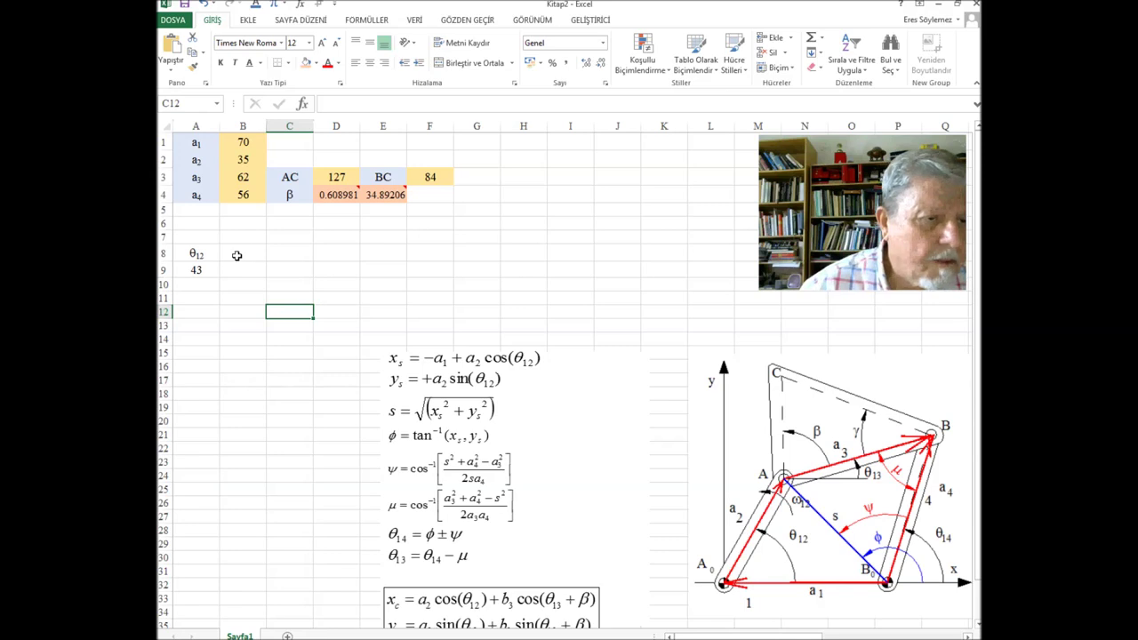
left_click(239, 255)
left_click(244, 269)
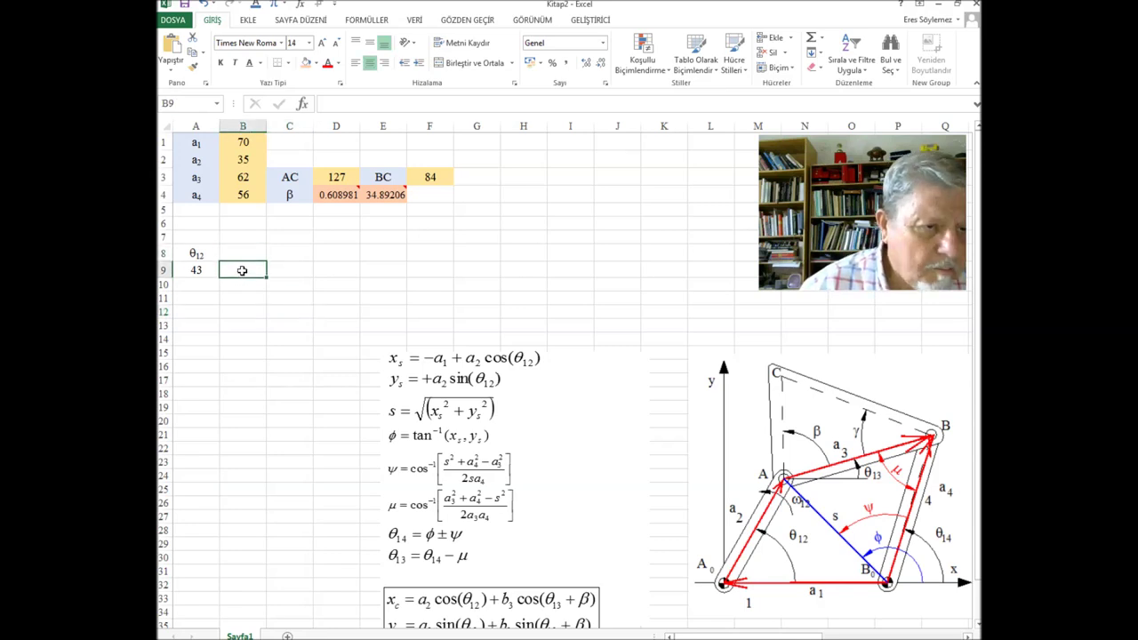
Step: Enter =+A9*D_R in B9, converting 43° to 0.75049 radians
type("+")
left_click(197, 269)
type("*D_")
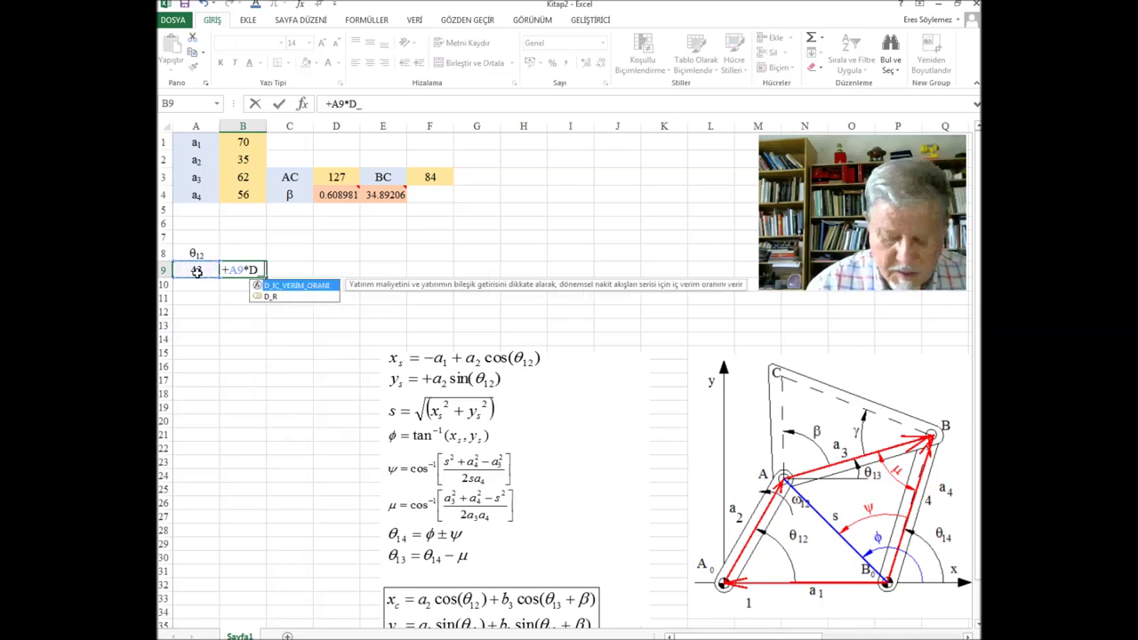
type("R")
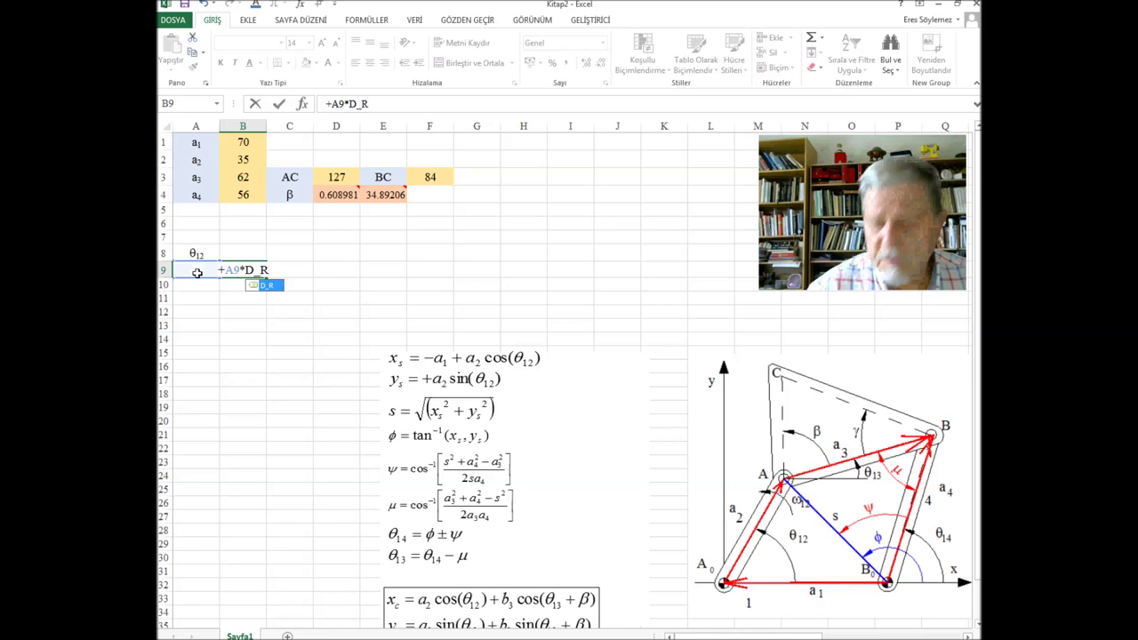
key("Return")
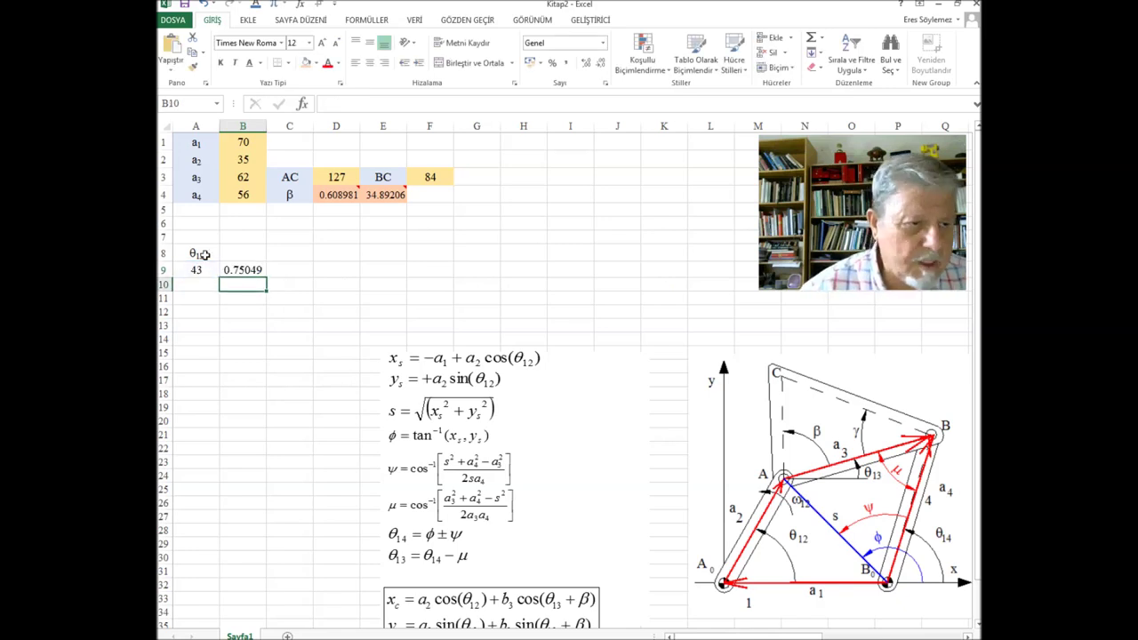
Step: Move the θ12 label up to A7 and add Derece and Radyan headers in A8 and B8
left_click(203, 254)
left_click_drag(212, 244, 222, 241)
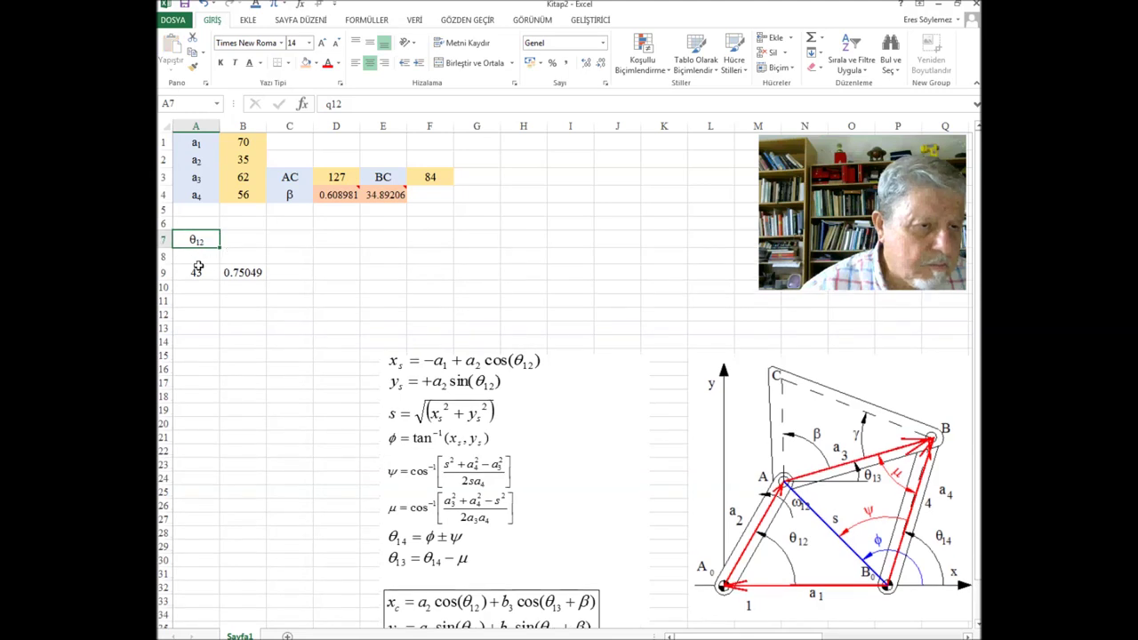
left_click(194, 257)
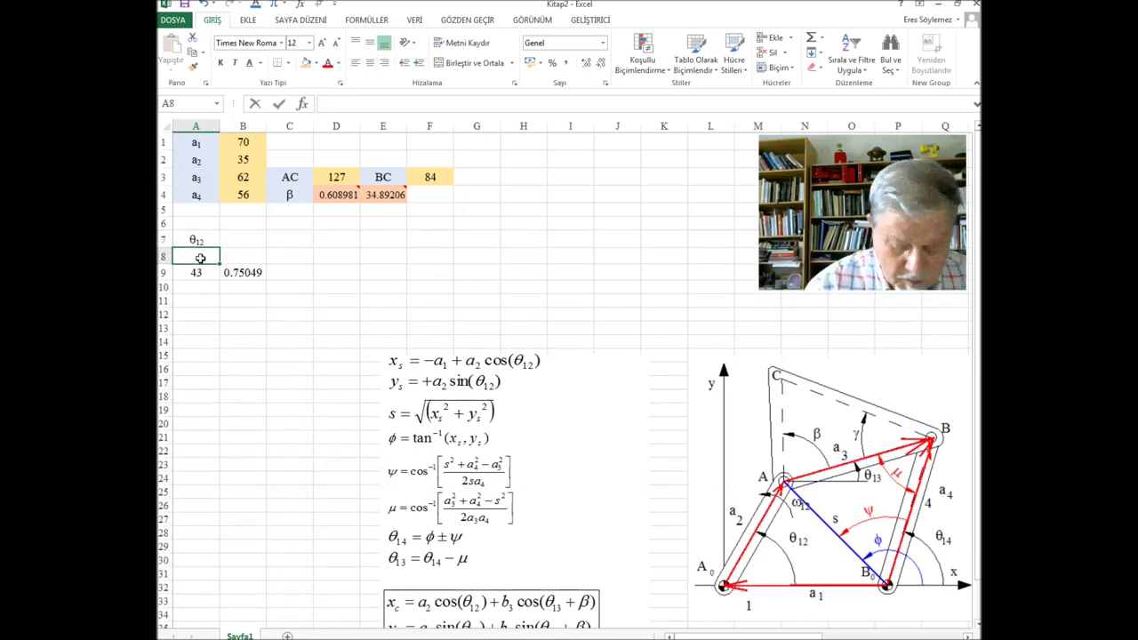
type("Derece")
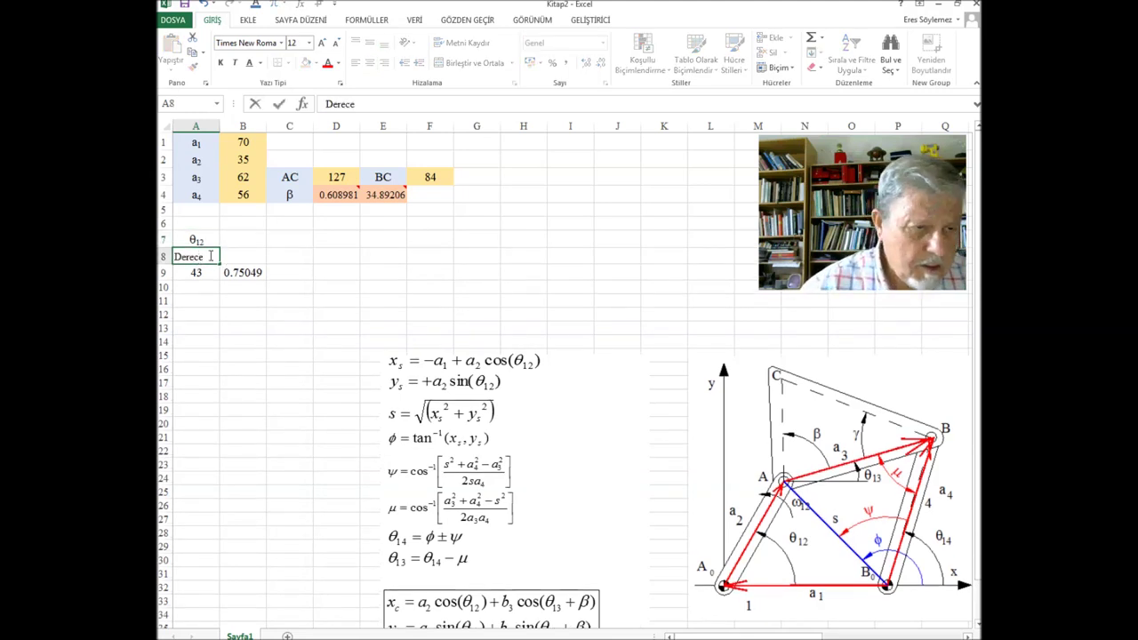
left_click(242, 257)
type("R")
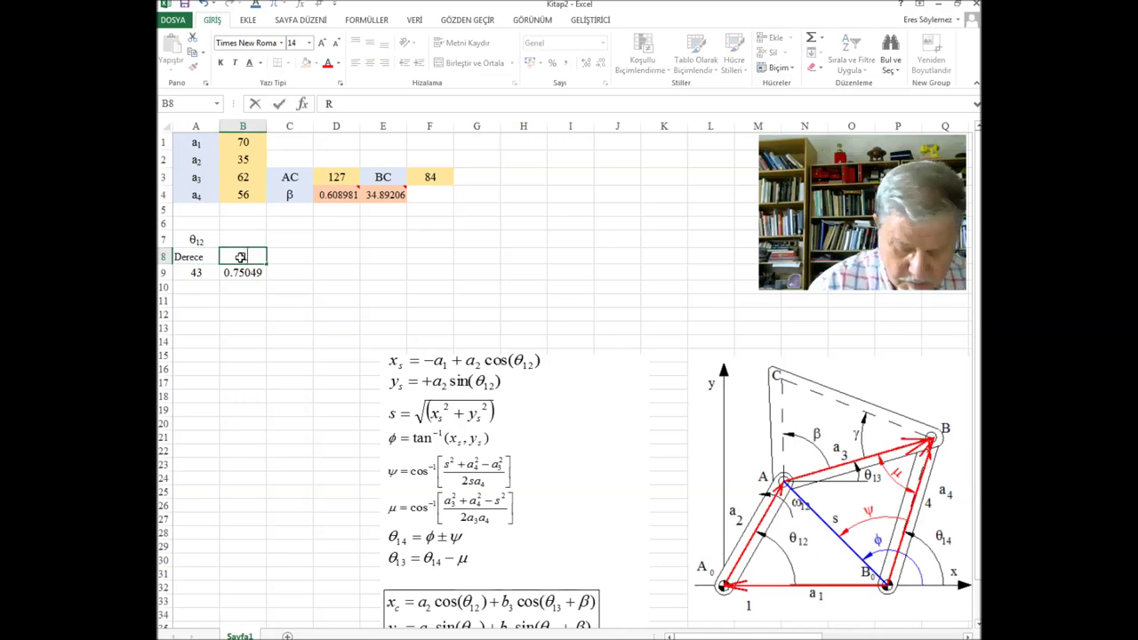
type("adyan")
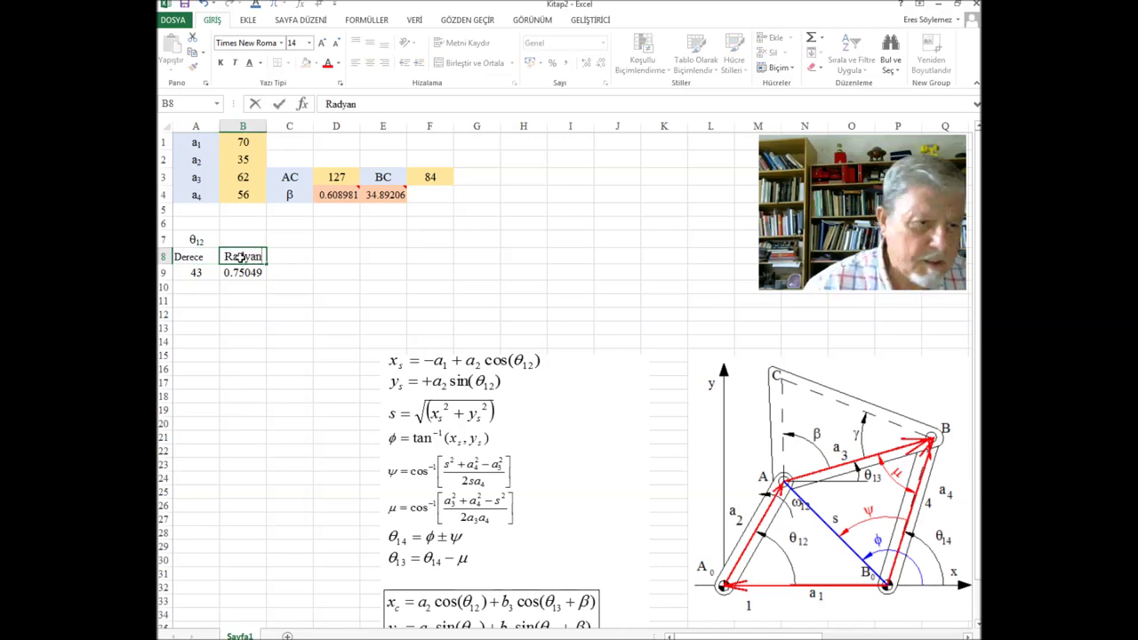
left_click(327, 327)
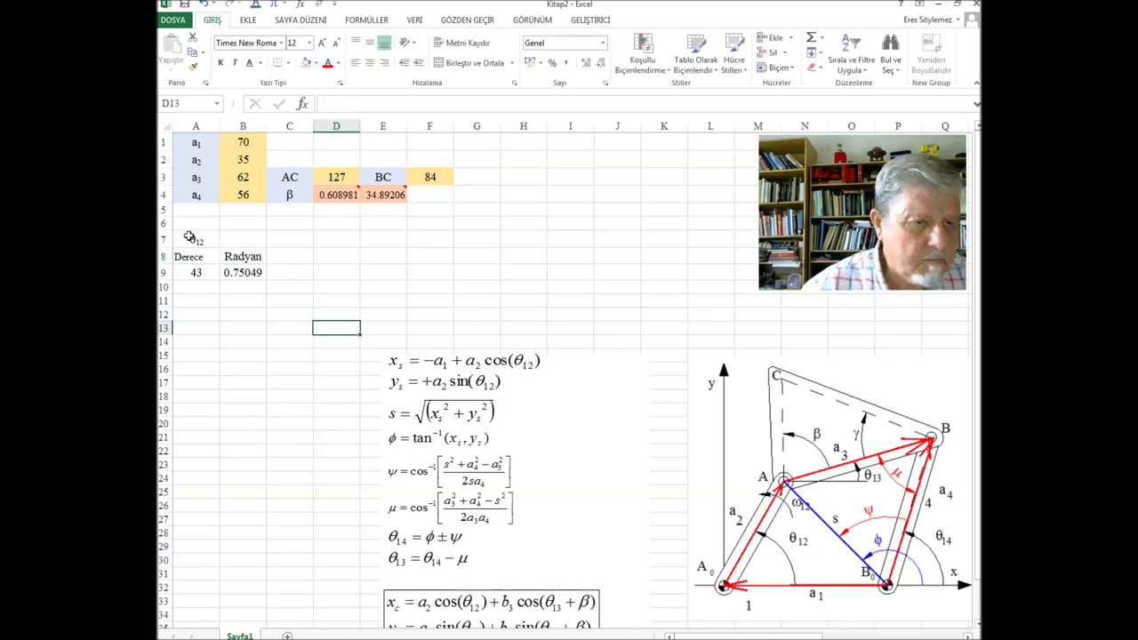
left_click(289, 259)
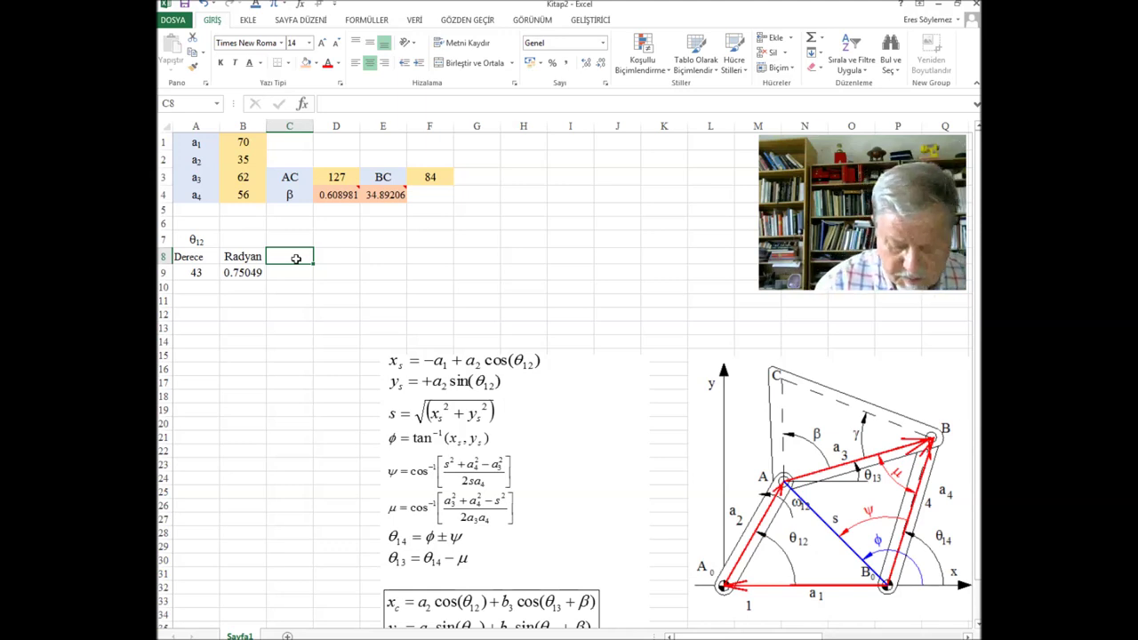
Step: Format the s in the C8 'xs' heading as subscript
type("xs")
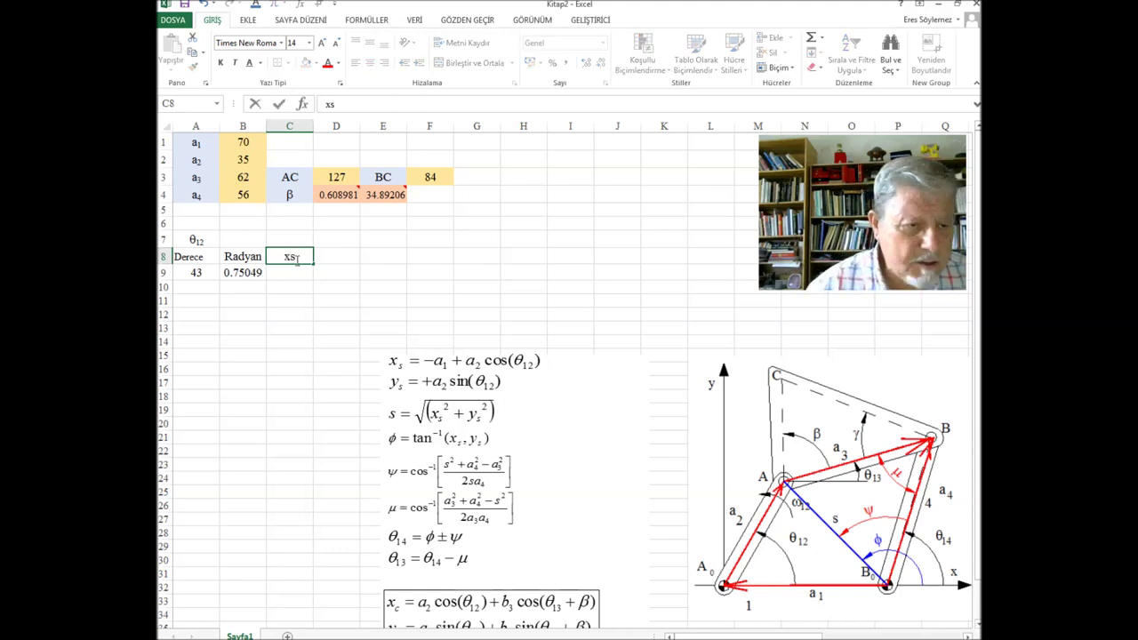
right_click(303, 257)
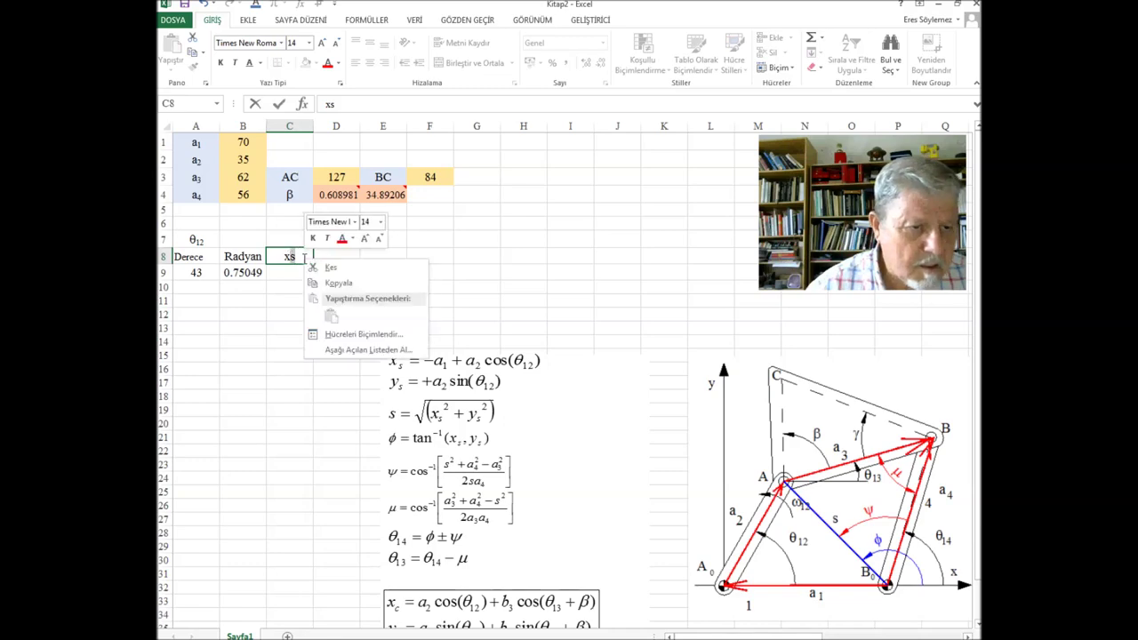
left_click(351, 334)
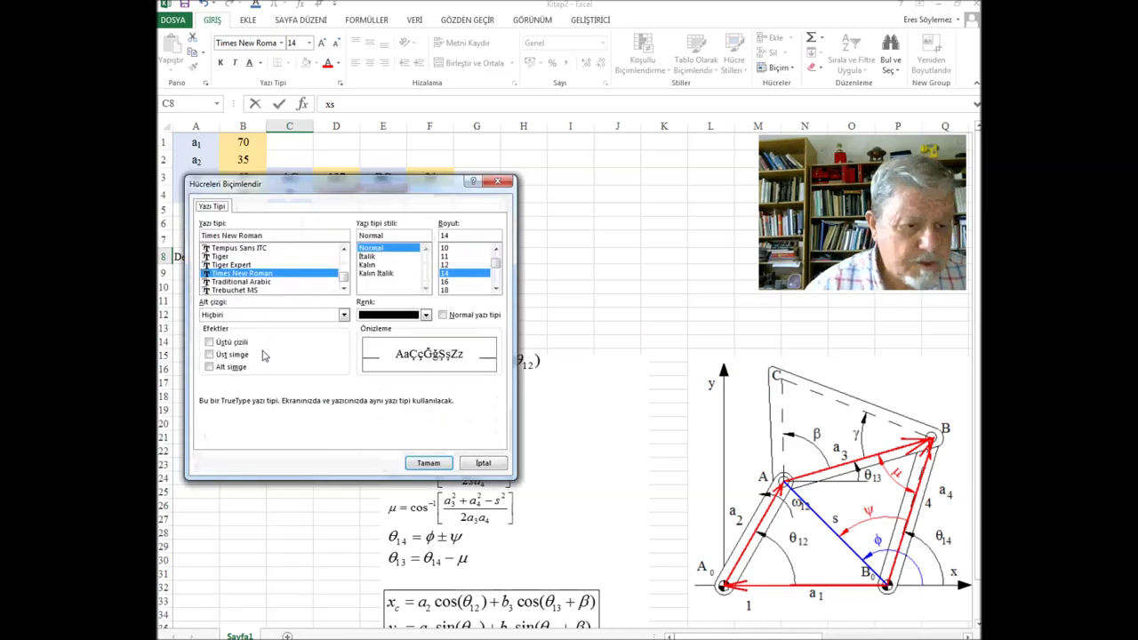
left_click(214, 367)
left_click(426, 462)
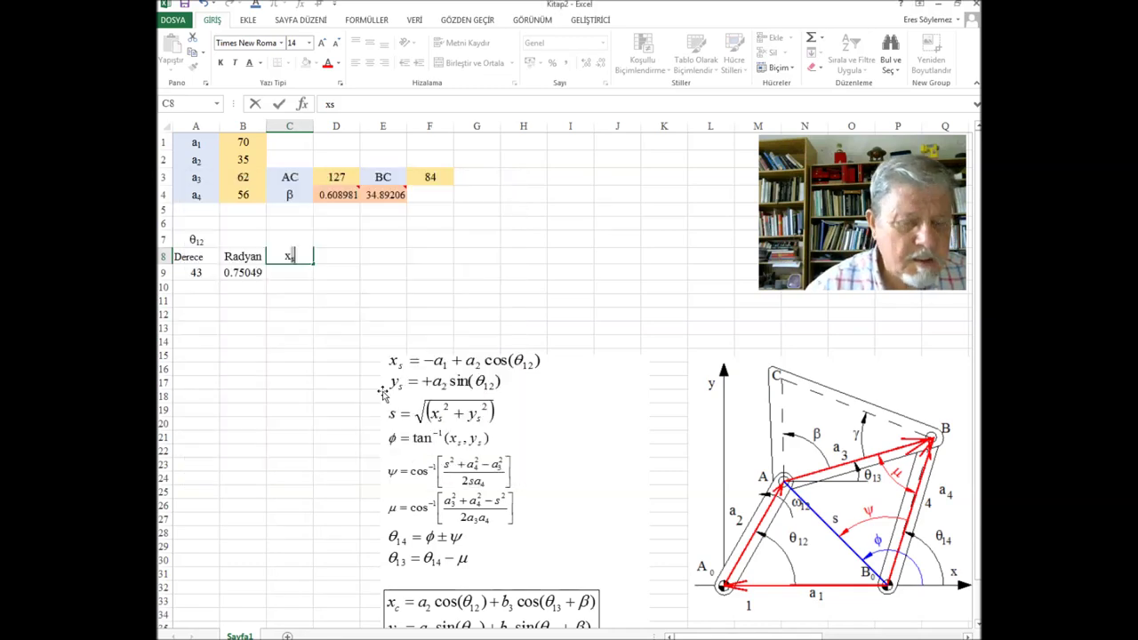
Step: Copy the xs heading into D8 and change the x to y, making 'ys'
left_click(327, 260)
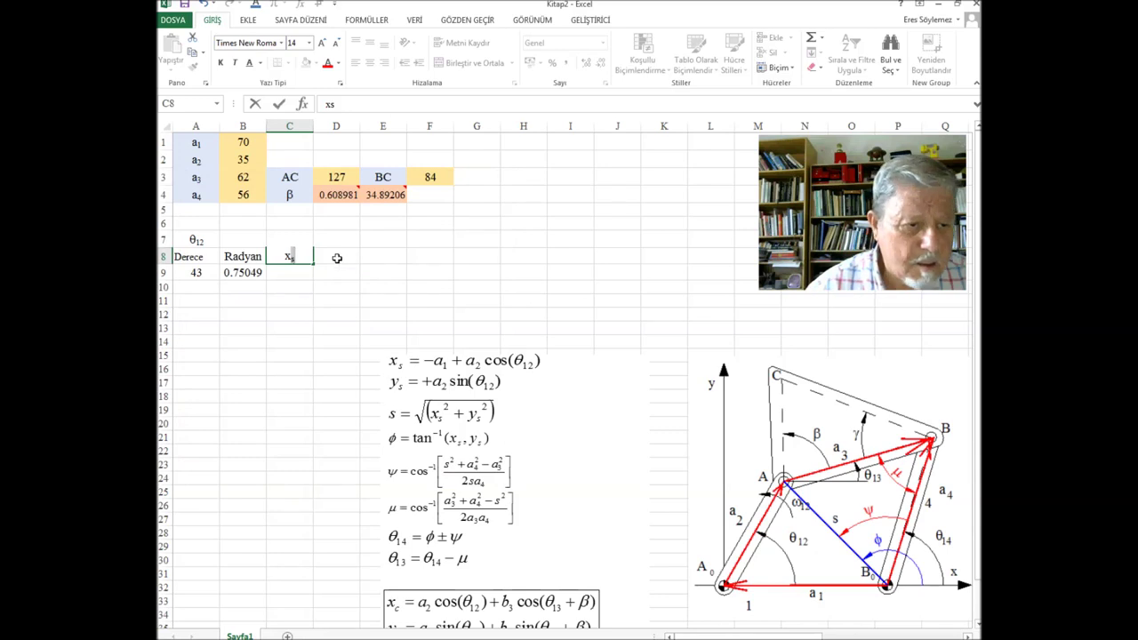
left_click(292, 260)
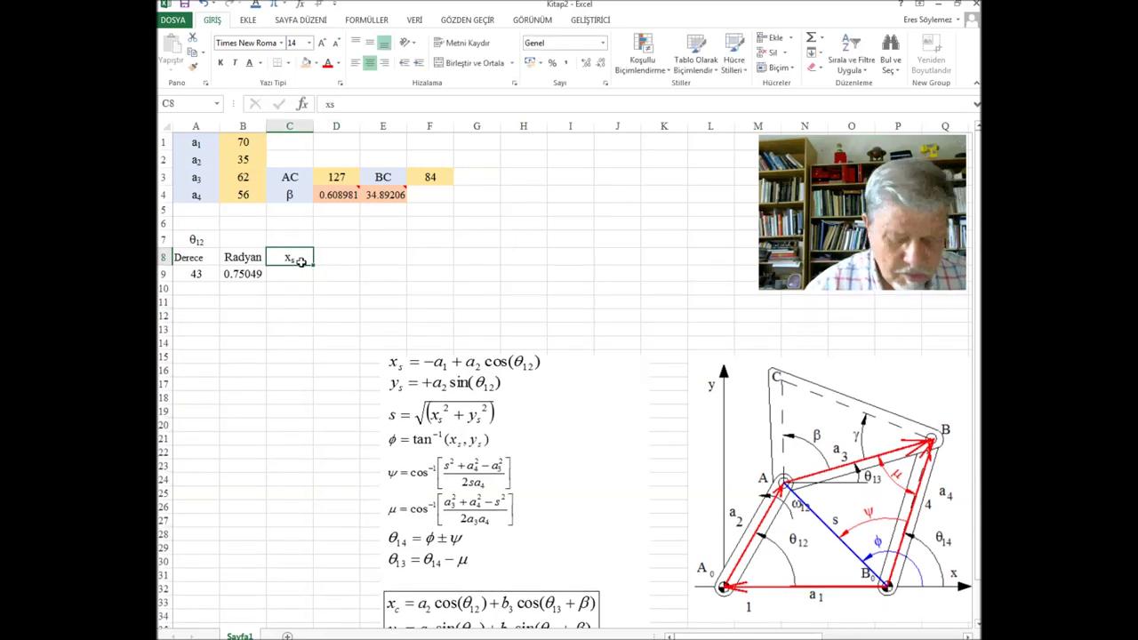
left_click_drag(311, 264, 343, 260)
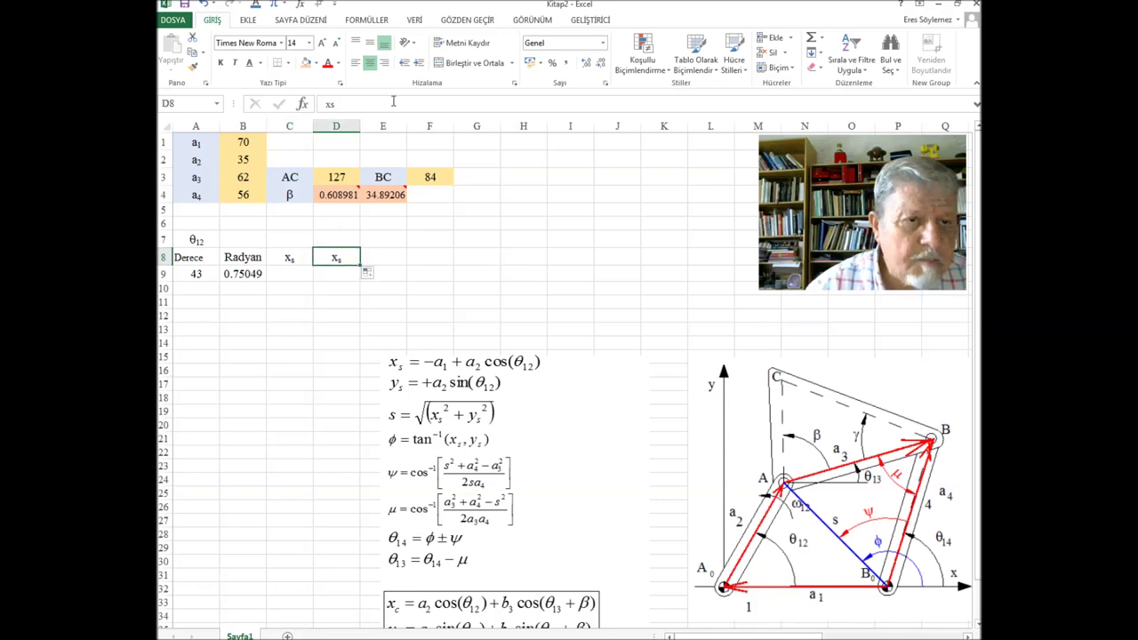
left_click_drag(325, 105, 330, 105)
type("y")
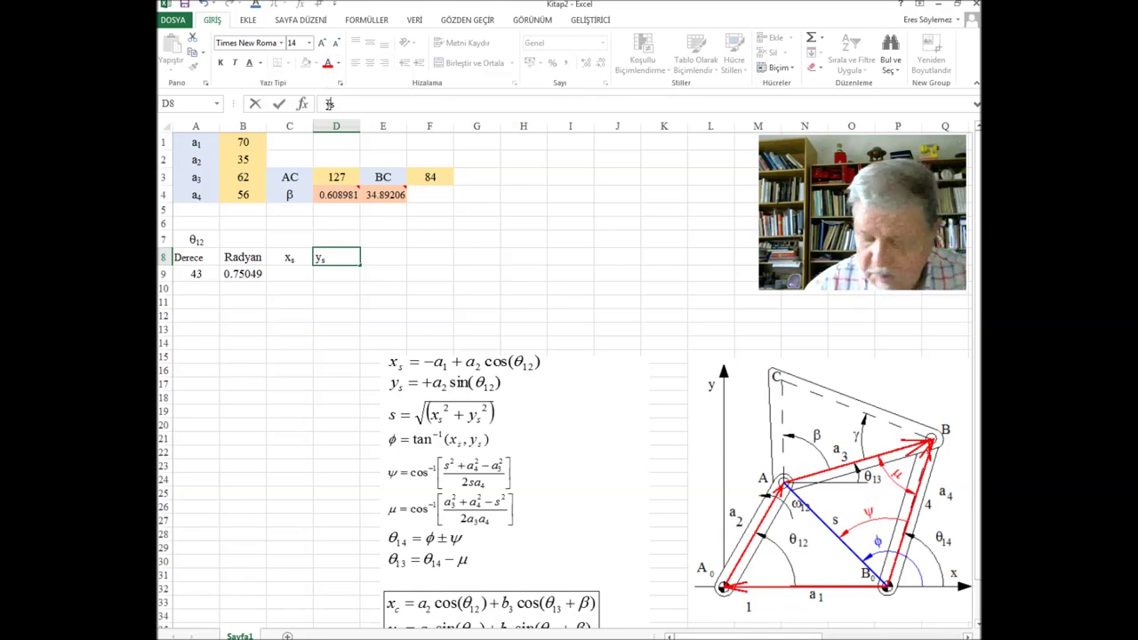
key("Return")
left_click(301, 278)
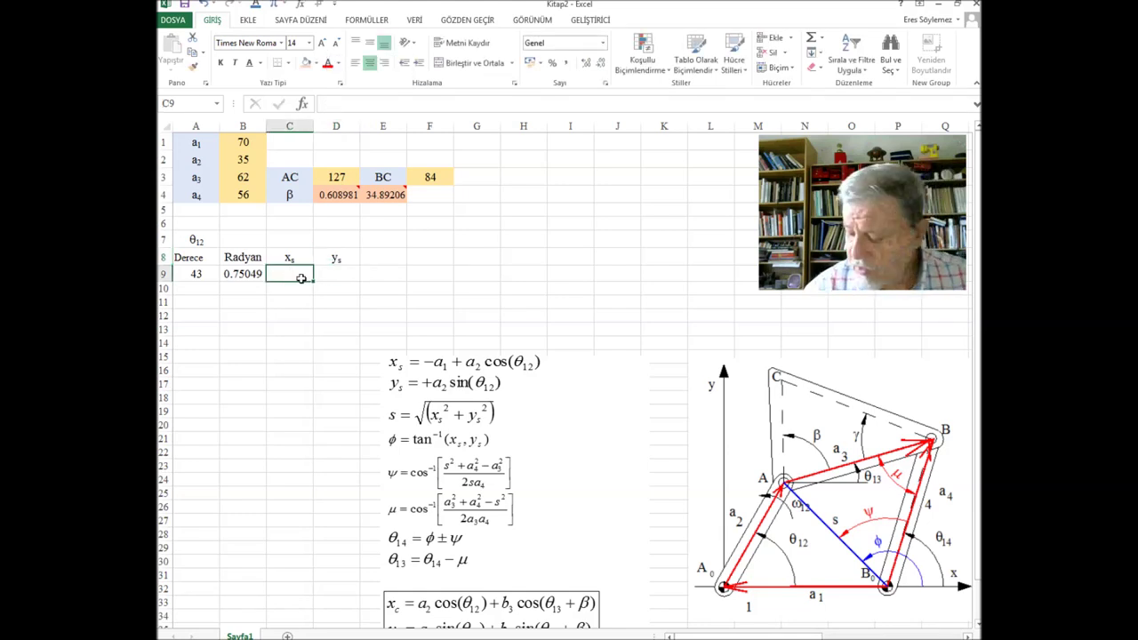
Step: Enter =-Sabit+Krank*cos(B9) in C9 for xs, giving -44.403
type("-")
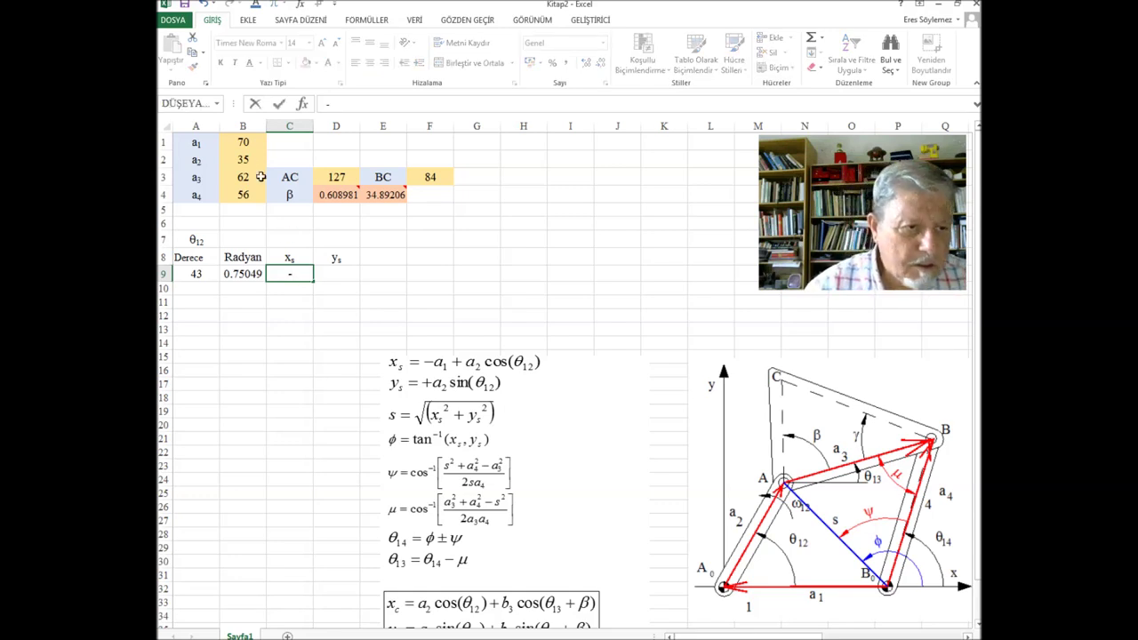
left_click(243, 143)
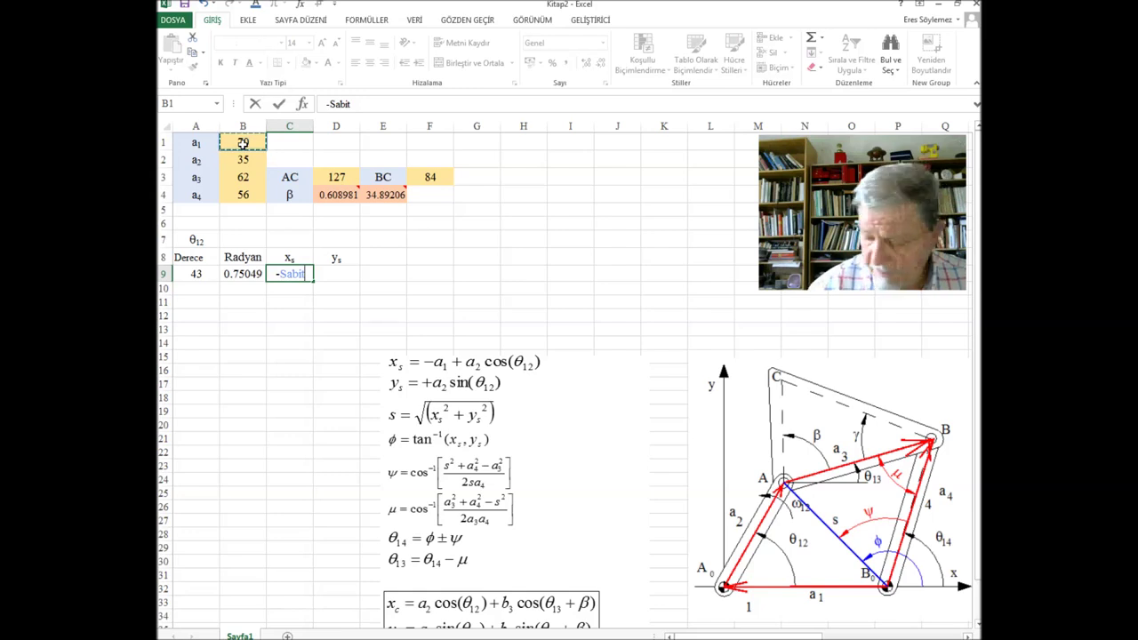
type("+")
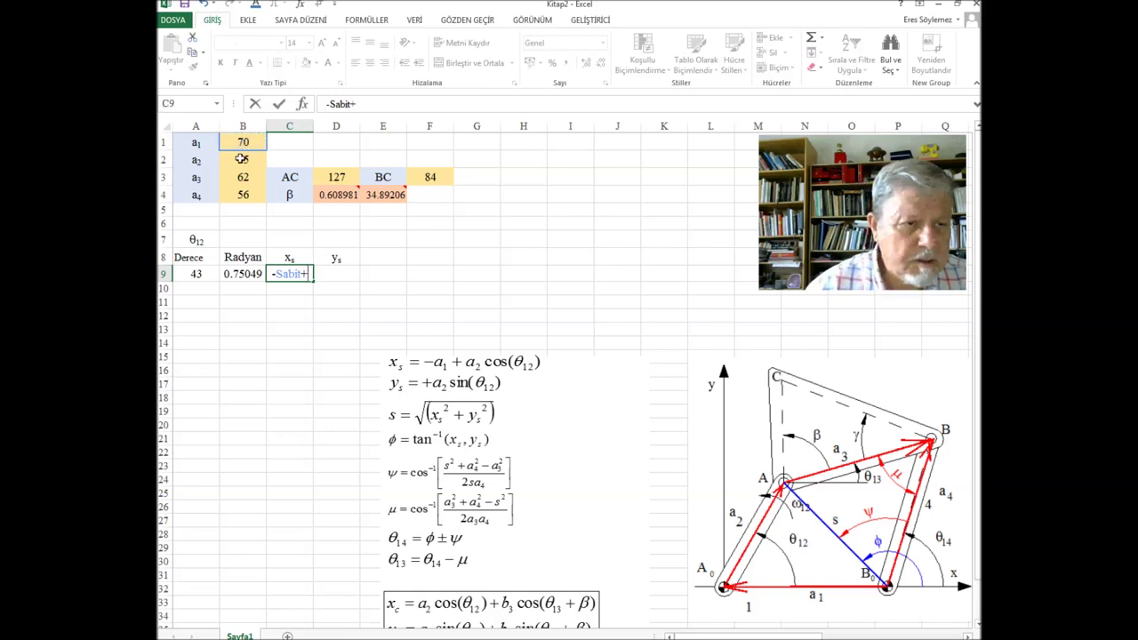
left_click(242, 158)
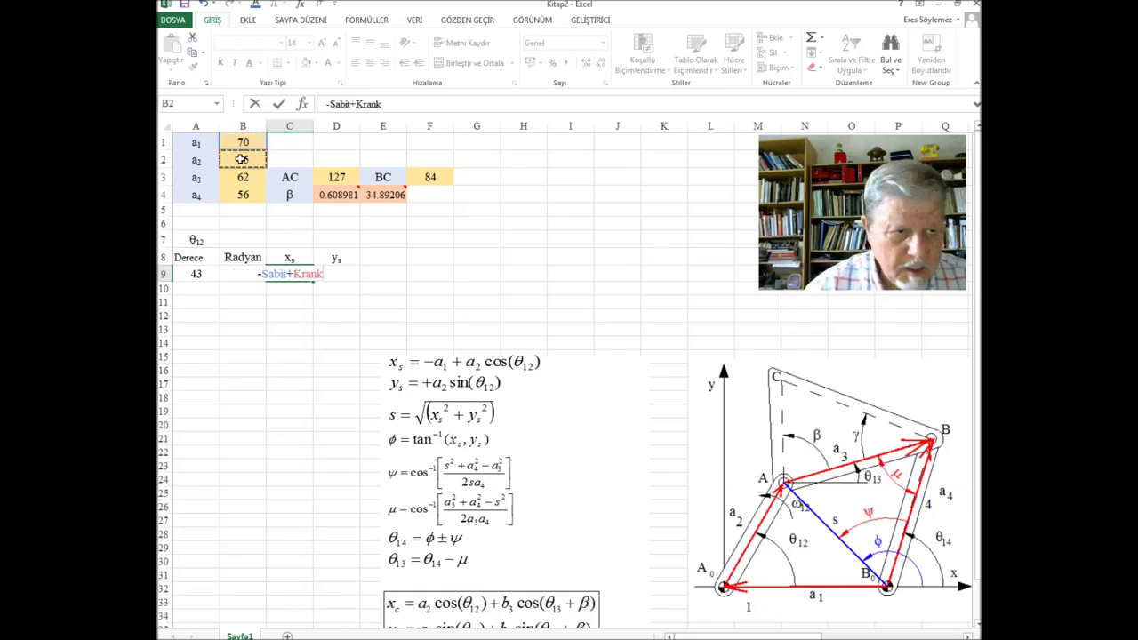
type("*")
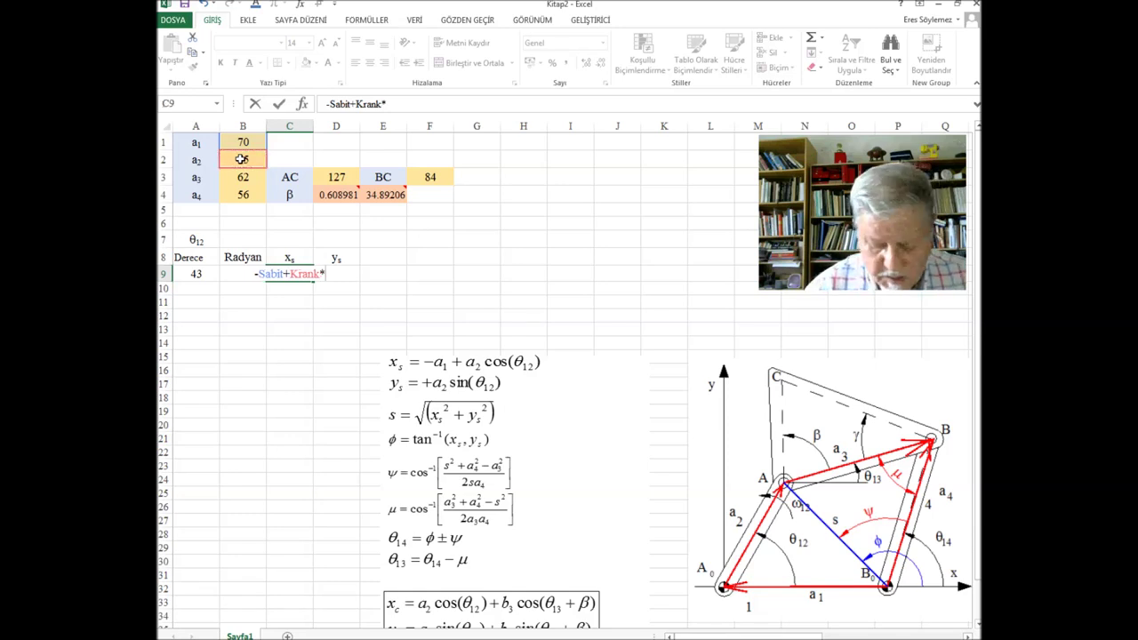
type("cos(")
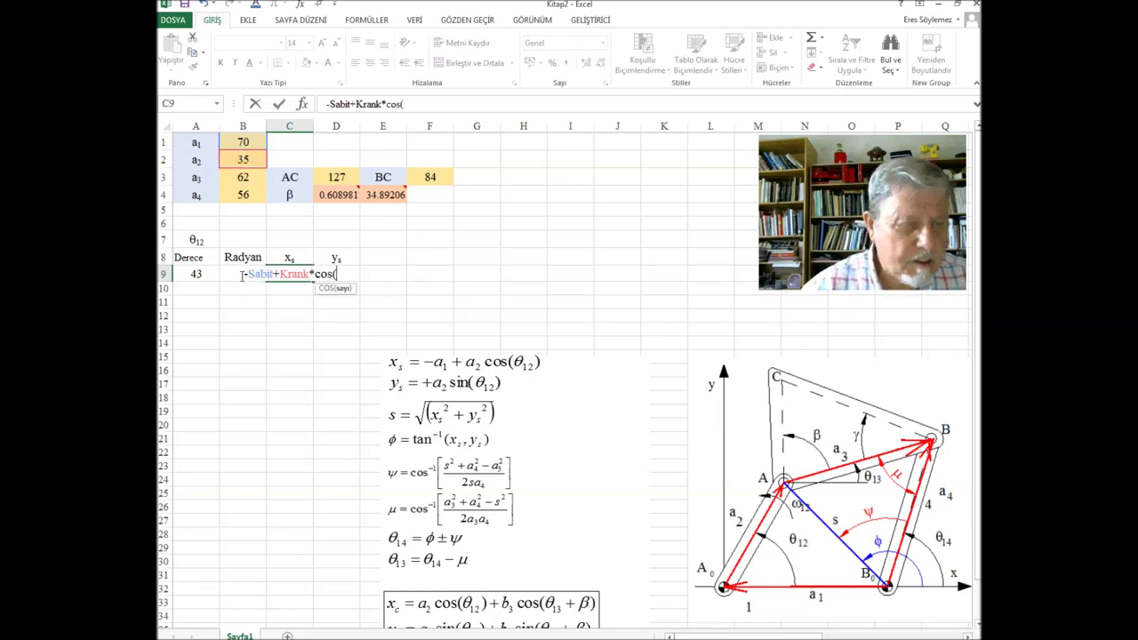
type("b9)")
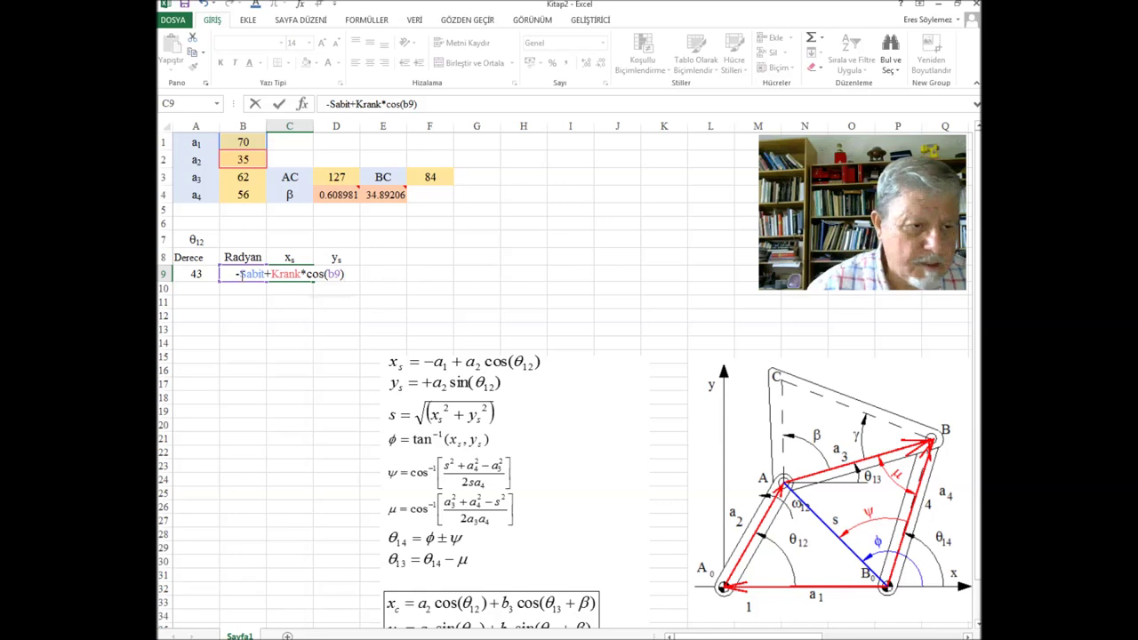
key("Return")
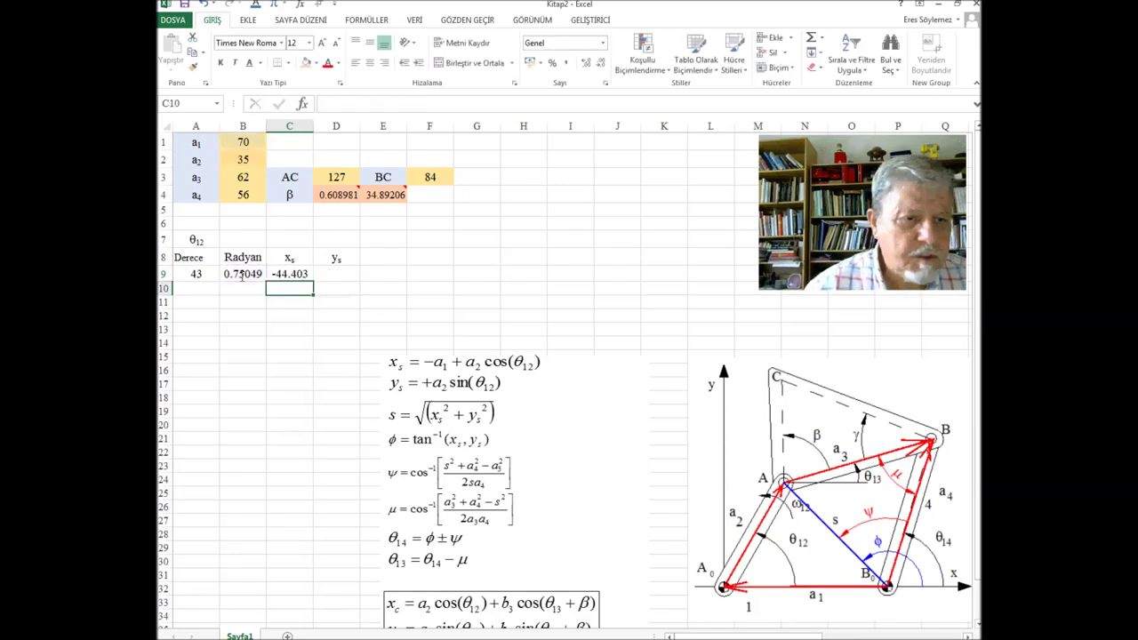
Step: Enter =+Krank*sin(B9) in D9 for ys, giving 23.8699
left_click(347, 274)
type("+")
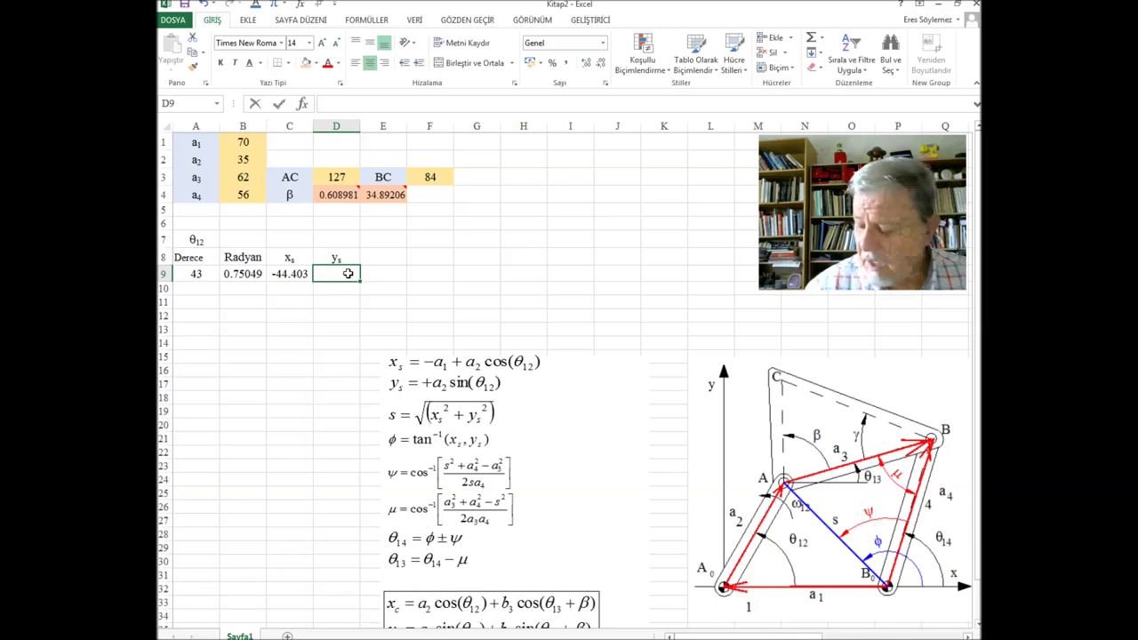
left_click(245, 159)
type("*")
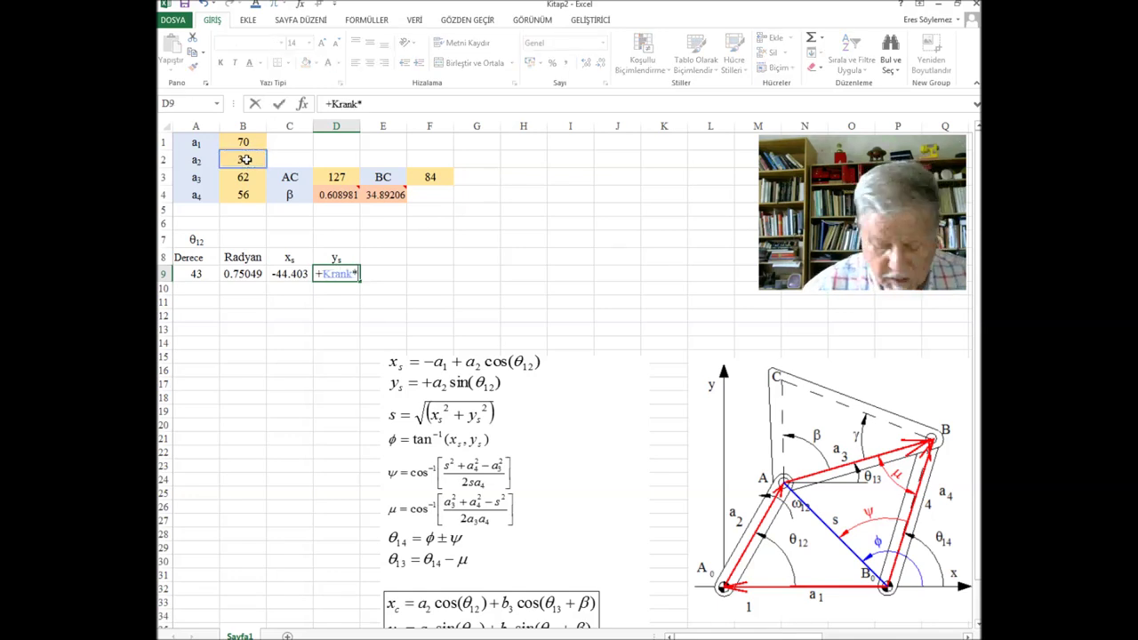
type("sin(")
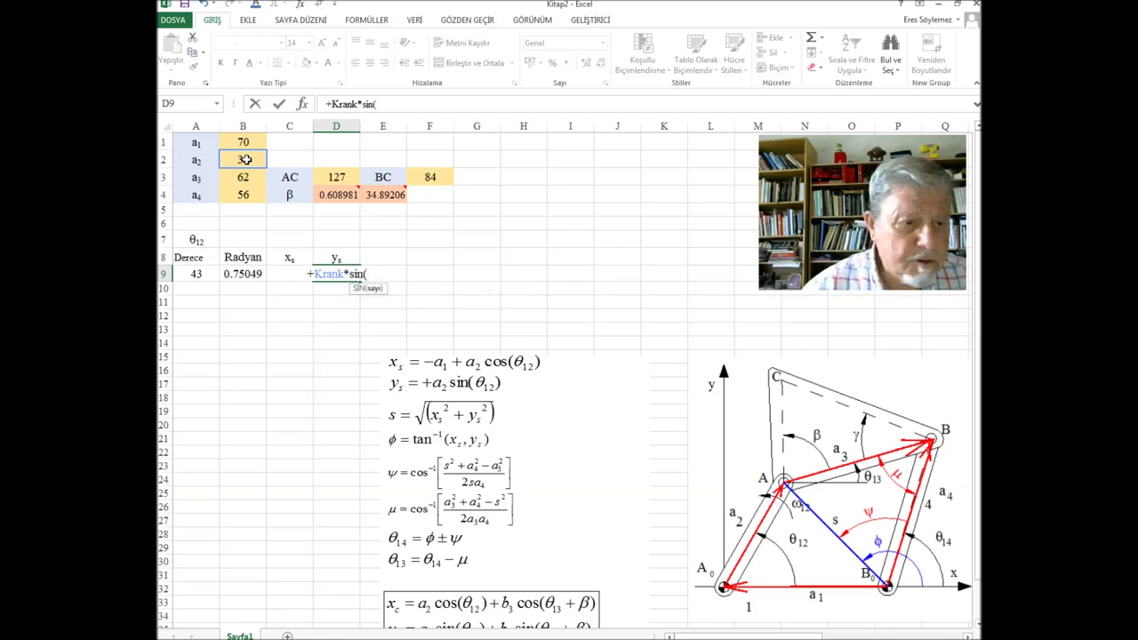
left_click(245, 275)
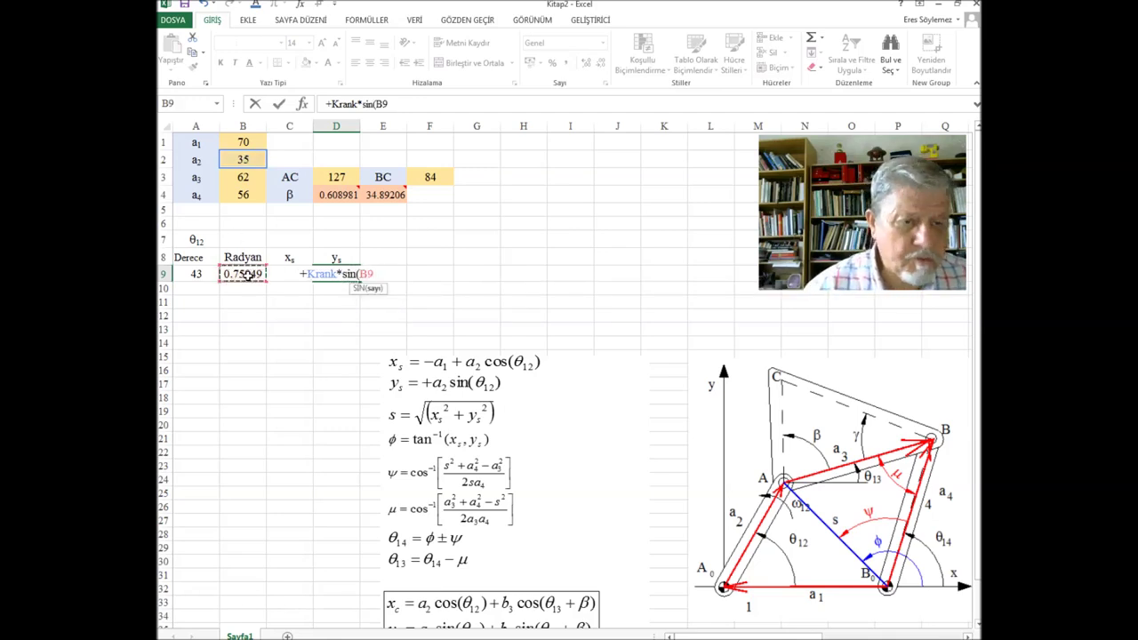
type(")")
key("Return")
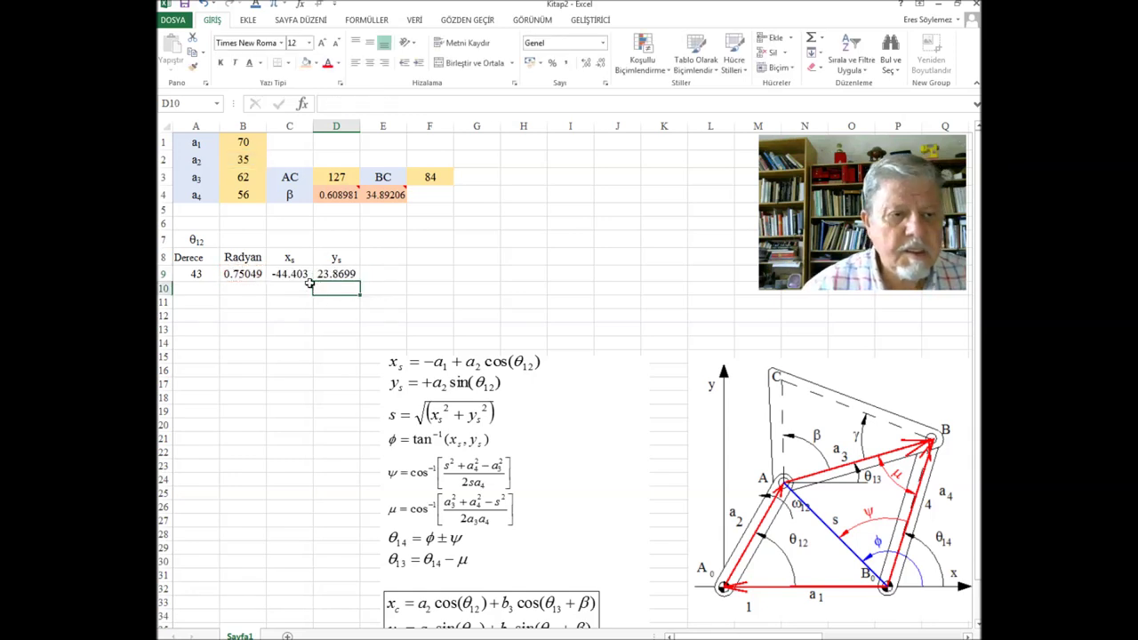
left_click(384, 260)
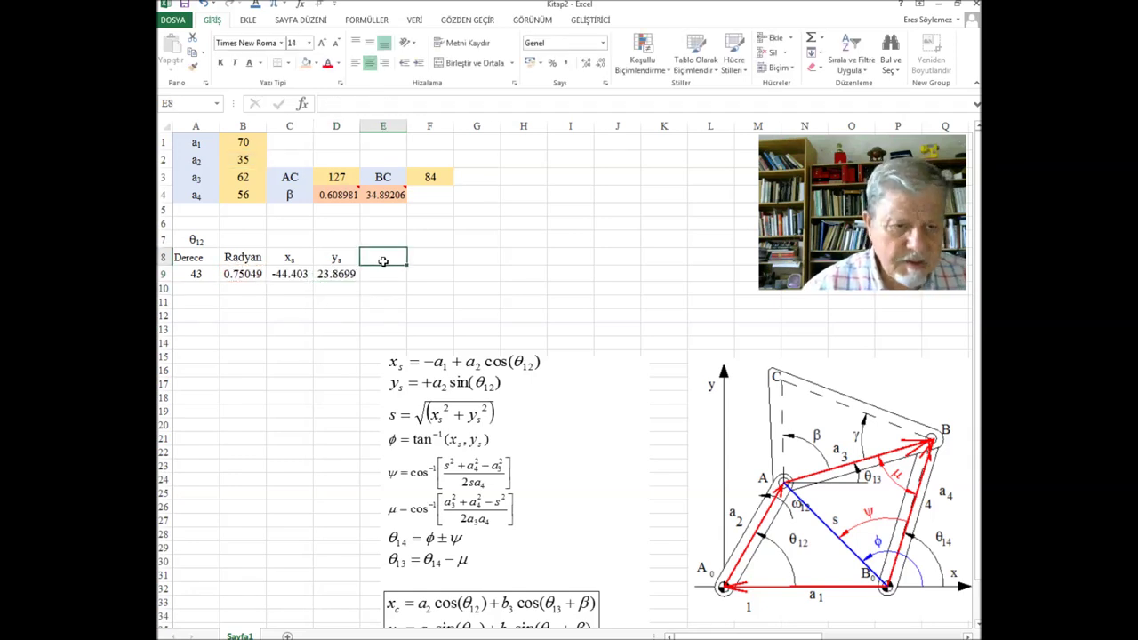
Step: Type 's' in E8 and 'f' in F8, switching the f to Symbol font to show φ
type("s")
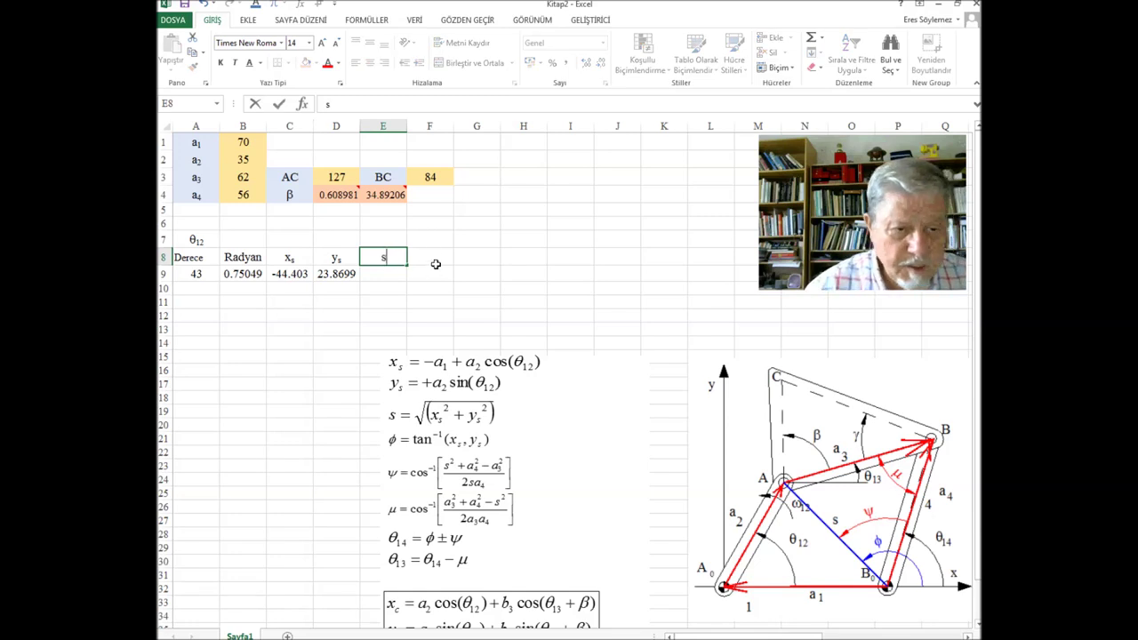
left_click(435, 257)
type("f")
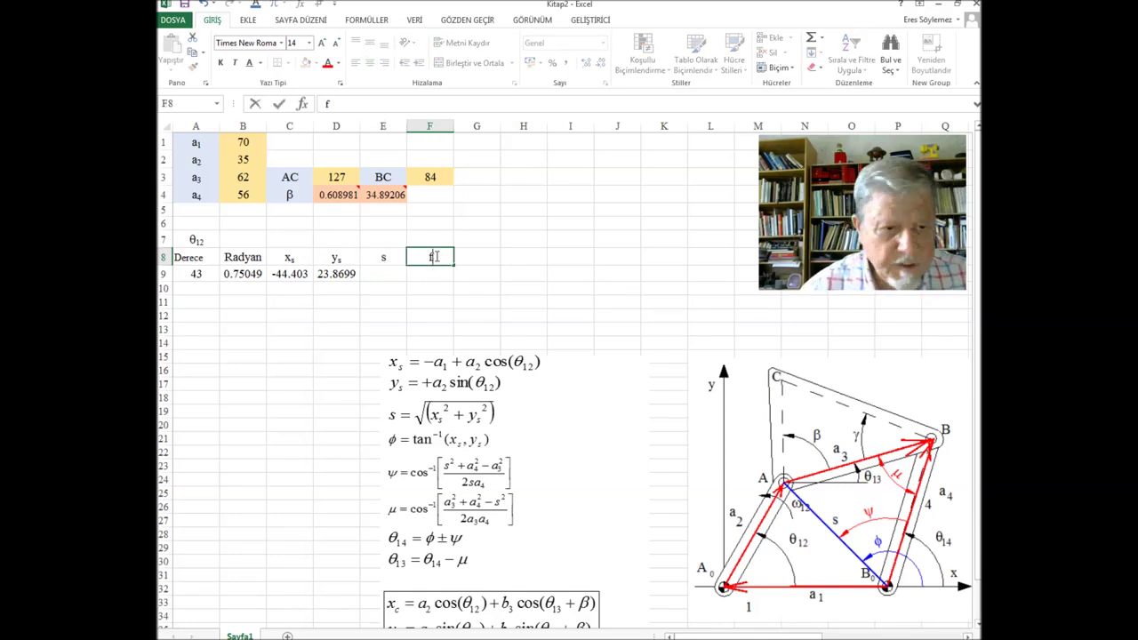
left_click_drag(434, 256, 398, 247)
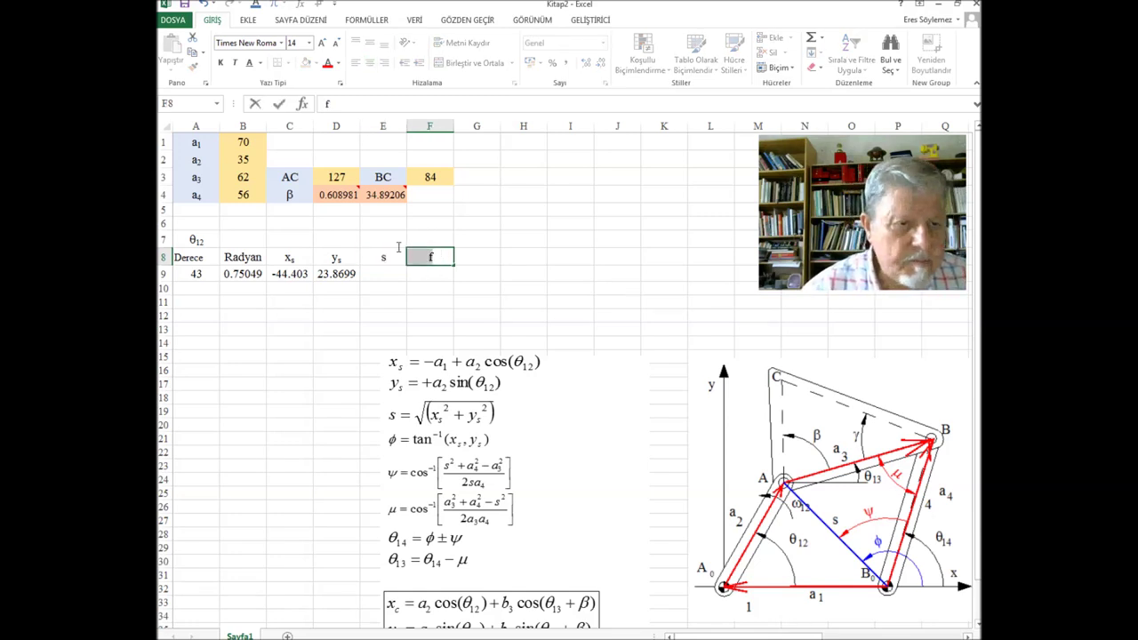
left_click(450, 258)
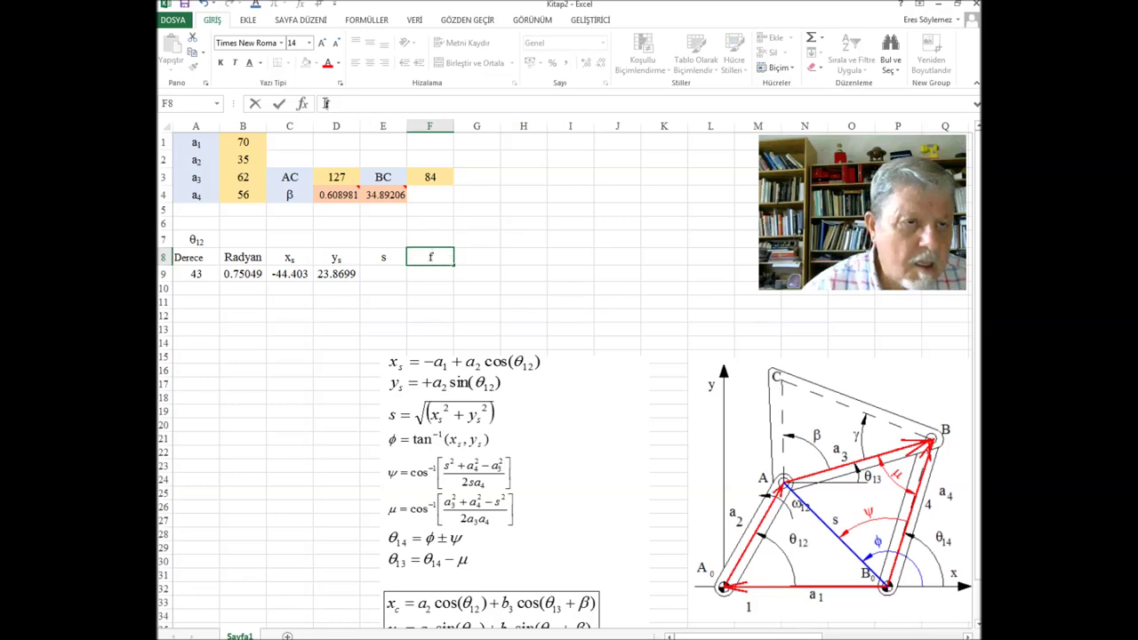
left_click(281, 42)
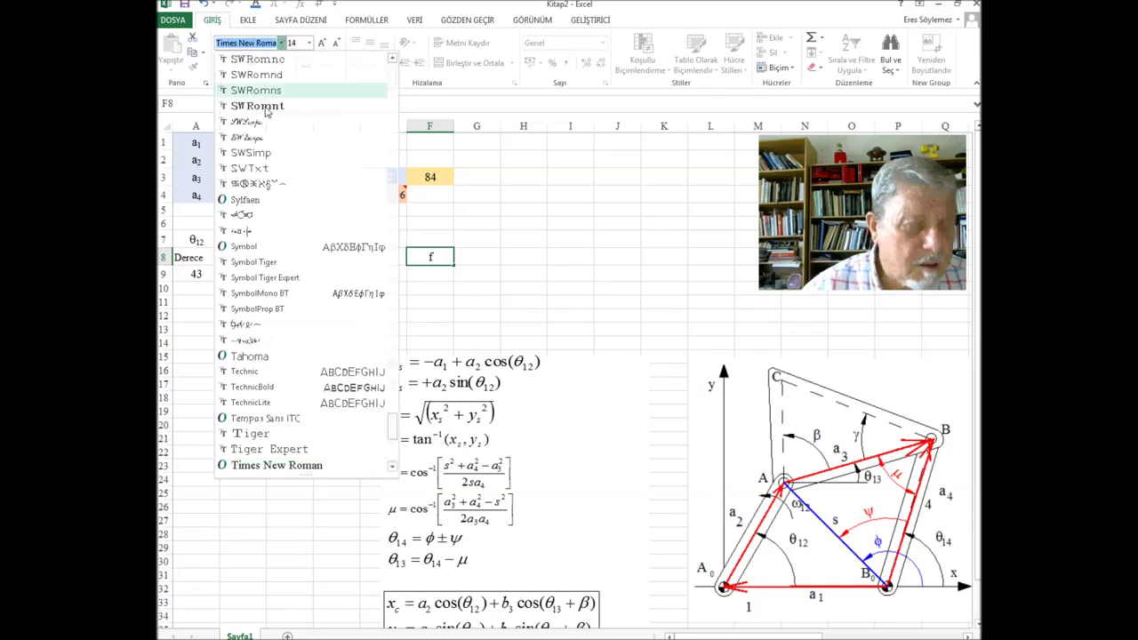
left_click(249, 247)
key("Return")
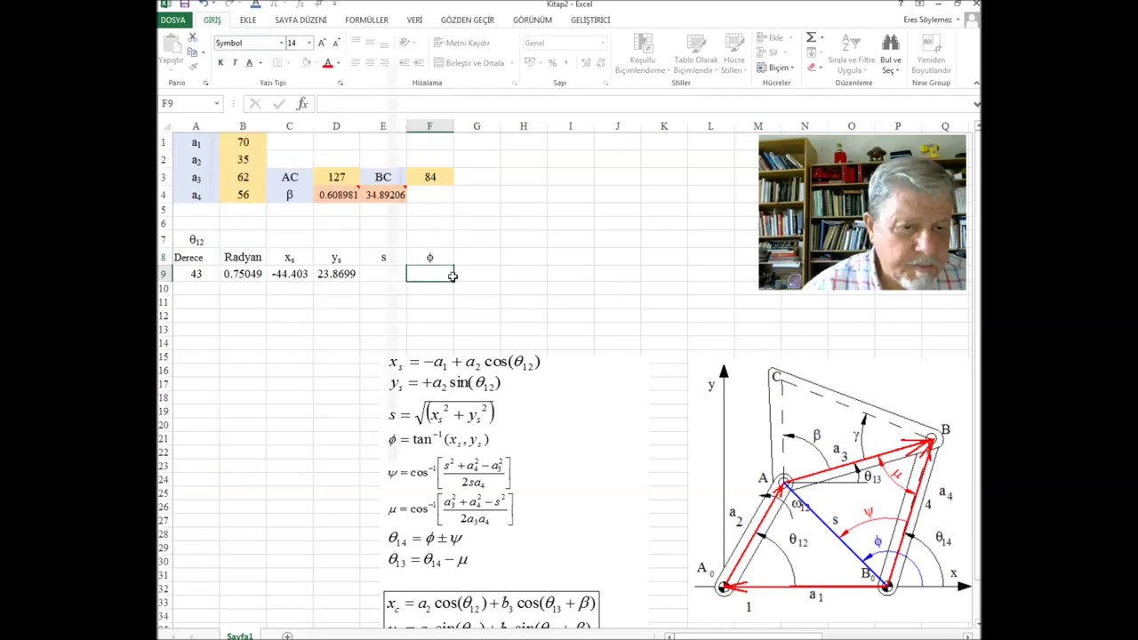
left_click(396, 277)
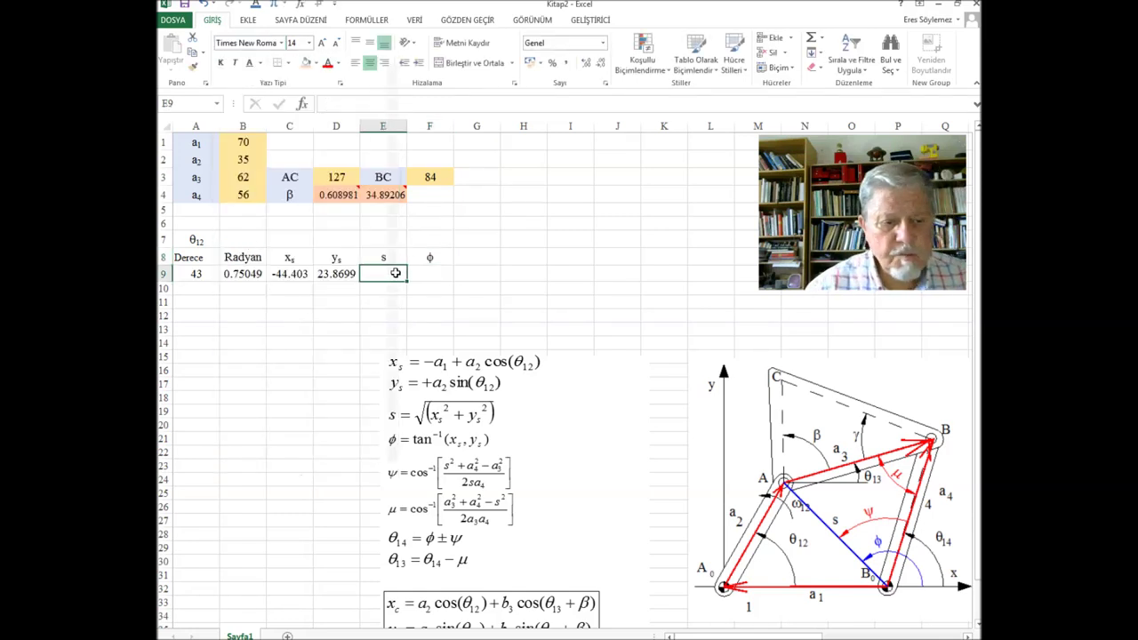
Step: Compute s in E9 with =+KAREKÖK(C9^2+D9^2), giving 50.412
type("+")
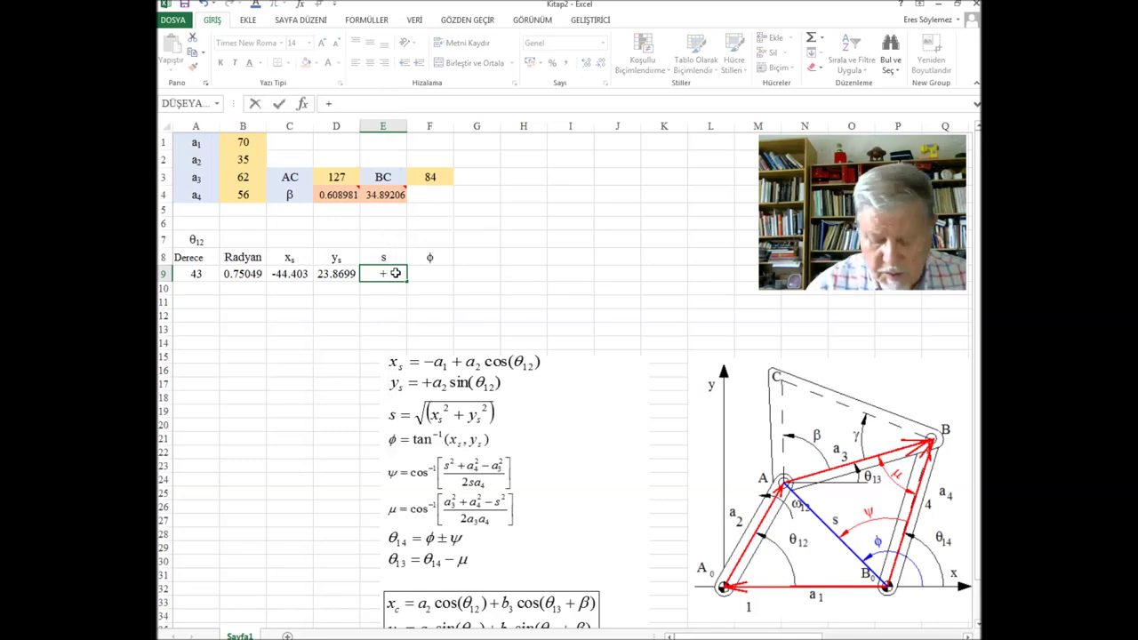
type("karekök")
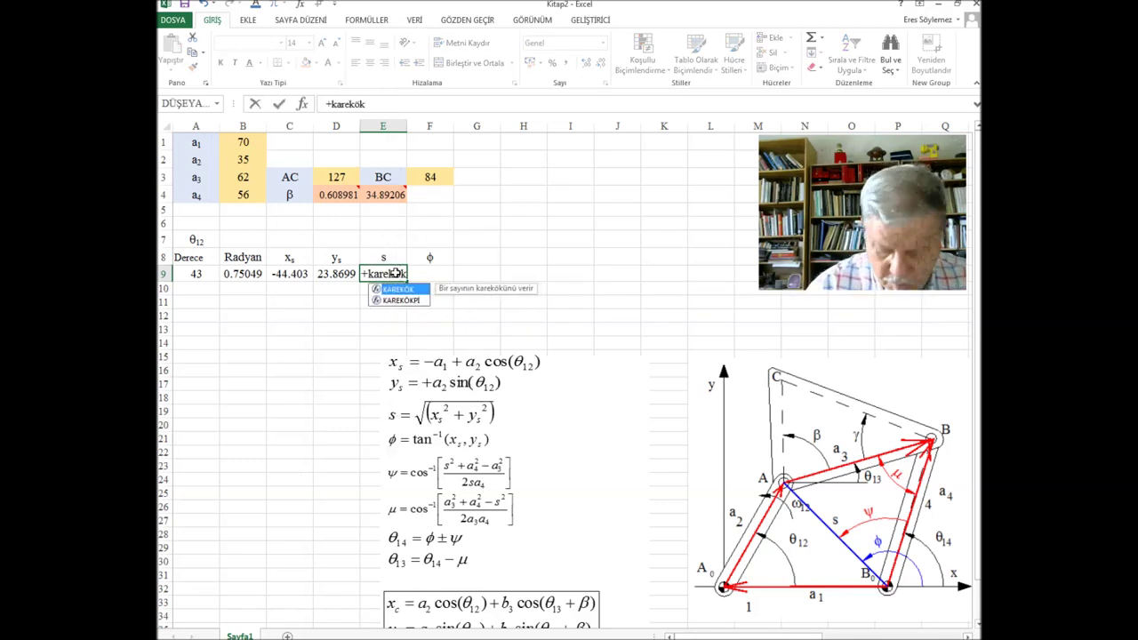
type("(")
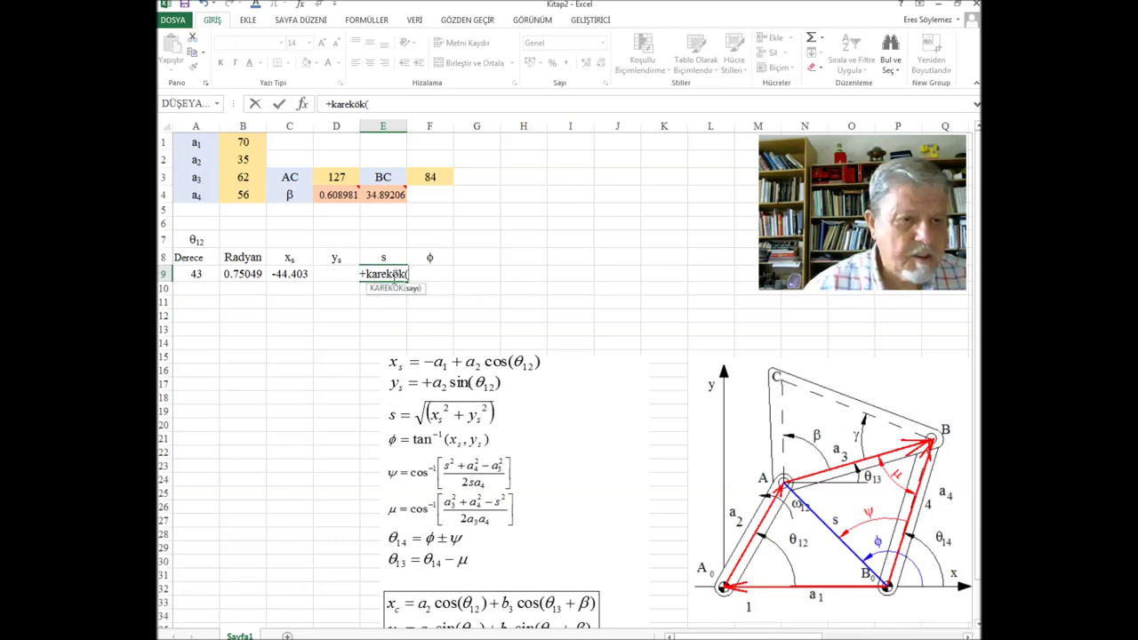
left_click(294, 272)
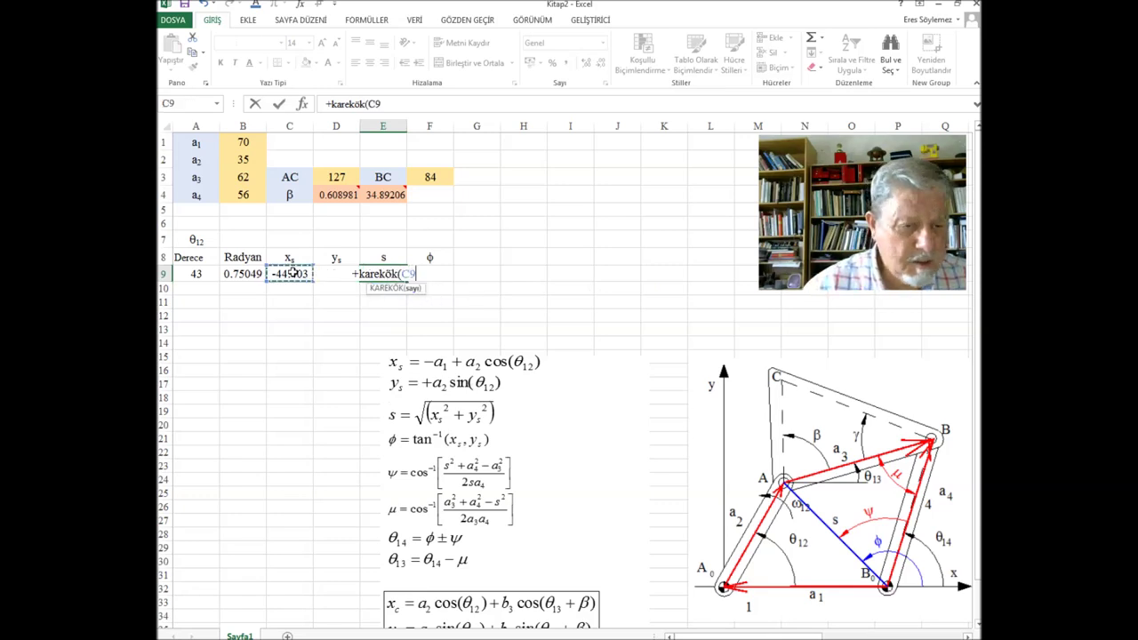
type("^2")
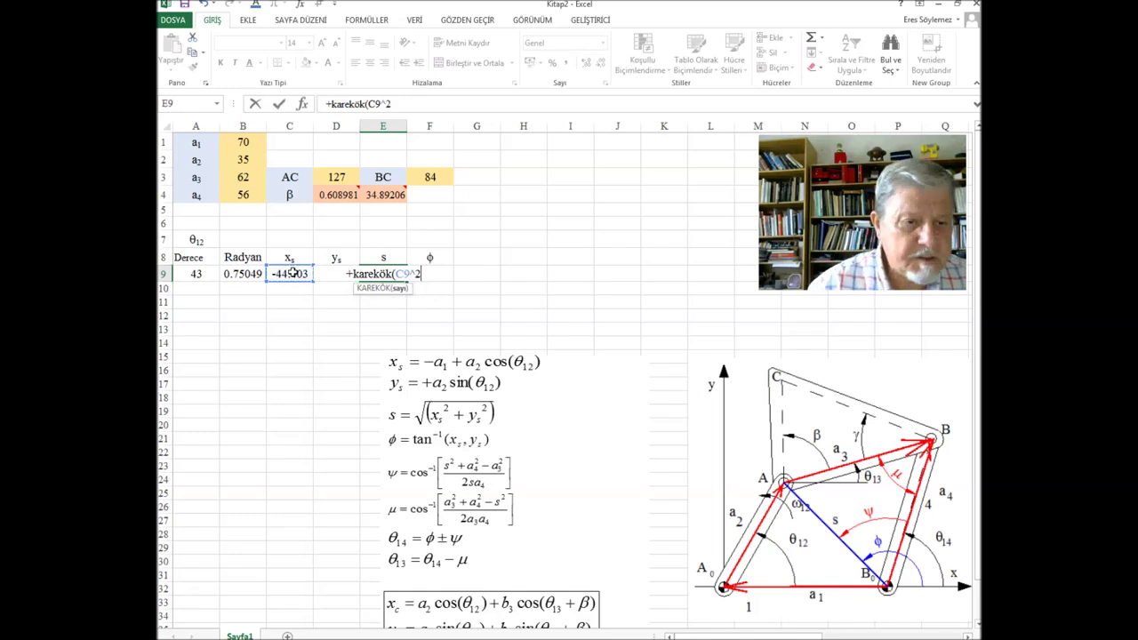
type("+")
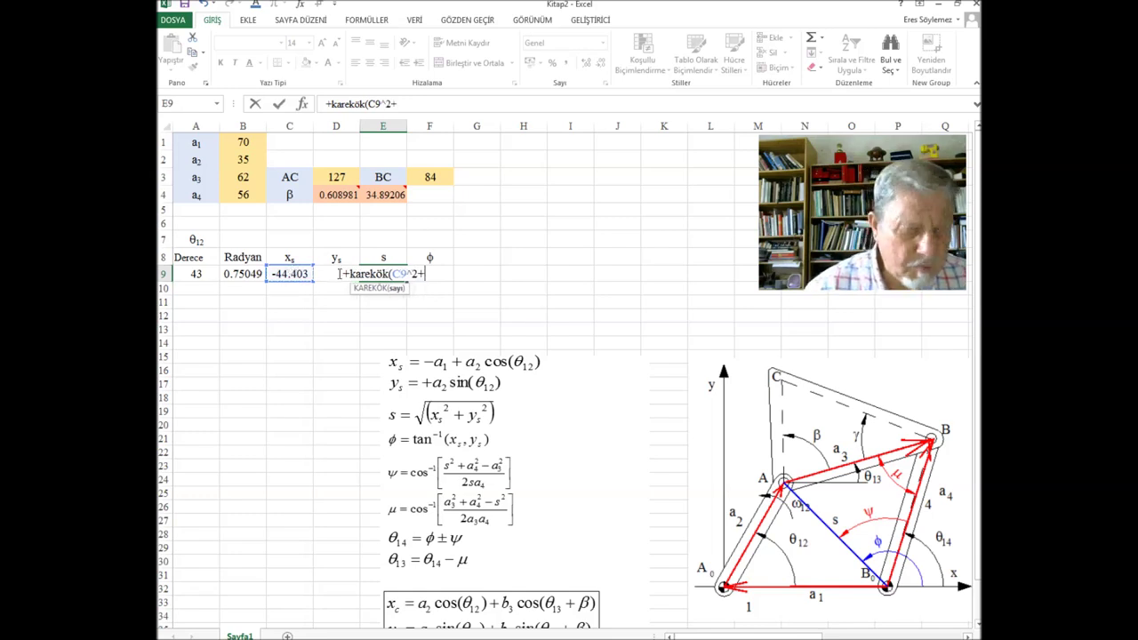
type("d9")
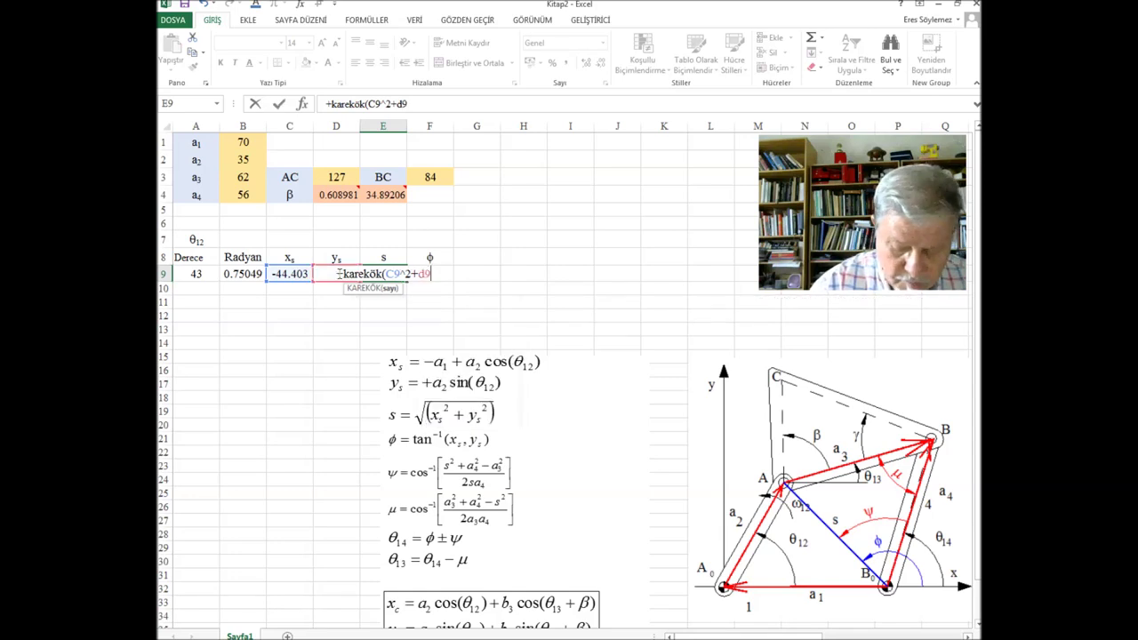
type("^2")
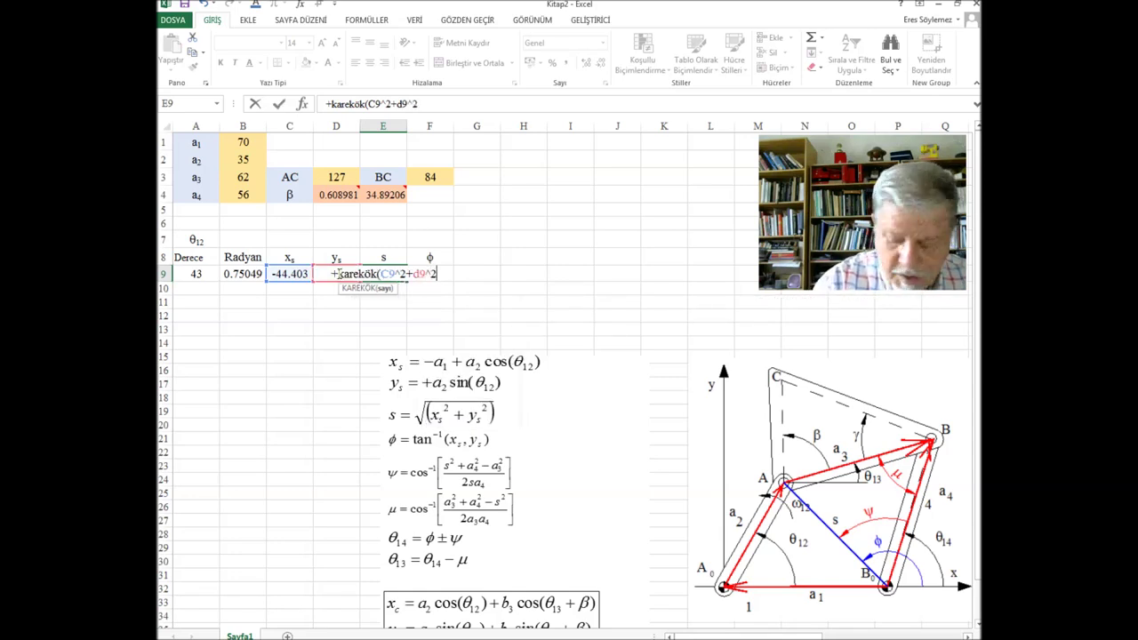
type(")")
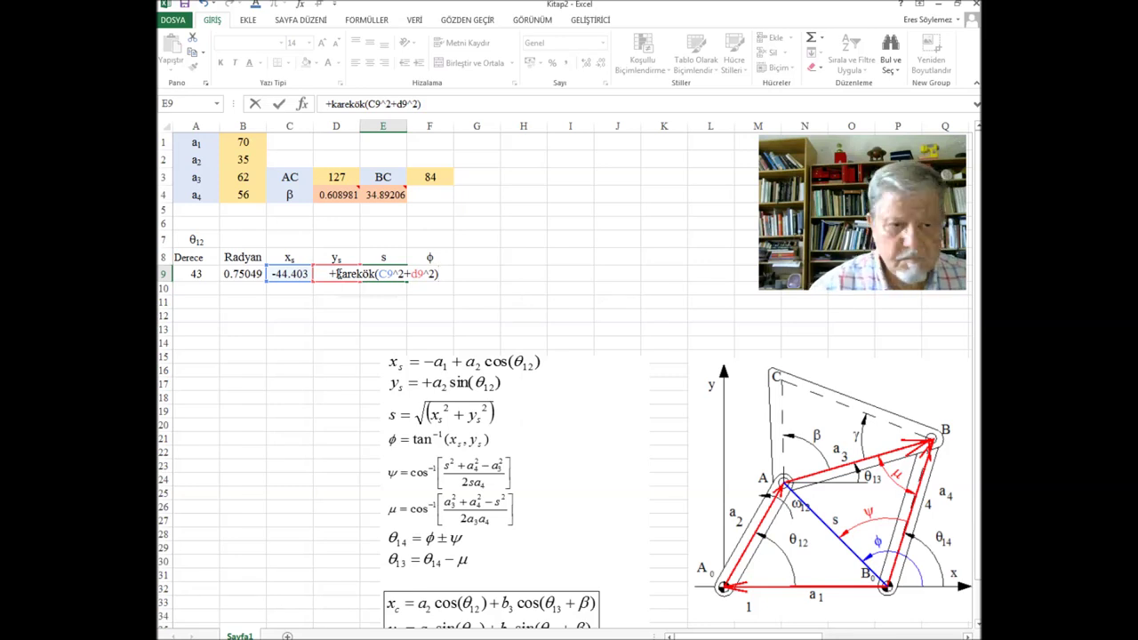
key("Return")
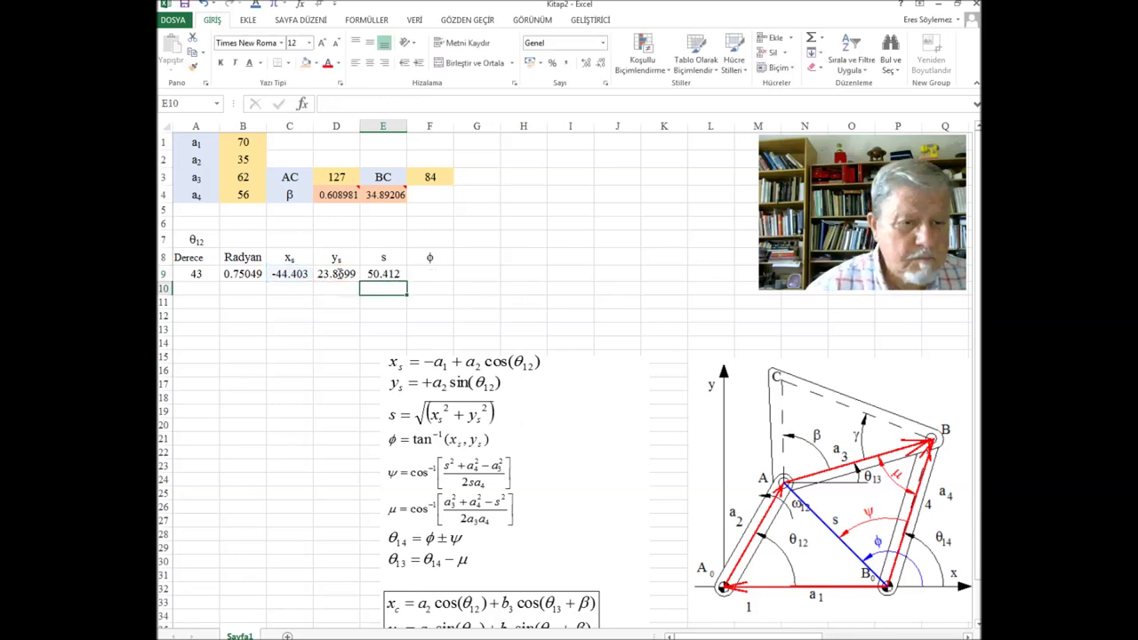
Step: Compute φ in F9 with =+ATAN2(C9;D9), giving 2.64834
left_click(437, 274)
type("+atan2")
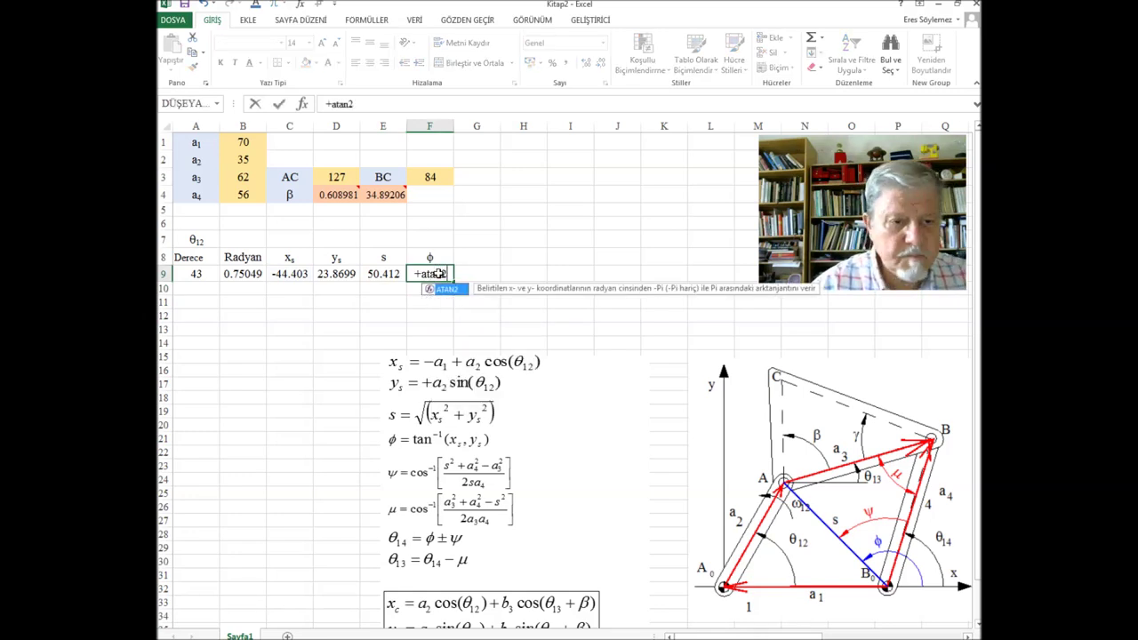
type("(")
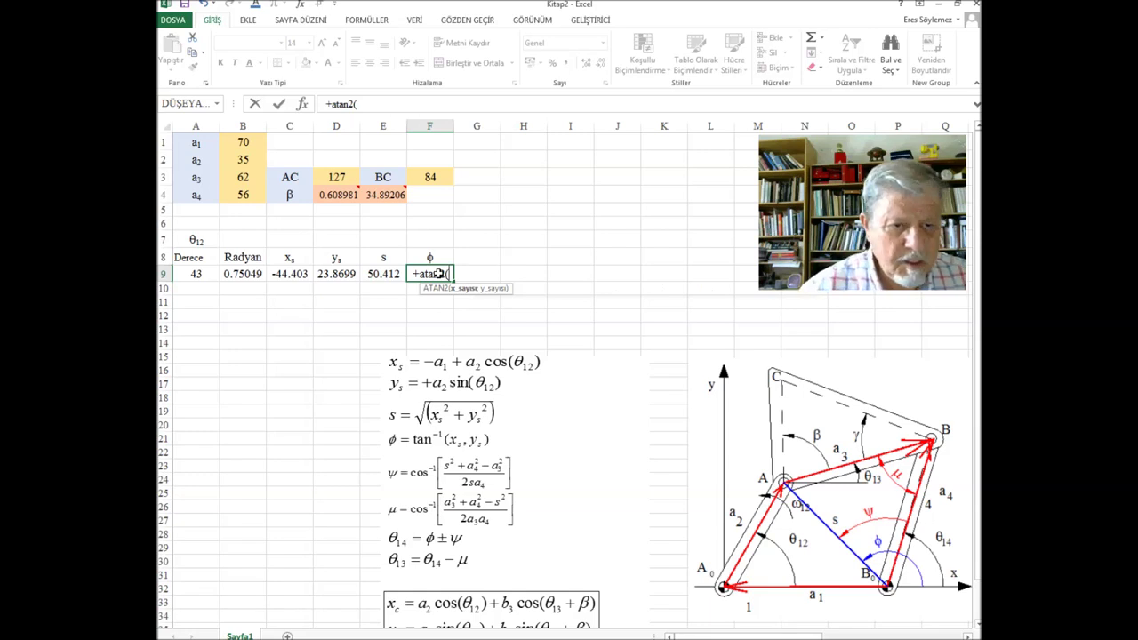
left_click(302, 273)
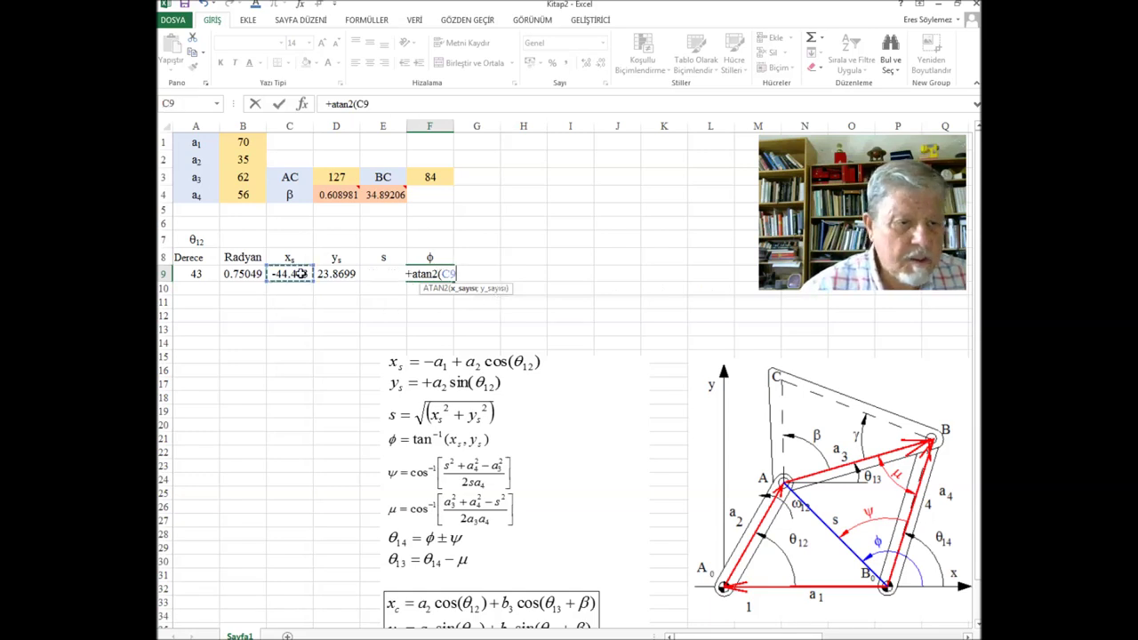
type(";")
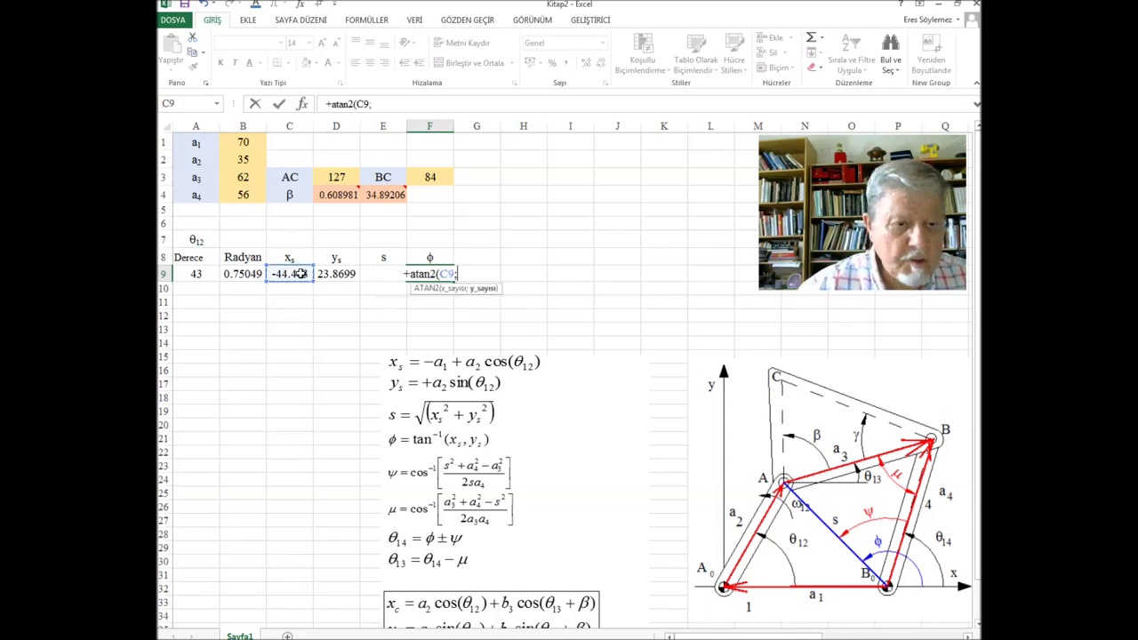
left_click(350, 274)
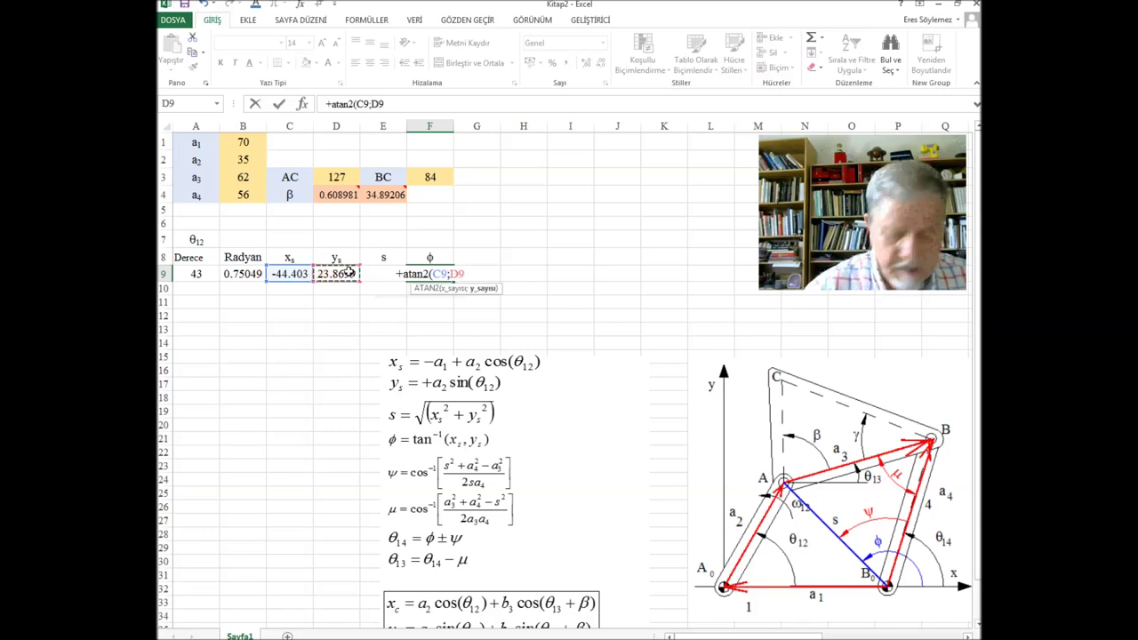
type(")")
key("Return")
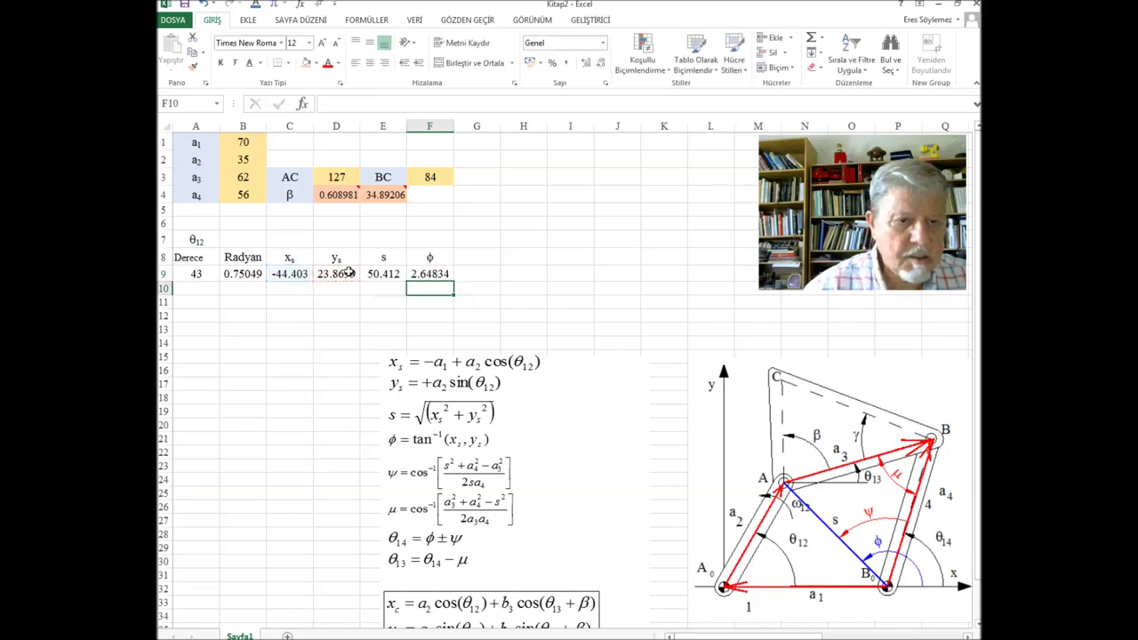
left_click(429, 259)
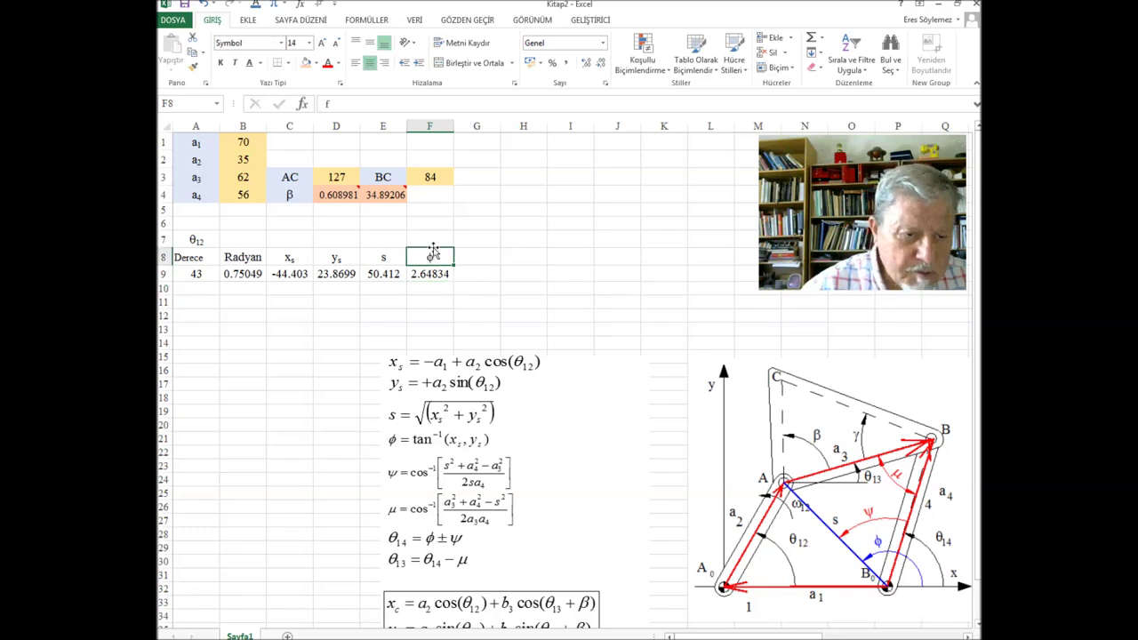
Step: Move the φ heading up to F7 and label F8 'Radyan' and G8 'Derece'
left_click_drag(432, 253, 432, 238)
left_click(440, 259)
type("Radyan")
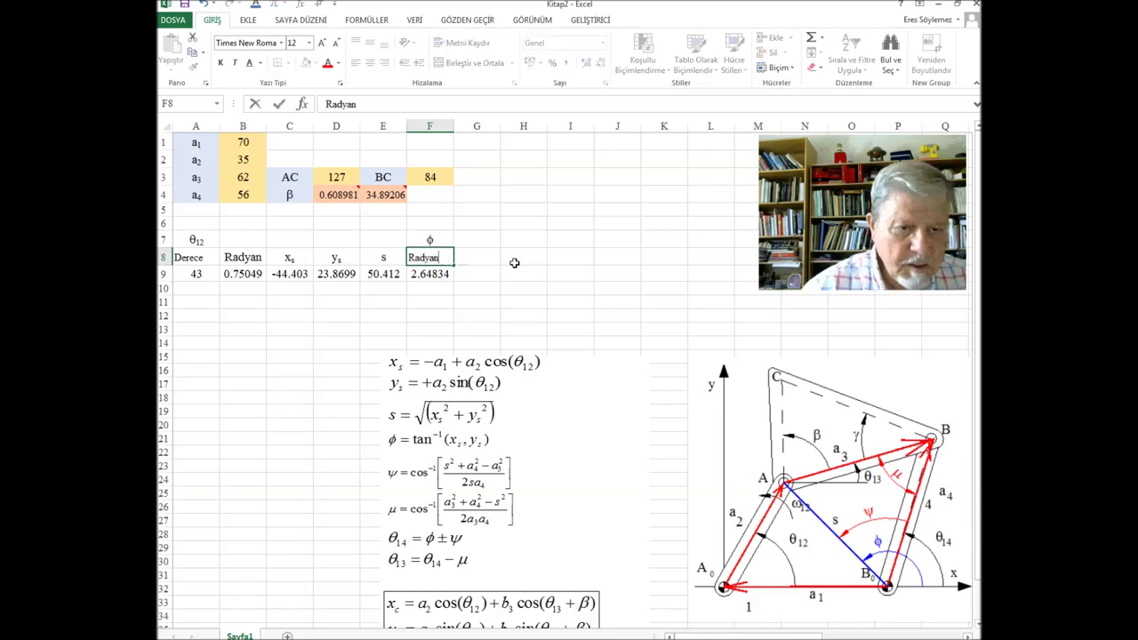
left_click(488, 260)
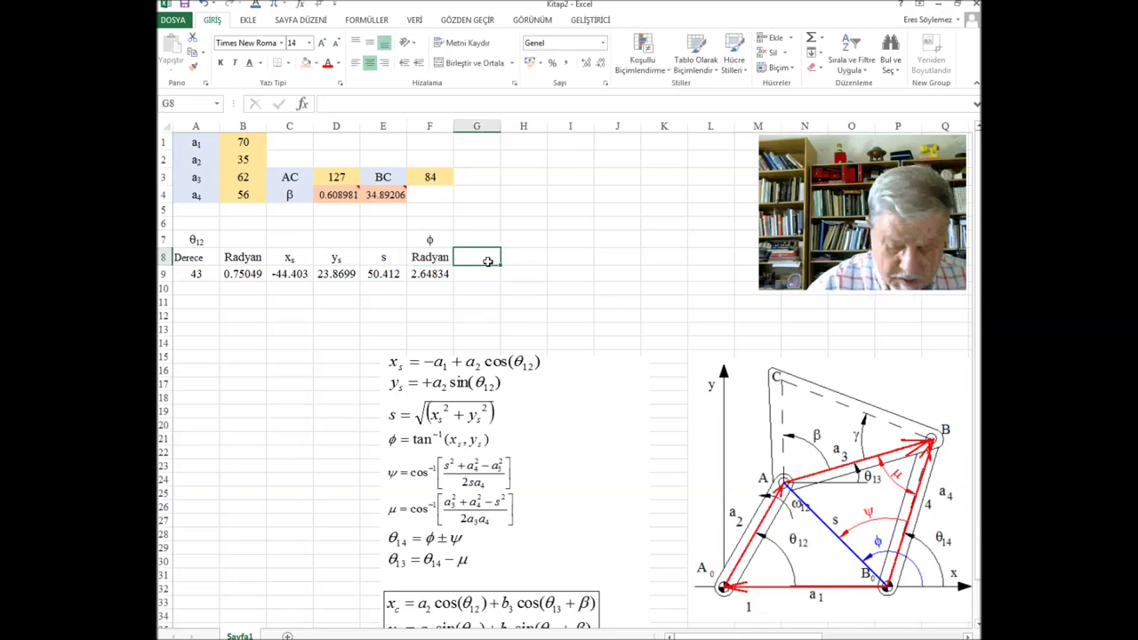
type("R")
key("BackSpace")
type("Derece")
left_click(483, 273)
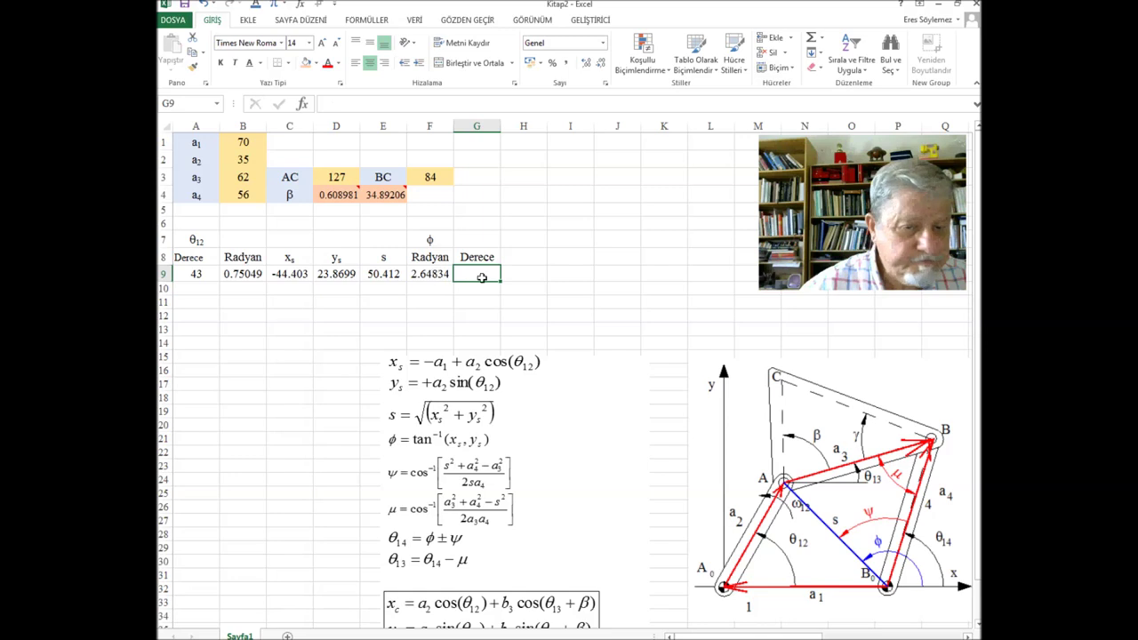
Step: Convert φ to degrees in G9 with =+F9/D6 (D_R), giving 151.738
type("+")
left_click(425, 276)
type("/")
type("D")
type("6")
key("Return")
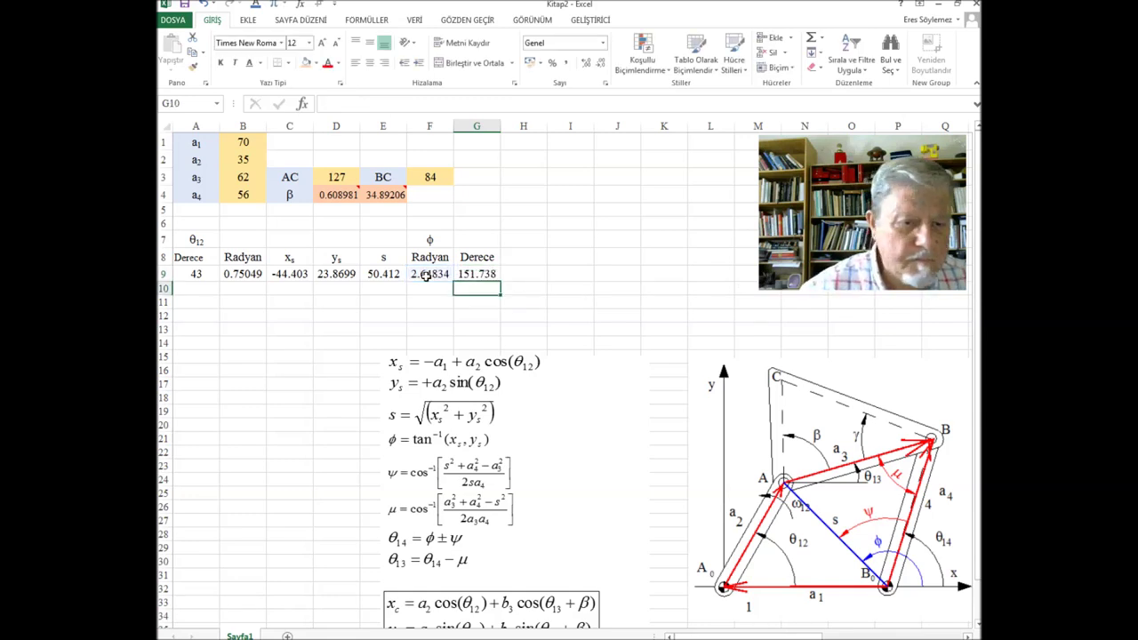
left_click(514, 274)
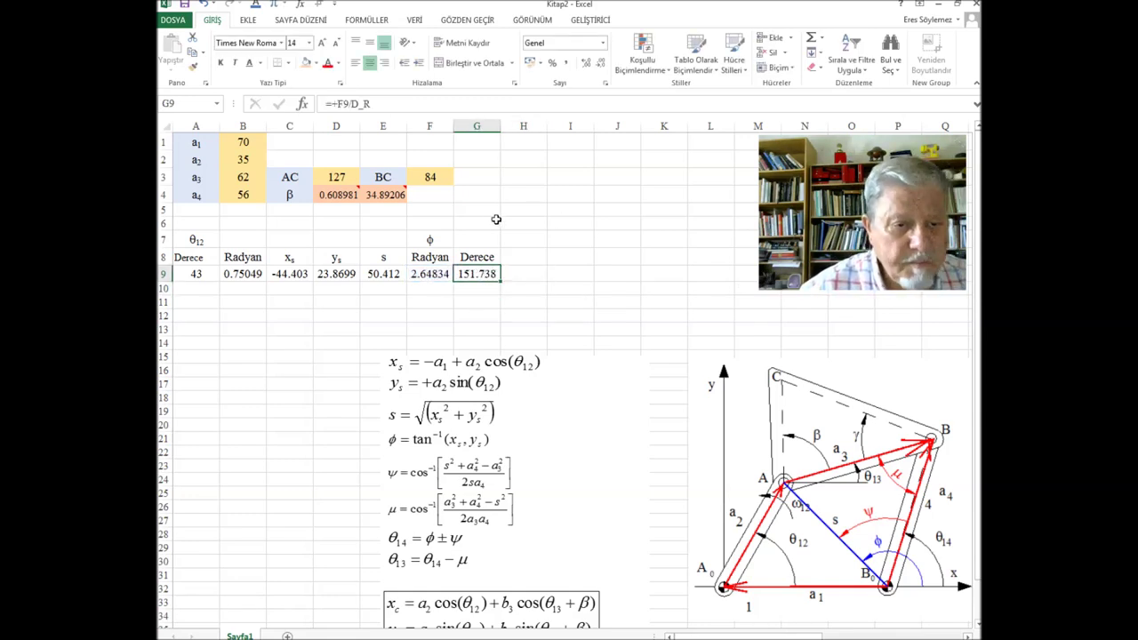
Step: Enter =+atan(D9/C9)/D_R in G5 as a check angle, showing -28.2616 degrees
left_click(492, 213)
type("+")
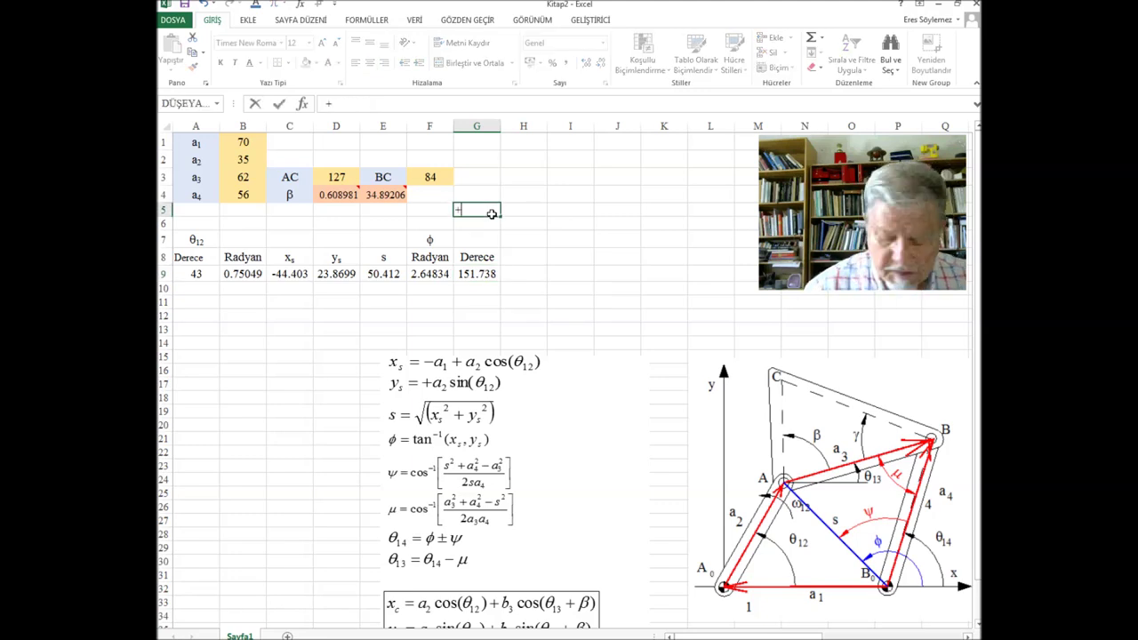
type("atan(")
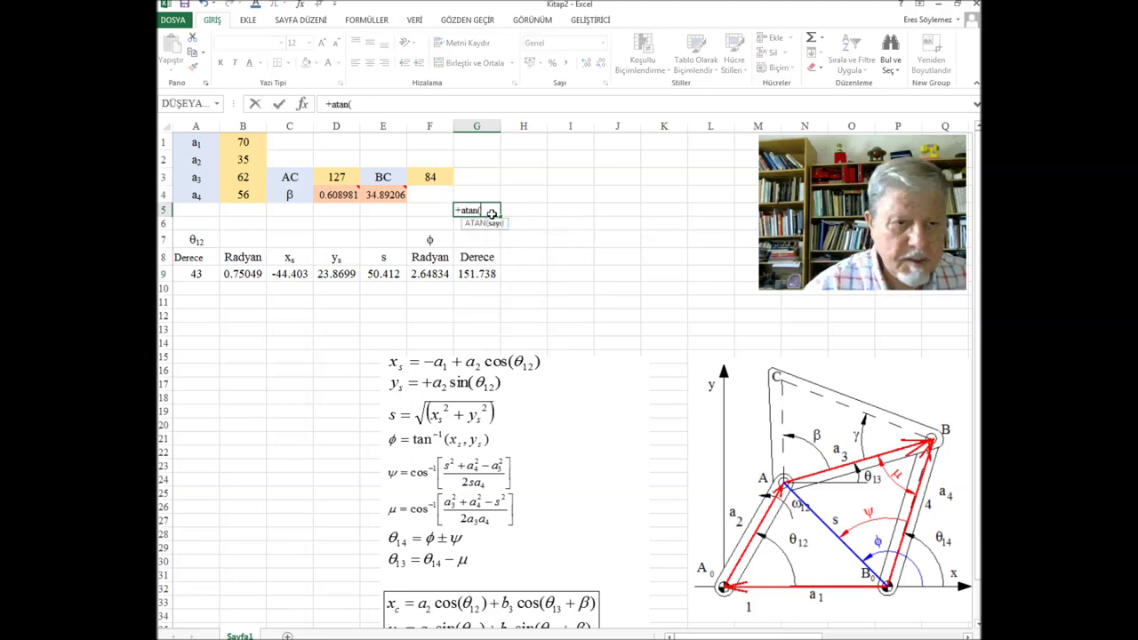
left_click(329, 277)
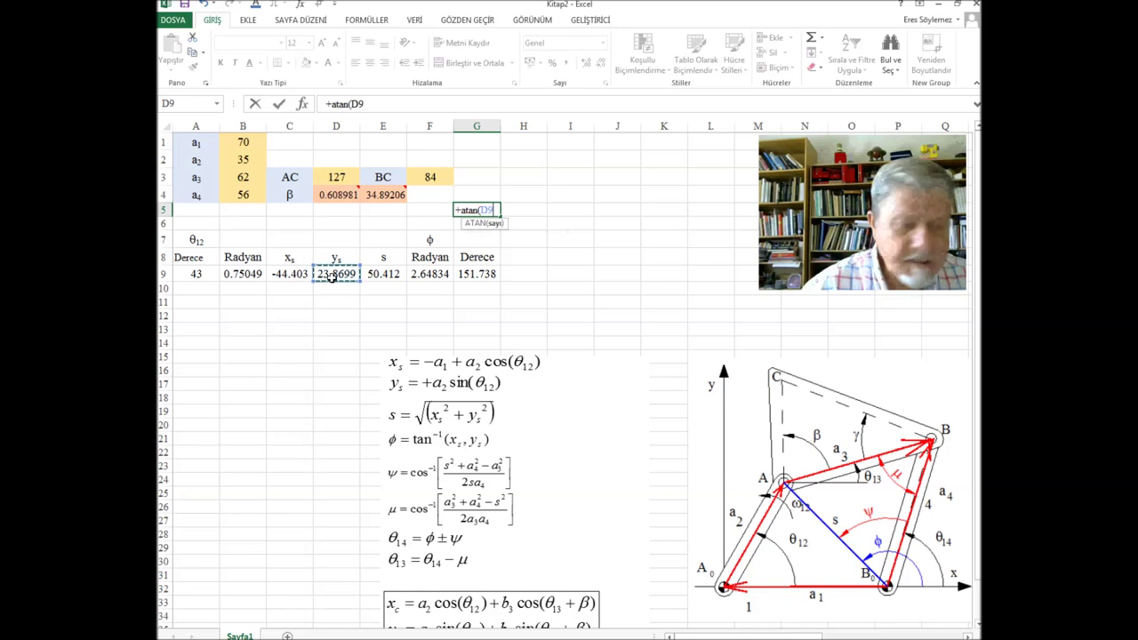
type("/")
left_click(290, 275)
type(")/")
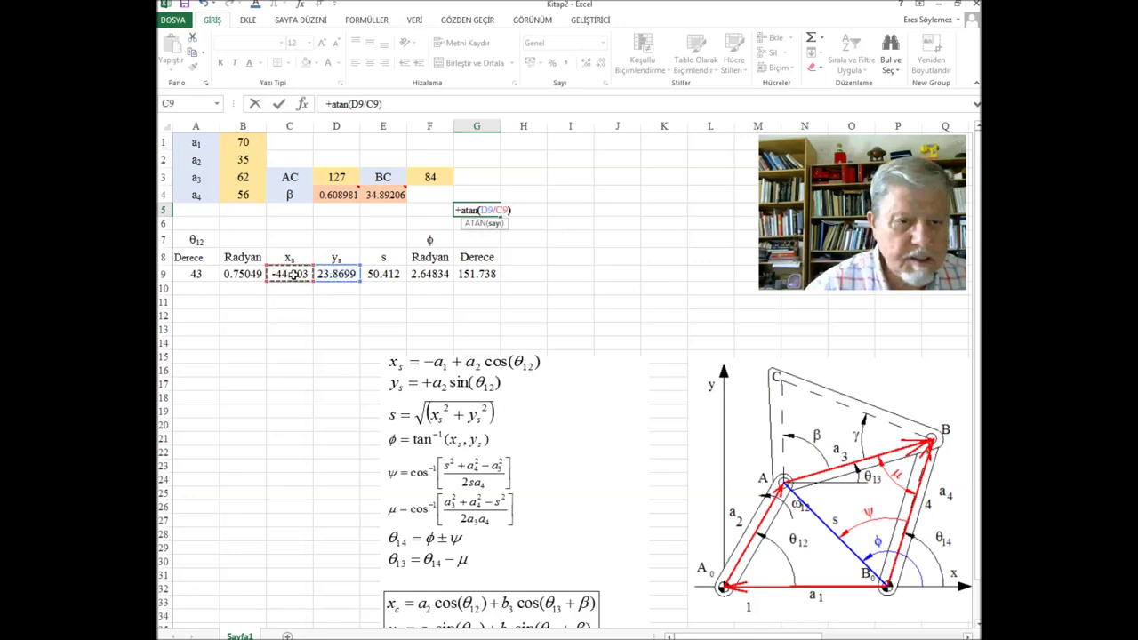
type("D_R")
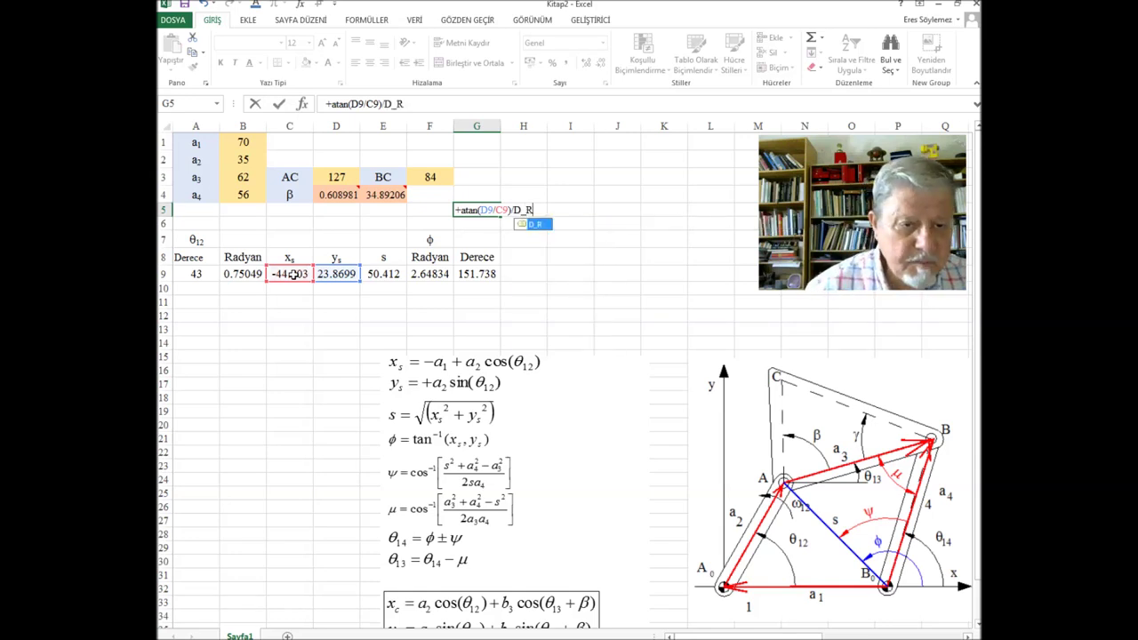
key("Return")
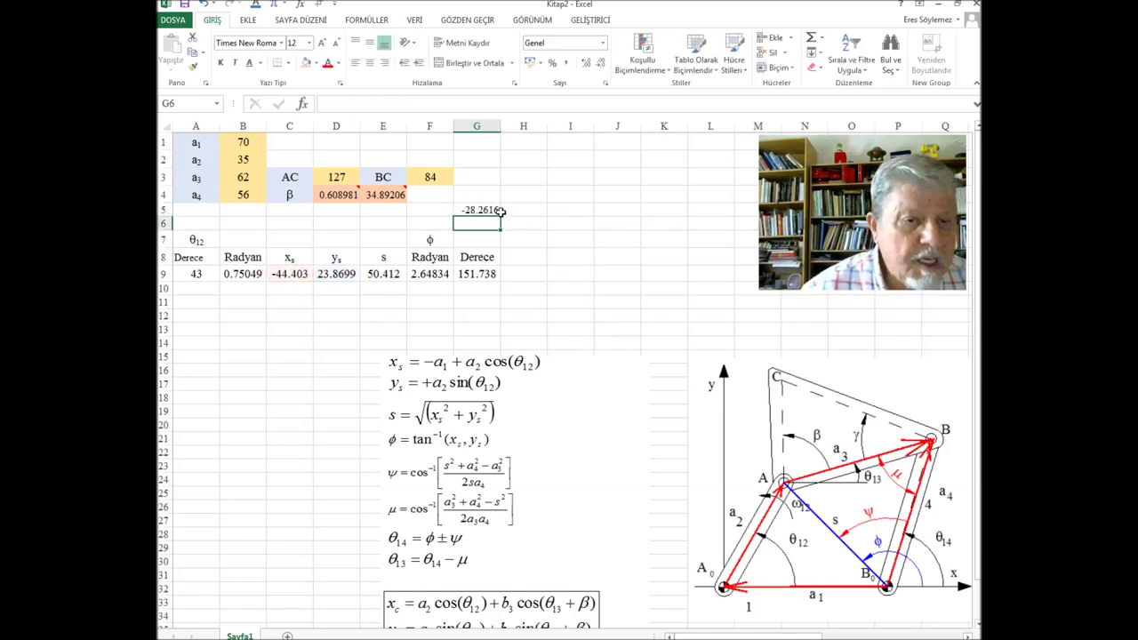
left_click(494, 210)
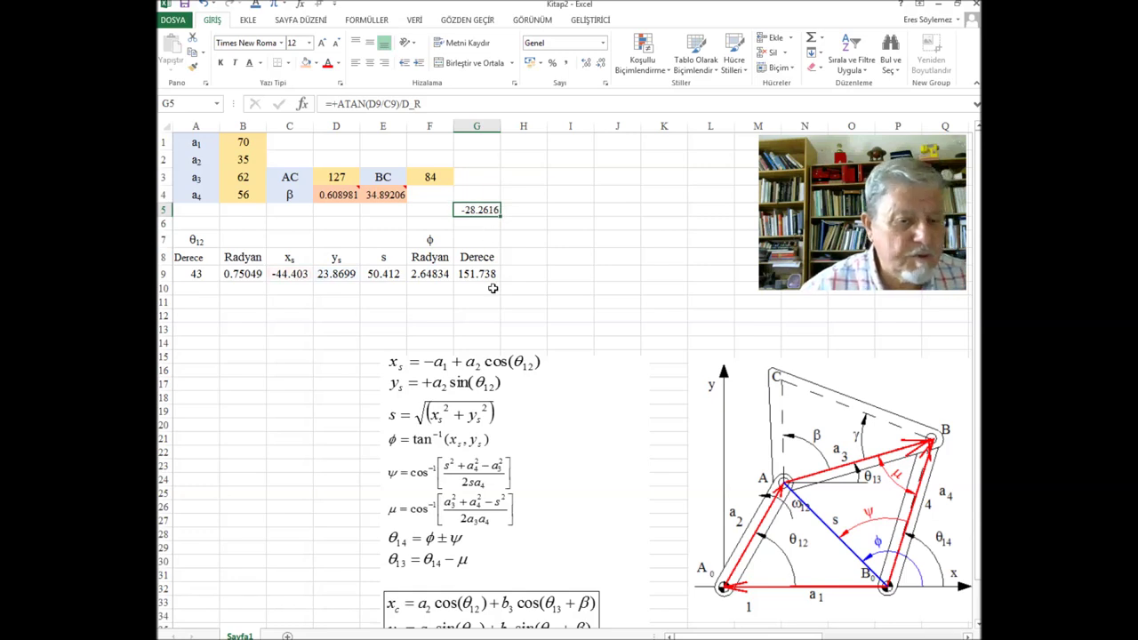
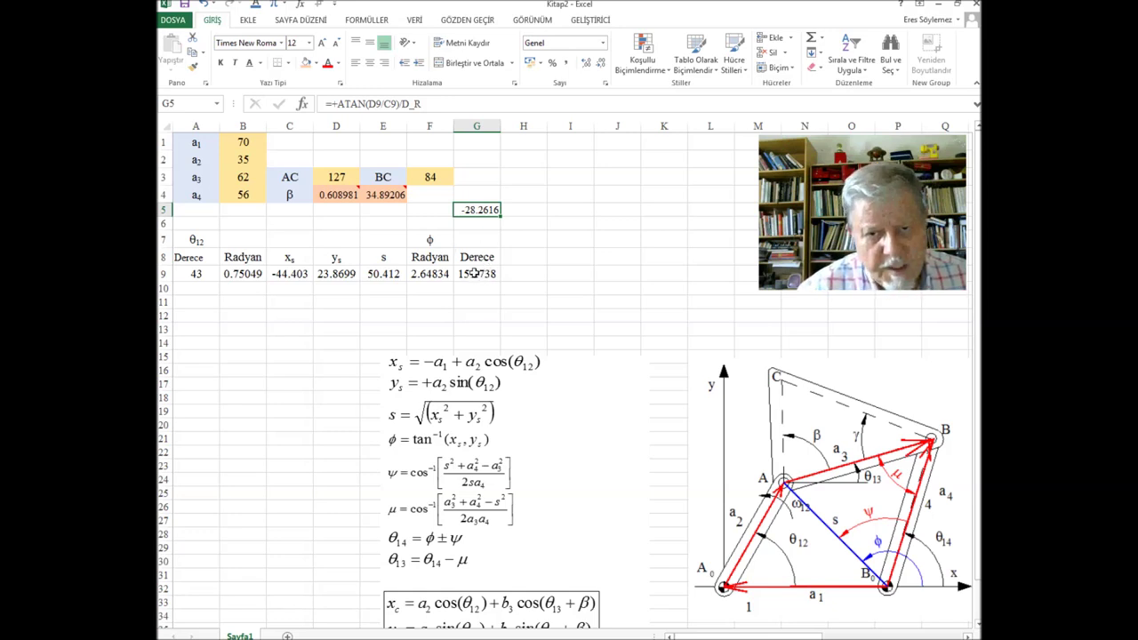
Step: Check the φ degree formula in G9, then clear the leftover ATAN test value from G5
left_click(475, 274)
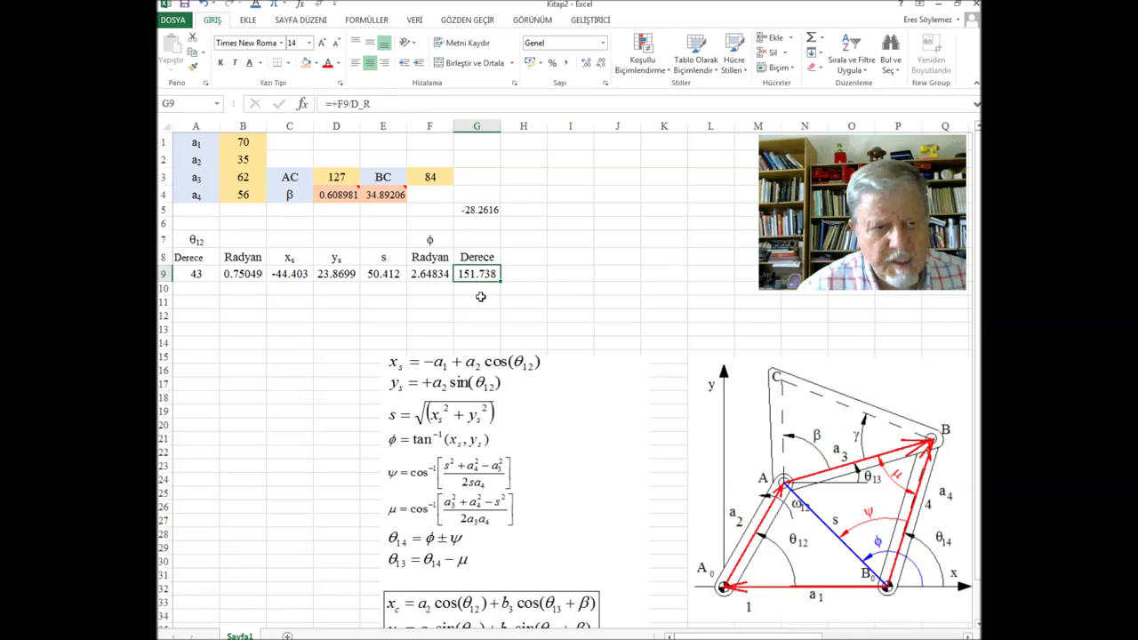
left_click(481, 209)
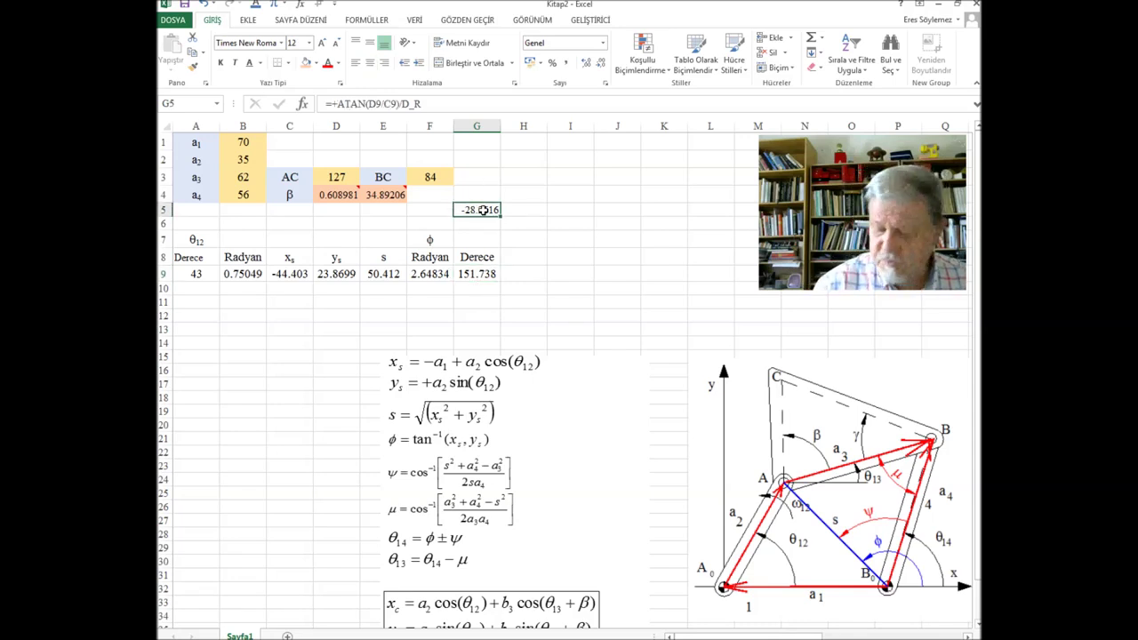
key("Delete")
left_click(522, 274)
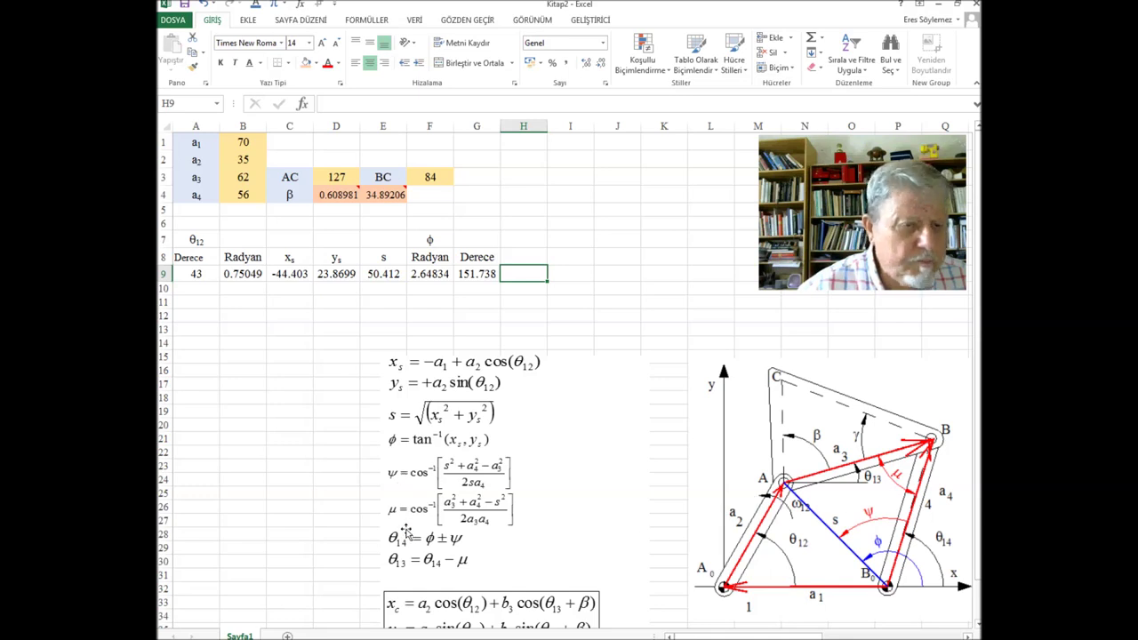
Step: Copy the Symbol-font φ heading from F7 into H8 and I8
left_click(431, 241)
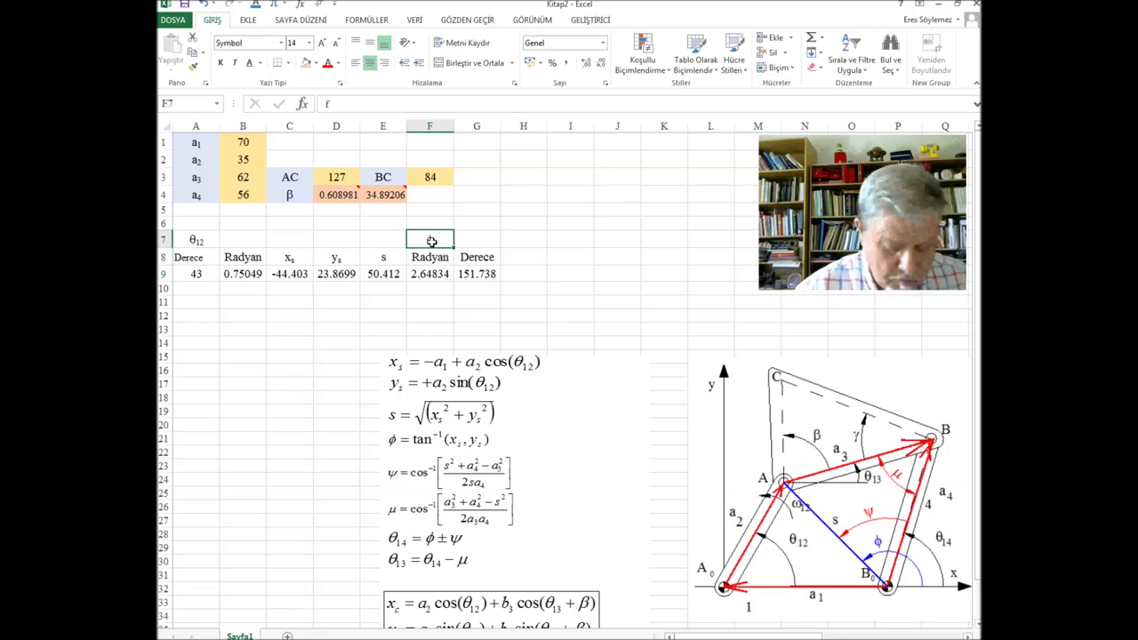
key("ctrl+c")
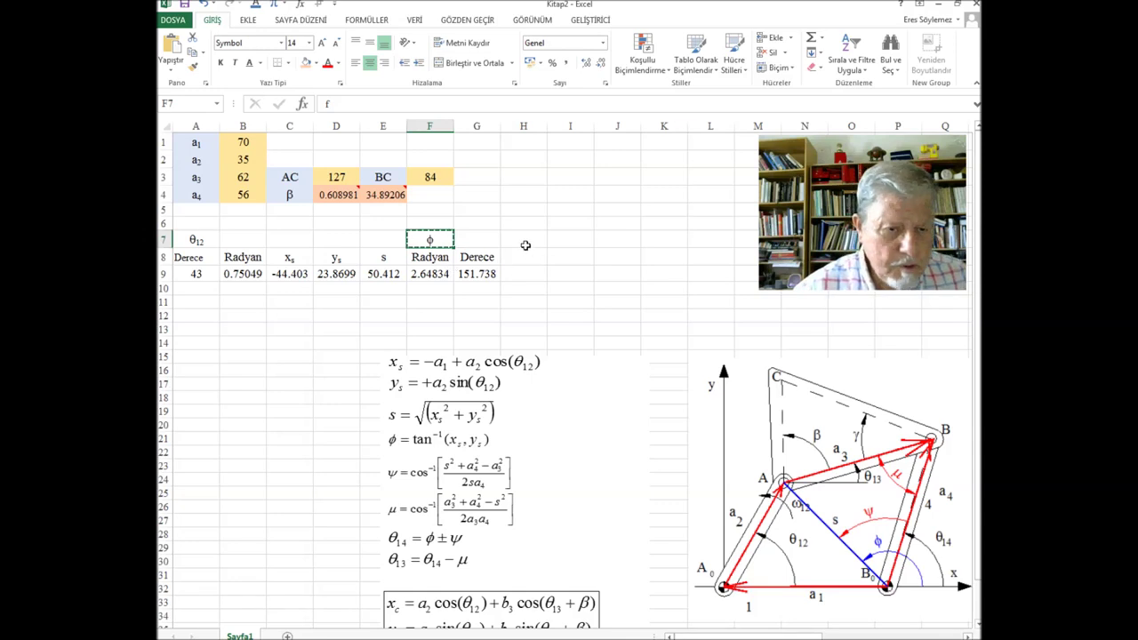
left_click(528, 256)
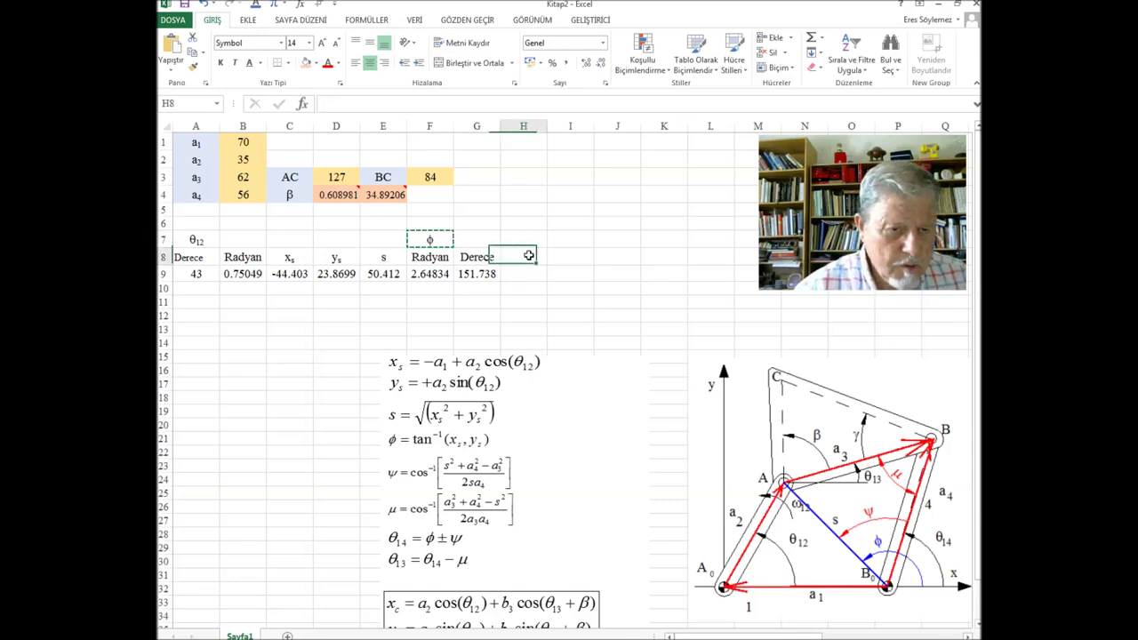
key("ctrl+v")
left_click(570, 273)
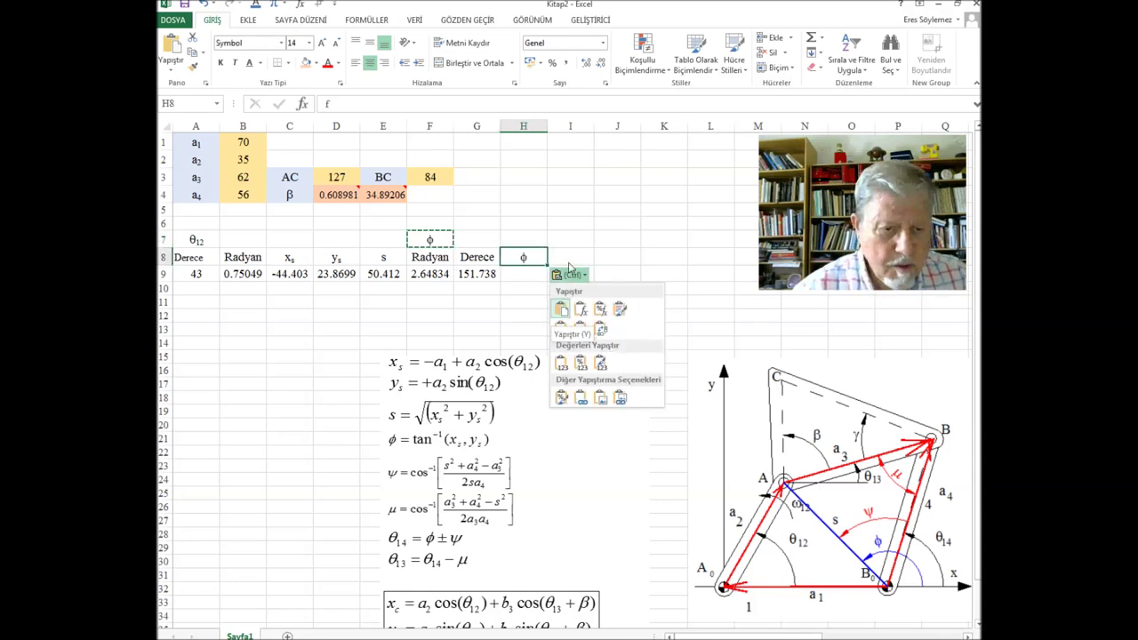
left_click(587, 258)
left_click(569, 259)
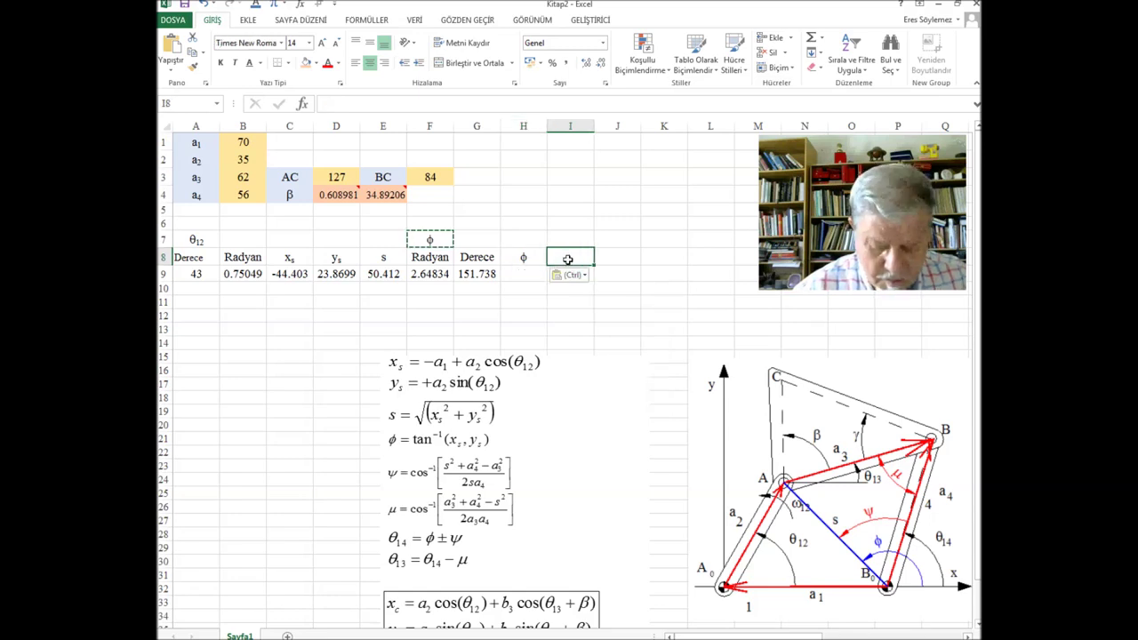
key("ctrl+v")
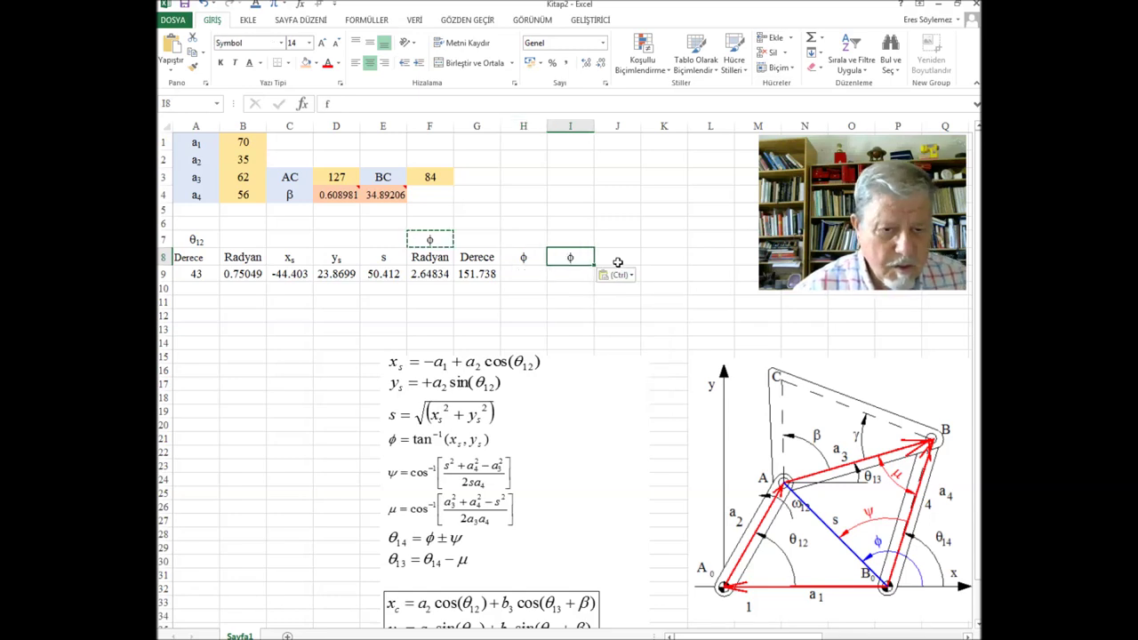
Step: Change the H8 heading to ψ (y) and I8 to μ (m), then begin an ACOS formula in H9
left_click(532, 258)
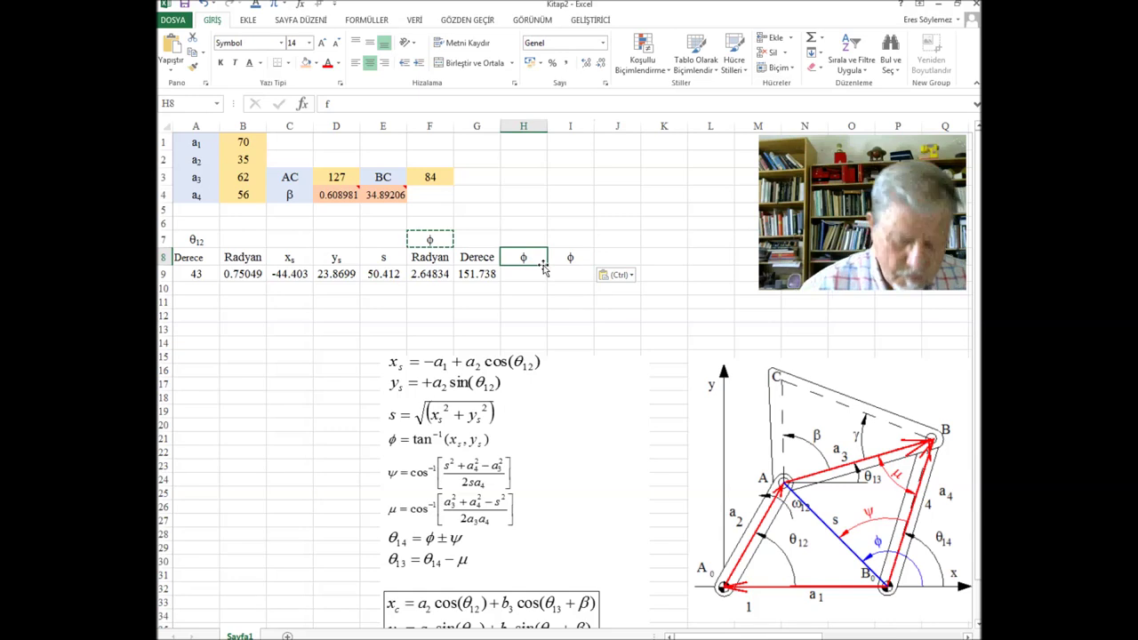
type("y")
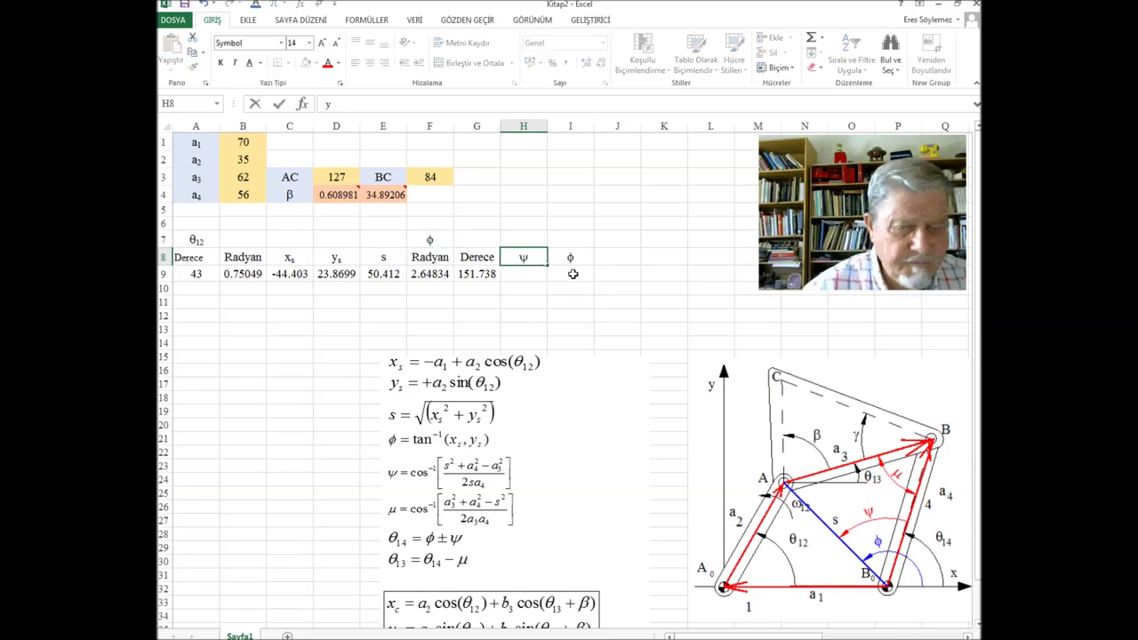
left_click(574, 260)
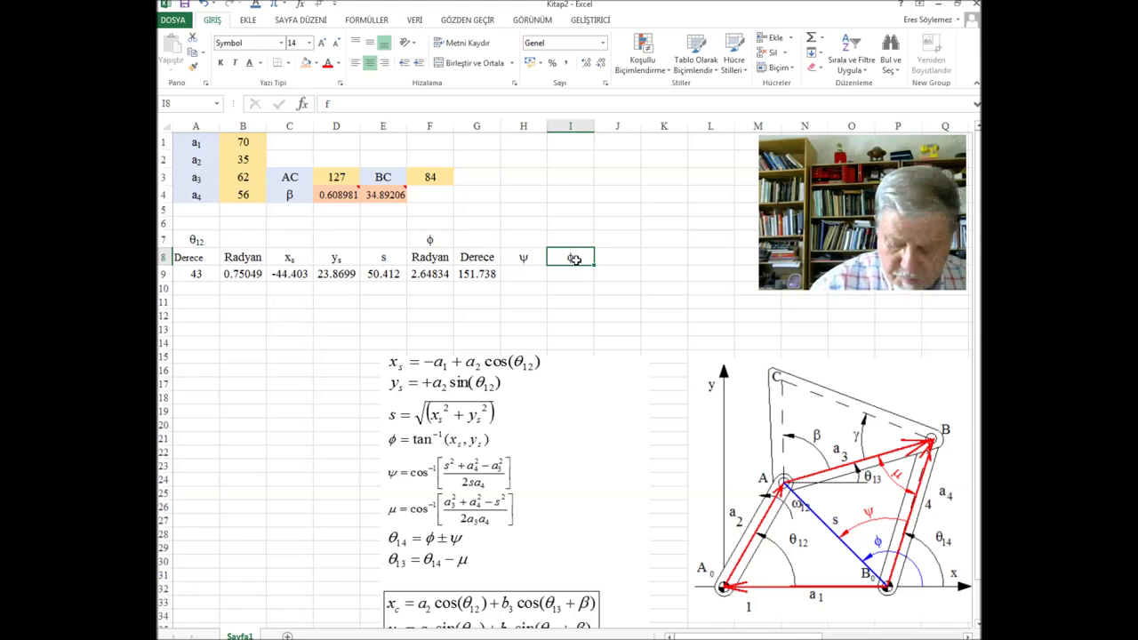
type("m")
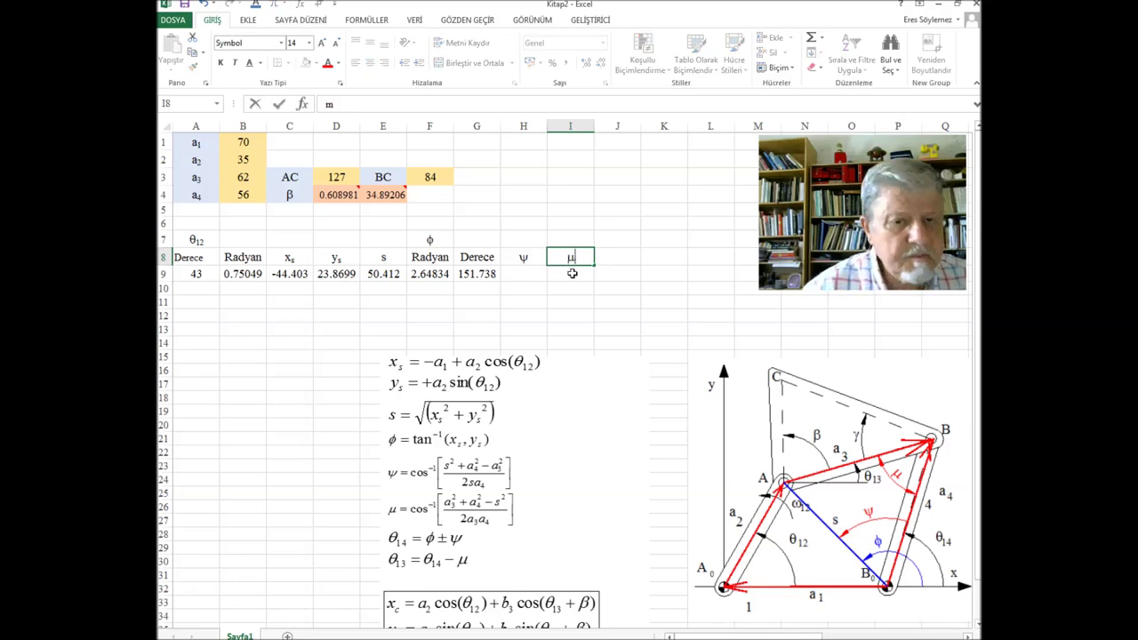
left_click(578, 269)
left_click(529, 274)
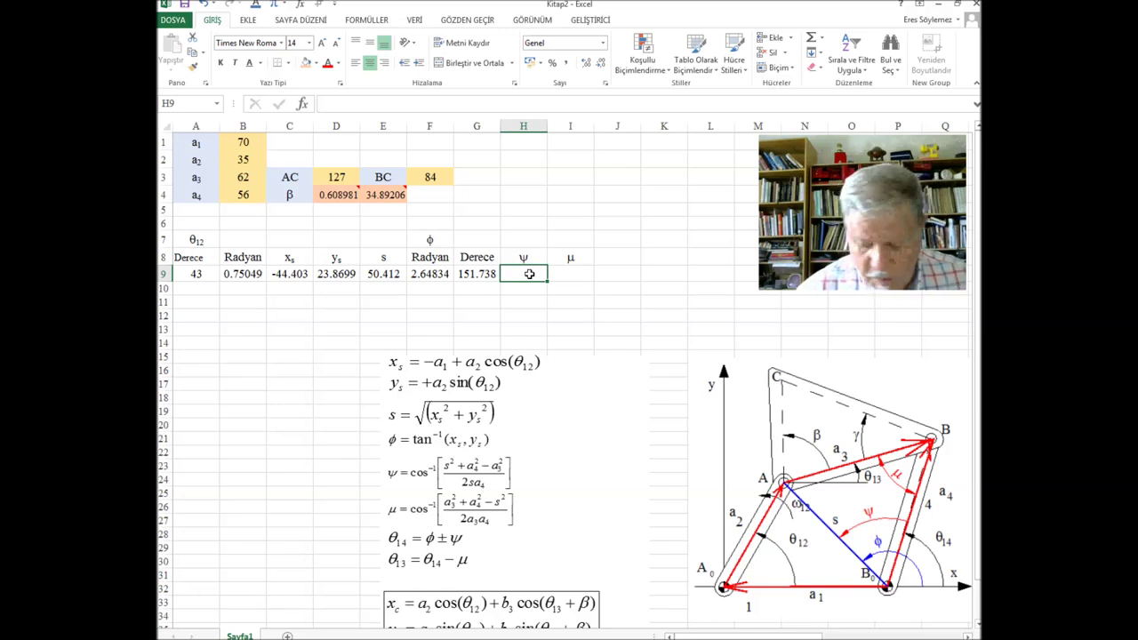
type("=ac")
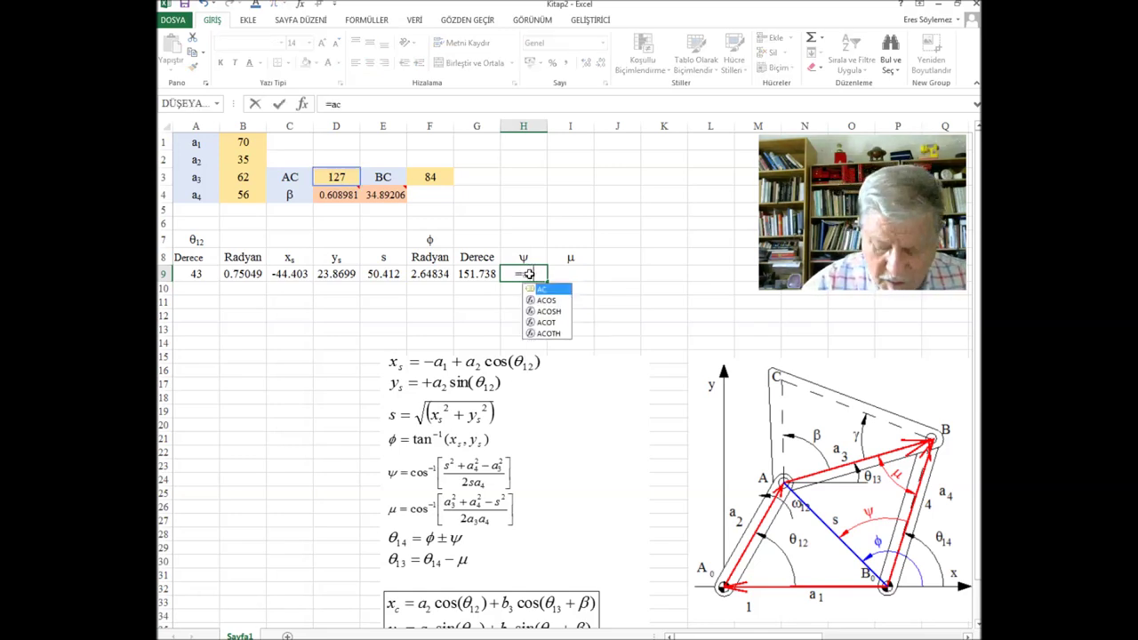
type("os")
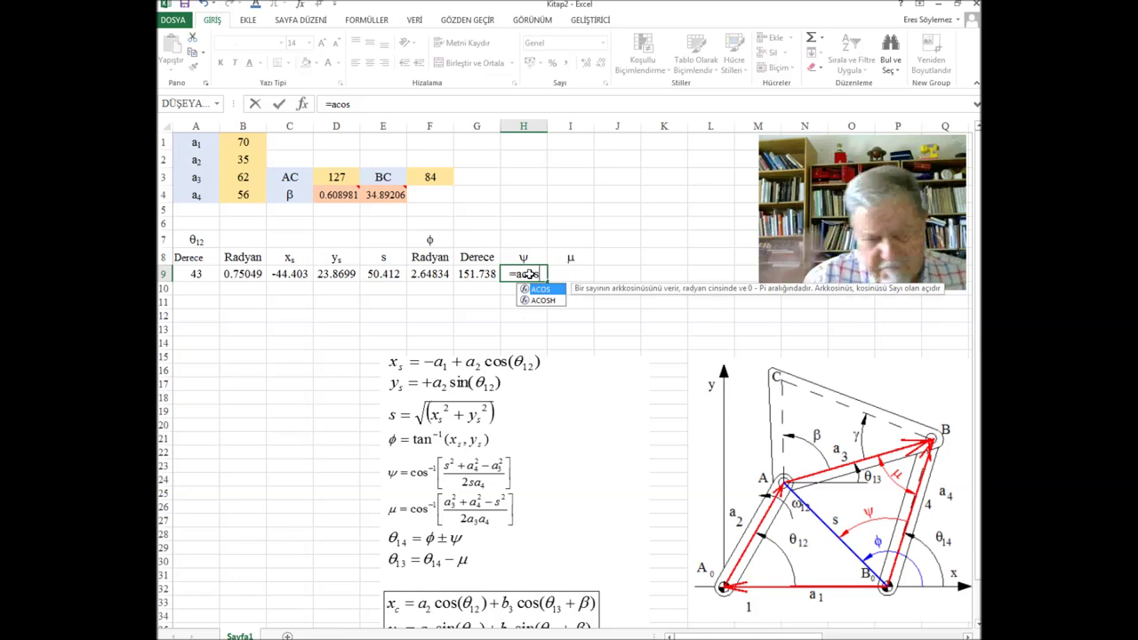
type("(")
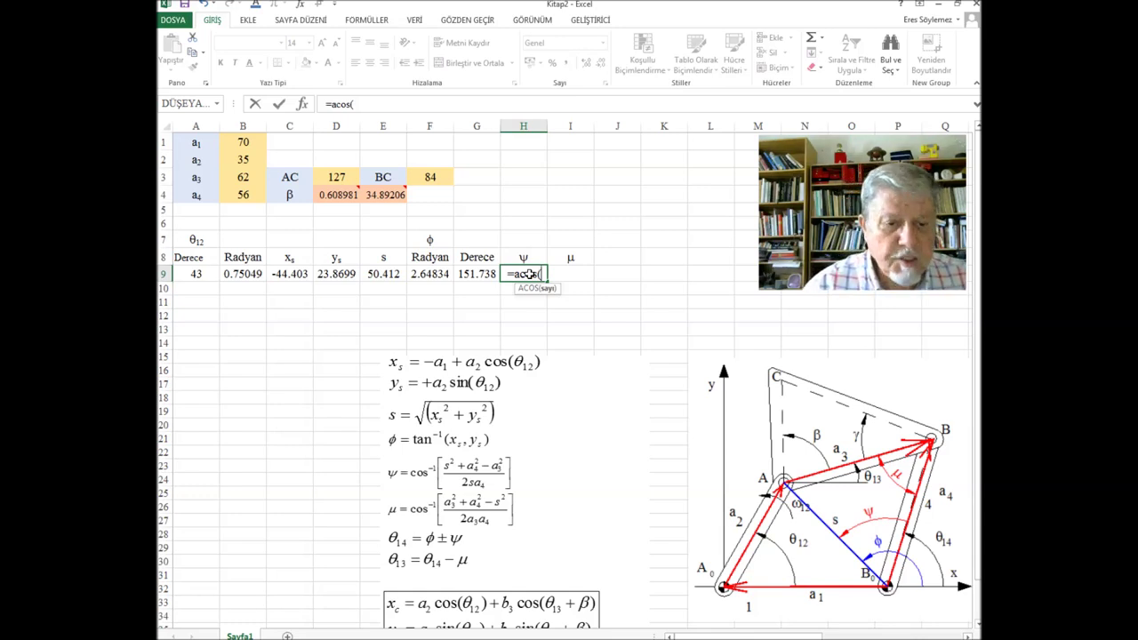
Step: Complete ψ in H9 as =acos((E9^2+Sarkac^2-Biyel^2)/2/E9/Sarkac), giving 1.24009
type("(")
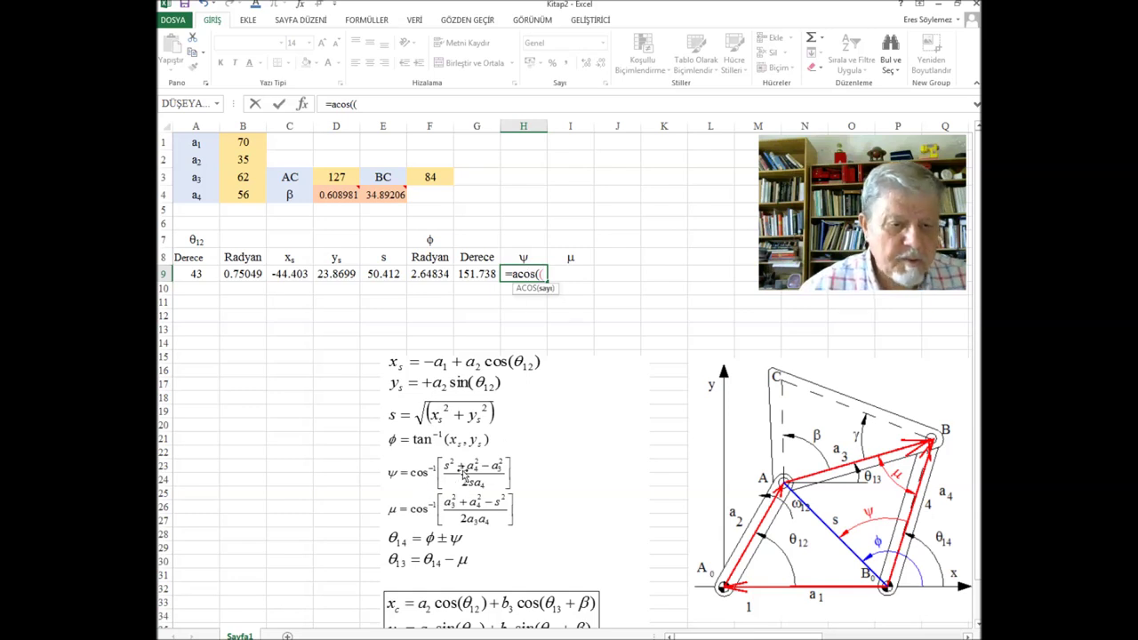
left_click(388, 274)
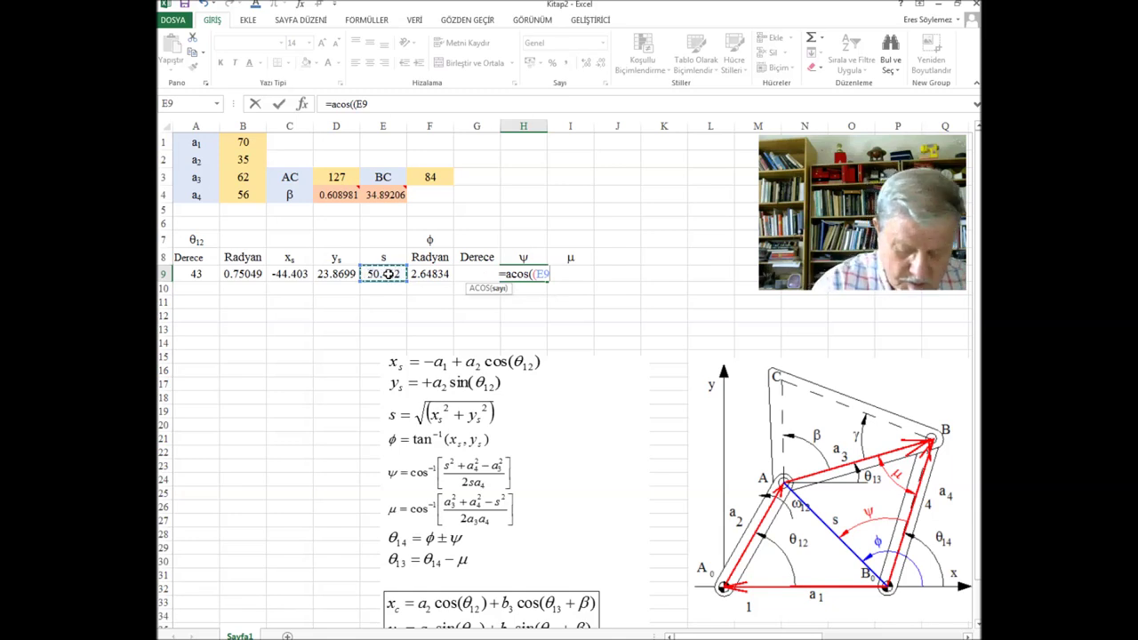
type("^2")
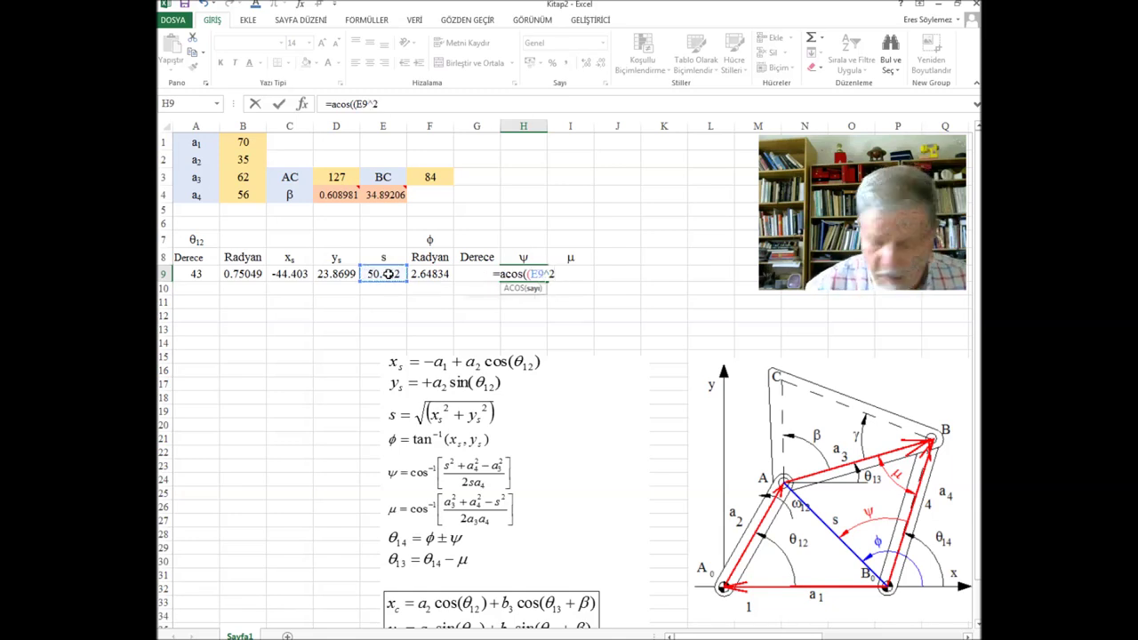
type("+")
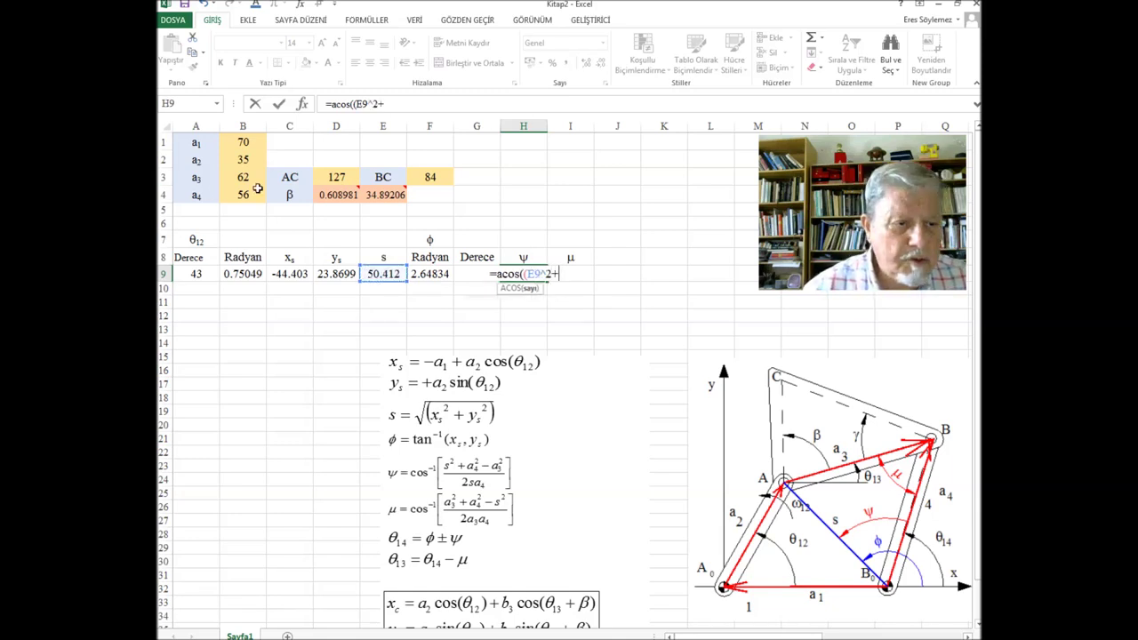
left_click(244, 196)
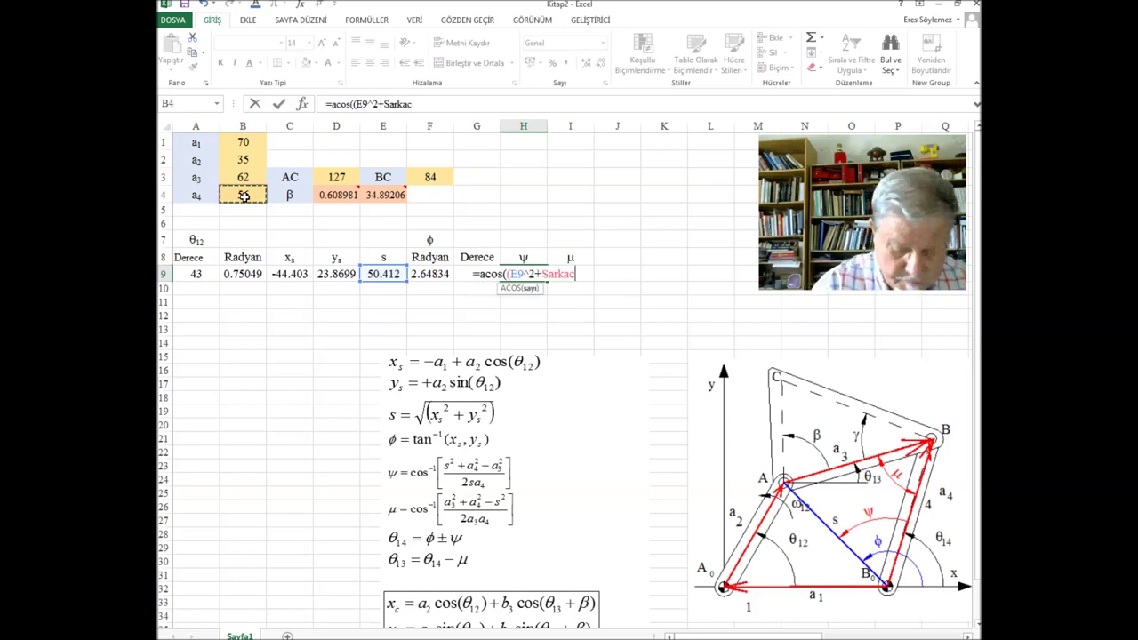
type("^2")
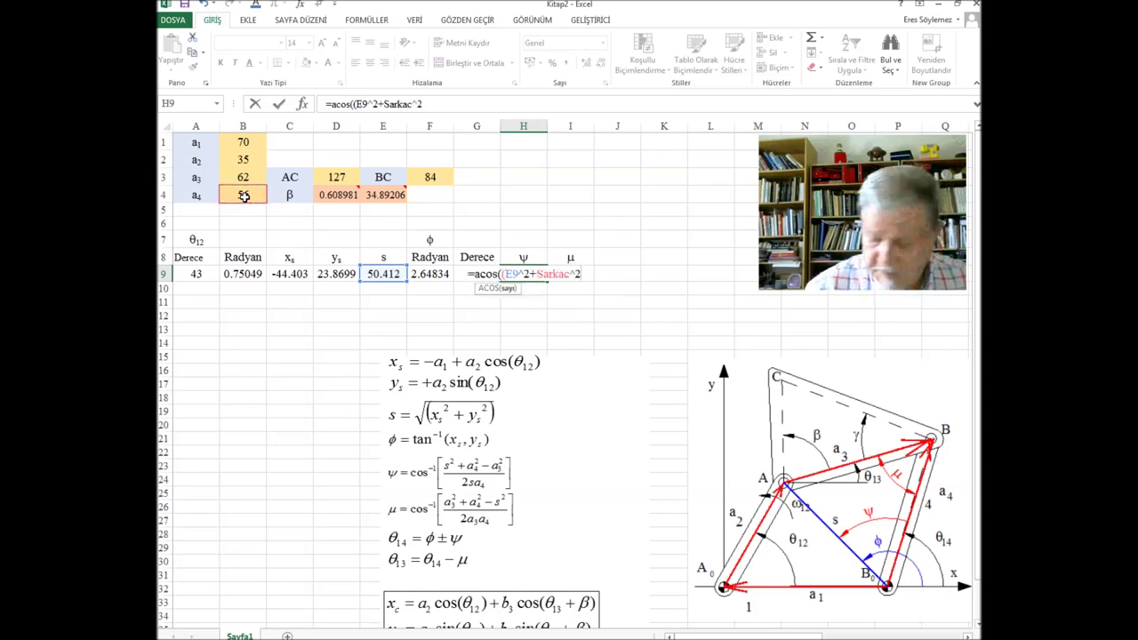
type("-")
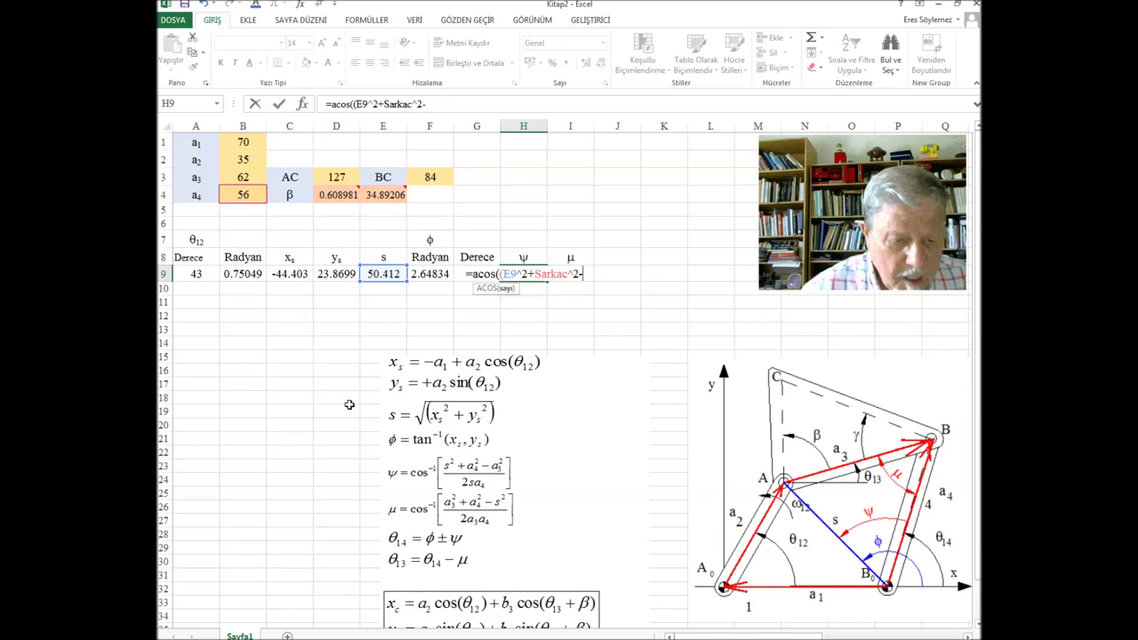
left_click(240, 178)
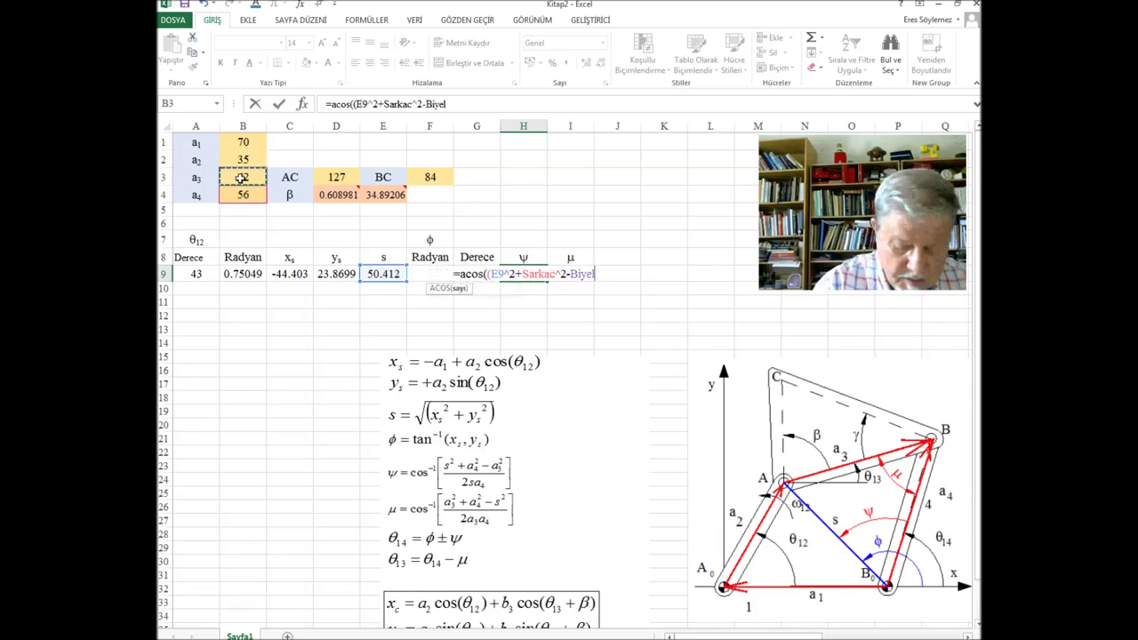
type("^2")
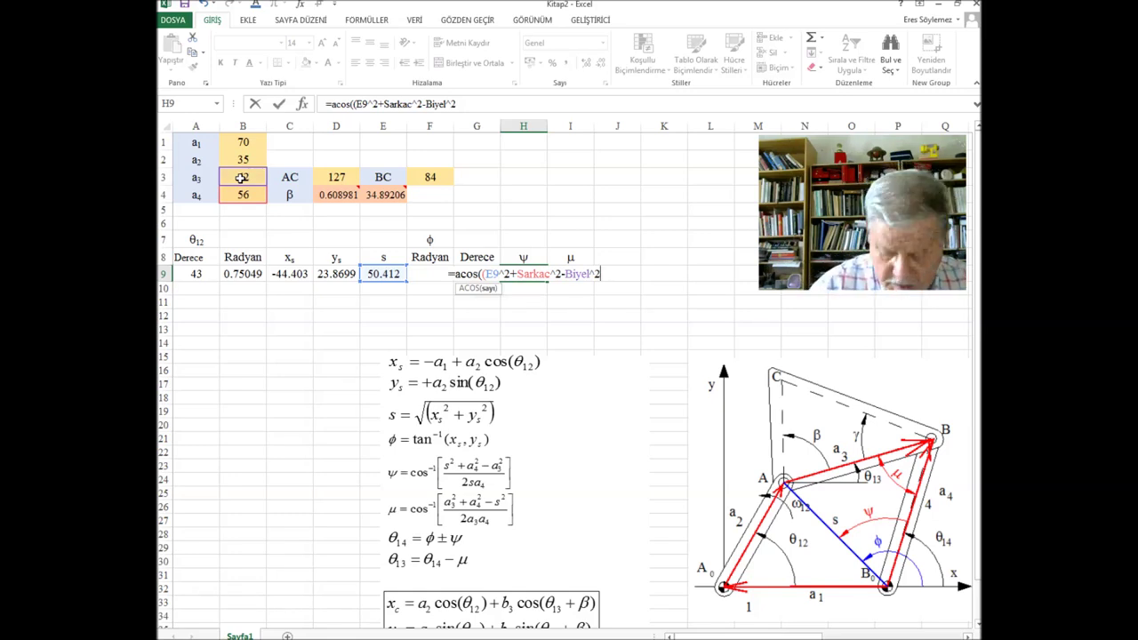
type(")/")
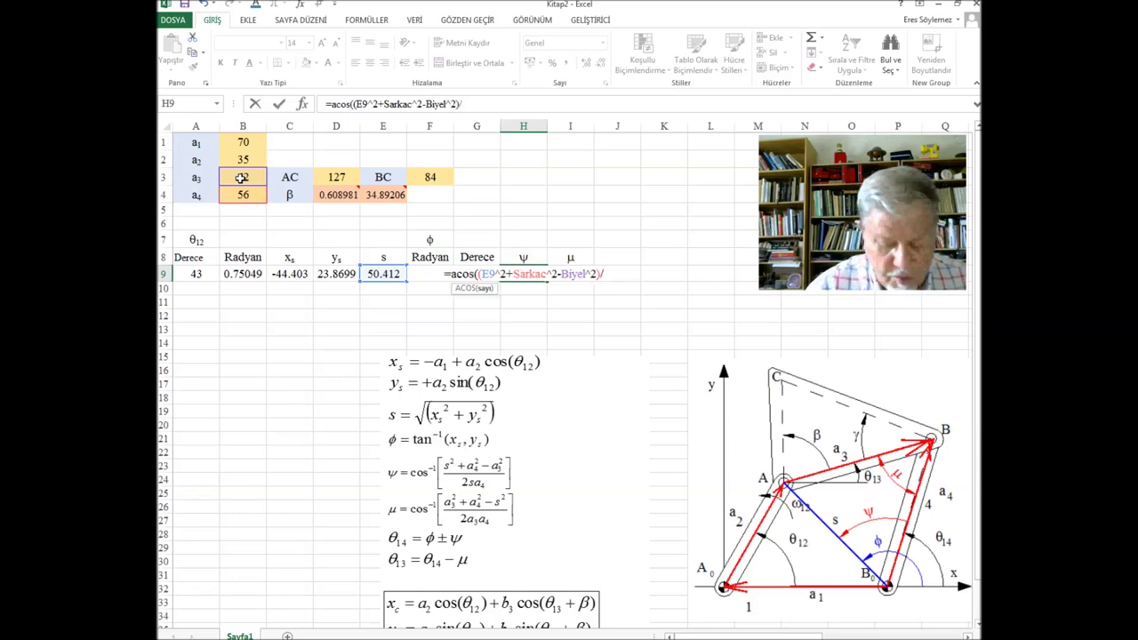
type("2")
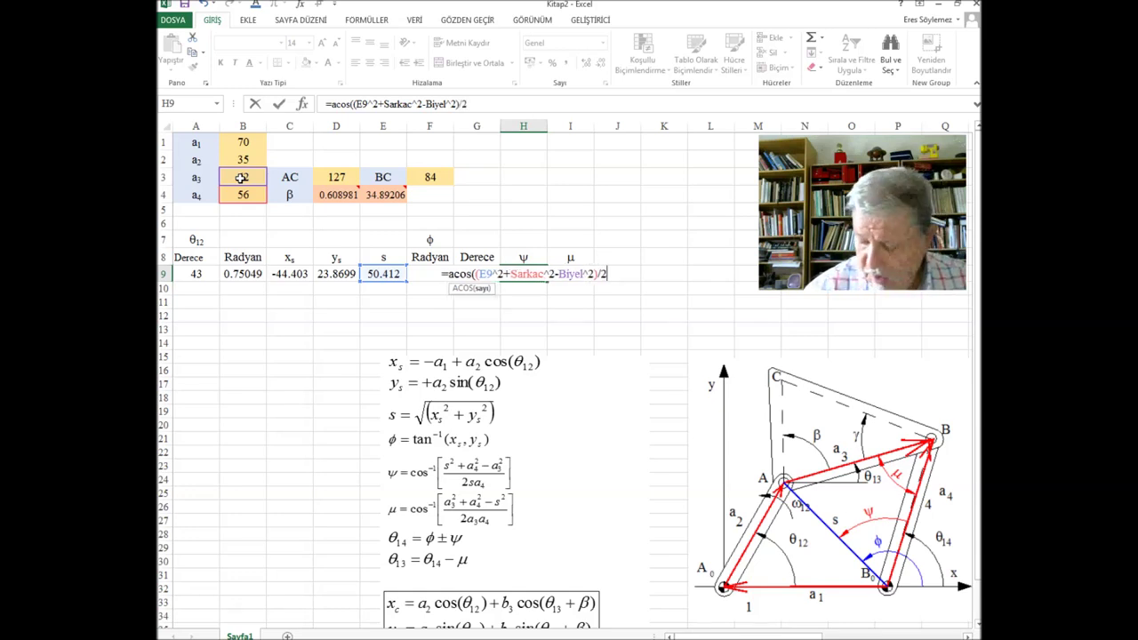
type("/")
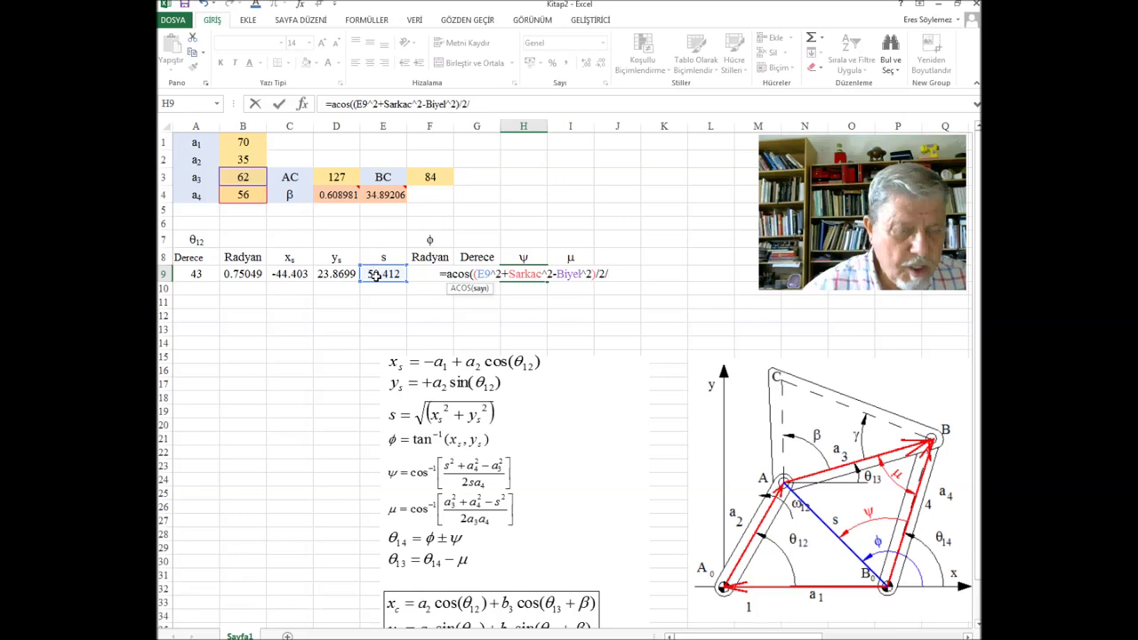
left_click(376, 275)
type("/")
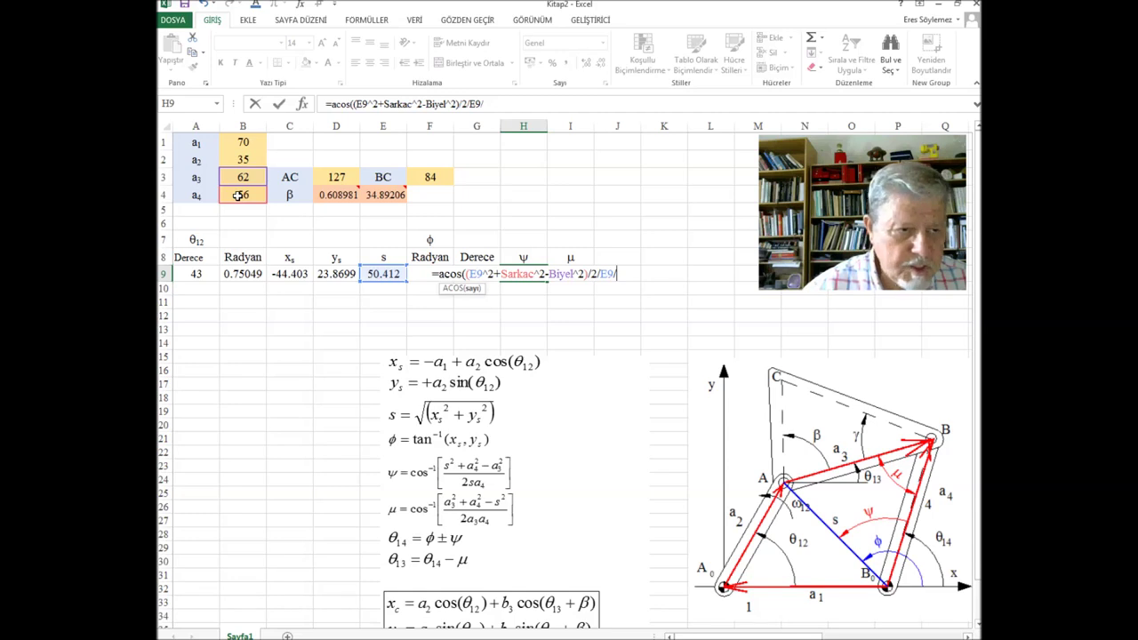
left_click(238, 196)
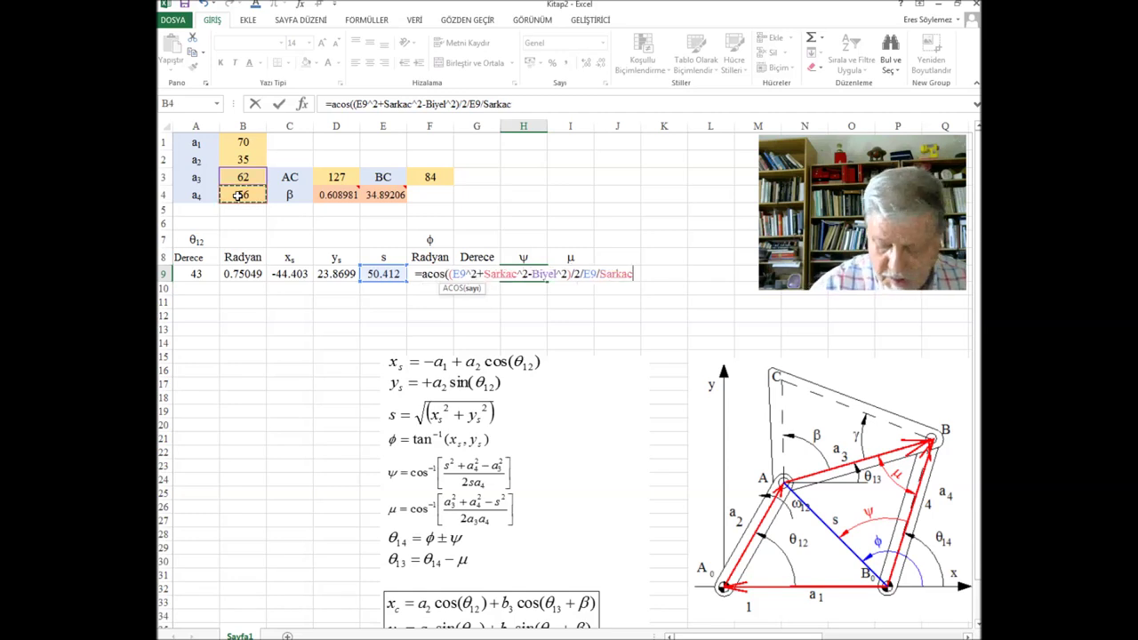
type(")")
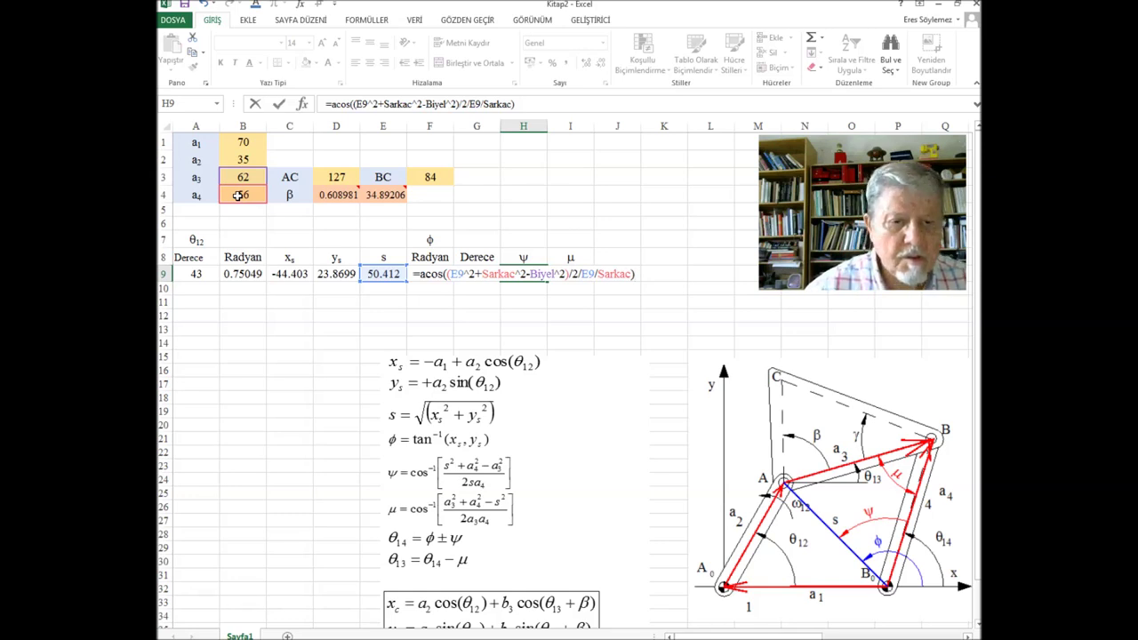
key("Return")
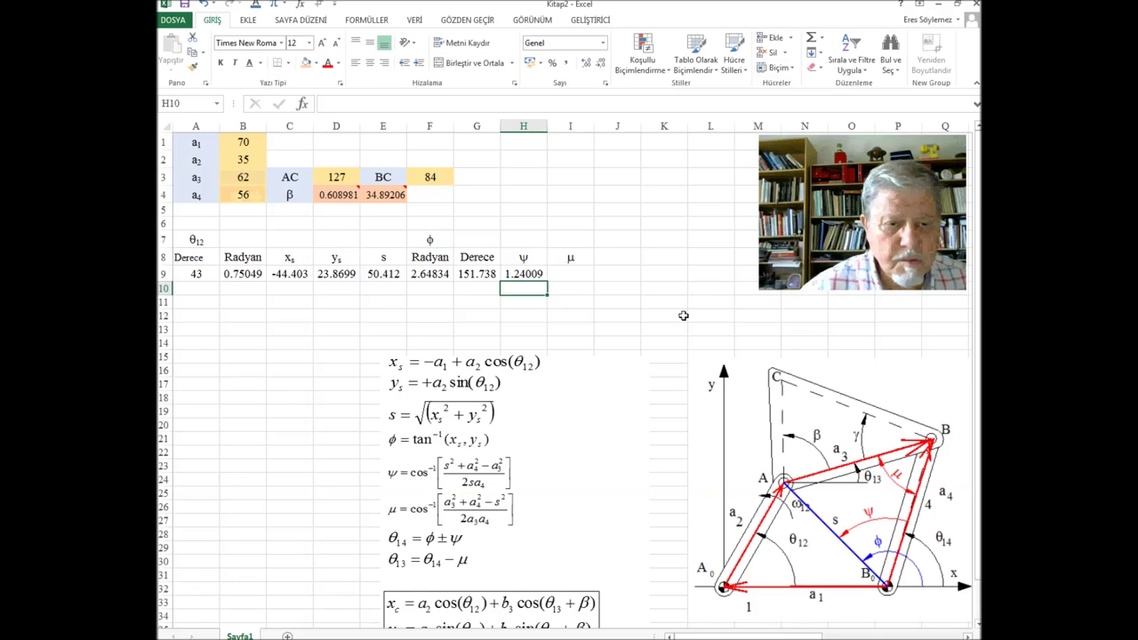
Step: Enter μ in I9 as acos((Biyel^2+Sarkac^2-E9^2)/(2*Biyel*Sarkac)), giving 0.87733
left_click(574, 274)
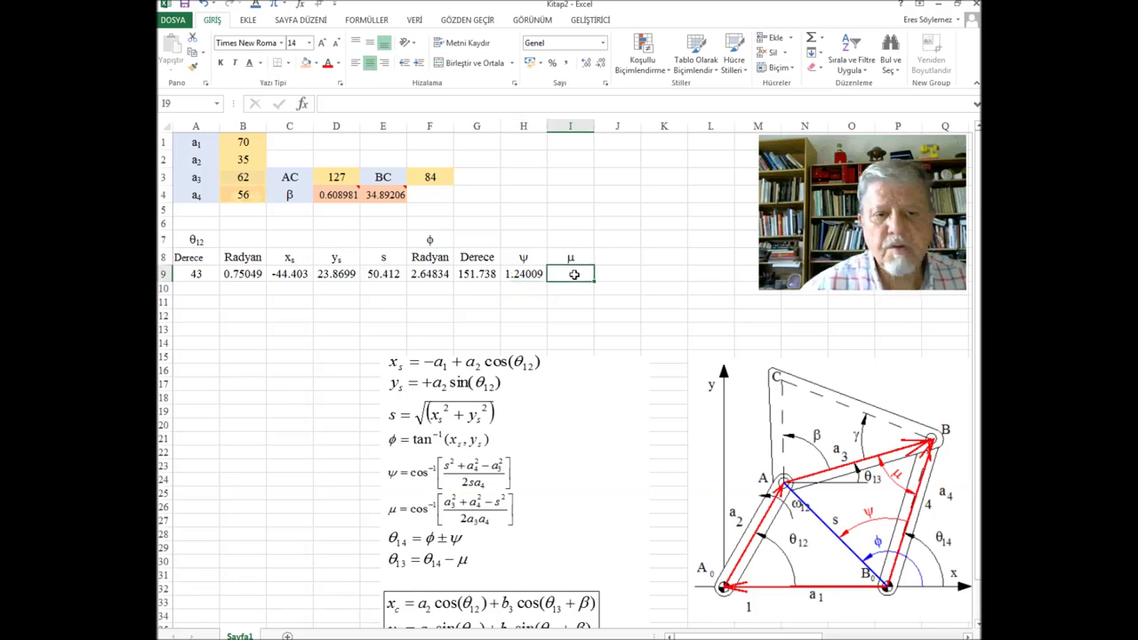
type("+")
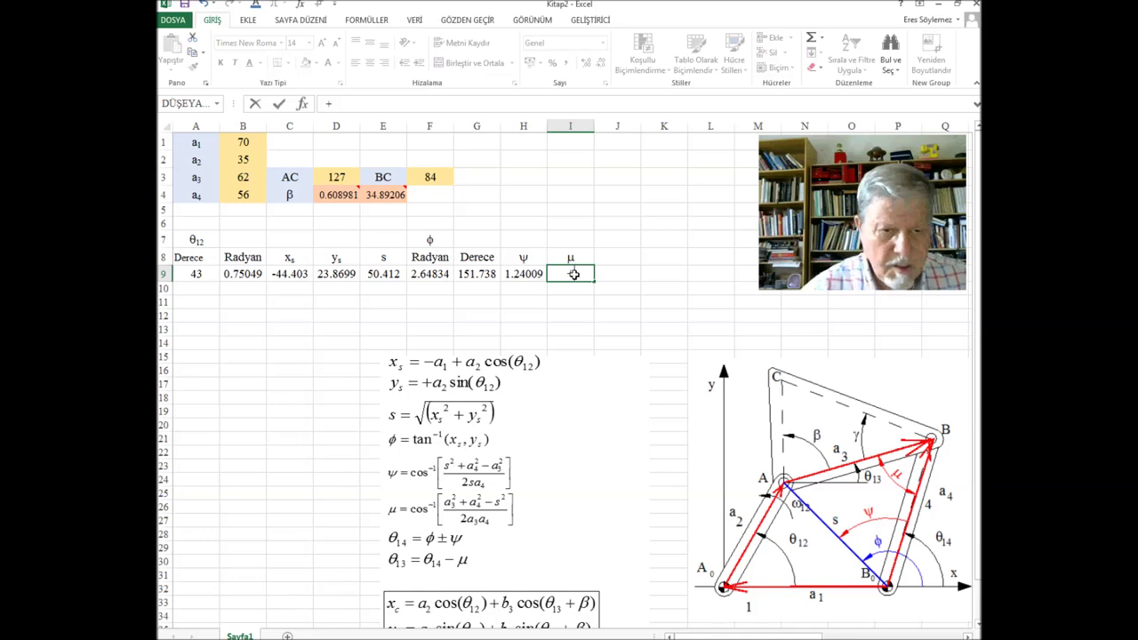
type("a")
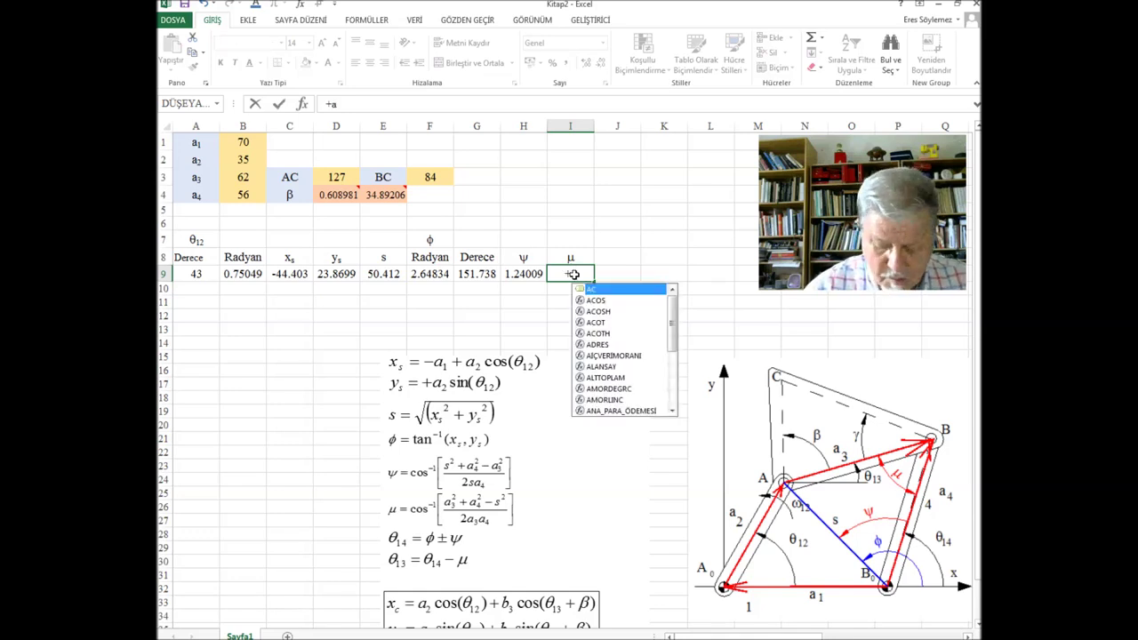
type("cos((")
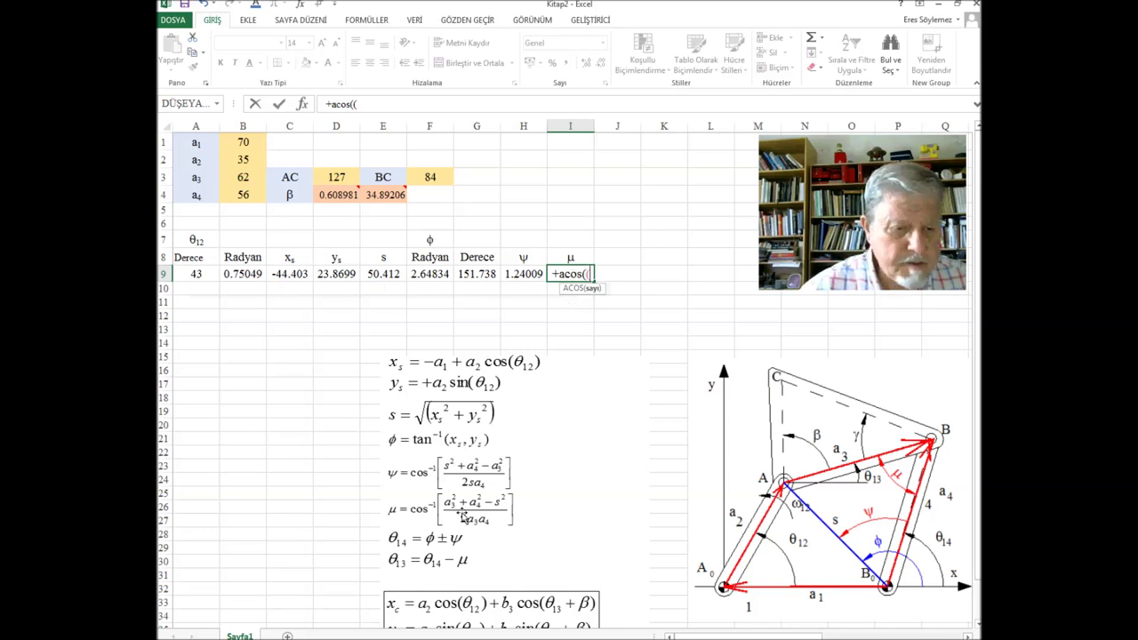
left_click(242, 177)
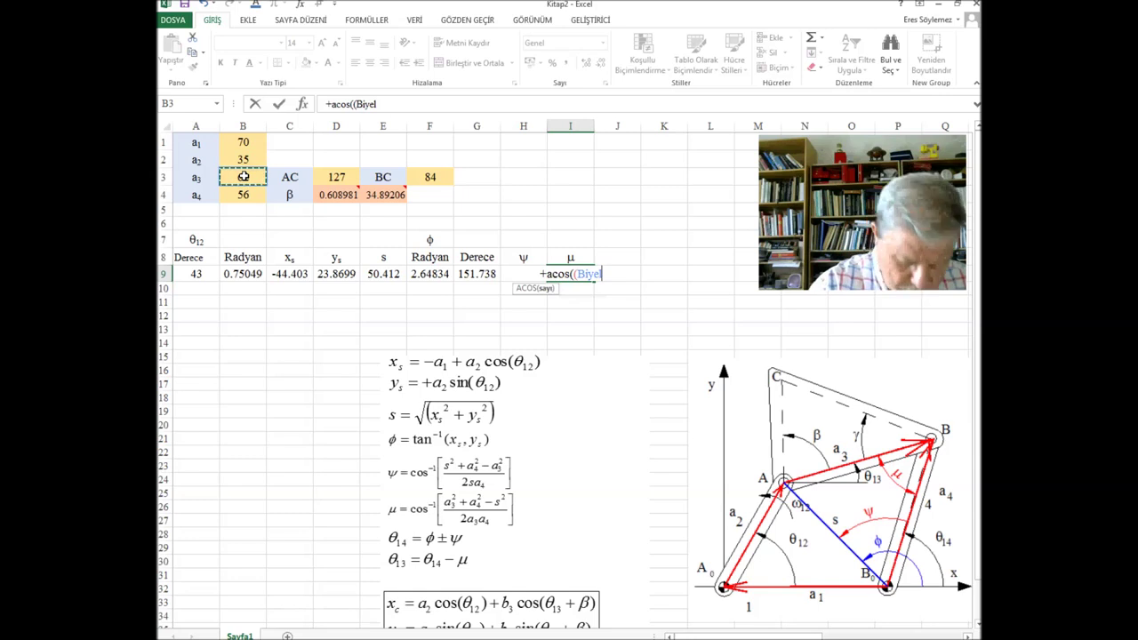
type("^2")
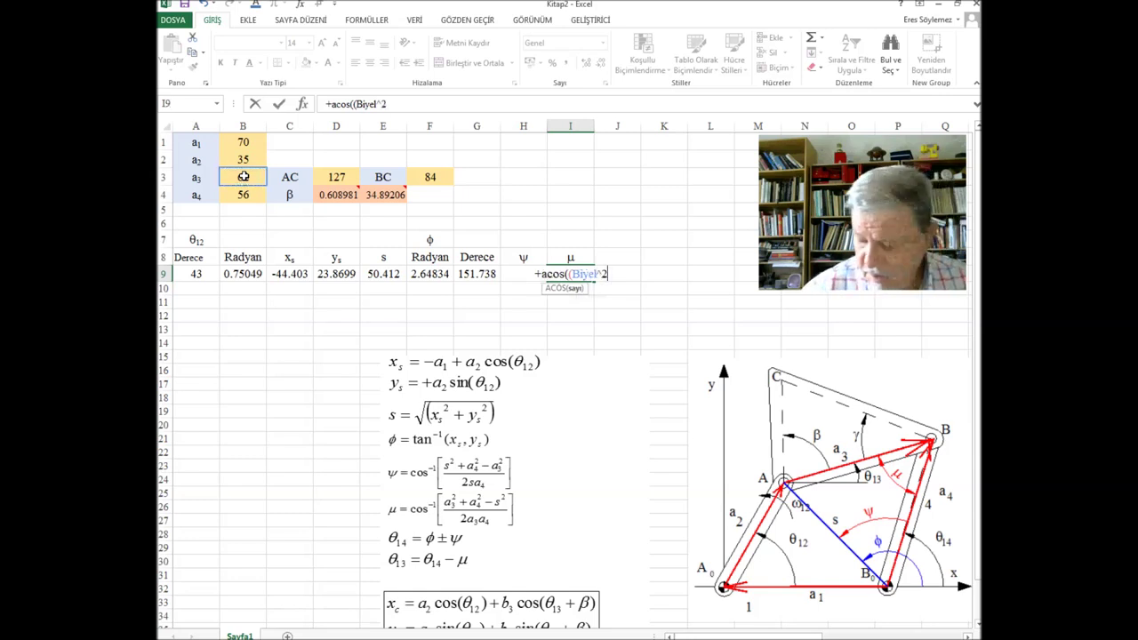
type("+")
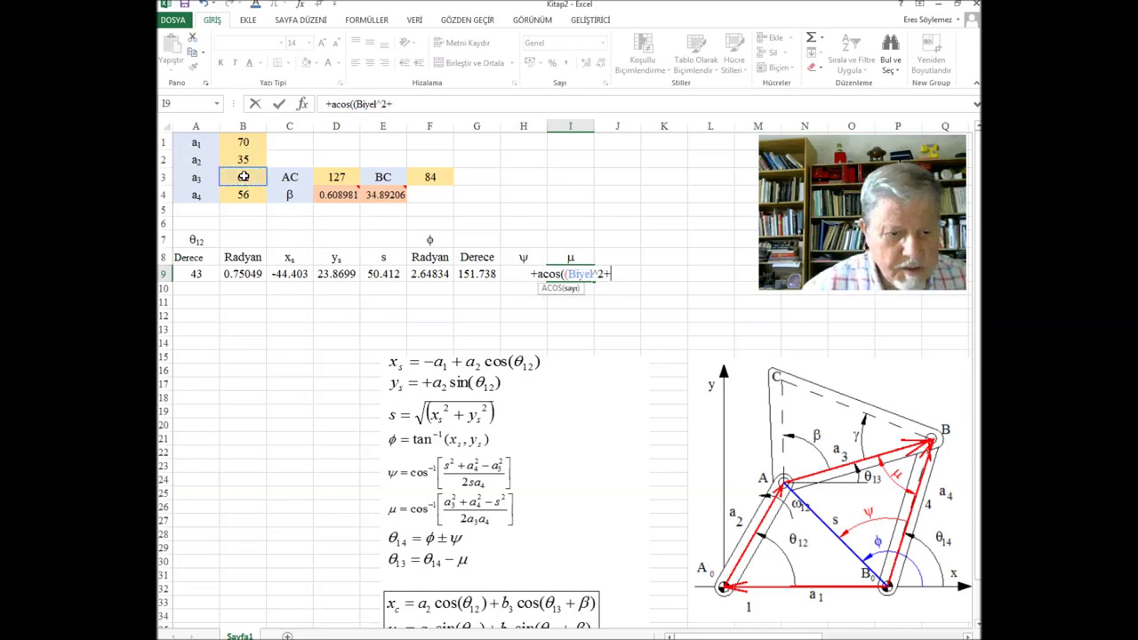
left_click(250, 197)
type("^2")
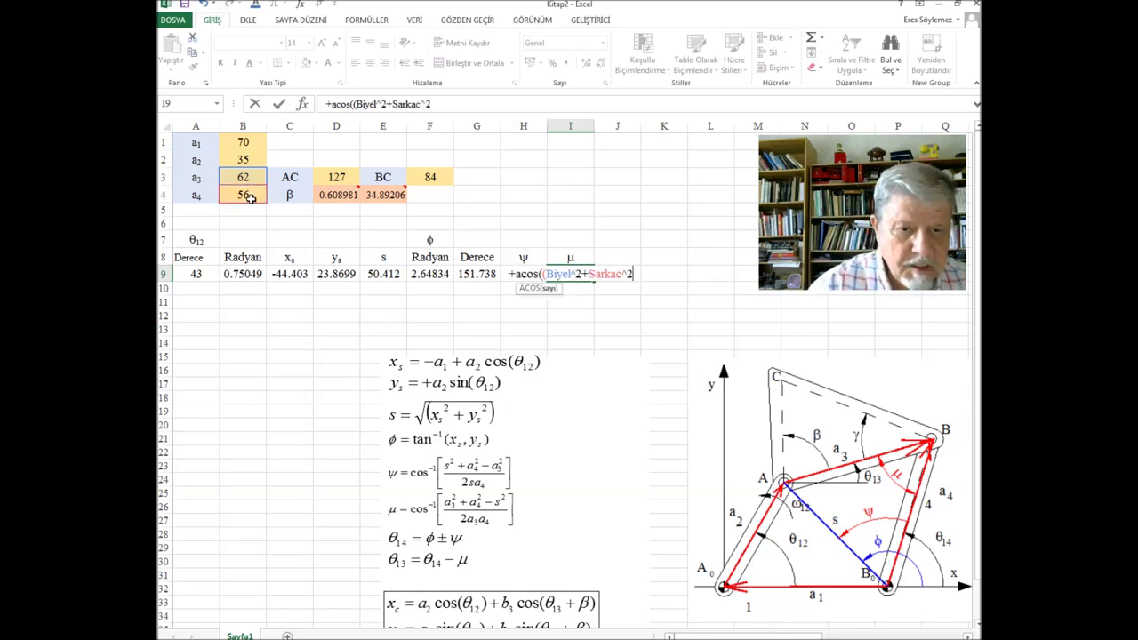
type("-")
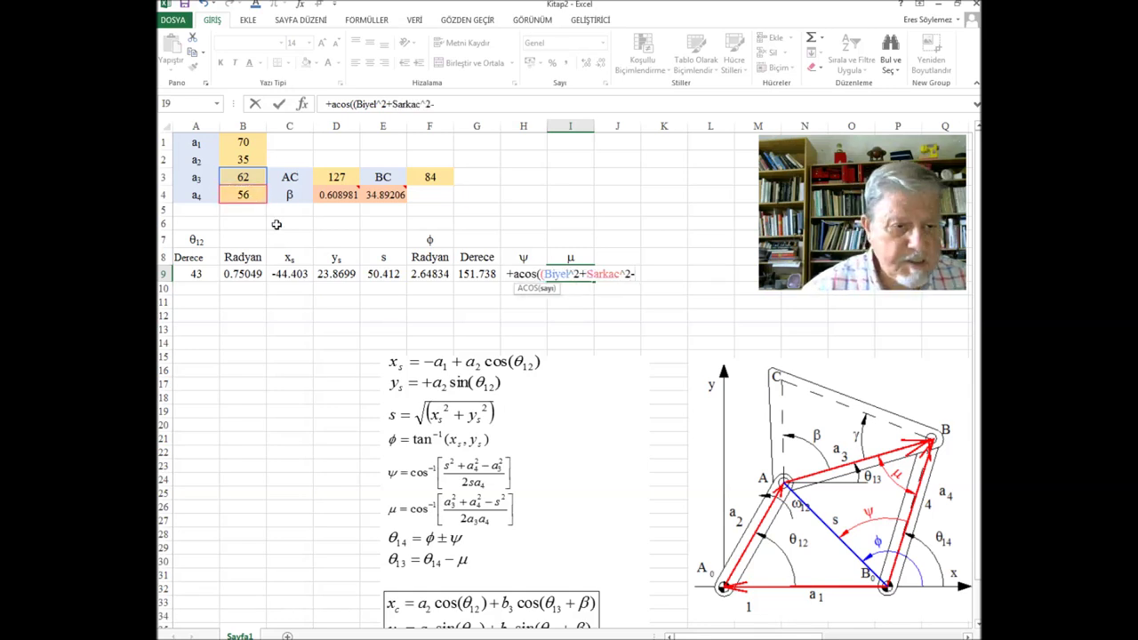
left_click(391, 276)
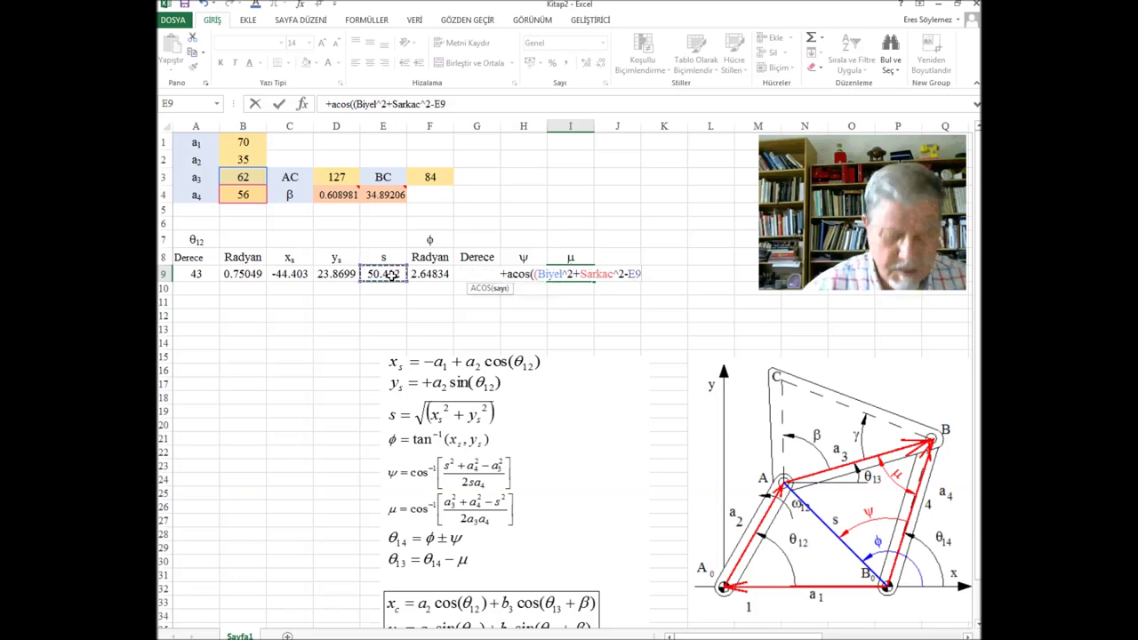
type("^2")
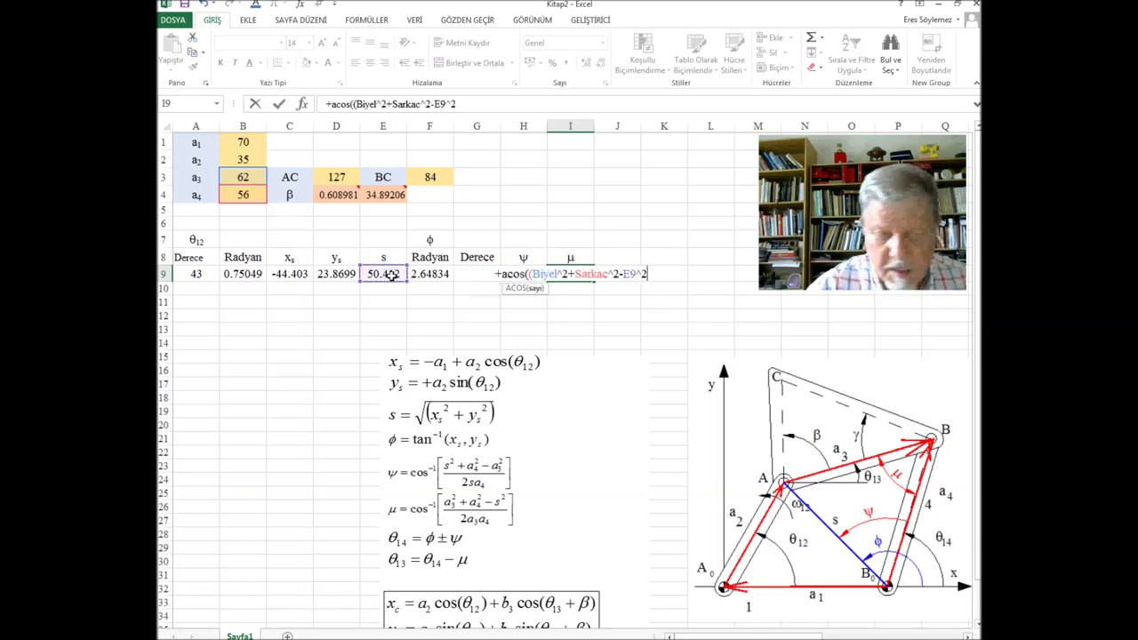
type(")")
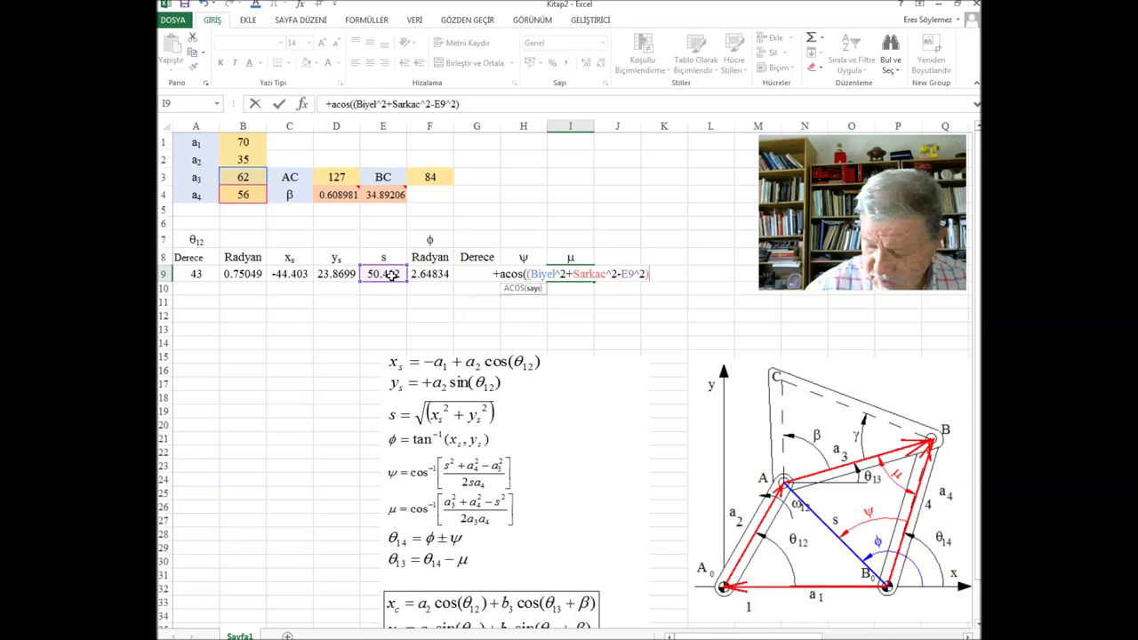
type("/(2")
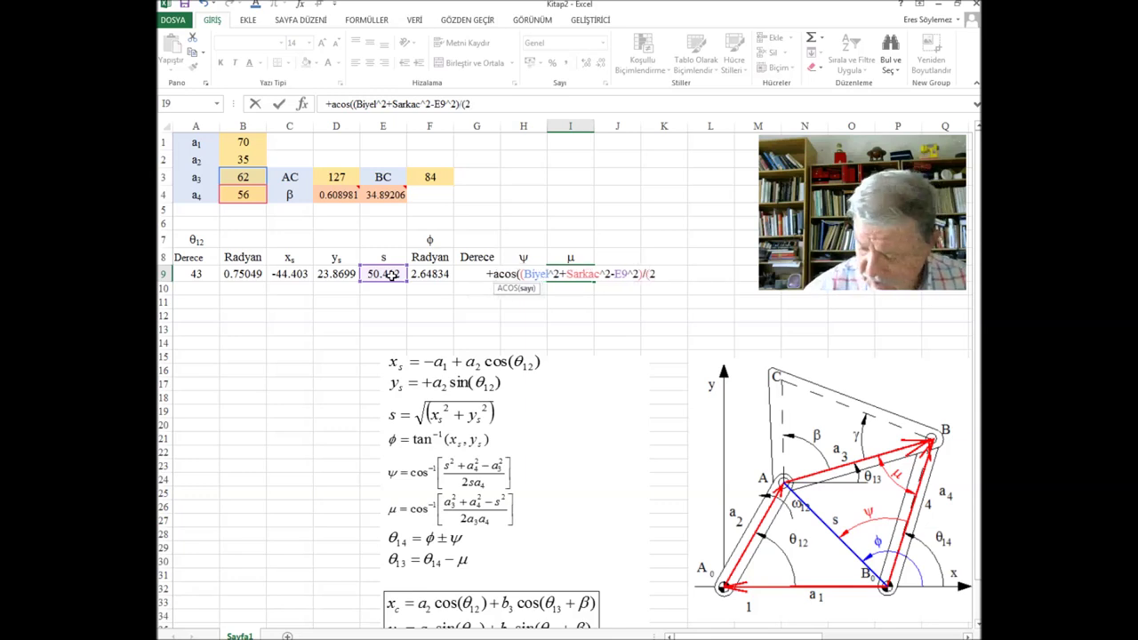
type("*")
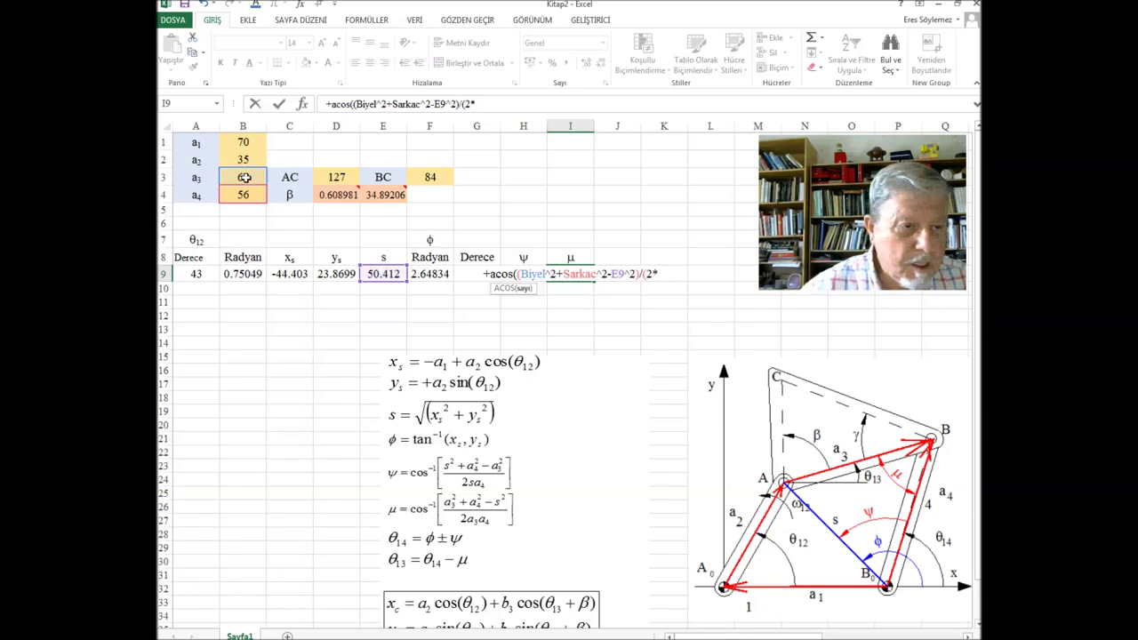
left_click(245, 178)
type("*")
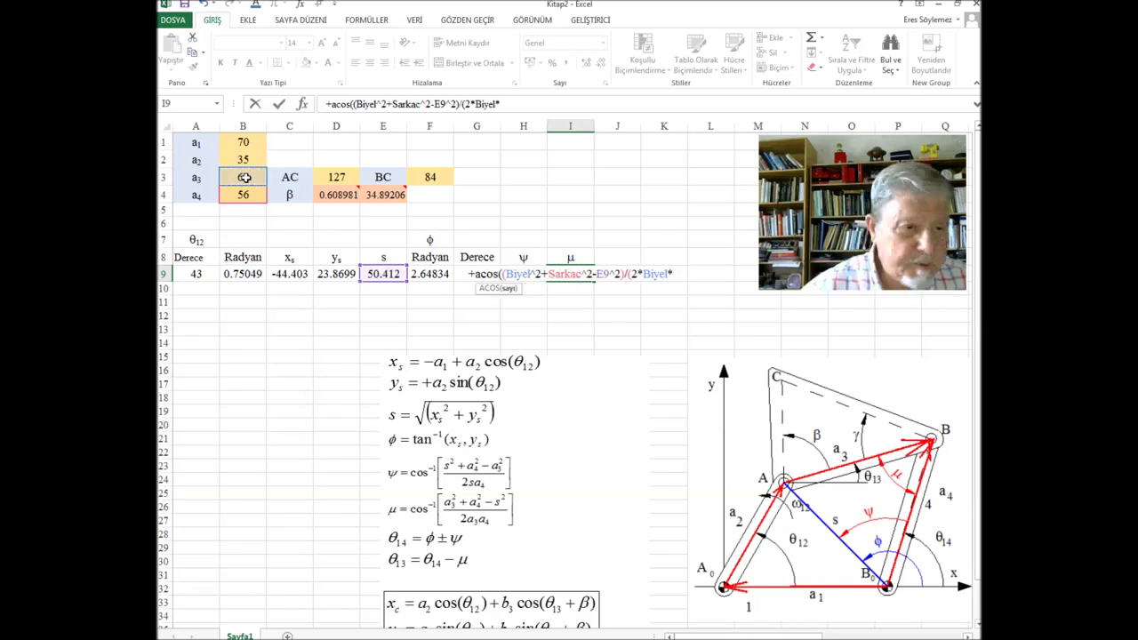
left_click(249, 195)
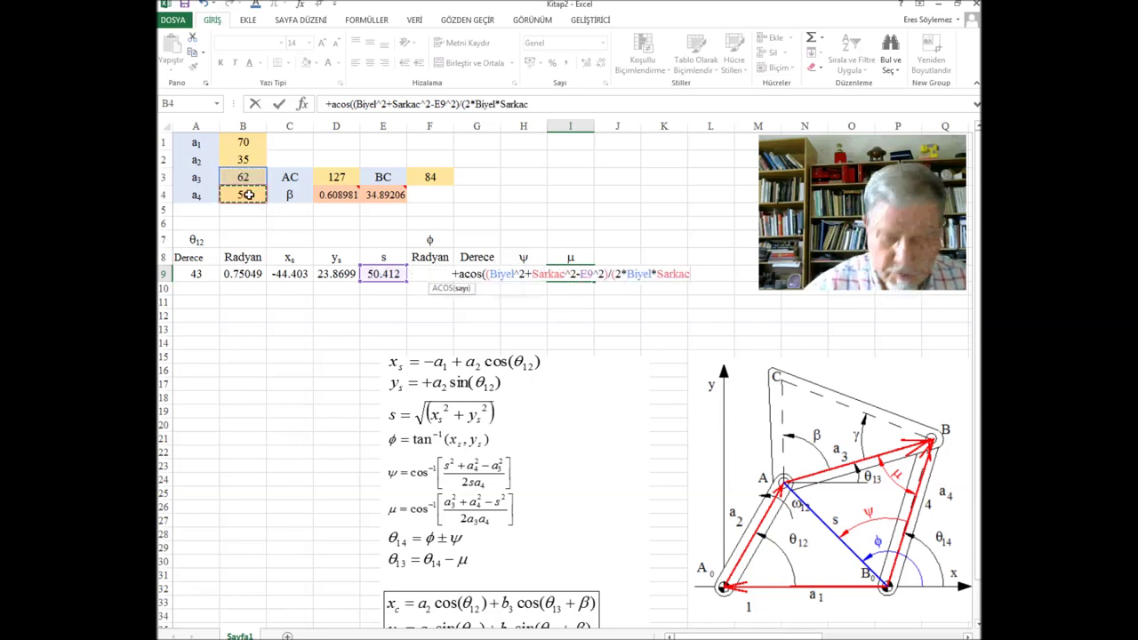
type(")")
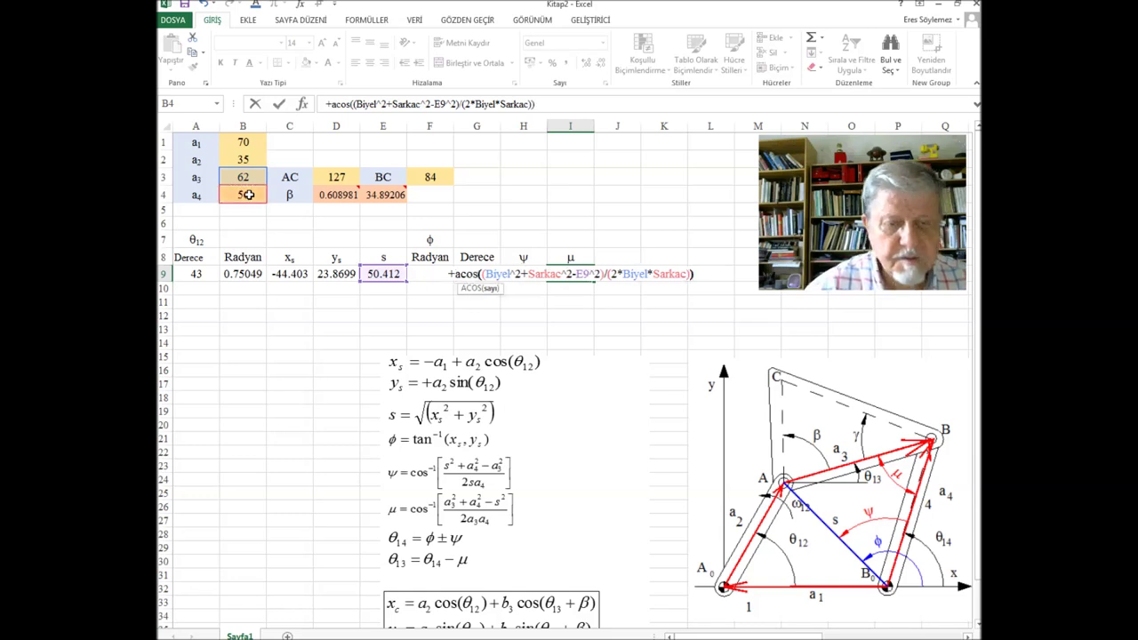
type(")")
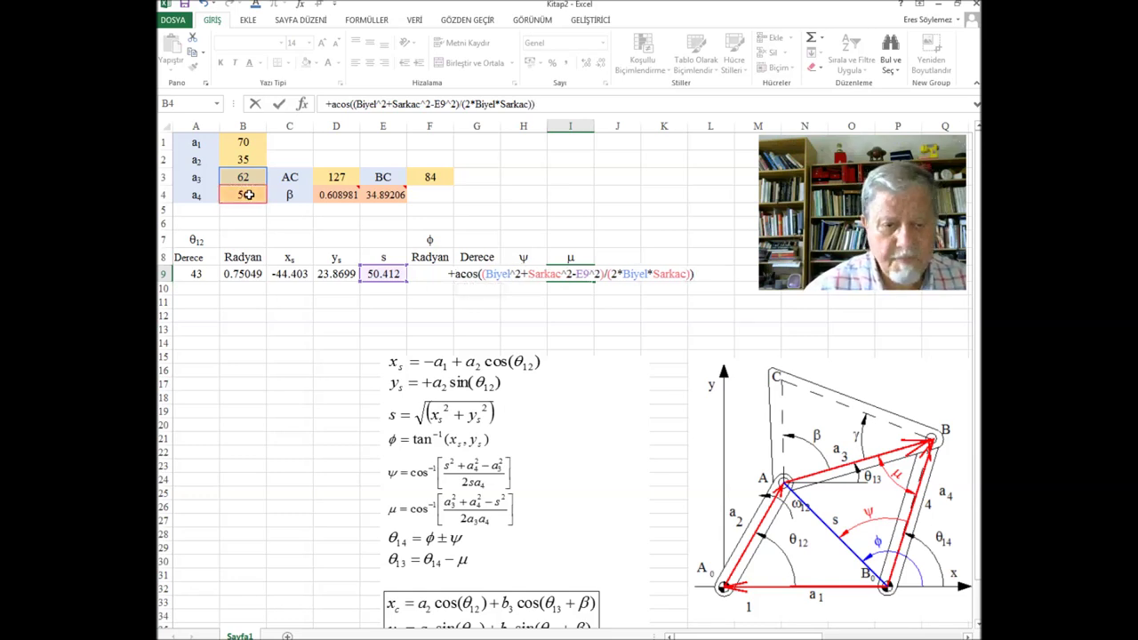
key("Return")
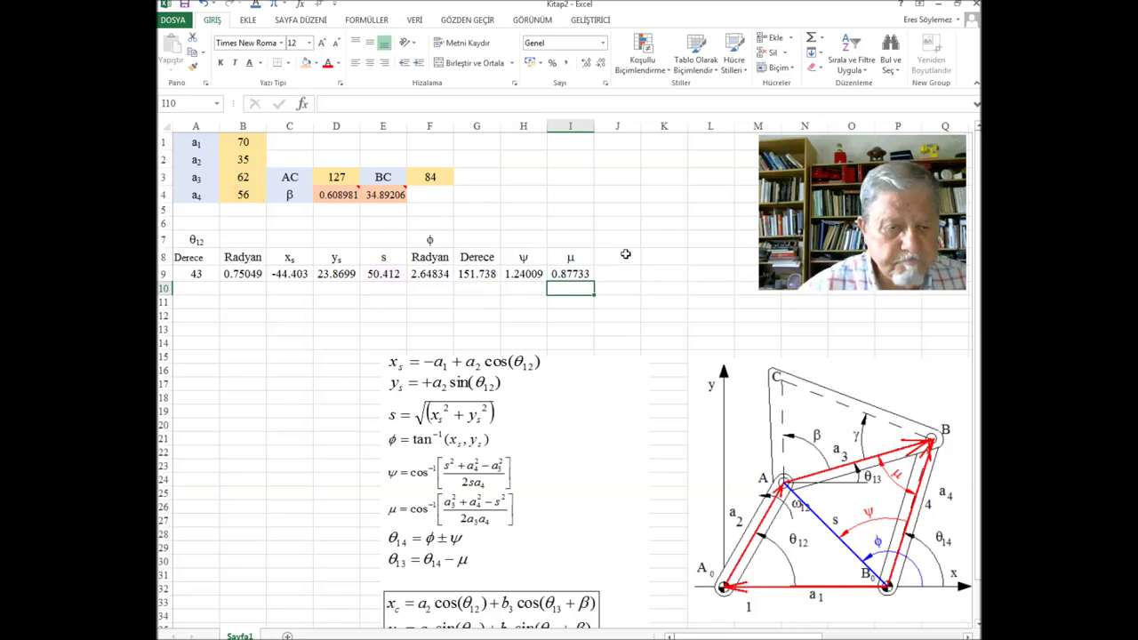
Step: Copy the θ12 header into J8 and change its subscript to make θ13
left_click(625, 255)
left_click(537, 258)
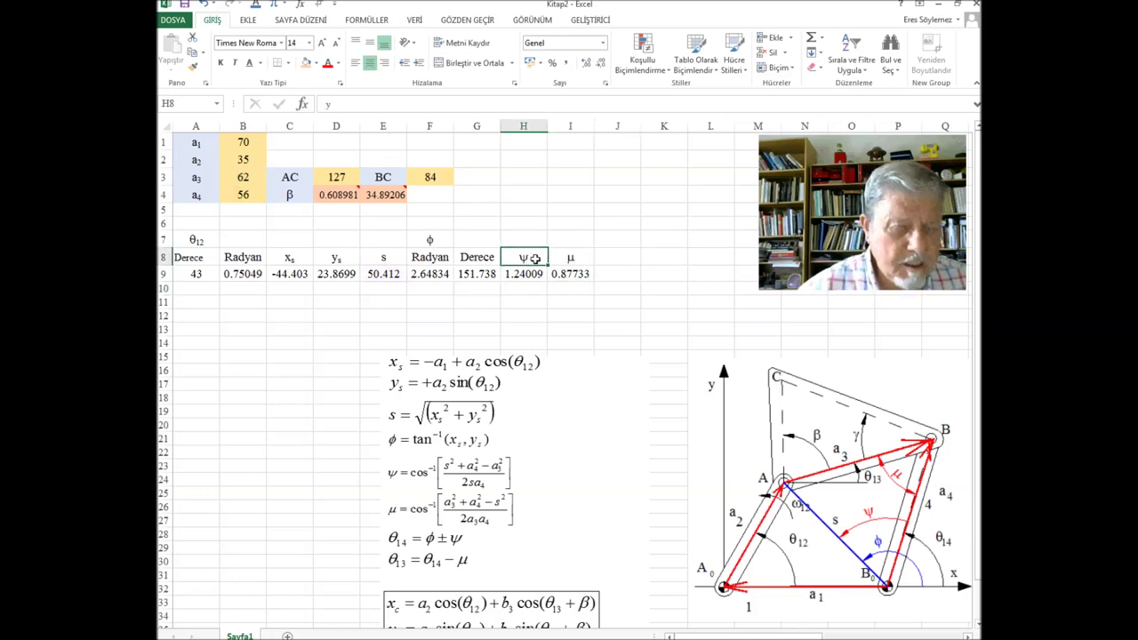
left_click(210, 244)
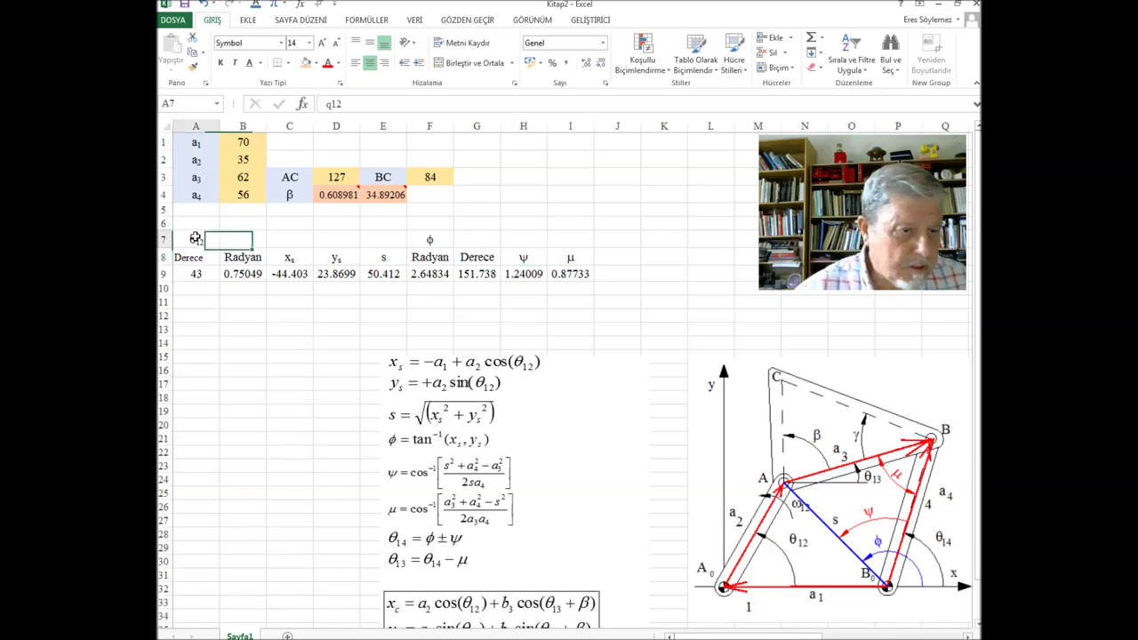
key("ctrl+c")
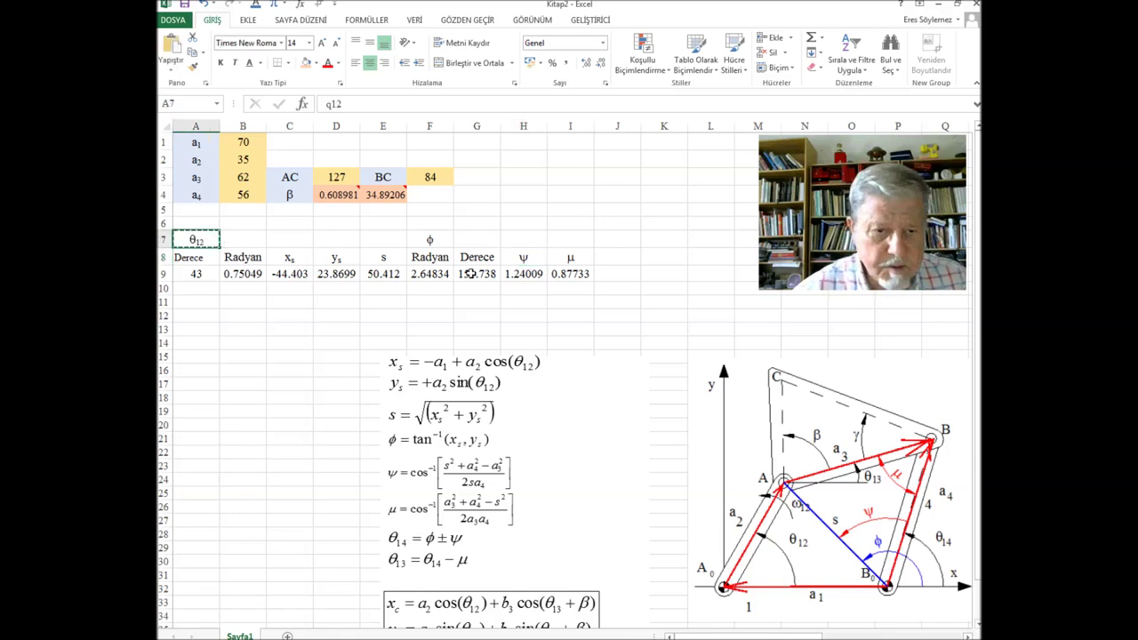
left_click(628, 257)
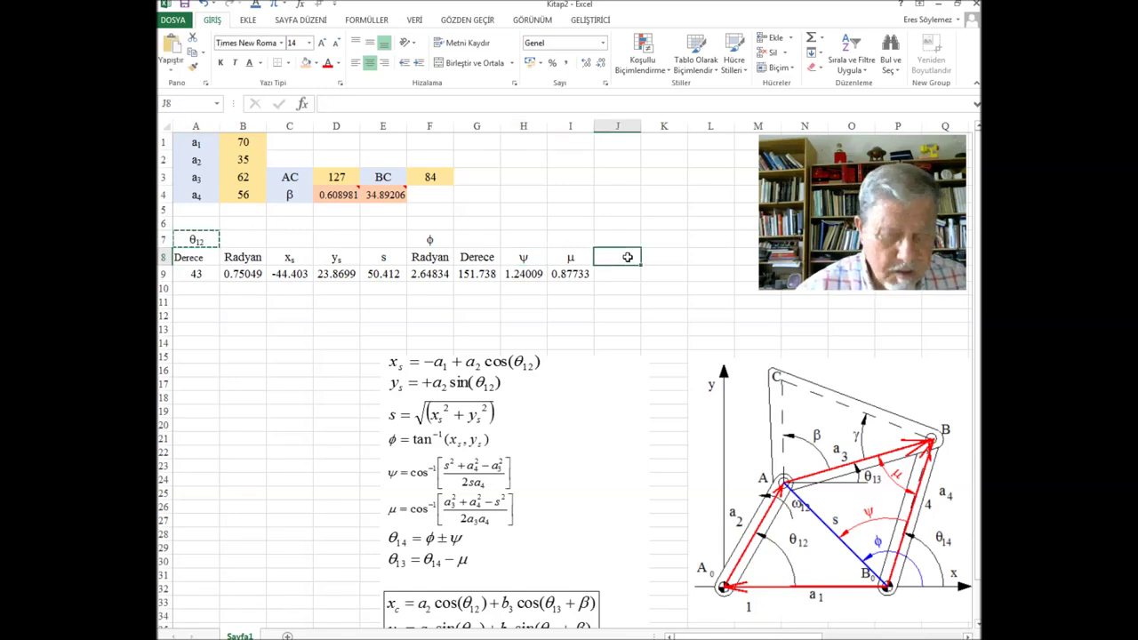
key("ctrl+v")
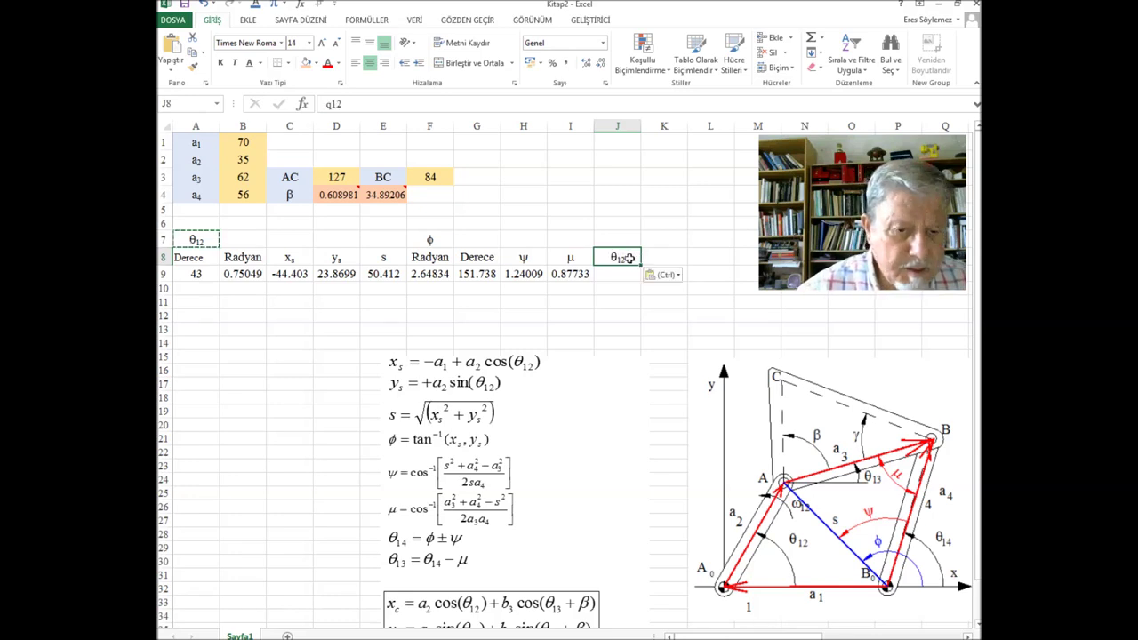
left_click(339, 104)
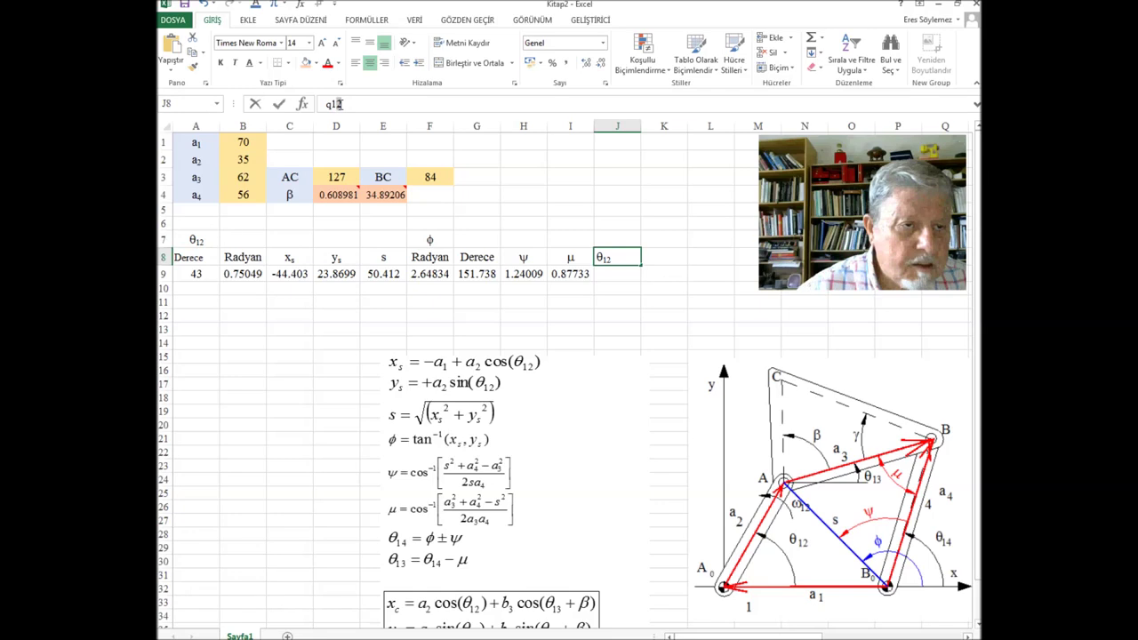
double_click(339, 104)
type("3")
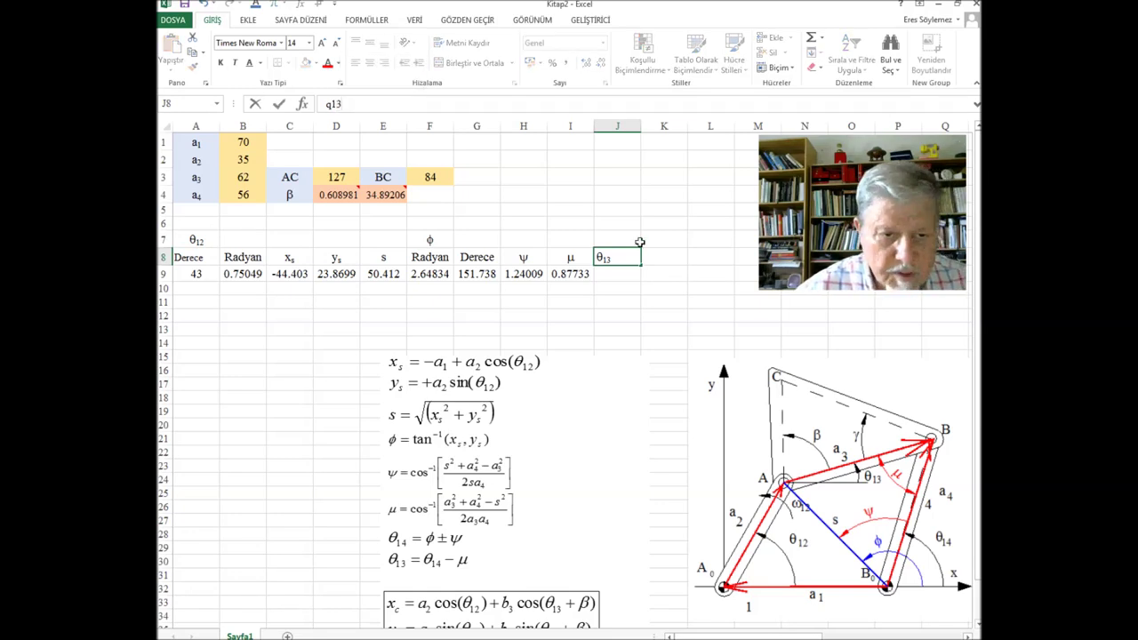
left_click(664, 258)
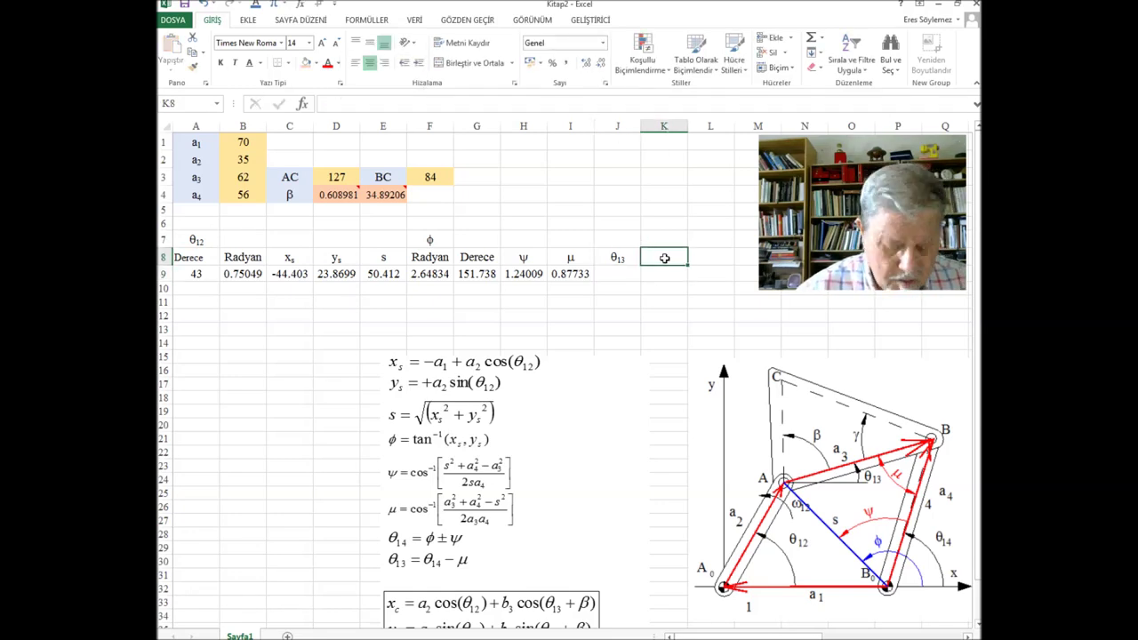
Step: Fill the header right to create θ14 in K8, then select J9
left_click(620, 259)
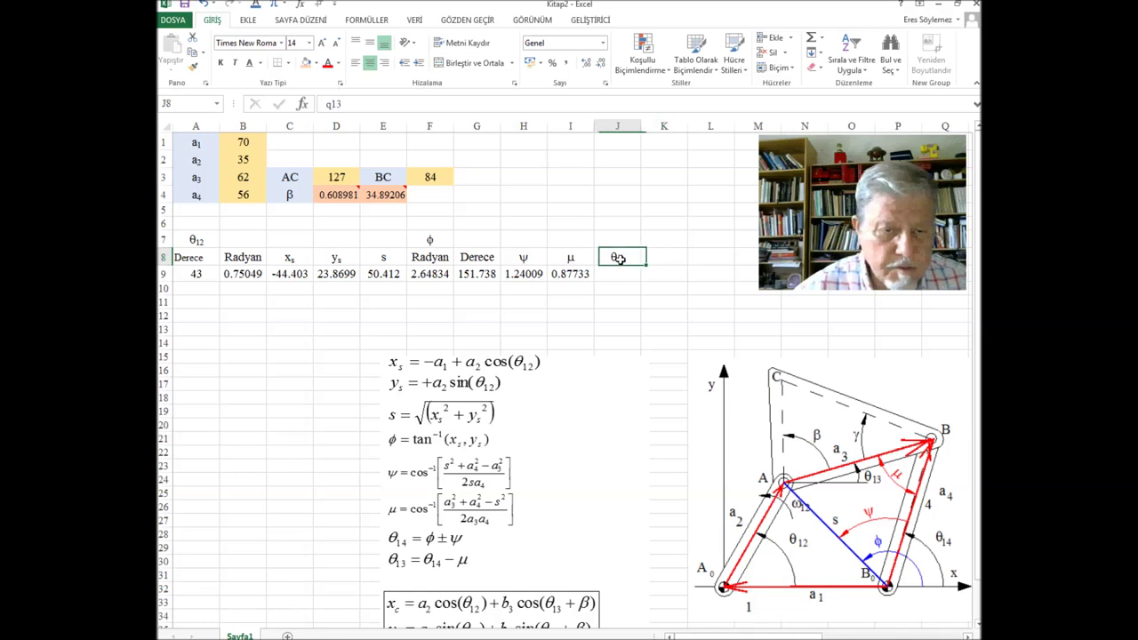
left_click_drag(645, 265, 683, 265)
left_click(666, 259)
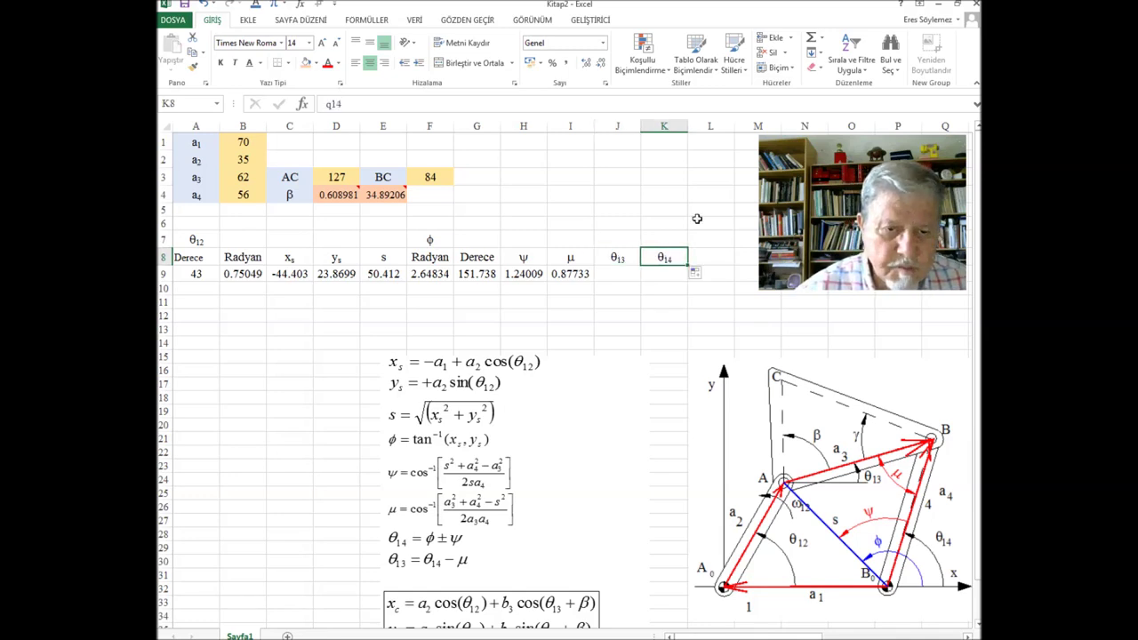
left_click(620, 273)
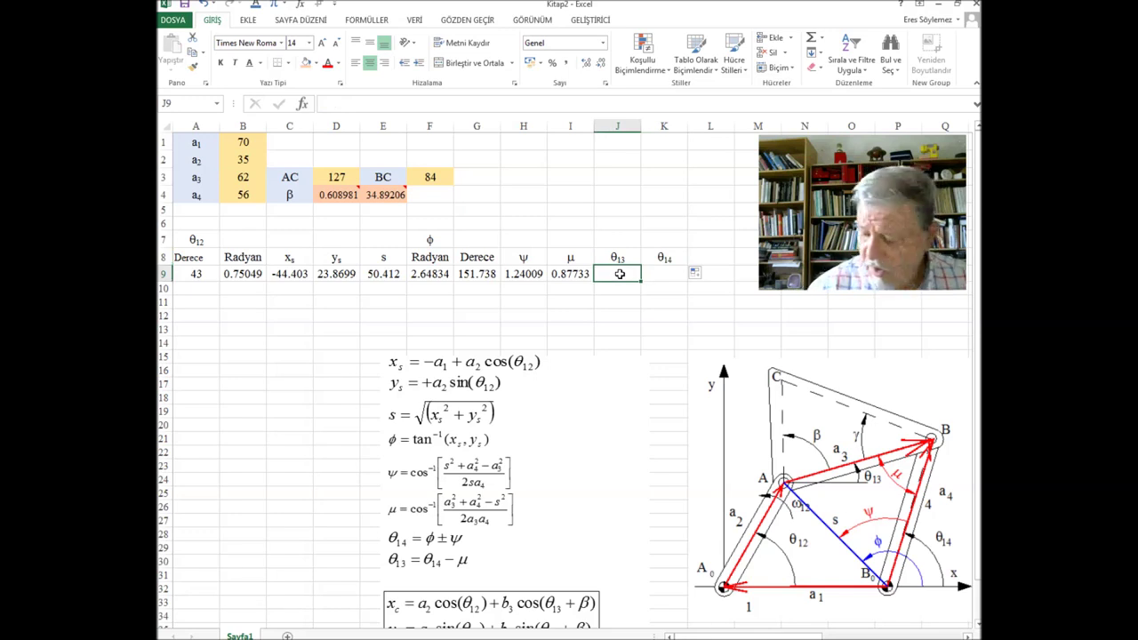
Step: Compute φ minus ψ (=F9-H9) and move it to K9 as θ14, giving 1.40825
type("+")
left_click(431, 274)
type("-")
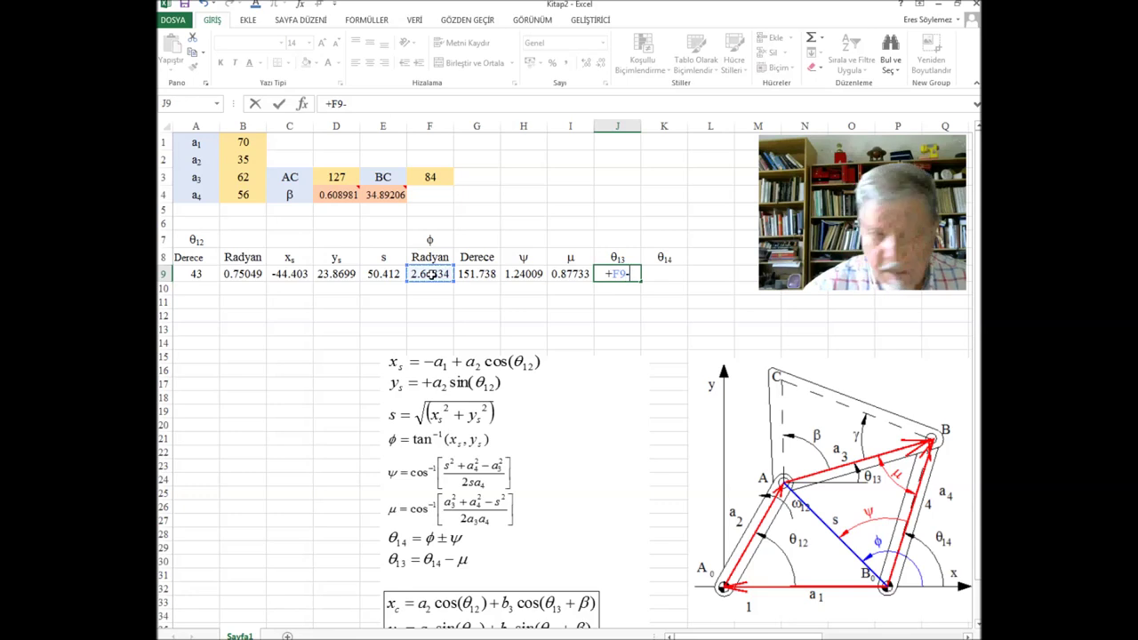
left_click(530, 274)
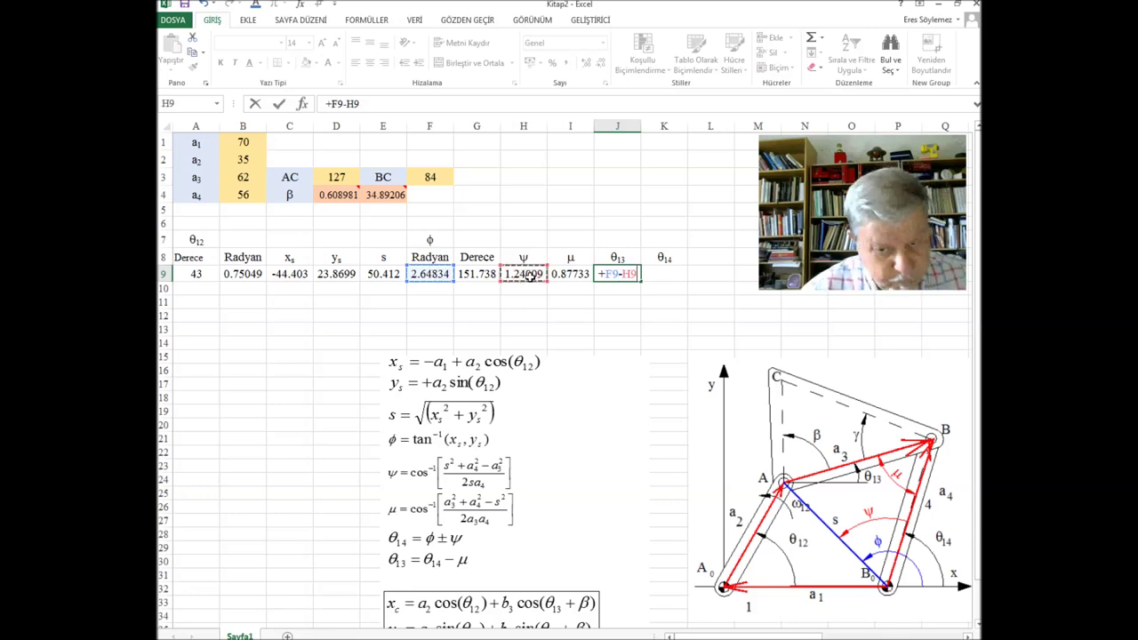
key("Return")
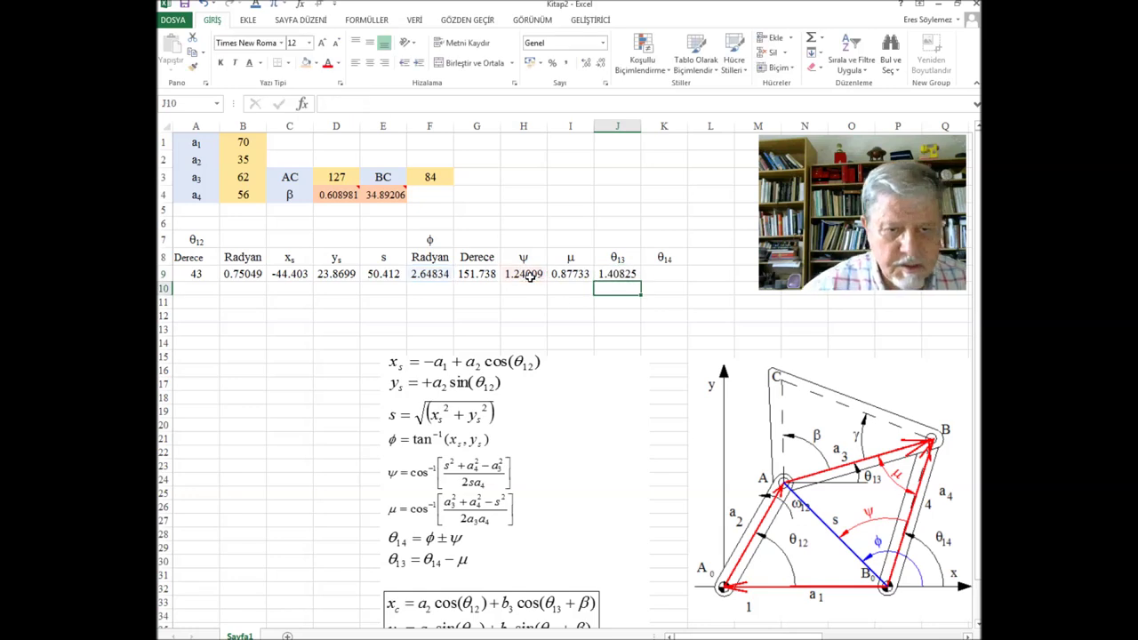
left_click(674, 278)
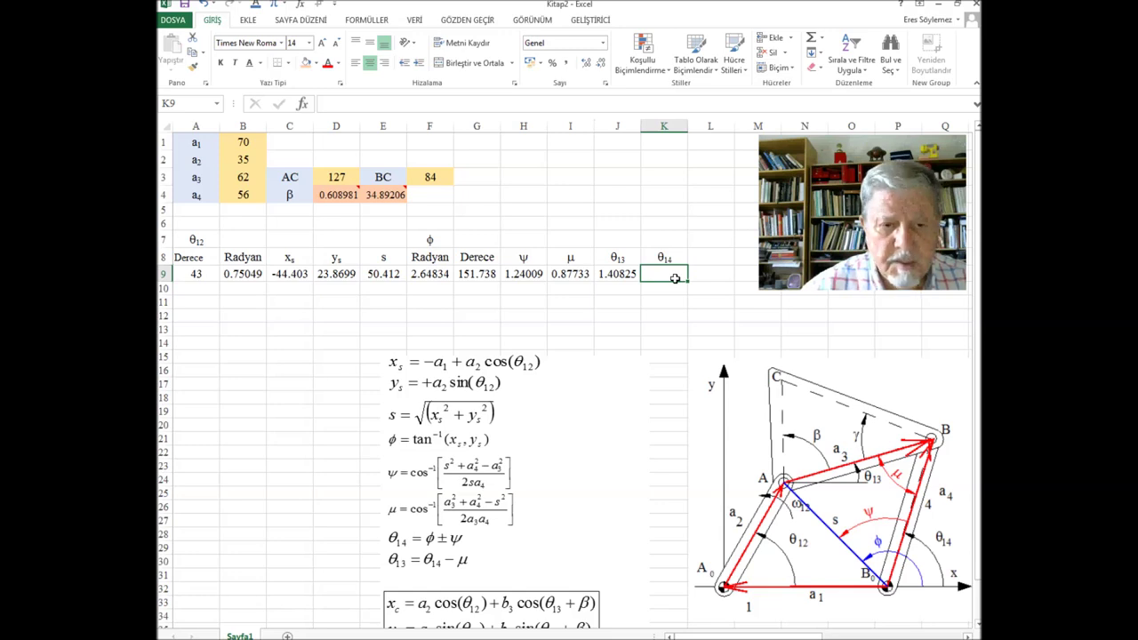
left_click(627, 275)
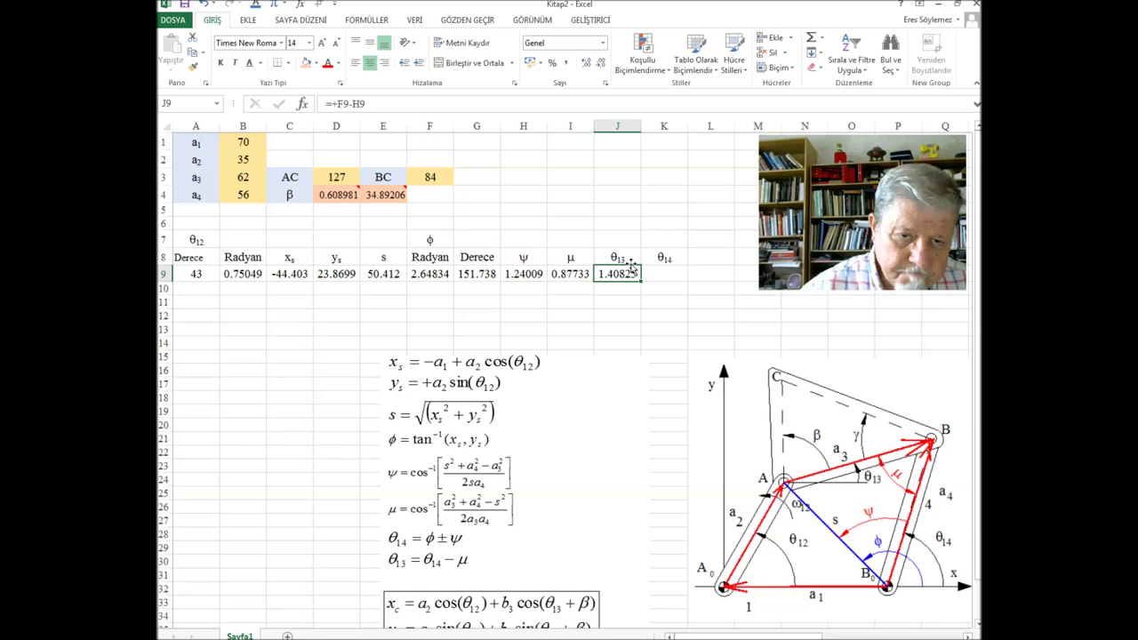
left_click_drag(631, 266, 679, 276)
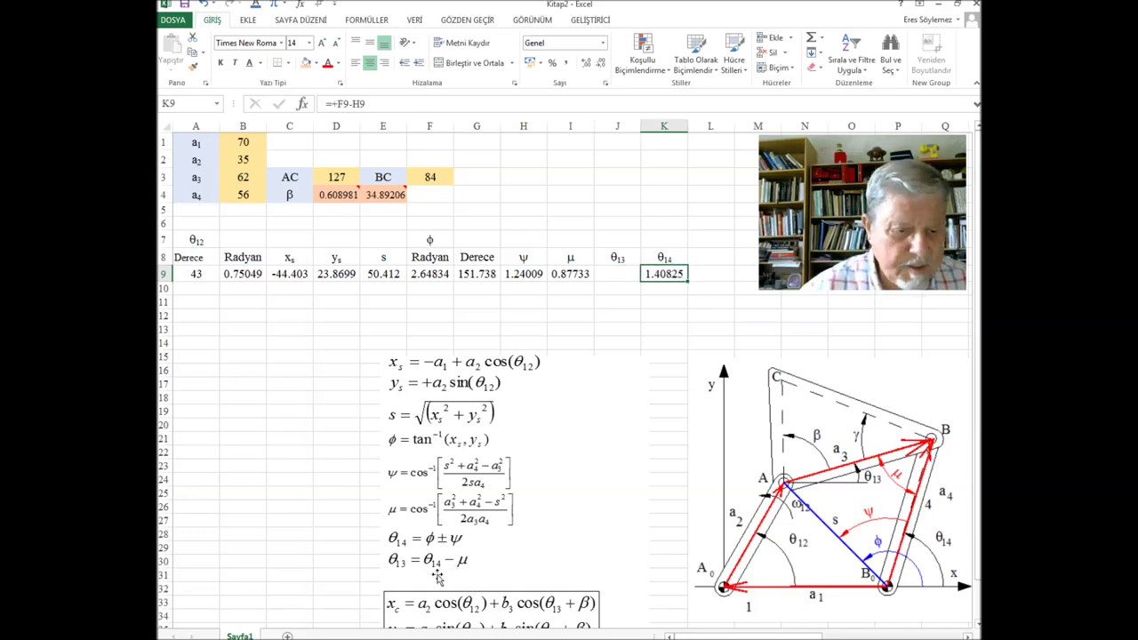
Step: Enter θ13 in J9 as =K9-I9, giving 0.530912
left_click(624, 276)
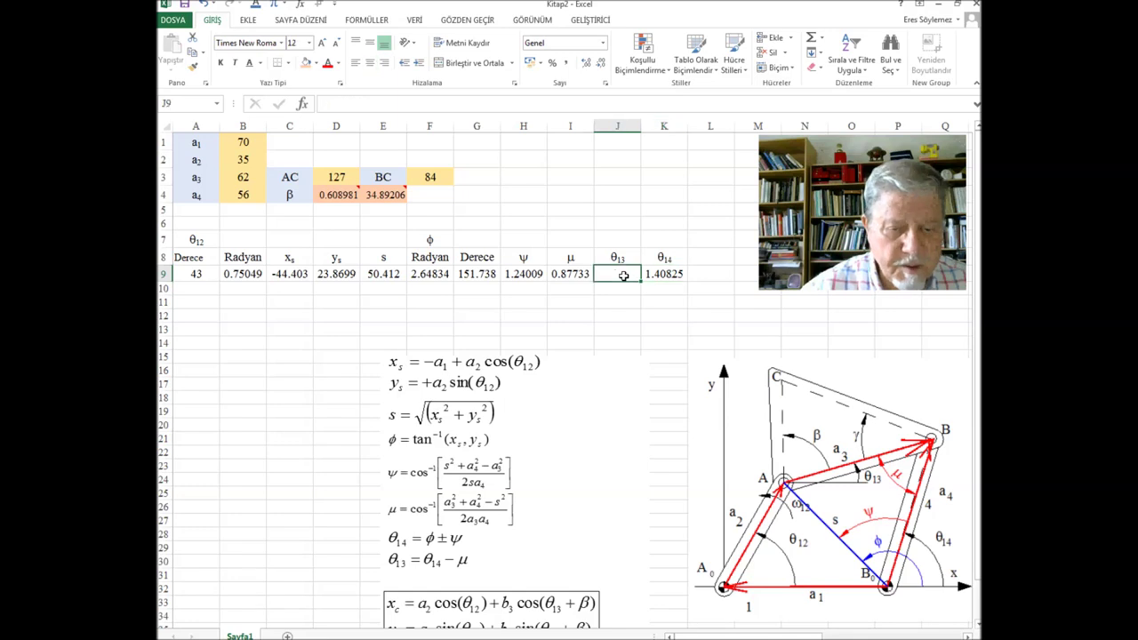
type("+")
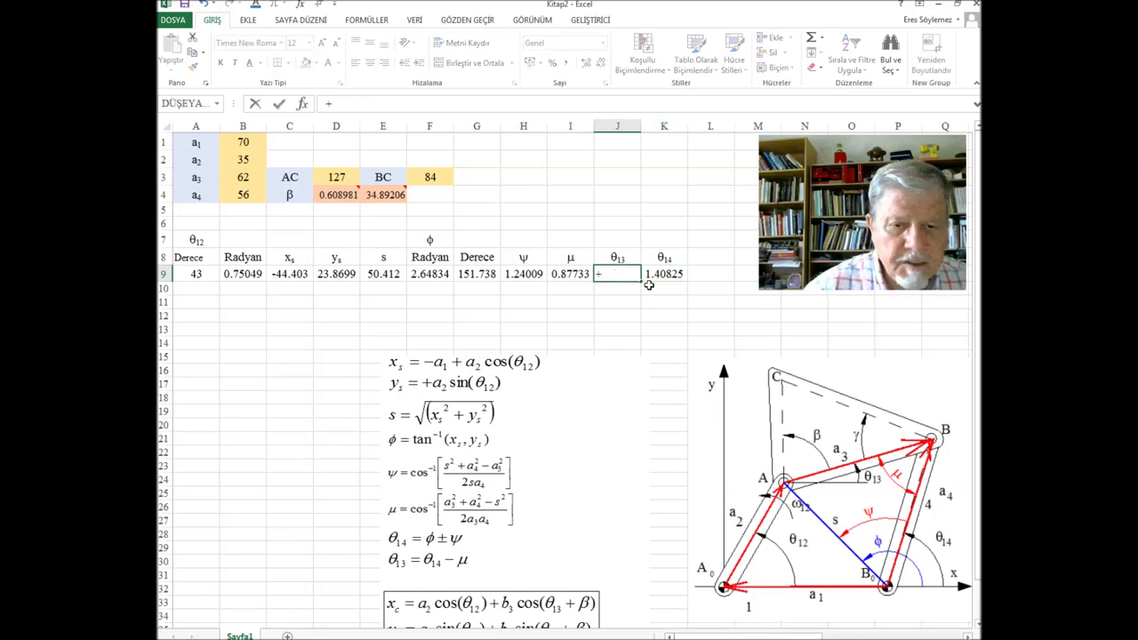
left_click(655, 279)
type("-")
left_click(558, 272)
key("Return")
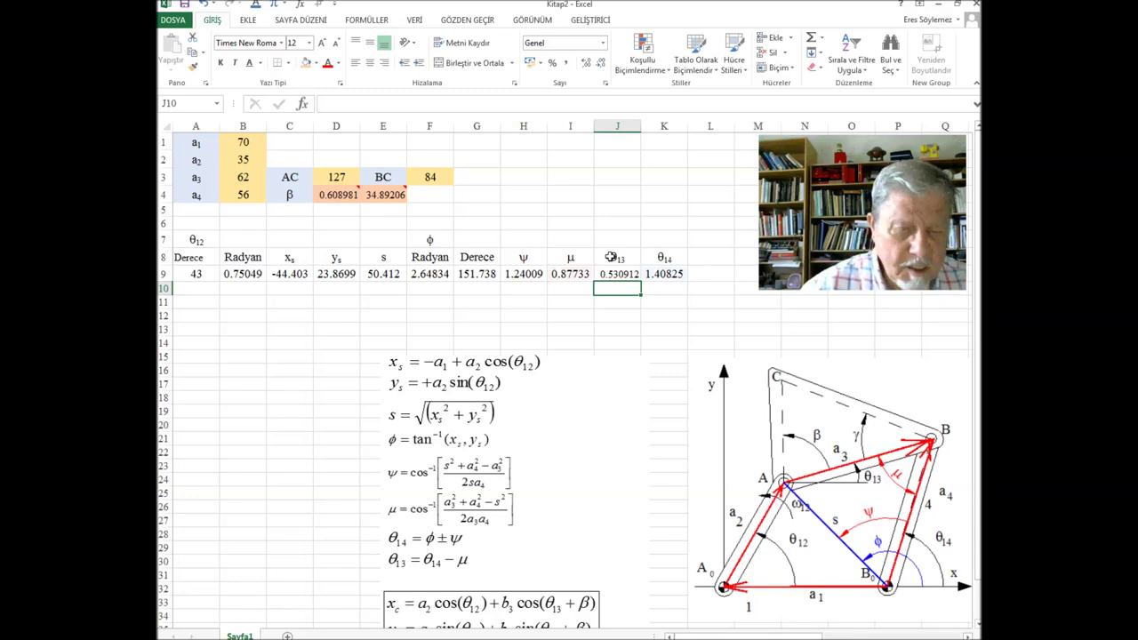
left_click_drag(610, 257, 676, 257)
left_click(630, 234)
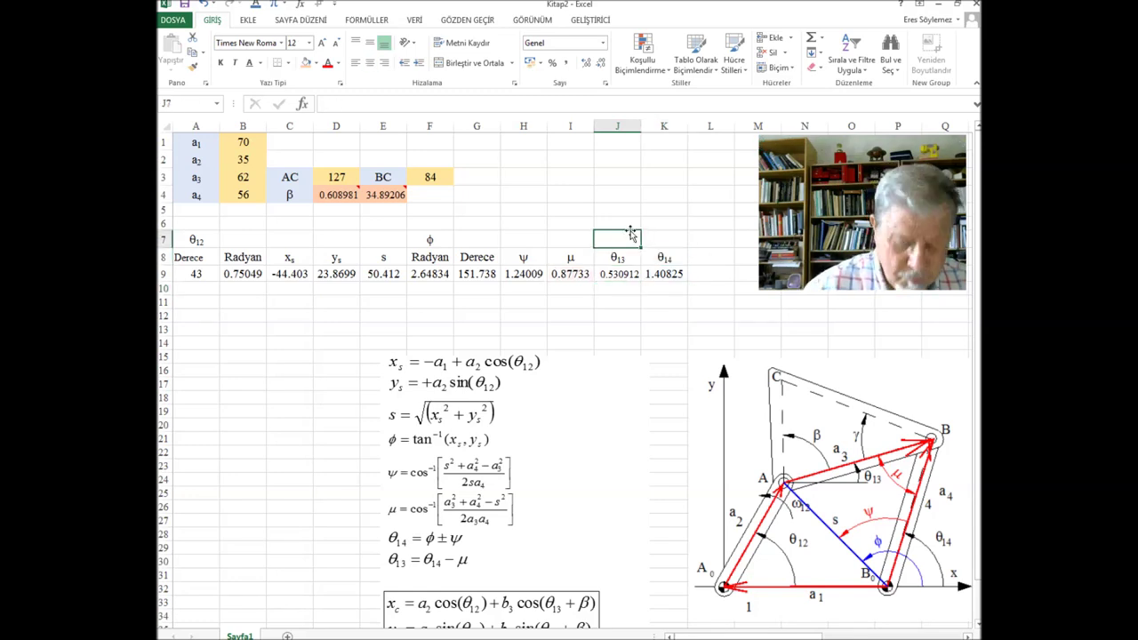
Step: Label J7 "Radyan" and L7 "Derece"
type("Radyan")
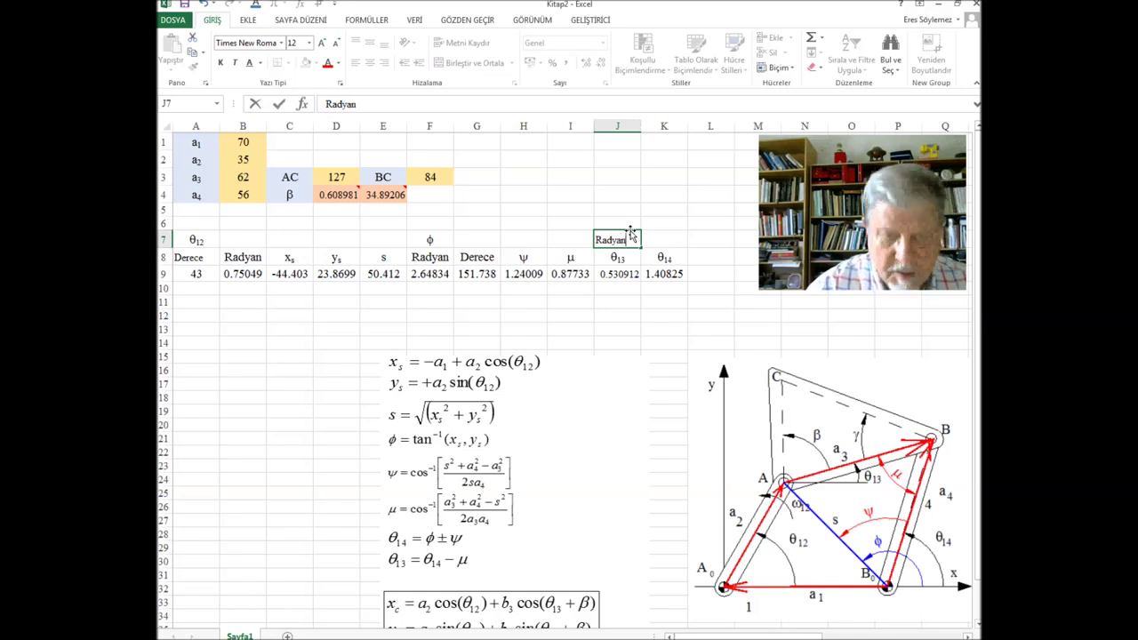
left_click(709, 242)
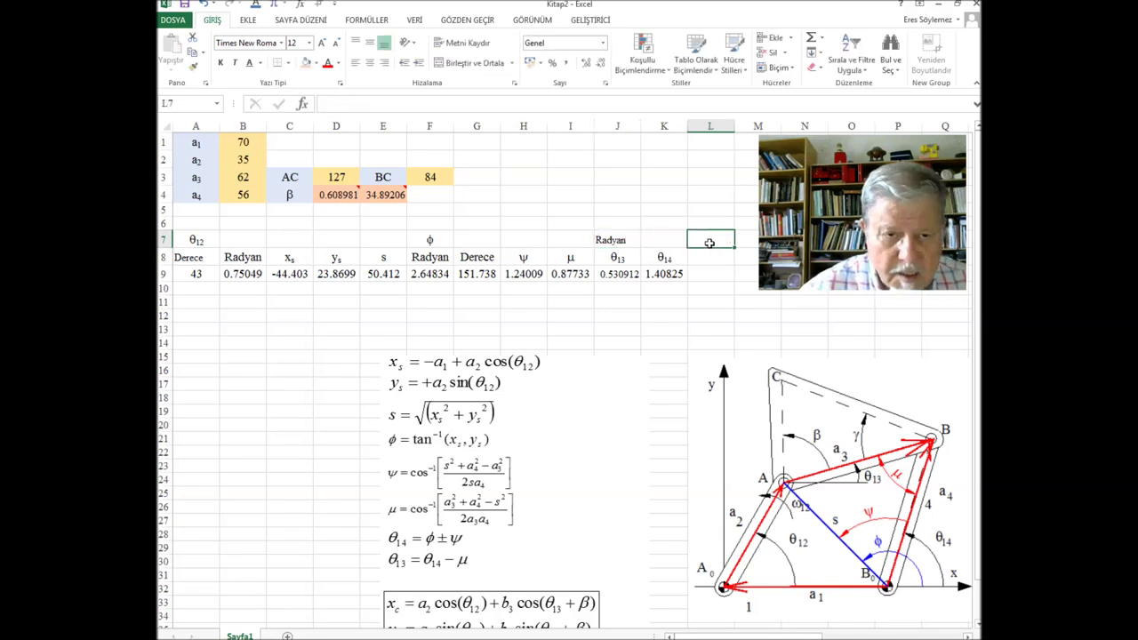
type("Derece")
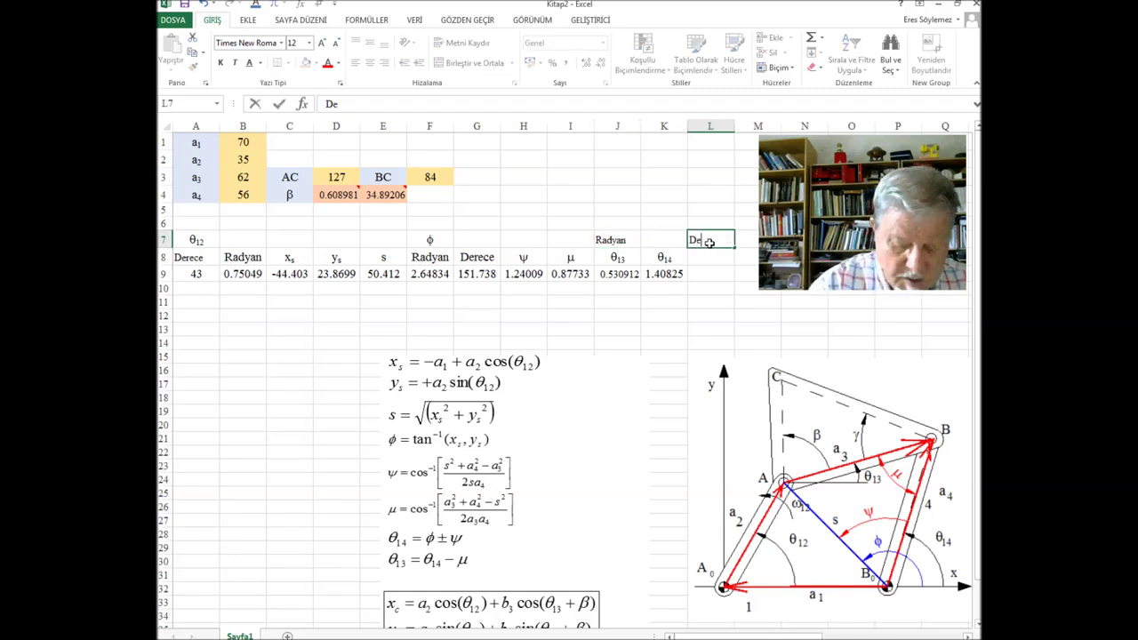
left_click(767, 331)
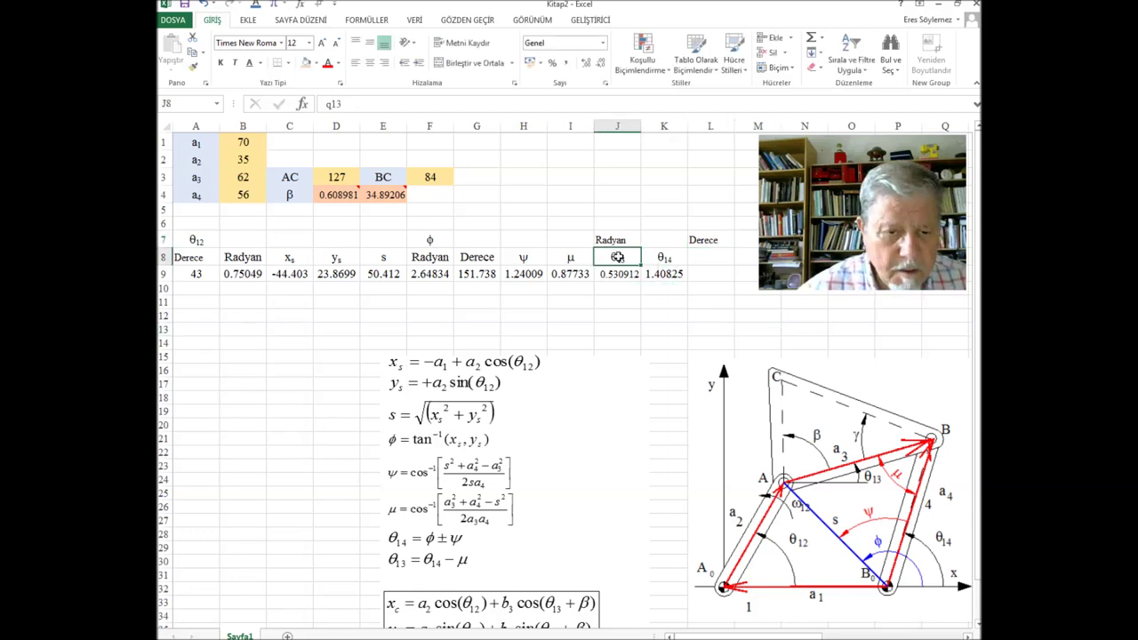
Step: Copy the θ13 and θ14 headers from J8:K8 into L8:M8
left_click_drag(612, 255, 665, 258)
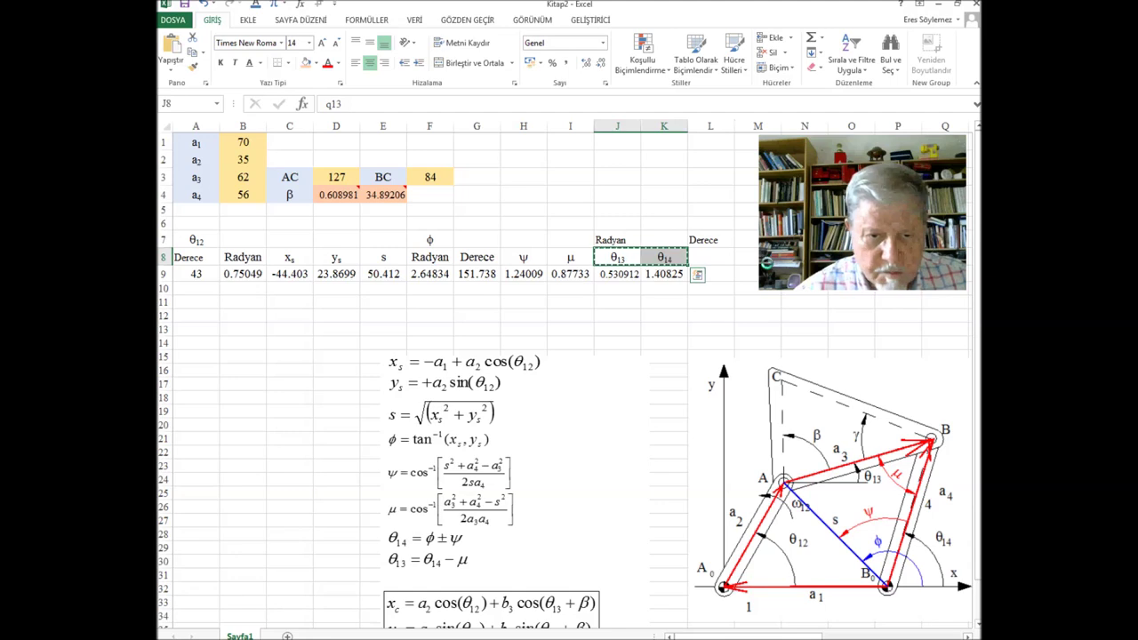
key("ctrl+c")
left_click(703, 260)
key("ctrl+v")
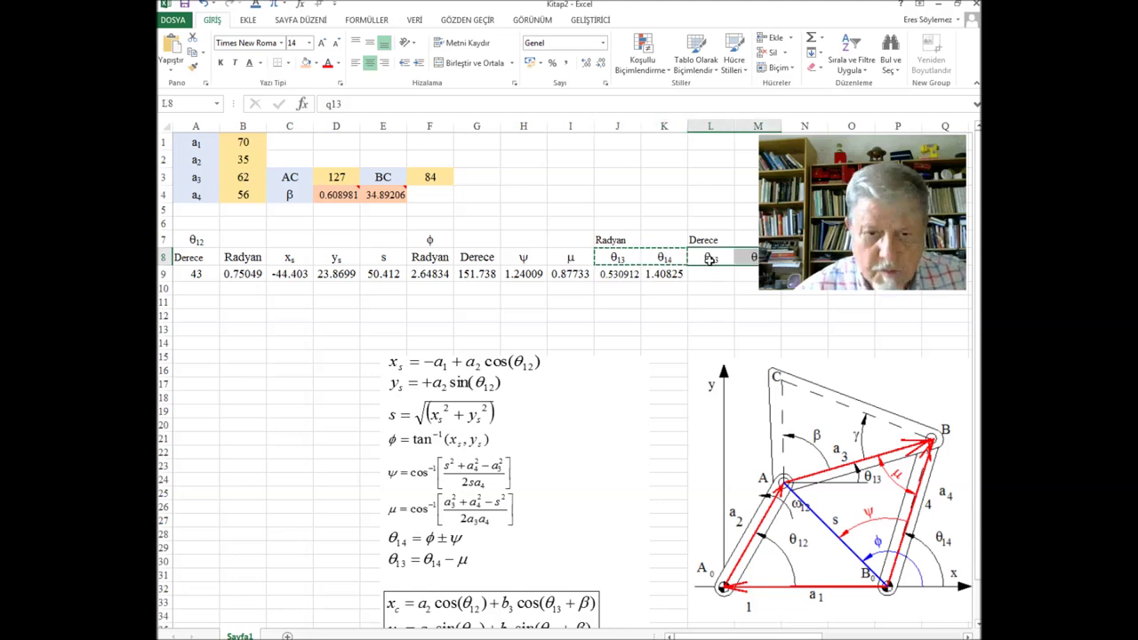
left_click(711, 278)
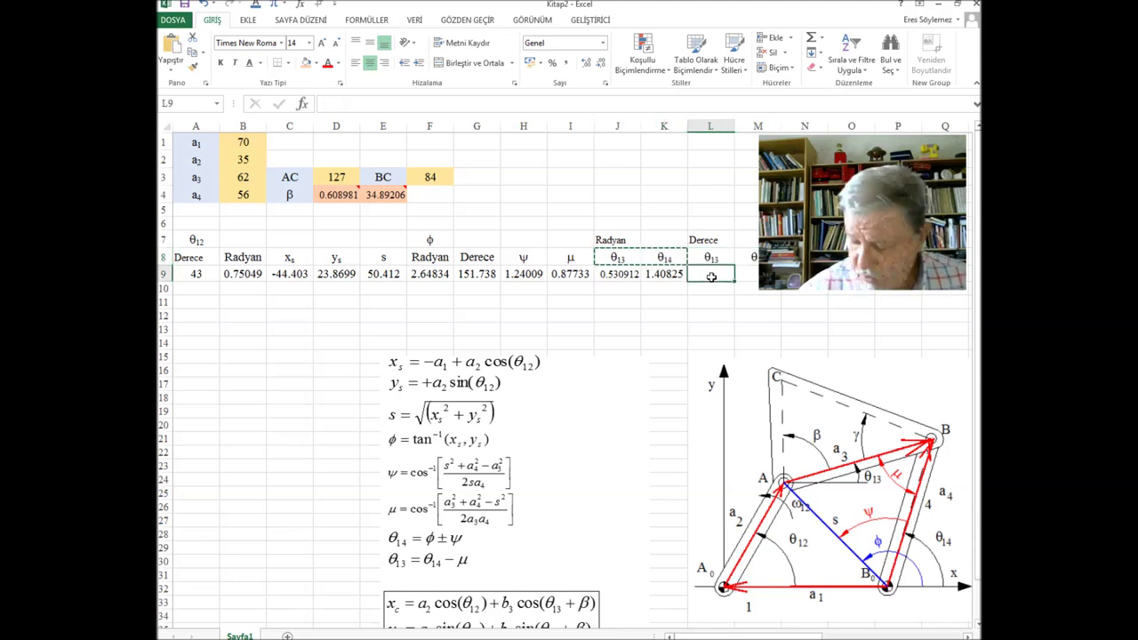
Step: Enter =+J9/D_R in L9 and fill it to M9, giving 30.419° and 80.6865°
type("+")
left_click(615, 275)
type("/")
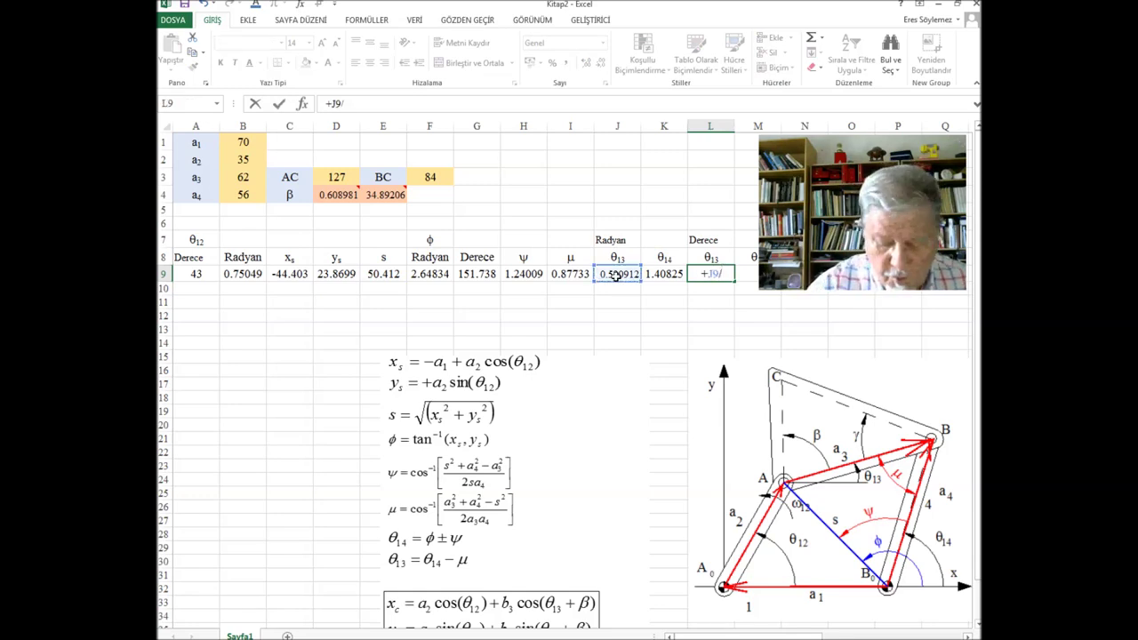
type("D_R")
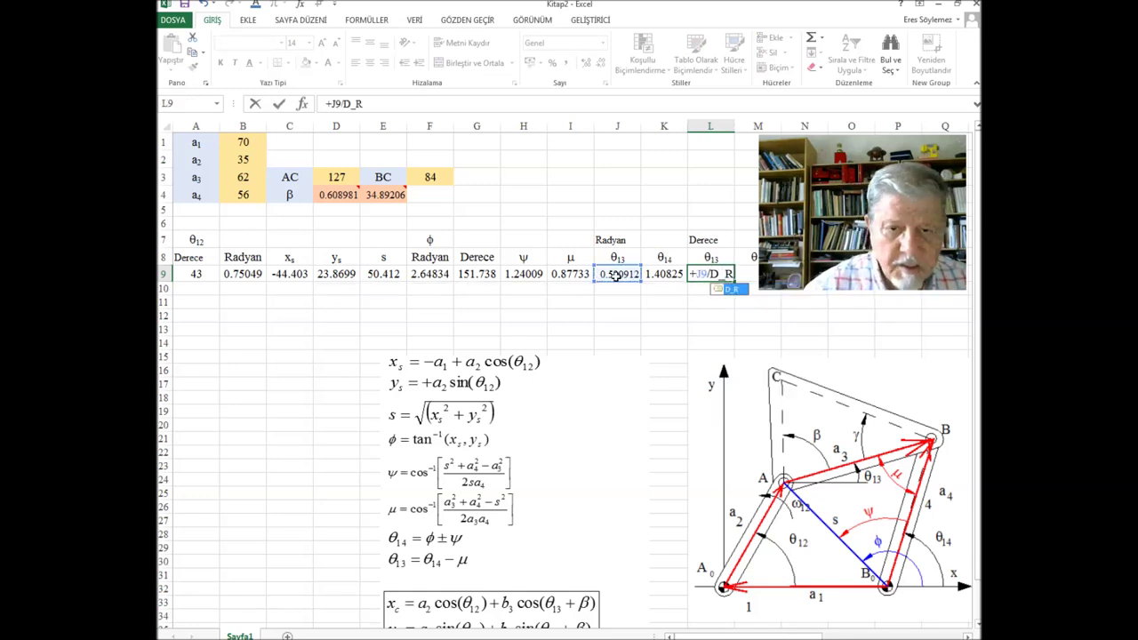
key("Return")
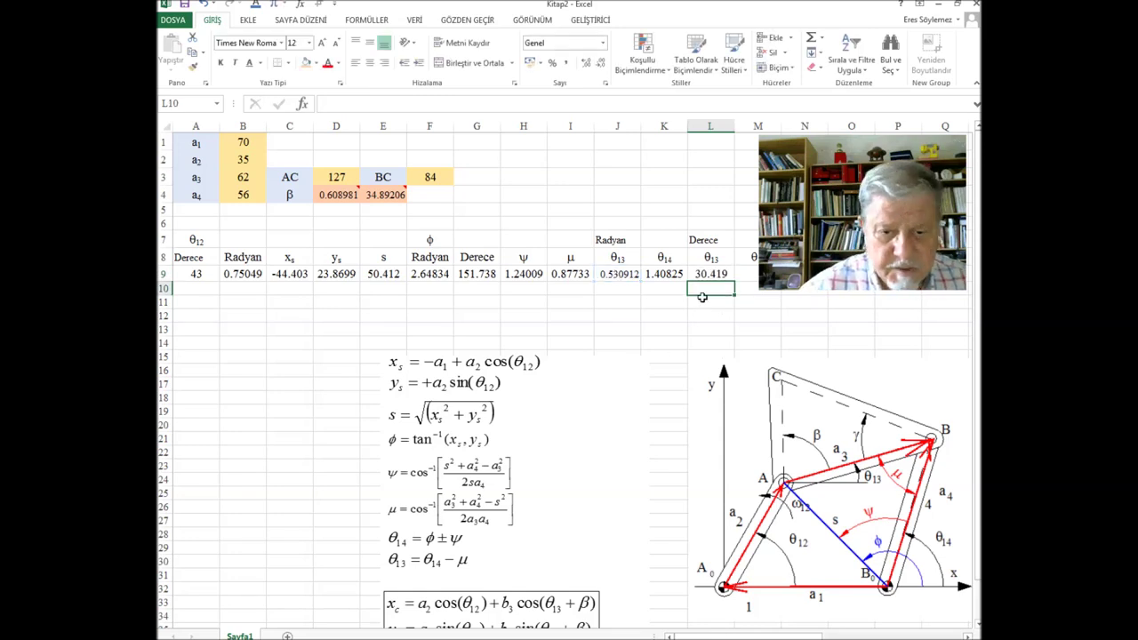
left_click(712, 272)
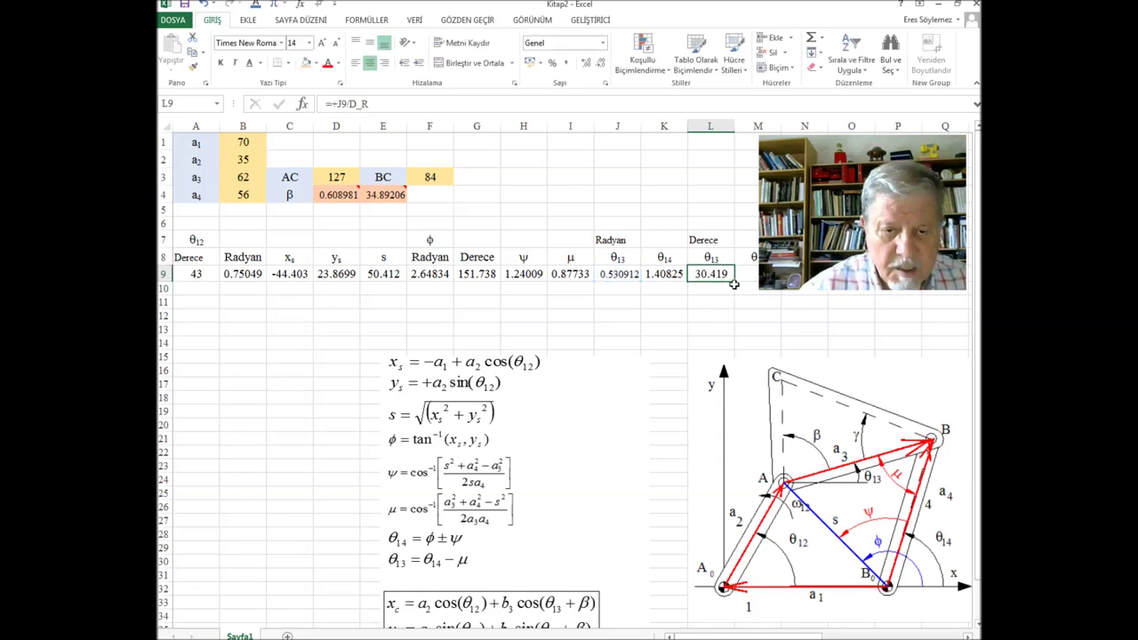
left_click_drag(735, 281, 781, 278)
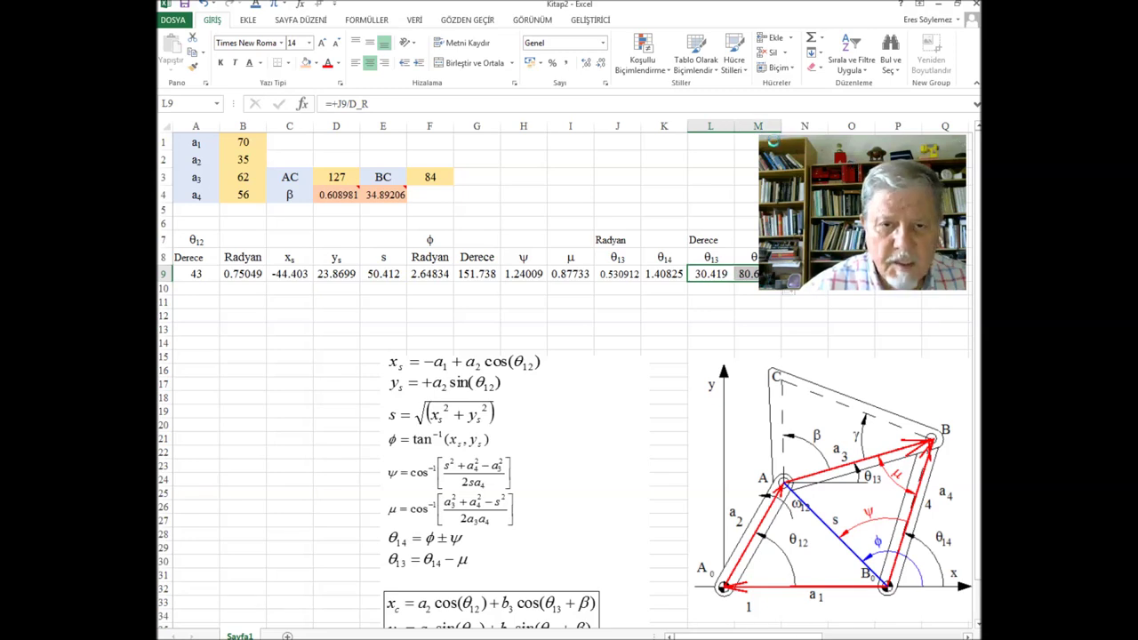
left_click(778, 152)
left_click_drag(777, 152, 813, 142)
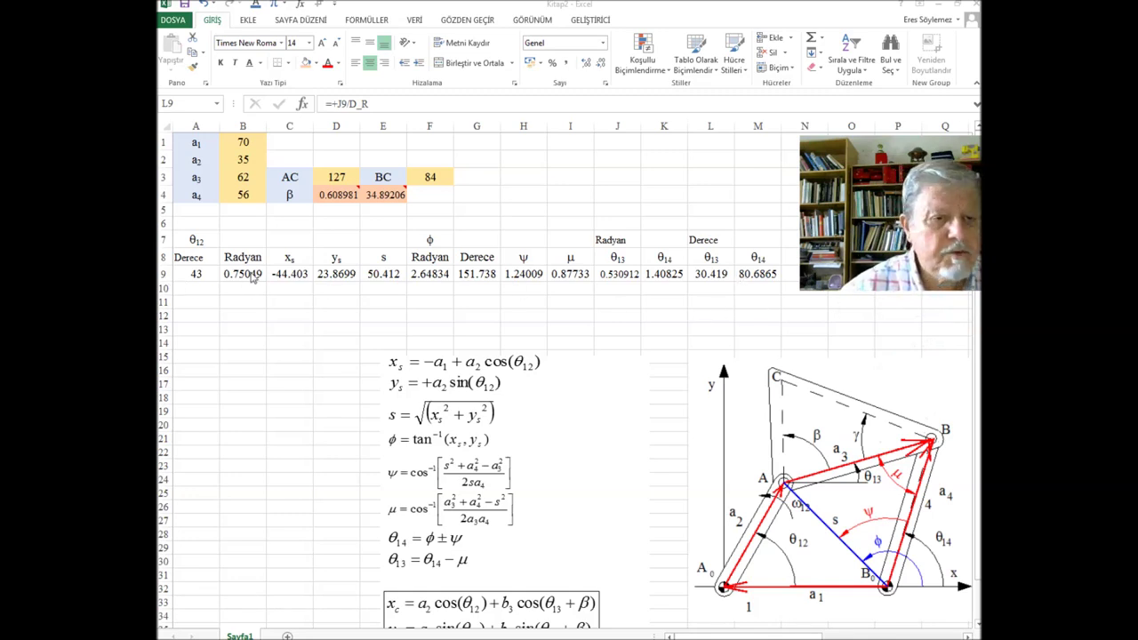
key("shift+Right")
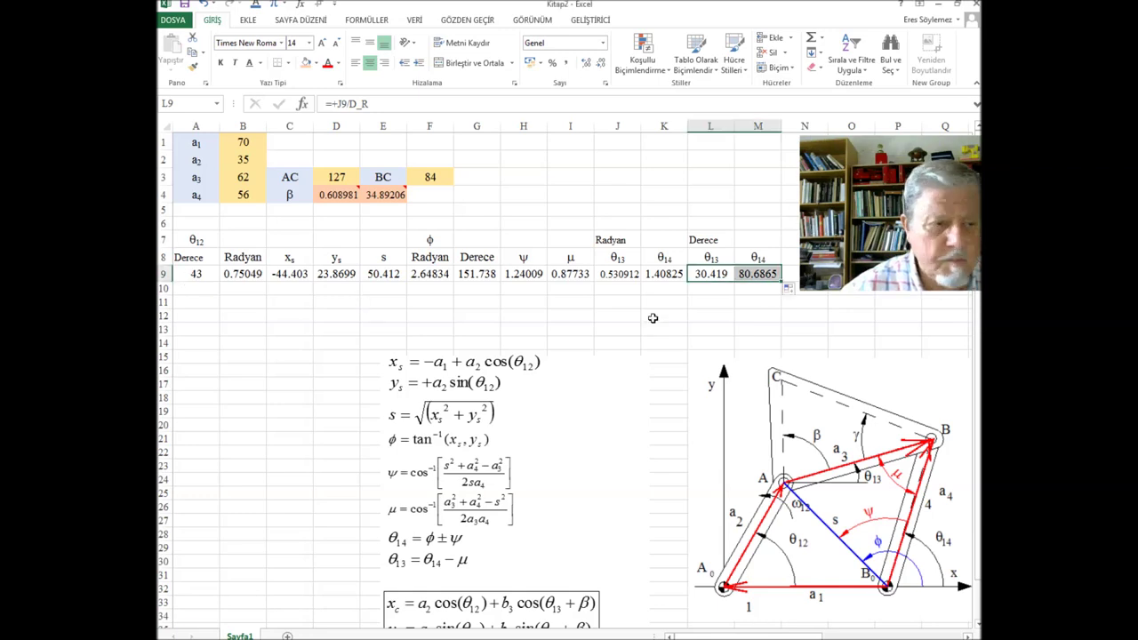
left_click(849, 331)
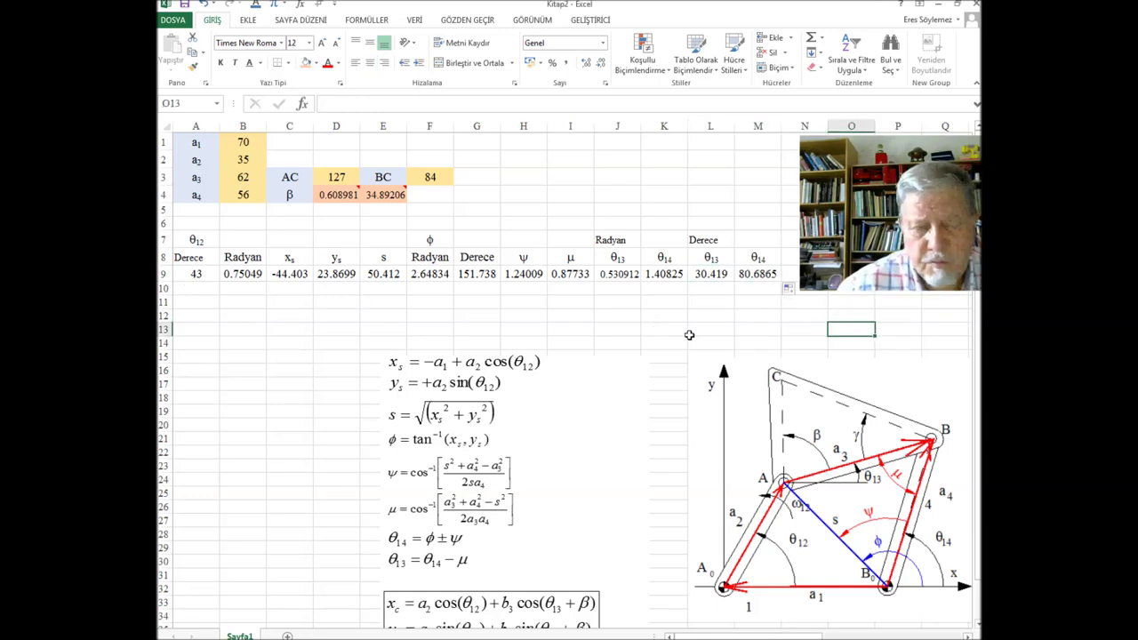
Step: Change θ12 in A9 to 45, then to 125, so θ13 becomes 16.9857° and θ14 123.342°
left_click(204, 276)
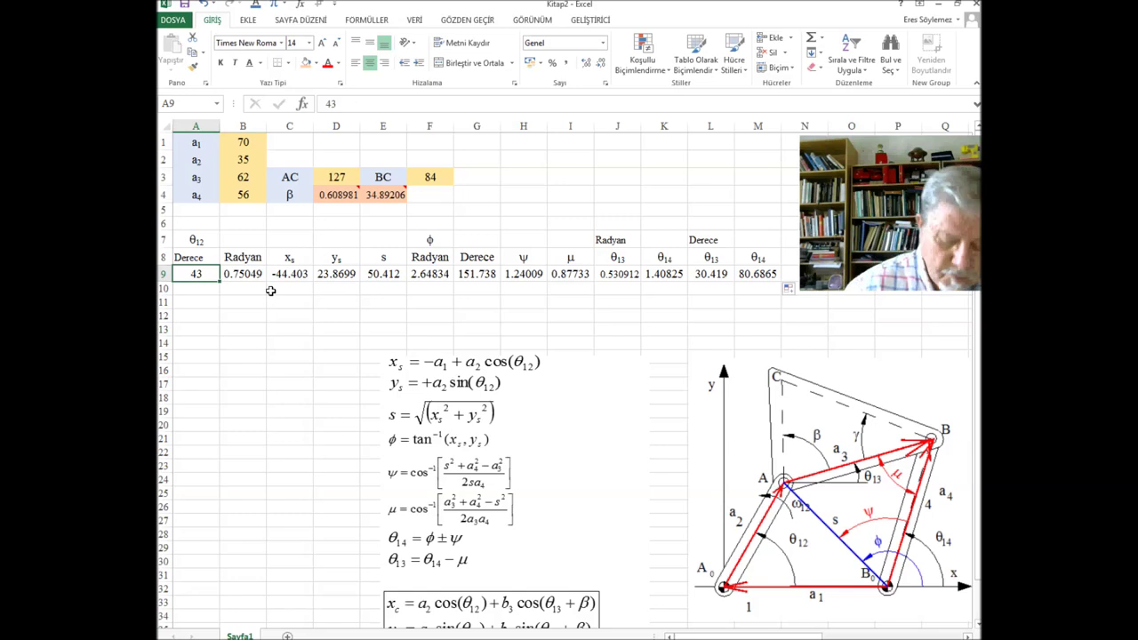
key("BackSpace")
type("5")
key("Return")
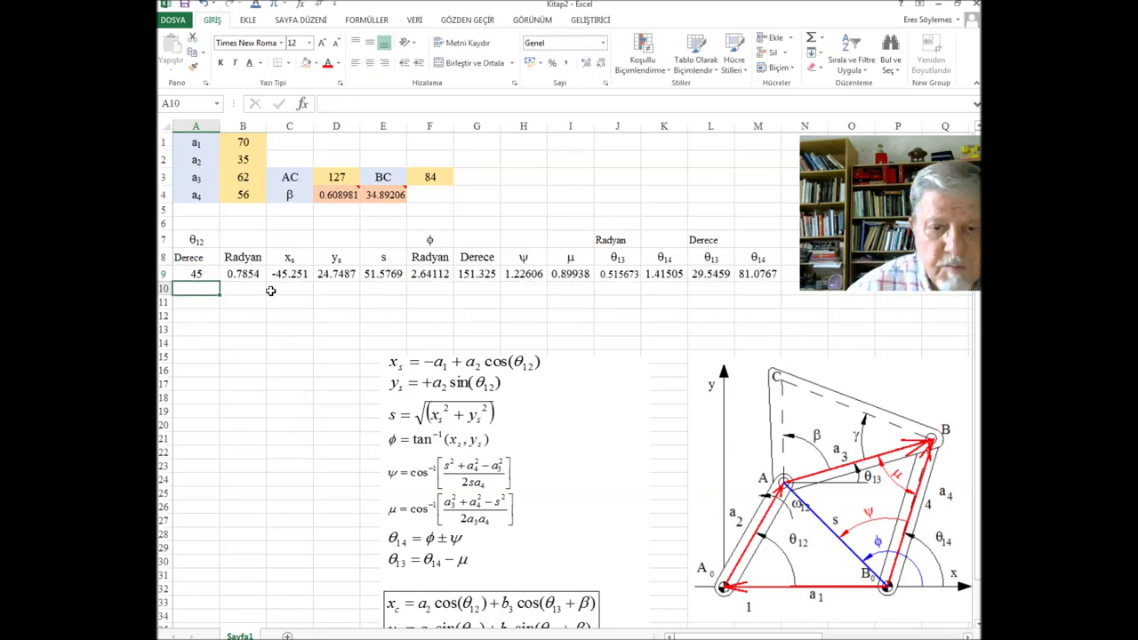
left_click(195, 273)
type("125")
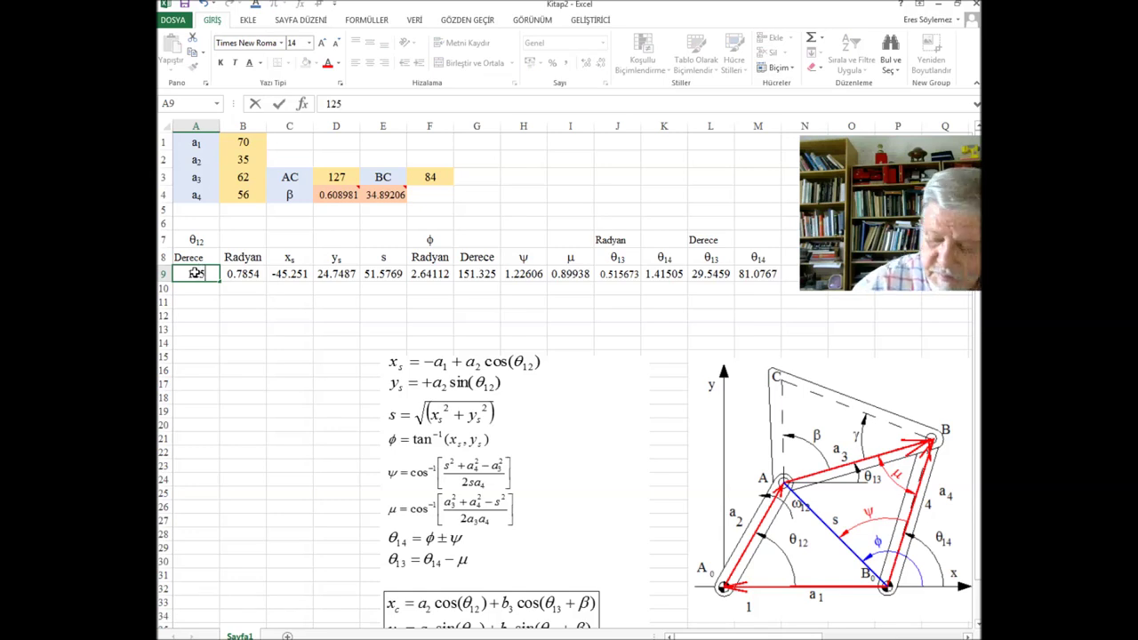
key("Return")
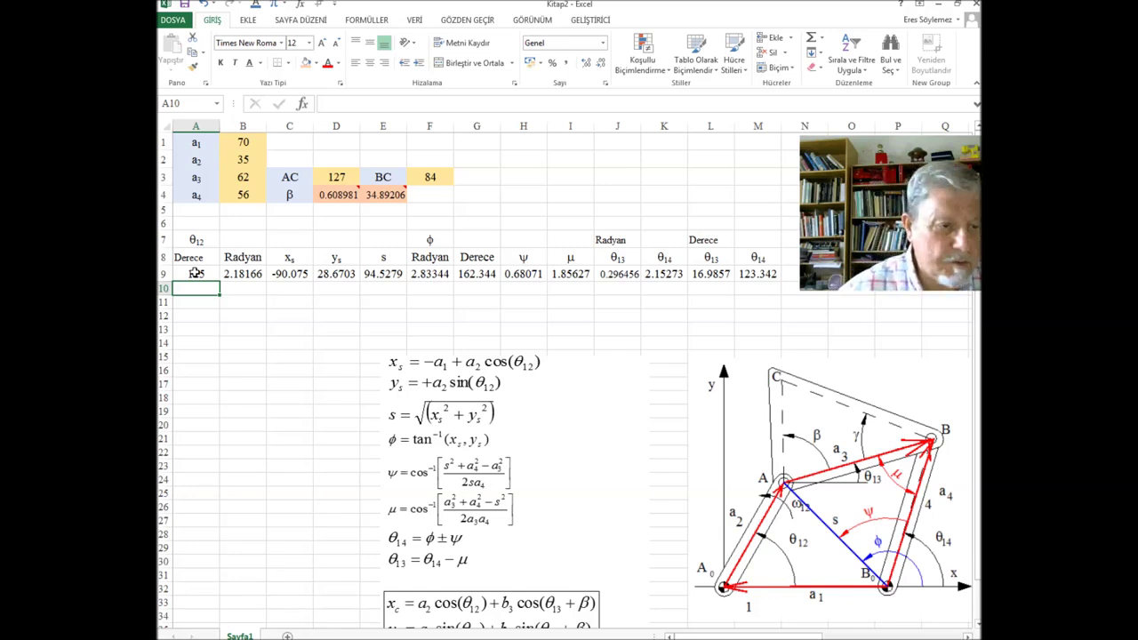
Step: Fill header rows 7–8 with light blue
left_click_drag(184, 241, 755, 255)
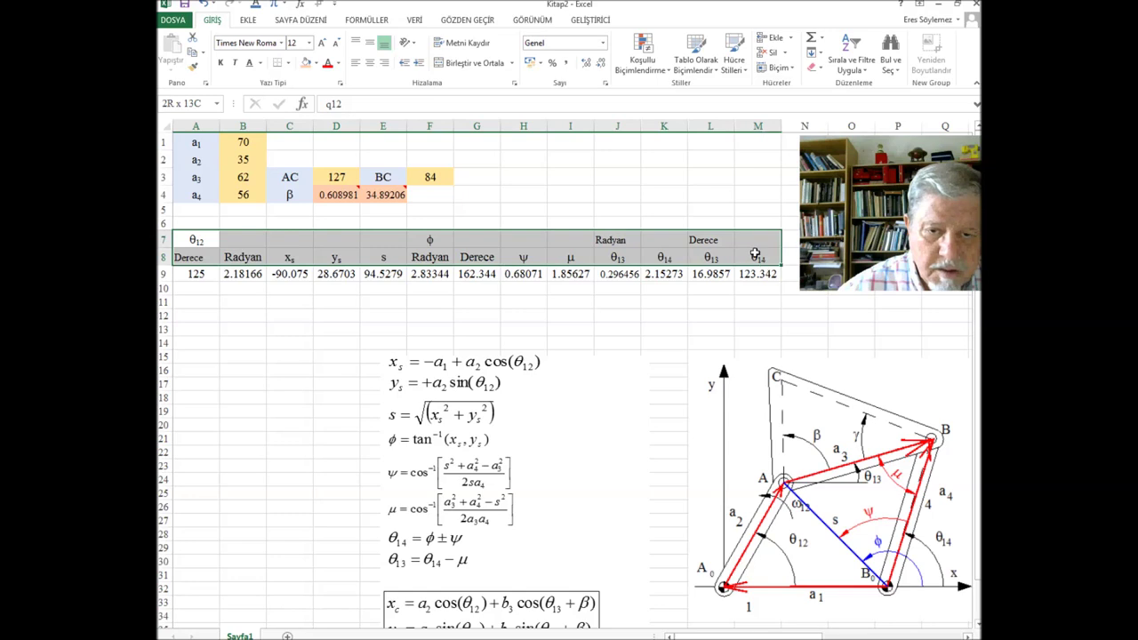
left_click(318, 65)
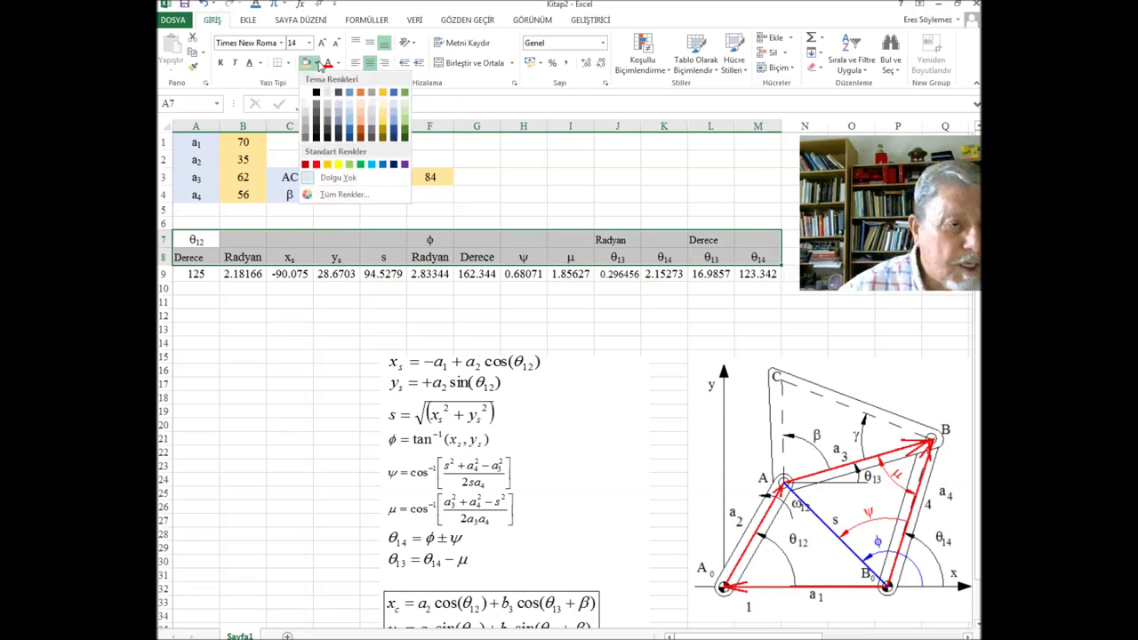
left_click(371, 110)
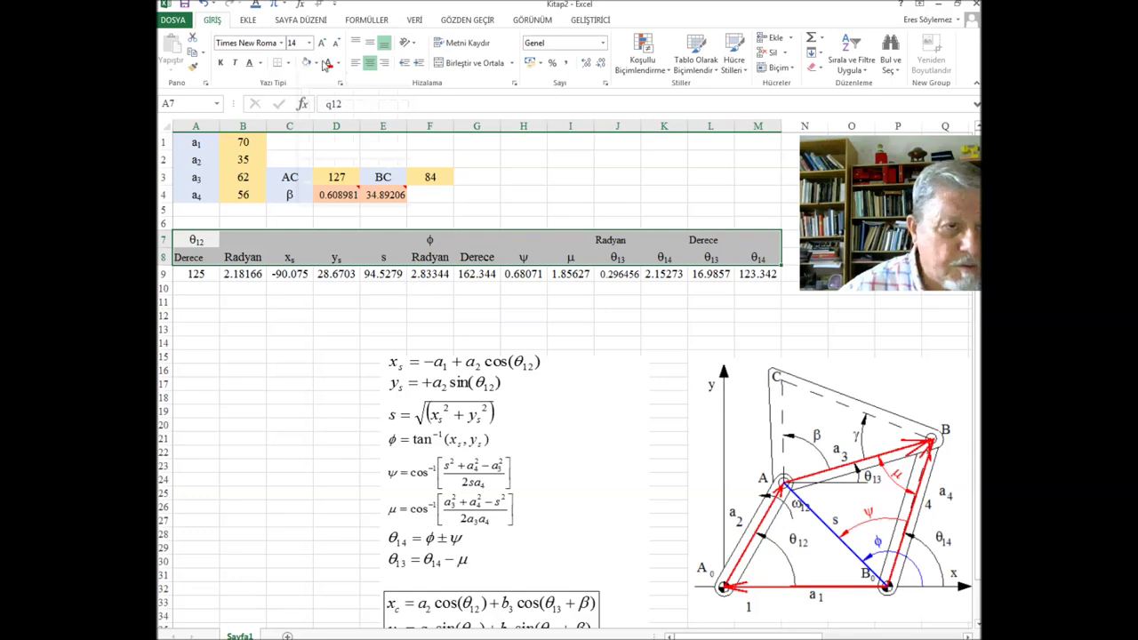
left_click(316, 64)
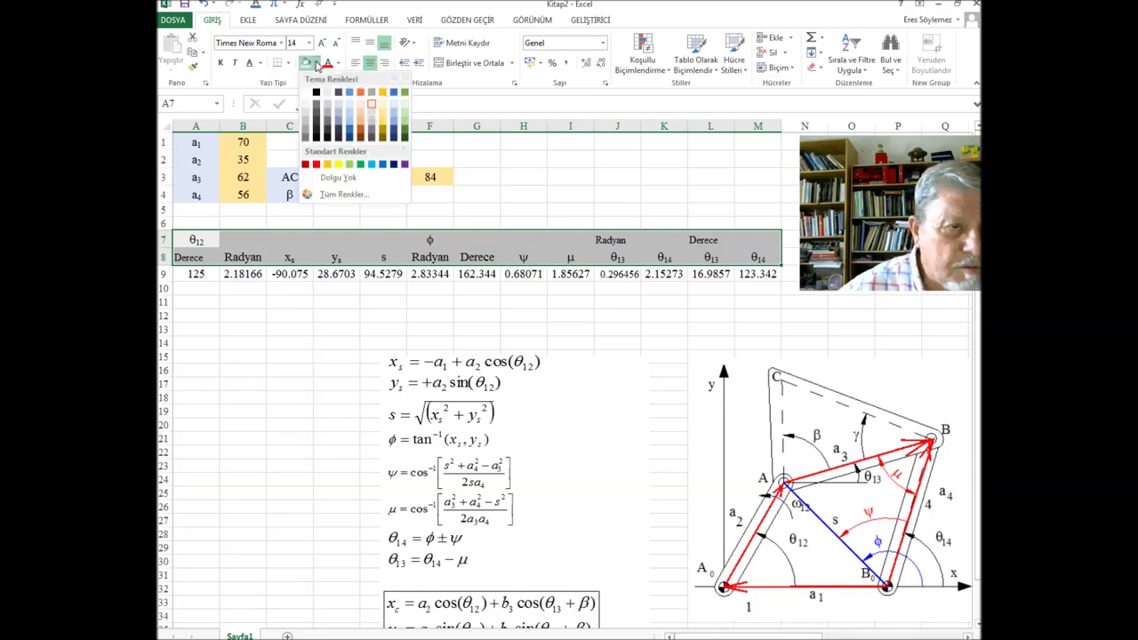
left_click(394, 110)
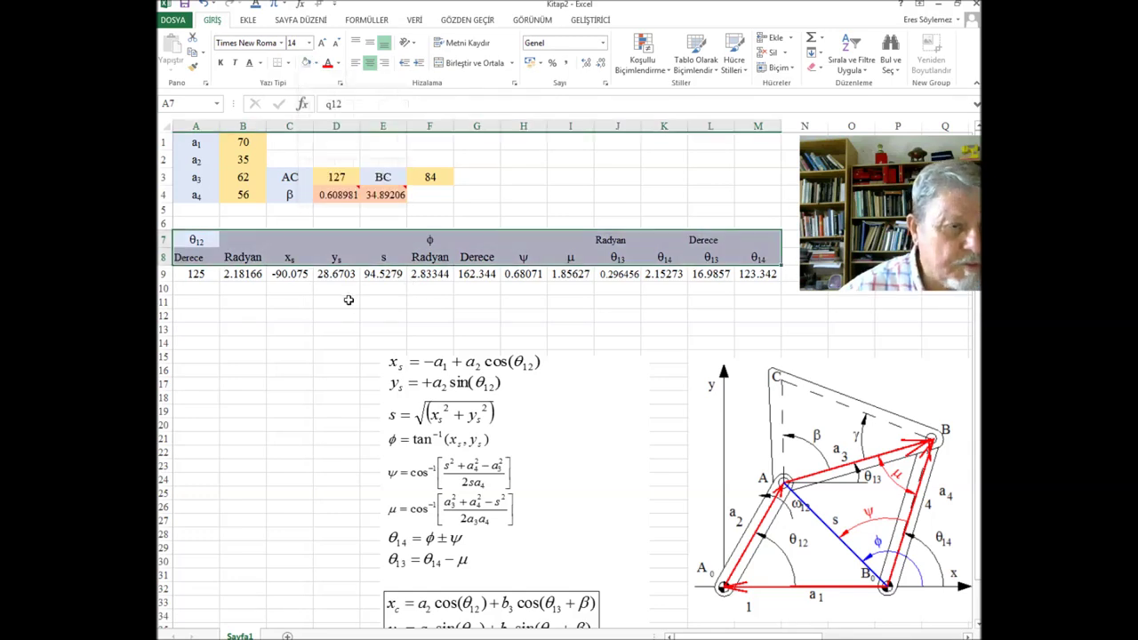
left_click(349, 300)
Step: Fill the θ12 input cell A9 with gold
left_click_drag(195, 274, 566, 289)
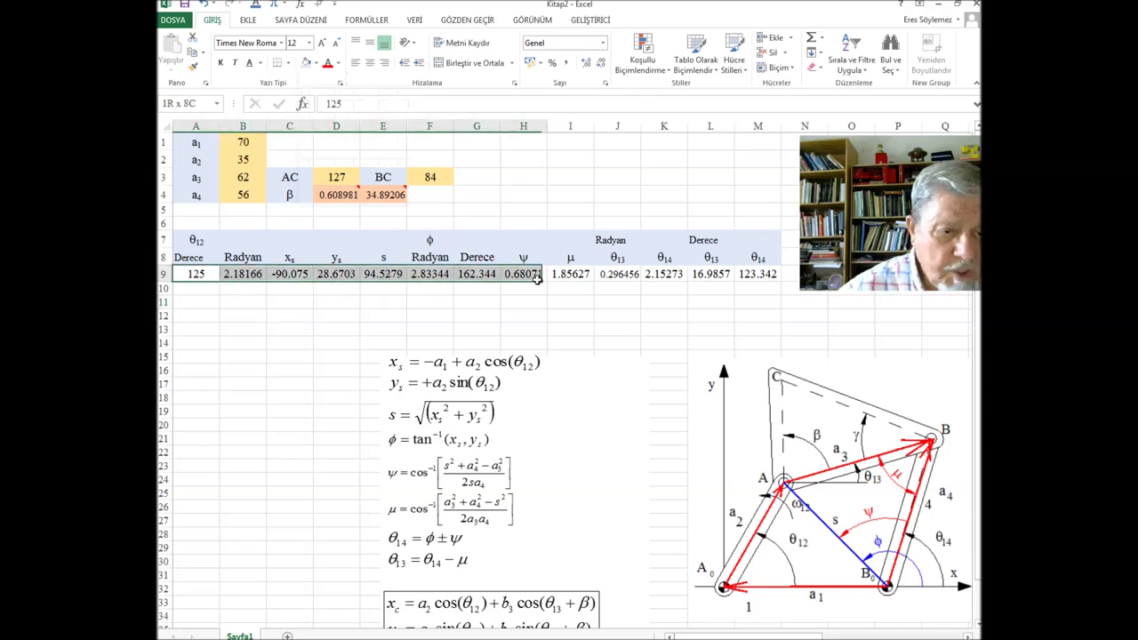
left_click_drag(565, 288, 196, 274)
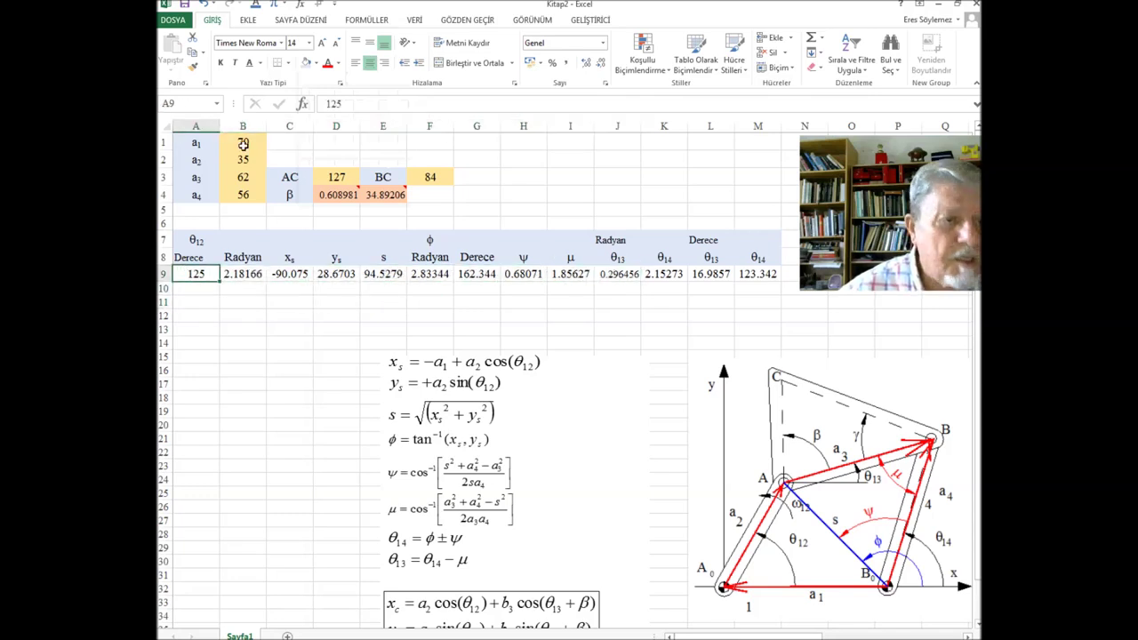
left_click(316, 64)
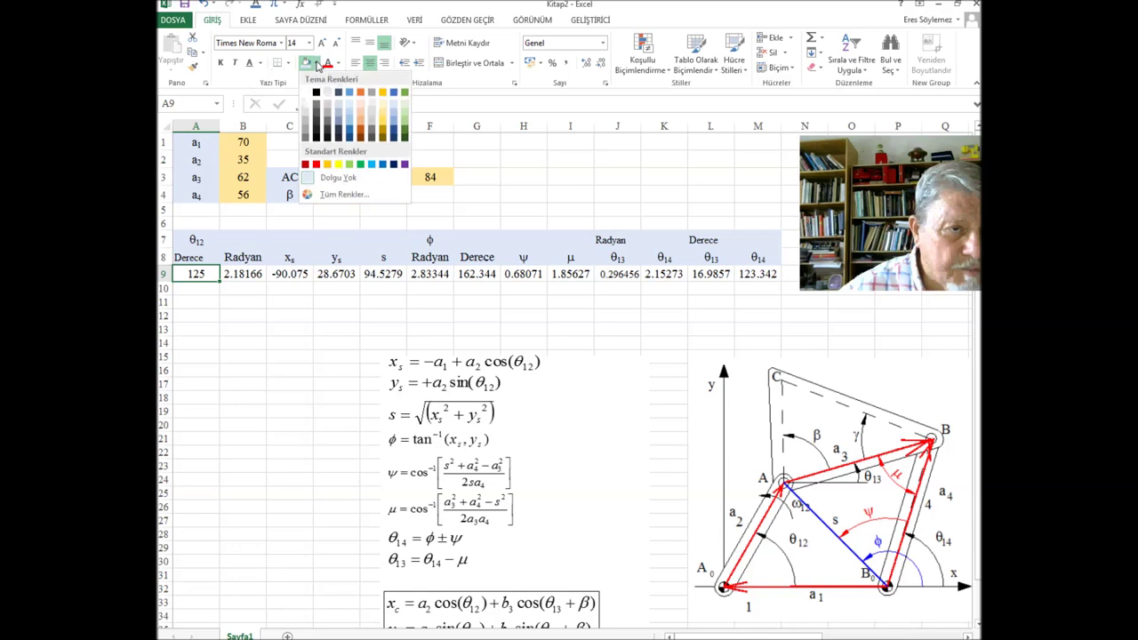
left_click(383, 126)
left_click(329, 289)
Step: Fill the result cells B9:M9 with light orange
left_click_drag(240, 275, 800, 274)
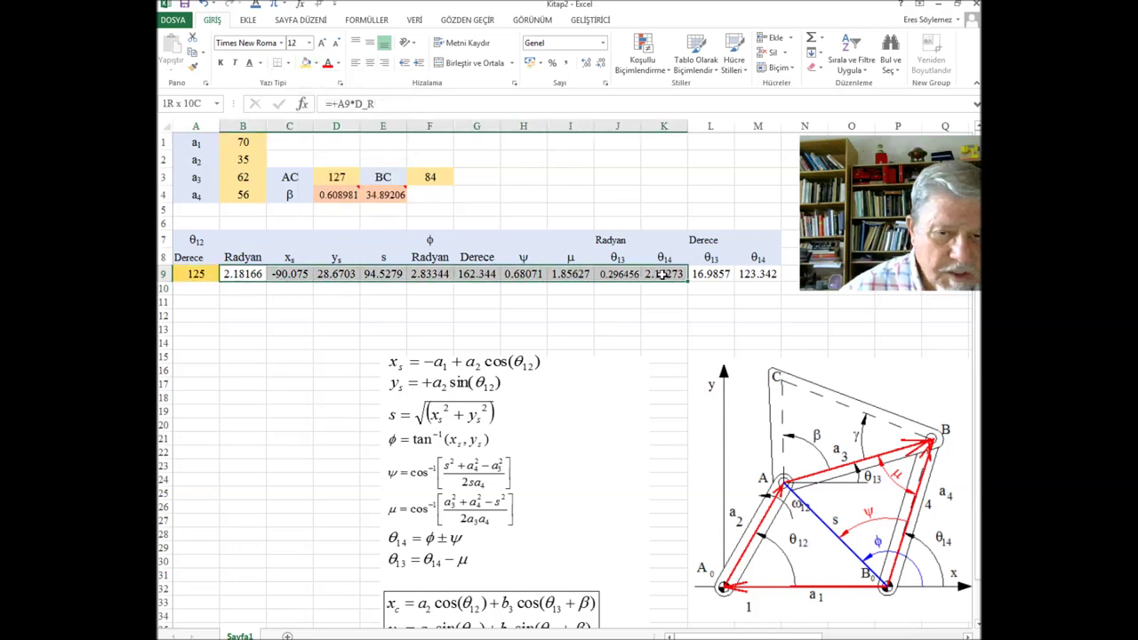
left_click_drag(800, 275, 780, 275)
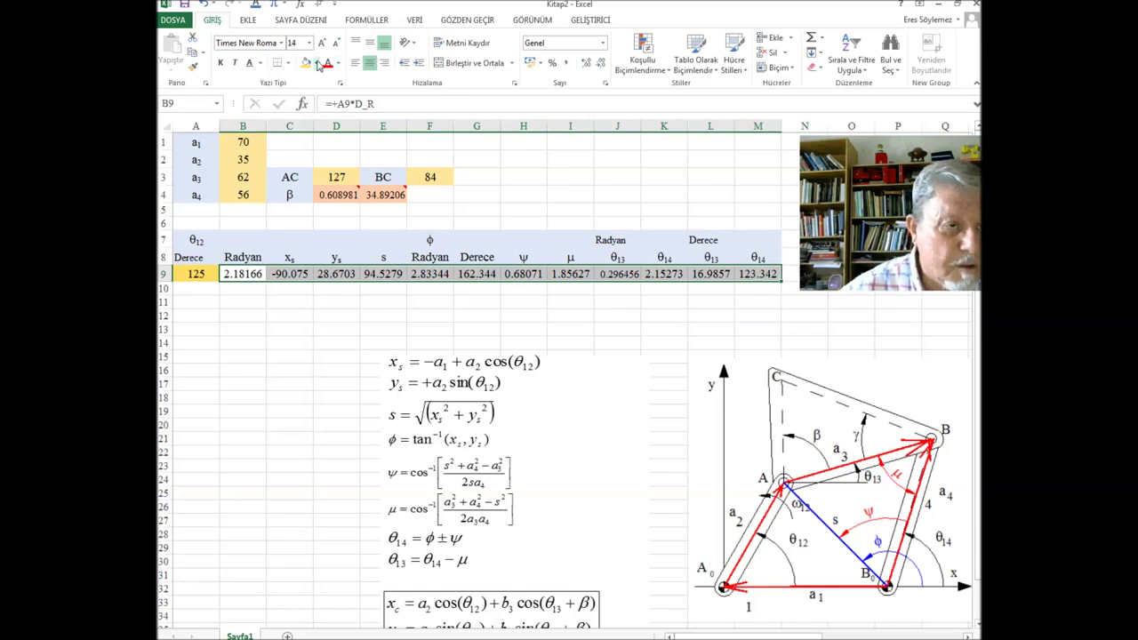
left_click(316, 63)
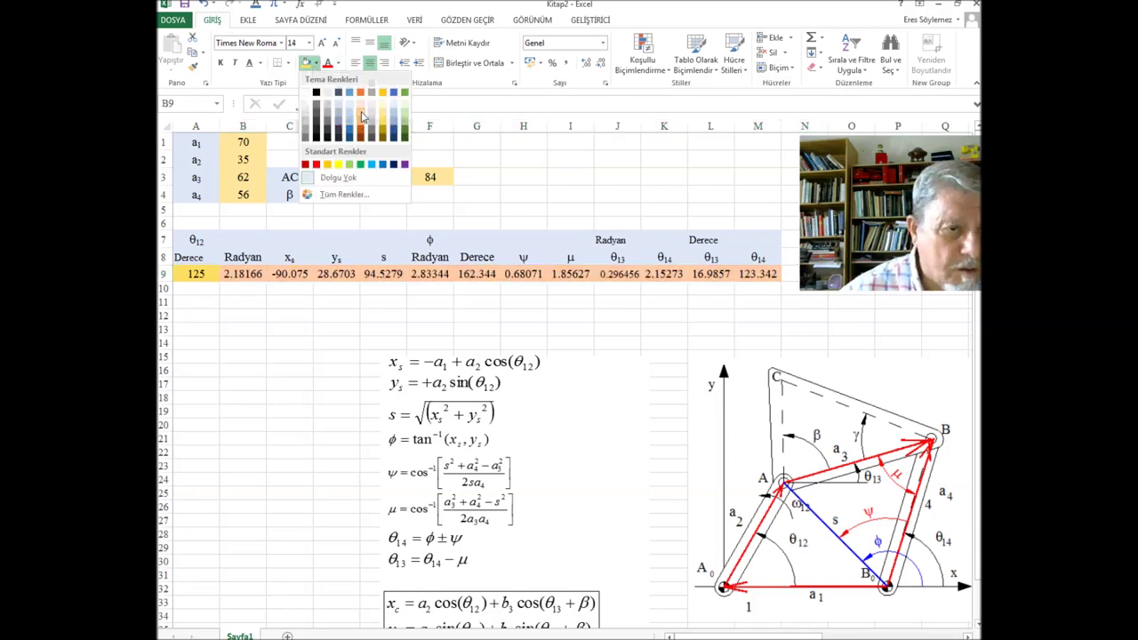
left_click(361, 117)
left_click_drag(336, 316, 338, 328)
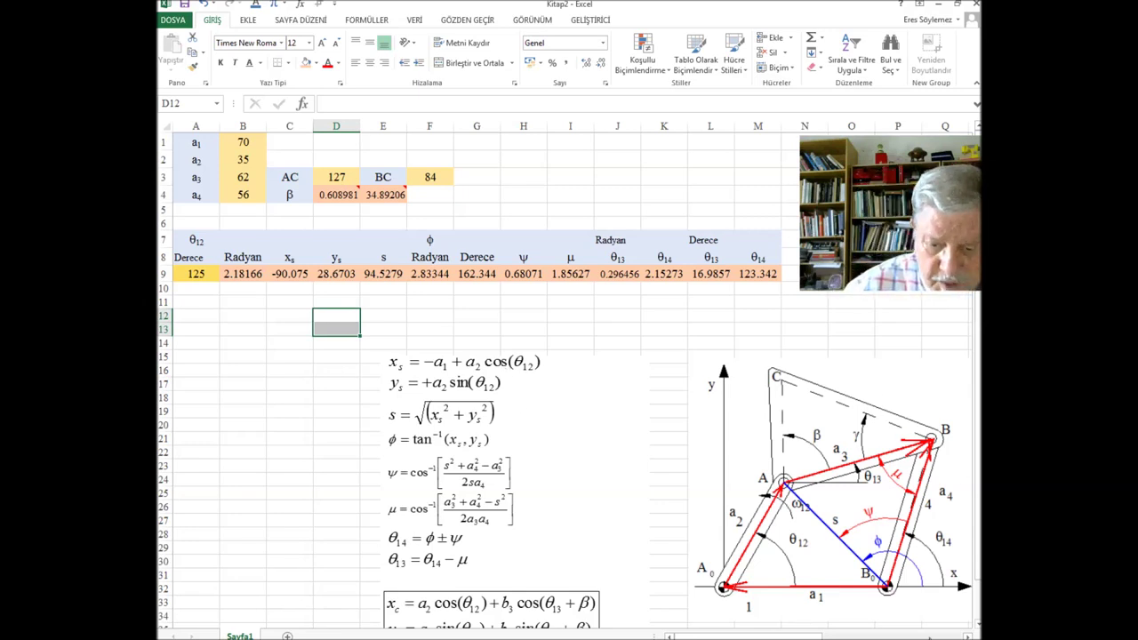
Step: Move the mechanism diagram further right and nudge the x_s equation object
left_click(967, 636)
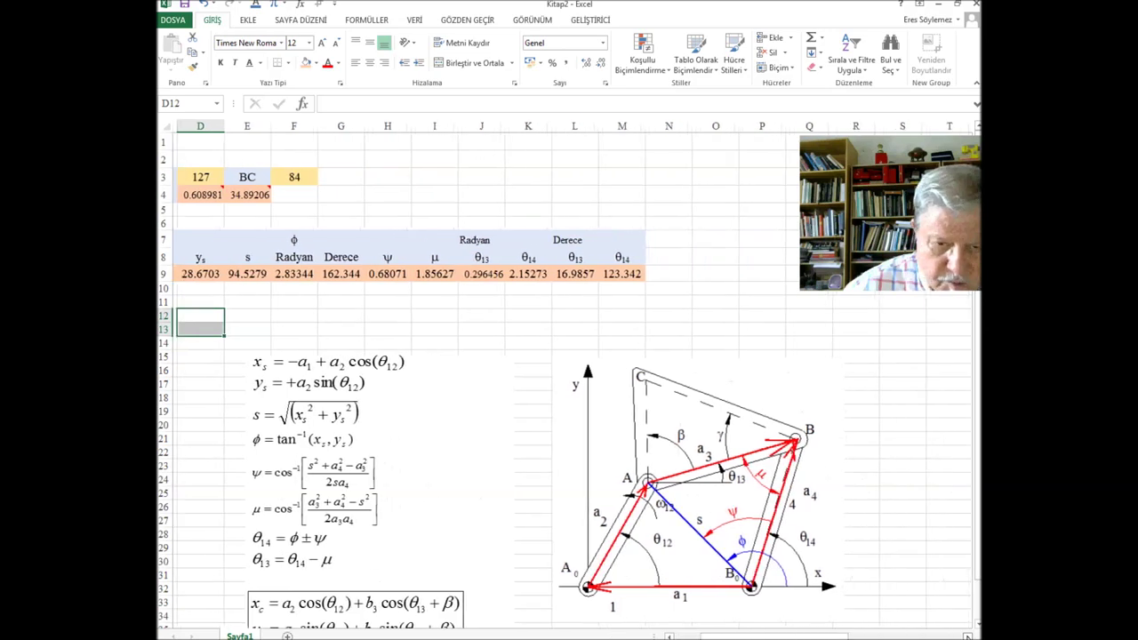
left_click_drag(629, 416, 939, 441)
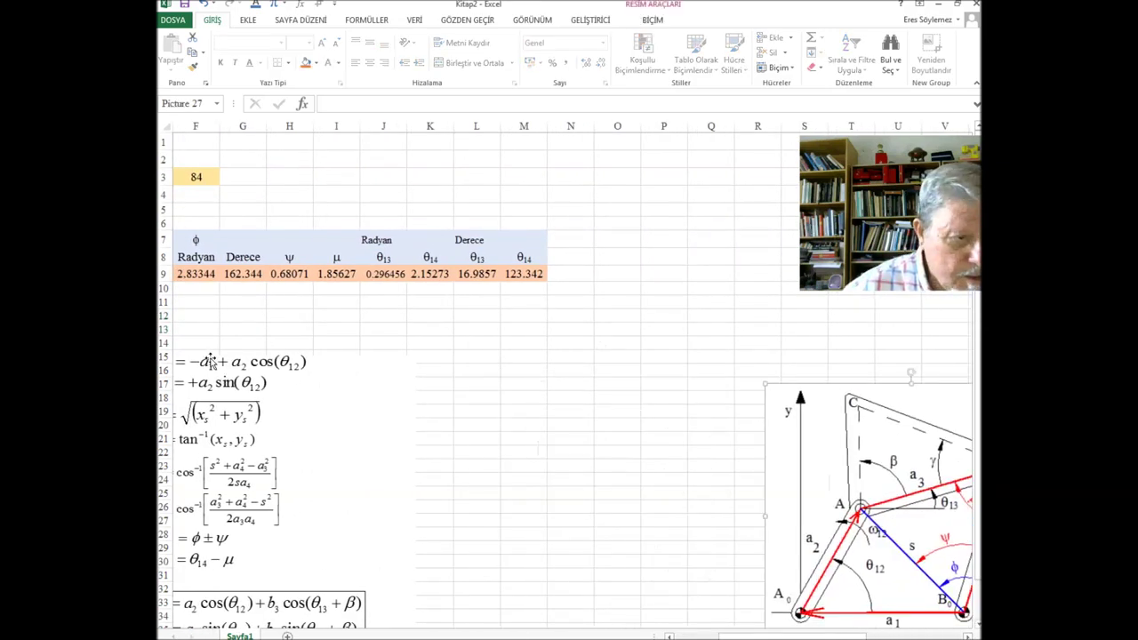
mouse_move(209, 362)
left_mouse_down()
mouse_move(727, 405)
mouse_move(211, 351)
left_mouse_up()
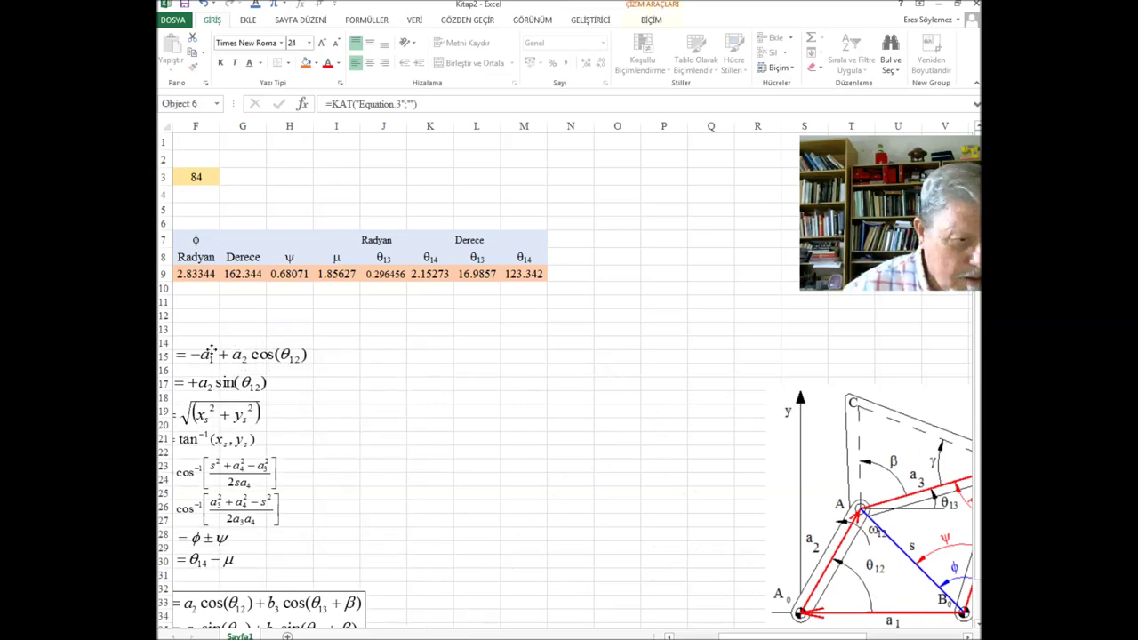
scroll(669, 635, "left", 3)
scroll(551, 433, "left", 2)
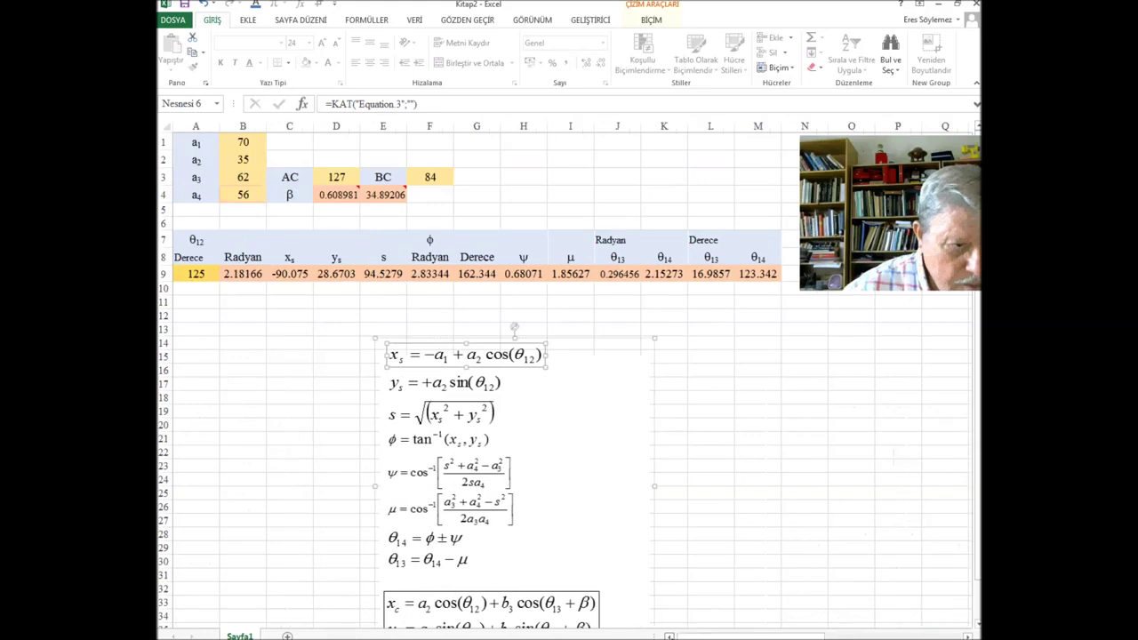
Step: Select the whole equations group and move it to column N on the sheet's right side
left_click(487, 391)
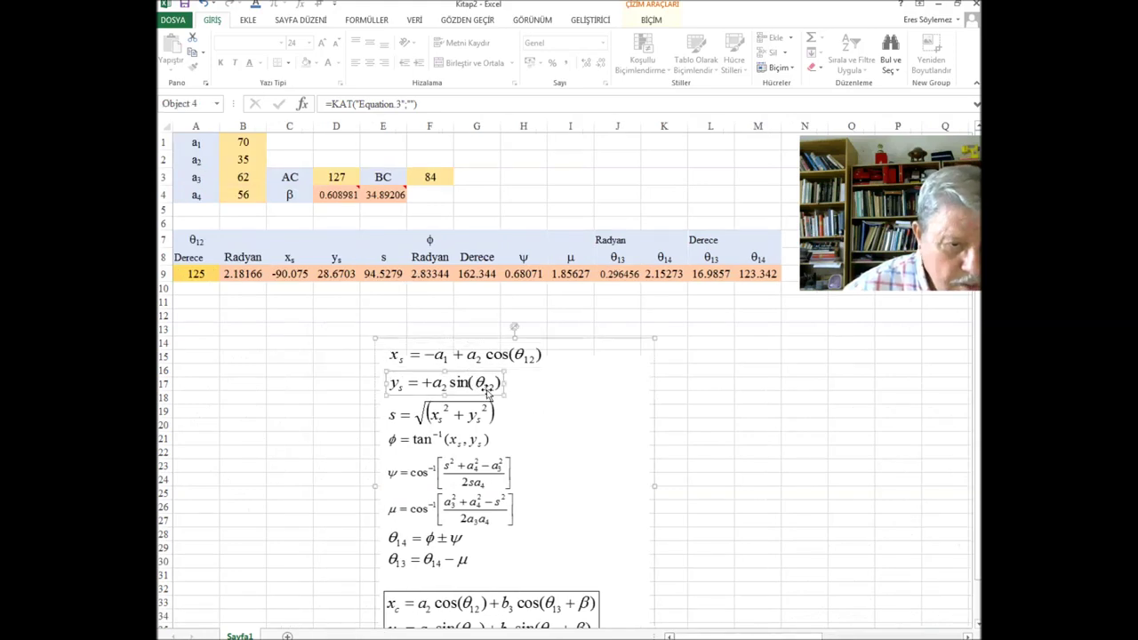
left_click(594, 393)
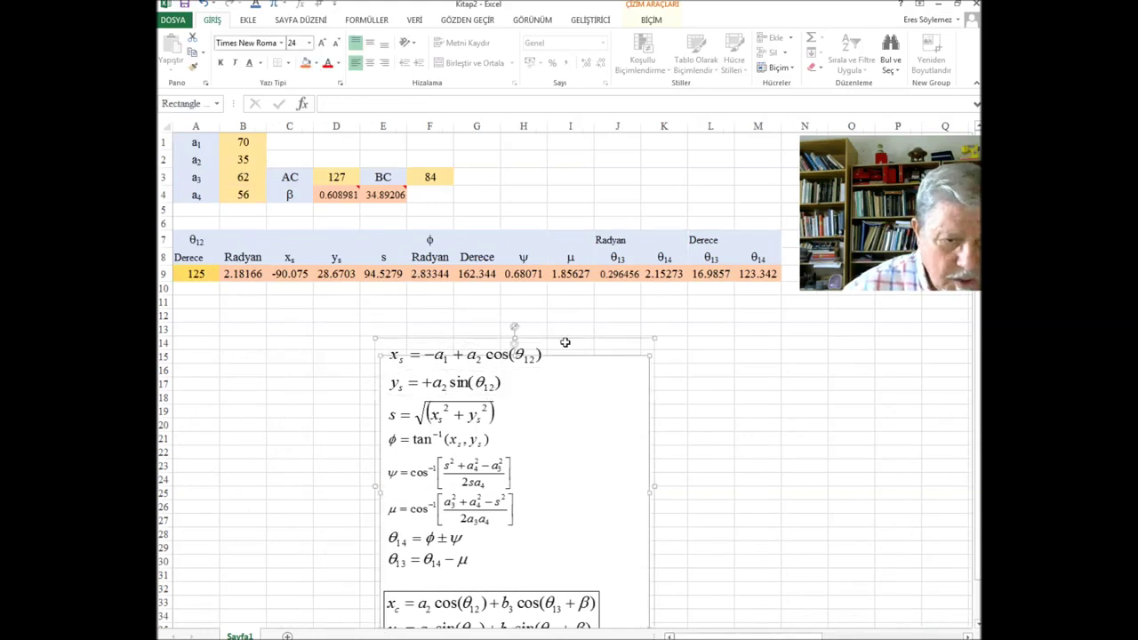
left_click(516, 327)
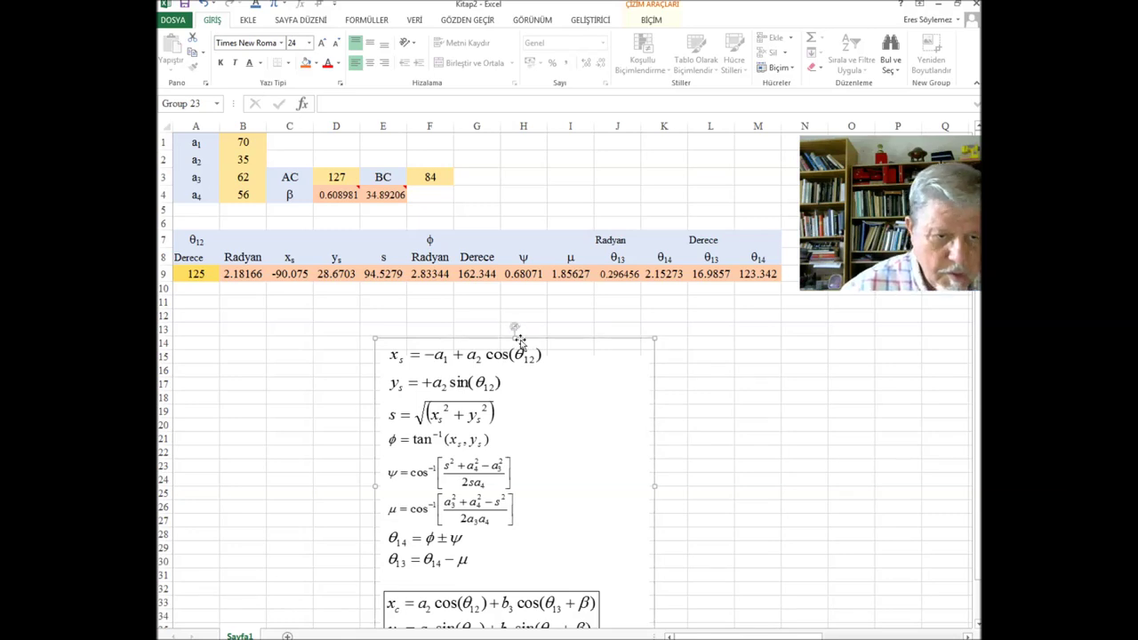
left_click_drag(519, 340, 962, 349)
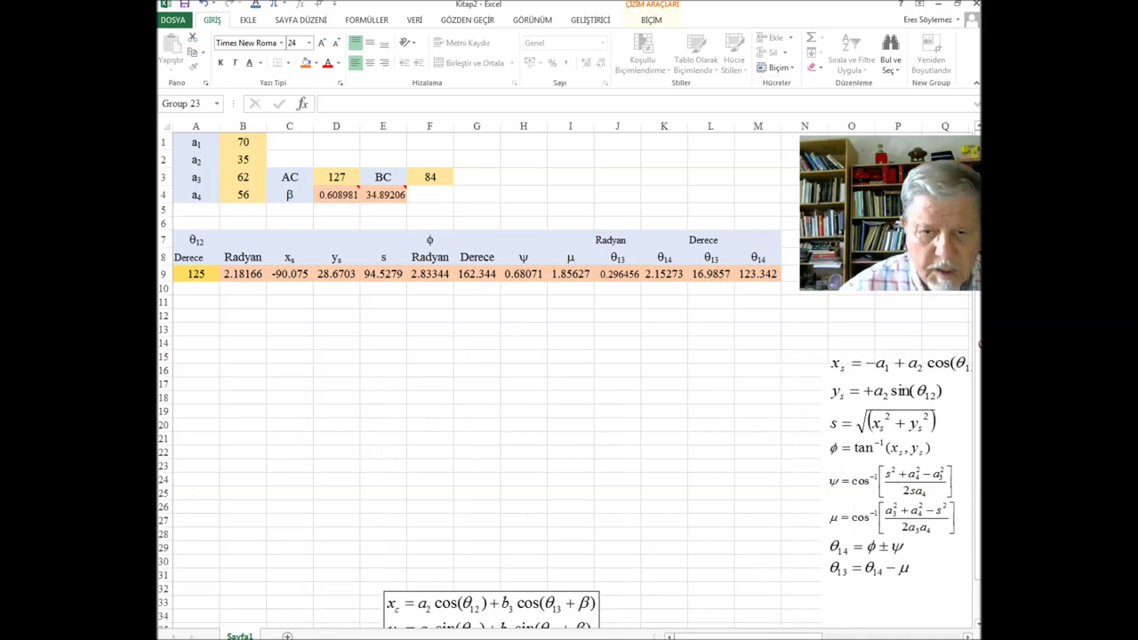
key("ctrl+z")
mouse_move(464, 345)
left_mouse_down()
mouse_move(841, 338)
mouse_move(564, 345)
mouse_move(465, 363)
mouse_move(459, 349)
left_mouse_up()
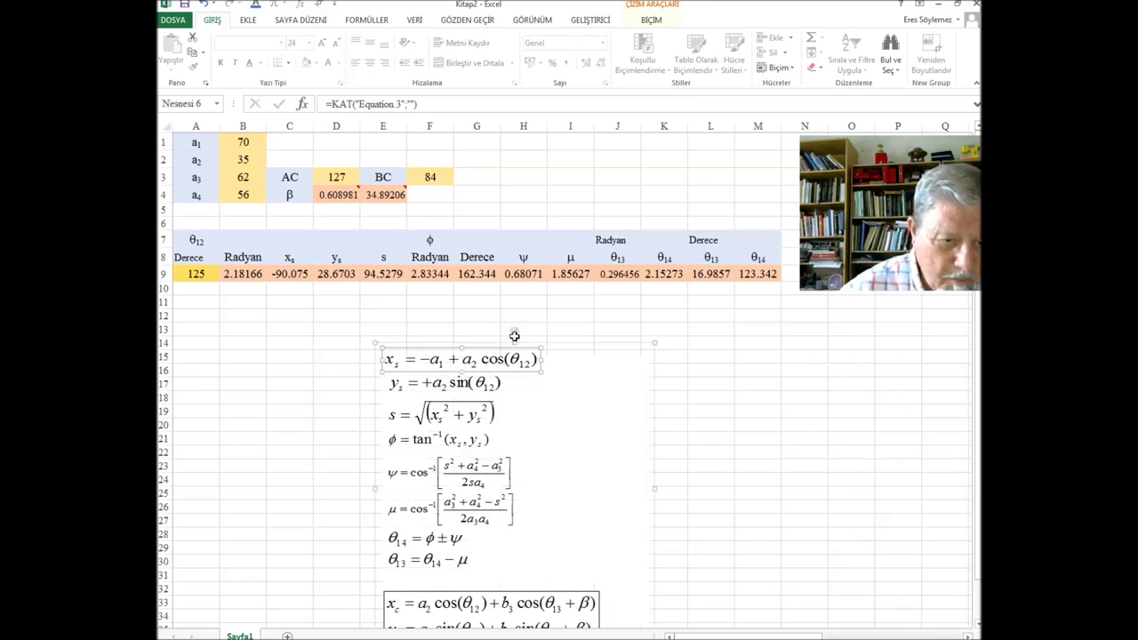
key("Escape")
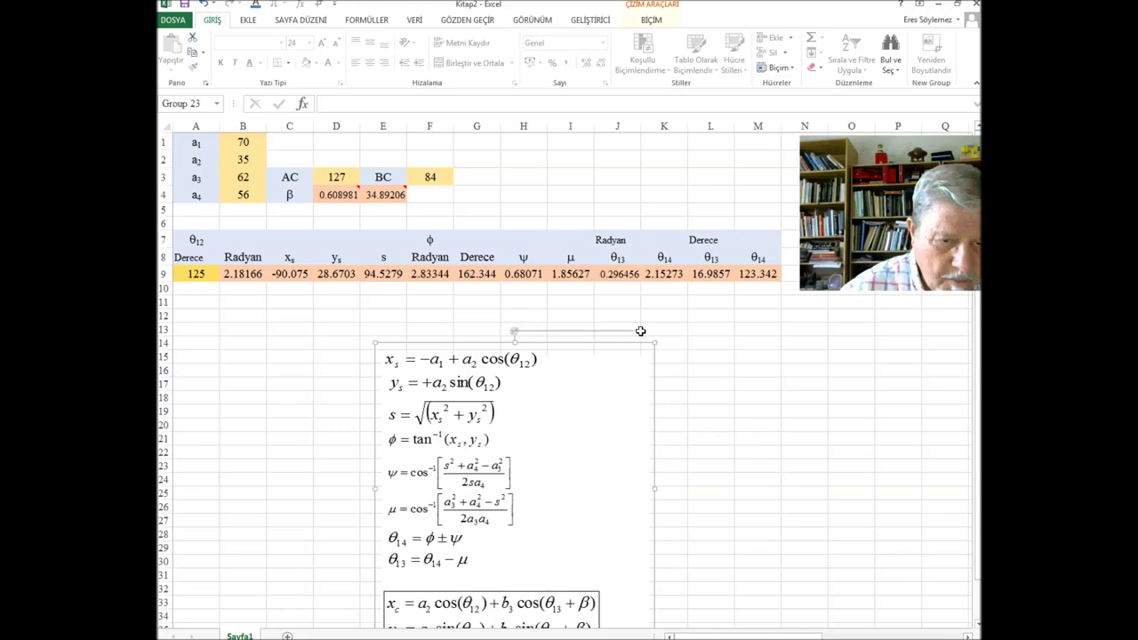
left_click(545, 351)
left_click(513, 336)
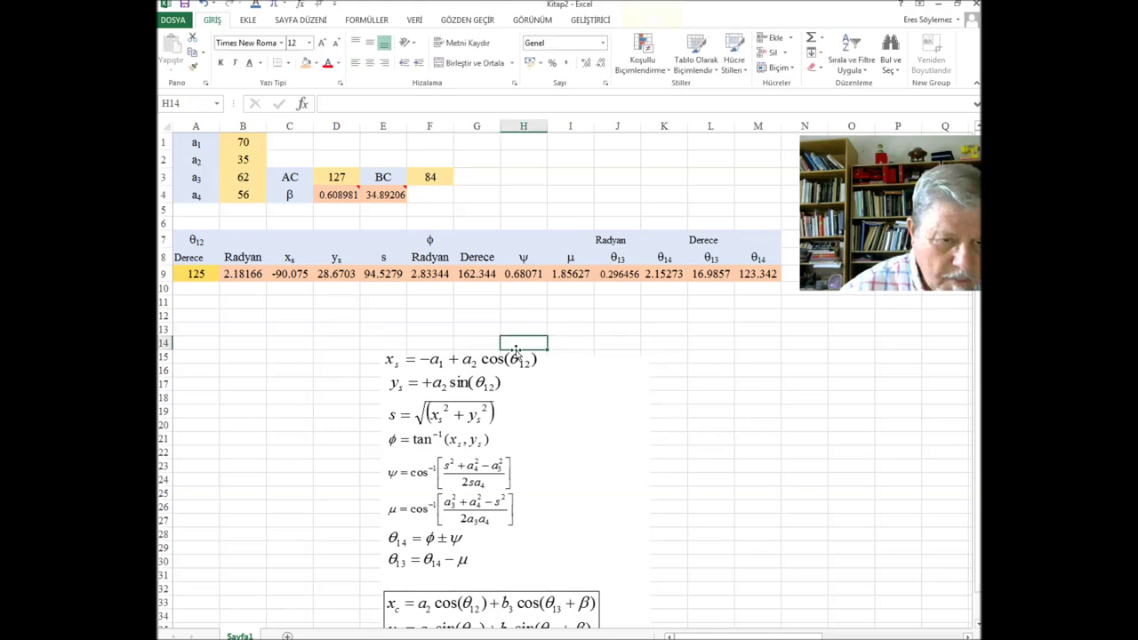
left_click(566, 464)
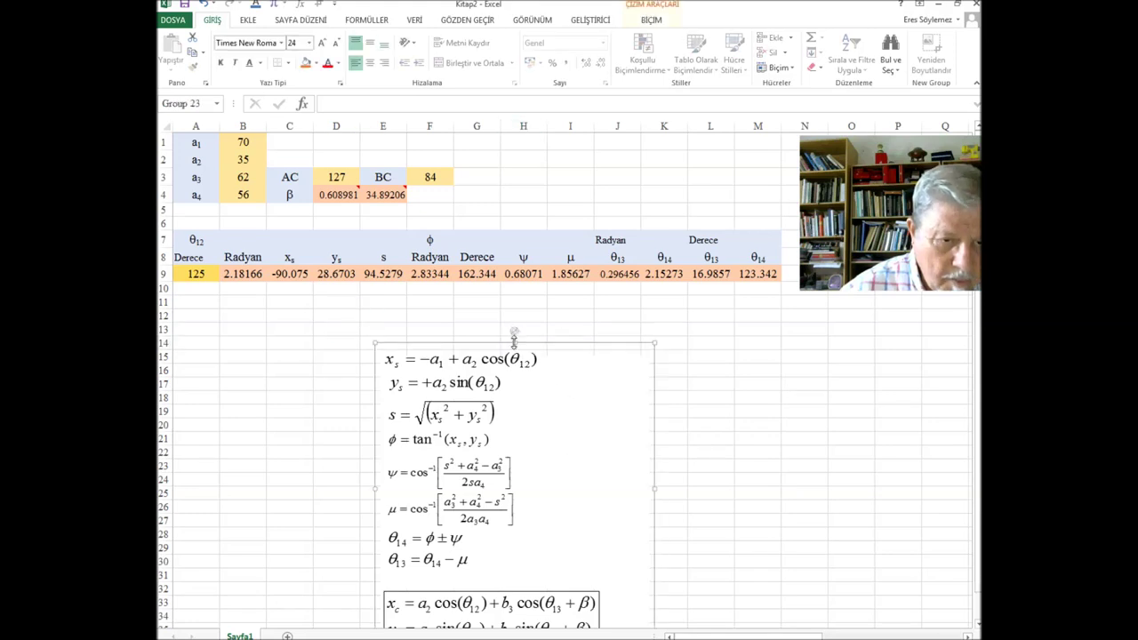
left_click_drag(533, 345, 932, 346)
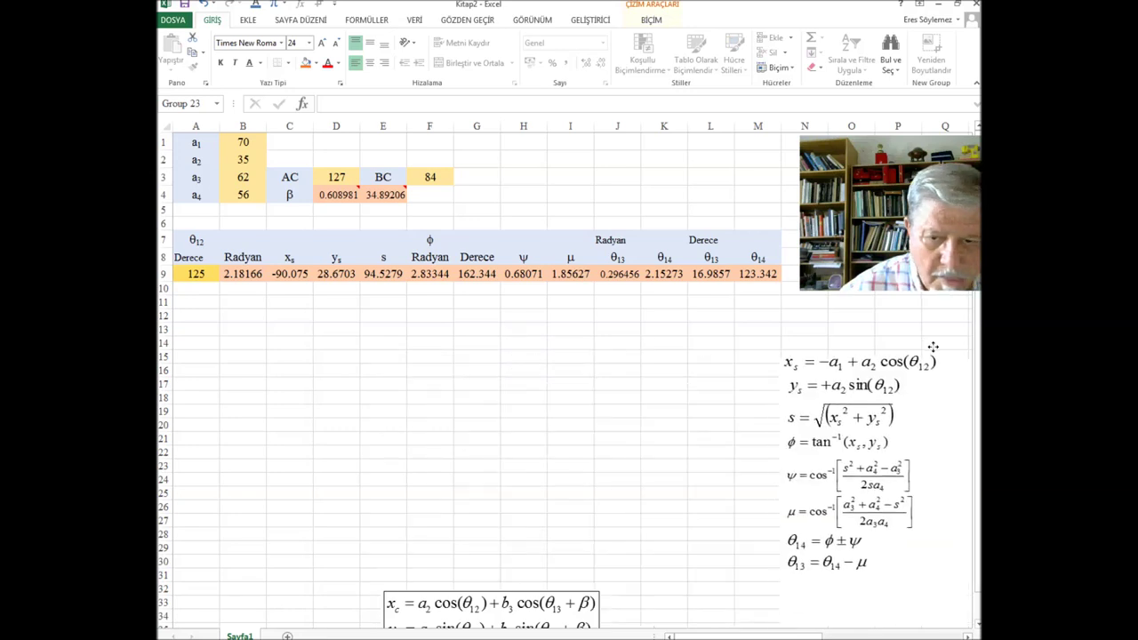
Step: Move the x_c/y_c equation object to the lower right of the sheet
scroll(511, 454, "down", 5)
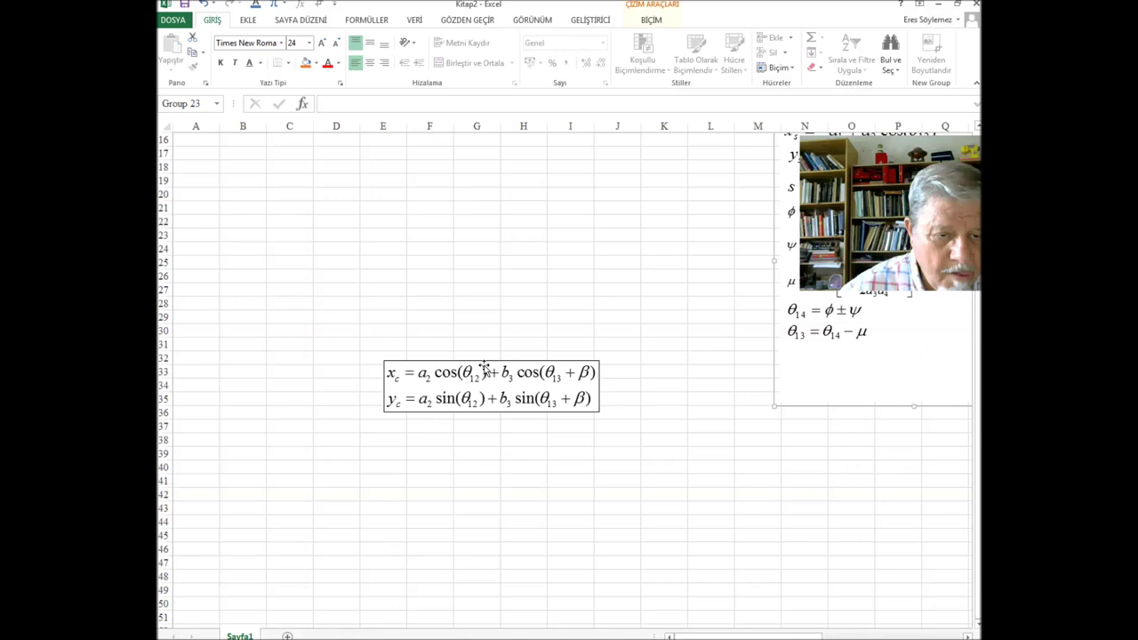
left_click_drag(483, 366, 873, 519)
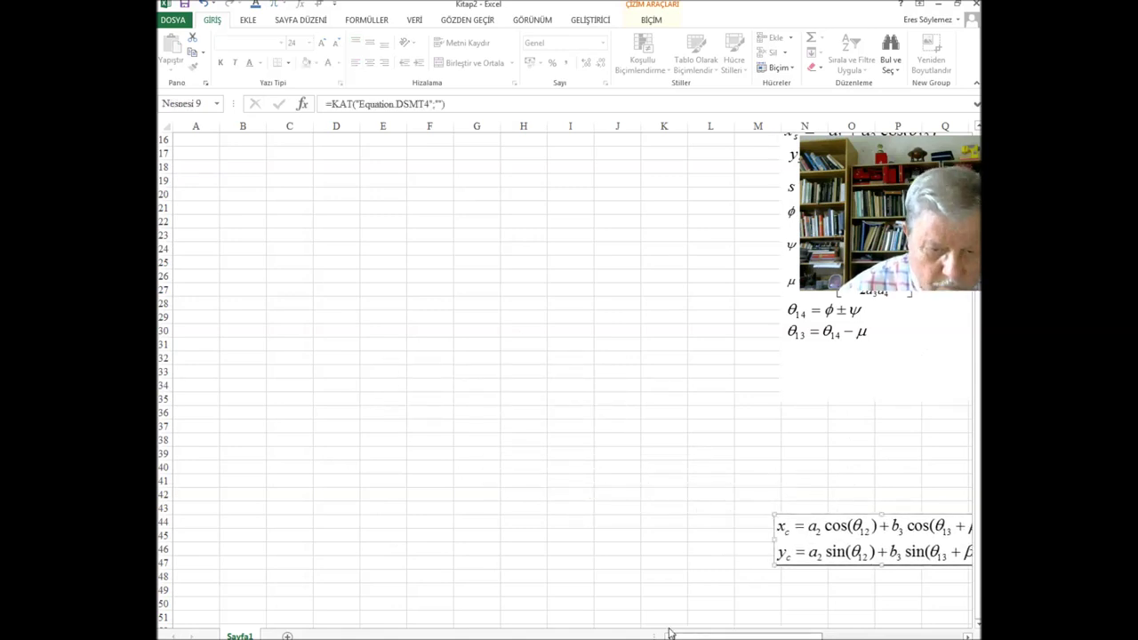
scroll(422, 368, "up", 5)
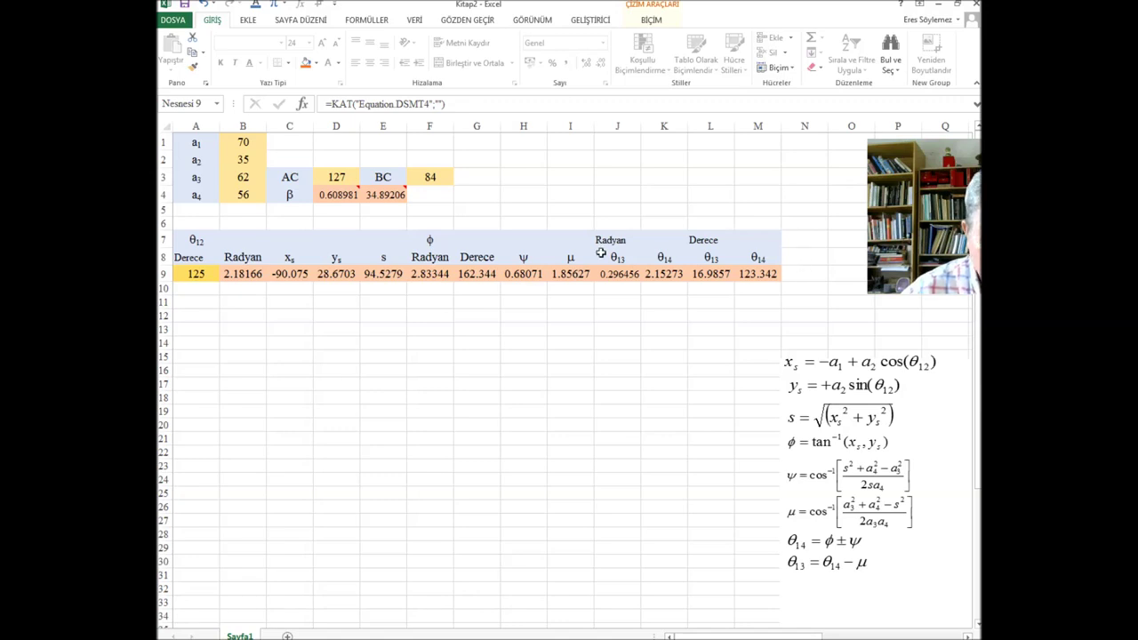
Step: Copy the μ heading from I8 into N8, then select header cells M7:N7
left_click(573, 258)
right_click(573, 260)
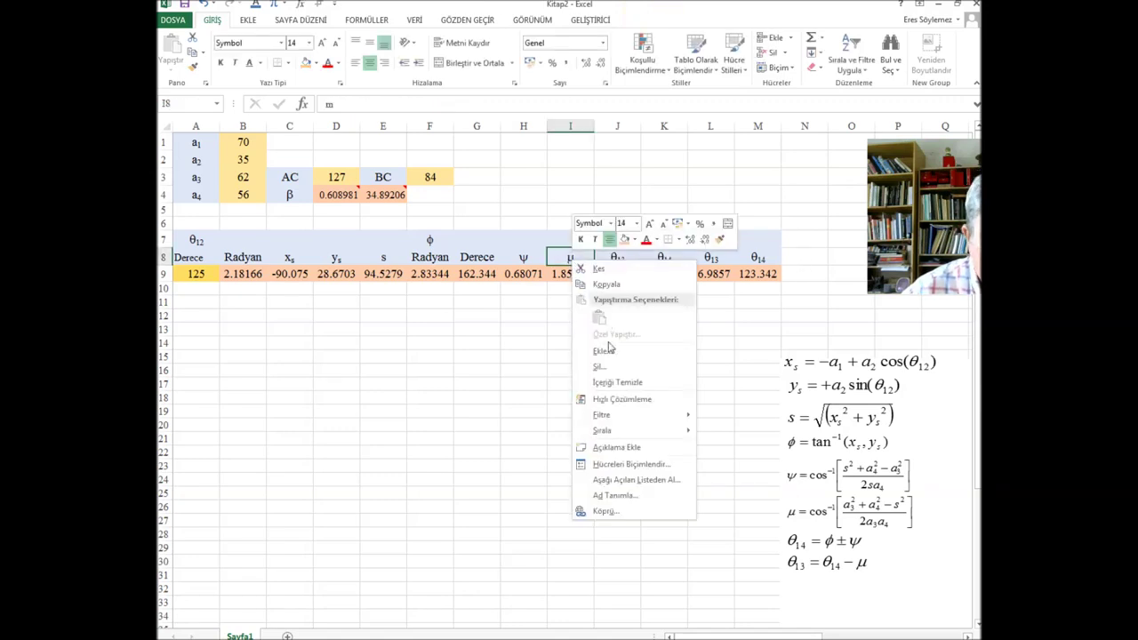
left_click(606, 284)
right_click(815, 261)
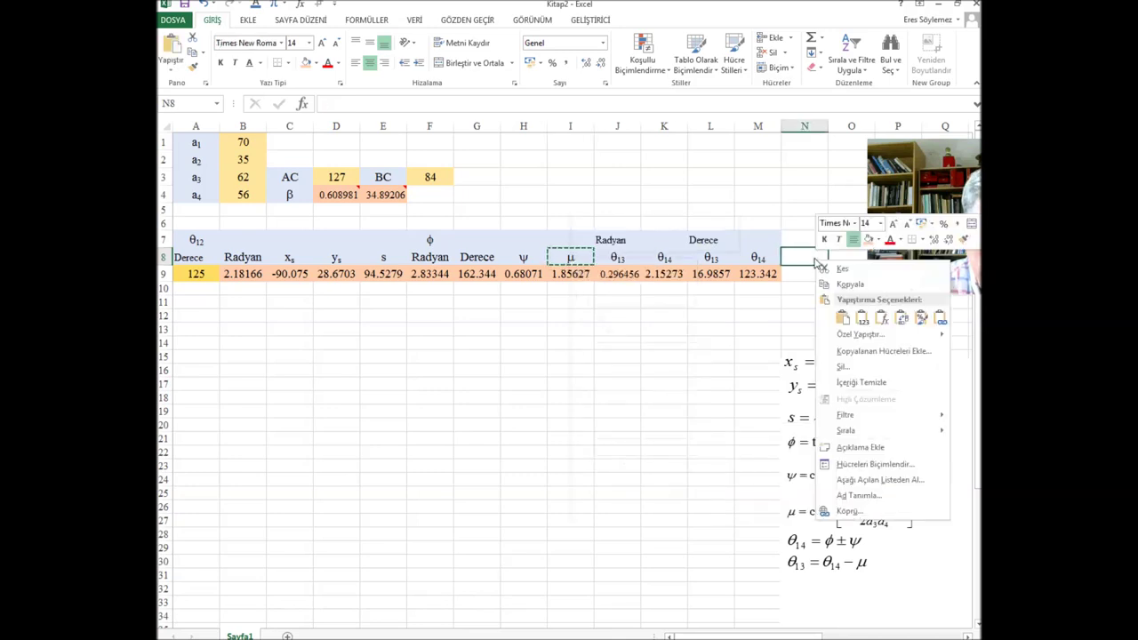
mouse_move(846, 430)
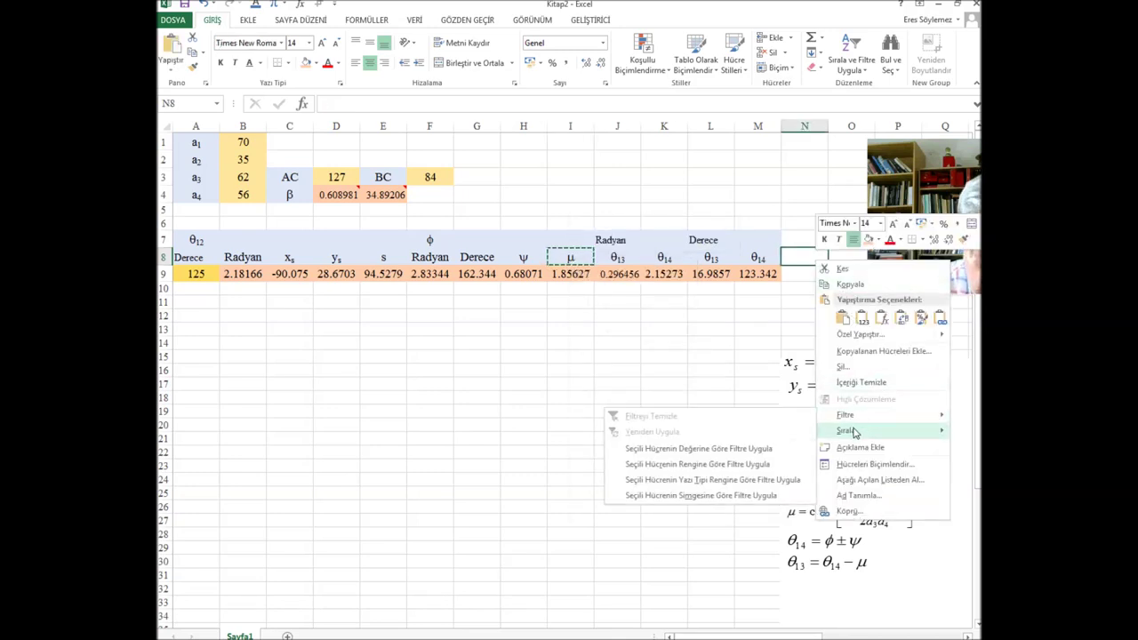
left_click(843, 317)
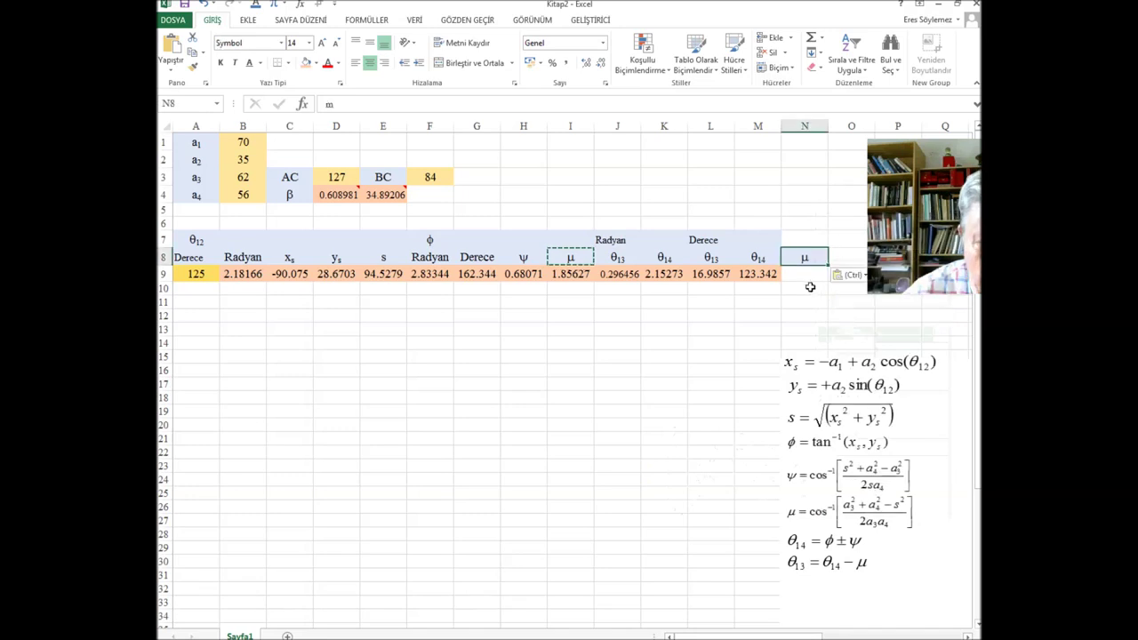
left_click(809, 277)
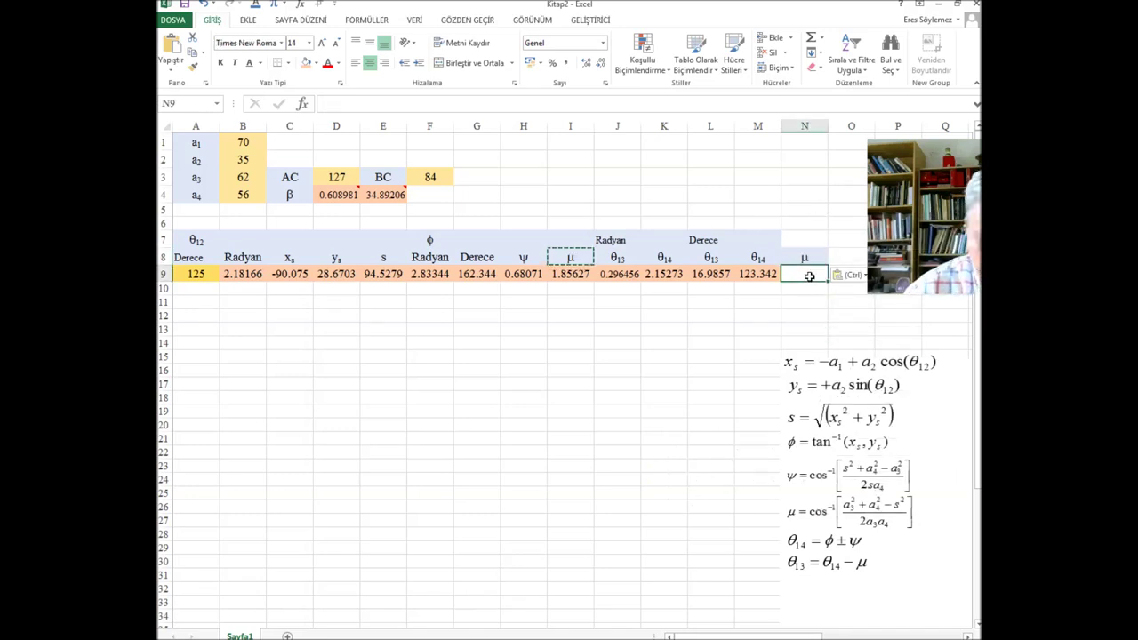
left_click(800, 235)
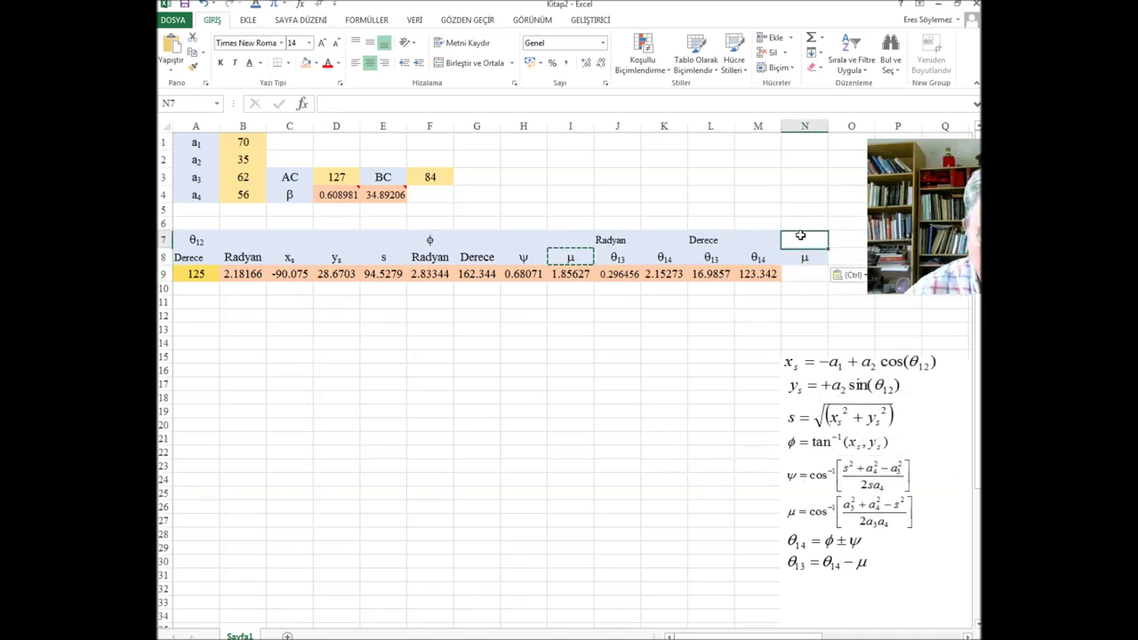
left_click_drag(761, 239, 815, 239)
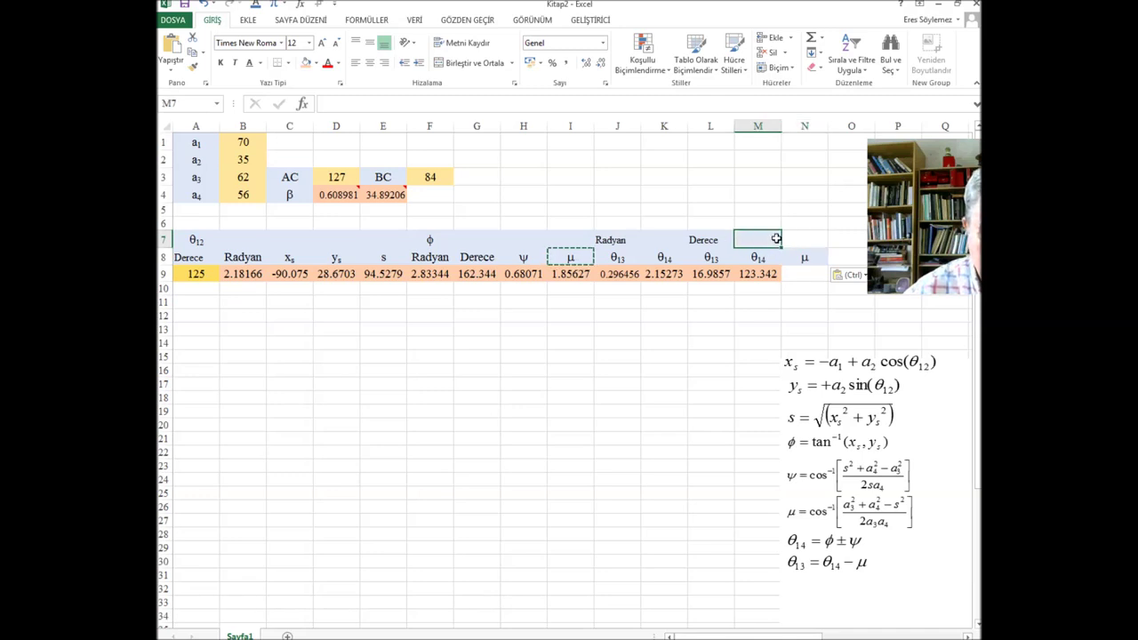
Step: Give the new header cells M7:N7 a light-blue fill
left_click(316, 63)
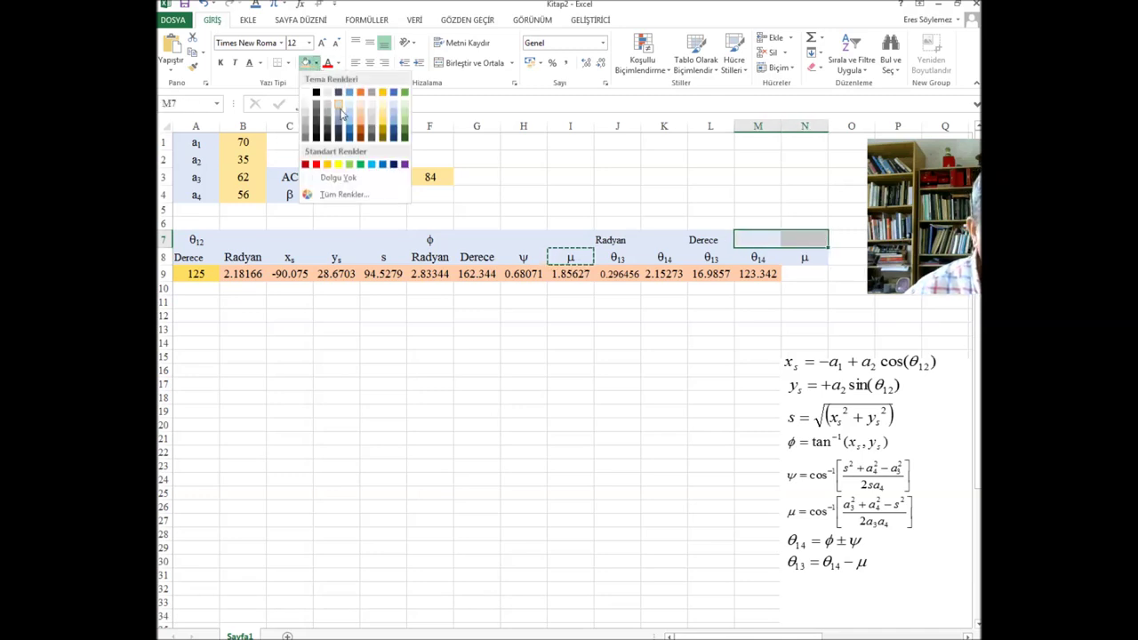
left_click(395, 110)
left_click(674, 345)
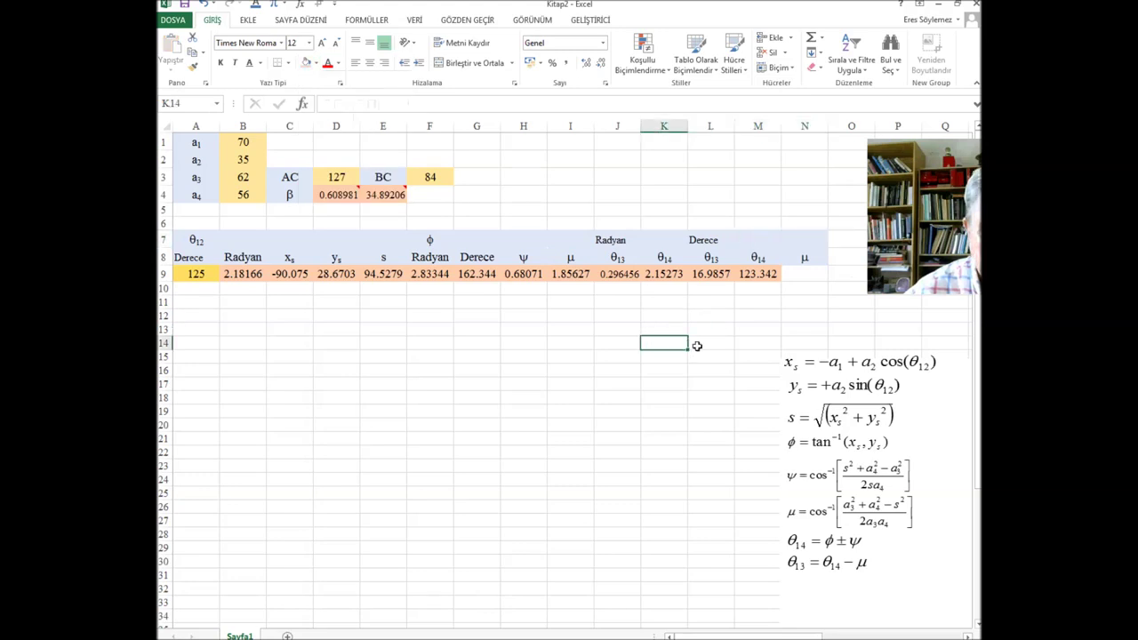
Step: Enter the μ-to-degrees formula from I9 in N9 (106.357) and fill N9 orange
left_click(800, 279)
type("+")
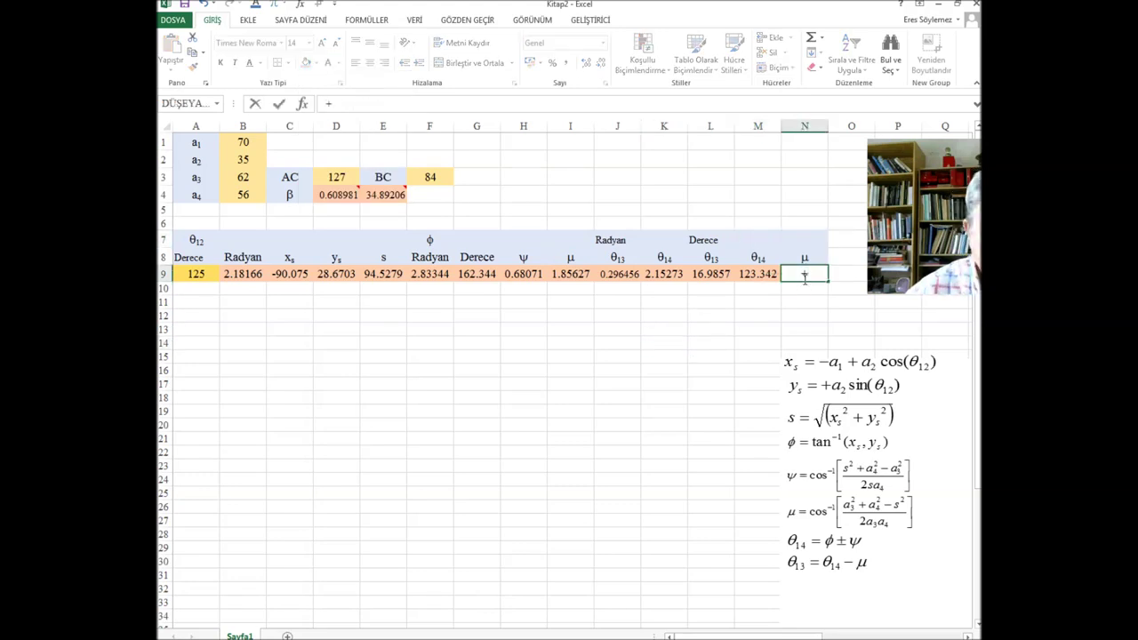
left_click(566, 273)
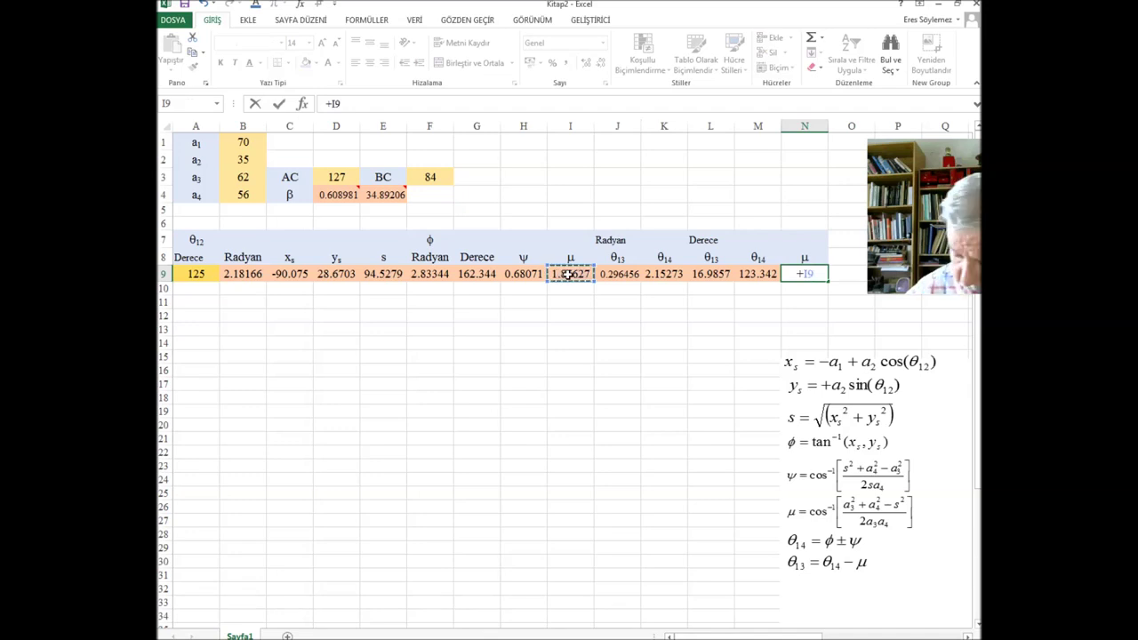
type("/D4*E4")
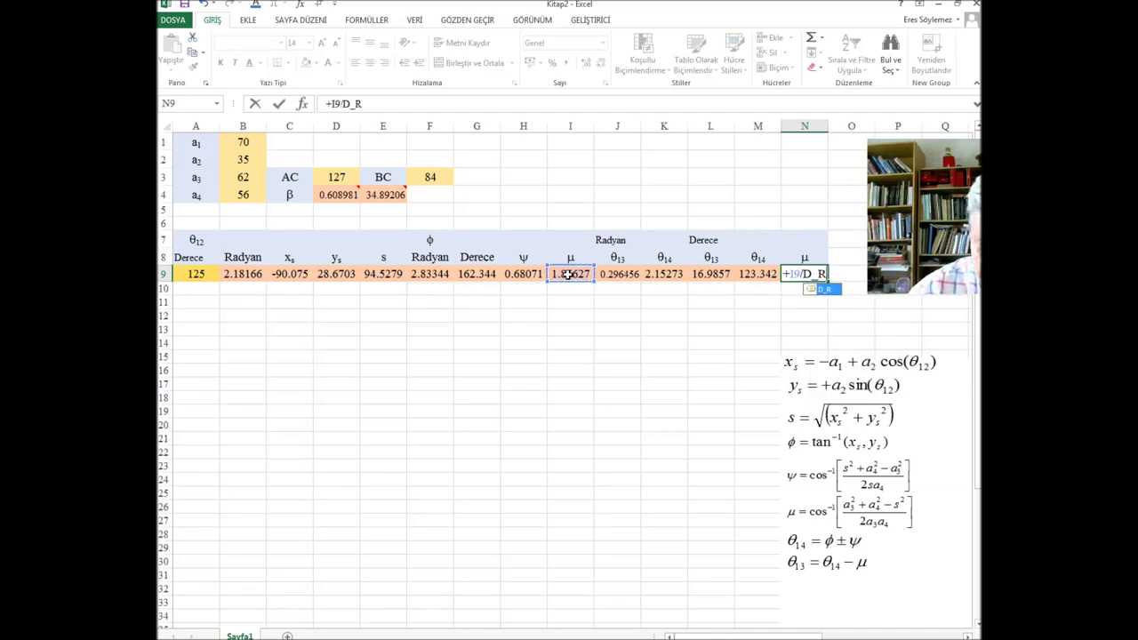
key("Return")
left_click(804, 272)
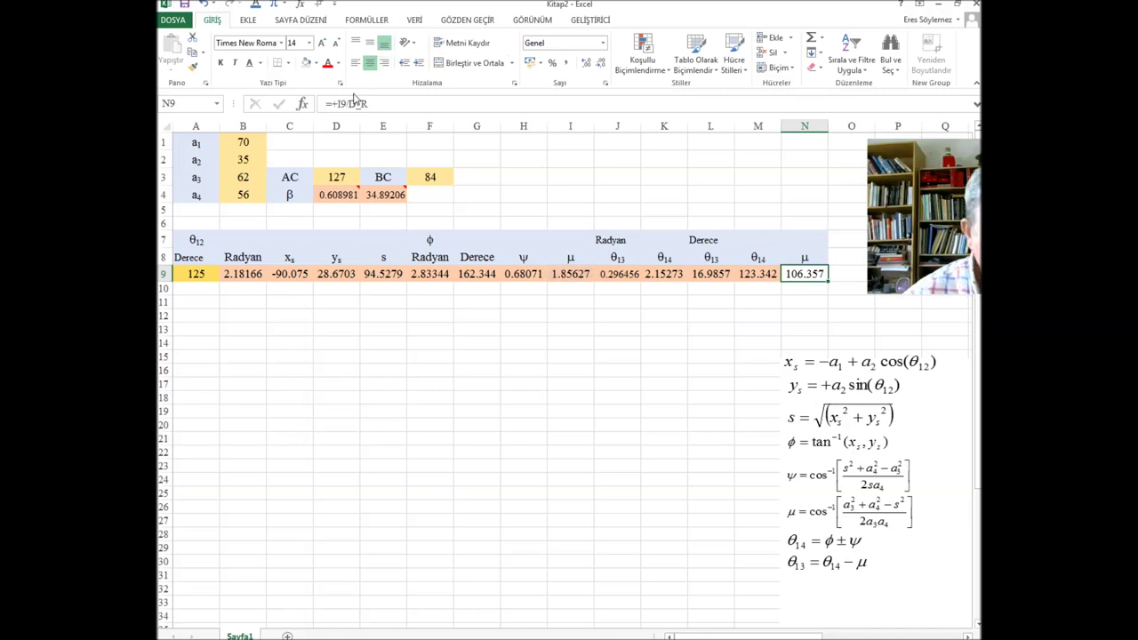
left_click(314, 63)
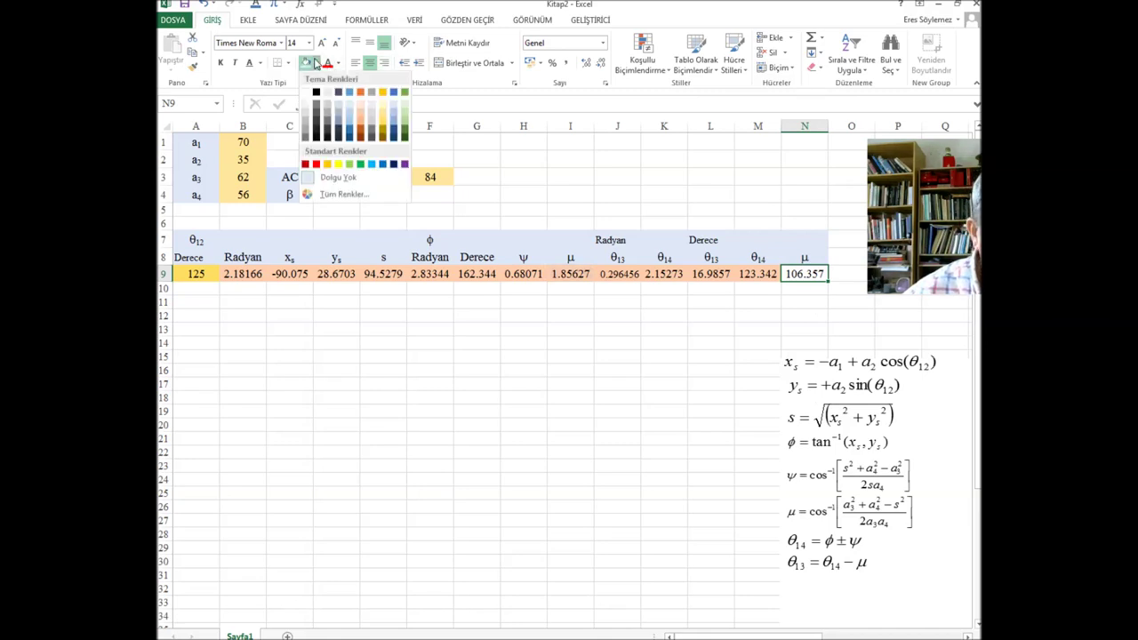
left_click(359, 117)
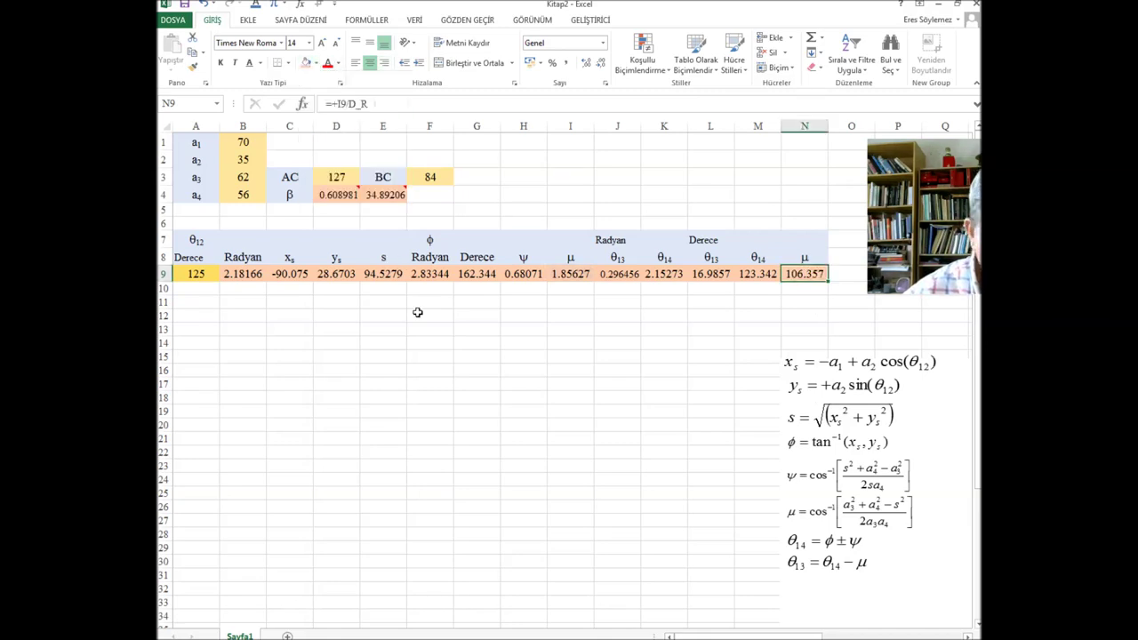
left_click(421, 313)
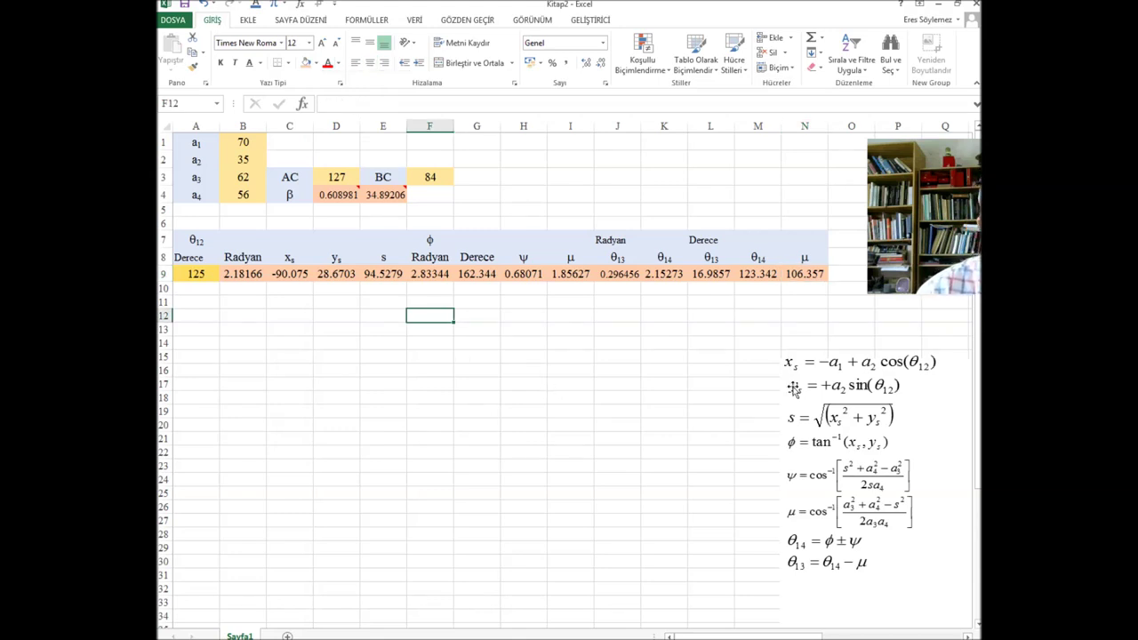
Step: Shift the formula picture right and copy the angle table A7:N9
left_click_drag(804, 358, 892, 365)
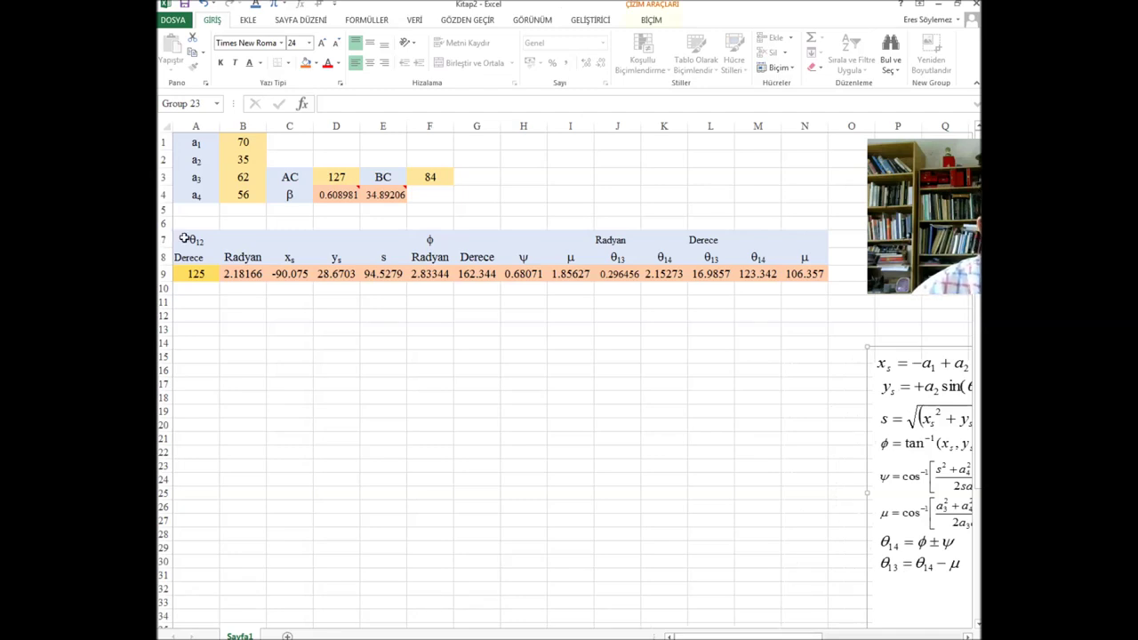
left_click_drag(184, 239, 800, 275)
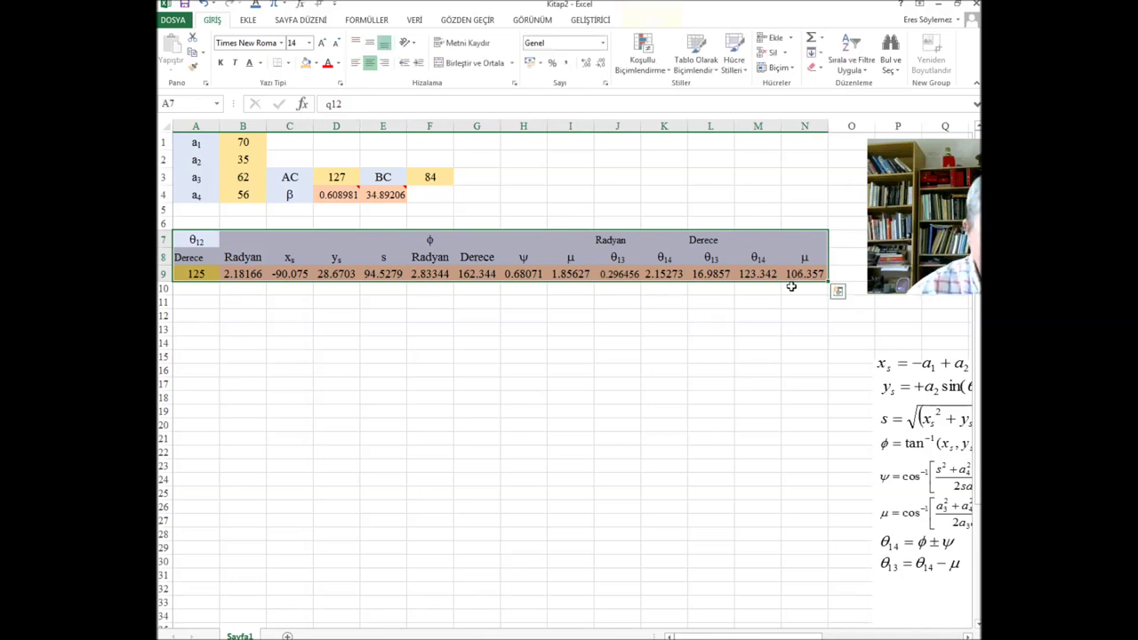
key("ctrl+c")
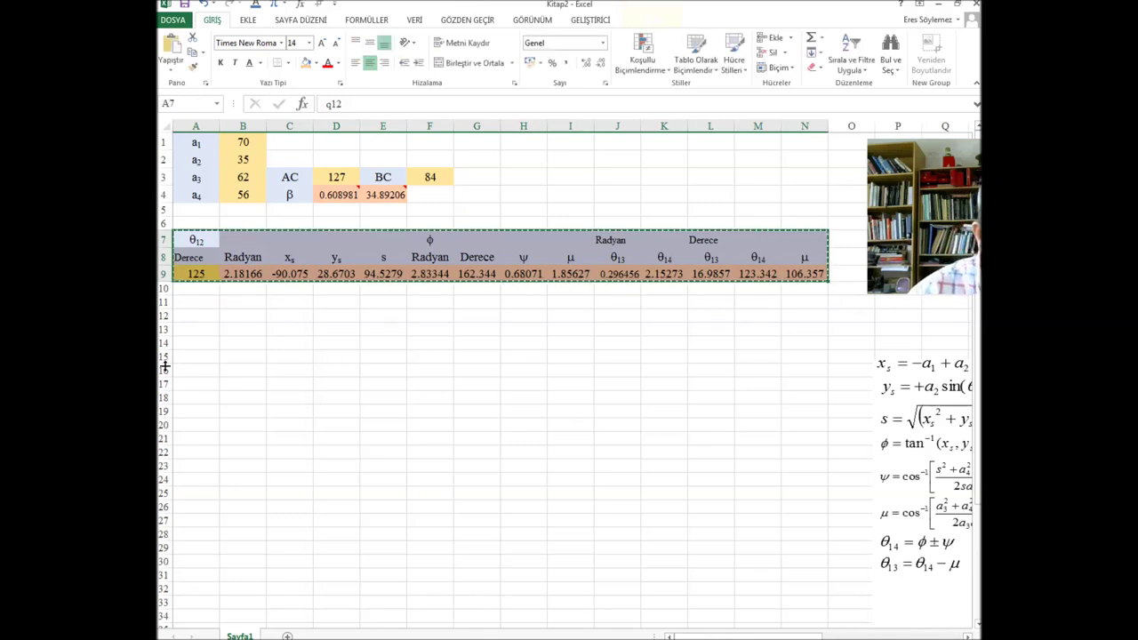
Step: Paste the copied A7:N9 angle table starting at A17, filling rows 17–19
left_click(186, 346)
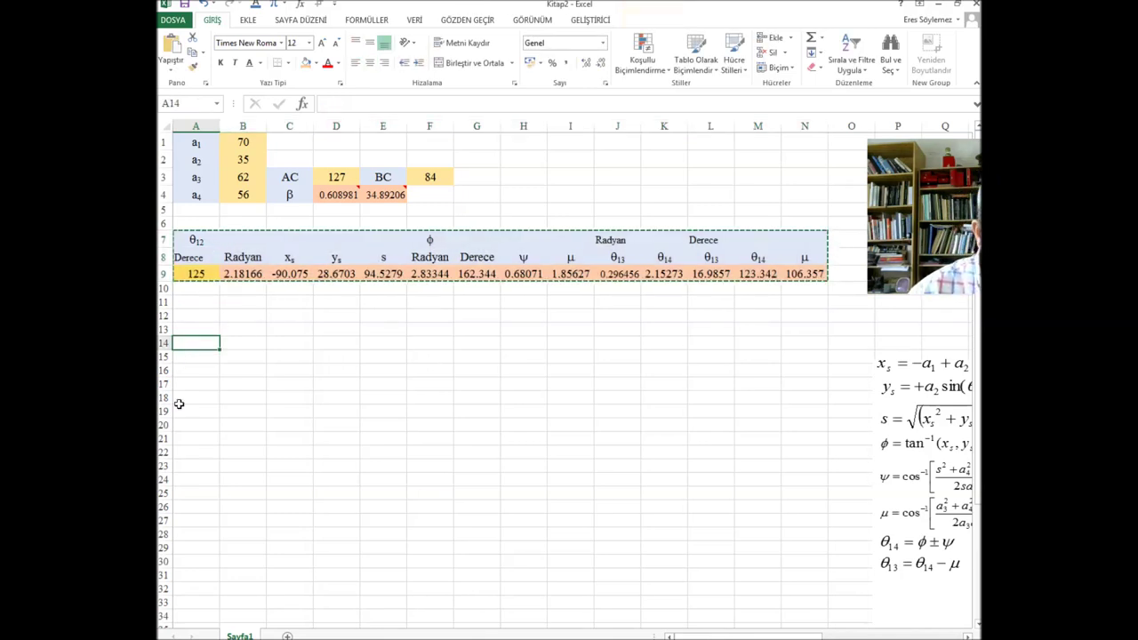
left_click(194, 386)
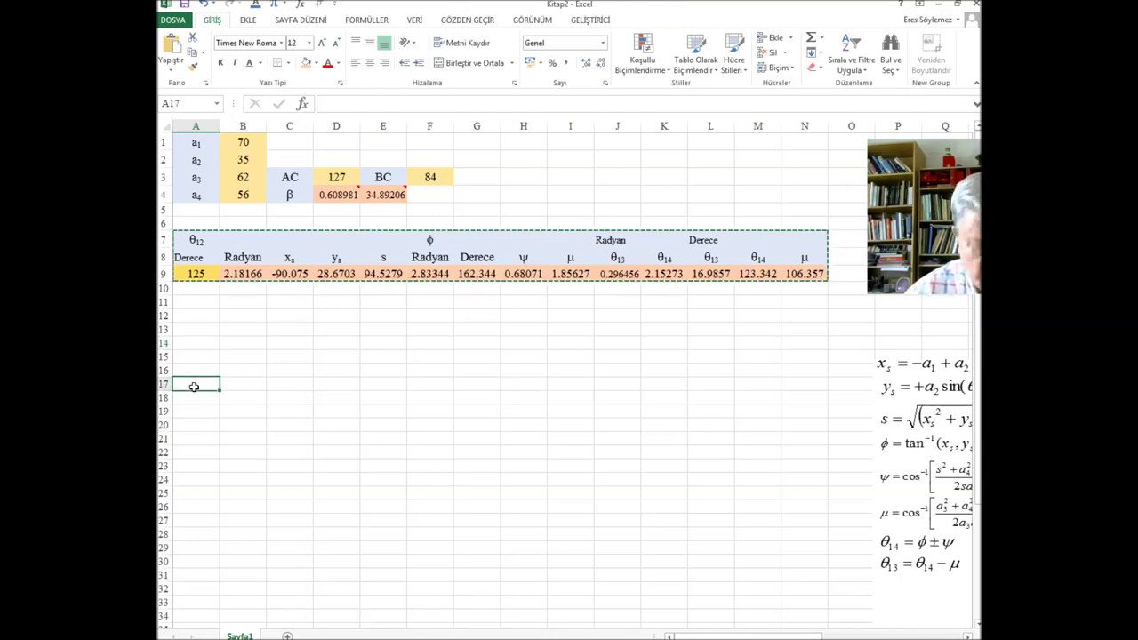
key("ctrl+v")
left_click(287, 511)
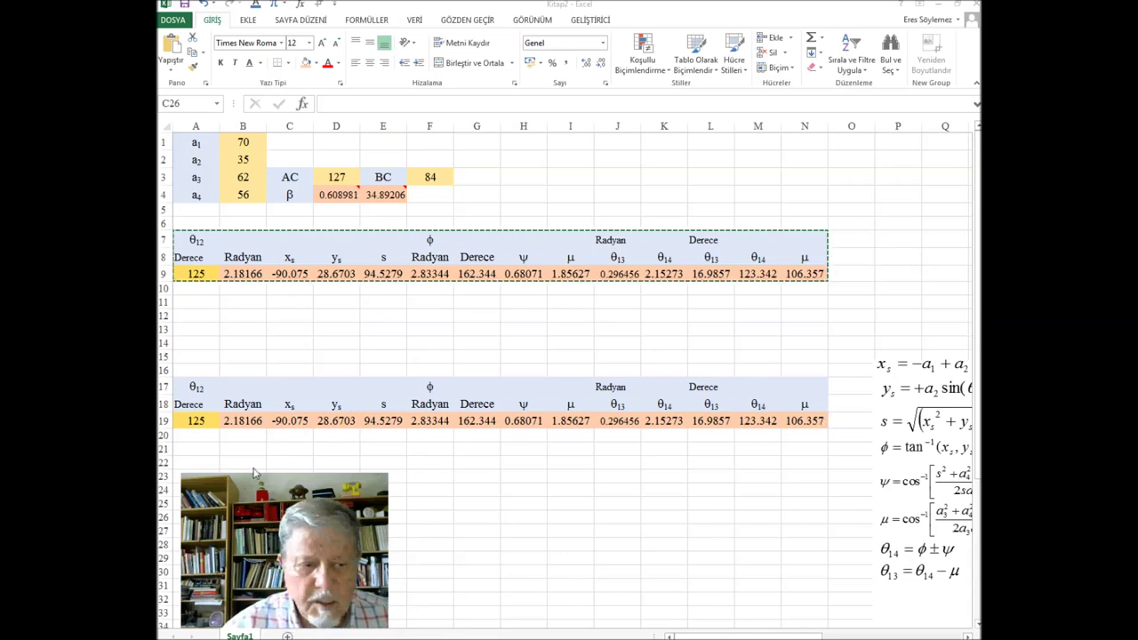
left_click_drag(243, 477, 836, 483)
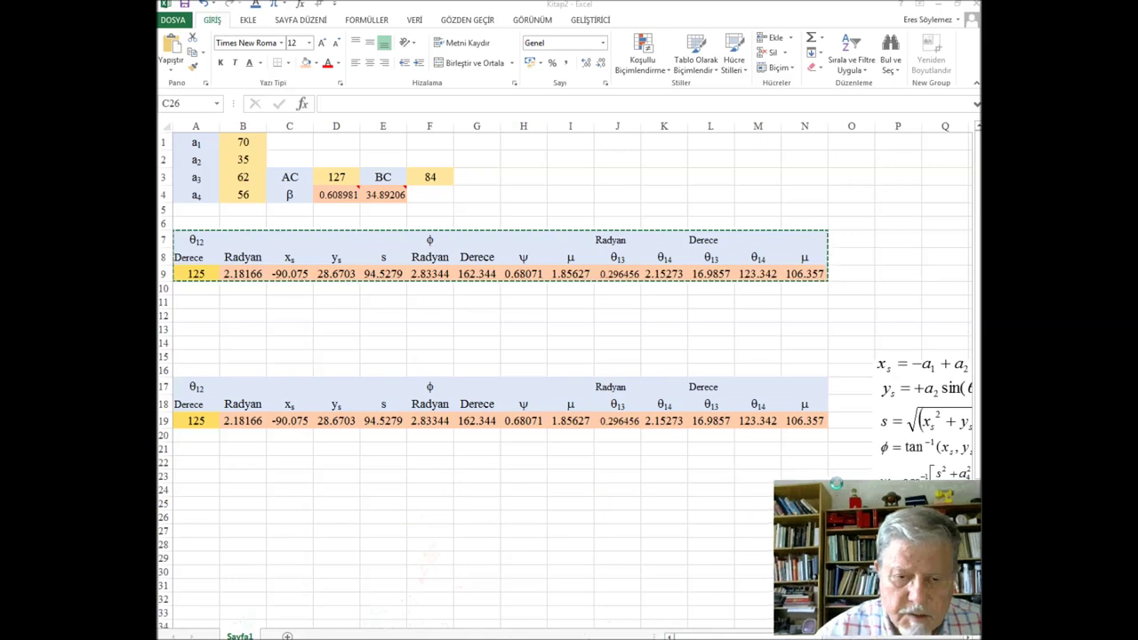
left_click(195, 420)
Step: Enter θ12 values 0, 5, 10 and 15 in A19:A22 of the copied table
key("ctrl+v")
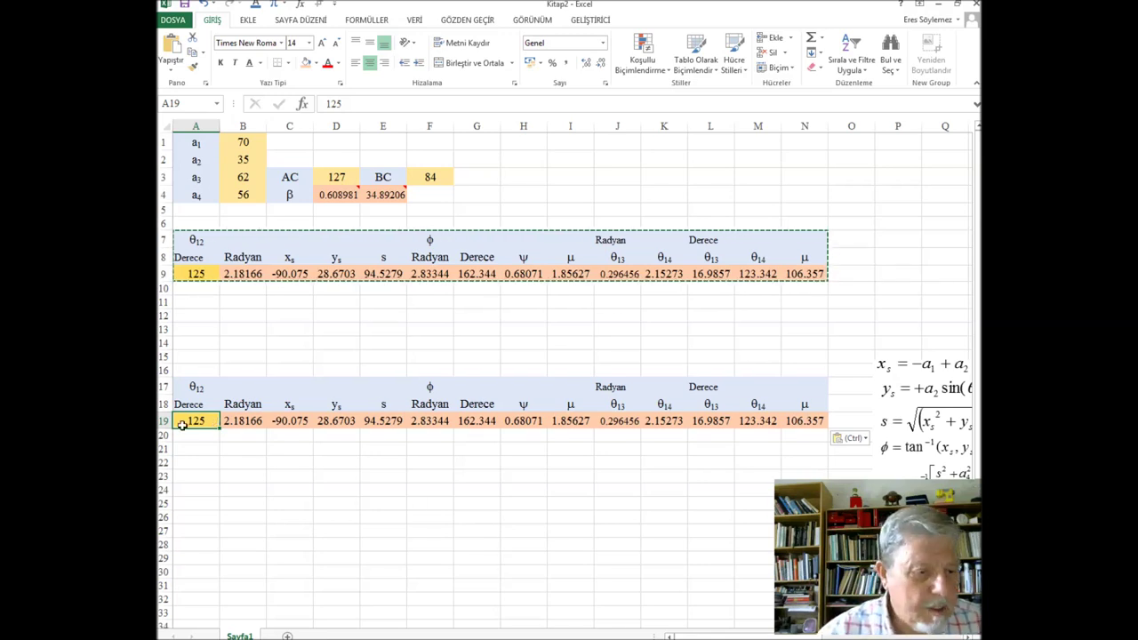
type("0")
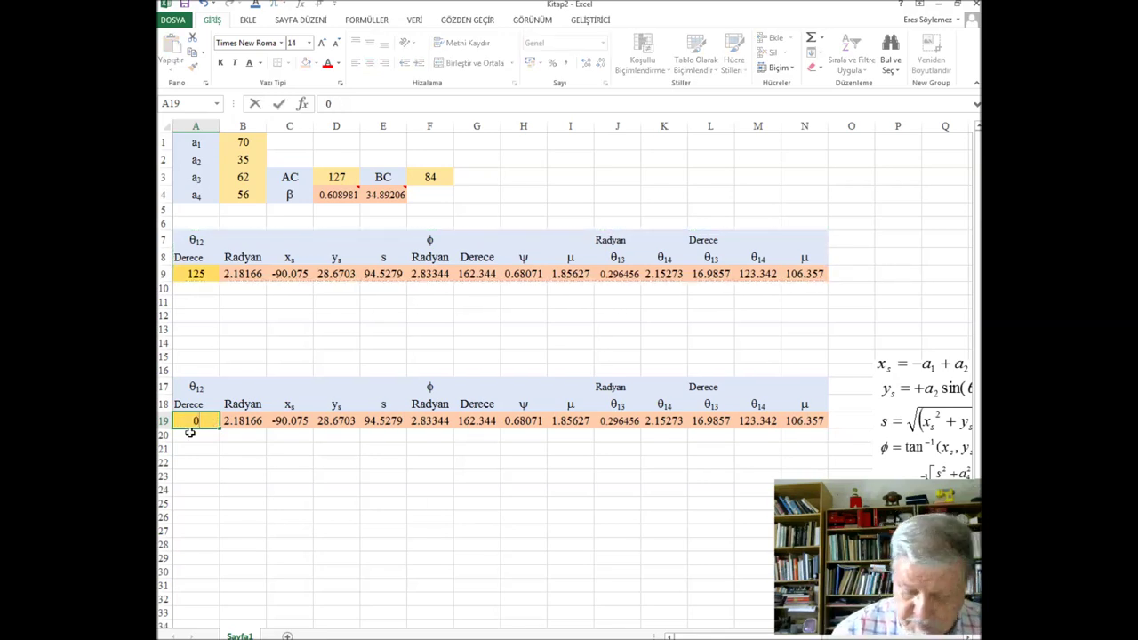
key("Return")
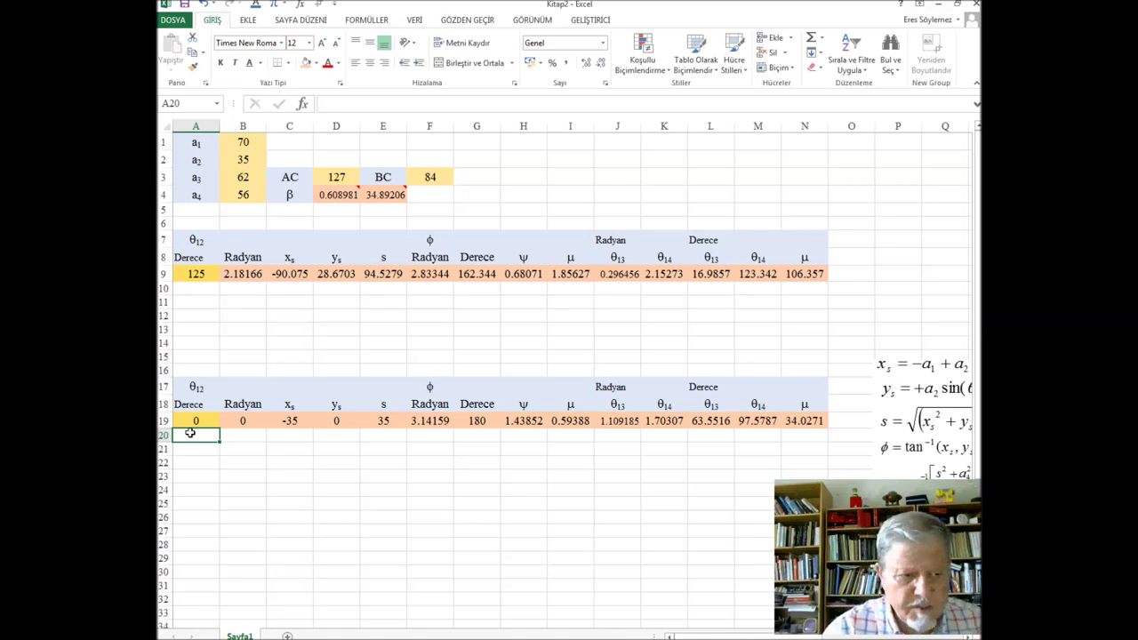
type("5")
key("Return")
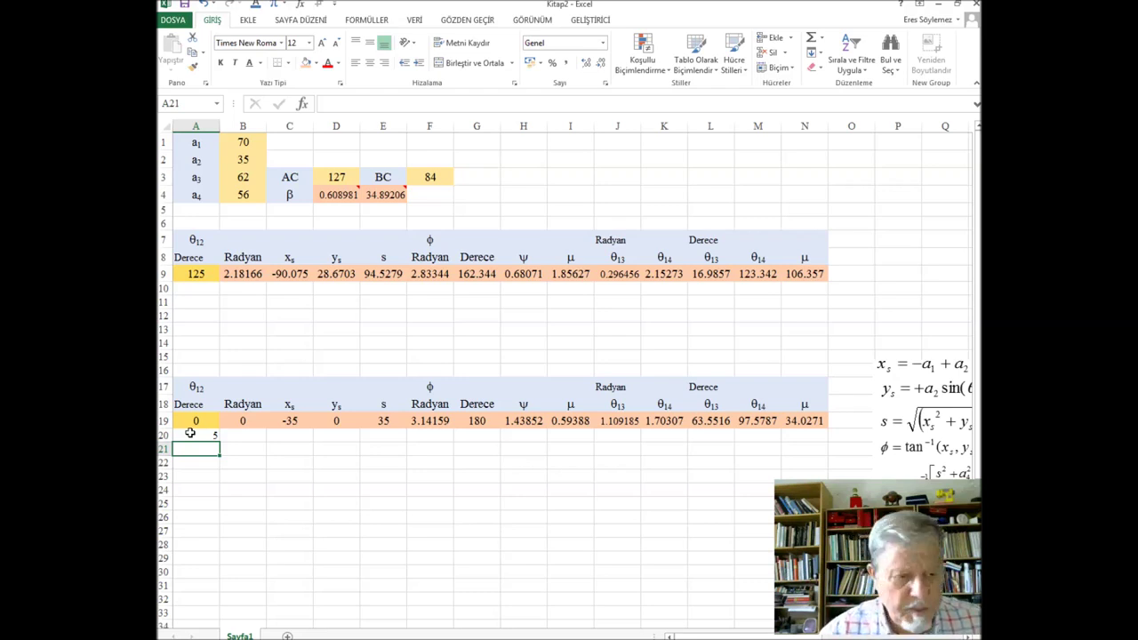
type("10")
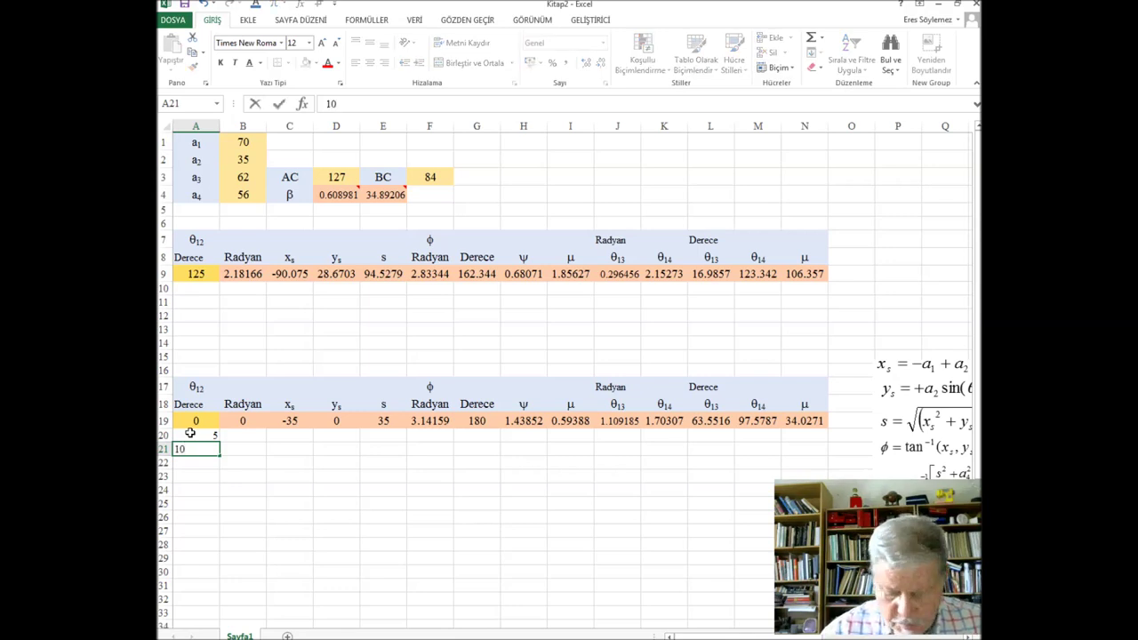
key("Return")
type("1")
key("Return")
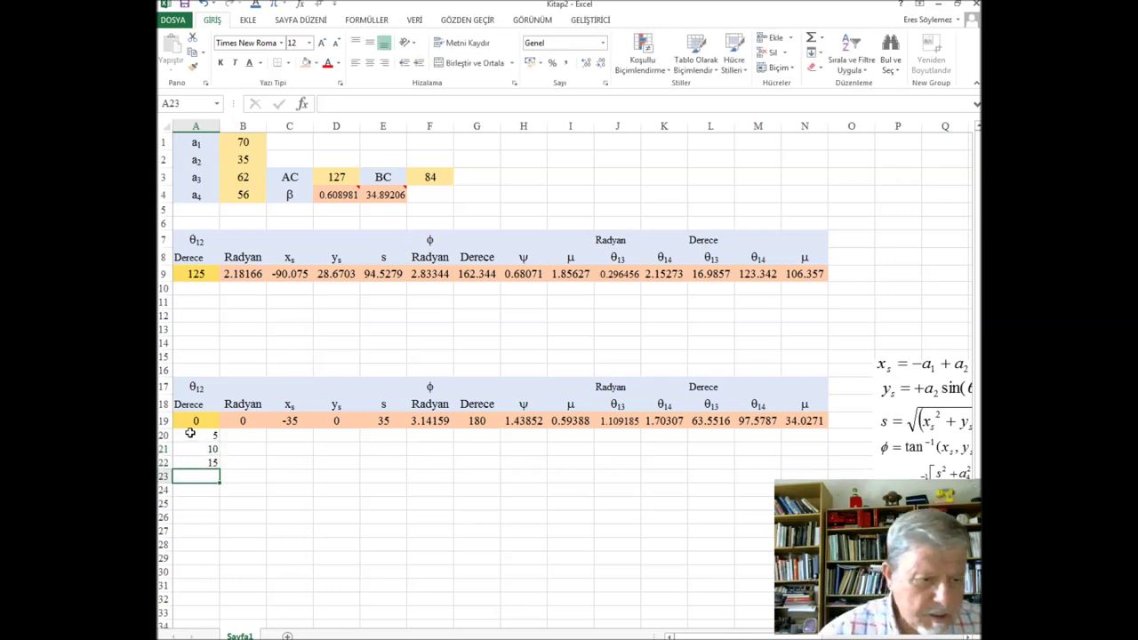
Step: Centre the angle values in A19:A22 and give them a dark gold fill
left_click(197, 423)
left_click_drag(200, 429, 198, 461)
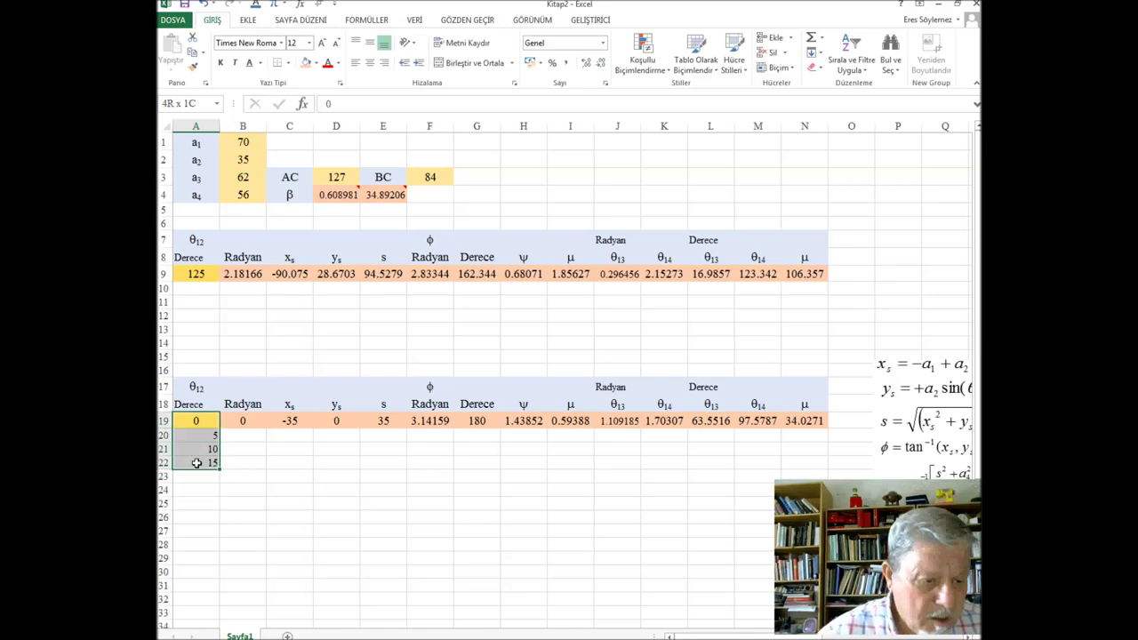
left_click(369, 64)
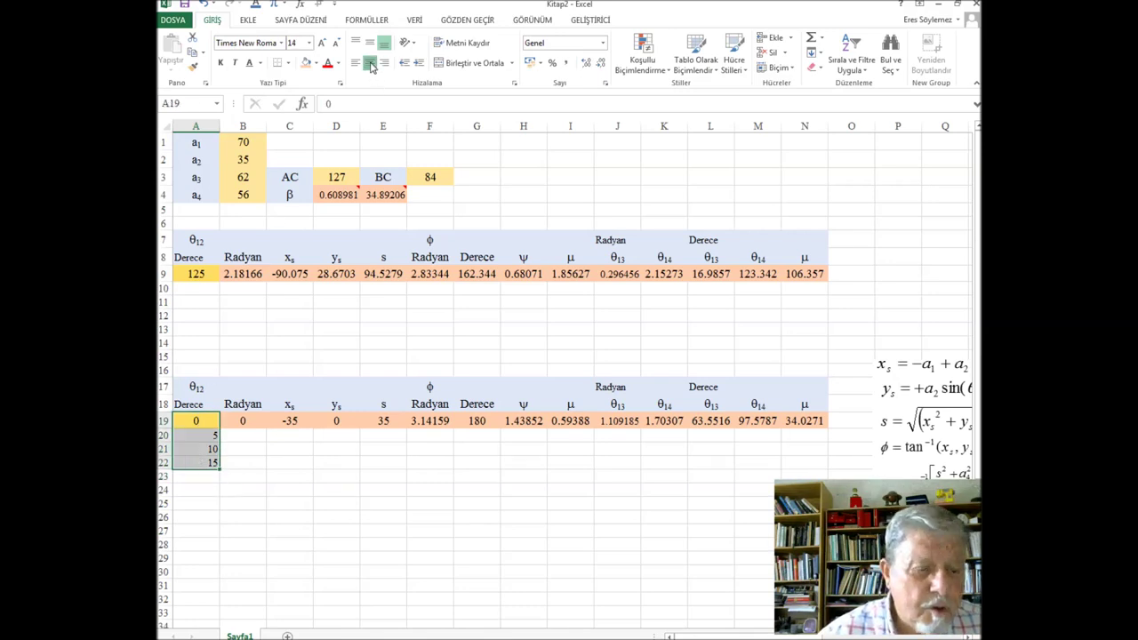
left_click(370, 64)
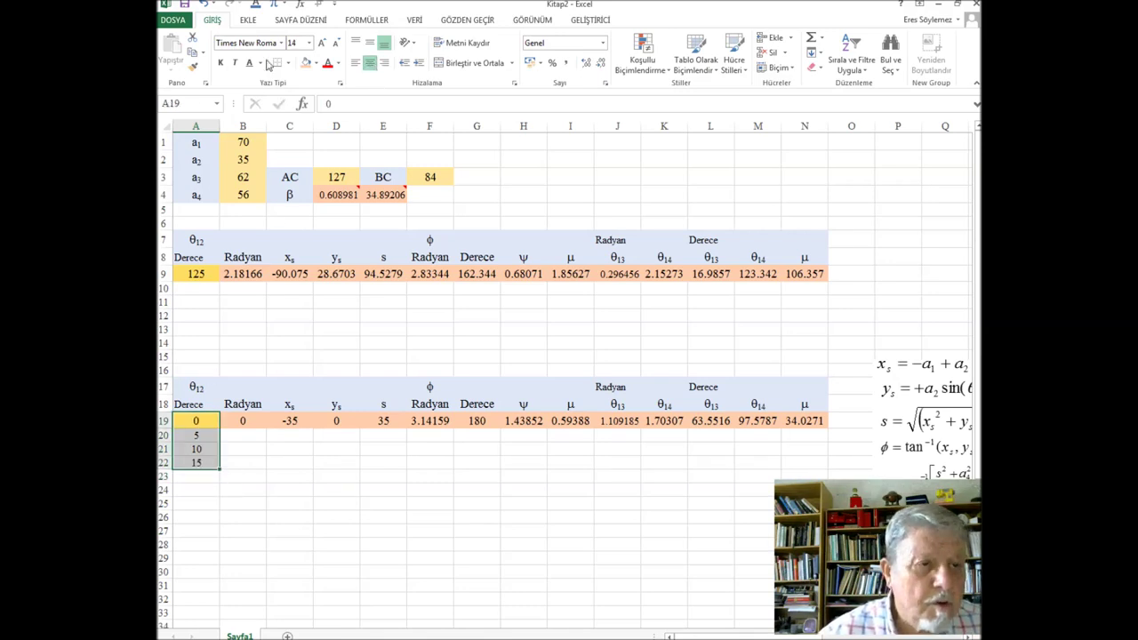
left_click(313, 64)
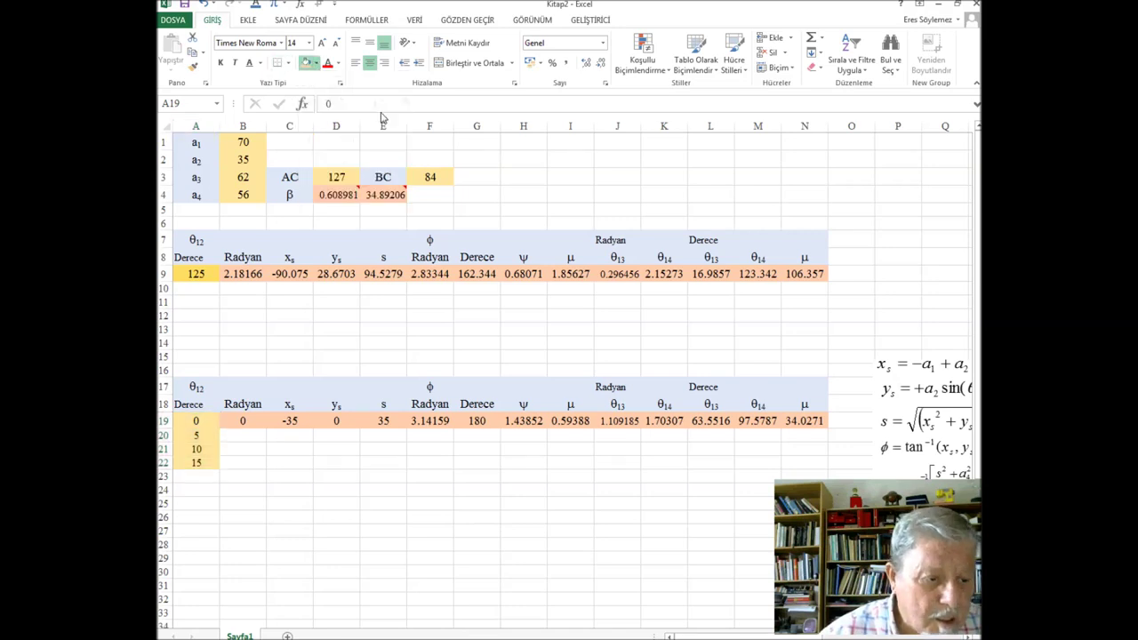
left_click(382, 124)
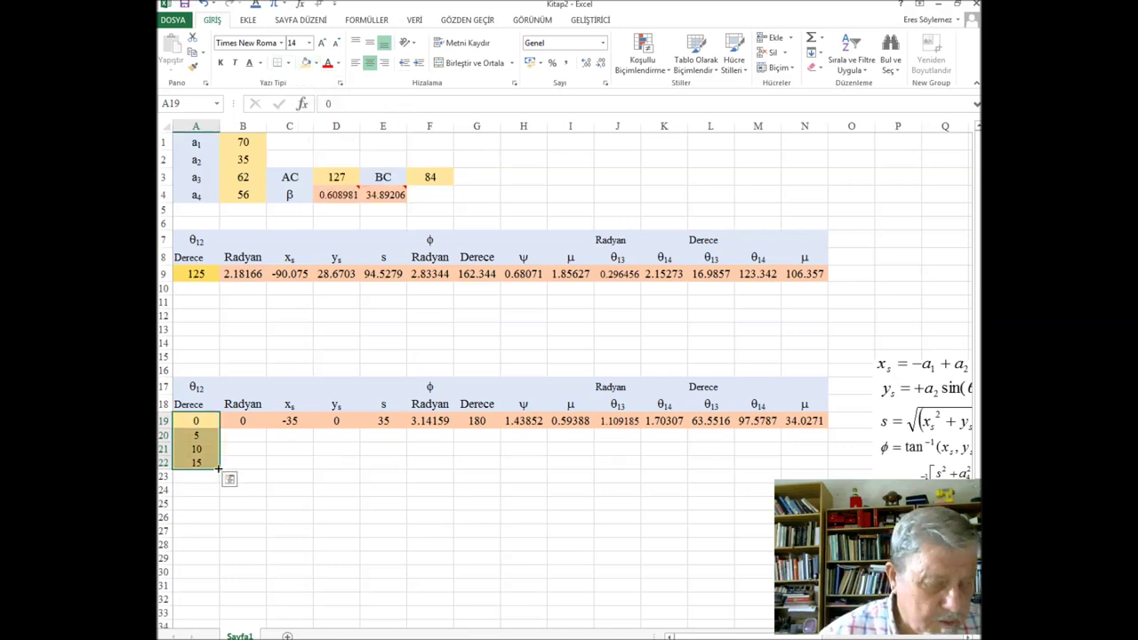
Step: Extend the θ12 series in 5° steps down to 360 in row 91
left_click_drag(220, 479, 216, 632)
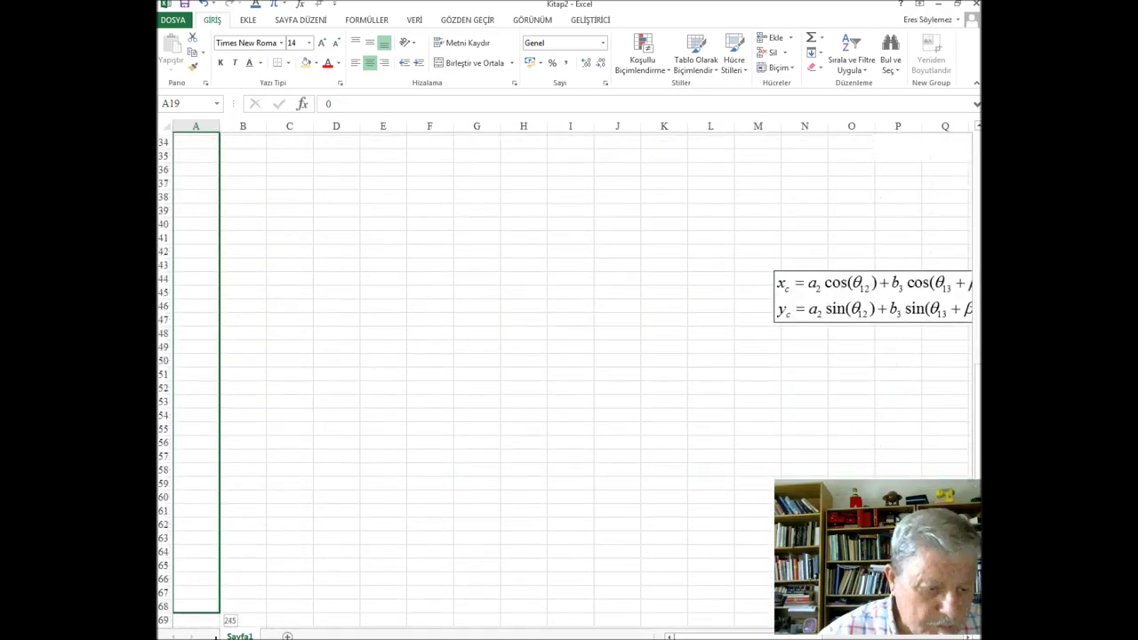
mouse_move(216, 635)
left_mouse_down()
mouse_move(207, 581)
mouse_move(207, 590)
left_mouse_up()
scroll(279, 399, "up", 8)
scroll(278, 399, "up", 6)
left_click(290, 275)
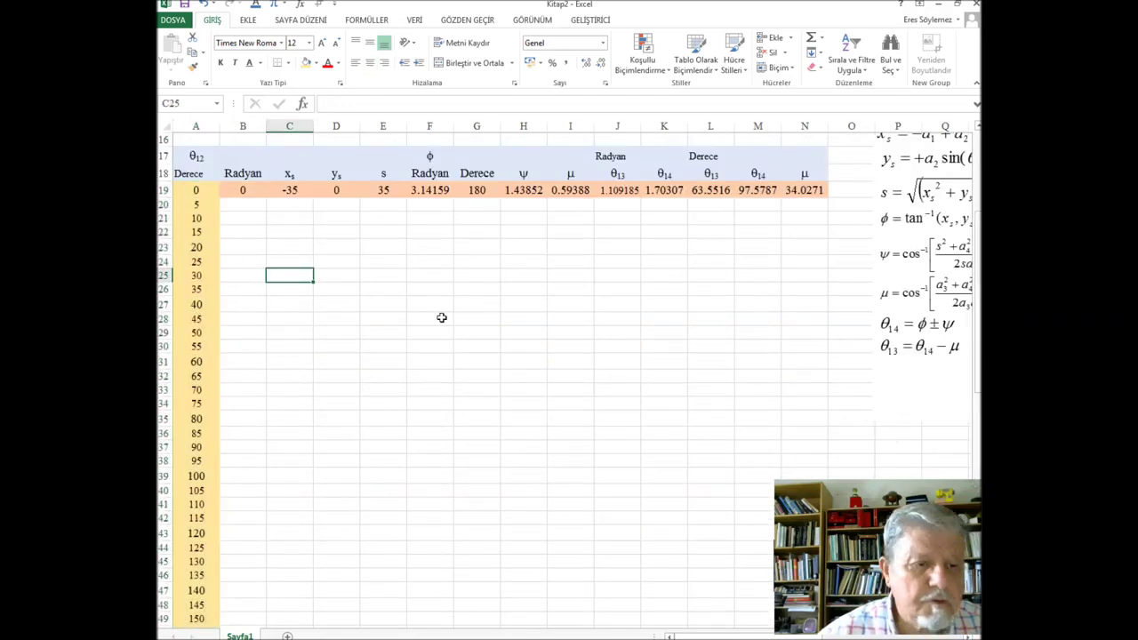
Step: Fill the B19:N19 formulas down to row 91 for every θ12 angle
left_click_drag(233, 188, 811, 189)
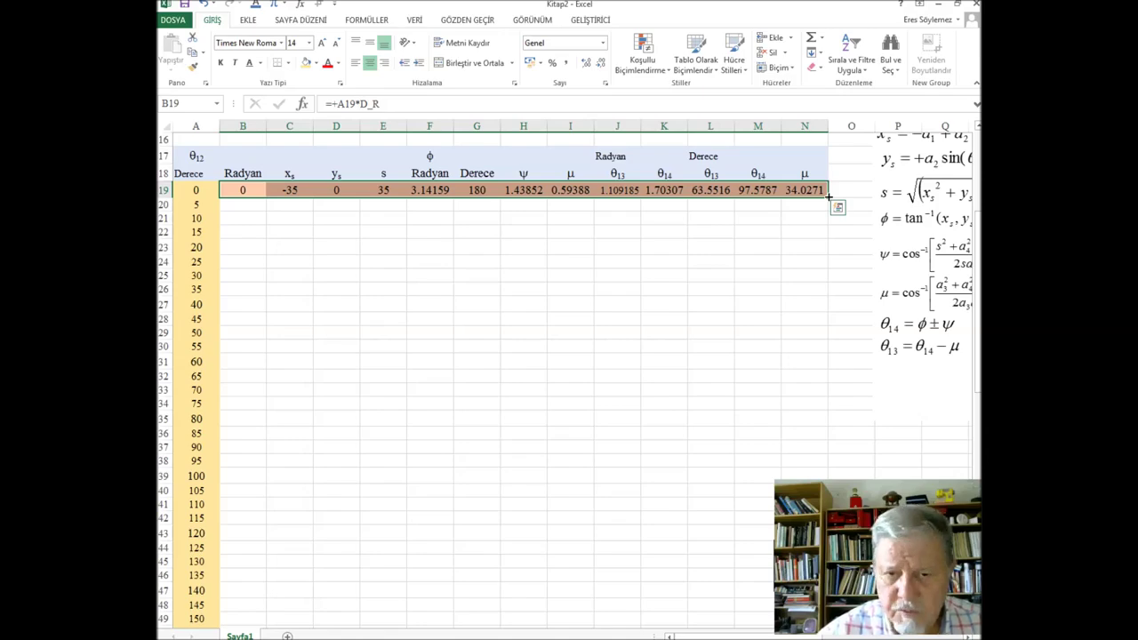
double_click(827, 196)
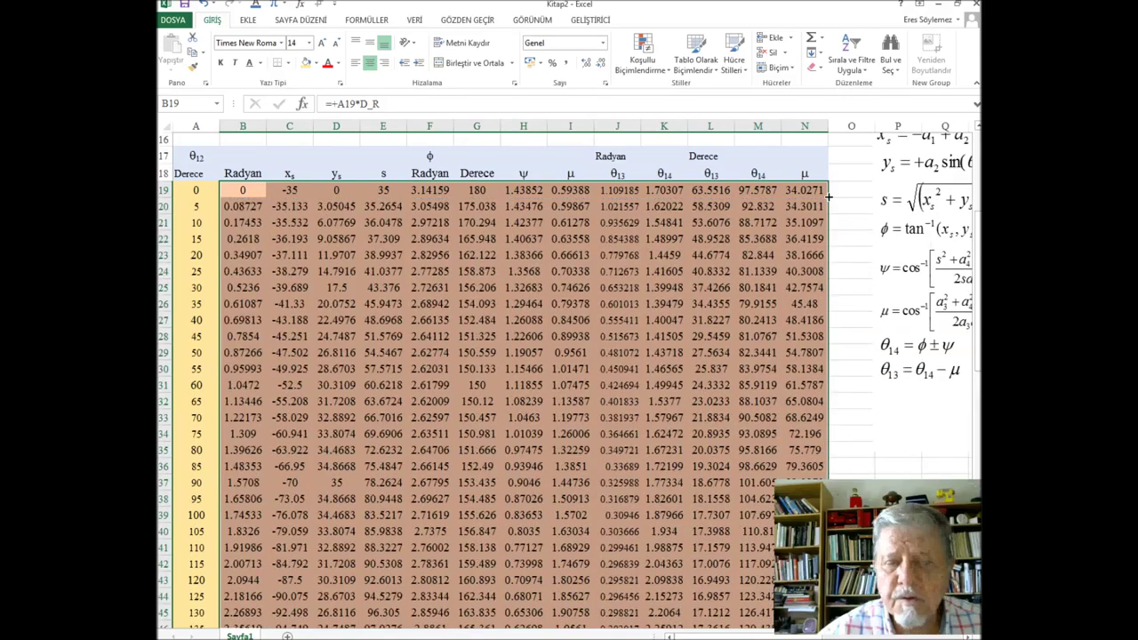
scroll(786, 218, "down", 5)
scroll(755, 267, "down", 4)
scroll(715, 326, "down", 4)
scroll(708, 388, "down", 1)
scroll(708, 389, "down", 8)
scroll(708, 388, "up", 1)
scroll(708, 388, "up", 7)
scroll(708, 388, "up", 8)
scroll(709, 388, "up", 6)
scroll(709, 388, "down", 1)
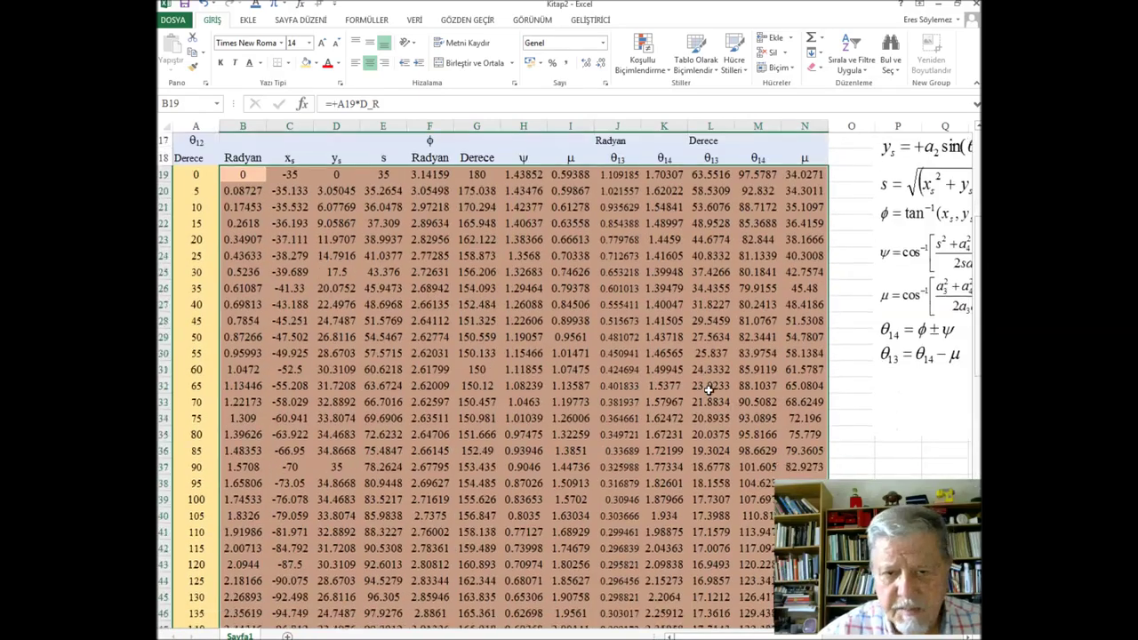
scroll(708, 388, "down", 6)
Step: Move the xc/yc equation image and the equation group right of column N
left_click_drag(855, 253, 958, 248)
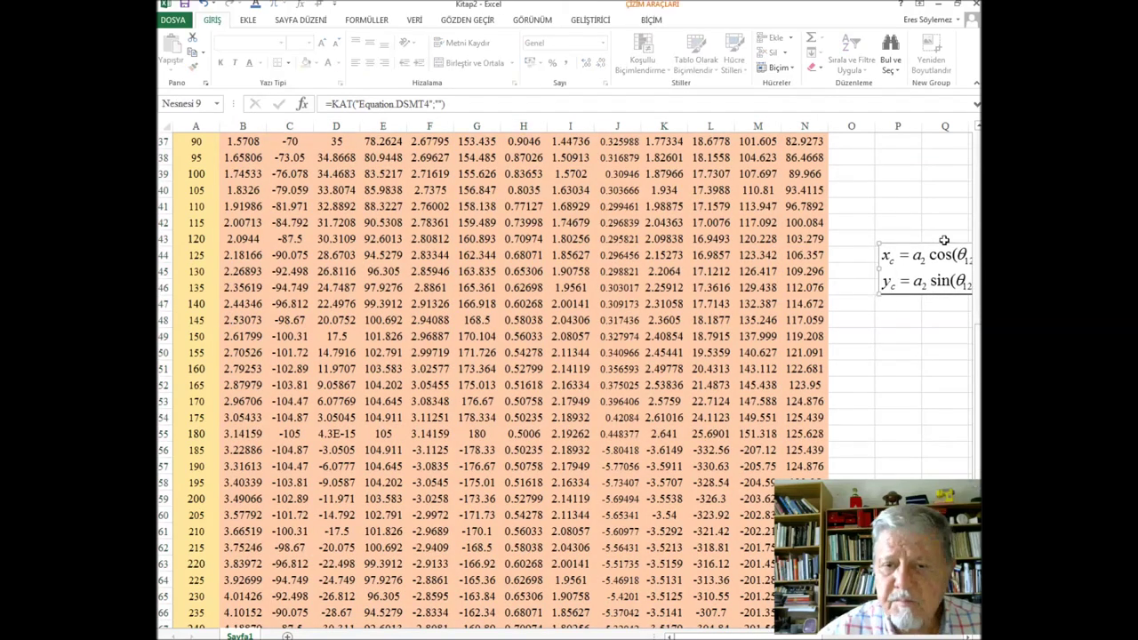
scroll(896, 218, "up", 5)
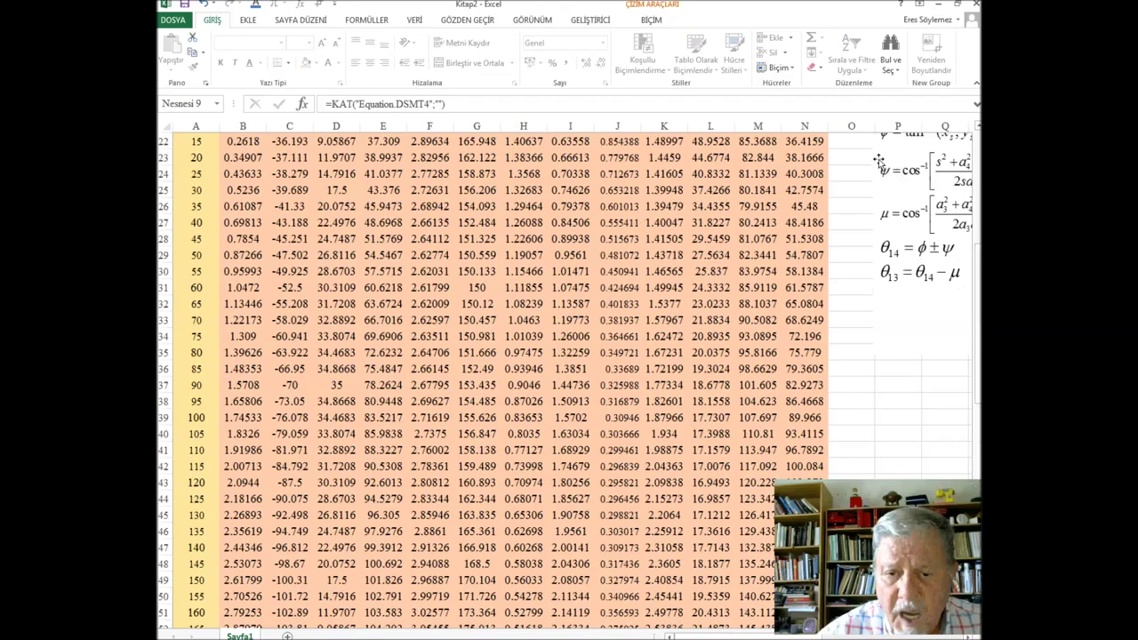
left_click_drag(878, 160, 936, 218)
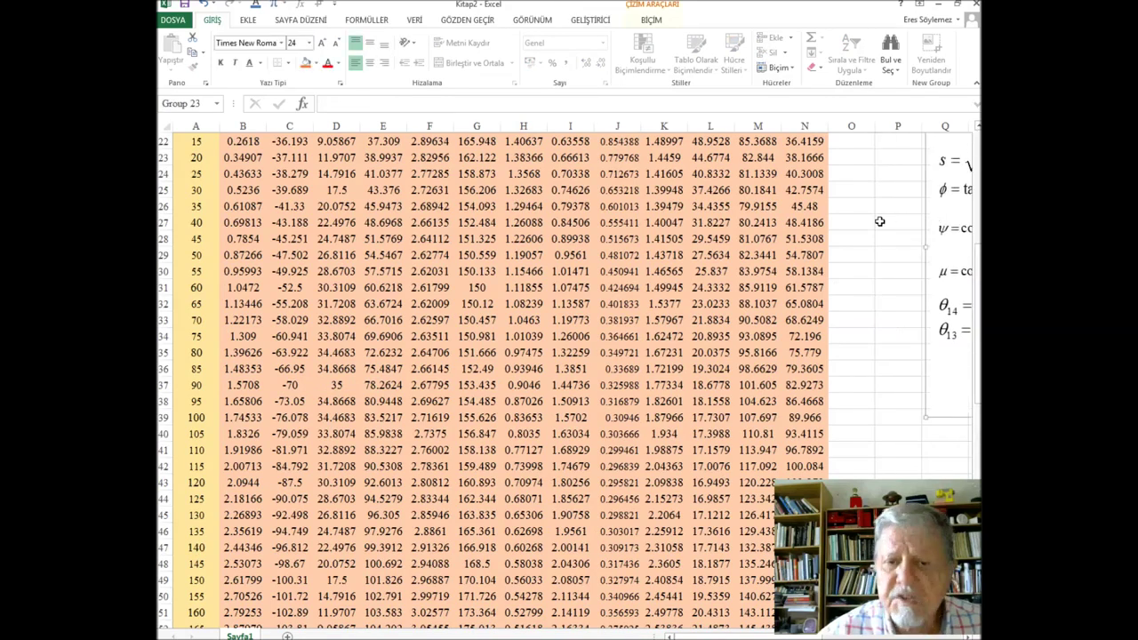
left_click(879, 222)
scroll(880, 227, "up", 7)
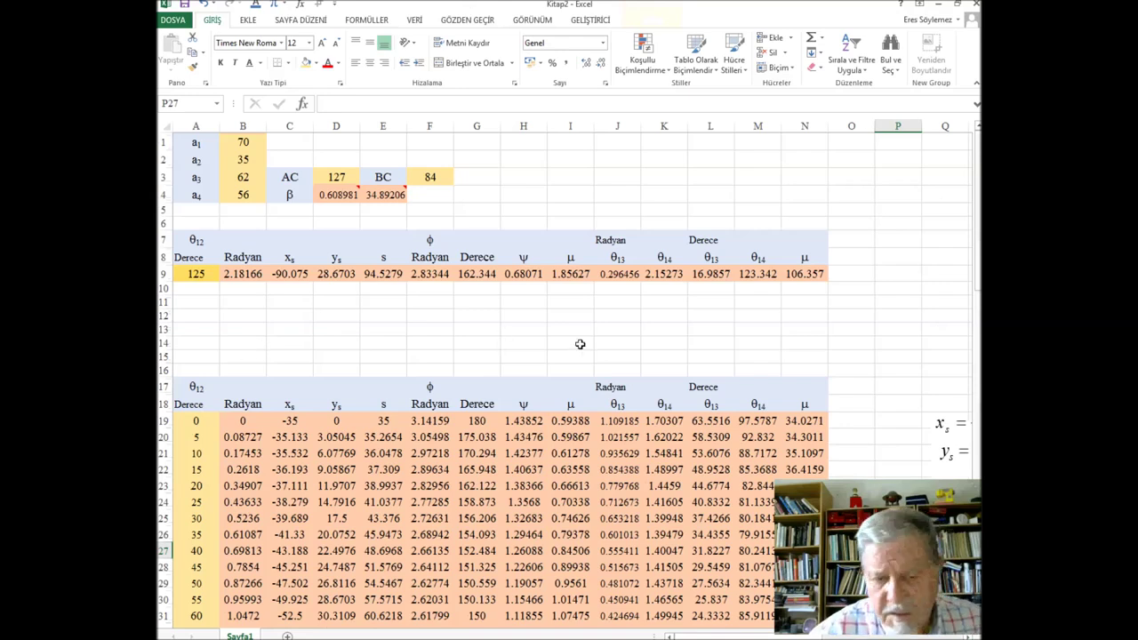
Step: From an empty cell, insert a blank scatter chart and open Select Data
left_click(718, 348)
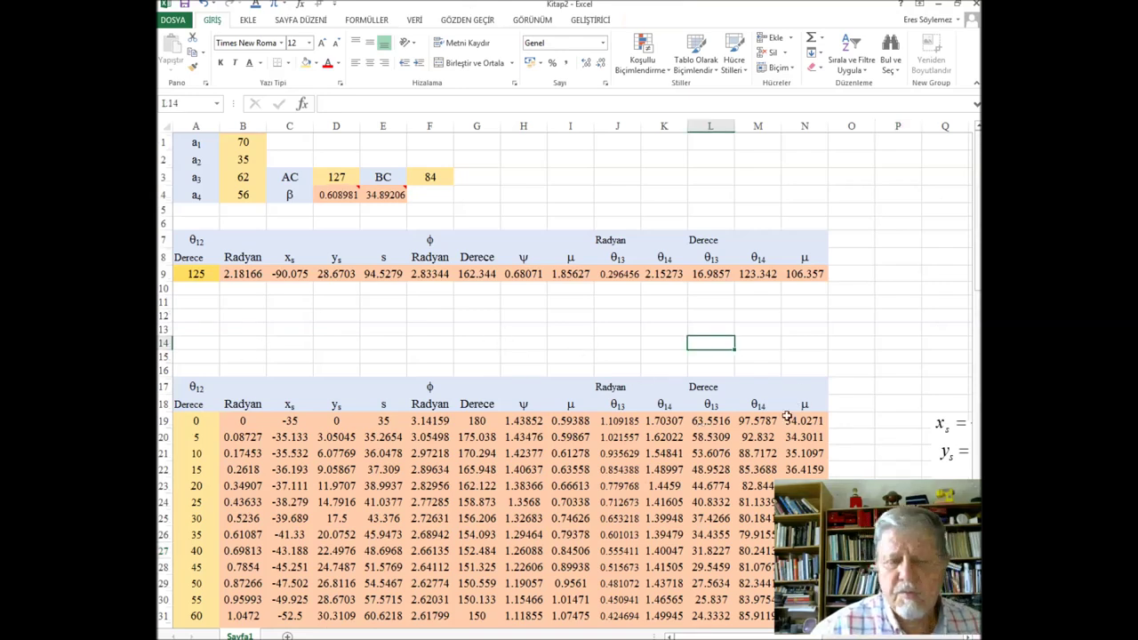
left_click(410, 343)
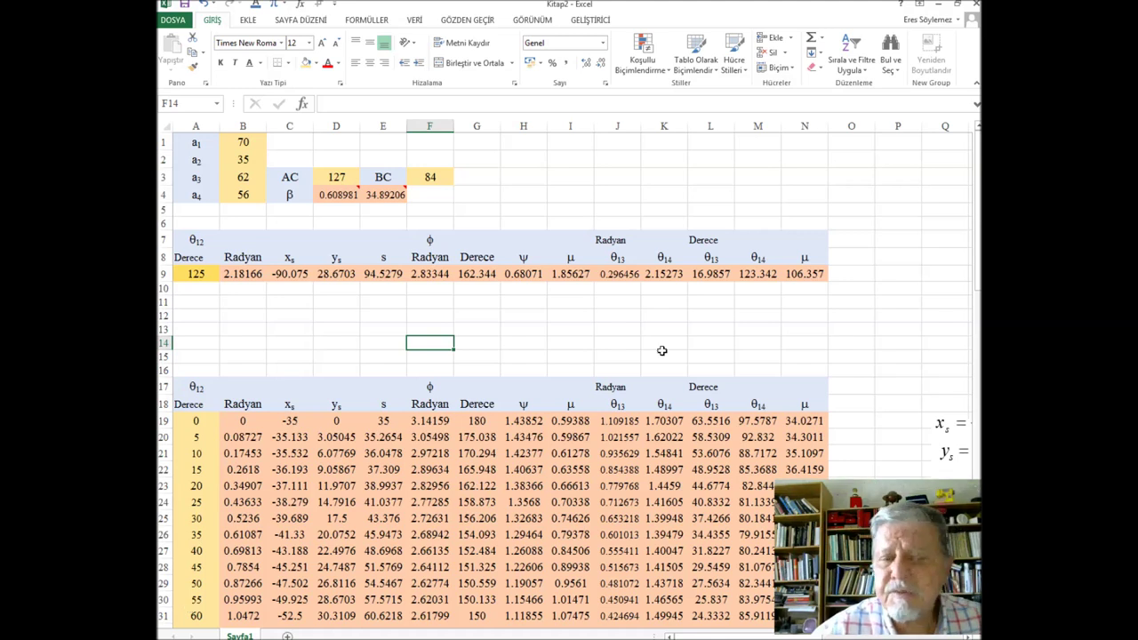
left_click(248, 20)
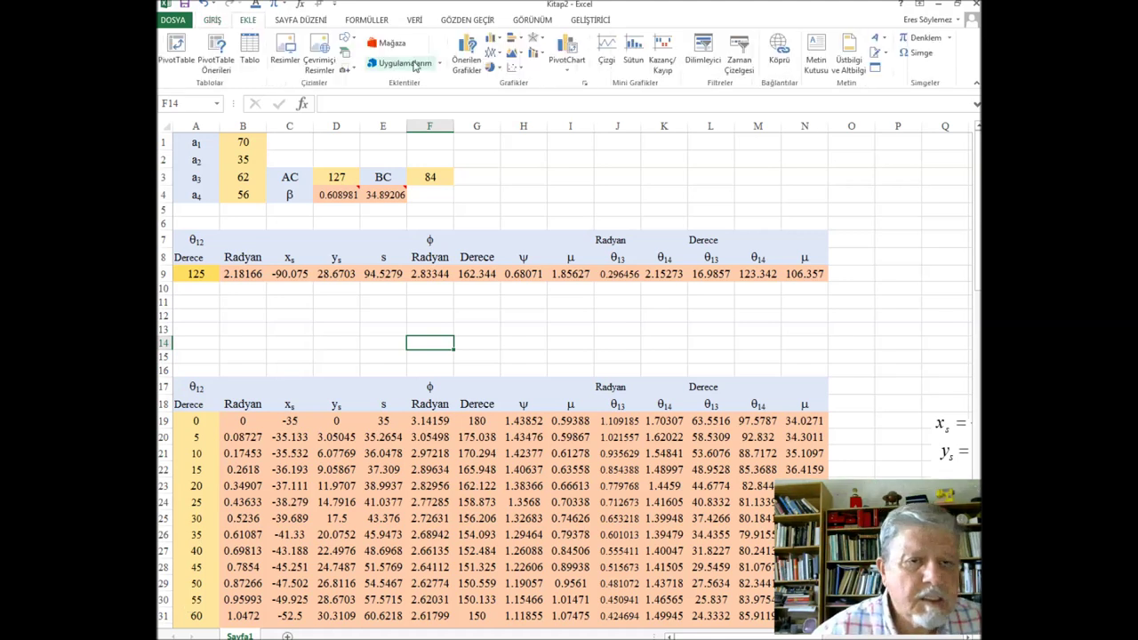
left_click(513, 67)
left_click(600, 113)
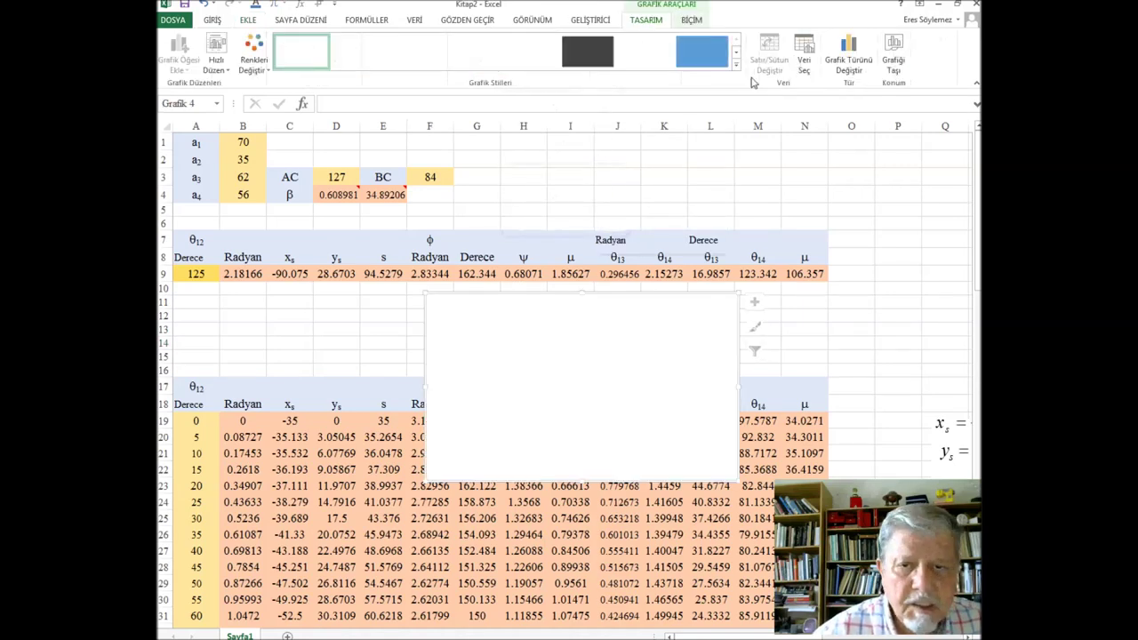
left_click(804, 60)
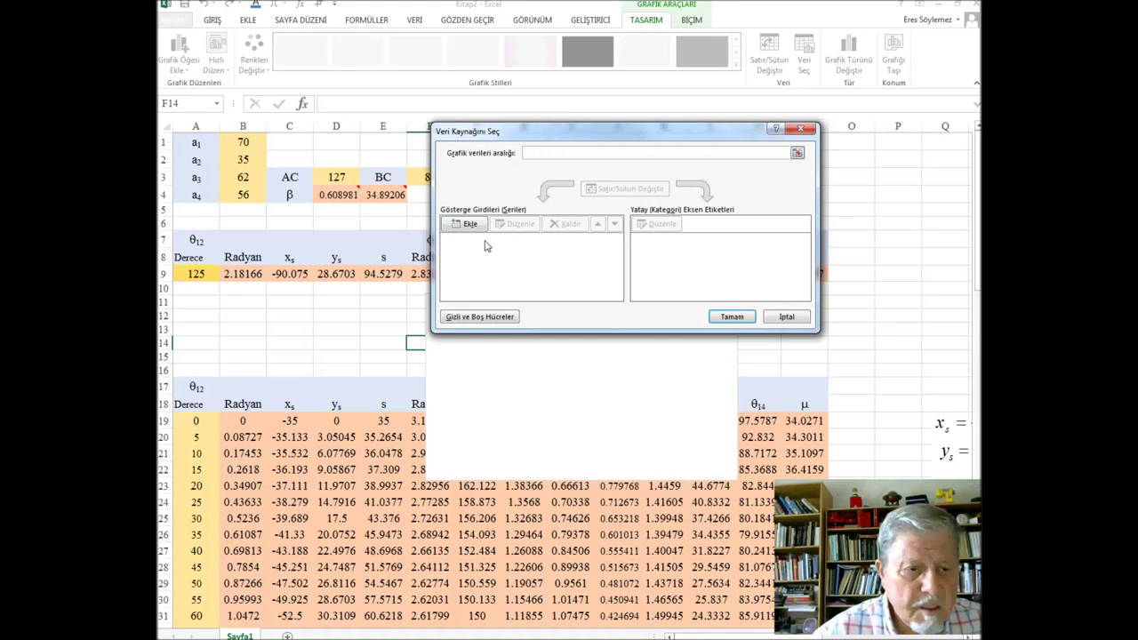
Step: Add a new series with X values set to θ12 range A19:A91
left_click(469, 225)
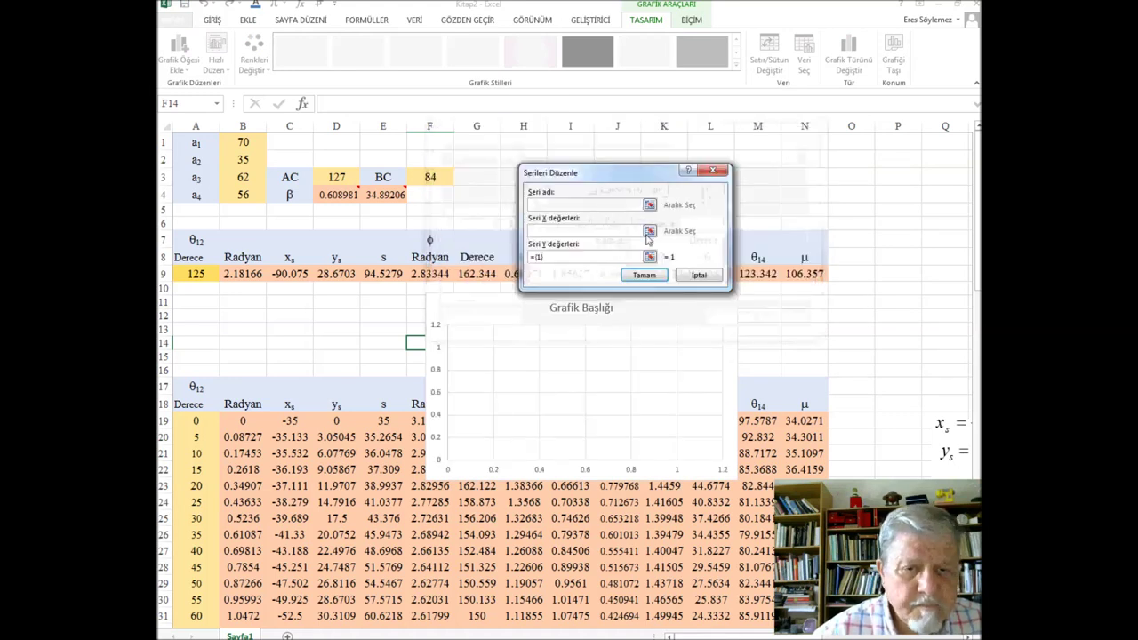
left_click(649, 231)
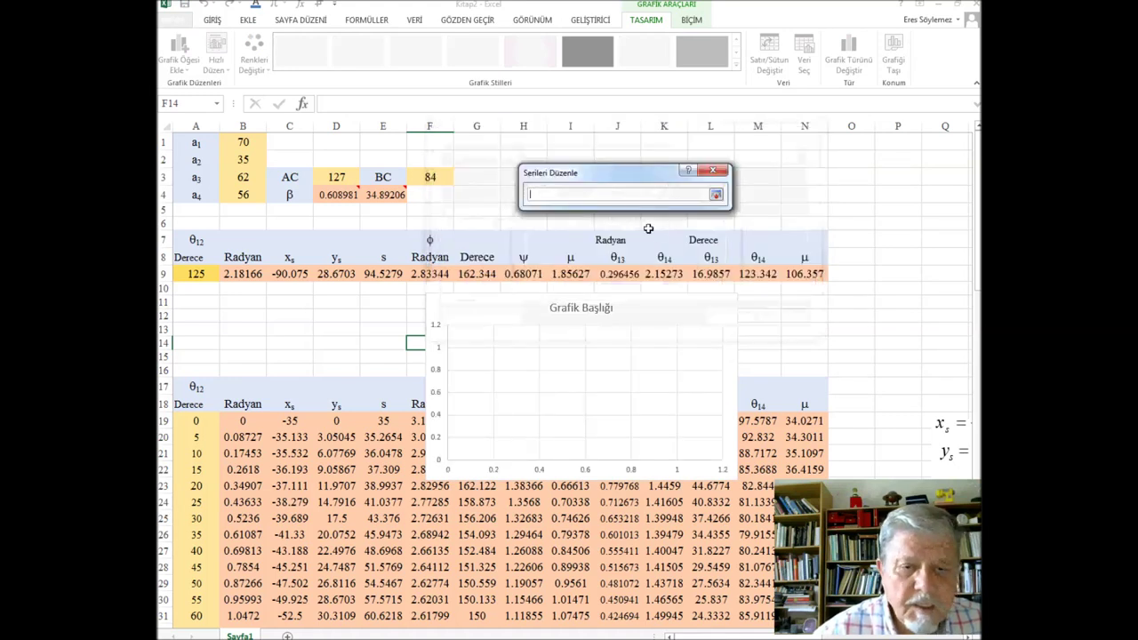
left_click(195, 420)
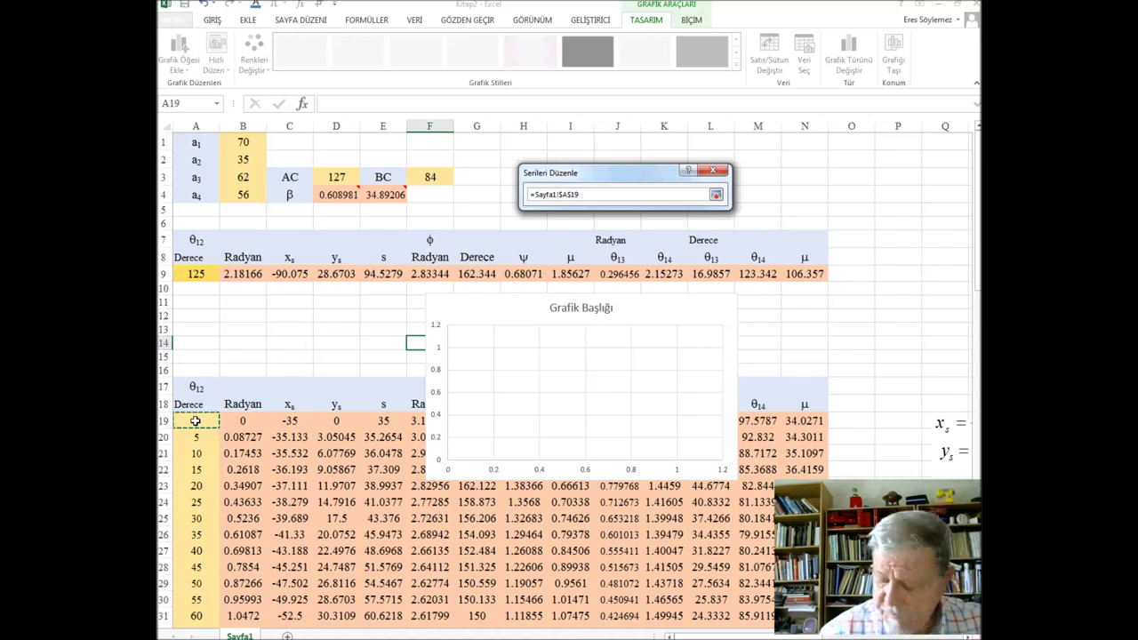
key("ctrl+shift+Down")
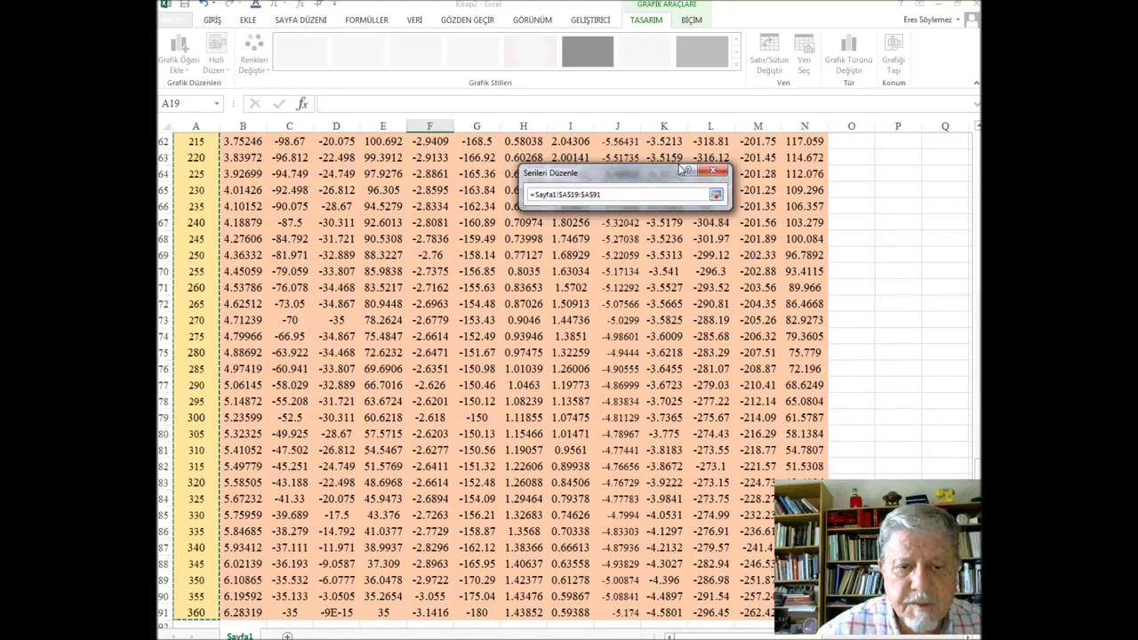
left_click(715, 195)
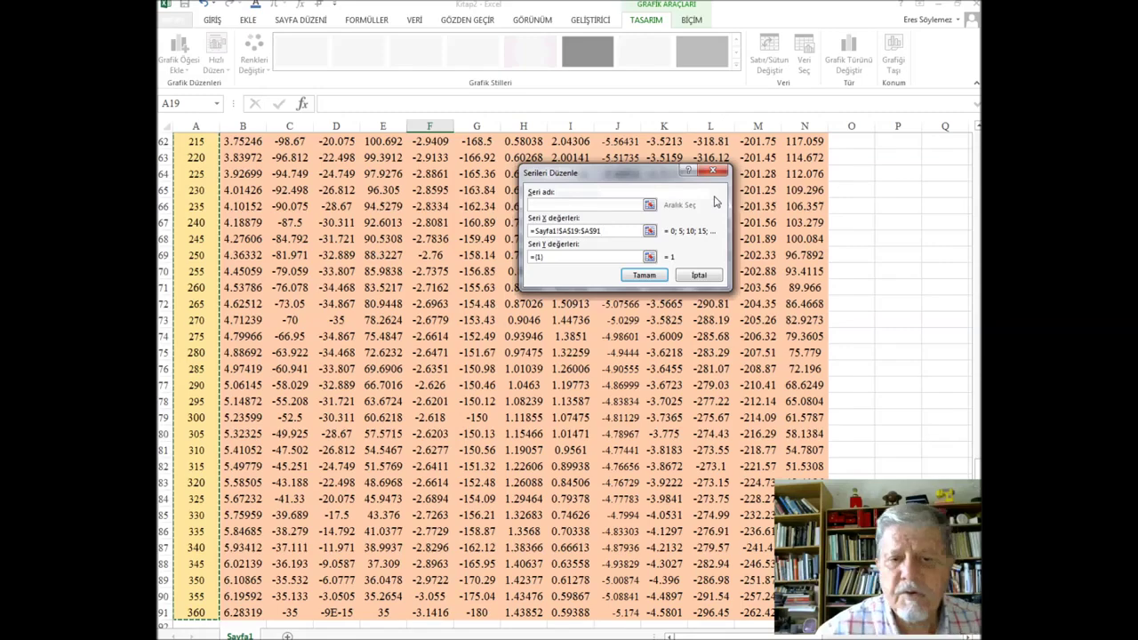
Step: Set the series Y values to θ14 range M19:M91 and confirm it
left_click(650, 256)
scroll(321, 329, "up", 3)
scroll(321, 329, "up", 9)
scroll(320, 334, "up", 9)
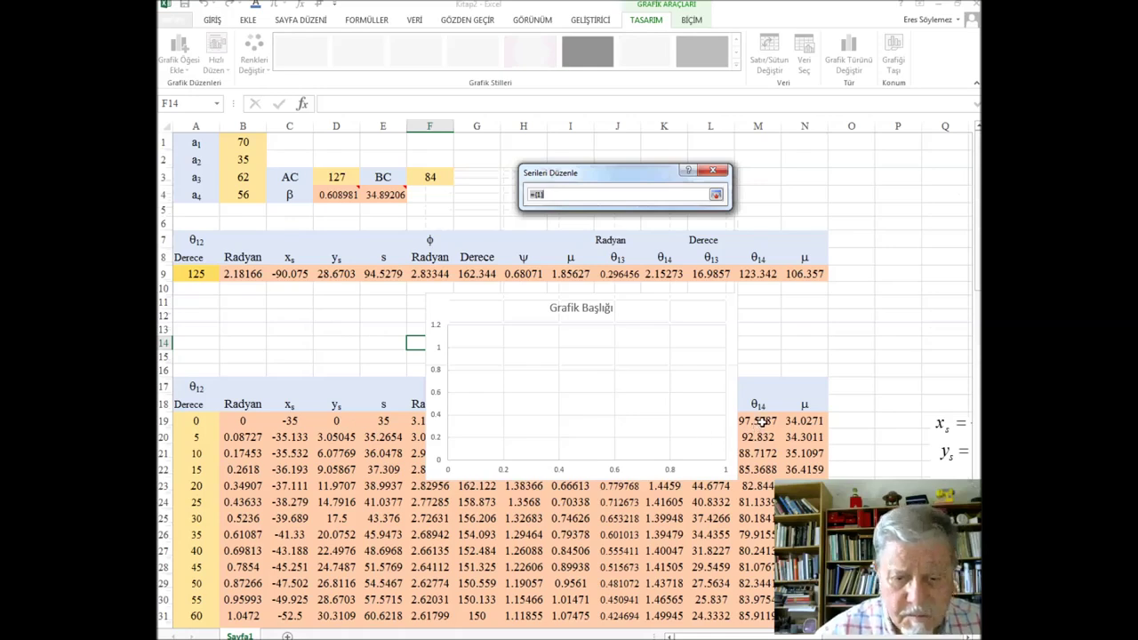
left_click(761, 421)
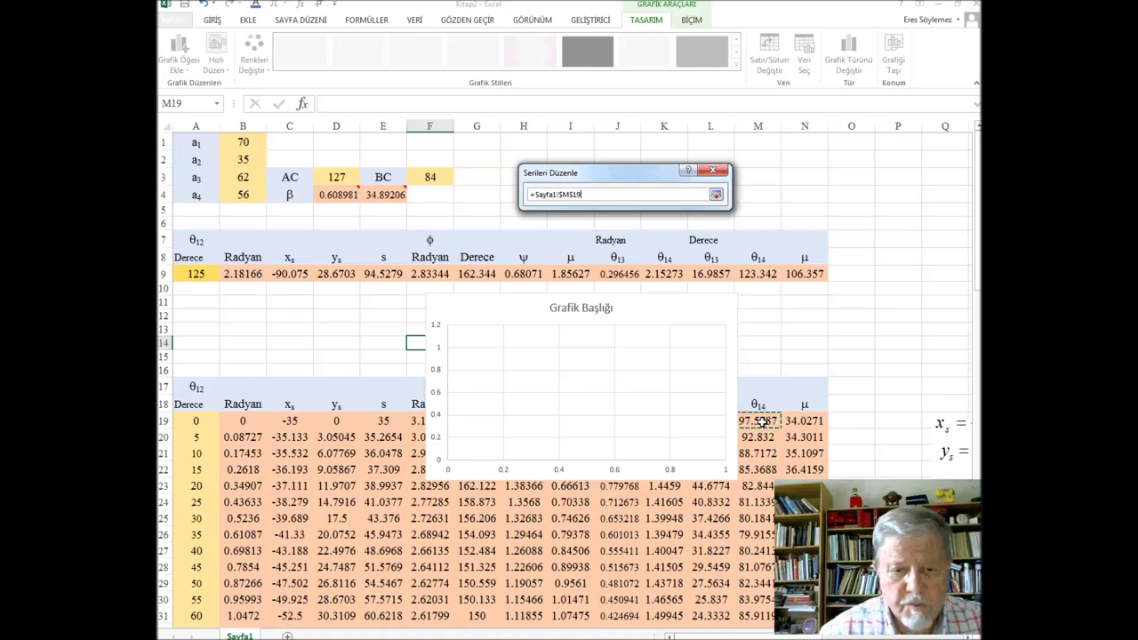
key("ctrl+shift+Down")
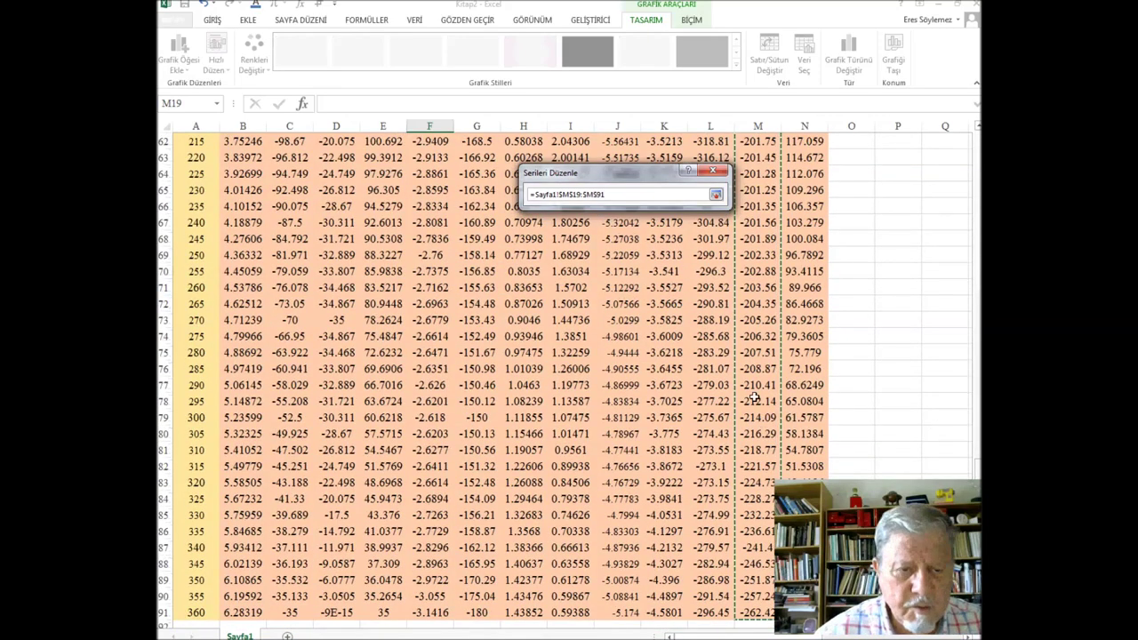
left_click(715, 193)
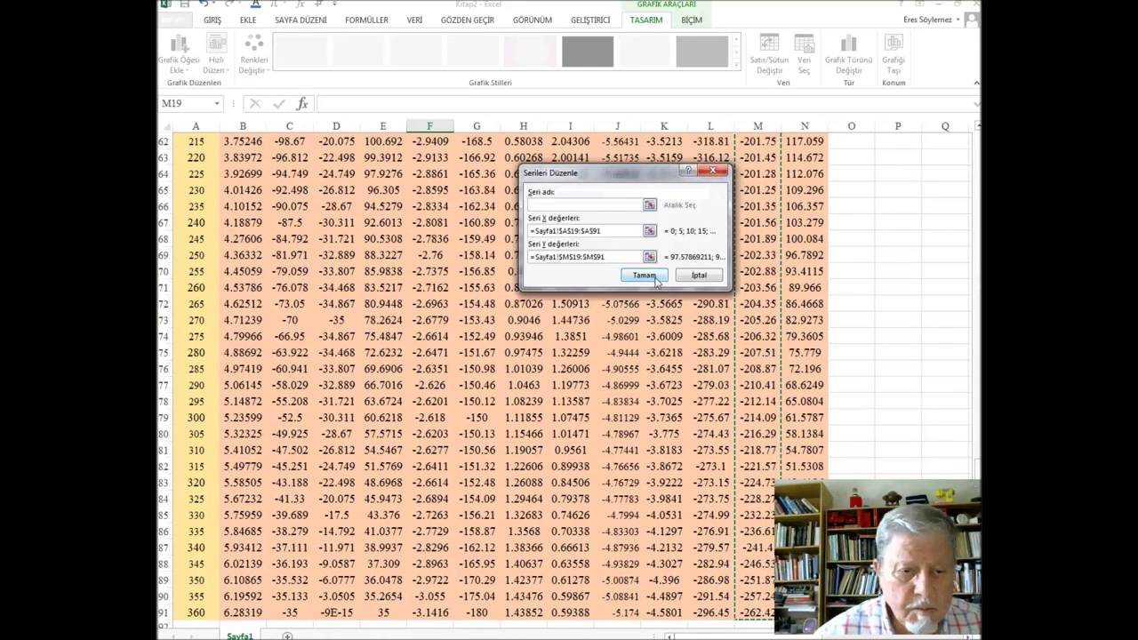
left_click(644, 275)
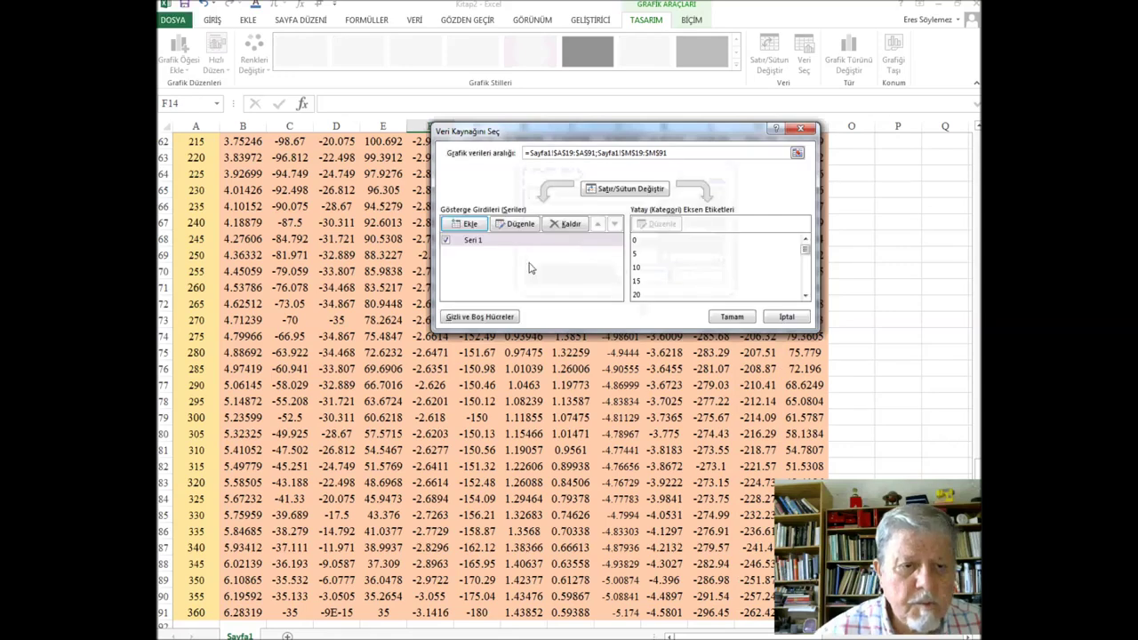
Step: Add another series with X values set to θ12 range A19:A91
left_click(469, 224)
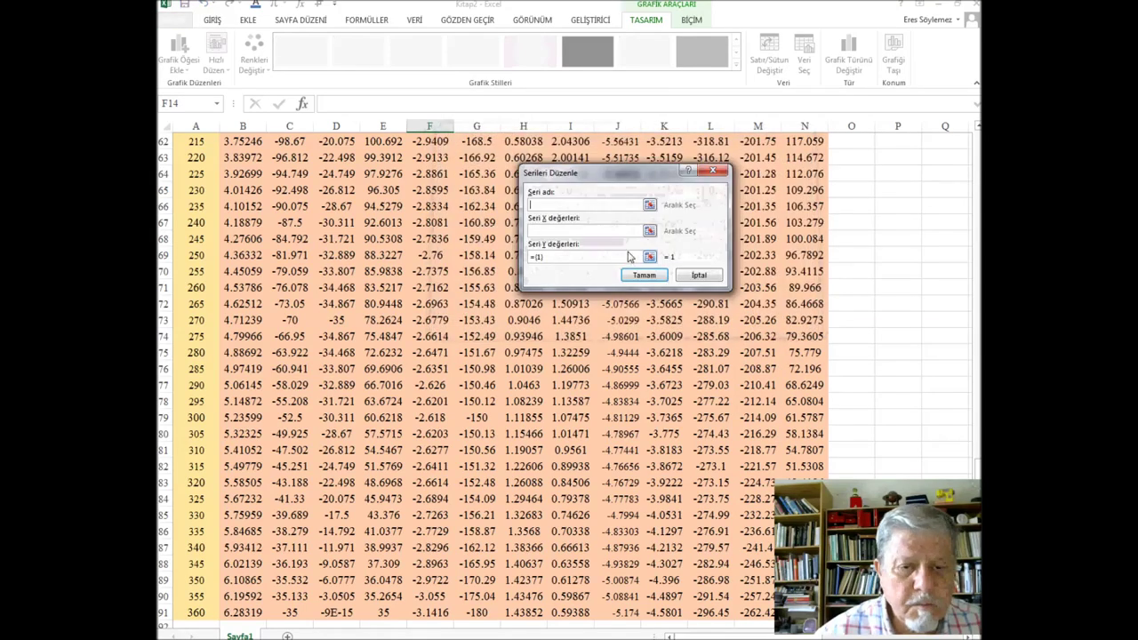
left_click(650, 231)
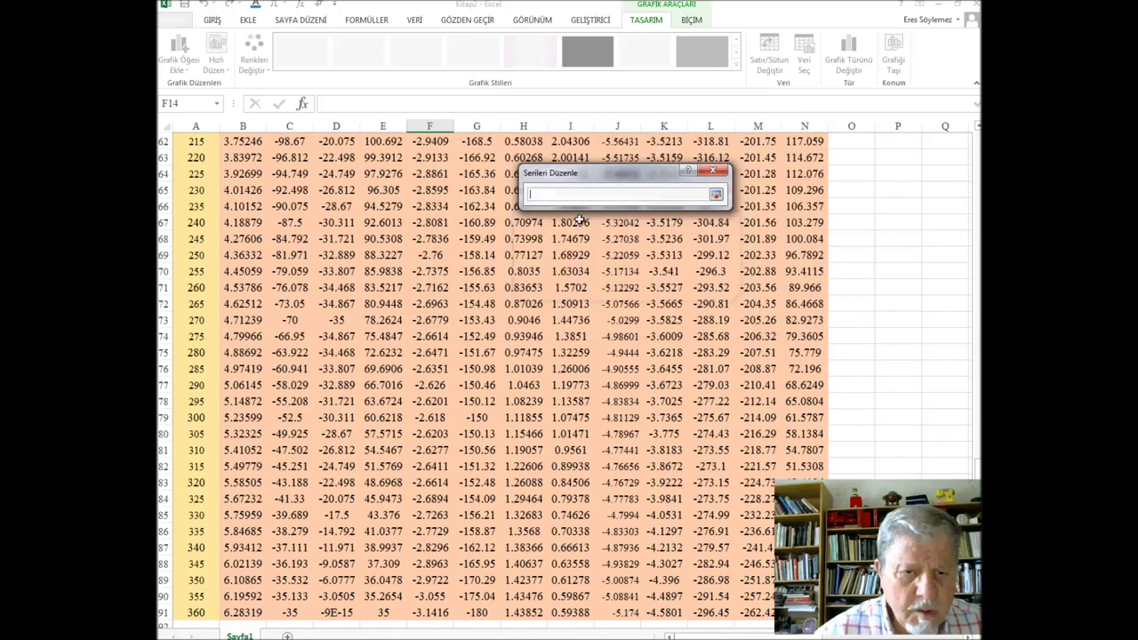
scroll(246, 206, "up", 8)
scroll(246, 223, "up", 4)
scroll(246, 231, "up", 3)
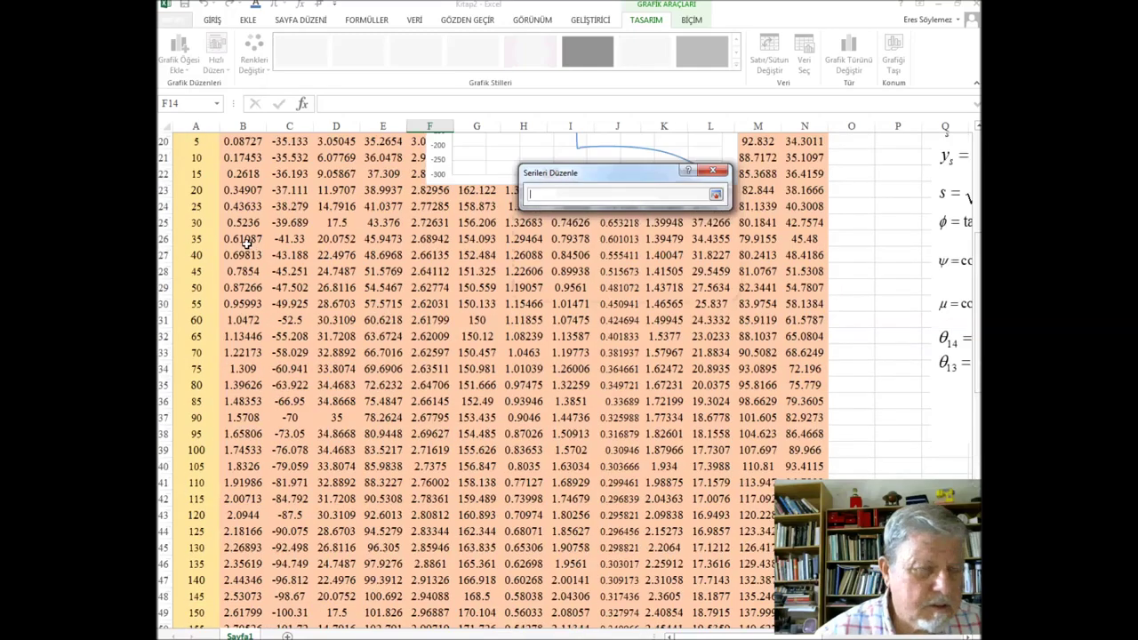
scroll(246, 244, "up", 4)
left_click(202, 305)
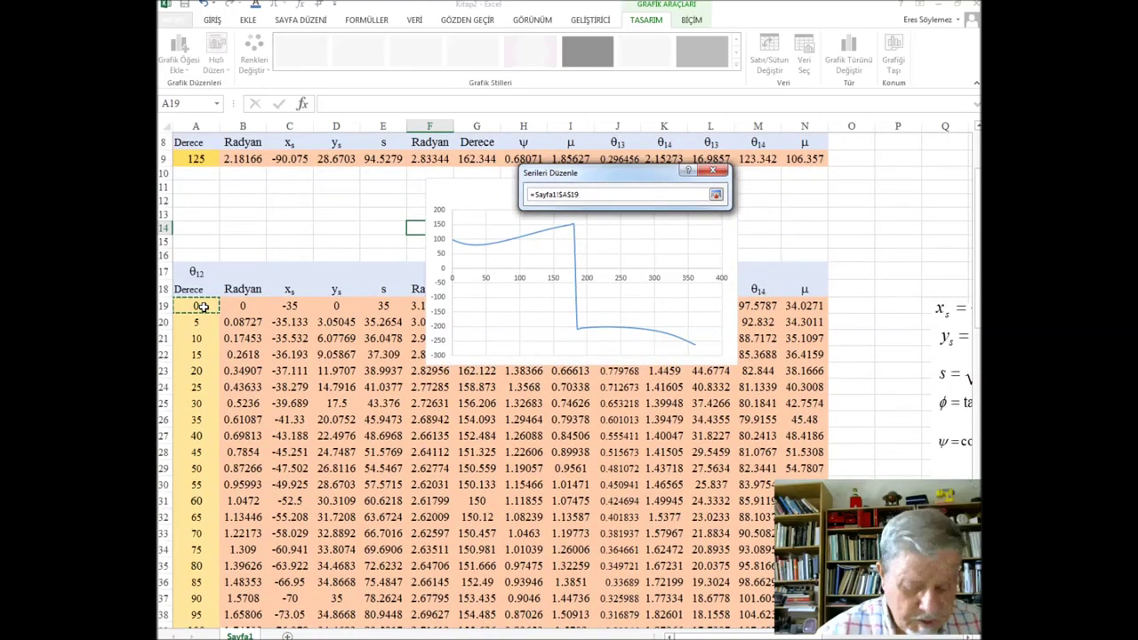
key("ctrl+shift+Down")
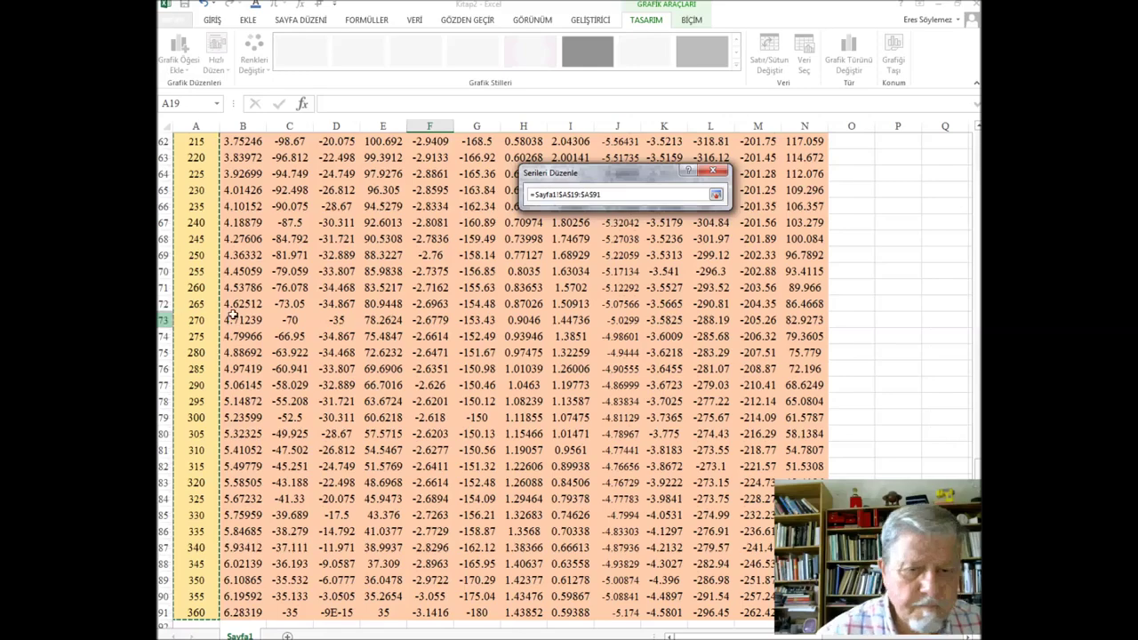
left_click(716, 194)
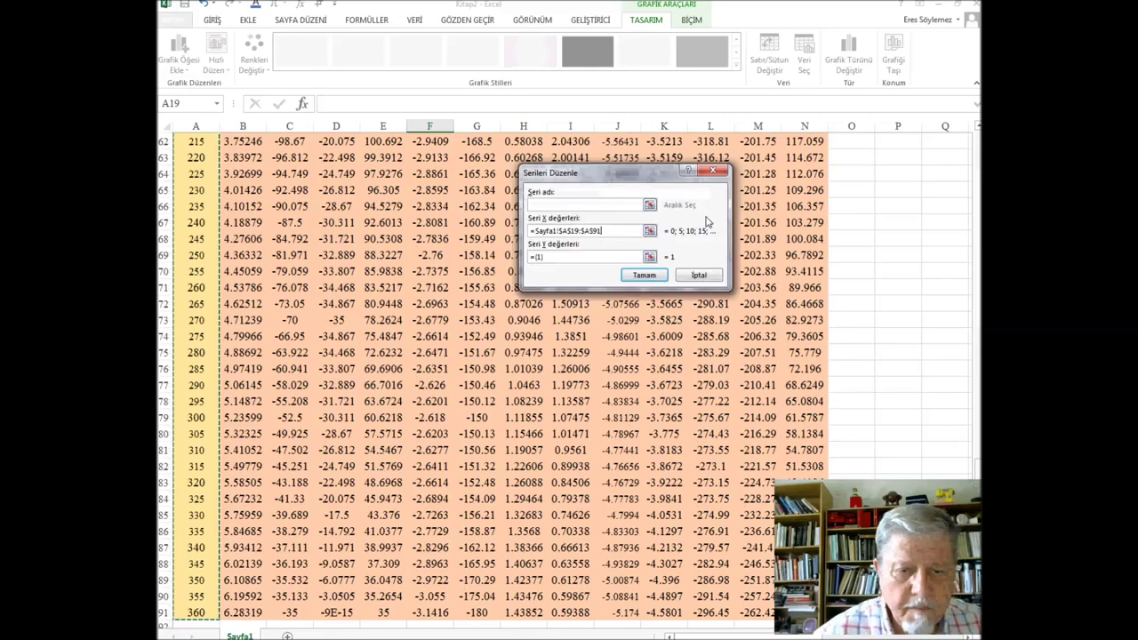
Step: Set its Y values to μ range N19:N91 and apply the data sources
left_click(647, 258)
scroll(694, 256, "up", 5)
scroll(782, 244, "up", 7)
scroll(823, 224, "up", 3)
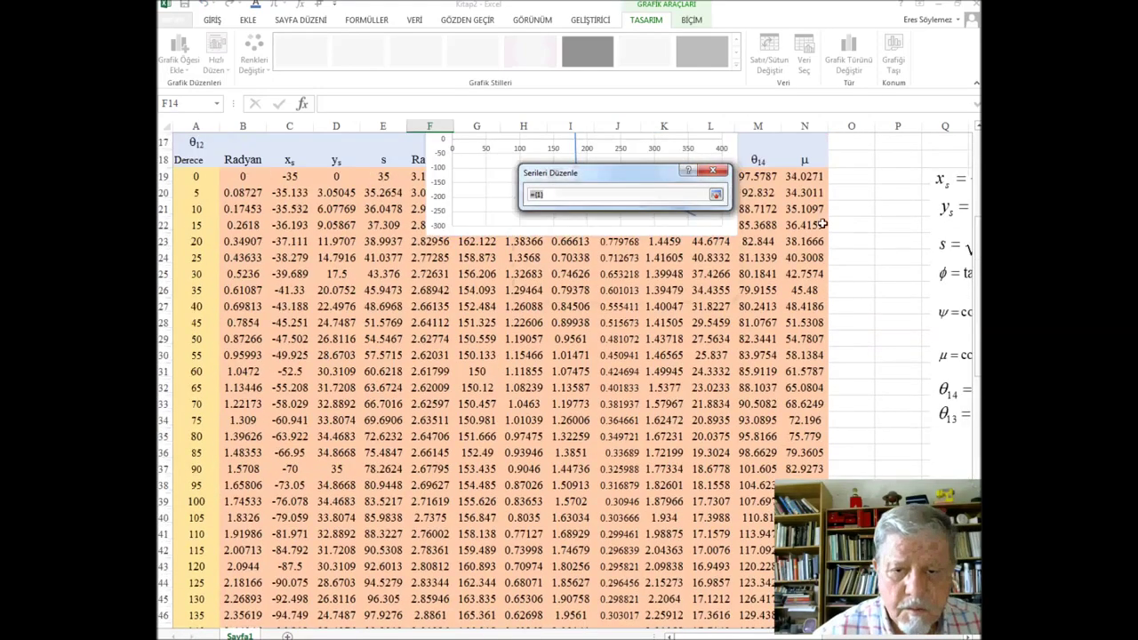
left_click(813, 176)
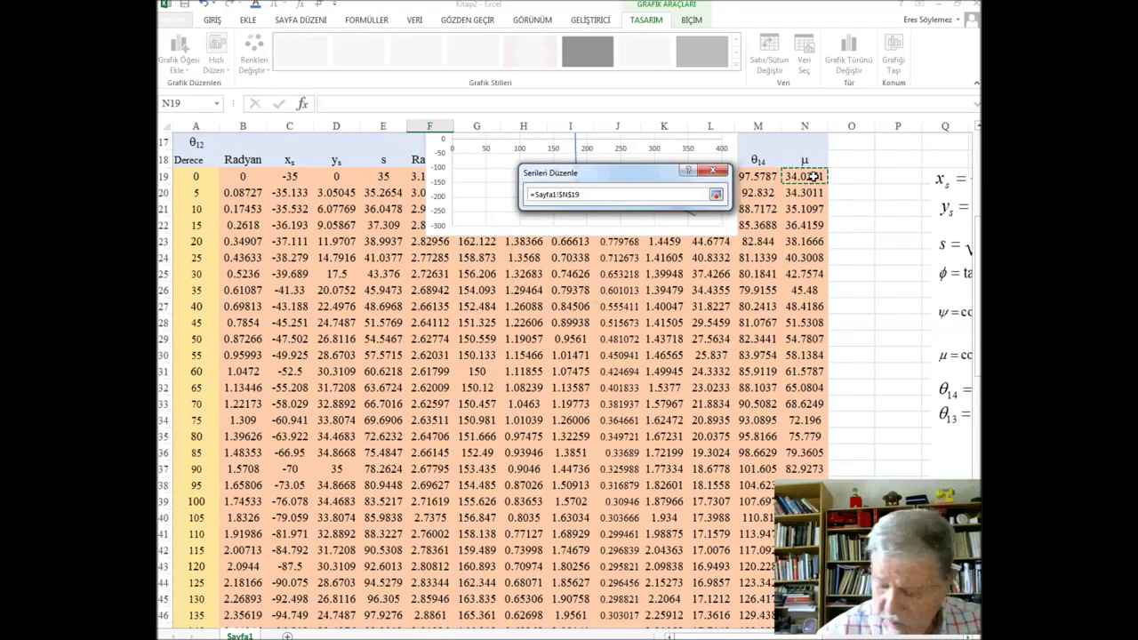
key("ctrl+shift+Down")
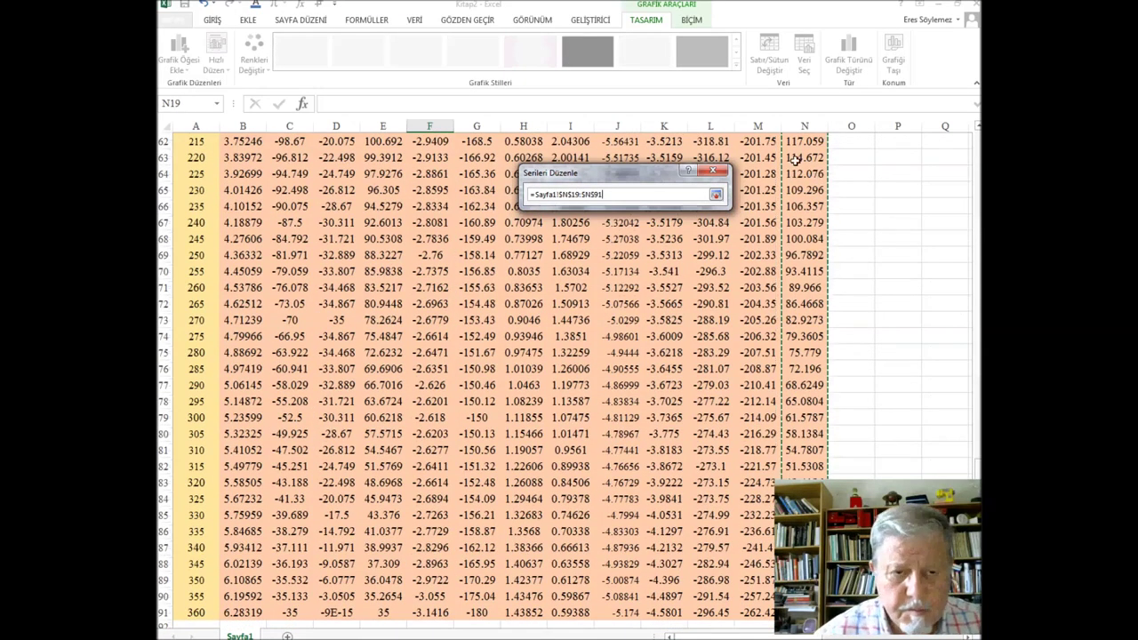
left_click(716, 195)
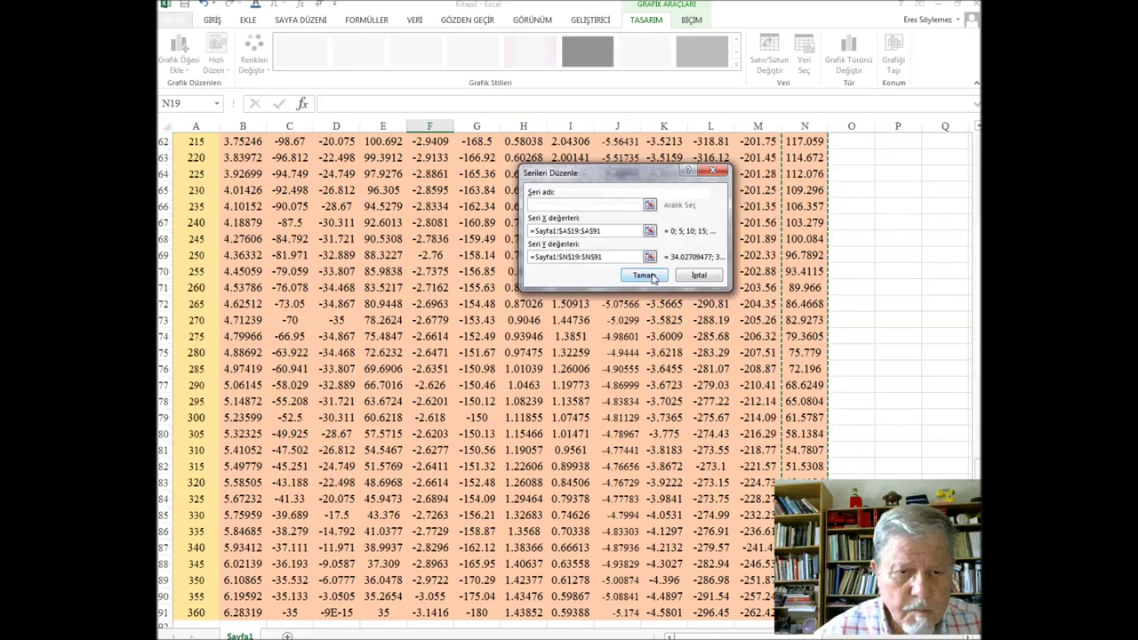
left_click(653, 277)
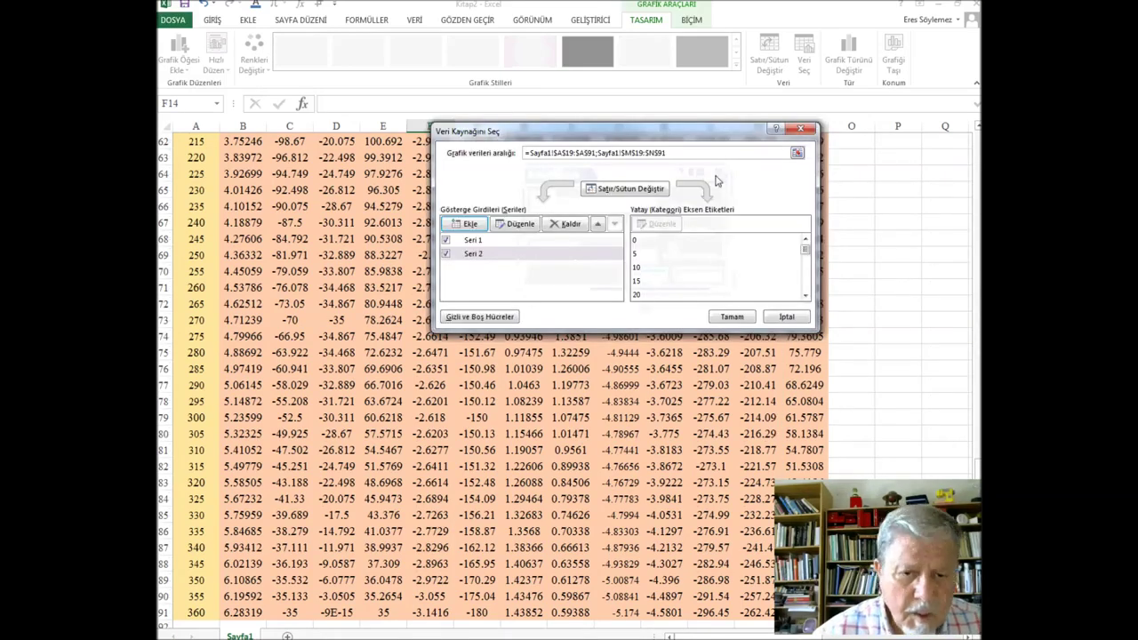
left_click(731, 317)
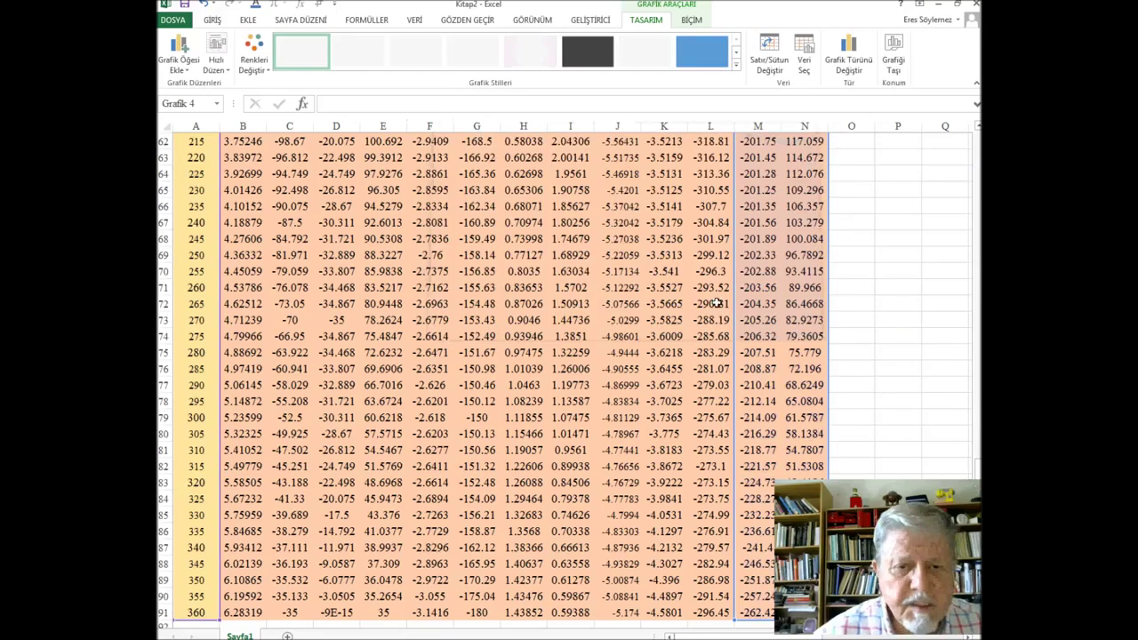
scroll(701, 226, "up", 15)
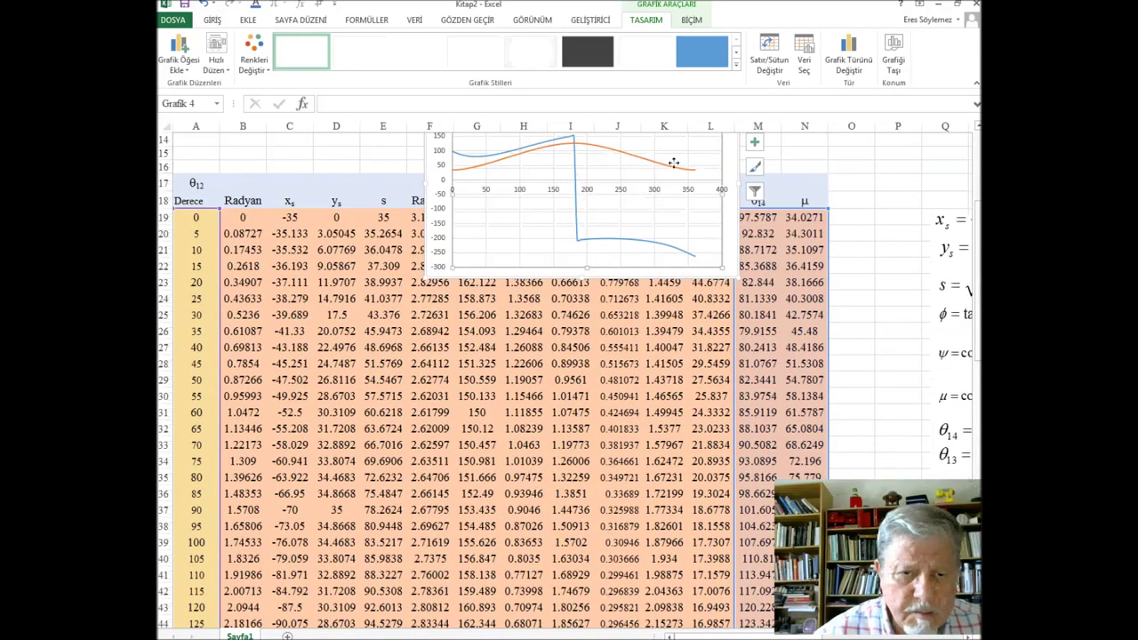
Step: Move the chart lower and to the left over the table
left_click_drag(447, 213, 442, 218)
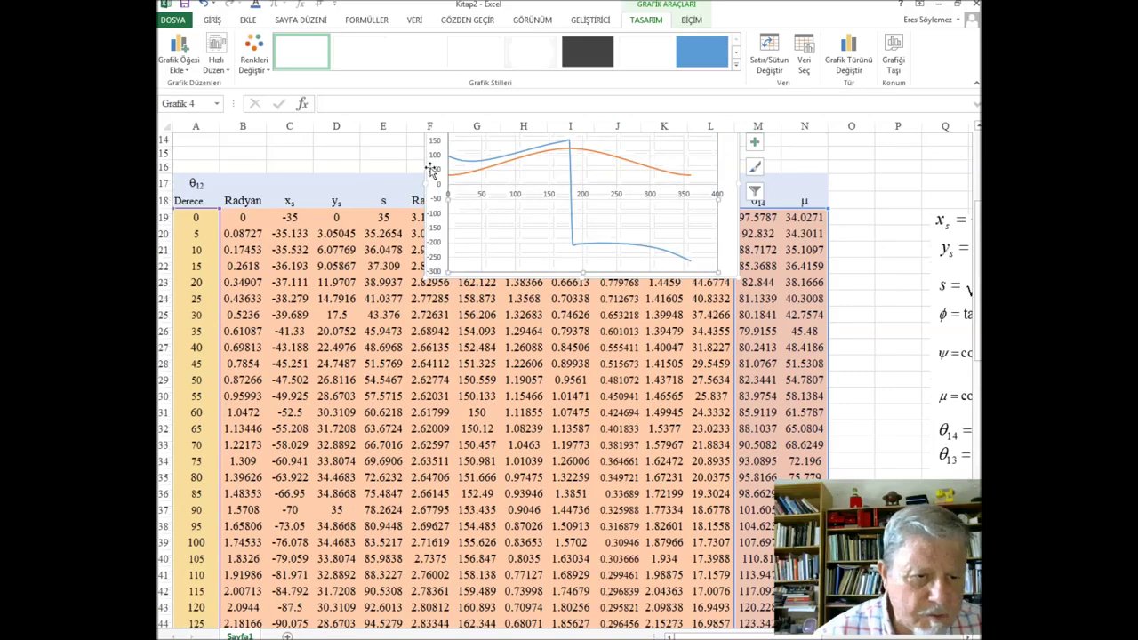
left_click_drag(430, 169, 331, 309)
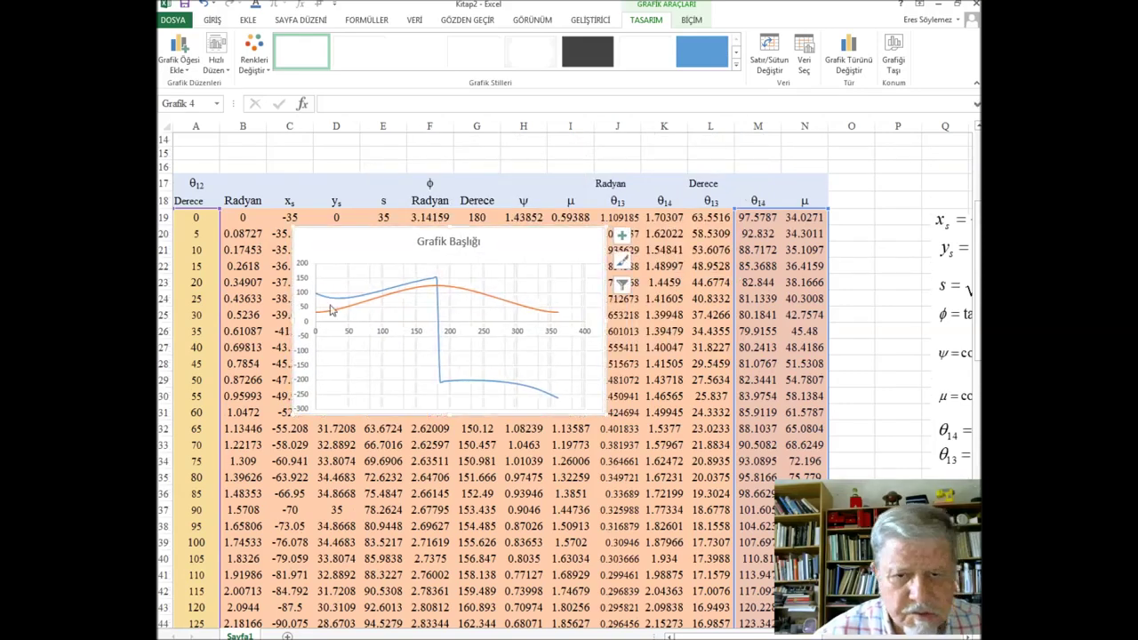
left_click(609, 155)
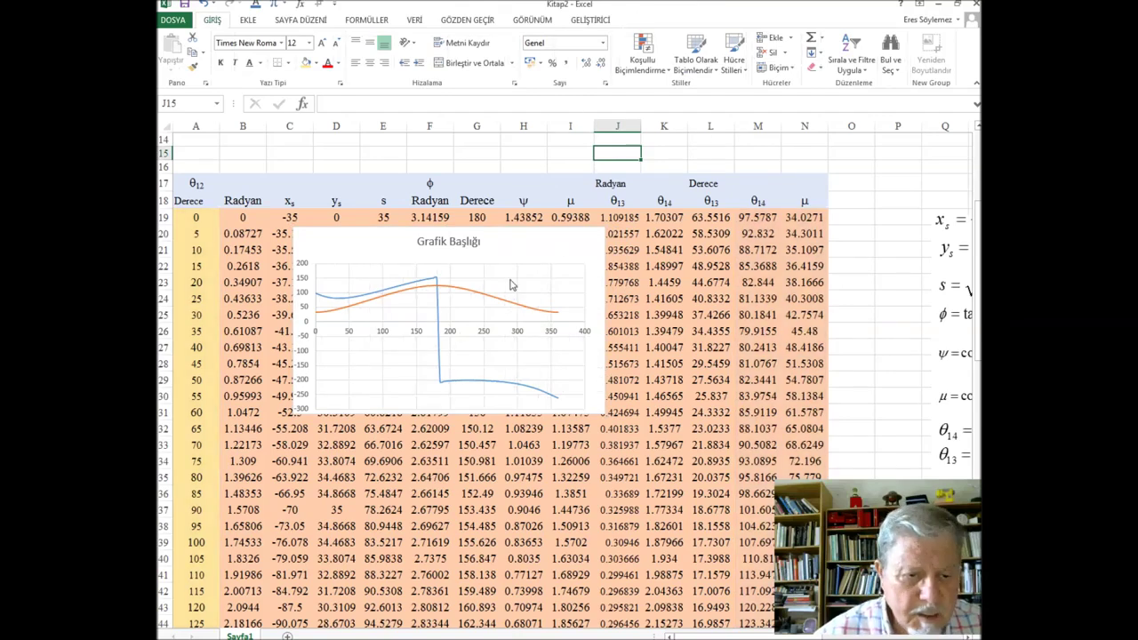
Step: Add a new chart series with X values A19:A91 (θ12)
left_click(511, 285)
left_click(803, 60)
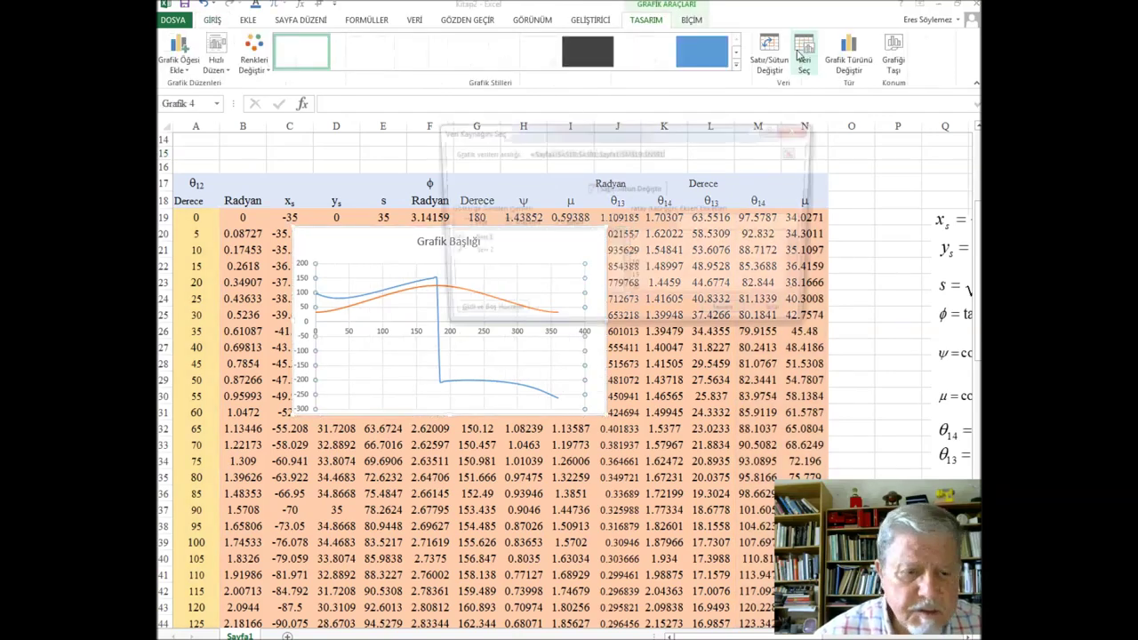
left_click(474, 226)
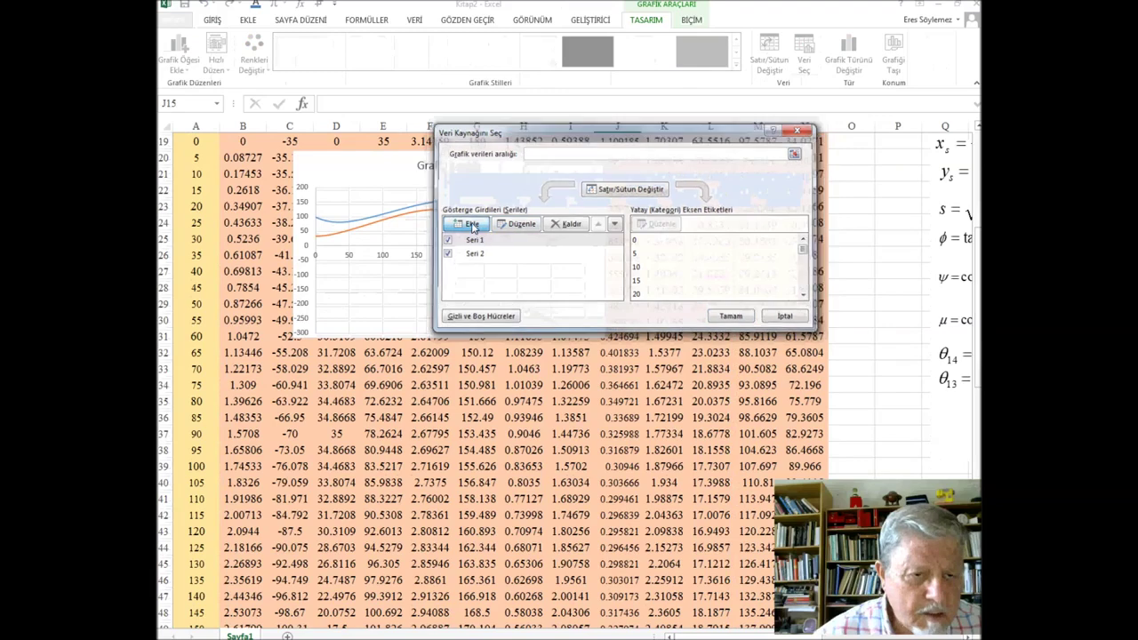
left_click(649, 230)
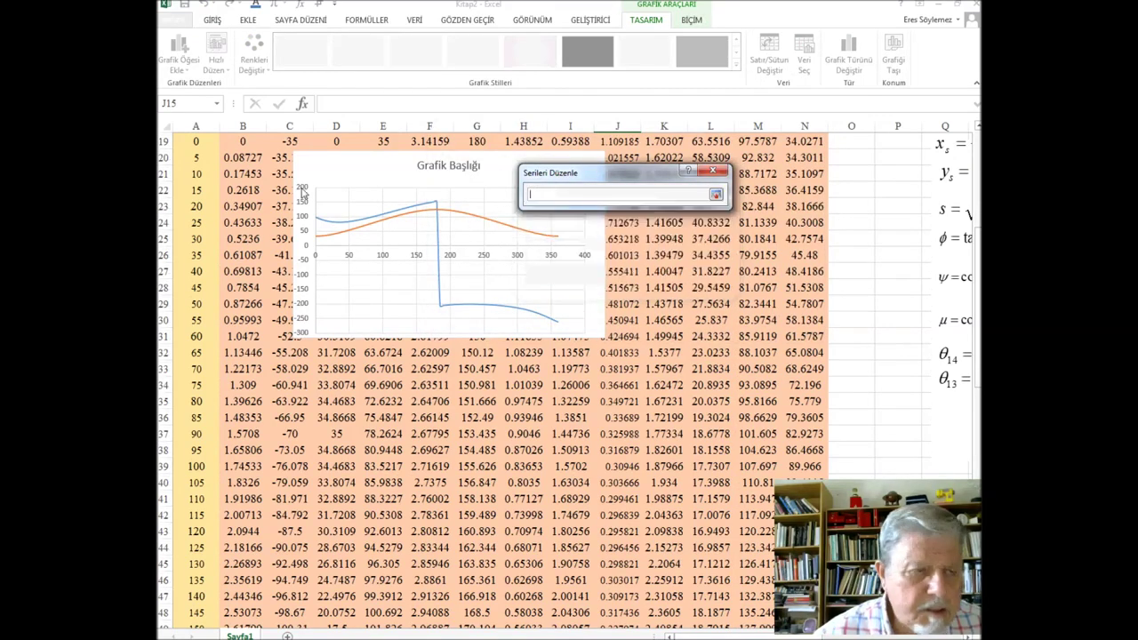
left_click(192, 141)
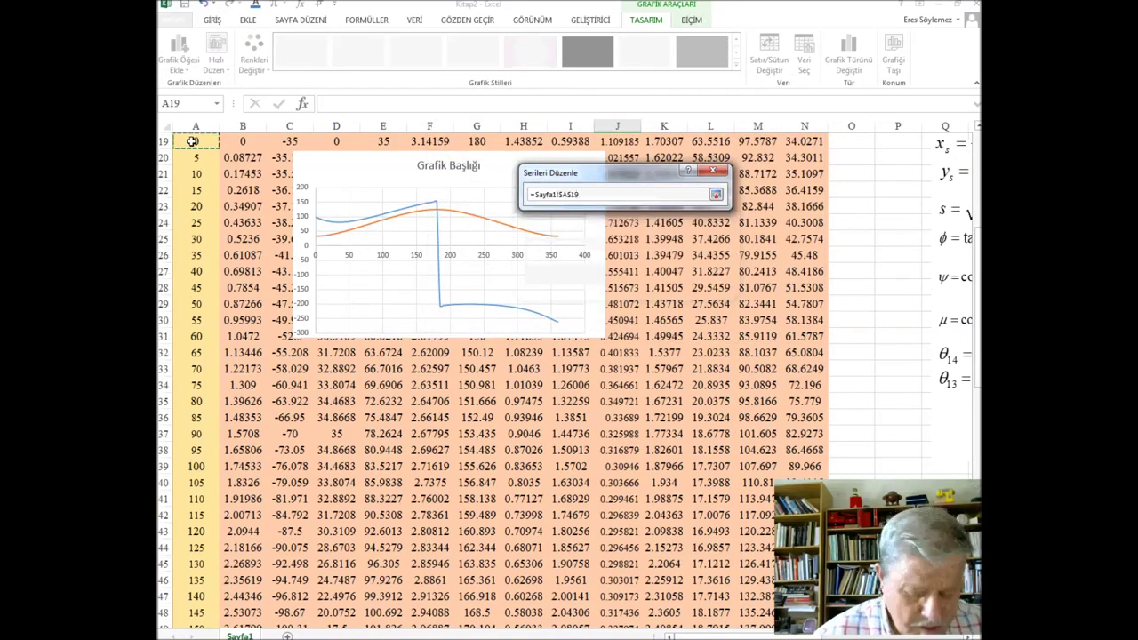
key("ctrl+shift+Down")
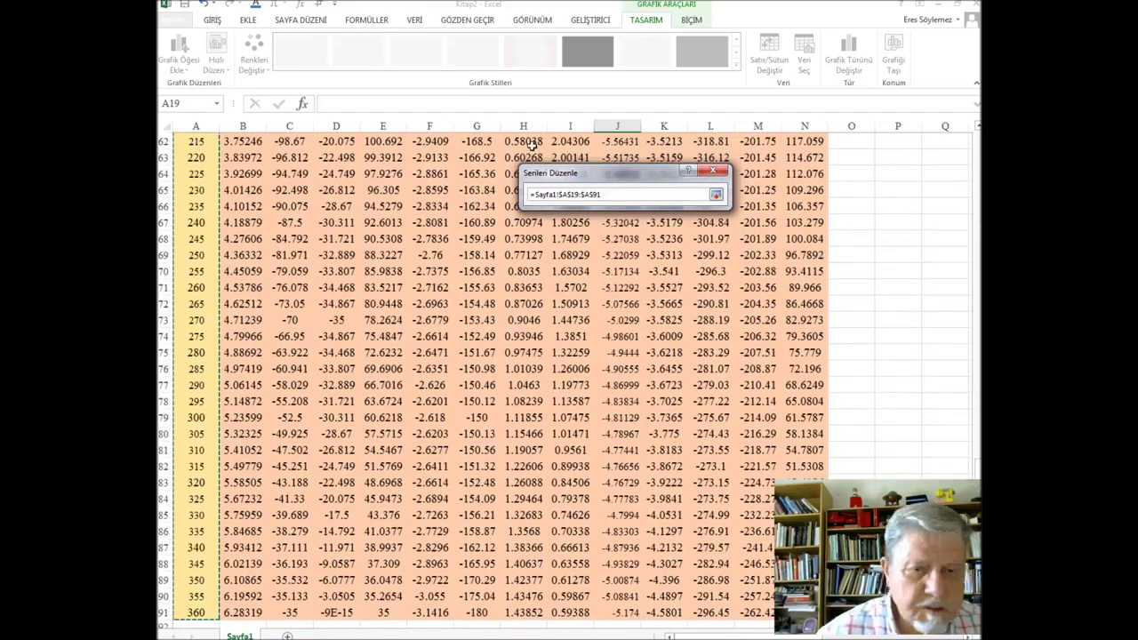
left_click(715, 194)
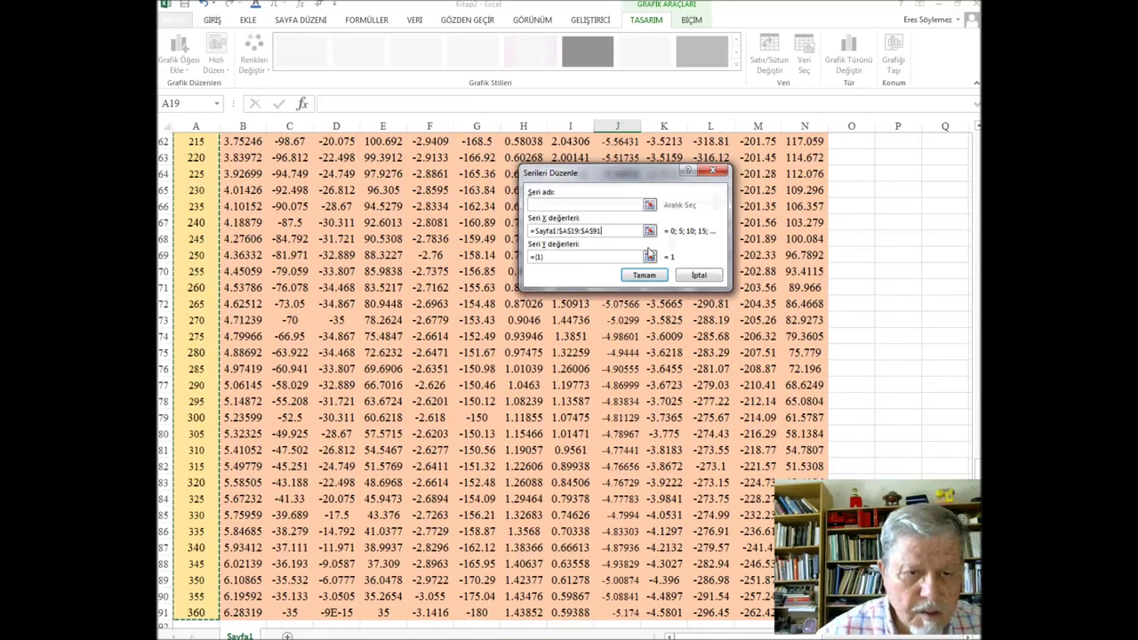
Step: Set the new series' Y values to L19:L91 (θ13 in degrees) and confirm
left_click(649, 257)
scroll(743, 233, "up", 3)
scroll(743, 233, "up", 3)
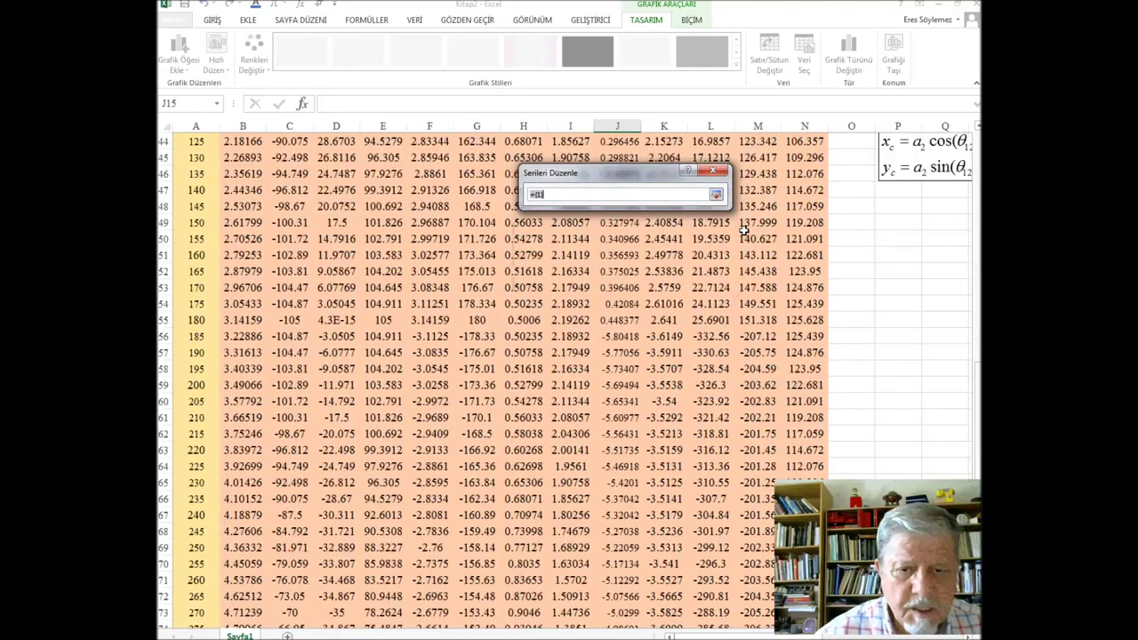
scroll(743, 233, "up", 6)
scroll(743, 230, "up", 6)
left_click(716, 305)
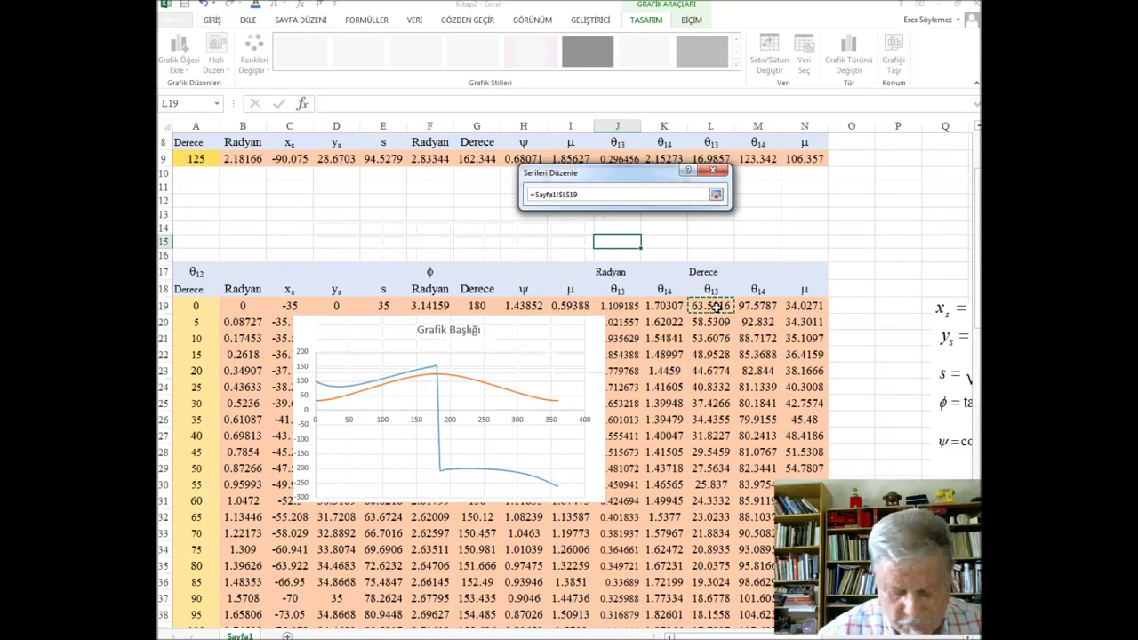
key("ctrl+shift+Down")
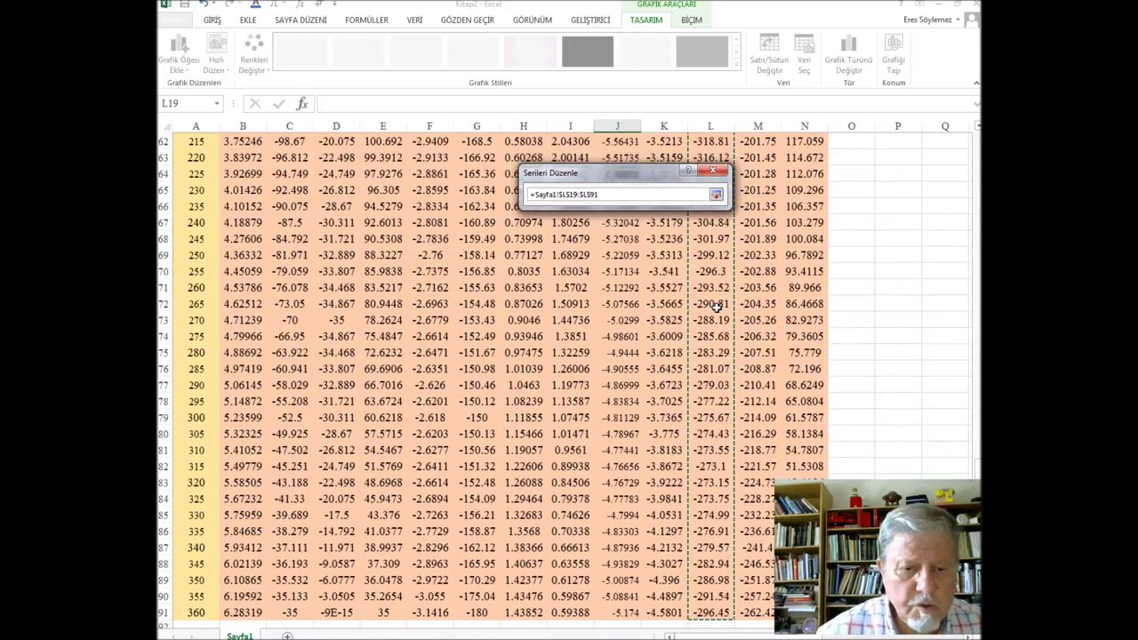
left_click(715, 194)
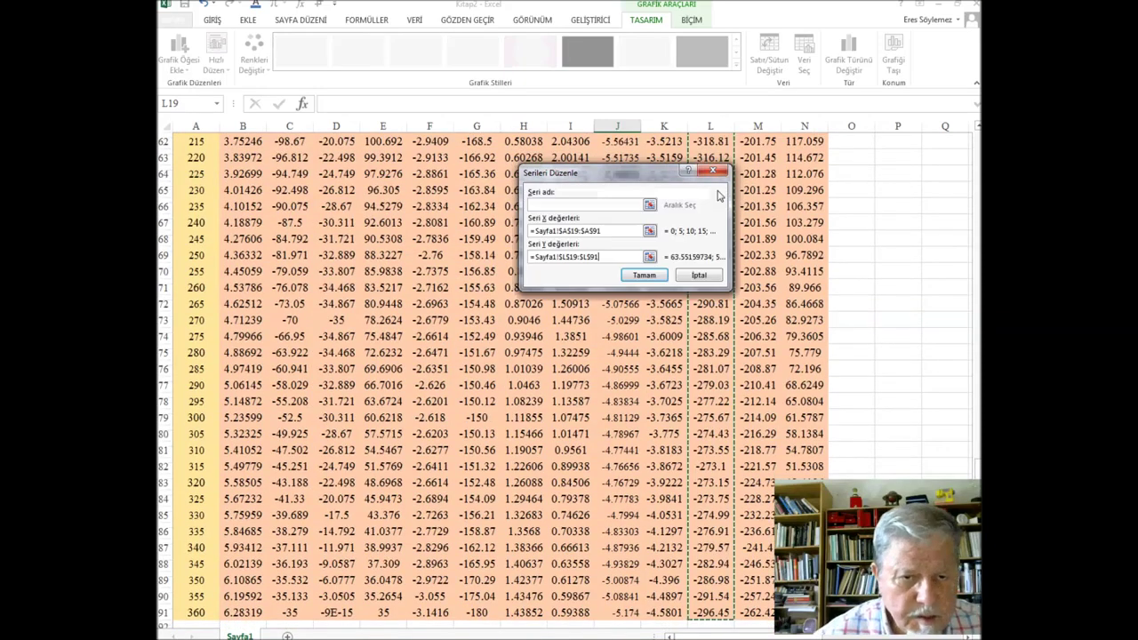
left_click(644, 274)
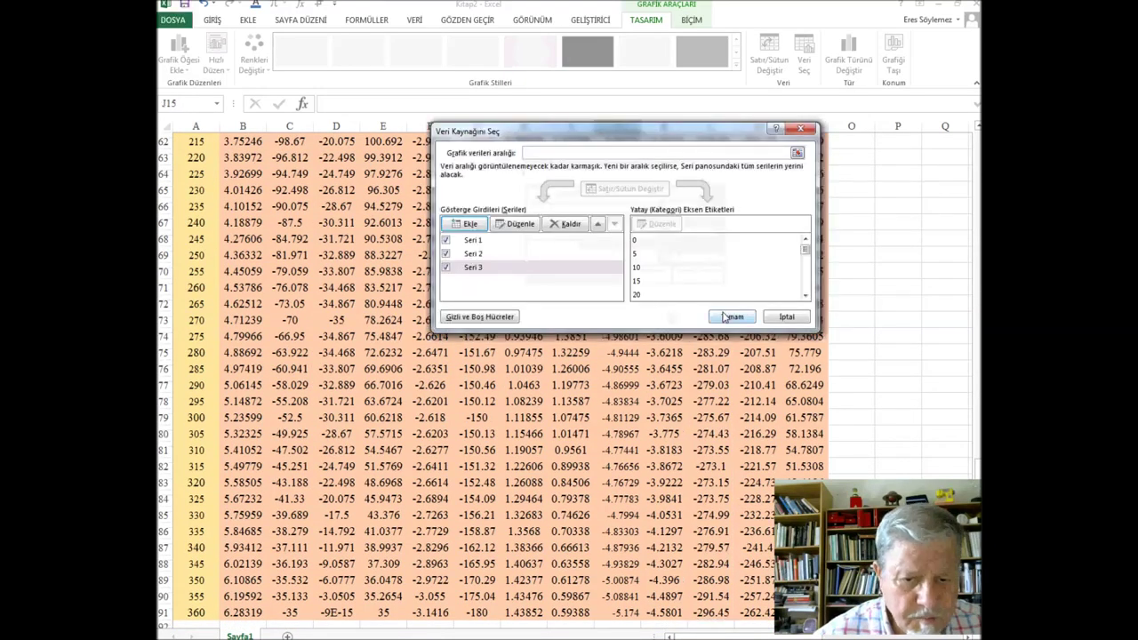
left_click(732, 317)
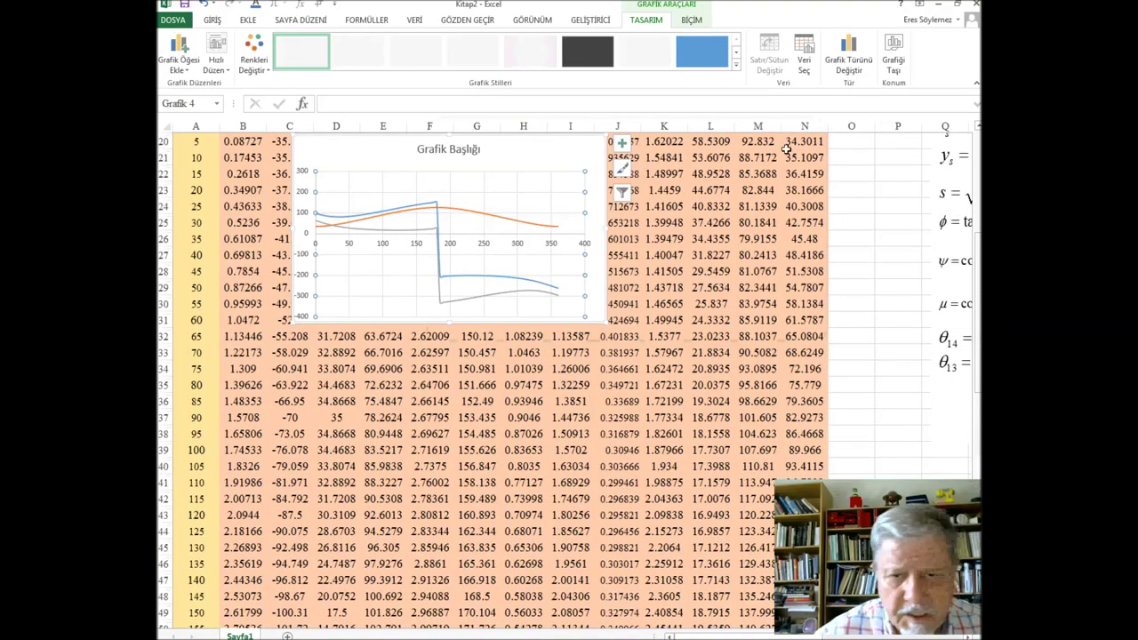
Step: Move the chart up over rows 10–22 and delete its title
scroll(713, 304, "up", 6)
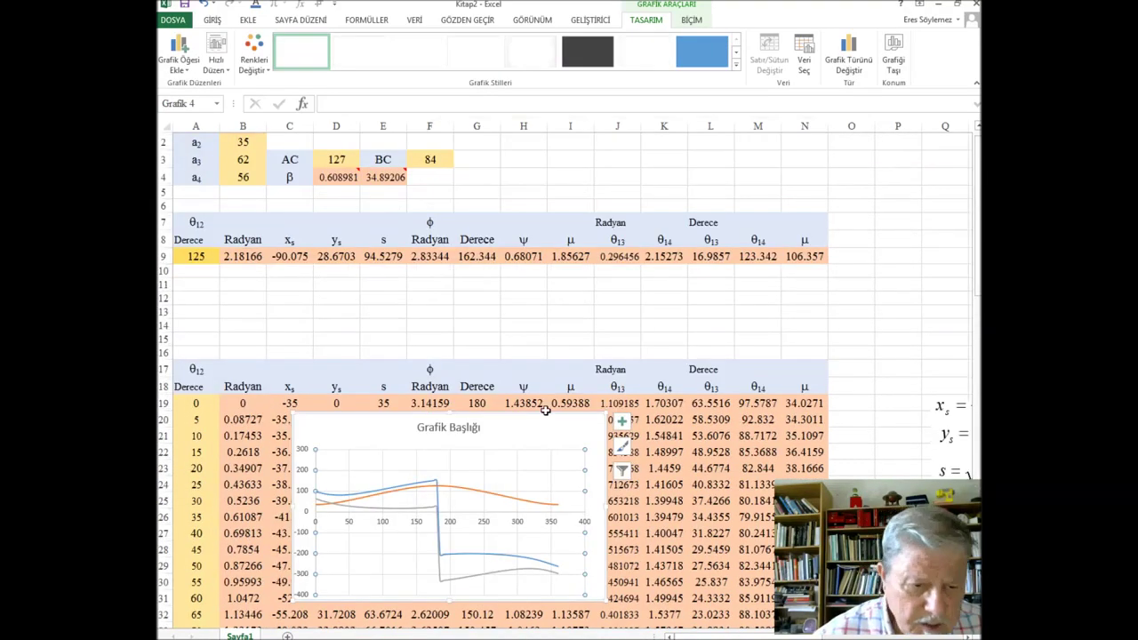
left_click_drag(535, 438, 650, 296)
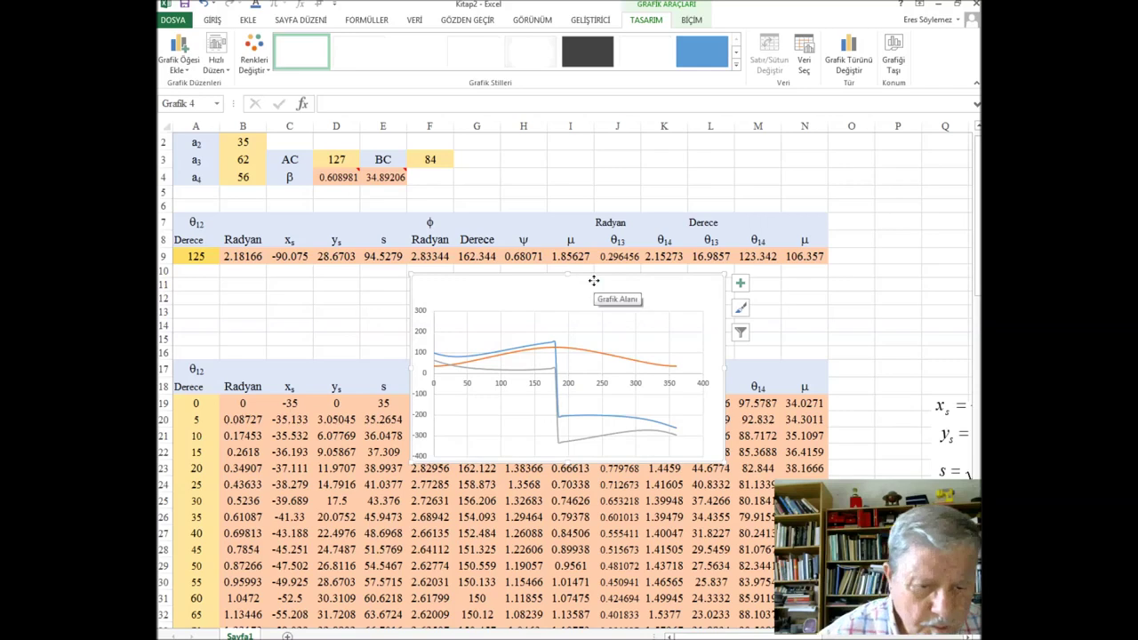
key("Delete")
Step: Enlarge the chart, shift it slightly left, and stretch the plot area taller
left_click_drag(720, 461, 779, 485)
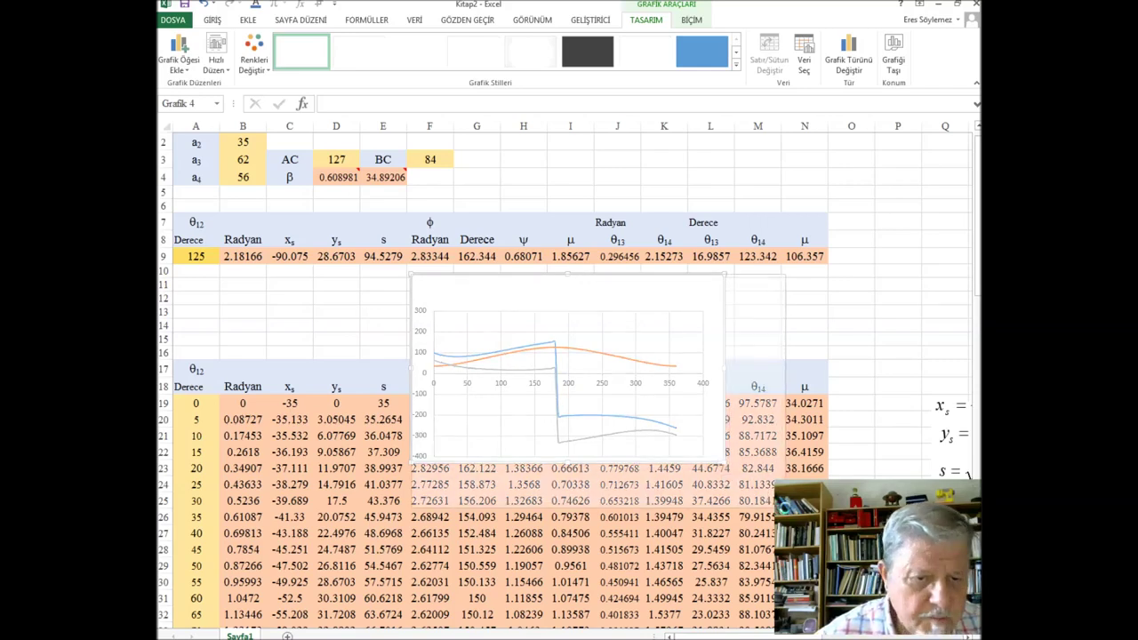
left_click_drag(778, 485, 787, 512)
left_click_drag(725, 276, 668, 285)
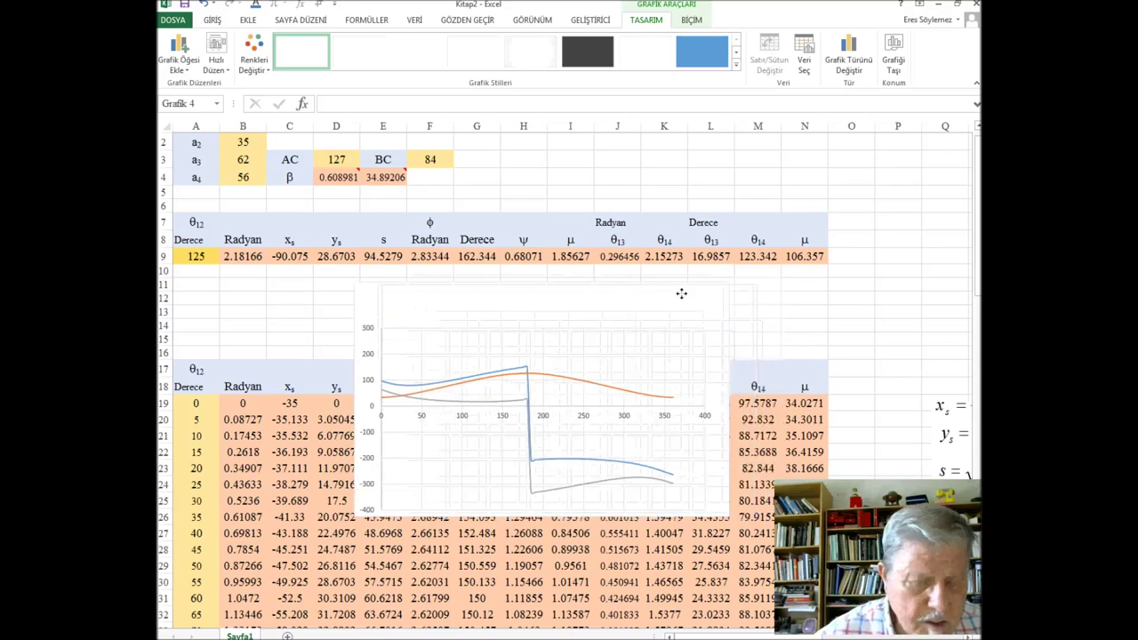
left_click_drag(542, 330, 546, 297)
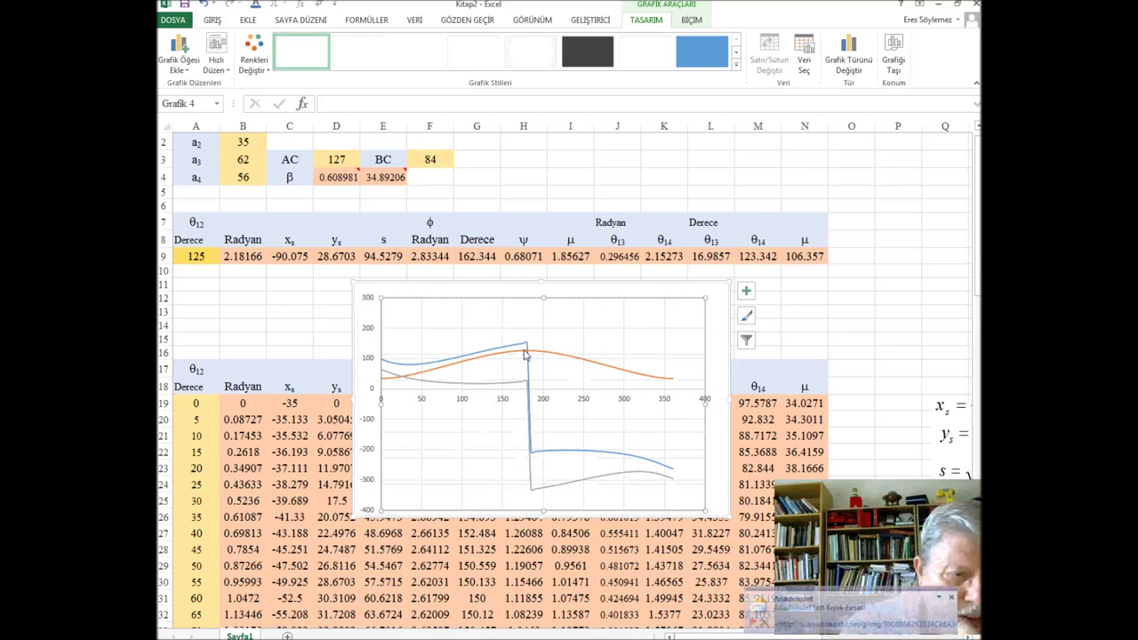
Step: Select the blue θ14 and grey θ13 curves to check their data
left_click(525, 351)
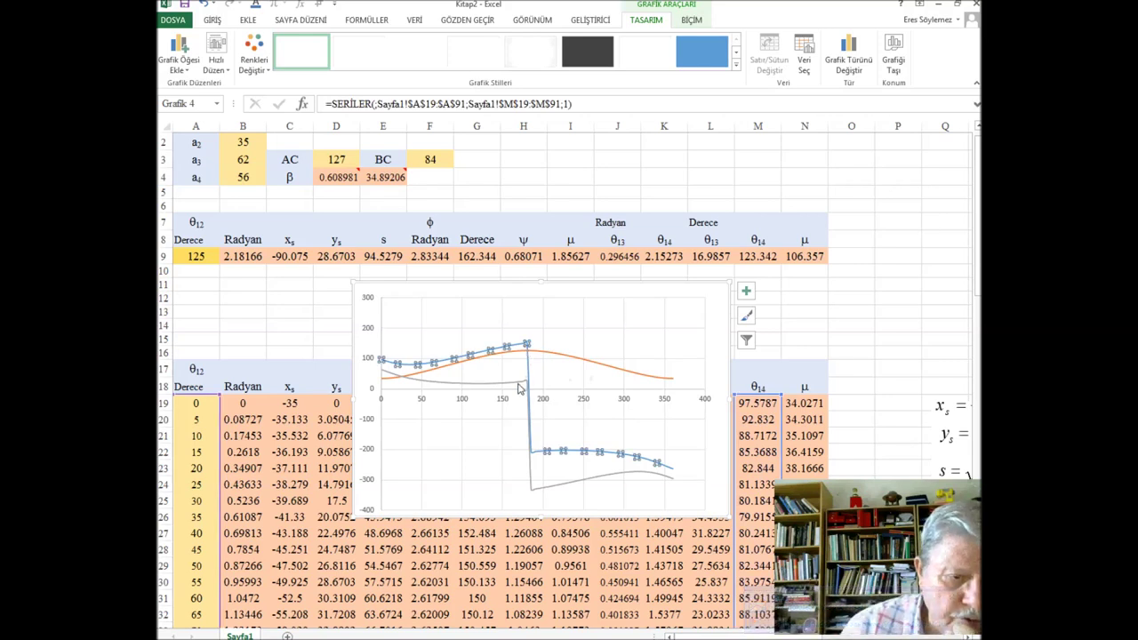
left_click(520, 385)
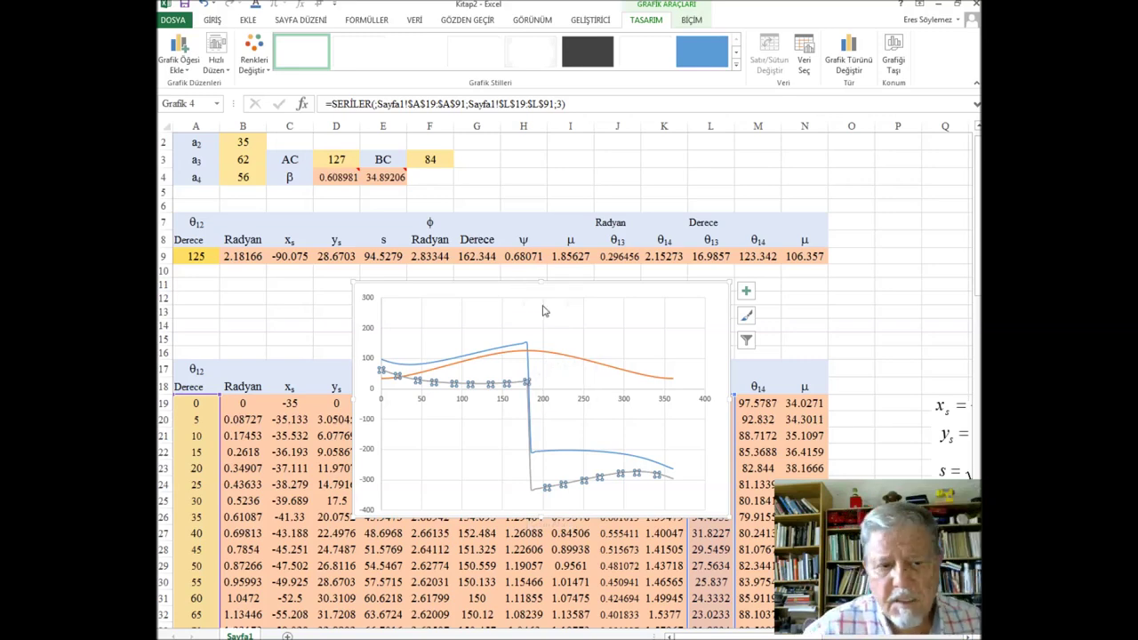
scroll(538, 285, "down", 1)
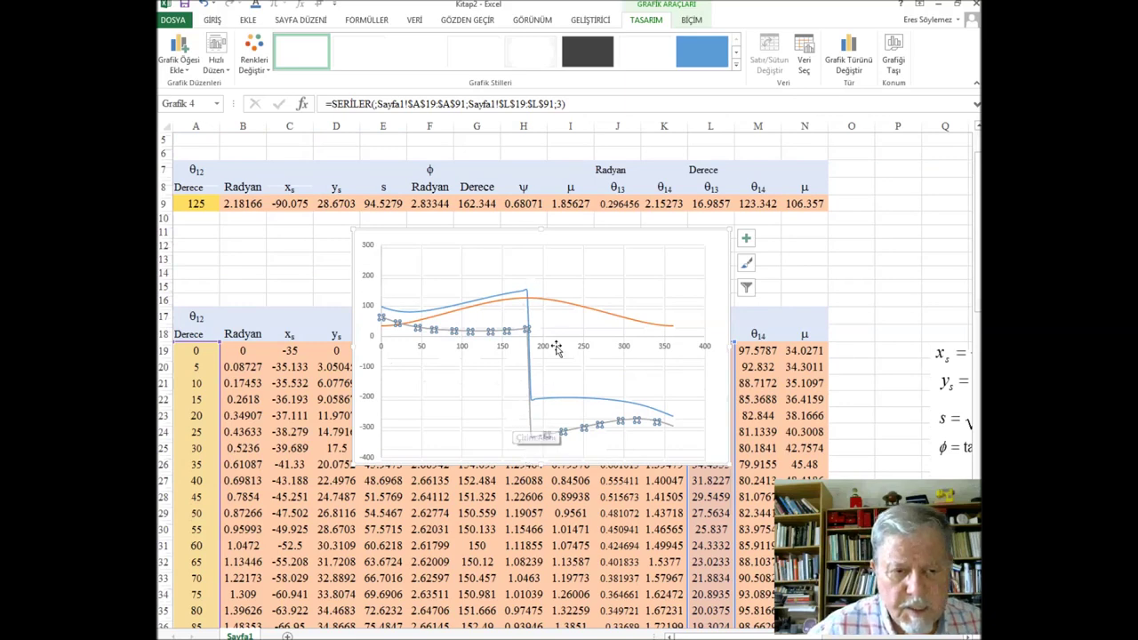
scroll(694, 336, "down", 7)
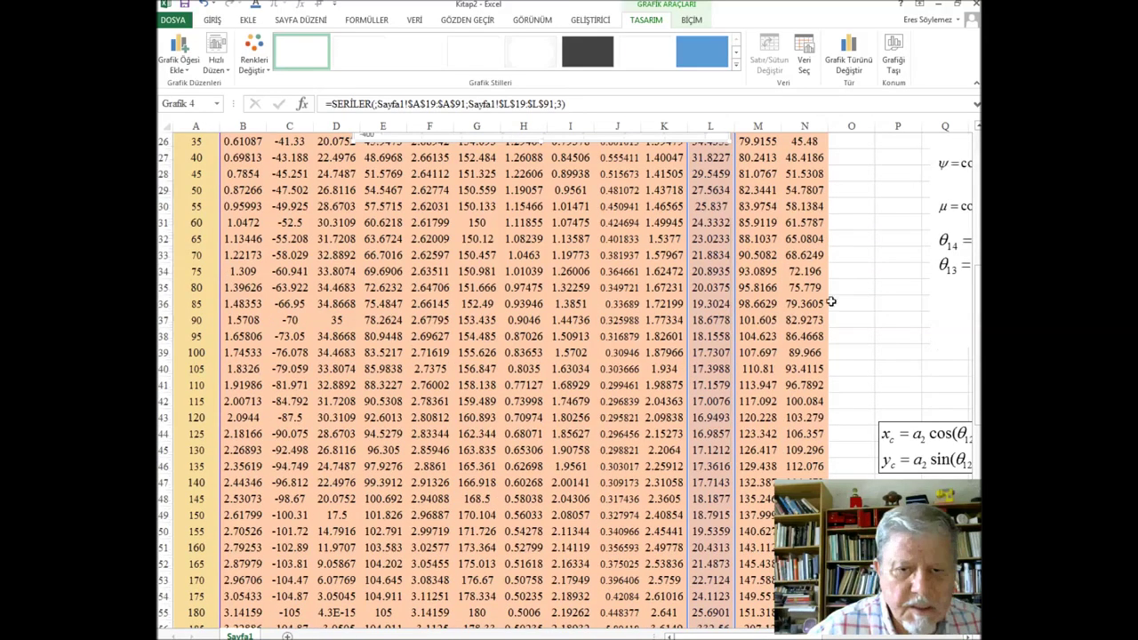
left_click(857, 301)
scroll(735, 372, "down", 1)
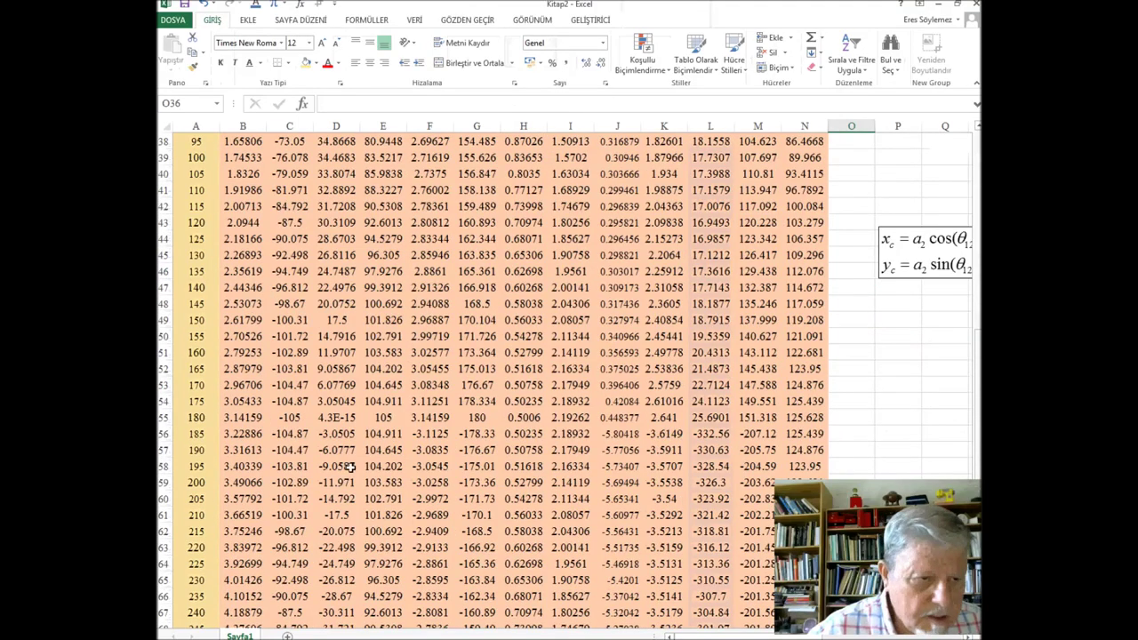
scroll(800, 278, "up", 1)
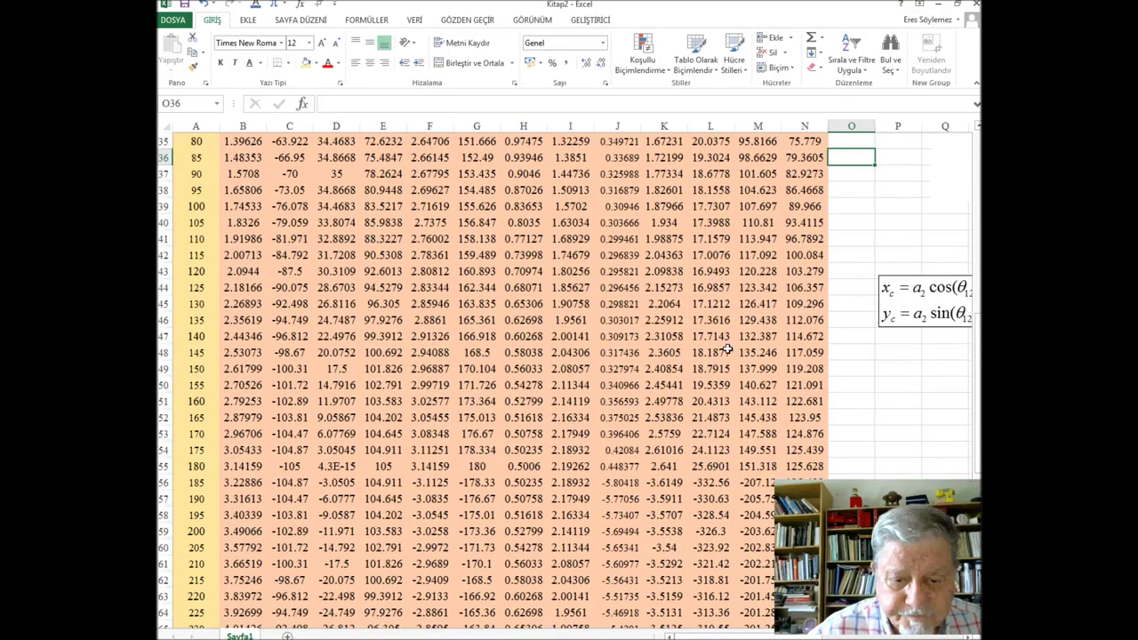
left_click(709, 465)
left_click(710, 482)
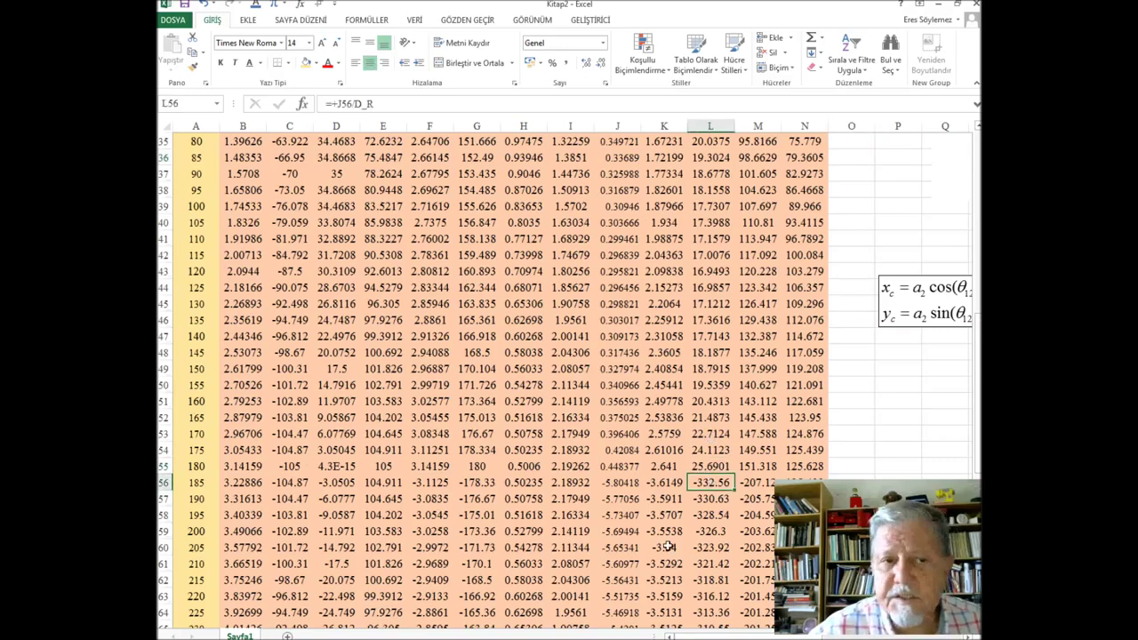
left_click(753, 464)
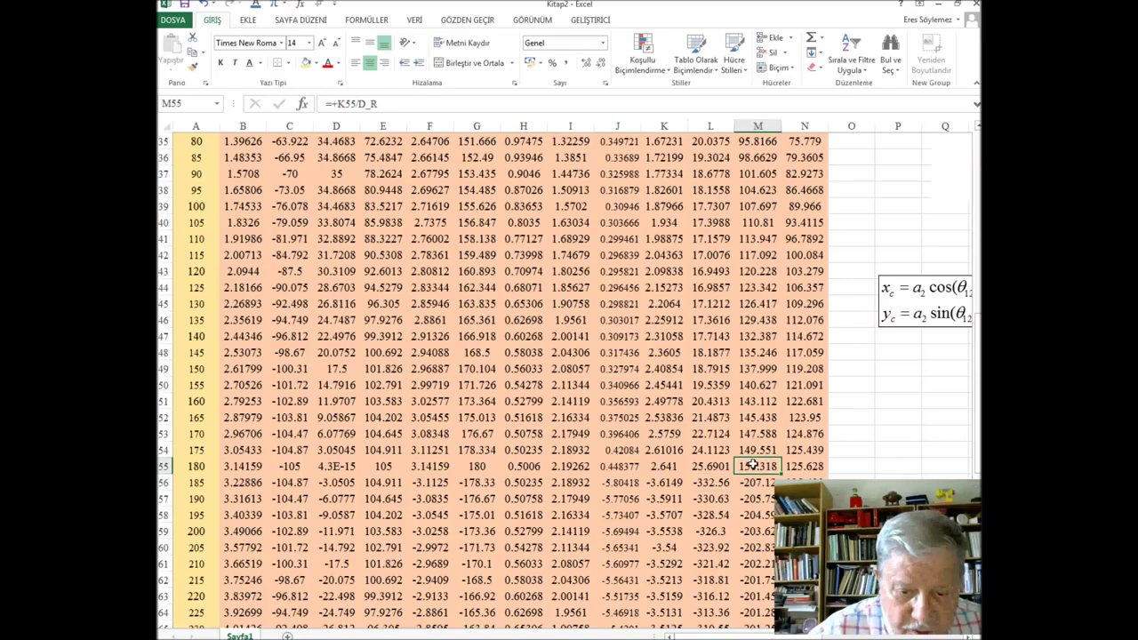
left_click(755, 486)
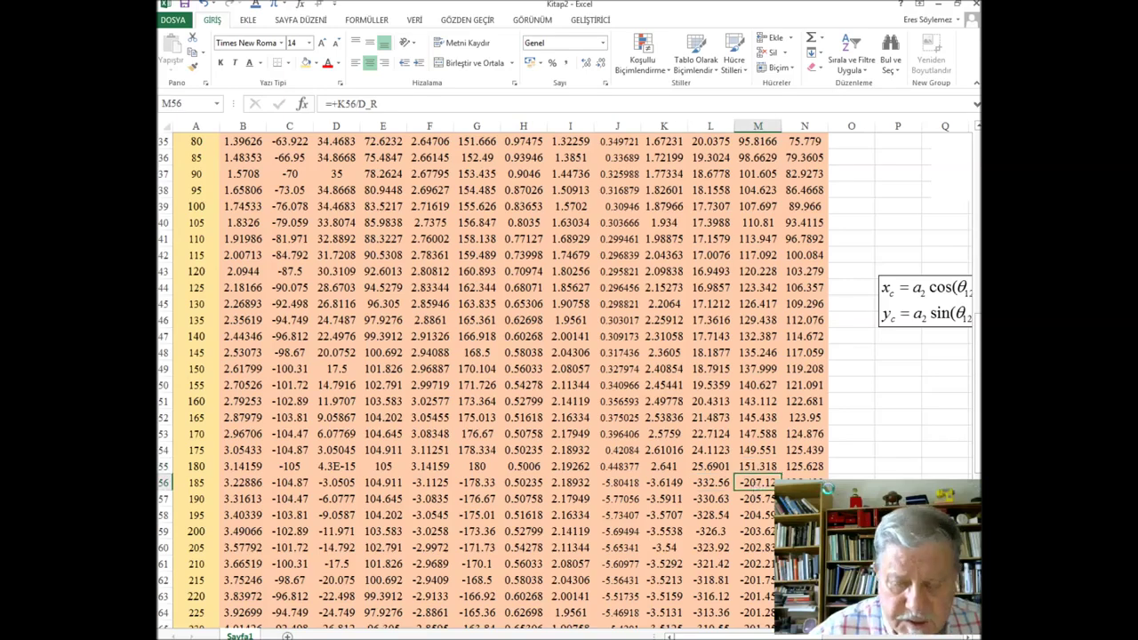
left_click(715, 482)
left_click(711, 466)
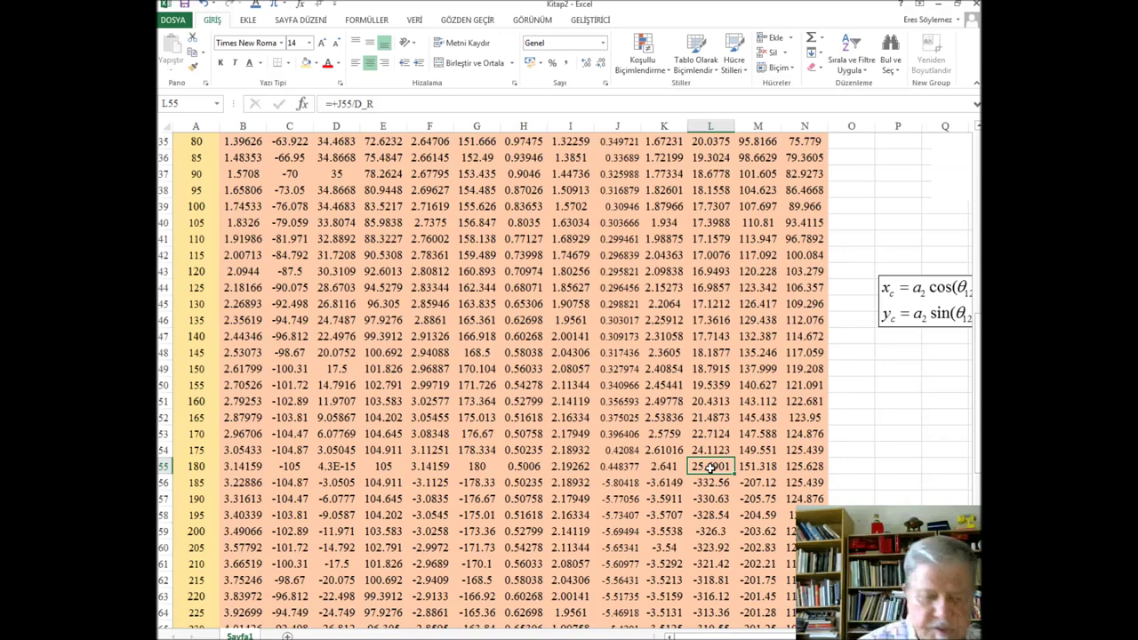
left_click(658, 481)
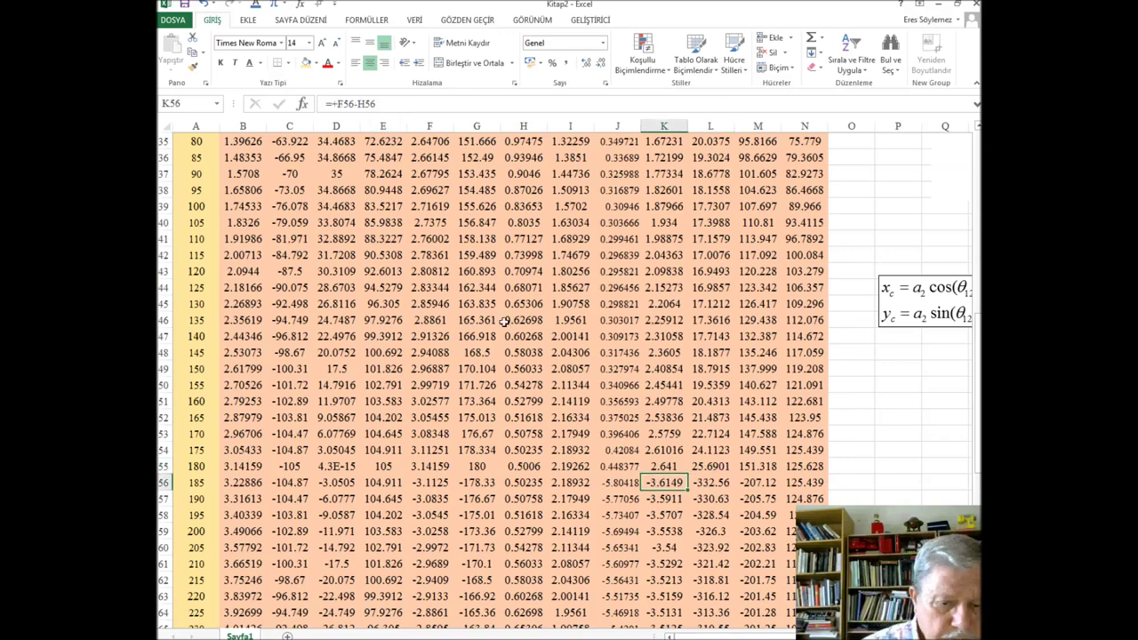
left_click(732, 485)
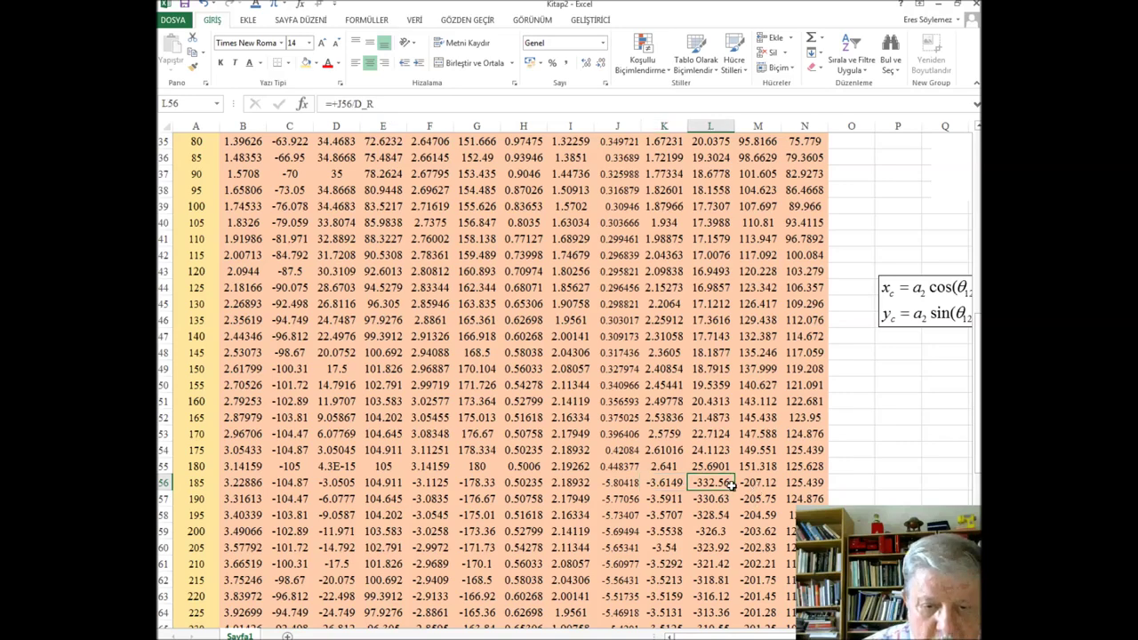
left_click(384, 104)
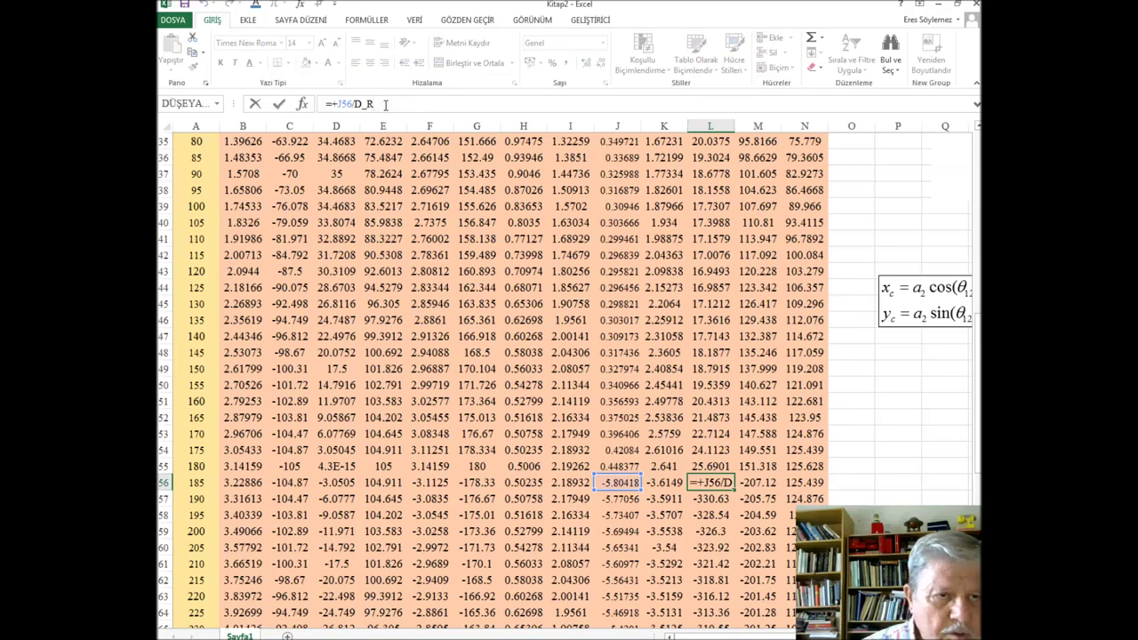
Step: Append +360 to the θ13 and θ14 degree formulas in L56 and M56
type("+360")
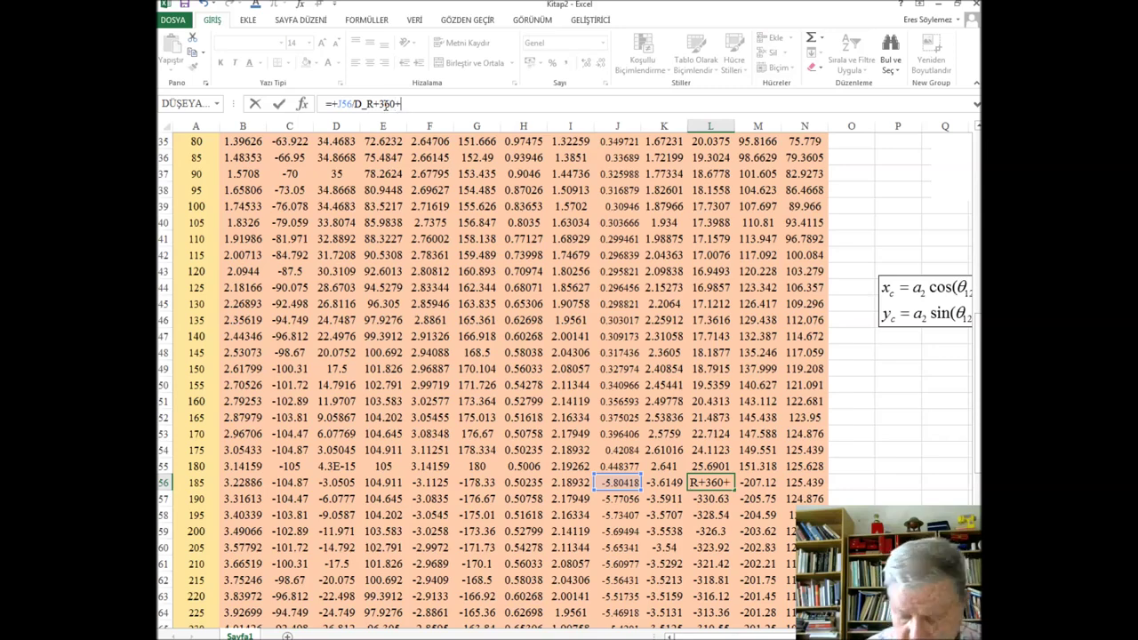
key("Return")
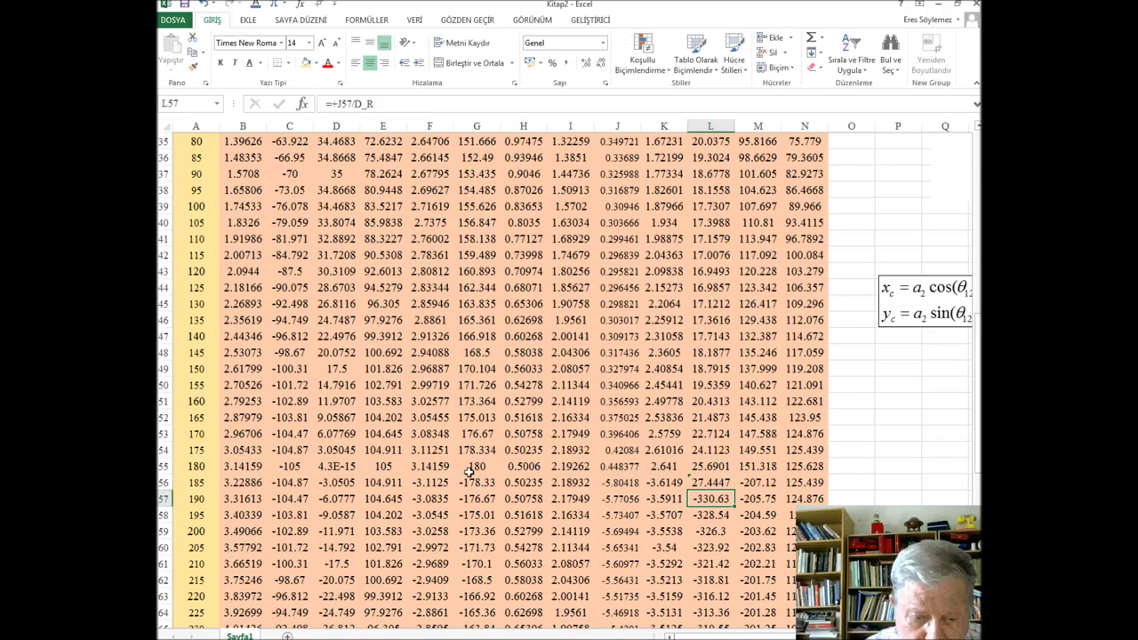
left_click(773, 484)
key("ctrl+v")
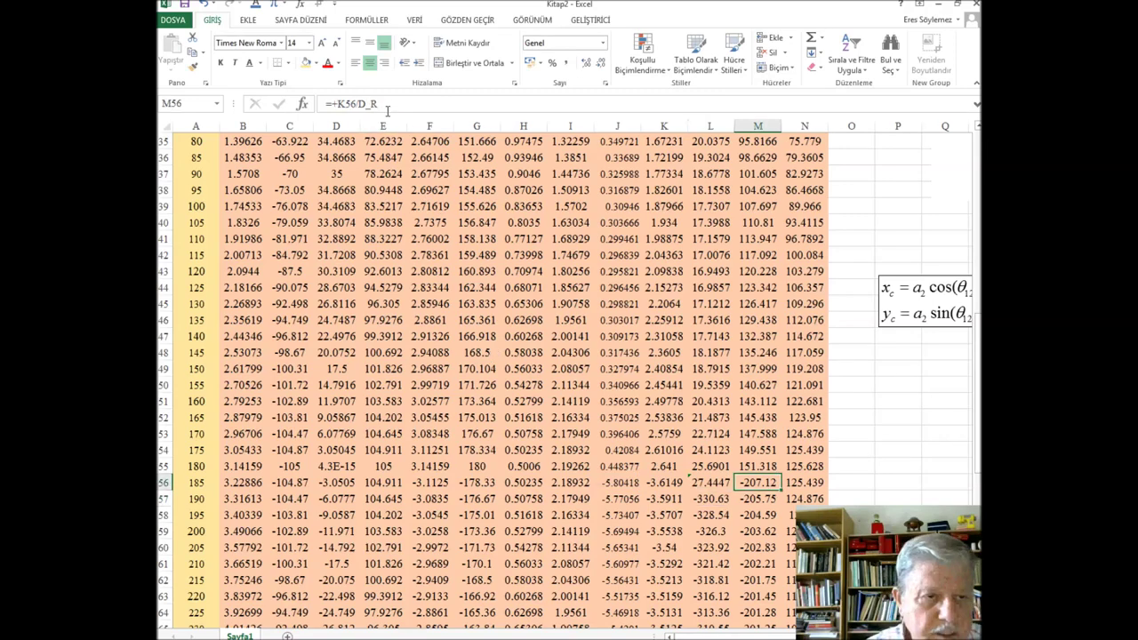
left_click(385, 105)
type("+360")
key("Return")
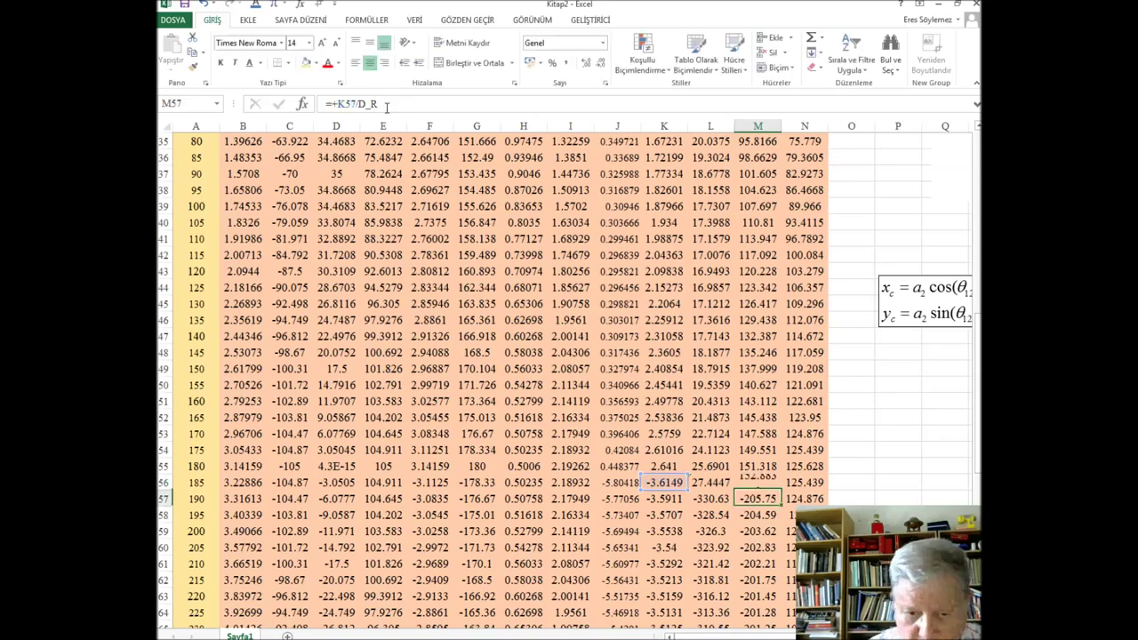
Step: Copy the corrected L56:M56 formulas down to row 91
left_click_drag(698, 482, 754, 480)
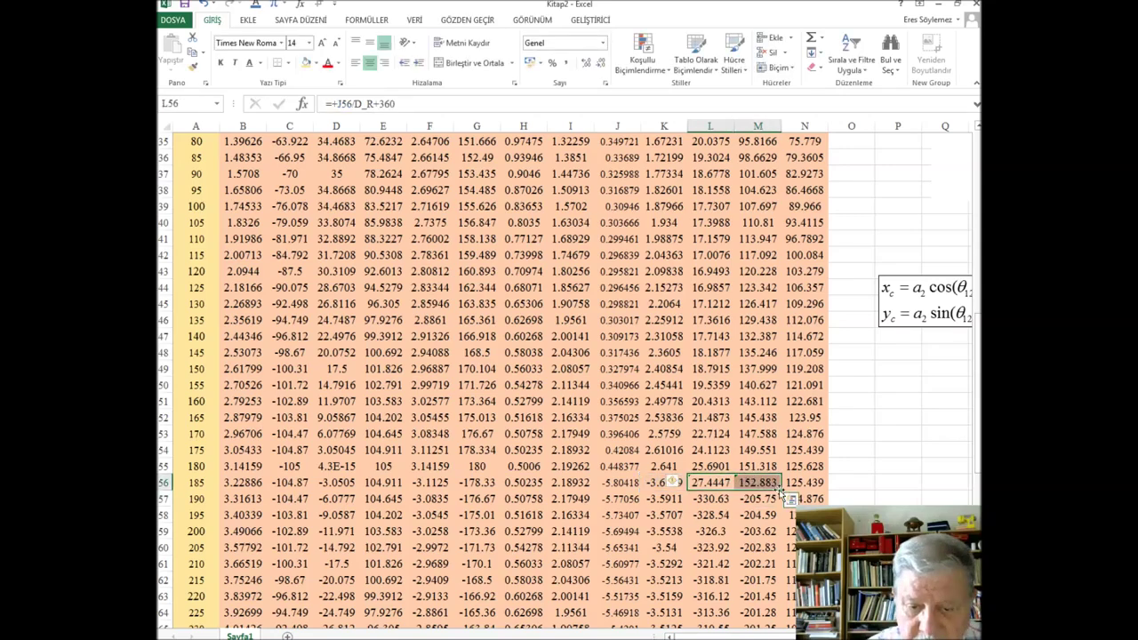
double_click(781, 490)
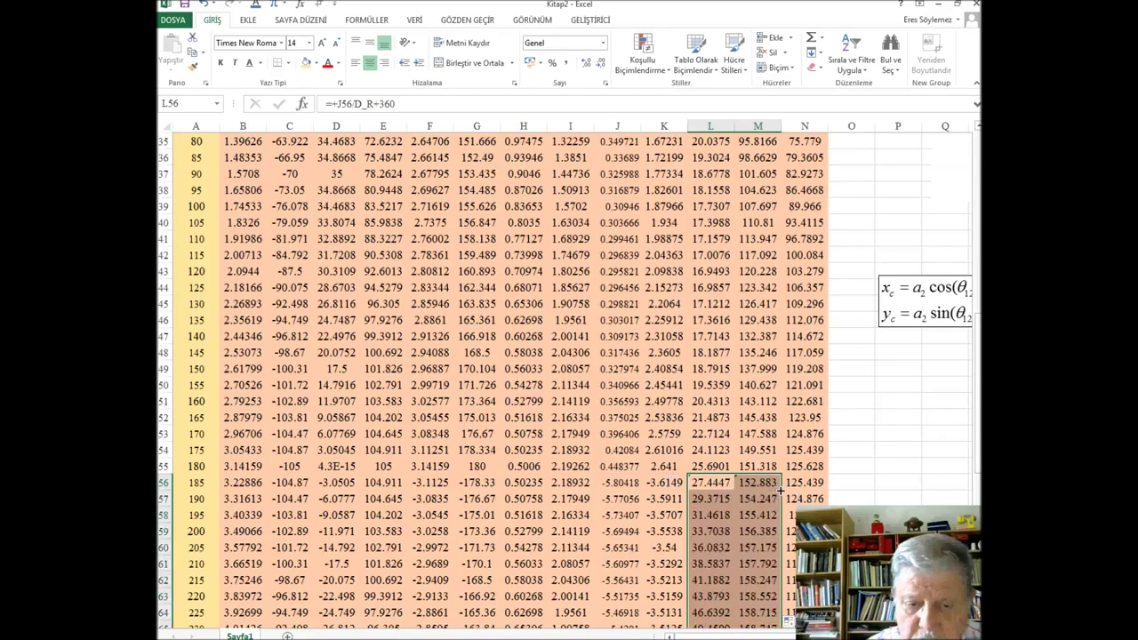
scroll(769, 489, "down", 5)
scroll(770, 489, "down", 6)
scroll(770, 489, "down", 4)
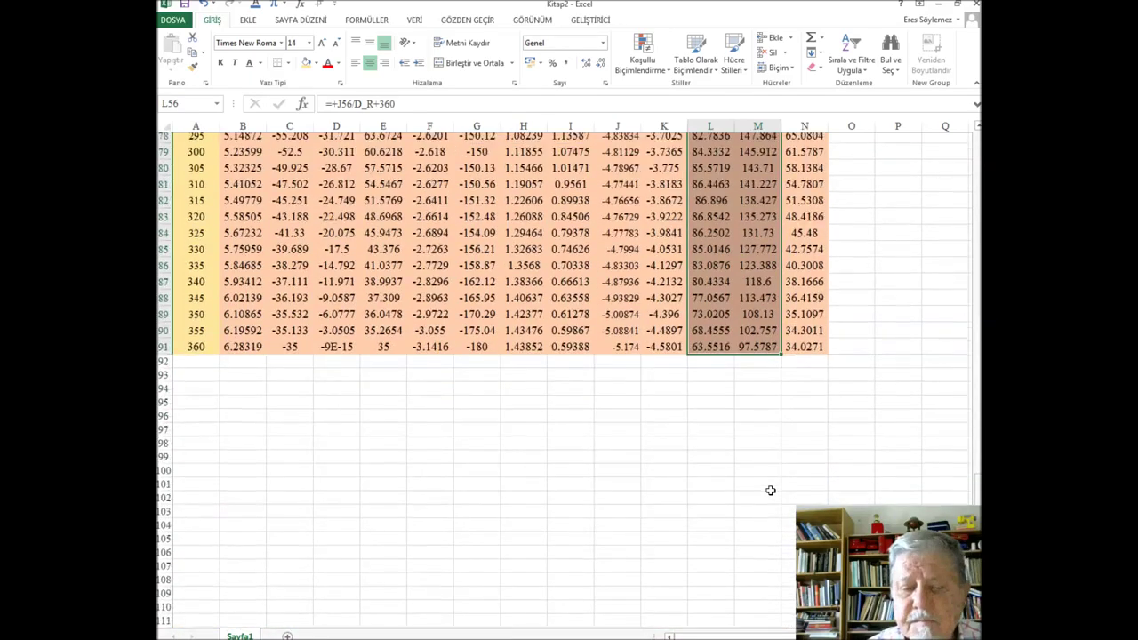
Step: Format the horizontal axis with minimum 0, maximum 360 and major unit 30
scroll(769, 489, "up", 7)
scroll(499, 435, "up", 7)
scroll(500, 436, "up", 10)
scroll(506, 434, "up", 2)
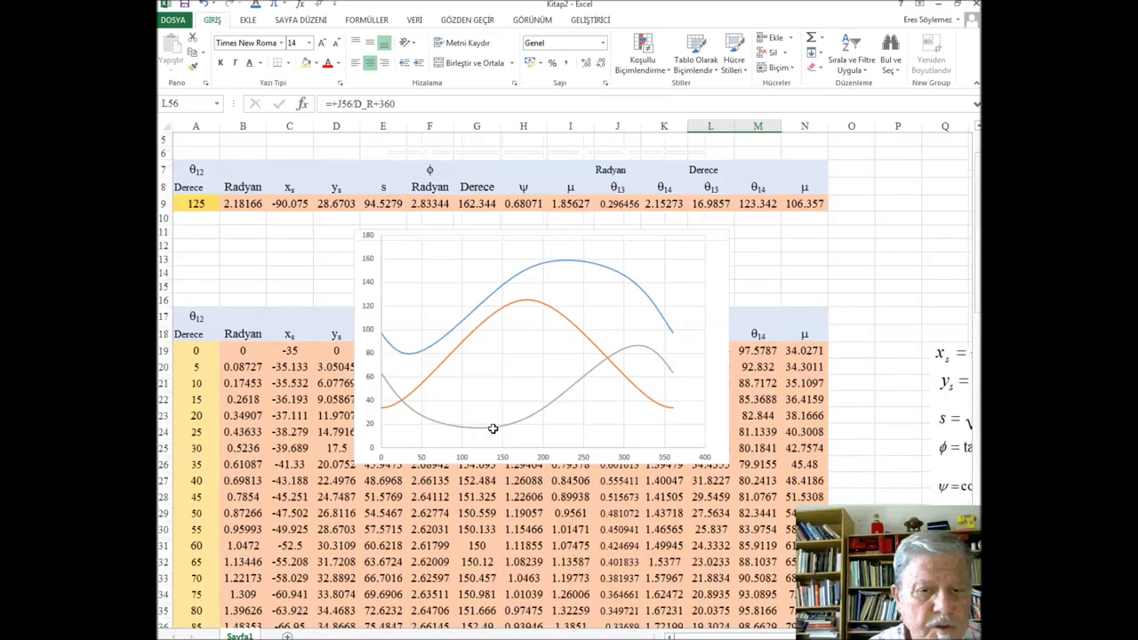
right_click(670, 459)
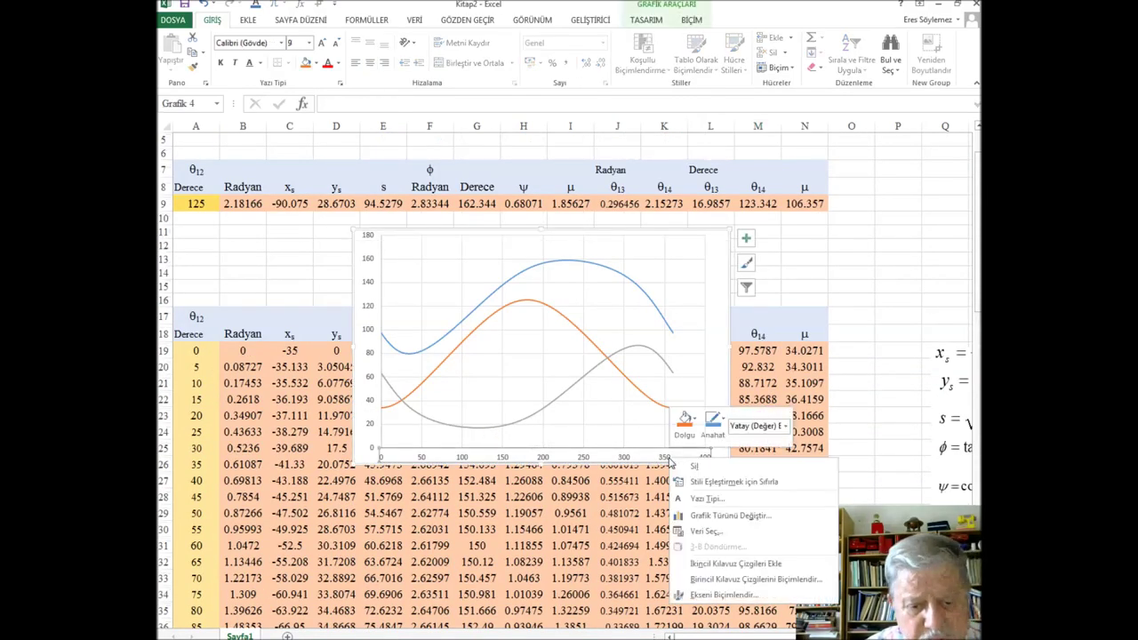
left_click(727, 595)
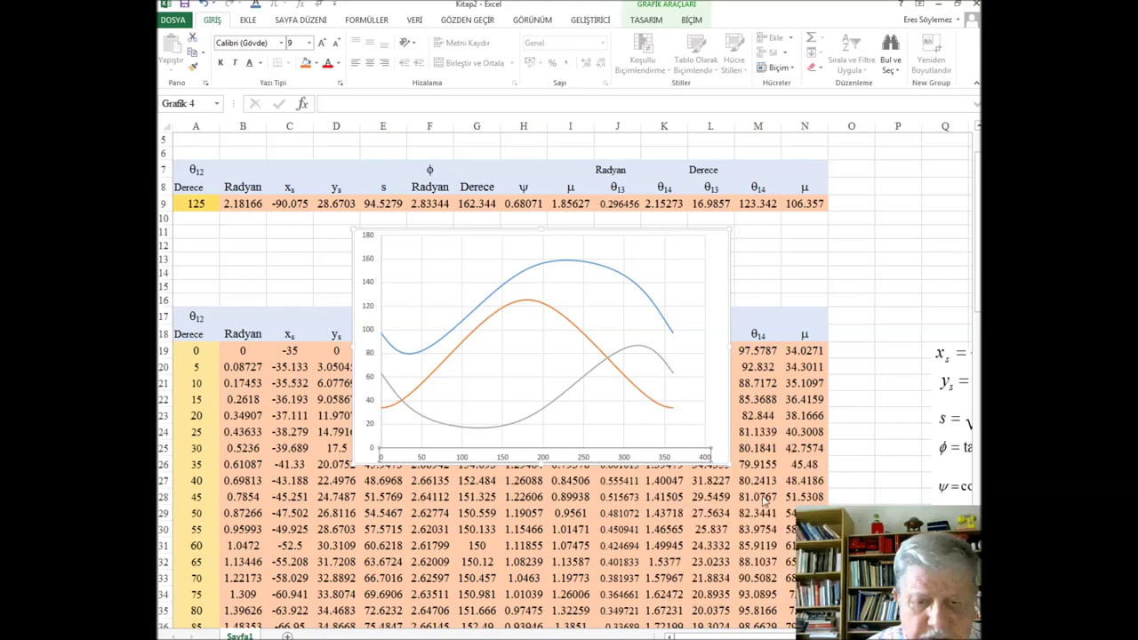
left_click_drag(898, 260, 864, 261)
type("360")
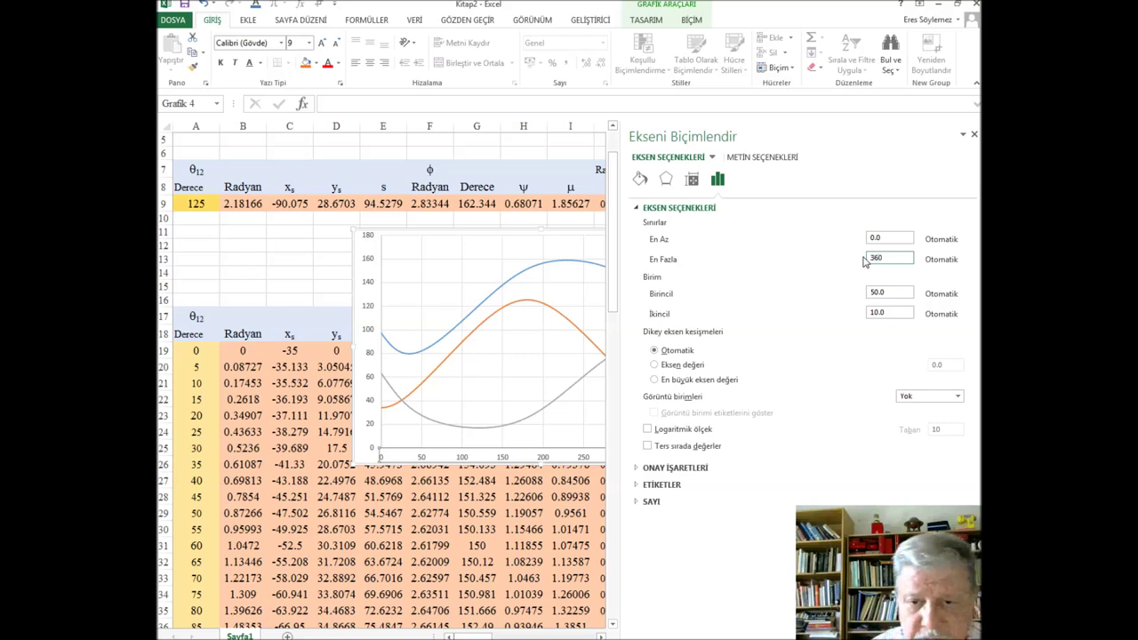
key("Tab")
type("30")
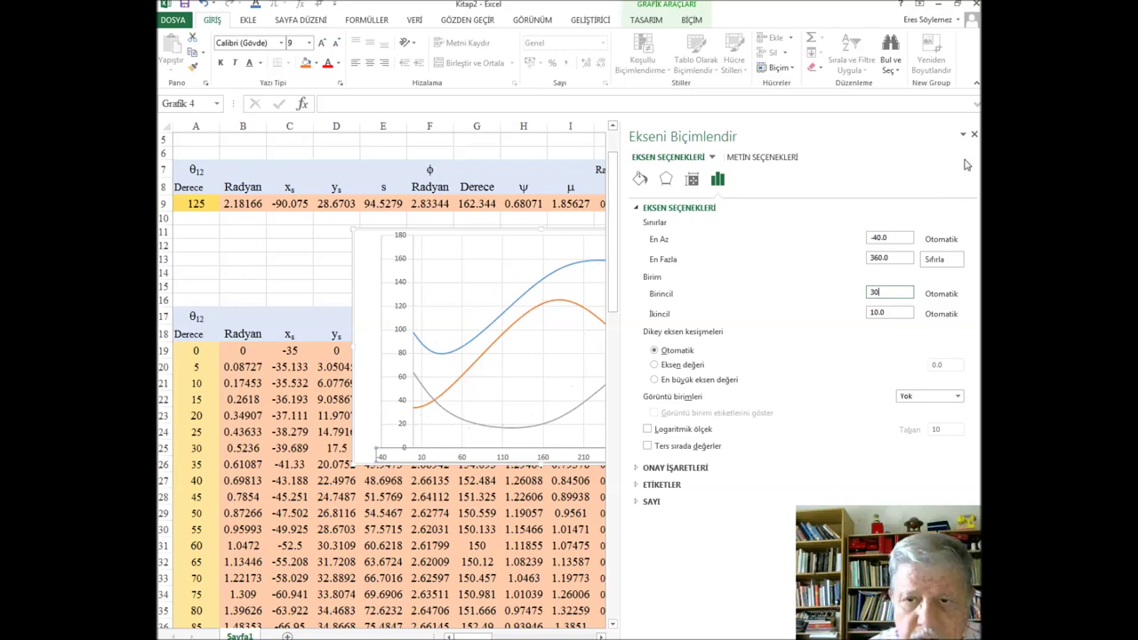
left_click(974, 134)
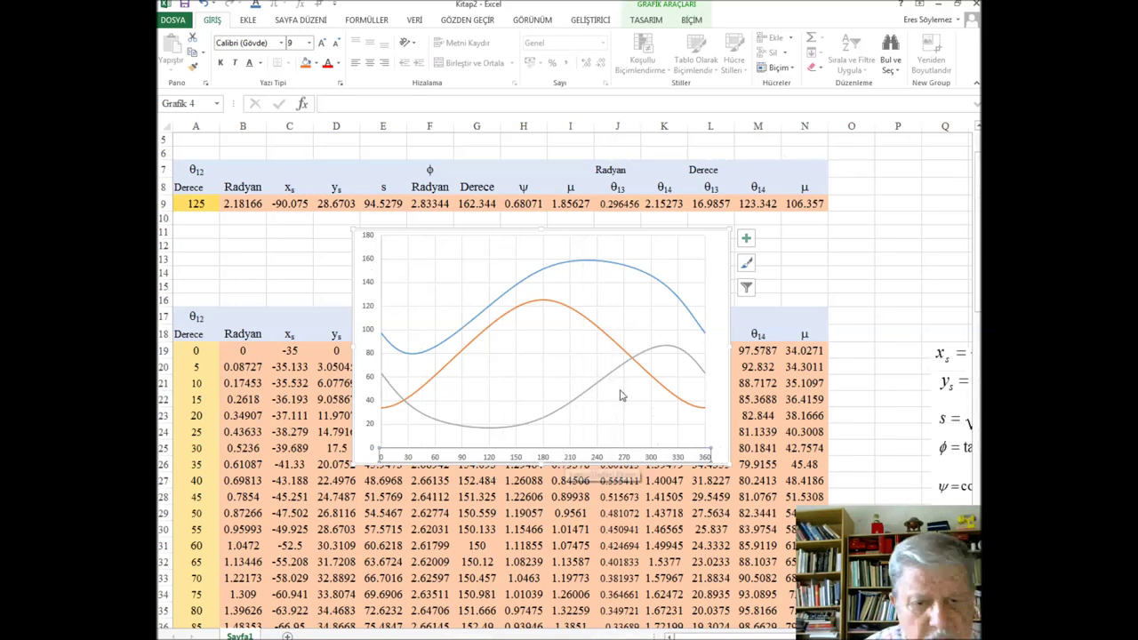
left_click(558, 442)
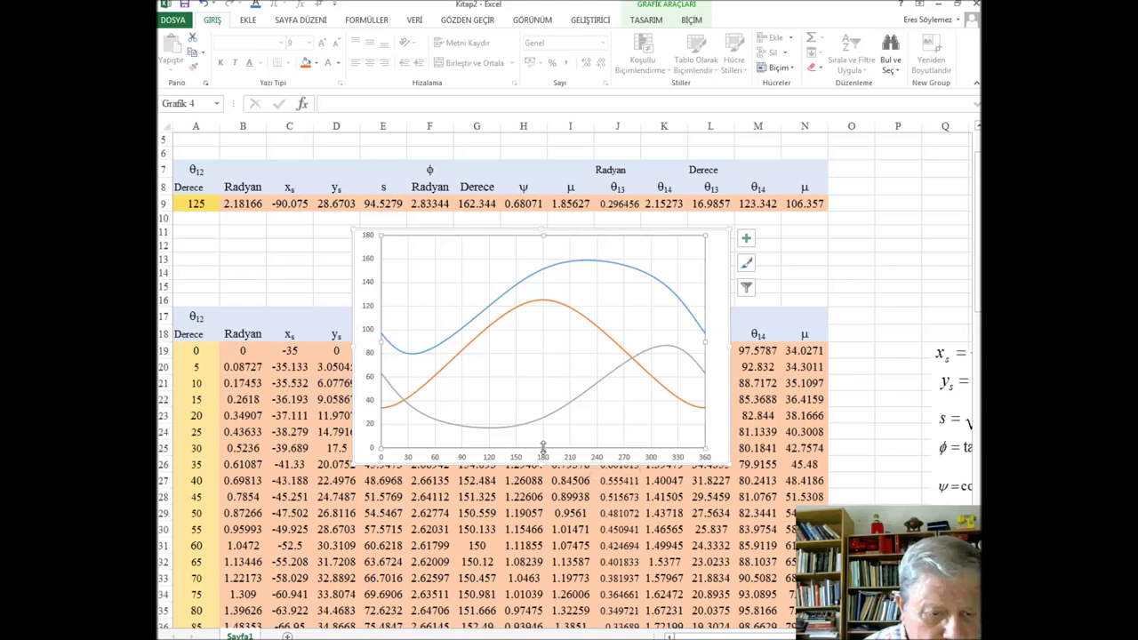
Step: Shrink the plot area and turn on the chart's axis titles
left_click_drag(543, 447, 545, 430)
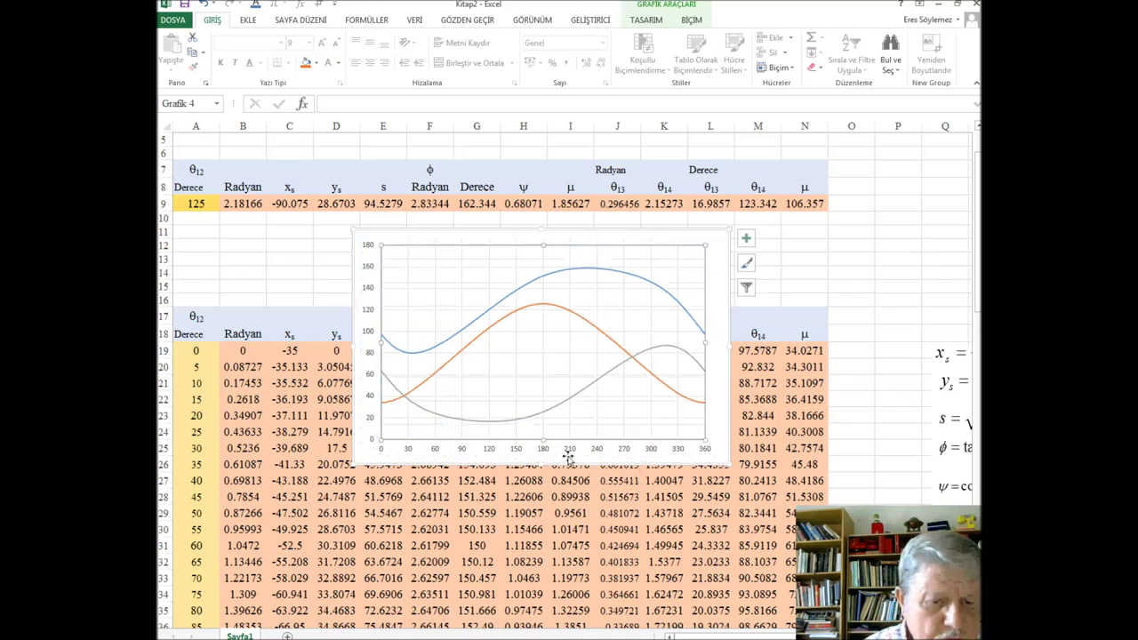
left_click(747, 241)
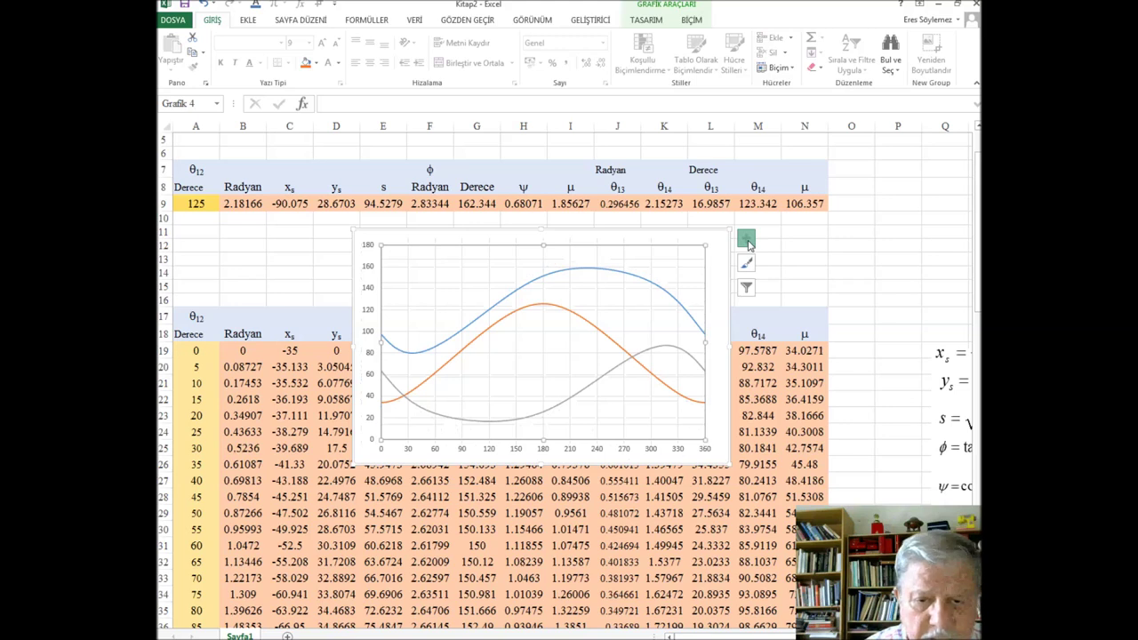
left_click(779, 272)
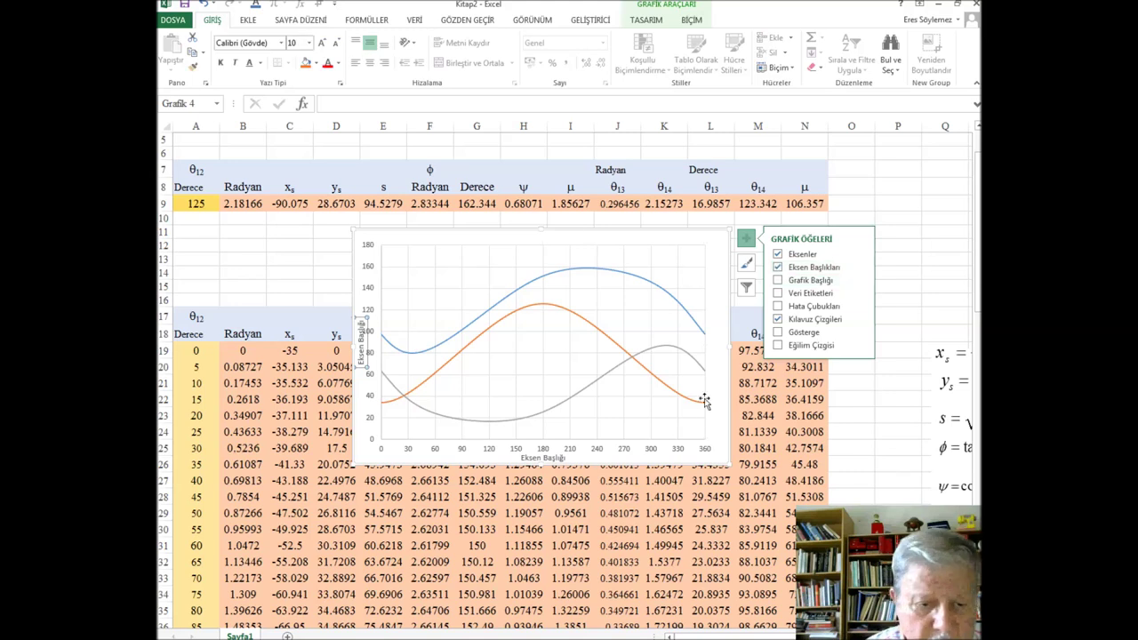
Step: Replace the horizontal axis title text with 'q12'
left_click(560, 457)
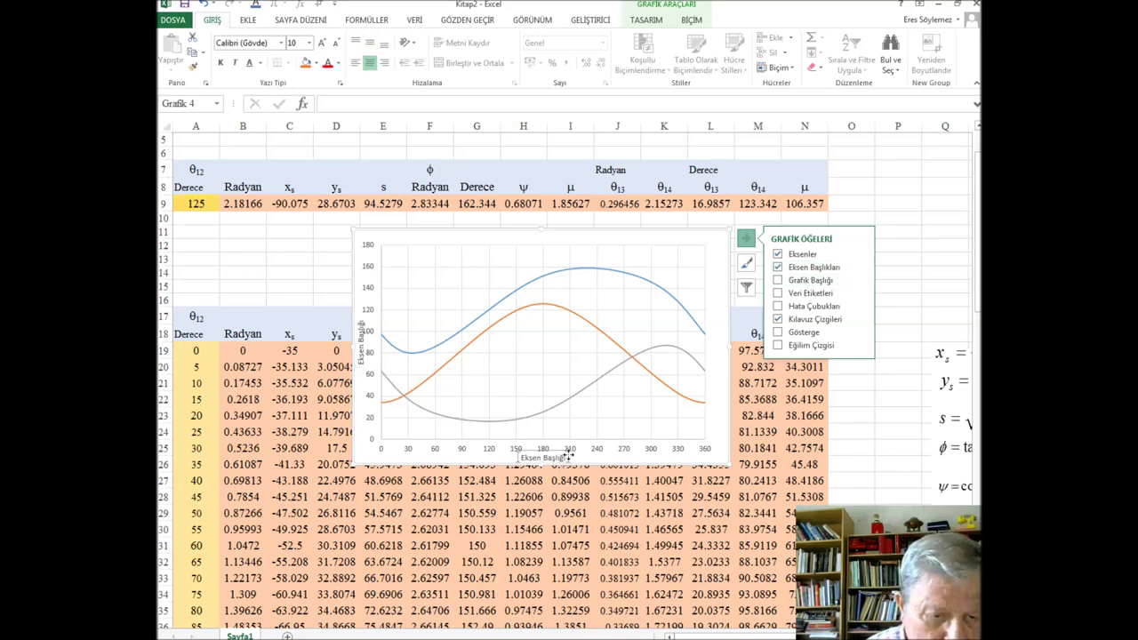
left_click_drag(521, 457, 573, 456)
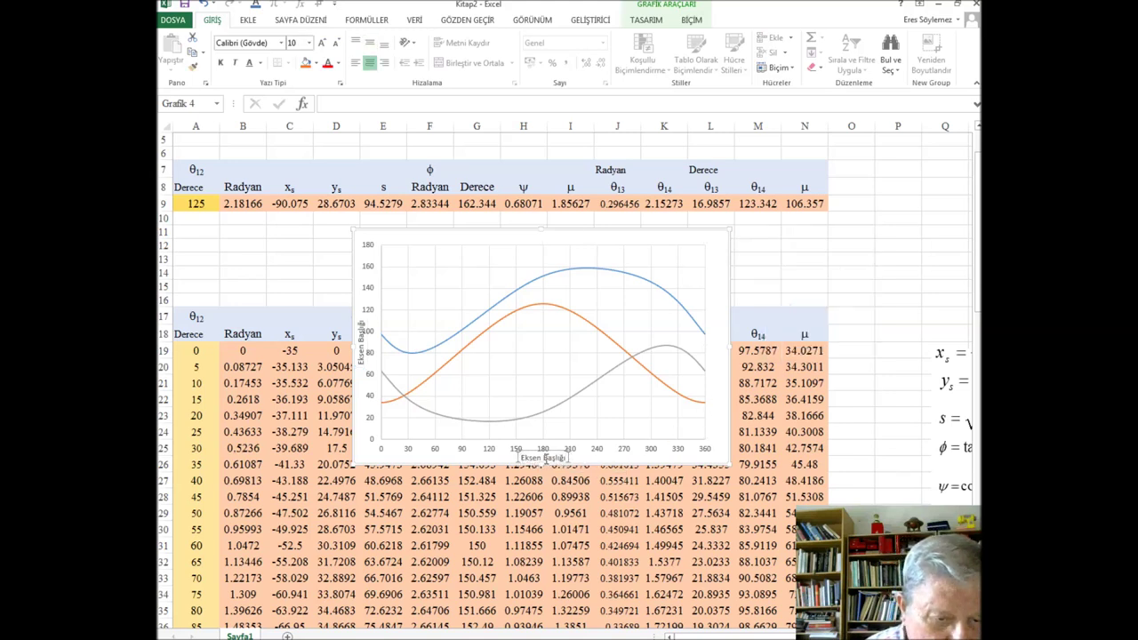
type("q12")
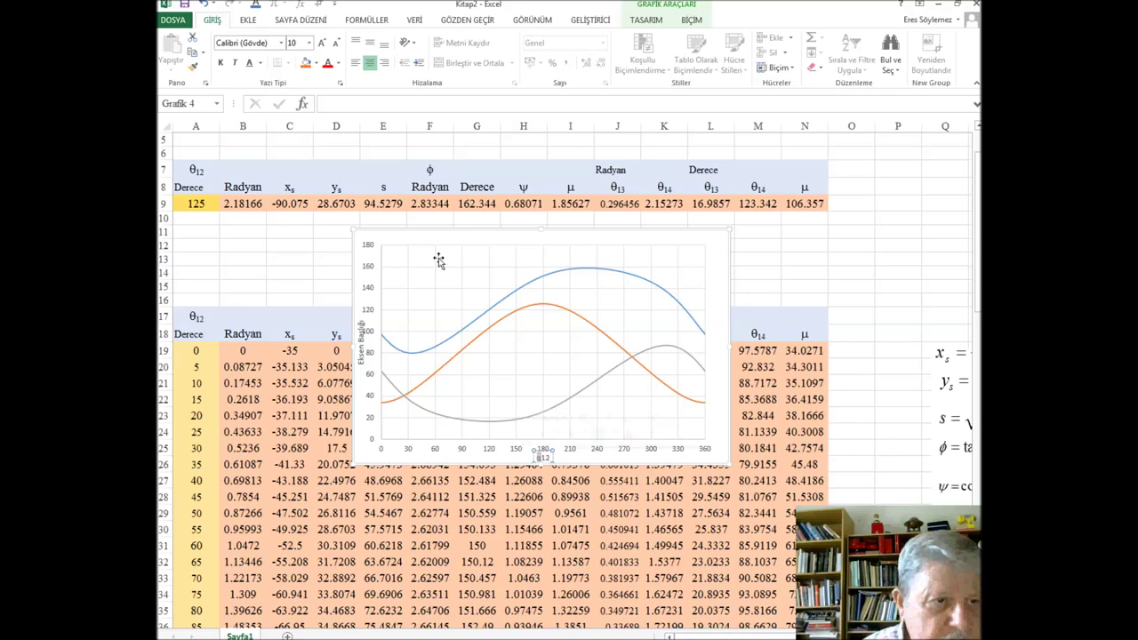
left_click(280, 43)
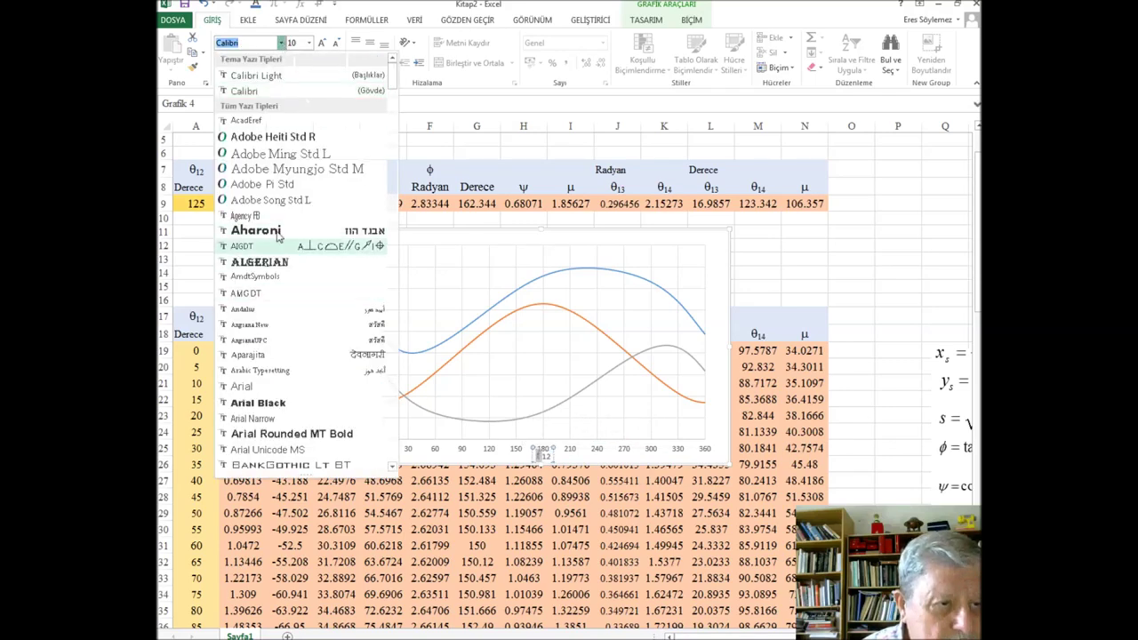
Step: Change the horizontal axis title font to Symbol so 'q12' displays as θ12
left_click(242, 46)
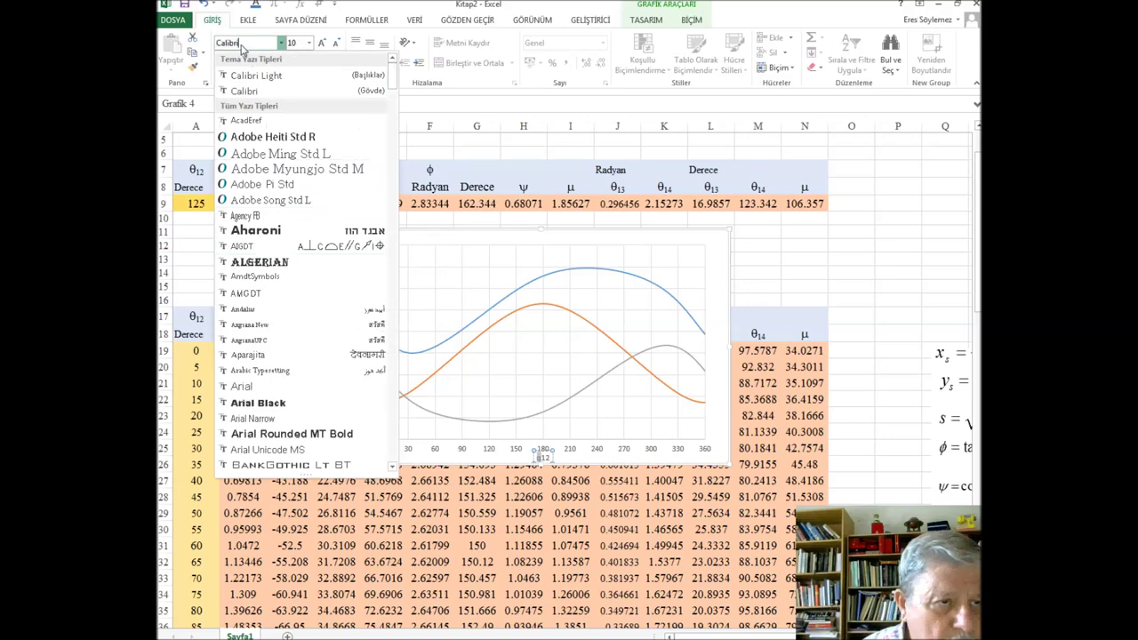
double_click(221, 46)
type("S")
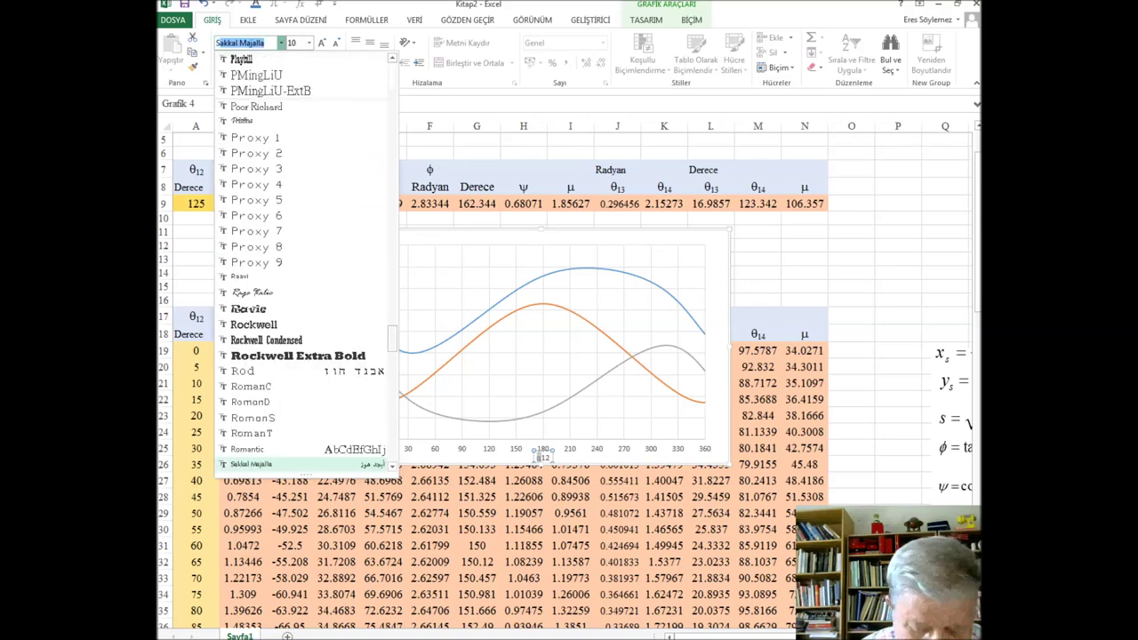
type("ymap")
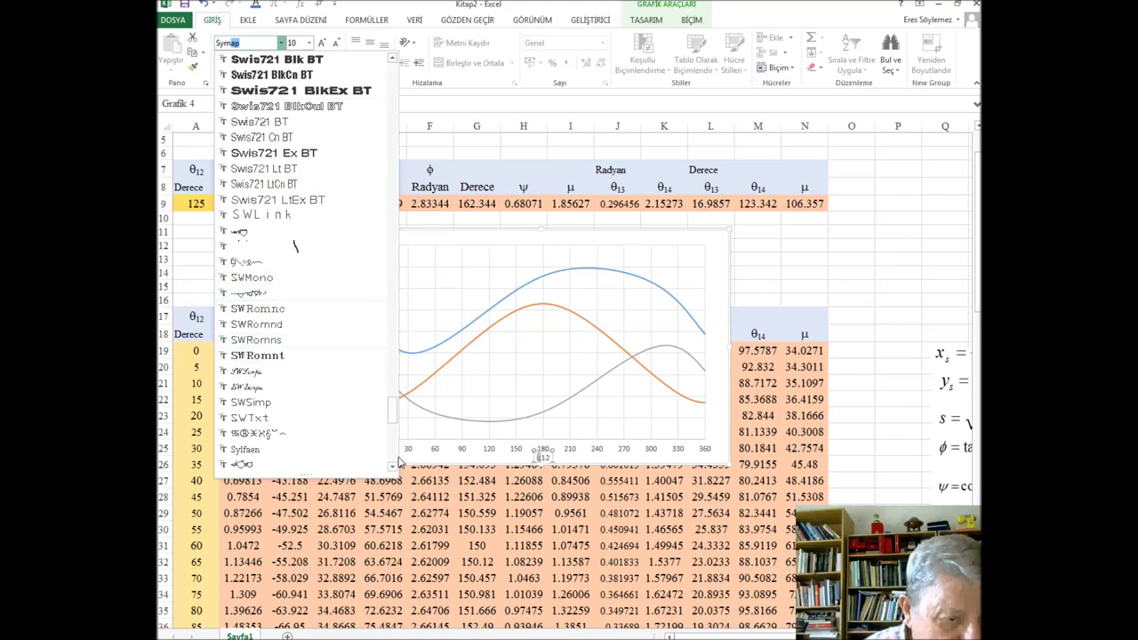
left_click(392, 453)
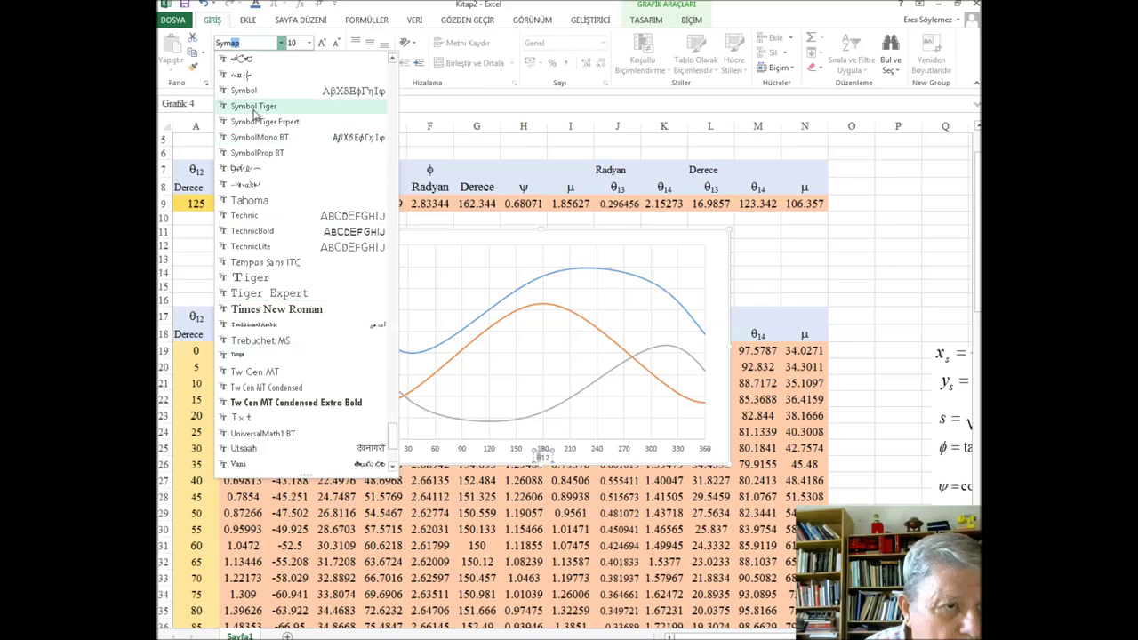
left_click(248, 93)
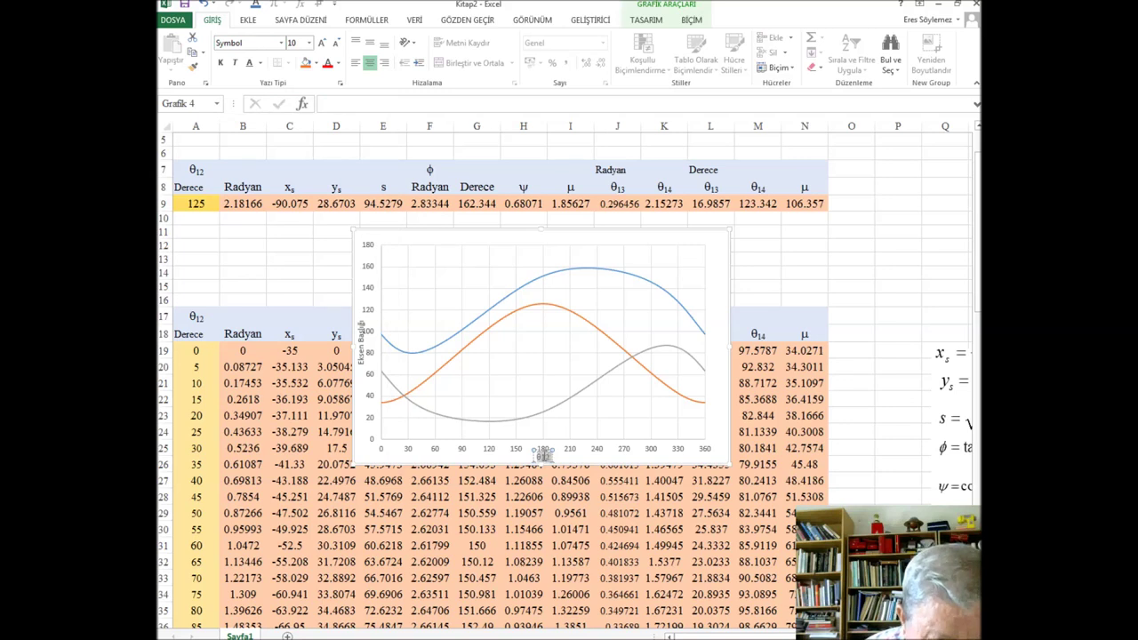
left_click(545, 459)
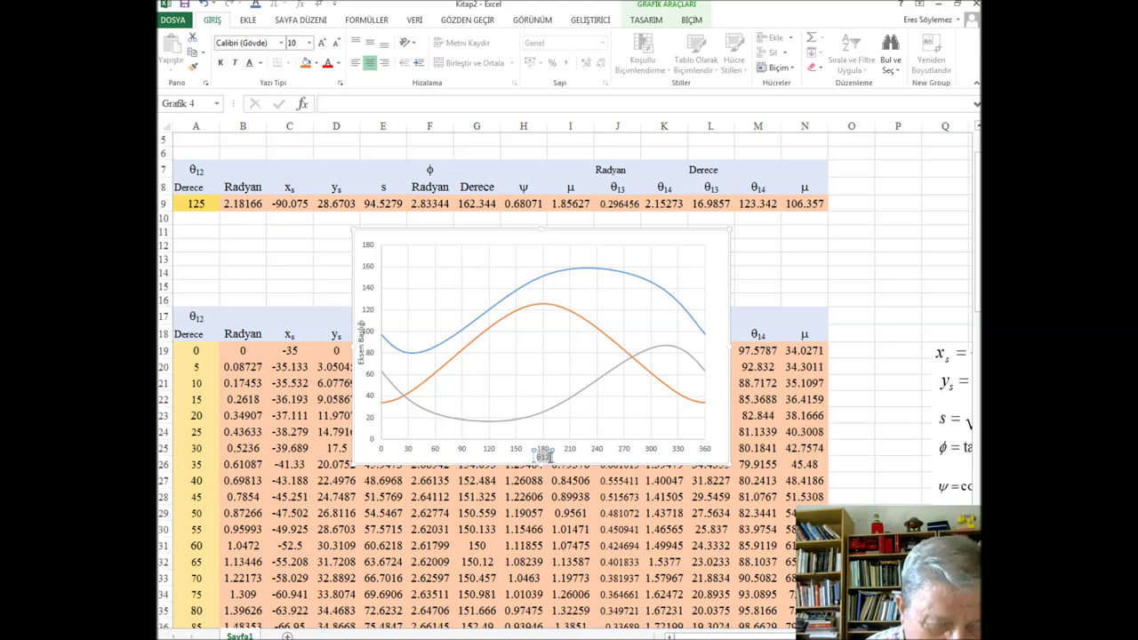
Step: Subscript the 12 in the θ12 axis title using the Font dialog
right_click(544, 457)
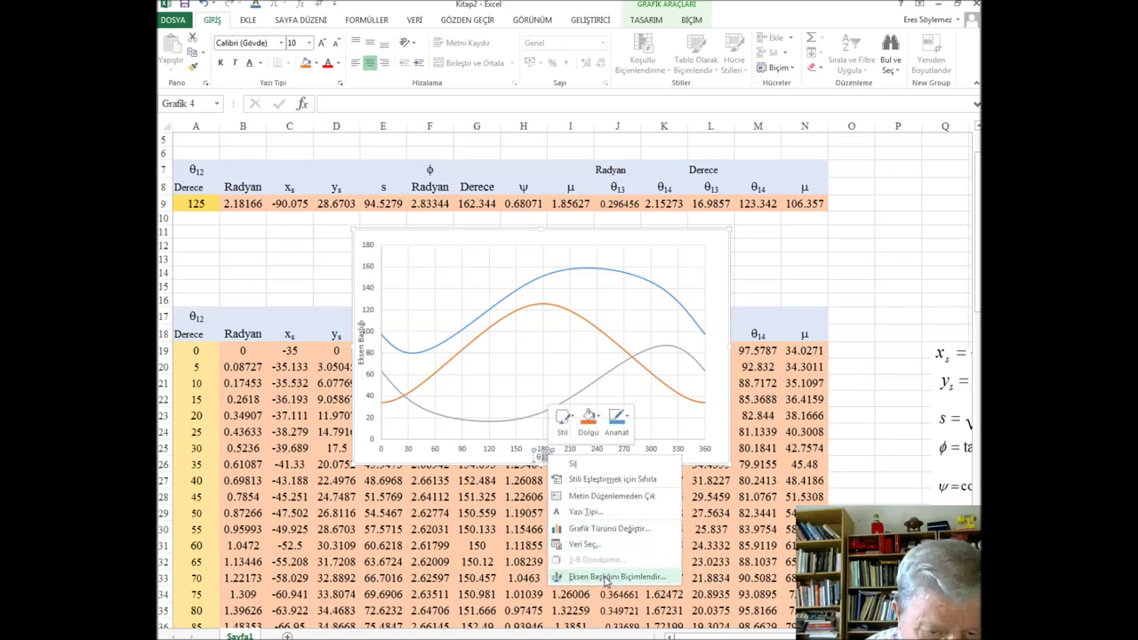
left_click(529, 449)
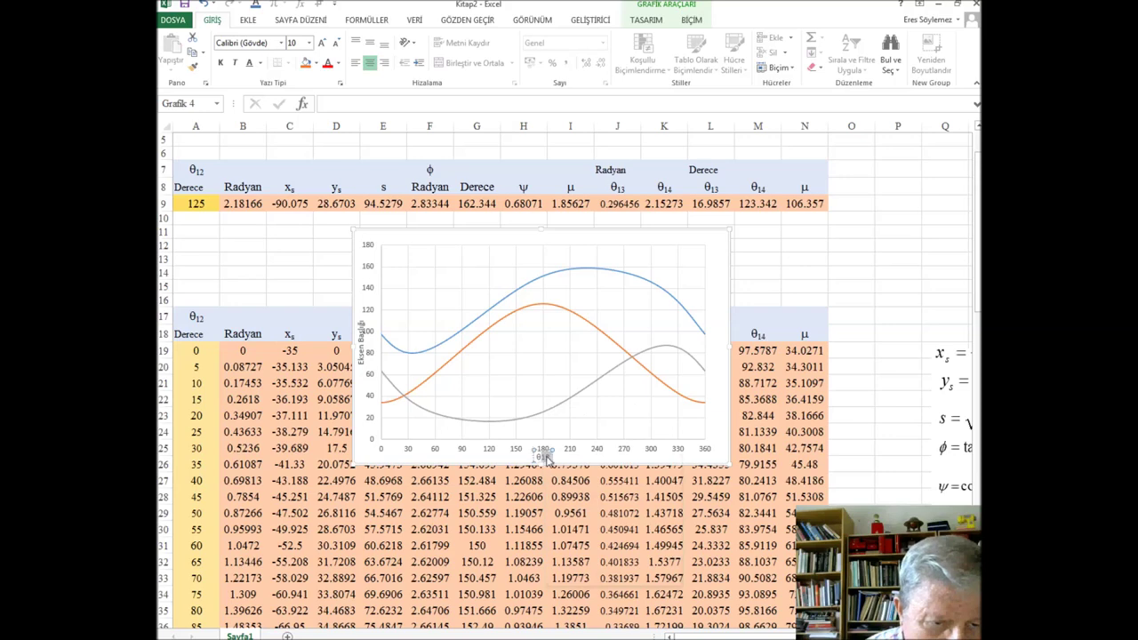
right_click(546, 457)
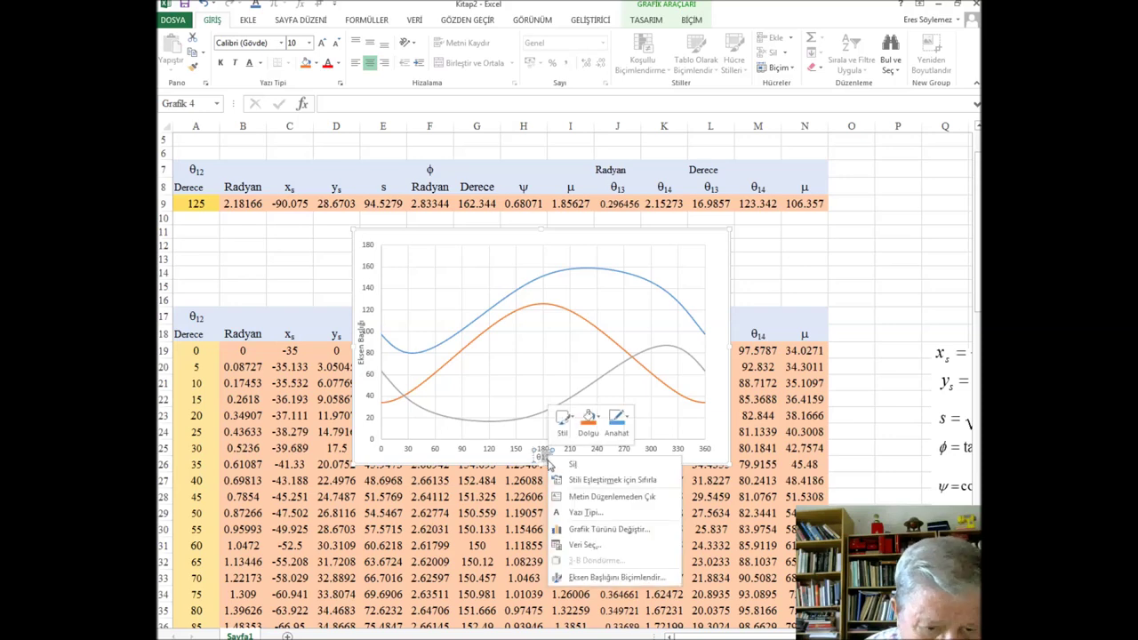
left_click(583, 513)
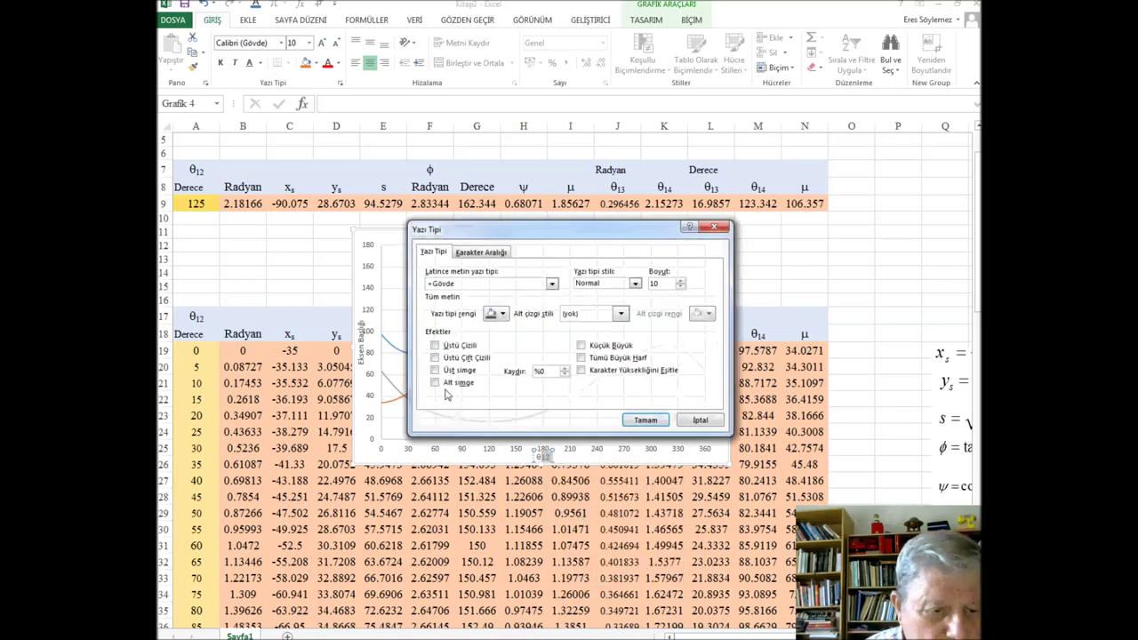
left_click(645, 420)
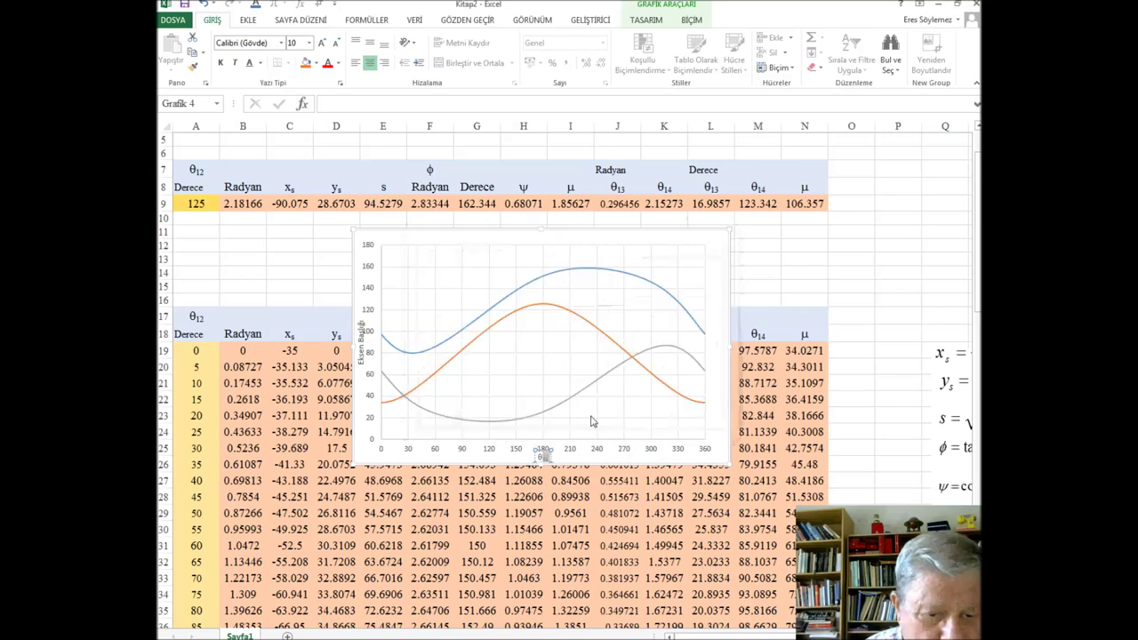
Step: Make the θ12 axis title 18 pt and bold
double_click(544, 453)
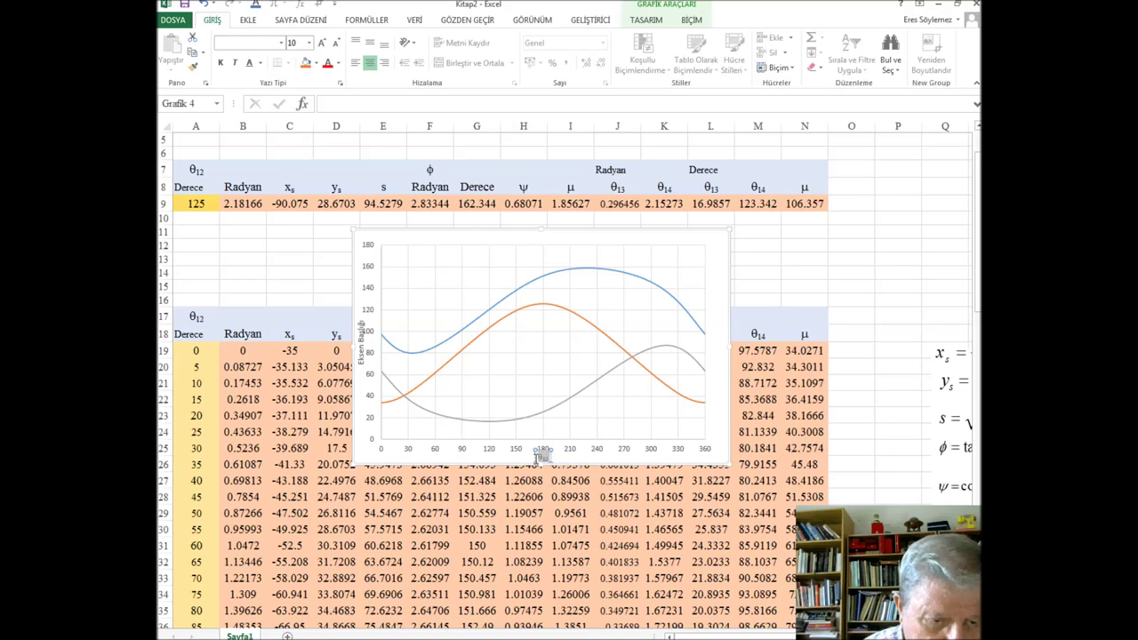
left_click(309, 42)
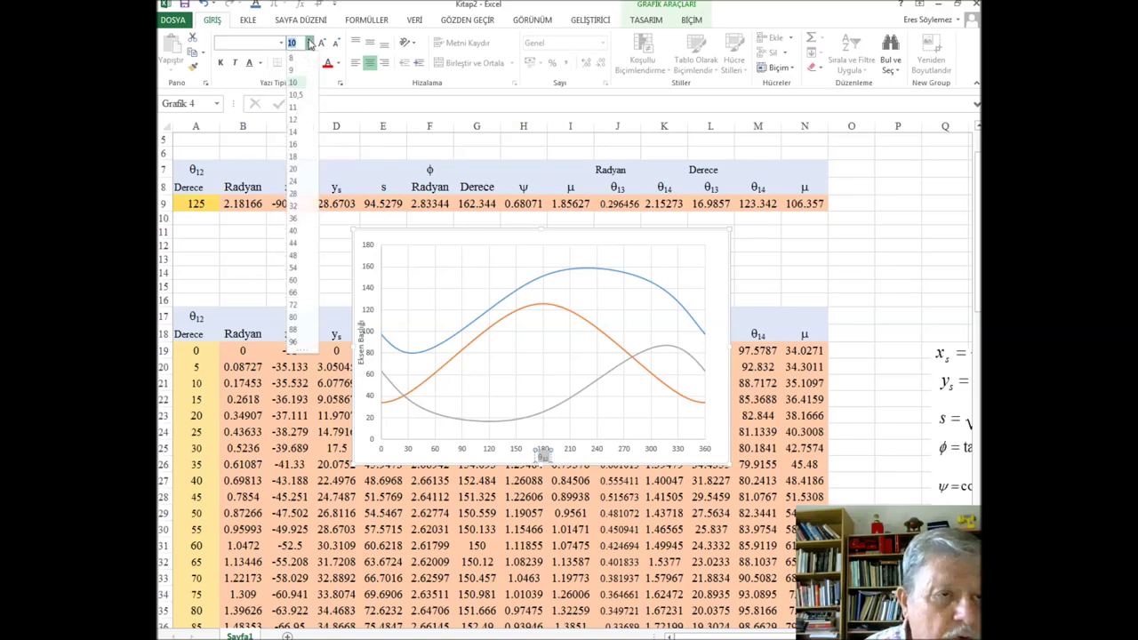
left_click(294, 156)
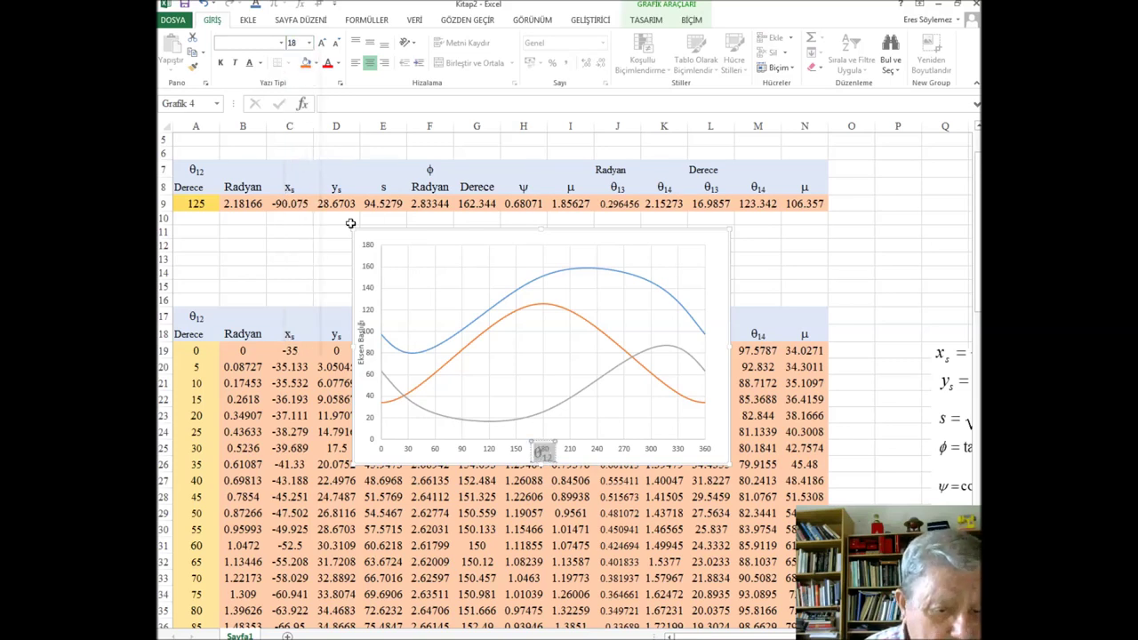
left_click(224, 65)
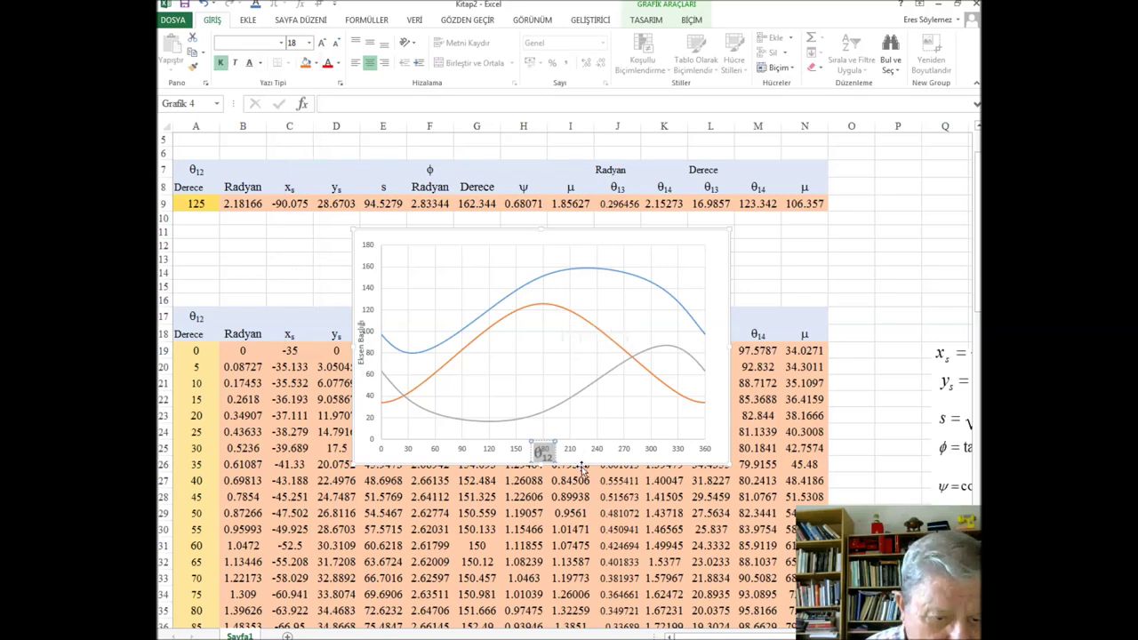
Step: Shorten the plot area and select the vertical axis title's text
left_click(573, 458)
left_click(567, 429)
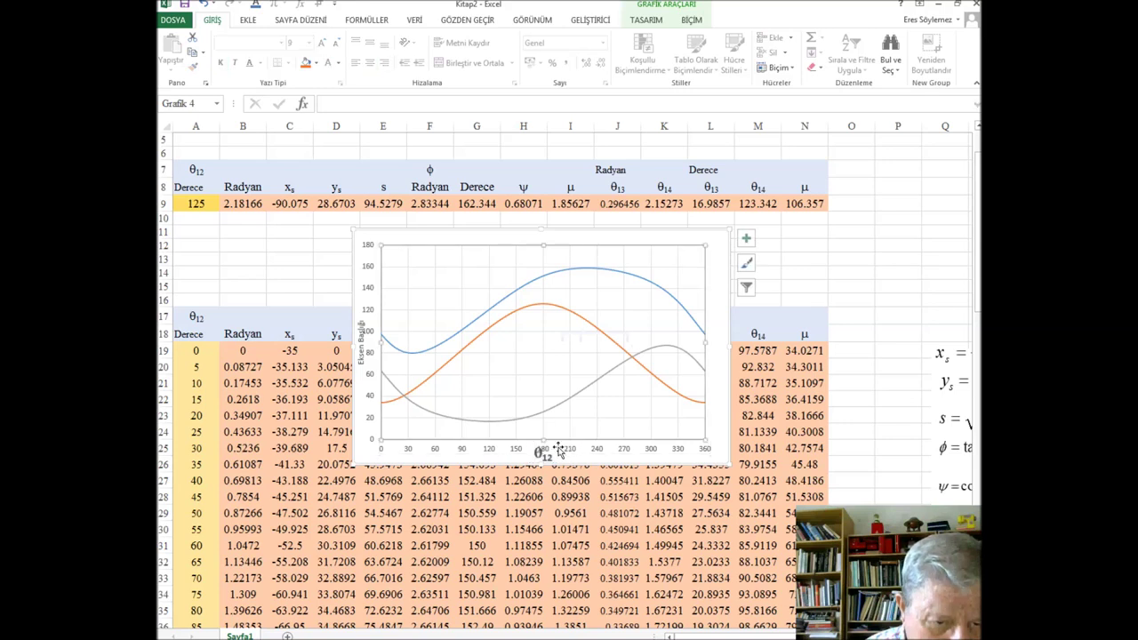
left_click_drag(542, 439, 541, 416)
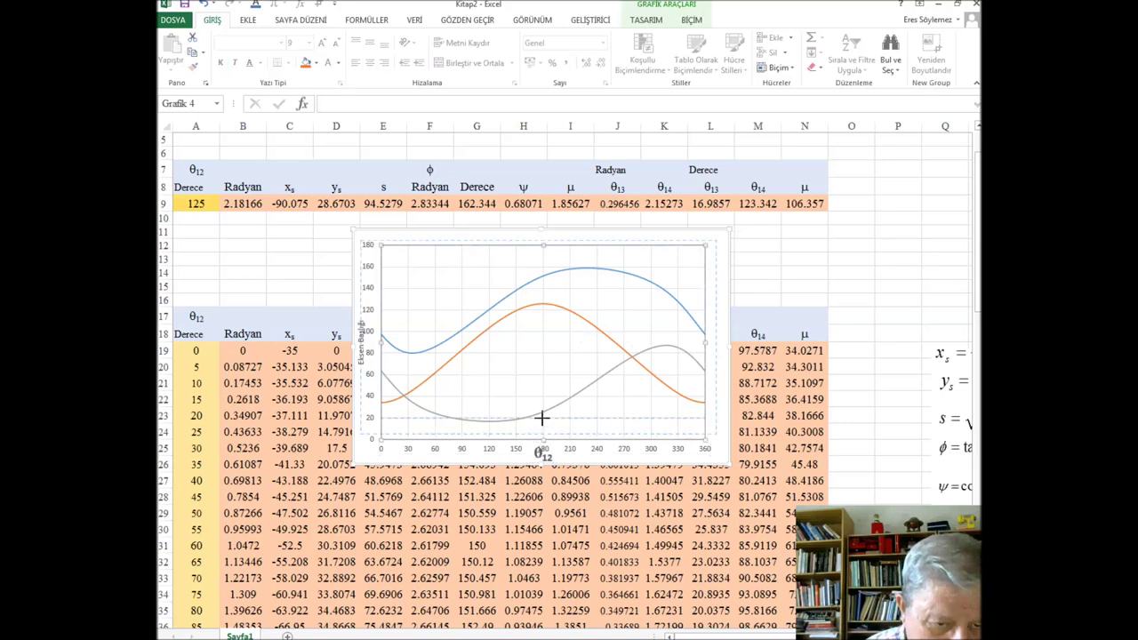
left_click(361, 329)
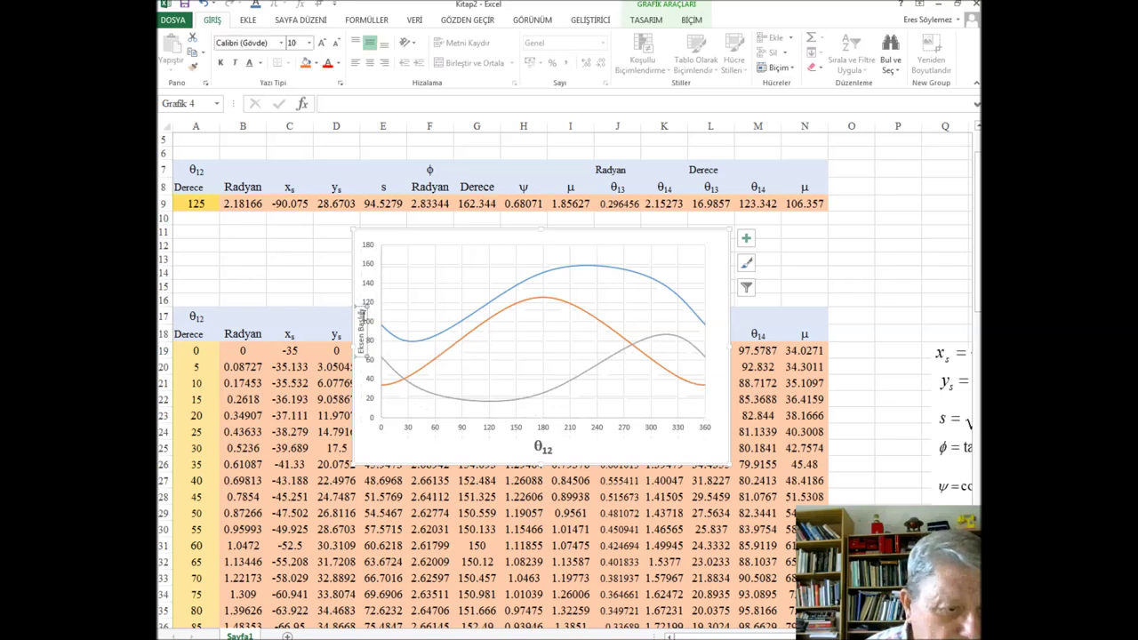
left_click(362, 351)
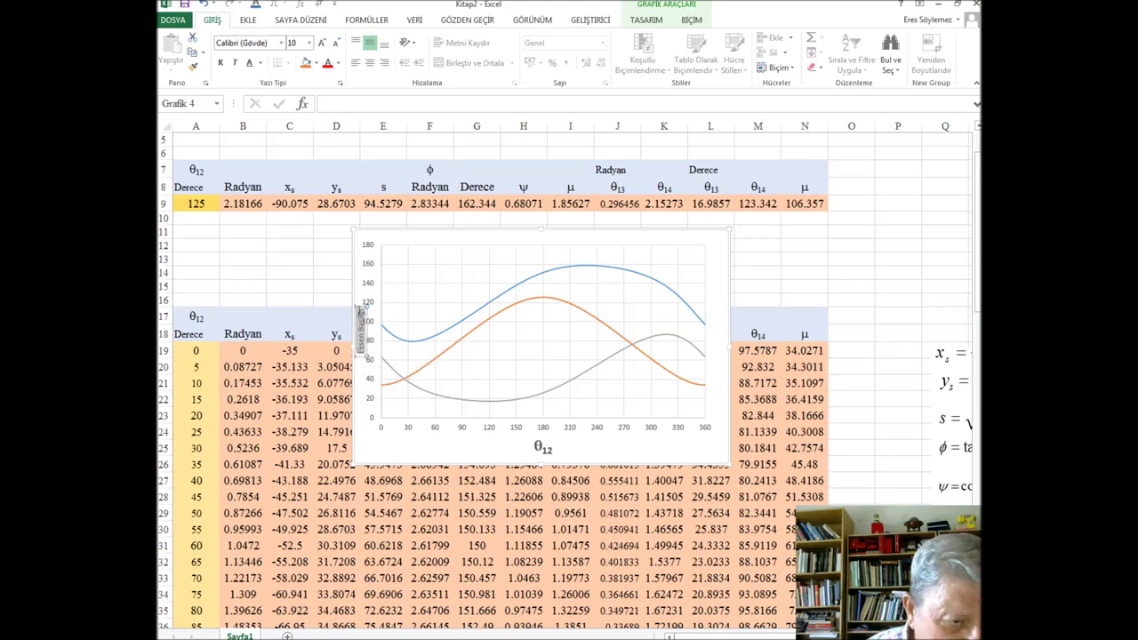
left_click_drag(362, 351, 359, 311)
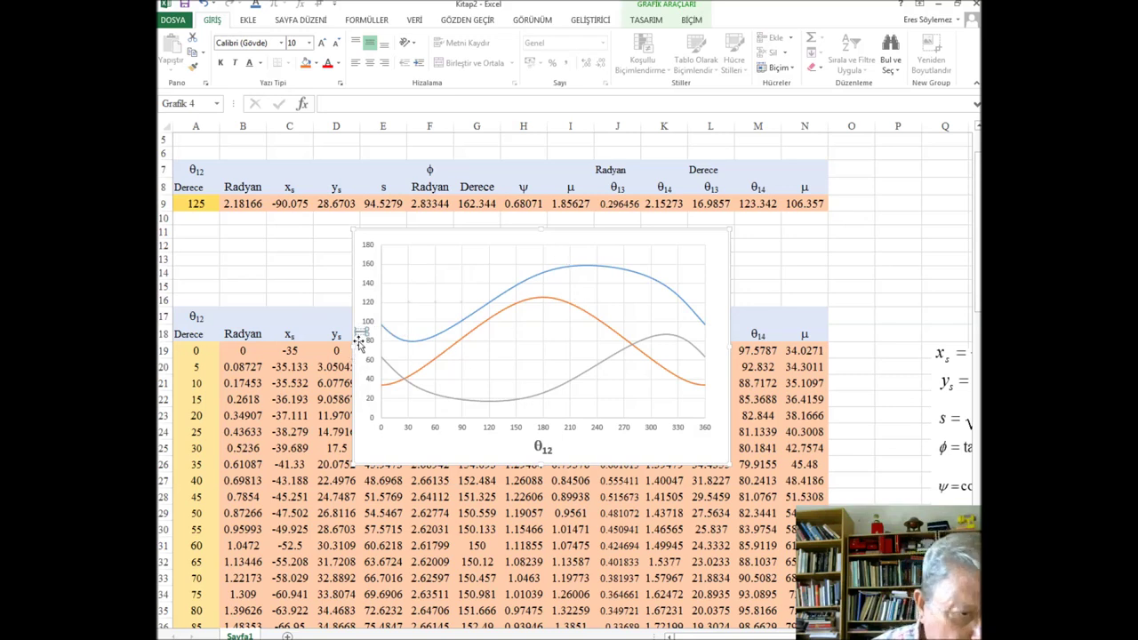
Step: Label the blue θ14 curve's θ12 = 160° point with its value 143.1123189
left_click(627, 272)
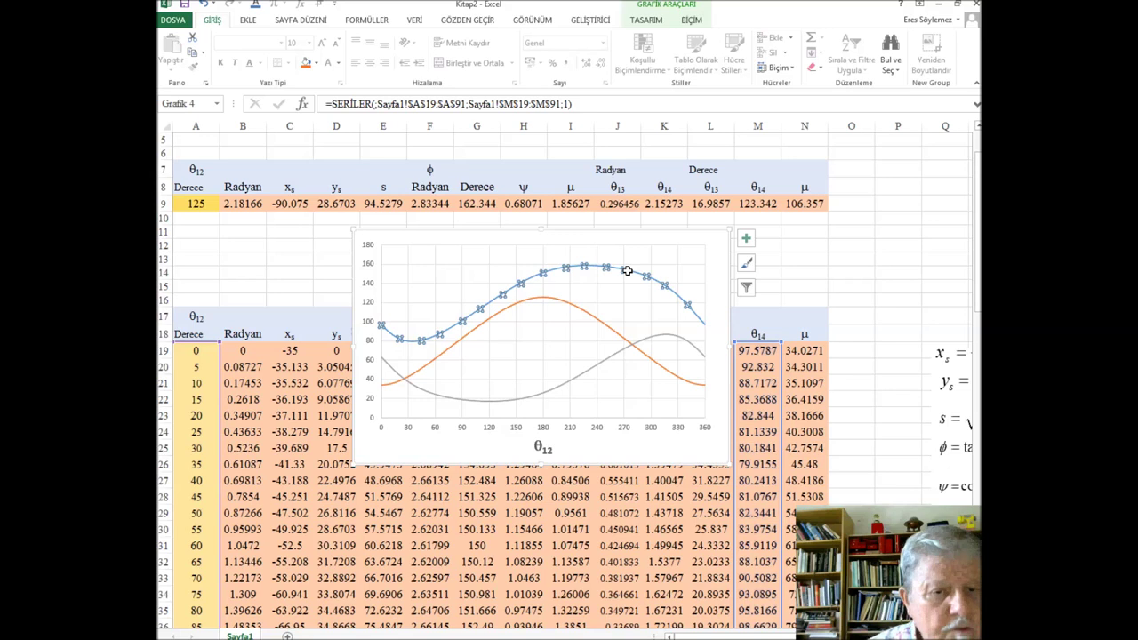
left_click(626, 271)
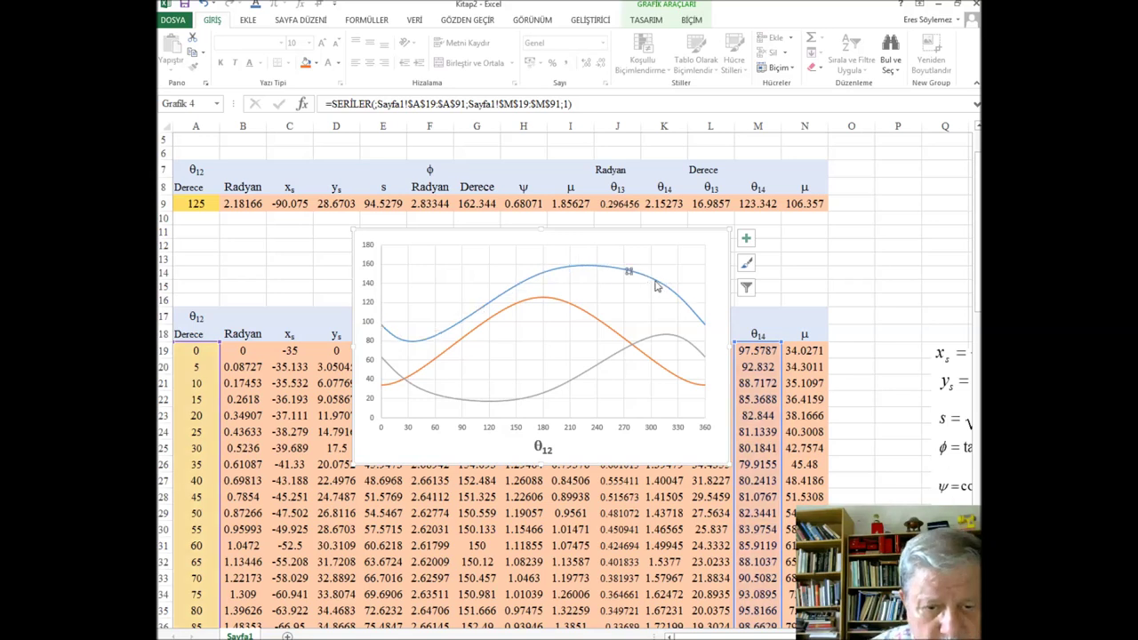
left_click(531, 277)
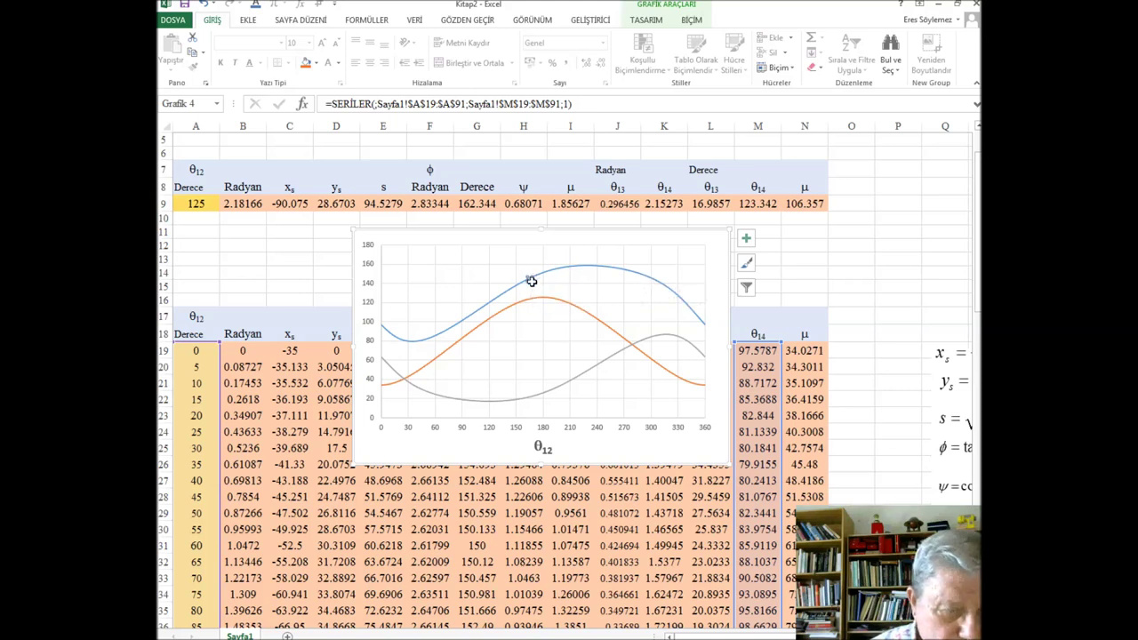
right_click(530, 282)
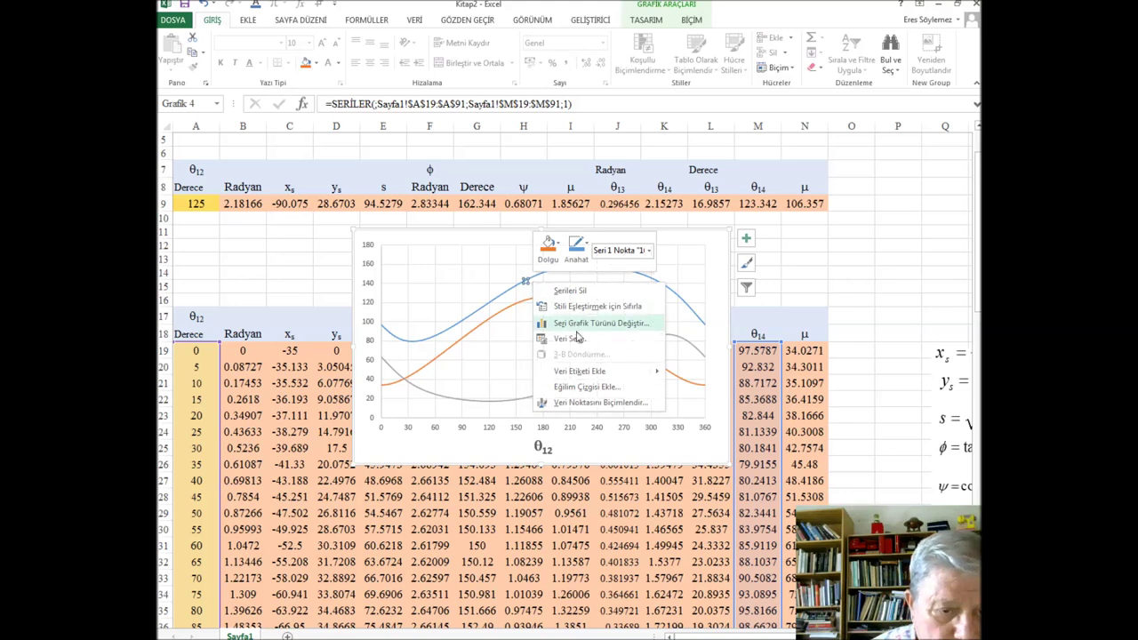
mouse_move(578, 370)
left_click(598, 373)
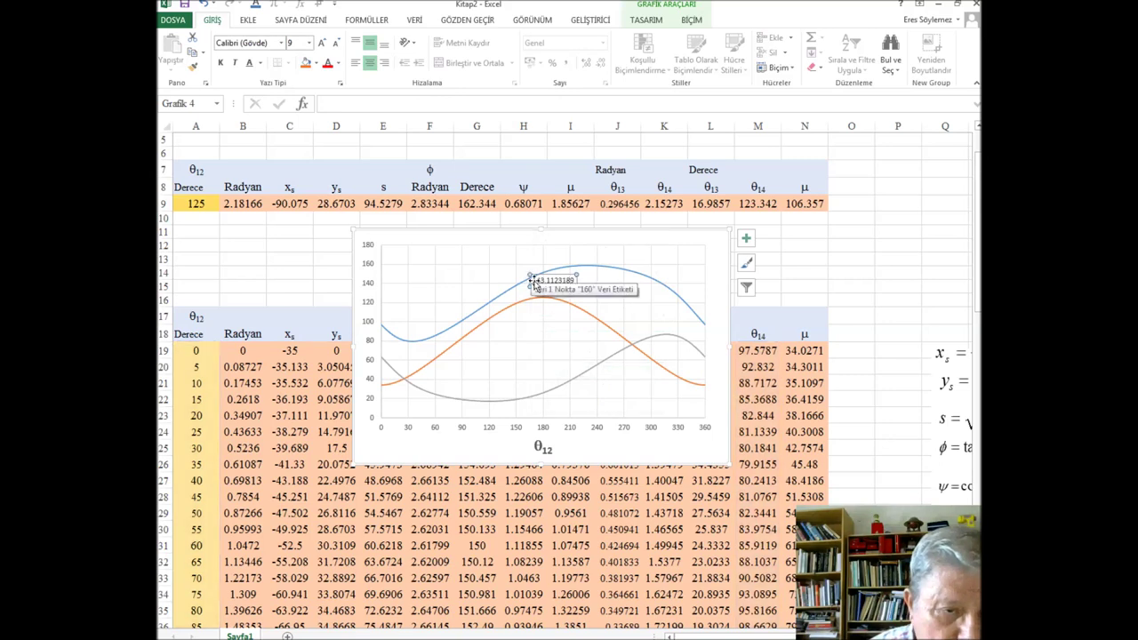
left_click_drag(531, 281, 579, 282)
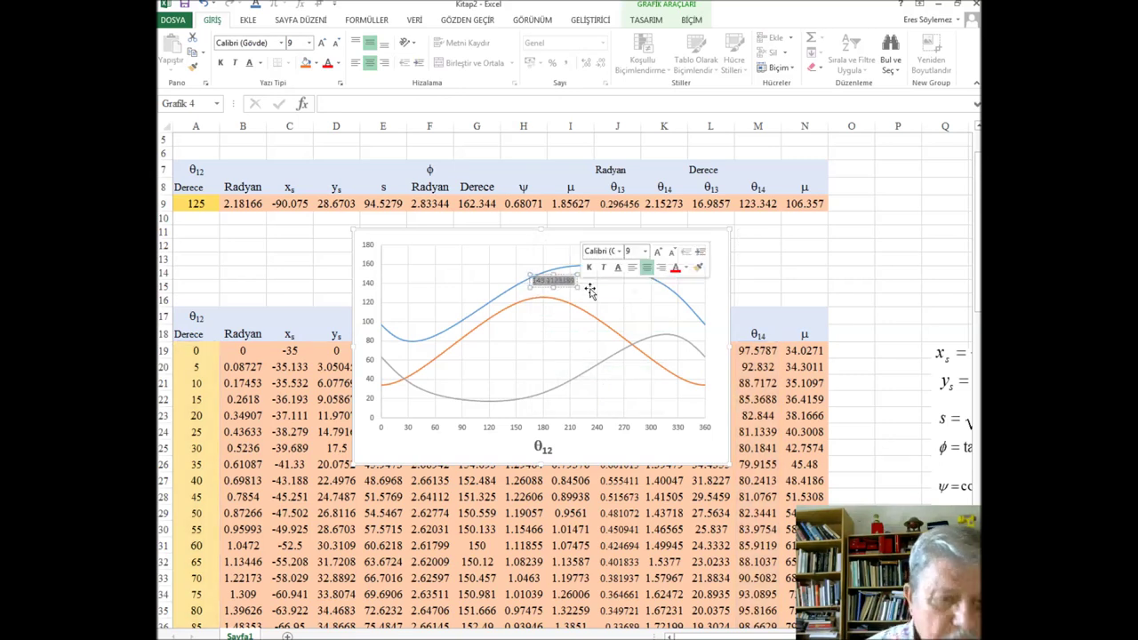
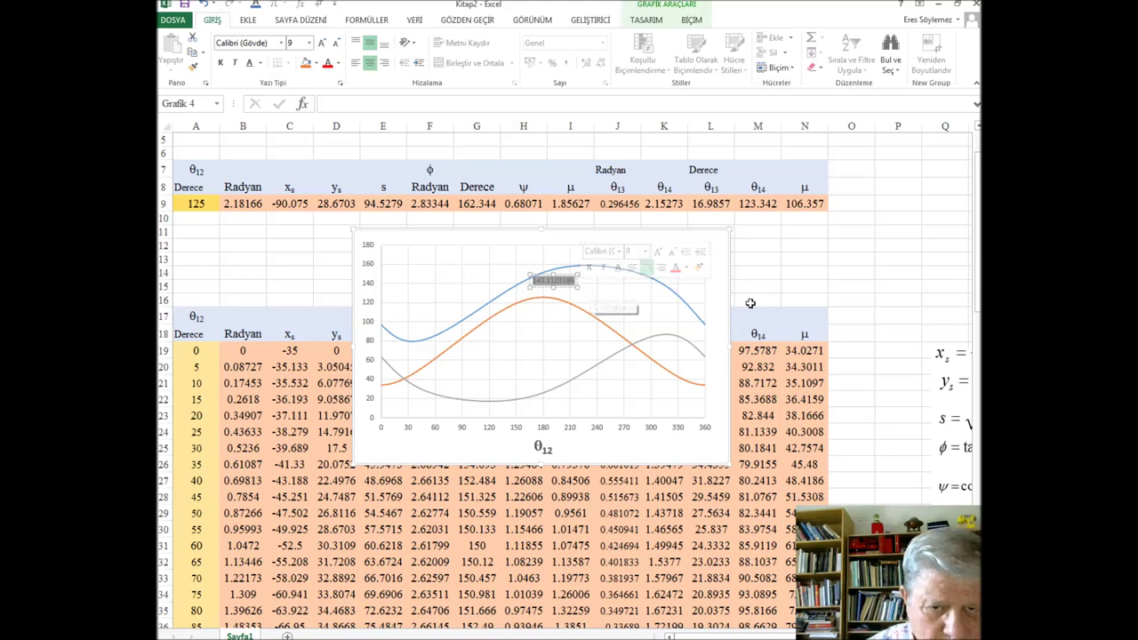
Step: Replace the blue curve's value label text with 'Sarkaç Açısı, q14'
left_click(793, 260)
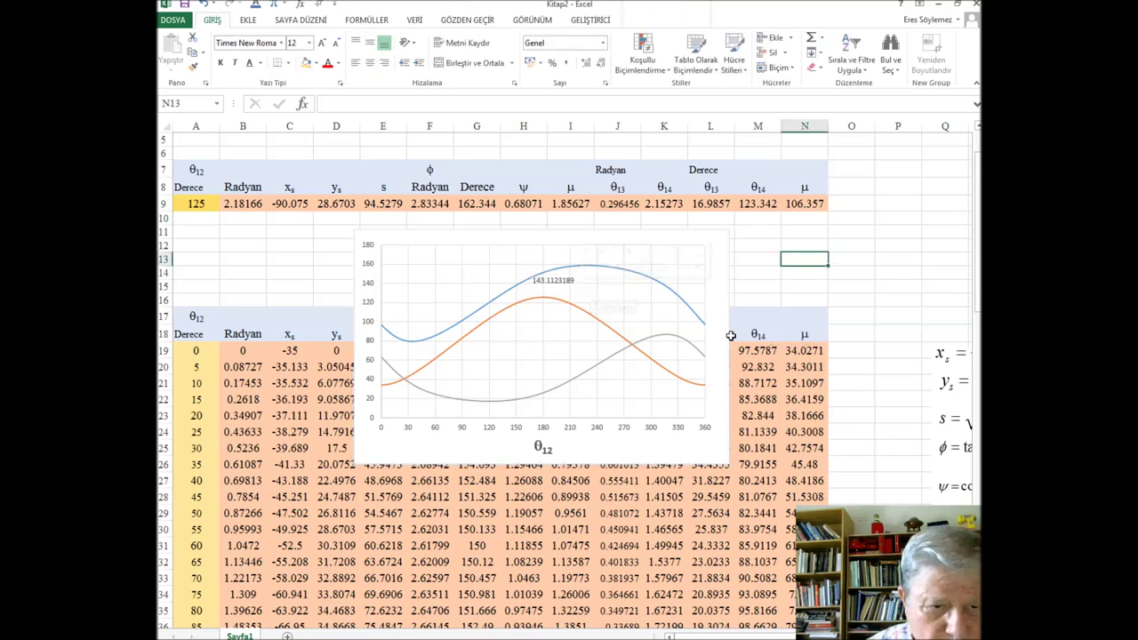
left_click(648, 280)
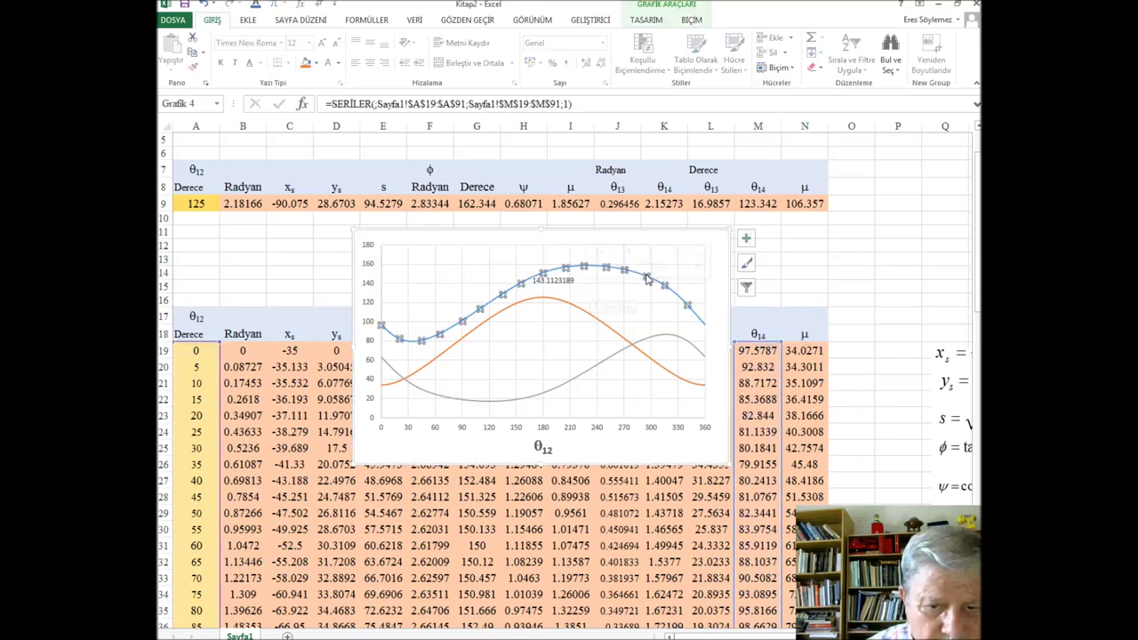
left_click(550, 281)
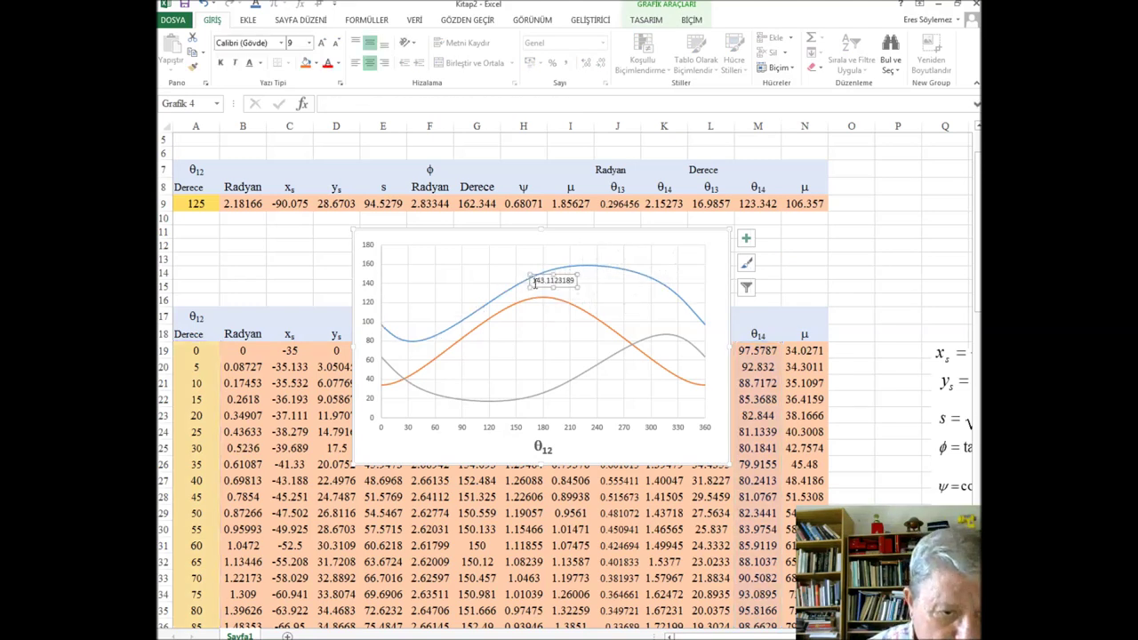
left_click_drag(534, 281, 578, 281)
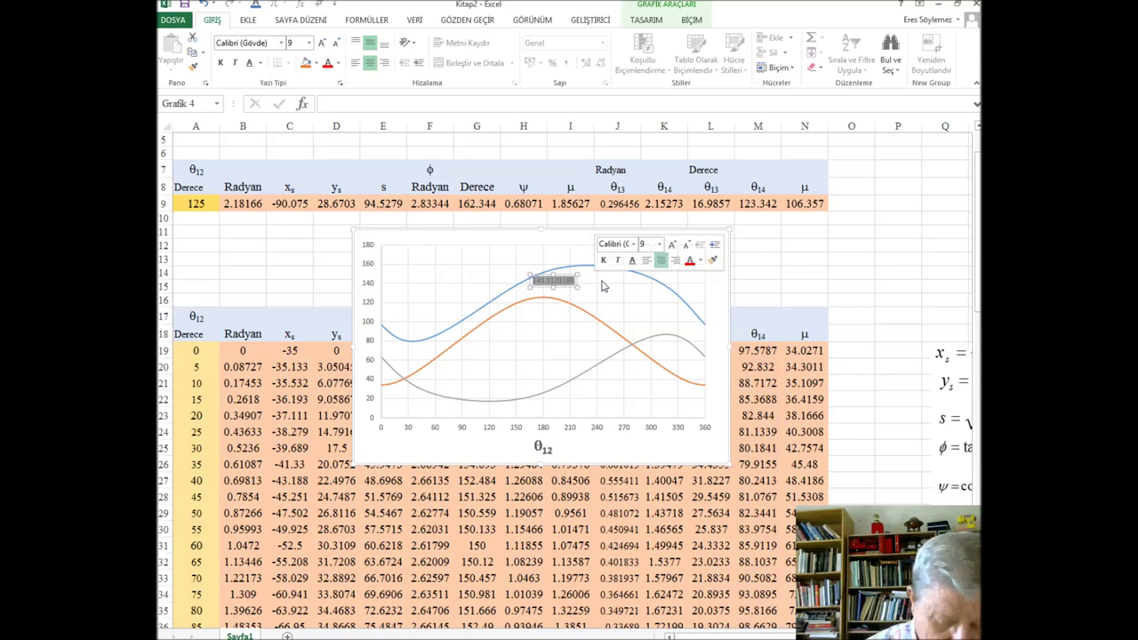
type("Sarkaç Açısı, q14")
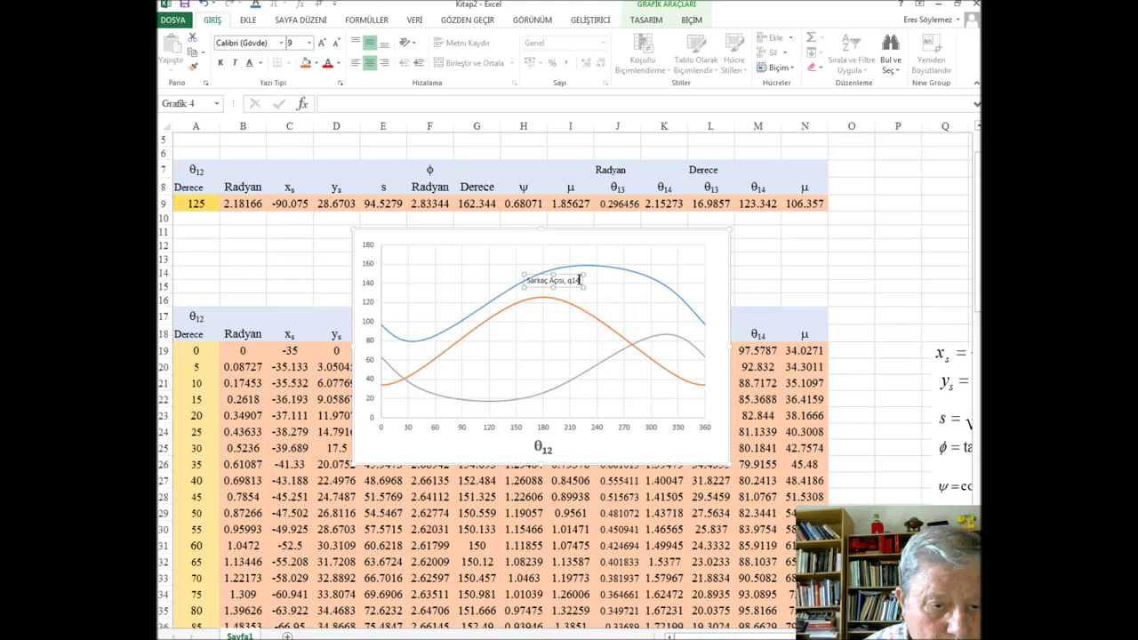
Step: Format the whole label text as size 14 bold
left_click_drag(580, 280, 522, 280)
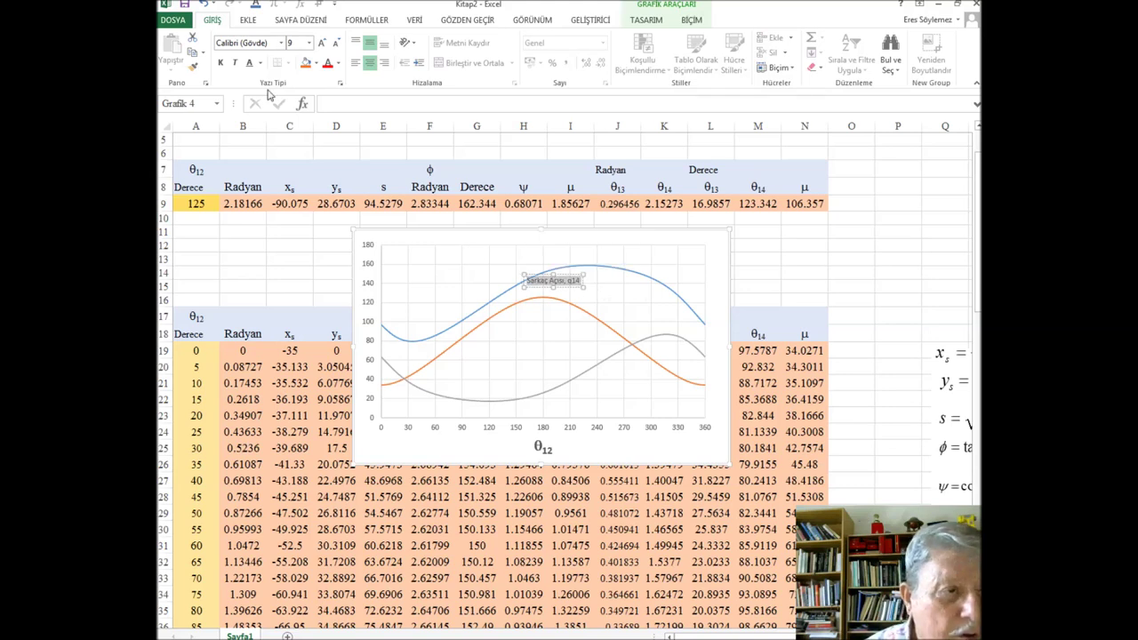
left_click(308, 42)
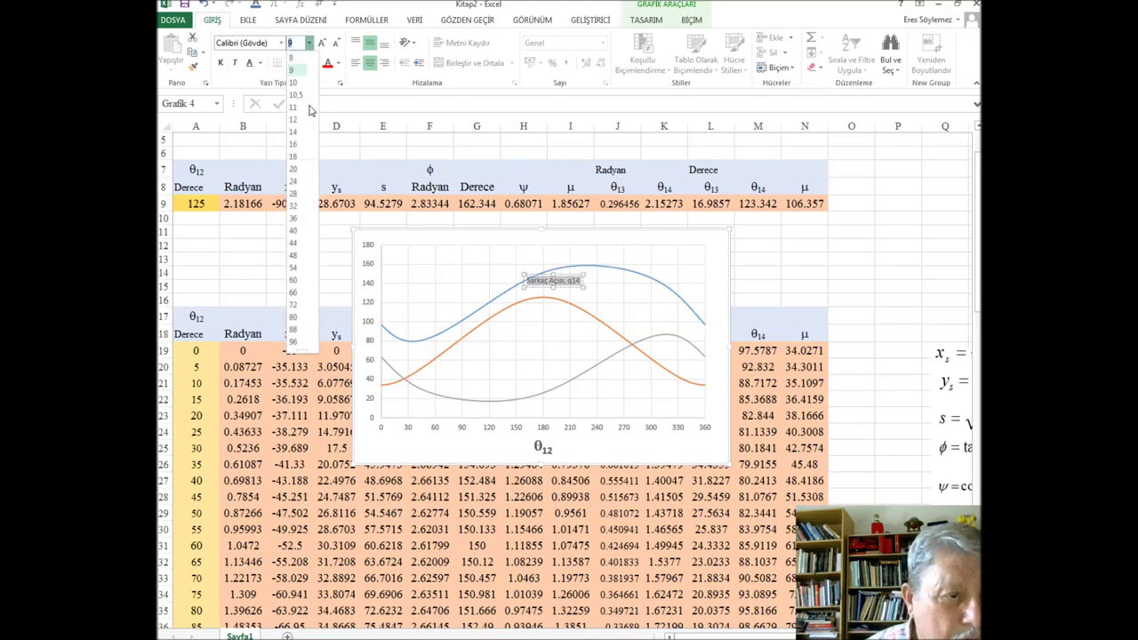
left_click(296, 133)
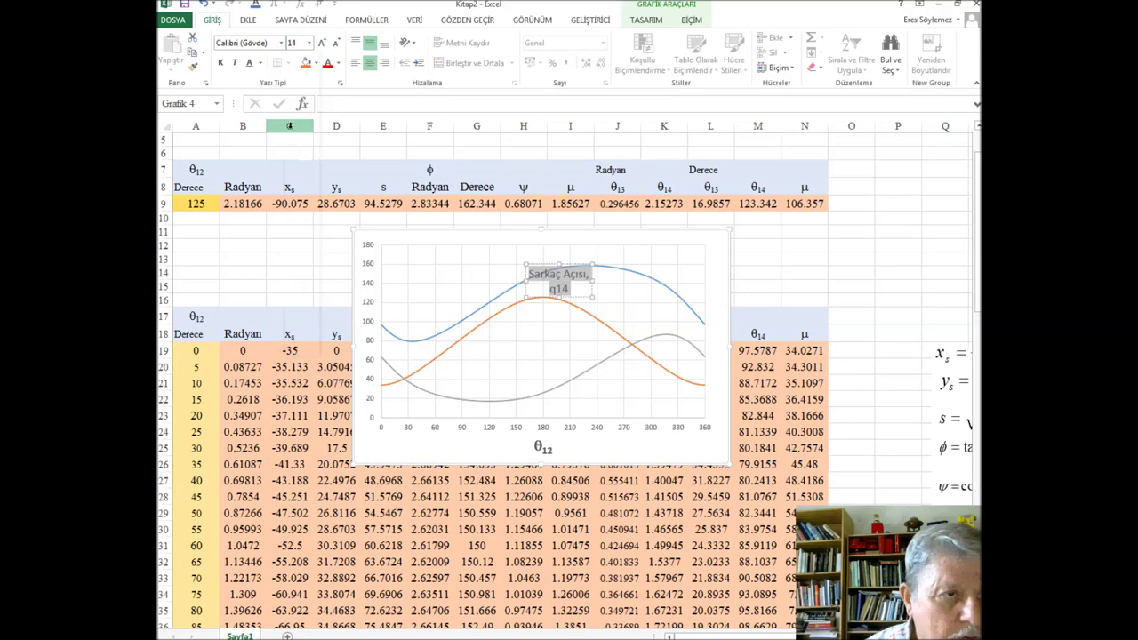
left_click(220, 62)
left_click_drag(586, 281, 627, 283)
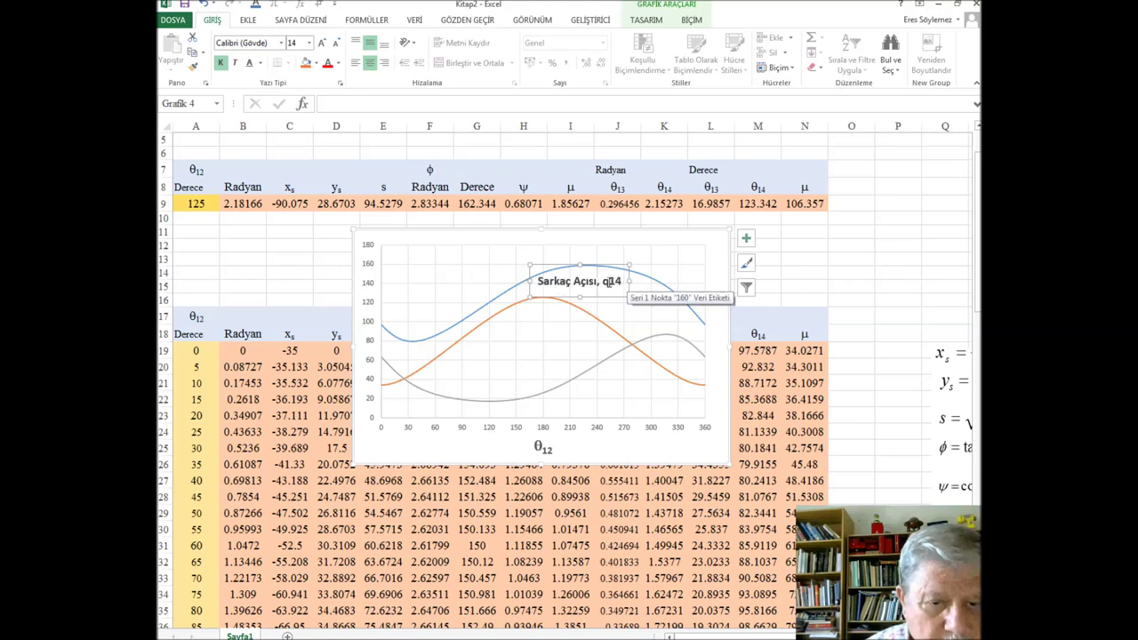
right_click(606, 282)
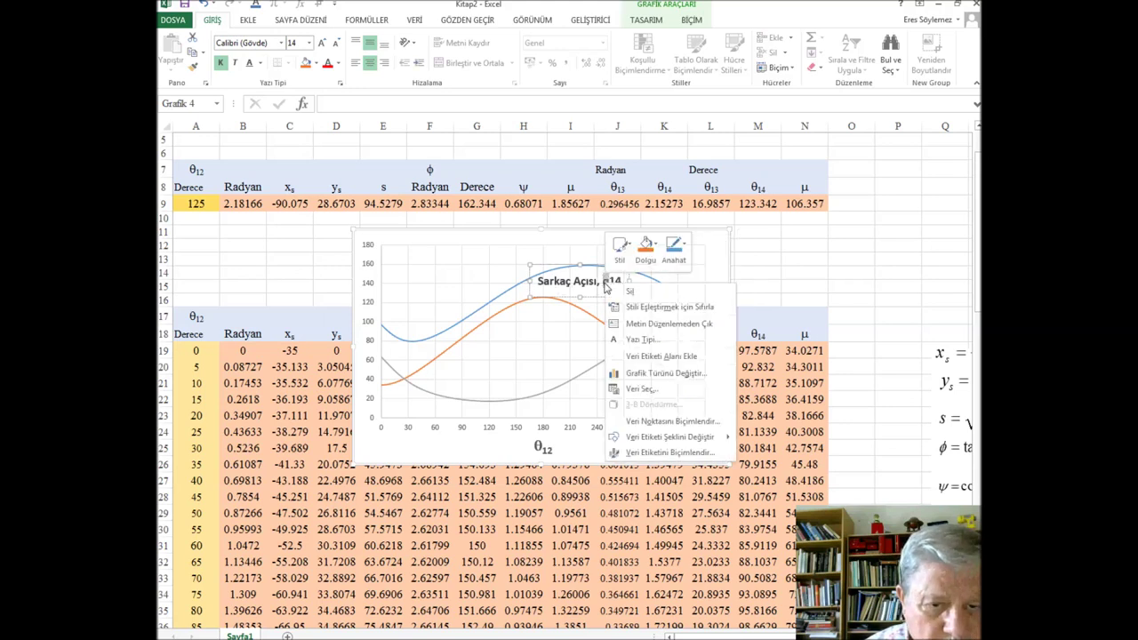
Step: Apply the Symbol font to the q so it shows as θ
left_click(281, 43)
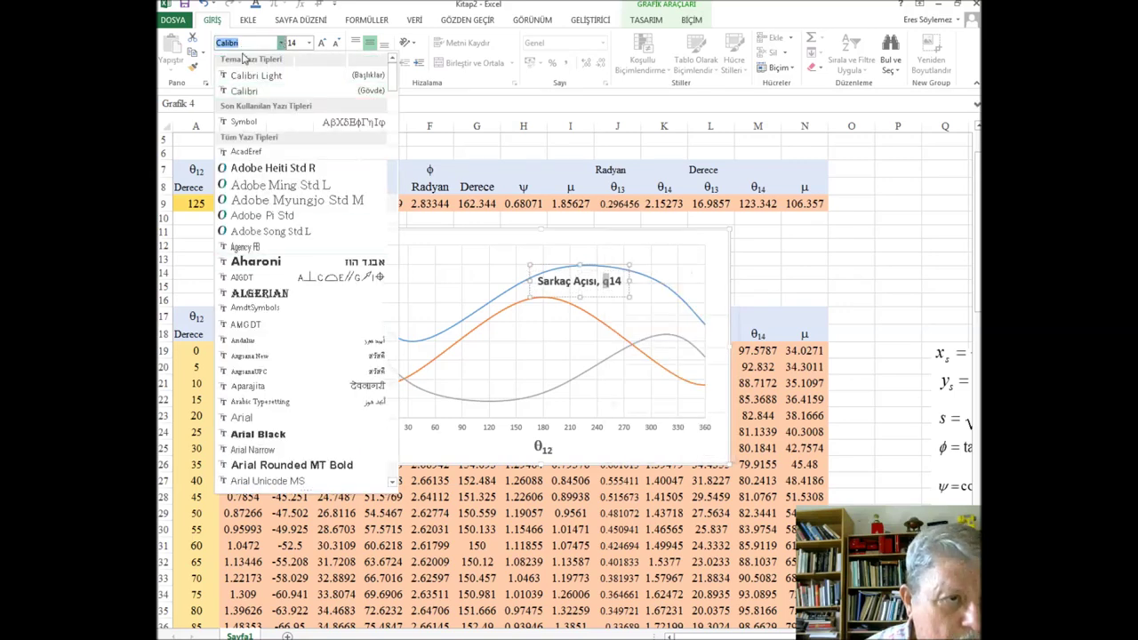
type("S")
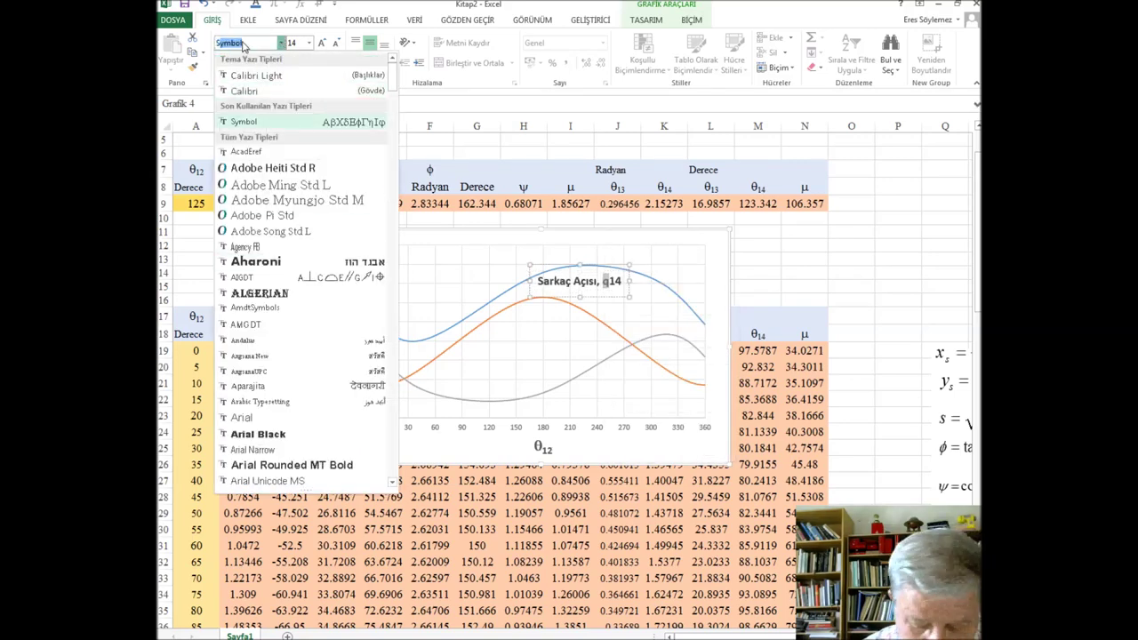
type("ym")
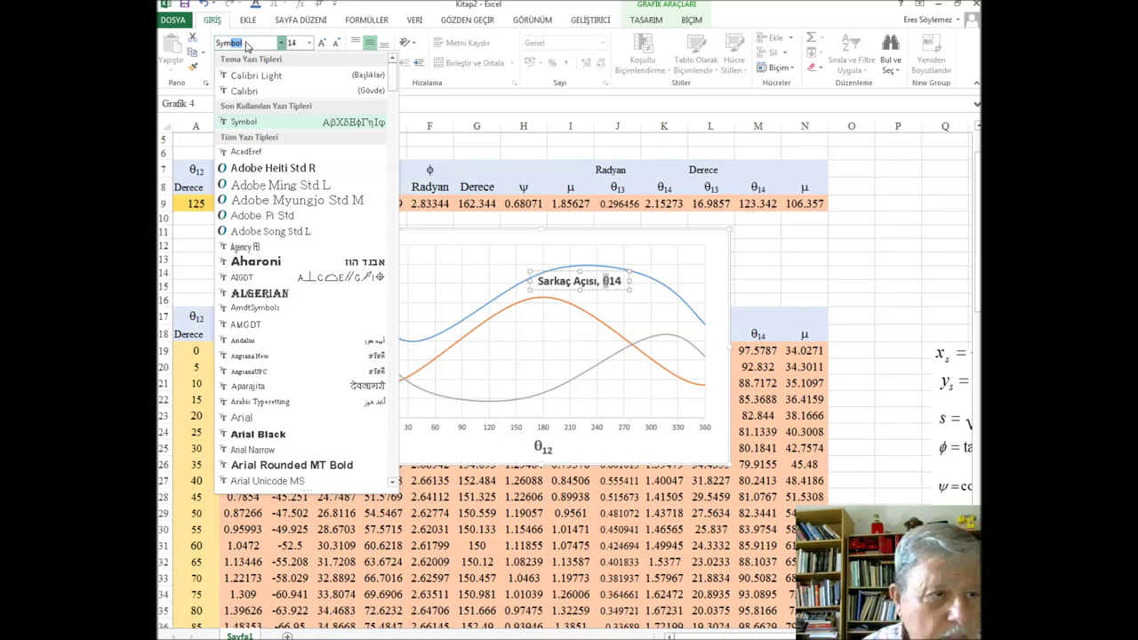
key("Return")
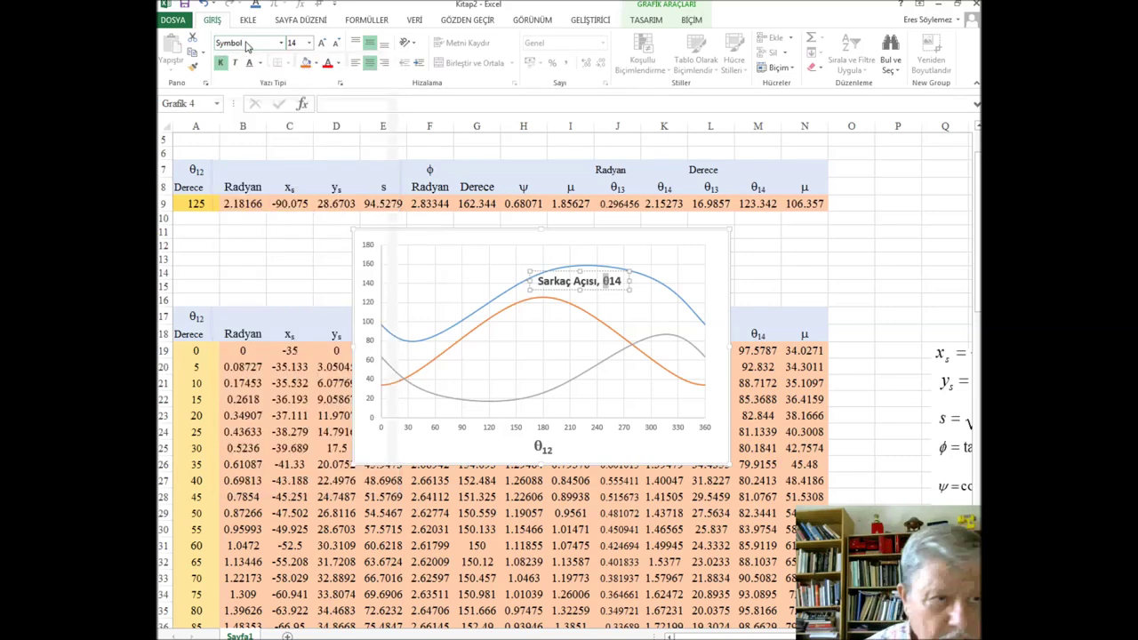
Step: Make the 14 after θ subscript using the Alt simge font option
left_click(628, 279)
key("shift+Left")
key("shift+Left")
key("Right")
key("shift+Left")
right_click(615, 285)
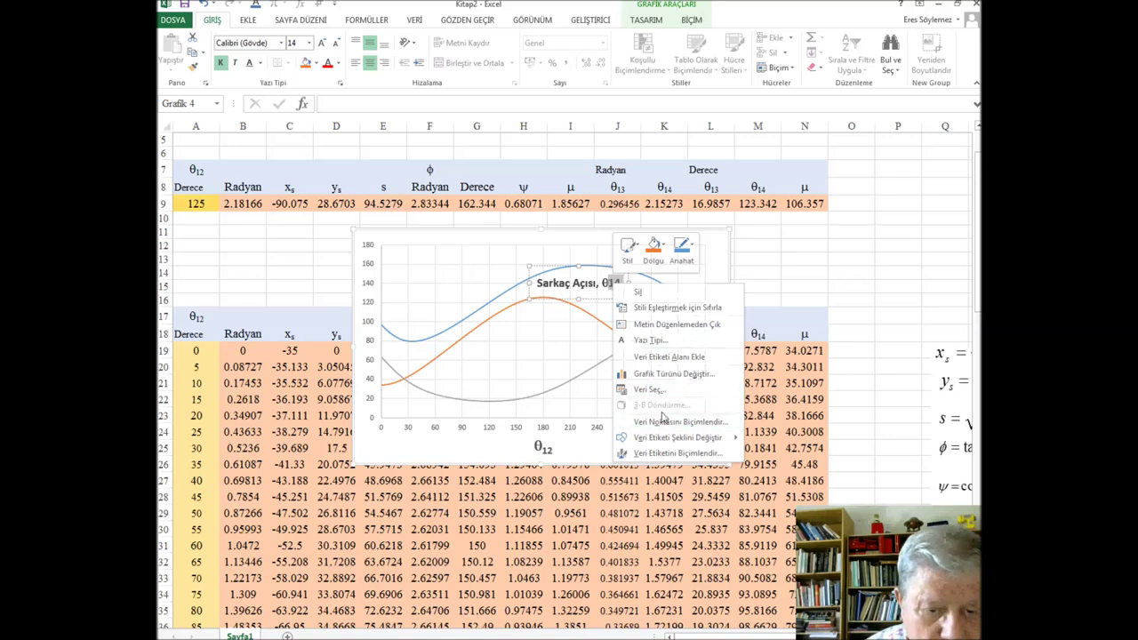
left_click(662, 341)
left_click(434, 382)
left_click(646, 419)
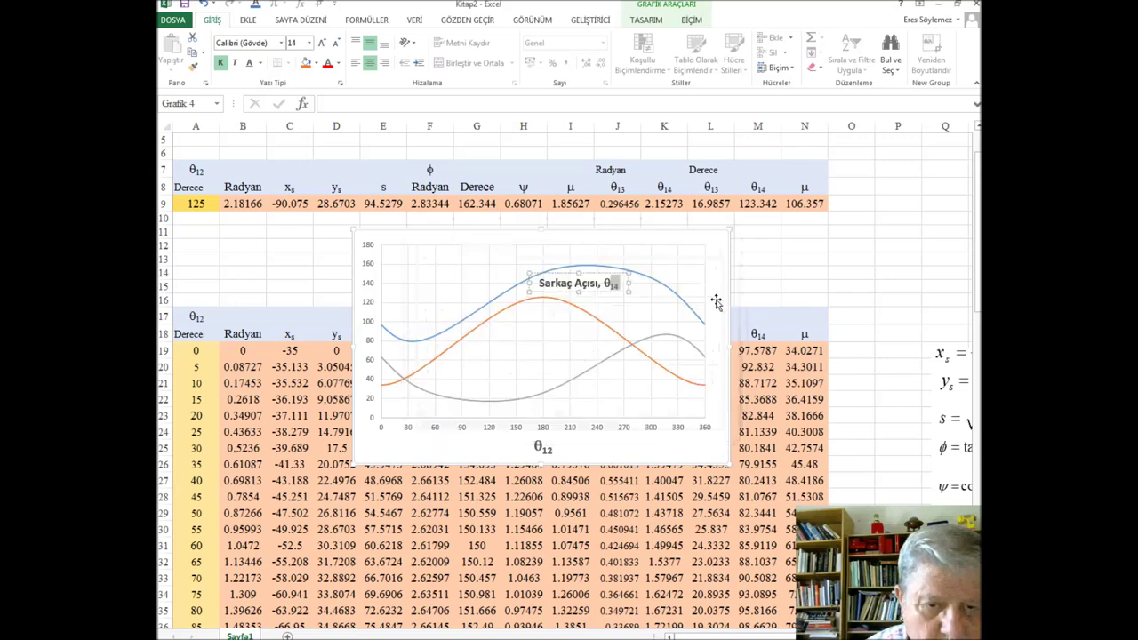
left_click(760, 277)
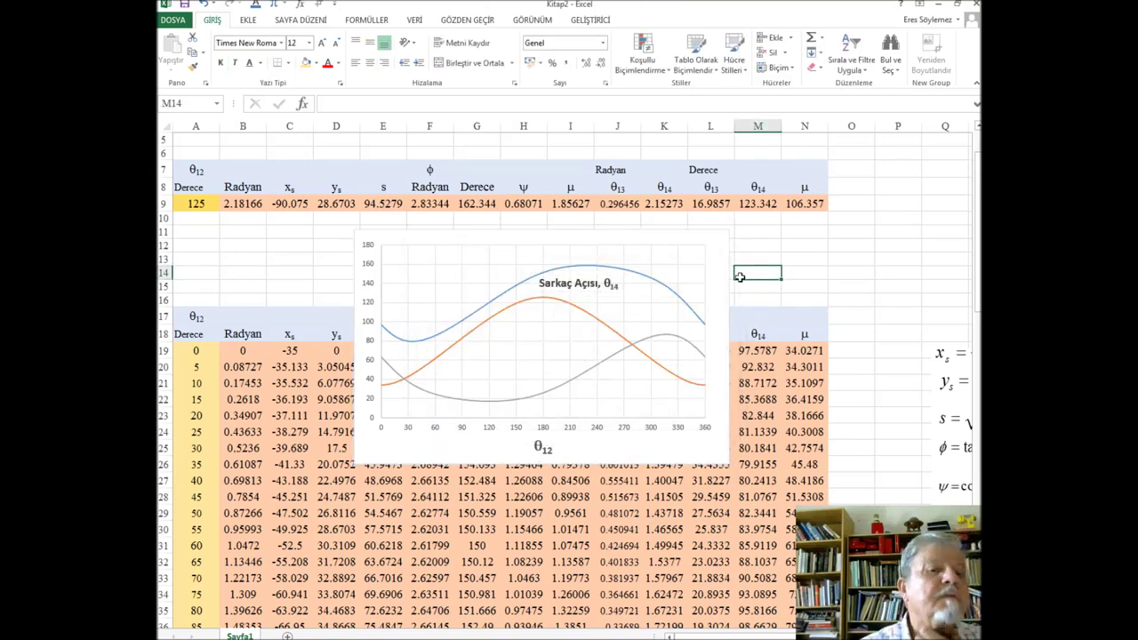
left_click(577, 285)
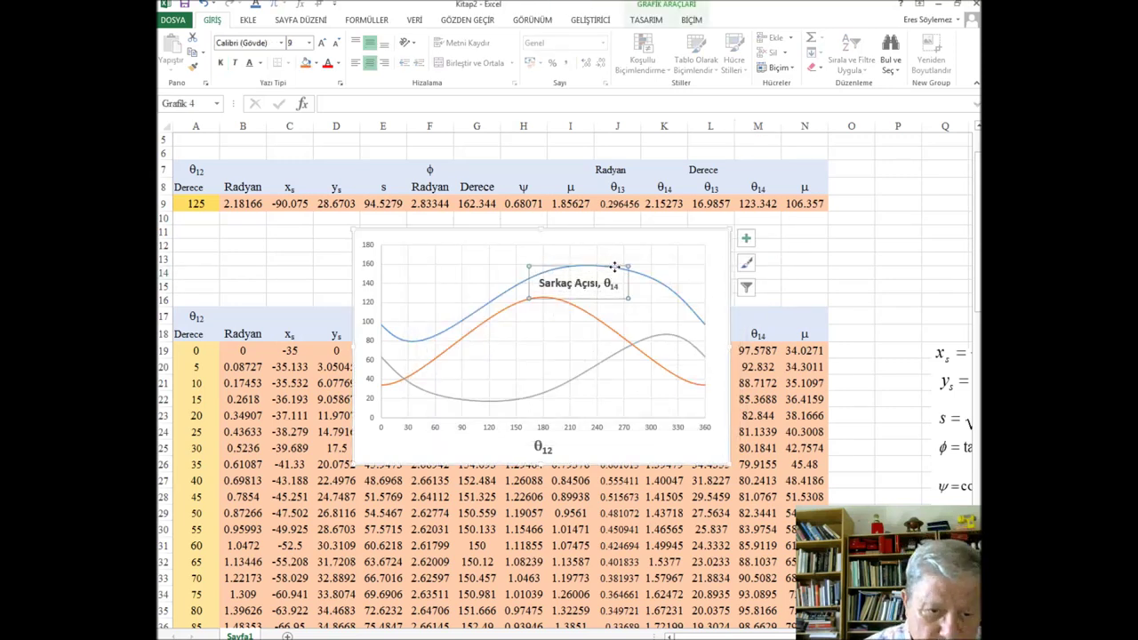
Step: Drag the 'Sarkaç Açısı, θ14' label off the blue peak to the plot's upper left
left_click_drag(613, 267, 521, 242)
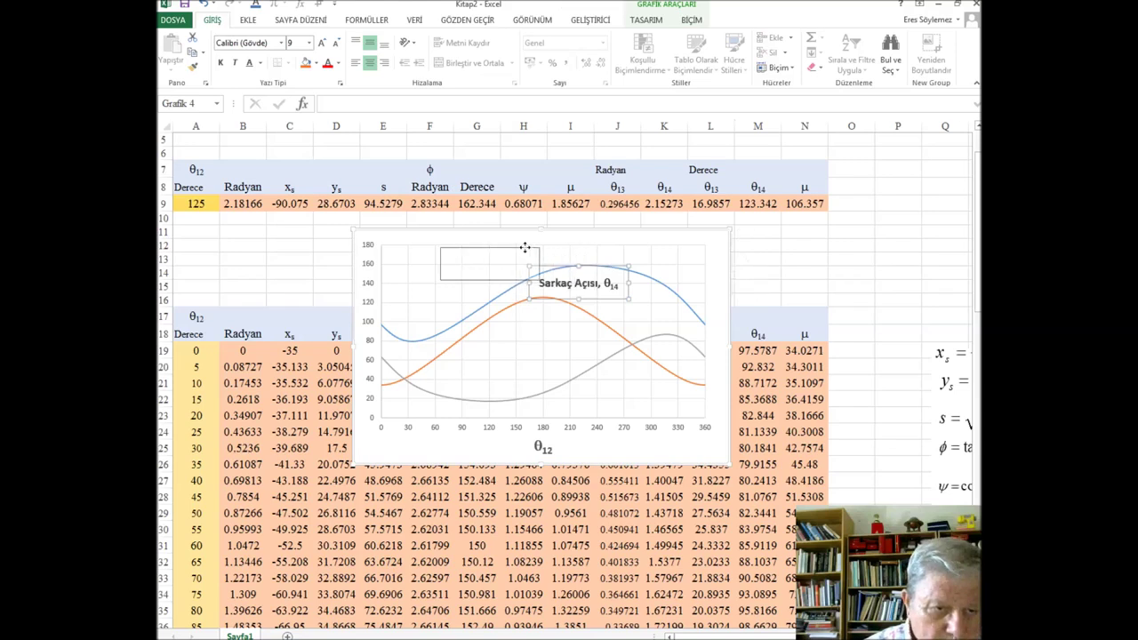
left_click_drag(521, 241, 521, 242)
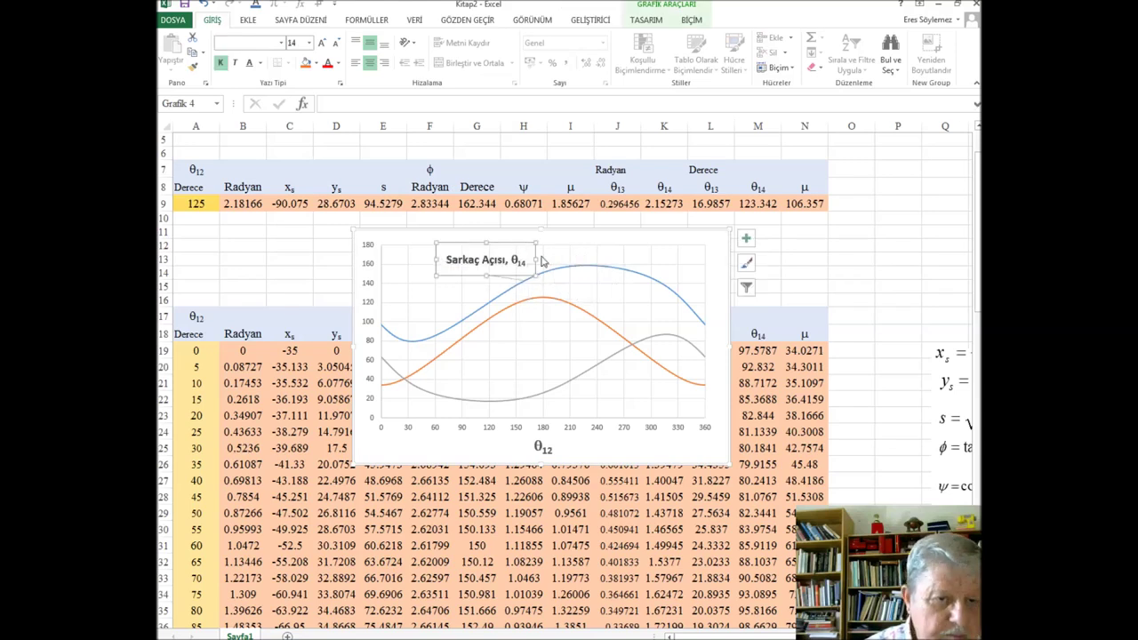
left_click(576, 289)
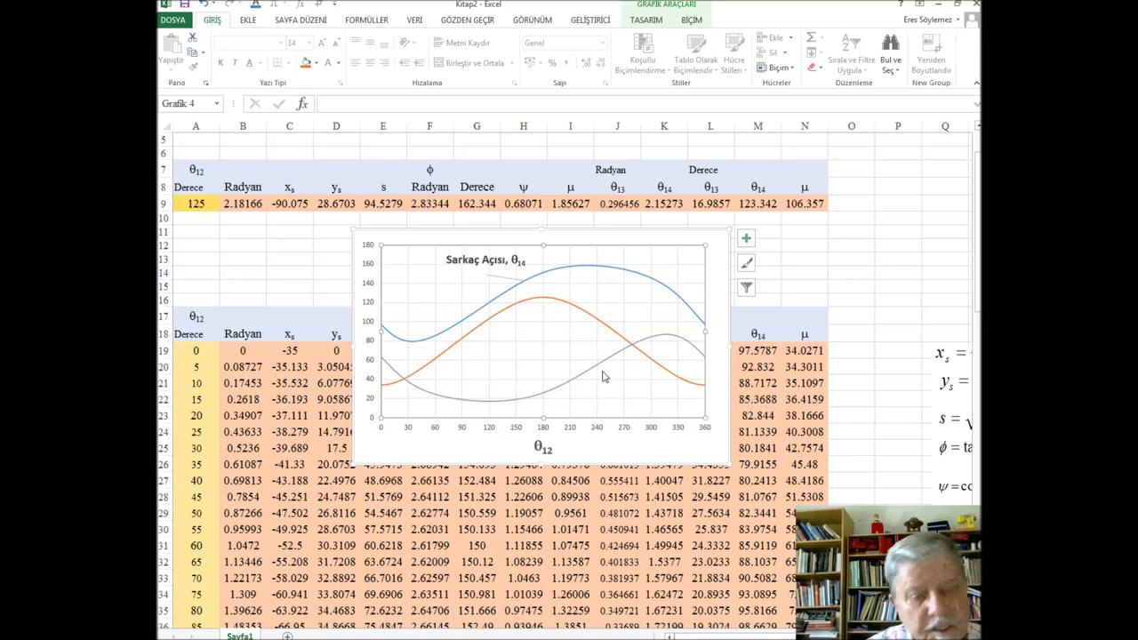
left_click(640, 278)
right_click(639, 279)
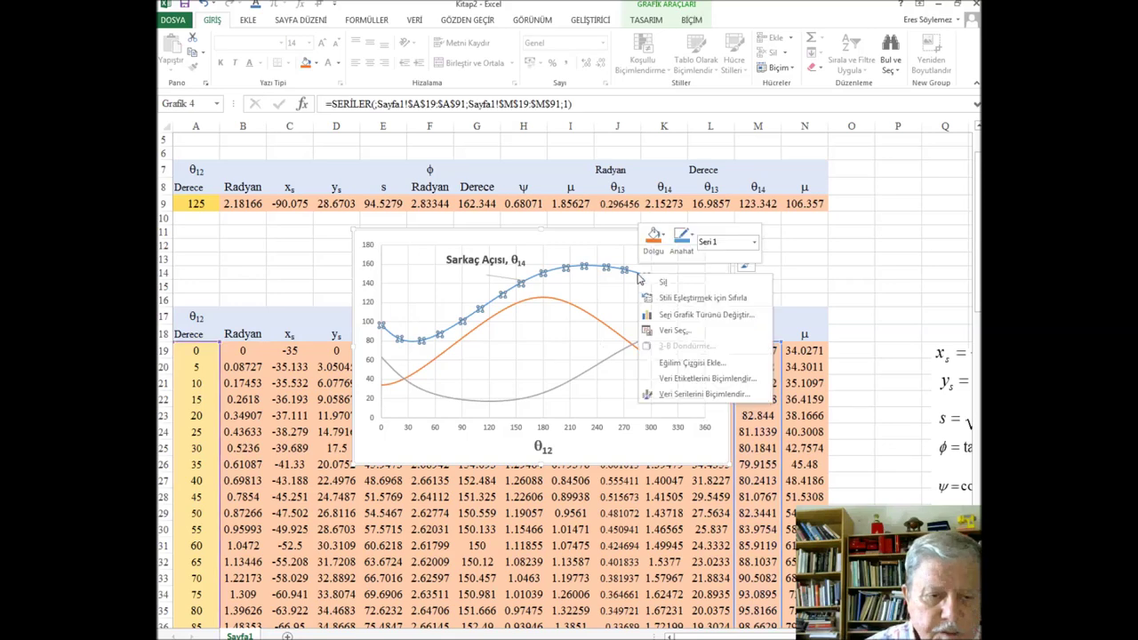
left_click(703, 394)
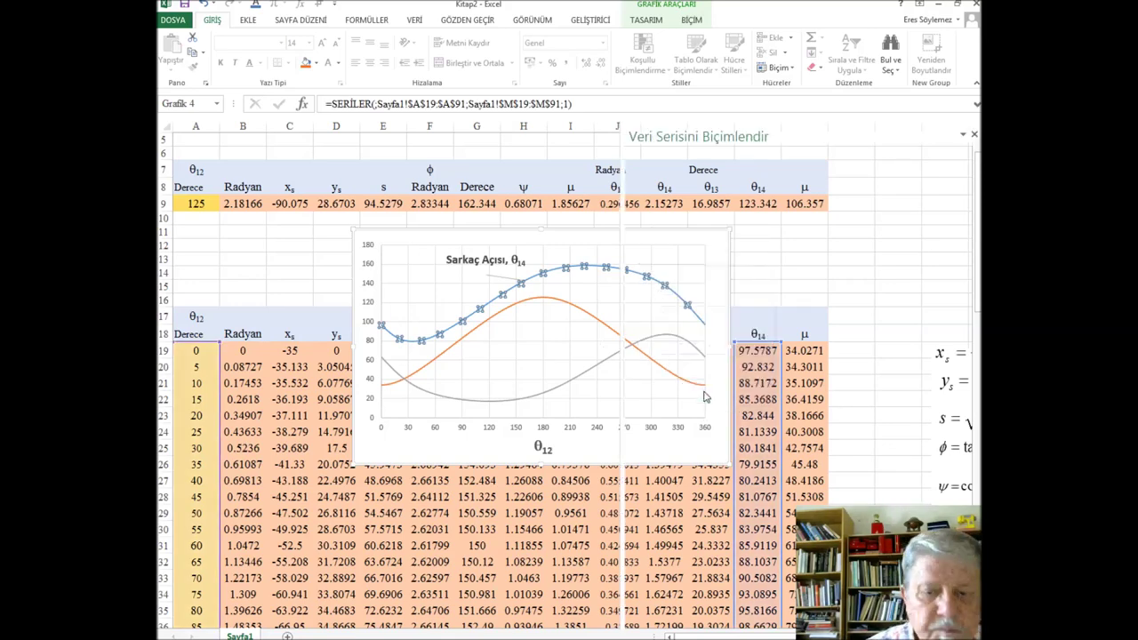
left_click(639, 178)
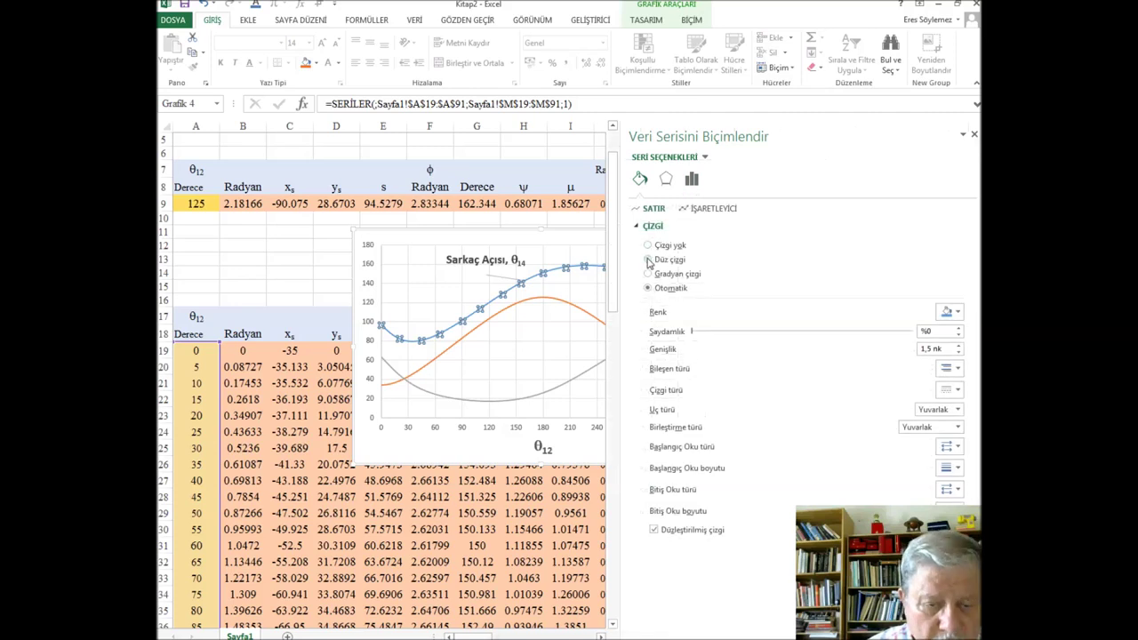
left_click(648, 246)
left_click(648, 259)
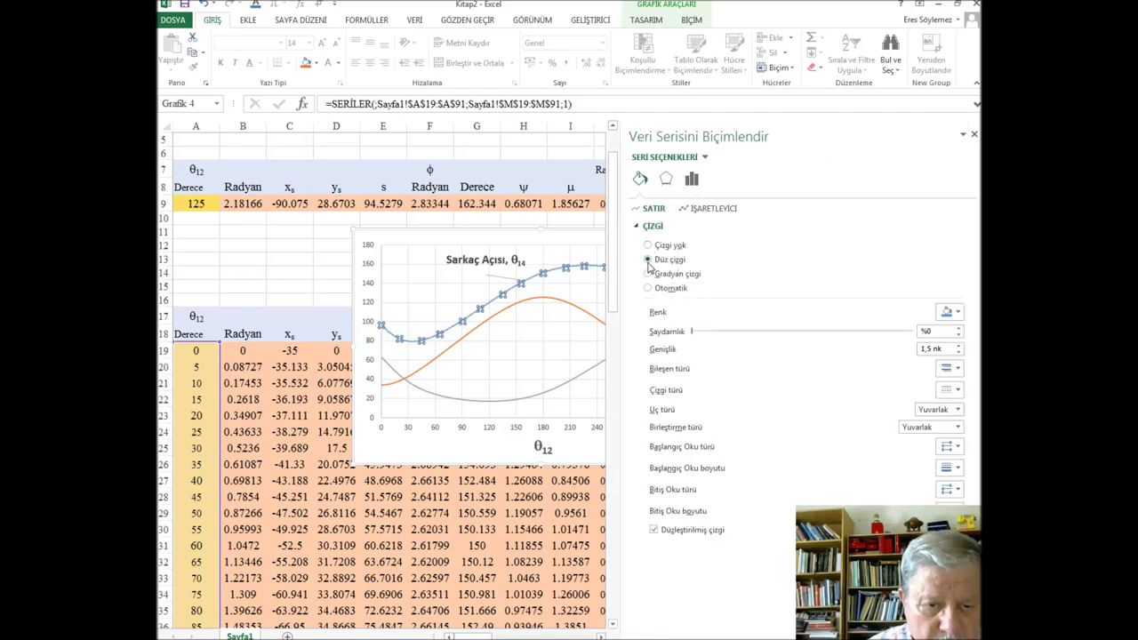
left_click(956, 312)
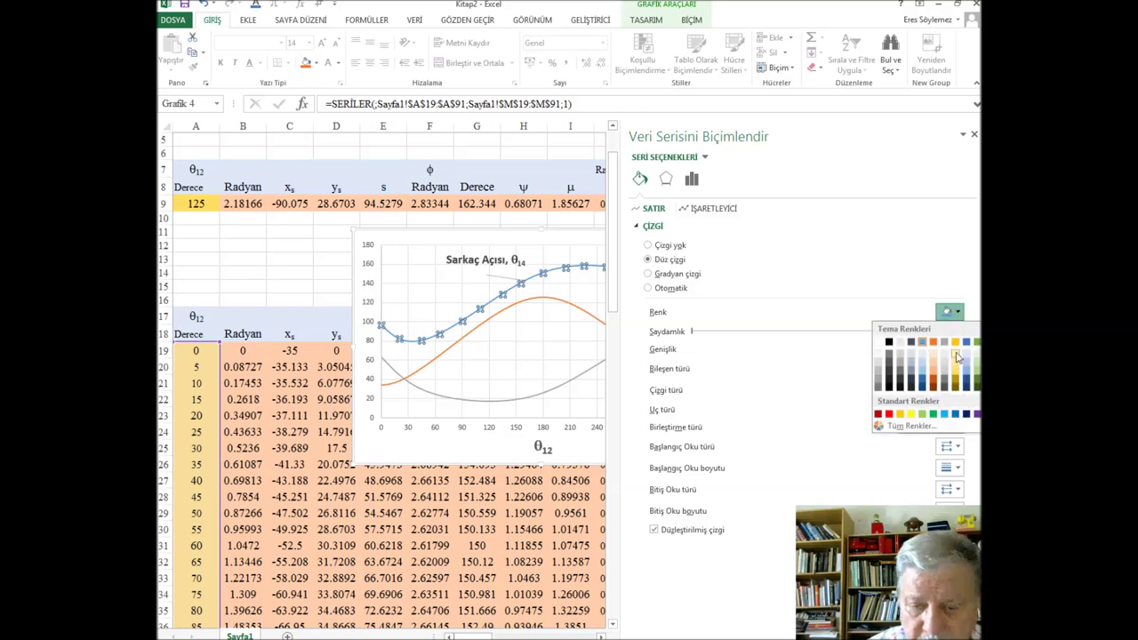
left_click(877, 414)
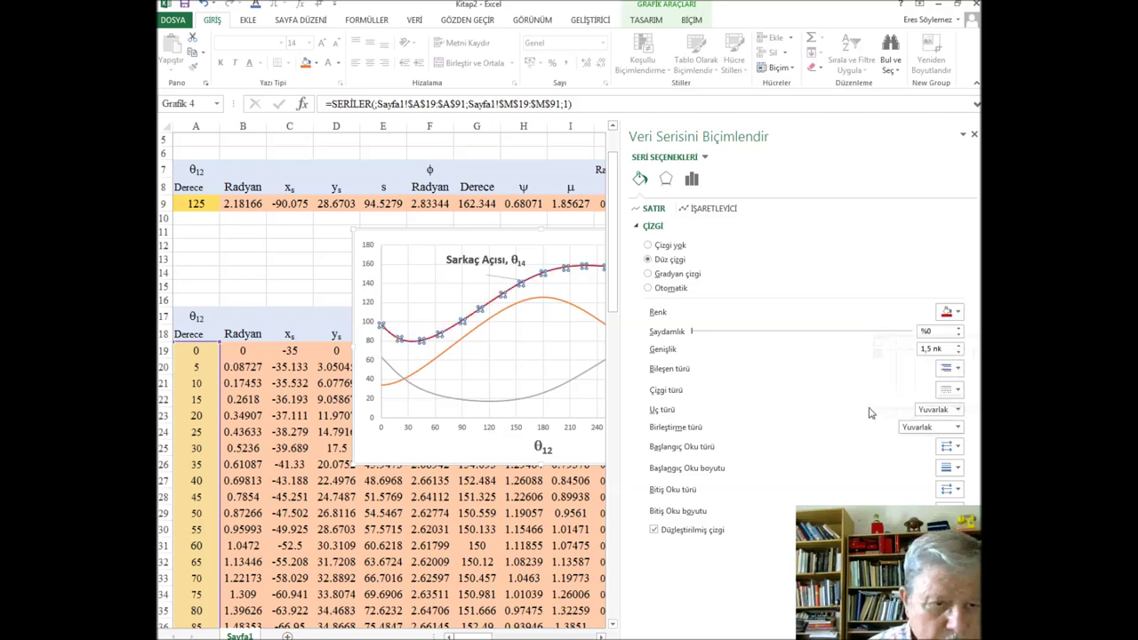
left_click(959, 347)
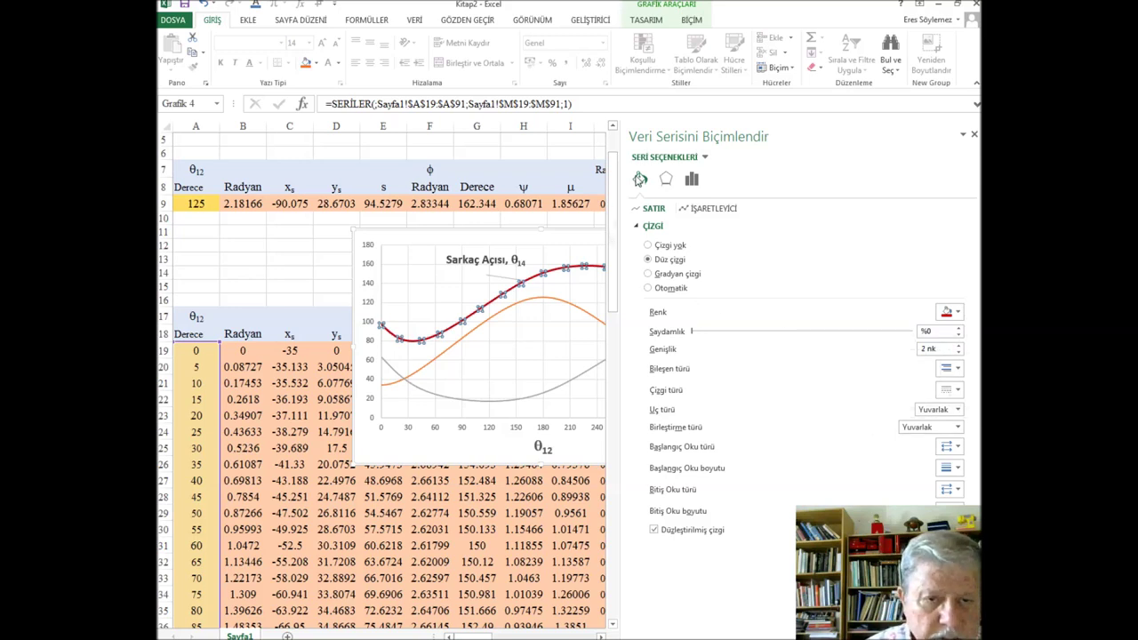
left_click(973, 134)
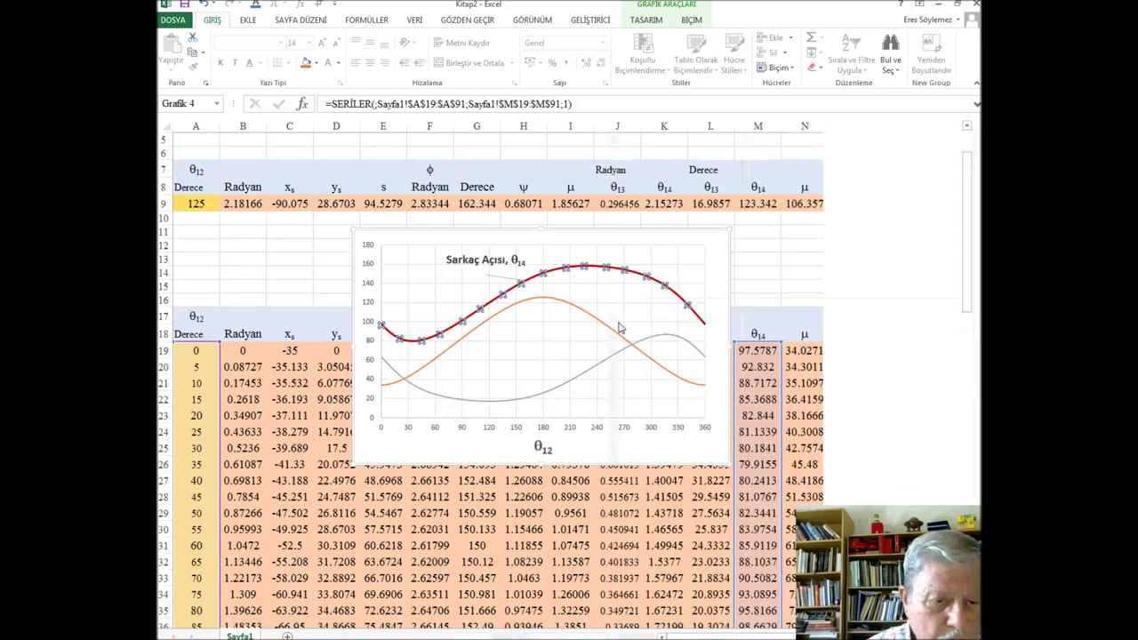
left_click(581, 309)
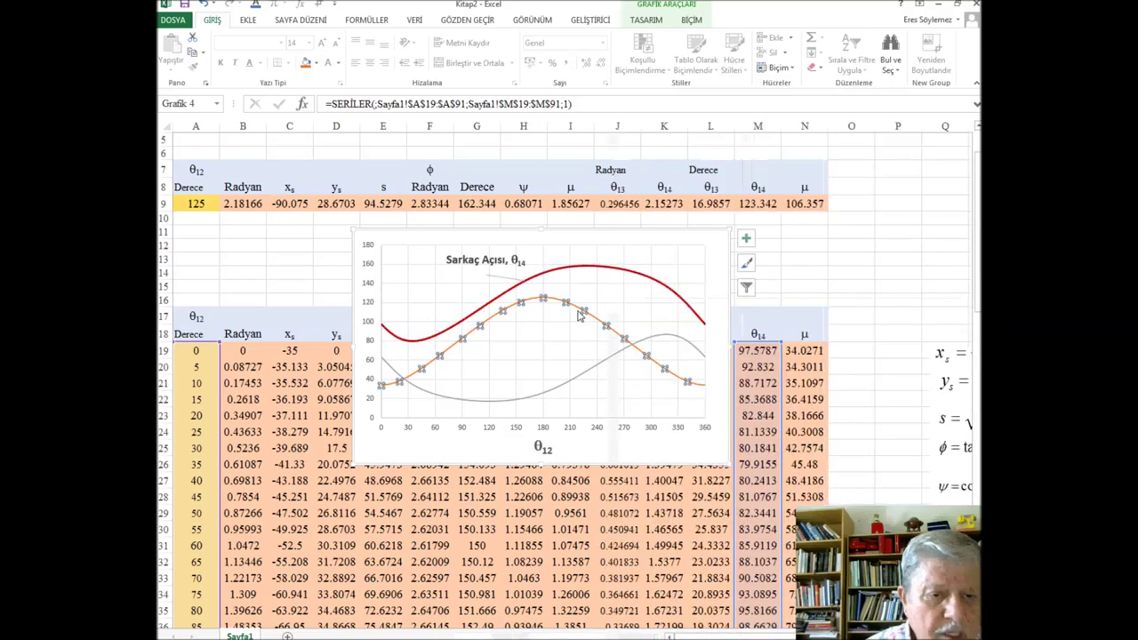
left_click(569, 384)
left_click_drag(610, 260, 502, 356)
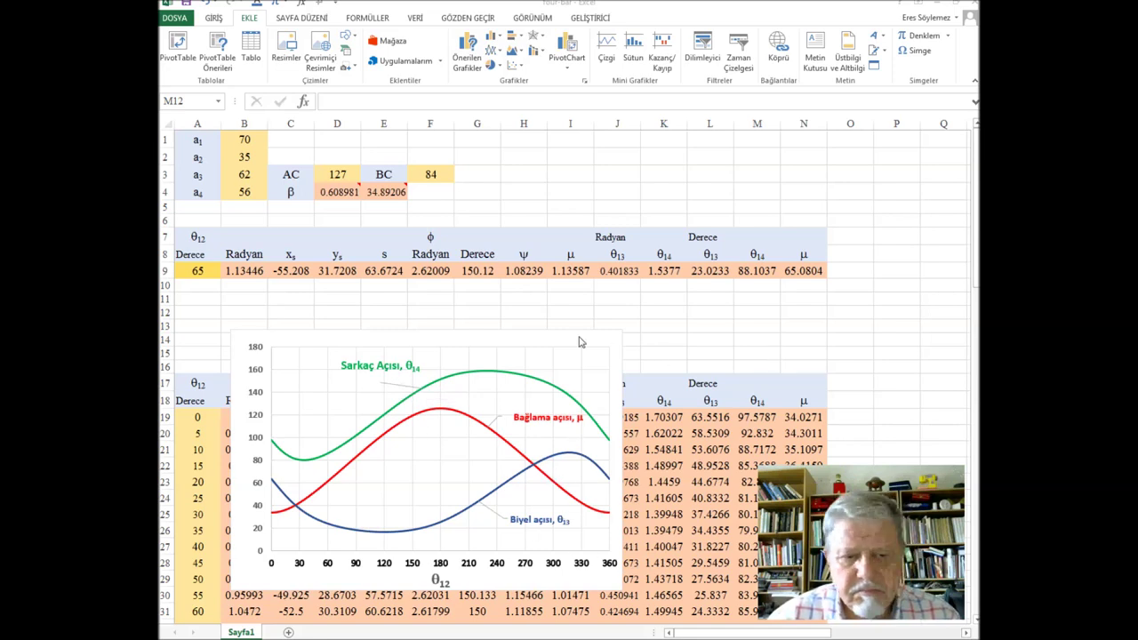
Step: Nudge the angle chart (Grafik 4) slightly to the left
left_click_drag(524, 327, 551, 304)
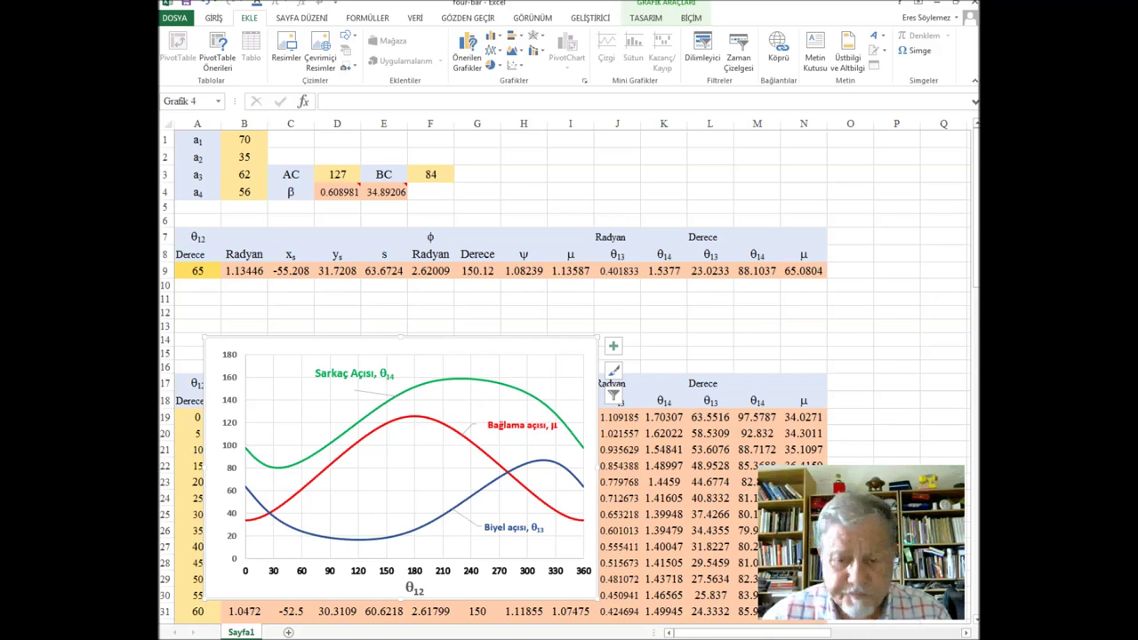
left_click(966, 633)
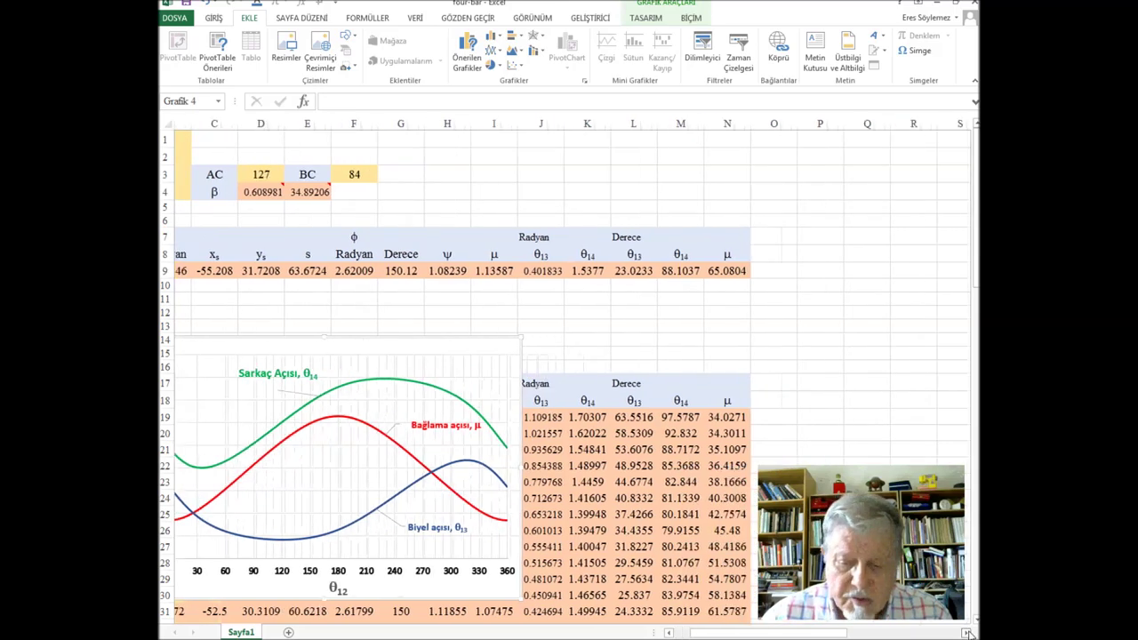
Step: Move the x_c, y_c equation object off the linkage diagram to below columns O–Q
left_click(966, 633)
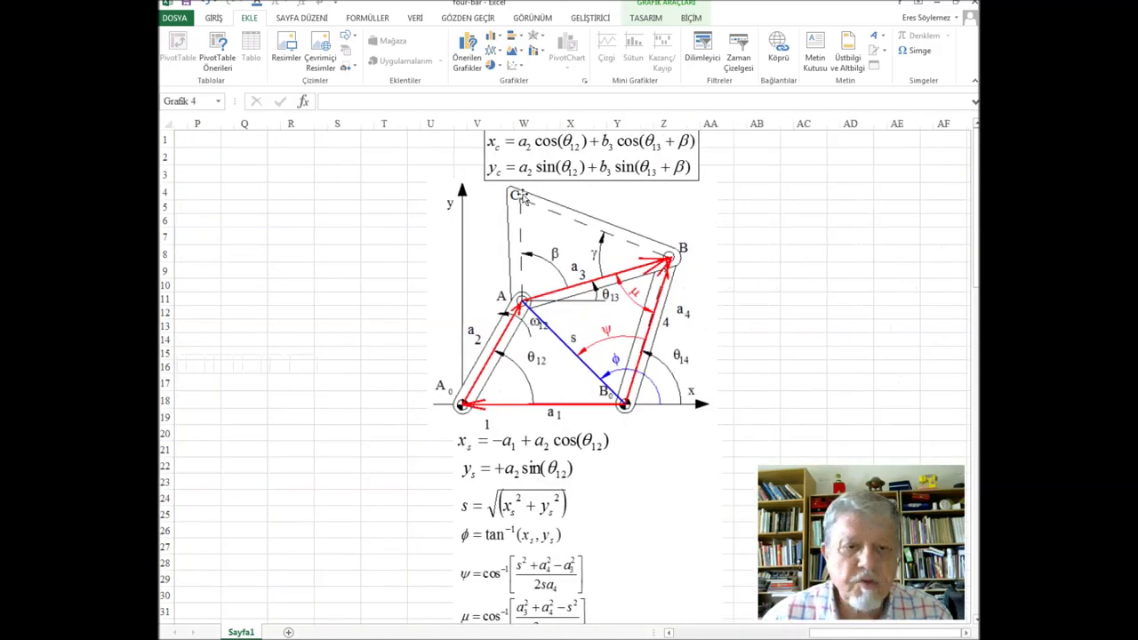
left_click(544, 153)
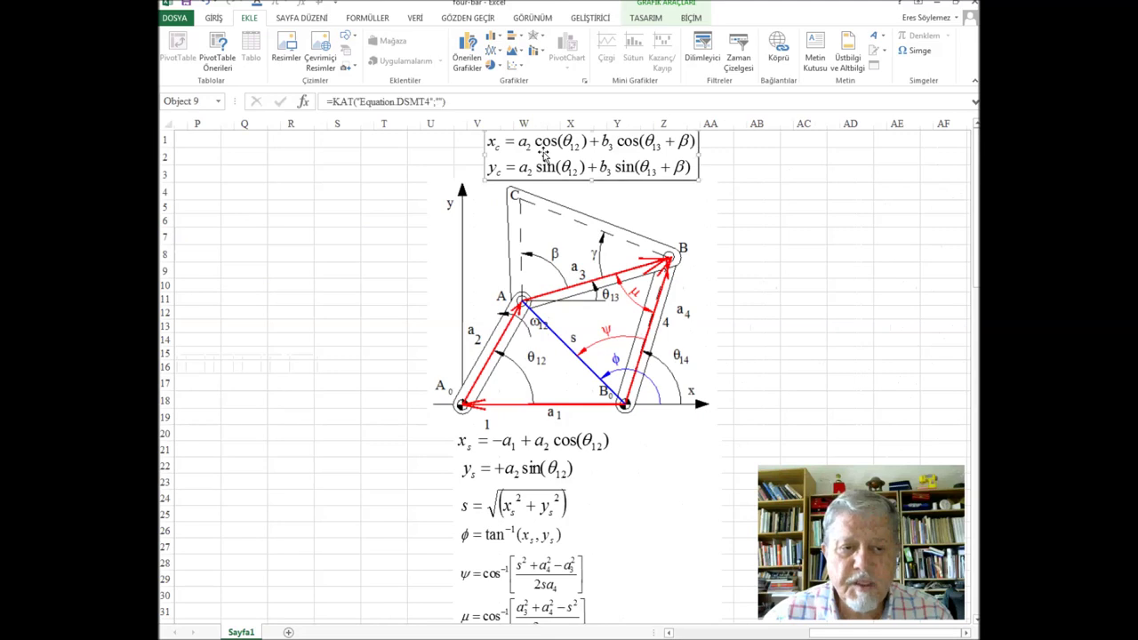
left_click_drag(597, 156, 329, 325)
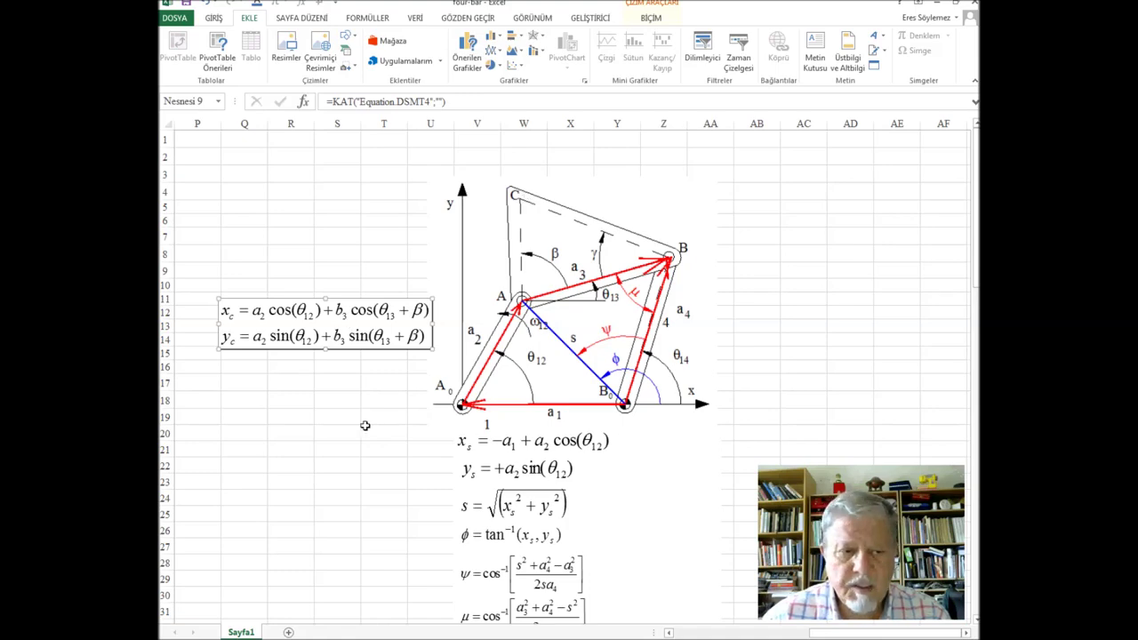
left_click(670, 632)
left_click(670, 632)
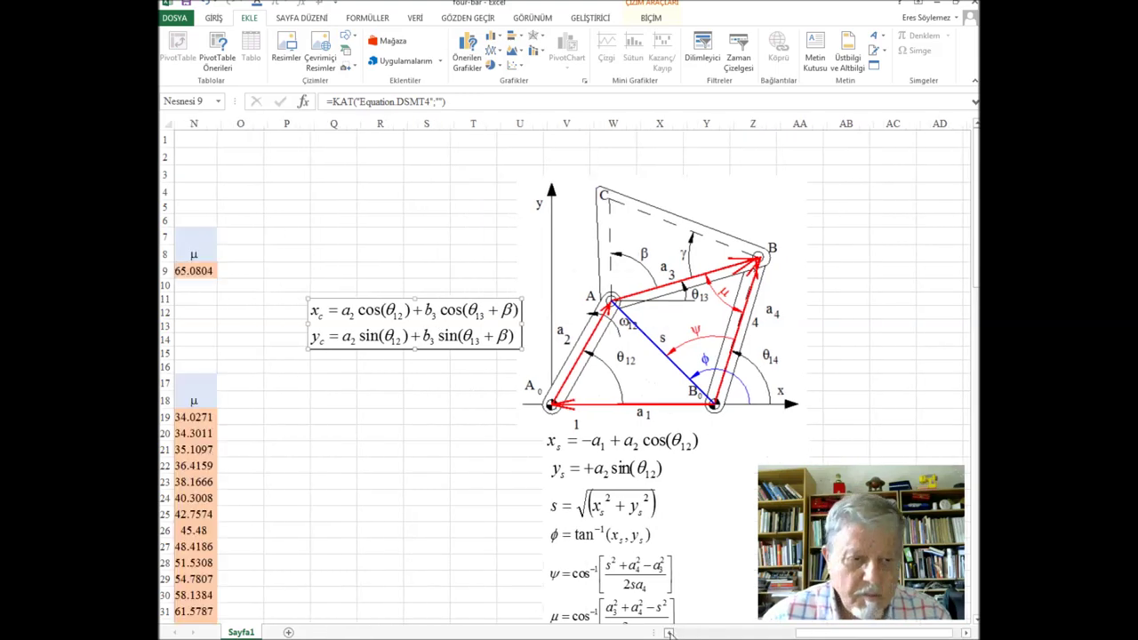
left_click(670, 632)
left_click_drag(789, 336, 575, 338)
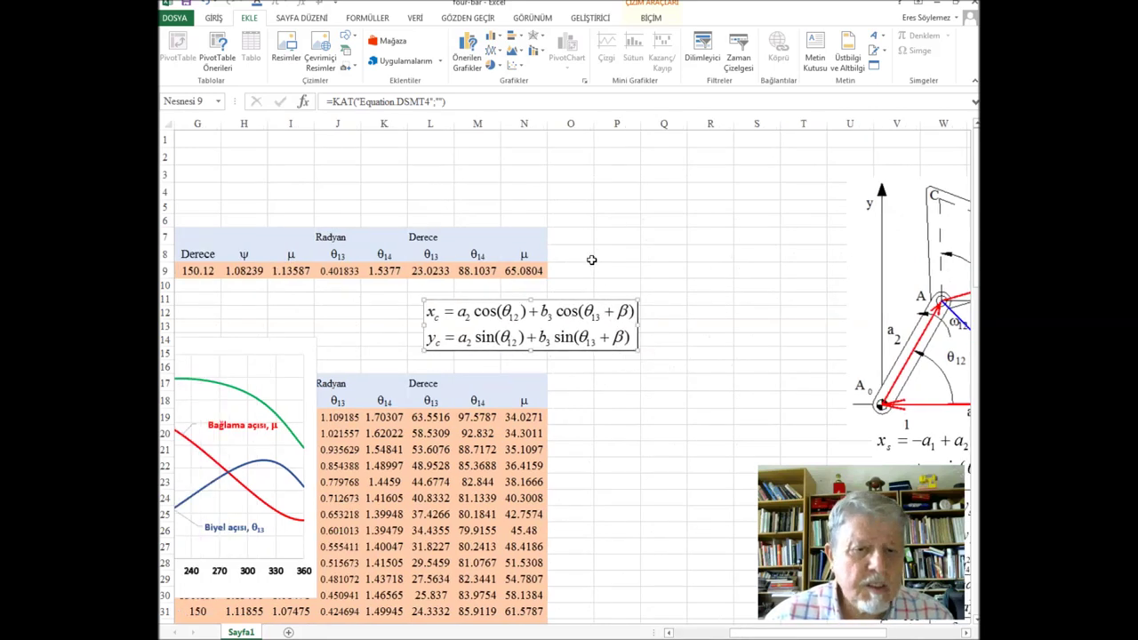
left_click(568, 237)
left_click(669, 632)
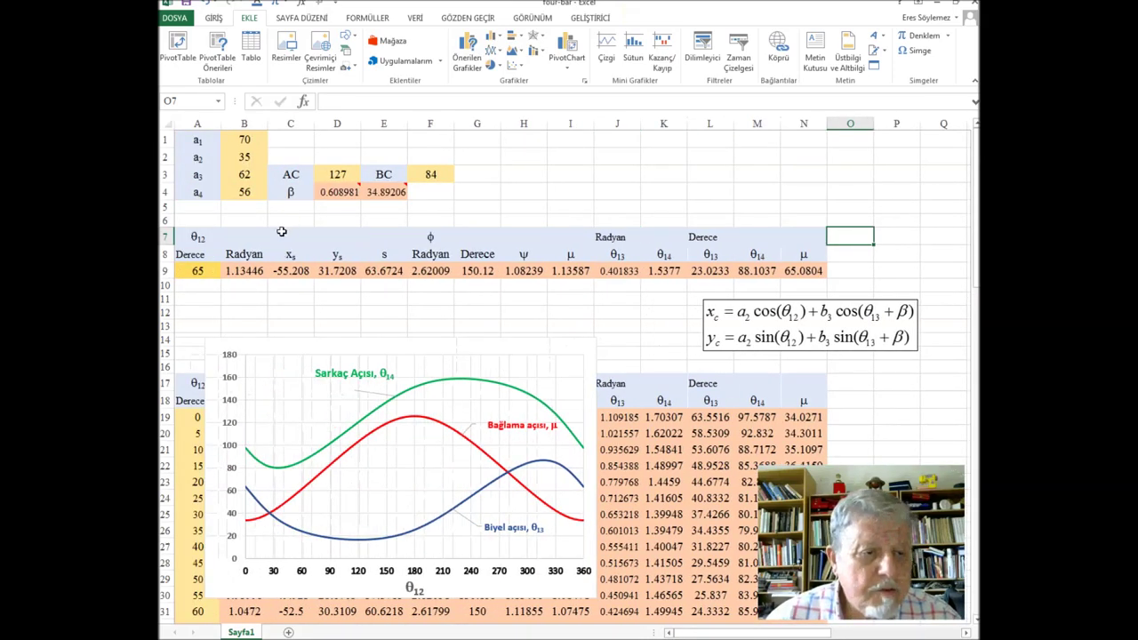
Step: Copy the x_s and y_s headers from C7:D8 into O7
left_click_drag(281, 231, 344, 249)
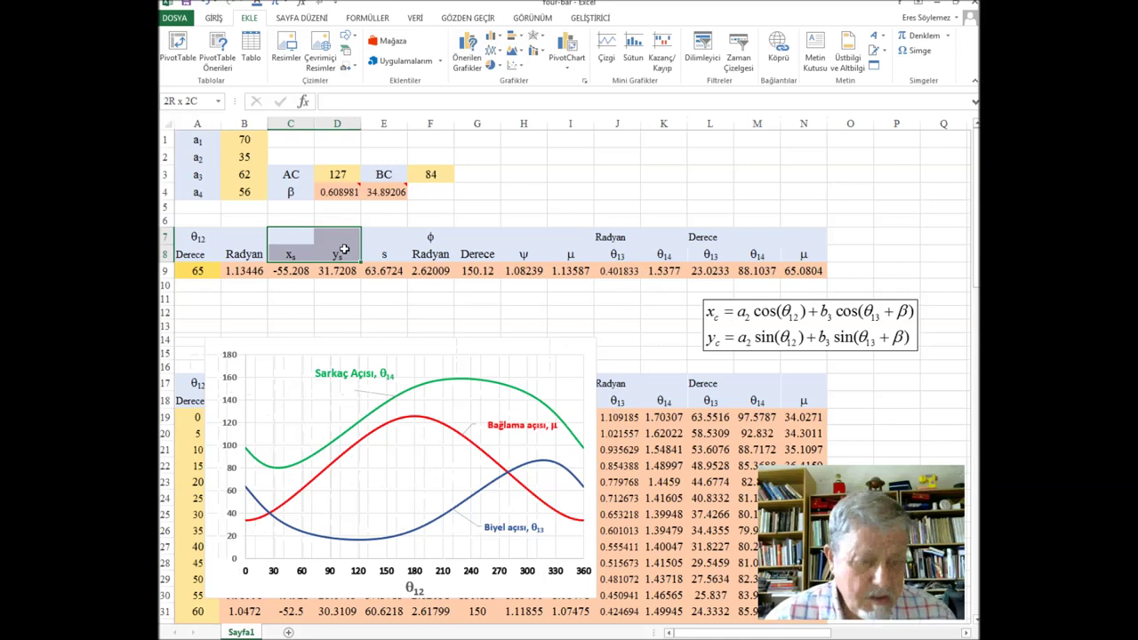
key("ctrl+c")
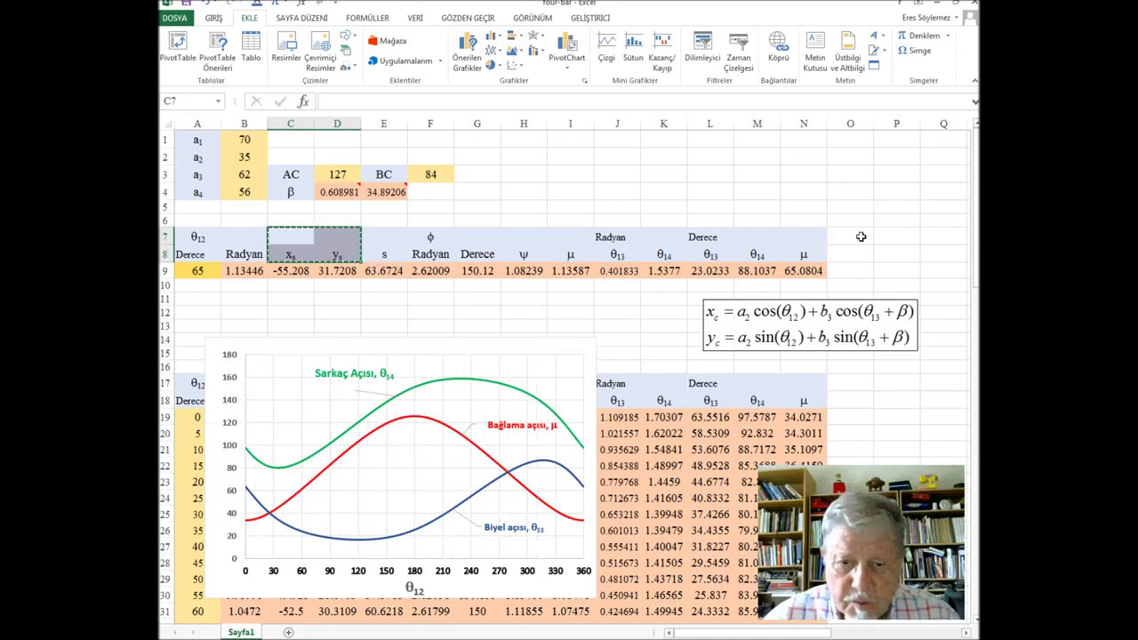
left_click(860, 236)
key("ctrl+v")
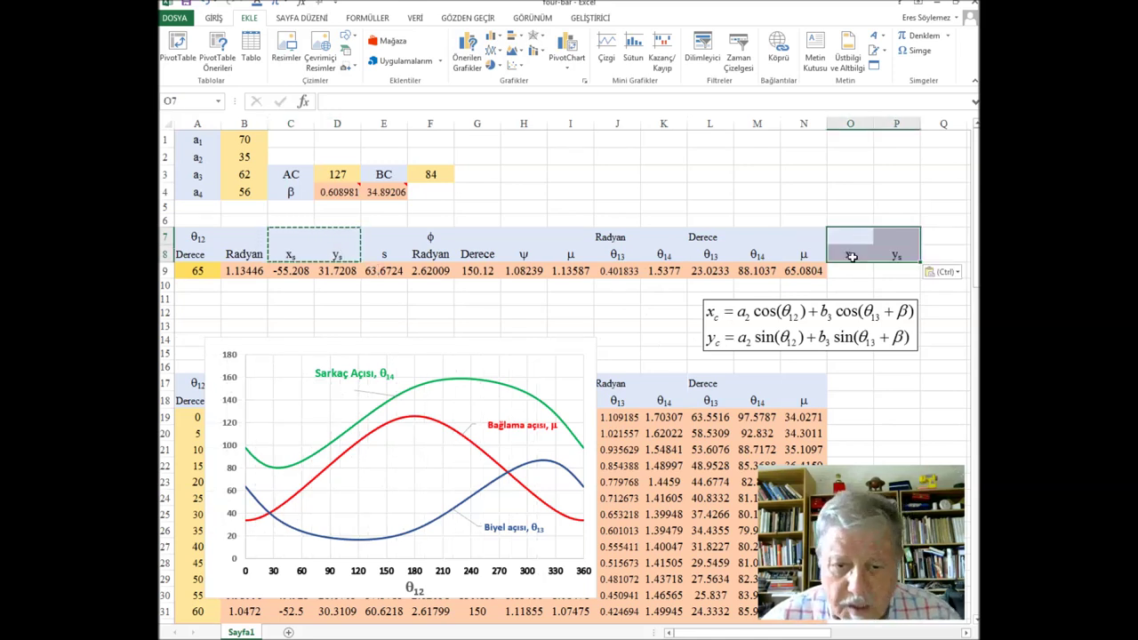
Step: Rename the pasted headings to x_c in O8 and y_c in P8
left_click(850, 256)
left_click(334, 101)
key("BackSpace")
type("c")
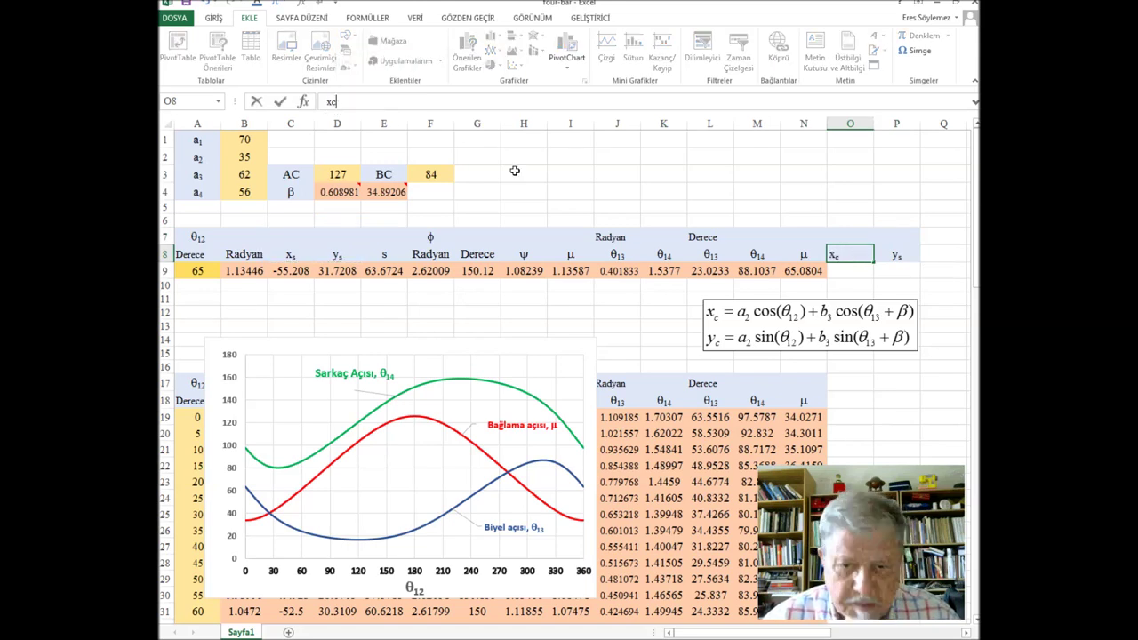
left_click(891, 256)
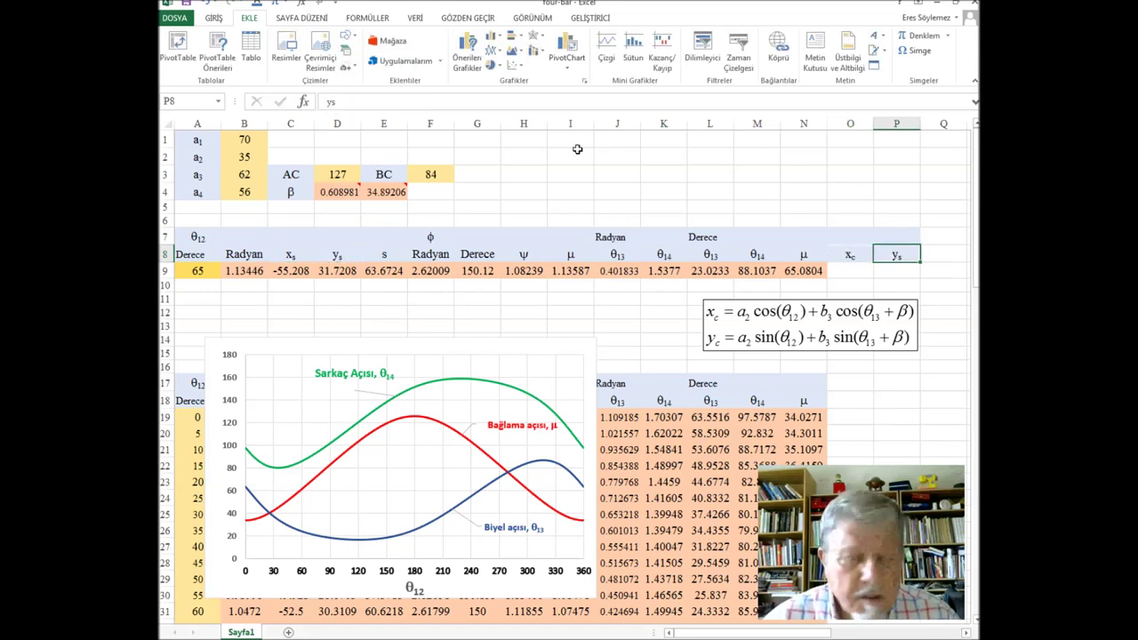
left_click(334, 101)
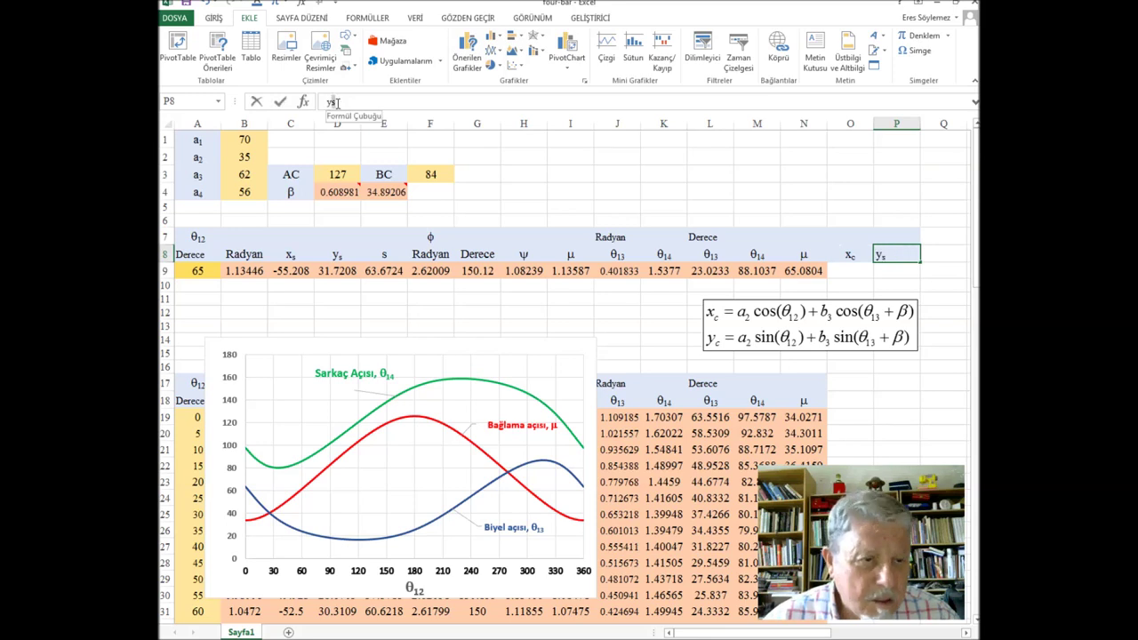
key("BackSpace")
type("c")
key("Return")
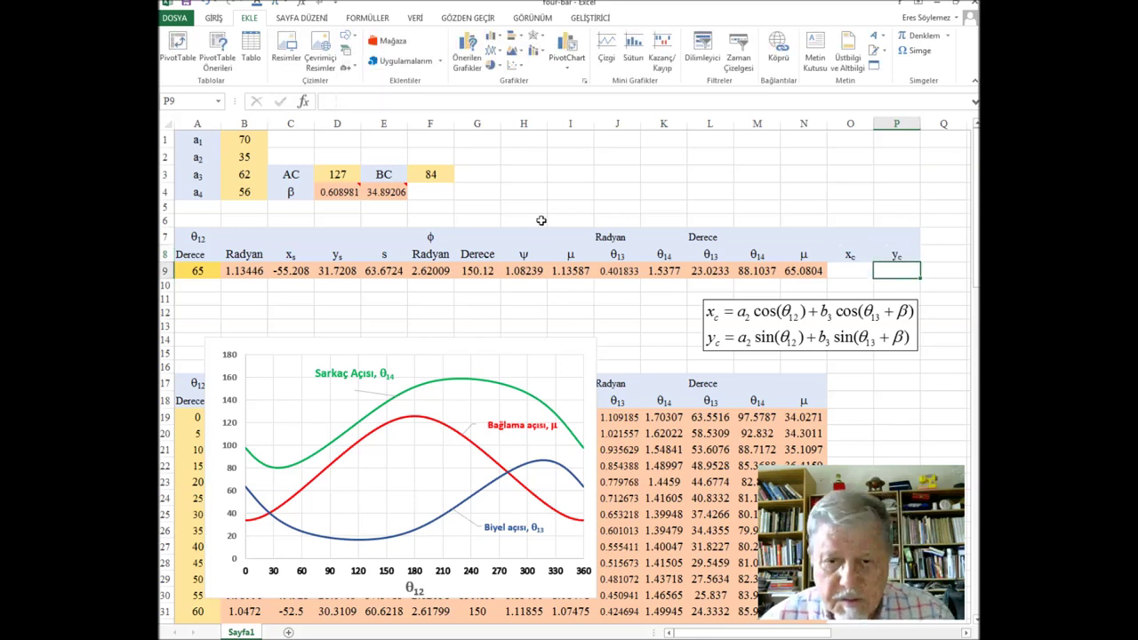
left_click(864, 275)
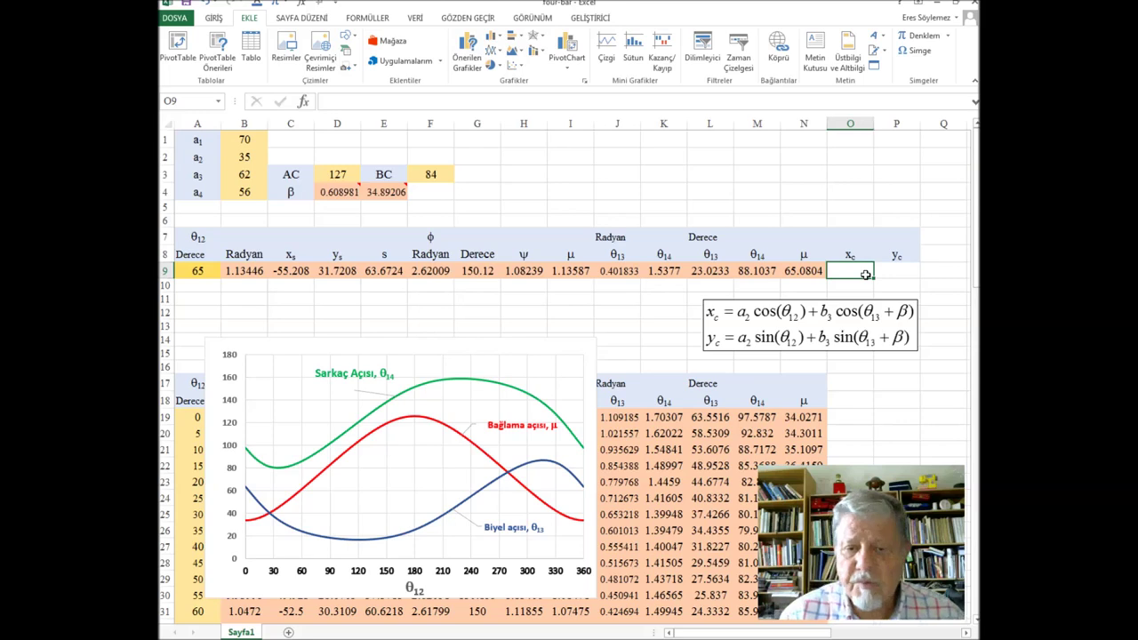
Step: Enter =+Krank*cos(B9)+AC*cos(J9+Beta) in O9 to get x_c = 82.2504
type("+")
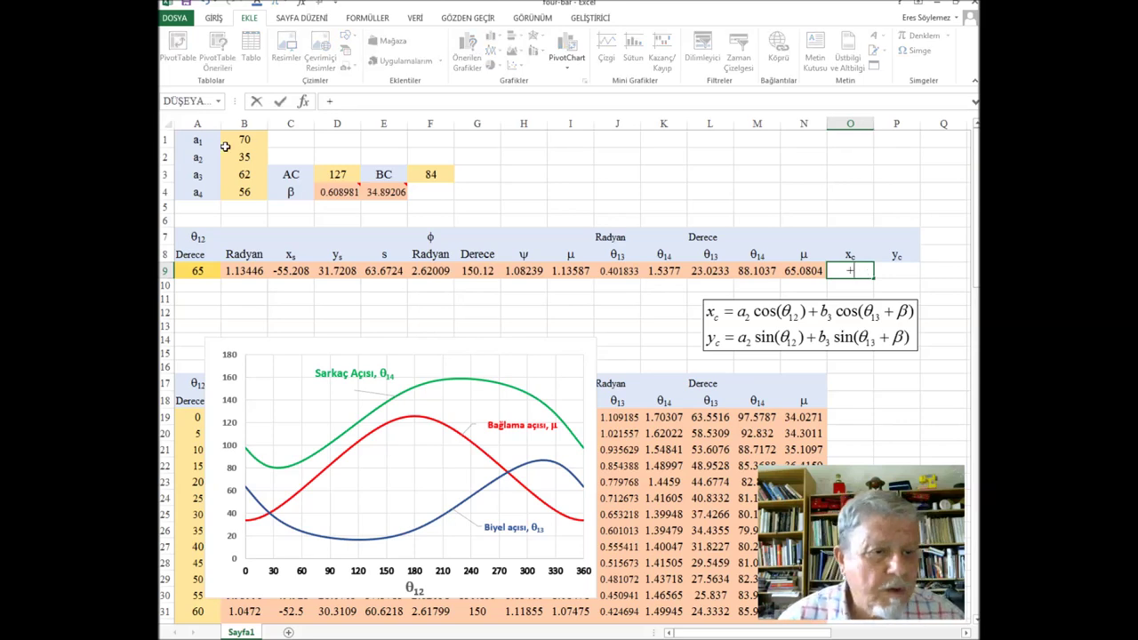
left_click(225, 157)
type("*")
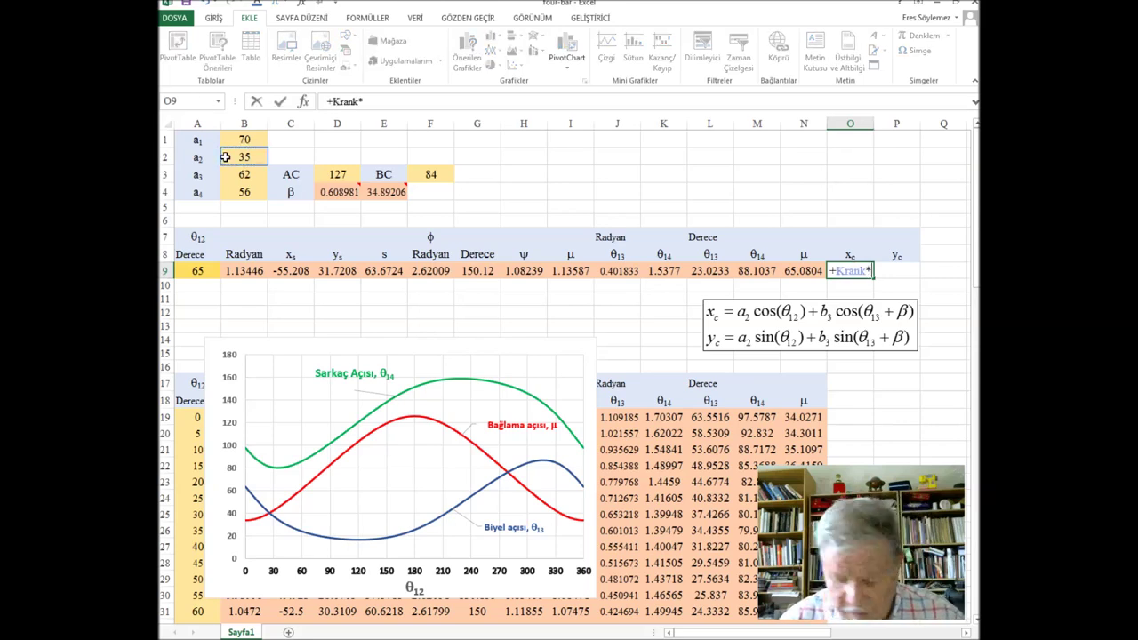
type("cos(")
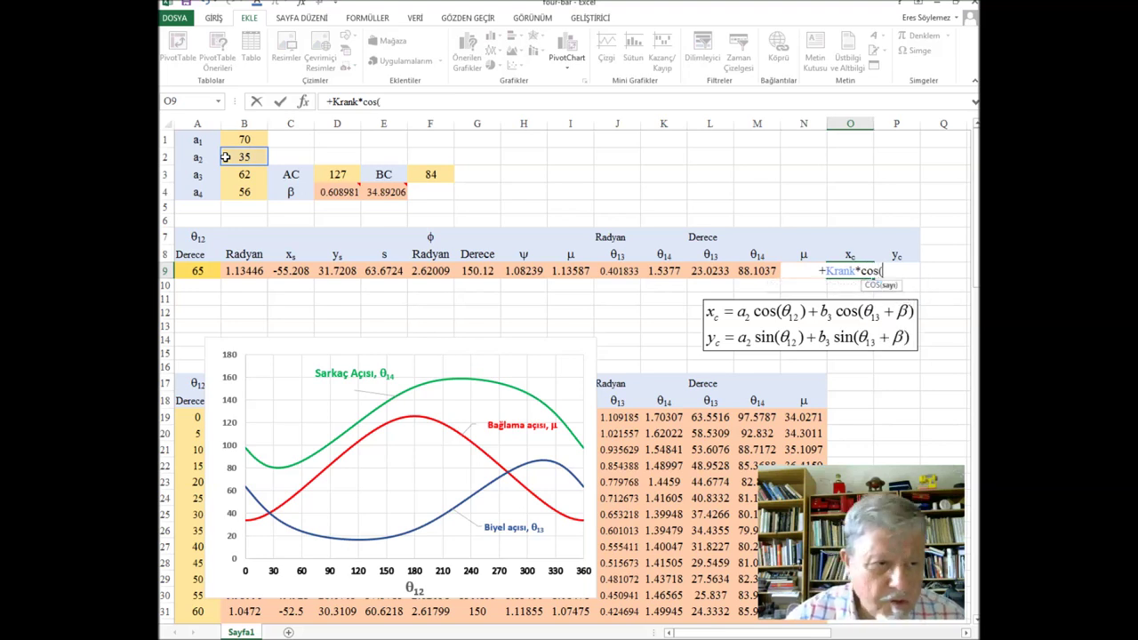
left_click(235, 271)
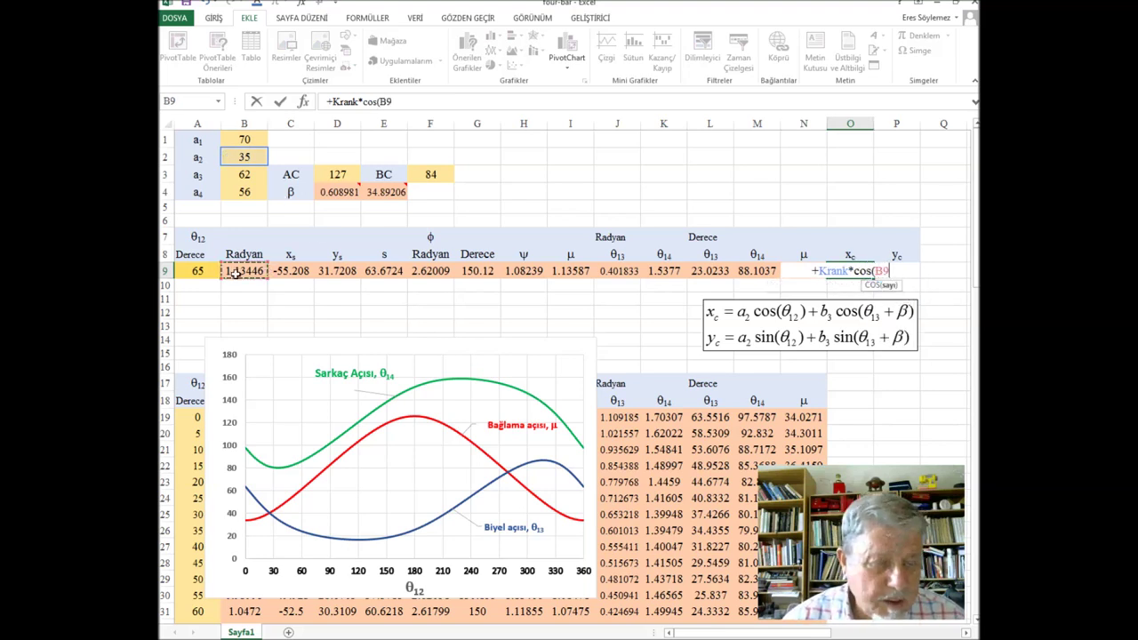
type(")+")
left_click(345, 175)
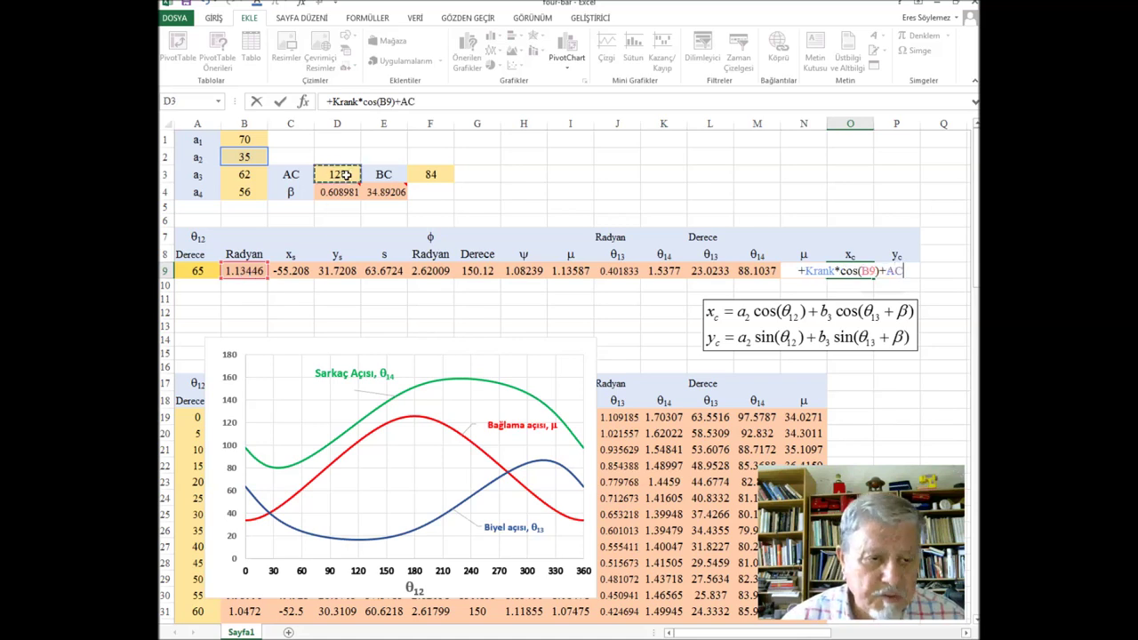
type("*")
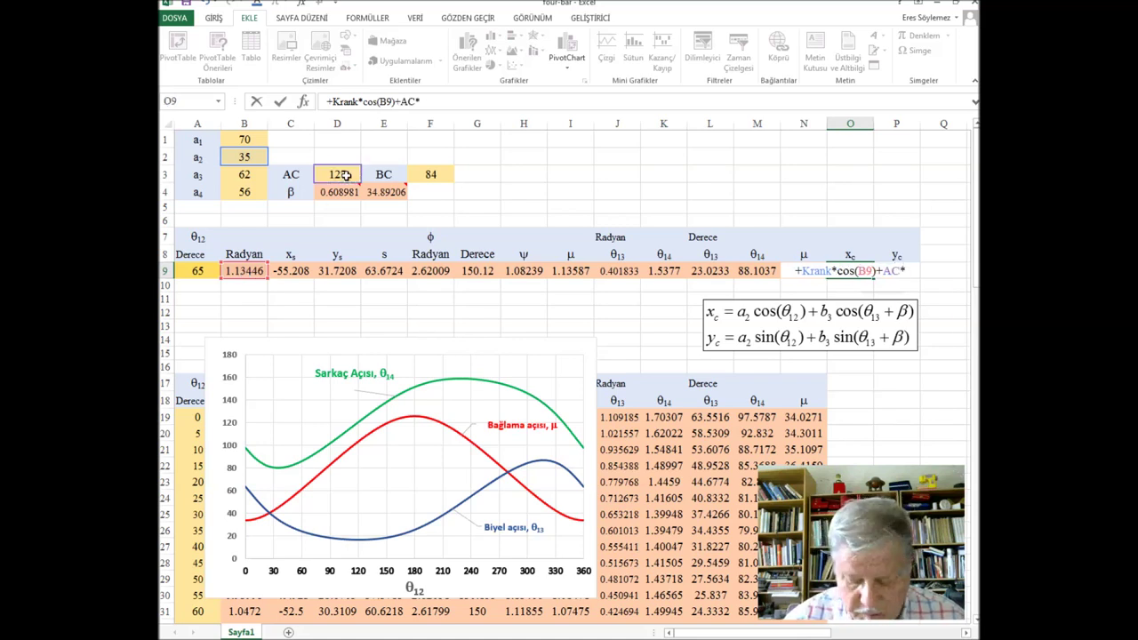
type("cos(")
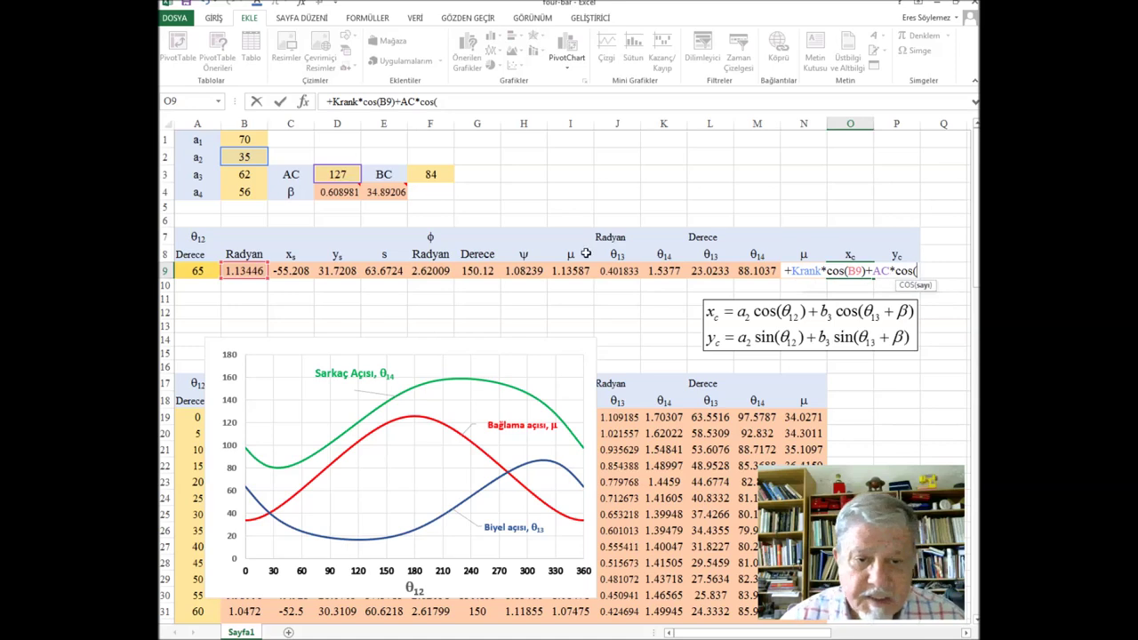
left_click(625, 273)
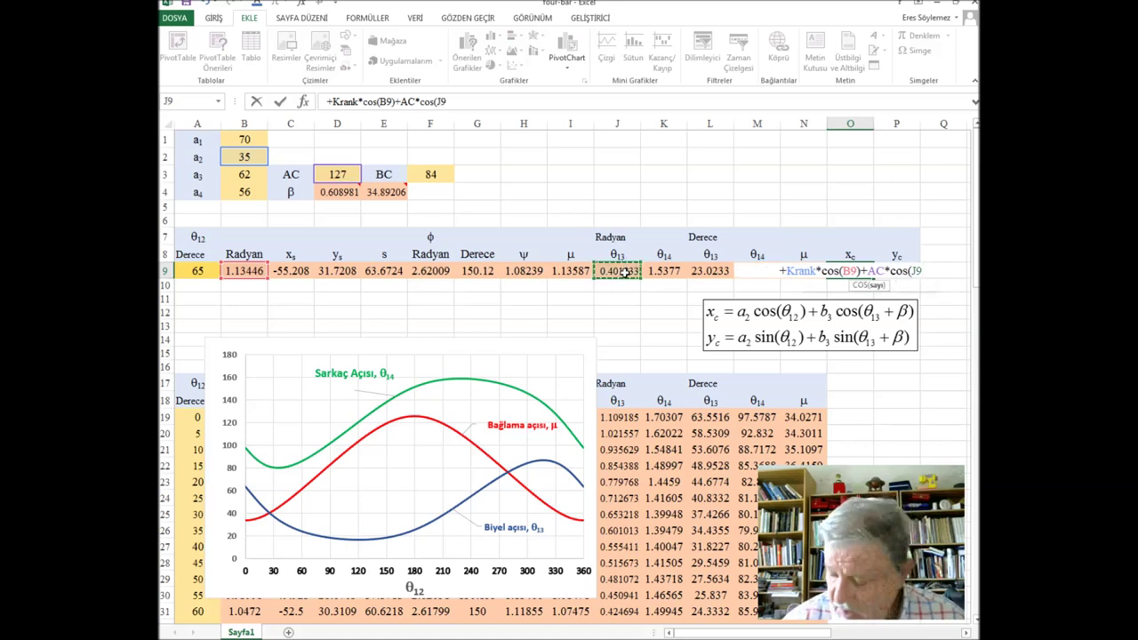
type("+")
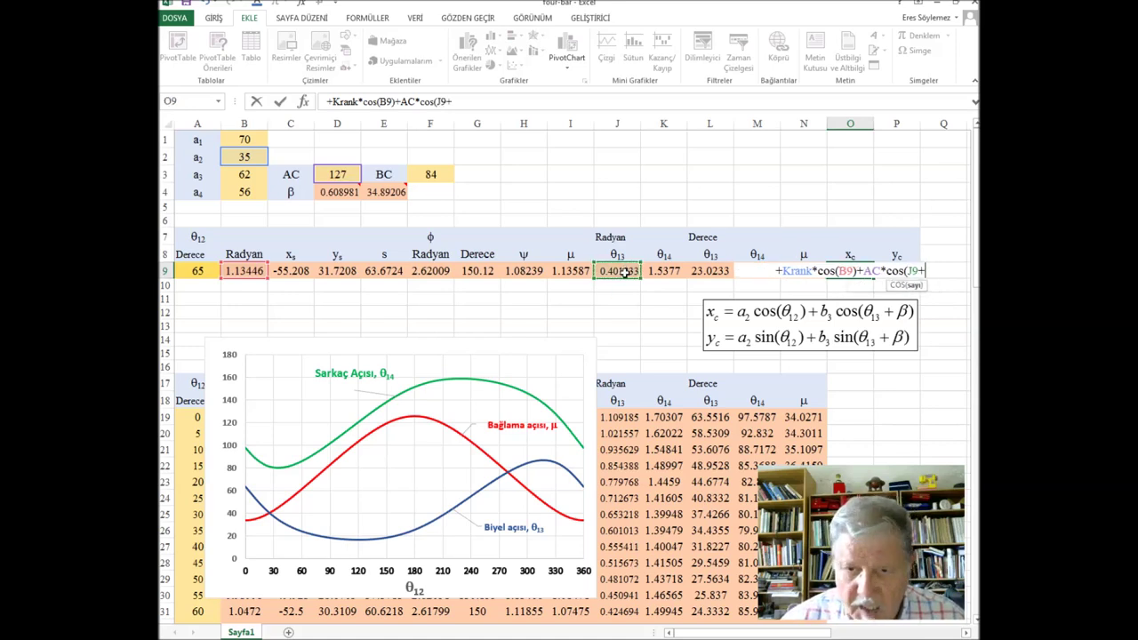
left_click(324, 192)
mouse_move(337, 192)
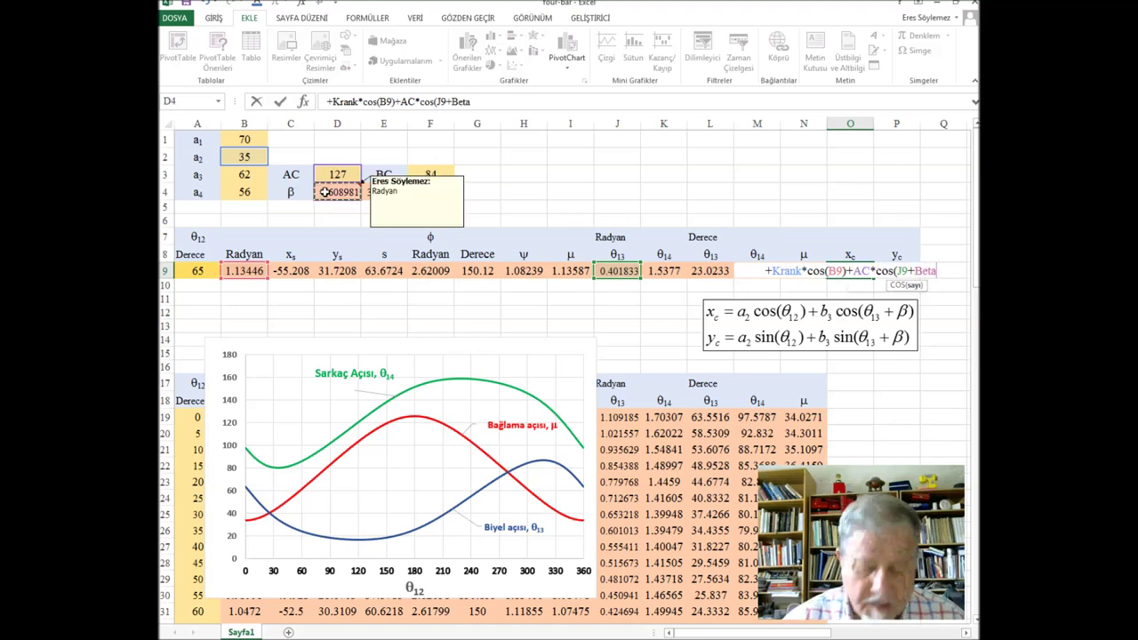
type(")")
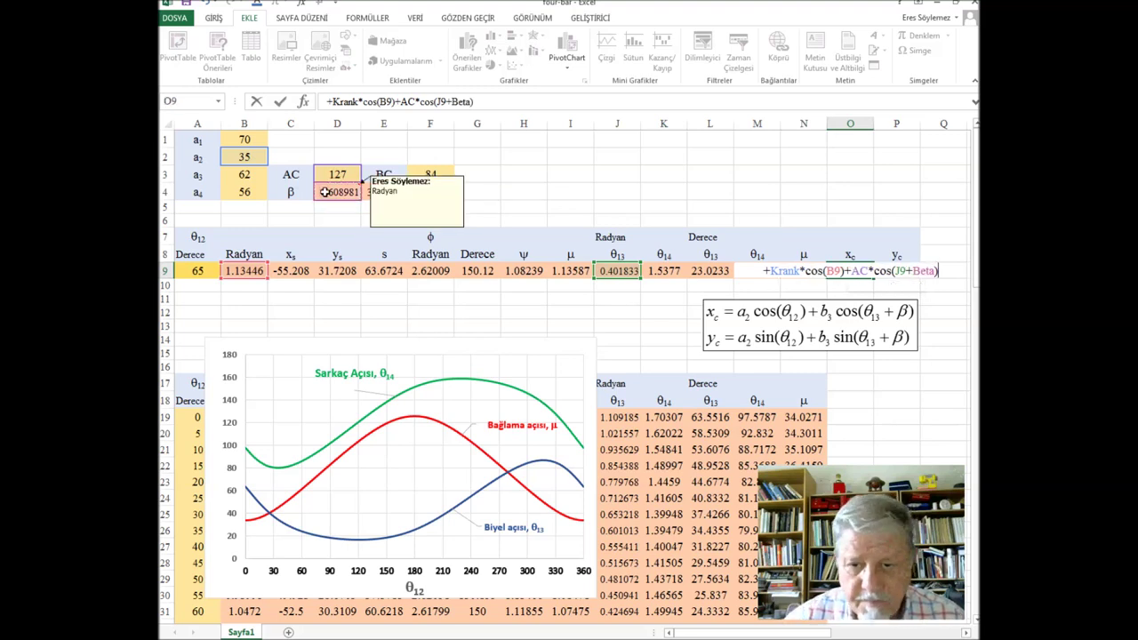
key("Return")
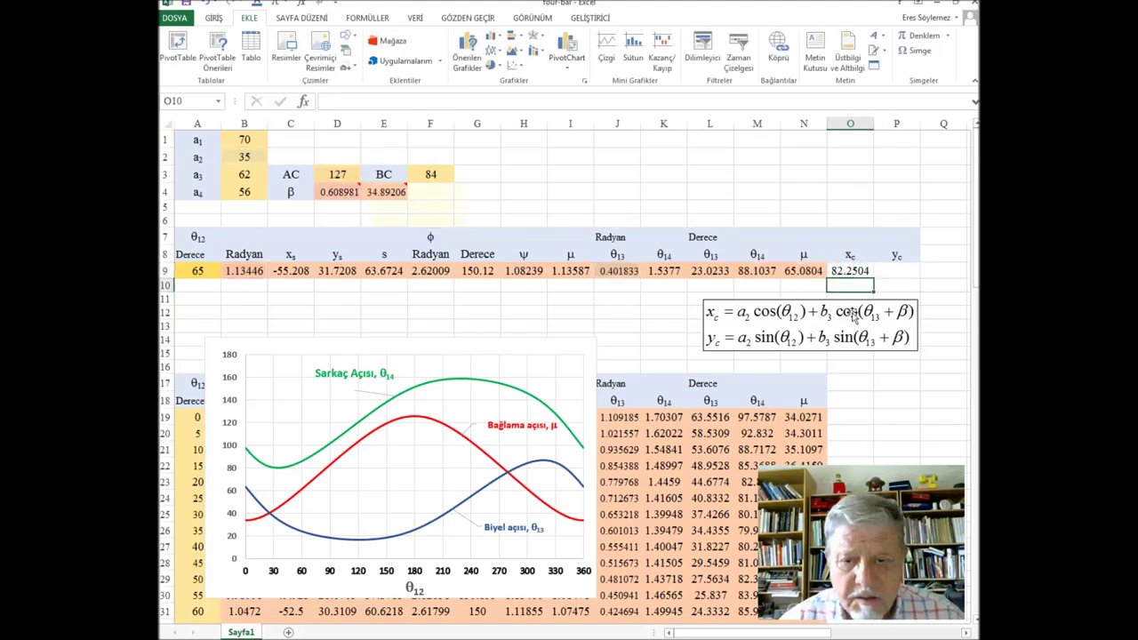
Step: Fill the x_c formula into P9 and change both COS to SIN for y_c
left_click(860, 271)
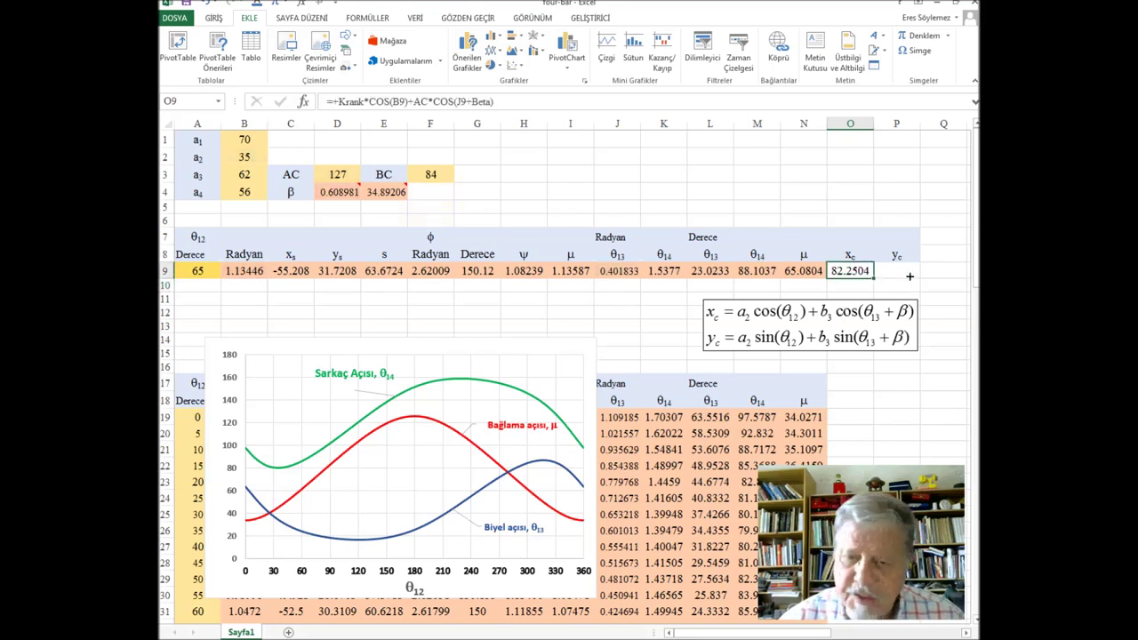
left_click_drag(874, 279, 910, 277)
left_click(902, 271)
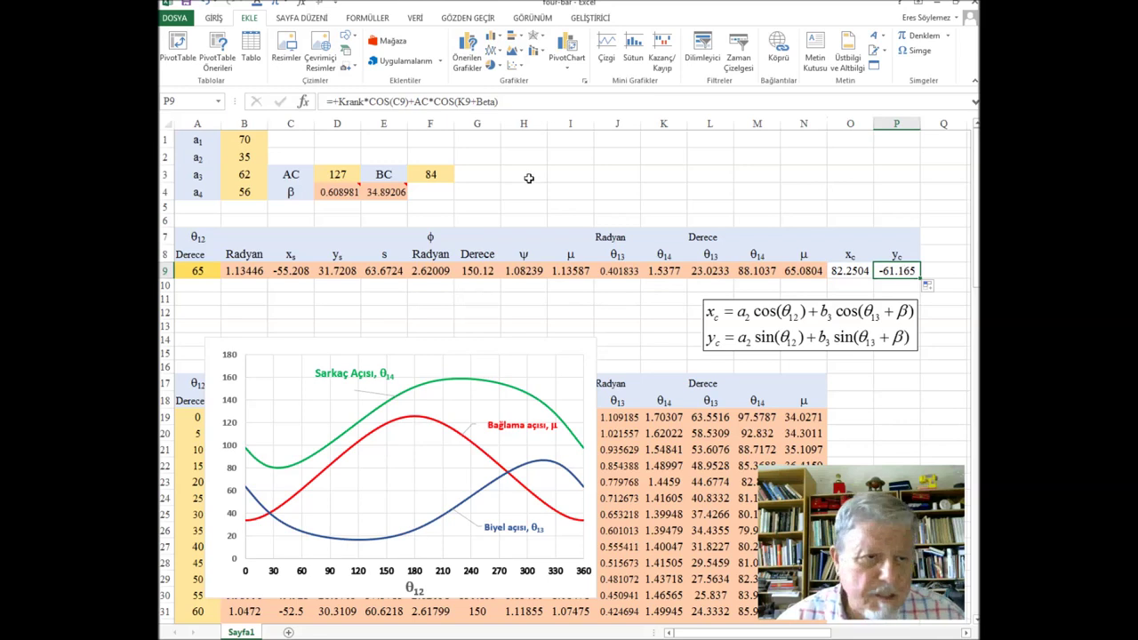
double_click(382, 100)
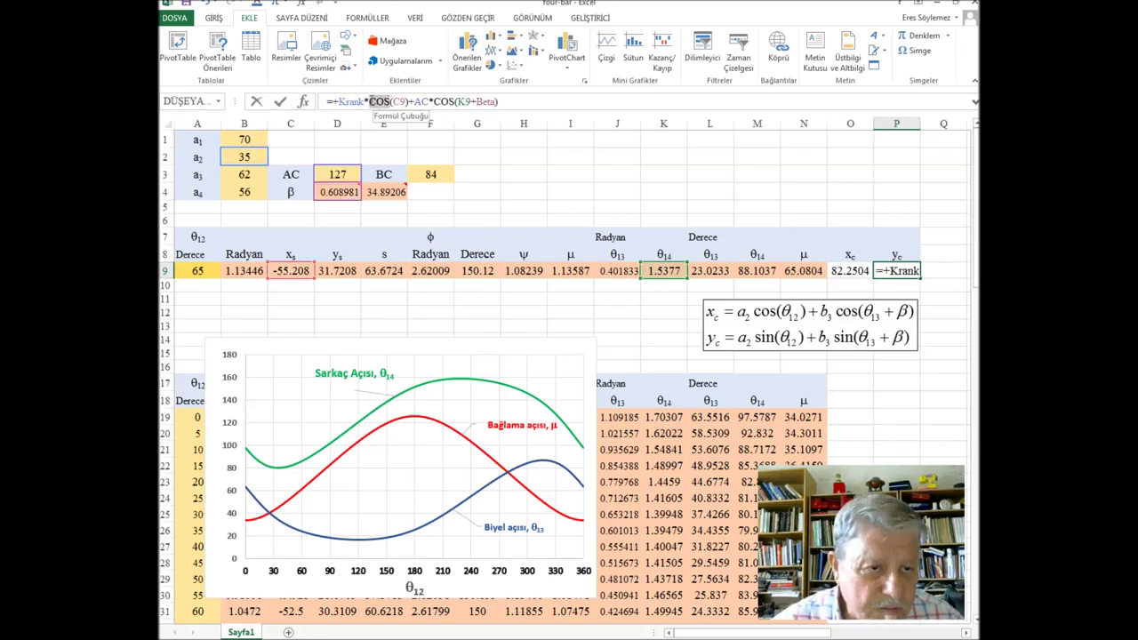
type("sin")
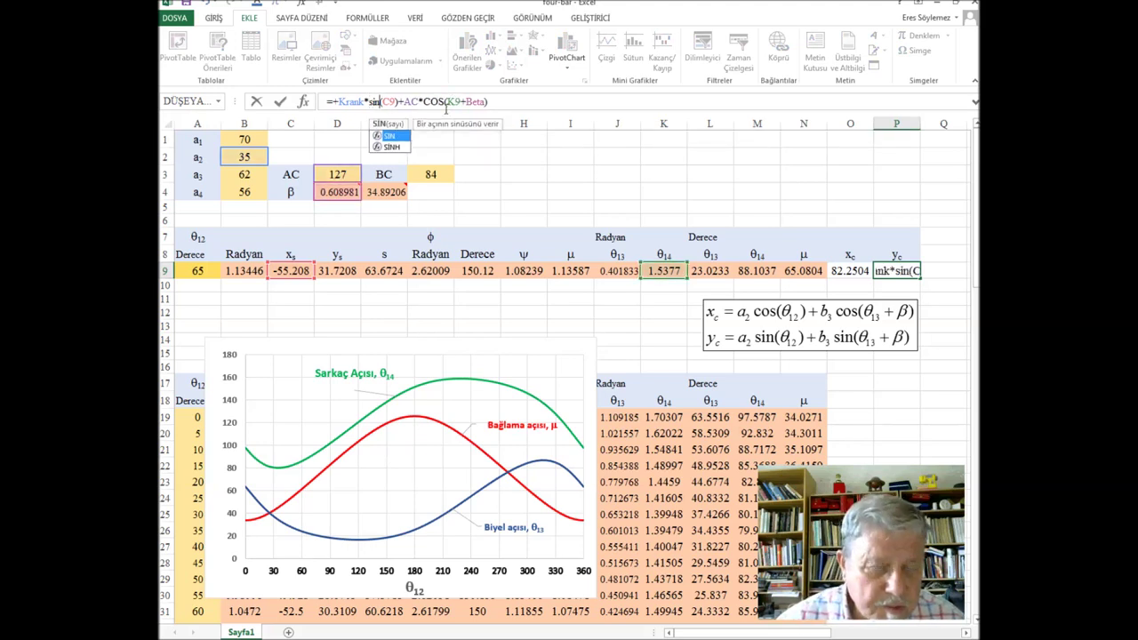
left_click(439, 101)
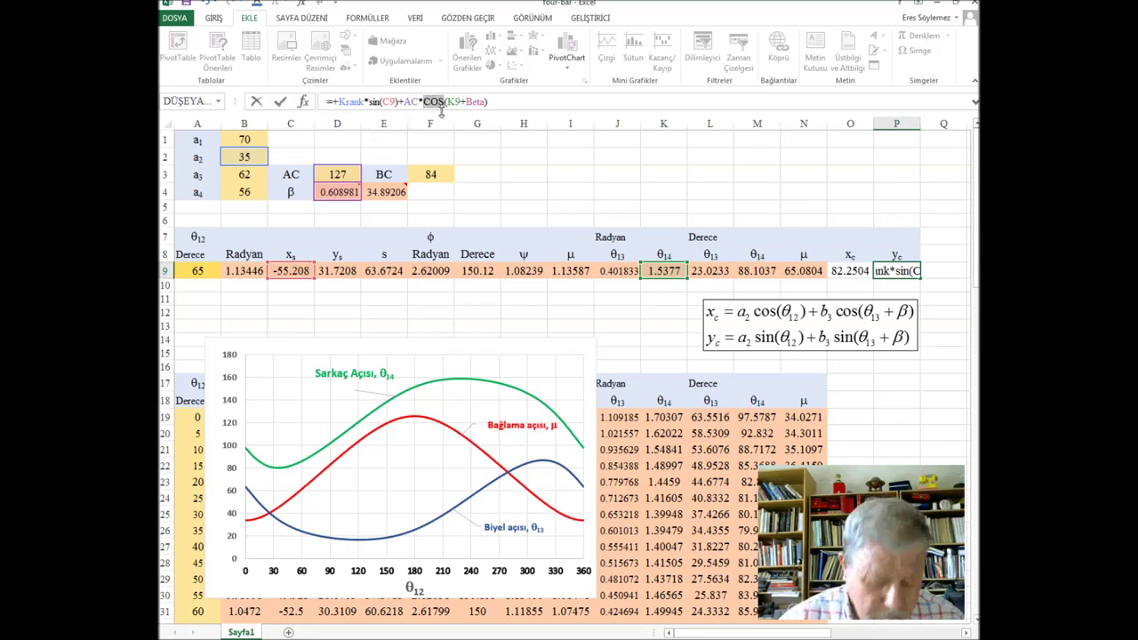
type("sin")
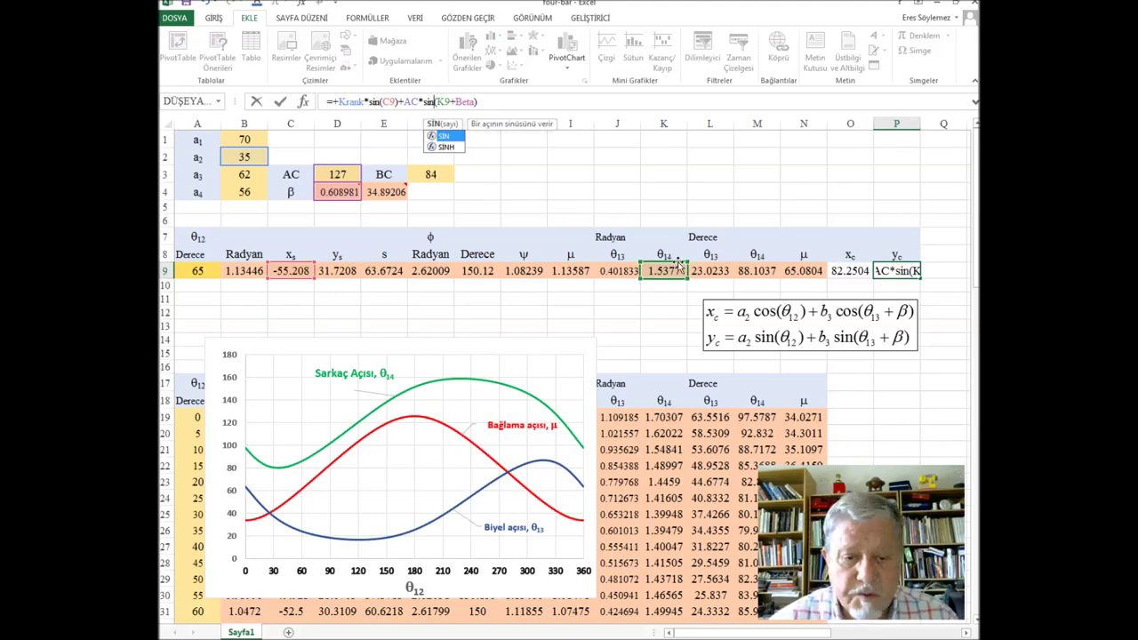
left_click(622, 270)
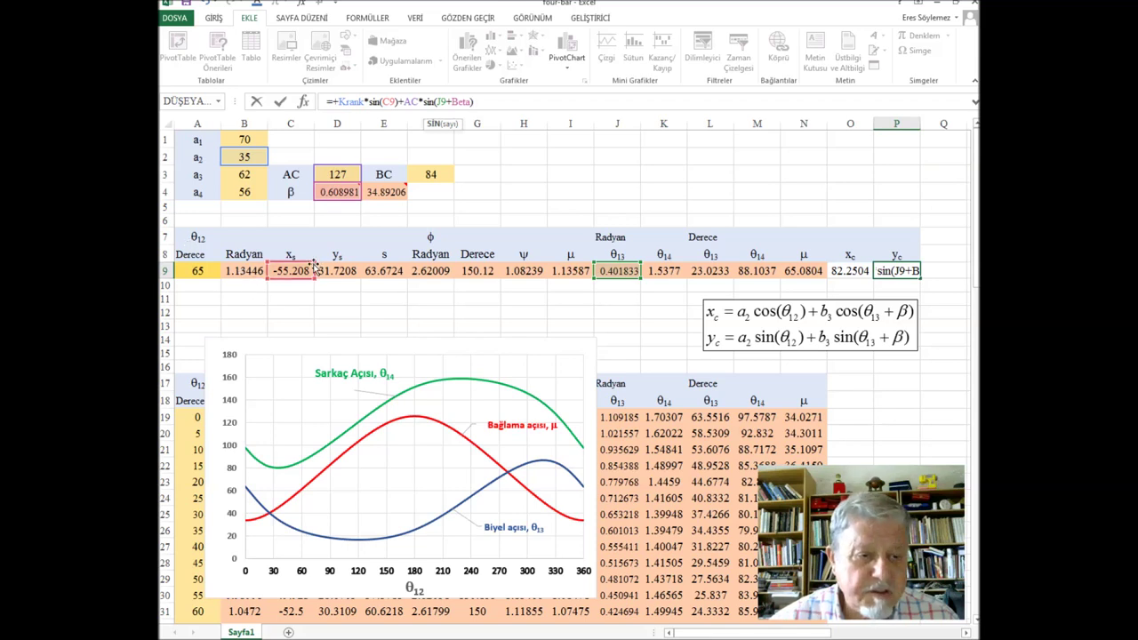
left_click(243, 270)
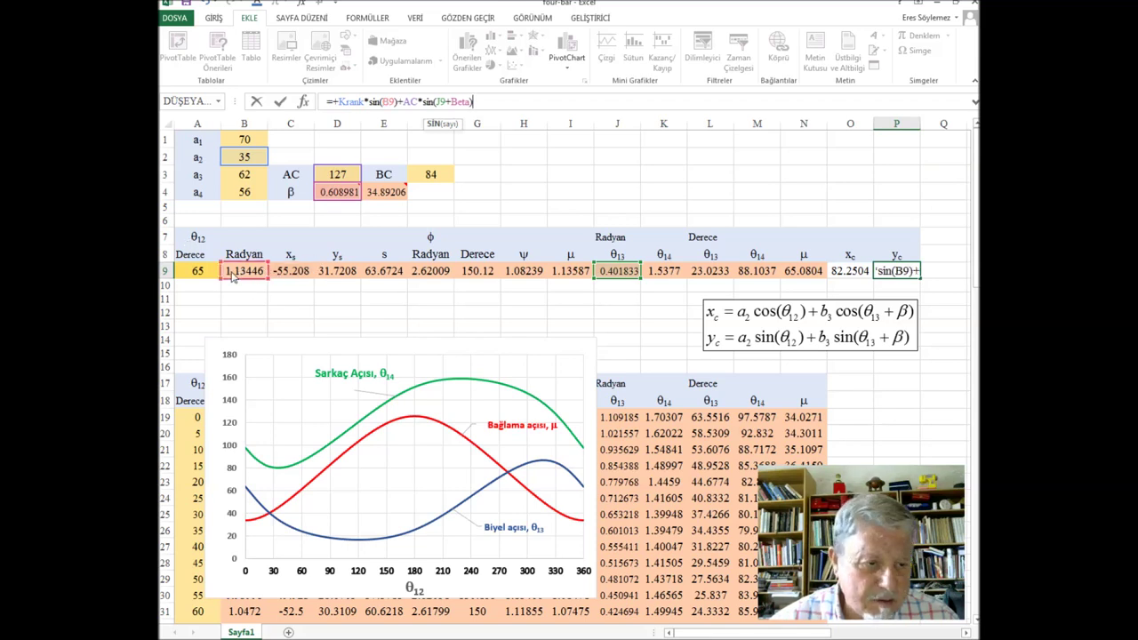
left_click(478, 102)
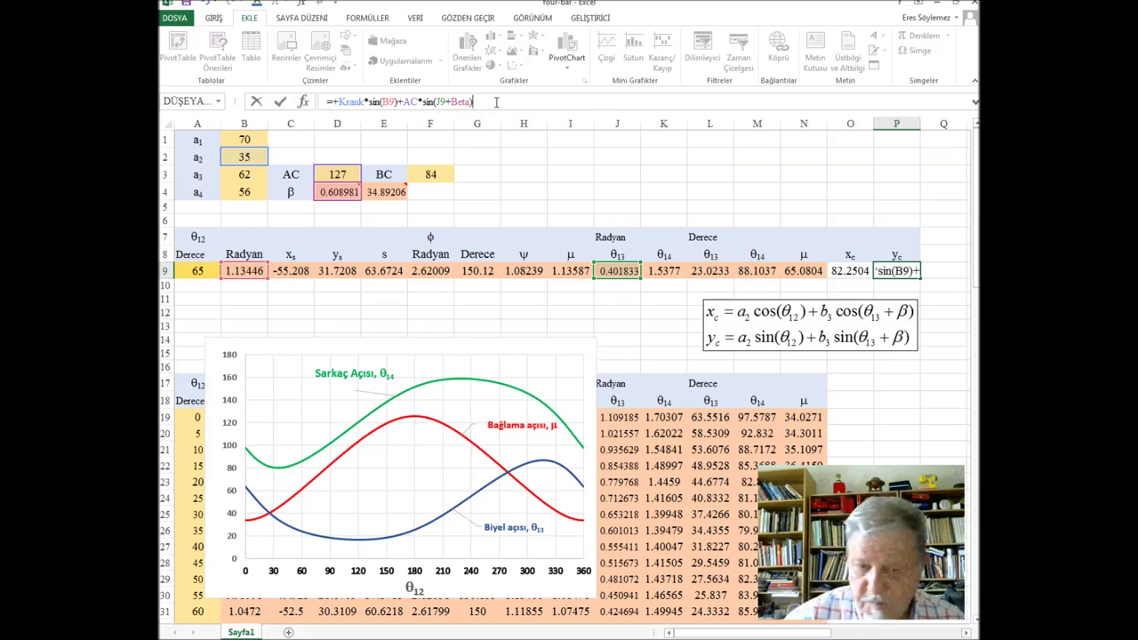
key("Return")
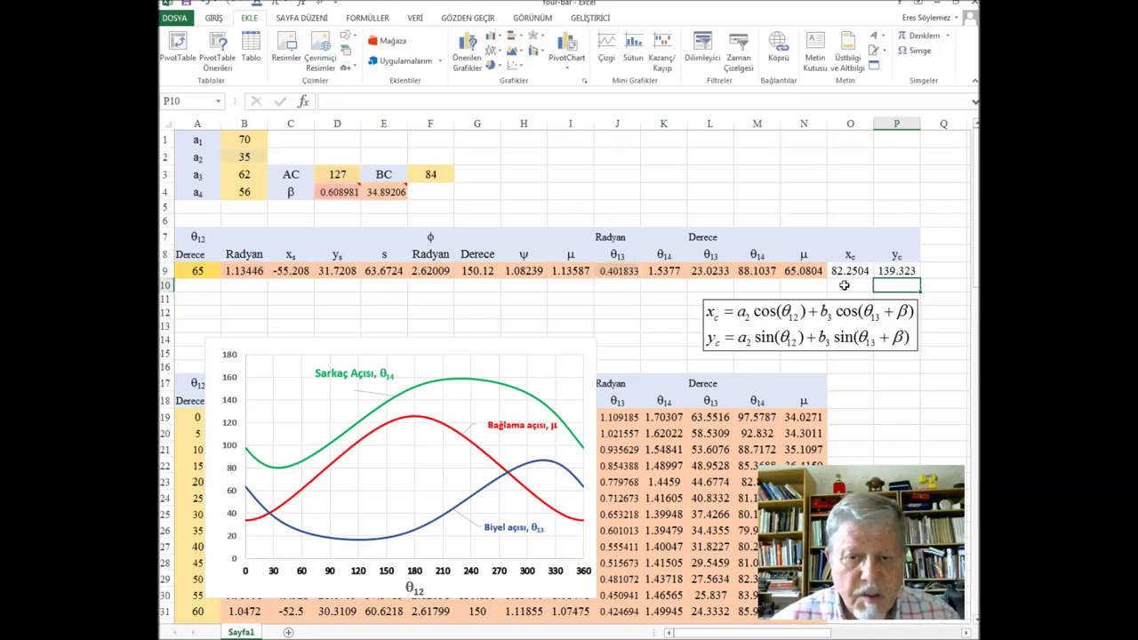
Step: Compare the x_c and y_c formulas, then select both result cells O9:P9
left_click(851, 272)
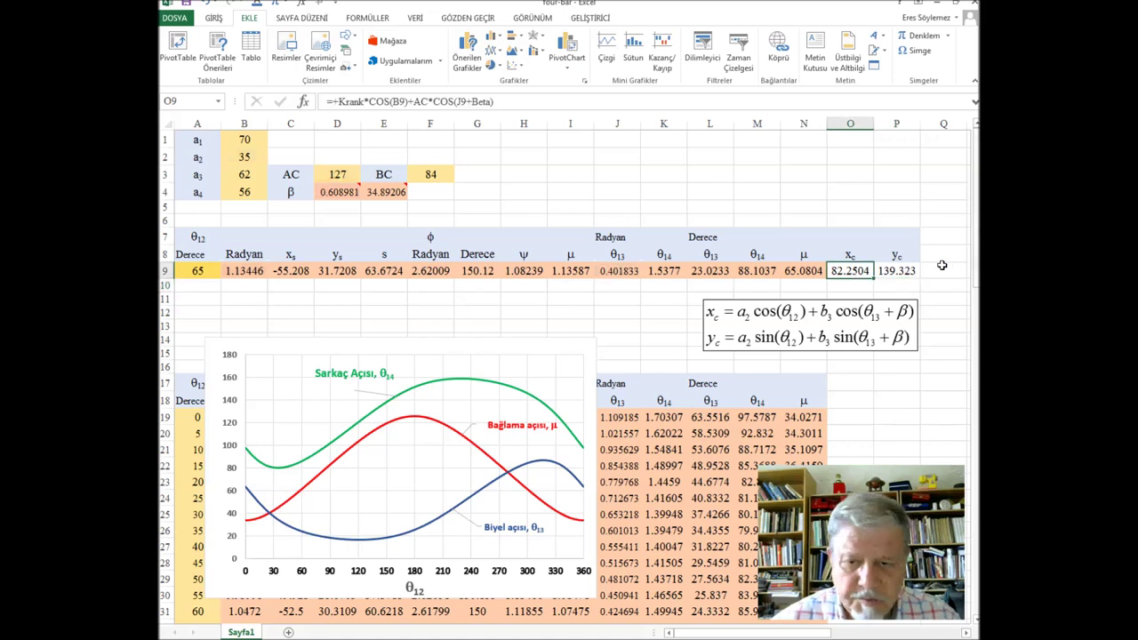
left_click(898, 271)
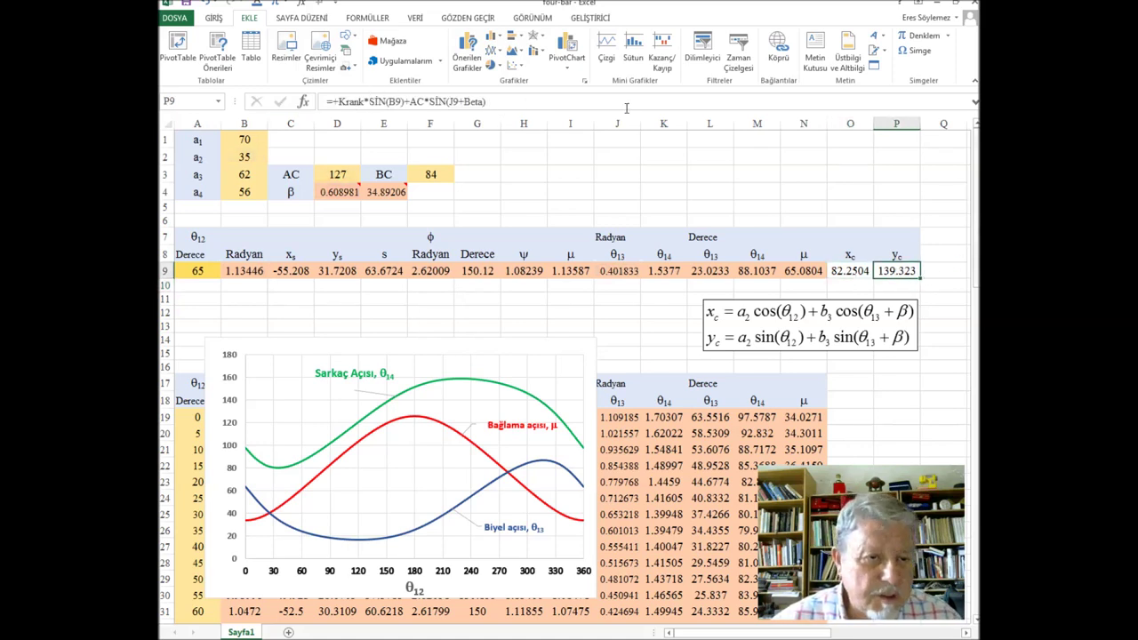
left_click(544, 107)
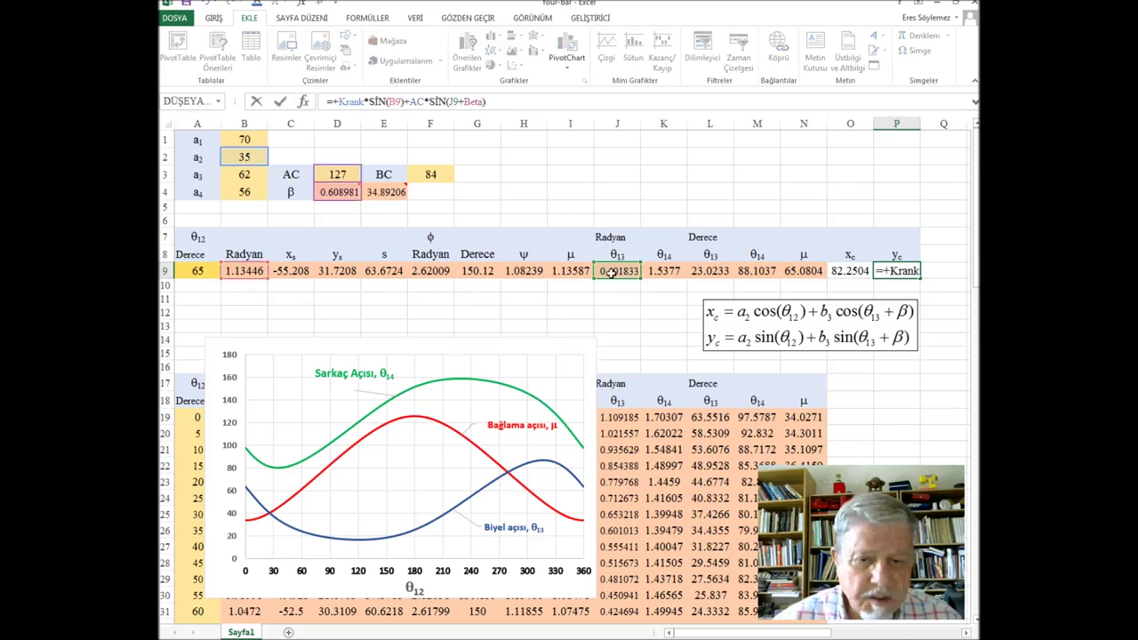
left_click(855, 274)
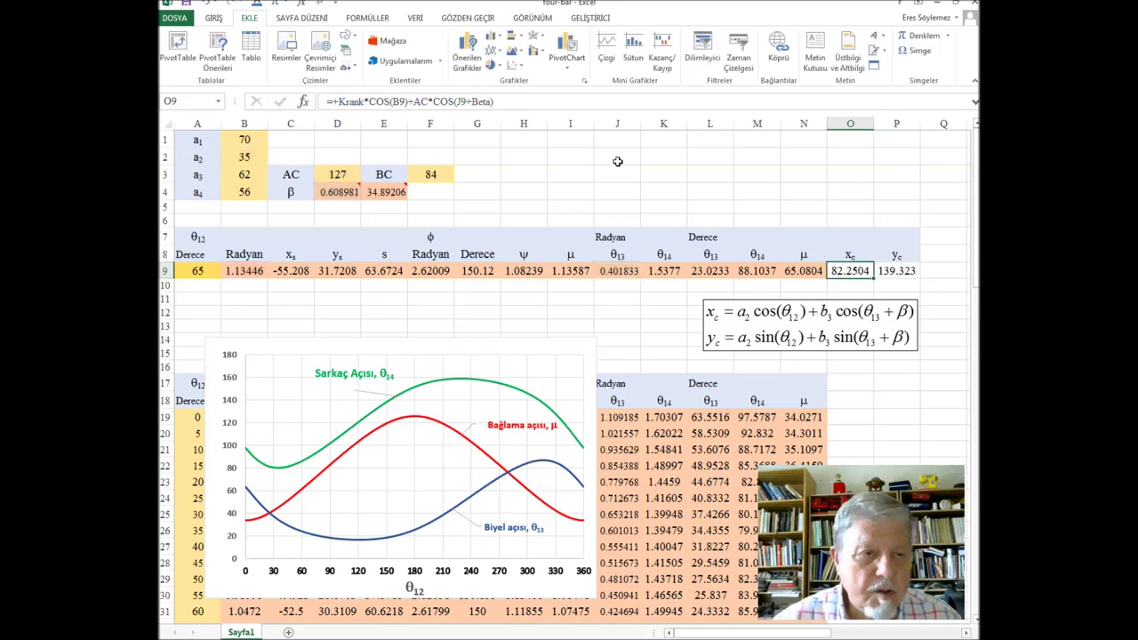
key("F2")
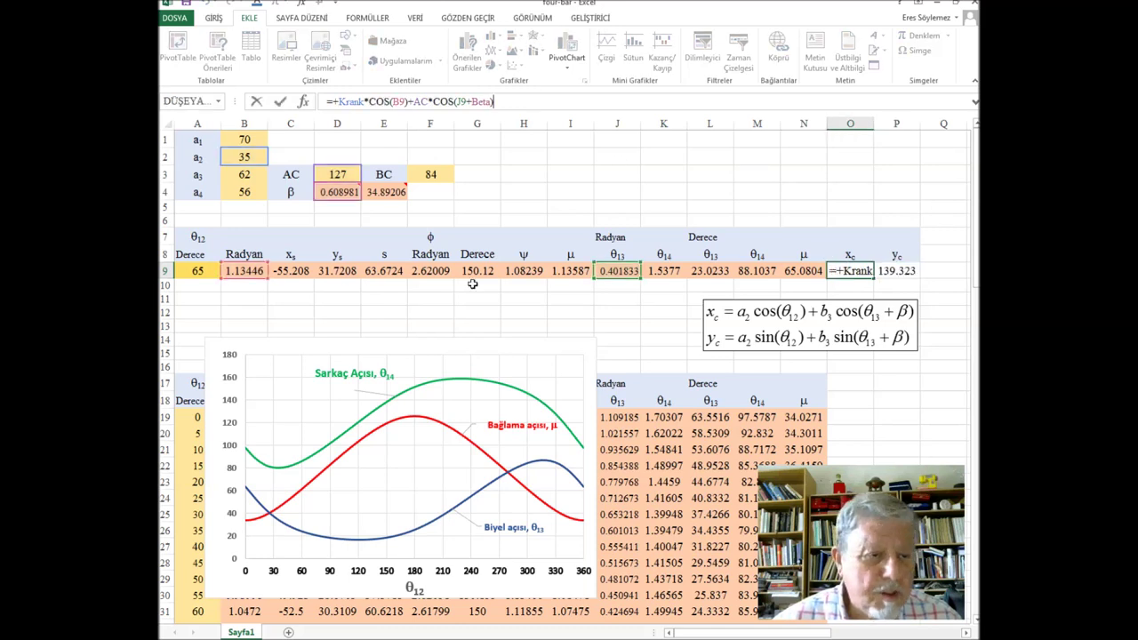
left_click(588, 310)
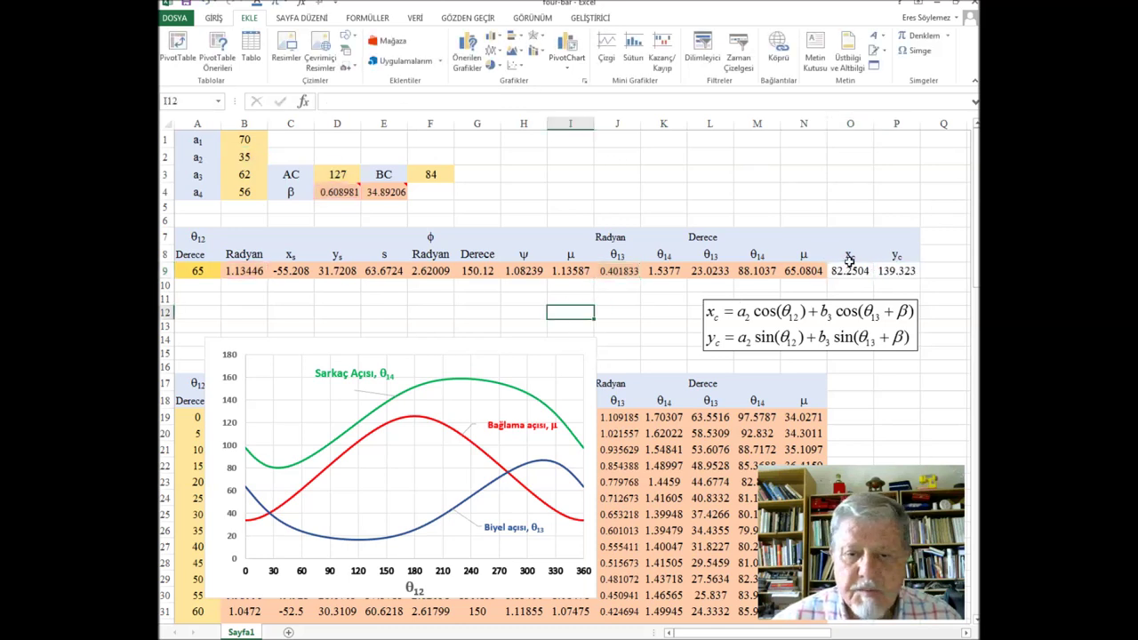
left_click_drag(841, 271, 893, 271)
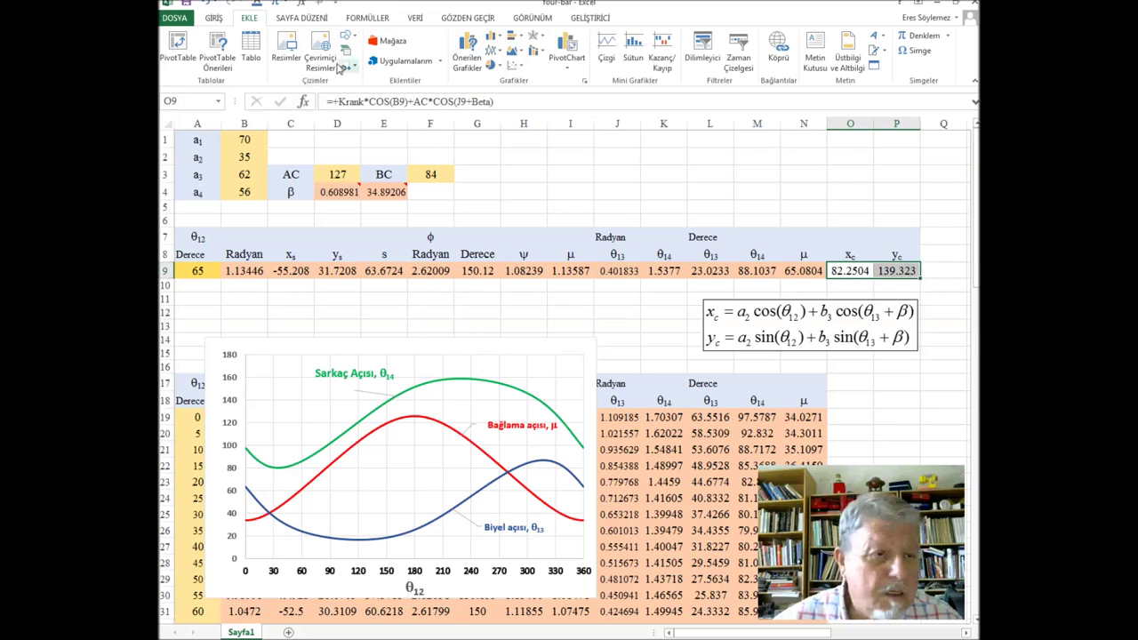
Step: Fill O9:P9 orange and copy the x_c, y_c block with headers to O17
left_click(218, 18)
left_click(309, 63)
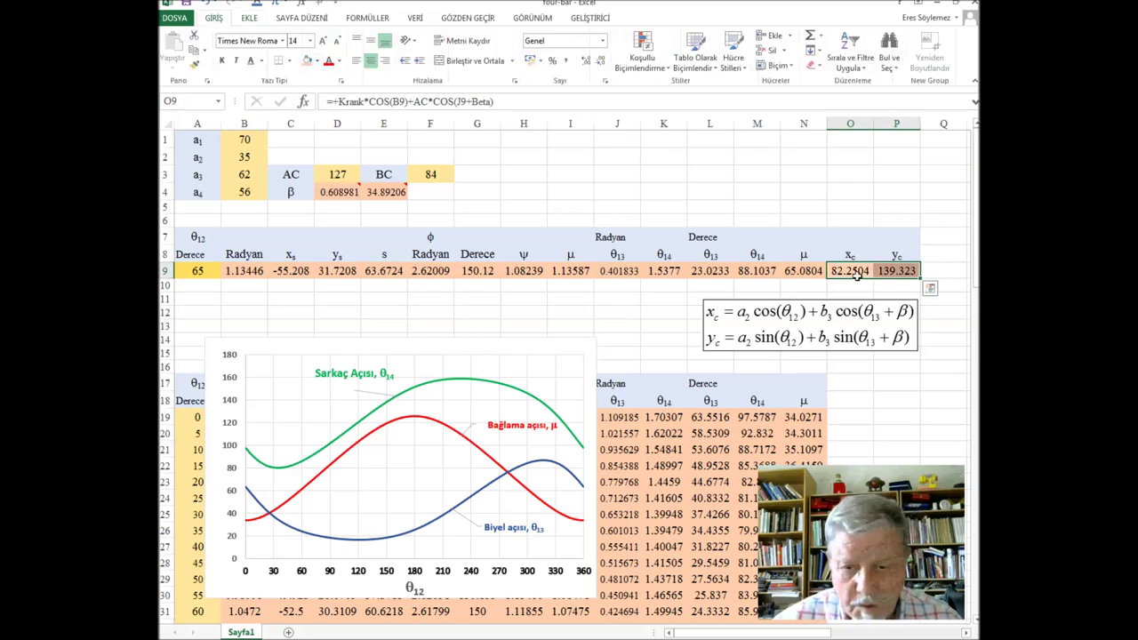
left_click_drag(831, 234, 895, 272)
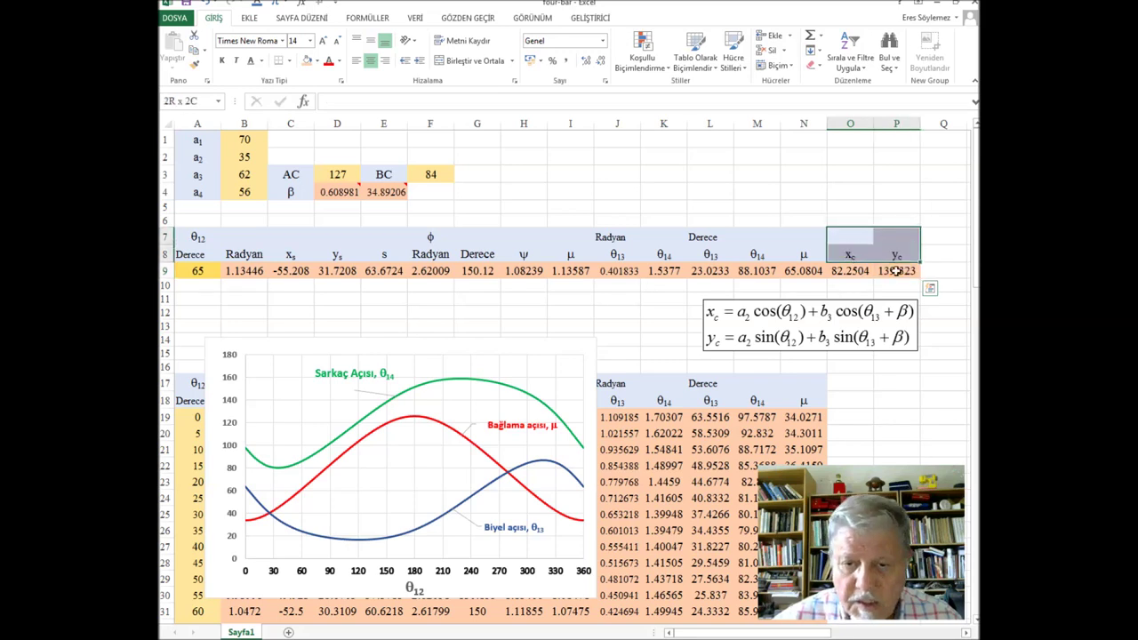
key("ctrl+c")
left_click(851, 380)
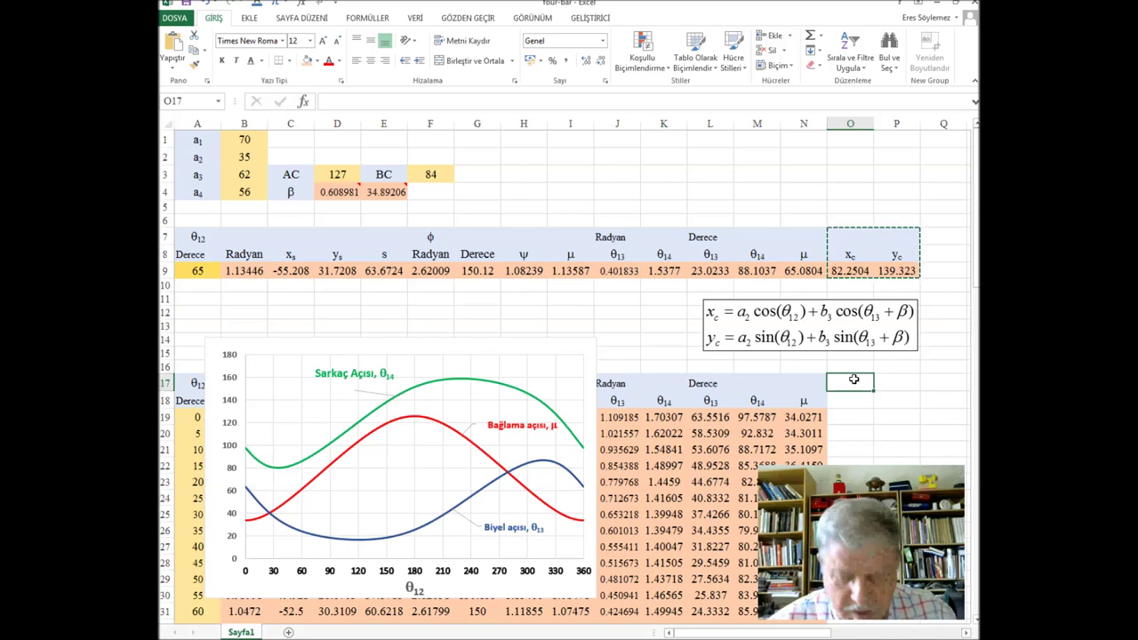
key("ctrl+v")
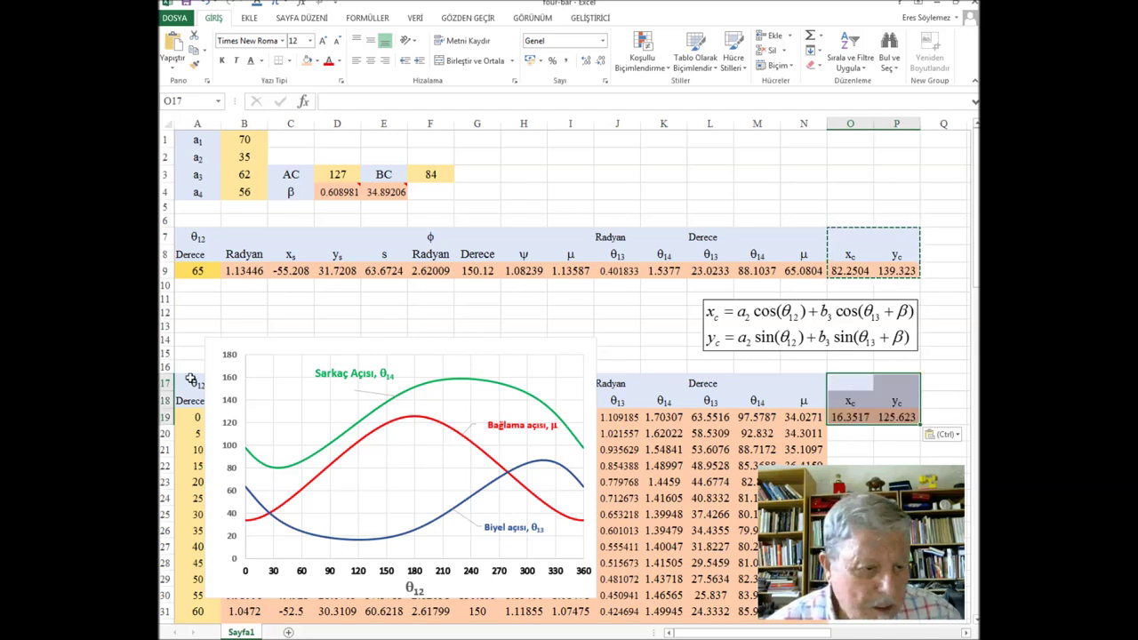
Step: Test crank angle 0 in A9, giving 16.3517 and 125.623, then restore 65
left_click(192, 272)
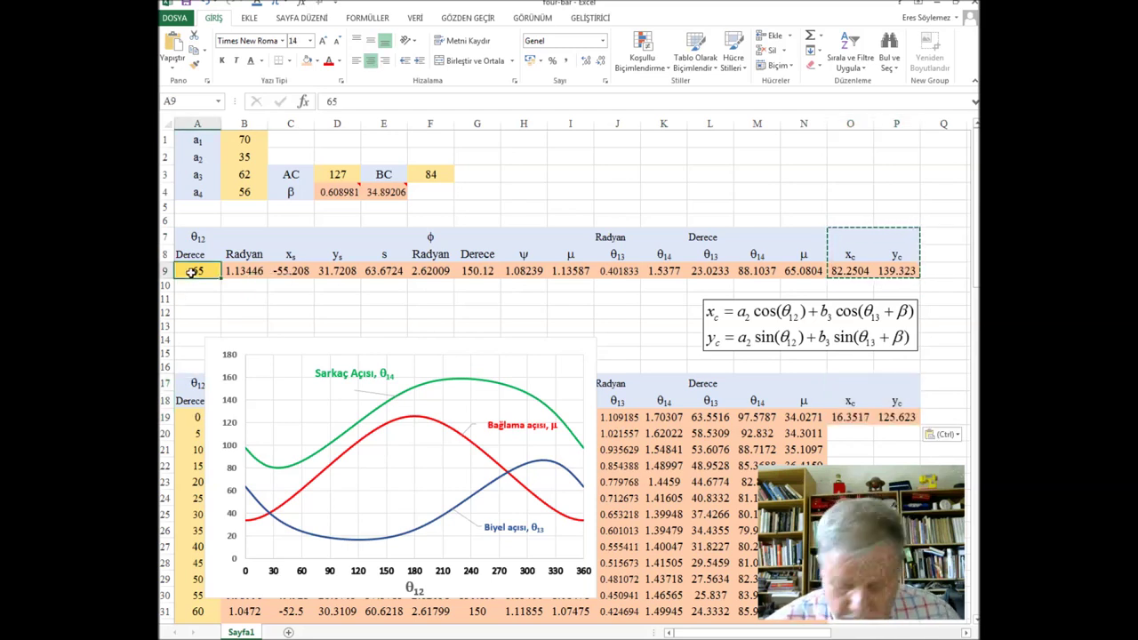
type("0")
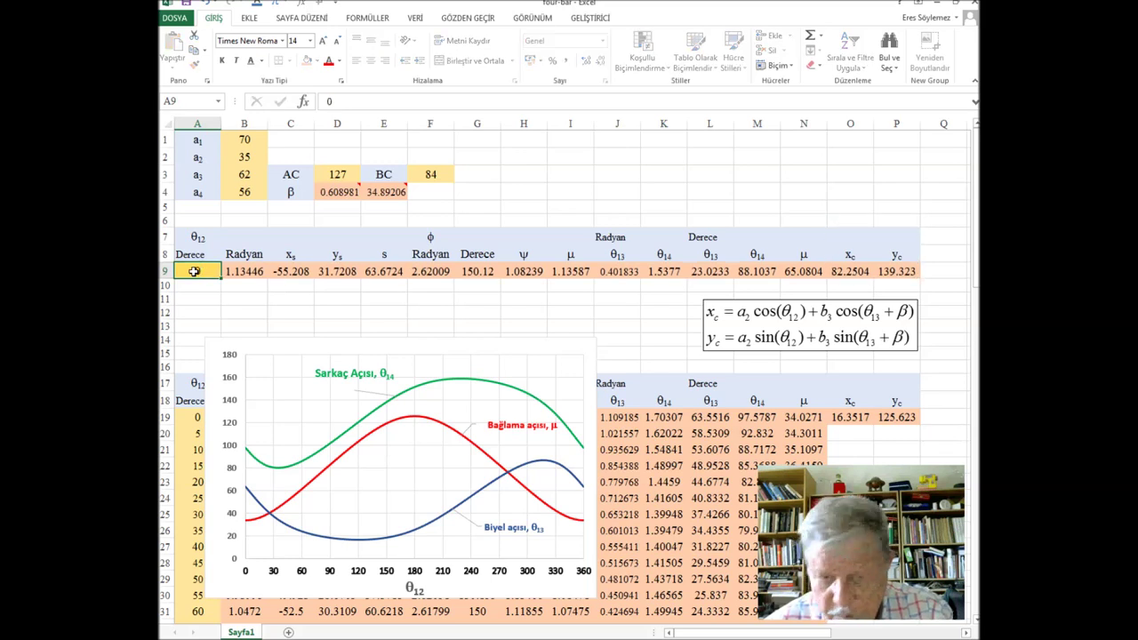
key("Return")
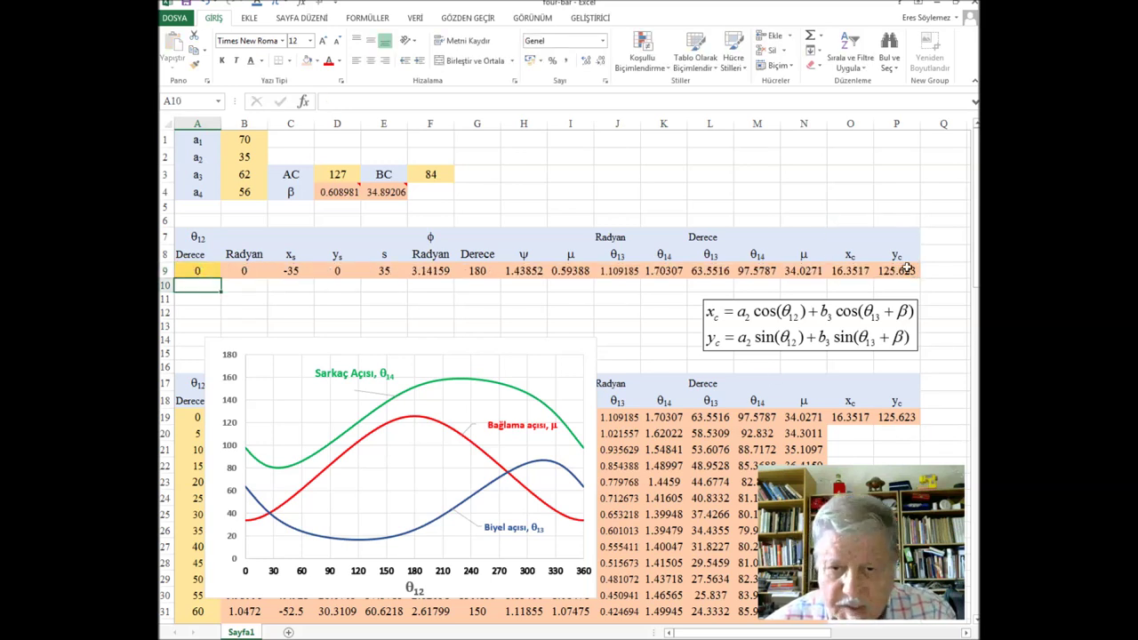
left_click(199, 272)
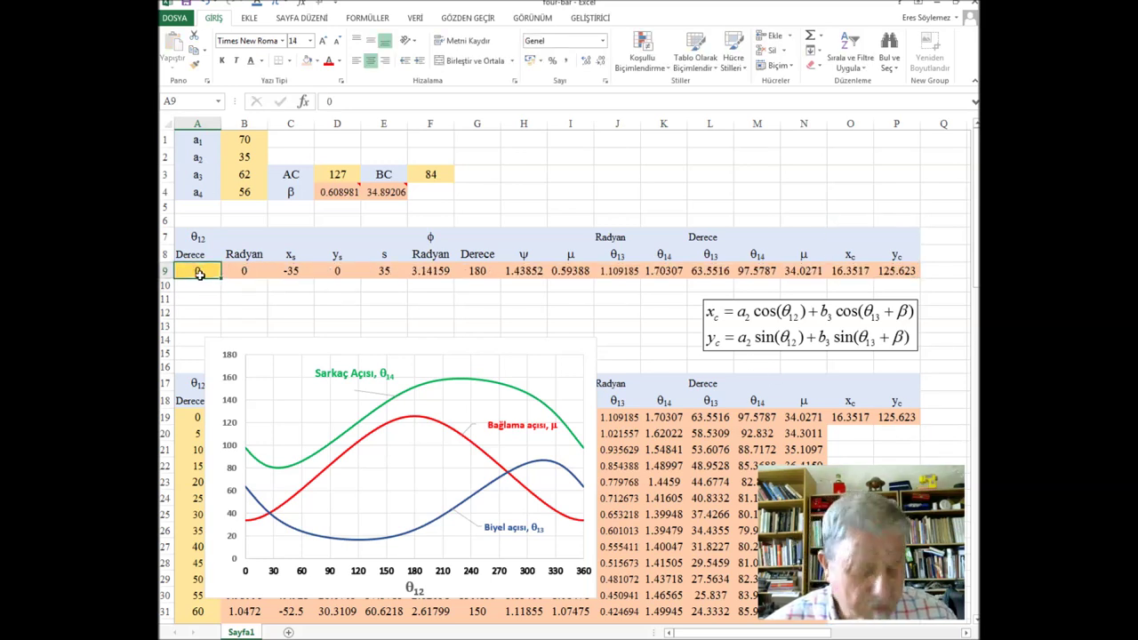
type("65")
left_click(290, 299)
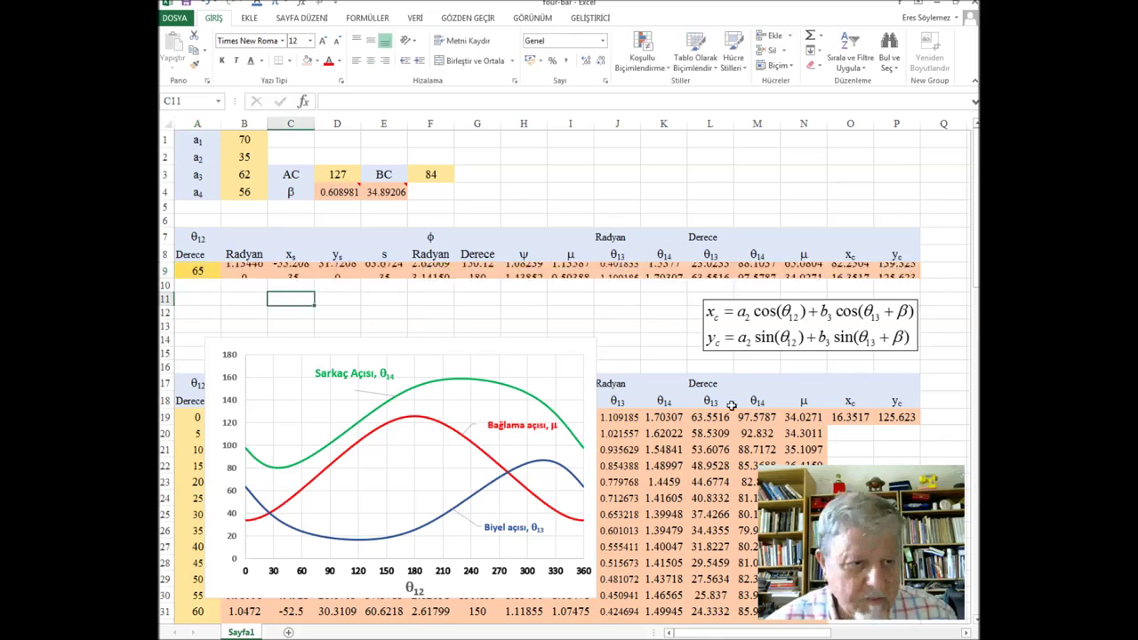
left_click_drag(848, 416, 899, 416)
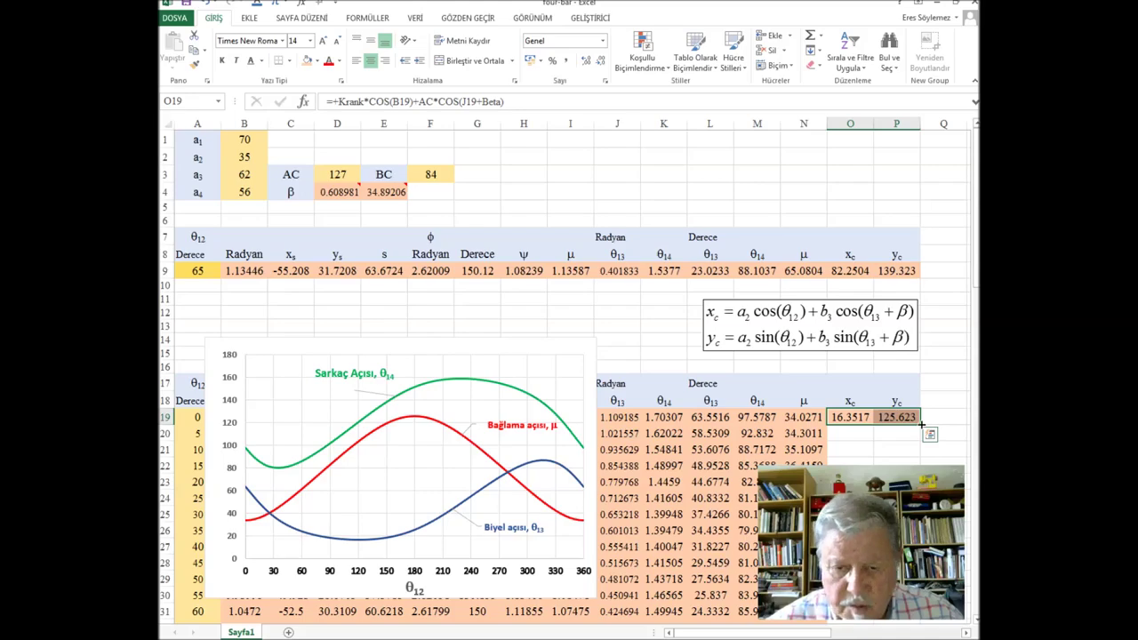
double_click(921, 424)
scroll(916, 425, "down", 5)
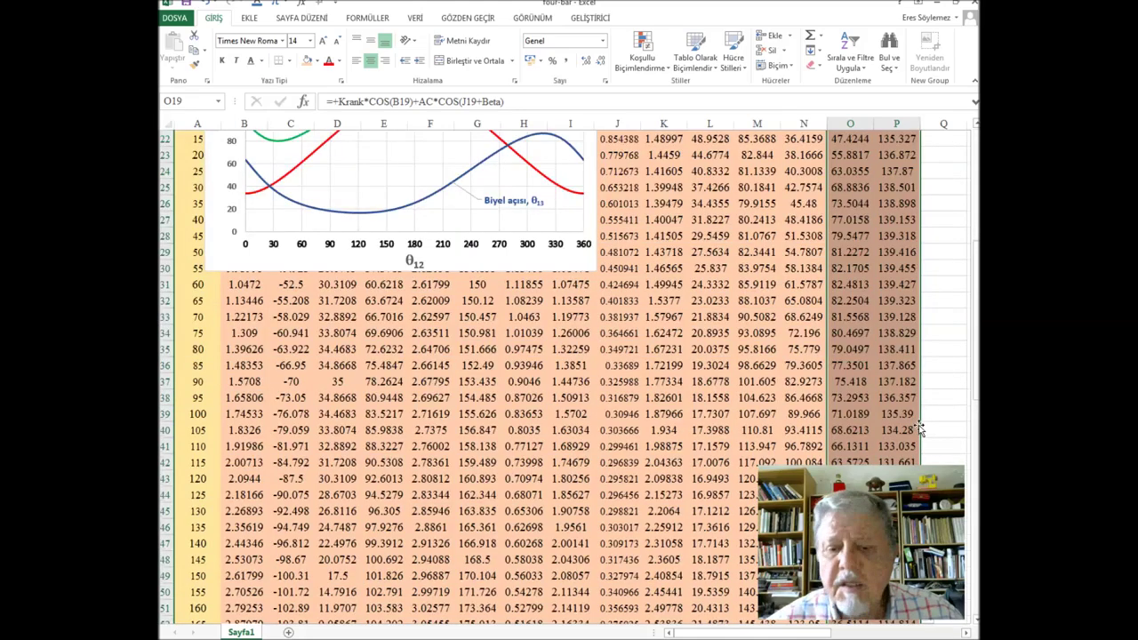
scroll(917, 425, "down", 10)
scroll(916, 425, "down", 8)
scroll(916, 425, "down", 2)
scroll(916, 425, "up", 1)
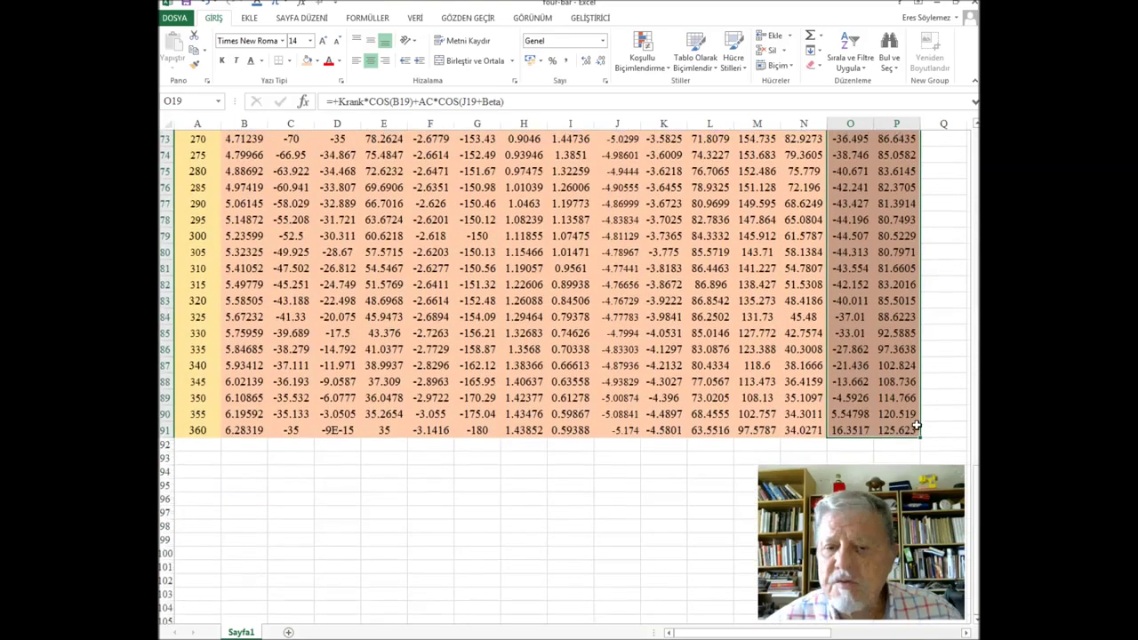
scroll(917, 425, "up", 2)
scroll(916, 425, "up", 4)
scroll(916, 425, "up", 9)
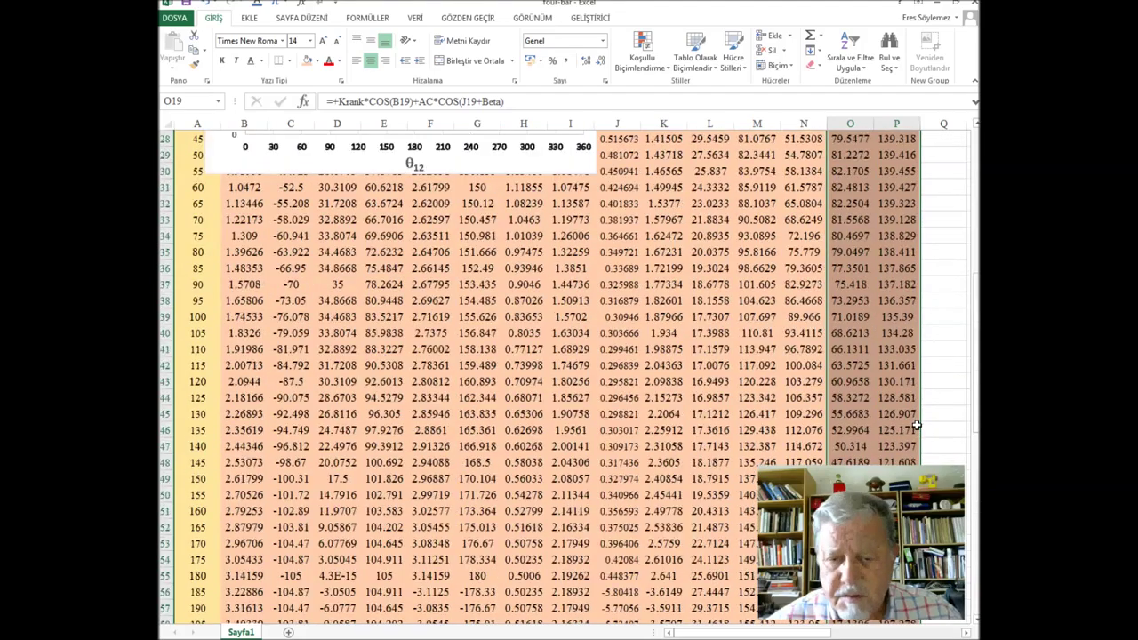
scroll(916, 424, "up", 5)
scroll(916, 425, "up", 4)
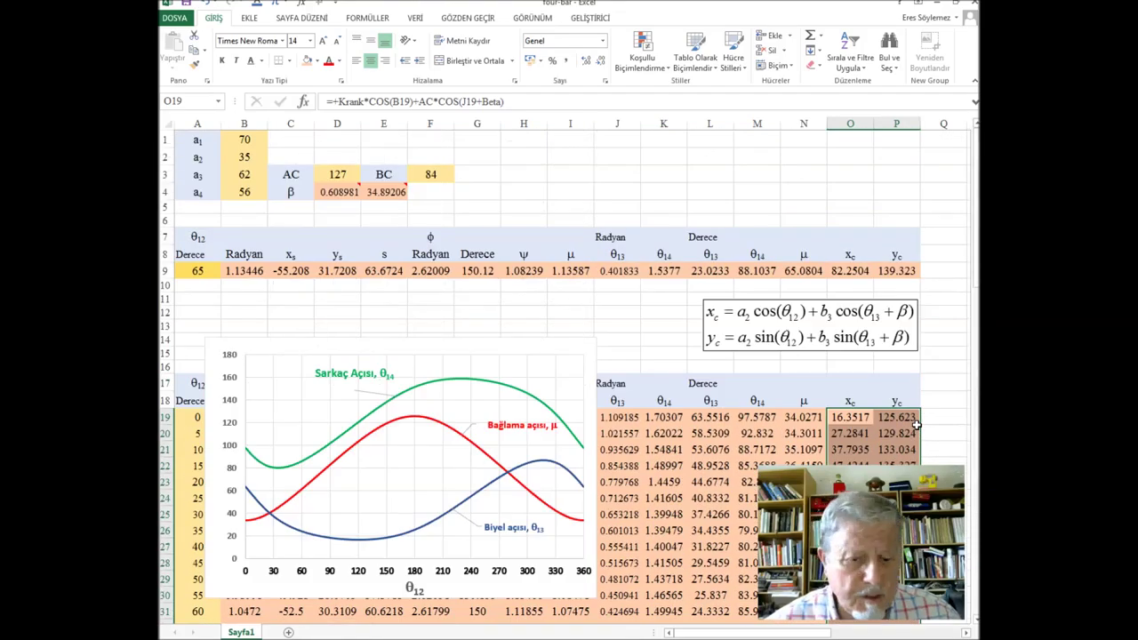
left_click(569, 191)
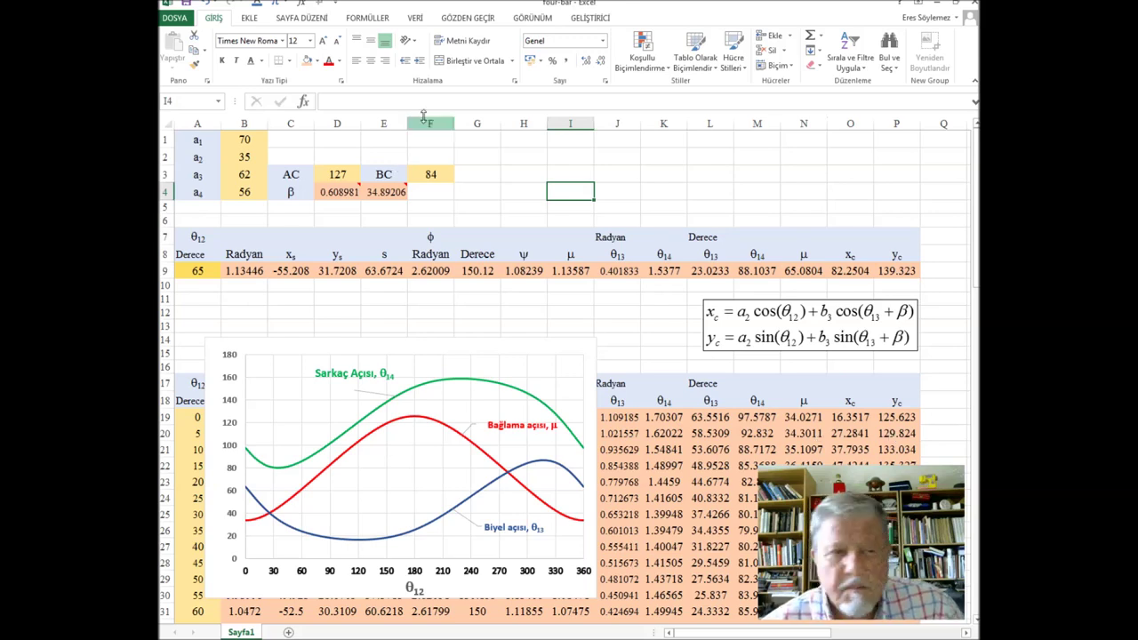
Step: Insert a smooth-line scatter chart and add a series with X values O19:O91
left_click(250, 20)
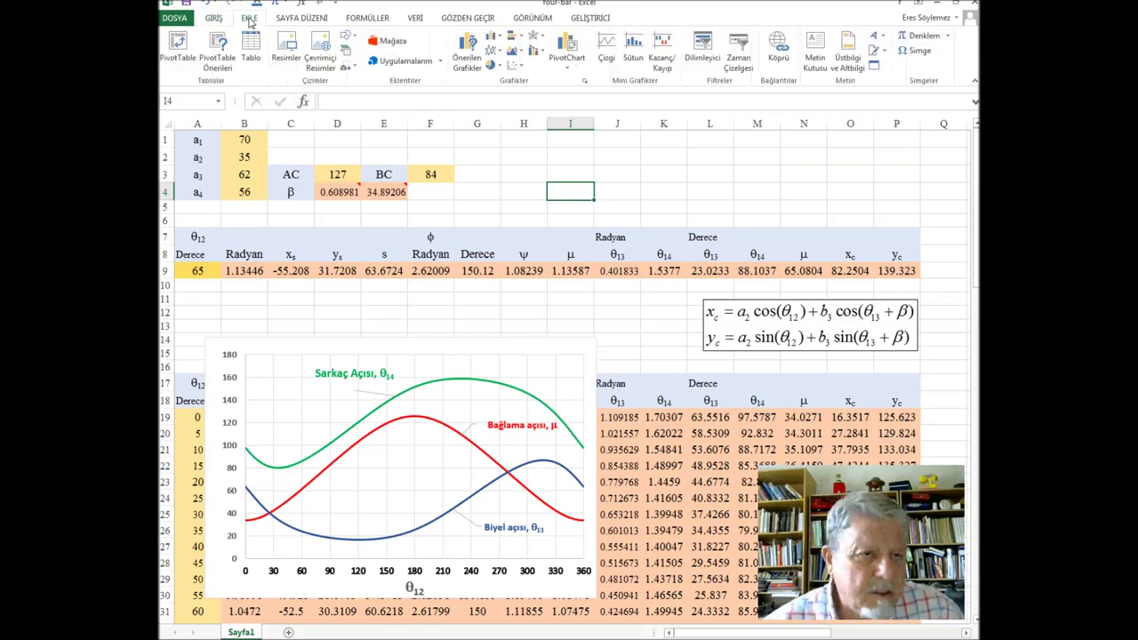
left_click(514, 65)
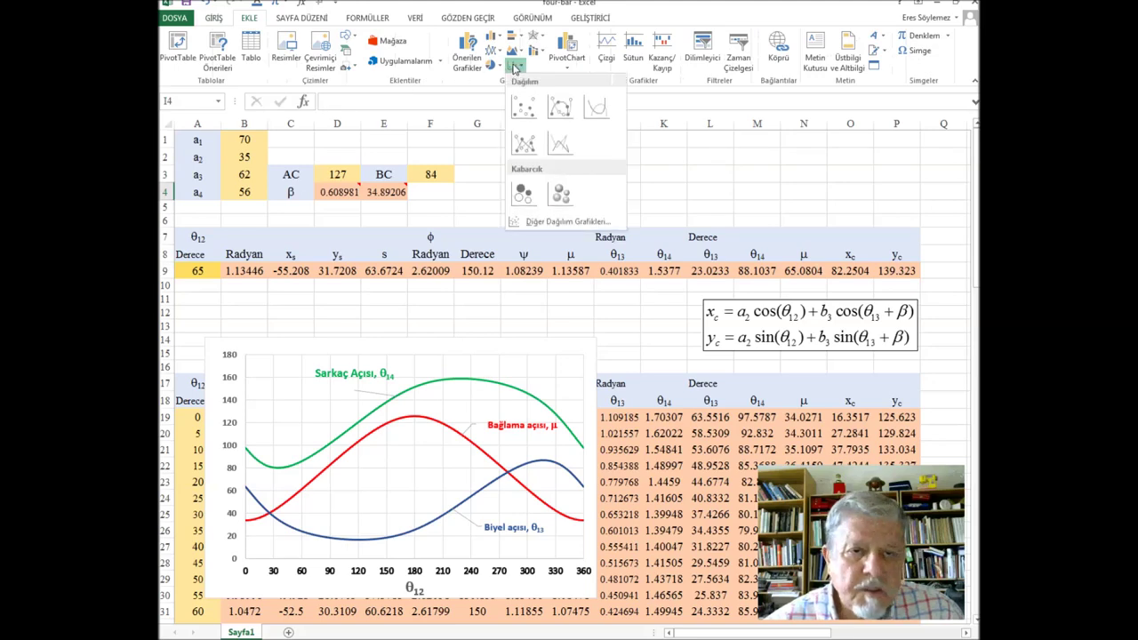
left_click(603, 113)
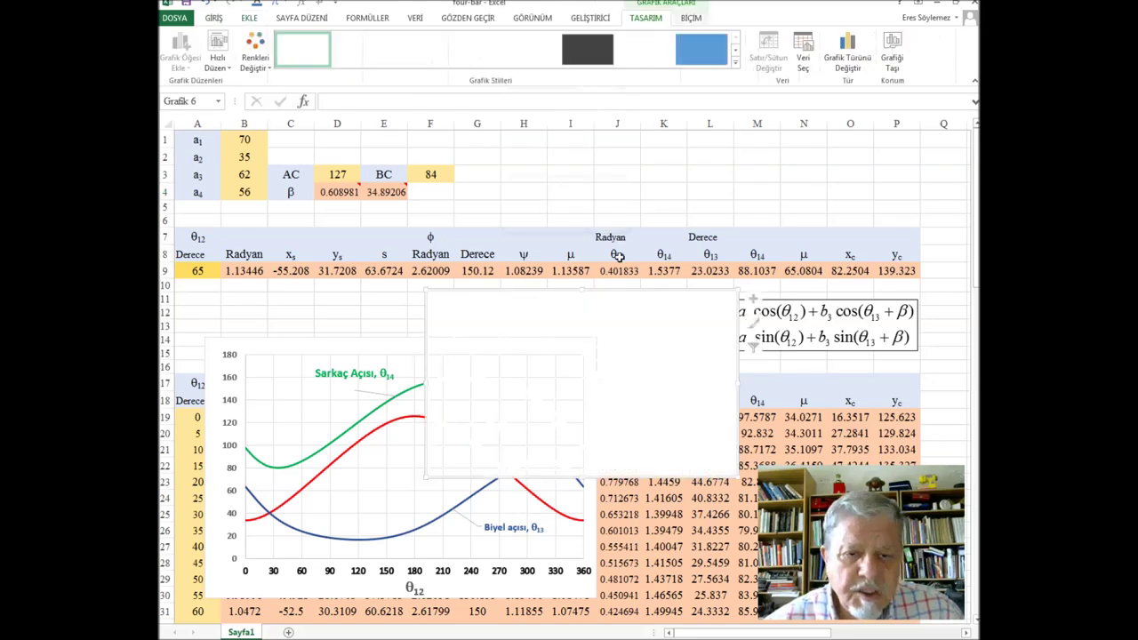
left_click(802, 45)
left_click(469, 222)
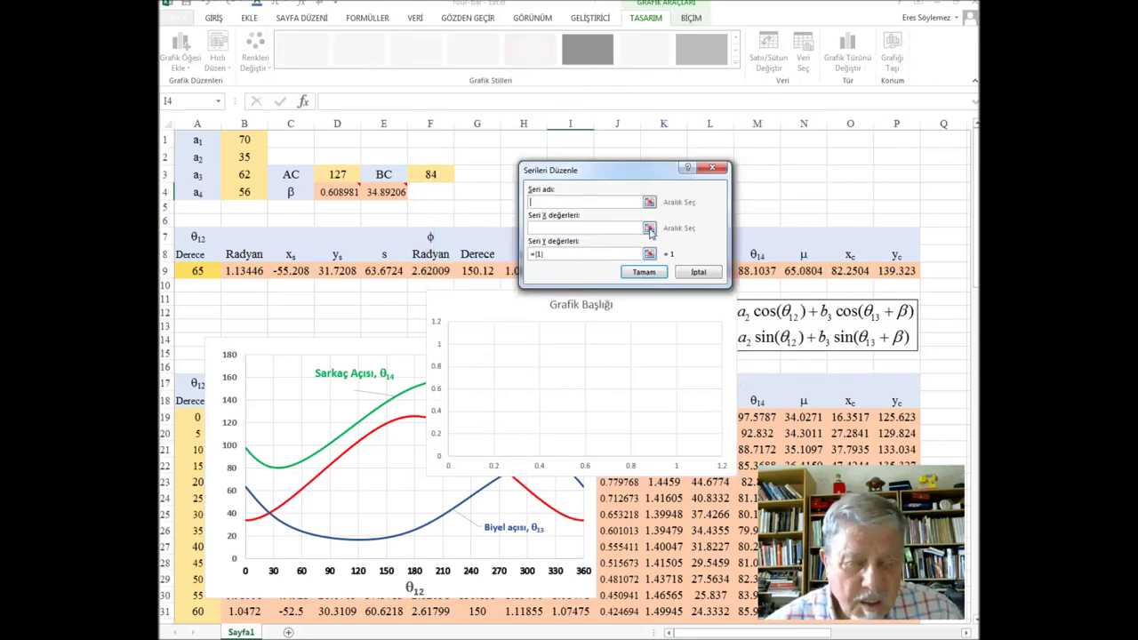
left_click(649, 228)
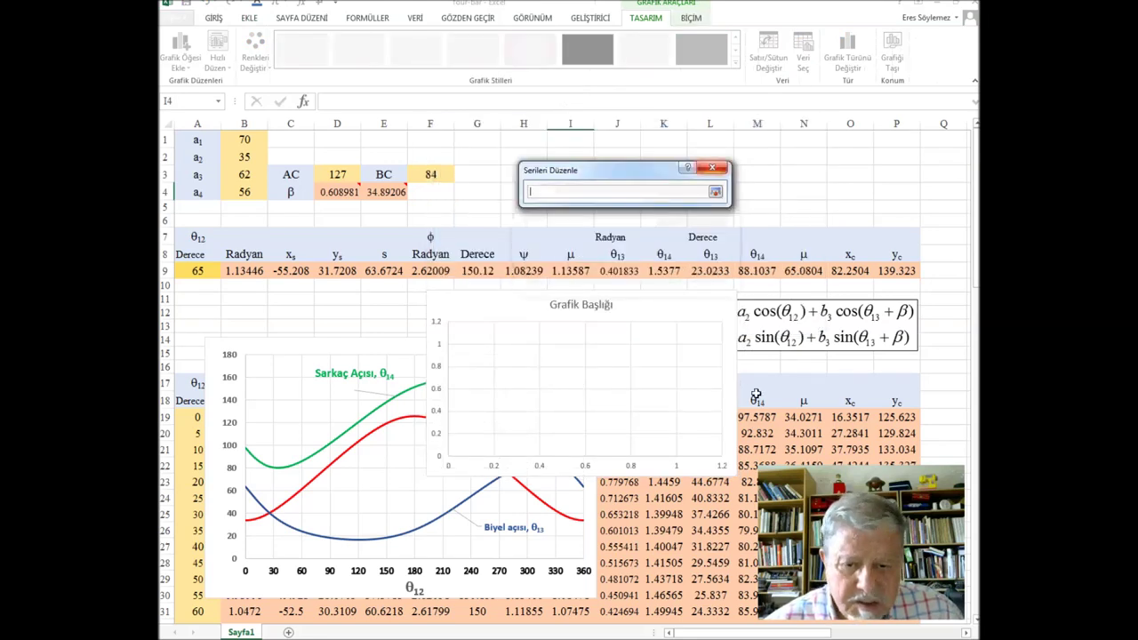
left_click(847, 416)
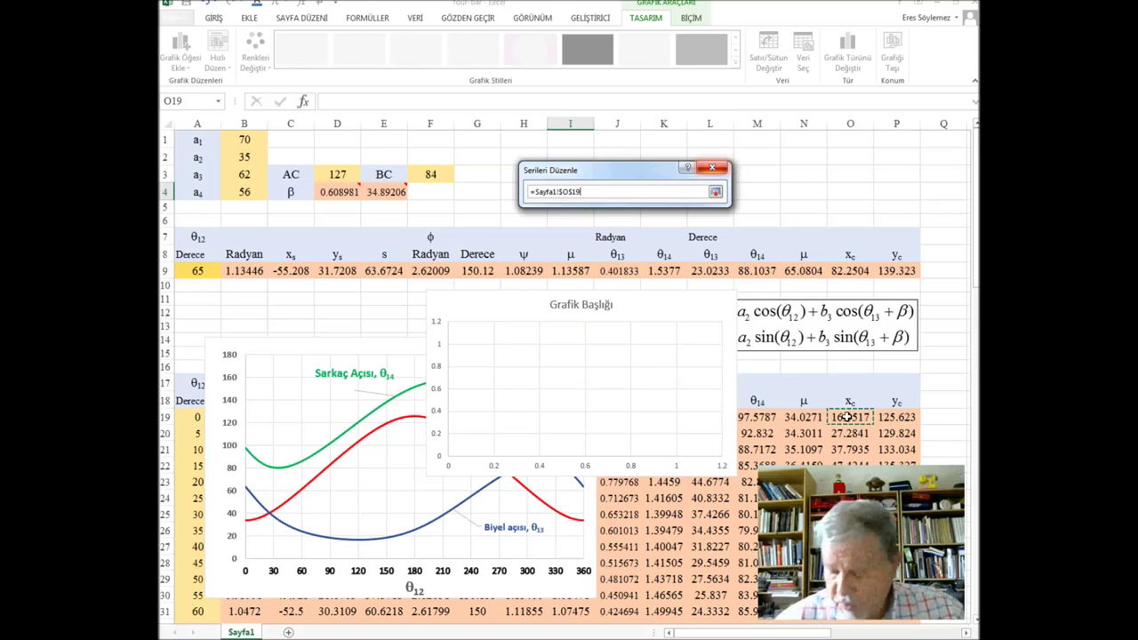
key("ctrl+shift+Down")
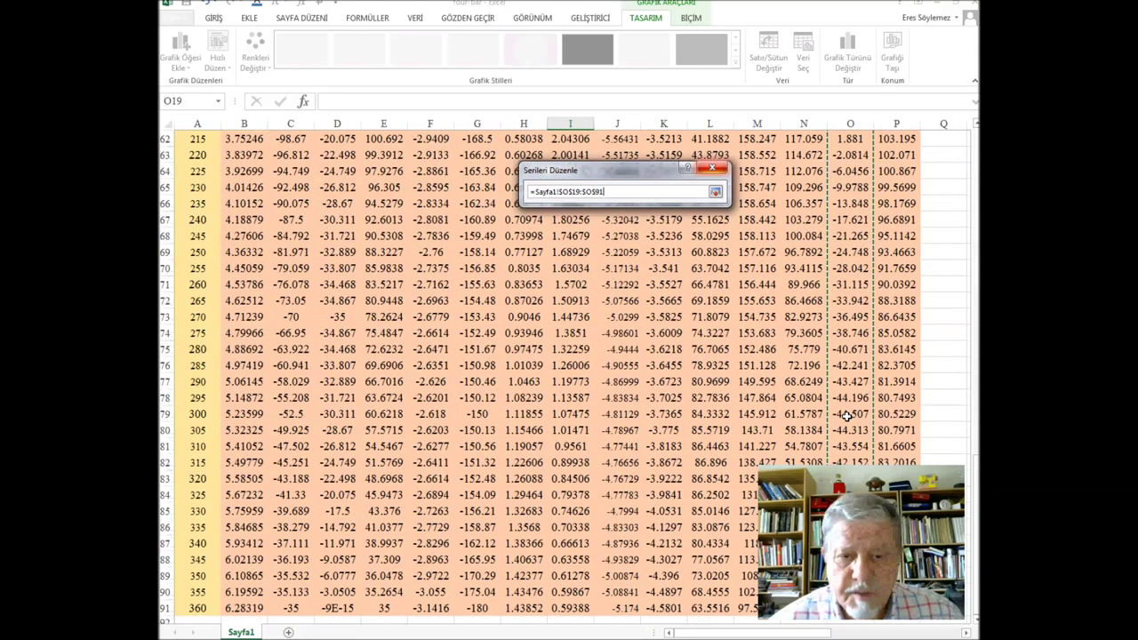
left_click(715, 192)
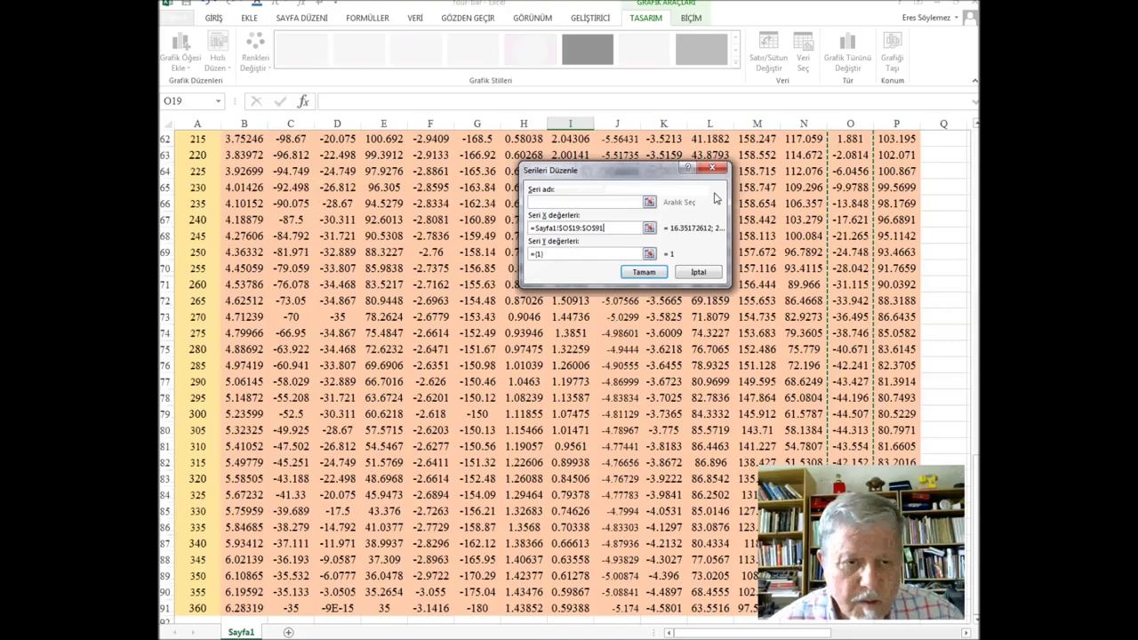
key("Tab")
Step: Set the series Y values to P19:P91 and confirm the data selection
left_click(653, 255)
scroll(864, 216, "up", 6)
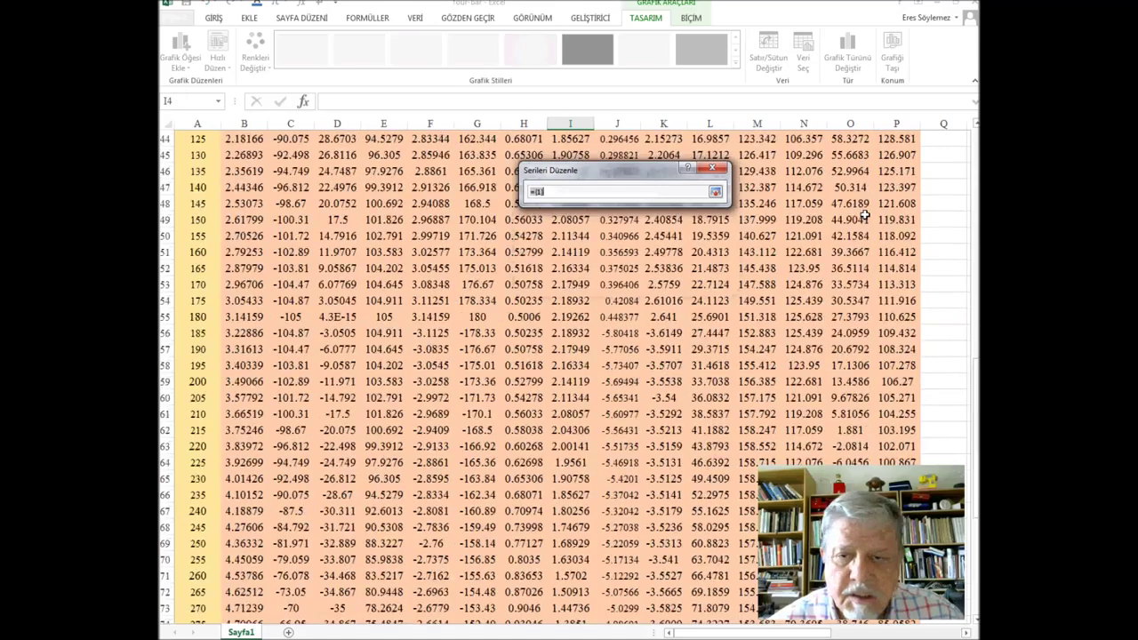
scroll(863, 216, "up", 7)
scroll(864, 216, "up", 6)
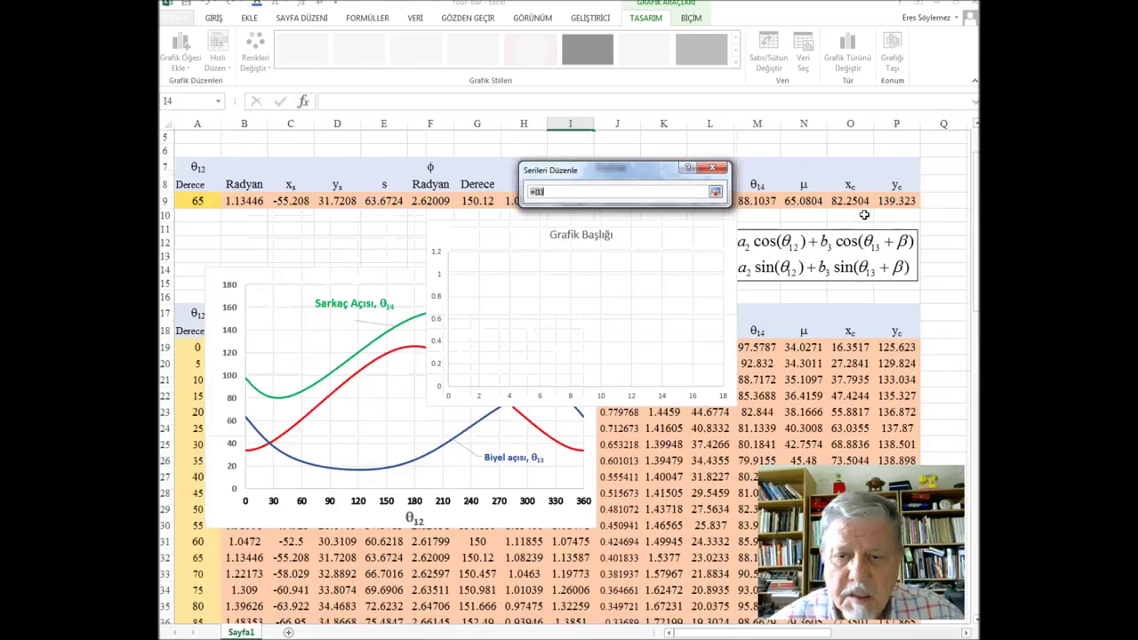
left_click(901, 348)
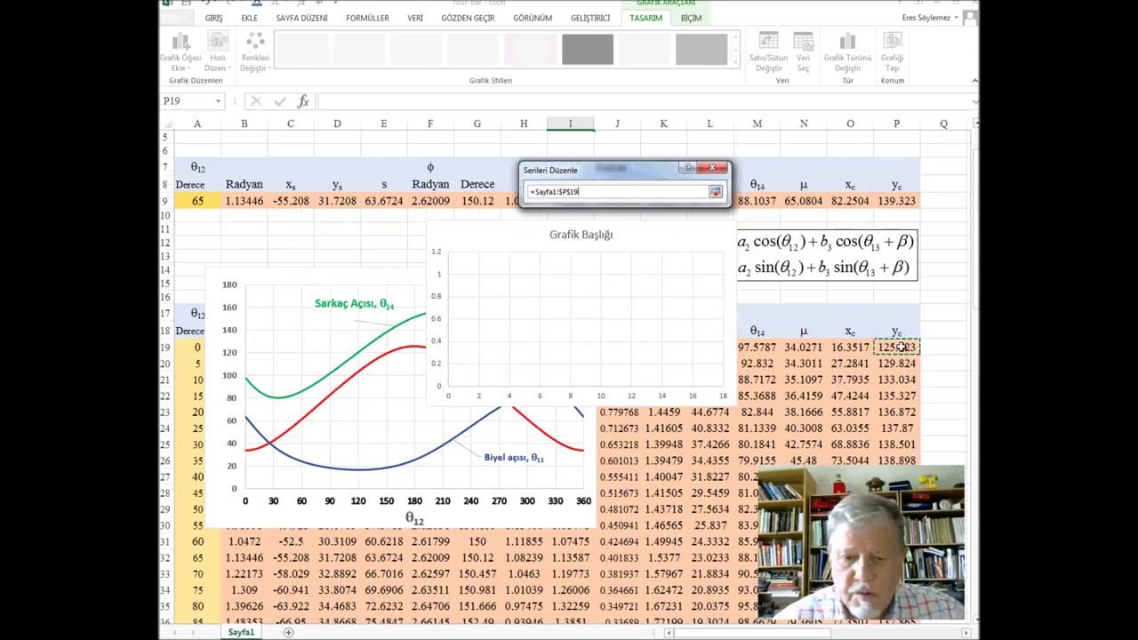
key("ctrl+shift+Down")
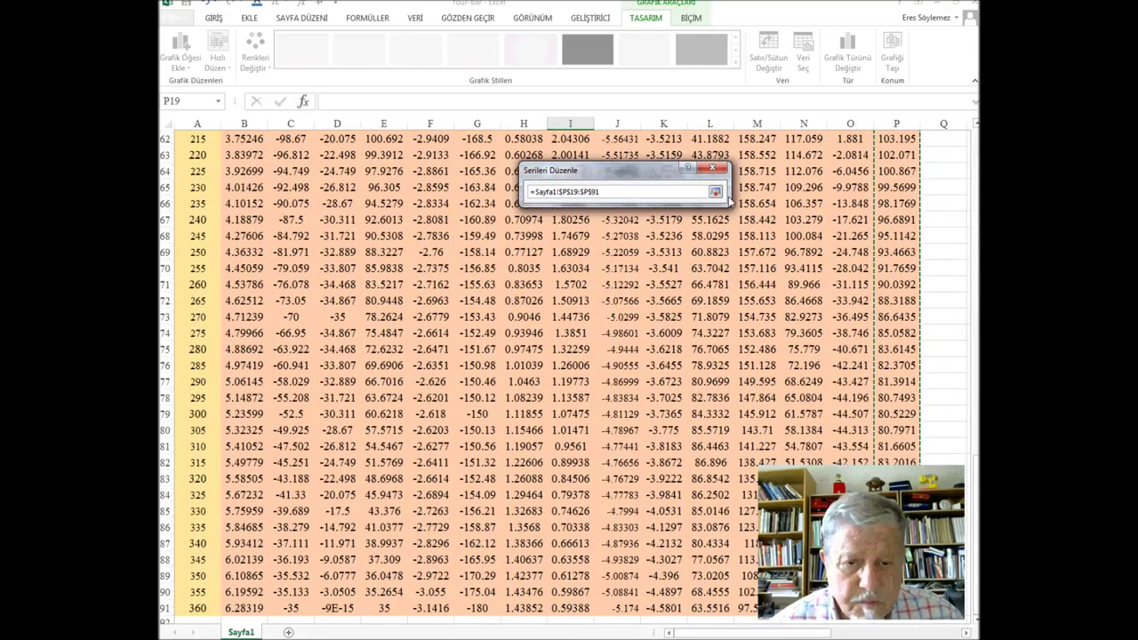
left_click(714, 192)
left_click(647, 272)
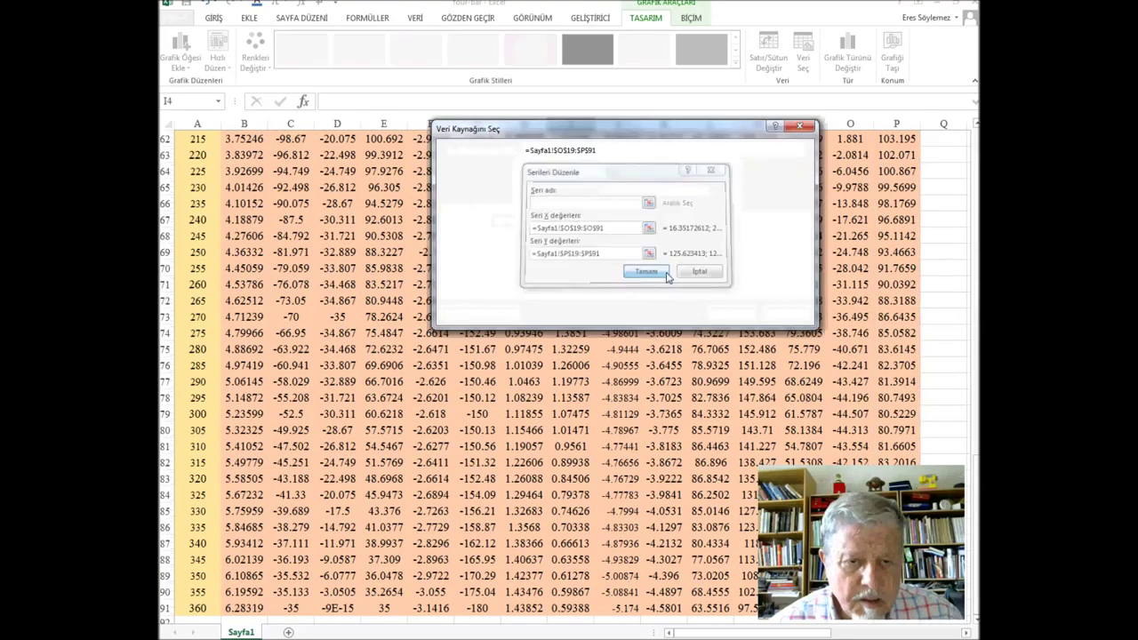
left_click(731, 313)
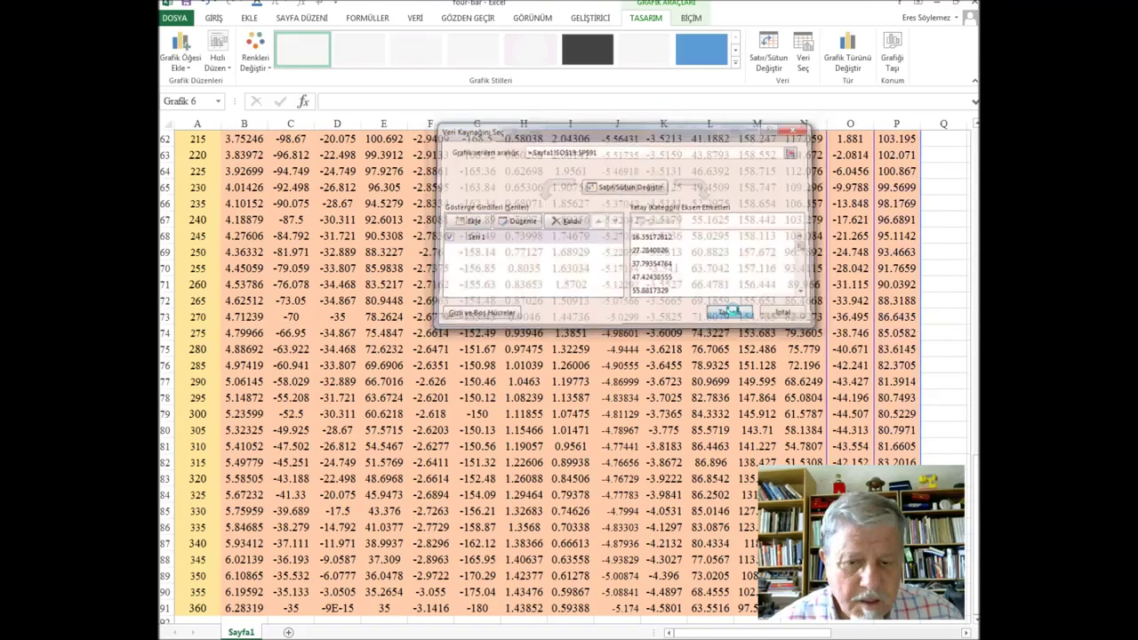
scroll(738, 316, "up", 5)
scroll(738, 316, "up", 9)
scroll(737, 316, "up", 3)
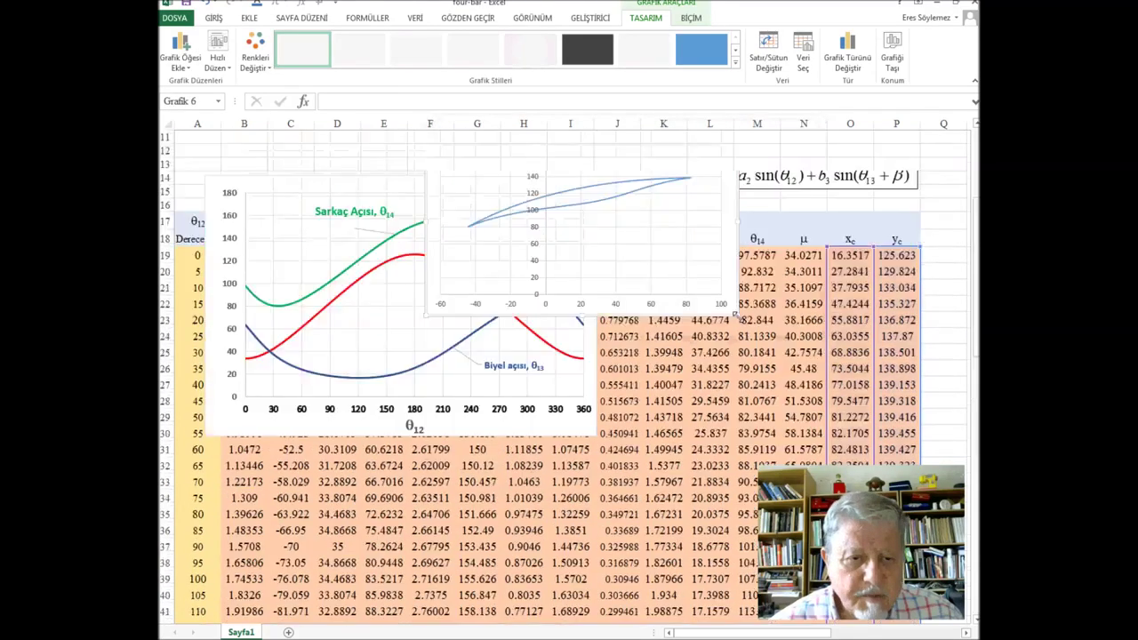
Step: Drag the angle chart down to around row 44 and the coupler-curve chart over the table near row 20
scroll(737, 316, "up", 2)
mouse_move(657, 233)
left_mouse_down()
mouse_move(677, 251)
mouse_move(615, 231)
left_mouse_up()
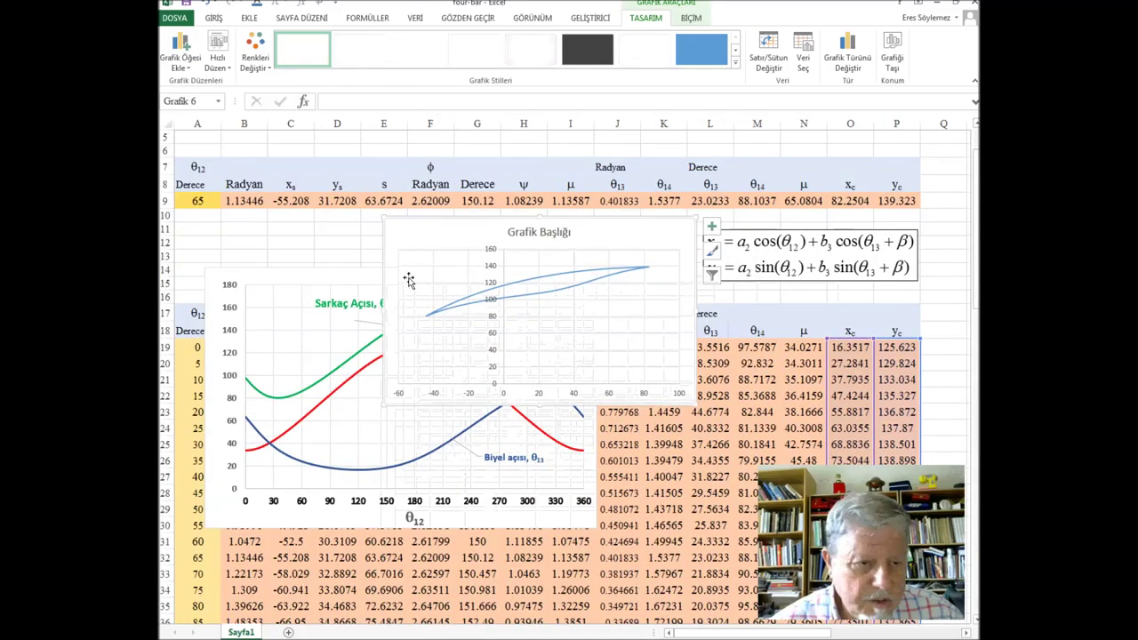
mouse_move(325, 276)
left_mouse_down()
mouse_move(325, 562)
mouse_move(343, 578)
left_mouse_up()
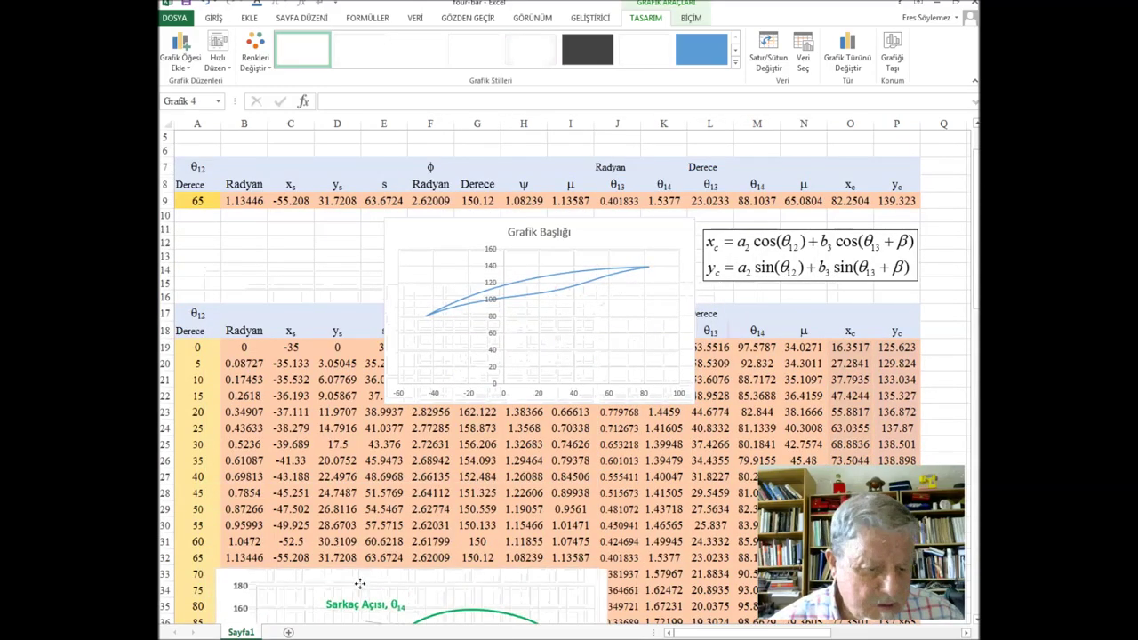
left_click_drag(343, 577, 343, 575)
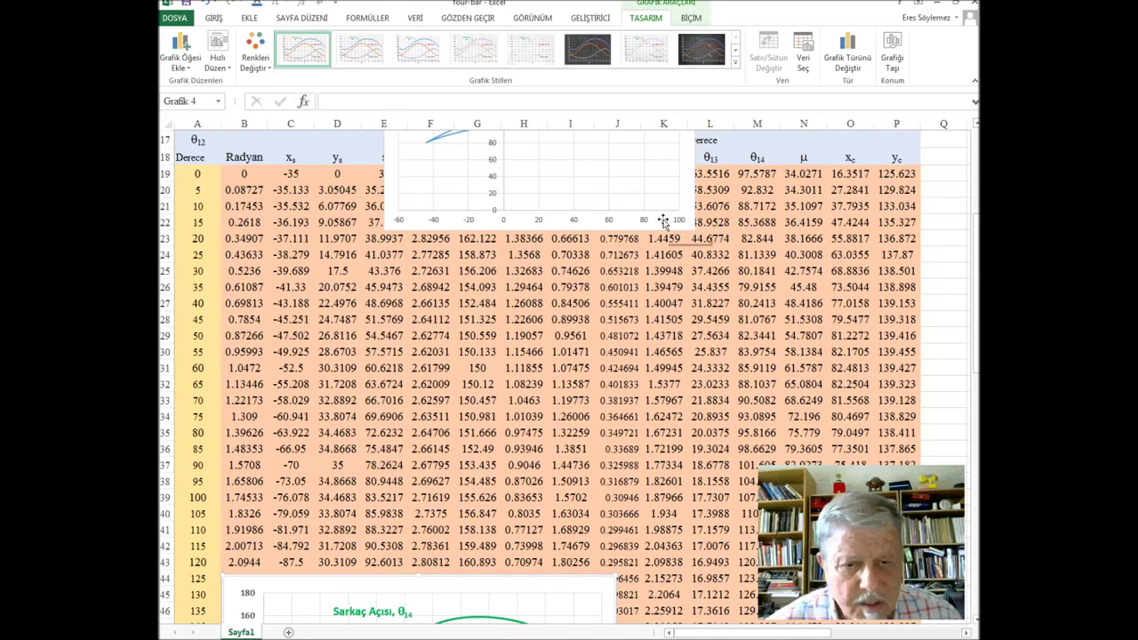
left_click_drag(663, 220, 650, 305)
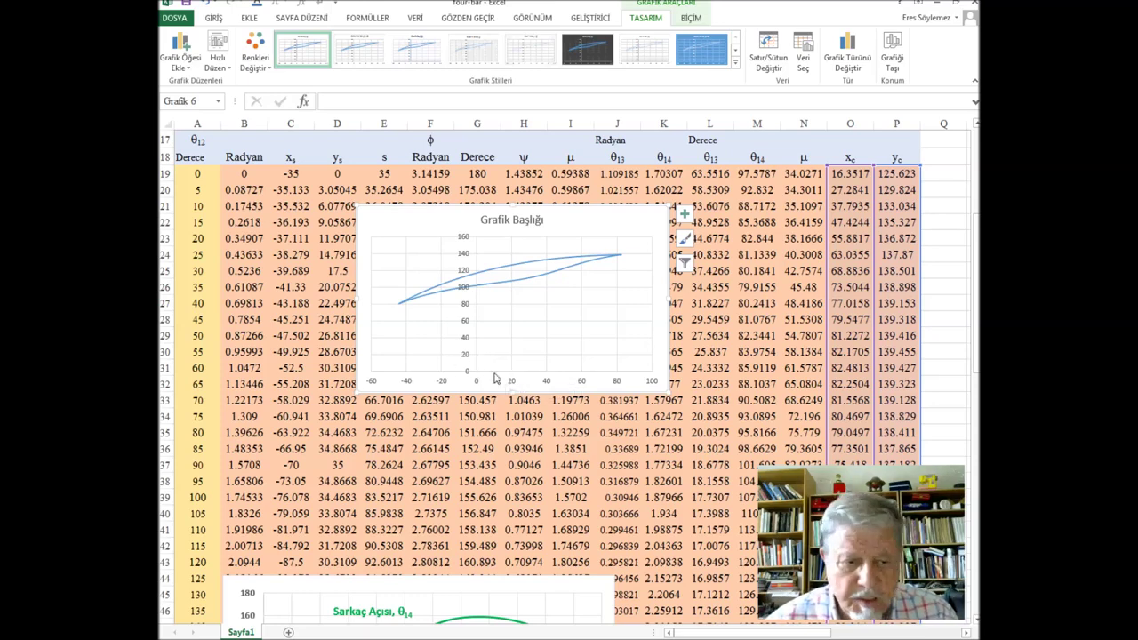
Step: In Format Axis, set the major unit of both the vertical and horizontal axes to 20
right_click(468, 330)
left_click(463, 310)
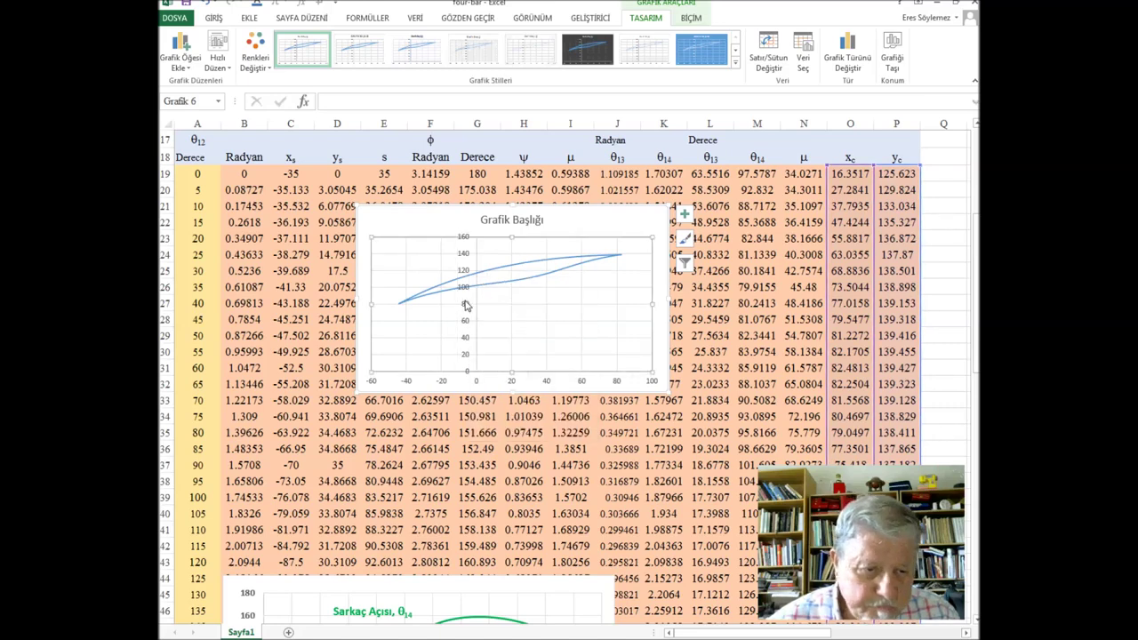
right_click(468, 311)
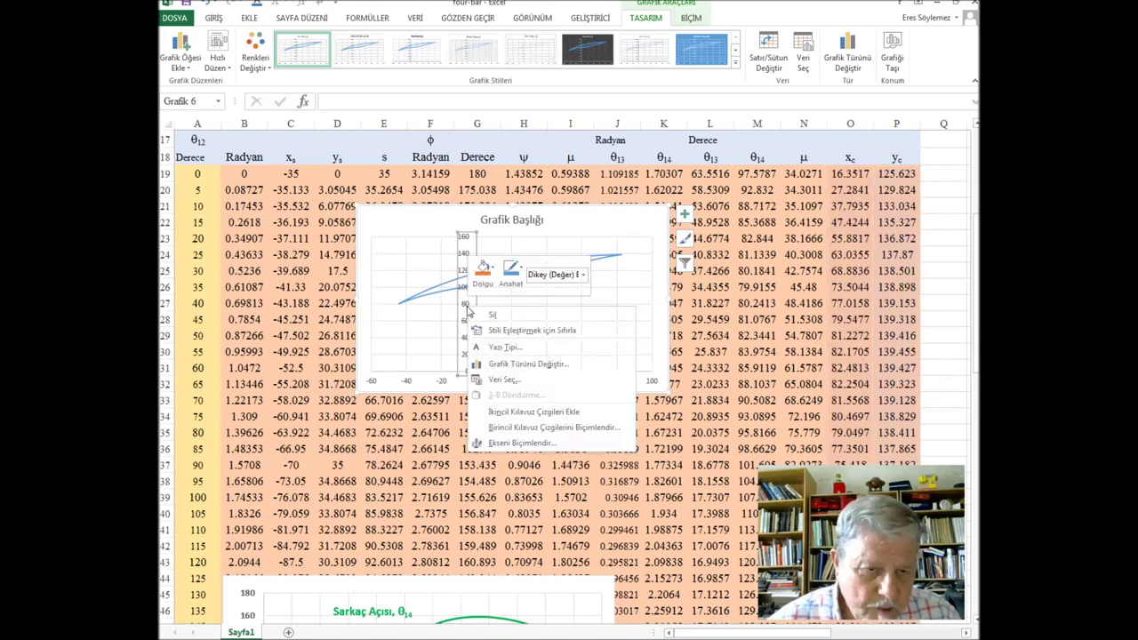
left_click(533, 443)
left_click(871, 290)
type("20")
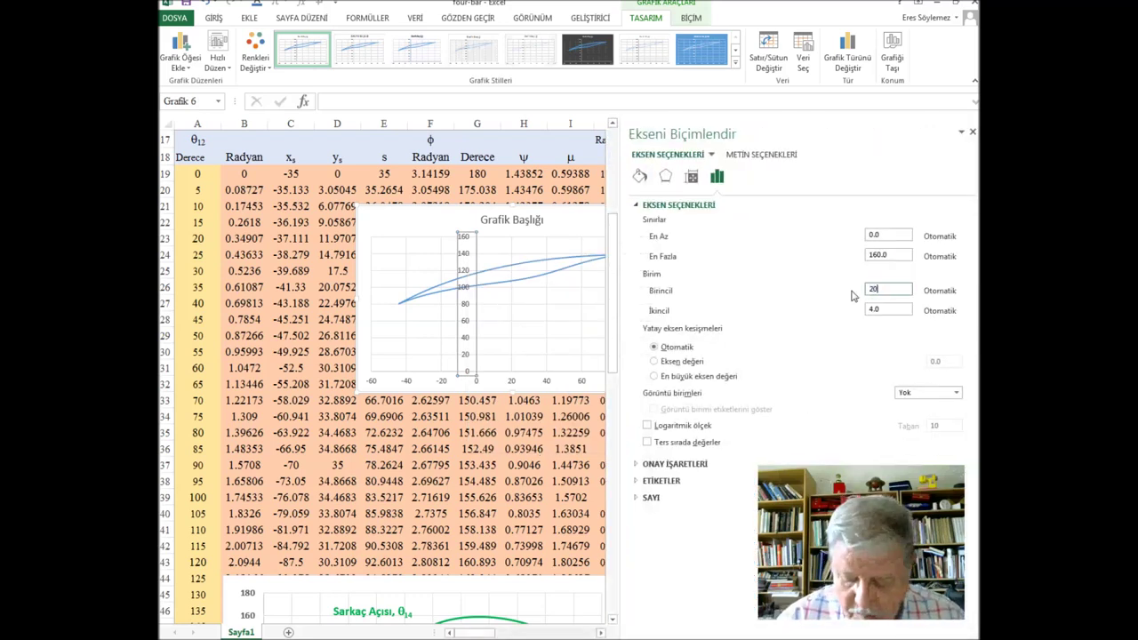
key("Return")
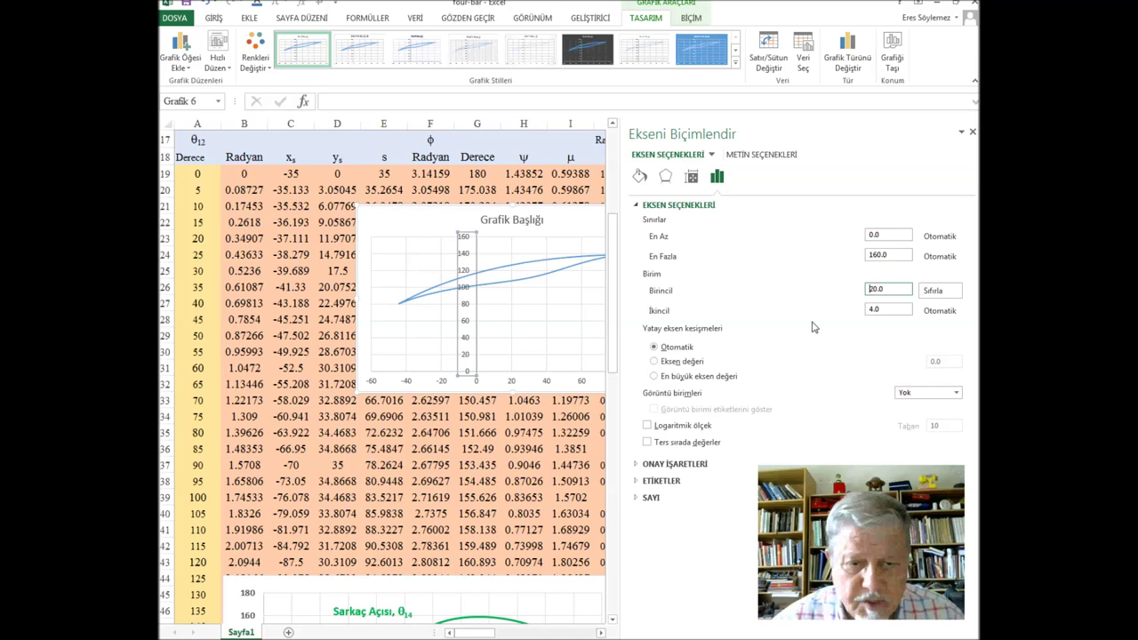
left_click(513, 385)
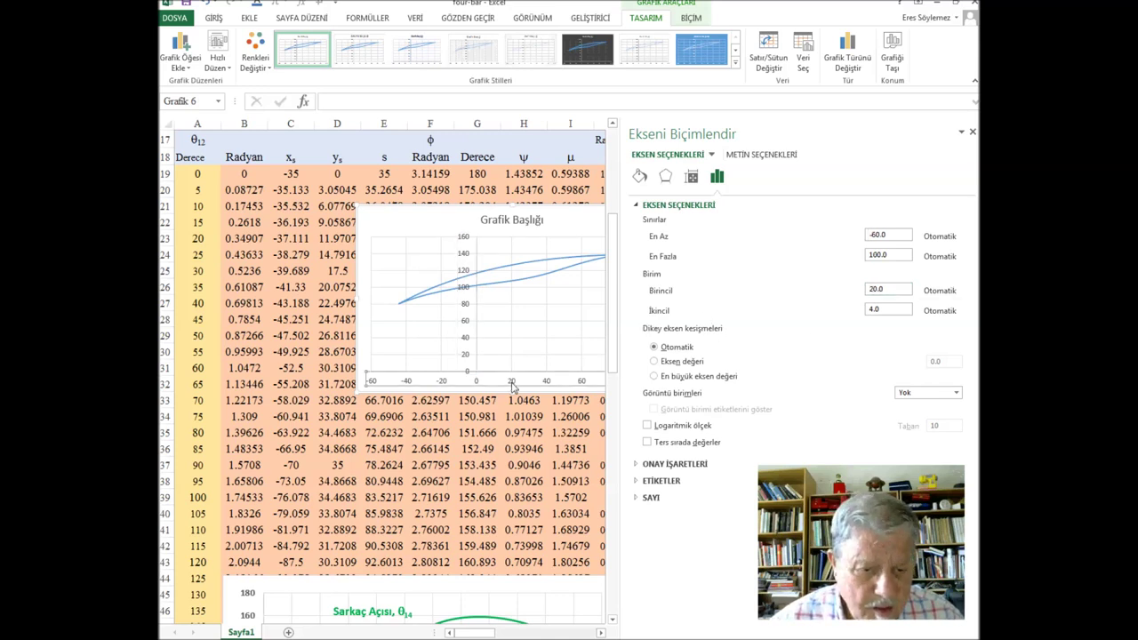
left_click_drag(894, 291, 847, 292)
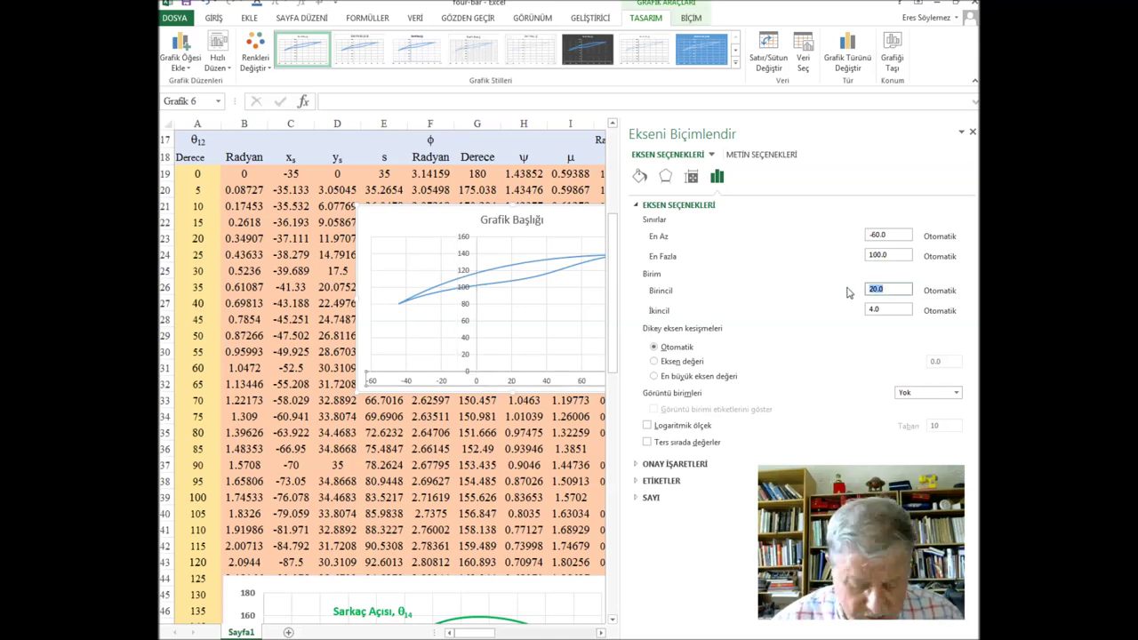
type("20")
key("Return")
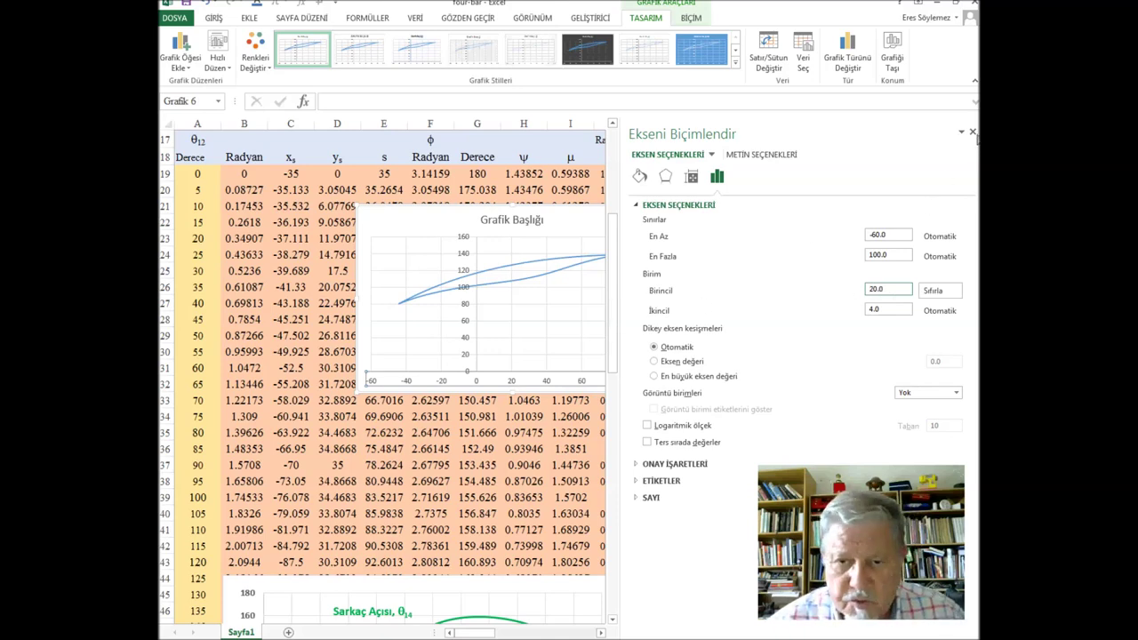
left_click(972, 131)
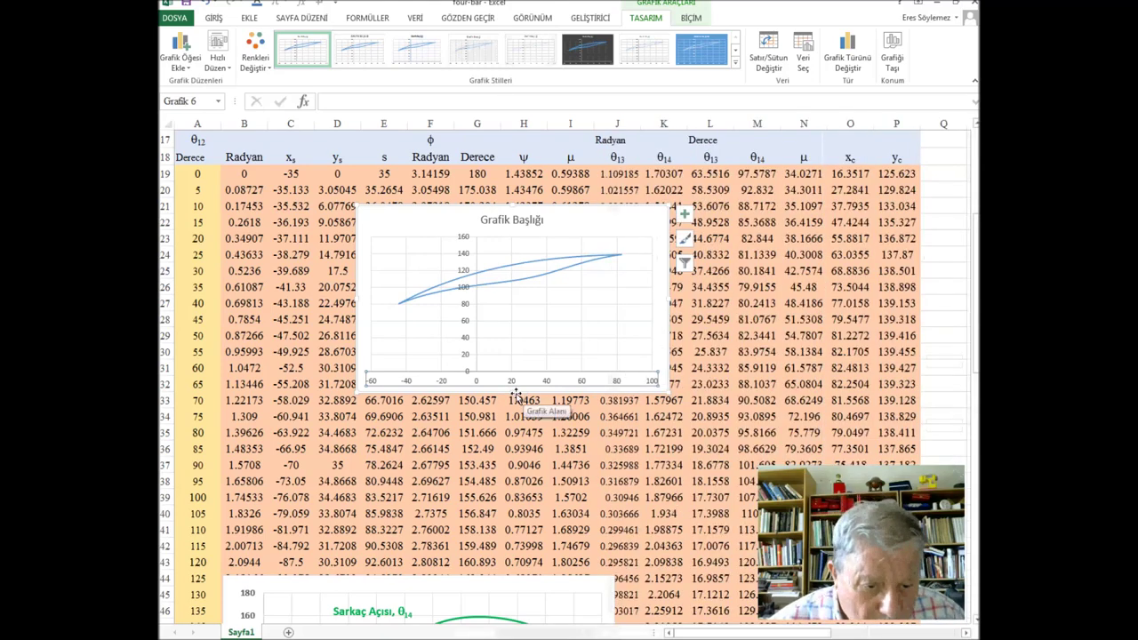
Step: Make the coupler-curve chart taller and delete its 'Grafik Başlığı' title
left_click_drag(516, 393, 512, 515)
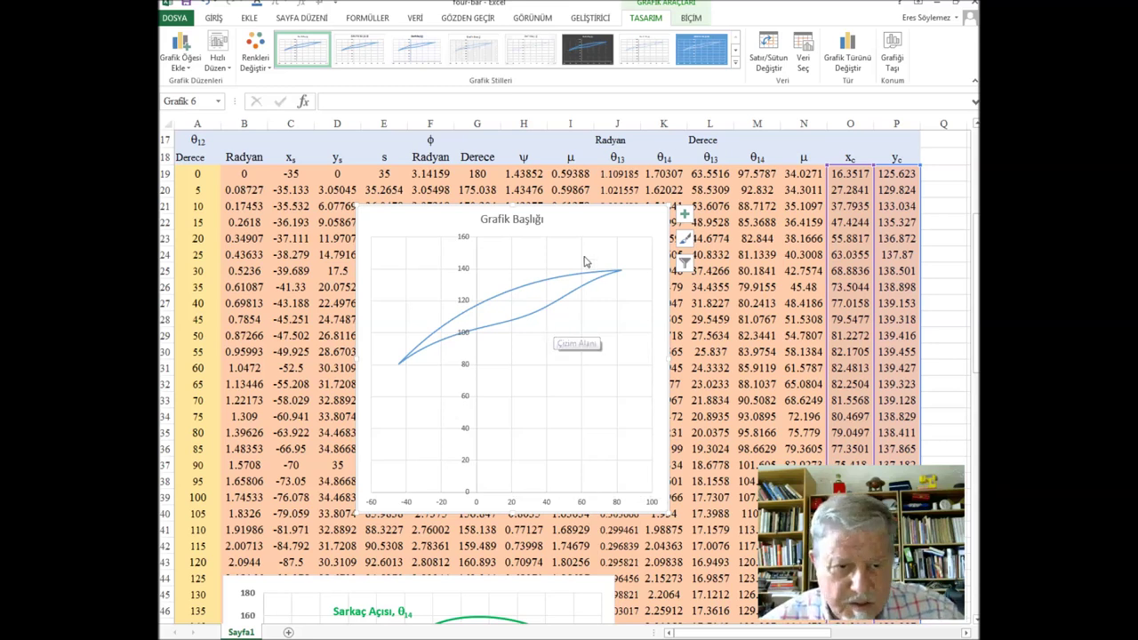
left_click(514, 221)
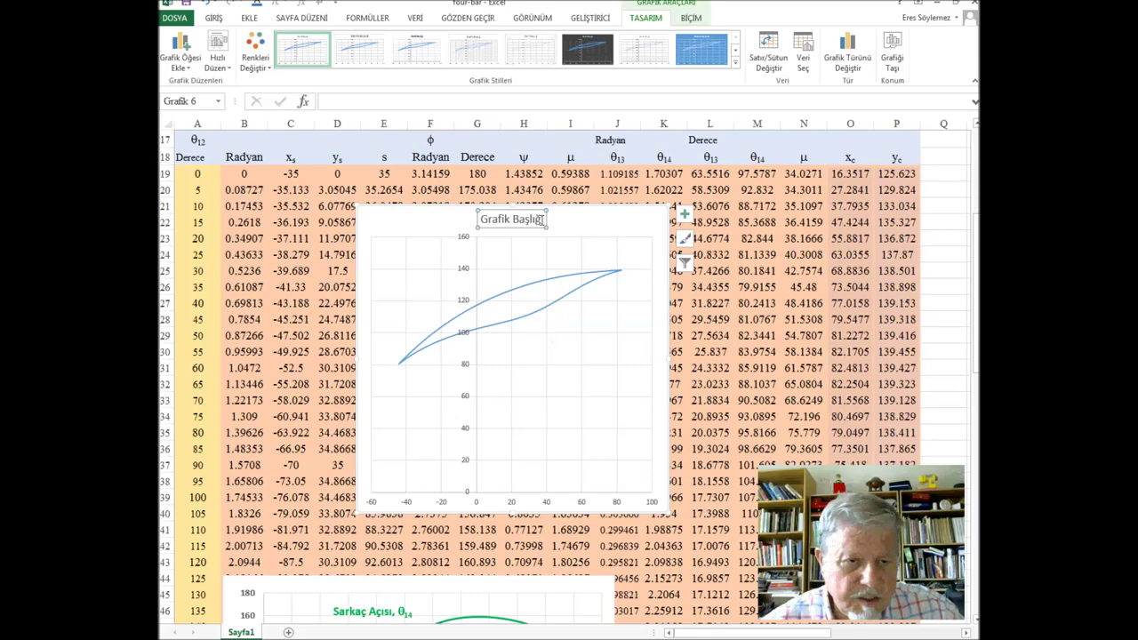
left_click_drag(540, 219, 490, 216)
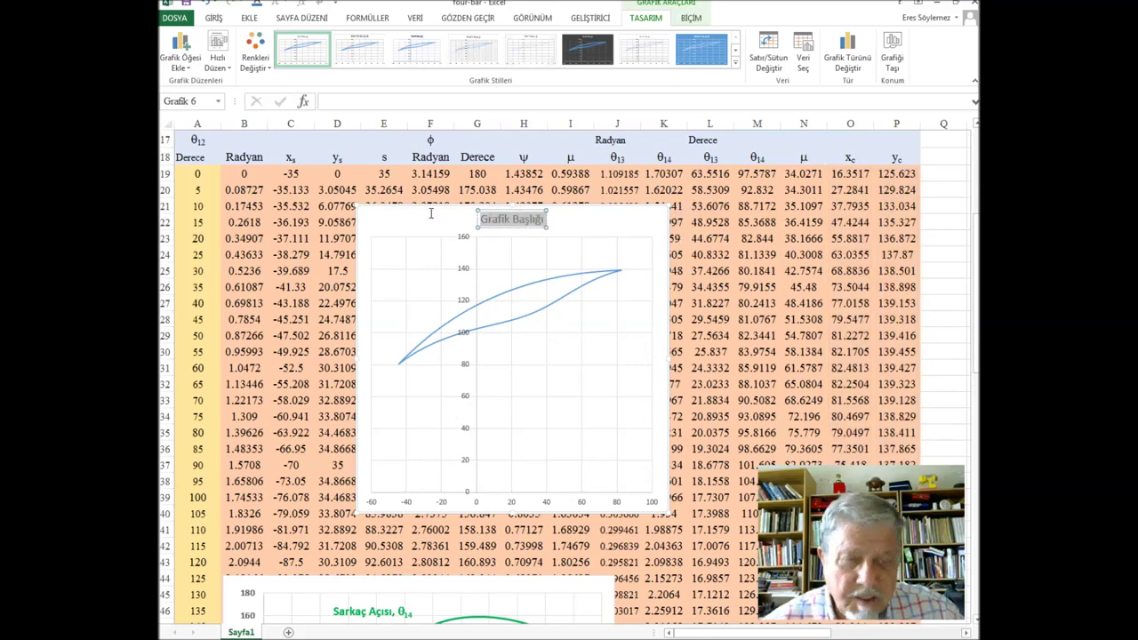
key("Delete")
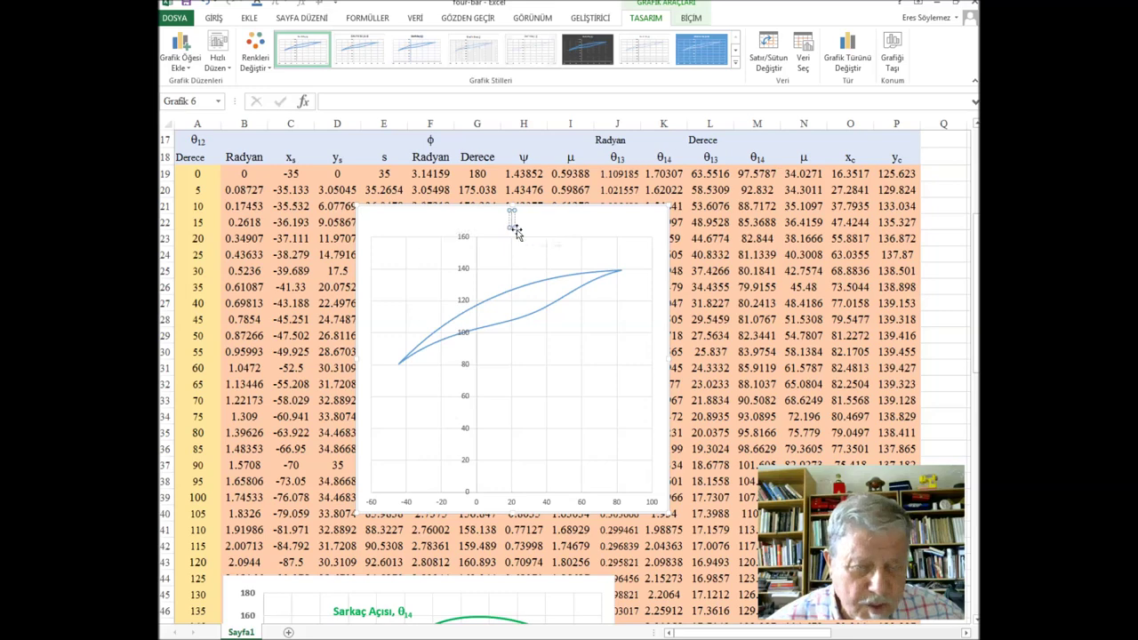
left_click(512, 233)
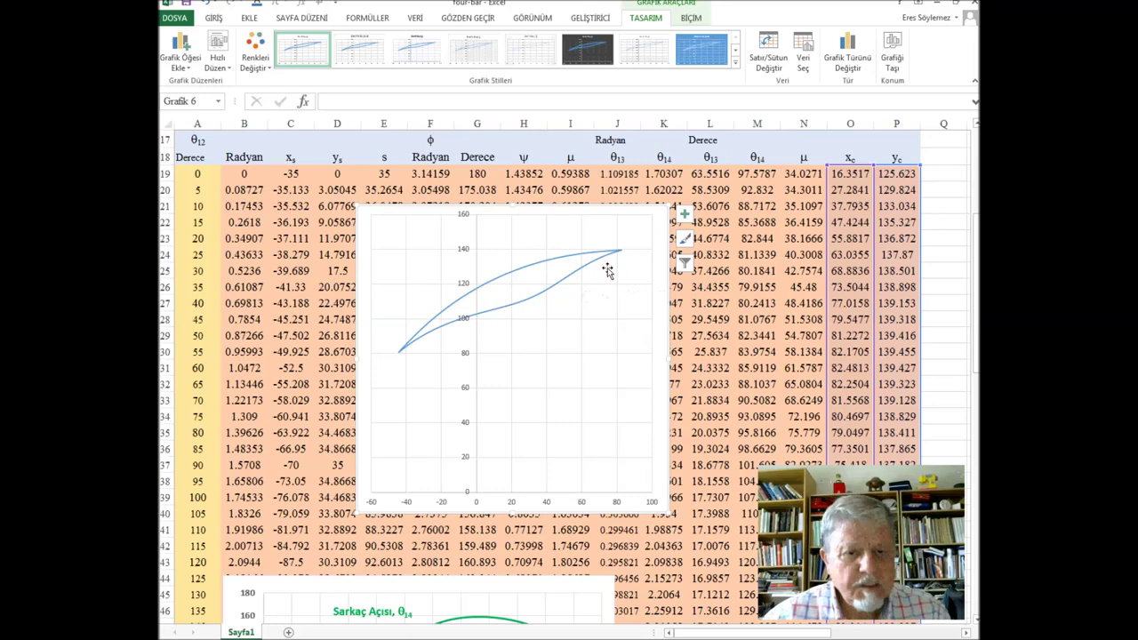
Step: Scroll right to bring the four-bar linkage diagram into view
scroll(580, 298, "up", 3)
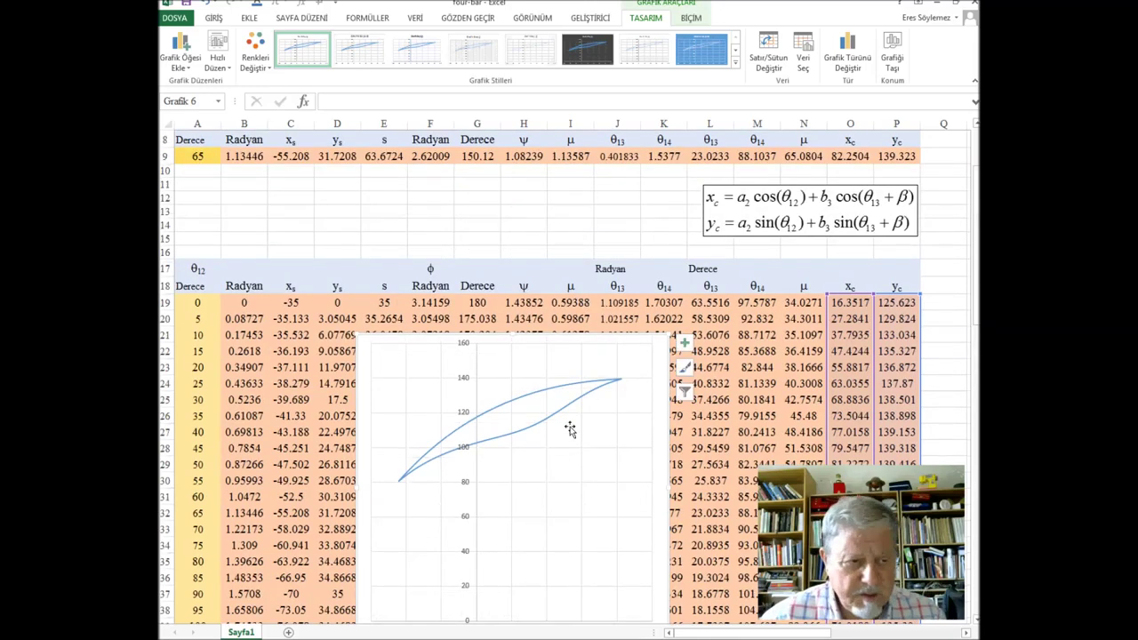
scroll(569, 429, "down", 3)
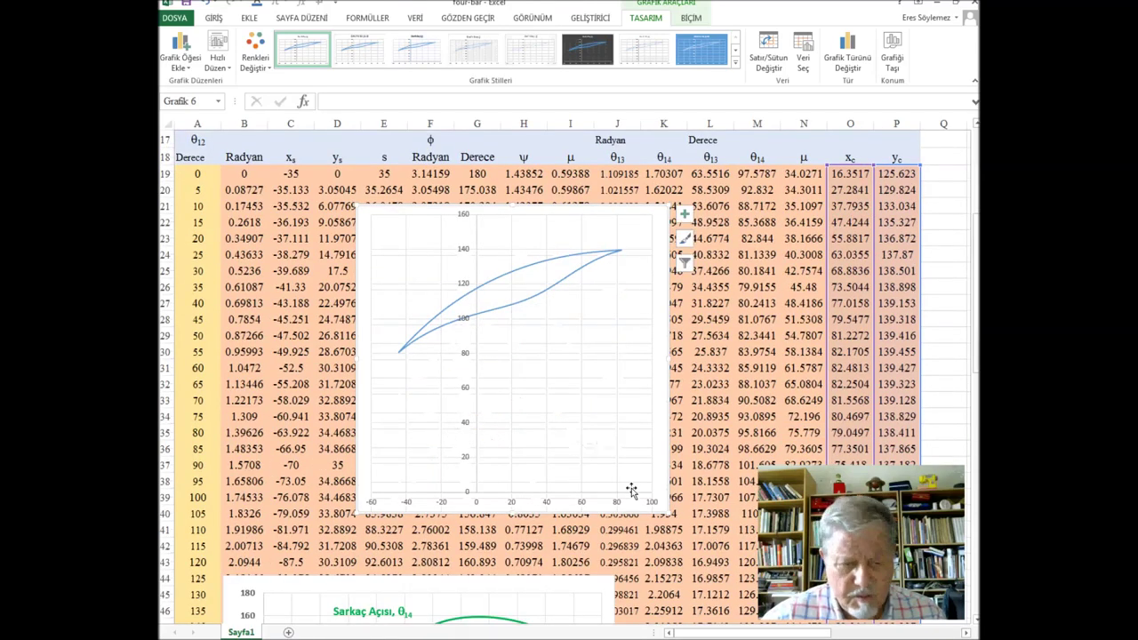
scroll(611, 366, "up", 4)
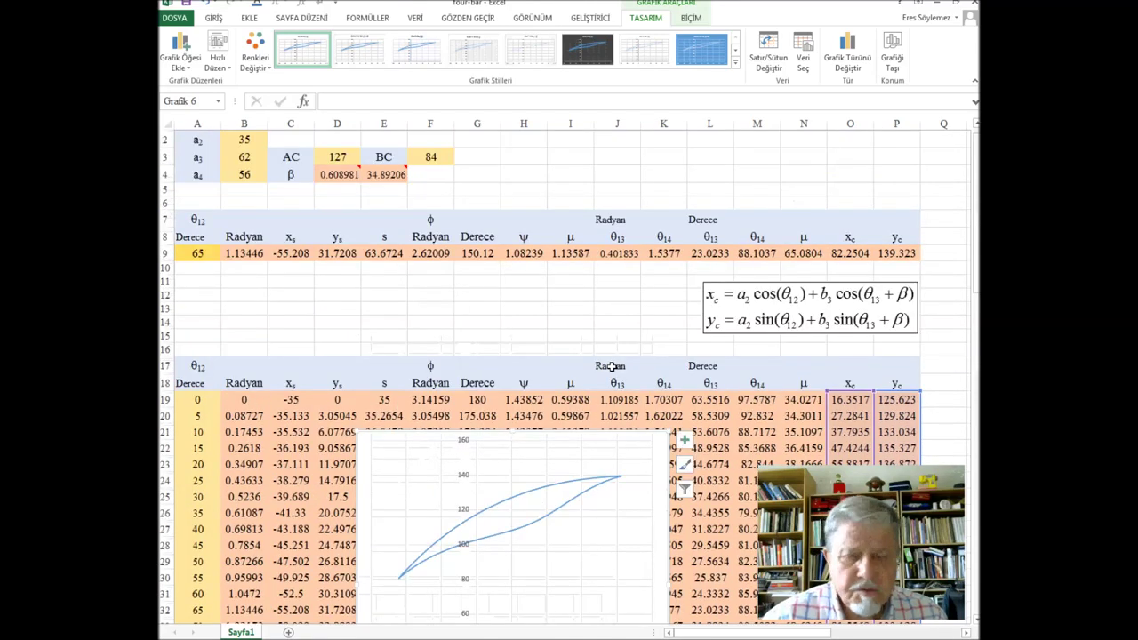
scroll(611, 366, "down", 2)
scroll(612, 366, "up", 1)
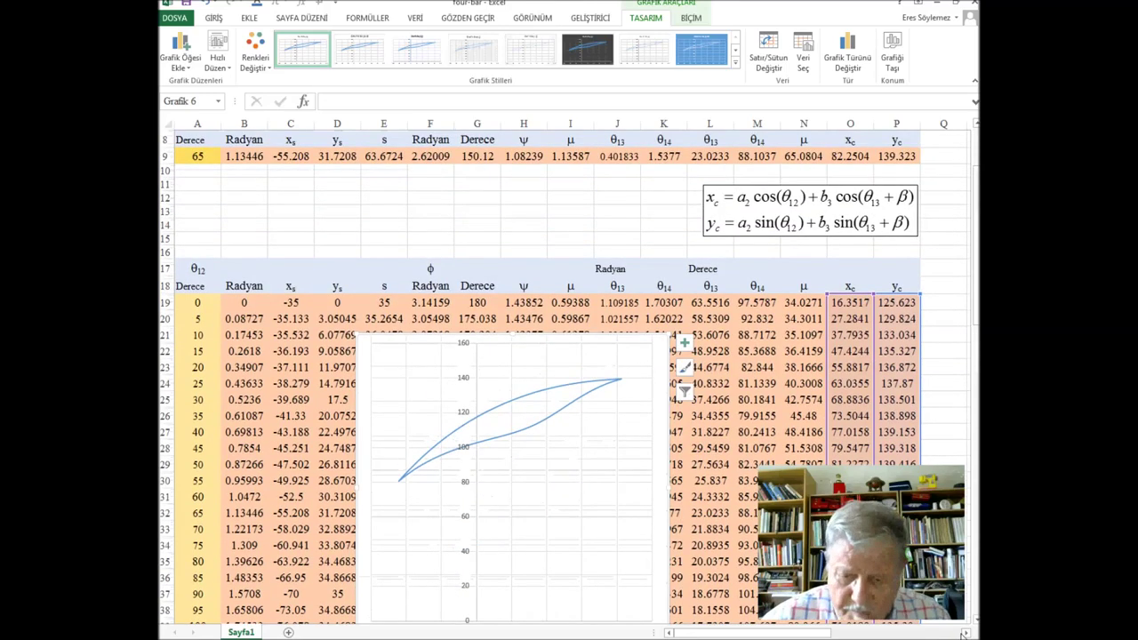
left_click(963, 633)
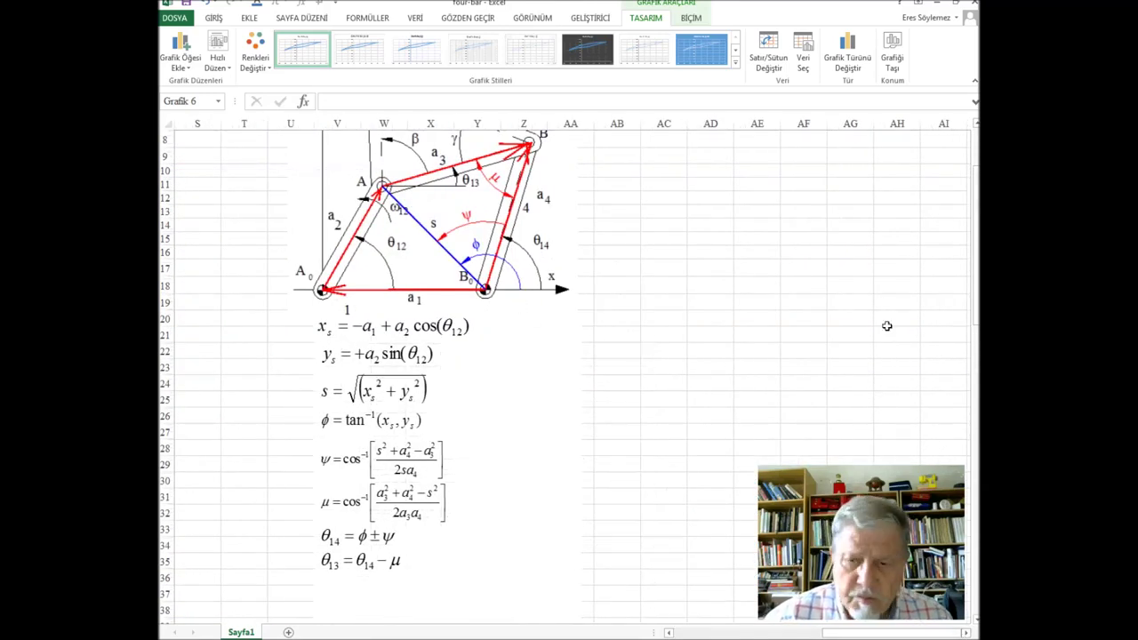
Step: Move the xc/yc equation box down beside rows 32–34 and shift the linkage diagram right
scroll(886, 326, "up", 3)
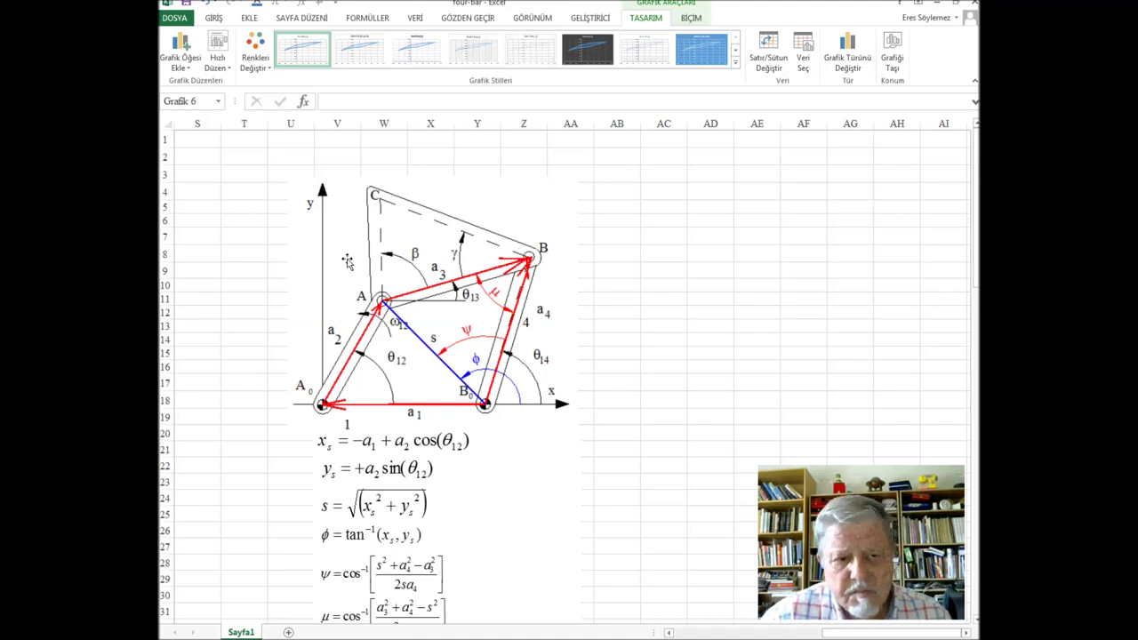
left_click(676, 633)
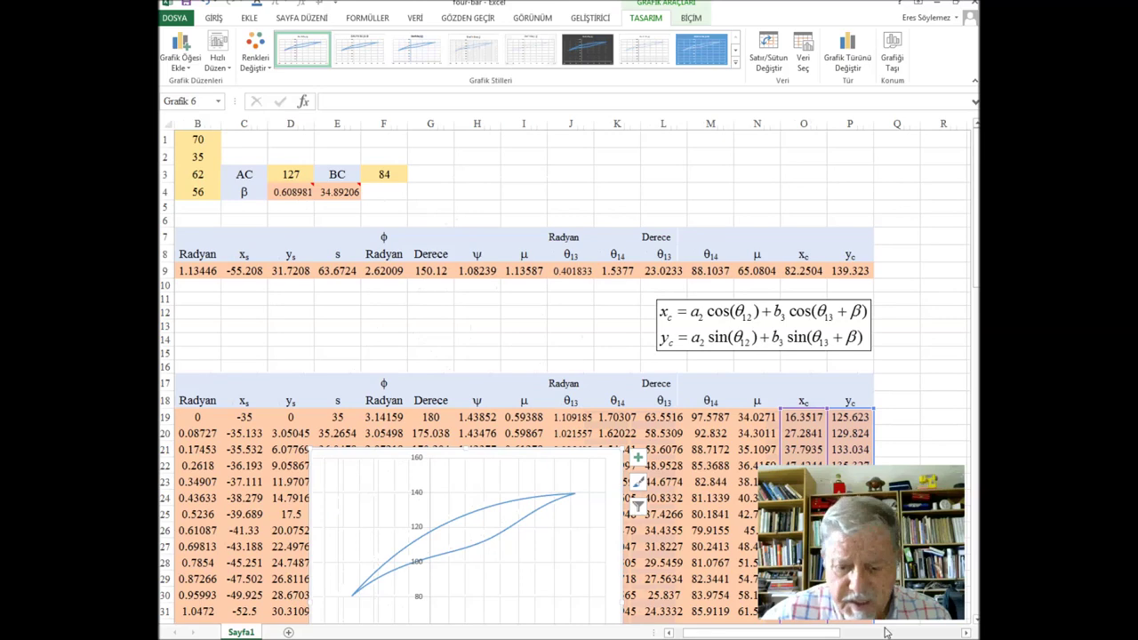
left_click(965, 633)
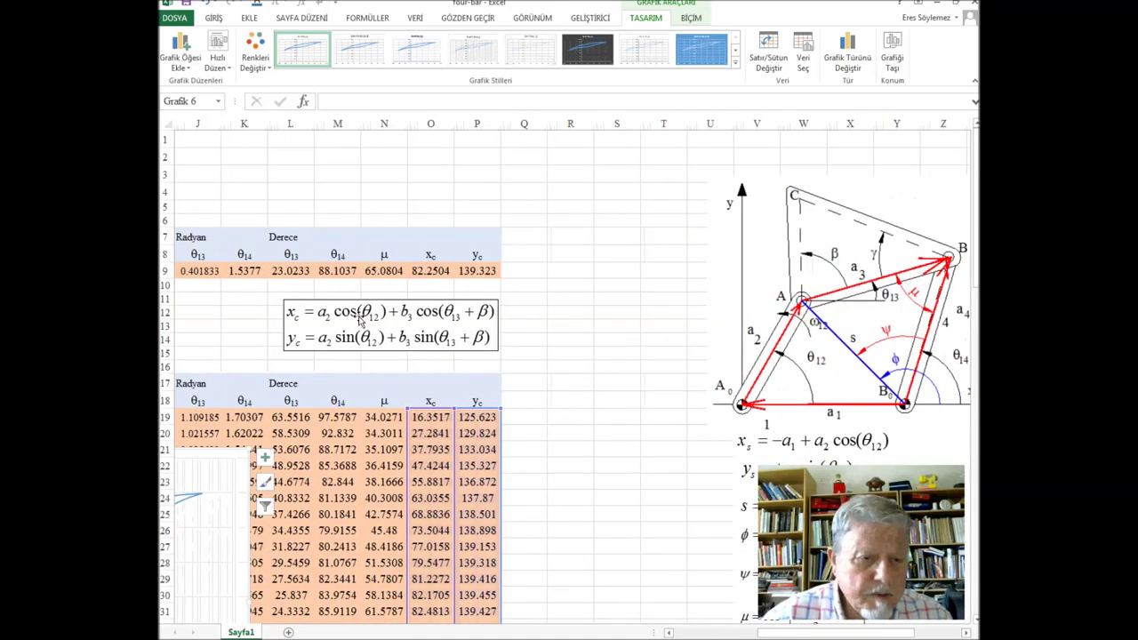
mouse_move(354, 312)
left_mouse_down()
mouse_move(611, 551)
mouse_move(583, 563)
left_mouse_up()
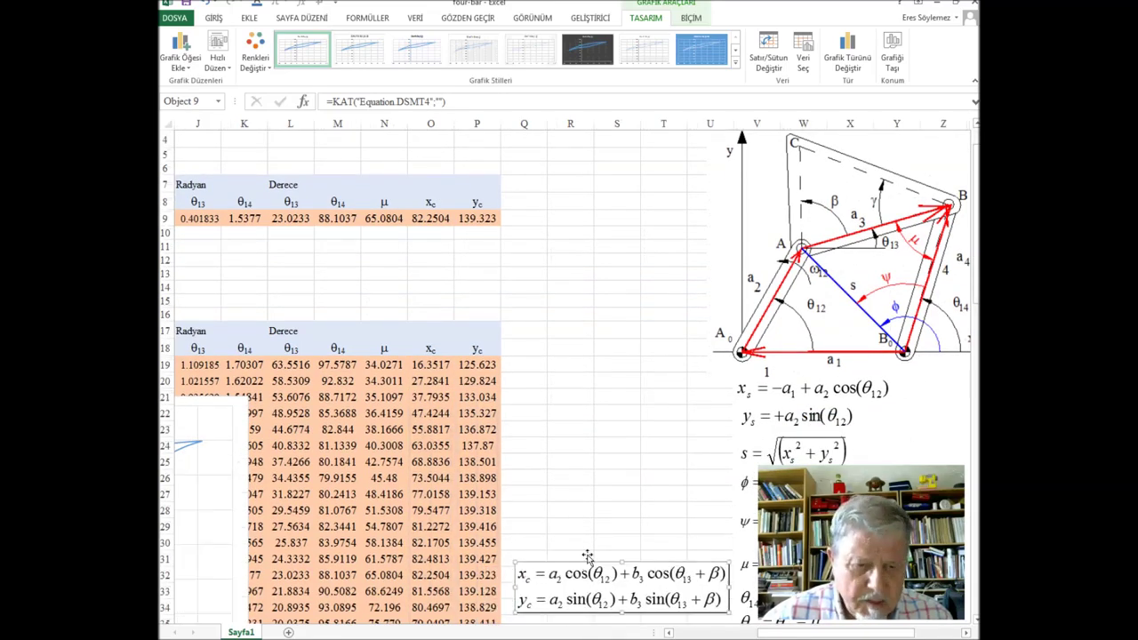
left_click(720, 249)
left_click_drag(725, 175, 893, 170)
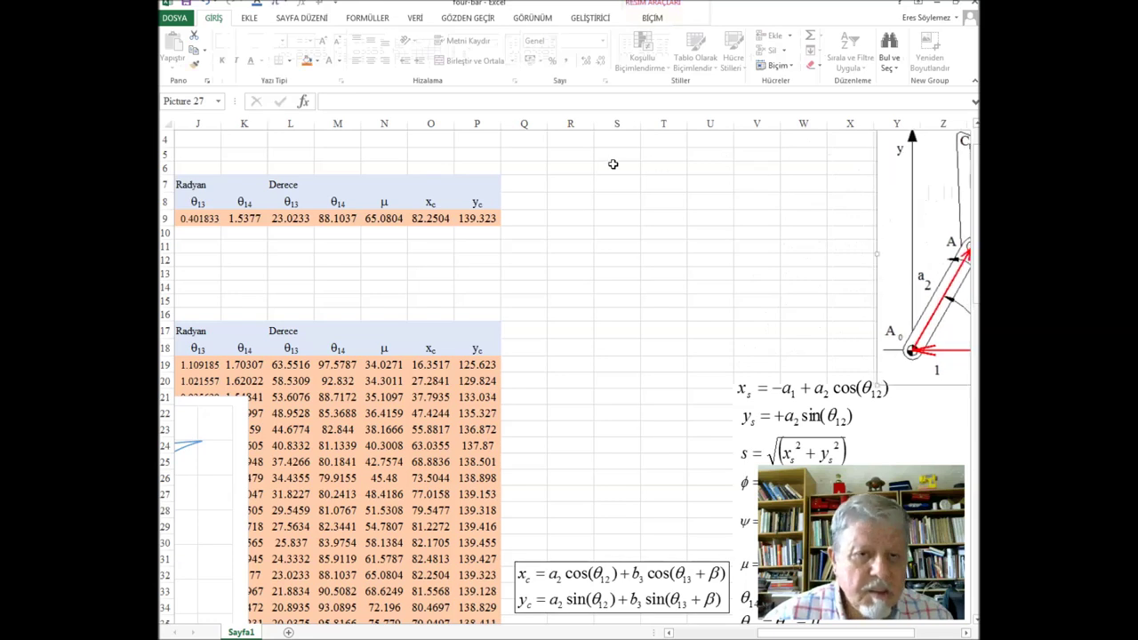
Step: Enter the point labels A0, A, B, C, A in cells U2 to U6
scroll(670, 182, "up", 1)
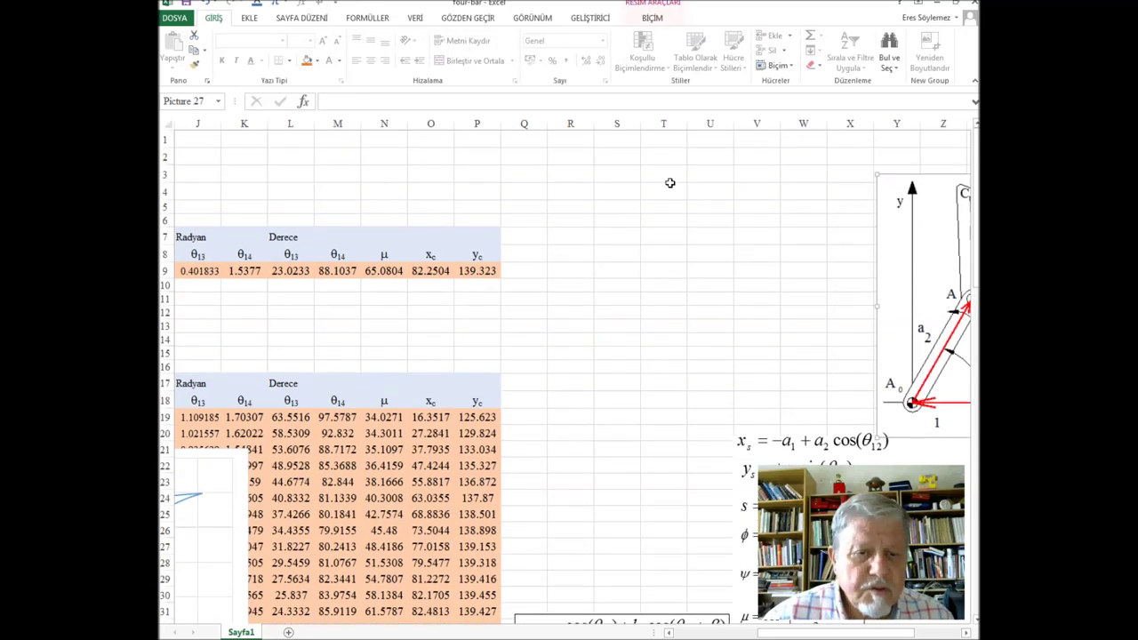
left_click(707, 154)
type("A0")
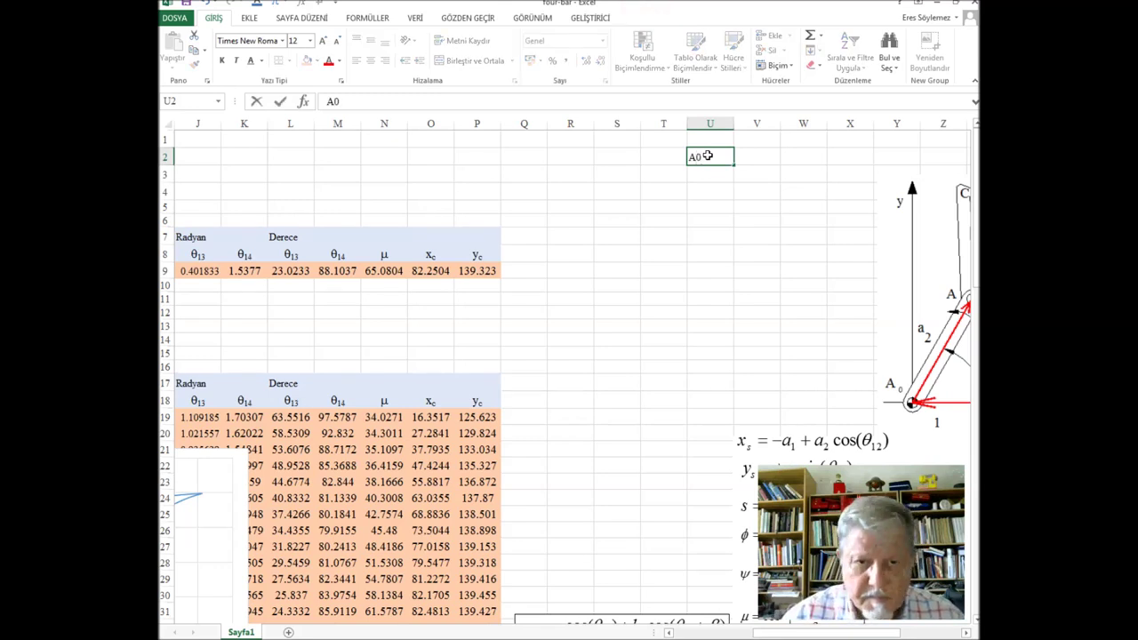
key("Return")
type("A0")
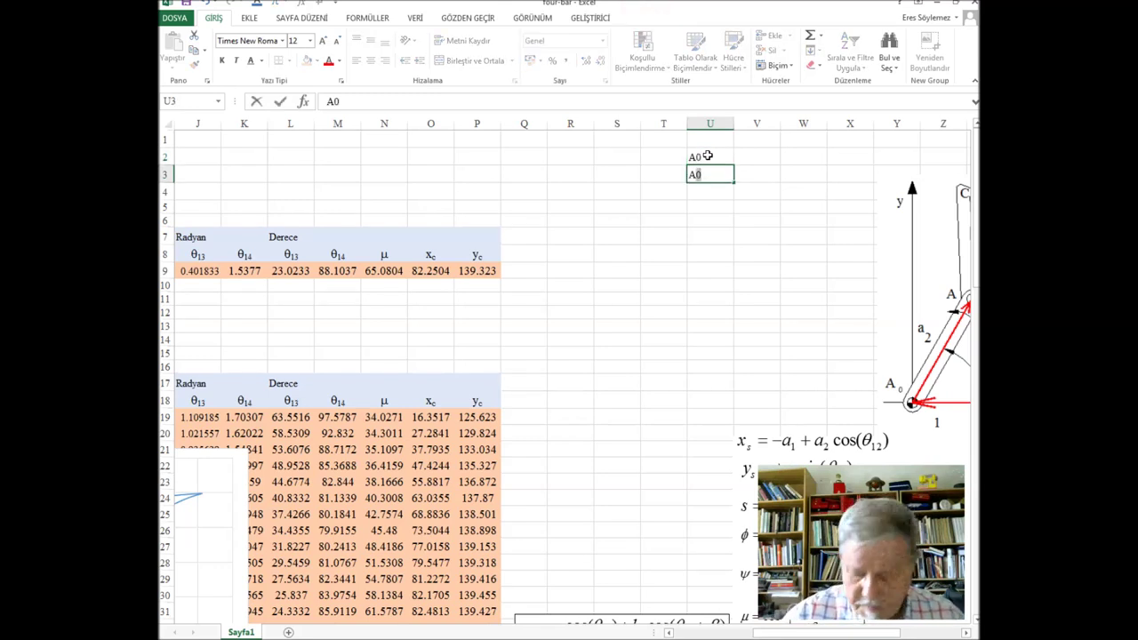
key("BackSpace")
key("Return")
type("B")
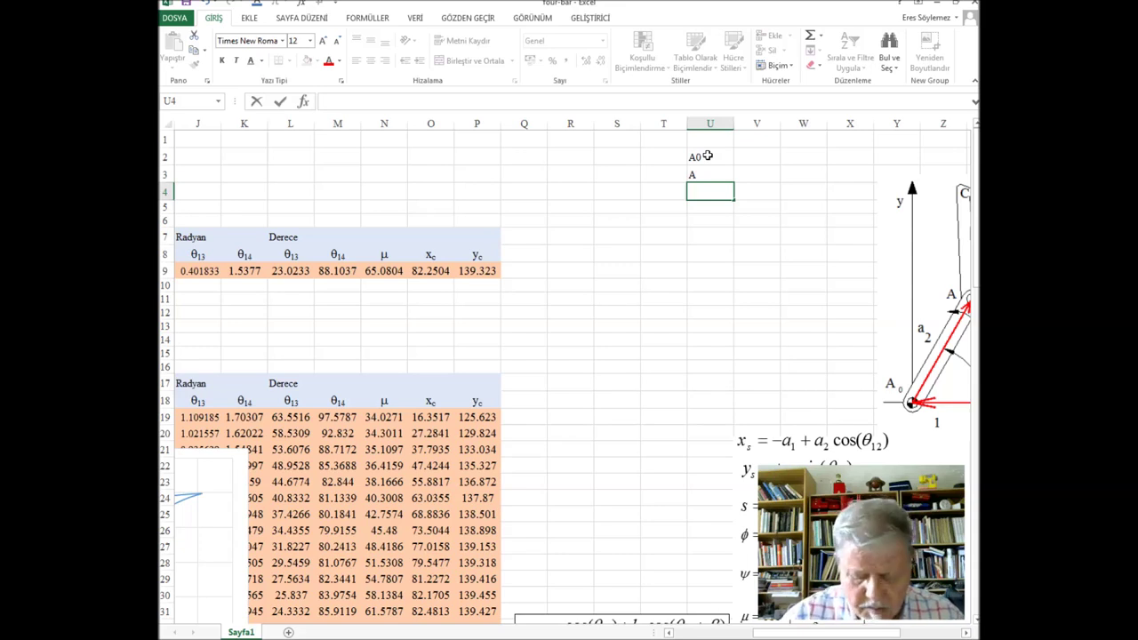
key("Return")
type("C")
key("Return")
type("A")
key("Return")
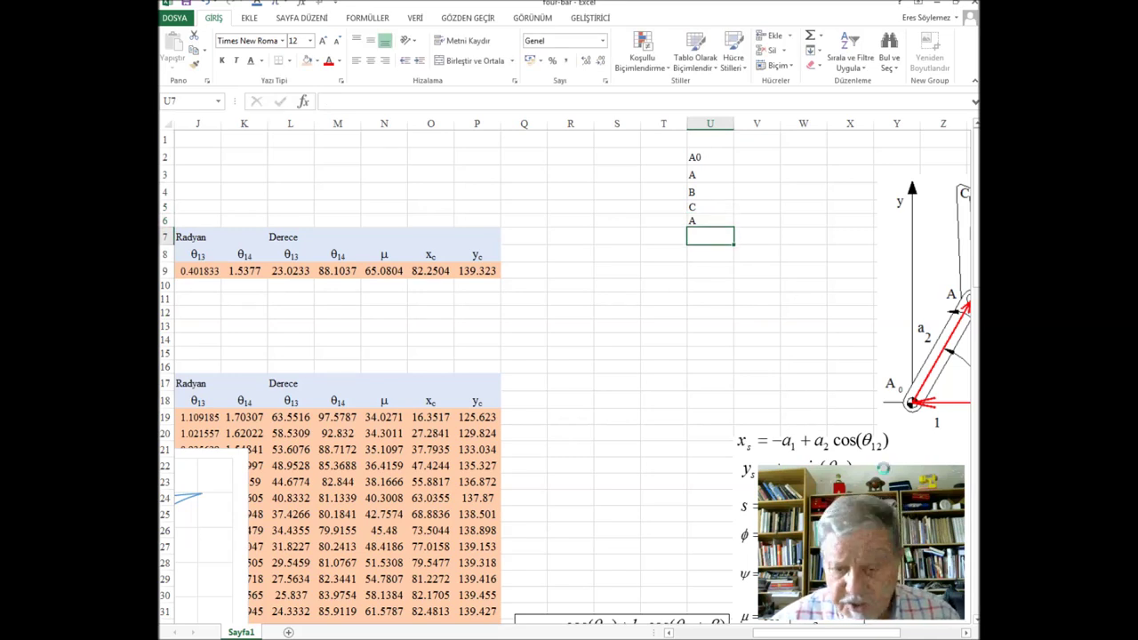
Step: Move the linkage diagram clear of column U, finish with B and B0 in U7:U8, and select U2:U8
left_click_drag(925, 252, 811, 250)
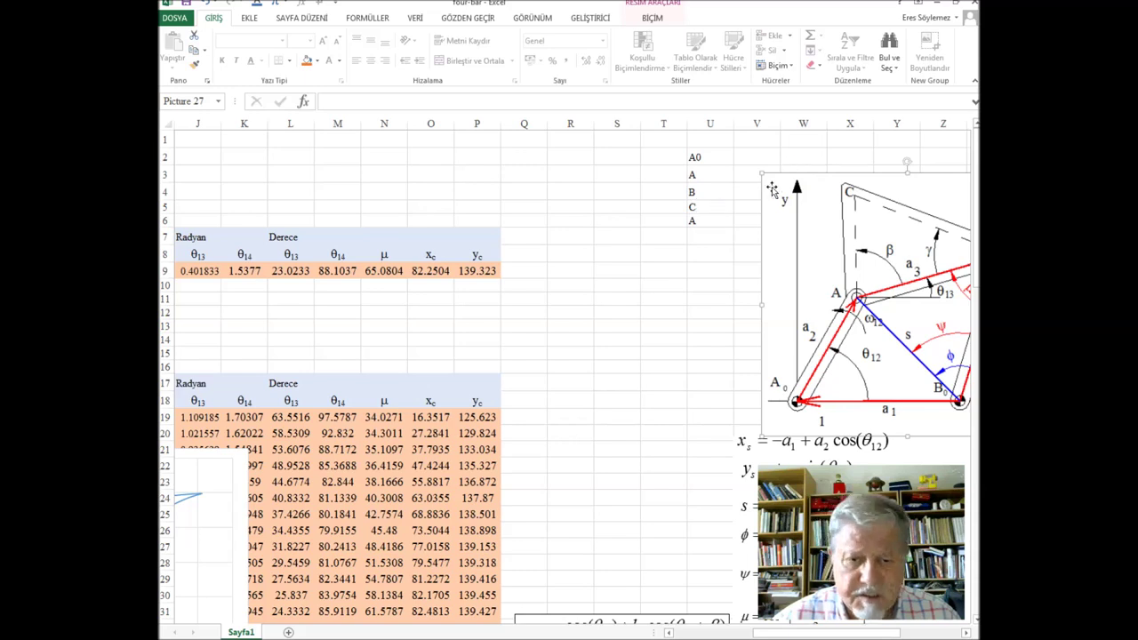
left_click_drag(779, 190, 901, 190)
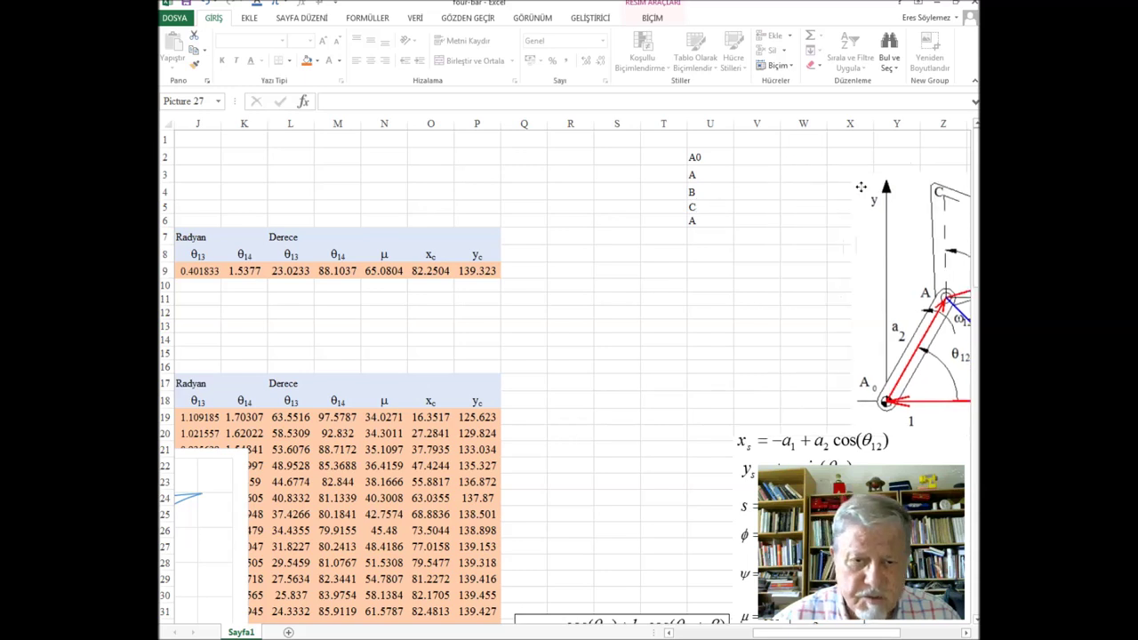
left_click(702, 238)
type("B")
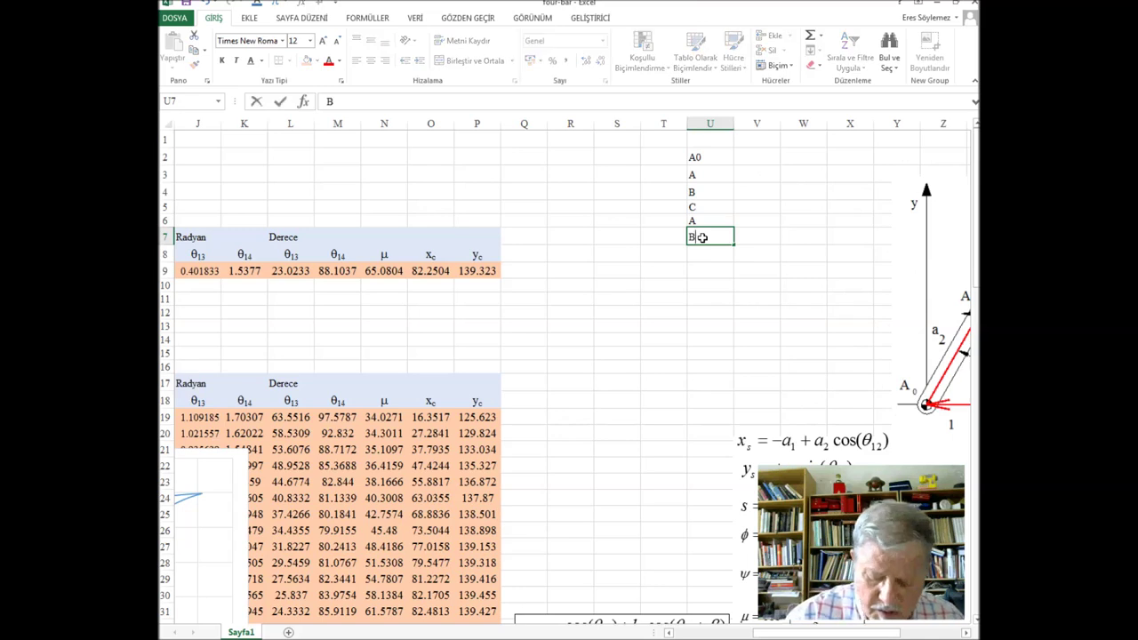
key("Return")
type("B0")
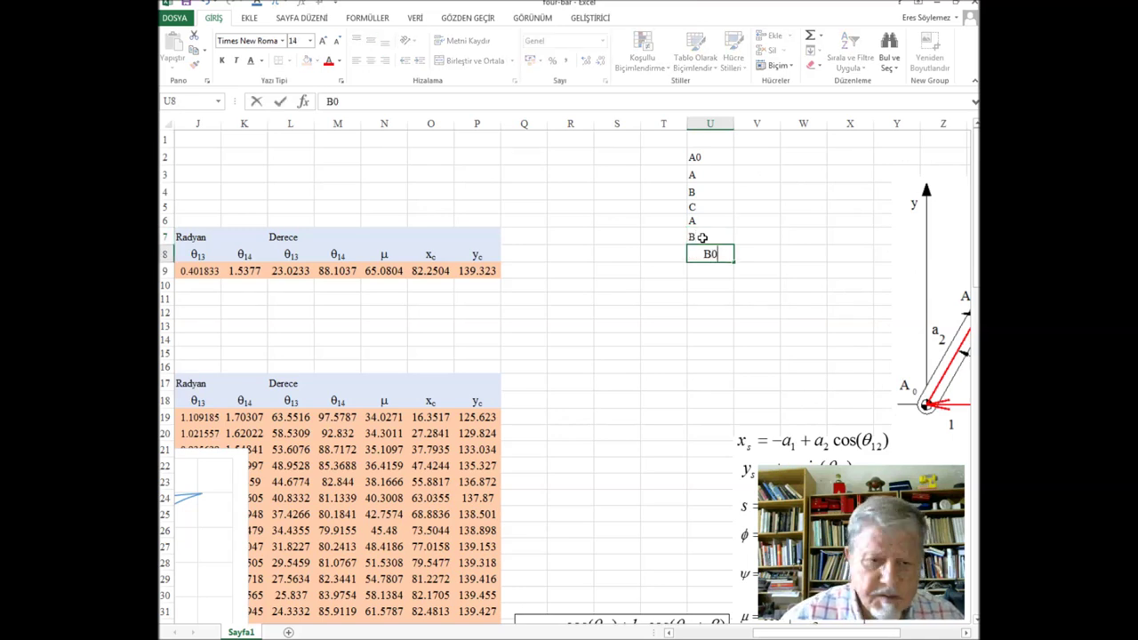
key("Return")
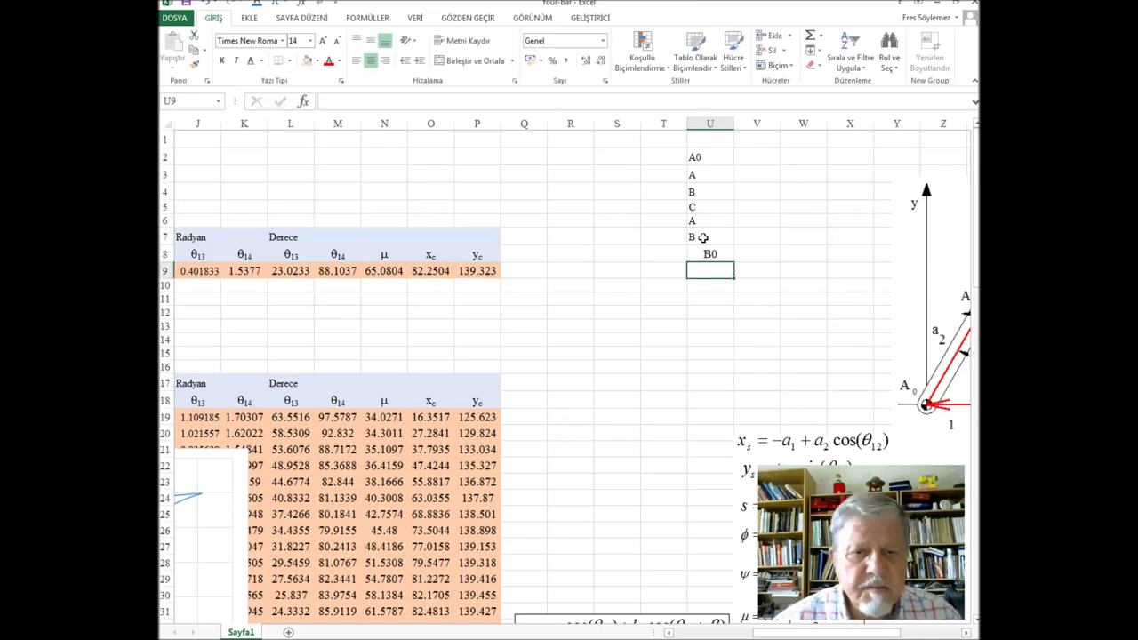
left_click_drag(709, 161, 722, 251)
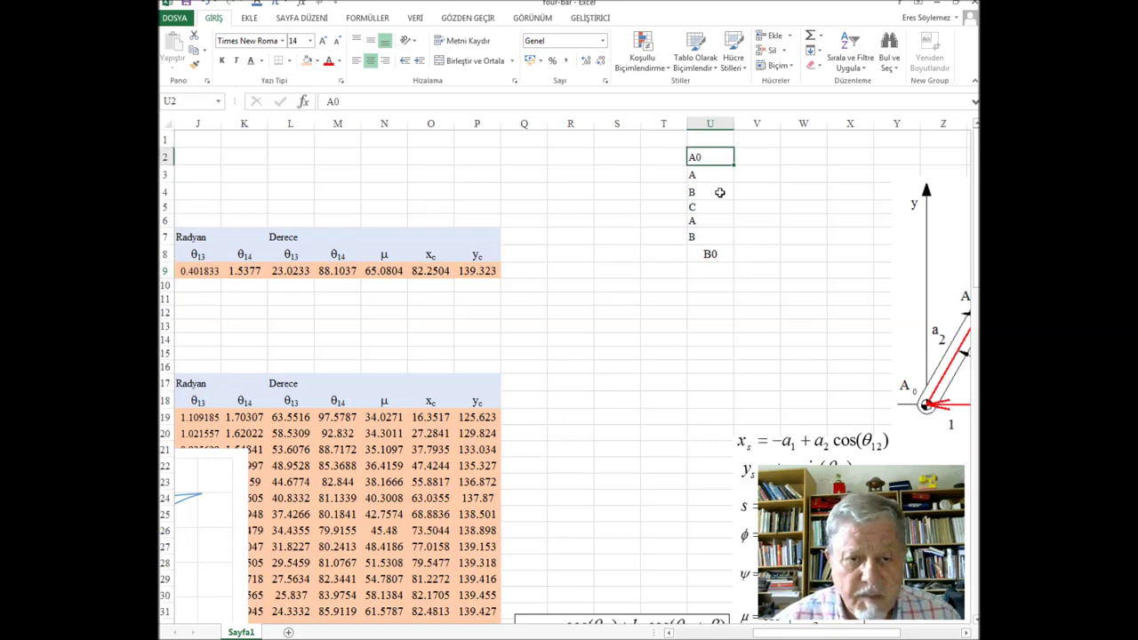
Step: Centre the point labels and make the 0 in A0 (U2) a subscript
left_click(371, 60)
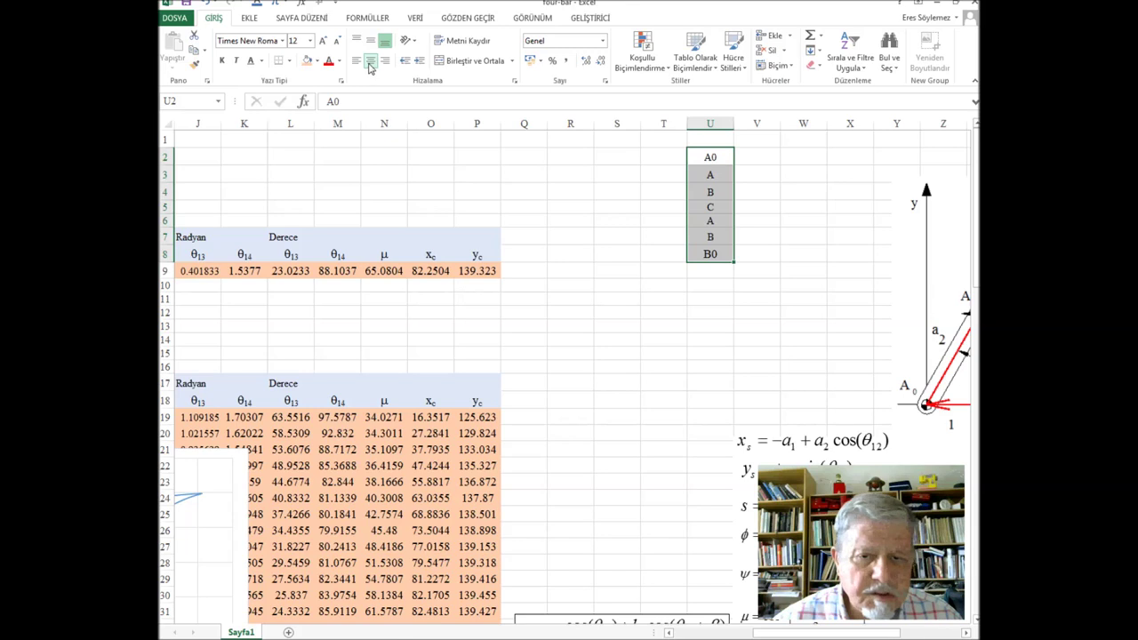
left_click(711, 160)
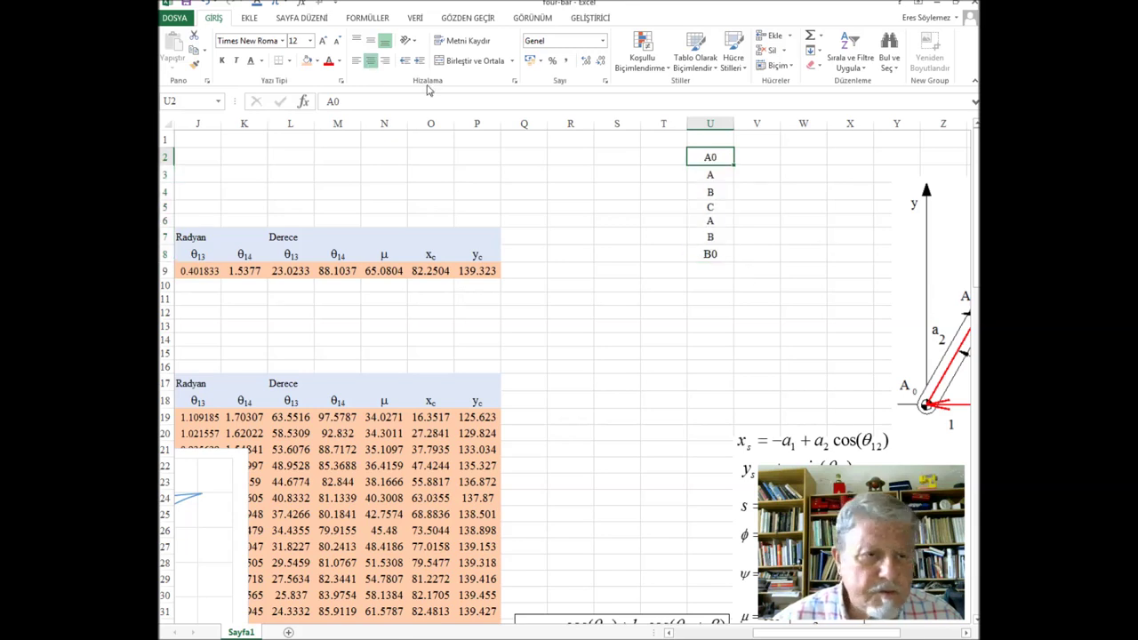
left_click(339, 101)
right_click(339, 101)
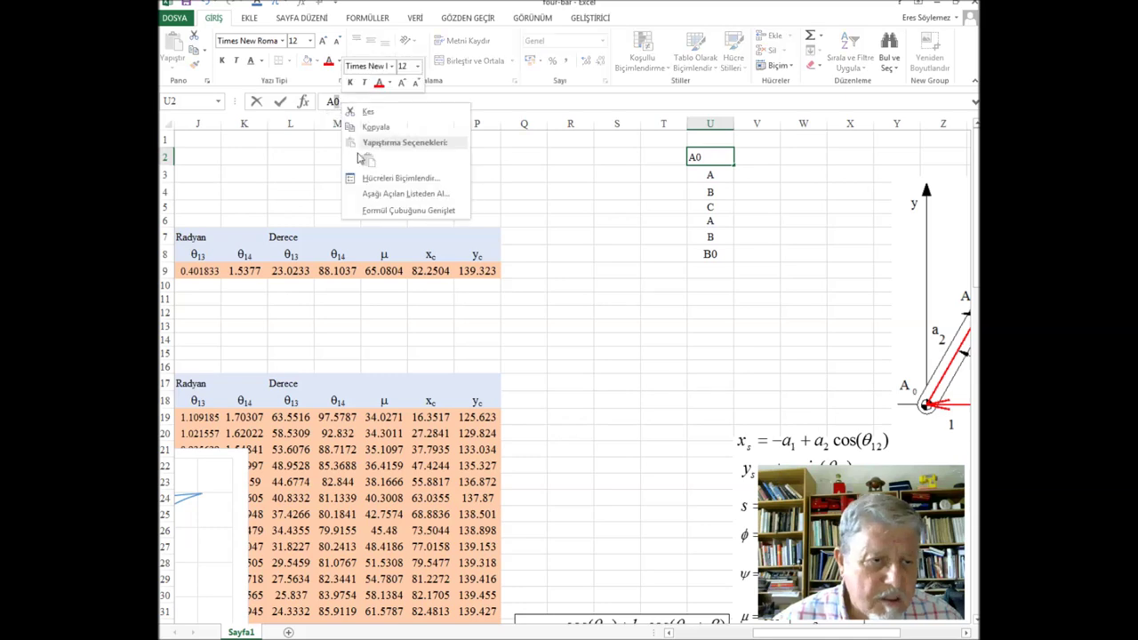
left_click(375, 179)
left_click(232, 207)
left_click(450, 303)
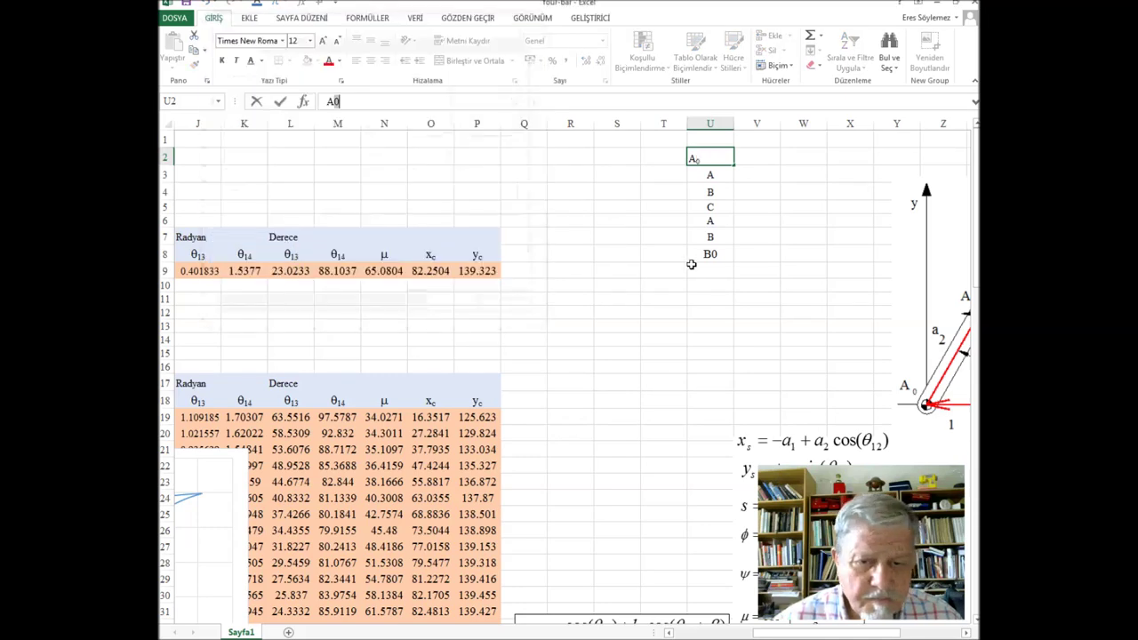
Step: Make the 0 in the B0 label in U8 a subscript via Format Cells
left_click(710, 255)
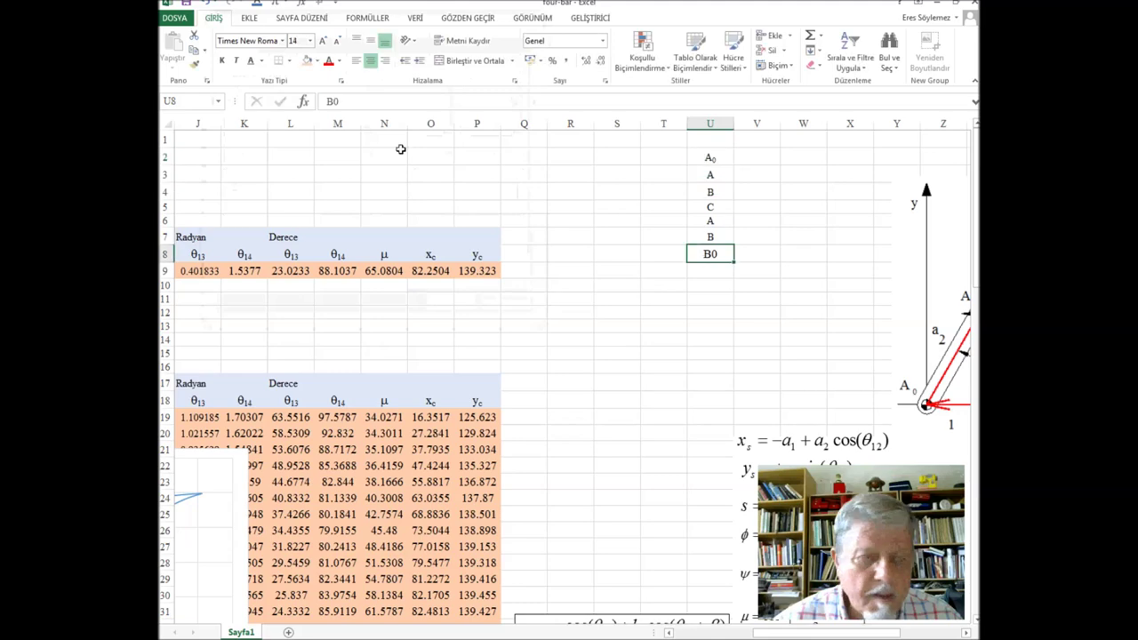
left_click_drag(334, 101, 343, 101)
right_click(343, 103)
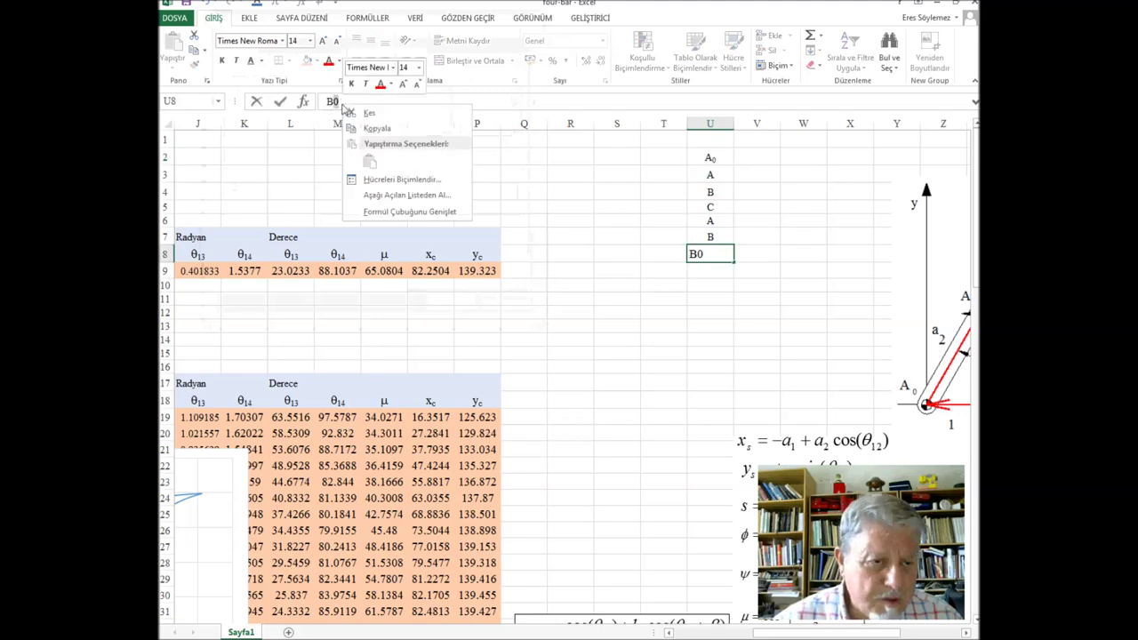
left_click(402, 181)
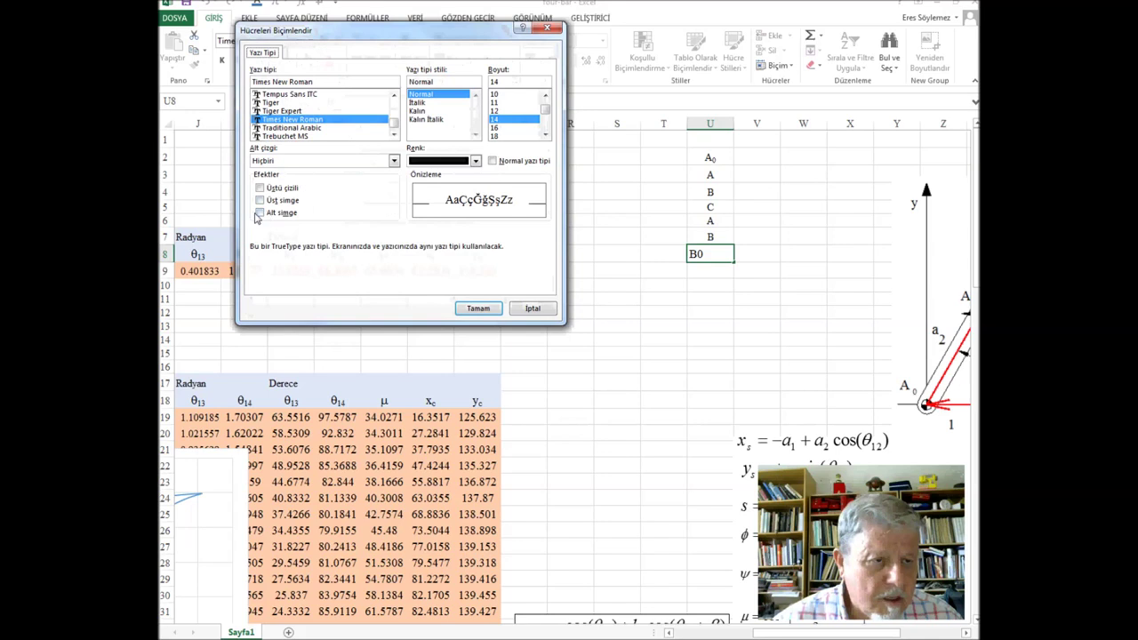
left_click(259, 214)
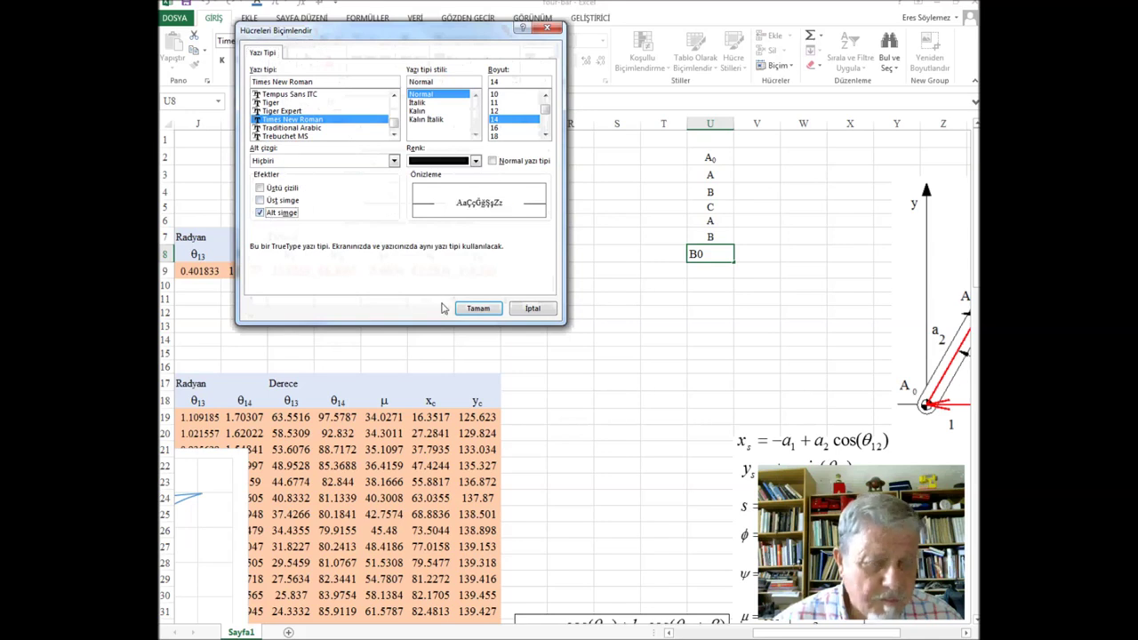
left_click(478, 308)
left_click(632, 365)
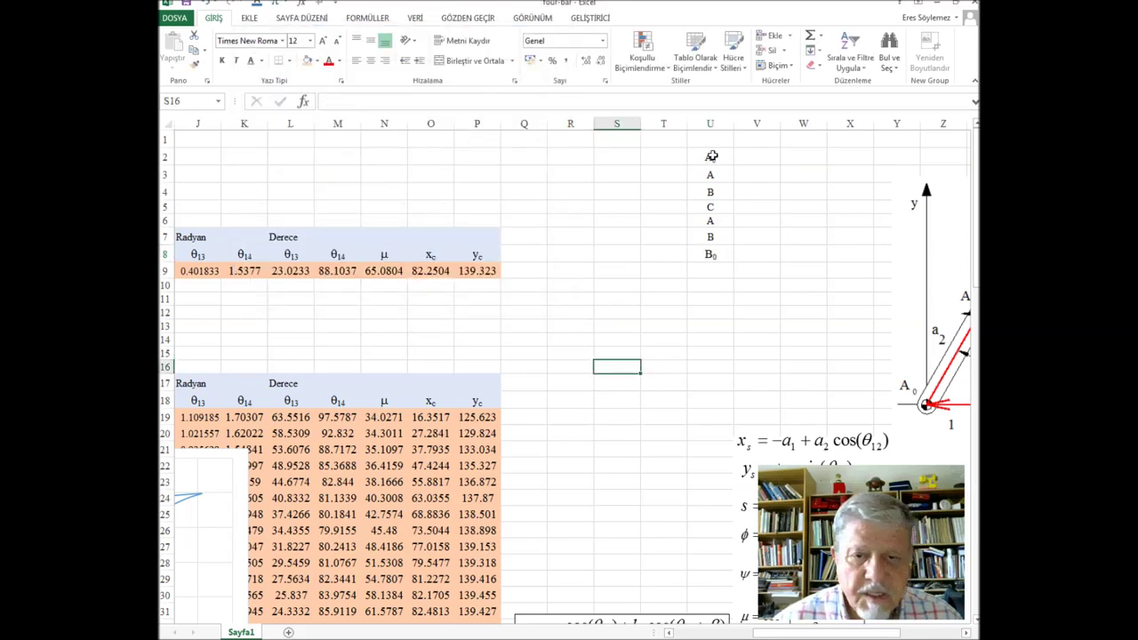
left_click_drag(711, 157, 711, 255)
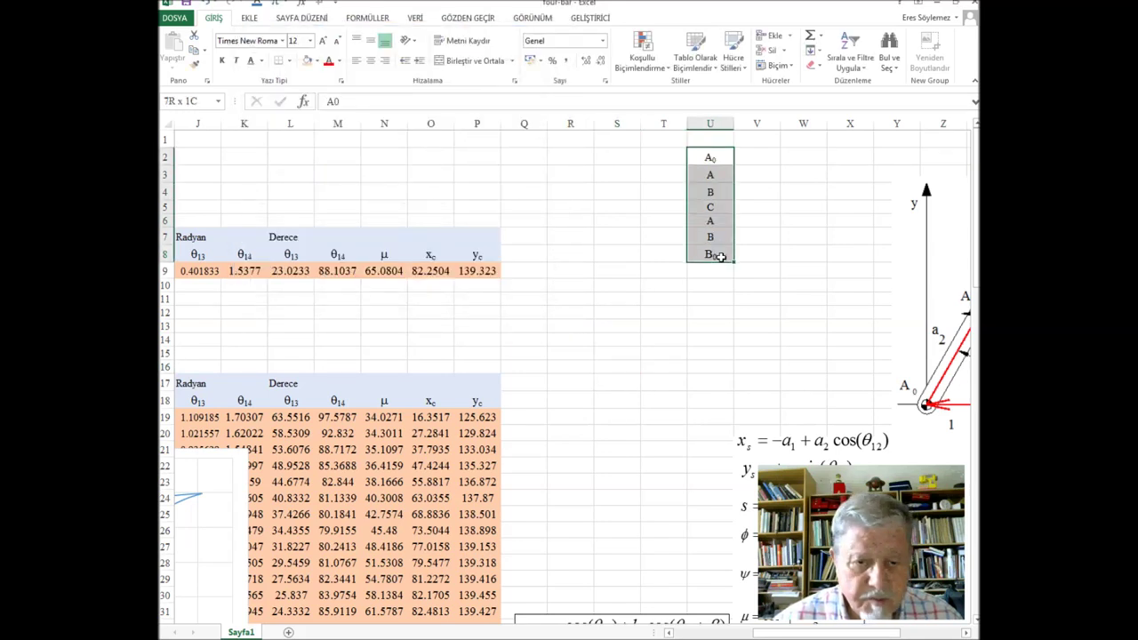
Step: Fill the U2:U8 point labels with light blue
left_click(316, 60)
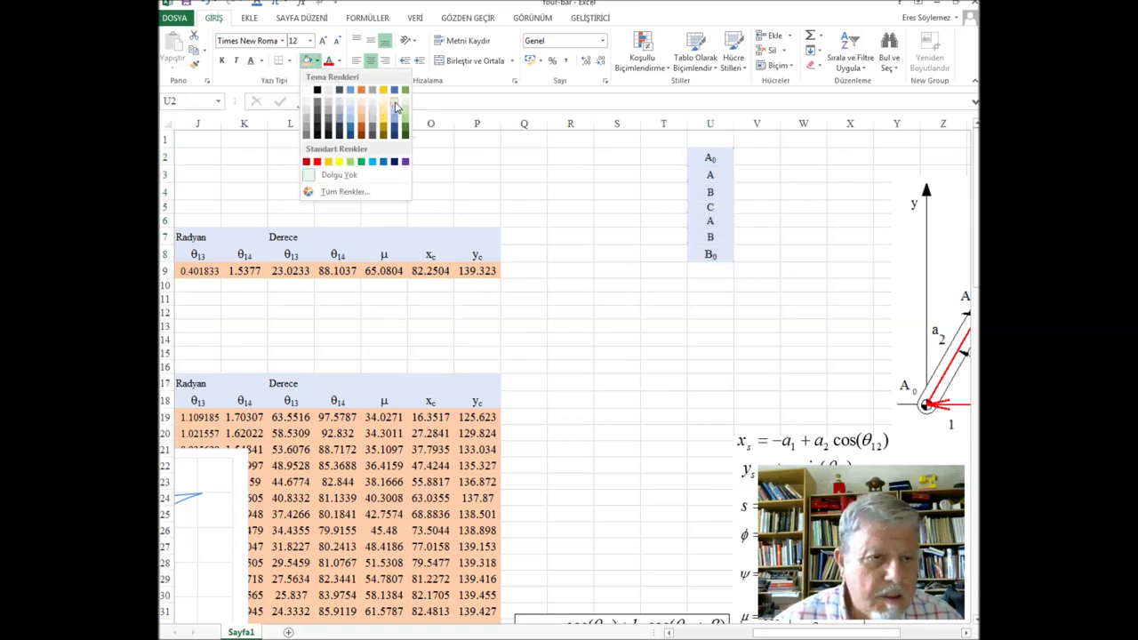
left_click(395, 101)
left_click_drag(533, 238, 529, 254)
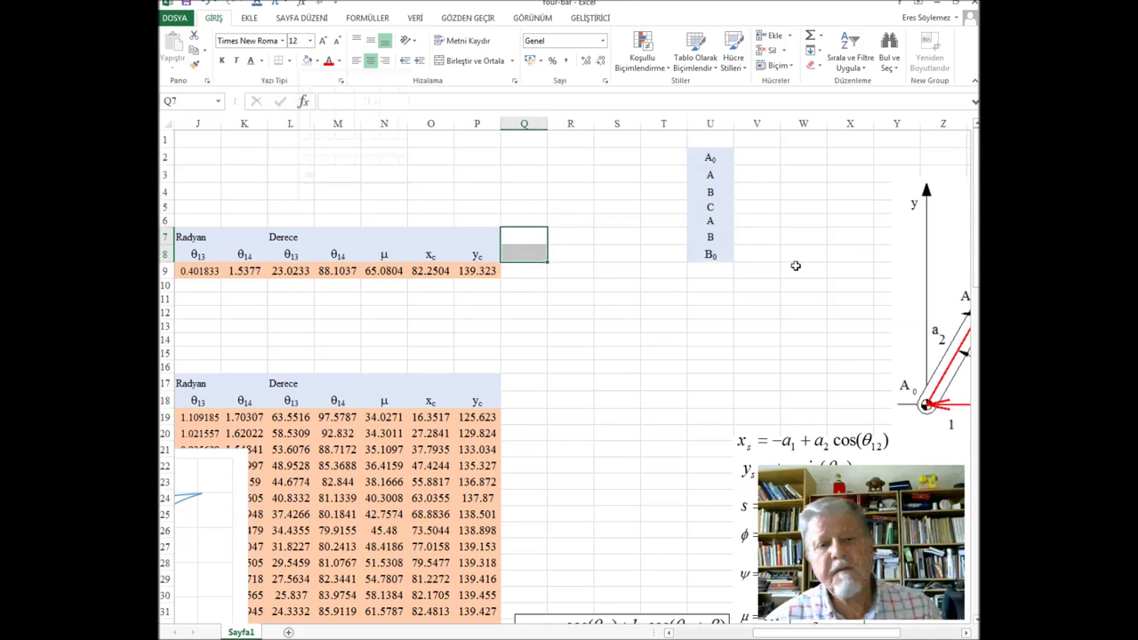
Step: Add the headings x in V1 and y in W1, then move the linkage diagram left
left_click(754, 142)
type("x")
key("Tab")
type("y")
key("Return")
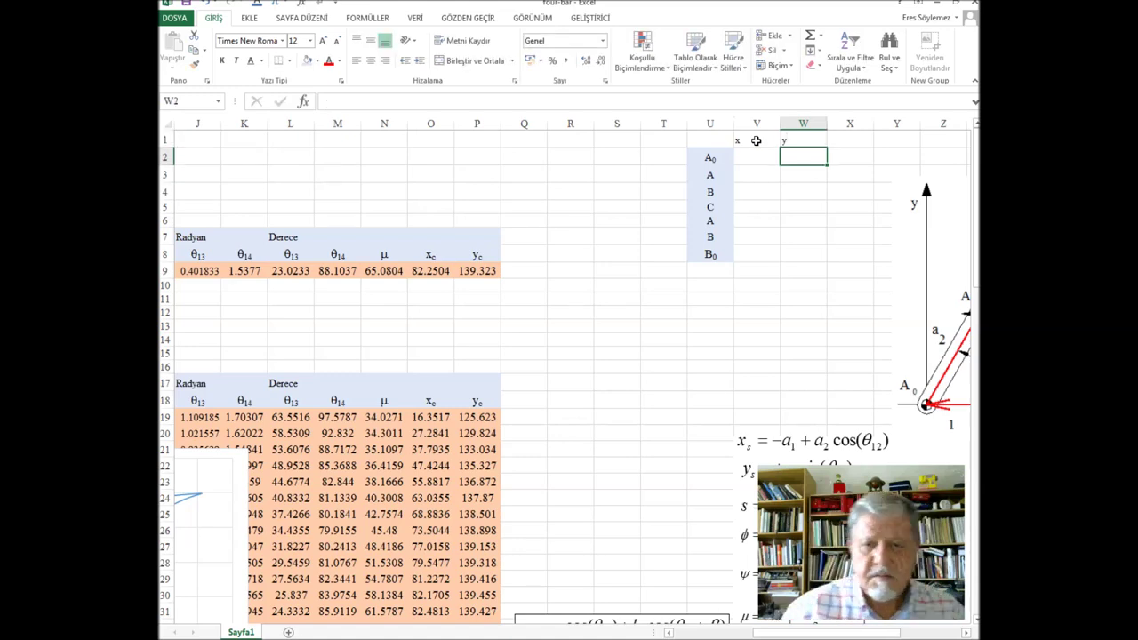
mouse_move(914, 197)
left_mouse_down()
mouse_move(714, 240)
mouse_move(330, 145)
left_mouse_up()
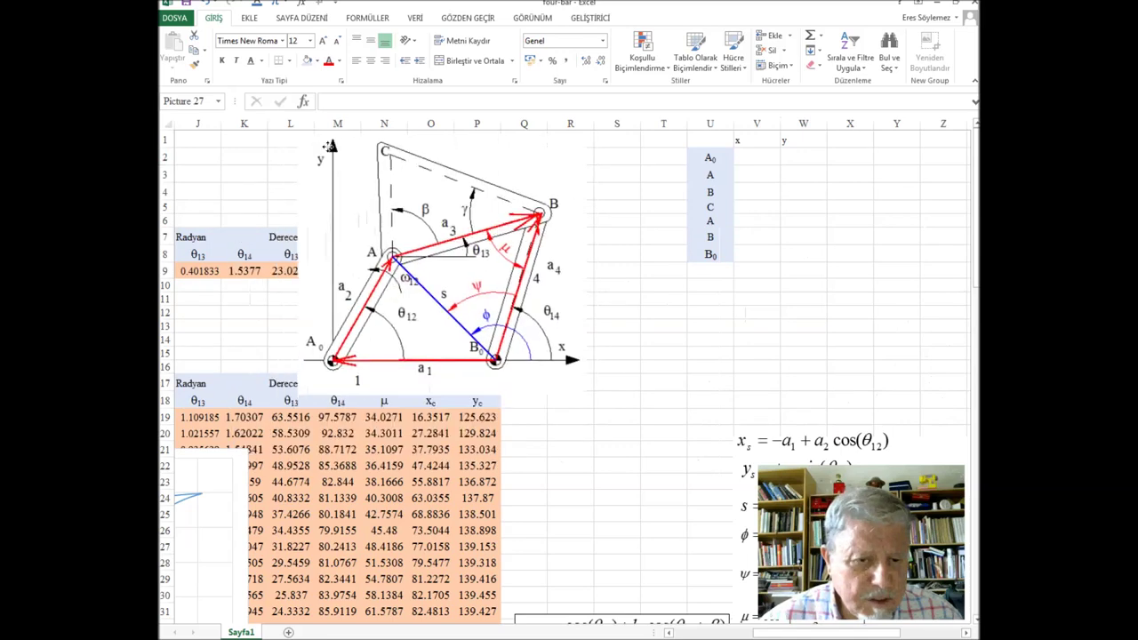
Step: Place the linkage diagram at rows 11–27 and enter A0's coordinates 0 in V2 and 0 in W2
left_click_drag(329, 145, 327, 320)
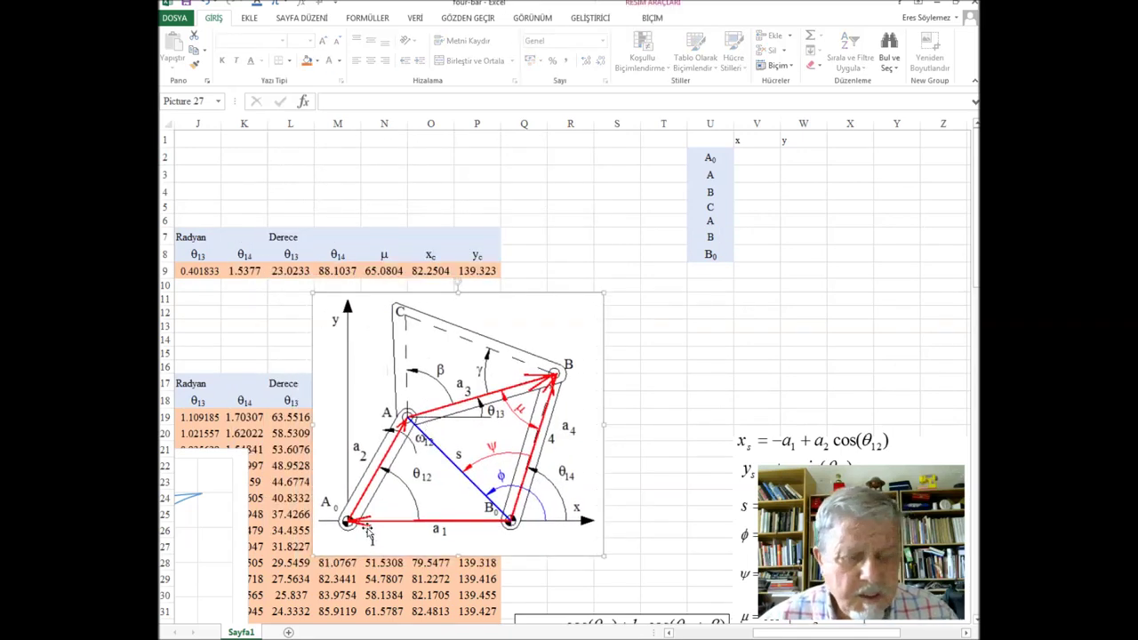
left_click(769, 160)
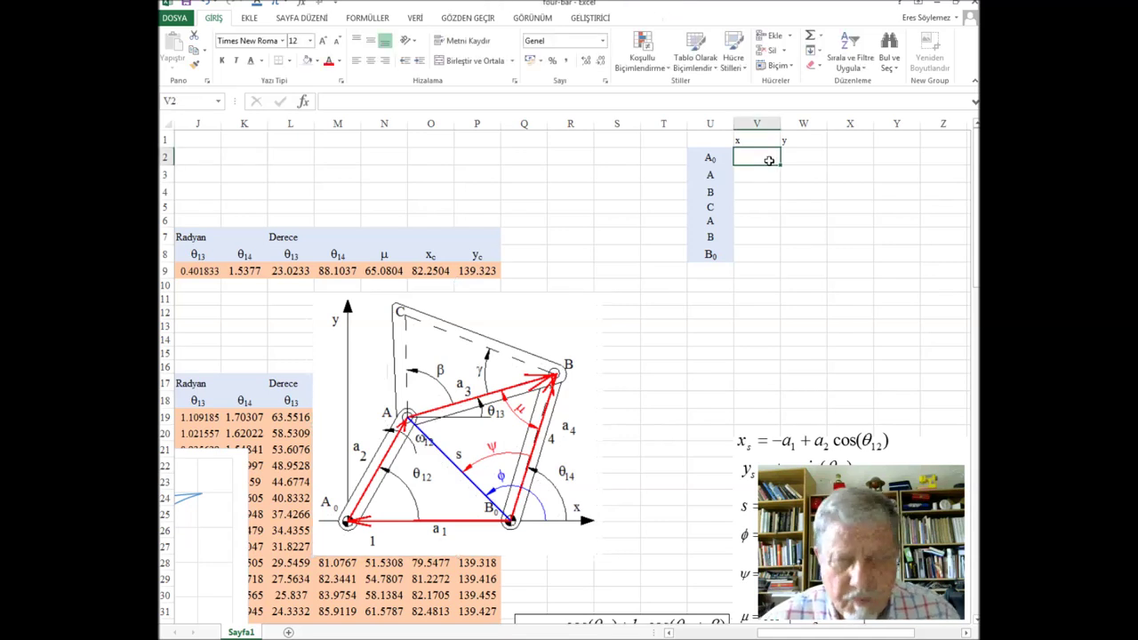
type("0")
key("Right")
type("0")
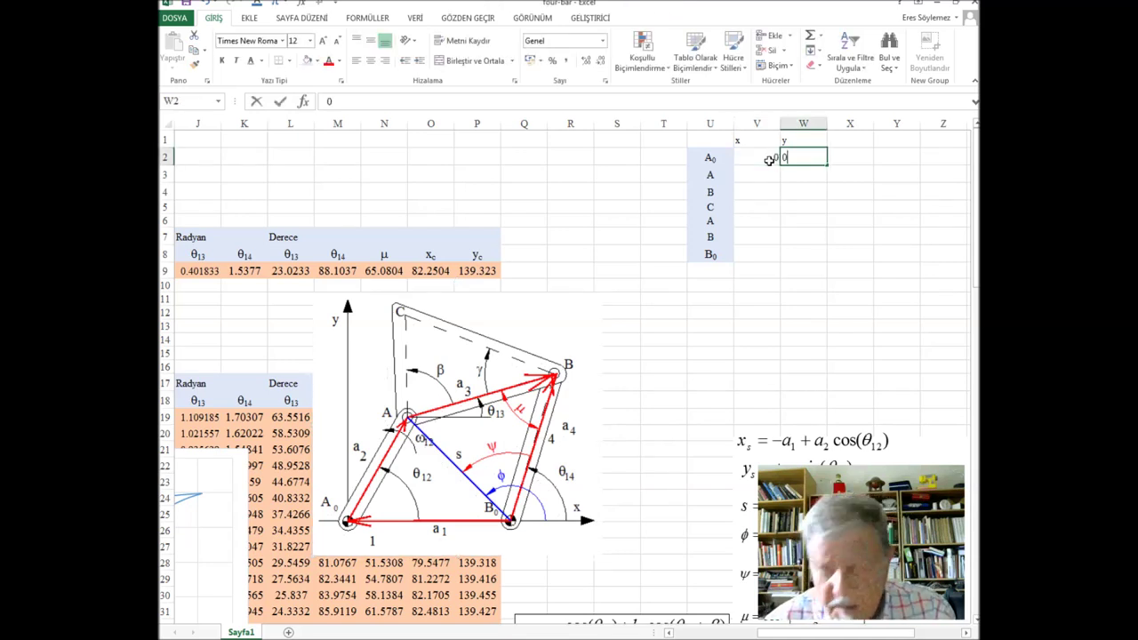
key("Return")
key("Left")
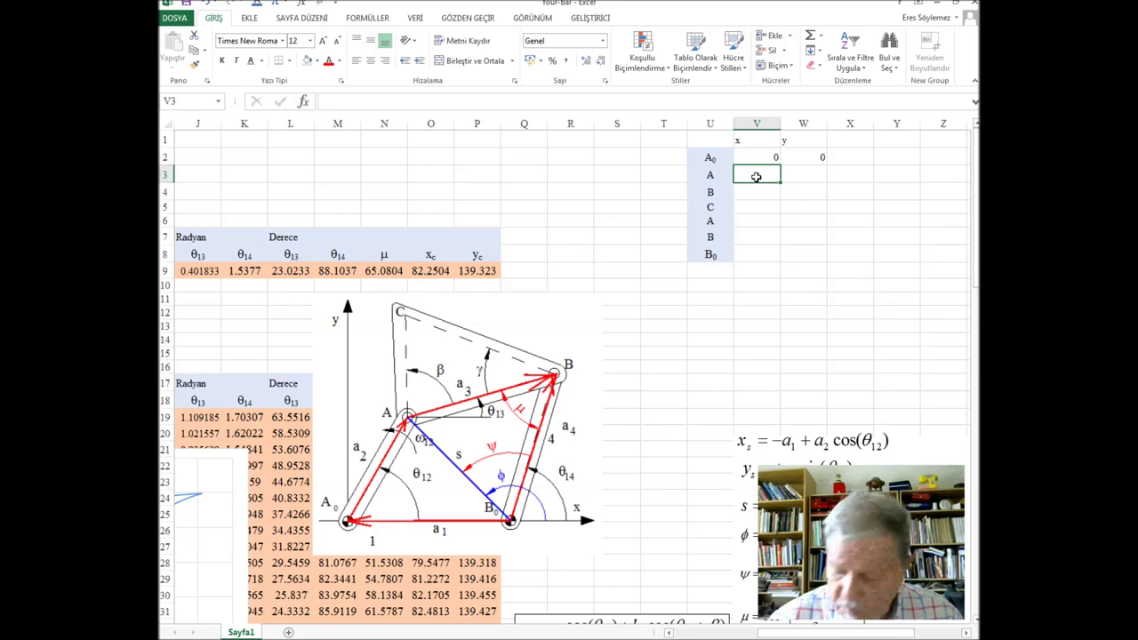
Step: Enter =+Krank*COS(B9) in V3 and =+Krank*SIN(B9) in W3, giving A at (14.79164, 31.72077)
type("+kt")
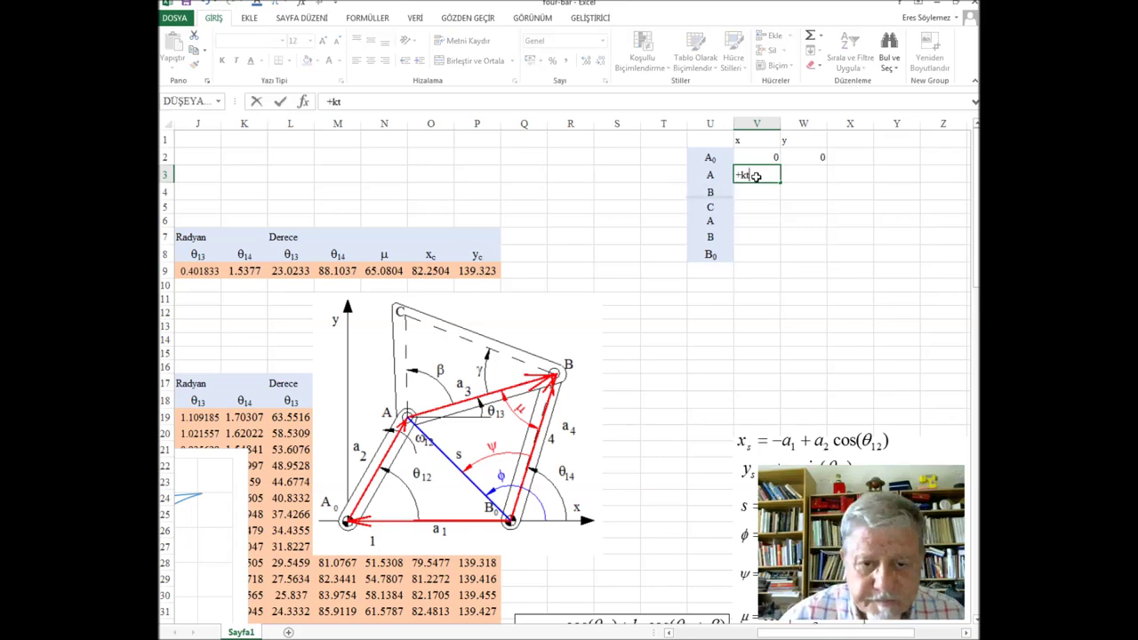
key("BackSpace")
type("rank")
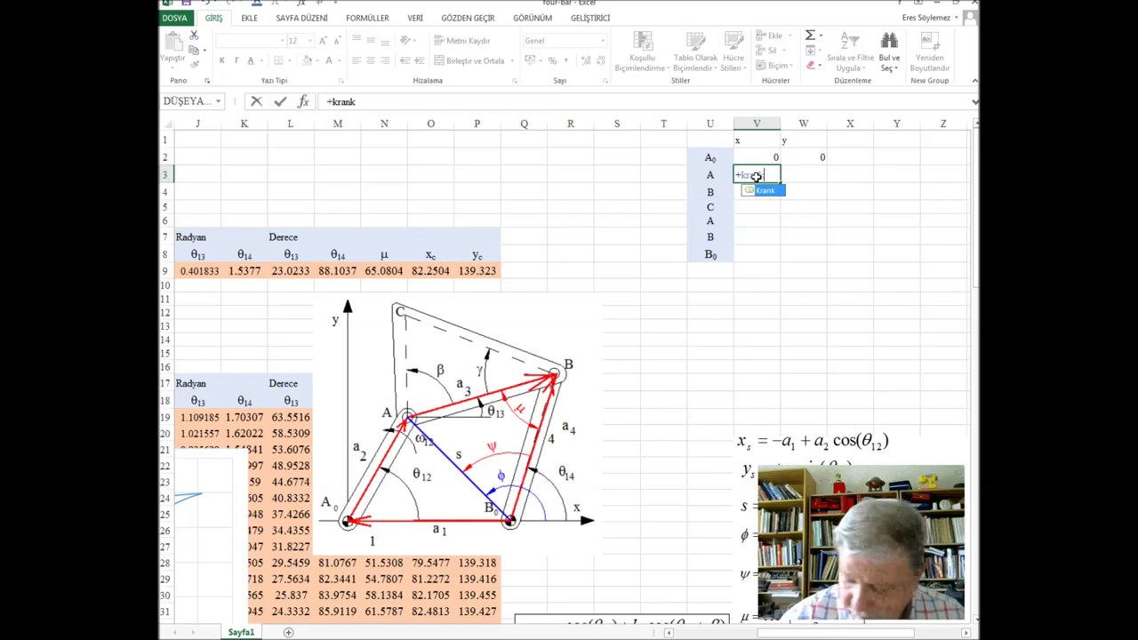
type("*cos(b9)")
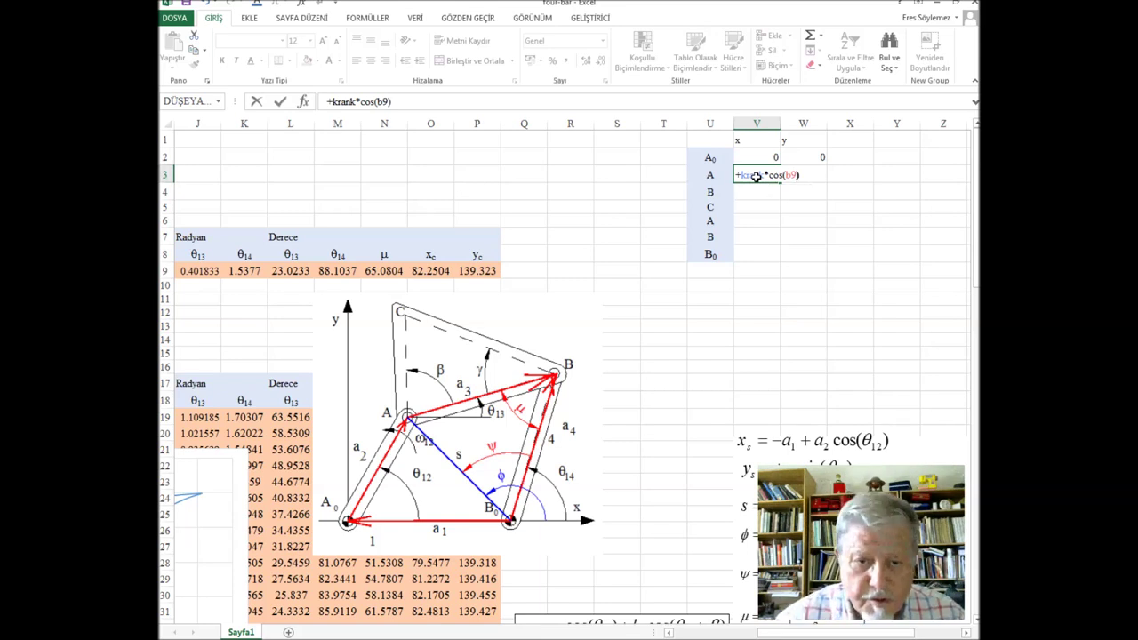
key("Return")
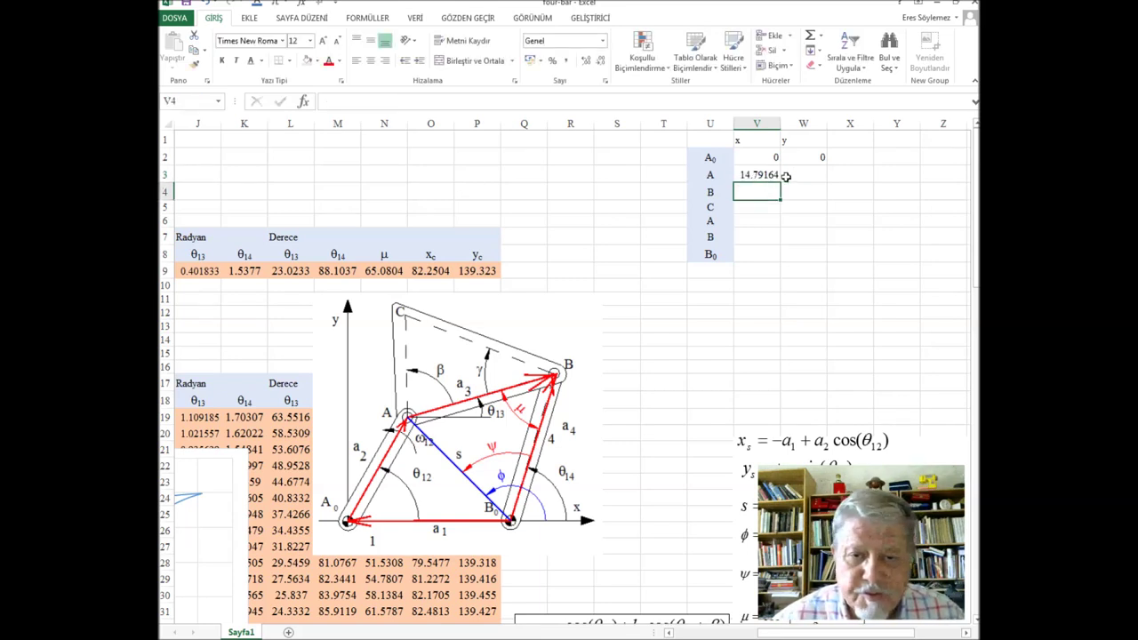
left_click(830, 174)
left_click(812, 173)
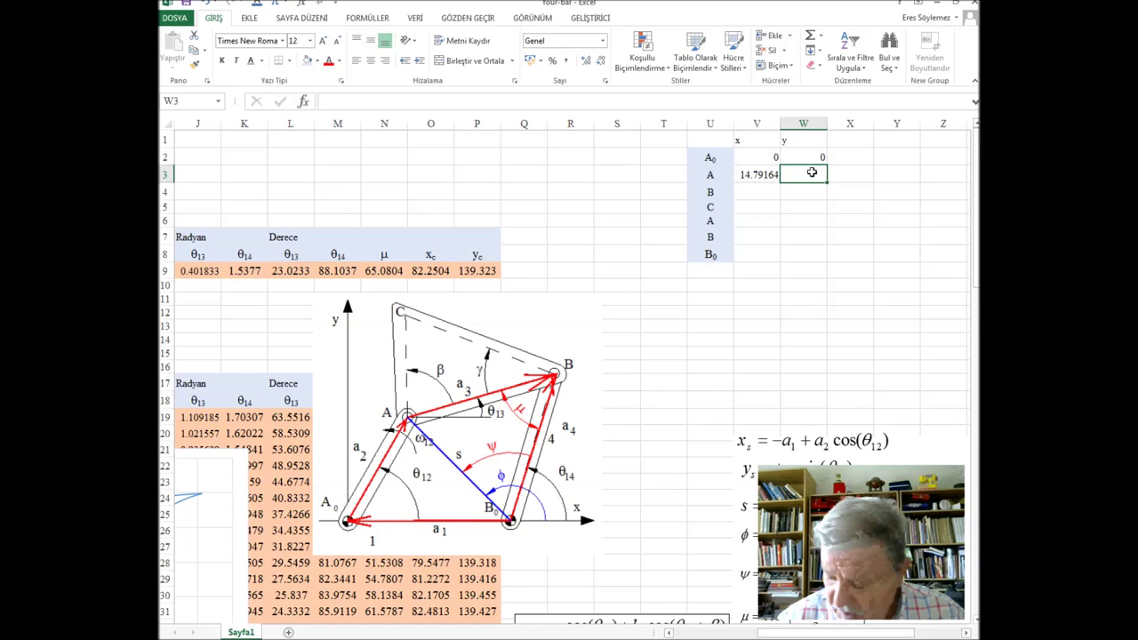
type("+kr")
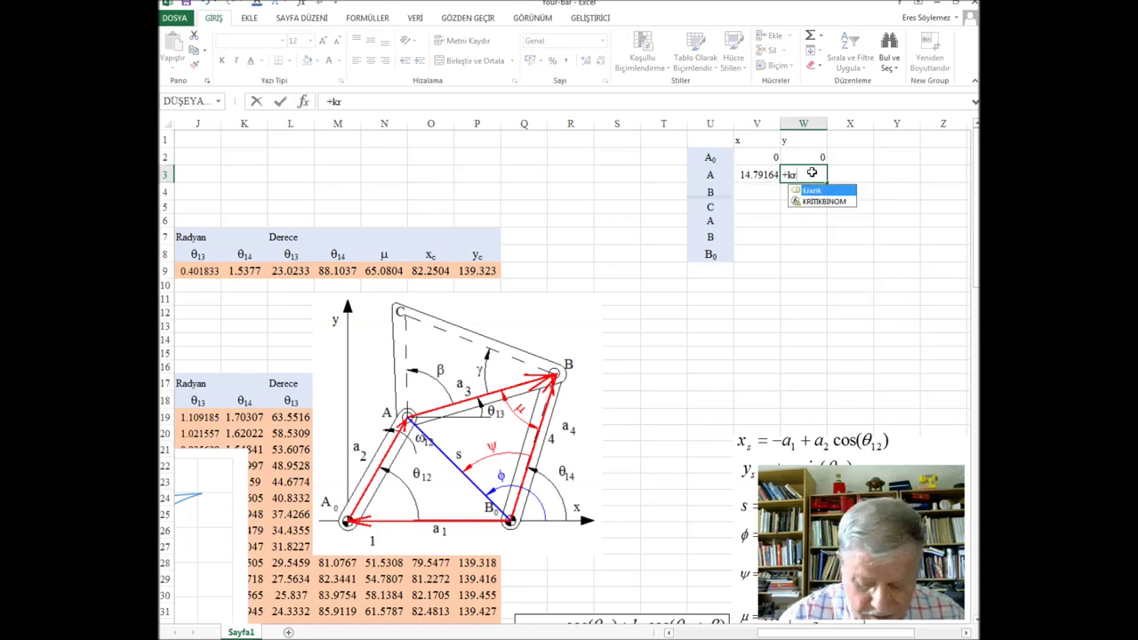
type("ank*")
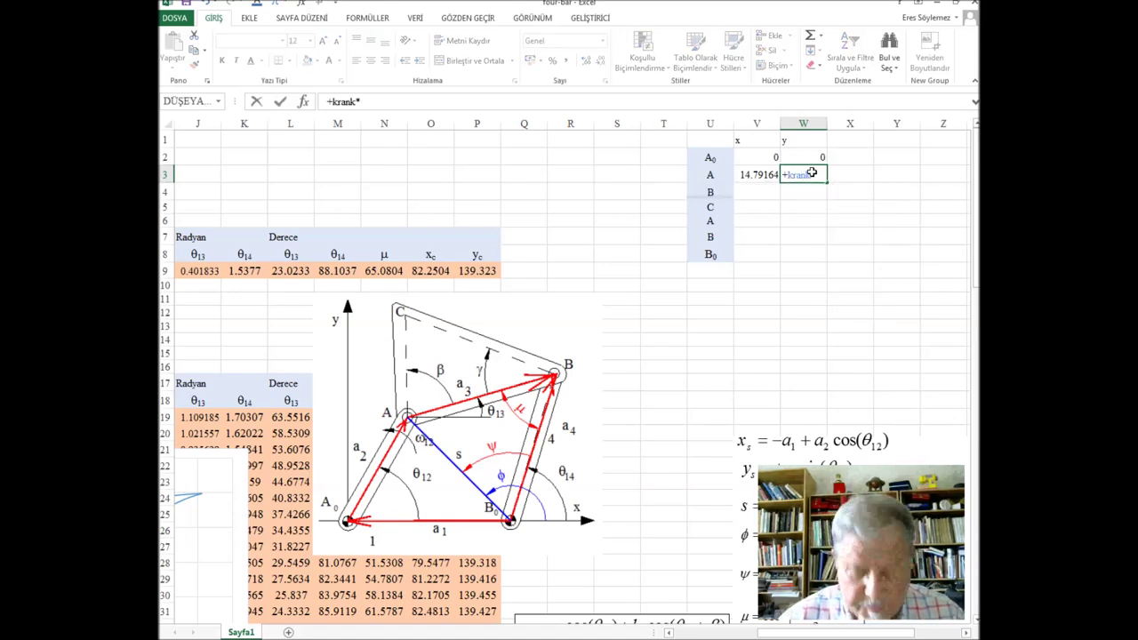
type("sin(")
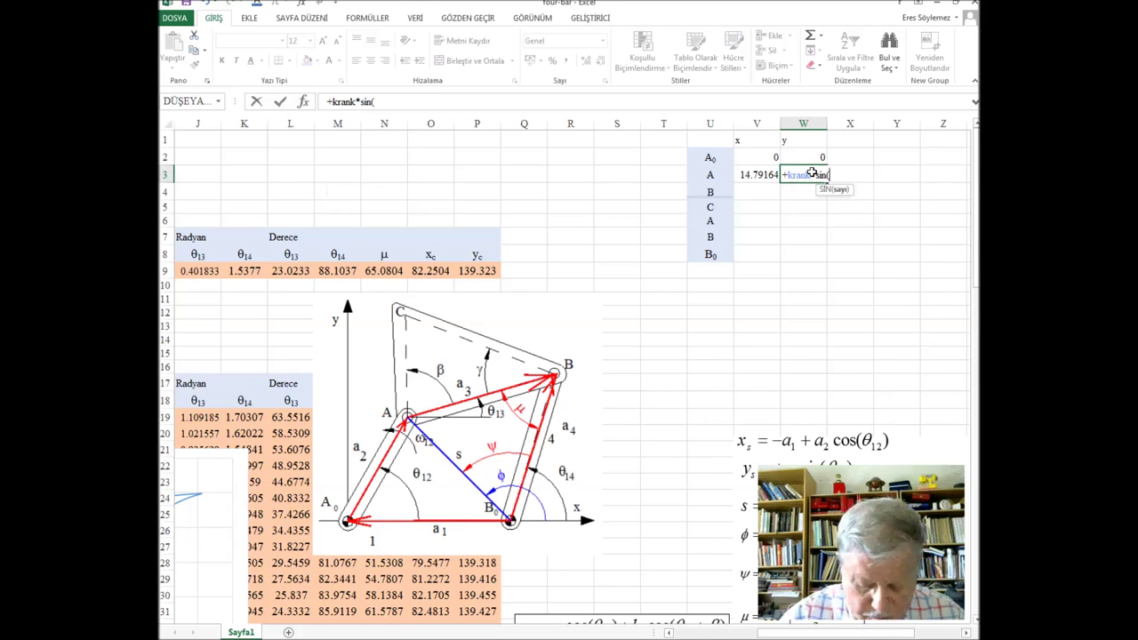
type("b9")
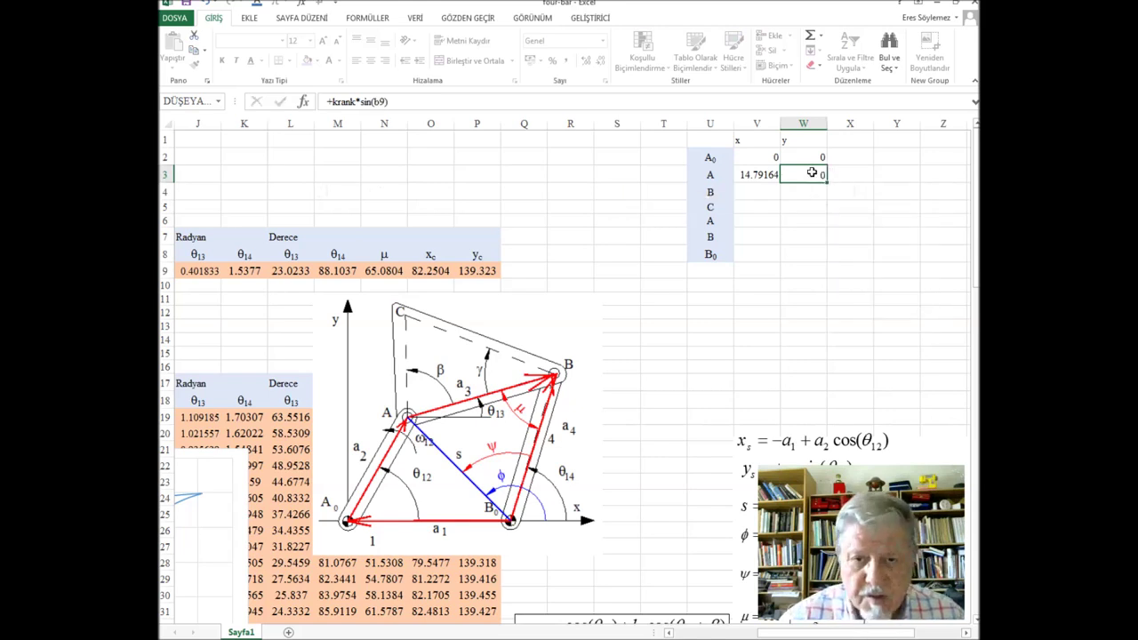
key("Return")
left_click(756, 174)
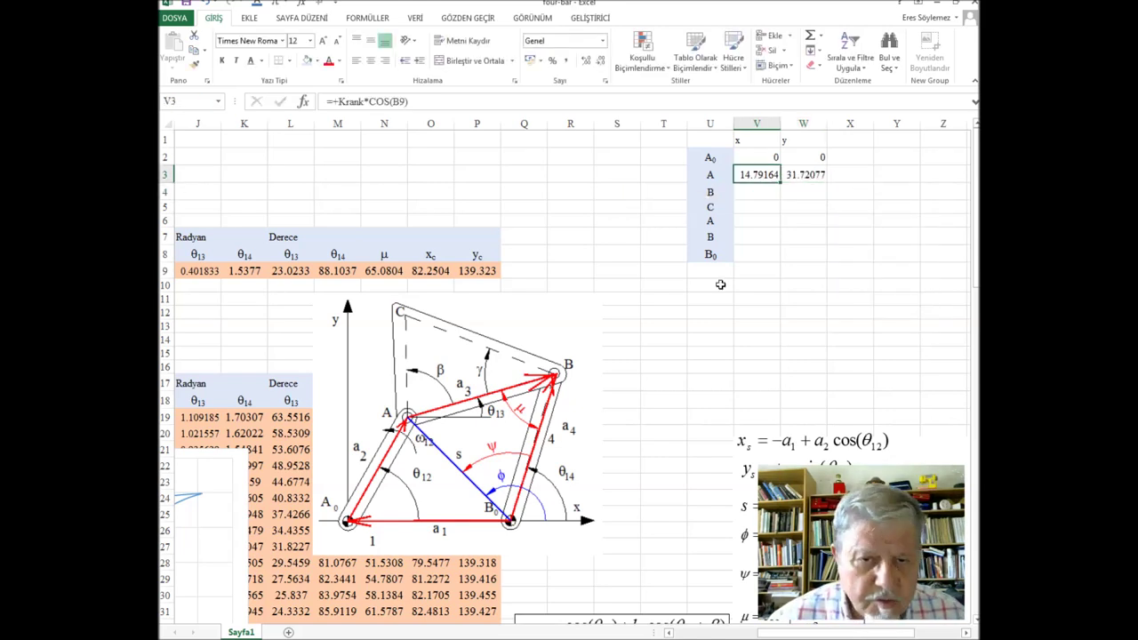
left_click(669, 632)
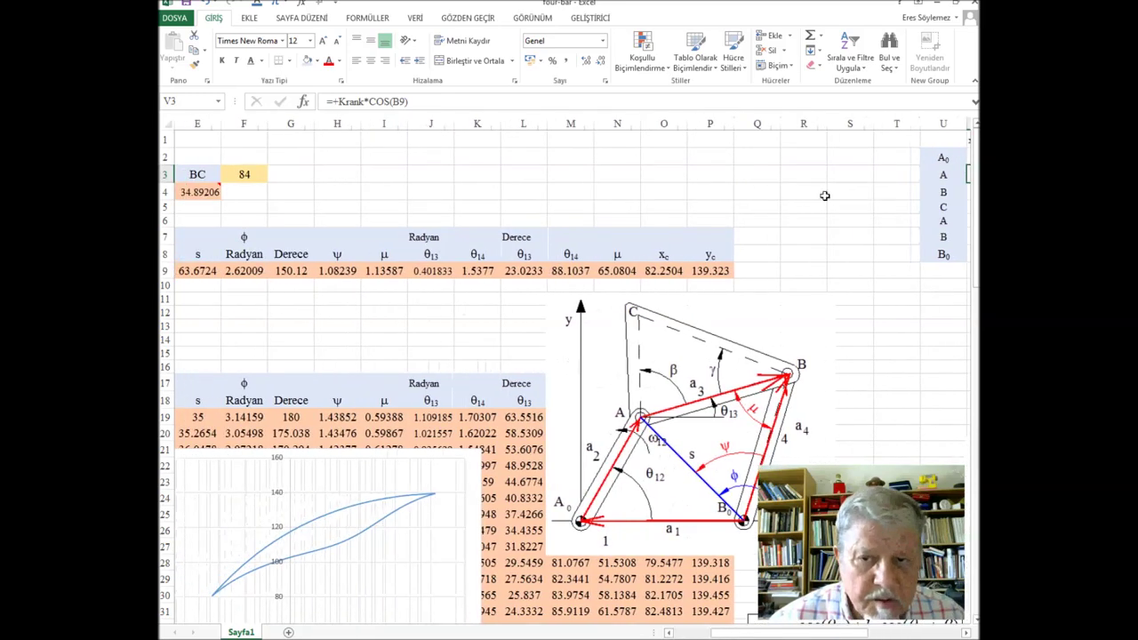
left_click(450, 103)
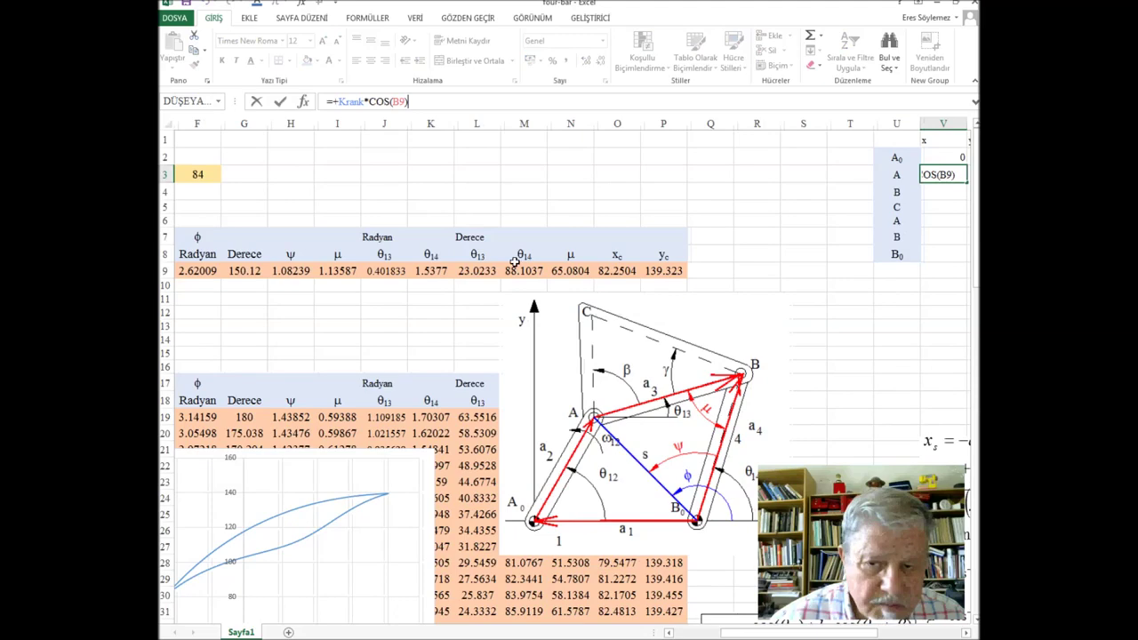
left_click(683, 633)
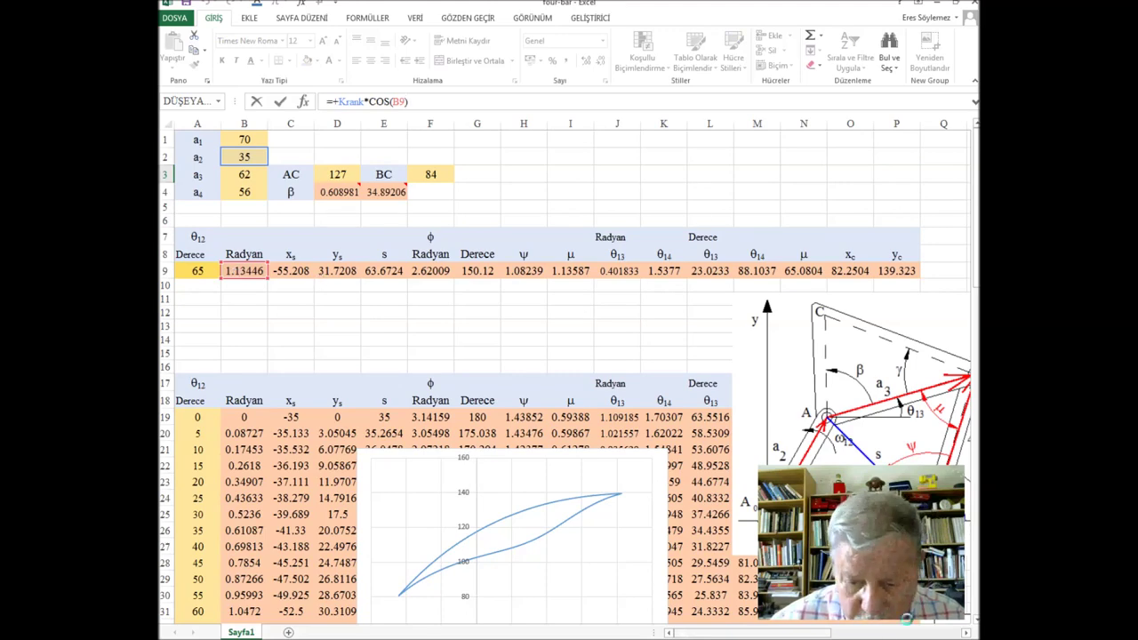
left_click(966, 633)
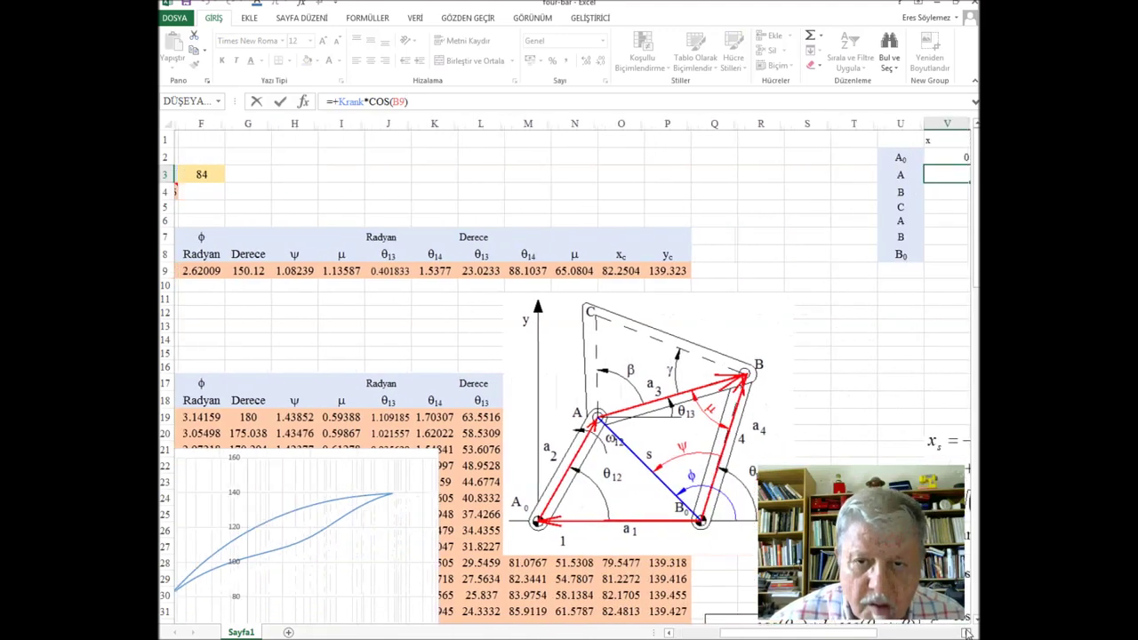
left_click(966, 632)
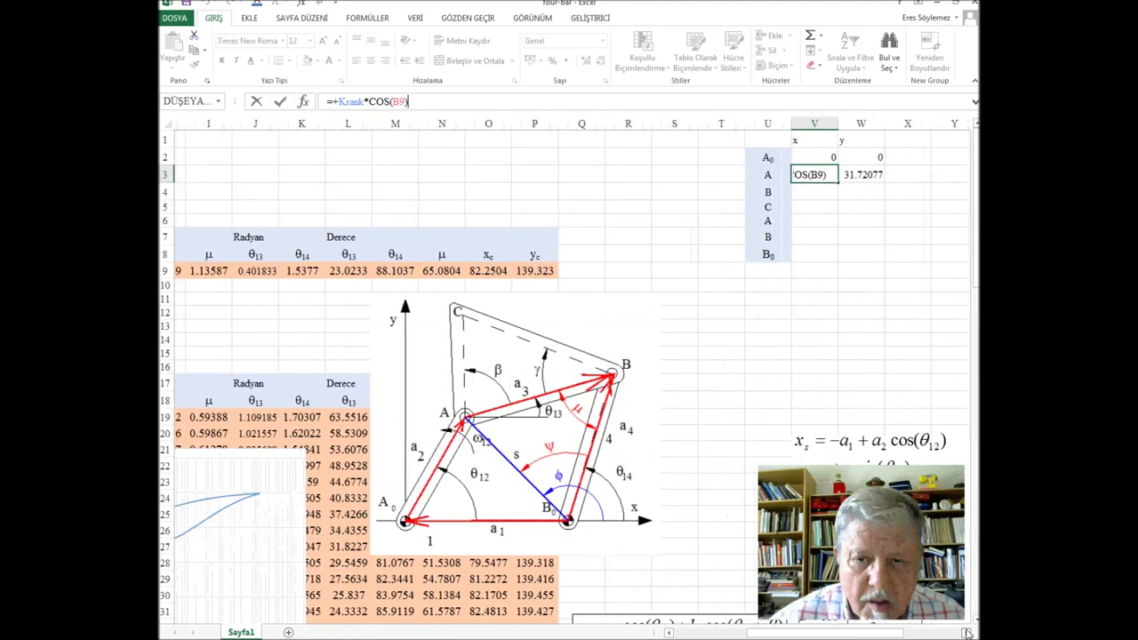
left_click(799, 254)
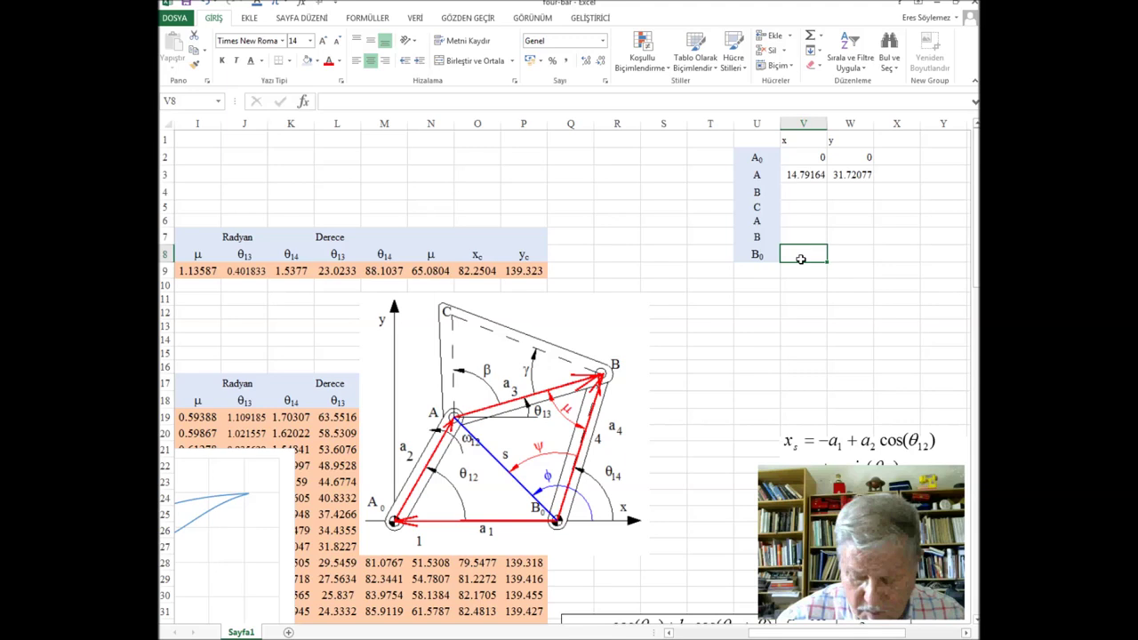
Step: Set B0's coordinates to =+Sabit (70) in V8 and 0 in W8
type("+")
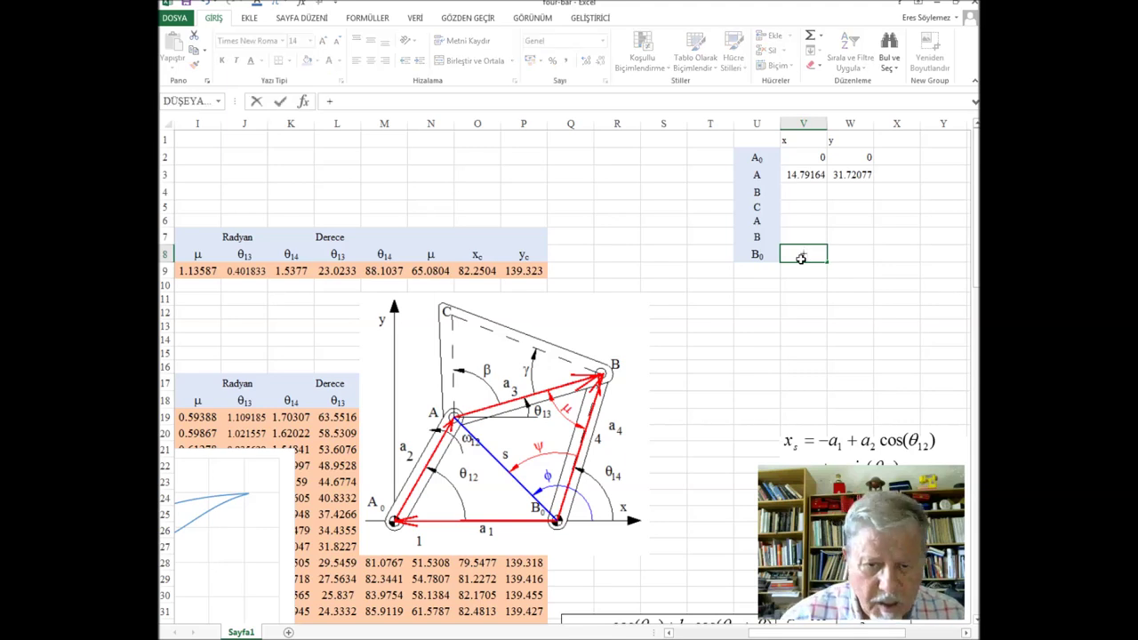
type("sabit")
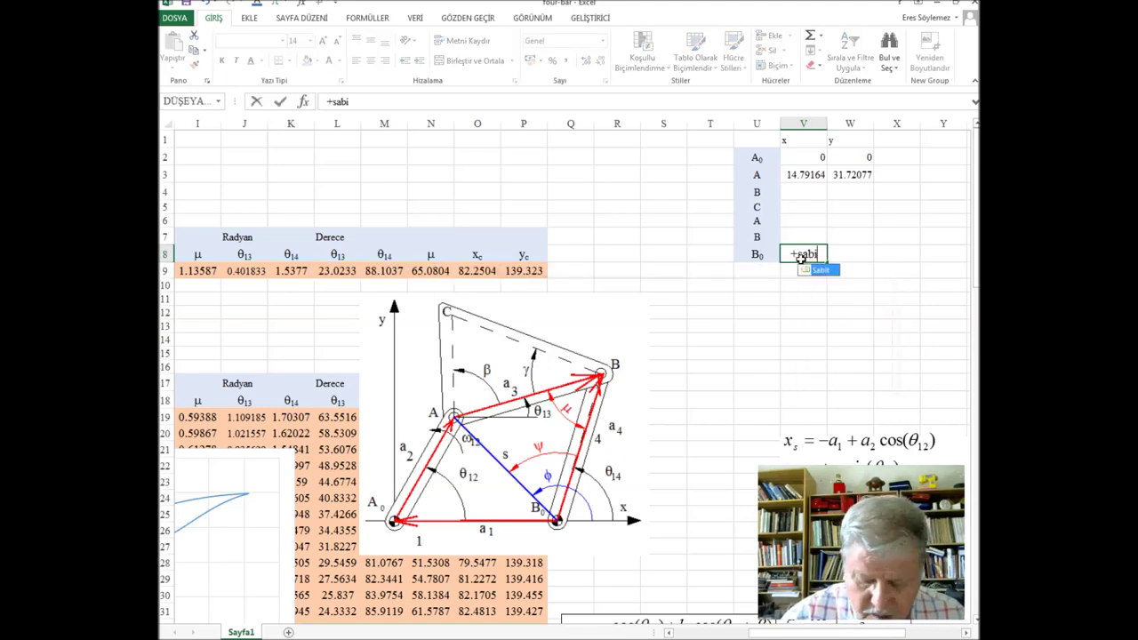
key("Return")
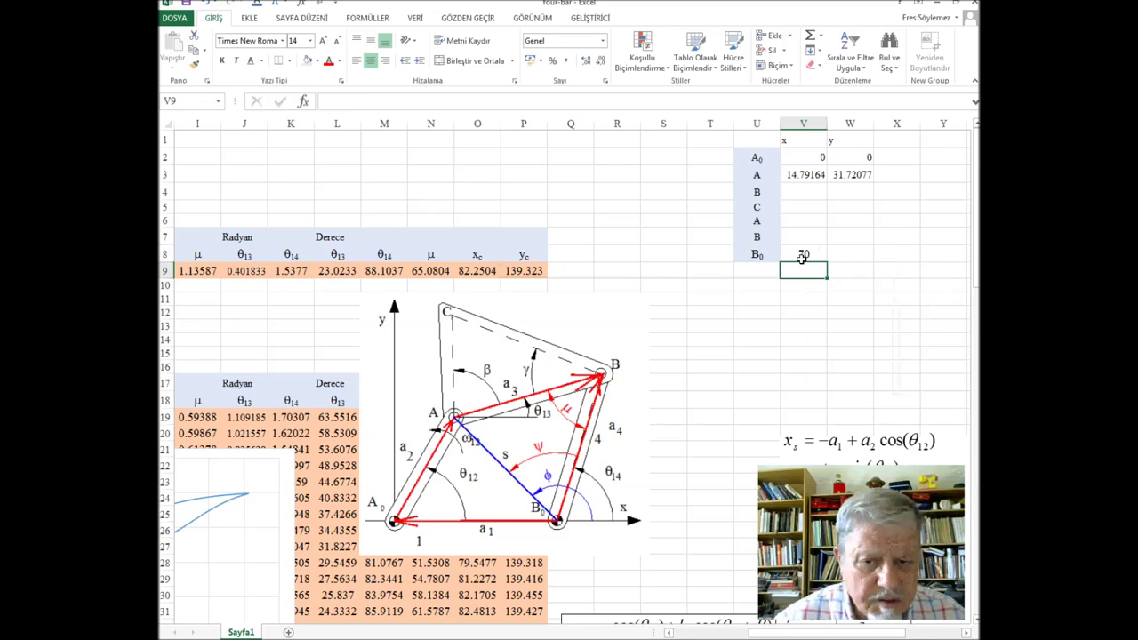
left_click(852, 255)
type("0")
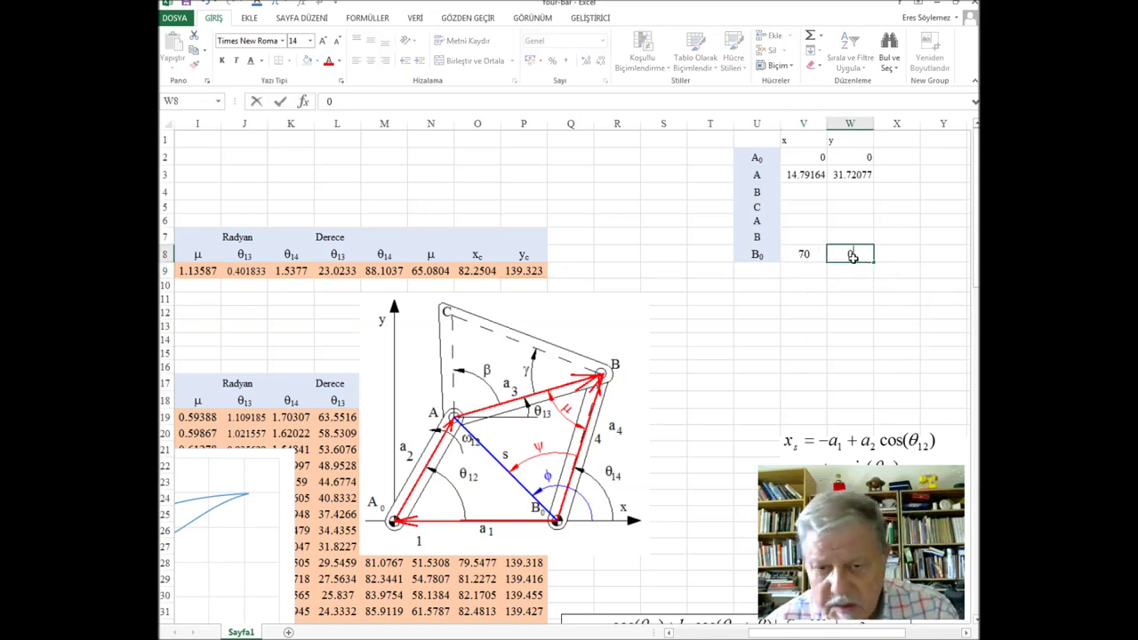
left_click(816, 325)
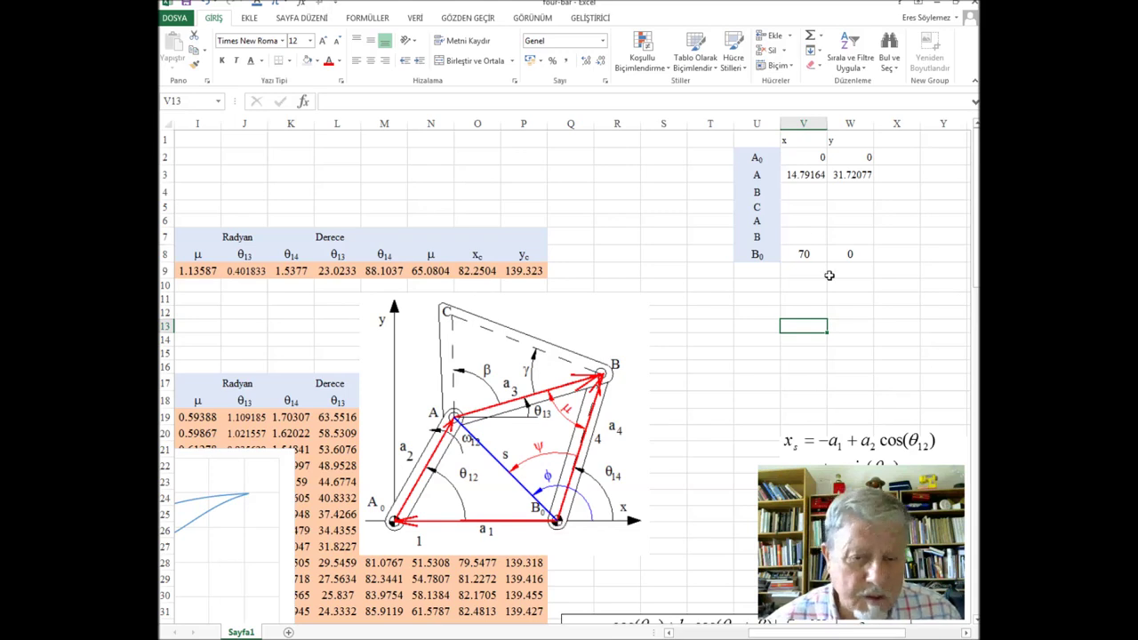
Step: Compute B's x in V7 as =+V8+sarkac*cos(K9), giving 71.85307
left_click(815, 239)
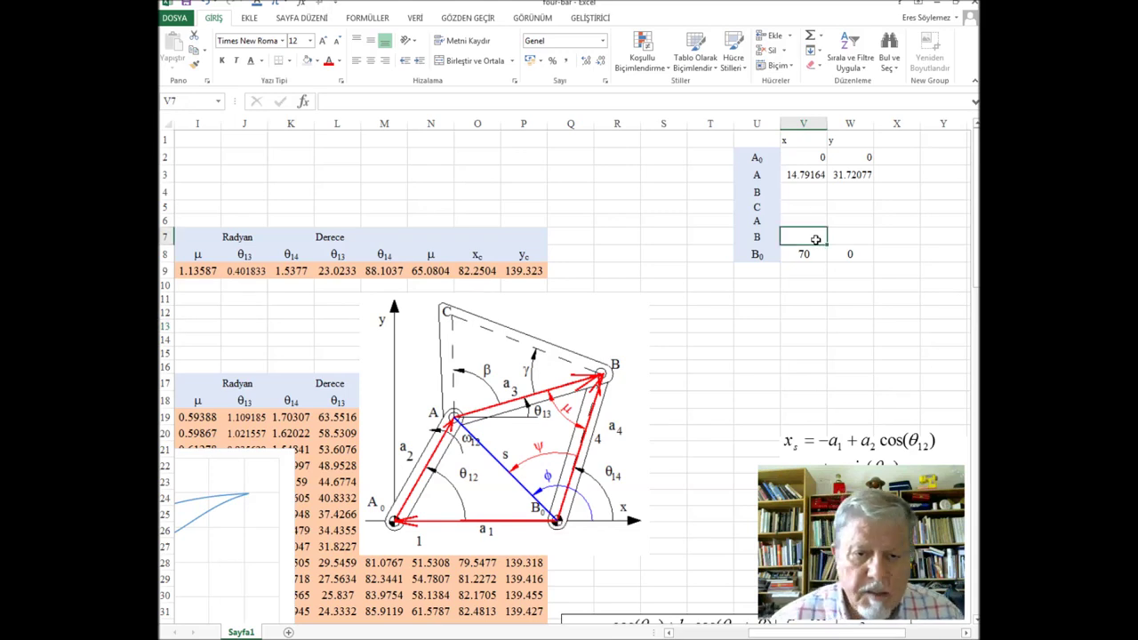
type("+")
left_click(804, 255)
type("+sar")
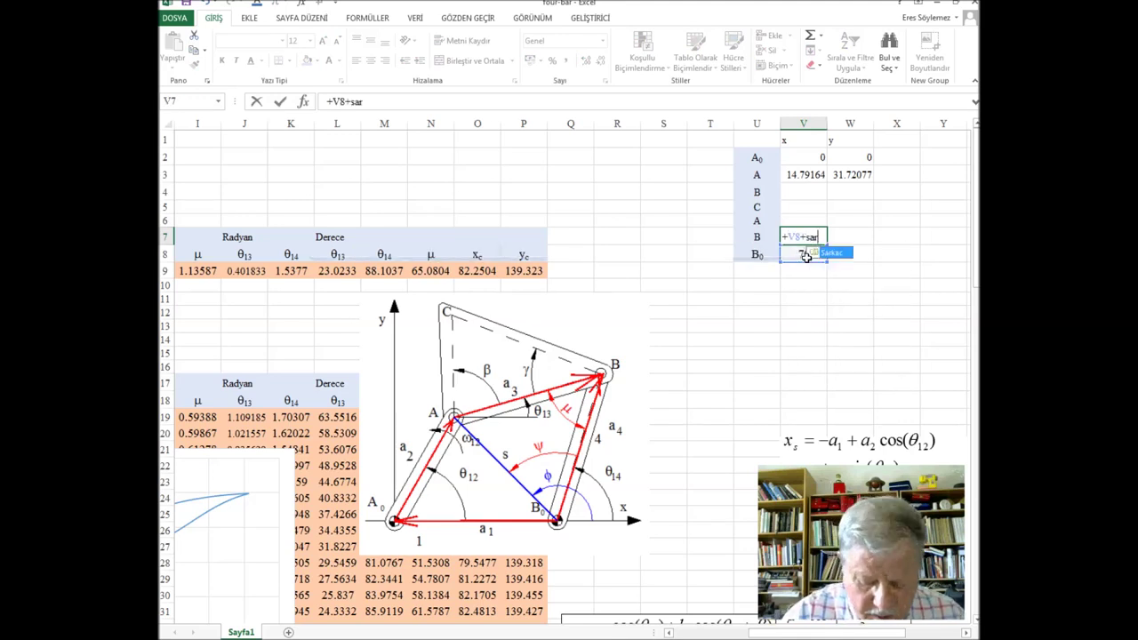
type("kac")
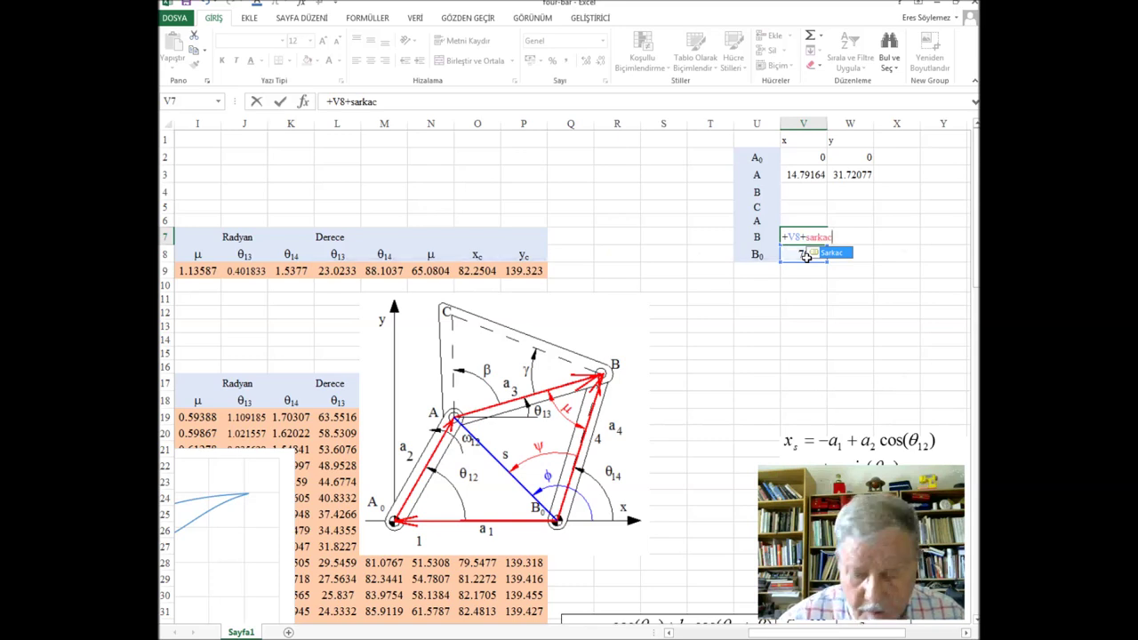
type("*cos")
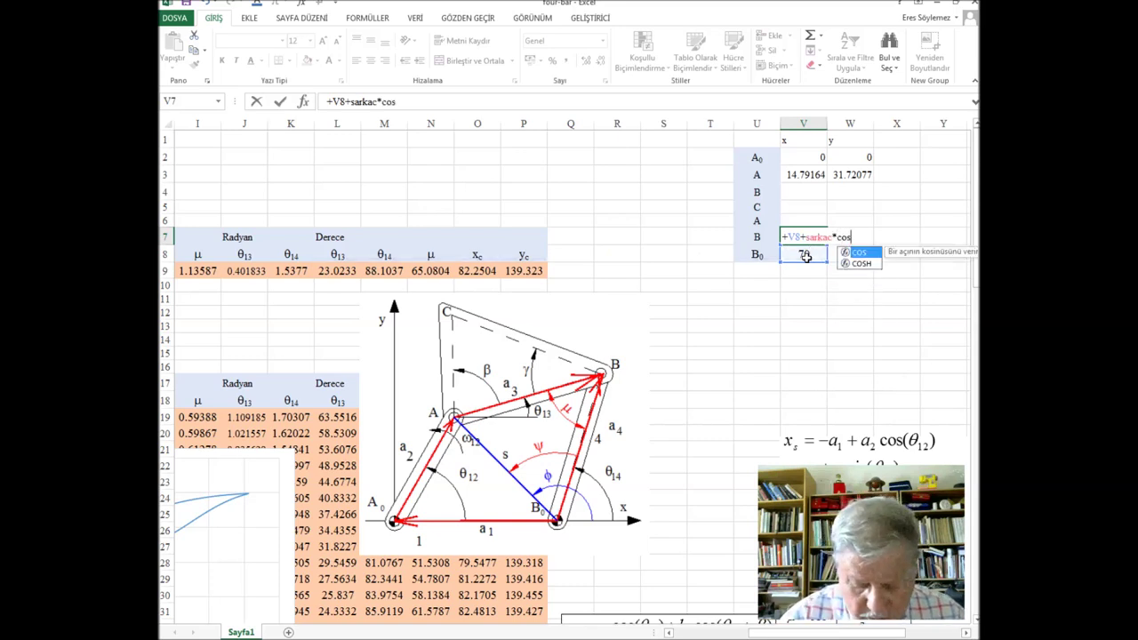
type("(")
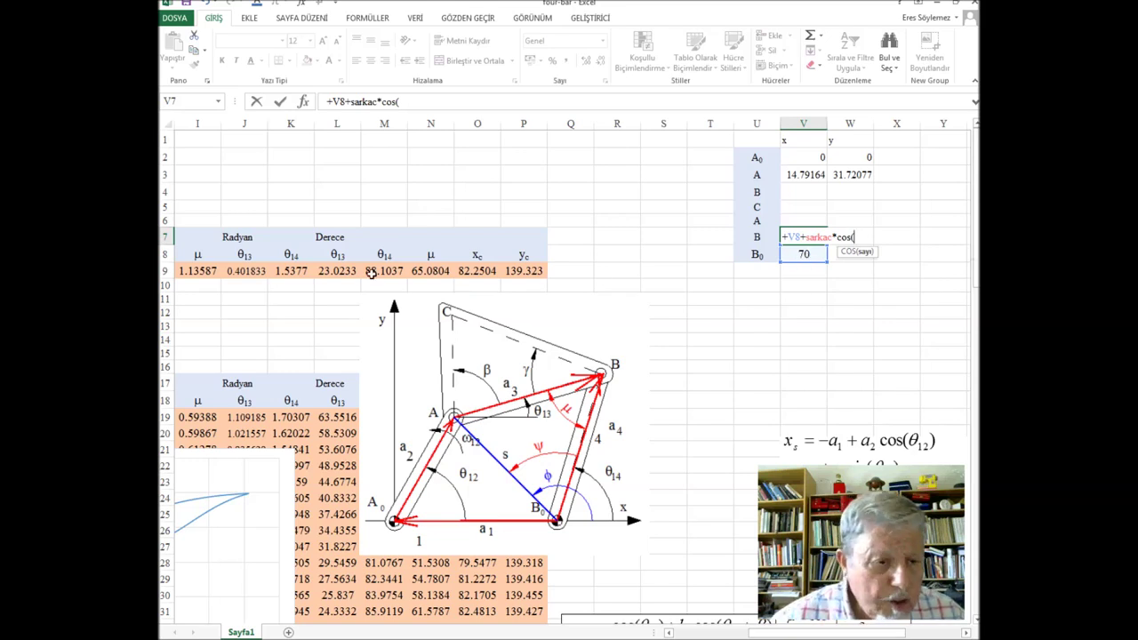
left_click(293, 271)
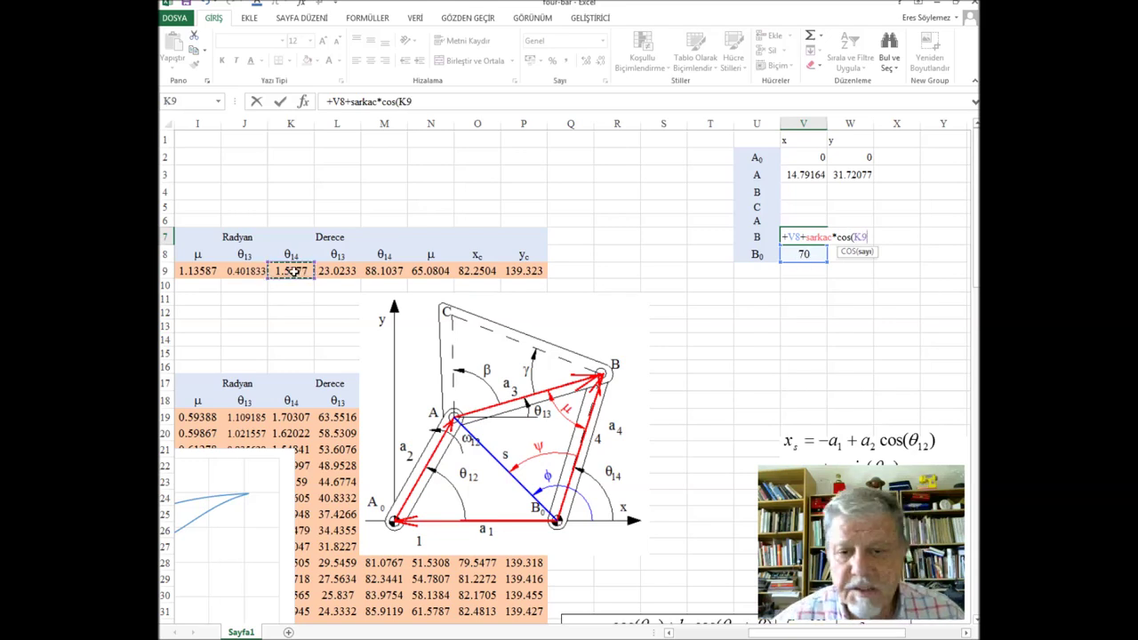
type(")")
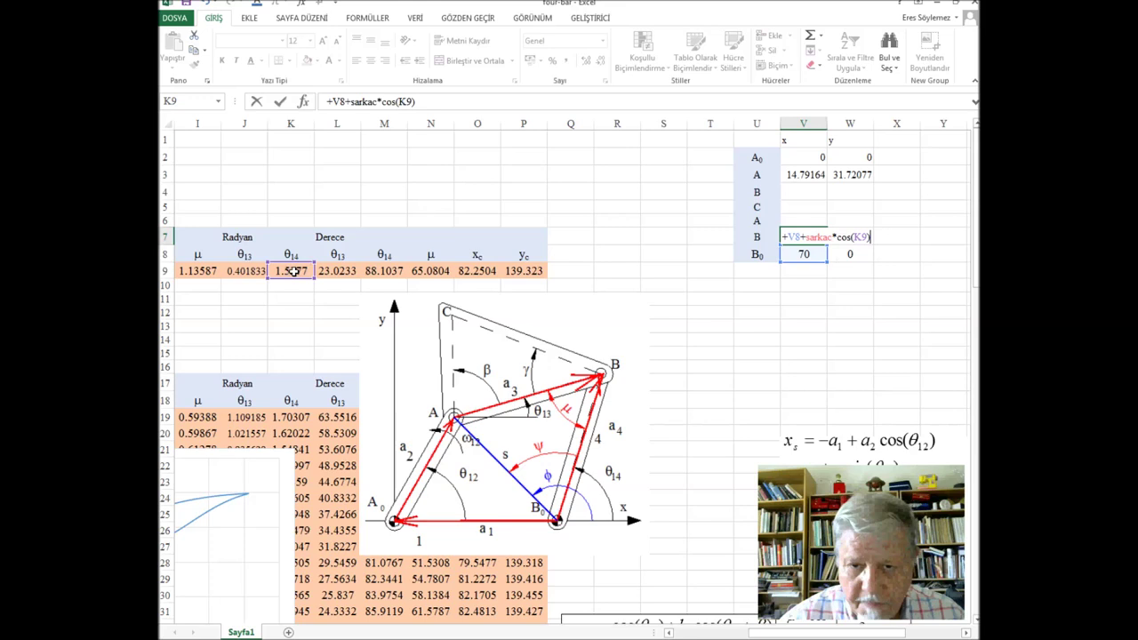
key("Return")
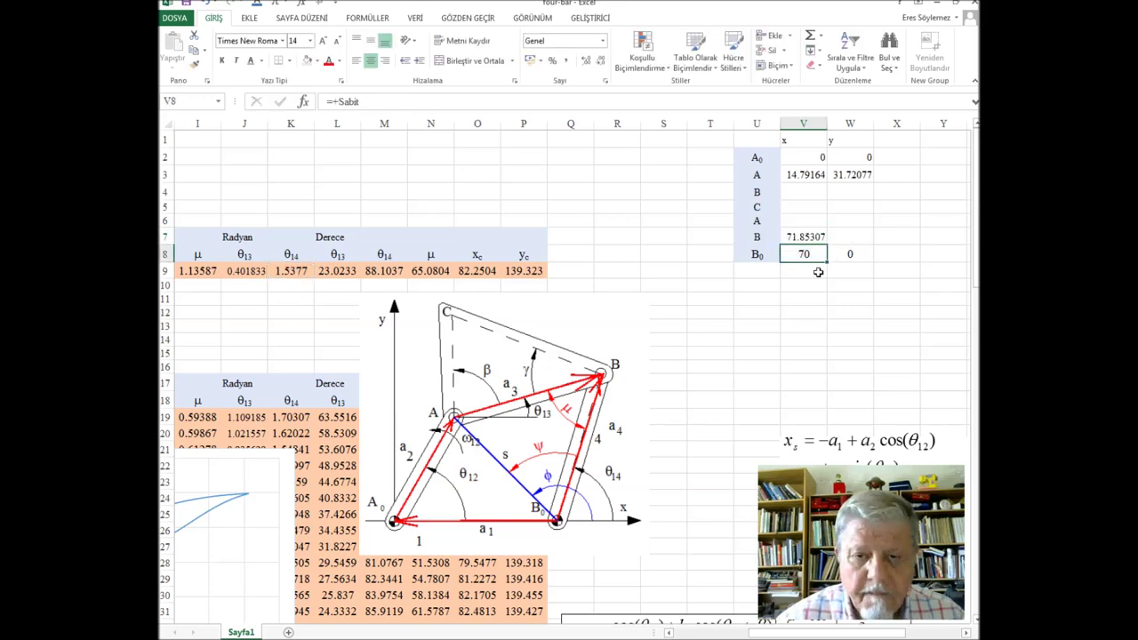
Step: Compute B's y in W7 as =+W8+sarkac*sin(K9), giving 55.96933
left_click(855, 237)
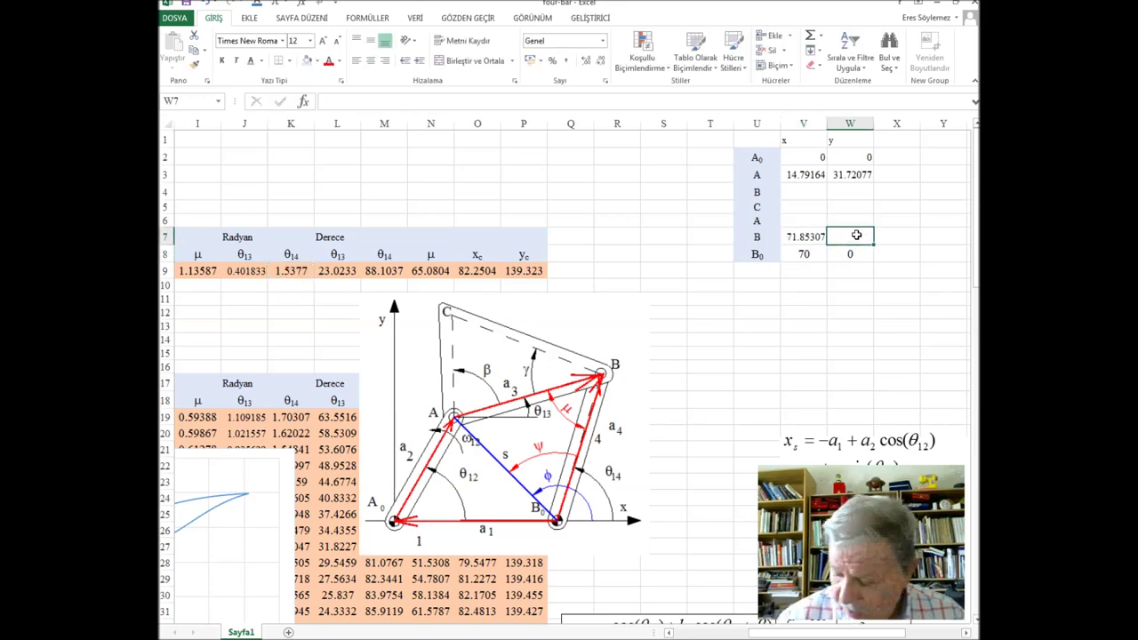
type("+")
left_click(849, 256)
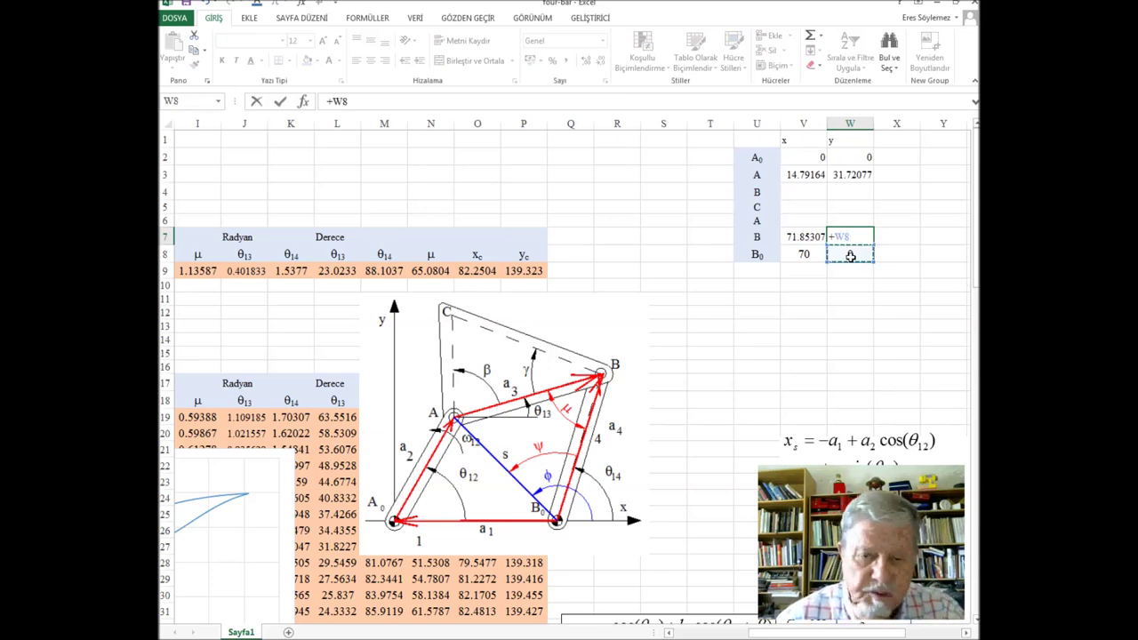
type("+")
type("sar")
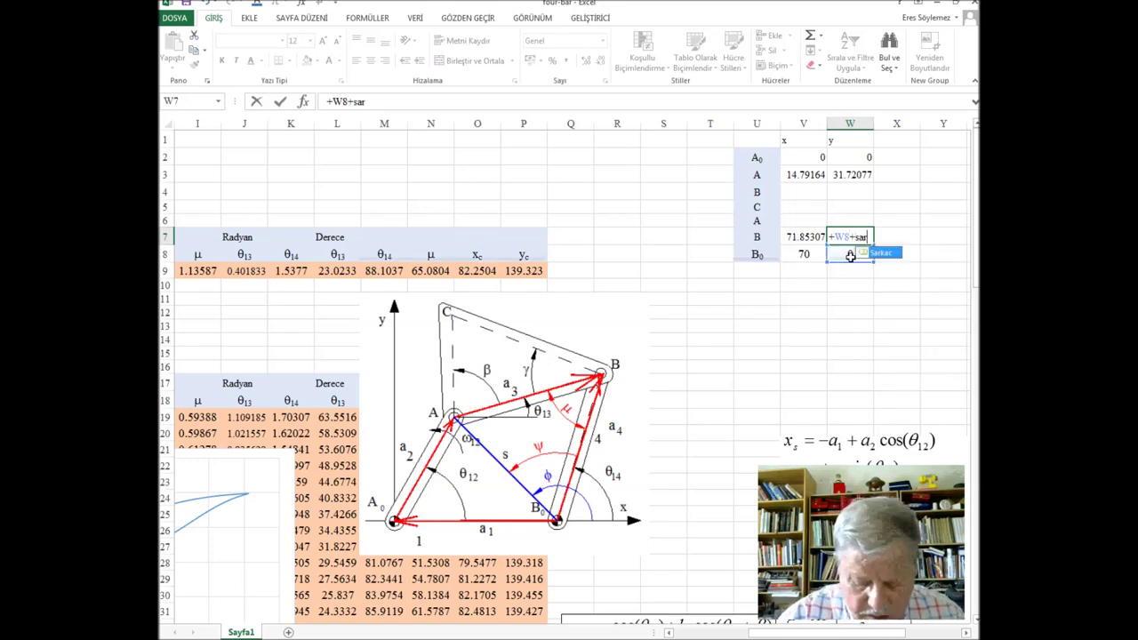
type("kac*")
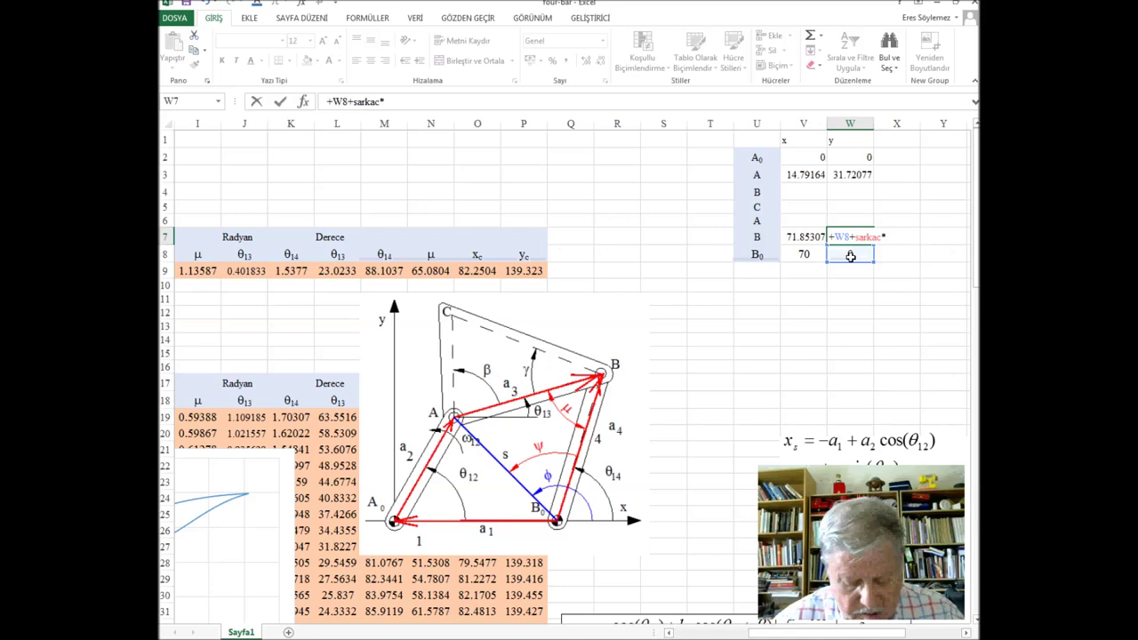
type("sin(")
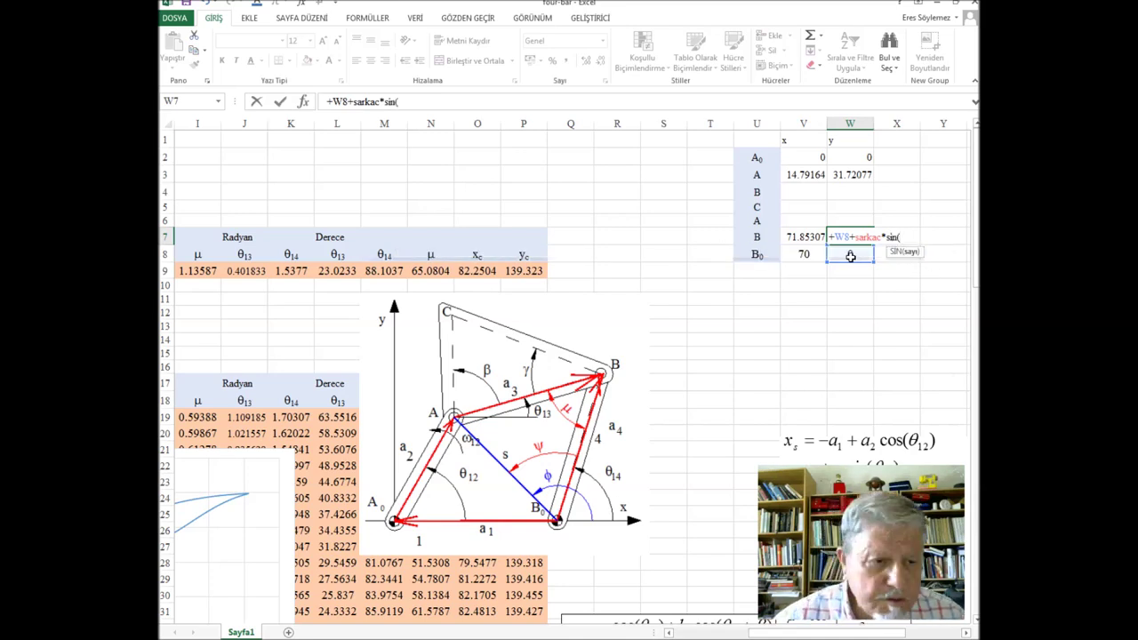
left_click(303, 272)
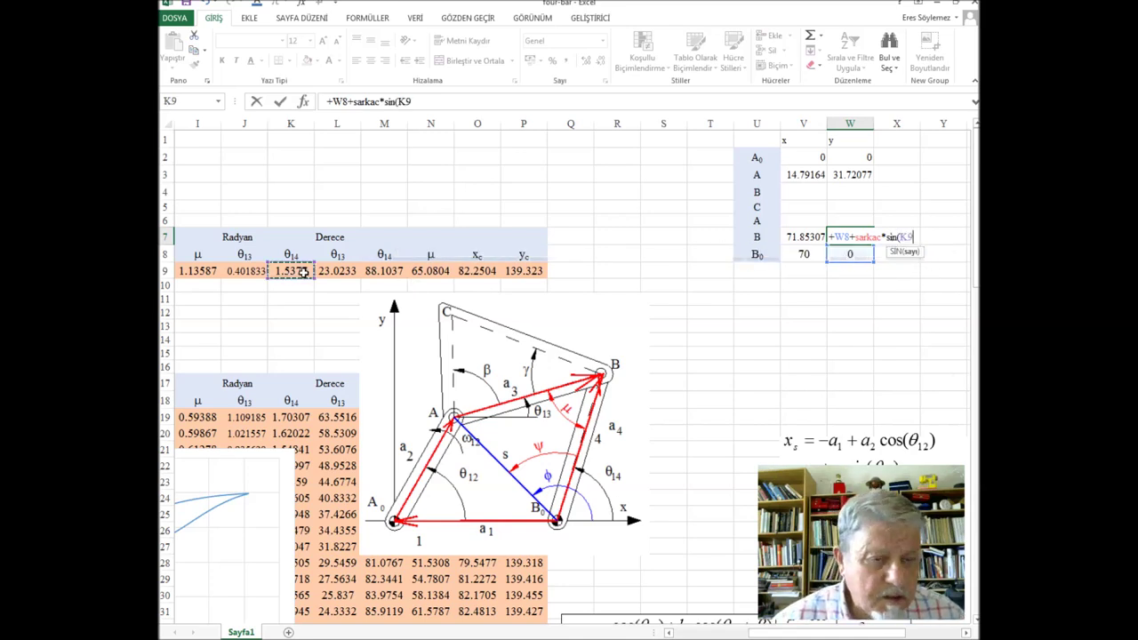
type(")")
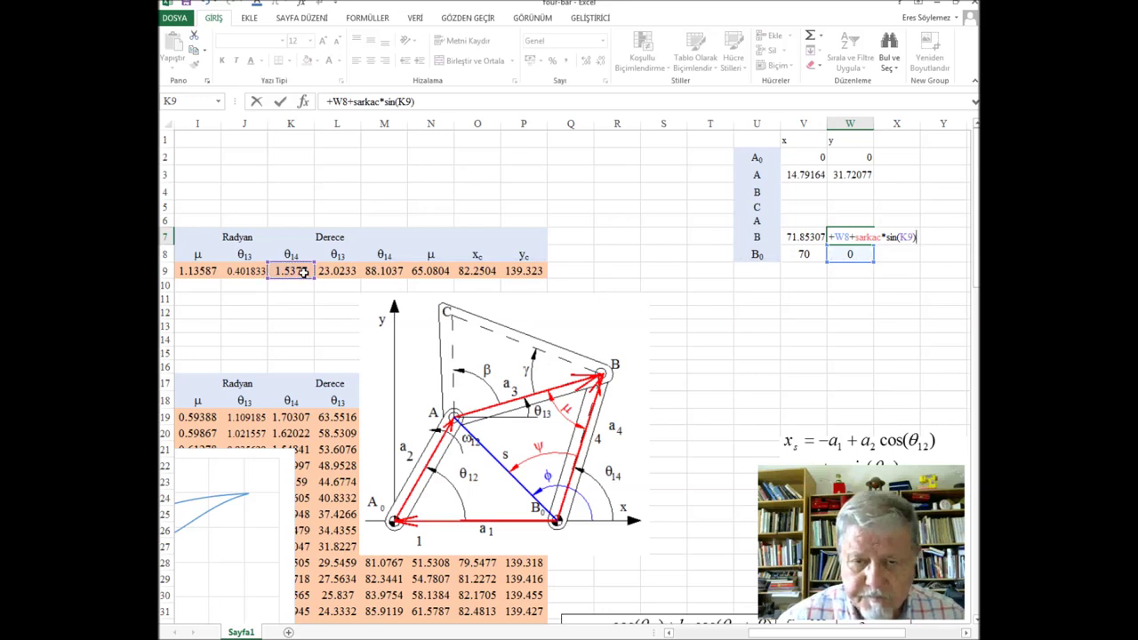
key("Return")
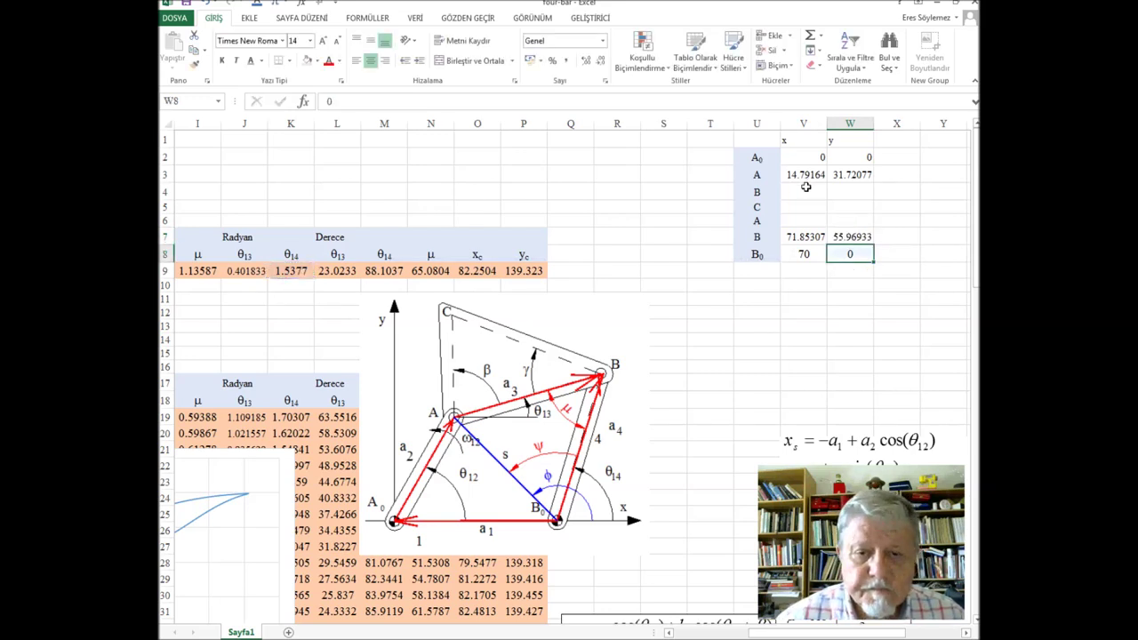
left_click(805, 192)
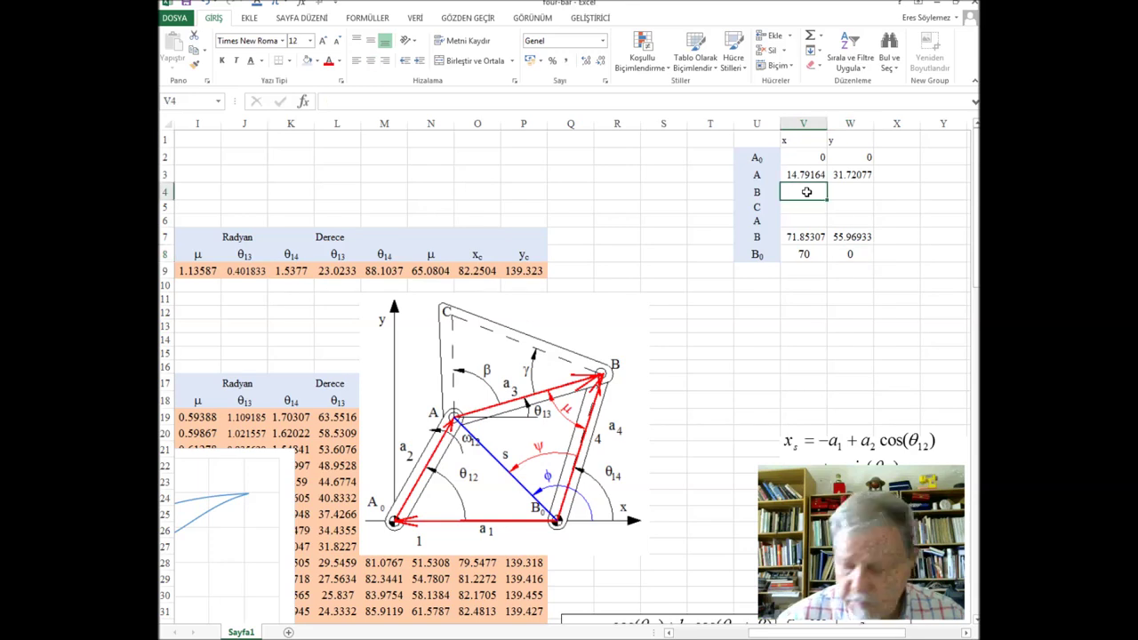
Step: Link the x-cells V4, V5 and V6 to B (=+V7), C (=+O9) and A (=+V3)
type("+")
left_click(806, 237)
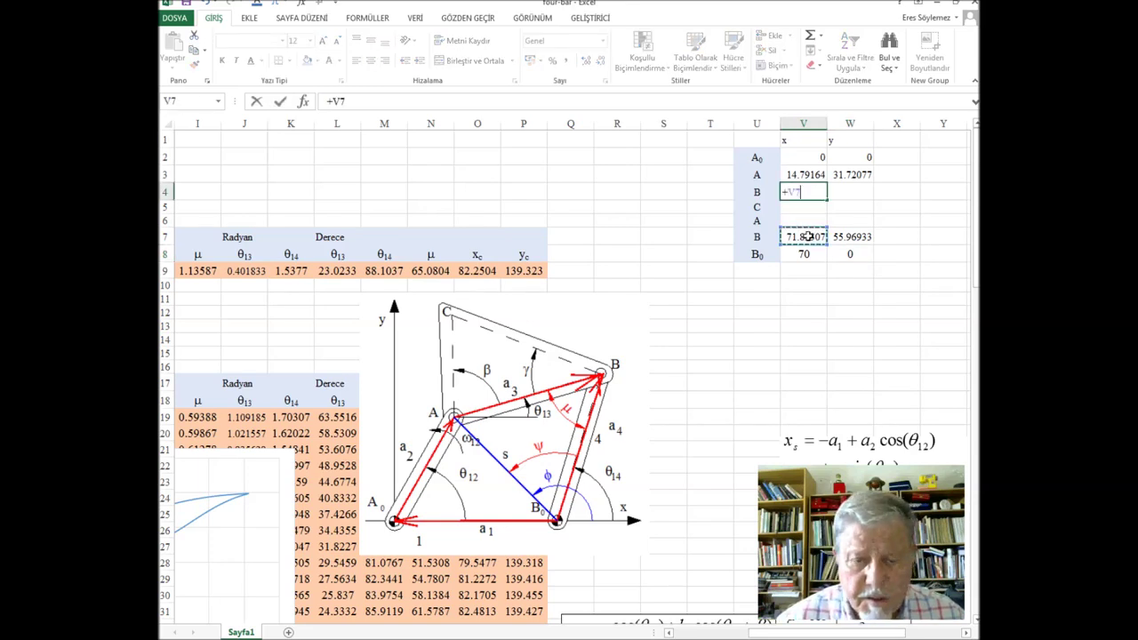
key("Return")
type("+")
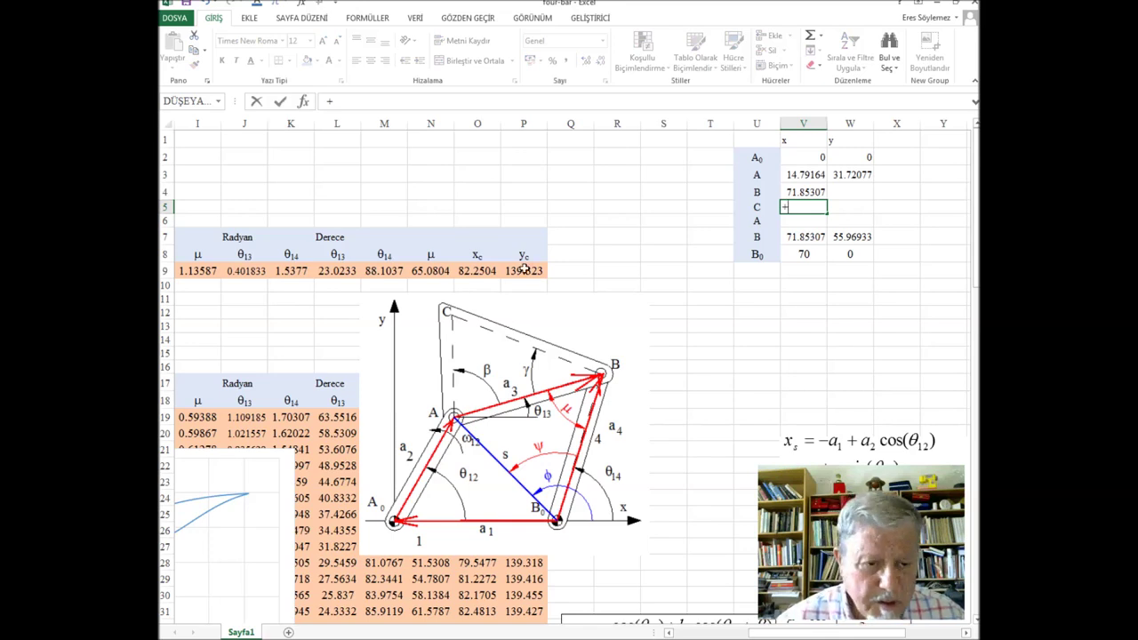
left_click(478, 275)
key("Return")
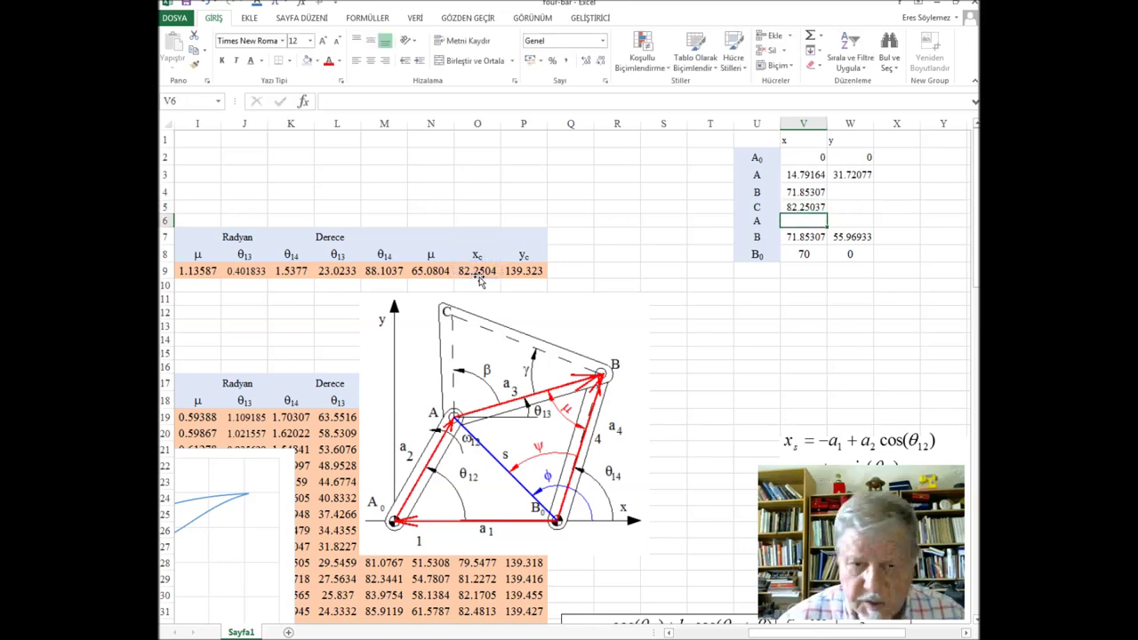
type("+V3")
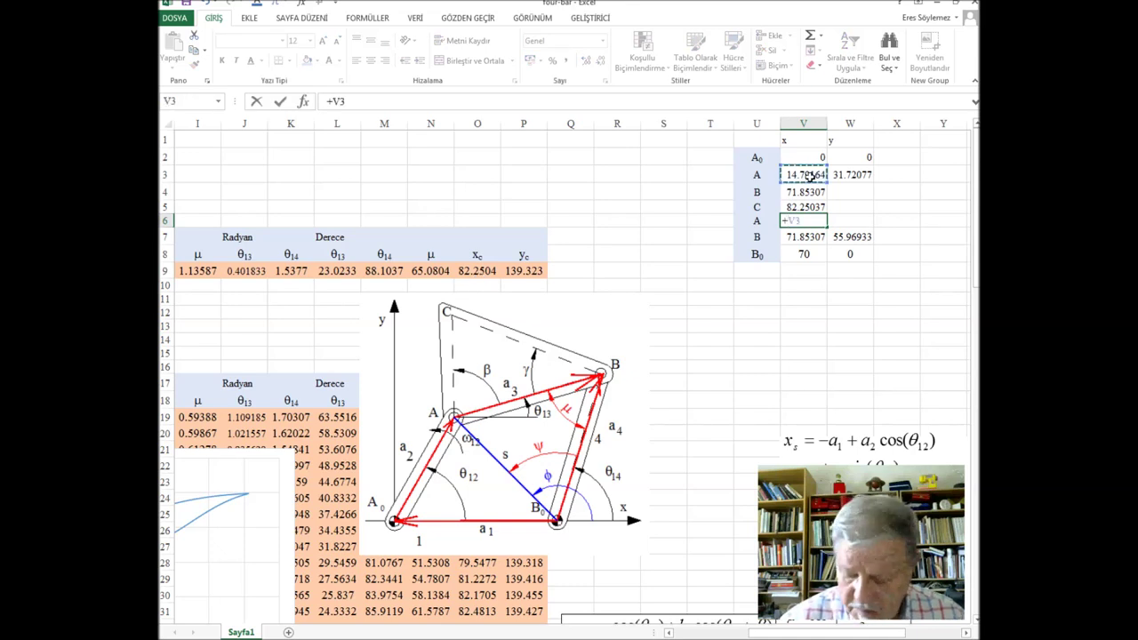
key("Return")
Step: Fill the B, C and A link formulas right into column W and check the y values
left_click_drag(804, 191, 805, 221)
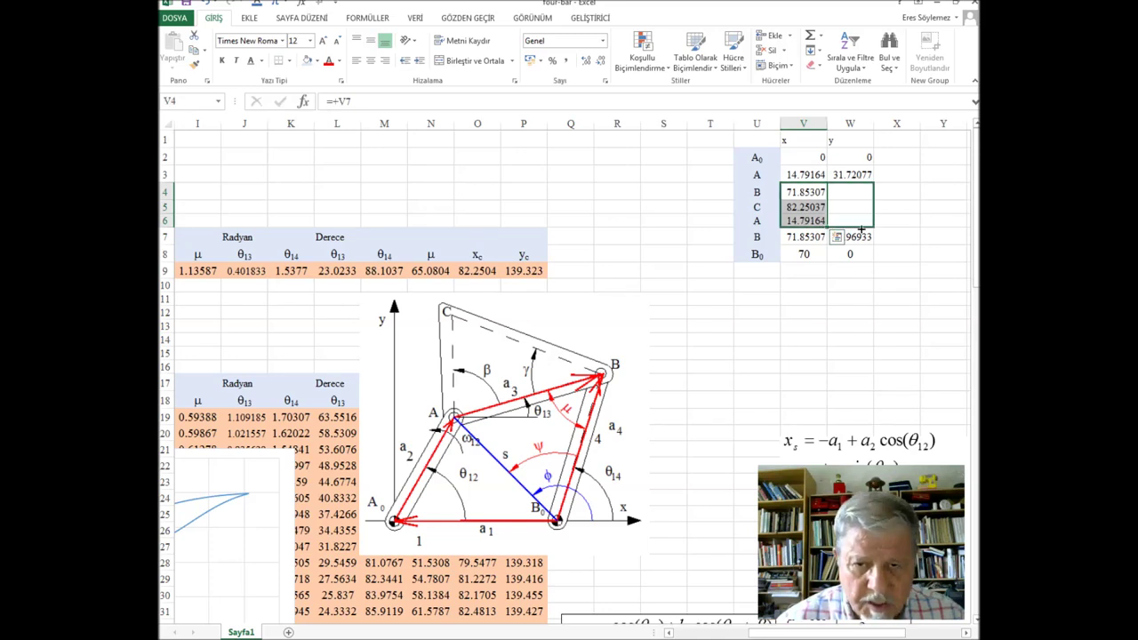
left_click_drag(826, 229, 870, 228)
left_click(931, 281)
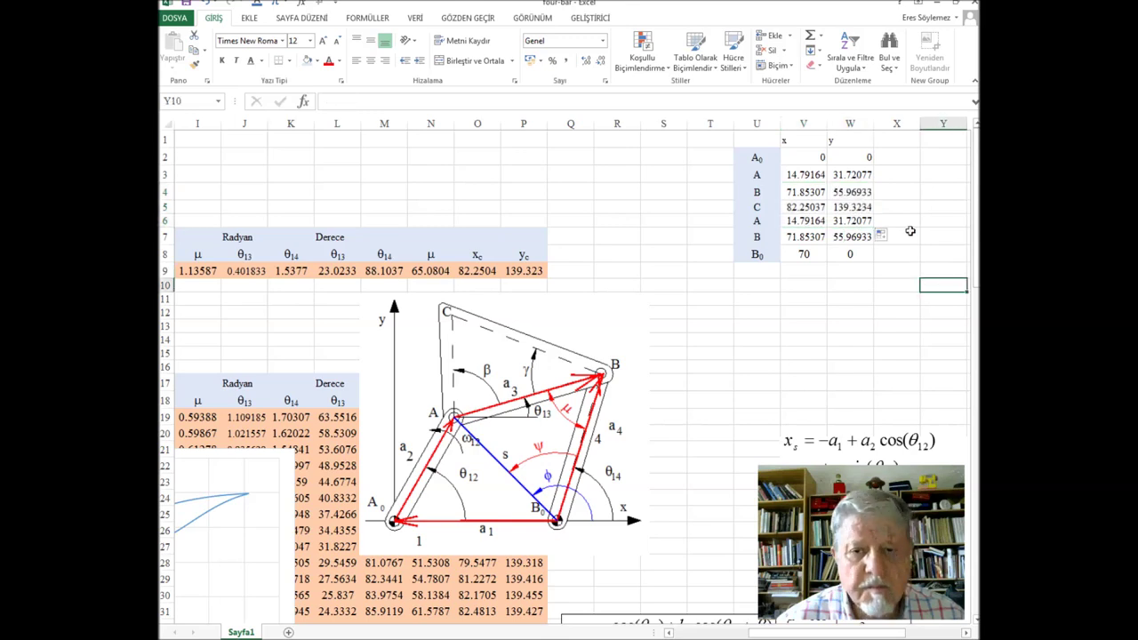
left_click(855, 191)
left_click(850, 237)
left_click(850, 325)
mouse_move(792, 158)
left_mouse_down()
mouse_move(861, 175)
mouse_move(856, 254)
left_mouse_up()
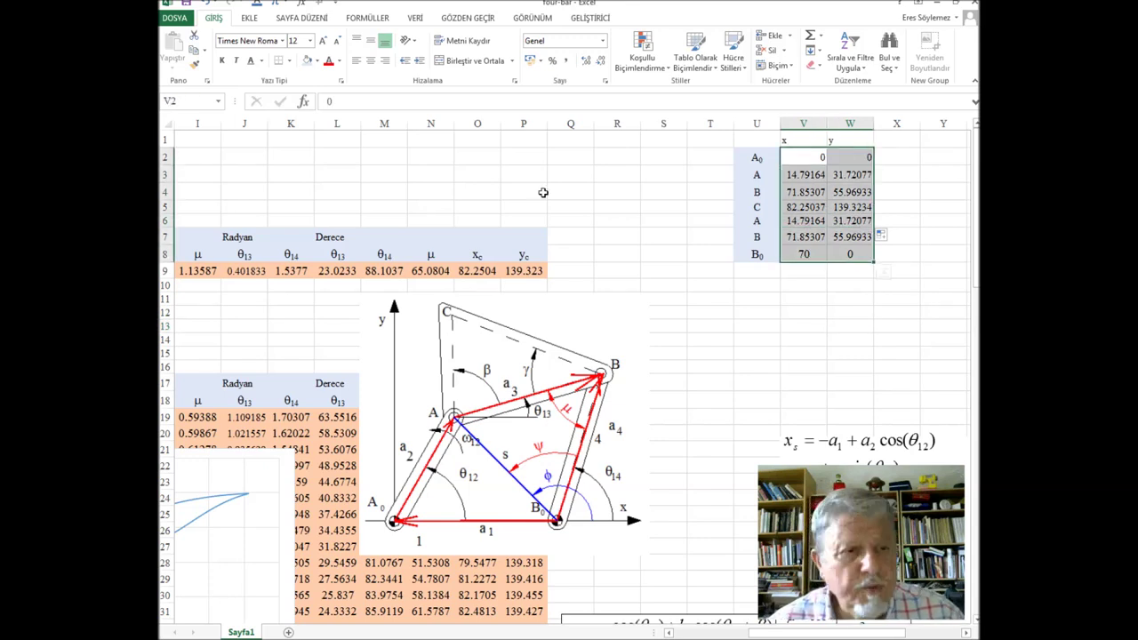
Step: Shade the x–y coordinate table orange
left_click(317, 60)
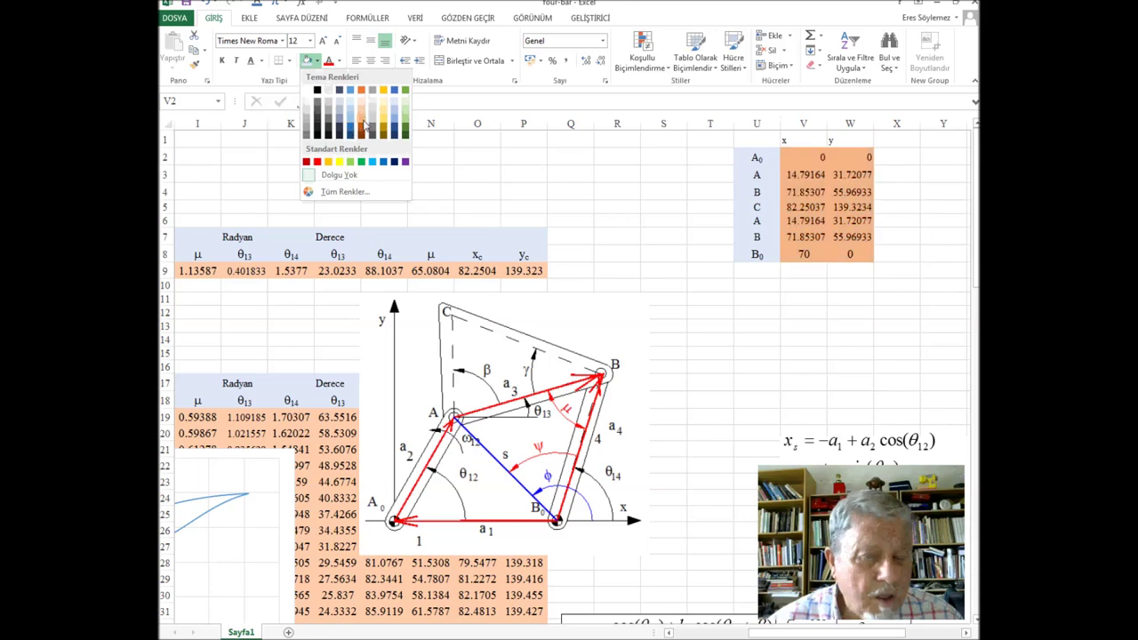
left_click(362, 127)
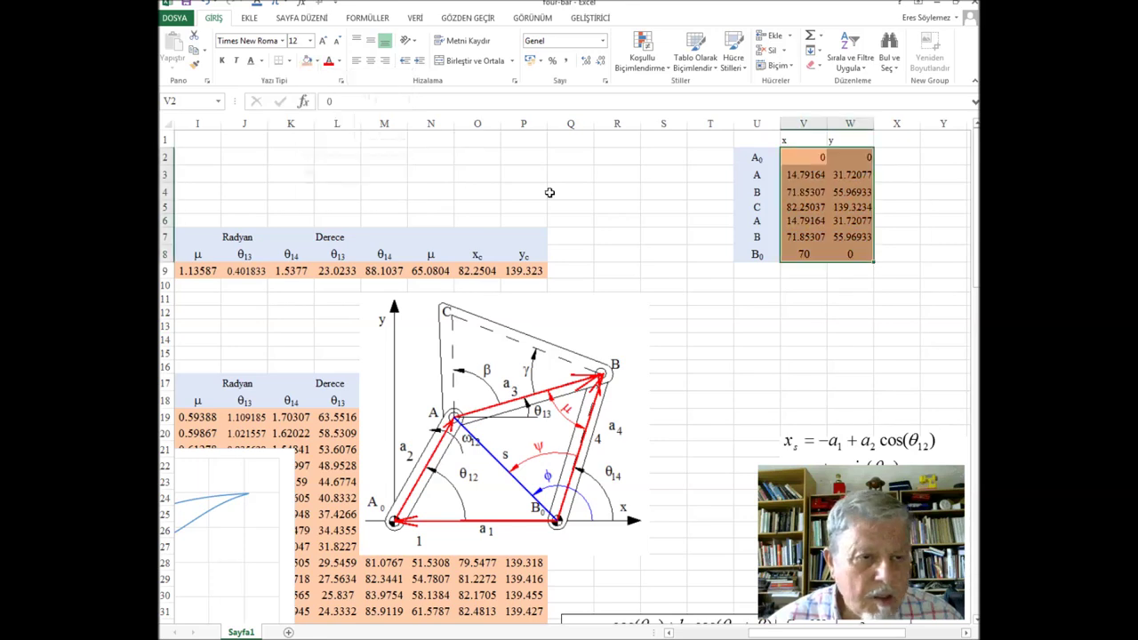
left_click(669, 277)
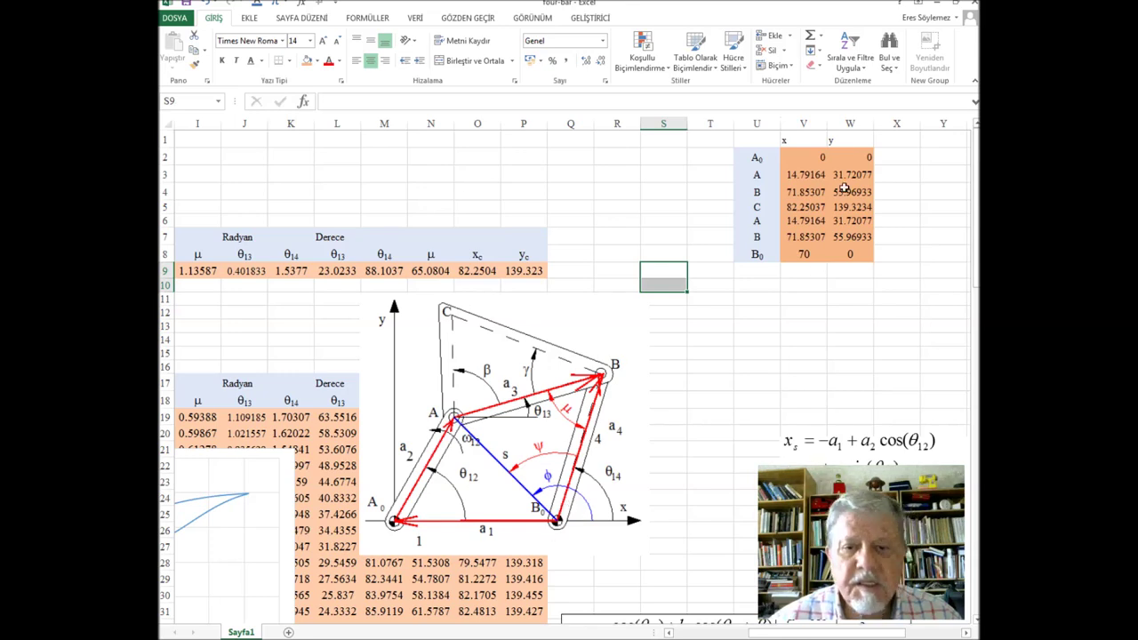
Step: Check the coordinate formulas, including C's y from P9, then select the small coupler-curve chart
left_click(754, 436)
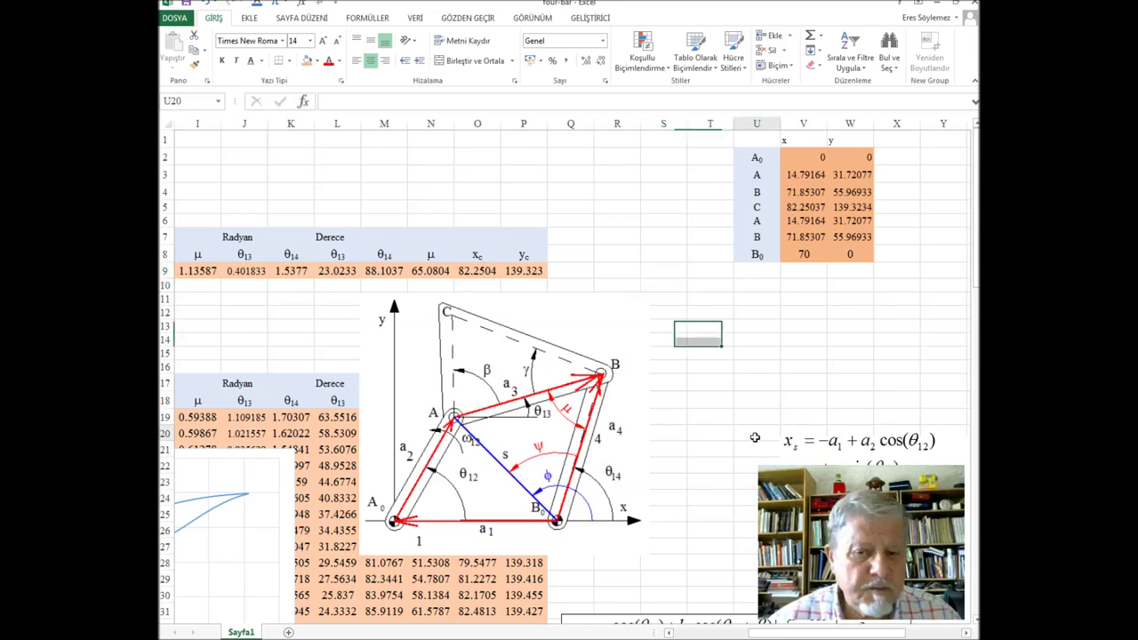
left_click(757, 216)
left_click(804, 192)
left_click(804, 208)
left_click(849, 207)
left_click(849, 312)
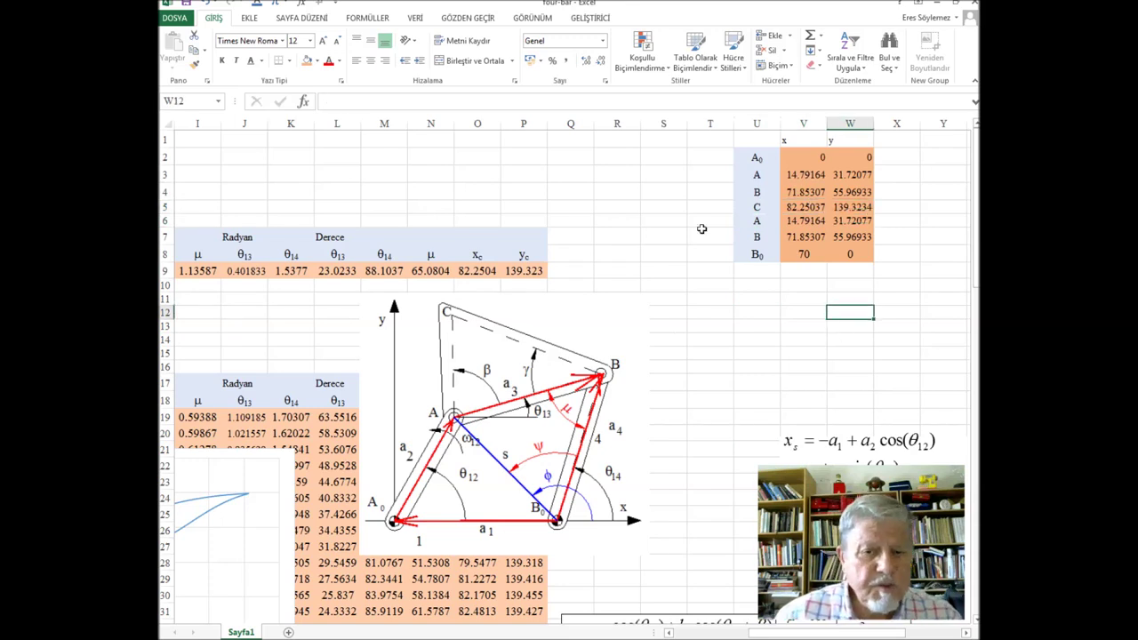
left_click(225, 459)
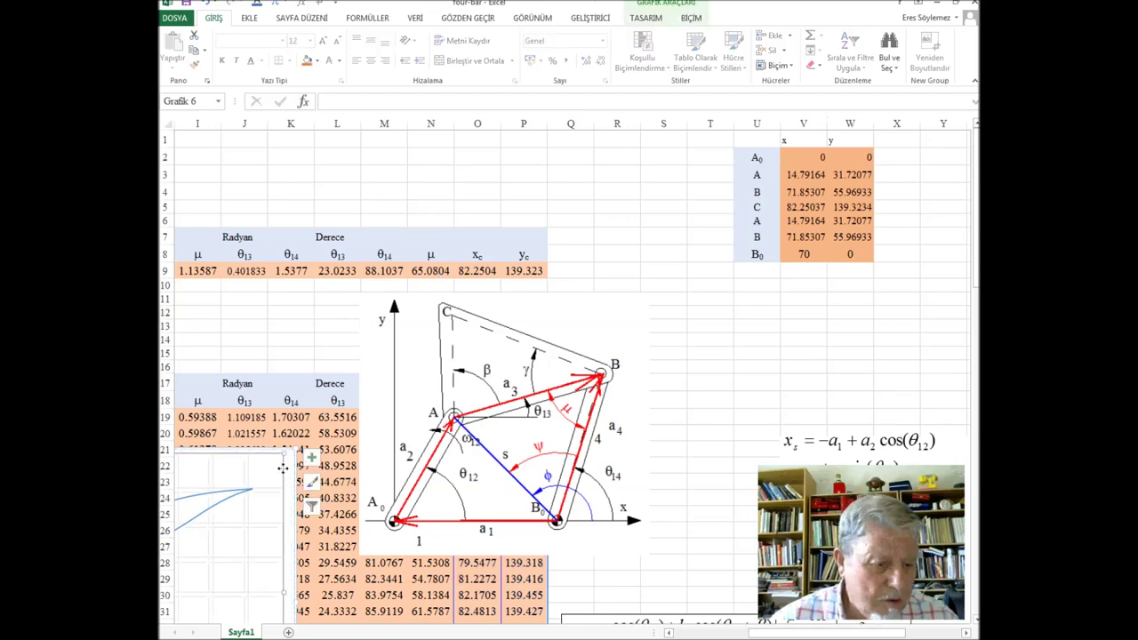
Step: Move the coupler-curve chart up beside the coordinate table
mouse_move(281, 469)
left_mouse_down()
mouse_move(653, 154)
mouse_move(665, 169)
left_mouse_up()
right_click(552, 277)
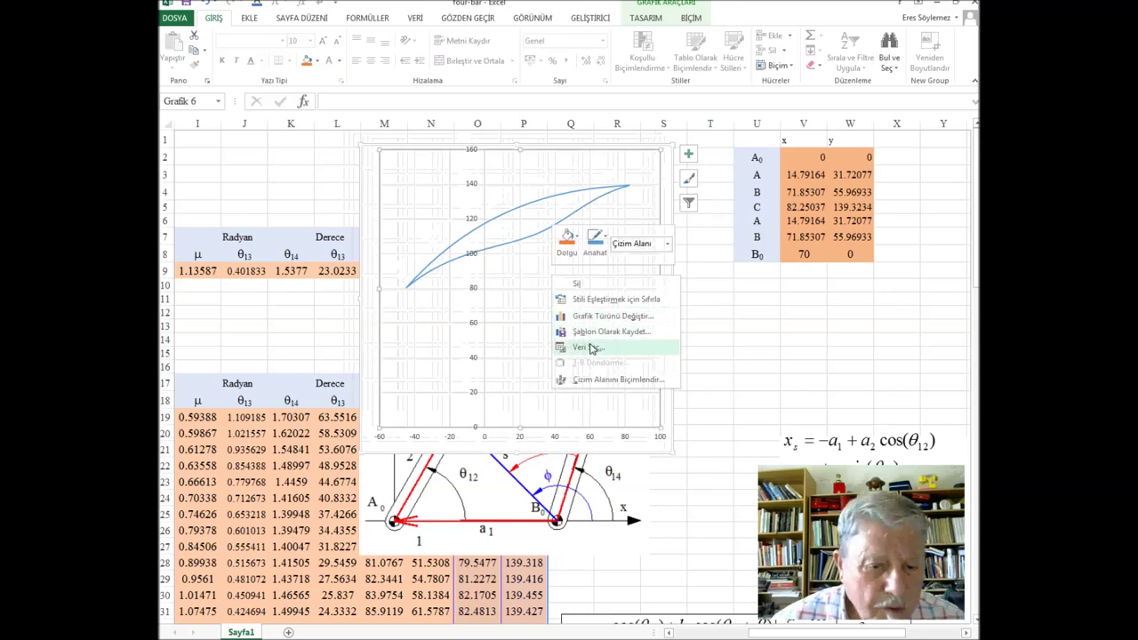
left_click(582, 347)
Step: Add a chart series plotting V2:V3 against W2:W3 for the A0–A crank line
left_click(465, 221)
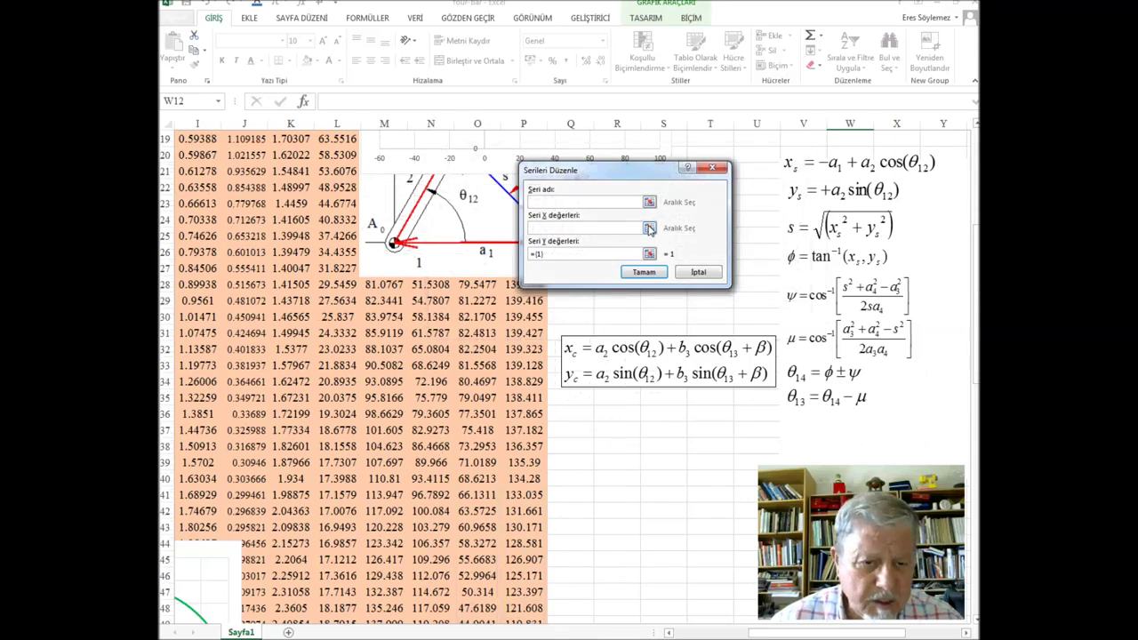
left_click(649, 228)
scroll(876, 257, "up", 6)
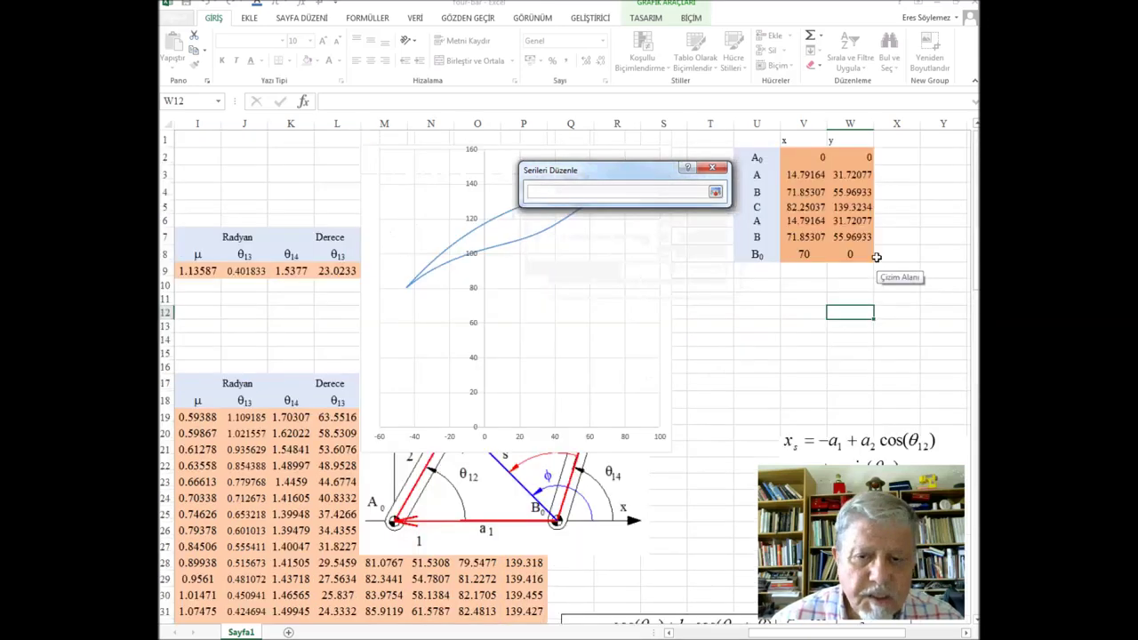
left_click_drag(816, 155, 806, 176)
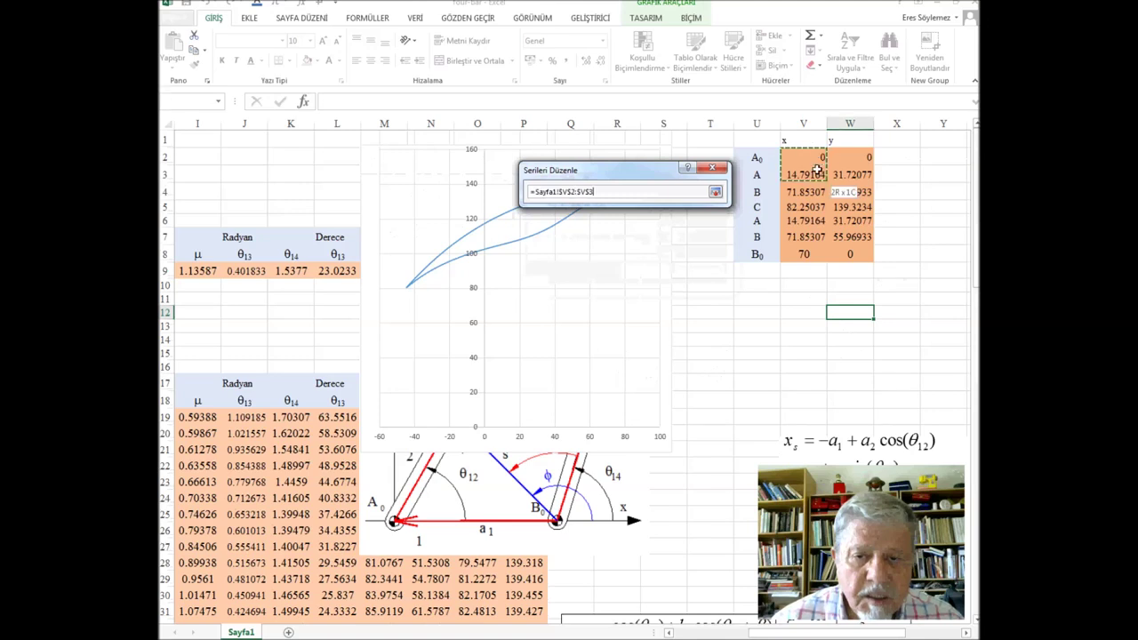
left_click(712, 194)
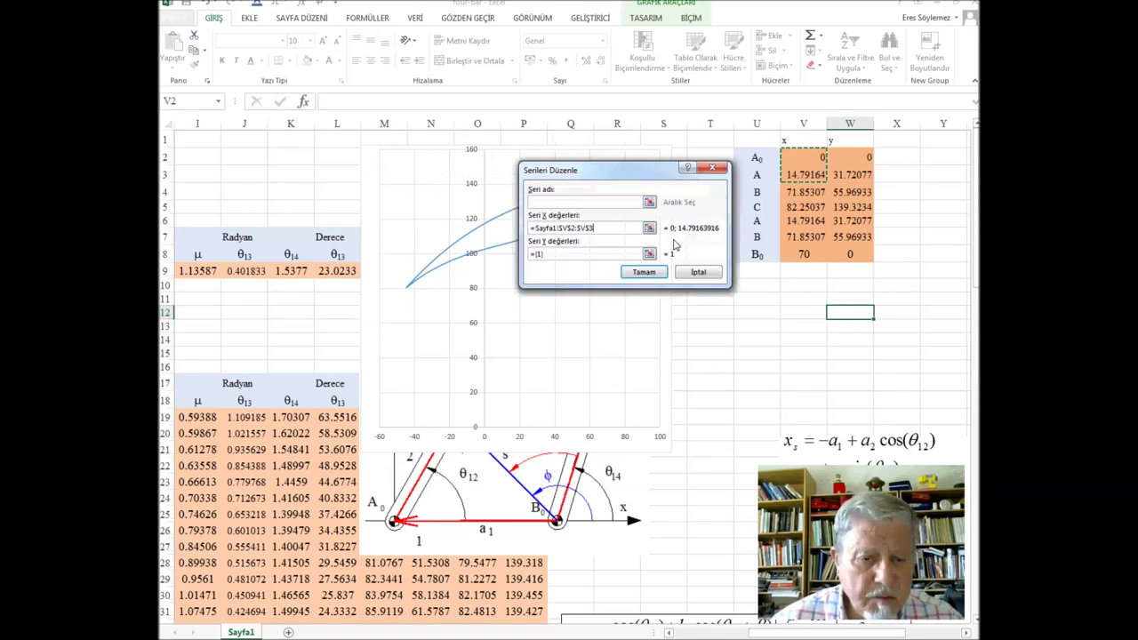
left_click(673, 251)
left_click_drag(851, 160, 860, 178)
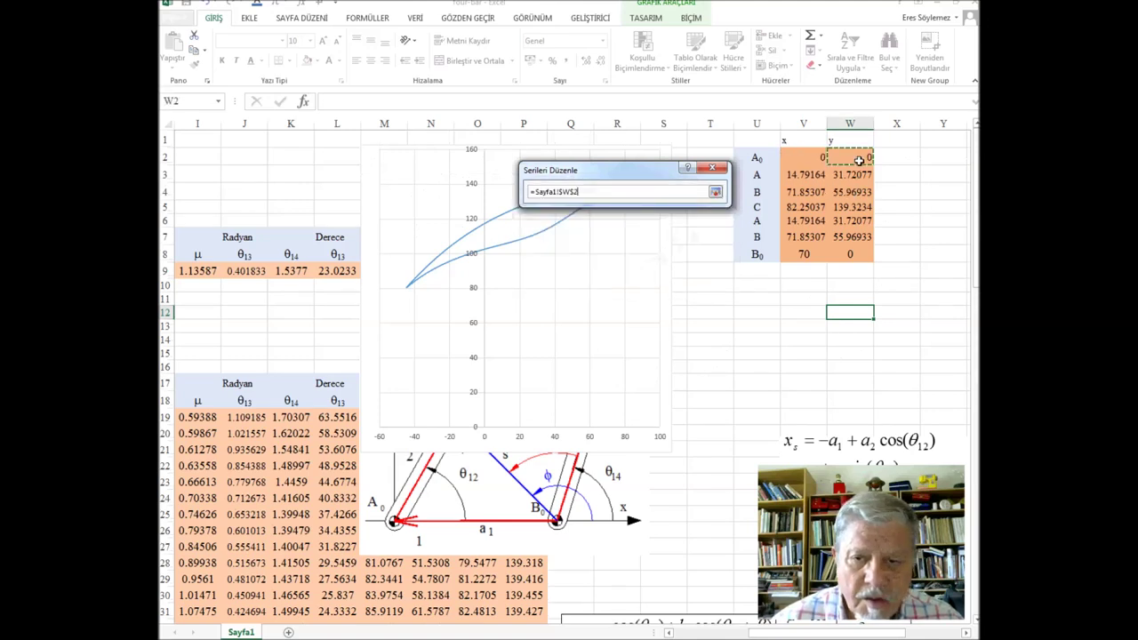
left_click(714, 192)
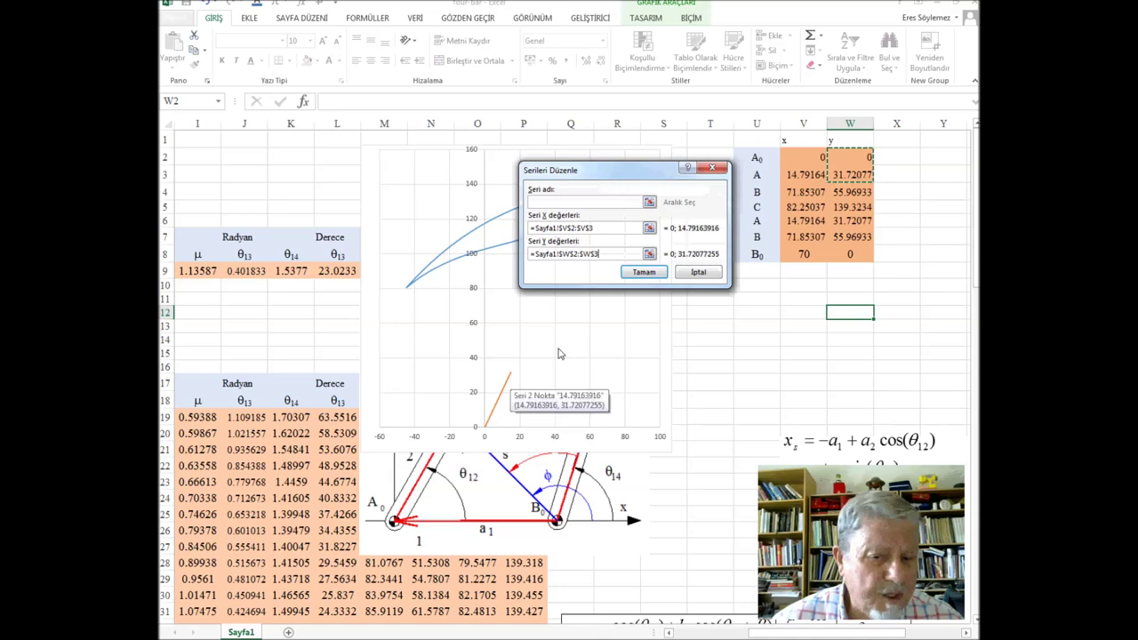
left_click(643, 272)
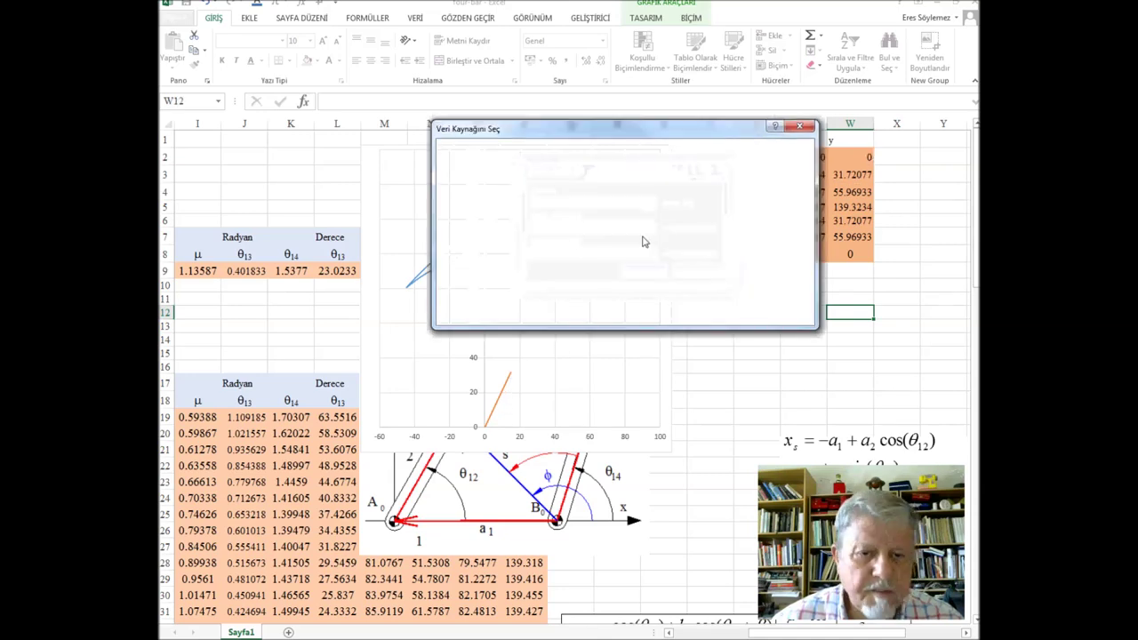
Step: Add a series plotting V3:V6 against W3:W6 to draw the A–B–C–A triangle
left_click(468, 221)
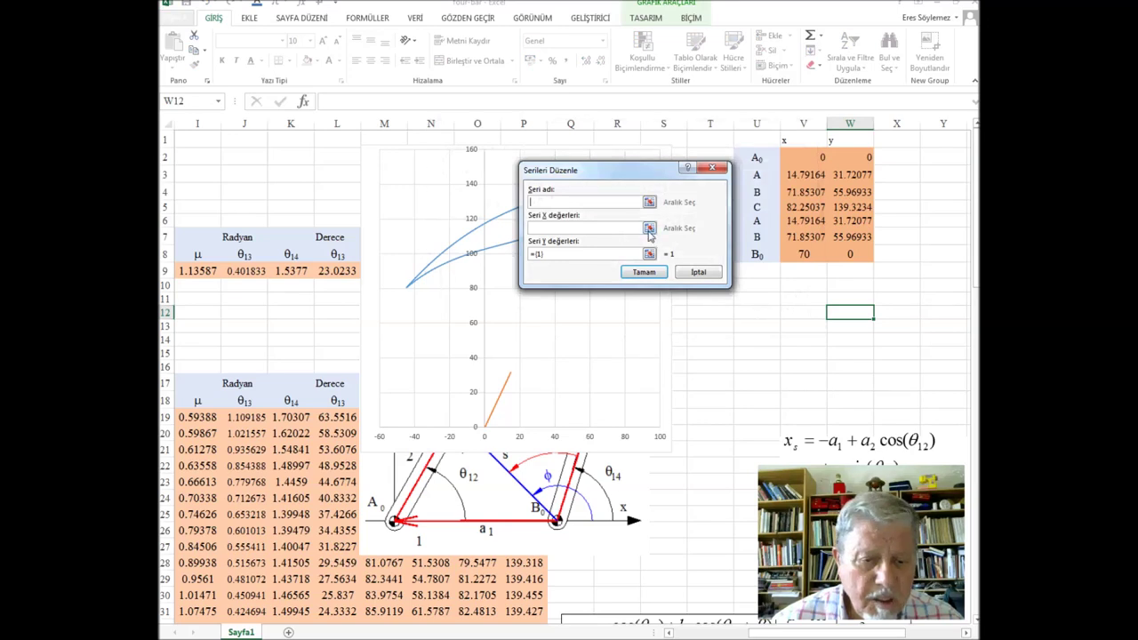
left_click(649, 228)
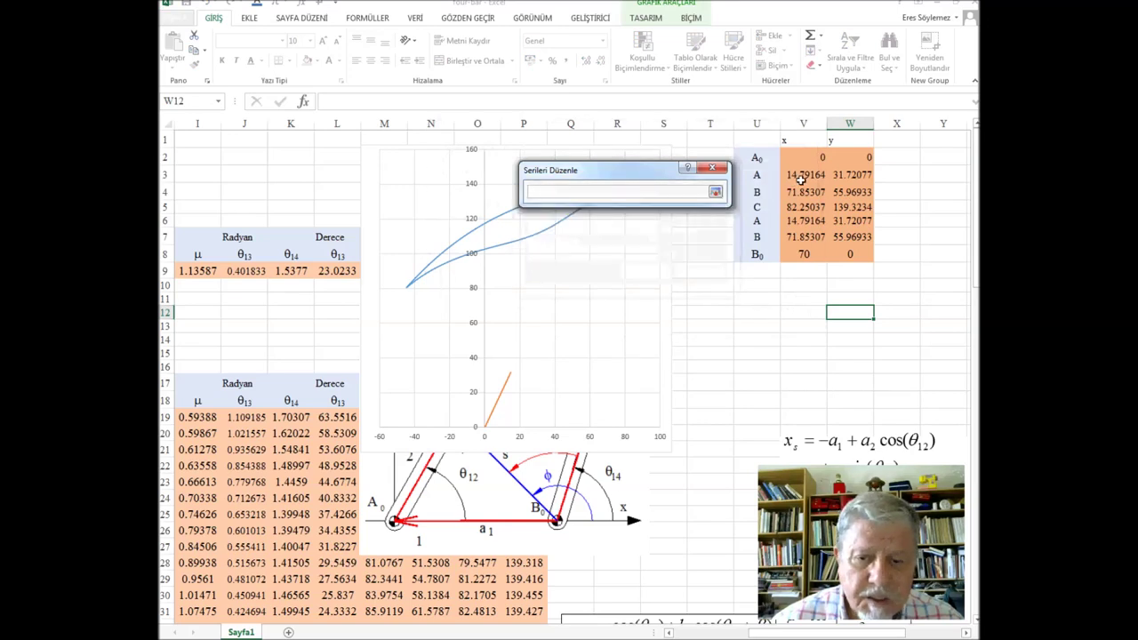
left_click_drag(806, 175, 807, 221)
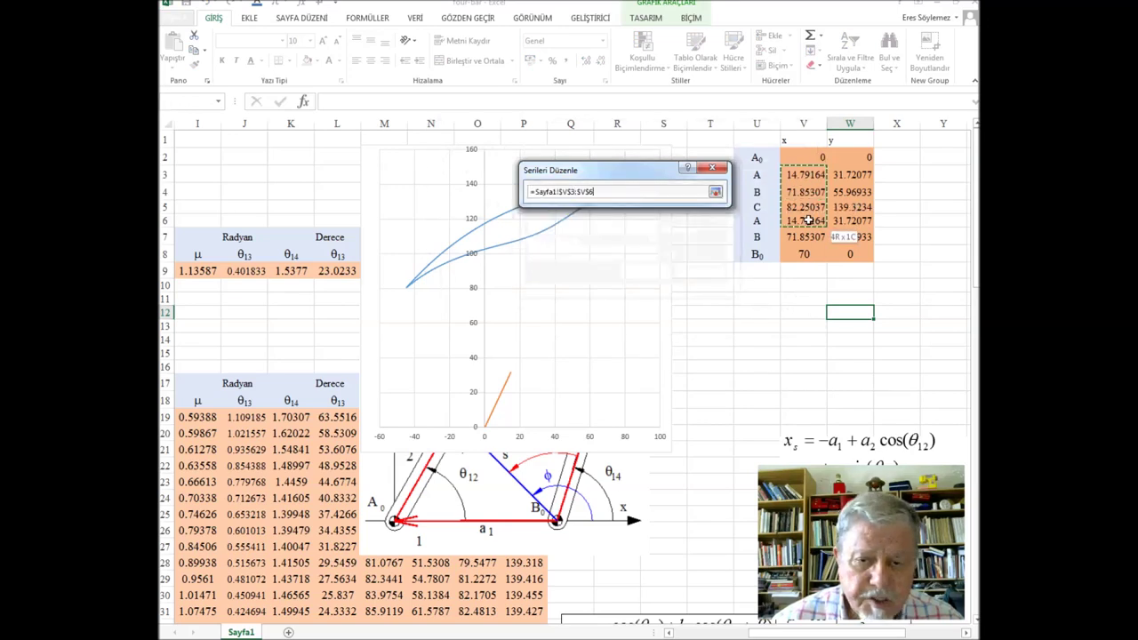
left_click(715, 192)
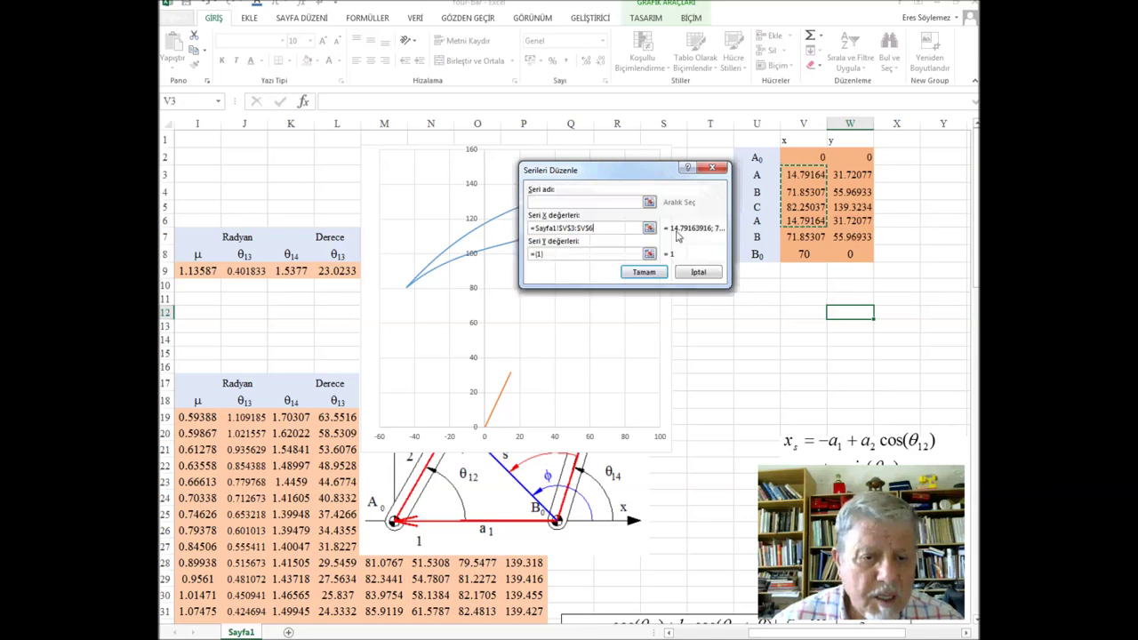
left_click(650, 255)
left_click_drag(857, 177, 855, 222)
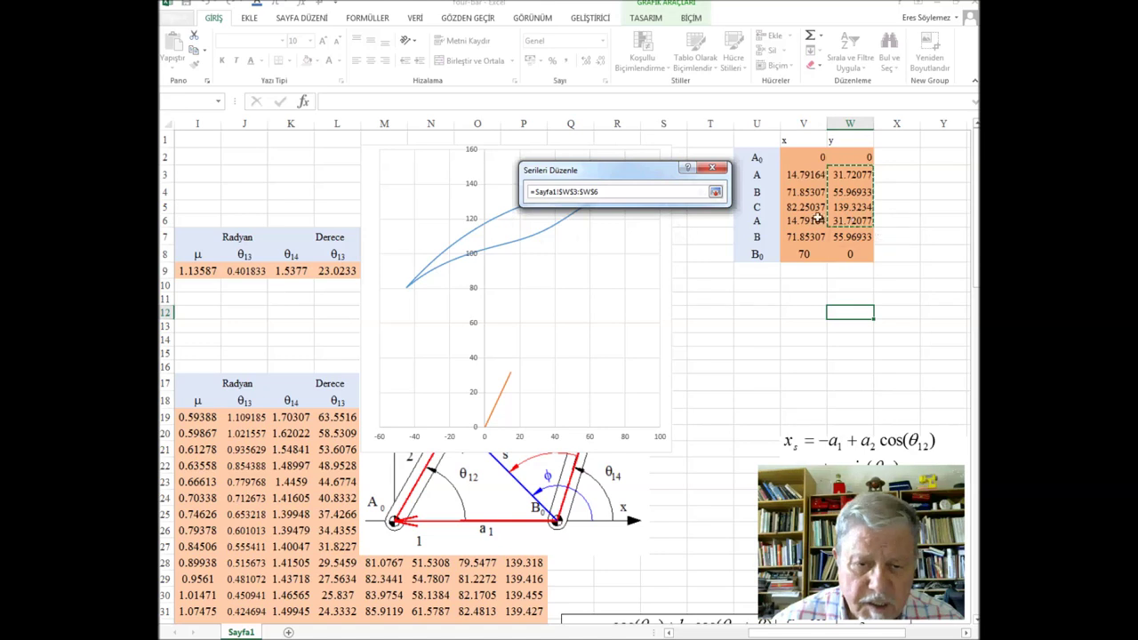
left_click(715, 192)
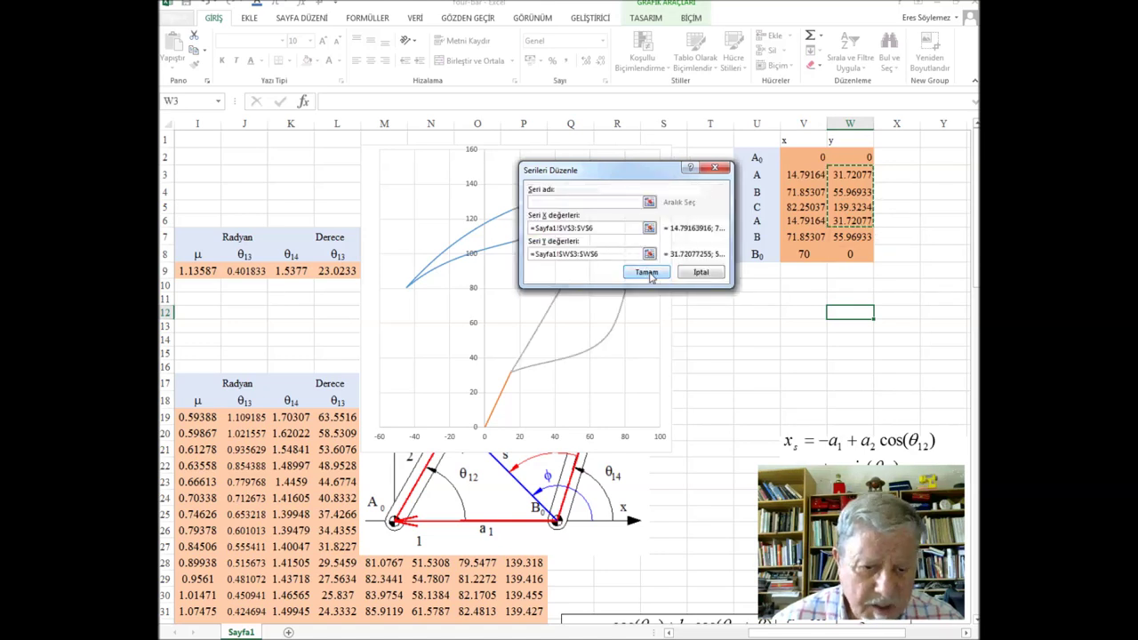
left_click(648, 273)
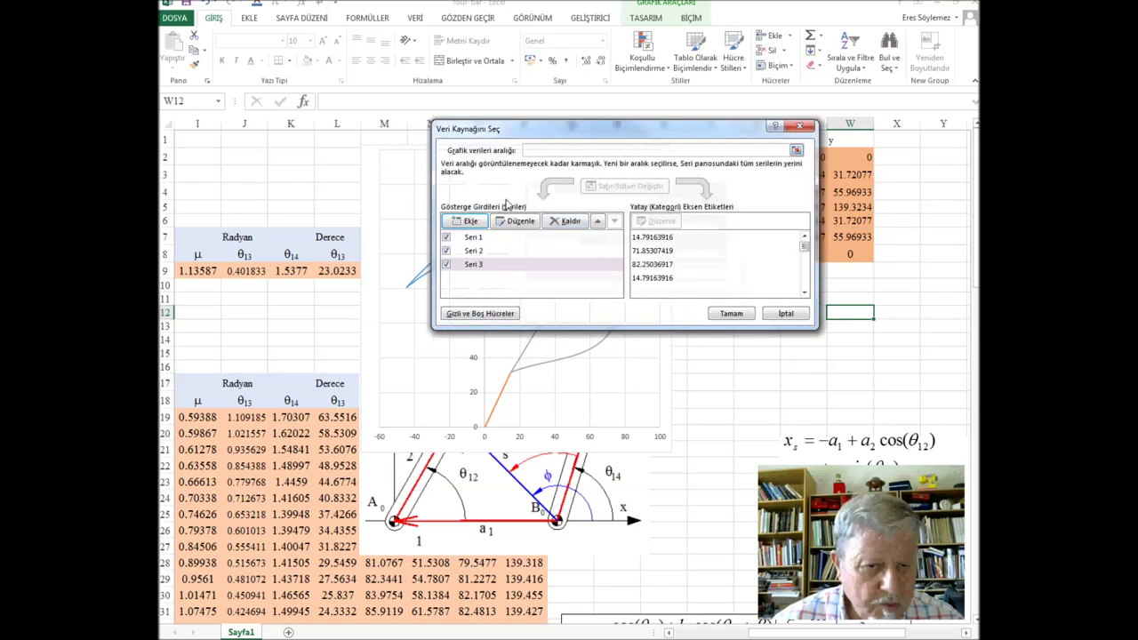
Step: Add a series plotting V7:V8 against W7:W8 for the B–B0 rocker line and close Select Data
left_click(471, 221)
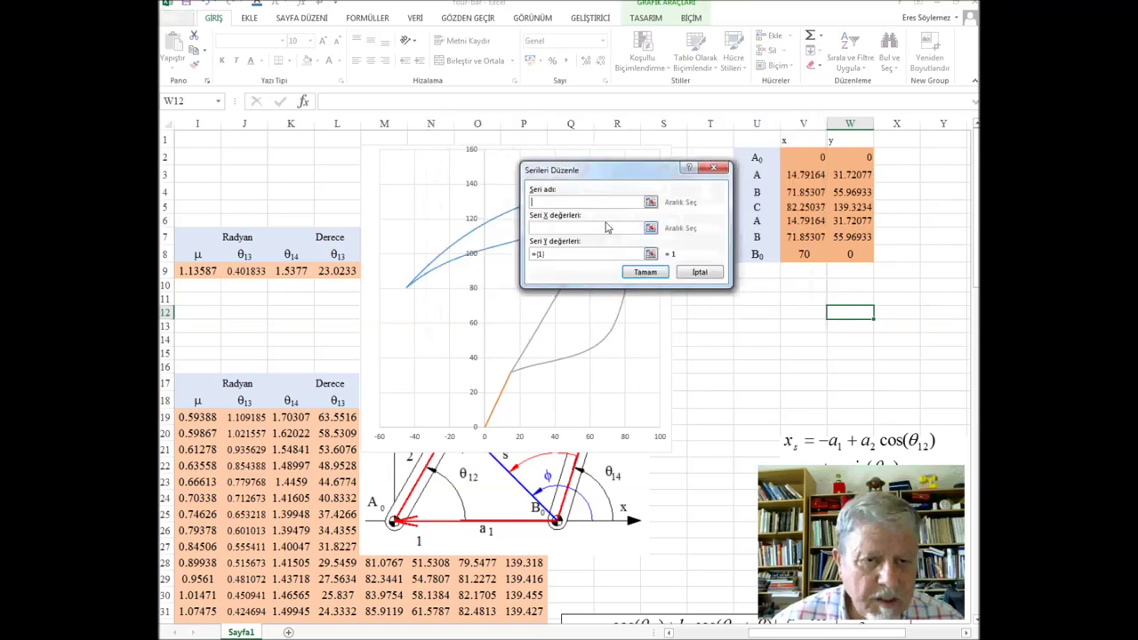
left_click(653, 228)
mouse_move(803, 237)
left_mouse_down()
mouse_move(810, 269)
mouse_move(810, 253)
left_mouse_up()
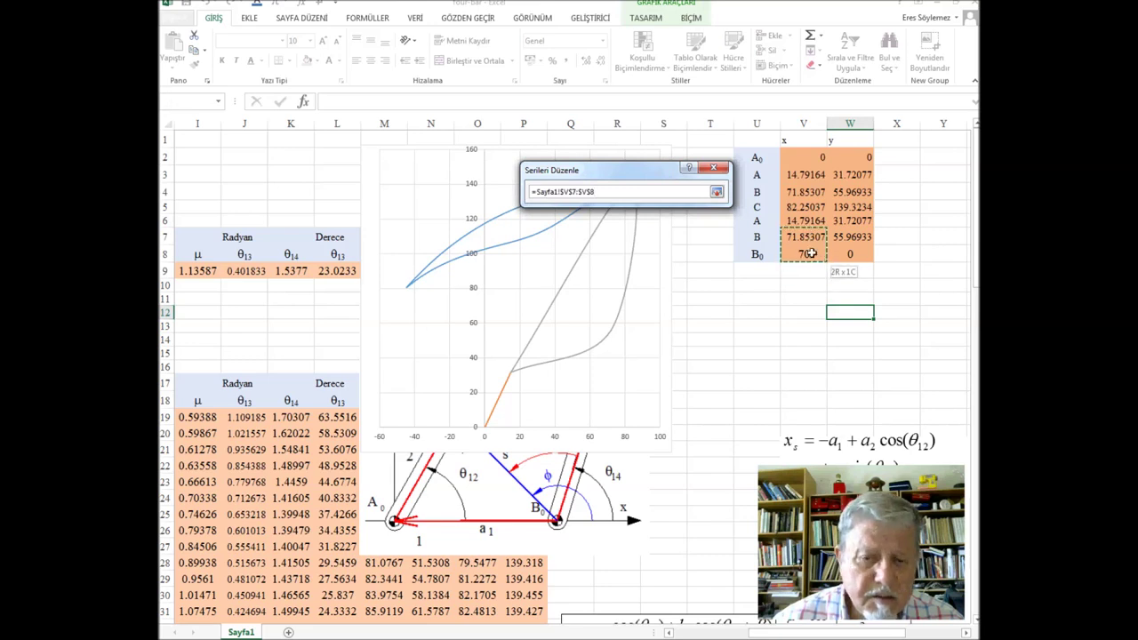
left_click(716, 192)
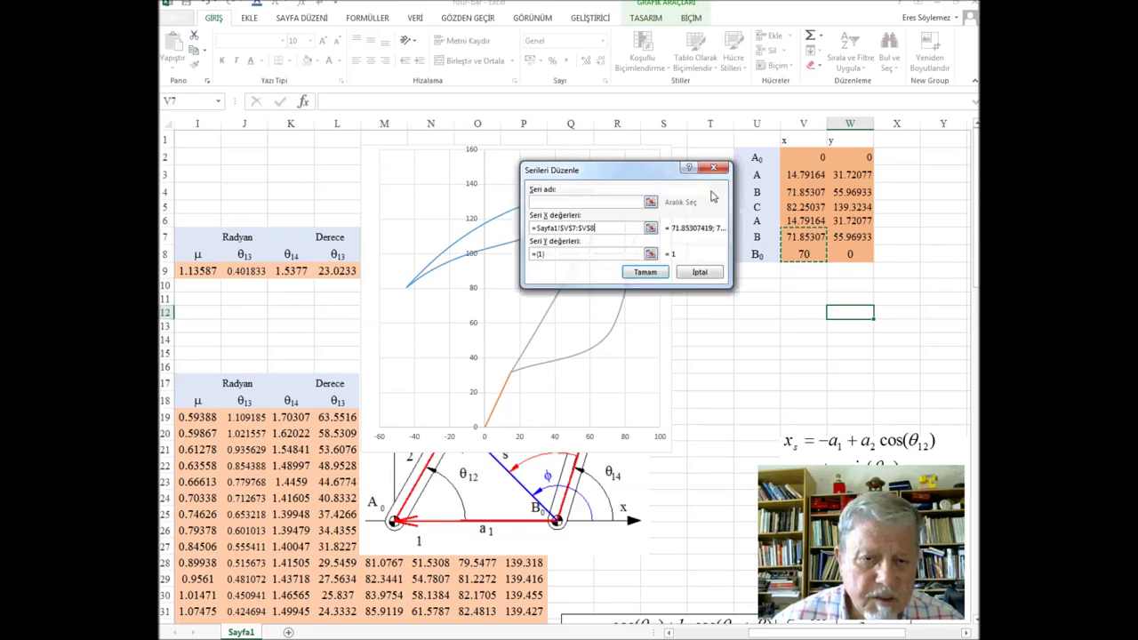
left_click(651, 255)
left_click_drag(839, 240, 841, 253)
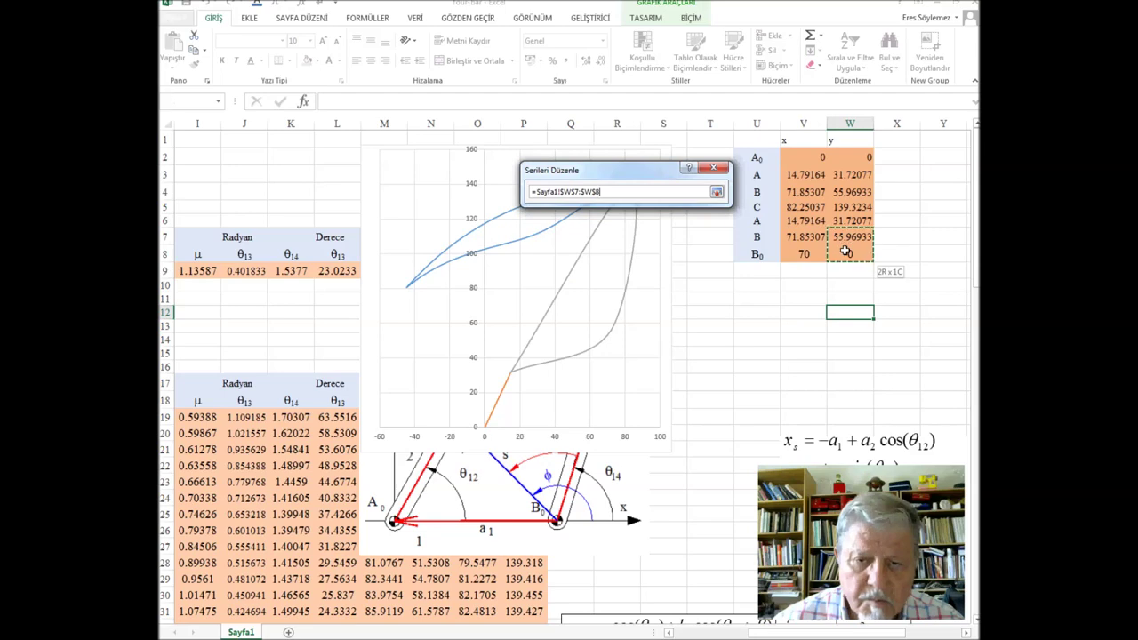
left_click(717, 192)
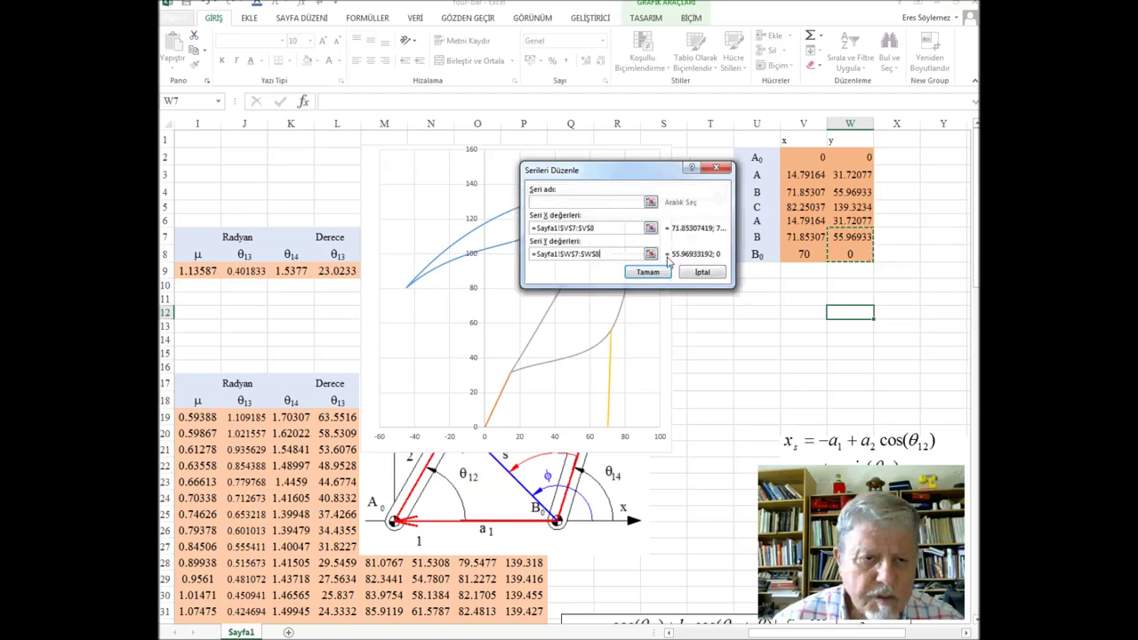
left_click(649, 271)
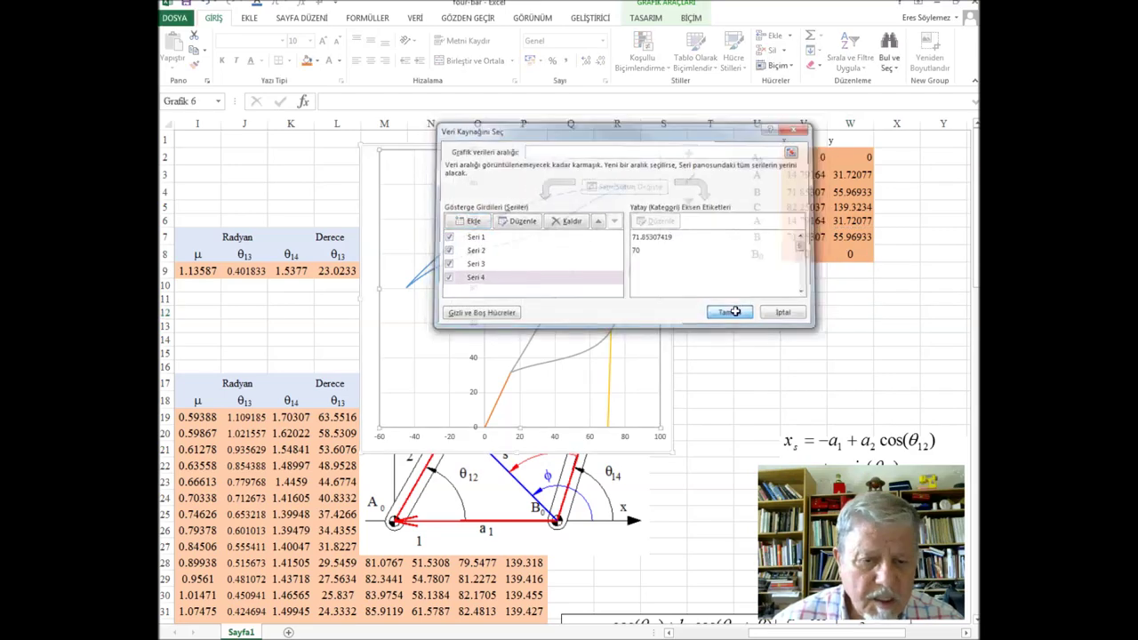
left_click(730, 314)
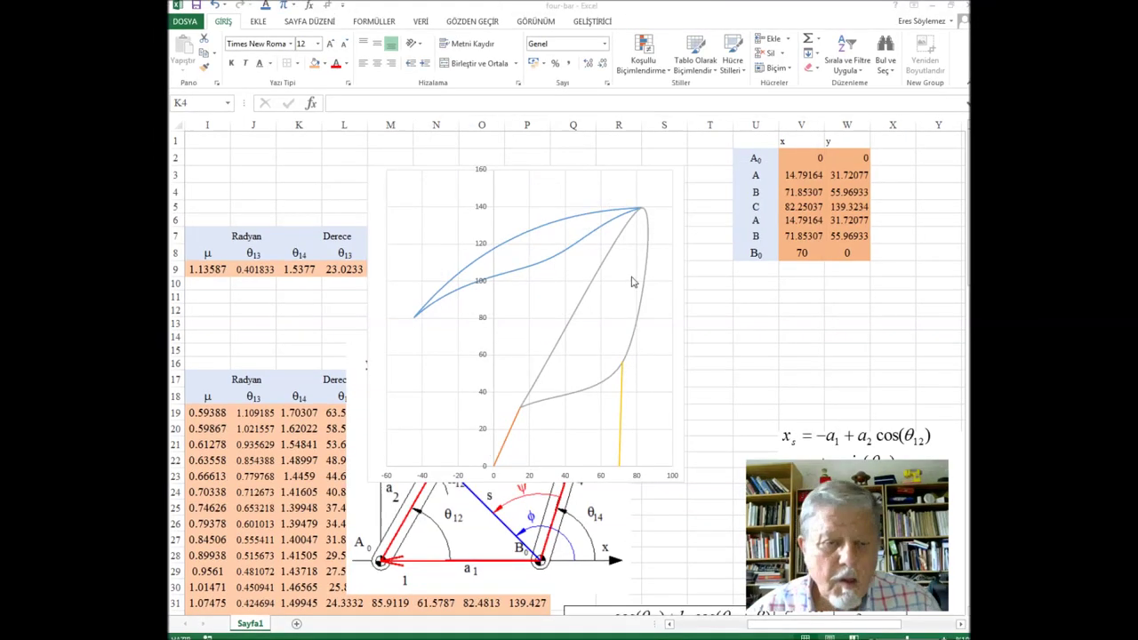
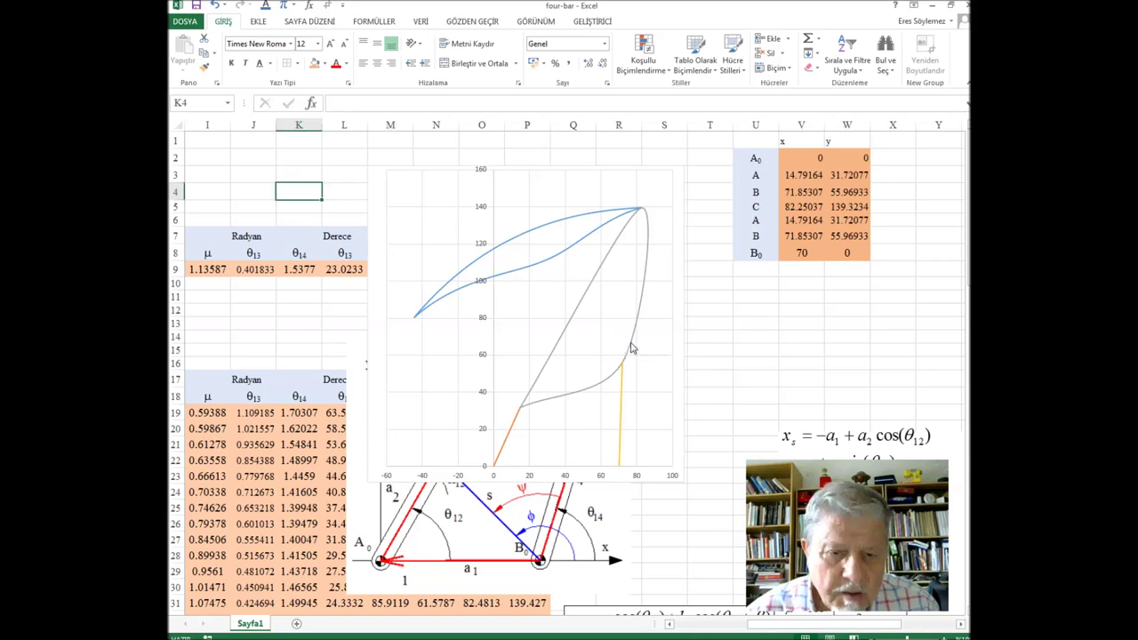
Step: Switch Series 2, 3 and 4 to Scatter with Straight Lines and Markers, keeping Series 1 smooth
right_click(630, 346)
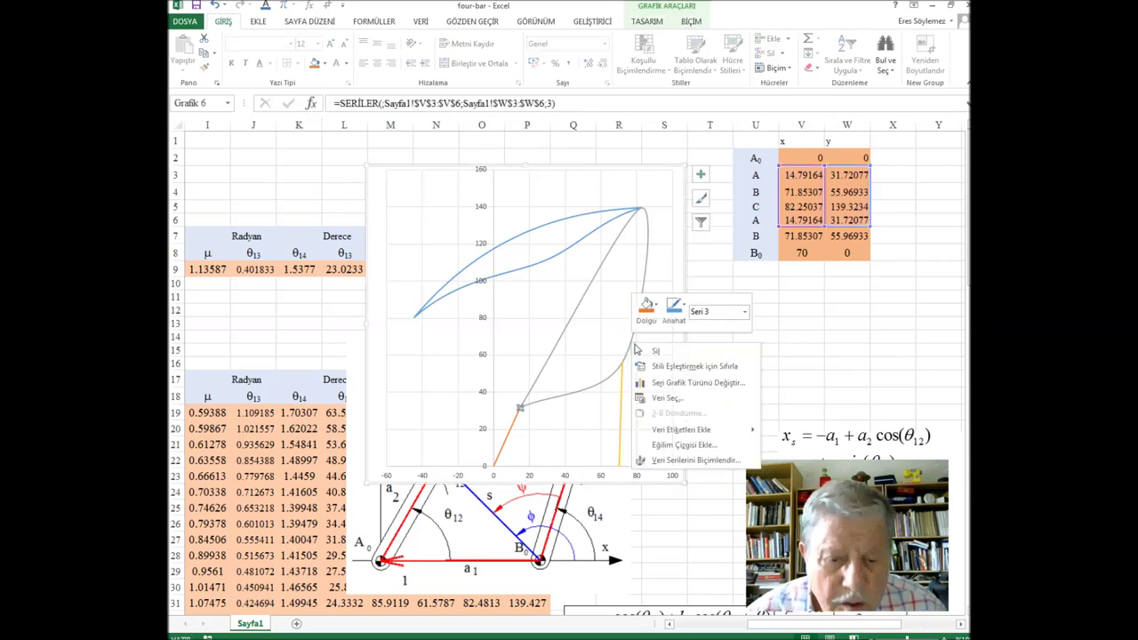
left_click(692, 383)
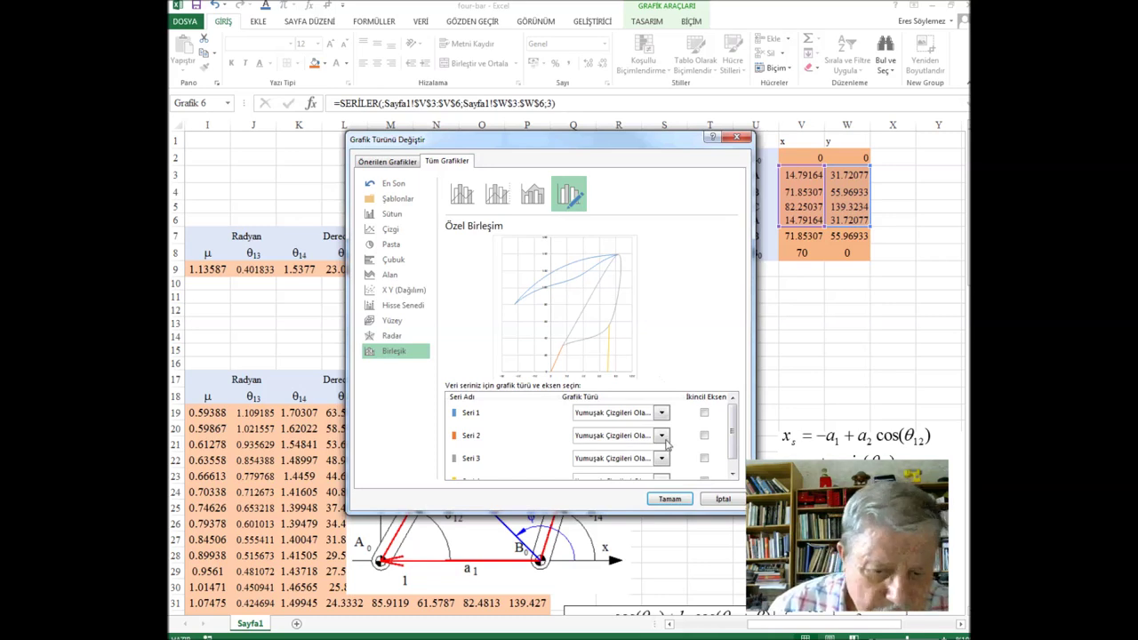
left_click(661, 435)
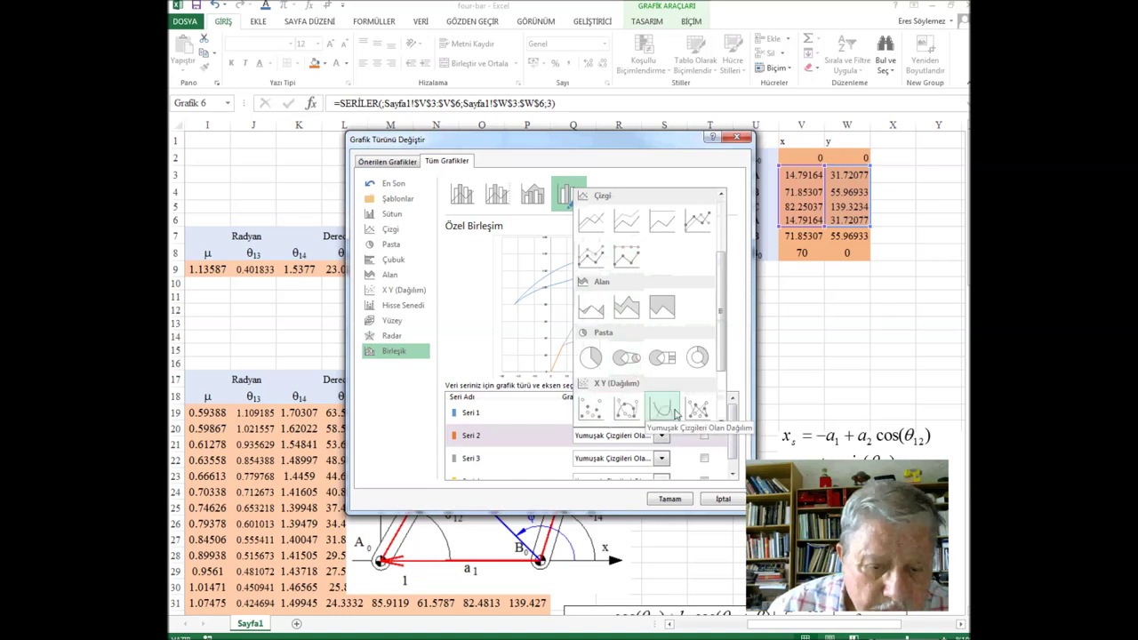
left_click(697, 411)
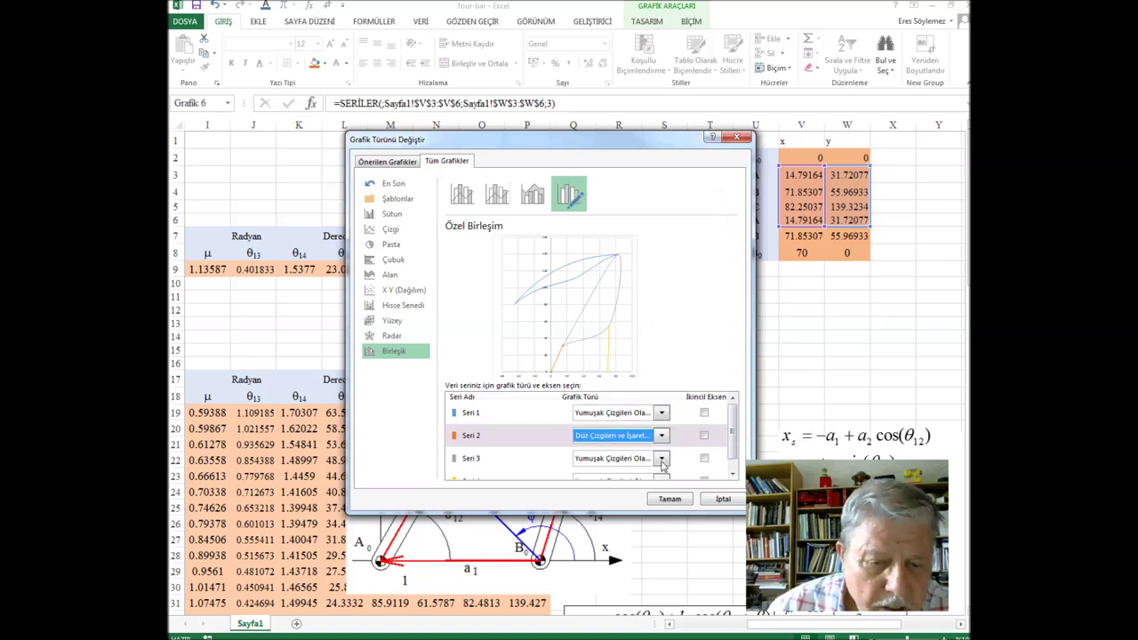
left_click(661, 457)
left_click(696, 431)
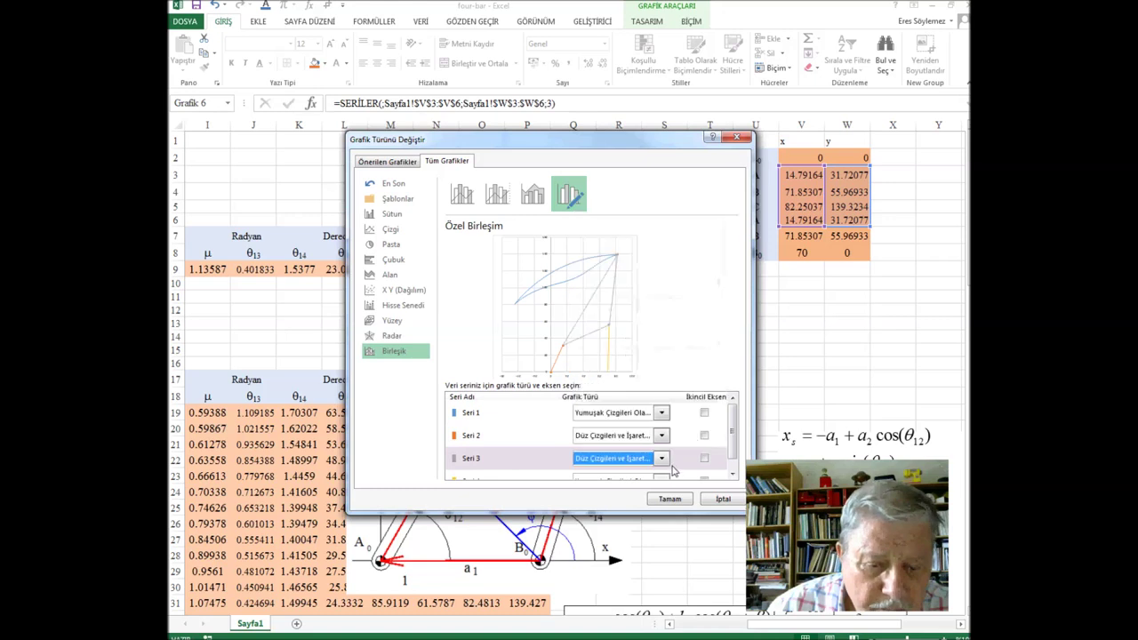
left_click(662, 480)
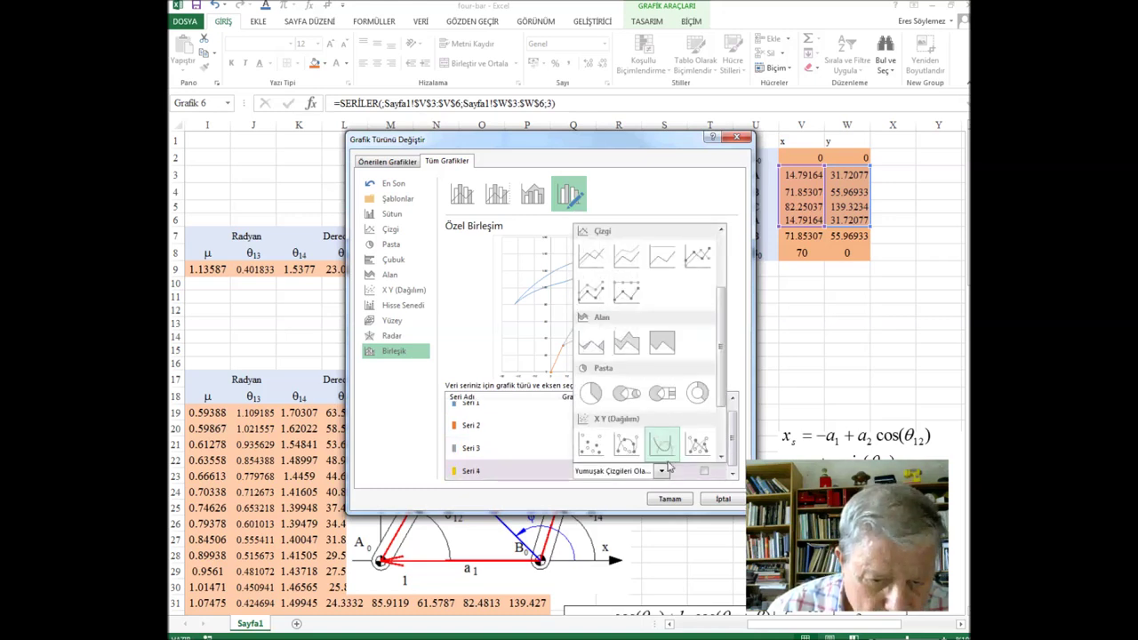
left_click(697, 444)
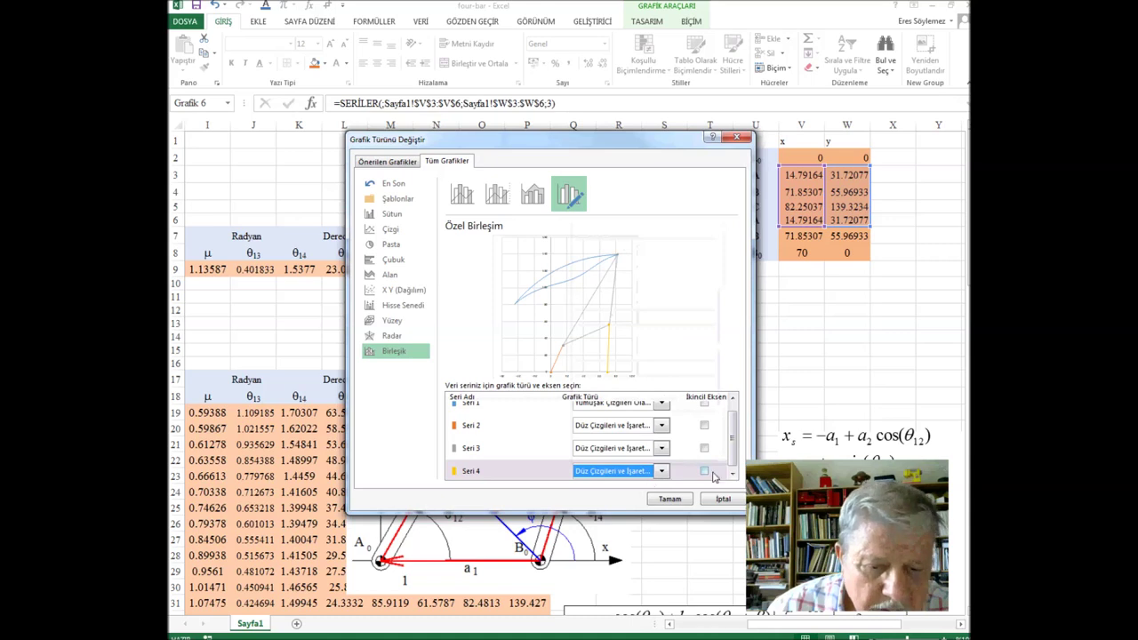
left_click(671, 500)
left_click(636, 323)
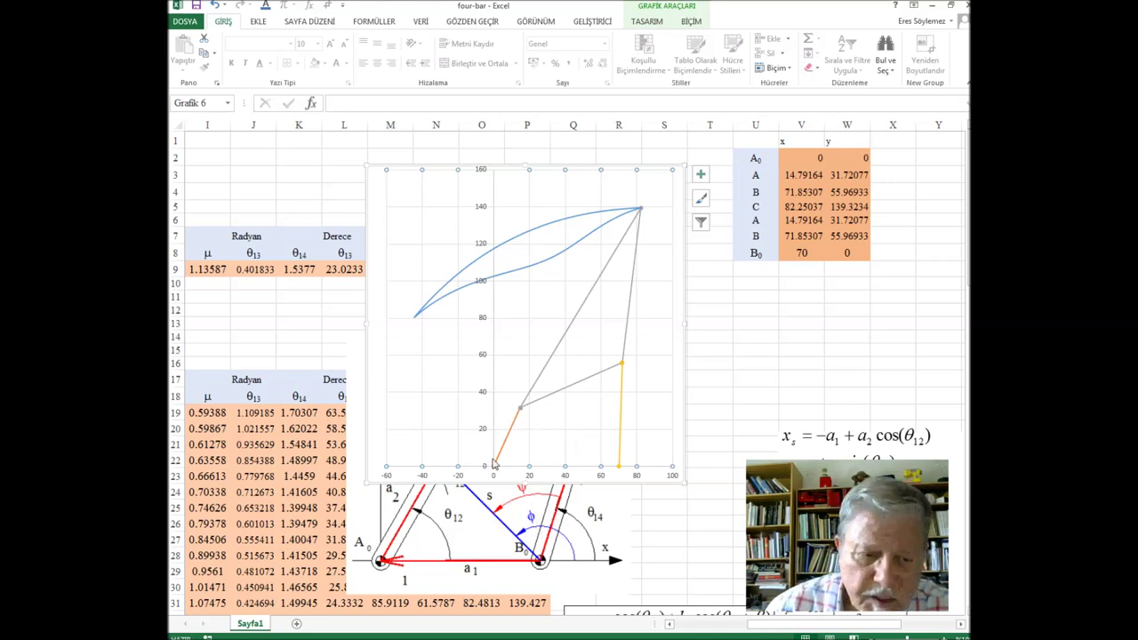
Step: Set the vertical axis bounds to a minimum of -40 and a maximum of 160
left_click(484, 430)
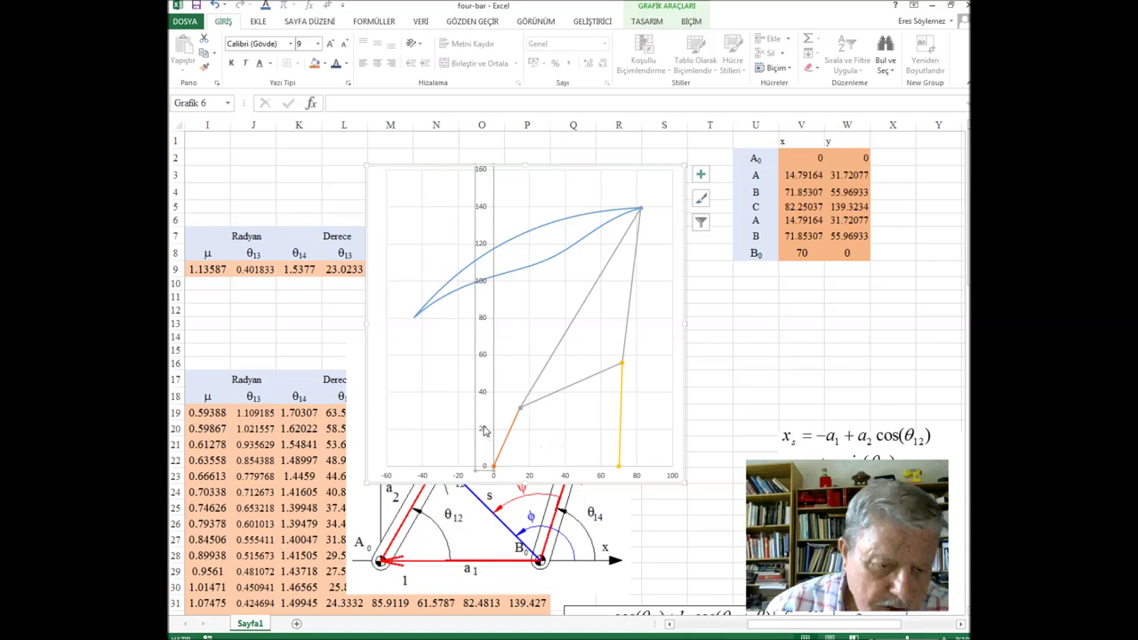
right_click(485, 430)
left_click(539, 558)
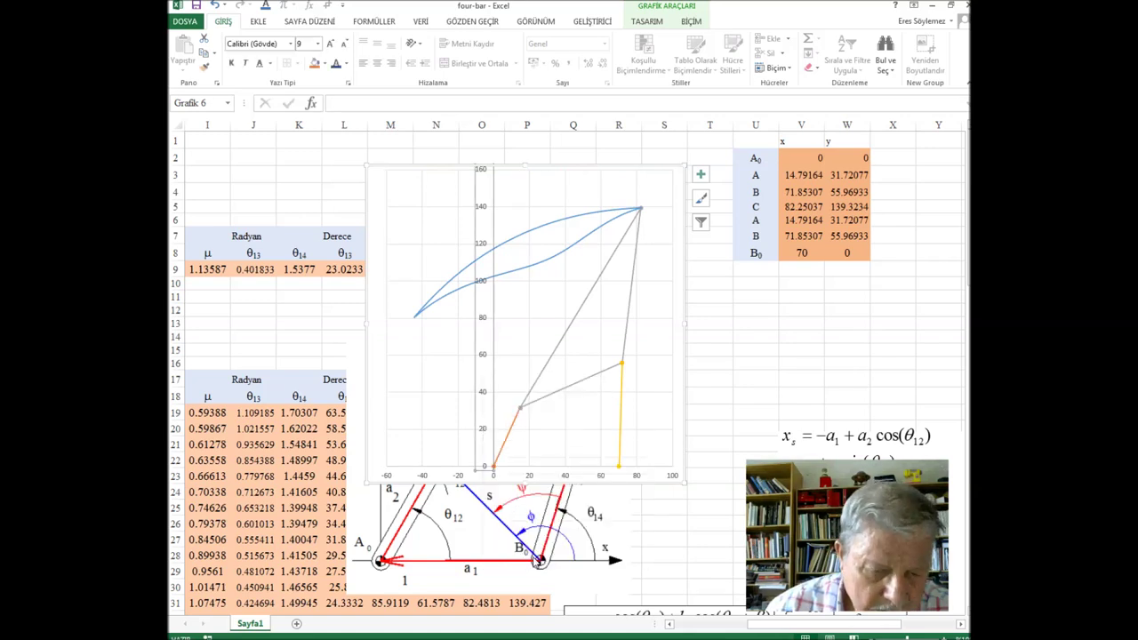
left_click_drag(893, 254, 825, 258)
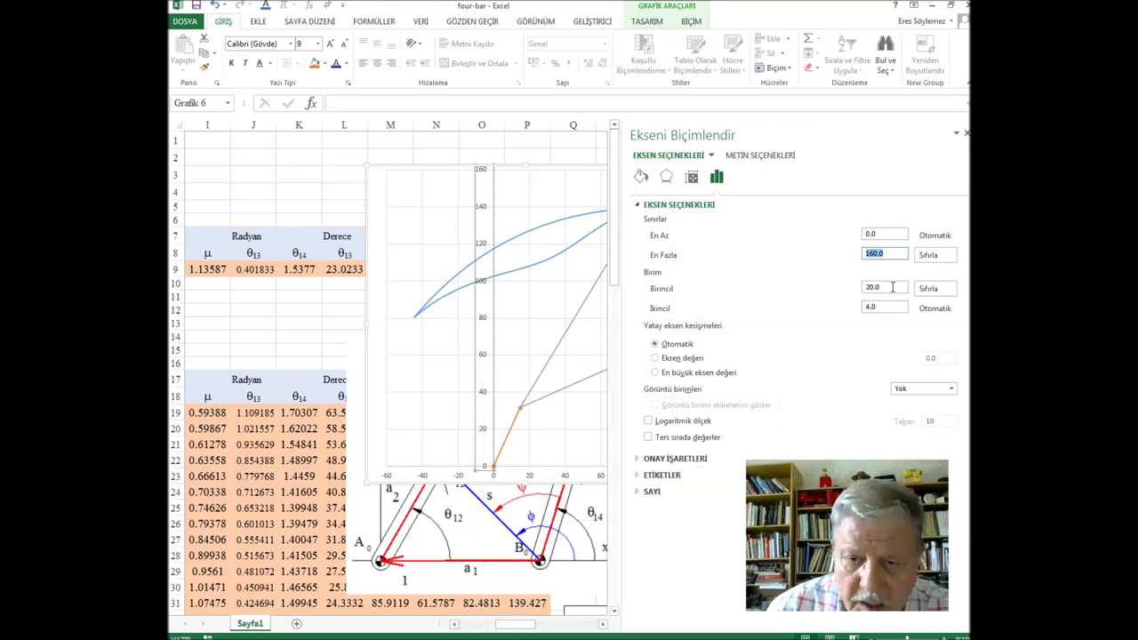
left_click_drag(893, 233, 839, 232)
type("-40")
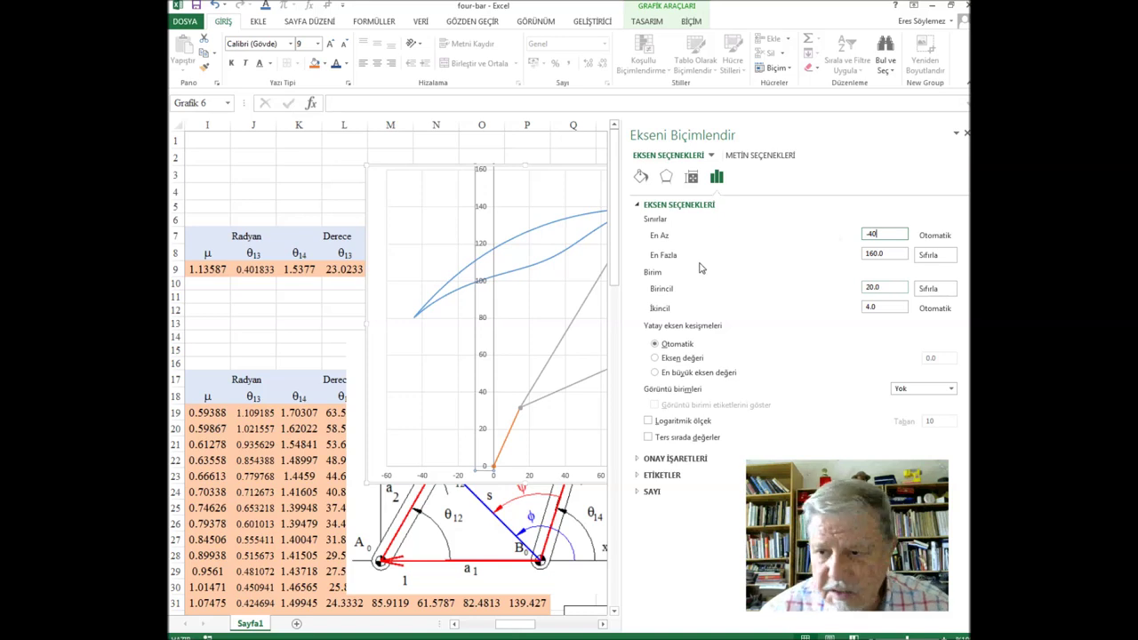
key("Return")
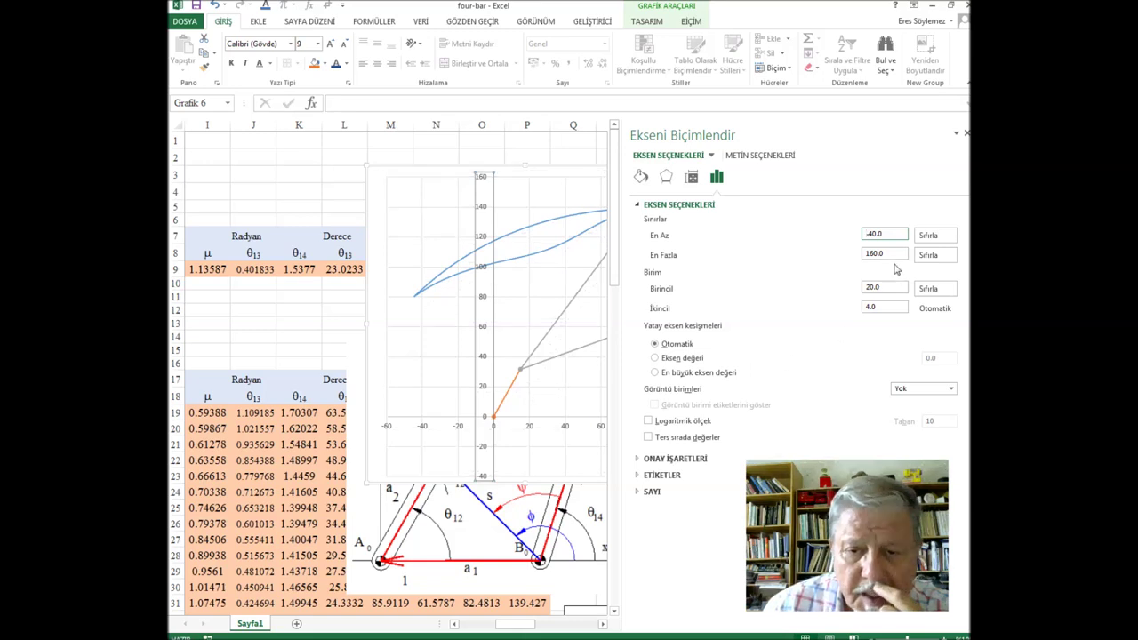
left_click(894, 255)
left_click(900, 287)
Step: Set the horizontal axis maximum to 100 and close the Format Axis pane
left_click(531, 428)
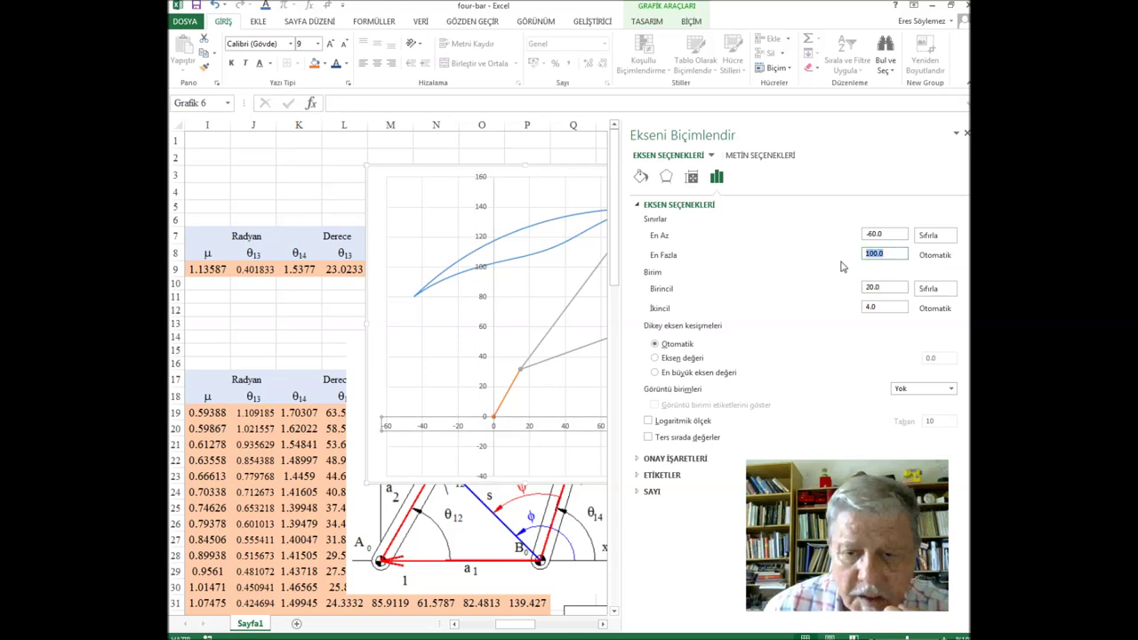
type("100")
key("Return")
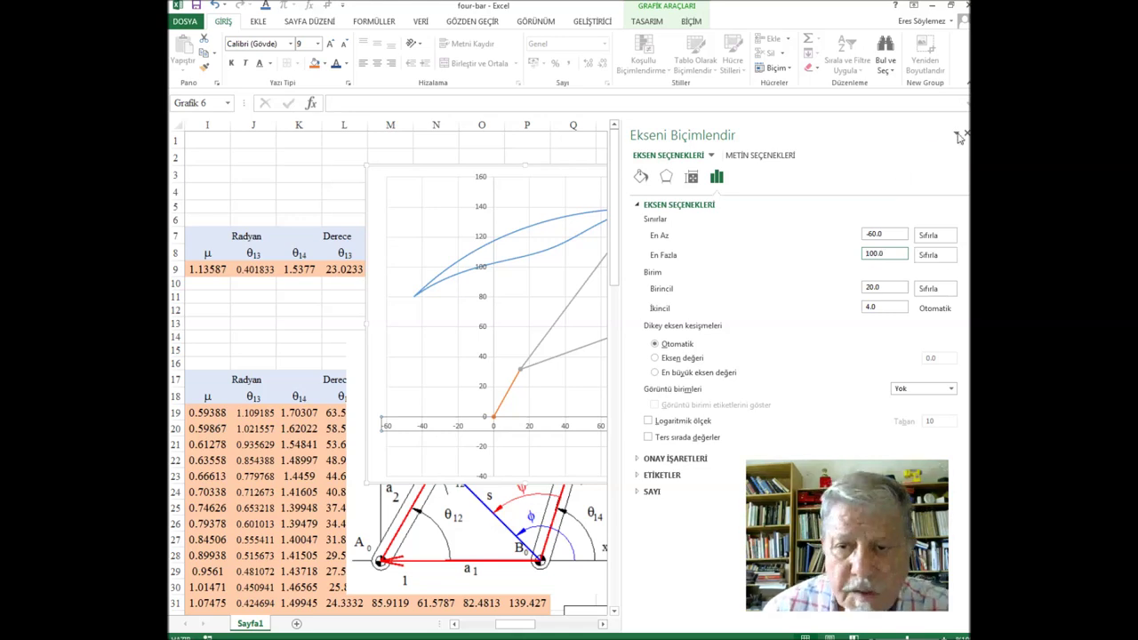
left_click(964, 135)
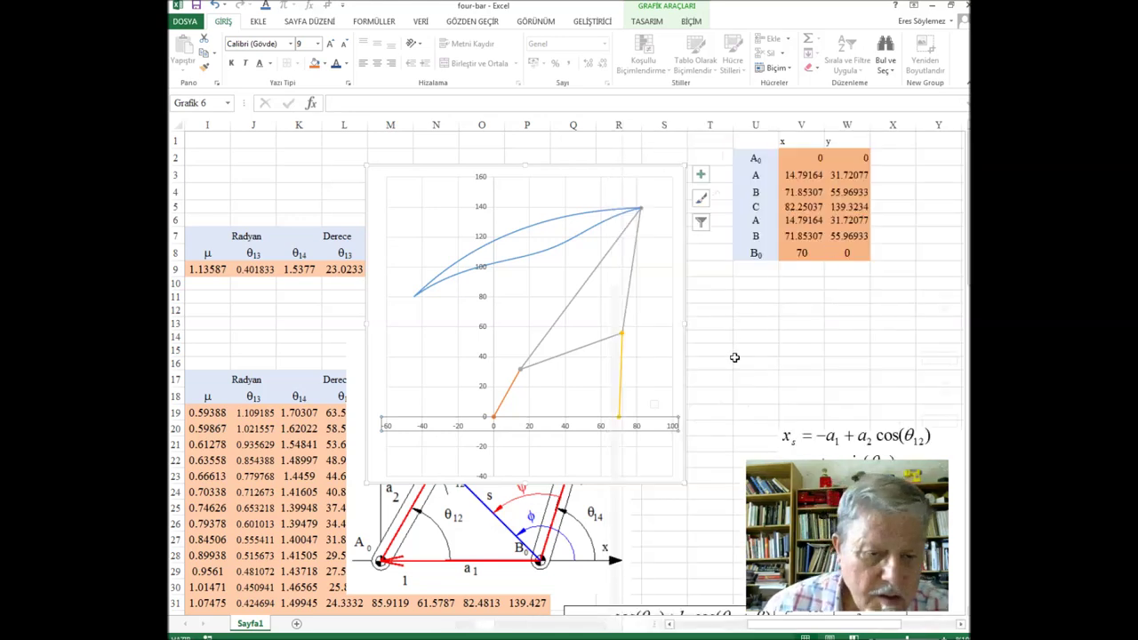
Step: Move the chart left so it sits over columns F to L beside the θ12 input
left_click(552, 460)
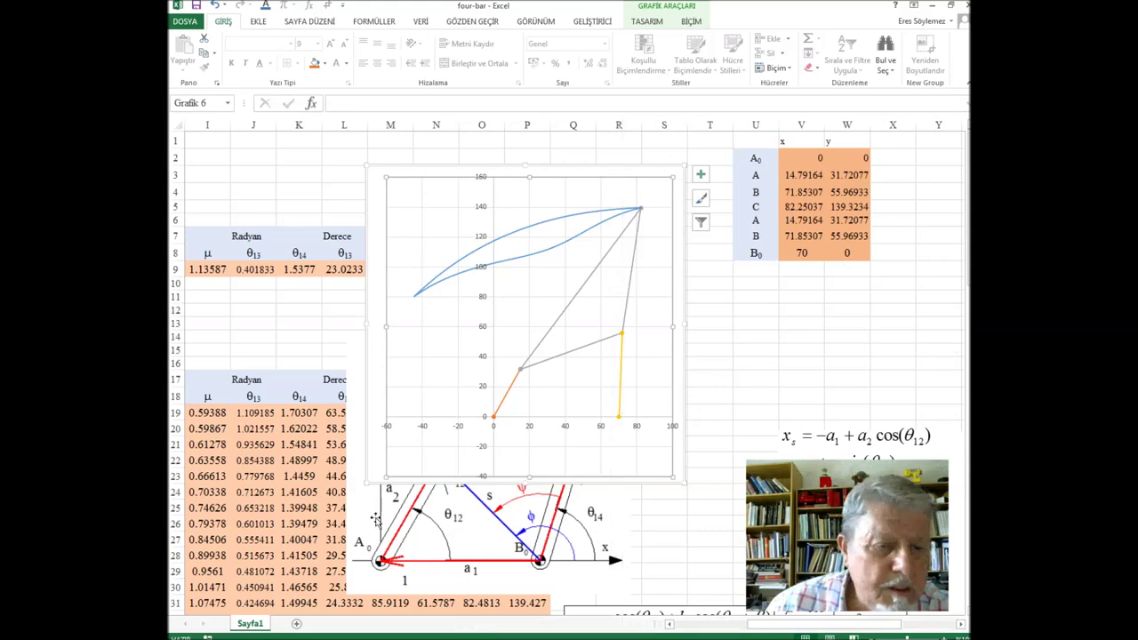
left_click(672, 626)
left_click_drag(844, 183, 546, 123)
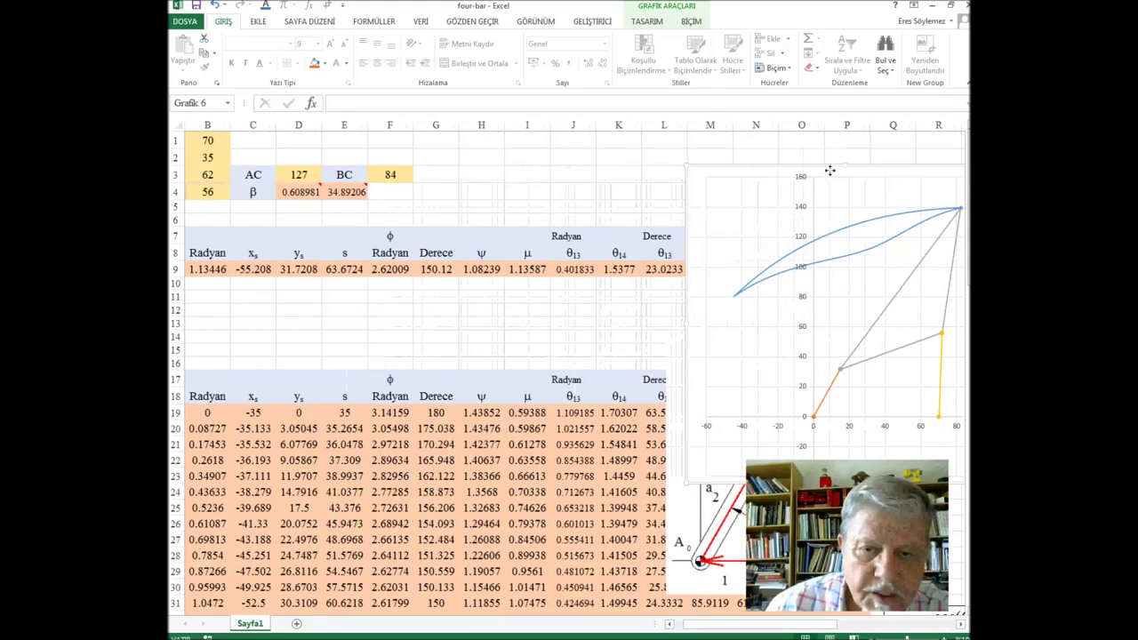
left_click(669, 624)
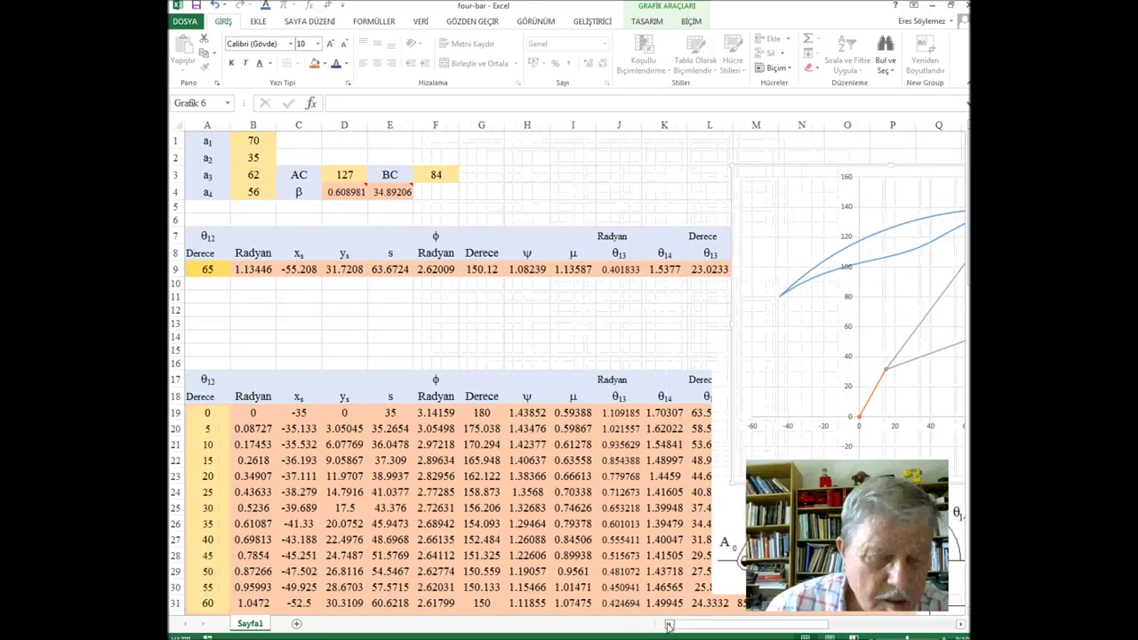
left_click(197, 274)
left_click_drag(791, 161, 522, 113)
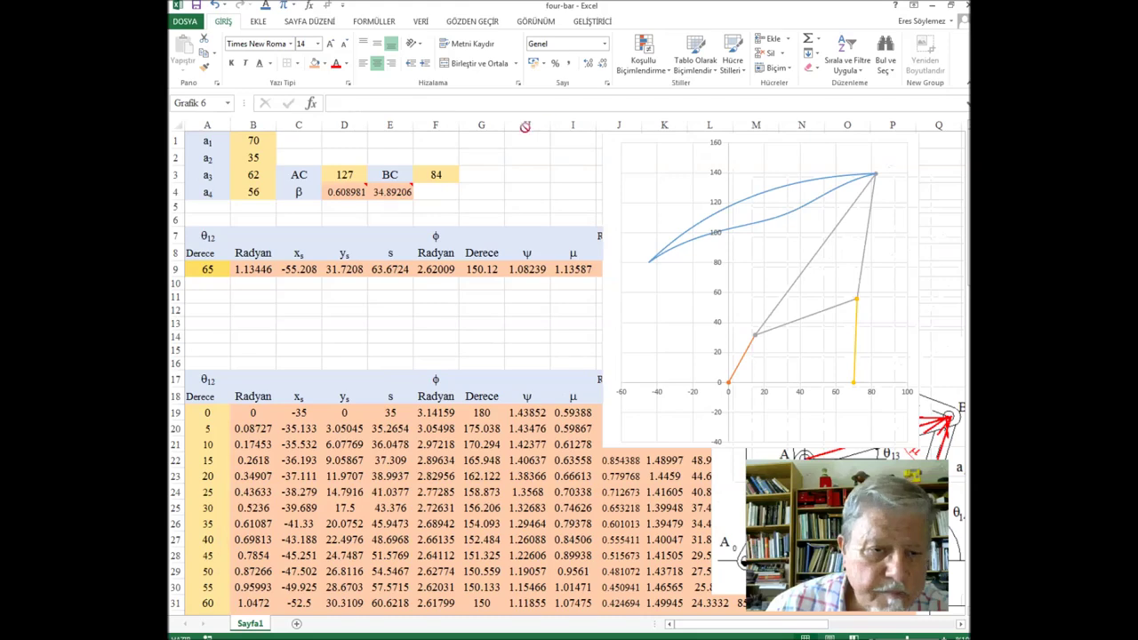
left_click(201, 269)
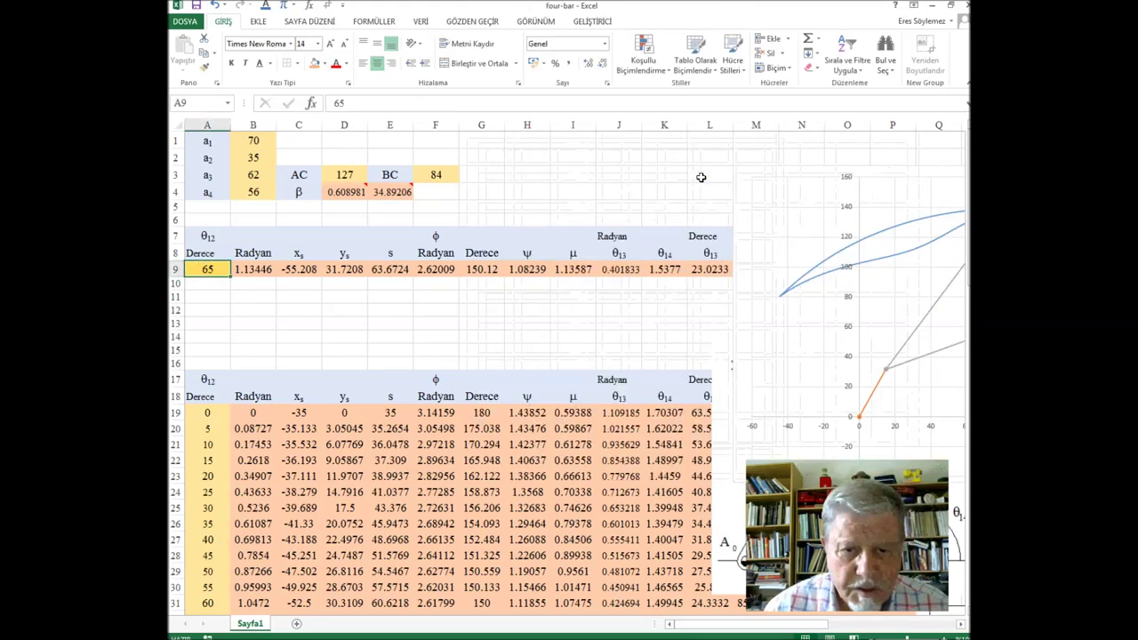
left_click_drag(750, 170, 438, 135)
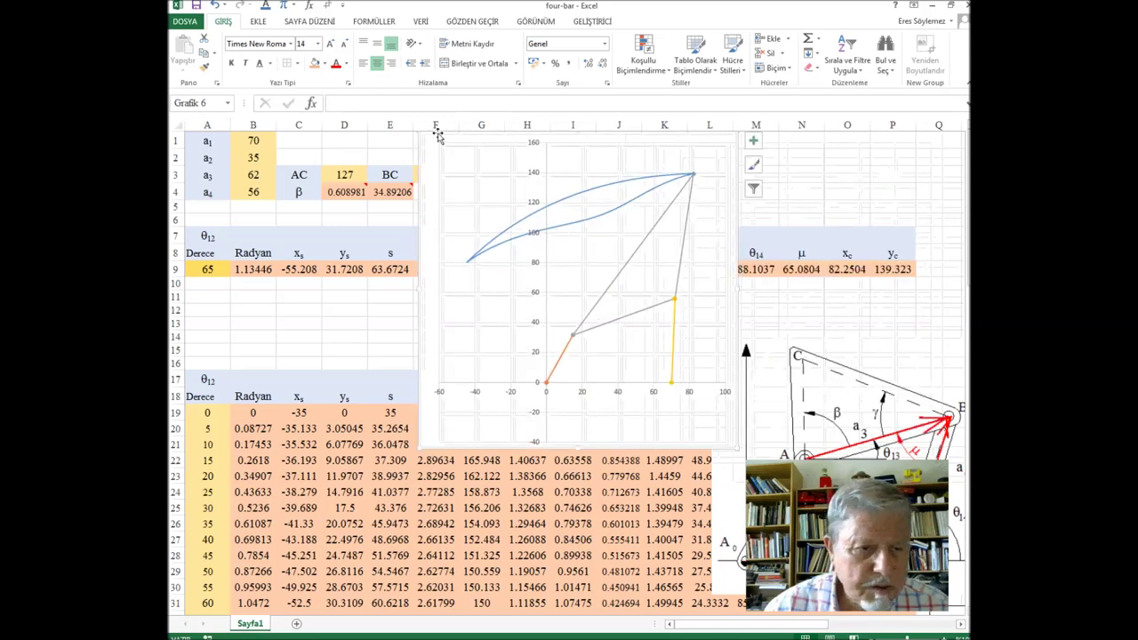
Step: Enter θ12 values 125, 225 and finally 310 in cell A9
left_click(206, 265)
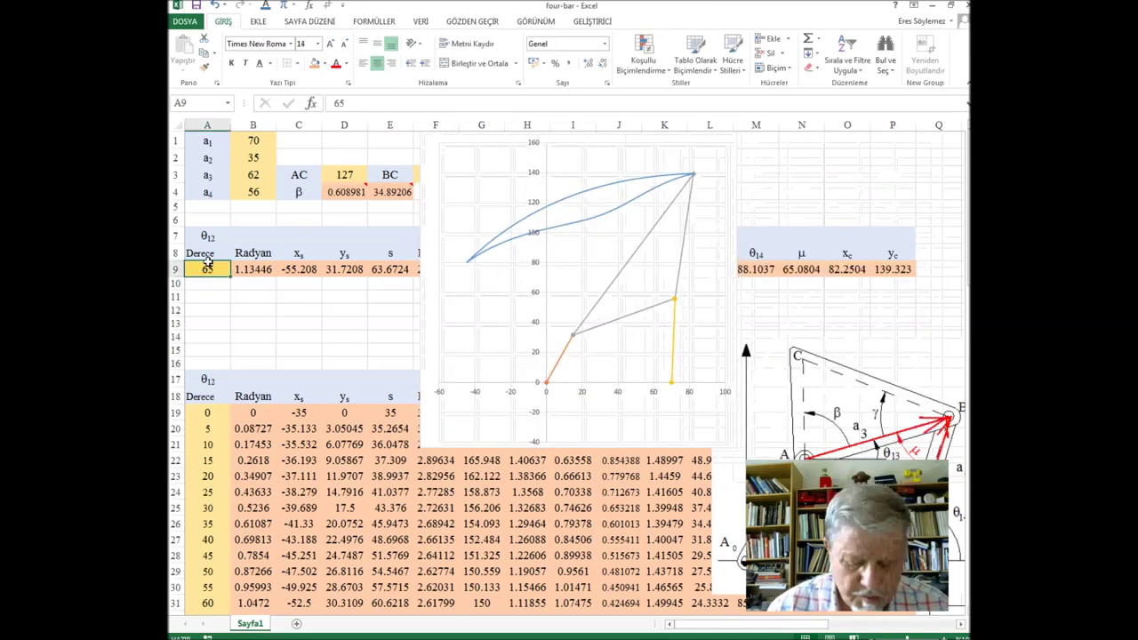
type("125")
key("Return")
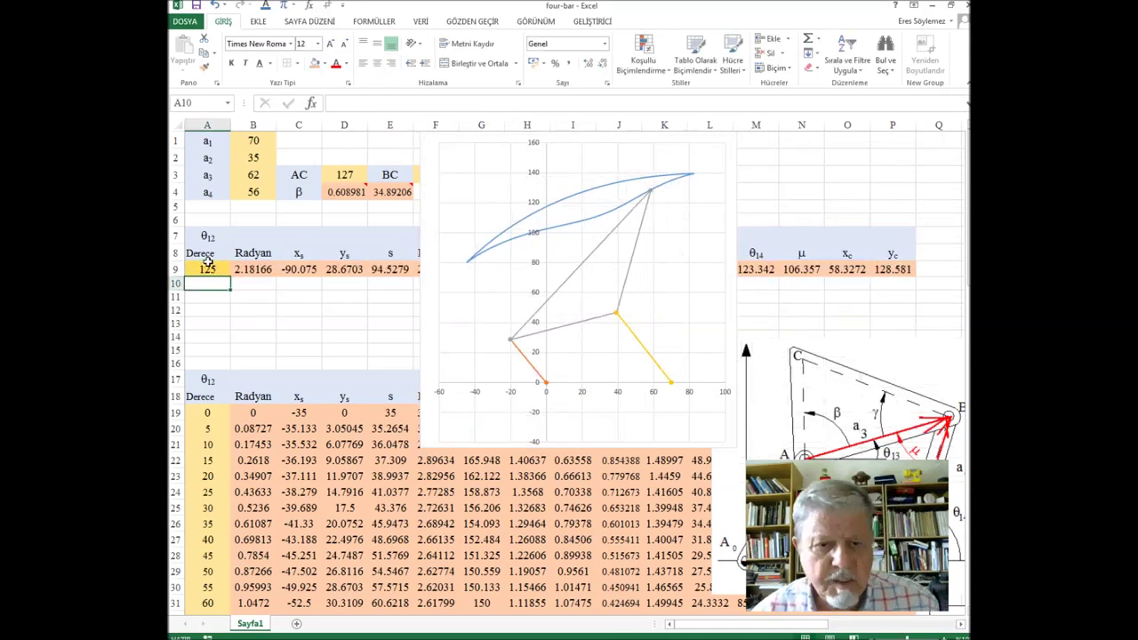
left_click(209, 267)
type("225")
key("Return")
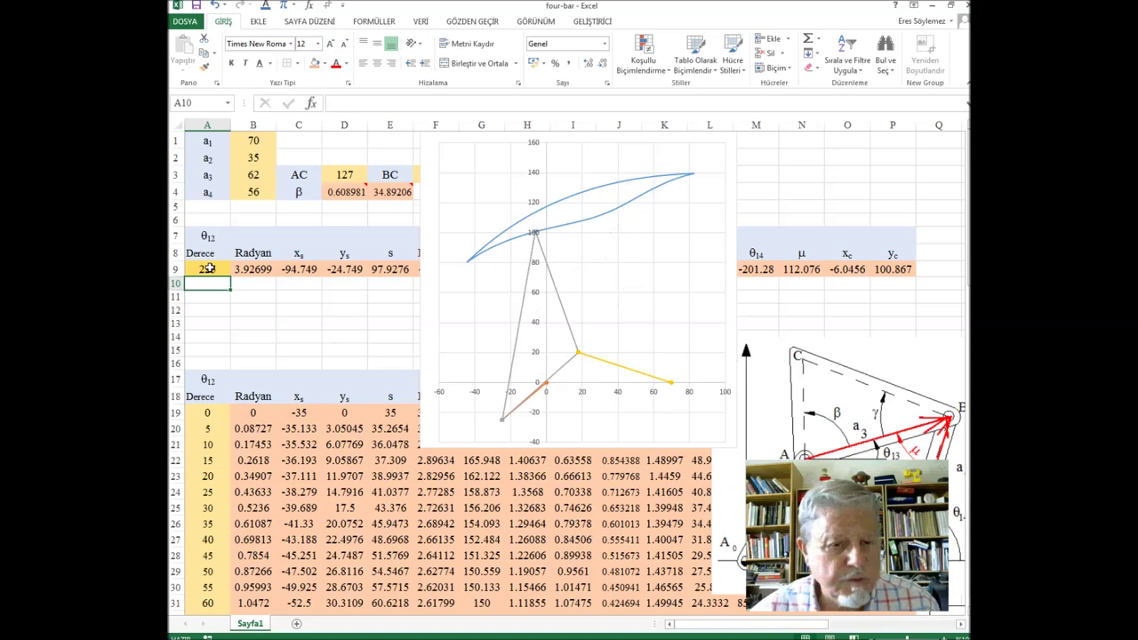
left_click(209, 269)
type("310")
key("Return")
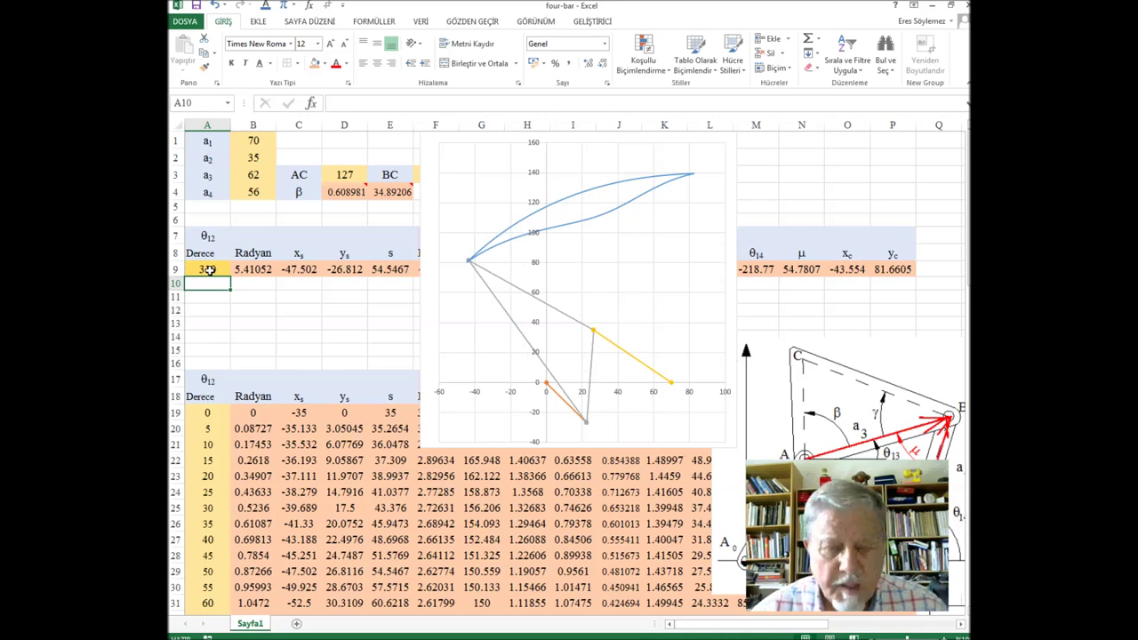
left_click(570, 407)
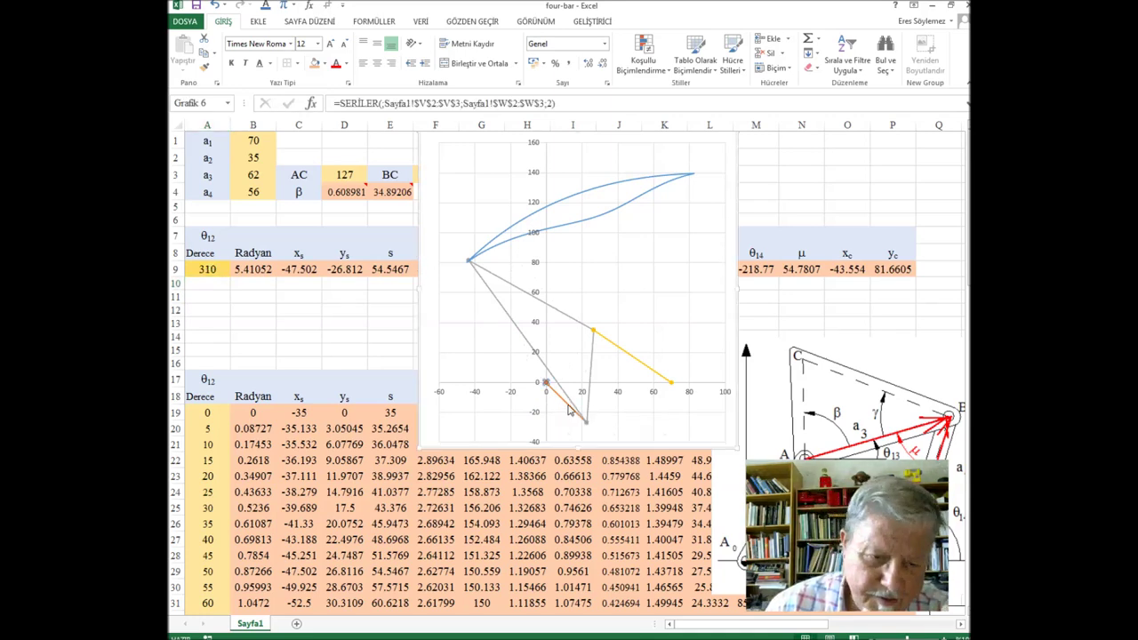
Step: Give the crank series a solid red line thickened to 2.75 pt
right_click(570, 408)
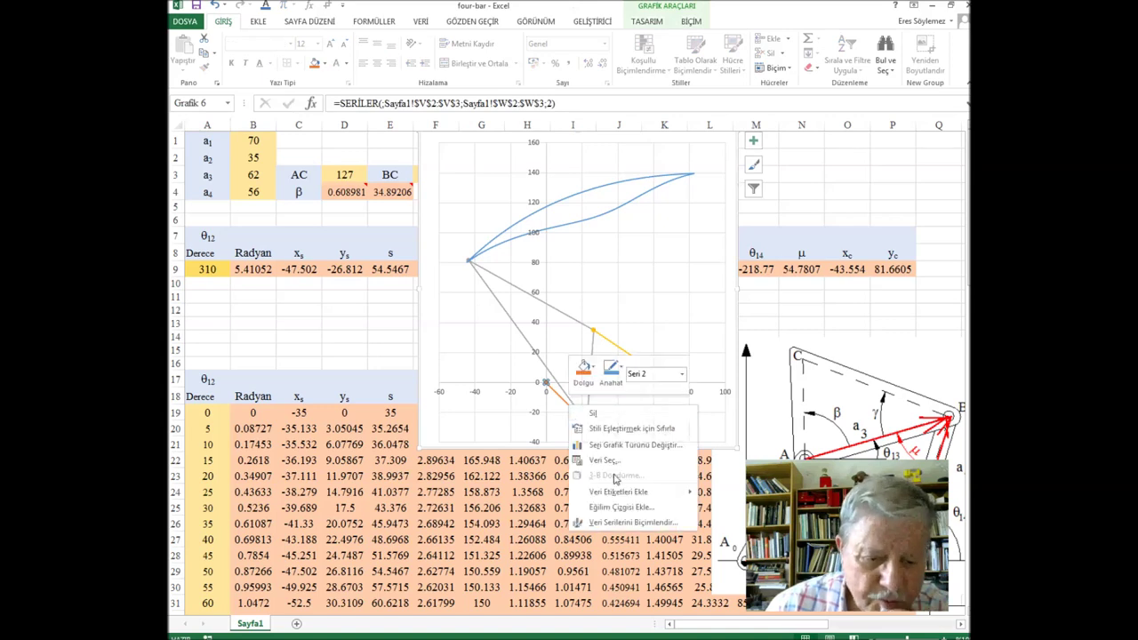
left_click(636, 522)
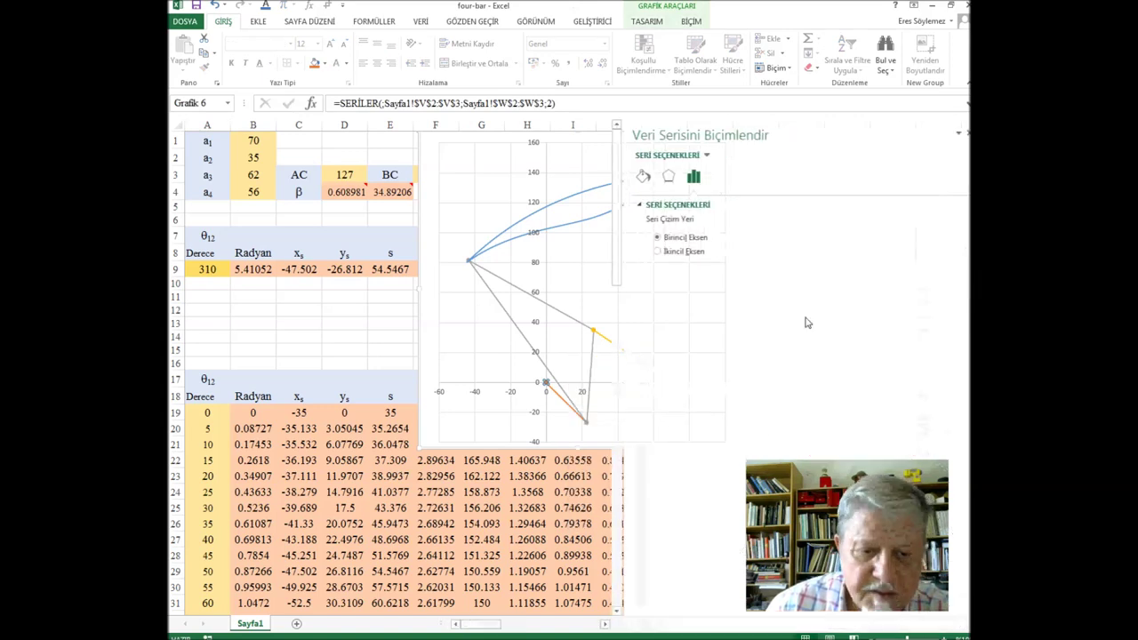
left_click(641, 176)
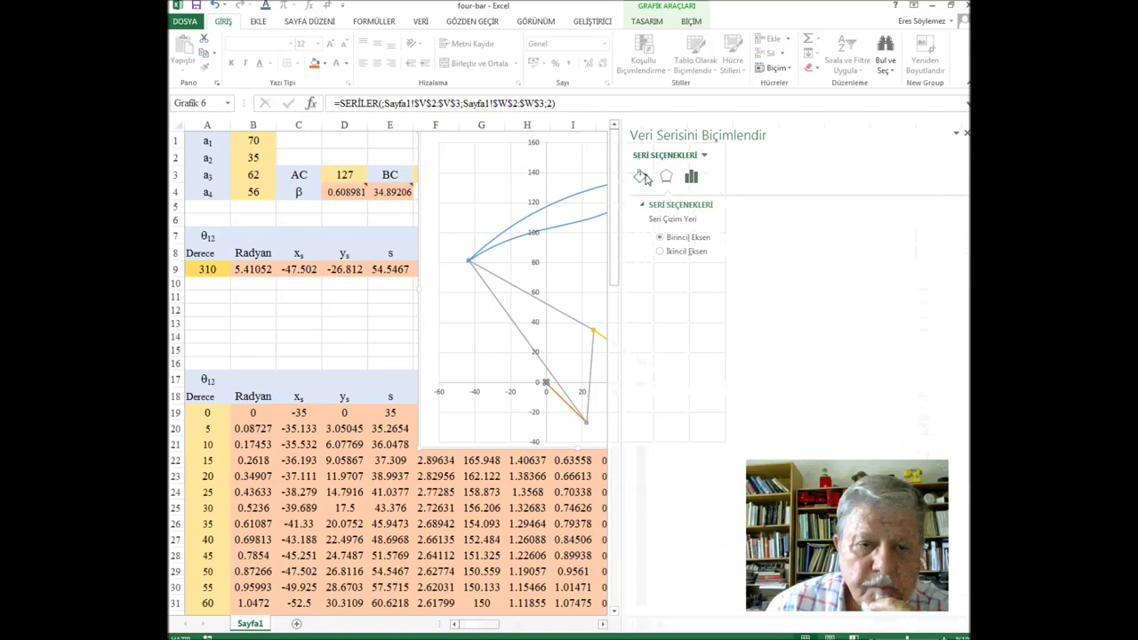
left_click(650, 255)
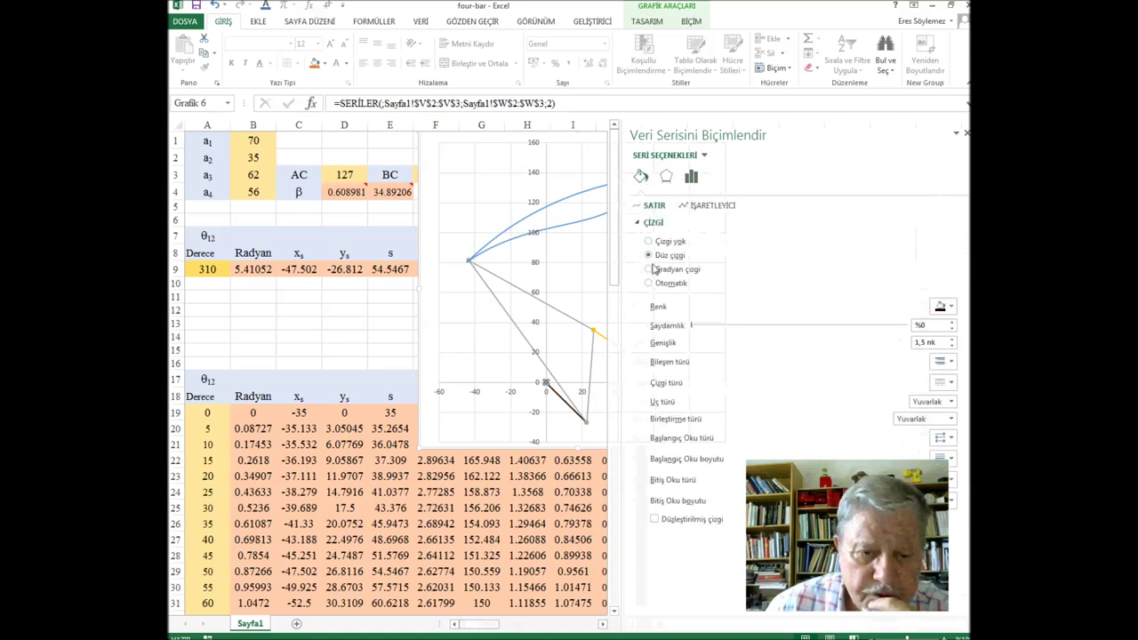
left_click(942, 307)
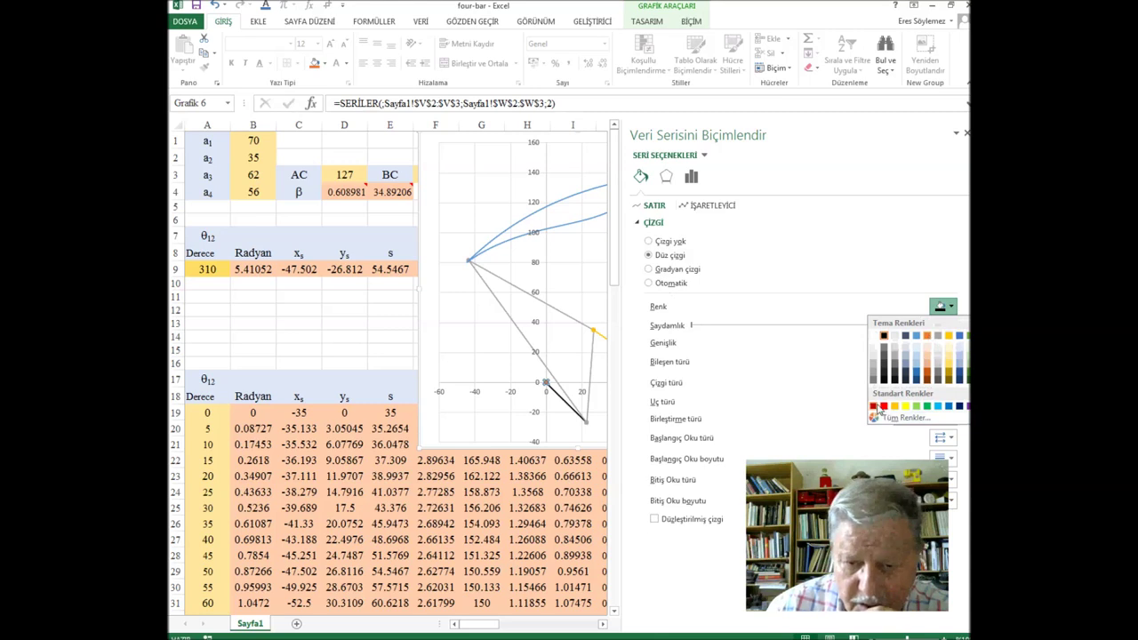
left_click(873, 407)
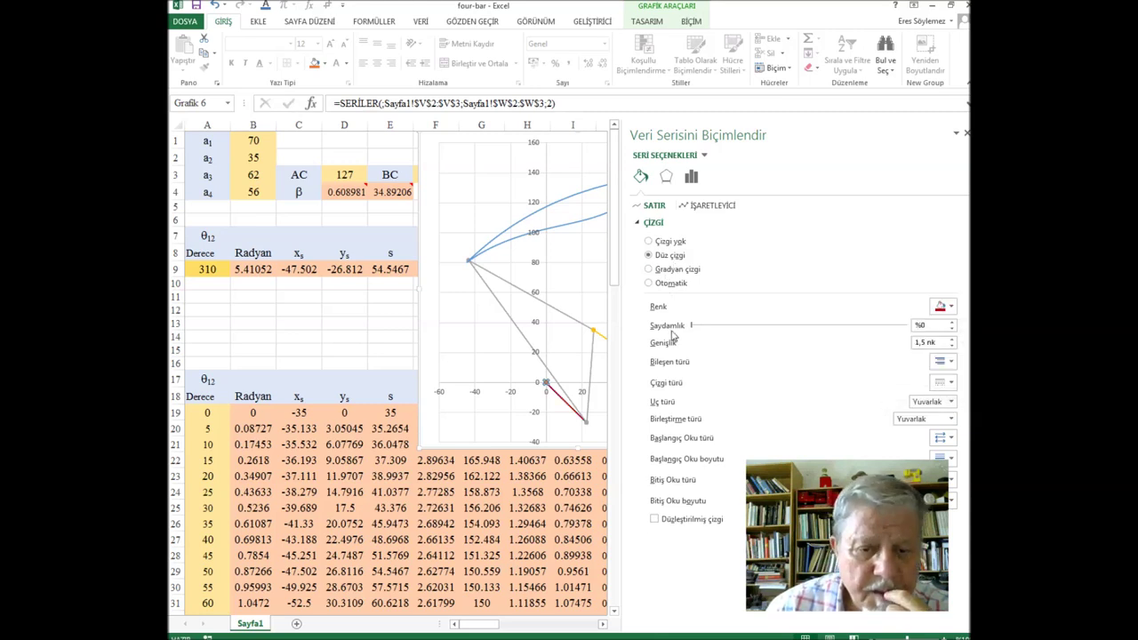
left_click(952, 338)
left_click(952, 339)
left_click(952, 338)
left_click(952, 339)
left_click(952, 339)
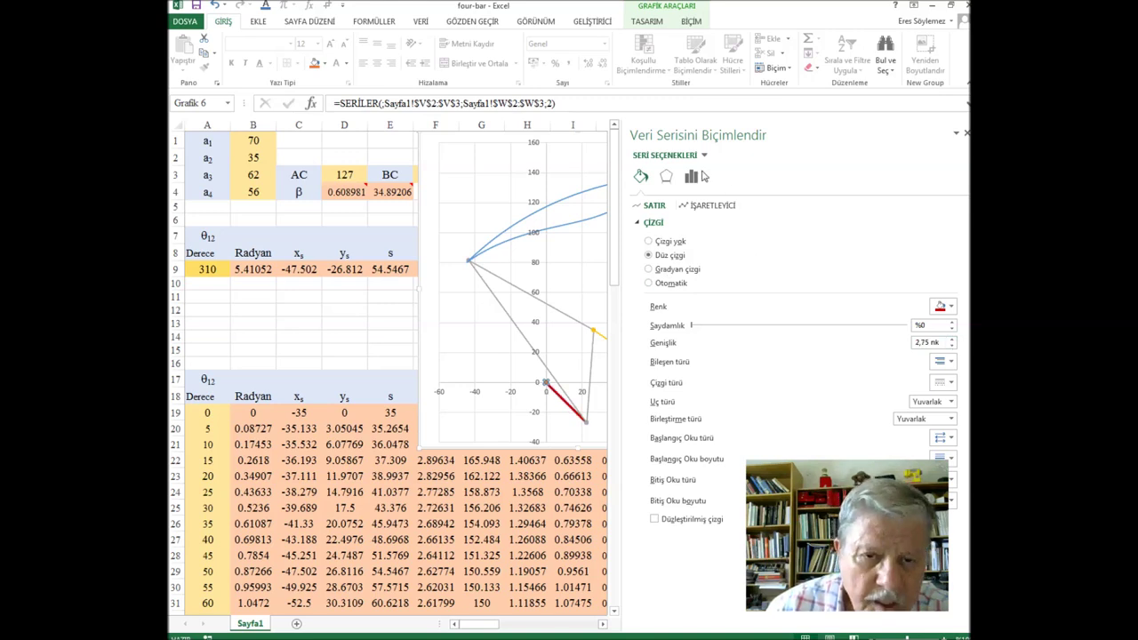
Step: Give the crank markers a built-in style with no fill and a solid dark-red outline
left_click(704, 208)
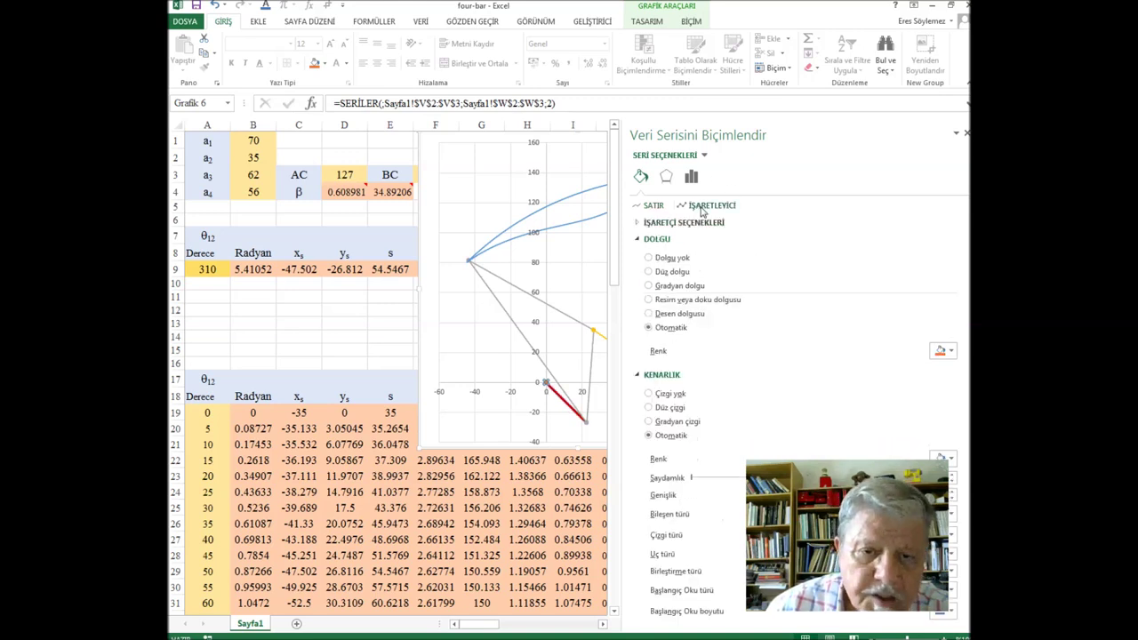
left_click(651, 258)
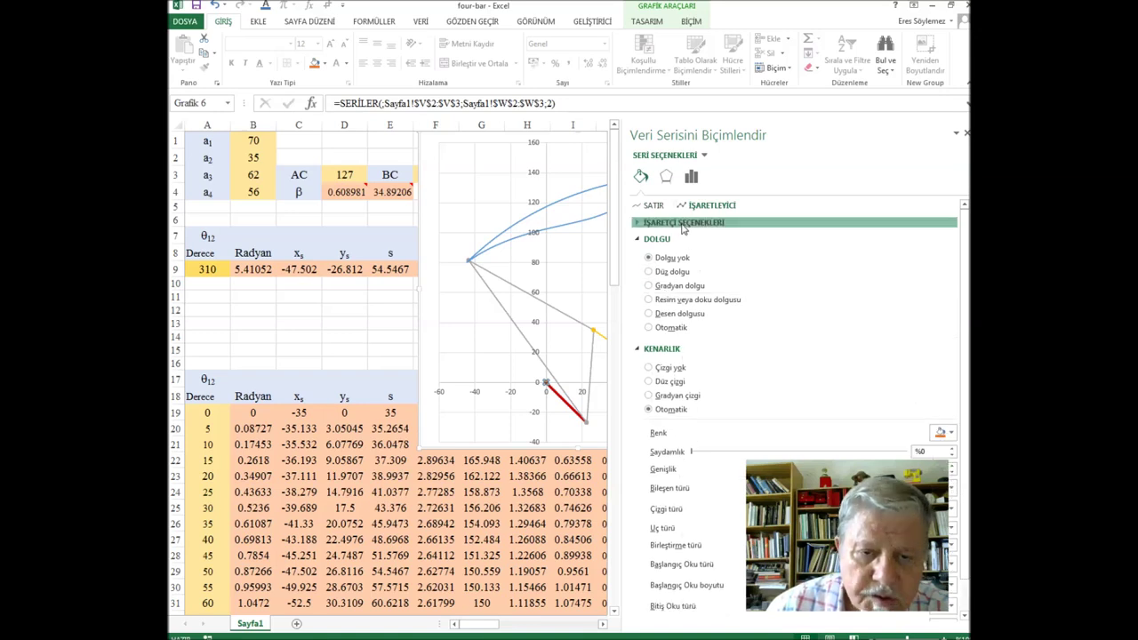
left_click(666, 222)
left_click(650, 268)
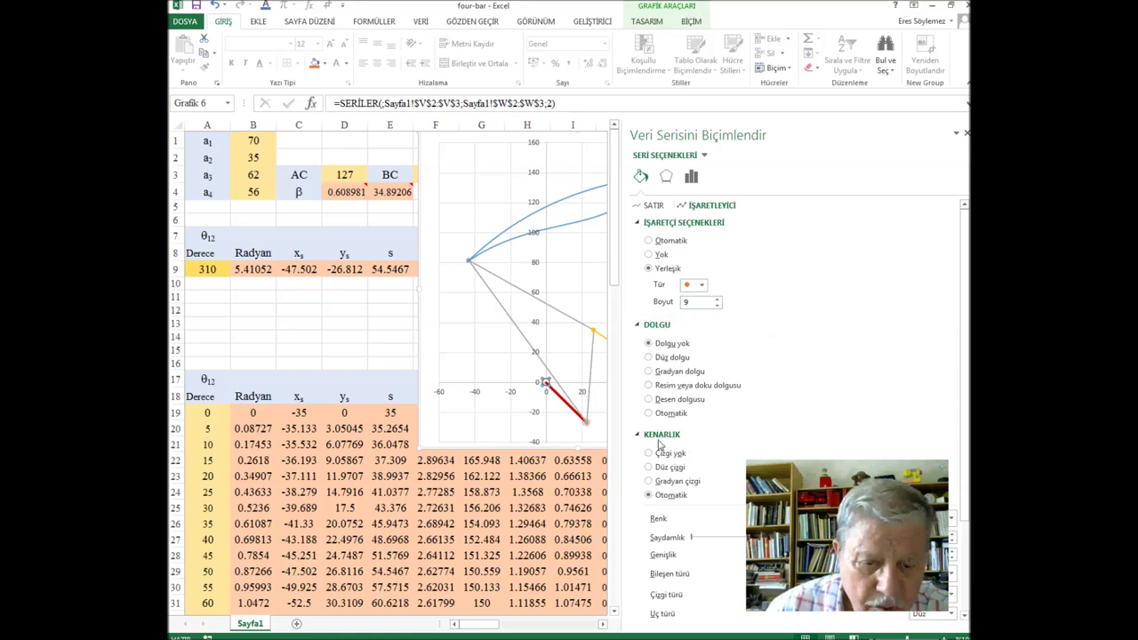
scroll(770, 386, "down", 2)
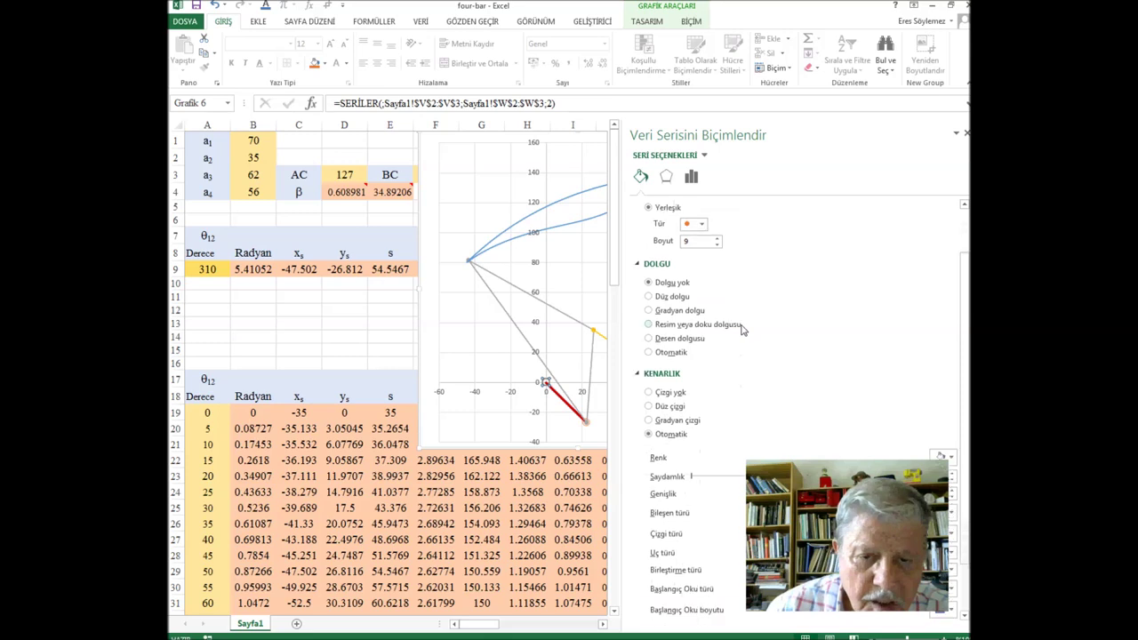
left_click(650, 406)
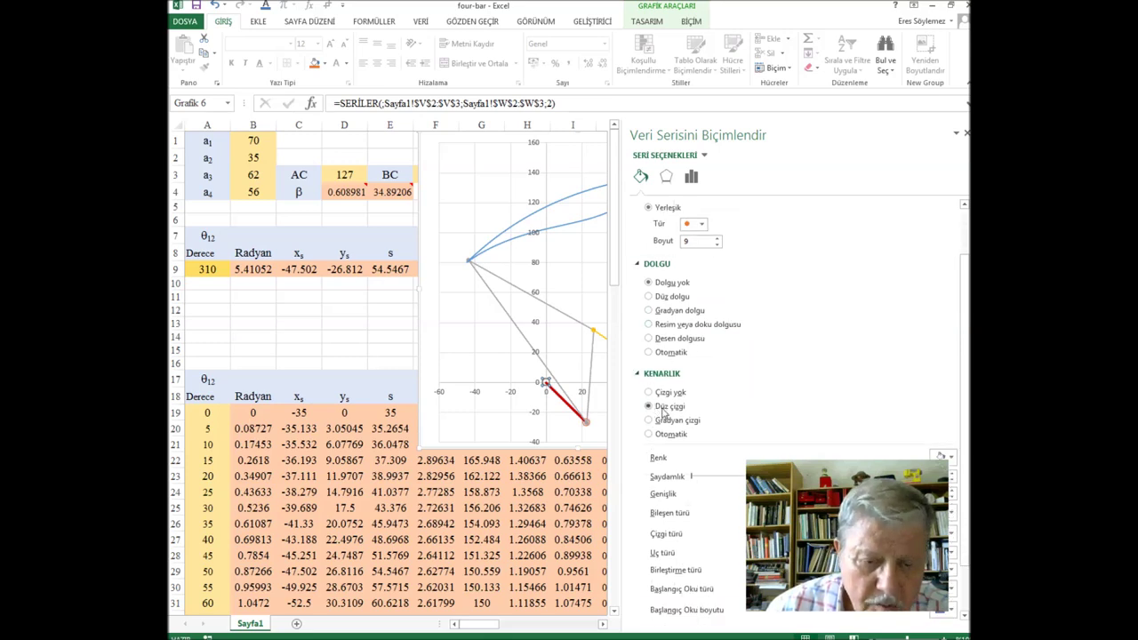
left_click(950, 457)
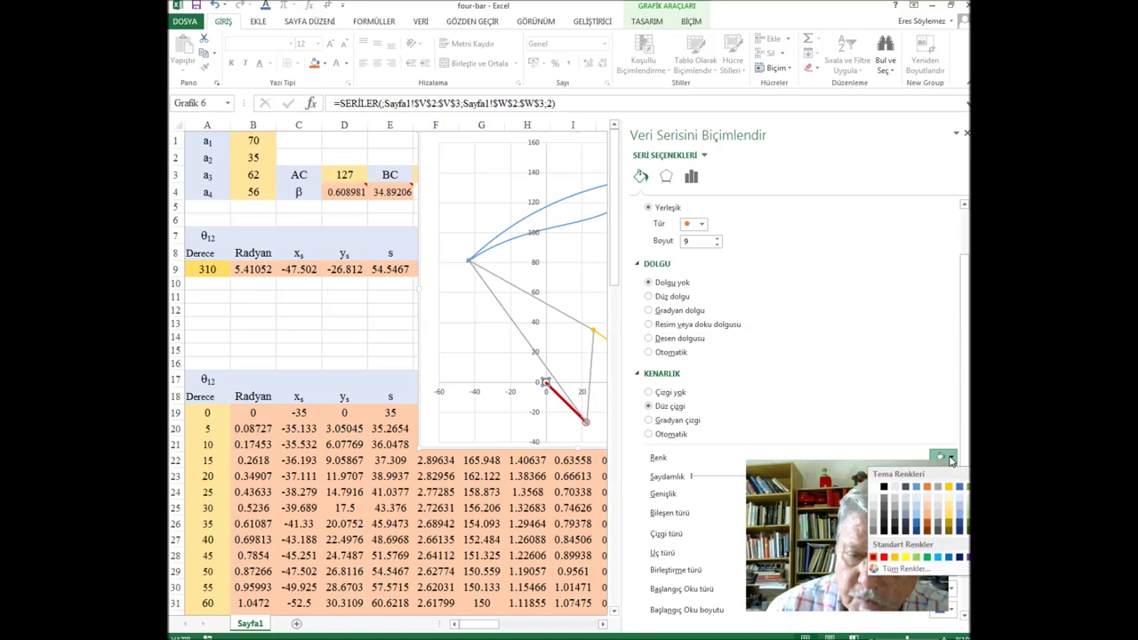
left_click(872, 557)
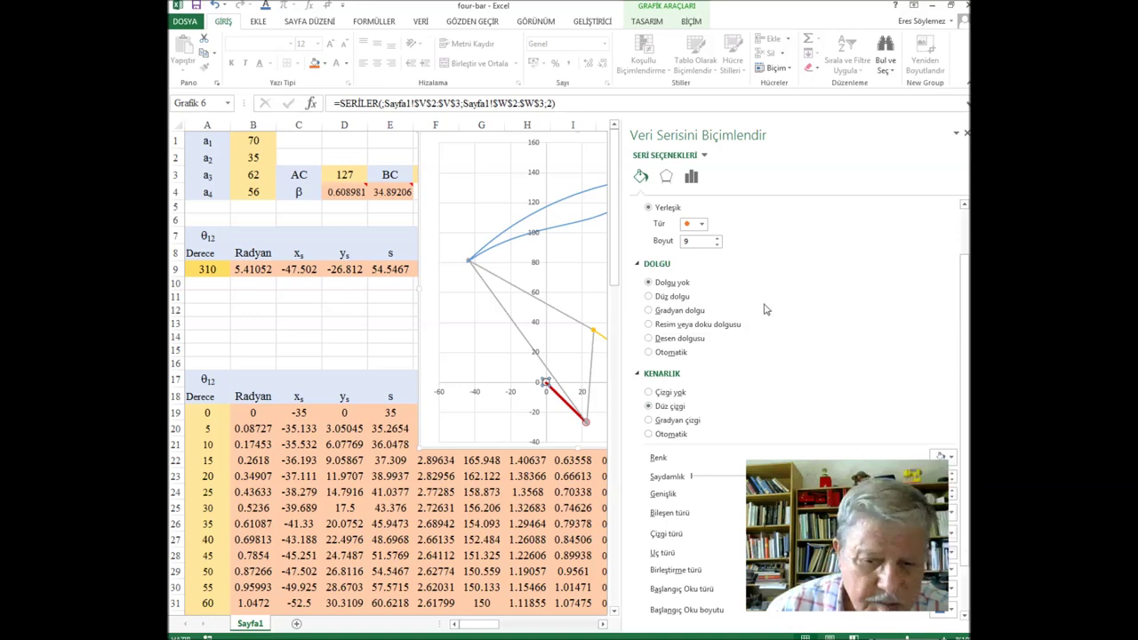
left_click(538, 405)
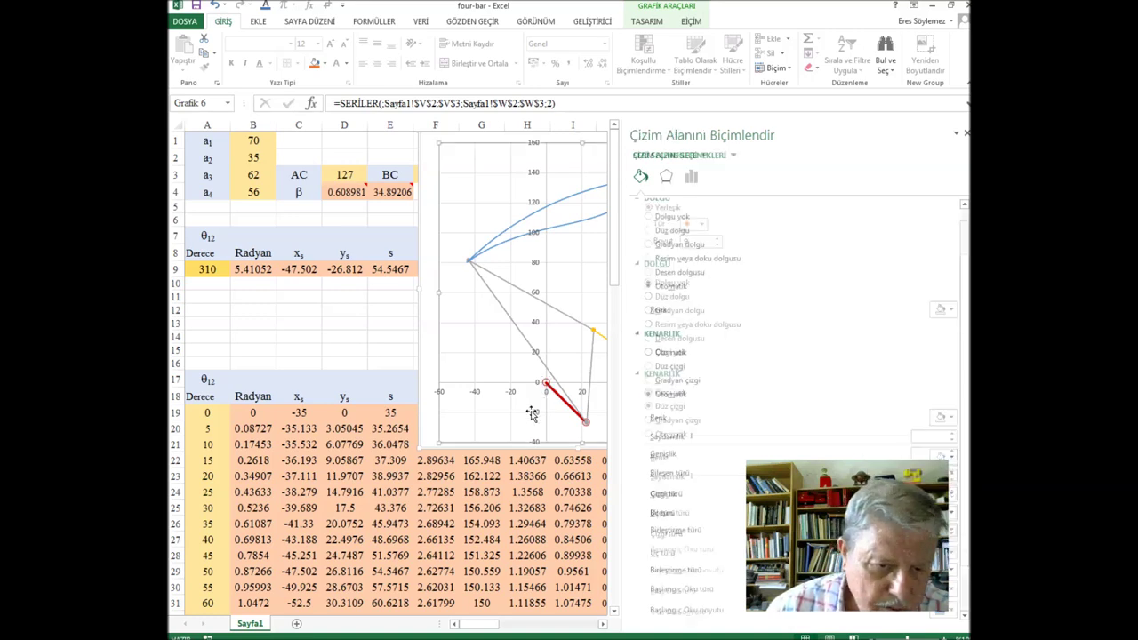
left_click(518, 330)
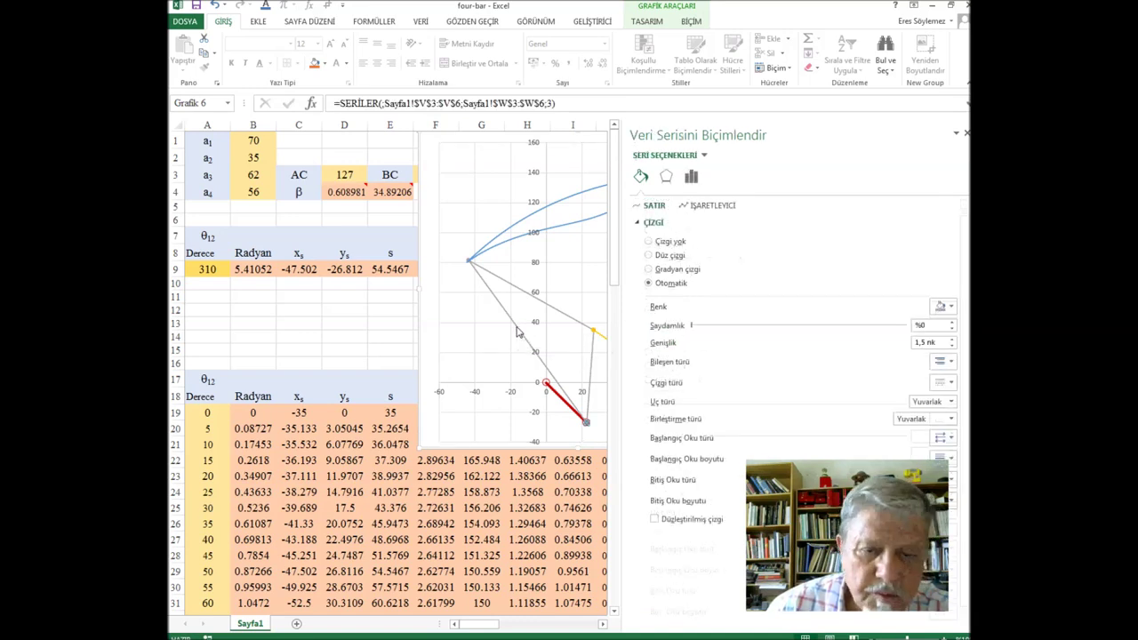
Step: Make the grey linkage lines solid dark blue at 2 pt width
left_click(650, 255)
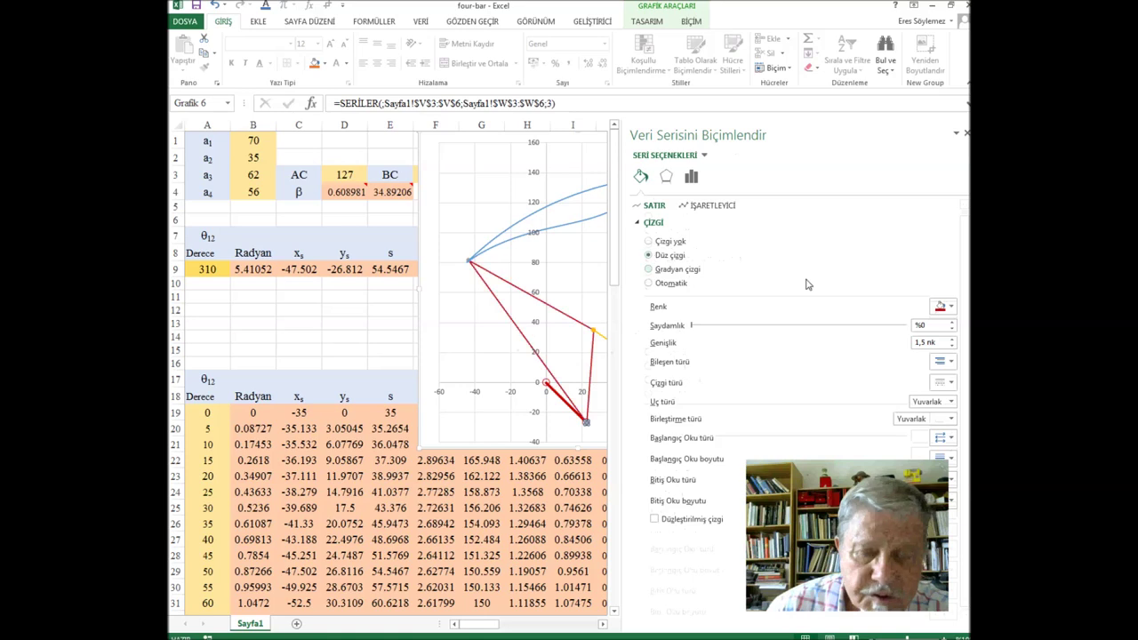
left_click(951, 307)
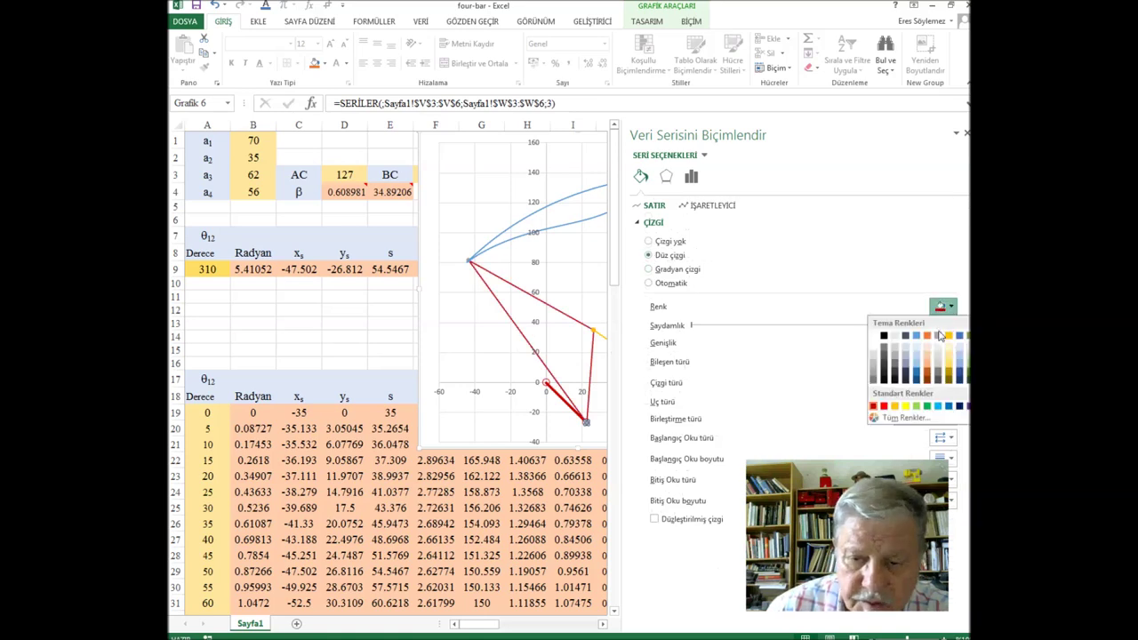
left_click(963, 376)
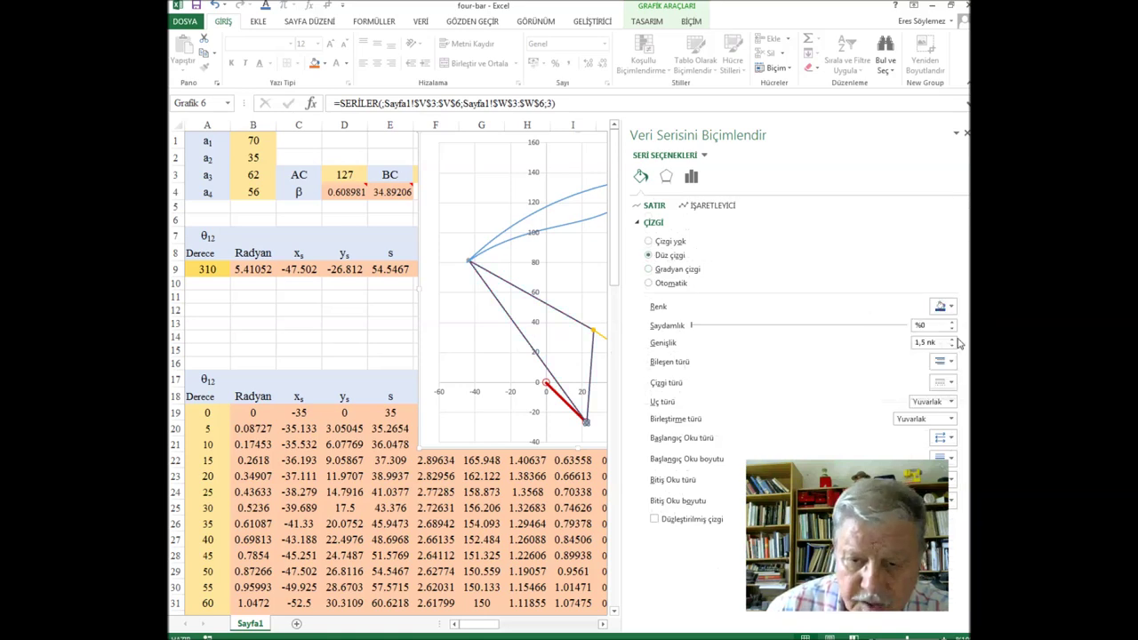
left_click(951, 339)
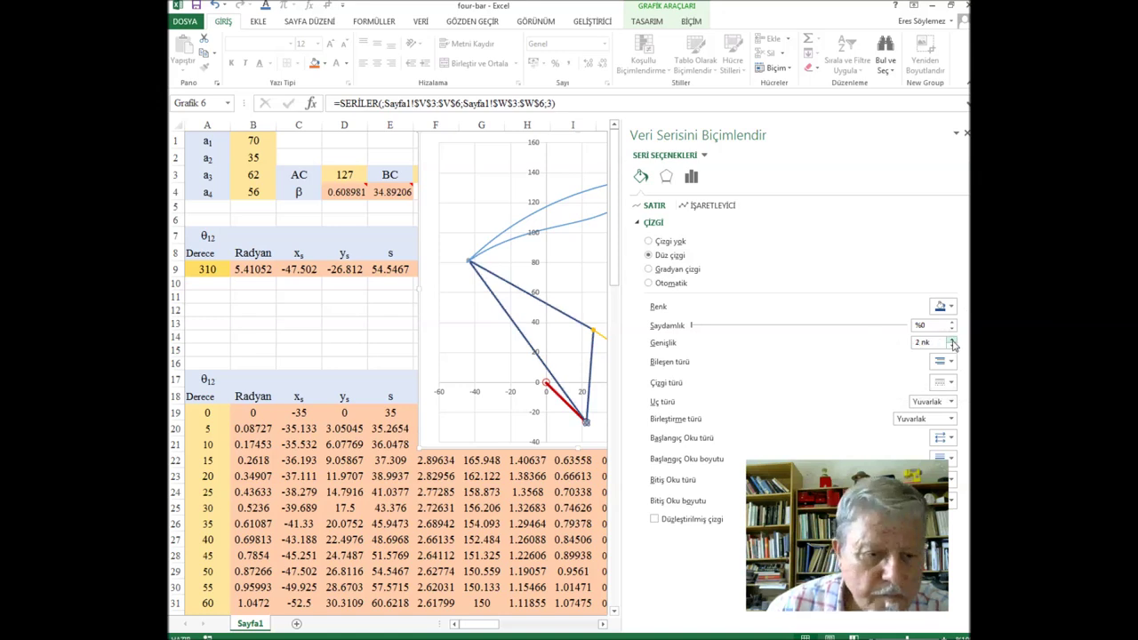
left_click(711, 205)
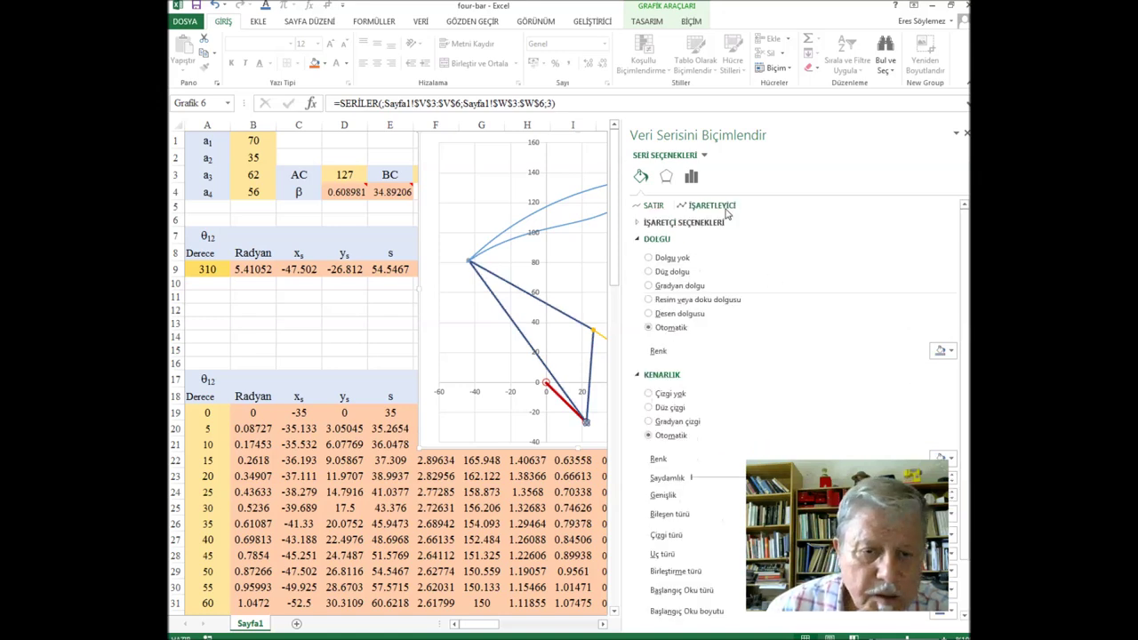
Step: Set the blue series markers to built-in, size 8, with no fill
left_click(648, 257)
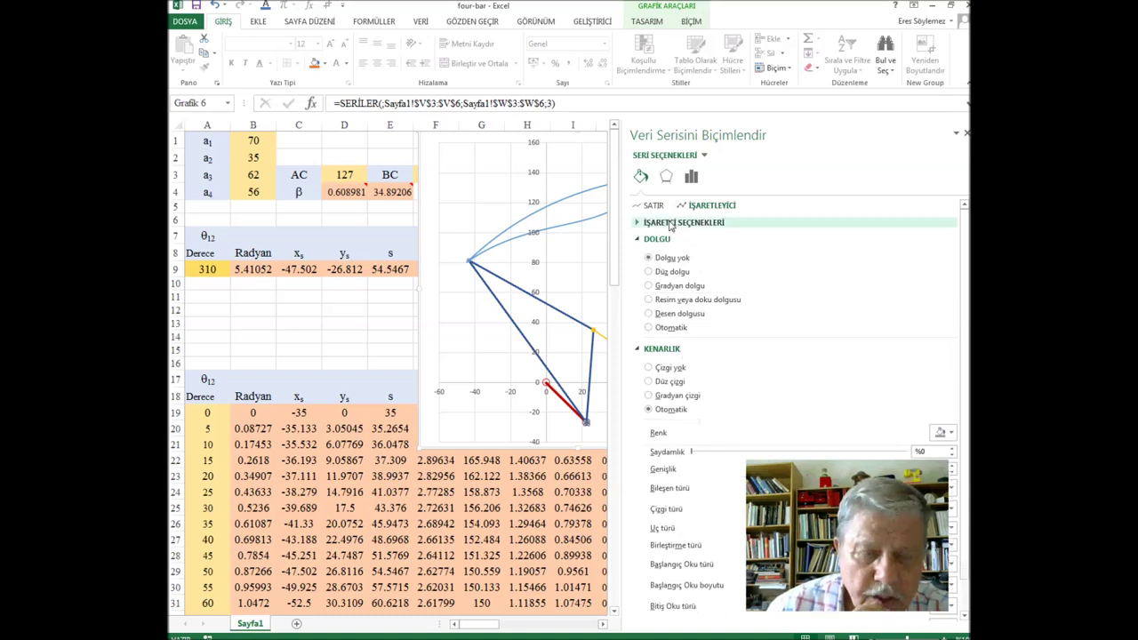
left_click(673, 224)
left_click(651, 270)
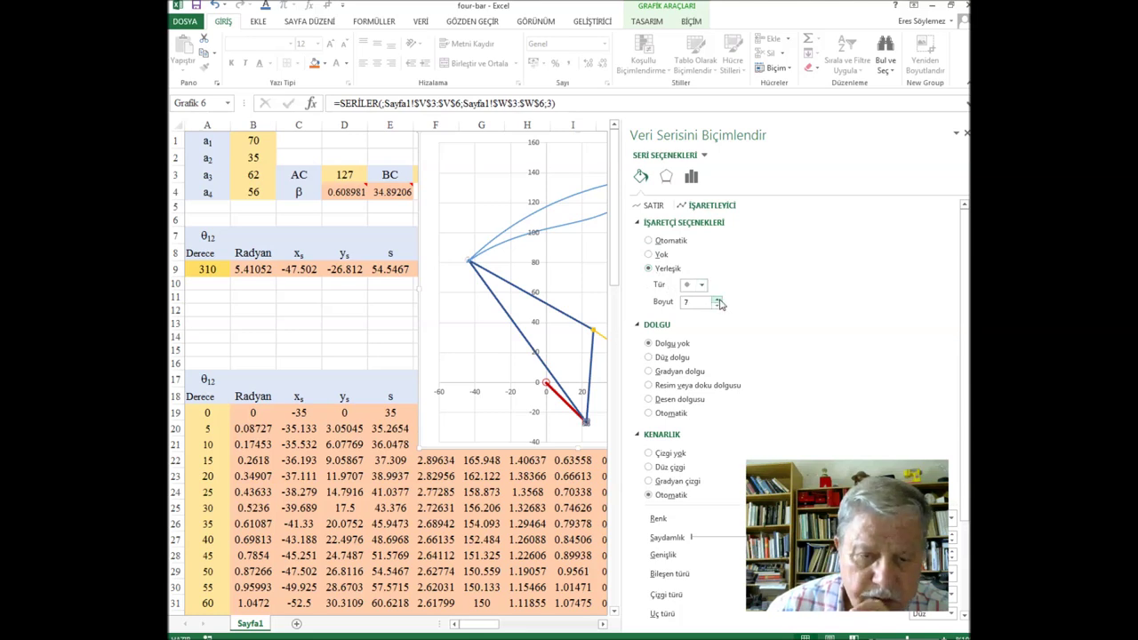
left_click(717, 299)
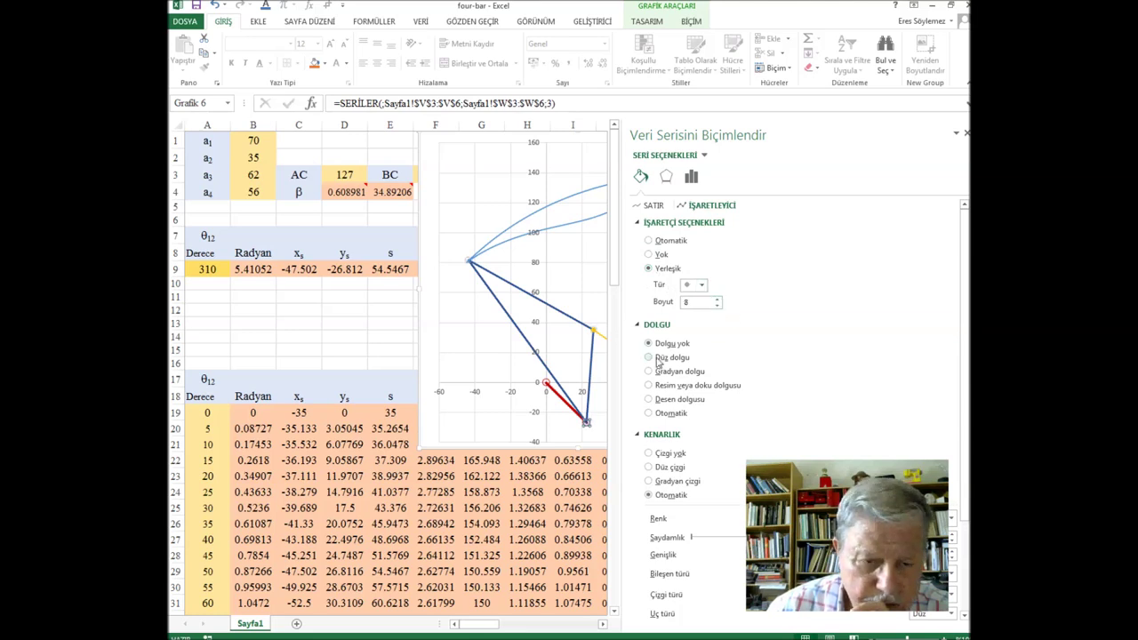
Step: Give the blue markers a solid dark blue outline thickened to 1.75 pt
left_click(650, 467)
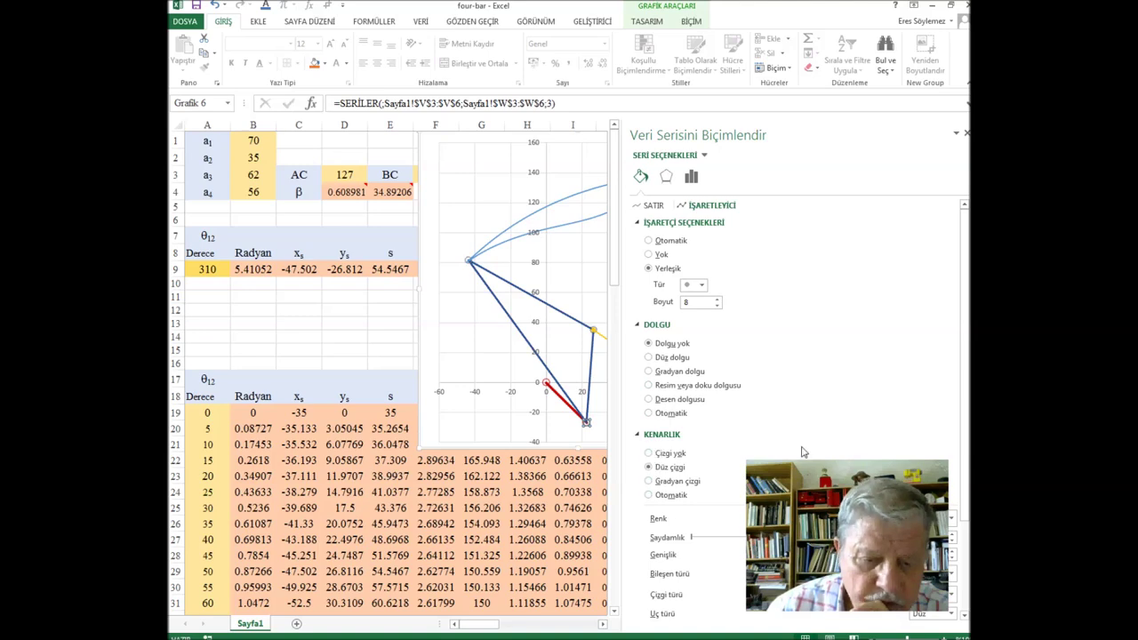
scroll(836, 462, "down", 5)
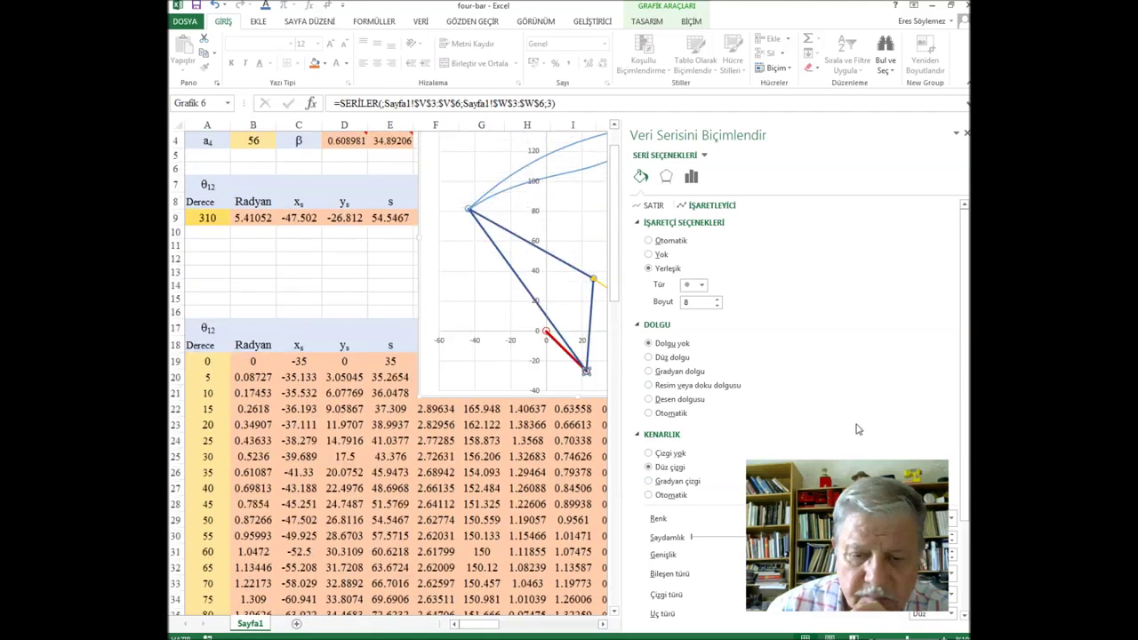
scroll(856, 428, "down", 2)
scroll(857, 427, "down", 1)
scroll(857, 430, "down", 1)
left_click(944, 397)
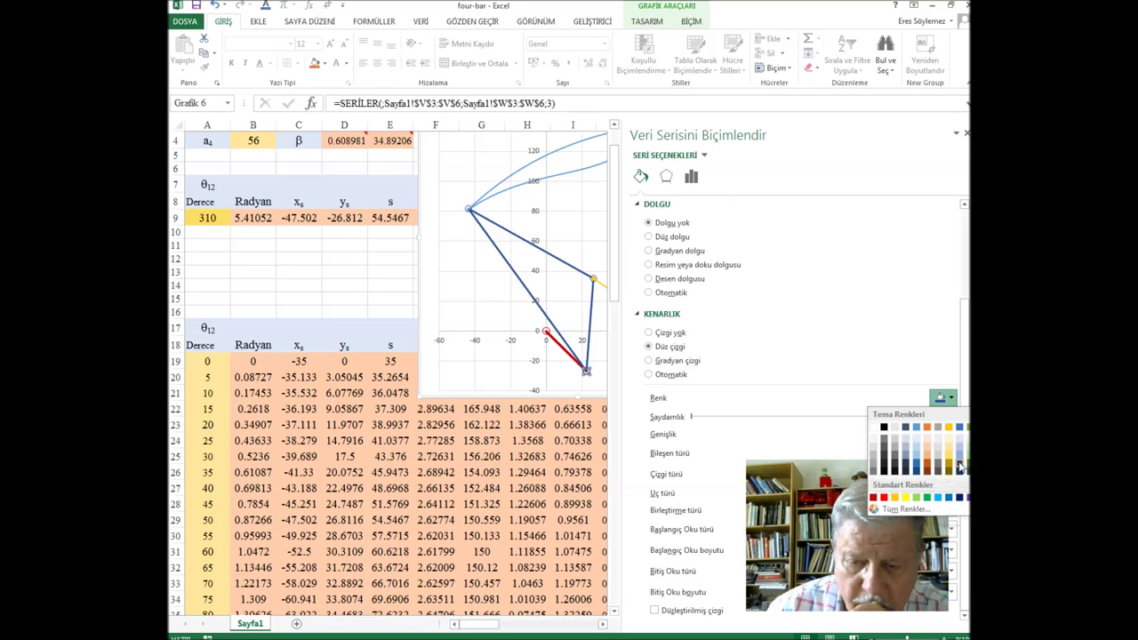
left_click(960, 464)
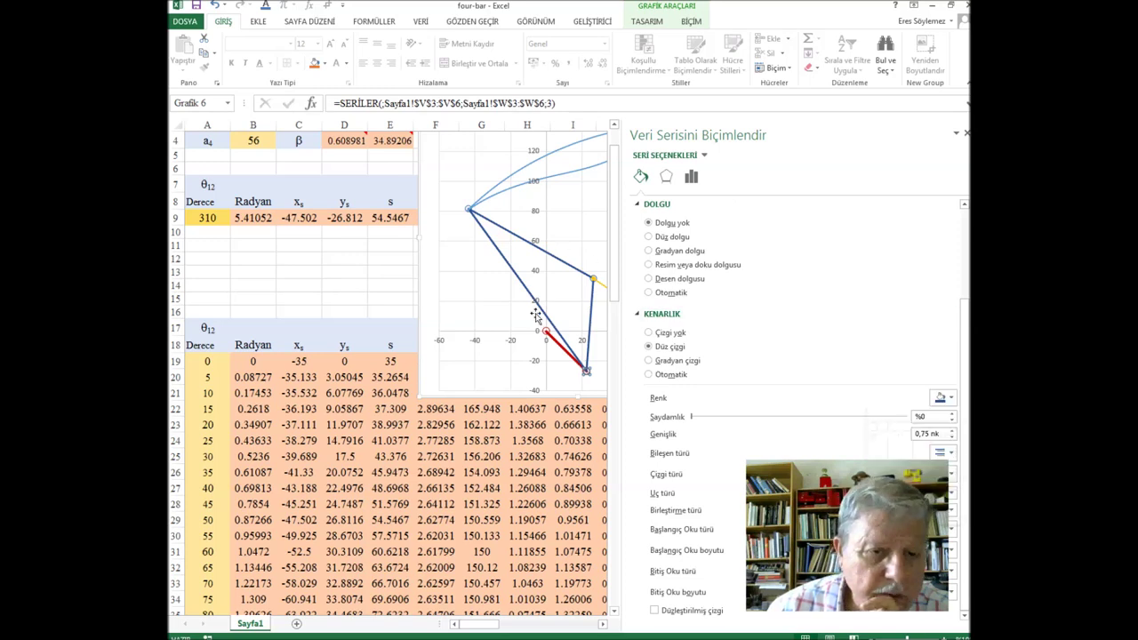
double_click(952, 431)
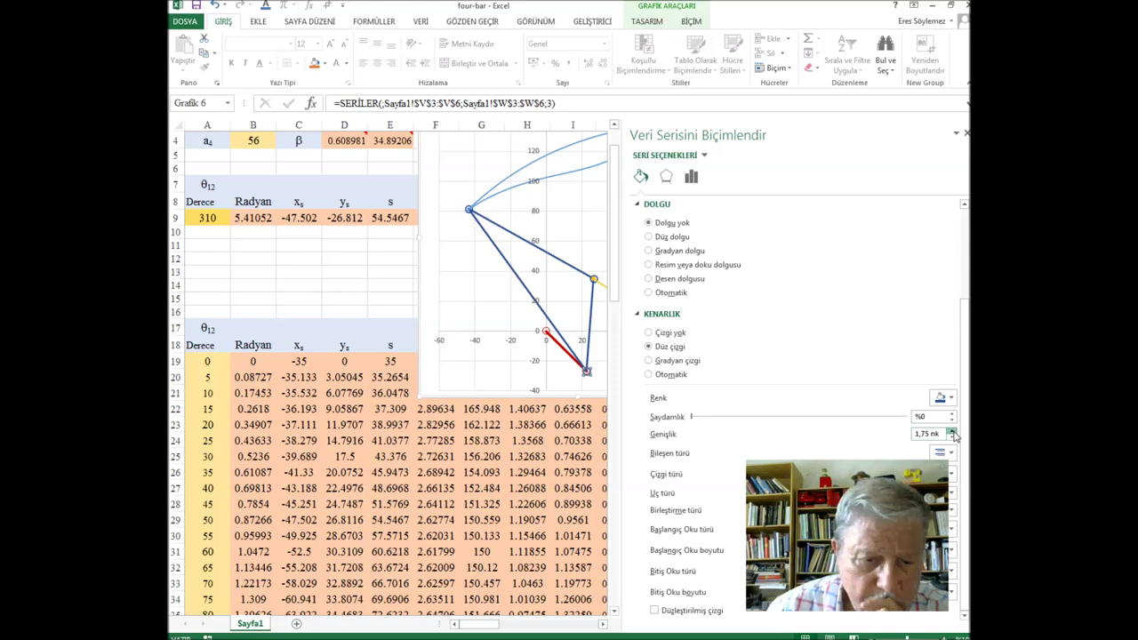
left_click(487, 315)
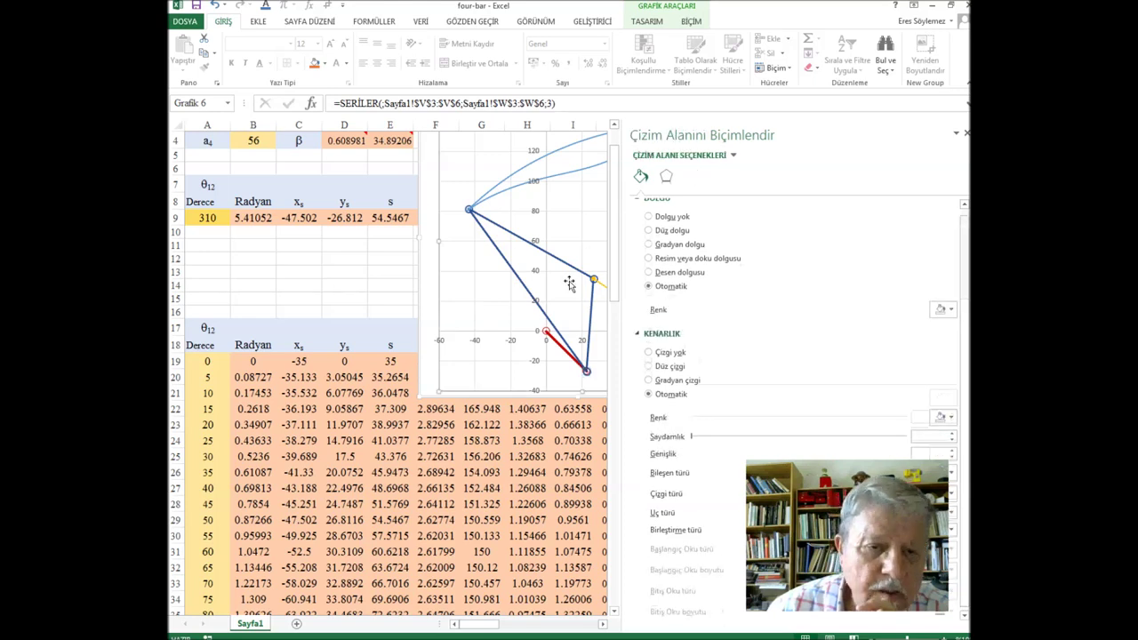
Step: Turn the yellow link into a thicker solid green line
left_click(602, 290)
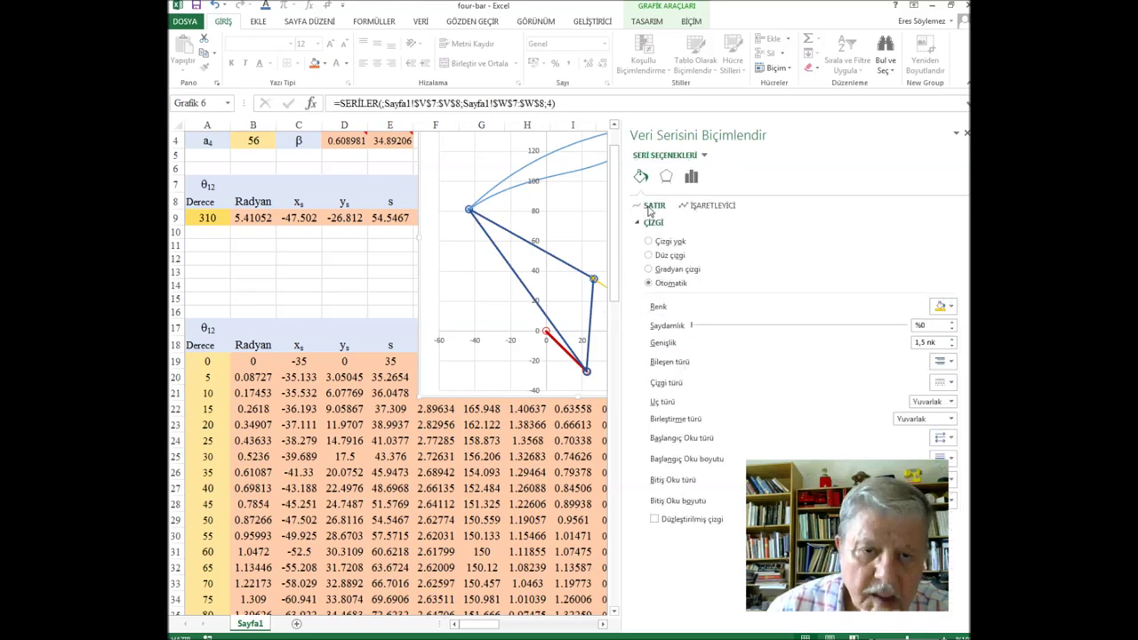
left_click(648, 255)
left_click(942, 305)
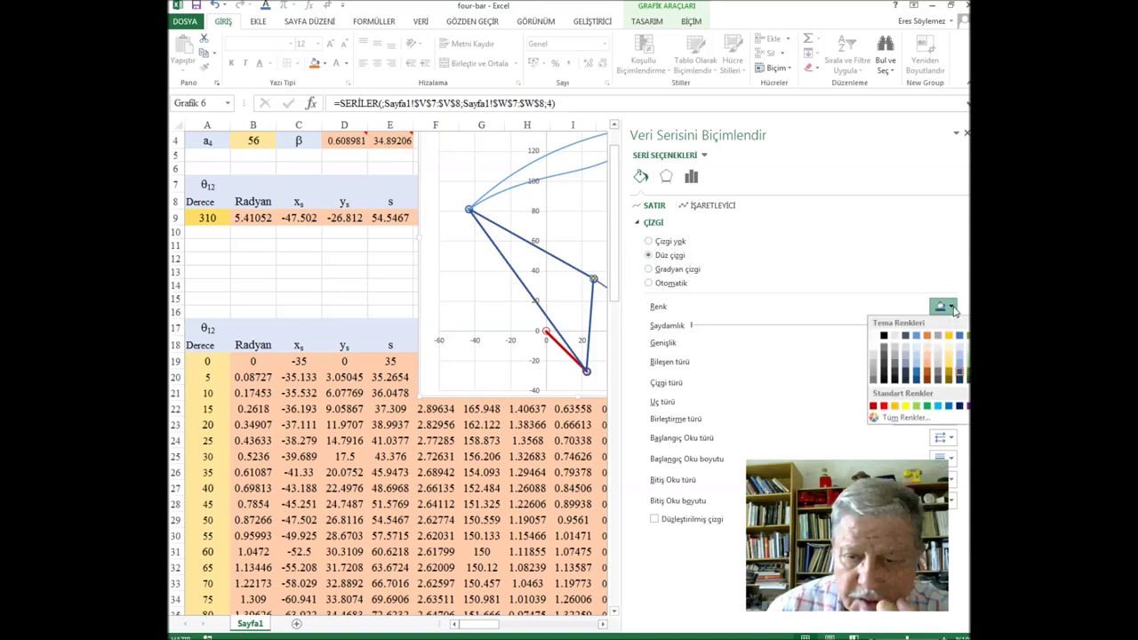
left_click(927, 407)
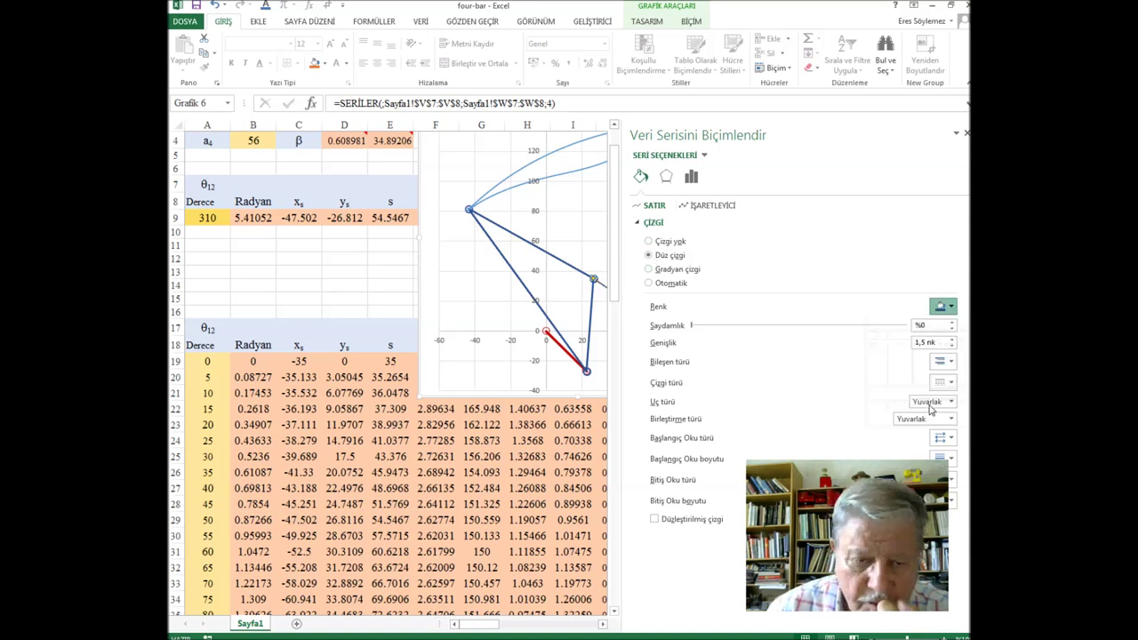
left_click(951, 341)
left_click(951, 340)
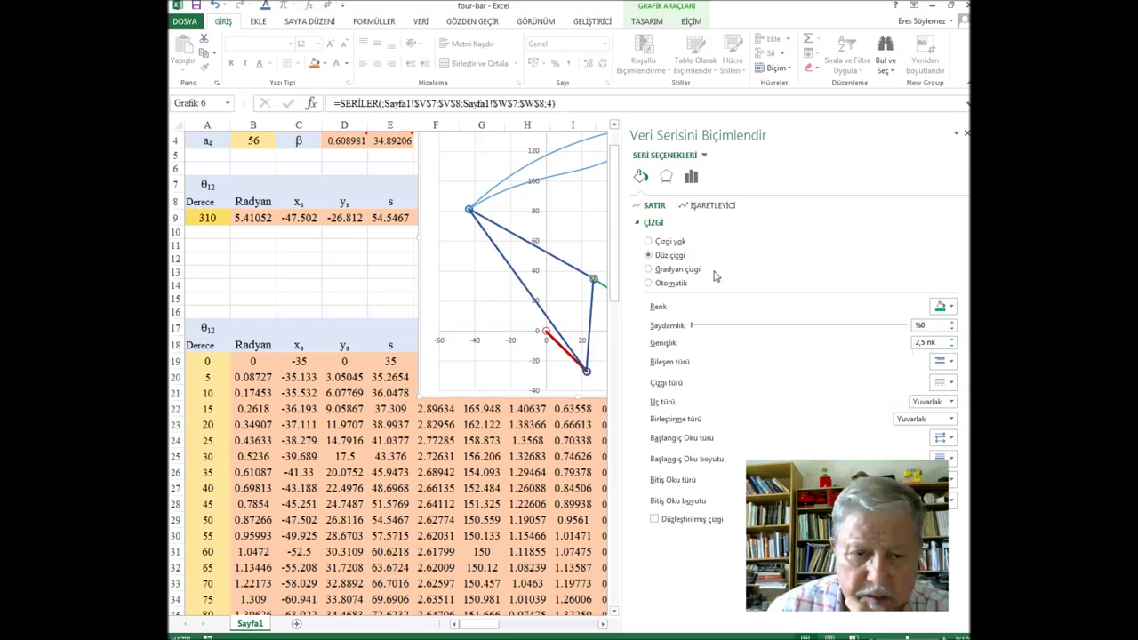
Step: Give the green link's markers no fill and a solid outline thickened to 1.25 pt
left_click(705, 205)
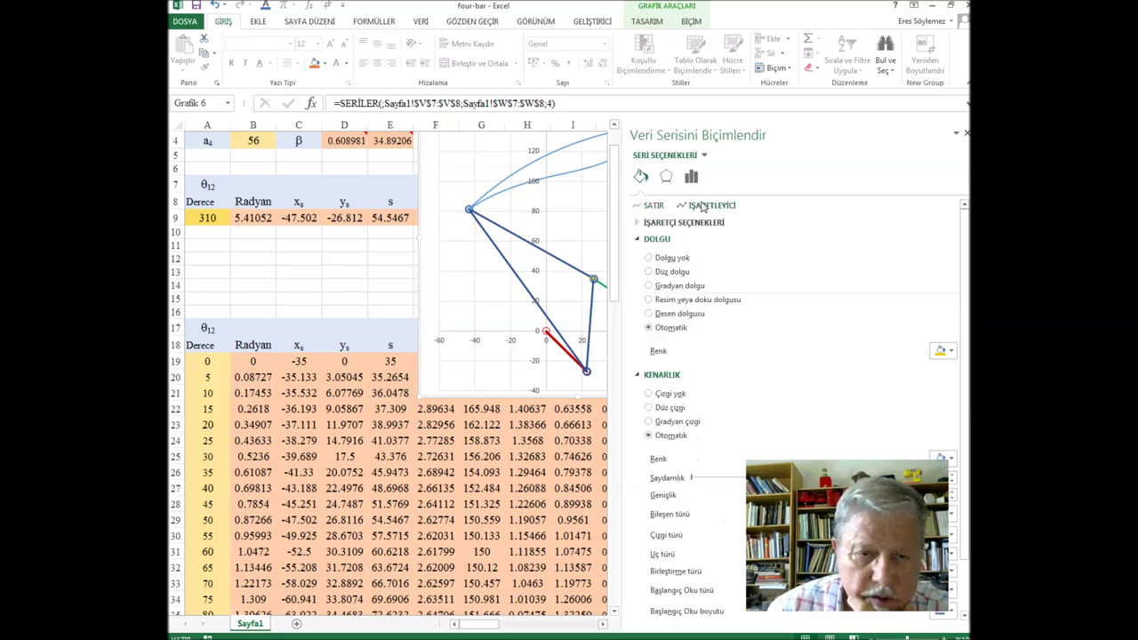
left_click(650, 258)
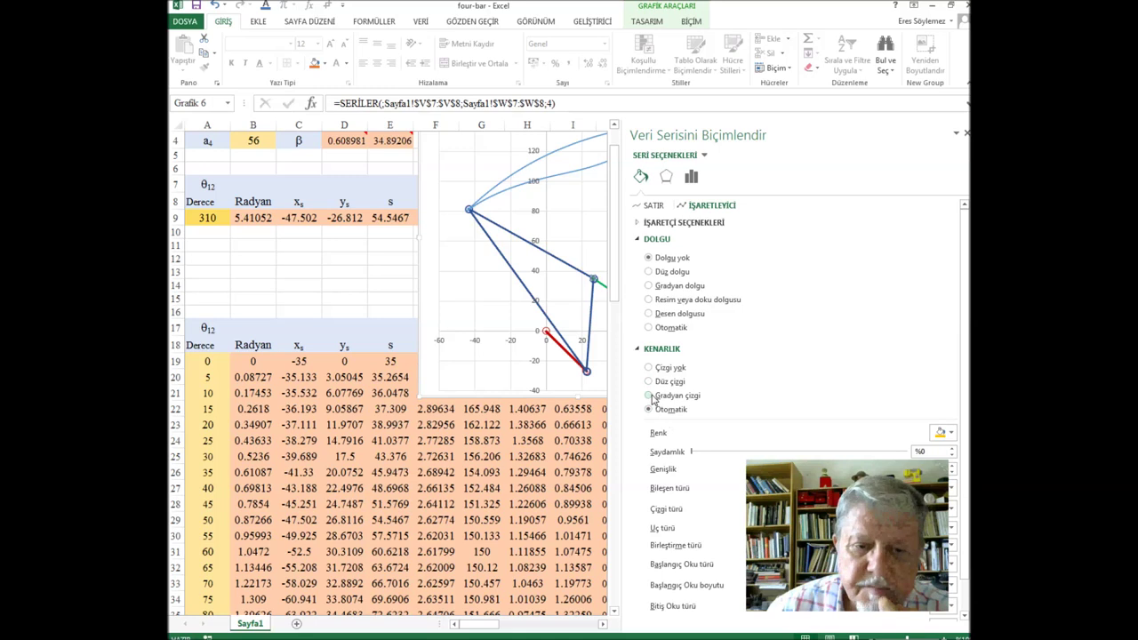
left_click(648, 381)
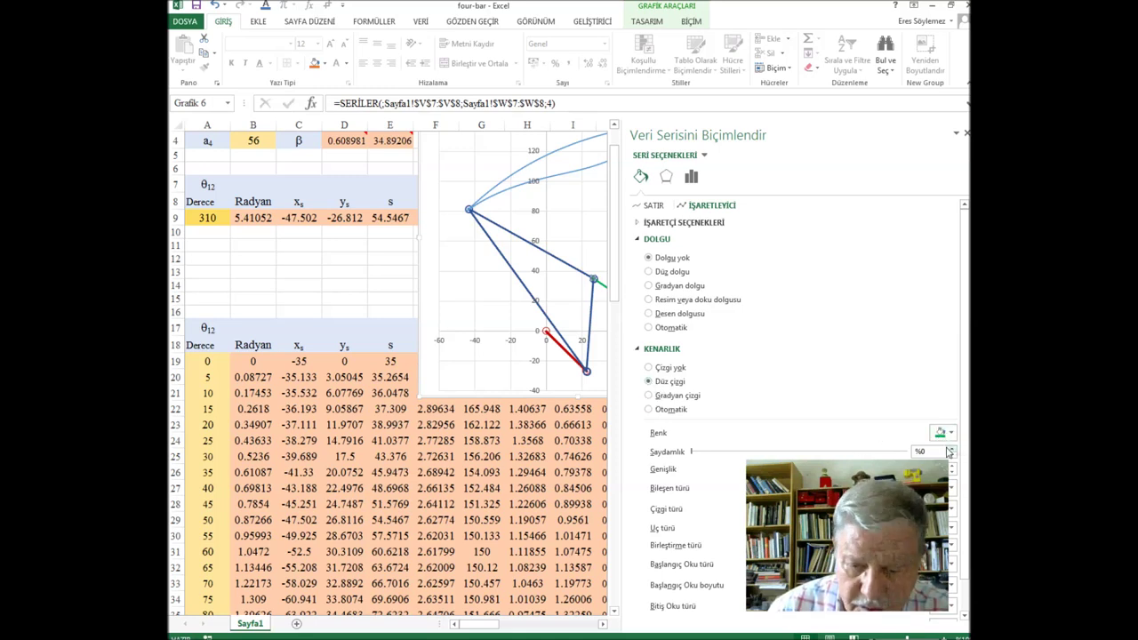
scroll(948, 452, "down", 1)
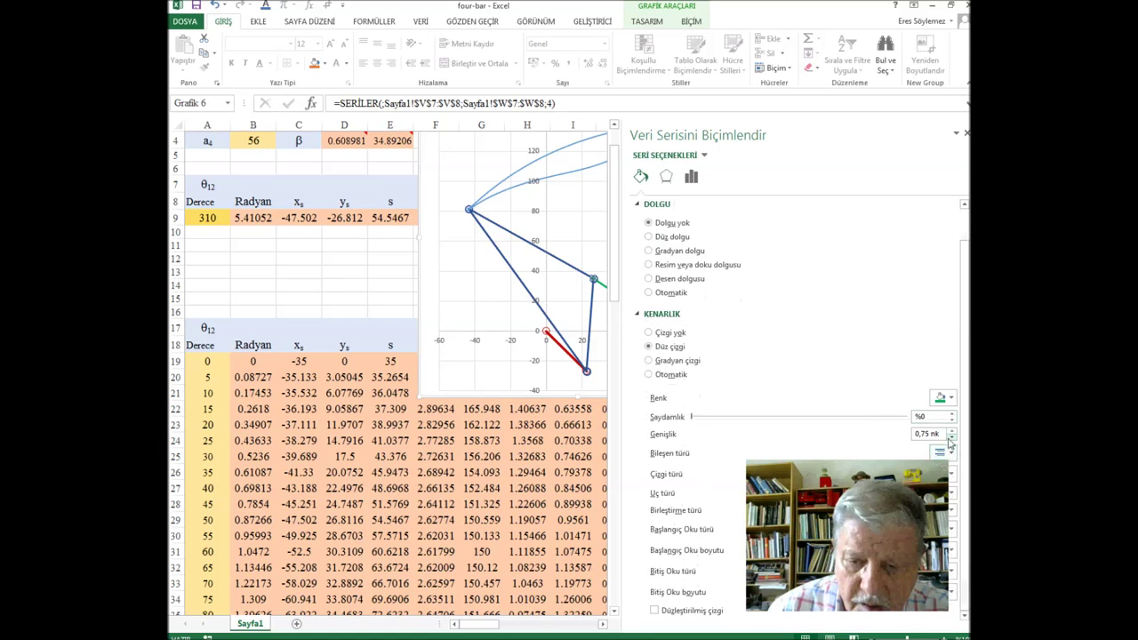
left_click(951, 431)
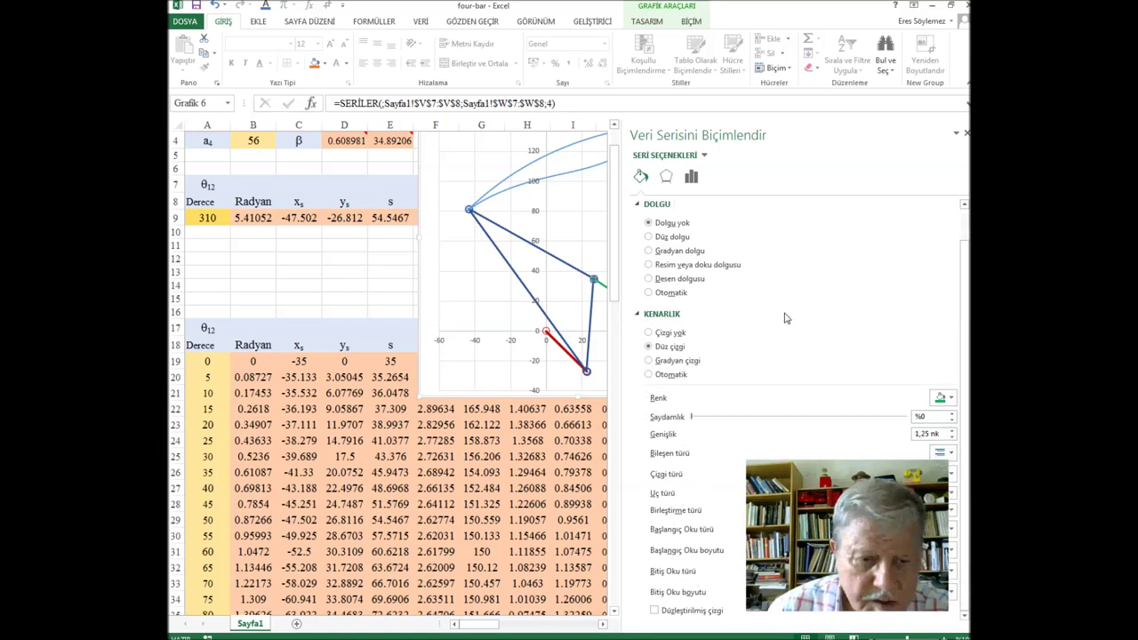
left_click(480, 314)
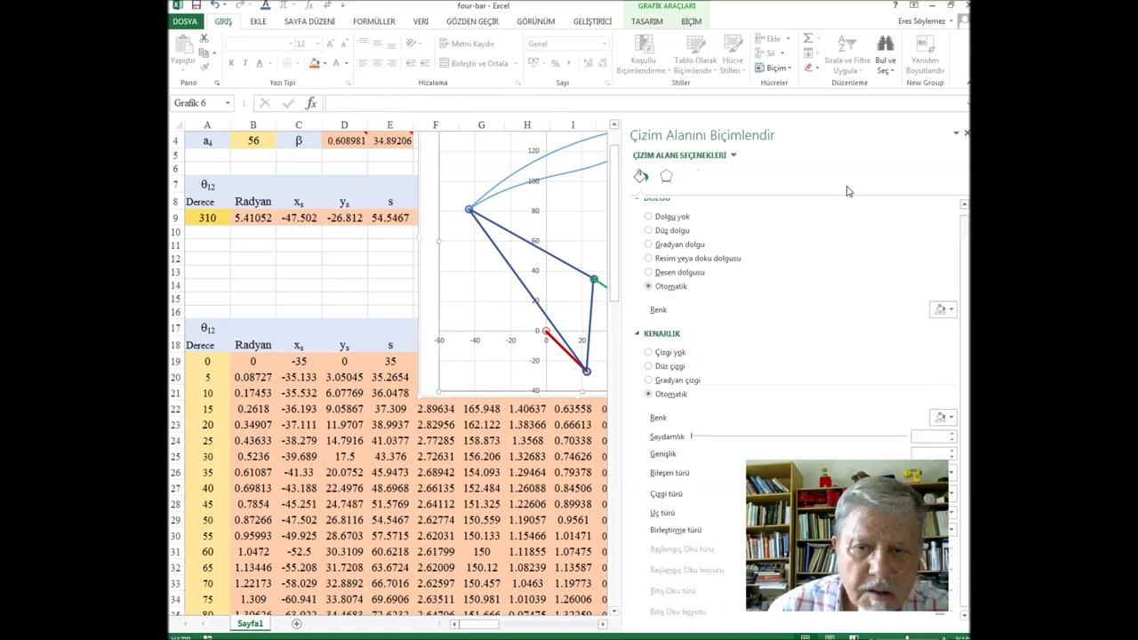
Step: Give the green link's free end point a built-in circle marker, then close the formatting pane
left_click(965, 132)
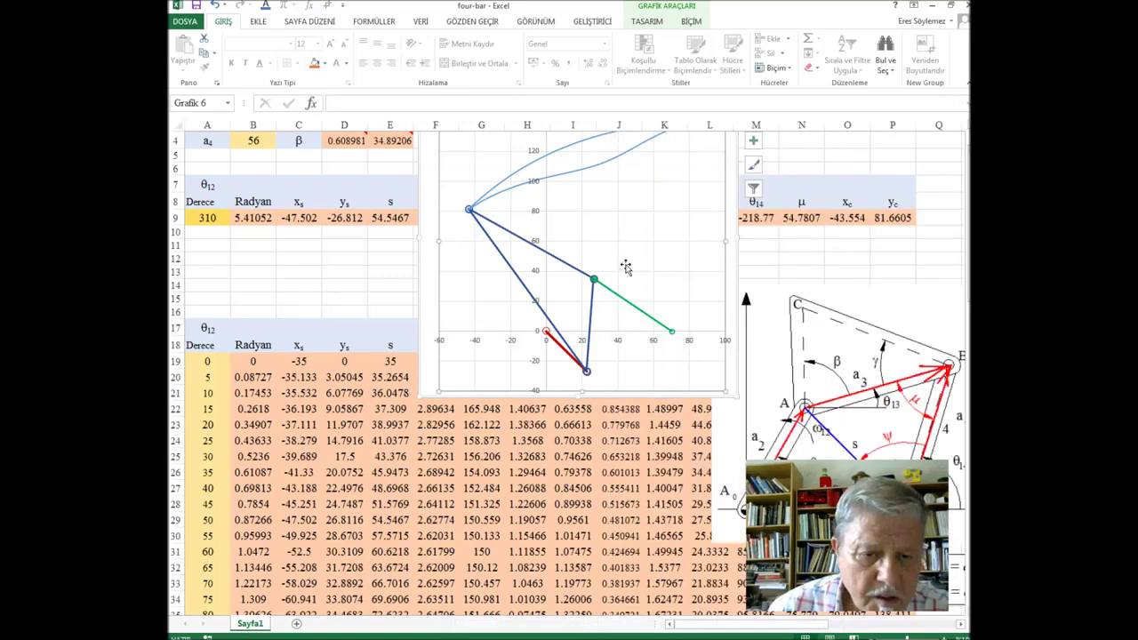
left_click(673, 336)
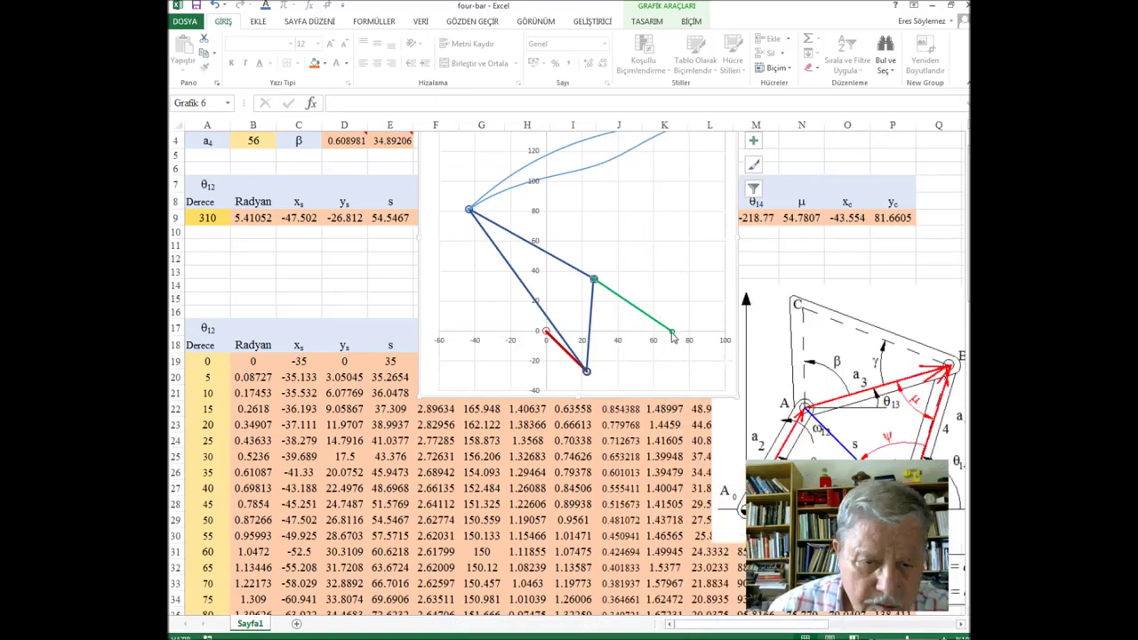
left_click(643, 313)
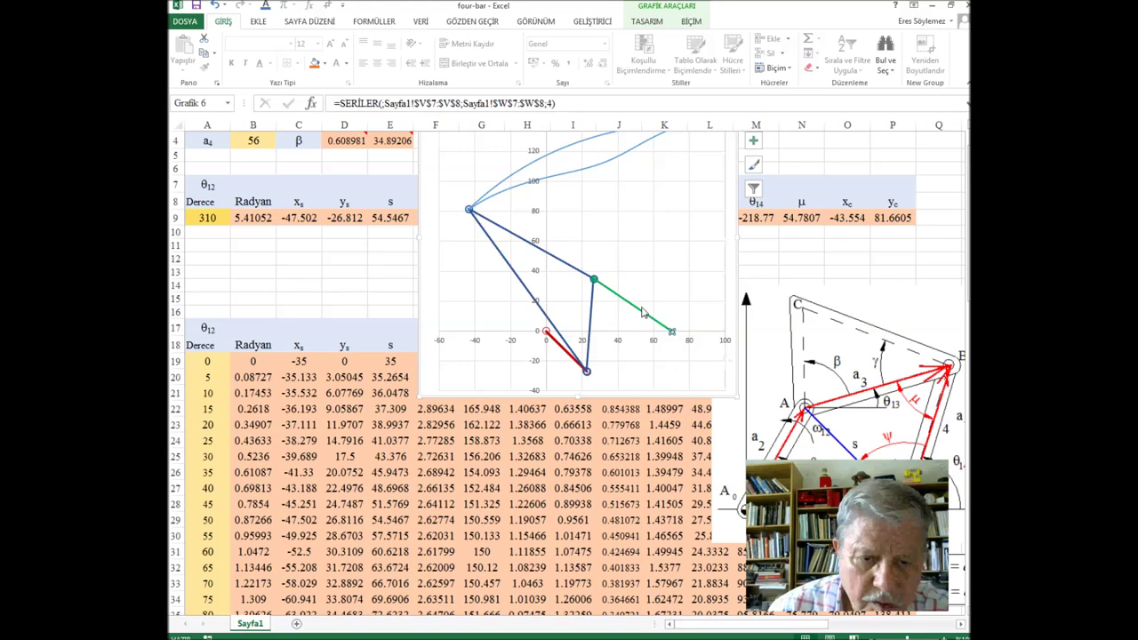
right_click(641, 315)
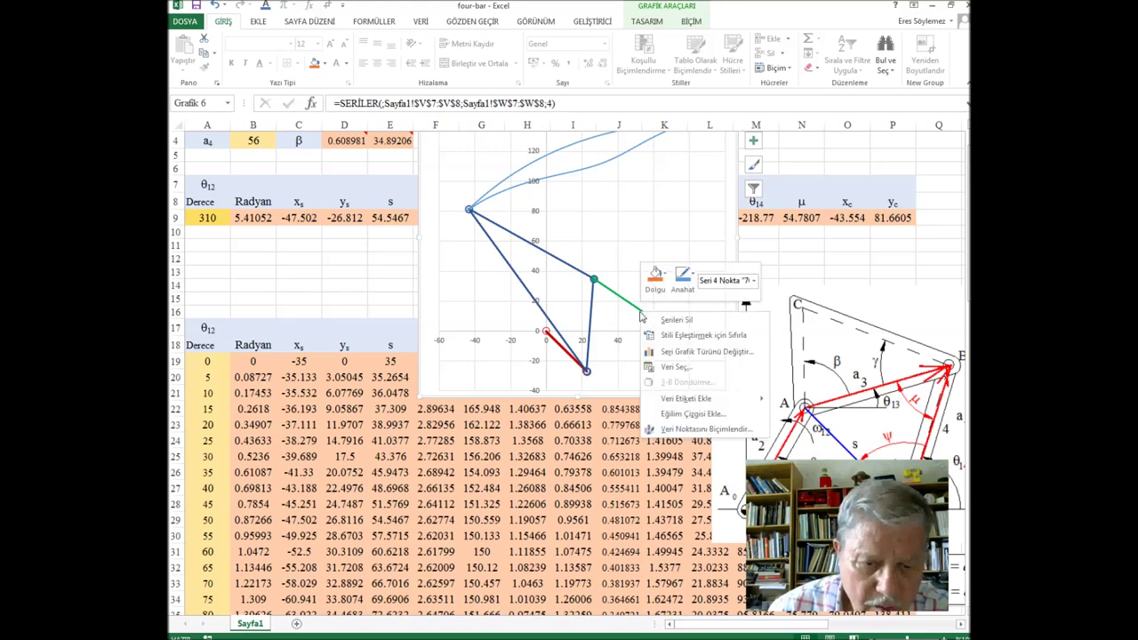
left_click(684, 430)
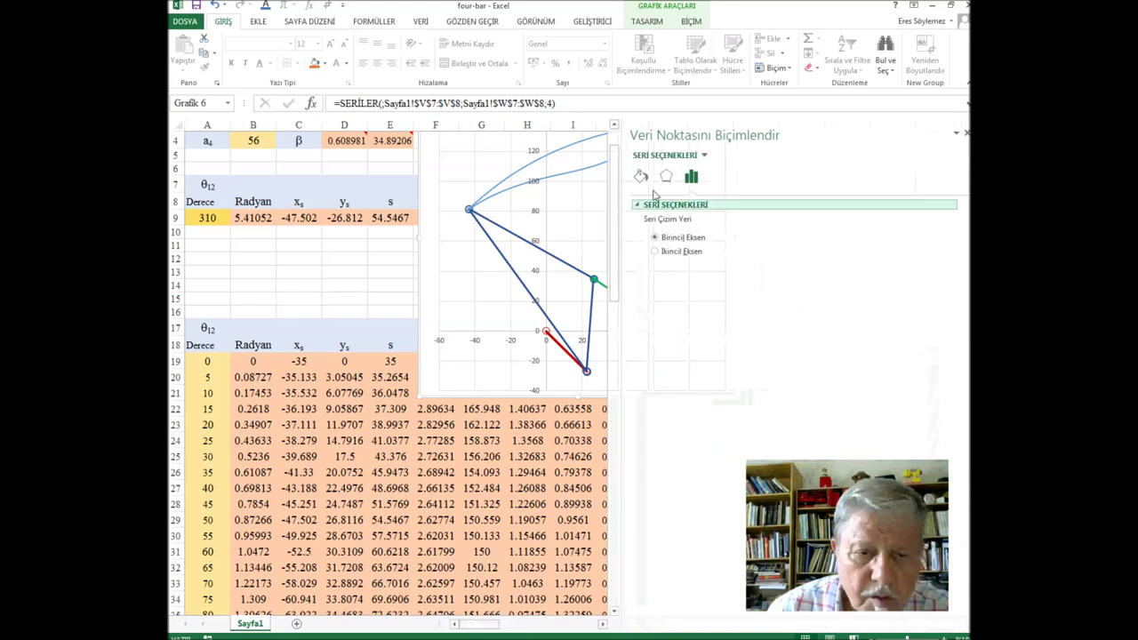
left_click(640, 176)
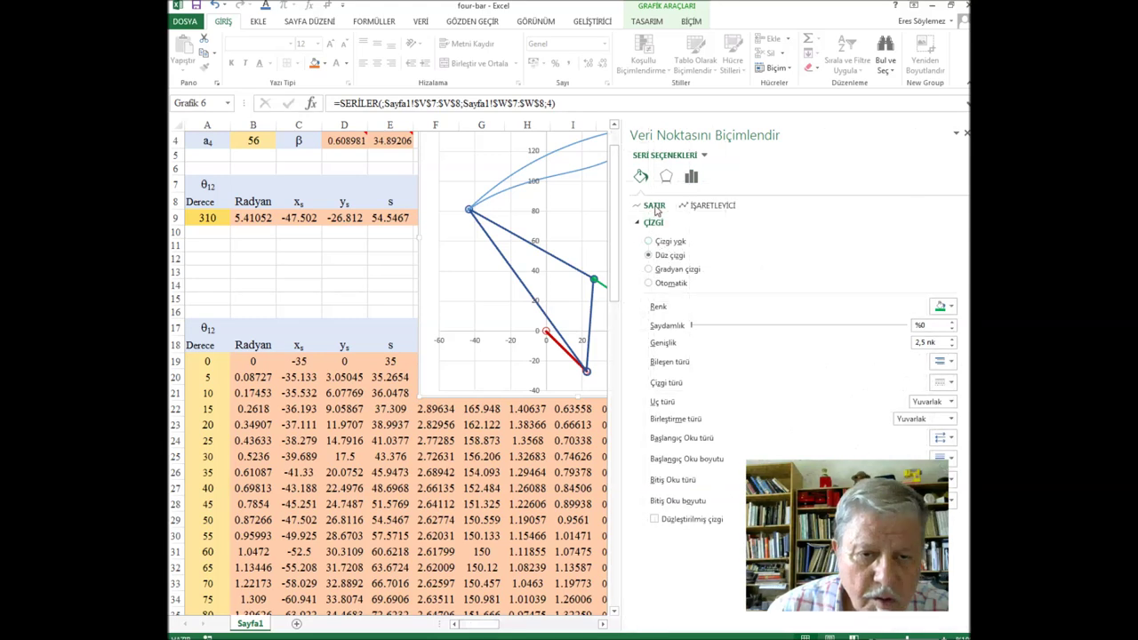
left_click(694, 205)
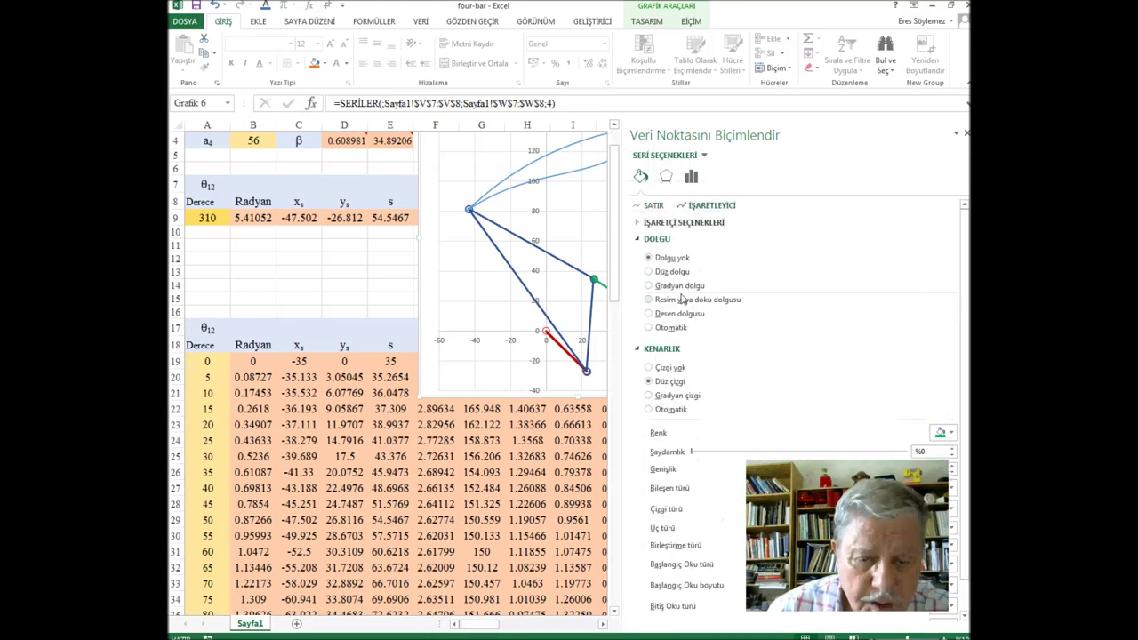
left_click(662, 222)
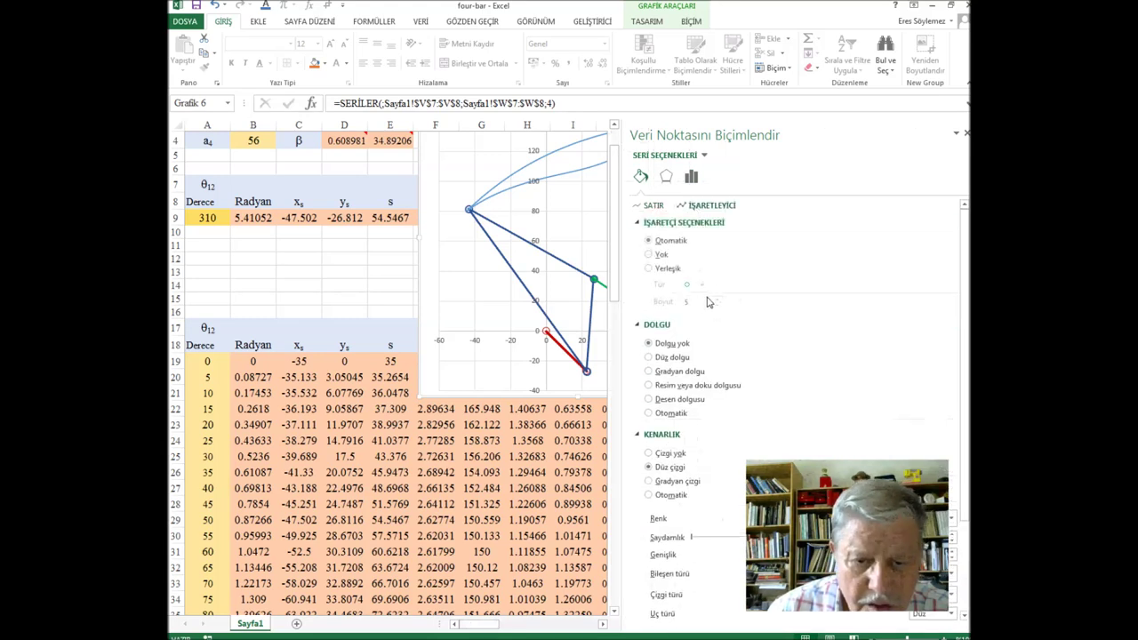
left_click(650, 268)
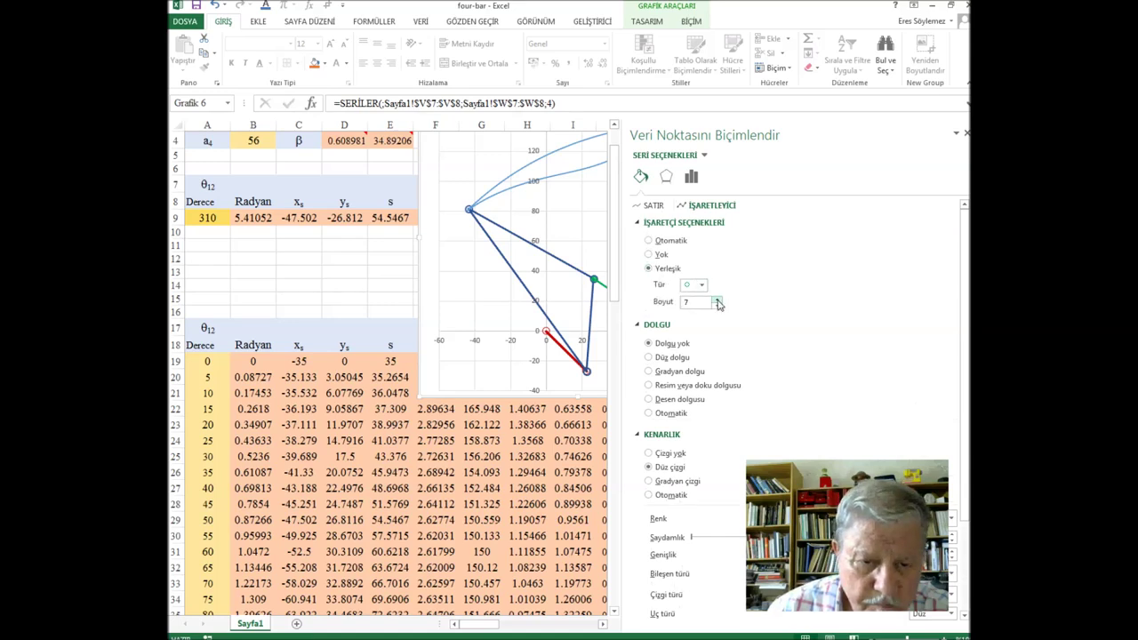
left_click(957, 133)
left_click(473, 296)
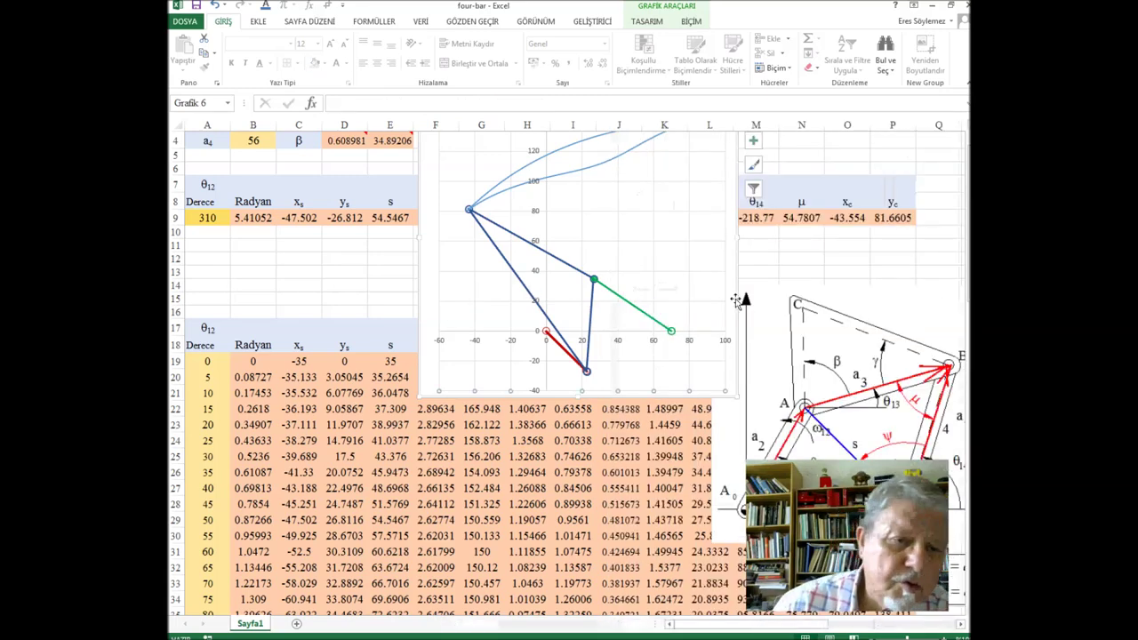
left_click(548, 335)
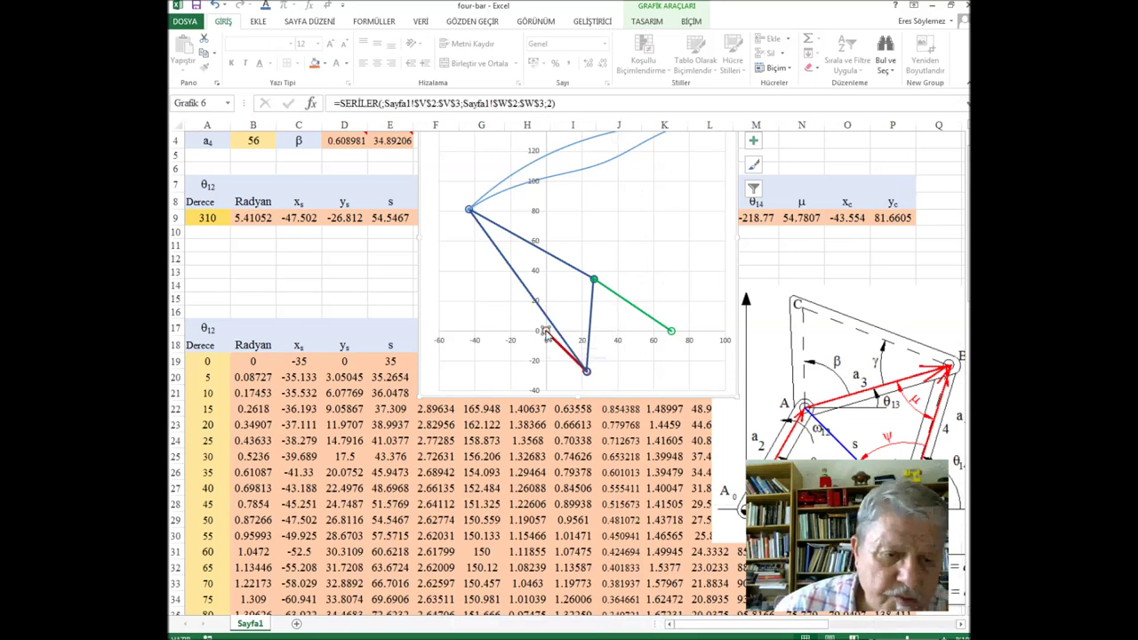
Step: Give the red crank's origin end-point marker a solid red fill
right_click(547, 334)
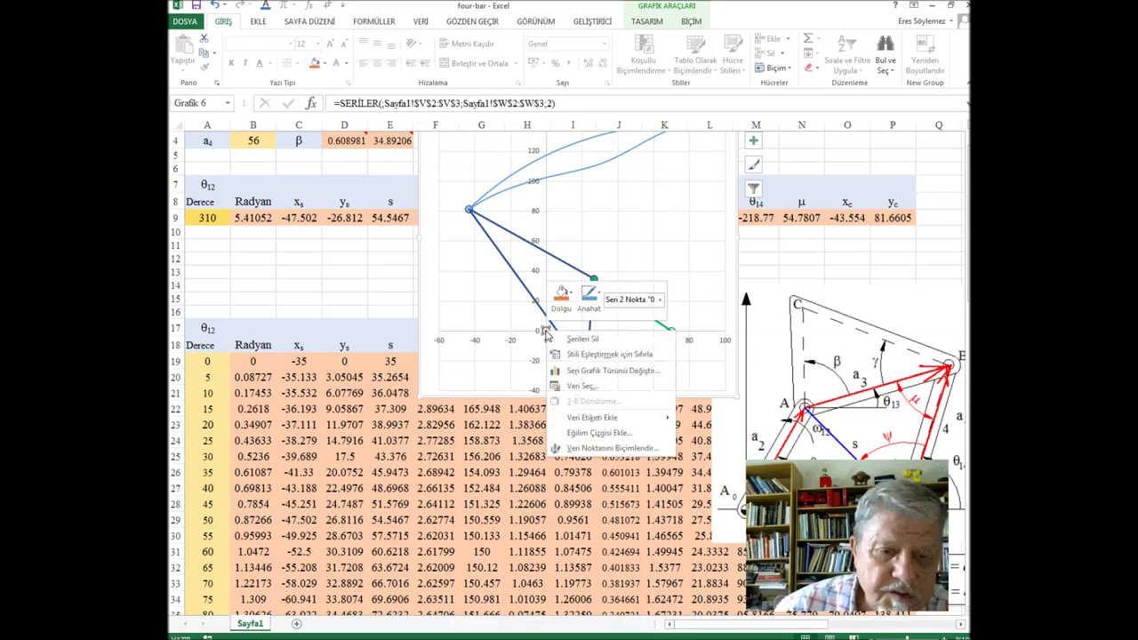
left_click(623, 449)
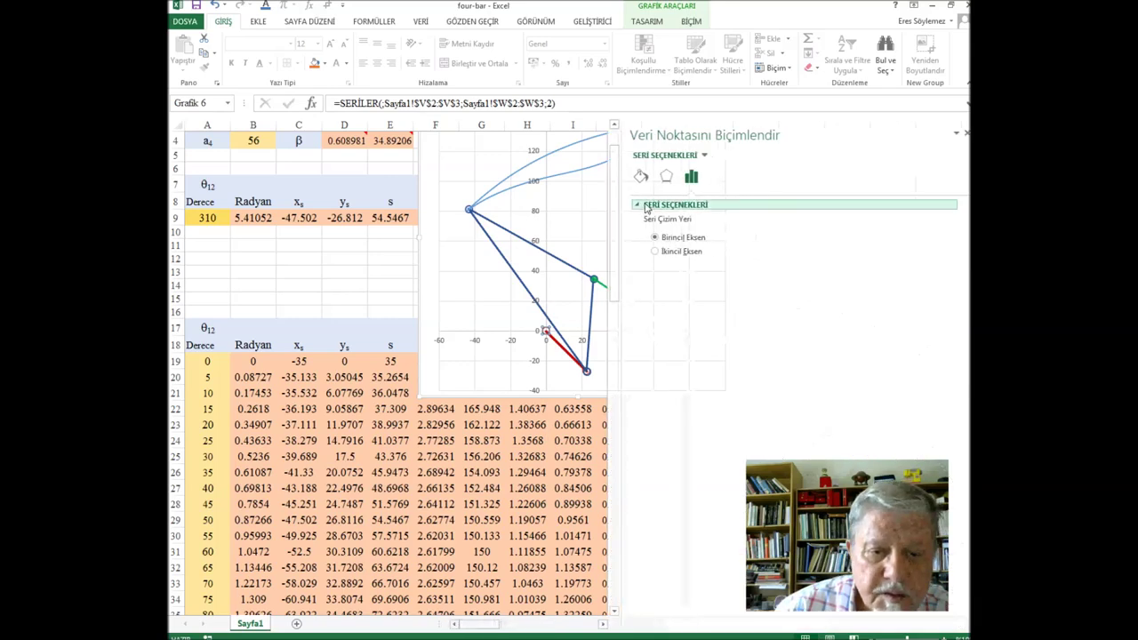
left_click(640, 176)
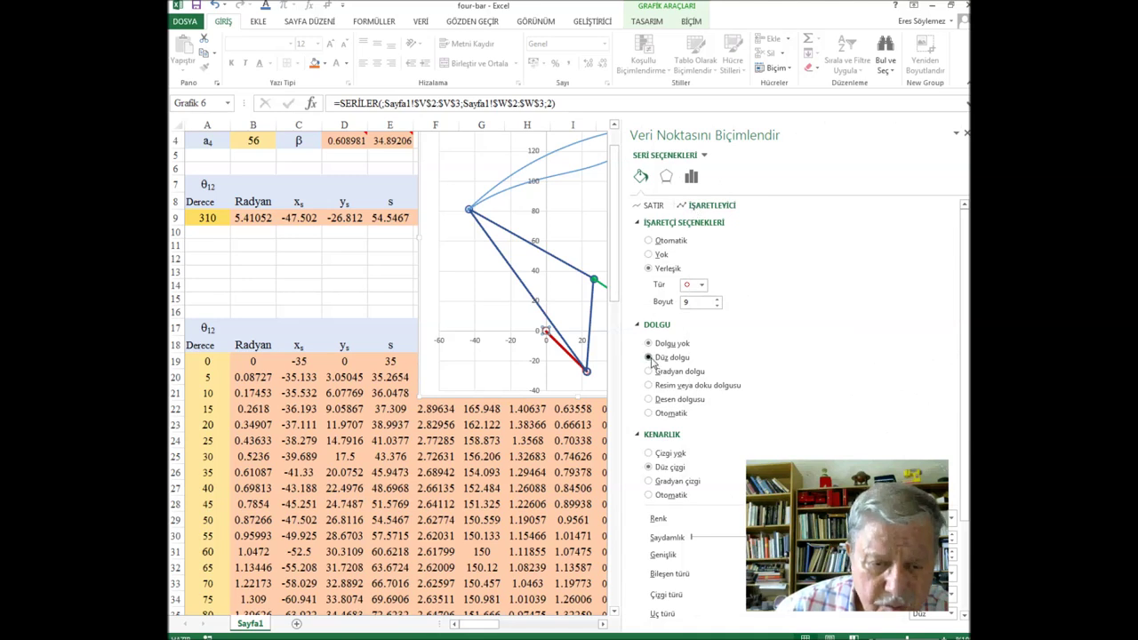
left_click(648, 357)
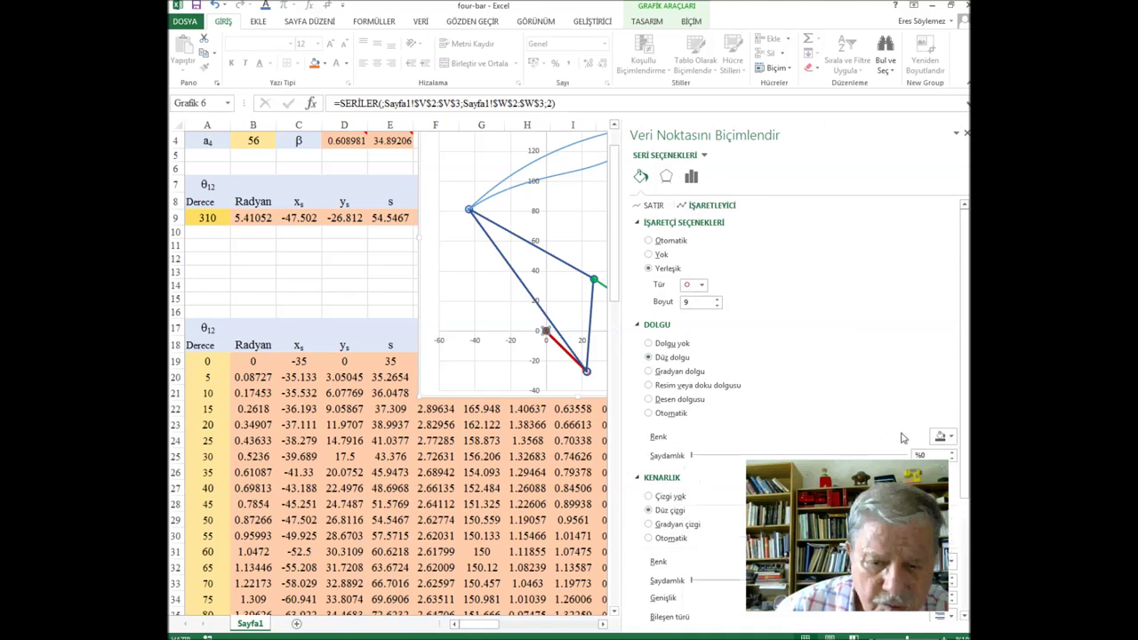
left_click(949, 436)
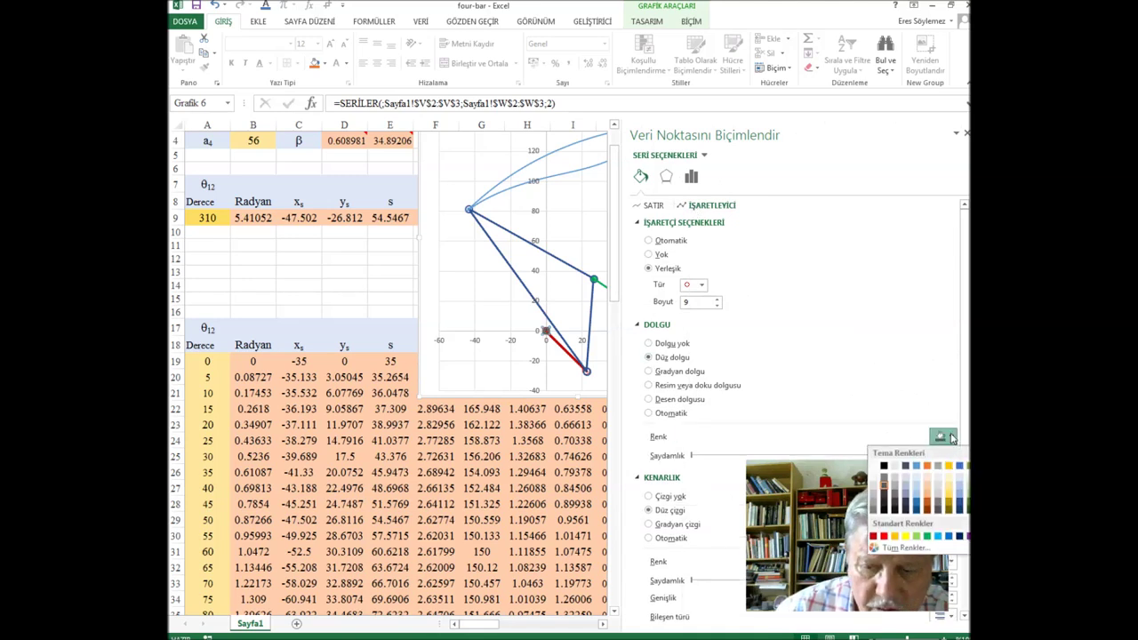
left_click(873, 538)
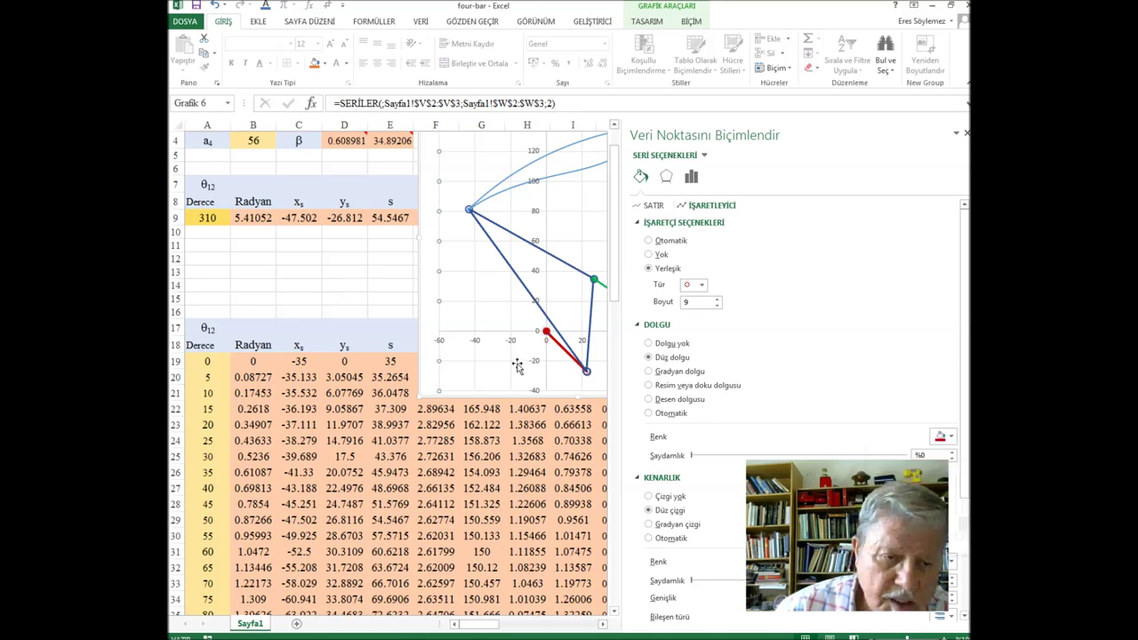
left_click(516, 362)
left_click(599, 283)
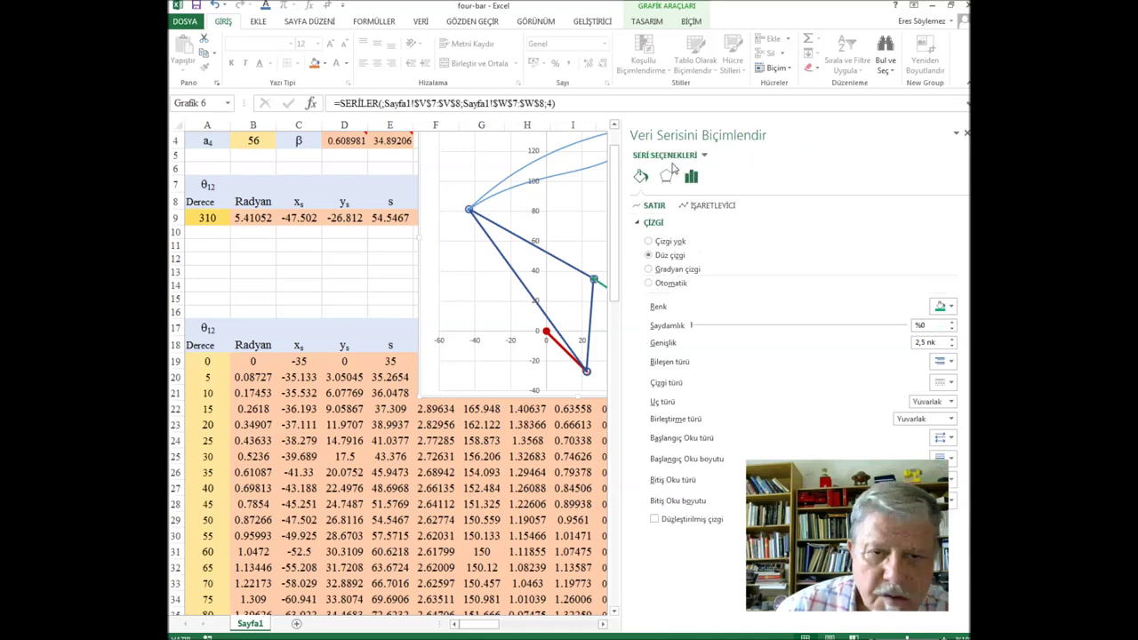
Step: Move the chart left and fill the green link's end-point marker with solid green
left_click_drag(423, 155, 239, 205)
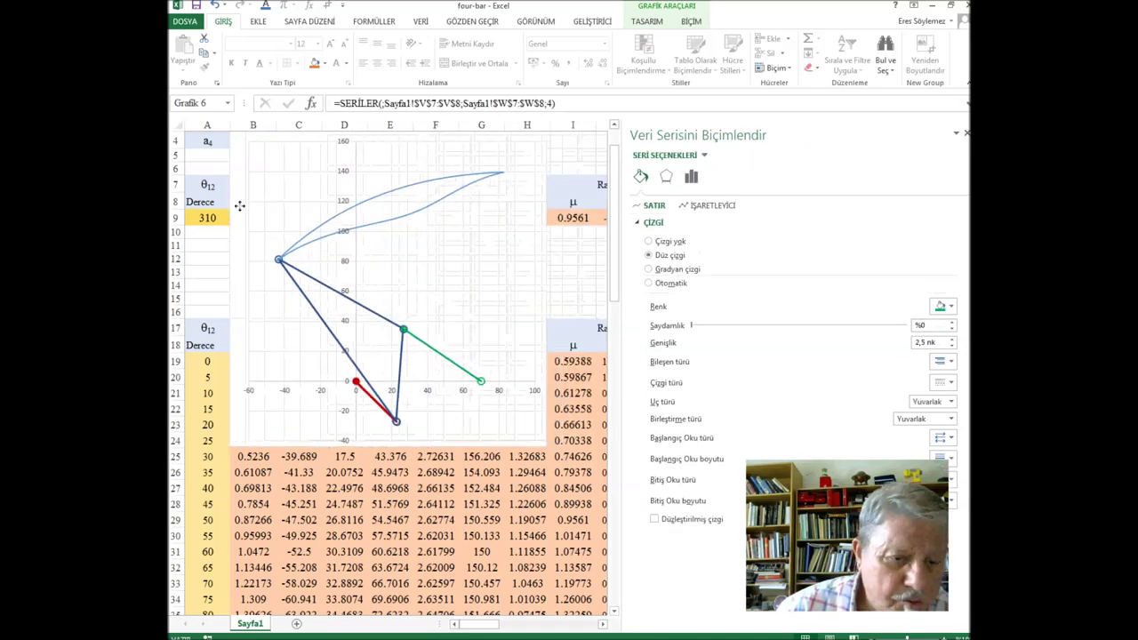
left_click(482, 383)
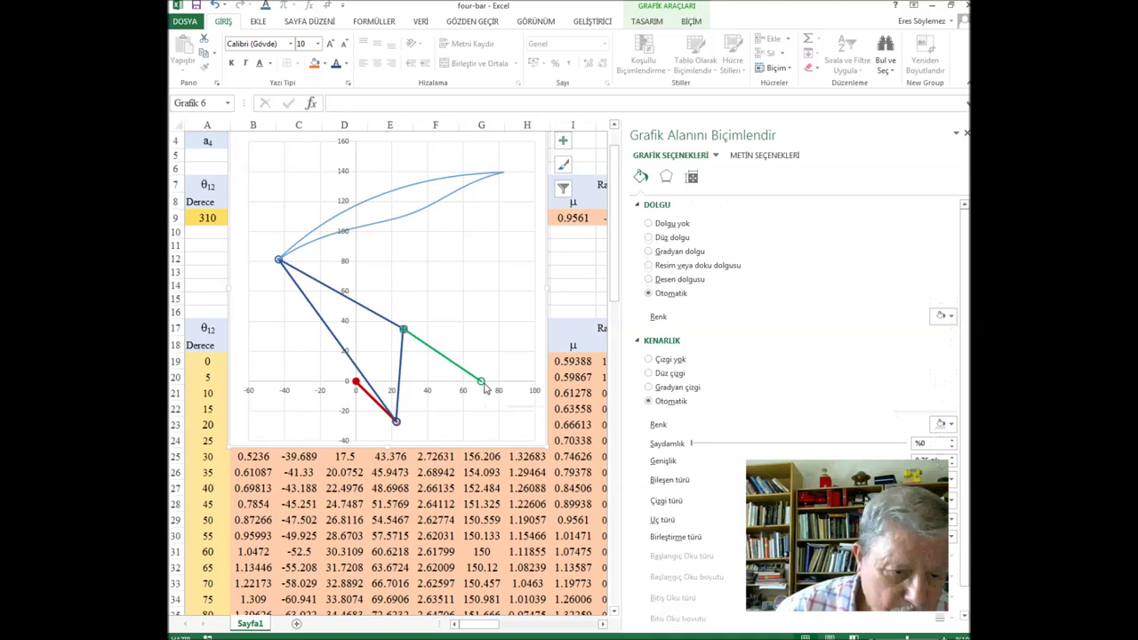
left_click(482, 383)
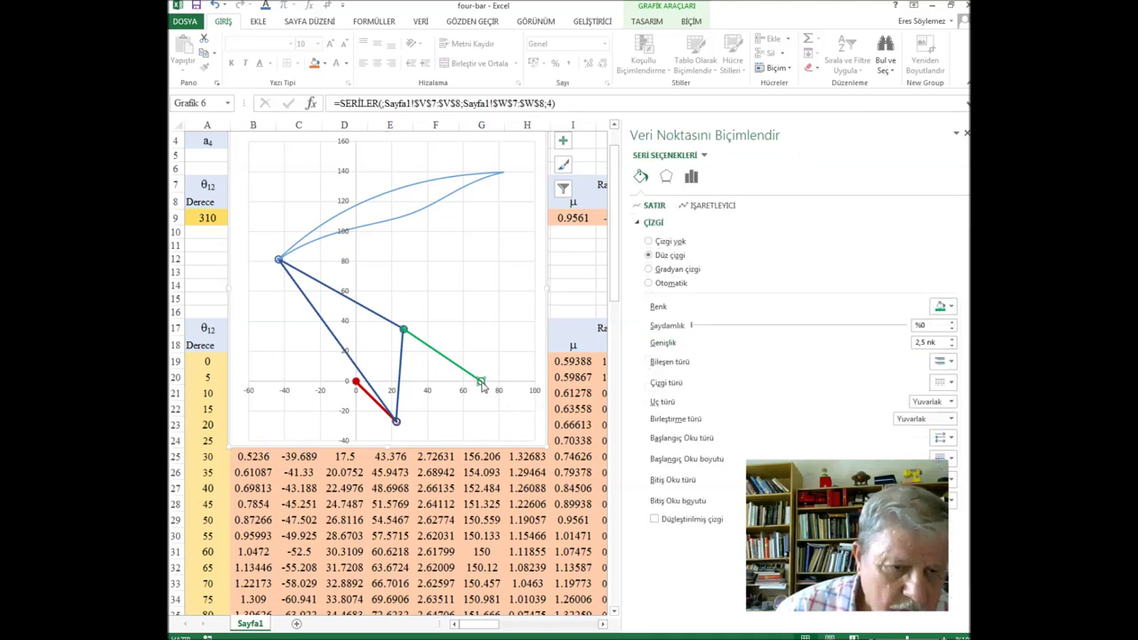
right_click(483, 384)
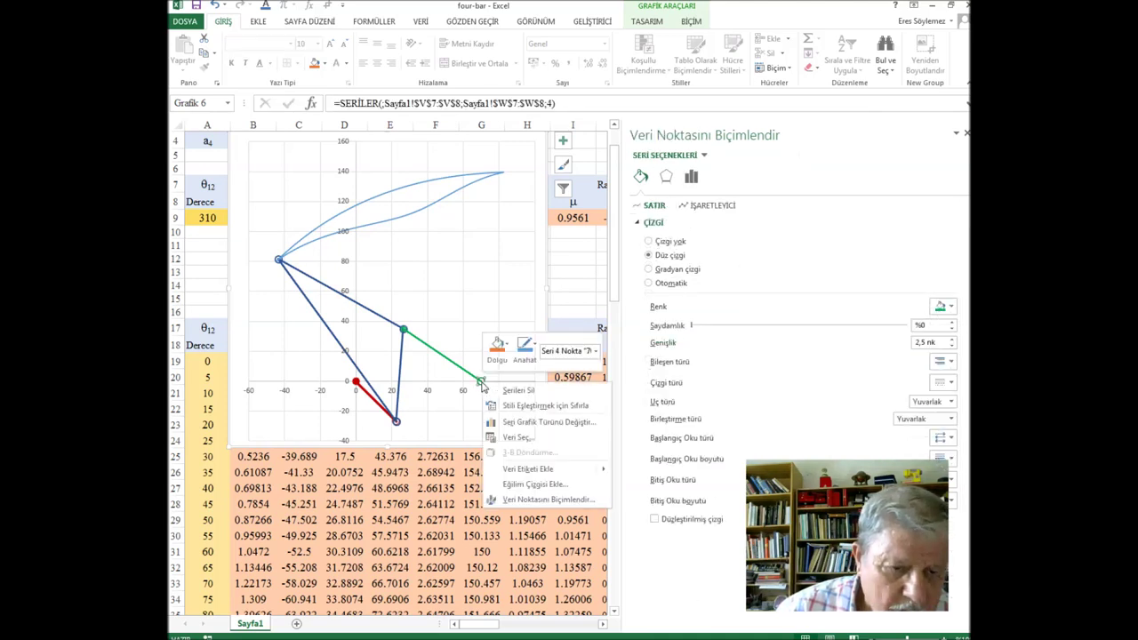
left_click(537, 499)
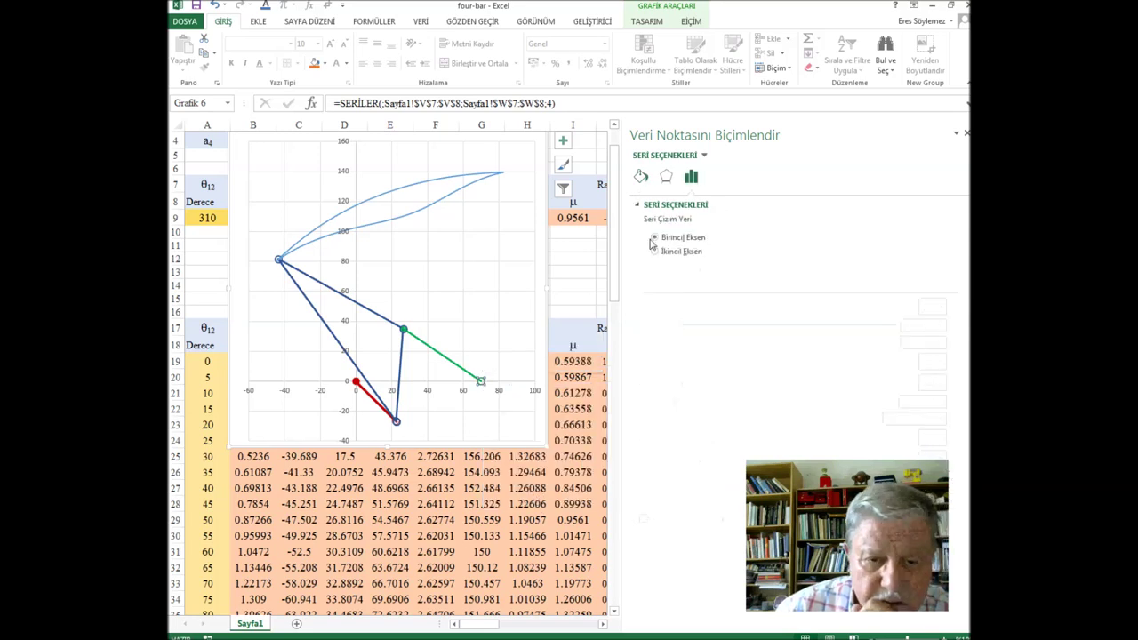
left_click(640, 178)
left_click(710, 207)
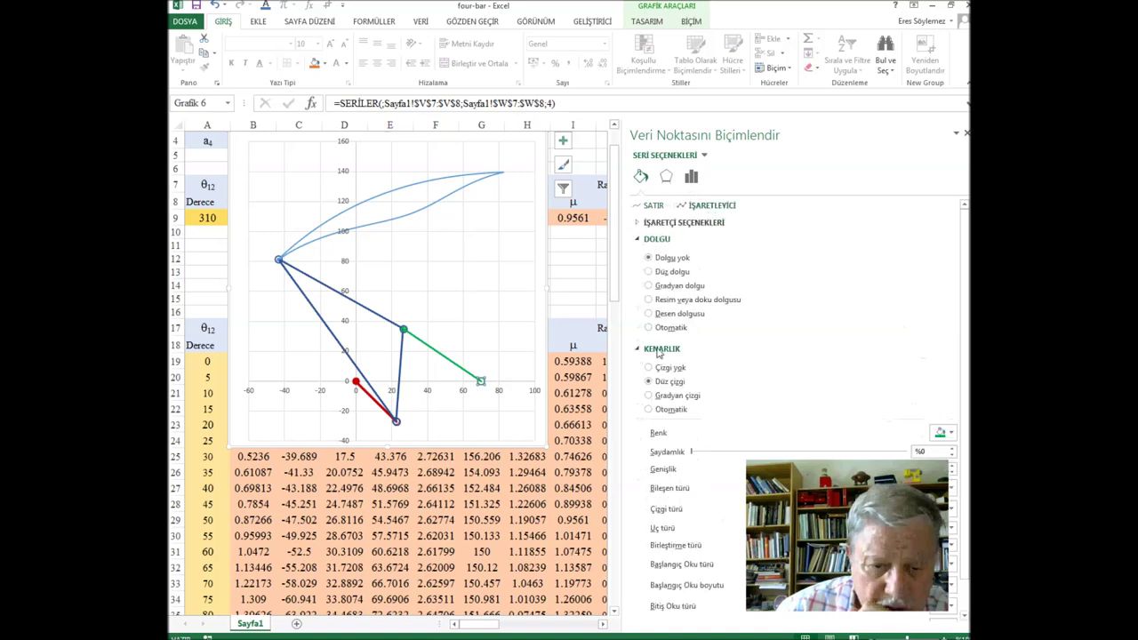
left_click(648, 272)
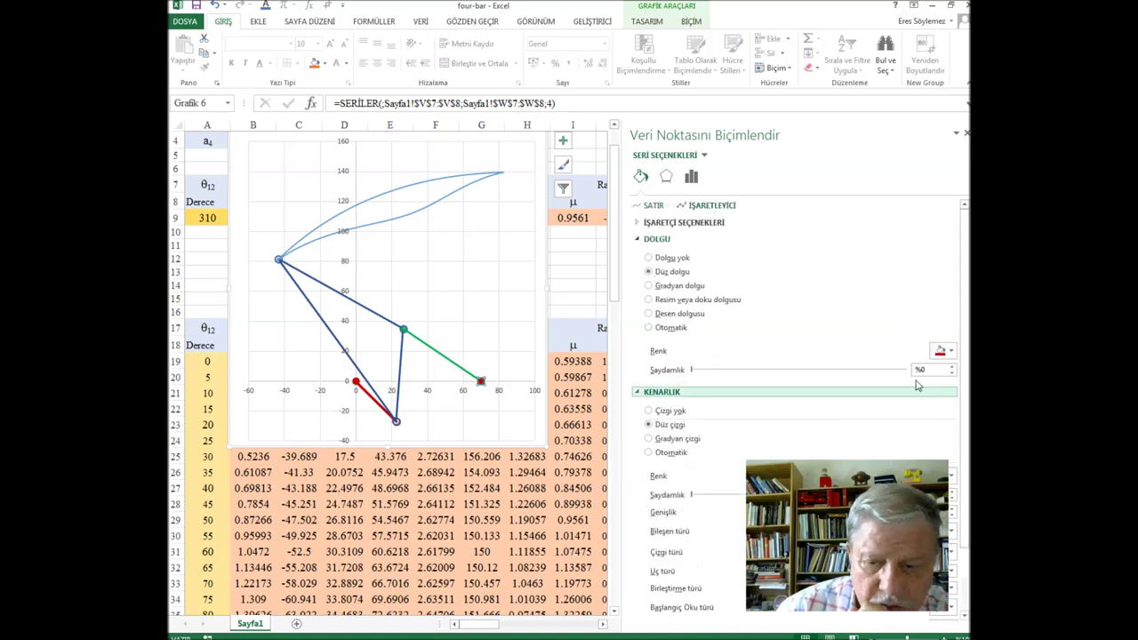
left_click(952, 355)
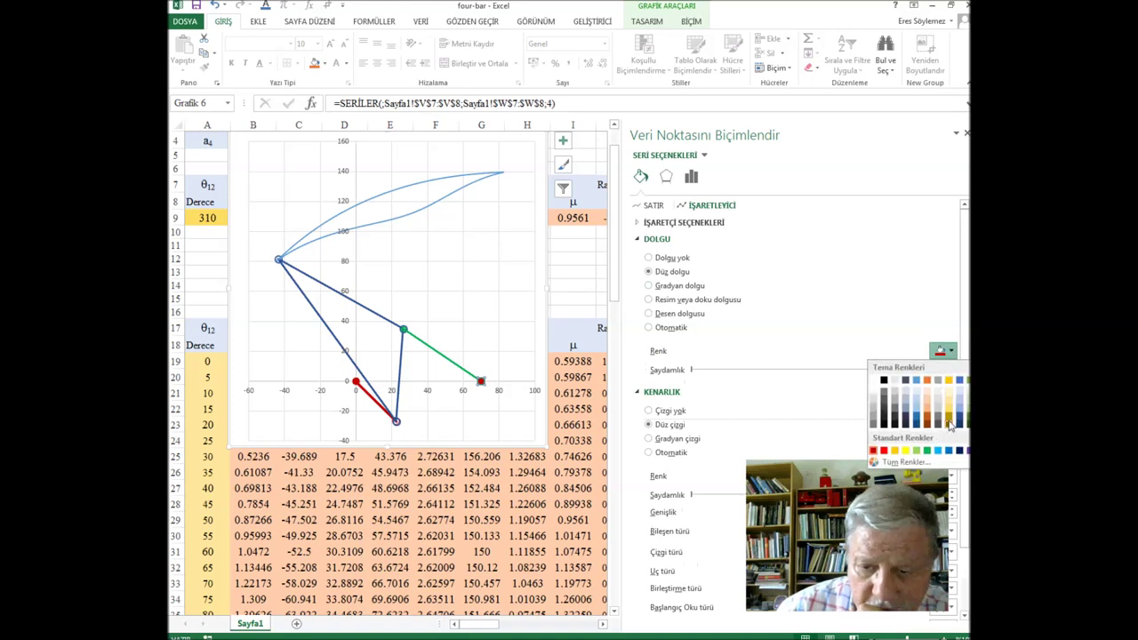
left_click(927, 451)
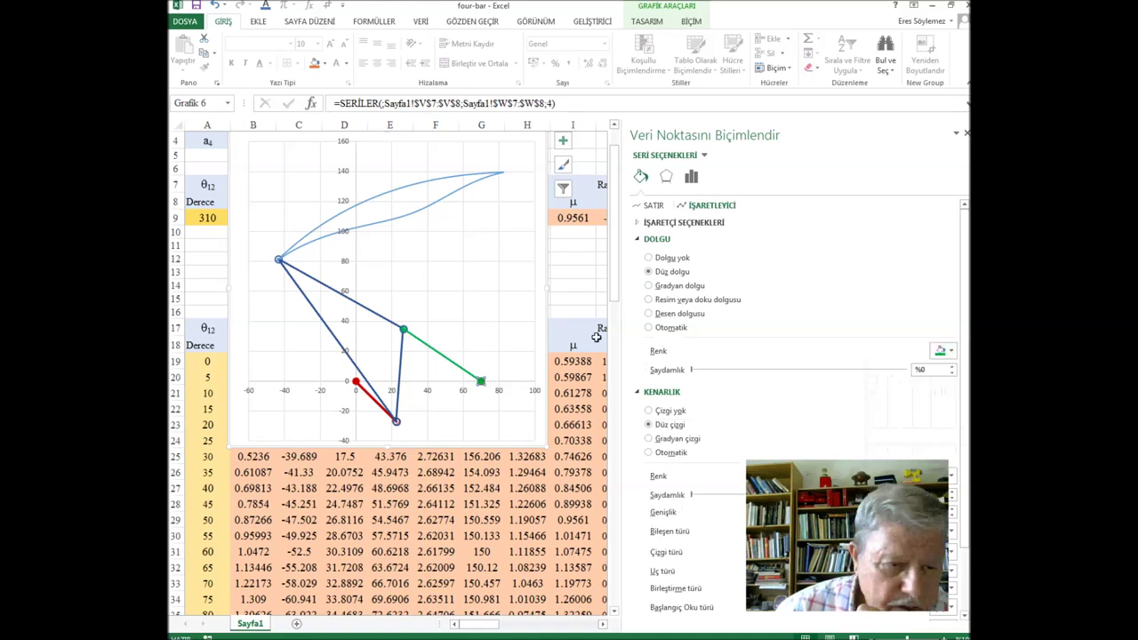
Step: Close the formatting pane and move the chart right to uncover columns B–E
left_click(488, 315)
left_click(404, 329)
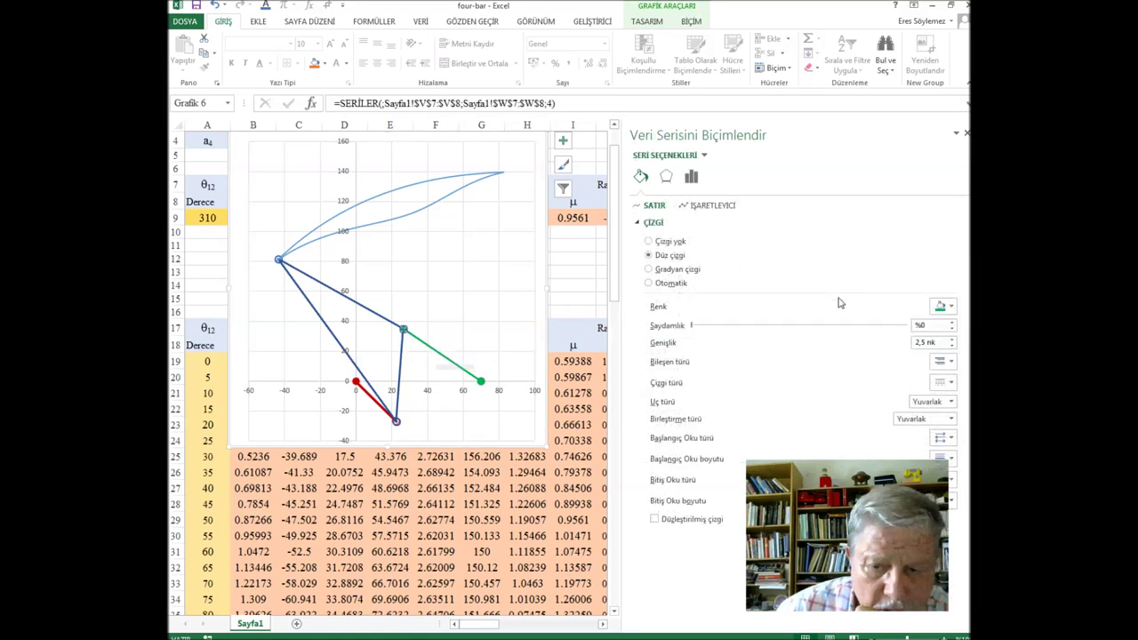
left_click(698, 210)
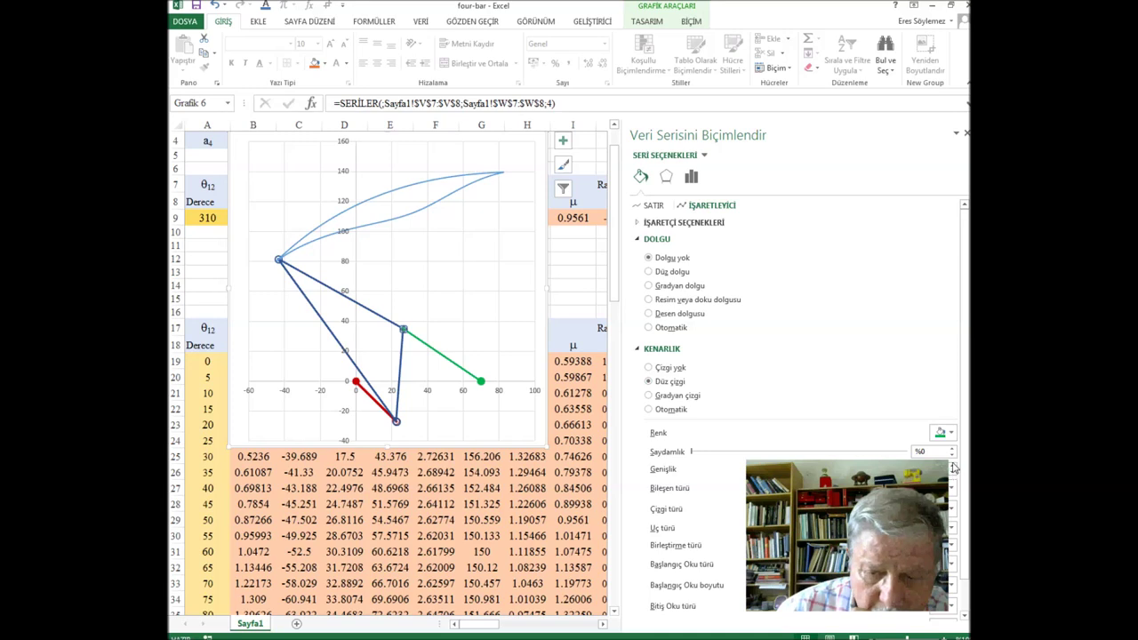
left_click(476, 307)
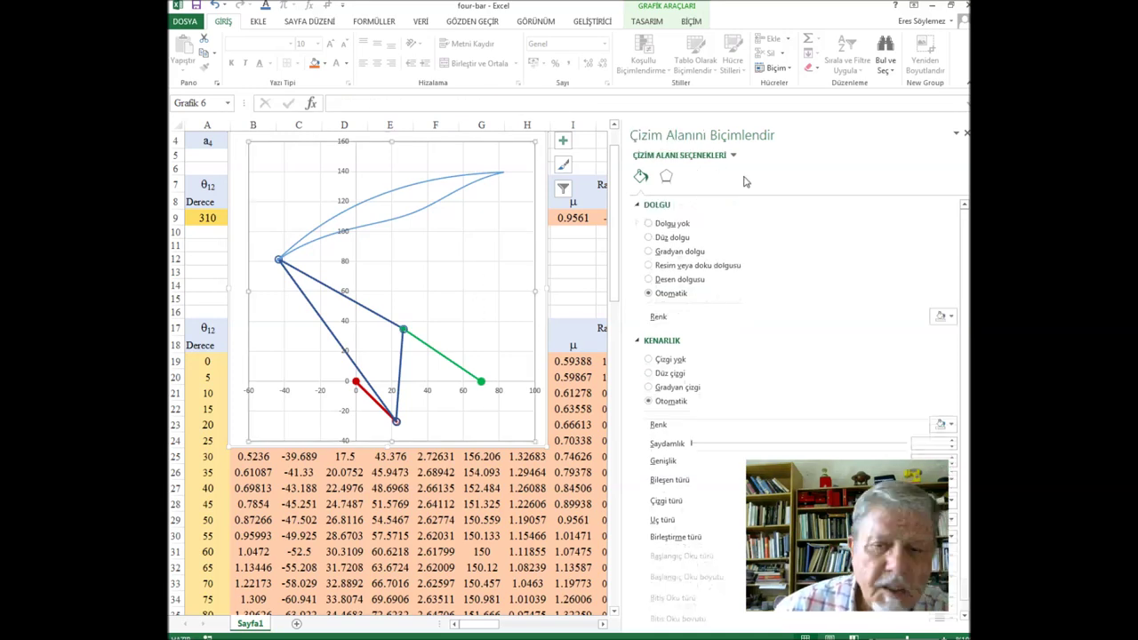
left_click(964, 132)
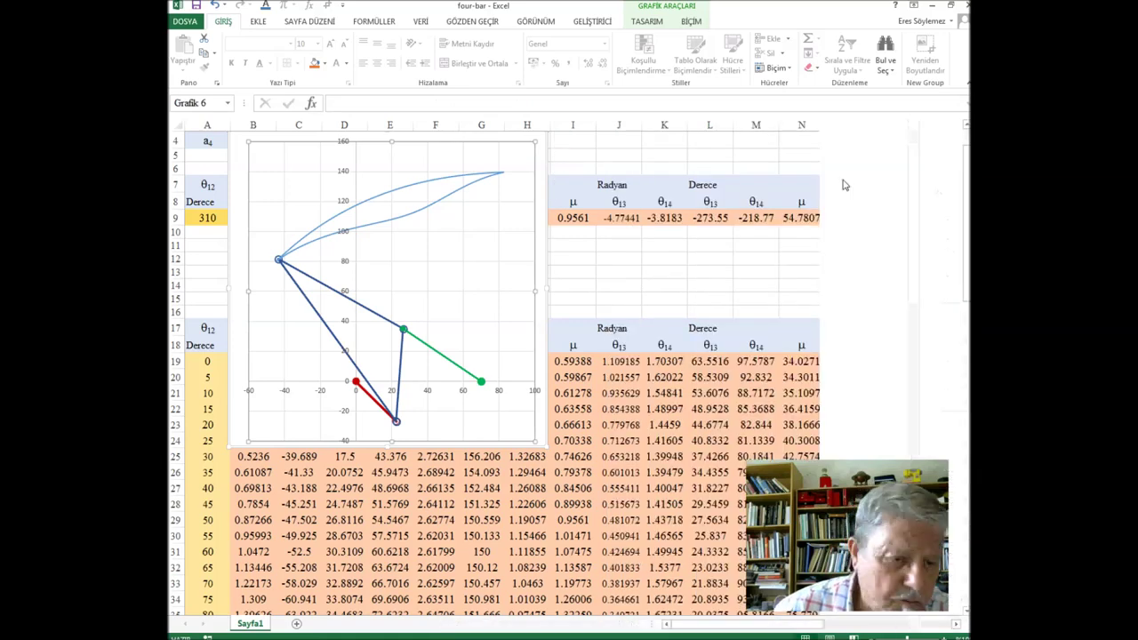
left_click_drag(249, 149, 426, 167)
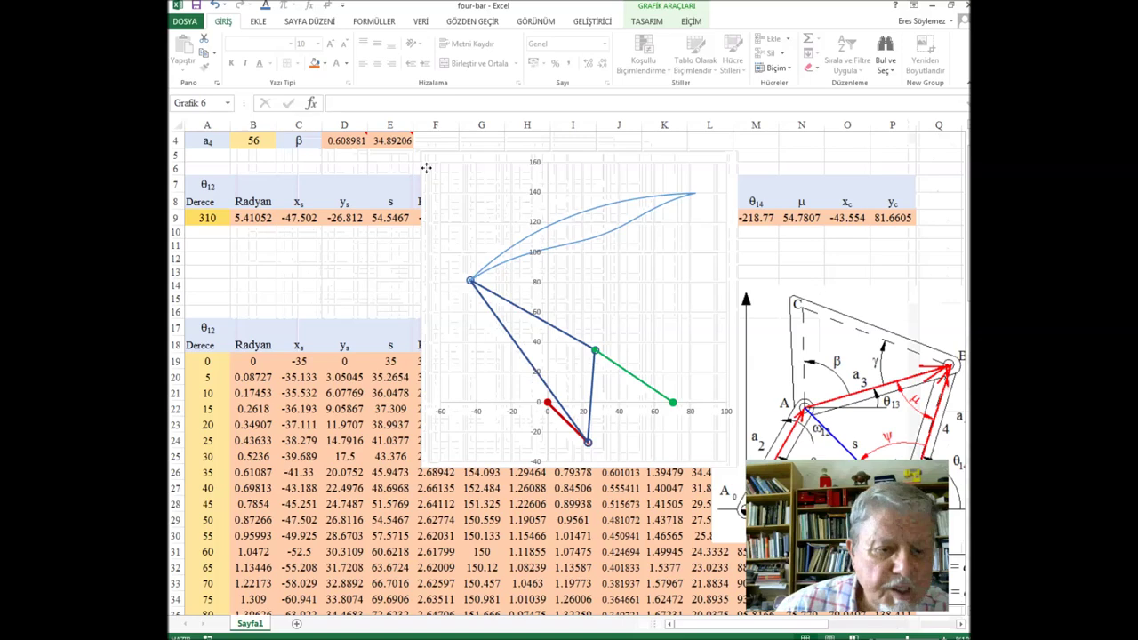
Step: Enter 65 in the θ12 cell A9 so the linkage redraws at 65°
left_click(214, 217)
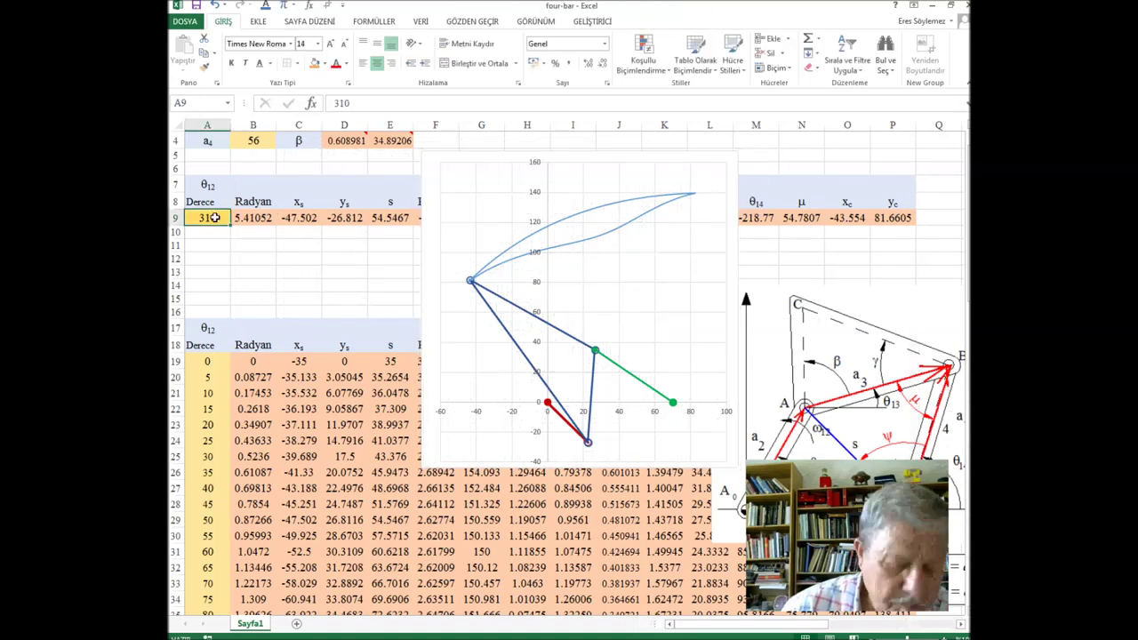
type("65")
key("Return")
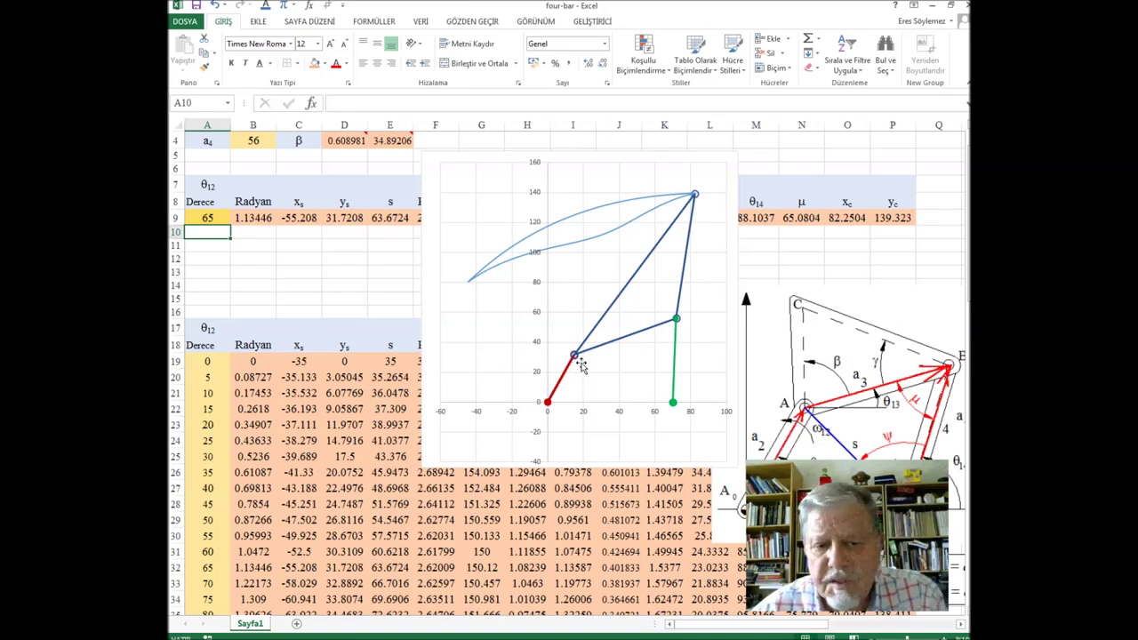
left_click(206, 219)
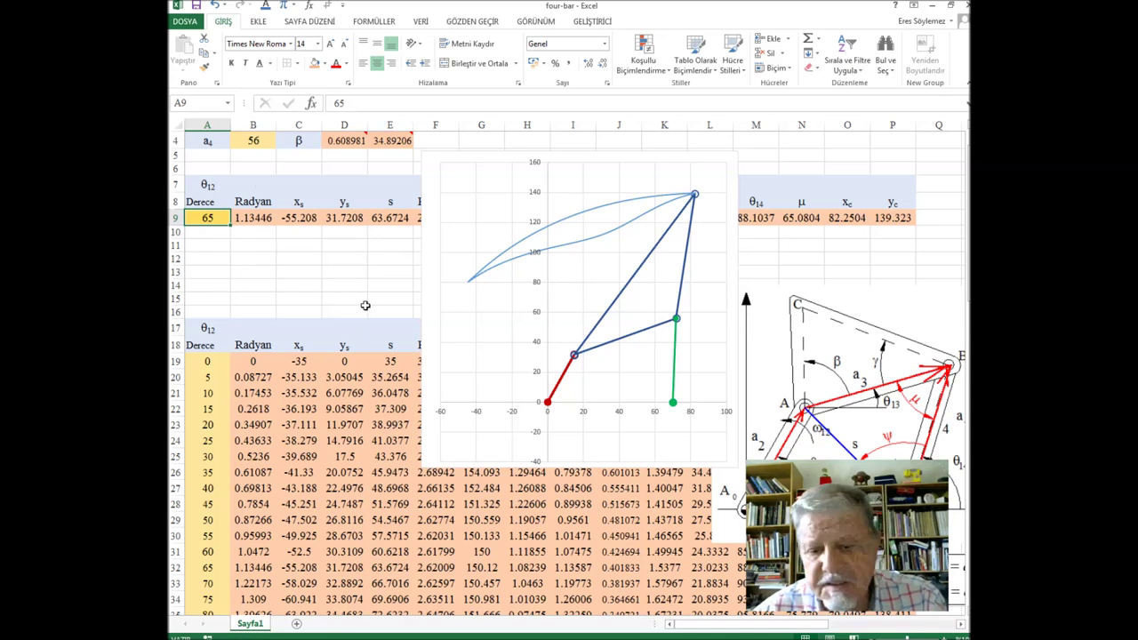
left_click(232, 260)
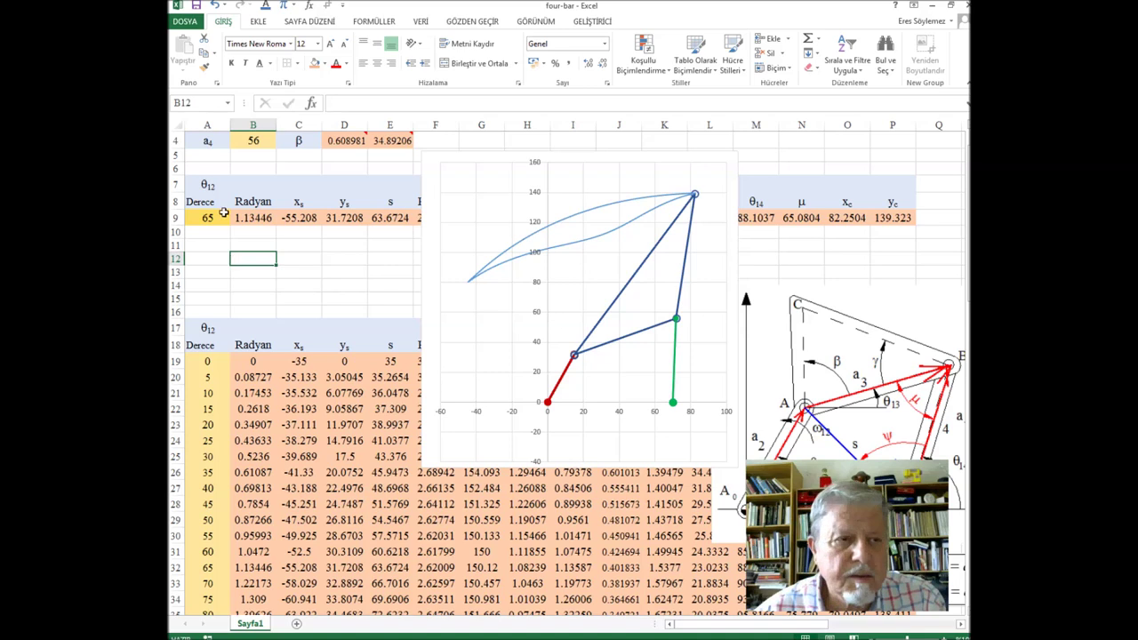
left_click(592, 21)
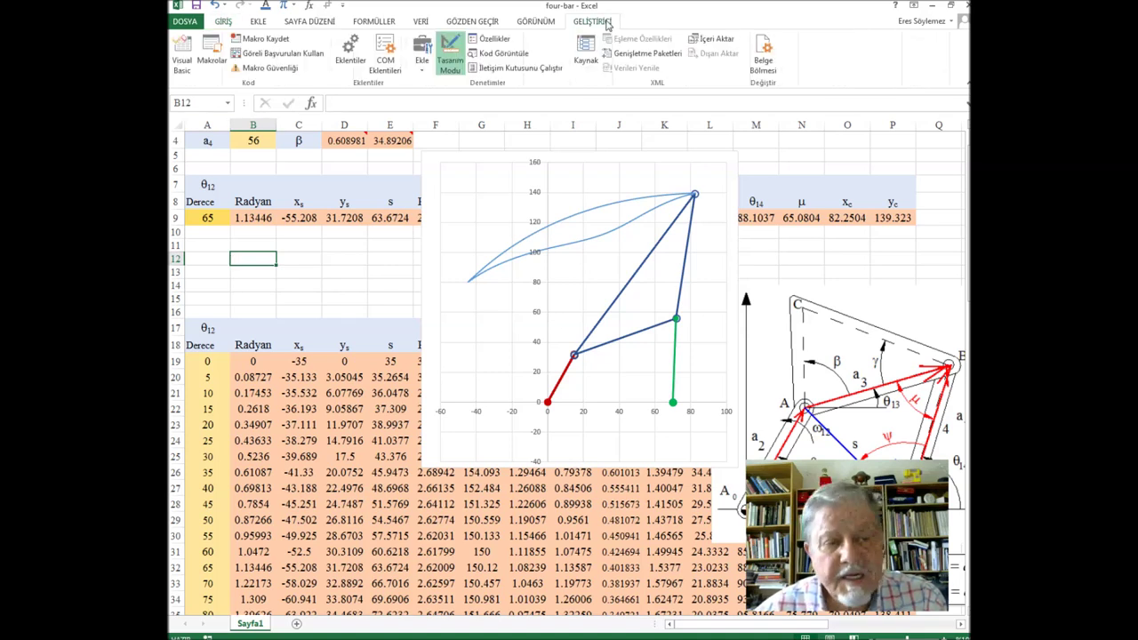
Step: Verify Geliştirici is ticked in Options > Customize Ribbon, then switch Design Mode off
left_click(185, 21)
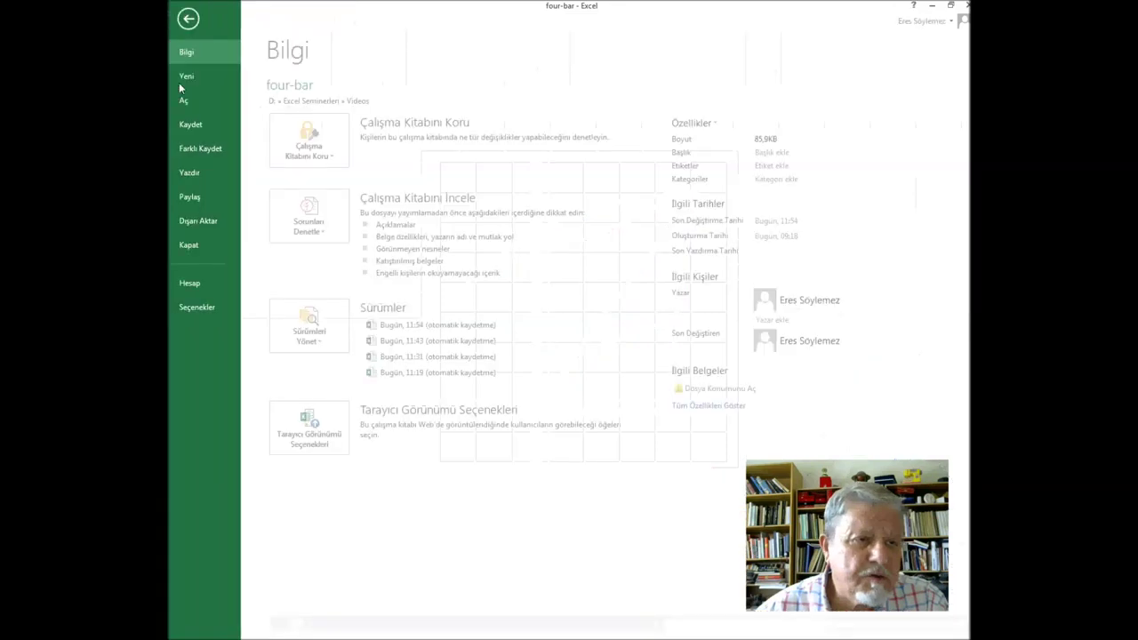
left_click(210, 307)
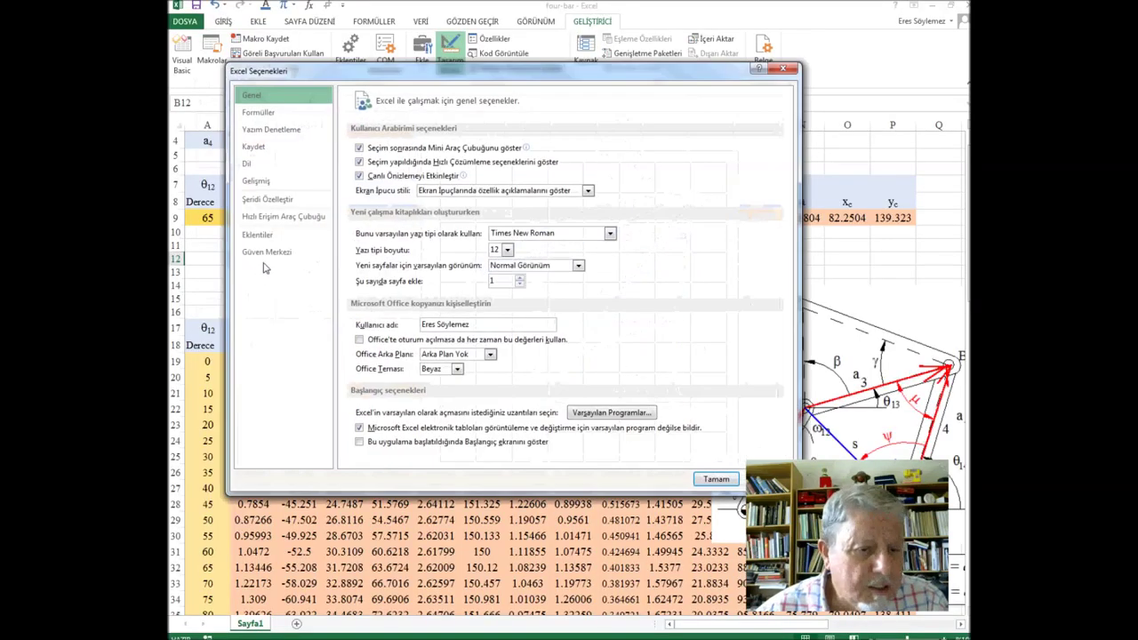
left_click(280, 200)
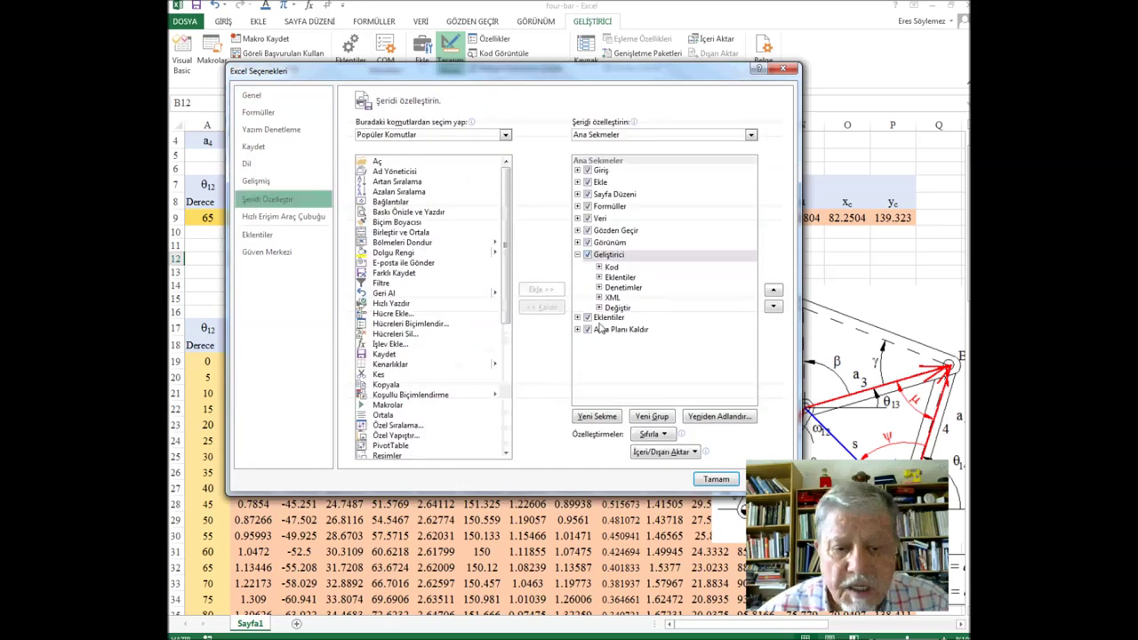
left_click(717, 479)
left_click(449, 55)
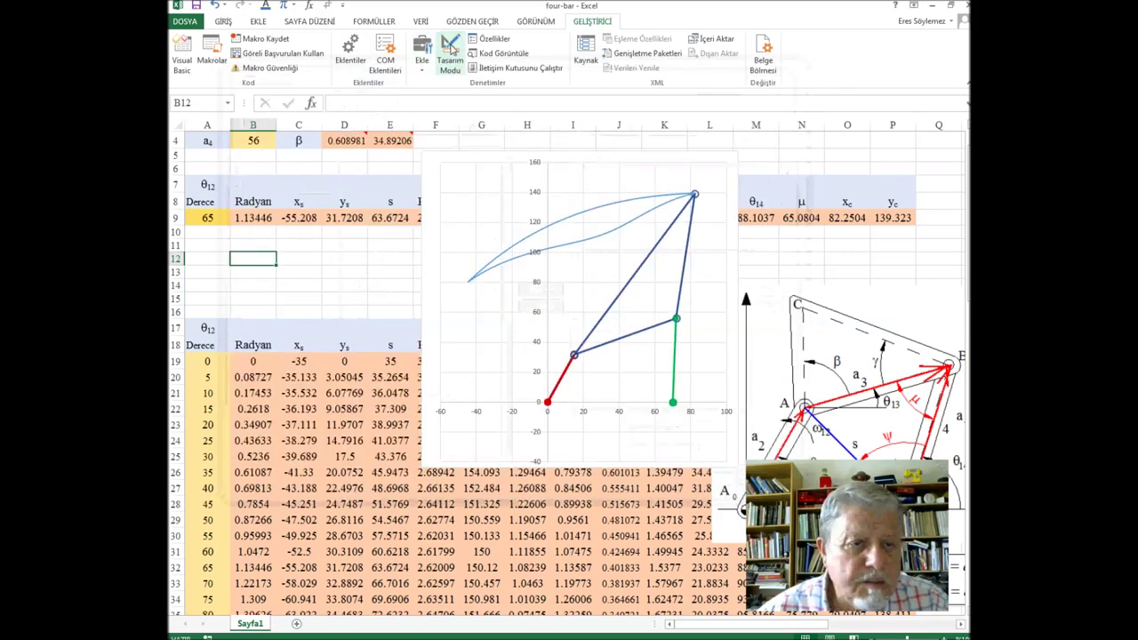
left_click(422, 49)
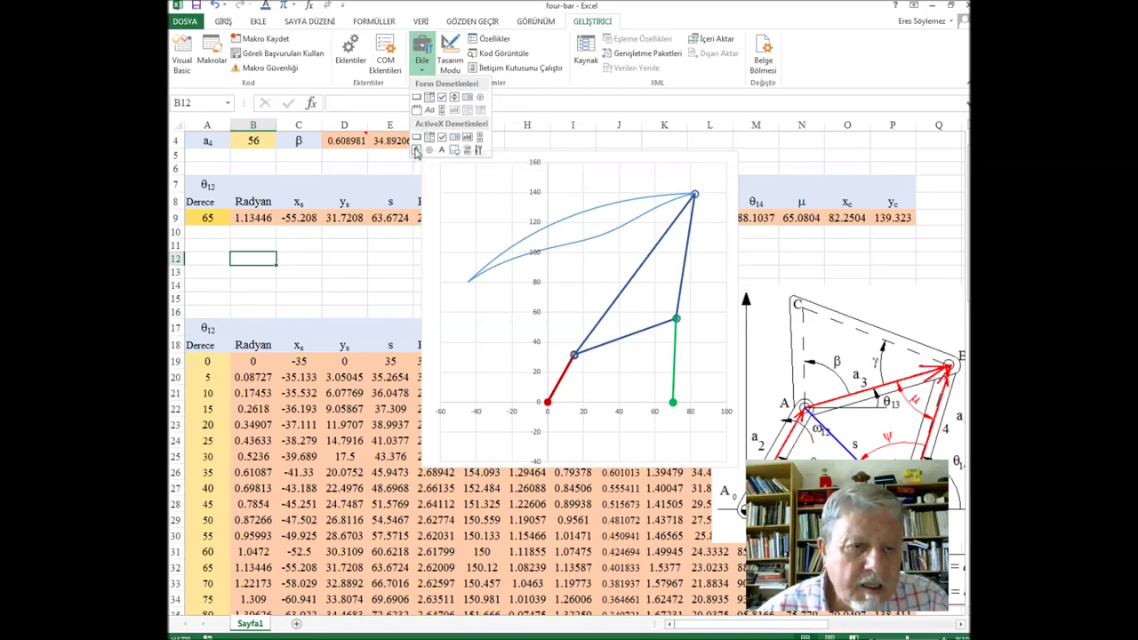
Step: Draw an ActiveX spin button just below cell A9 and open its Properties
left_click(416, 153)
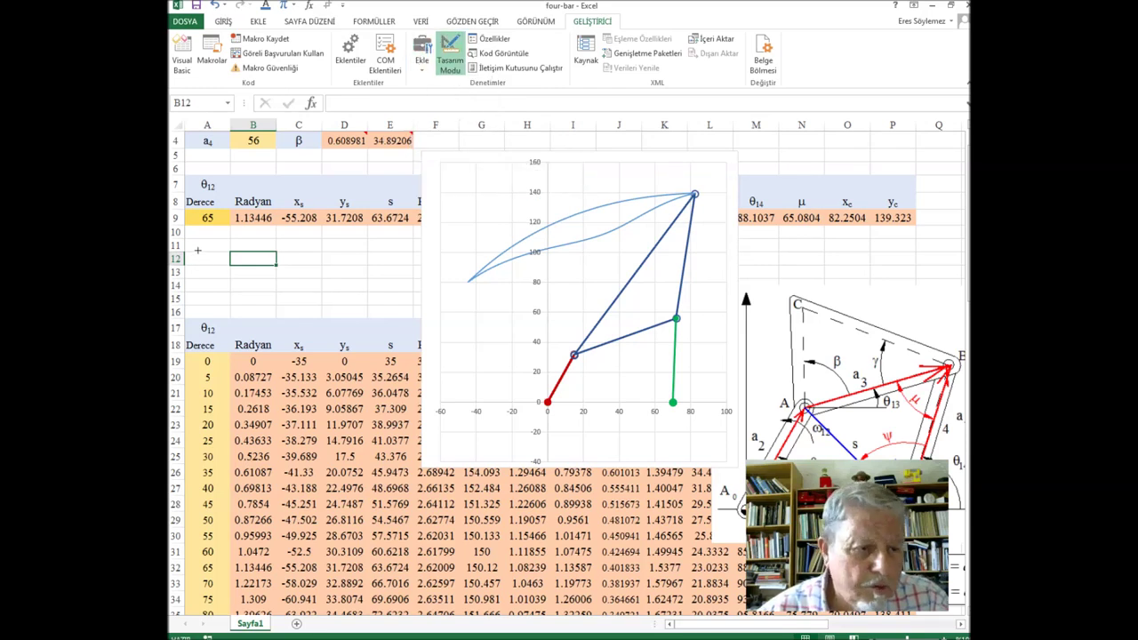
left_click_drag(195, 246, 266, 227)
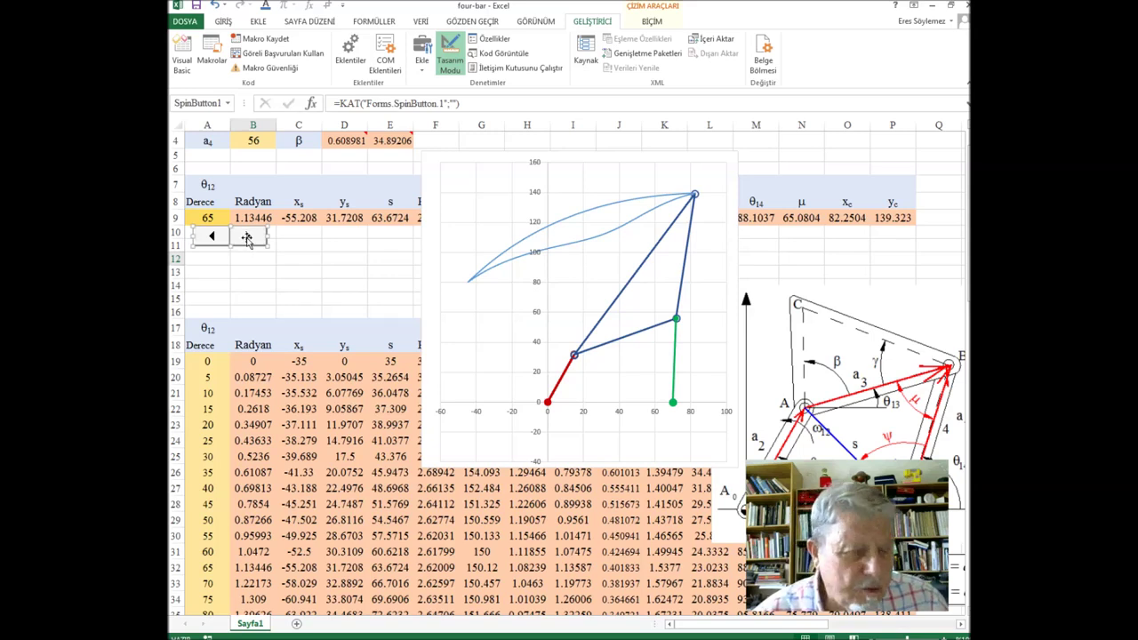
left_click_drag(229, 239, 221, 239)
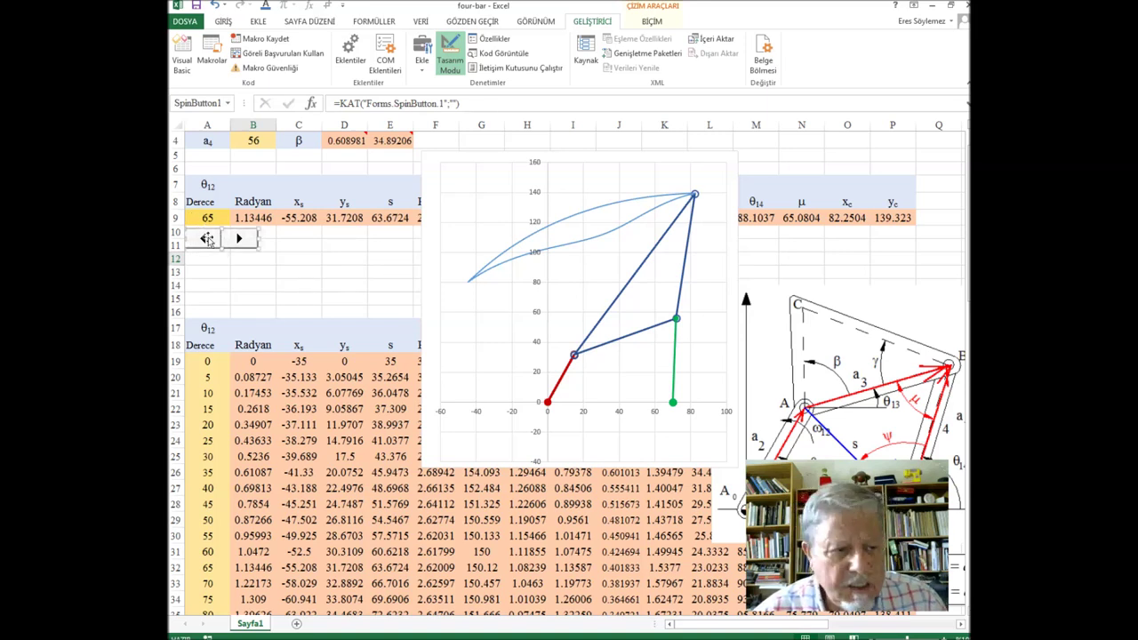
right_click(218, 242)
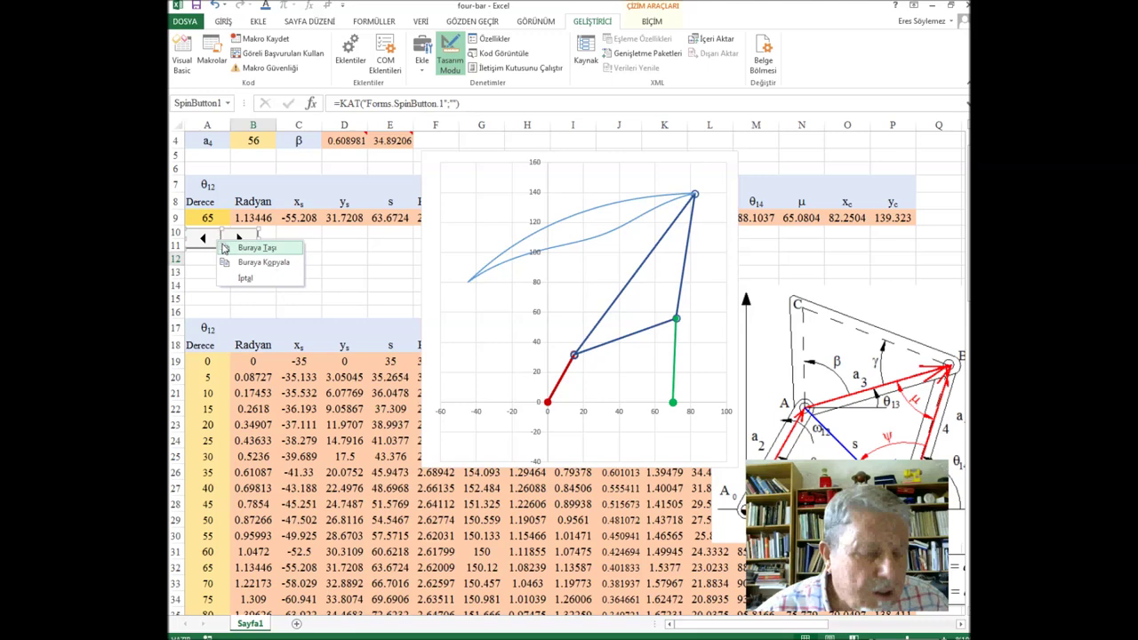
left_click(225, 248)
left_click(374, 286)
left_click(224, 239)
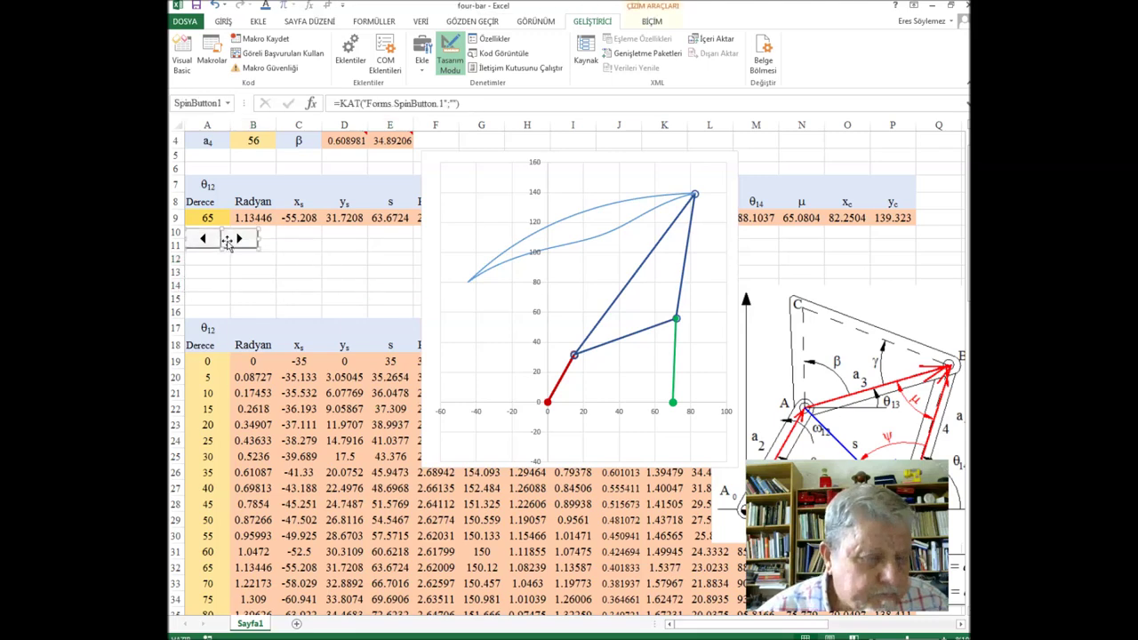
right_click(227, 241)
left_click(286, 296)
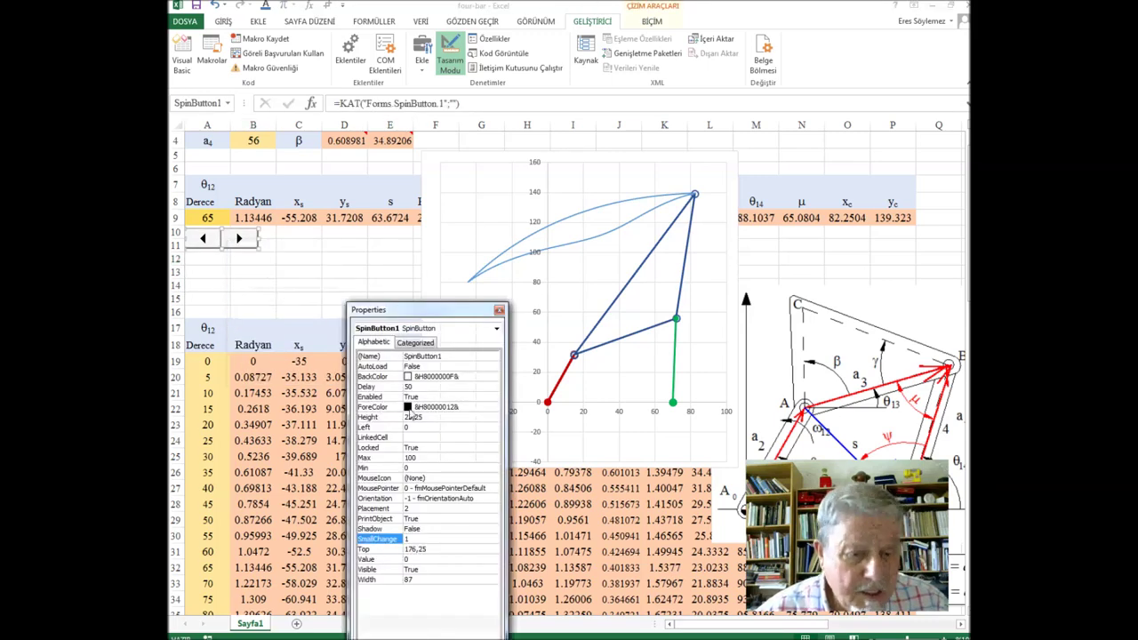
Step: Give SpinButton1 Max 720 and LinkedCell A9, then close its Properties window
left_click_drag(425, 315, 482, 169)
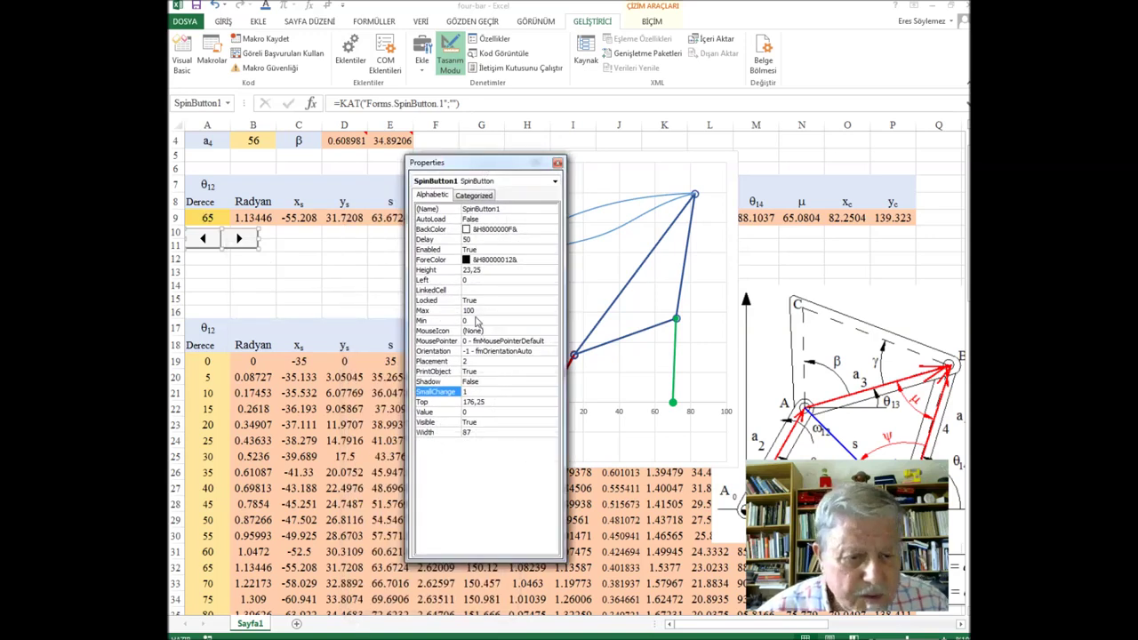
left_click(483, 310)
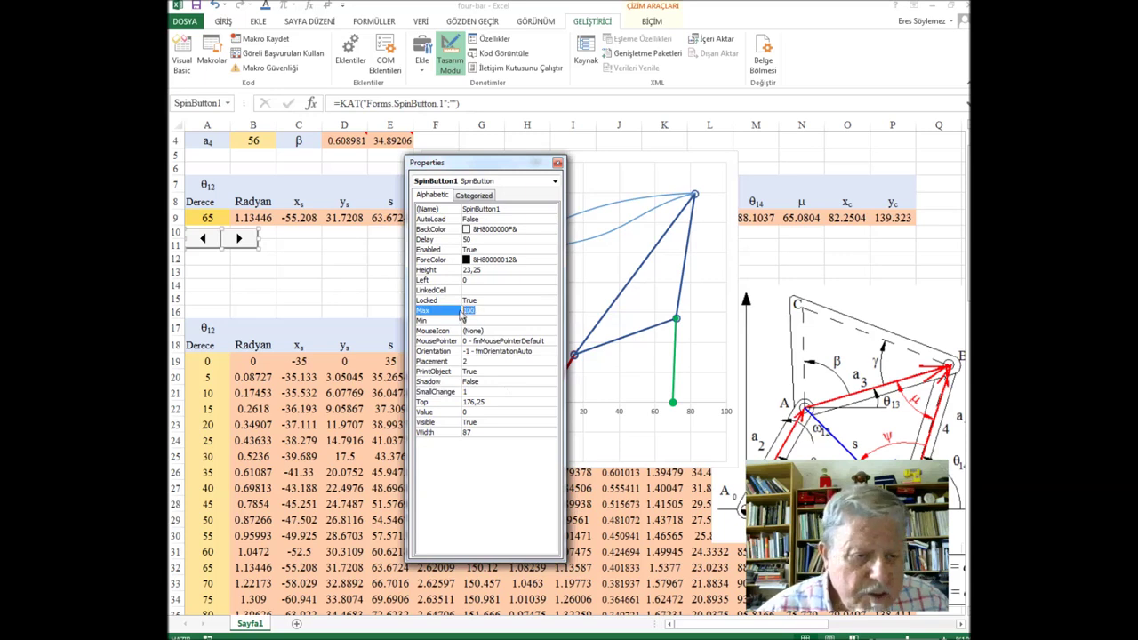
type("720")
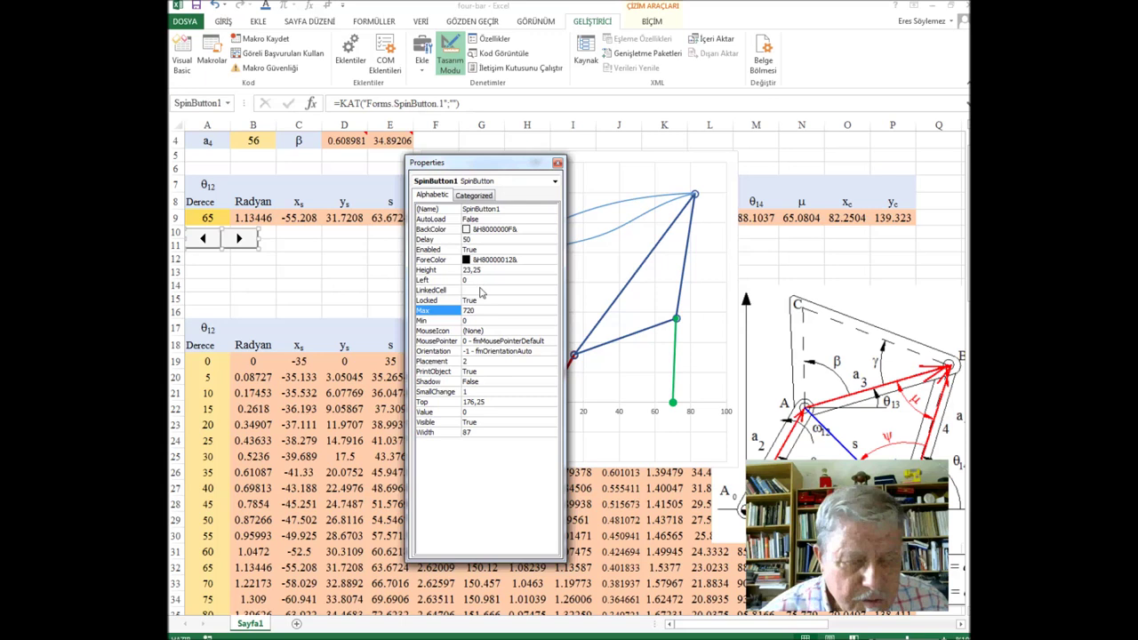
left_click(480, 292)
type("a9")
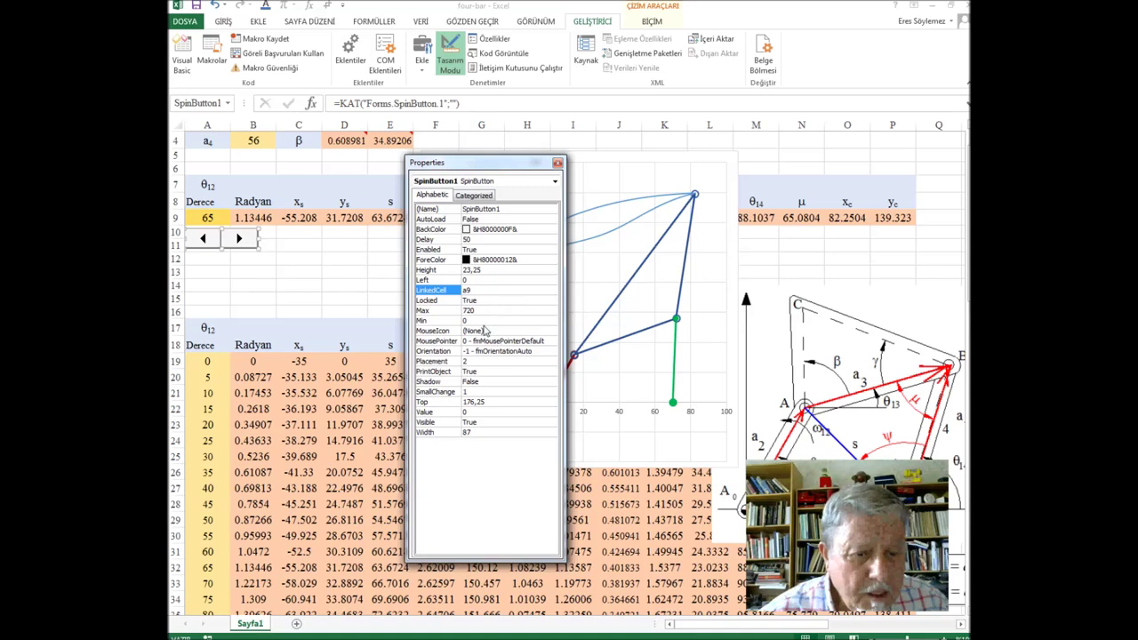
left_click(475, 393)
type("5")
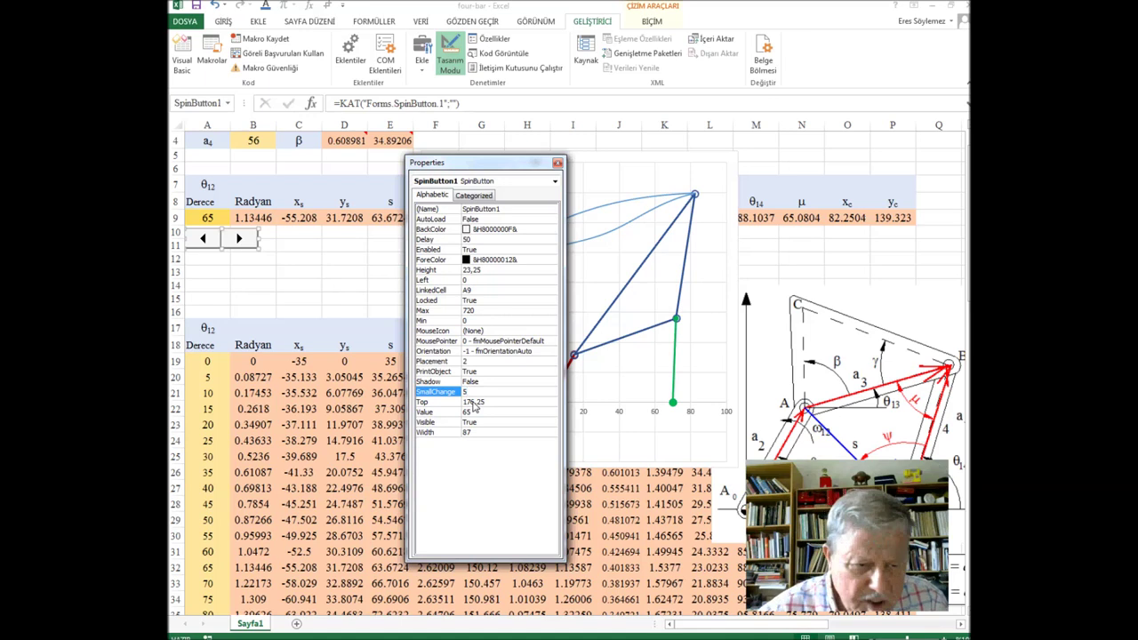
left_click(557, 163)
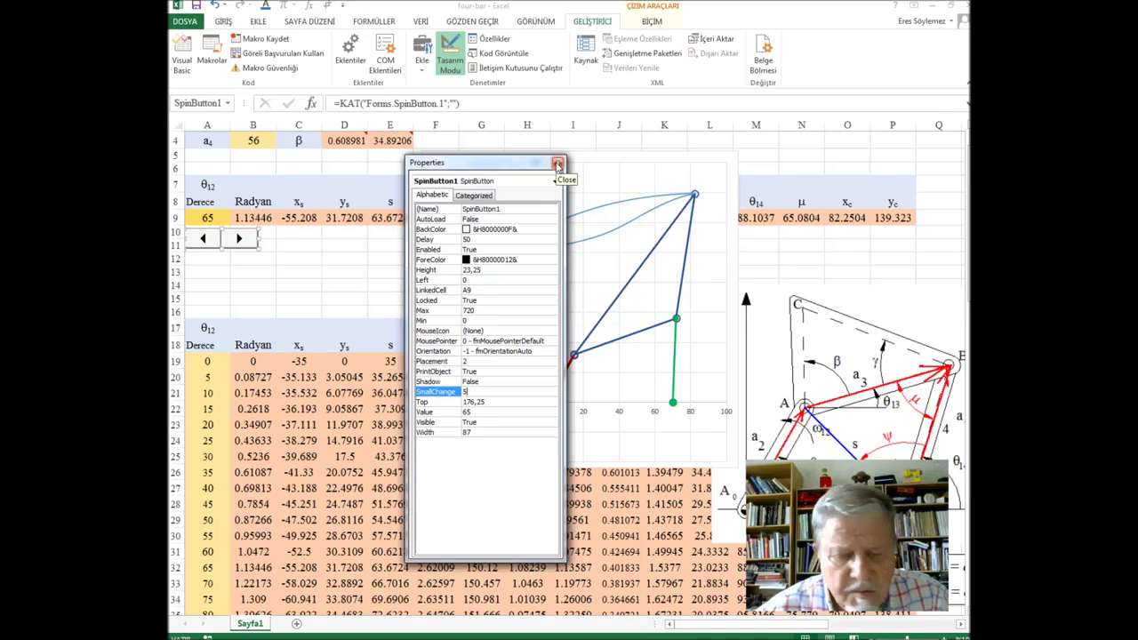
left_click(557, 164)
left_click(336, 272)
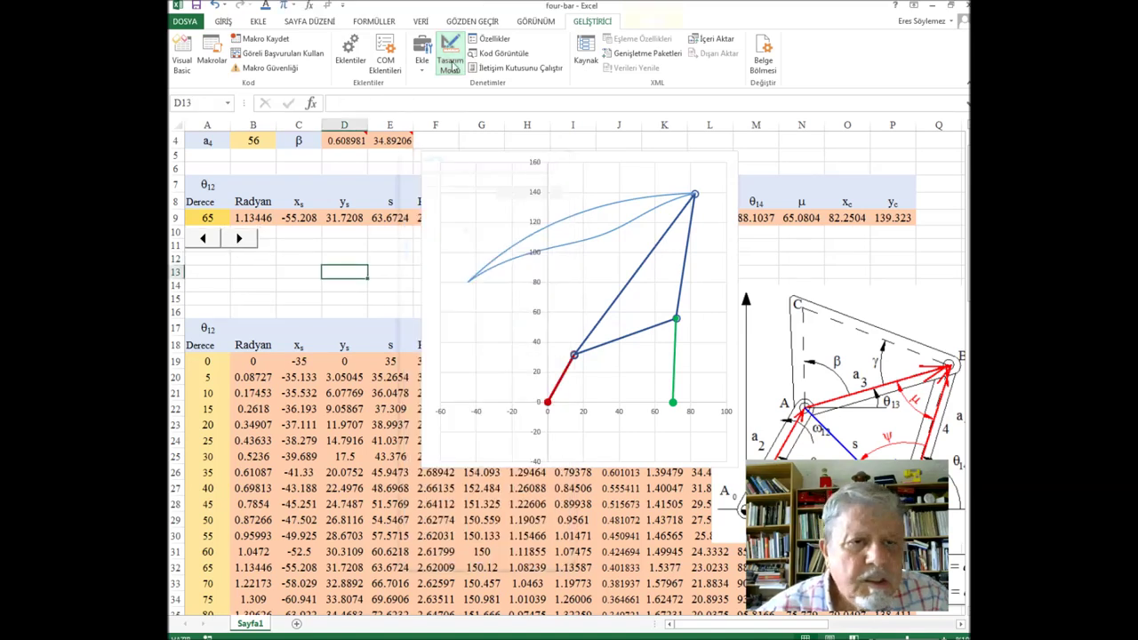
Step: Exit Design Mode and step the spin button up to raise θ12 from 65 to 250
left_click(450, 49)
left_click(235, 246)
left_click(247, 240)
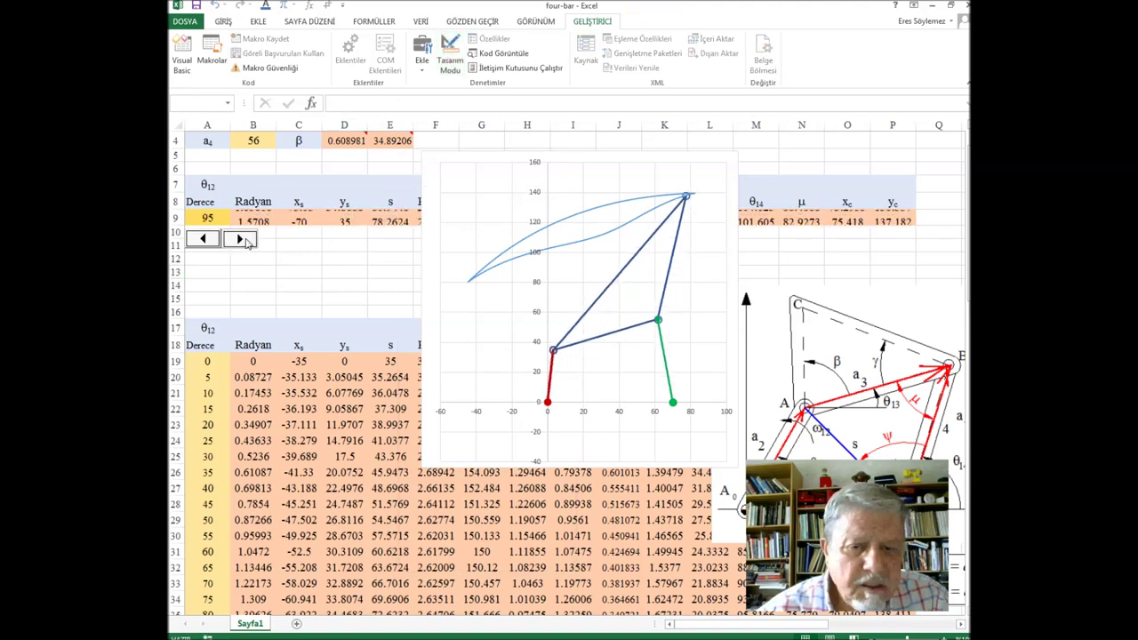
left_click(247, 240)
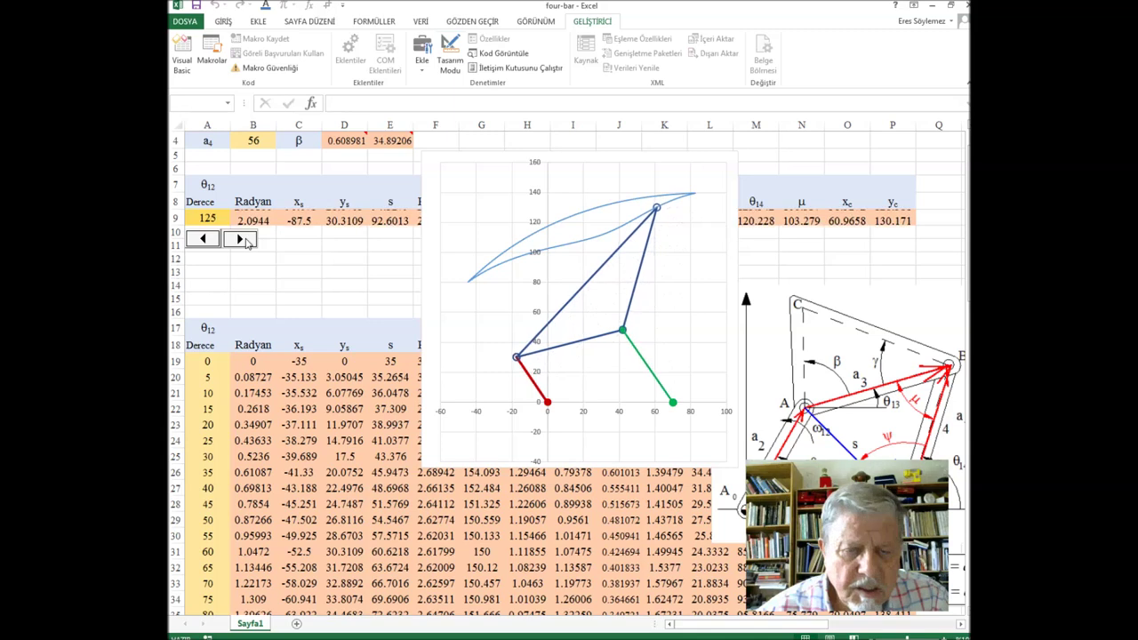
left_click(247, 240)
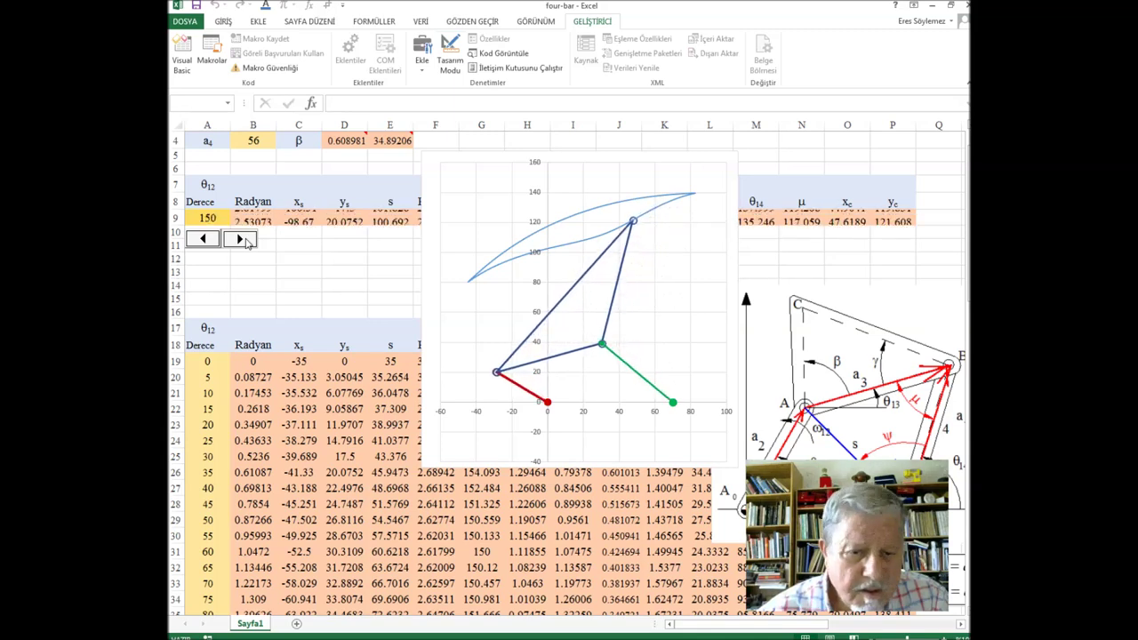
left_click(247, 239)
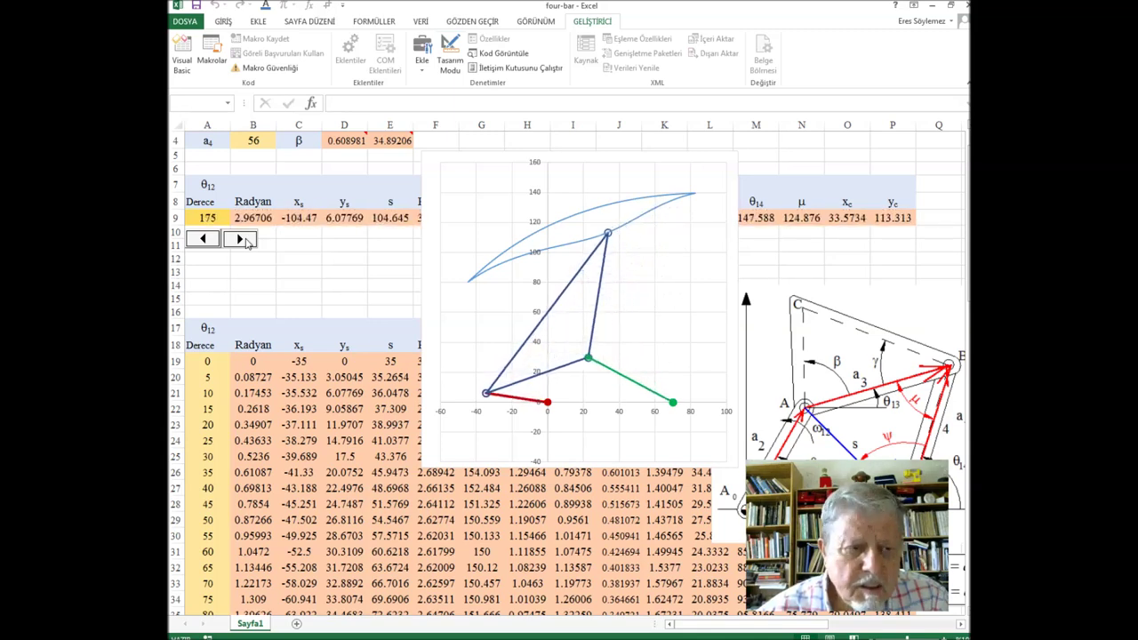
left_click(247, 240)
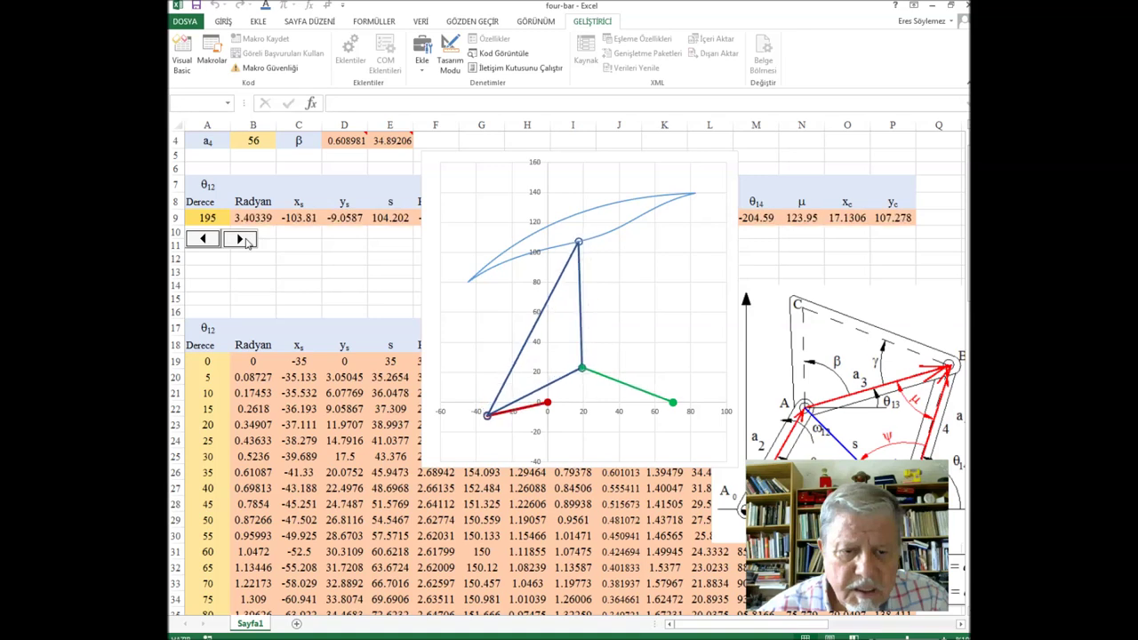
left_click(247, 240)
left_click(247, 240)
left_click(247, 240)
left_click(247, 240)
left_click(247, 240)
left_click(247, 240)
left_click(247, 240)
left_click(247, 239)
left_click(247, 240)
left_click(450, 55)
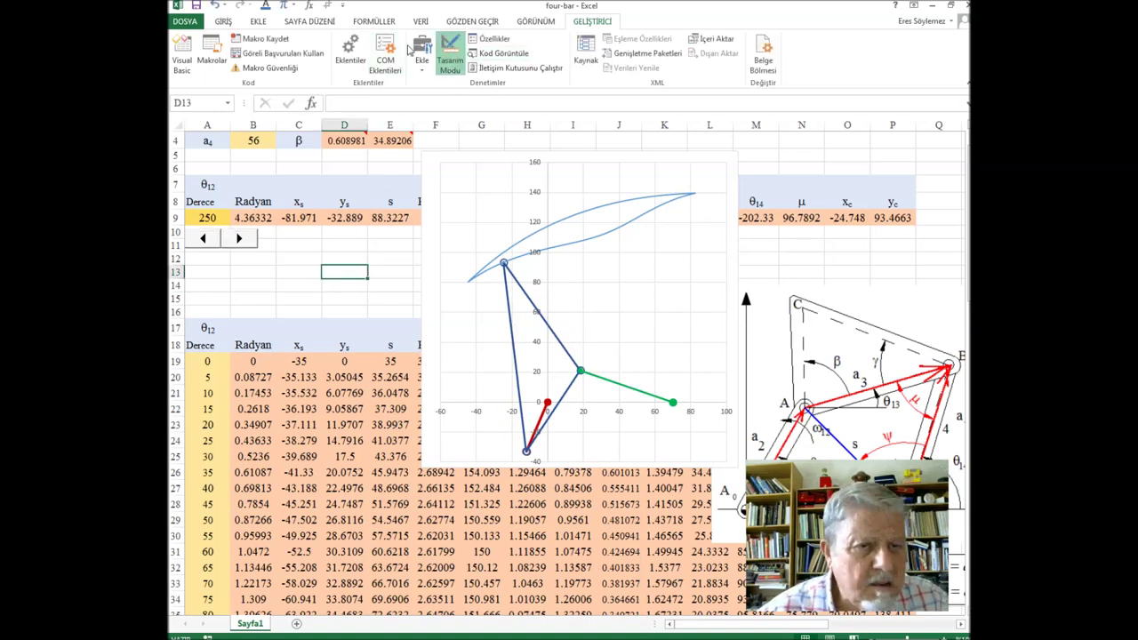
left_click(423, 49)
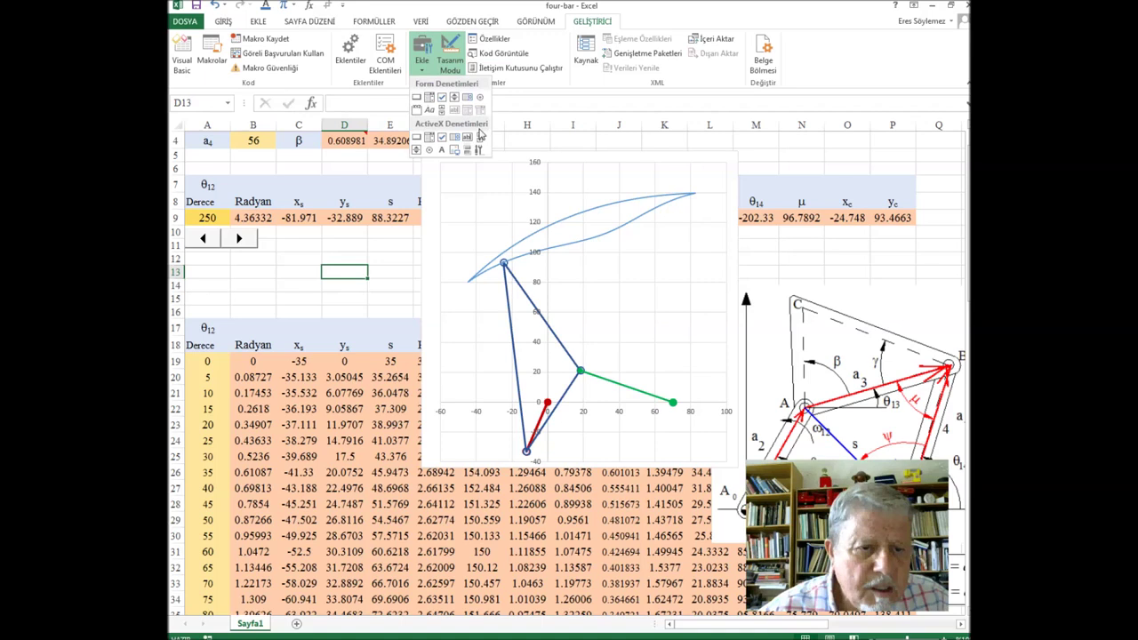
Step: Draw an ActiveX scroll bar below the spin button and open its Properties
left_click(481, 137)
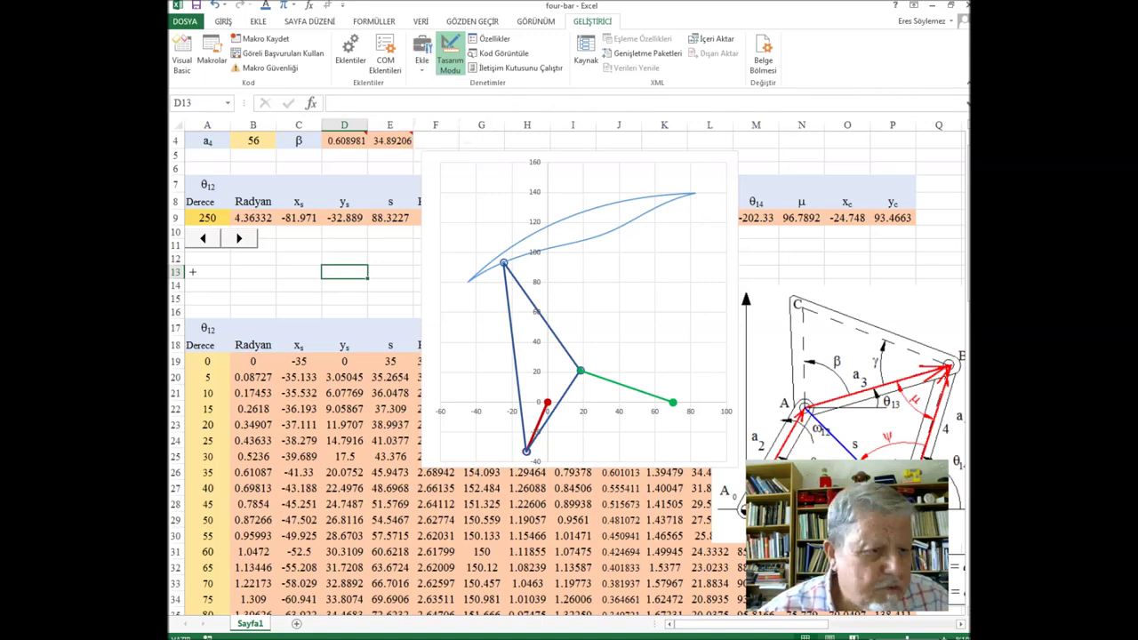
left_click_drag(191, 272, 327, 258)
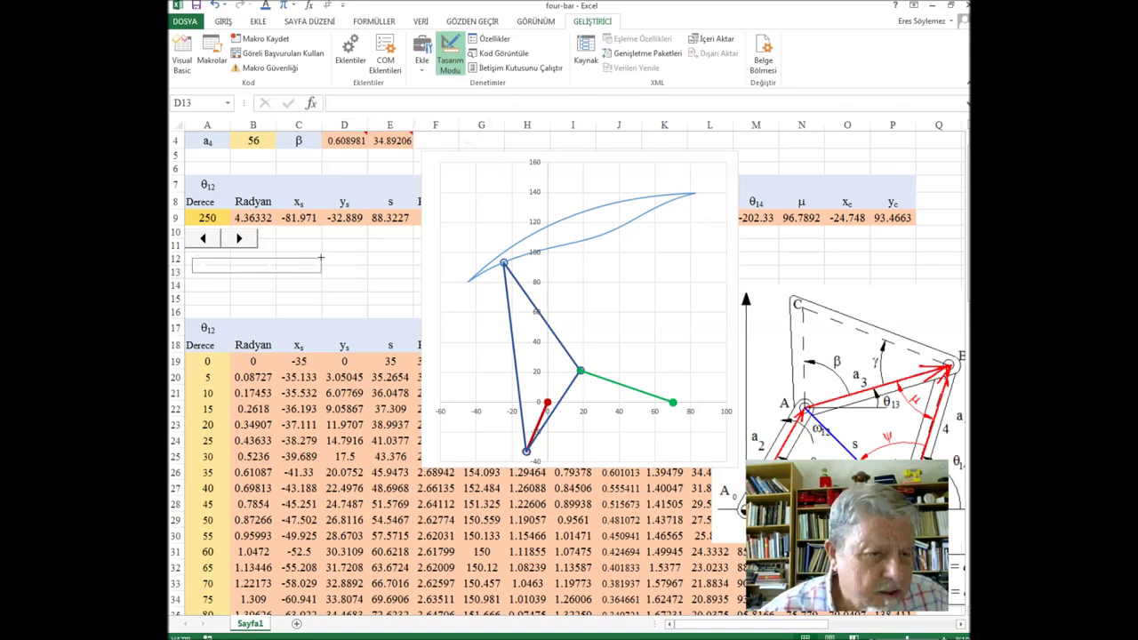
left_click_drag(327, 258, 328, 259)
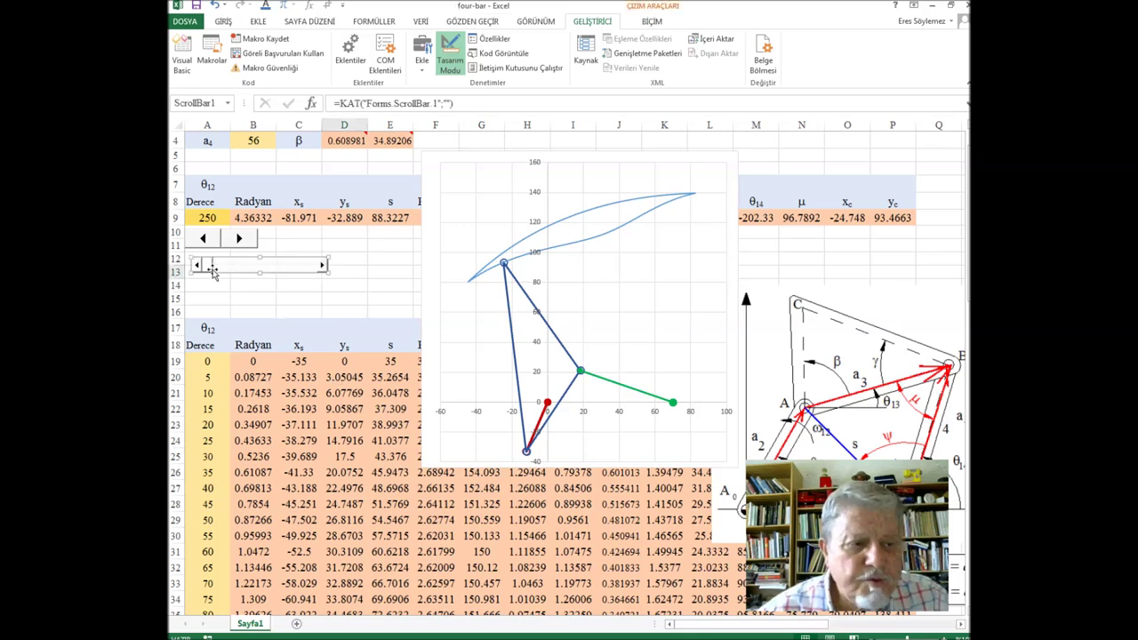
left_click_drag(255, 266, 213, 264)
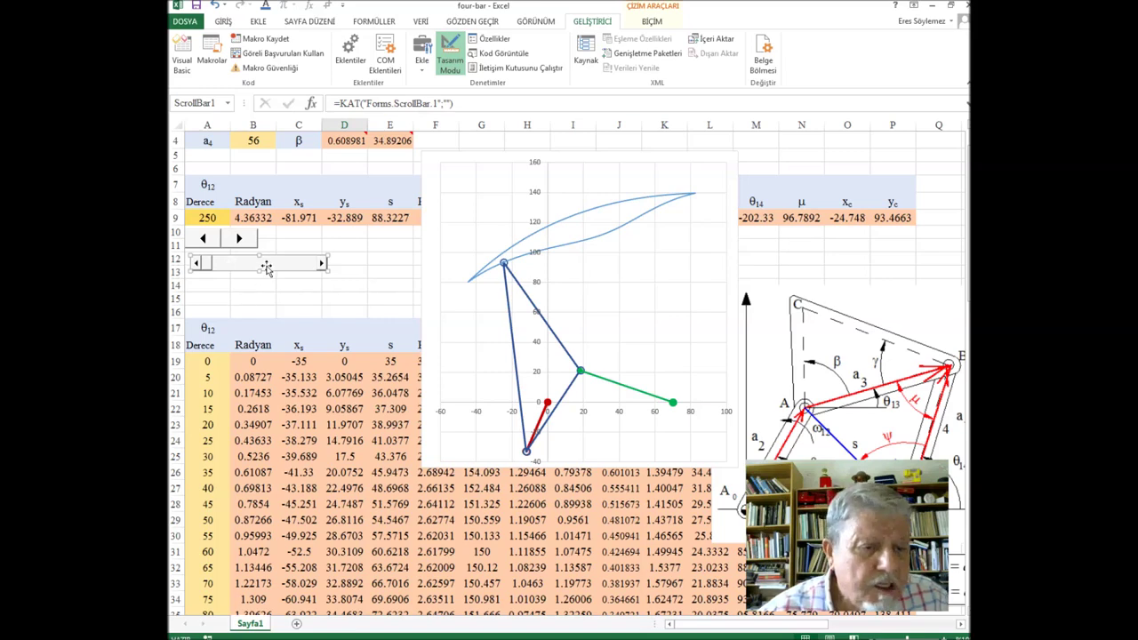
right_click(267, 268)
left_click(303, 322)
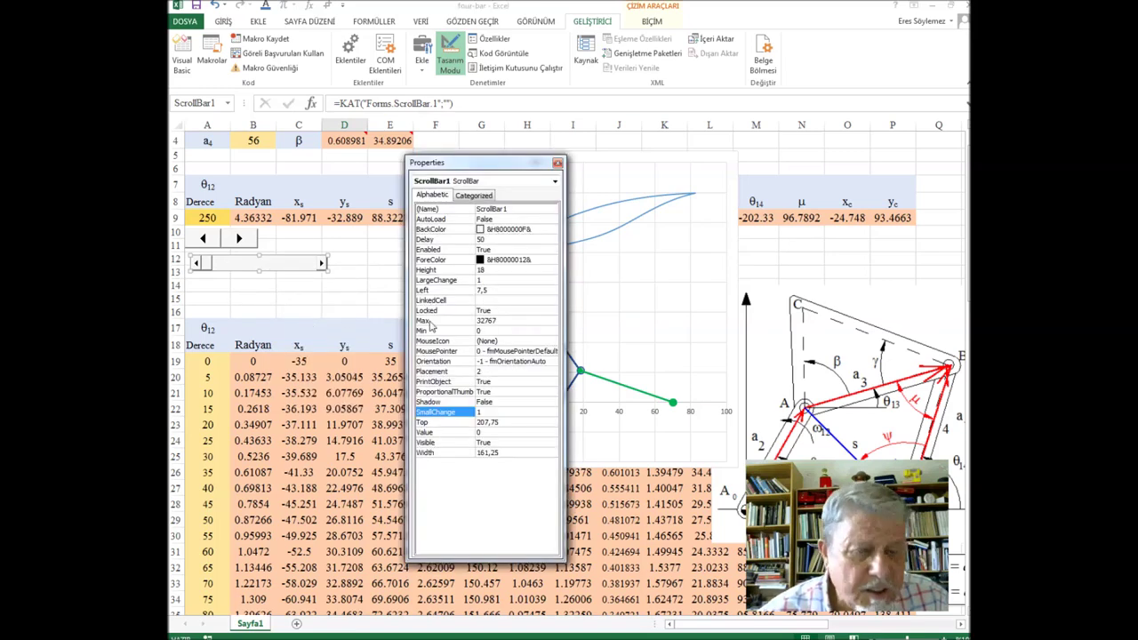
Step: Set ScrollBar1's LinkedCell to A9 and Max to 360, close Properties, exit Design Mode
left_click(484, 302)
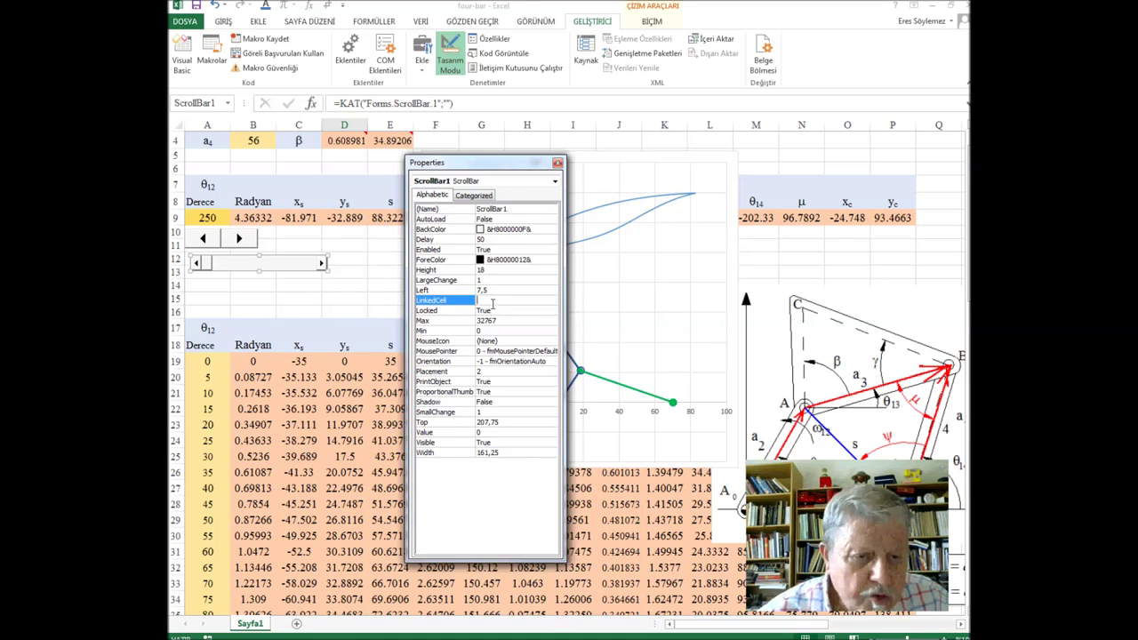
type("a9")
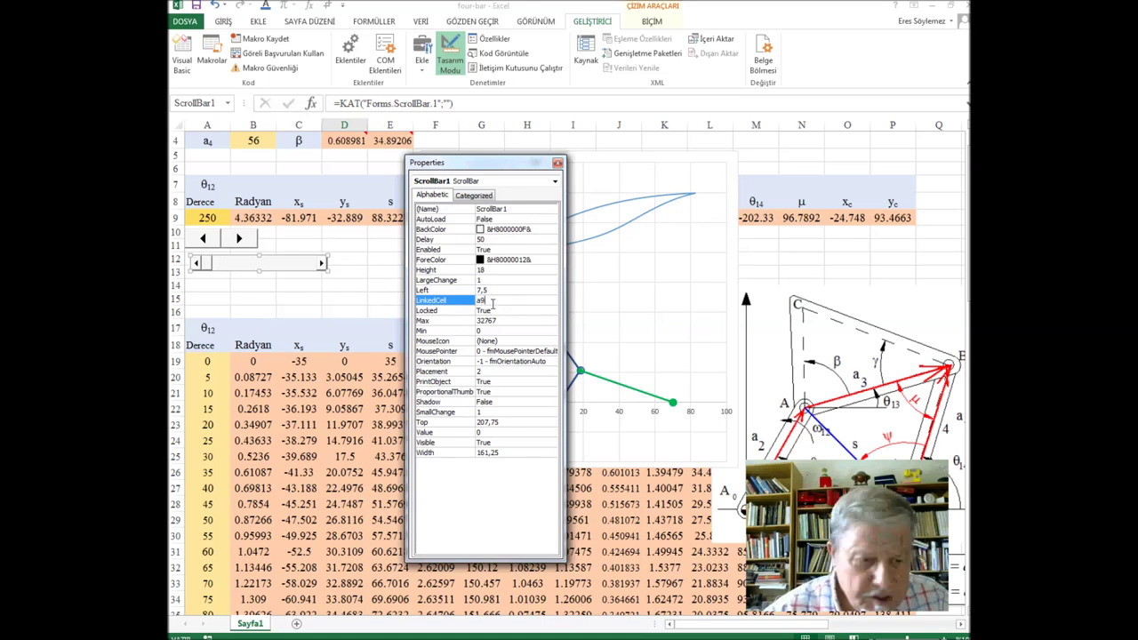
left_click(507, 322)
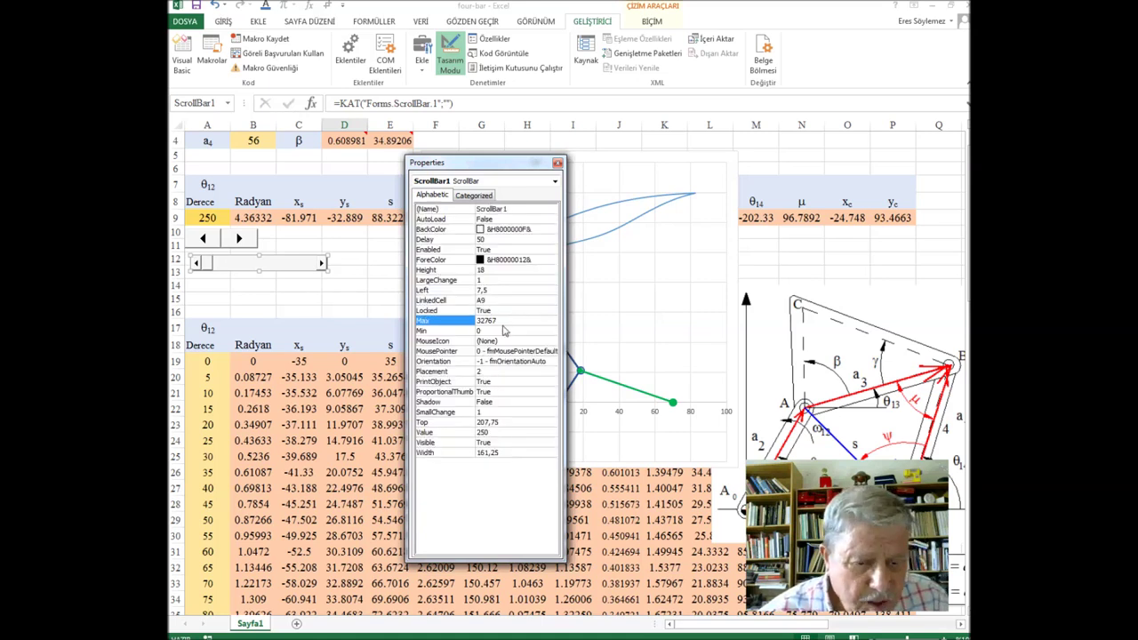
double_click(502, 320)
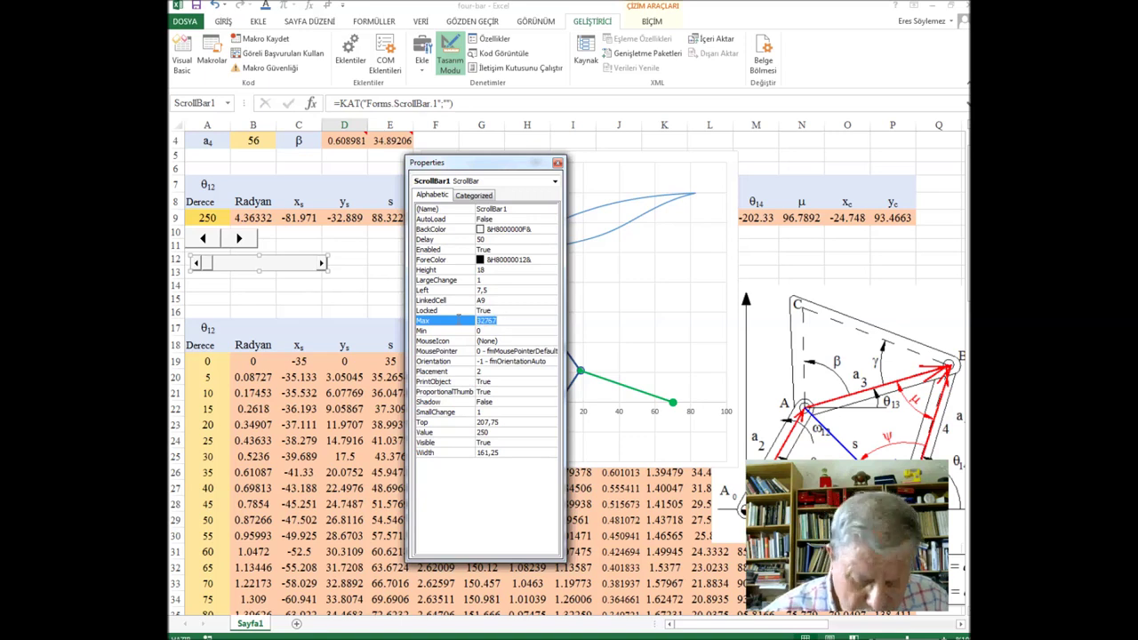
type("360")
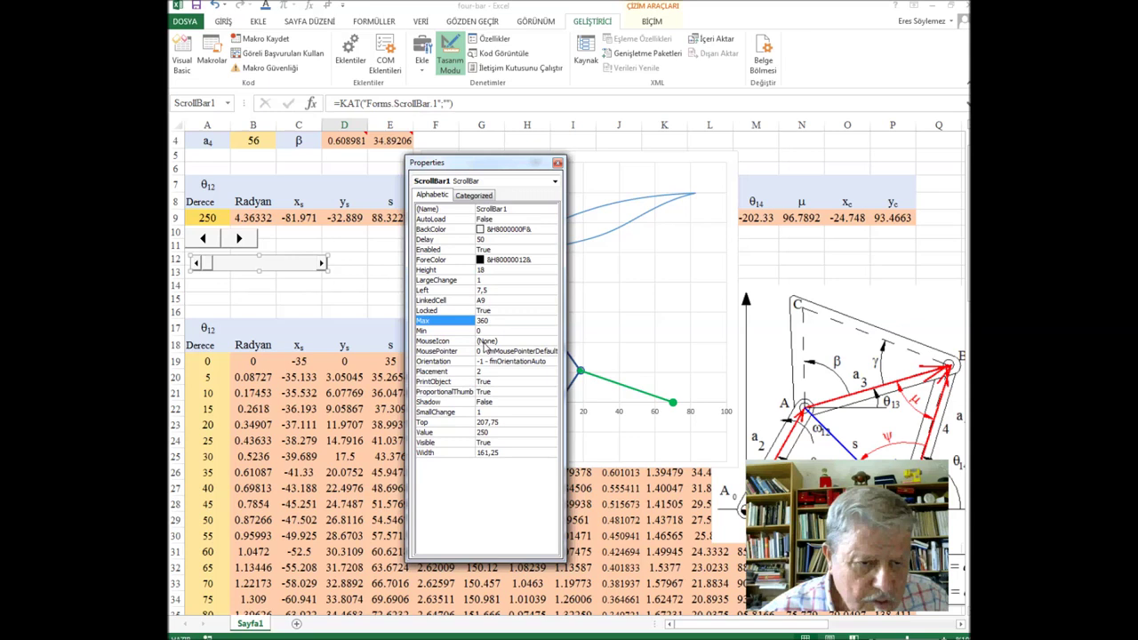
left_click(490, 413)
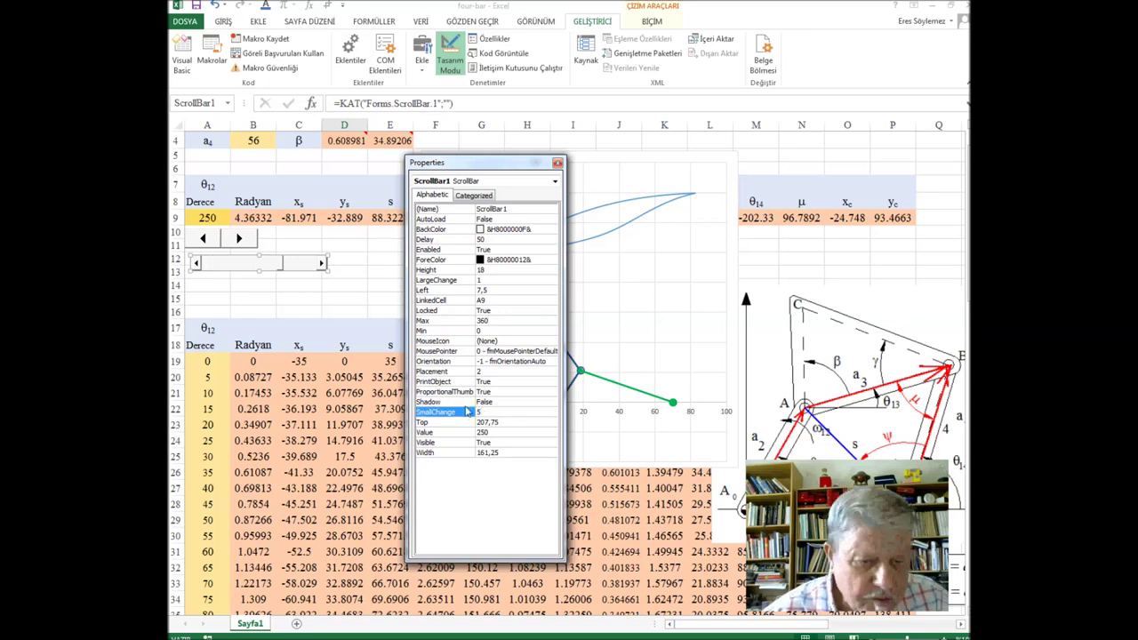
left_click(558, 164)
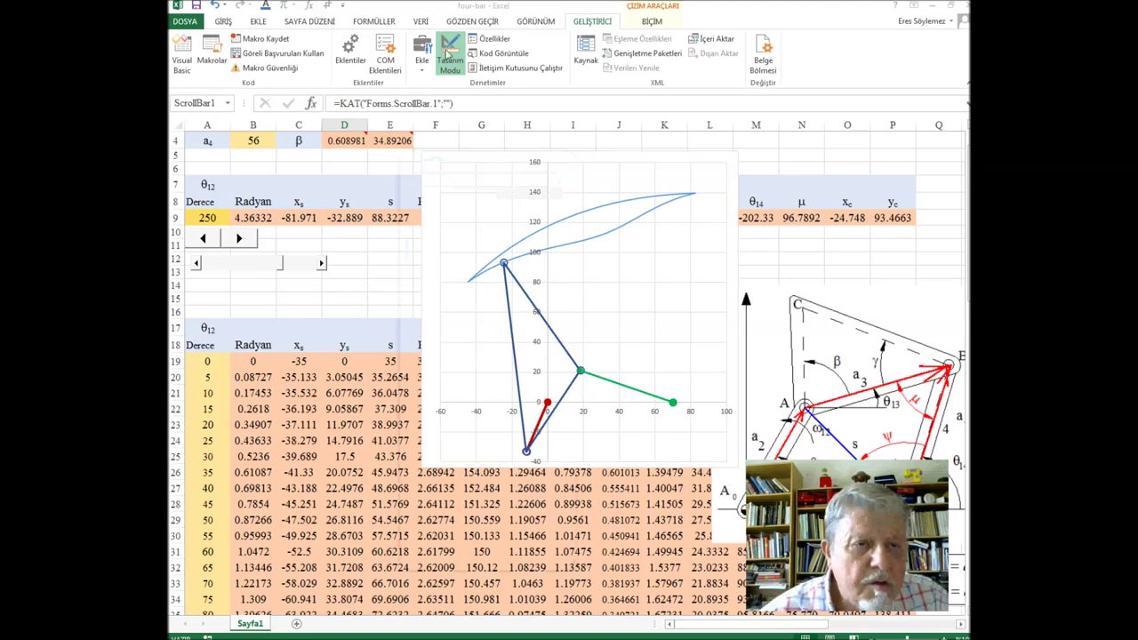
left_click(370, 256)
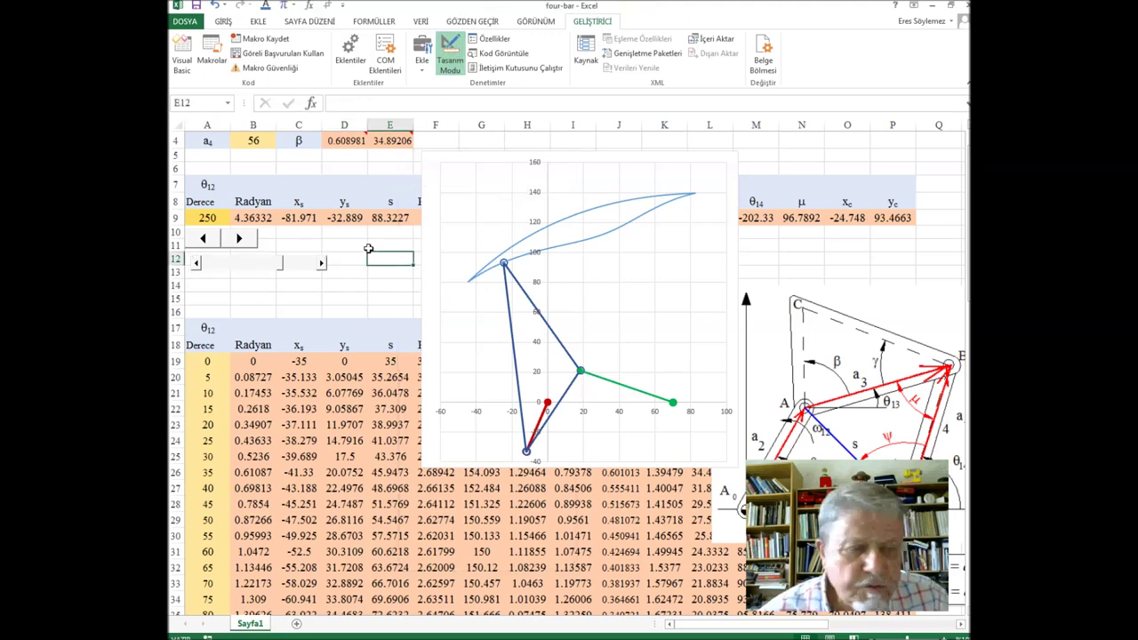
left_click(280, 267)
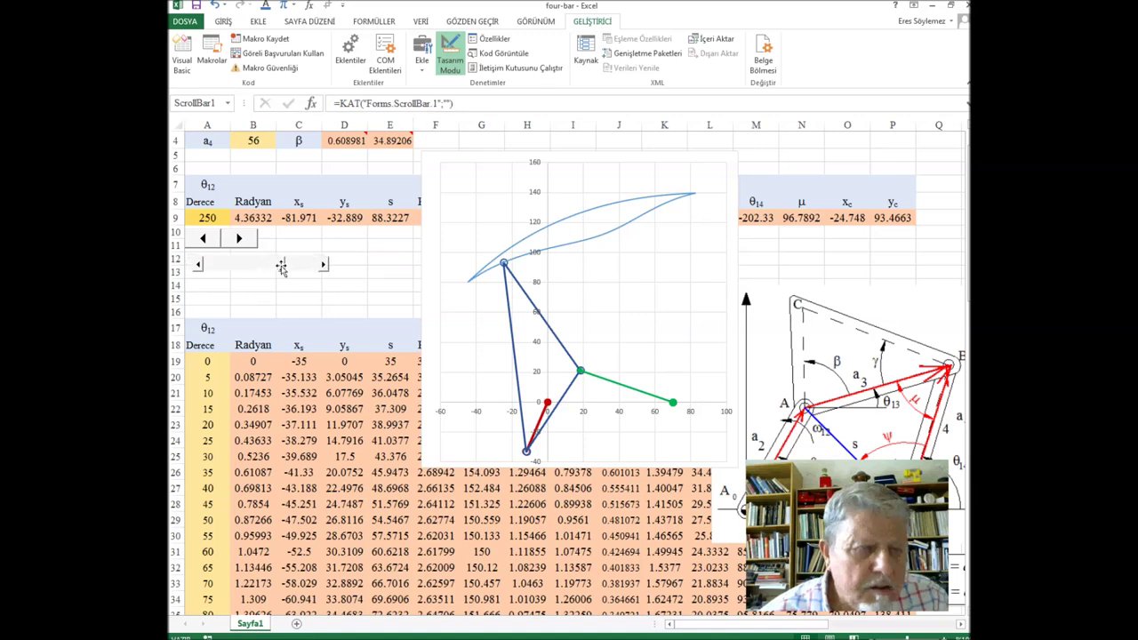
left_click(450, 55)
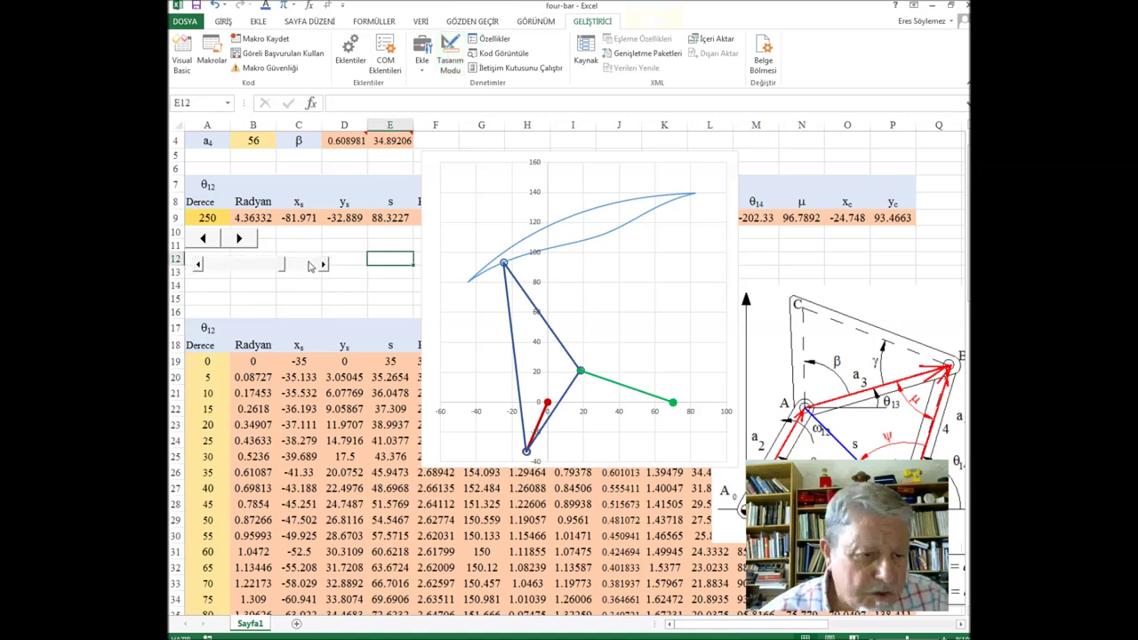
Step: Sweep the scroll bar to vary θ12, ending at 330°, and shift the chart down-left to reveal row 9
left_click_drag(282, 267, 210, 267)
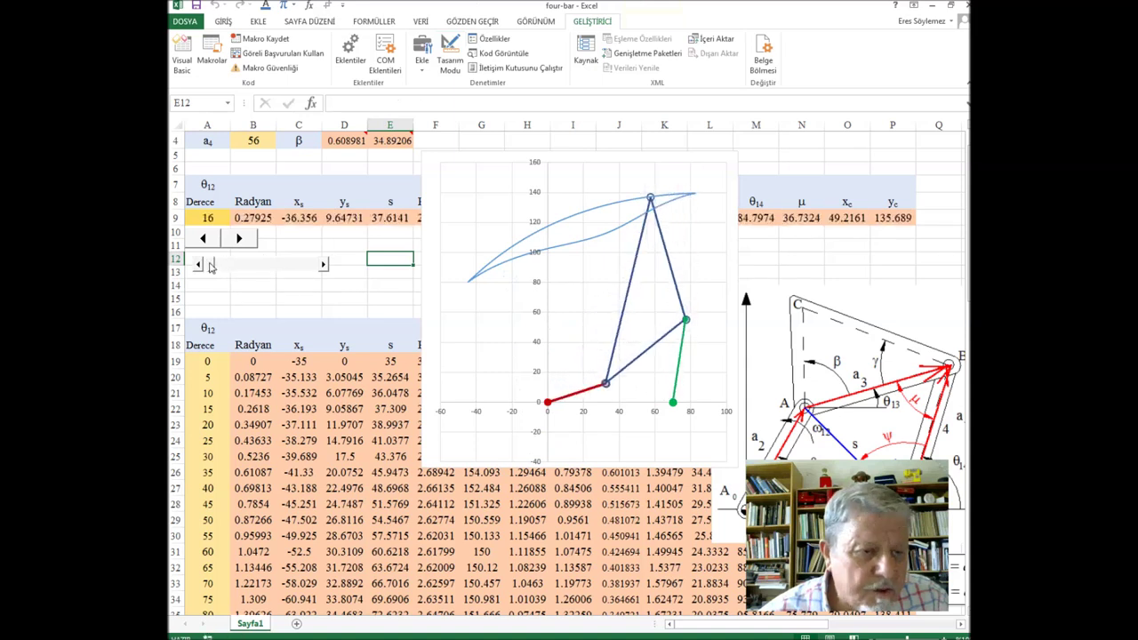
mouse_move(209, 266)
left_mouse_down()
mouse_move(299, 280)
mouse_move(200, 271)
left_mouse_up()
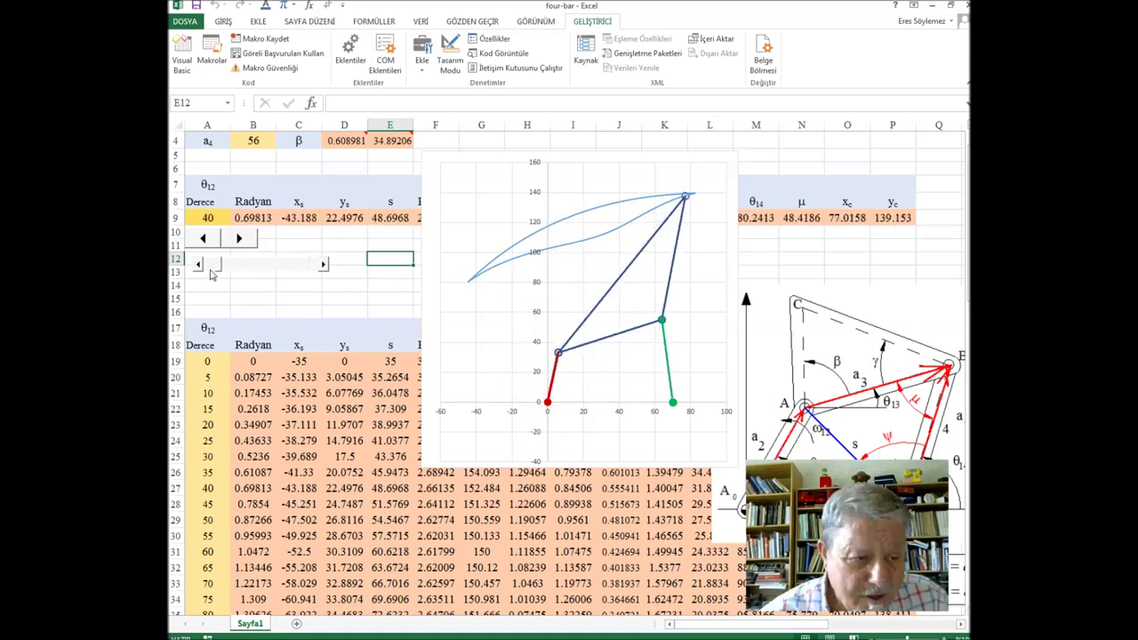
left_click_drag(200, 271, 303, 275)
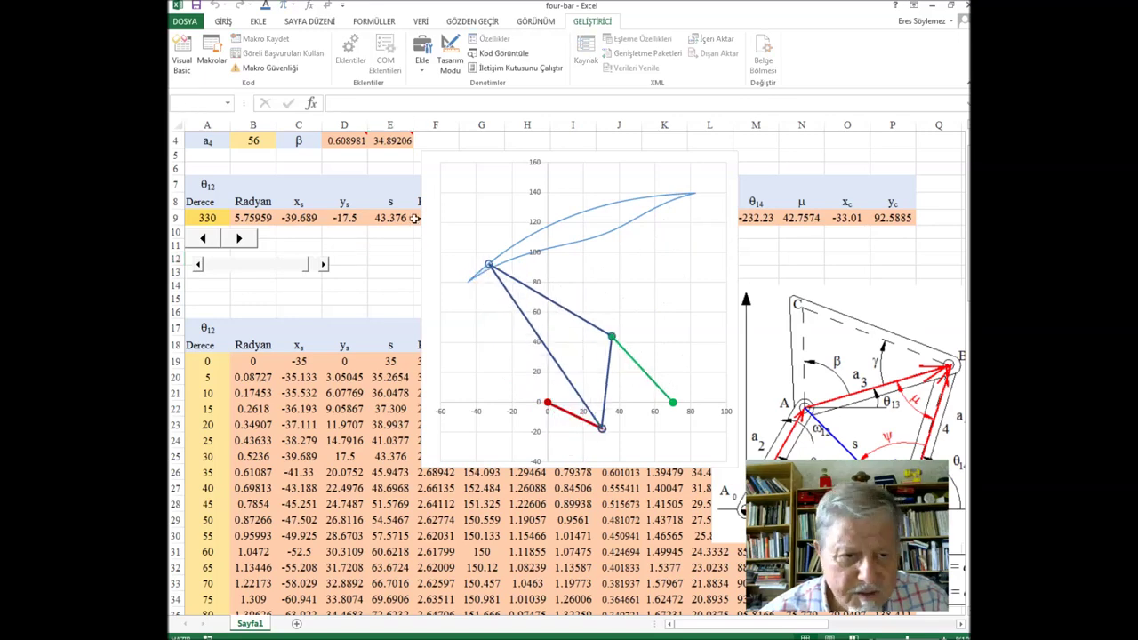
left_click_drag(457, 155, 360, 299)
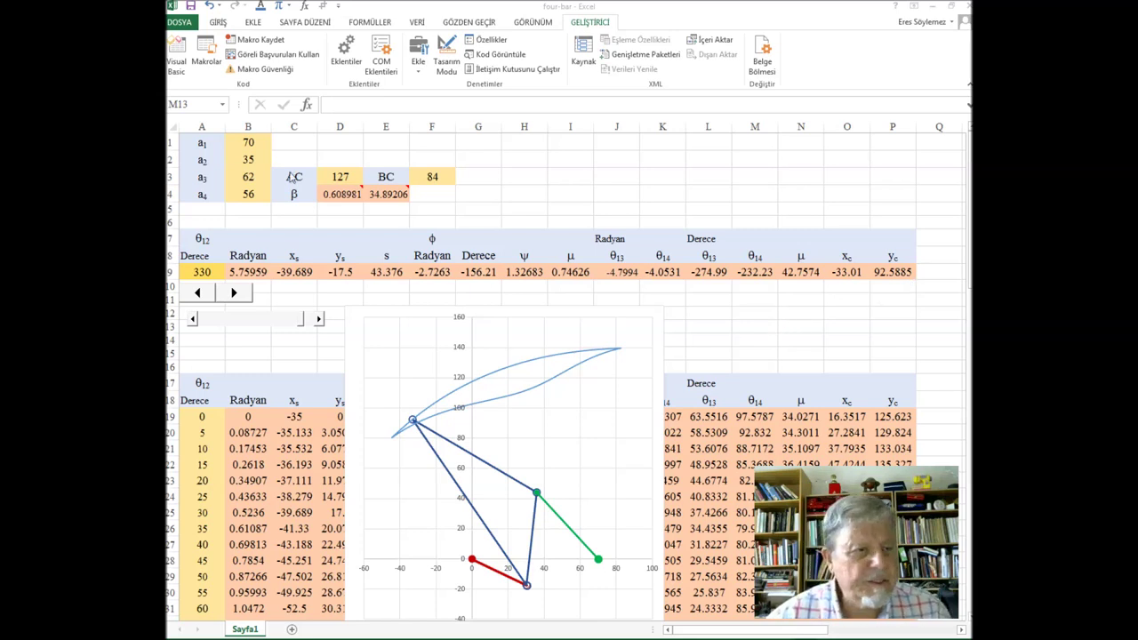
left_click(251, 143)
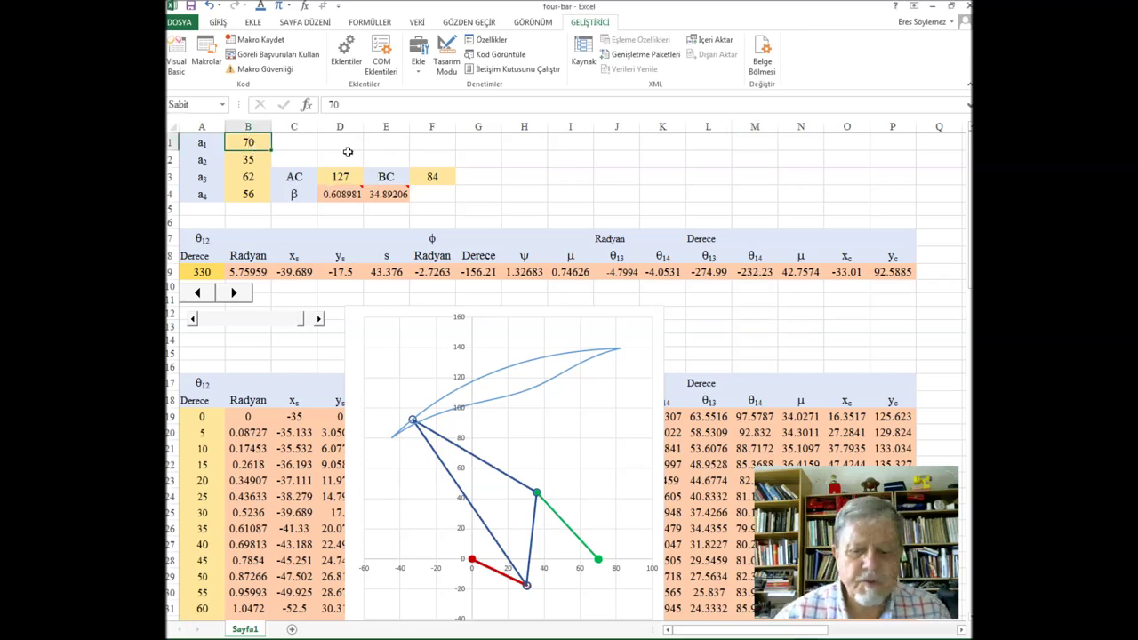
type("6")
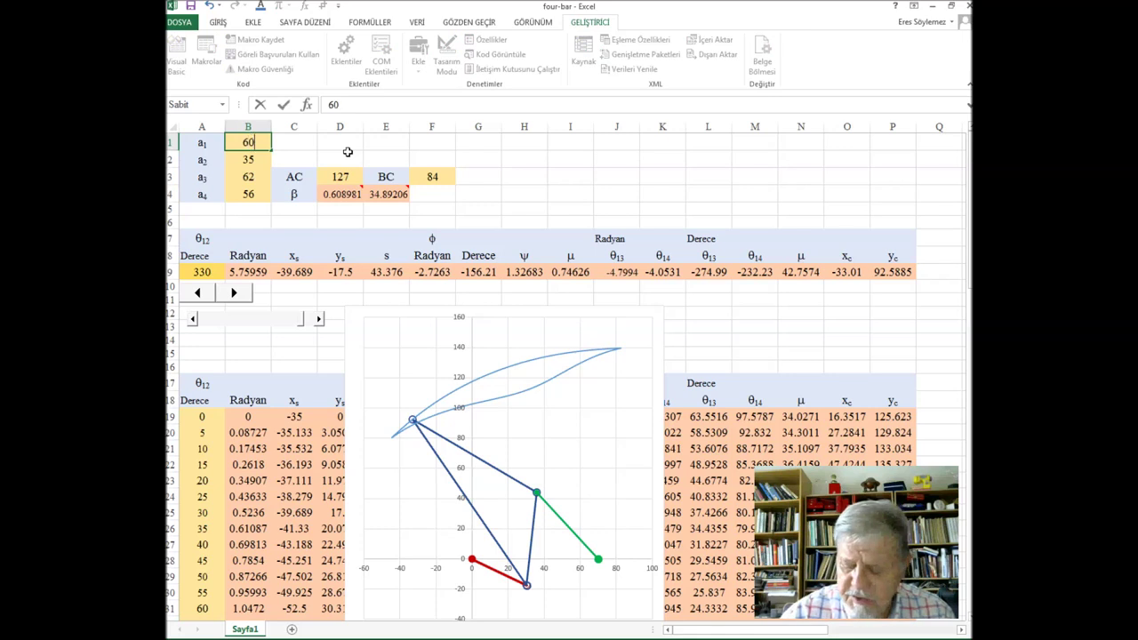
key("Return")
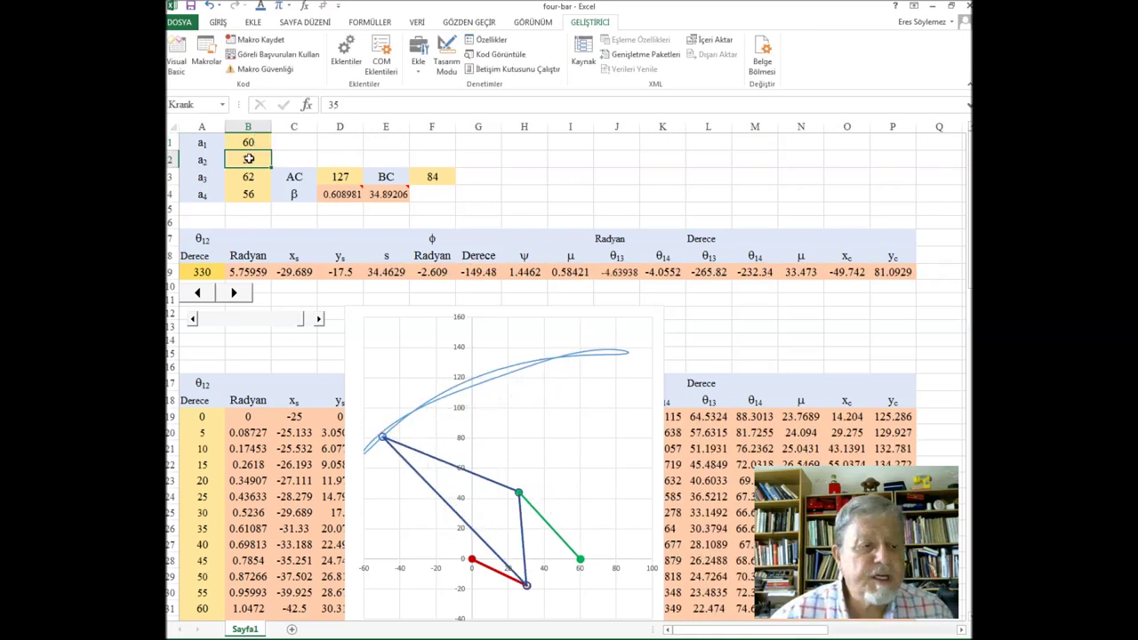
type("20")
key("Return")
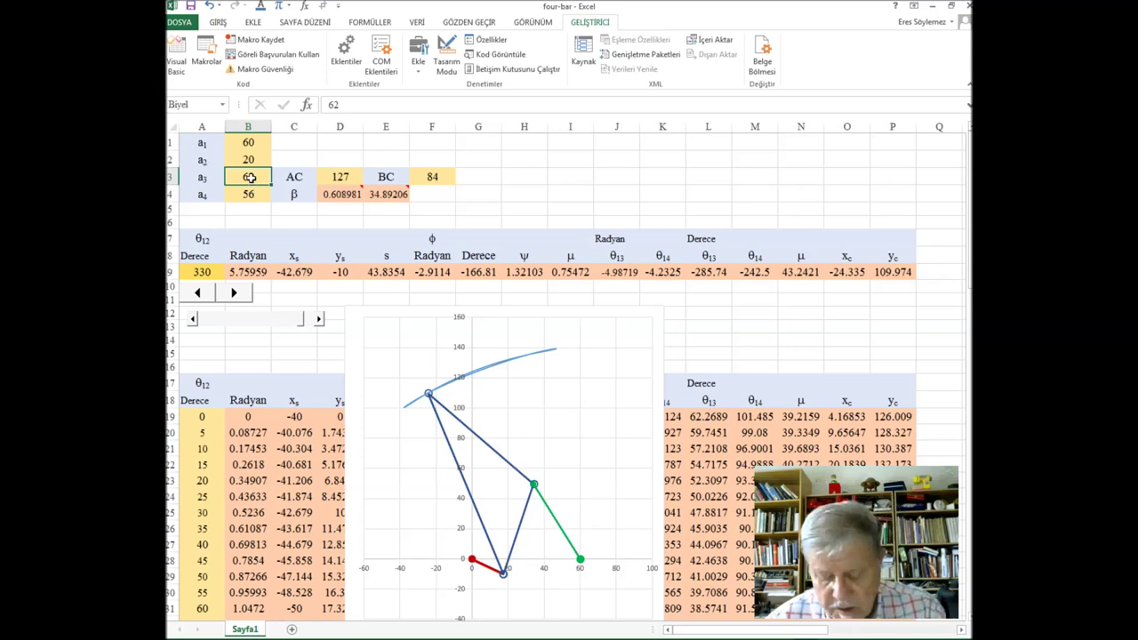
type("70")
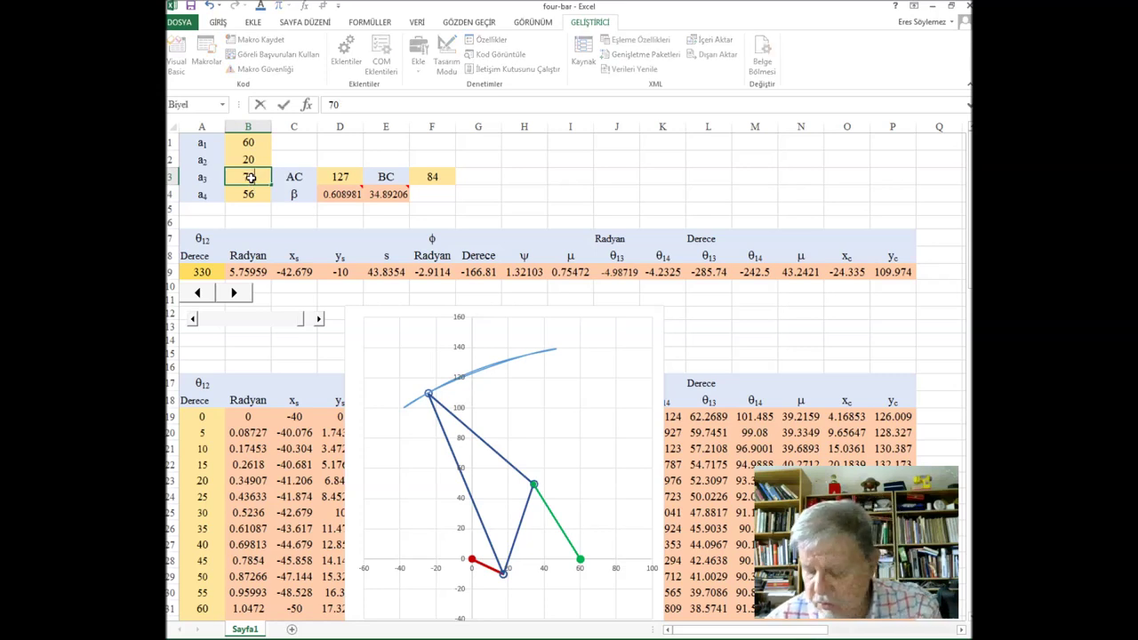
key("Return")
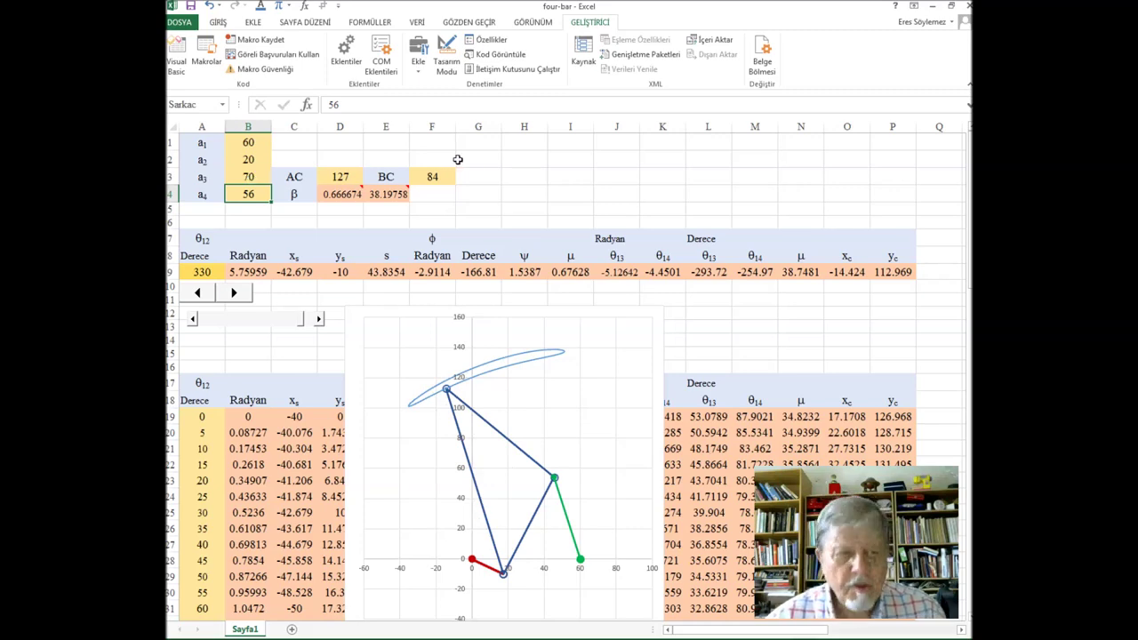
key("ctrl+z")
key("ctrl+z")
key("ctrl+z")
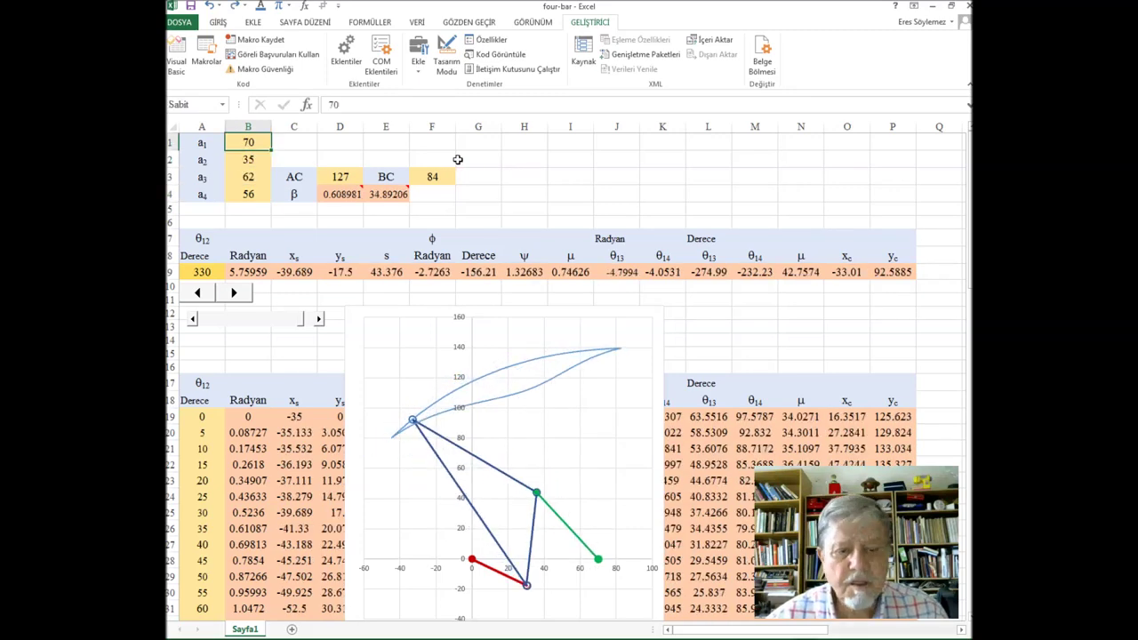
left_click(758, 185)
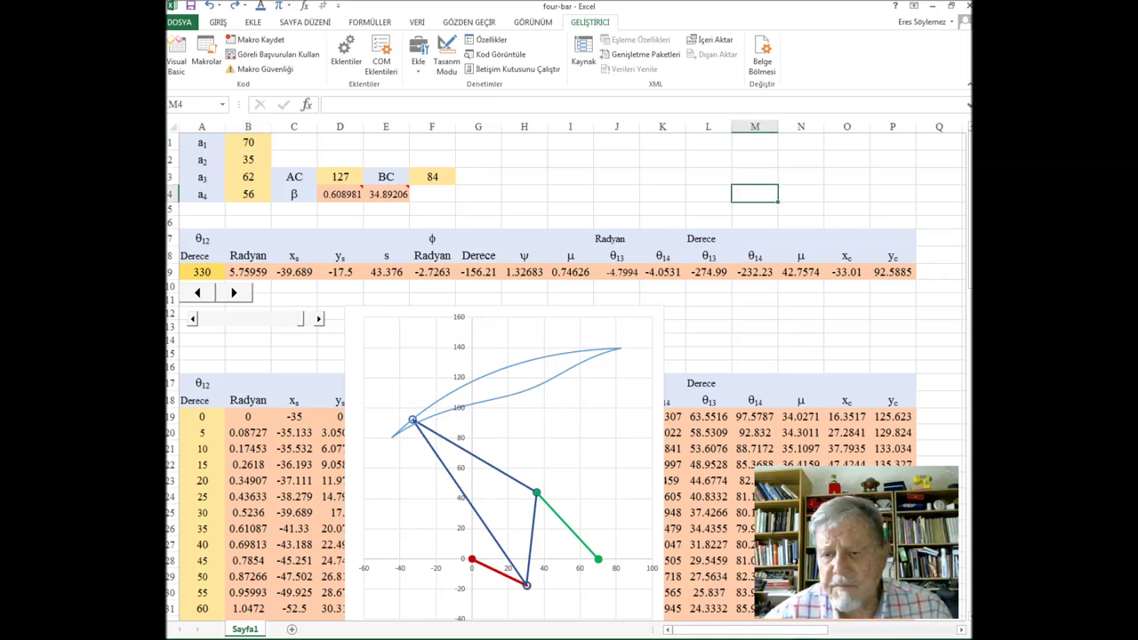
key("alt+Tab")
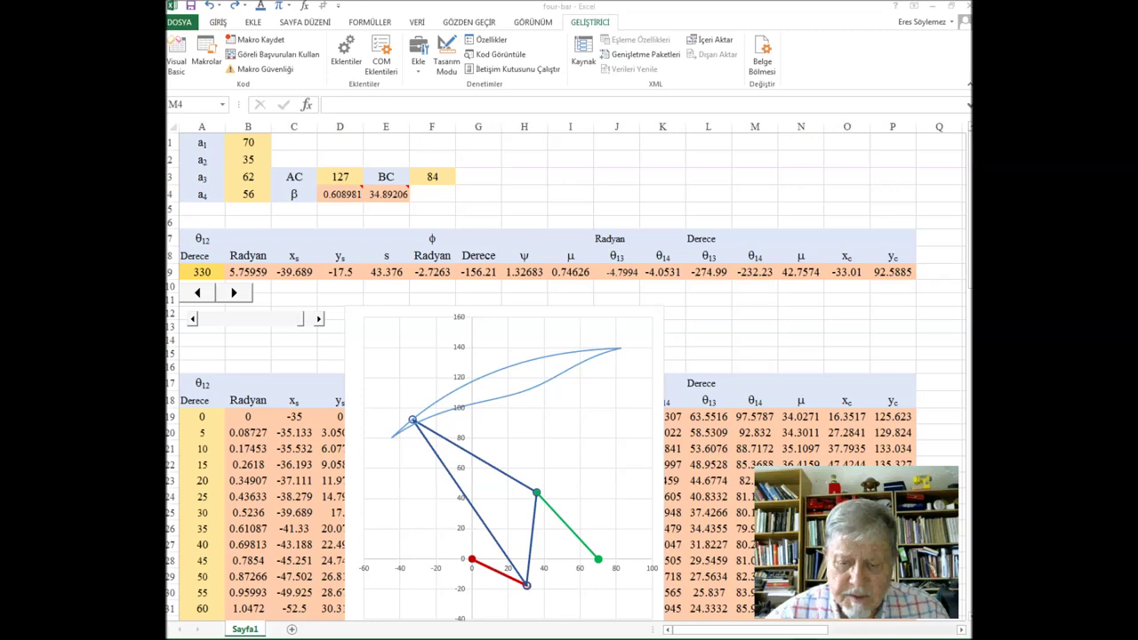
Step: Paste the ω13, ω14 and velocity equation object at T11 and nudge it into place
left_click(959, 631)
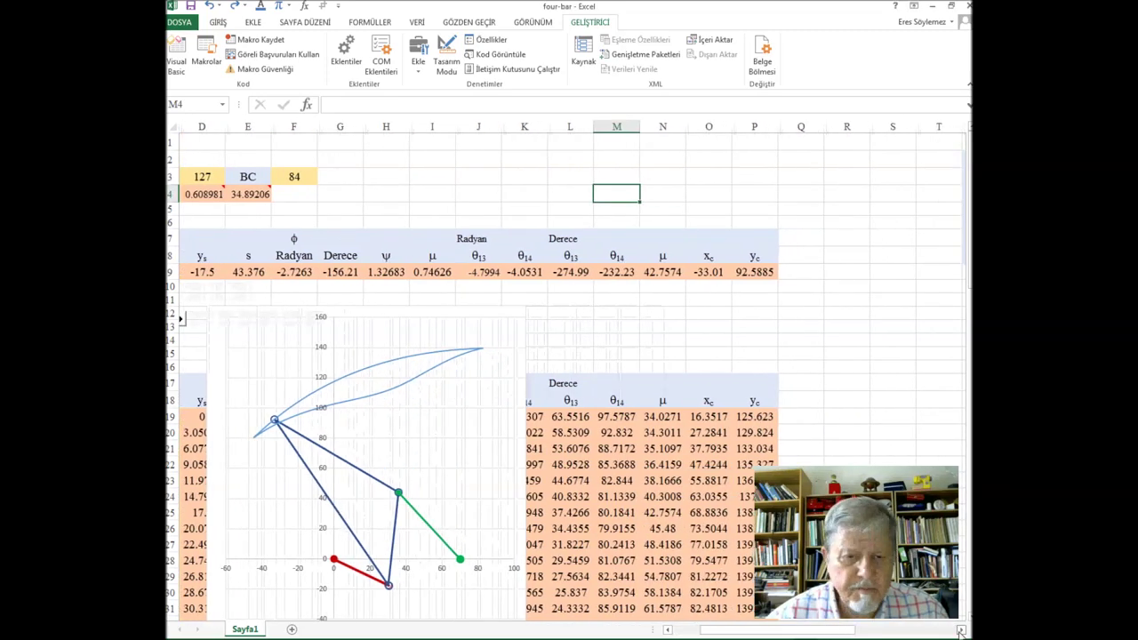
left_click(960, 631)
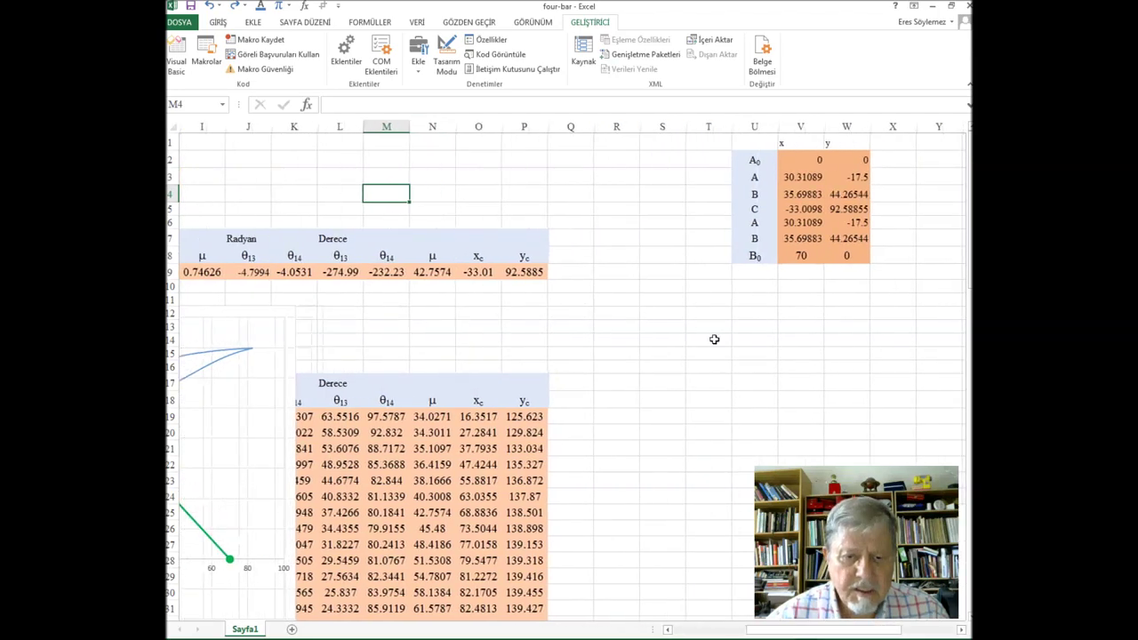
left_click(710, 302)
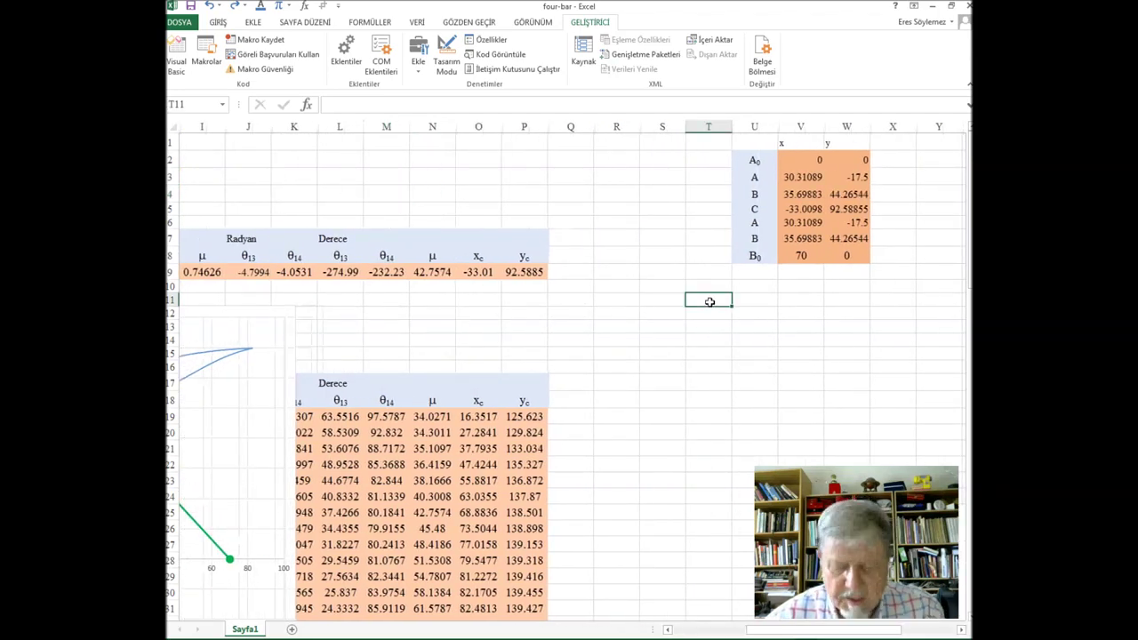
key("ctrl+v")
left_click_drag(776, 317, 751, 296)
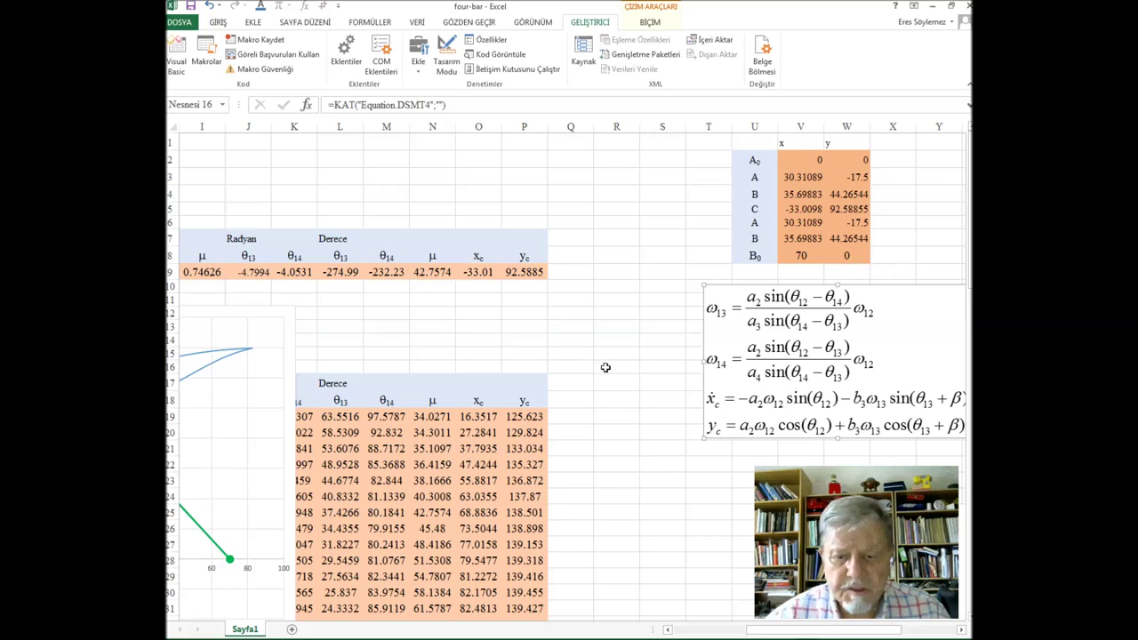
scroll(606, 367, "down", 1)
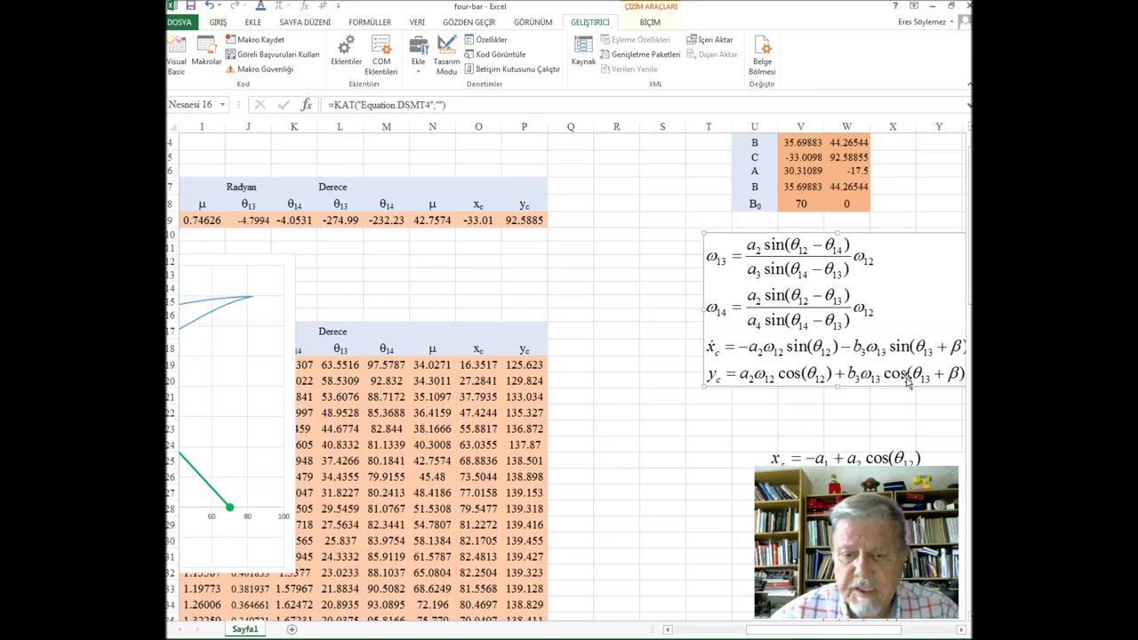
Step: Move the x_c, y_c equation box and four-bar diagram up beneath the velocity equations, then select Q8
left_click(960, 630)
scroll(586, 461, "down", 5)
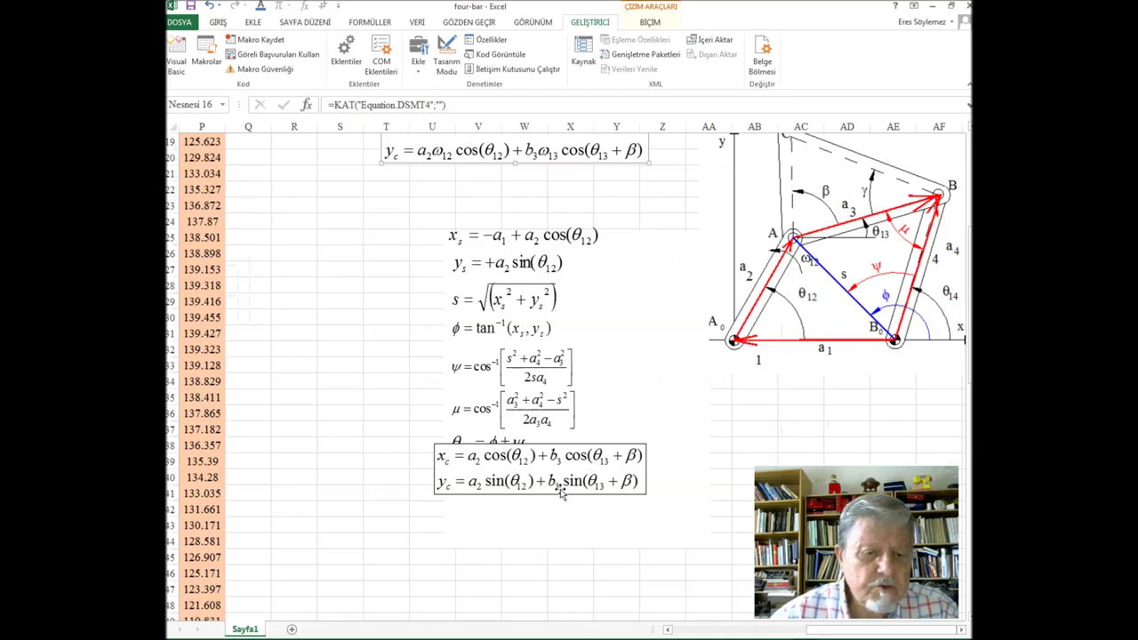
left_click_drag(561, 495, 477, 197)
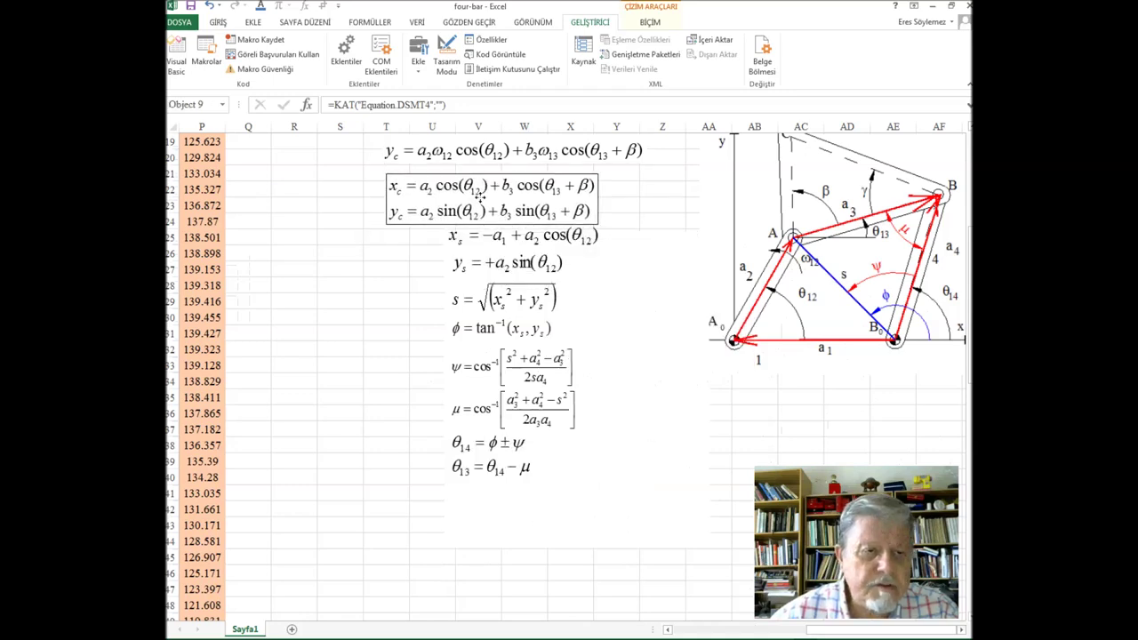
scroll(481, 197, "up", 4)
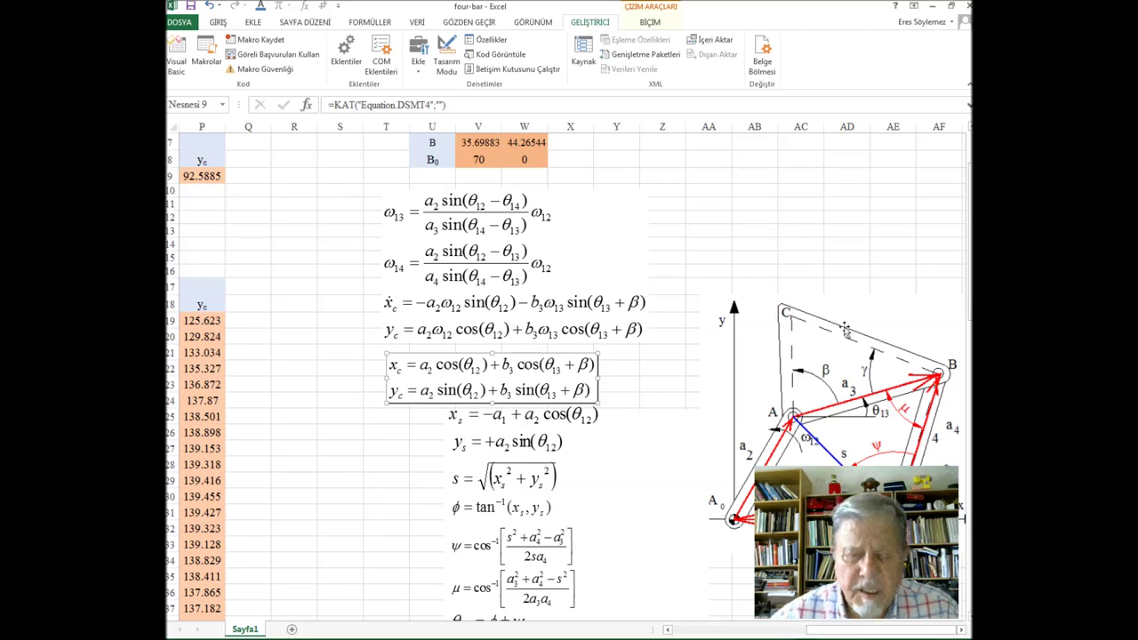
left_click_drag(846, 328, 861, 207)
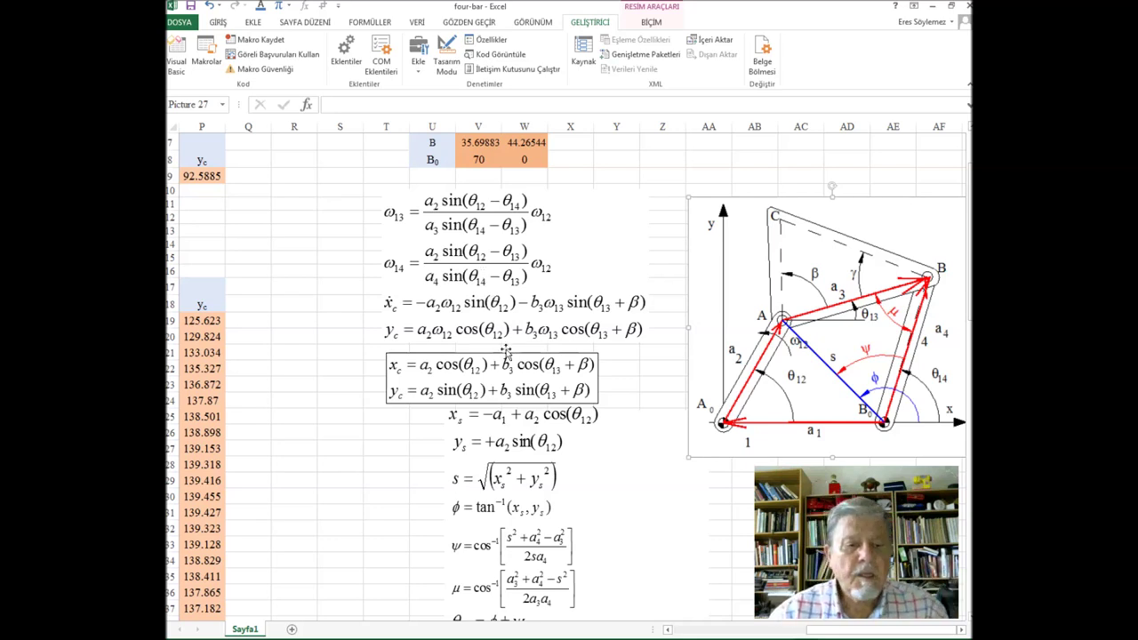
left_click(668, 631)
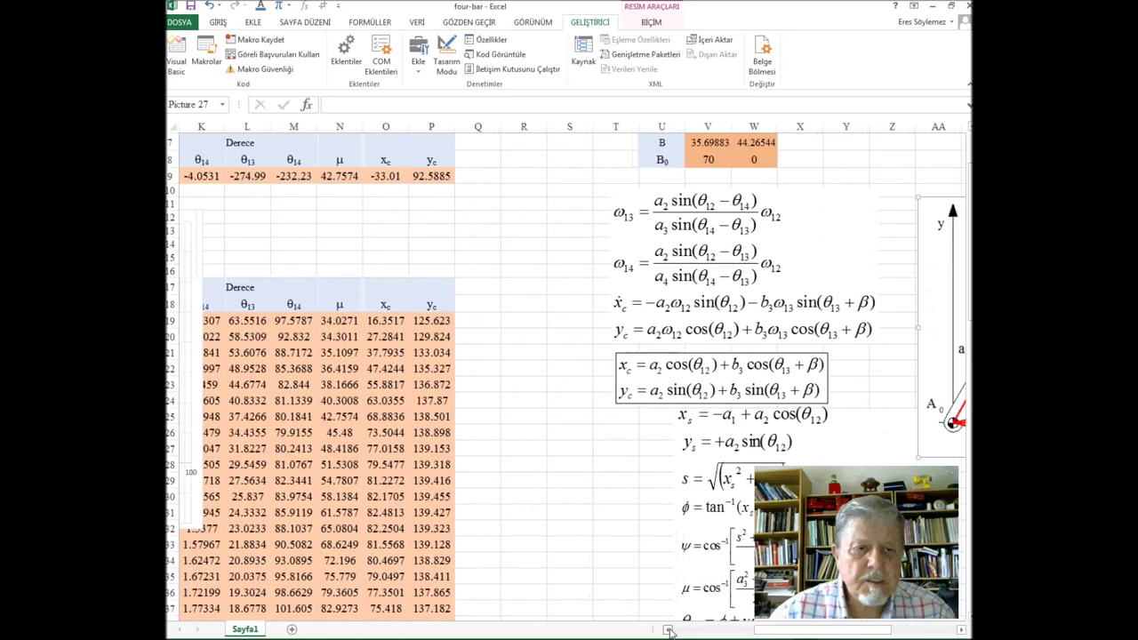
left_click(527, 162)
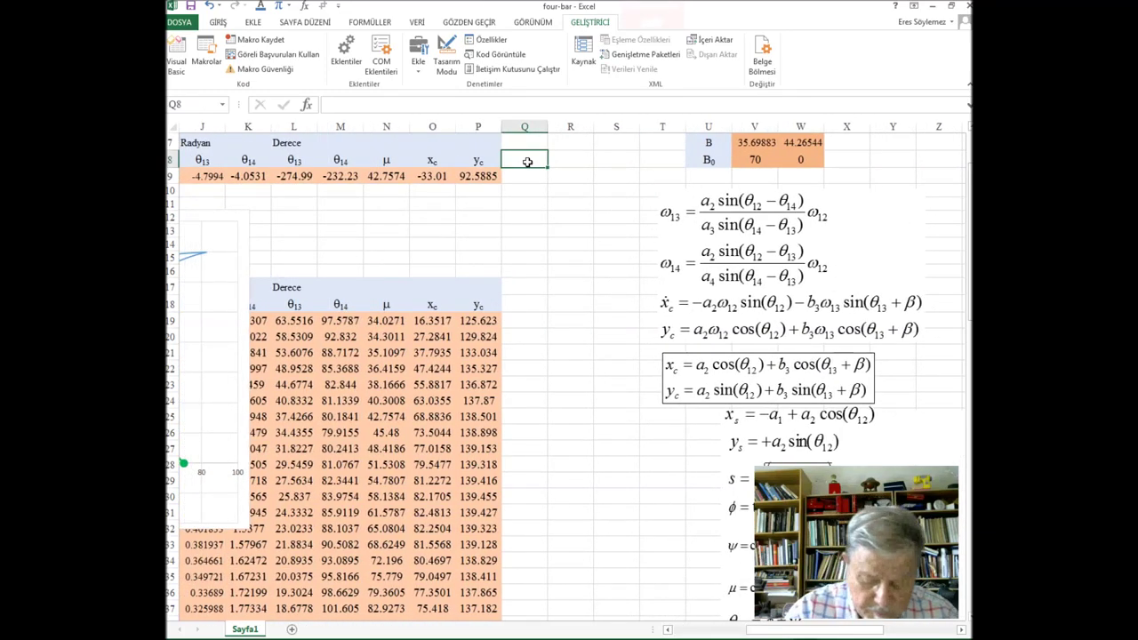
Step: Enter the ω13 heading in Q8 in the Symbol font, with 13 as a subscript
type("w13")
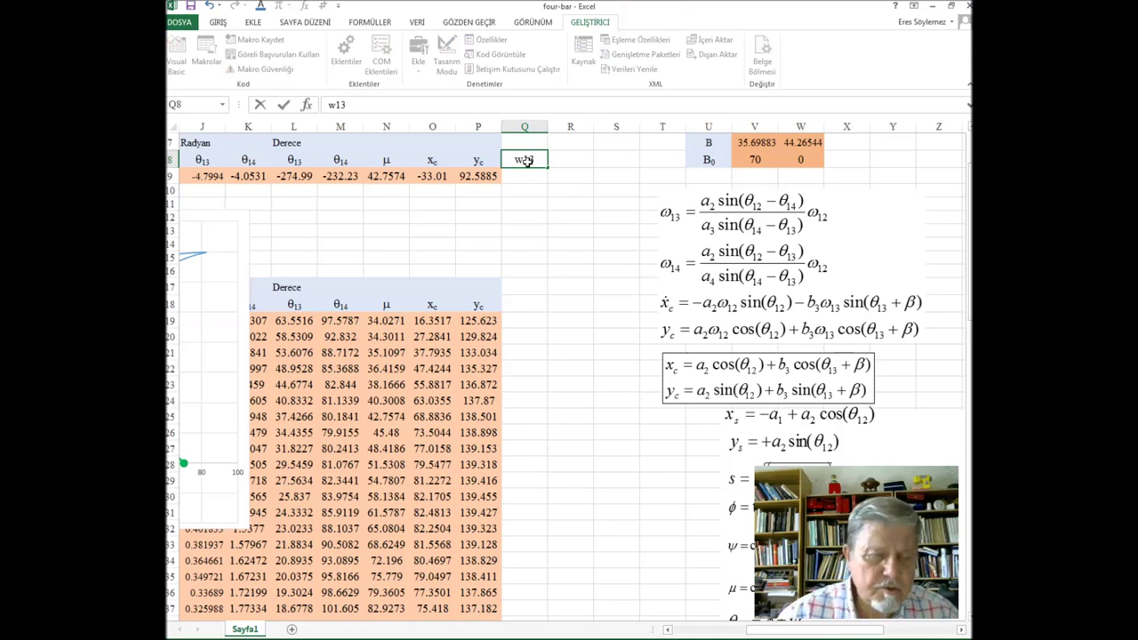
left_click(511, 159)
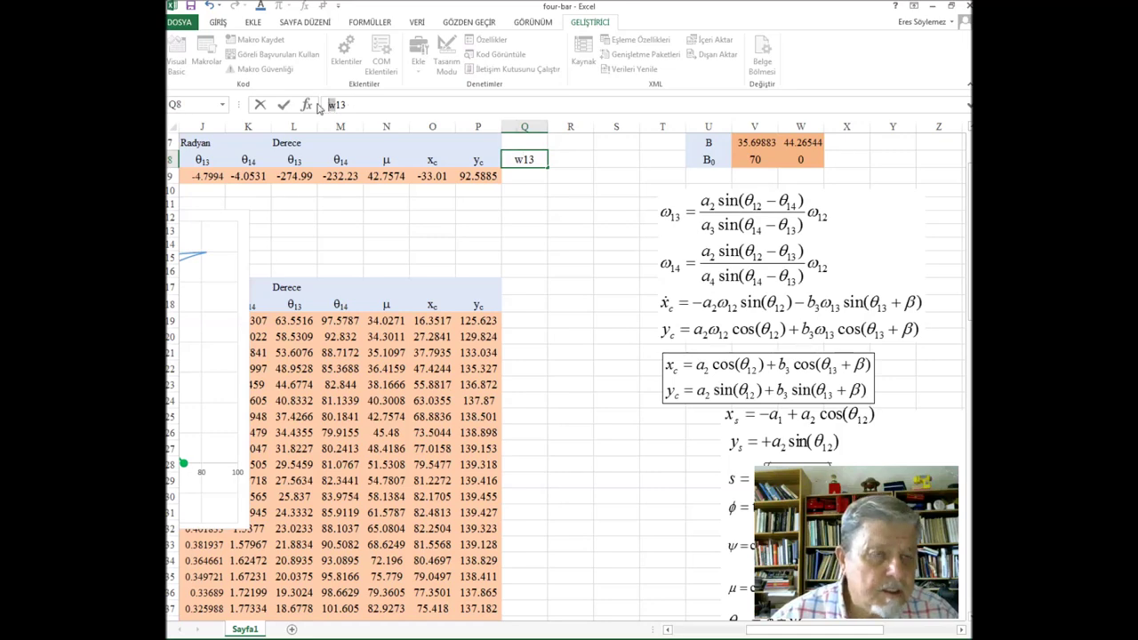
left_click(215, 24)
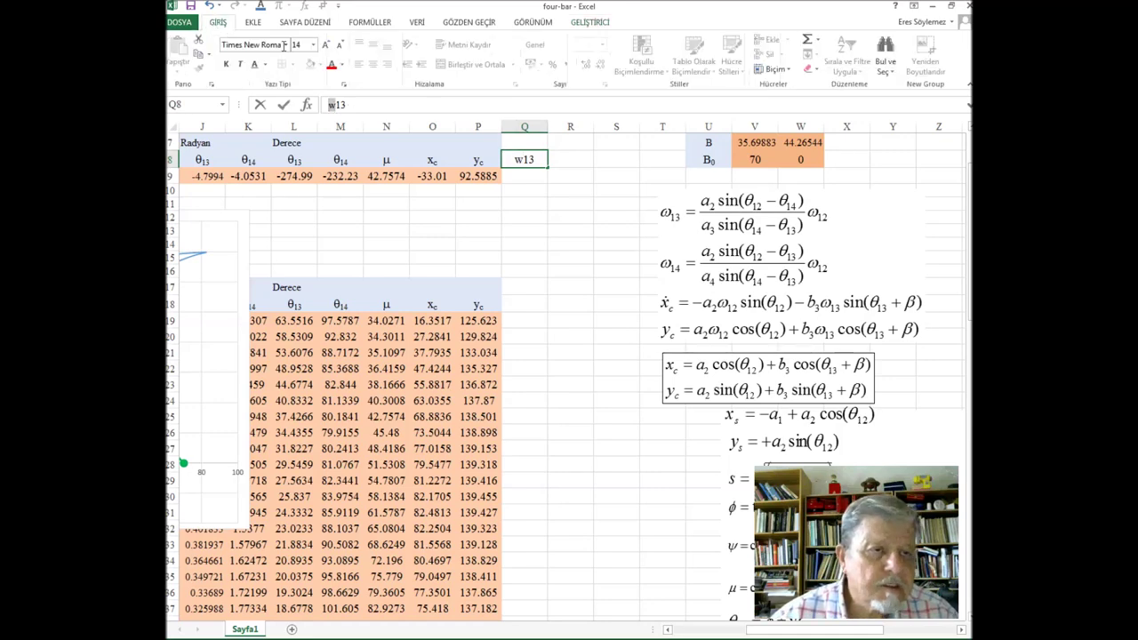
left_click(285, 44)
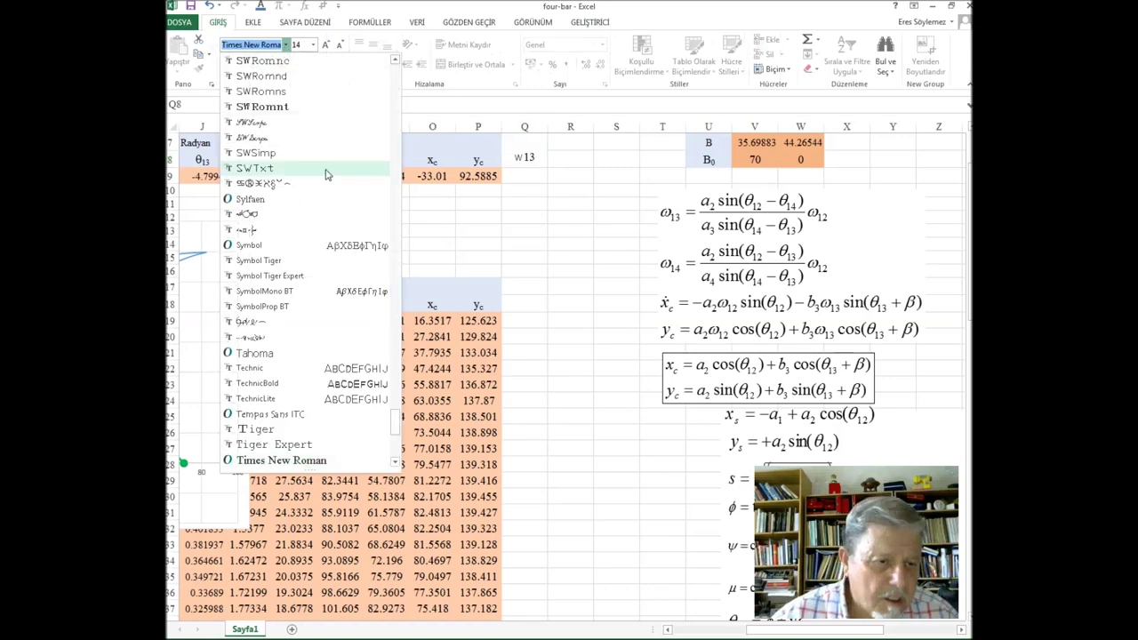
left_click(265, 247)
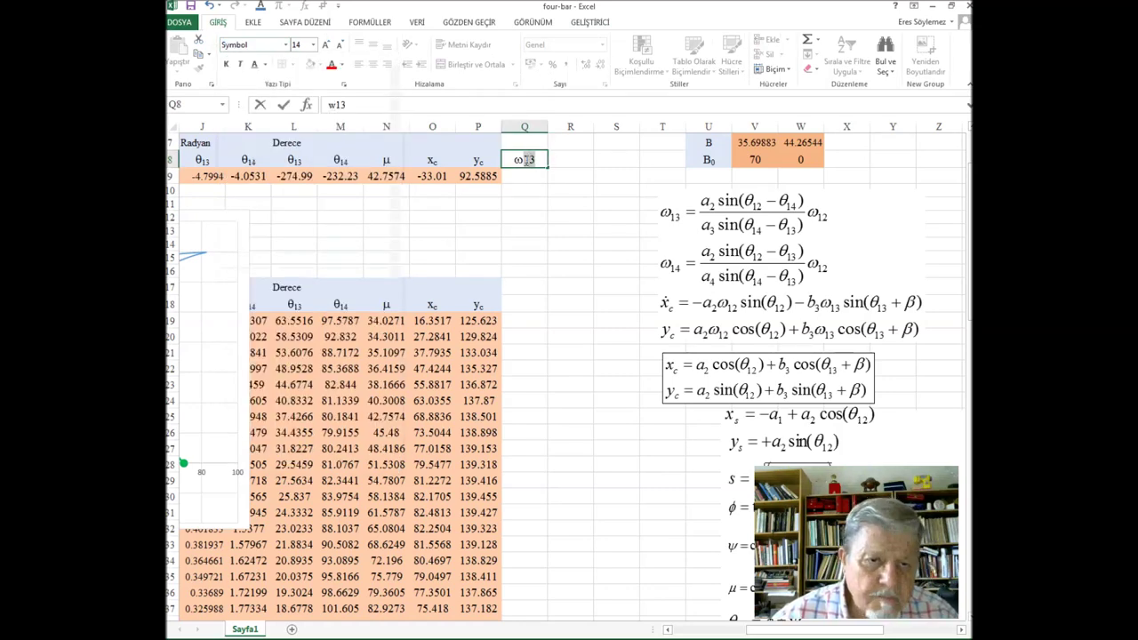
left_click_drag(522, 159, 533, 159)
right_click(530, 161)
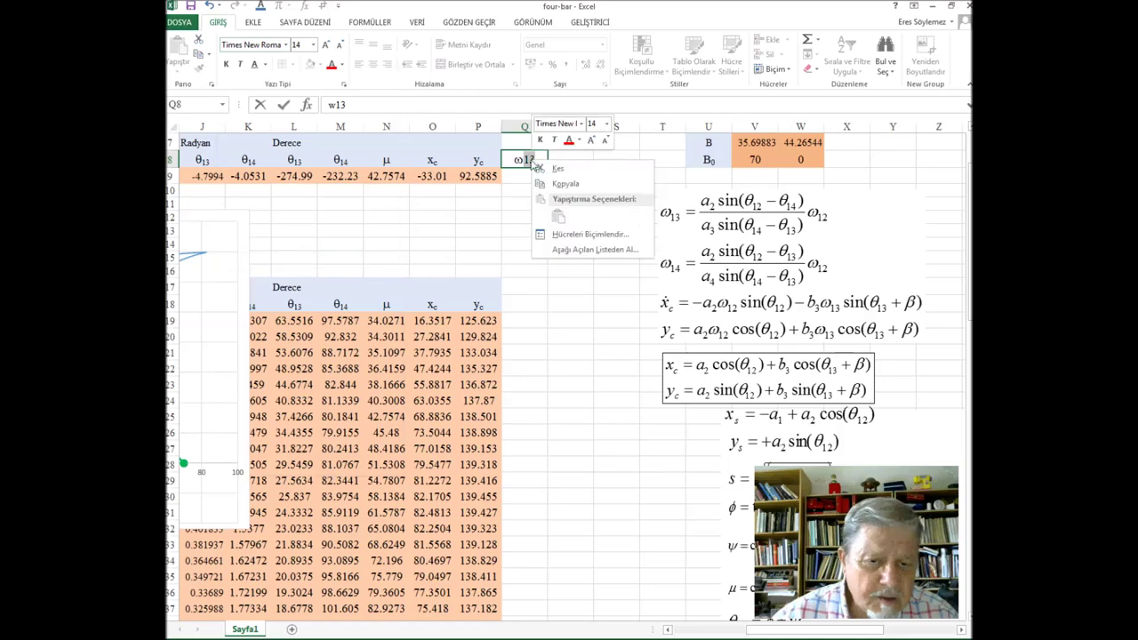
left_click(587, 233)
left_click(432, 264)
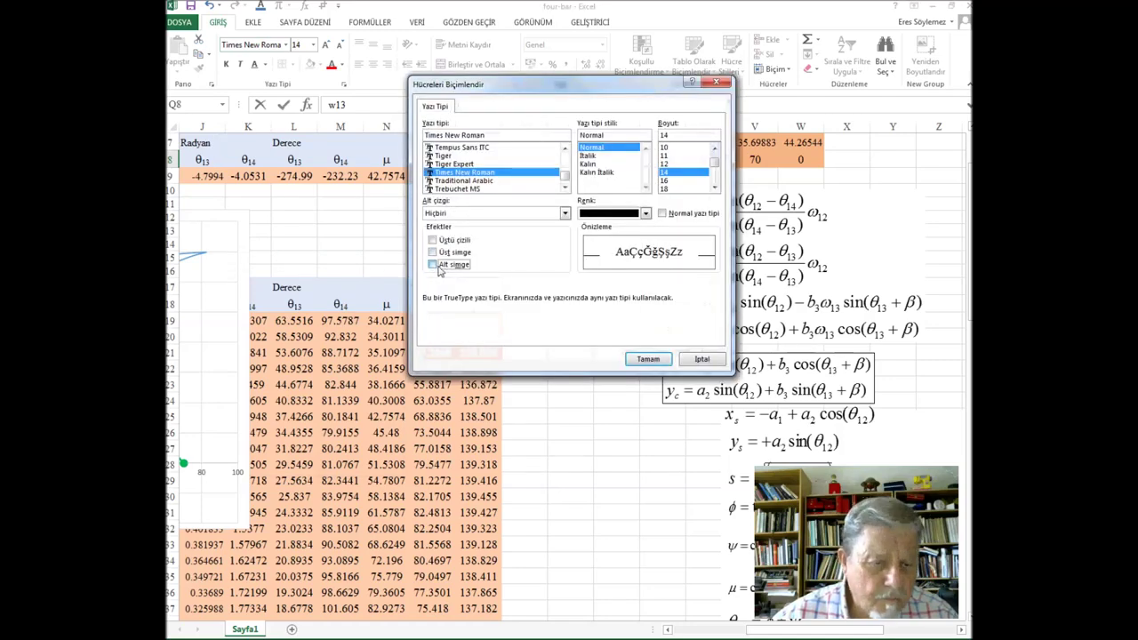
left_click(648, 358)
left_click(554, 258)
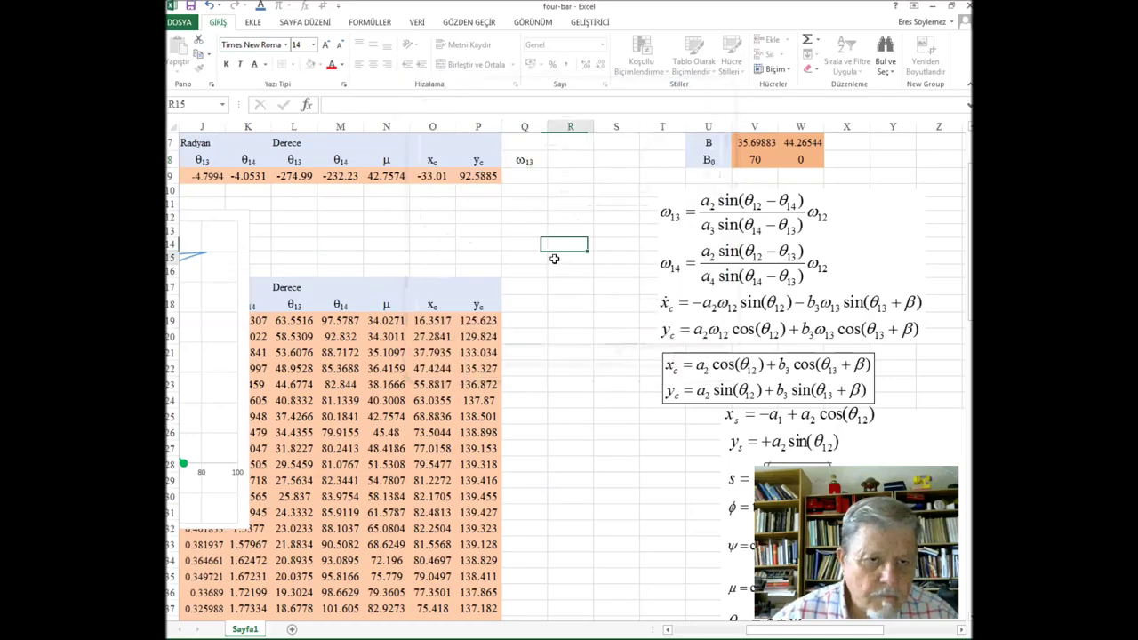
Step: Fill the ω13 heading across into R8 to create the ω14 heading
left_click(530, 161)
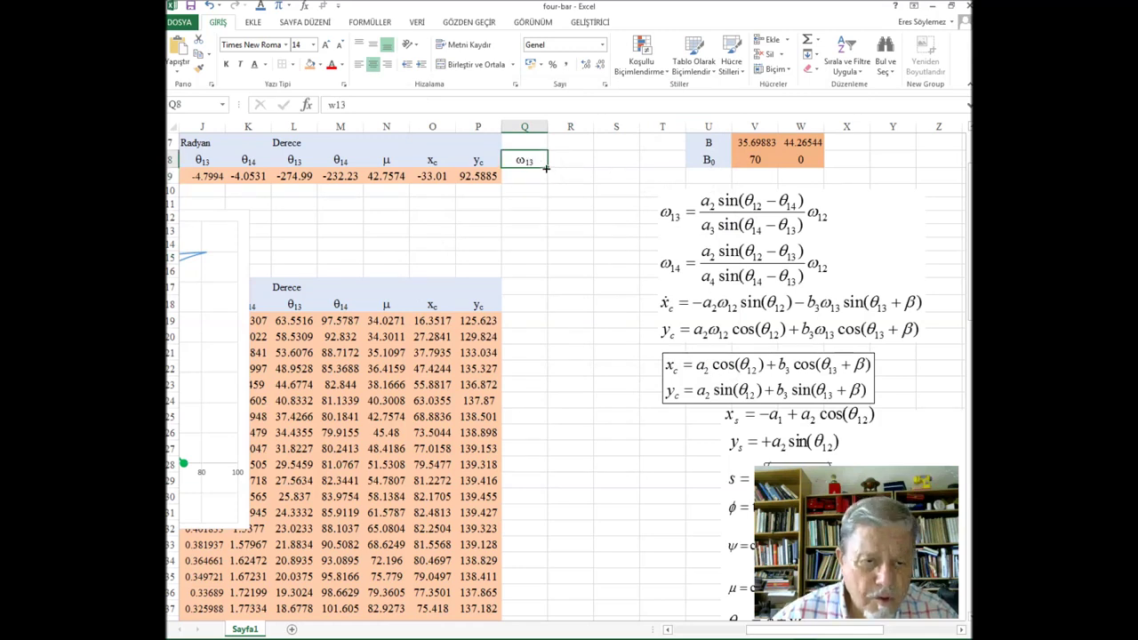
left_click_drag(546, 167, 588, 169)
left_click(570, 203)
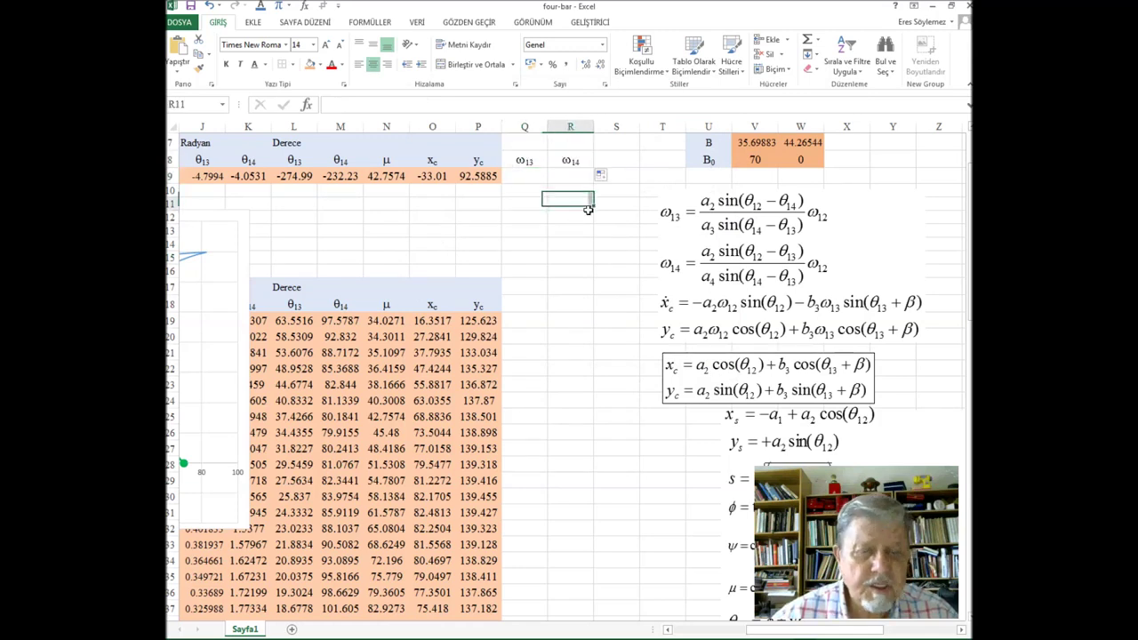
Step: Copy the xc and yc headers from O8:P8 into S8:T8 and rename them dxc and dyc
left_click(622, 160)
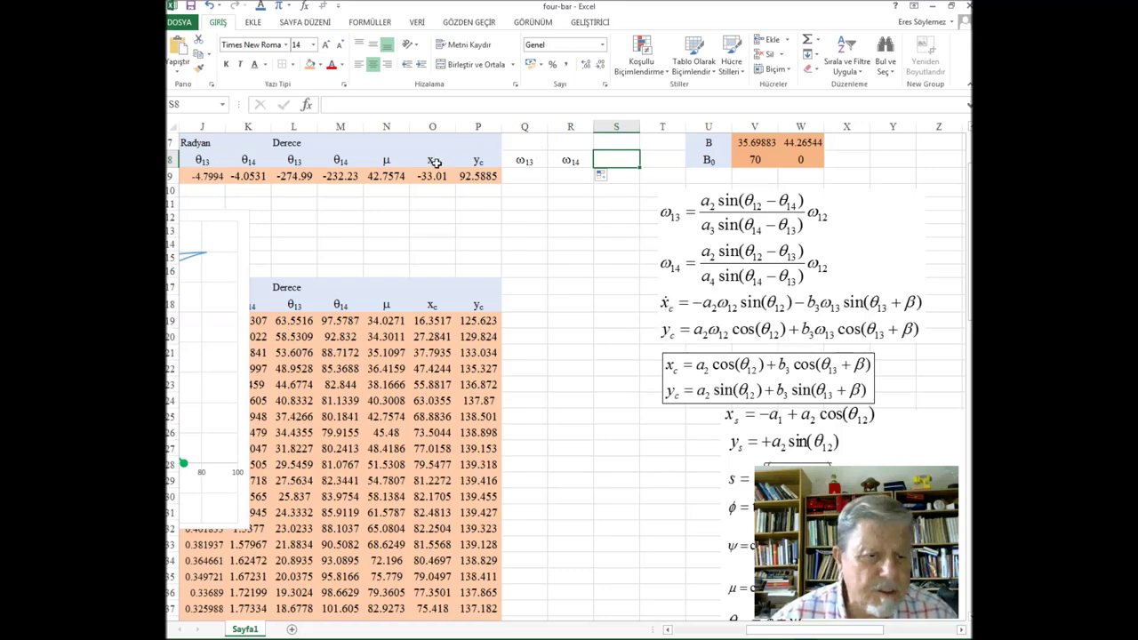
left_click_drag(434, 161, 481, 161)
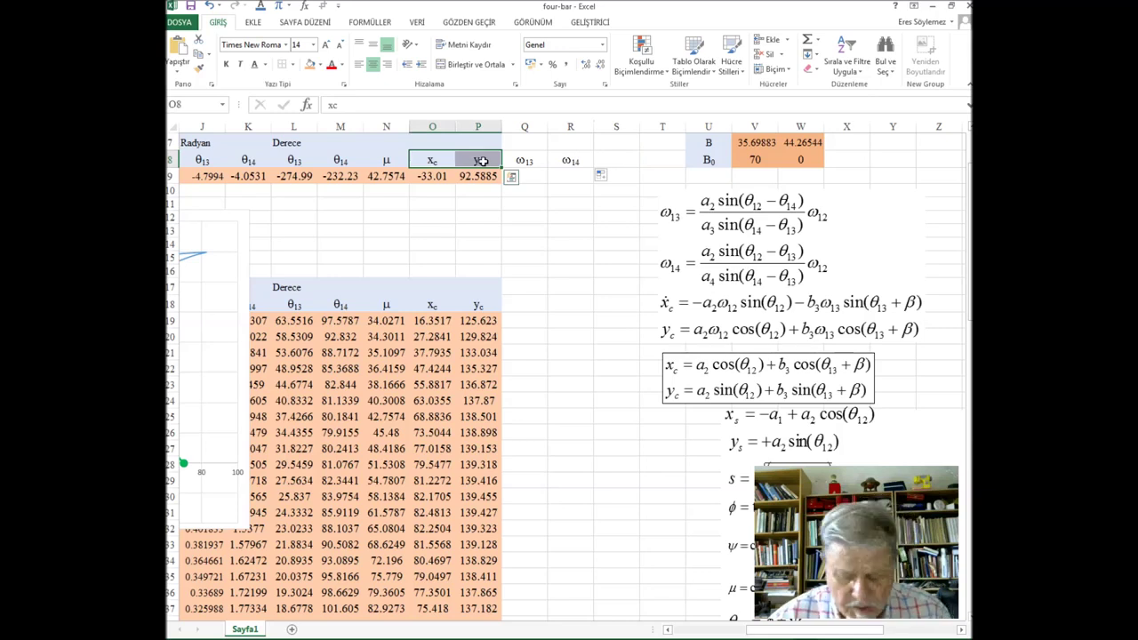
key("ctrl+c")
left_click(617, 158)
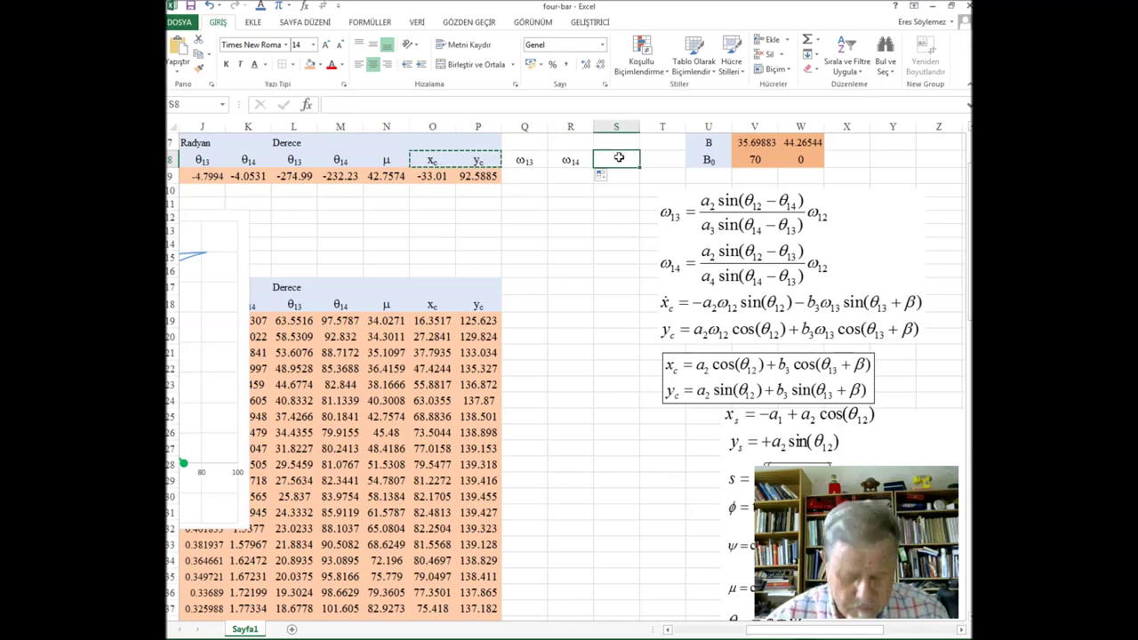
key("ctrl+v")
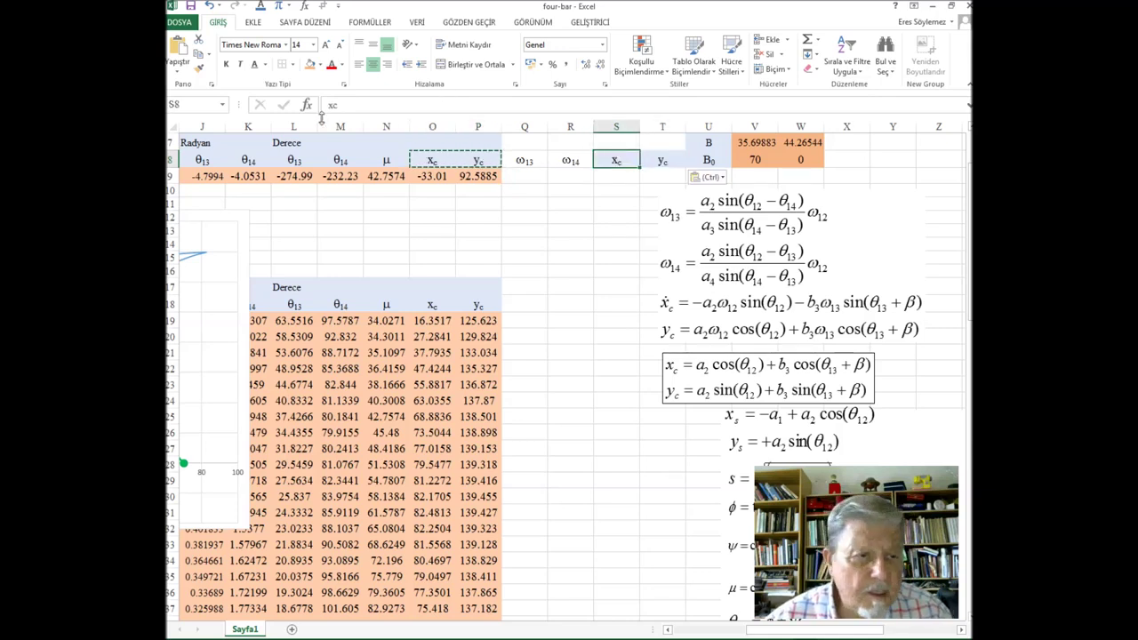
left_click(358, 104)
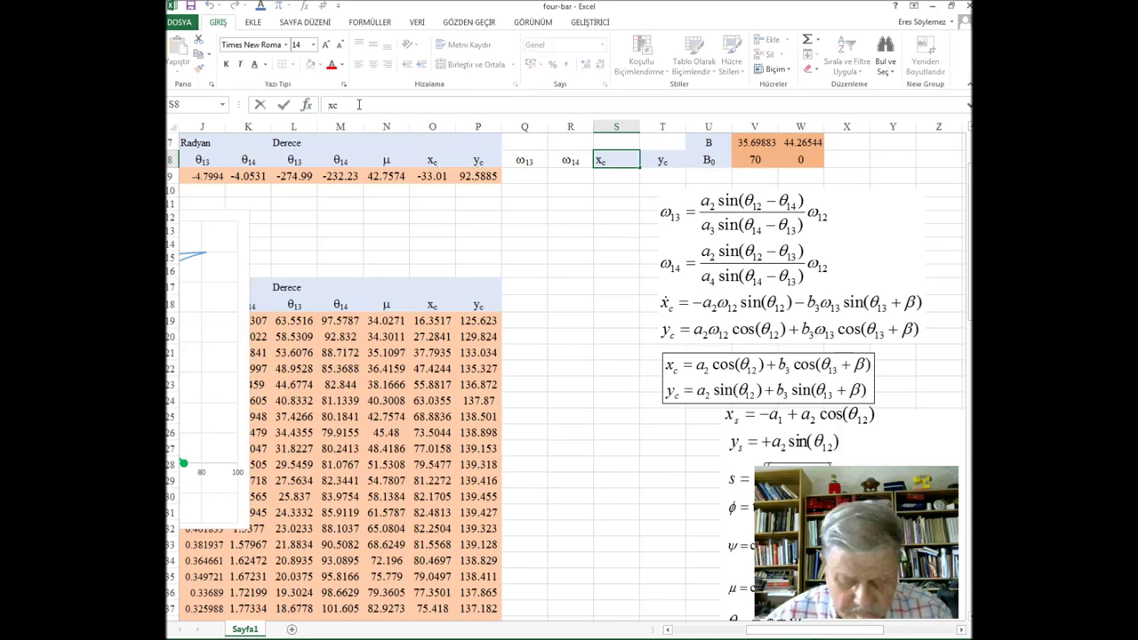
type("d")
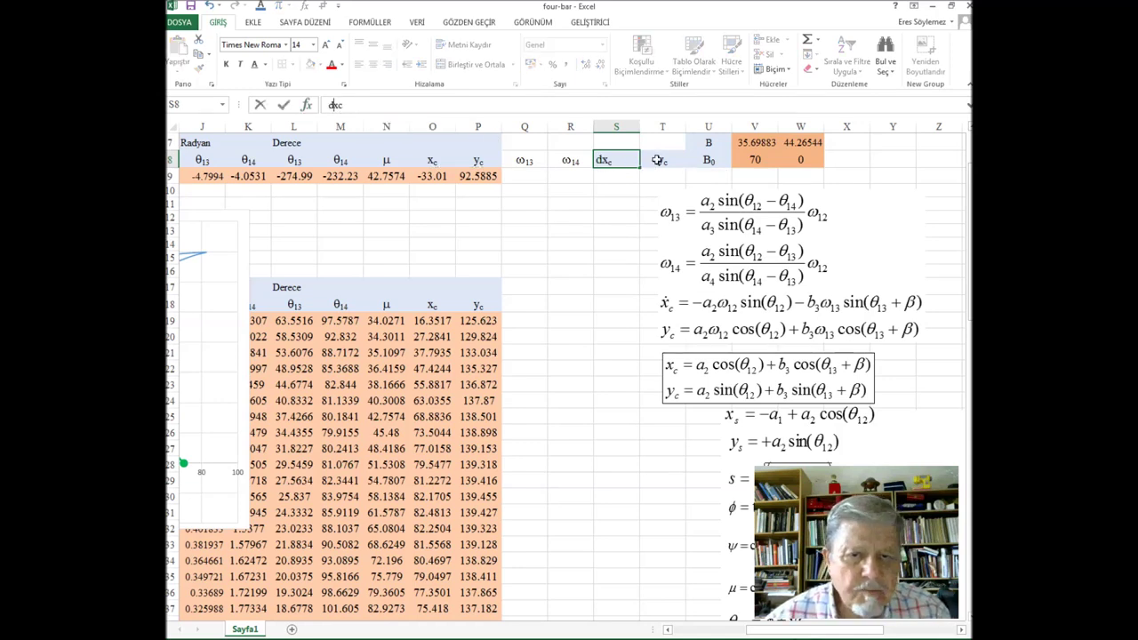
left_click(649, 160)
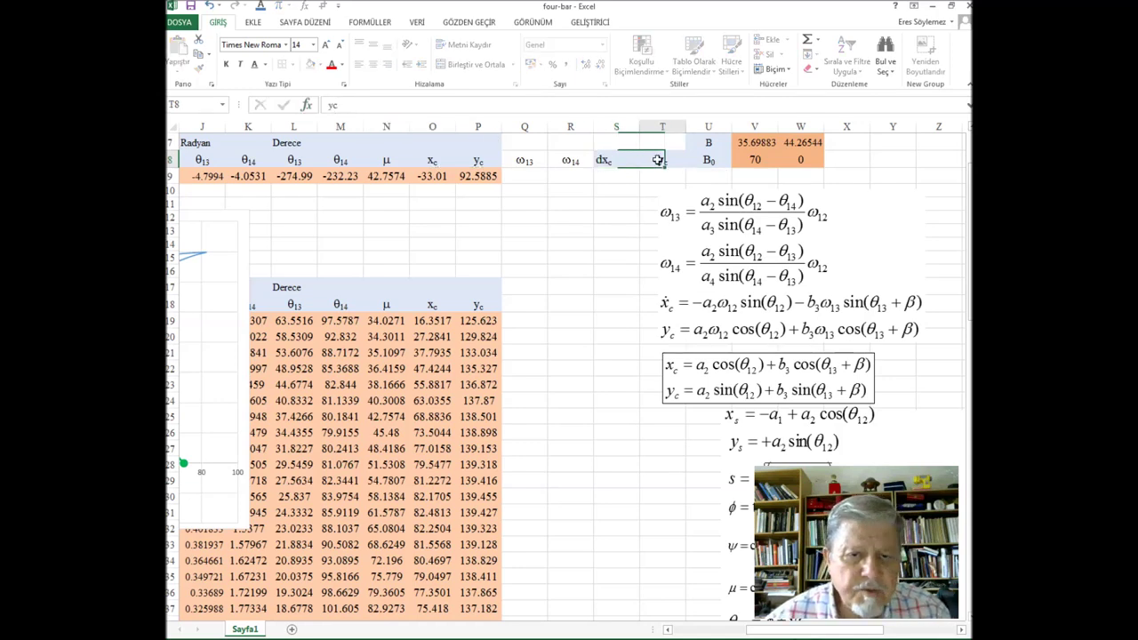
left_click(330, 104)
type("d")
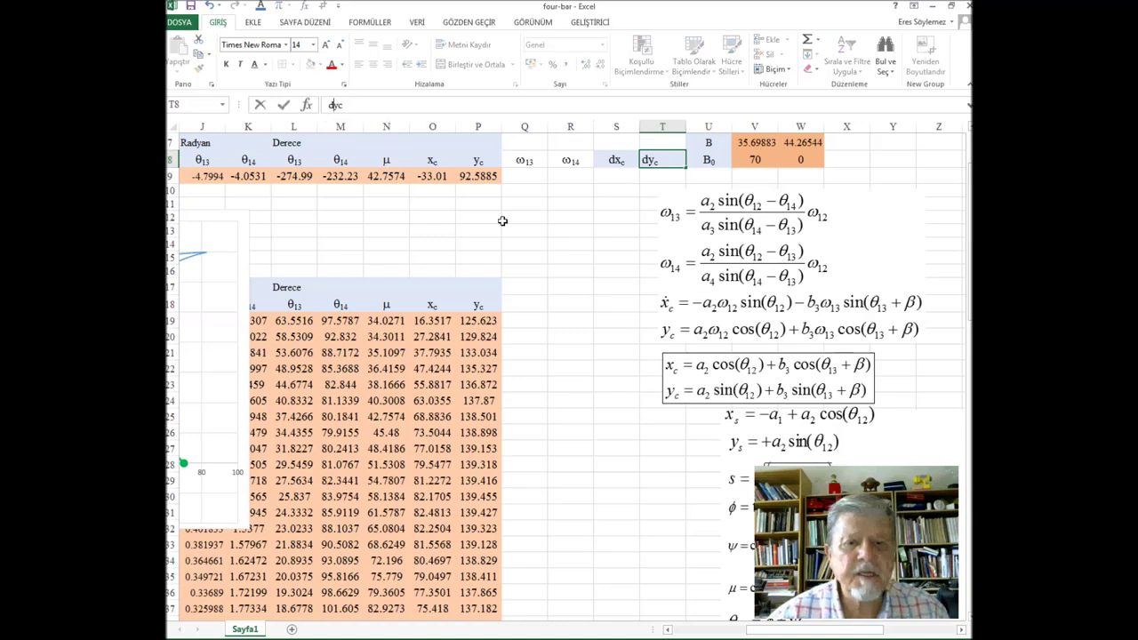
left_click(548, 242)
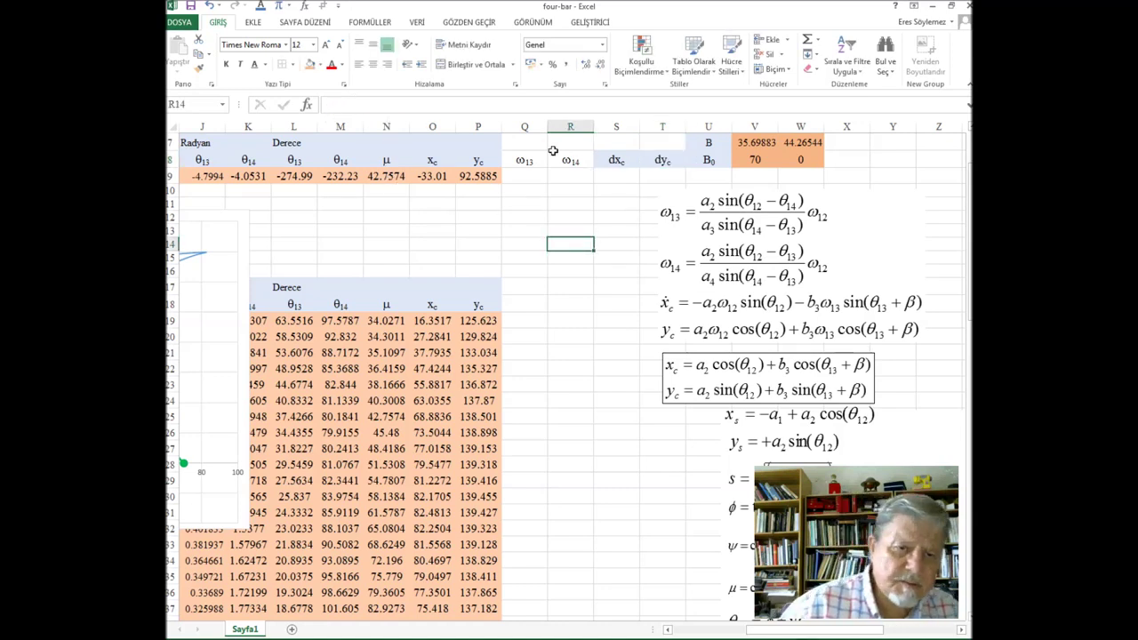
Step: Give the Q7:T8 header block a light blue fill, then begin the ω13 formula =krank/biyel*sin( in Q9
left_click_drag(525, 144, 662, 160)
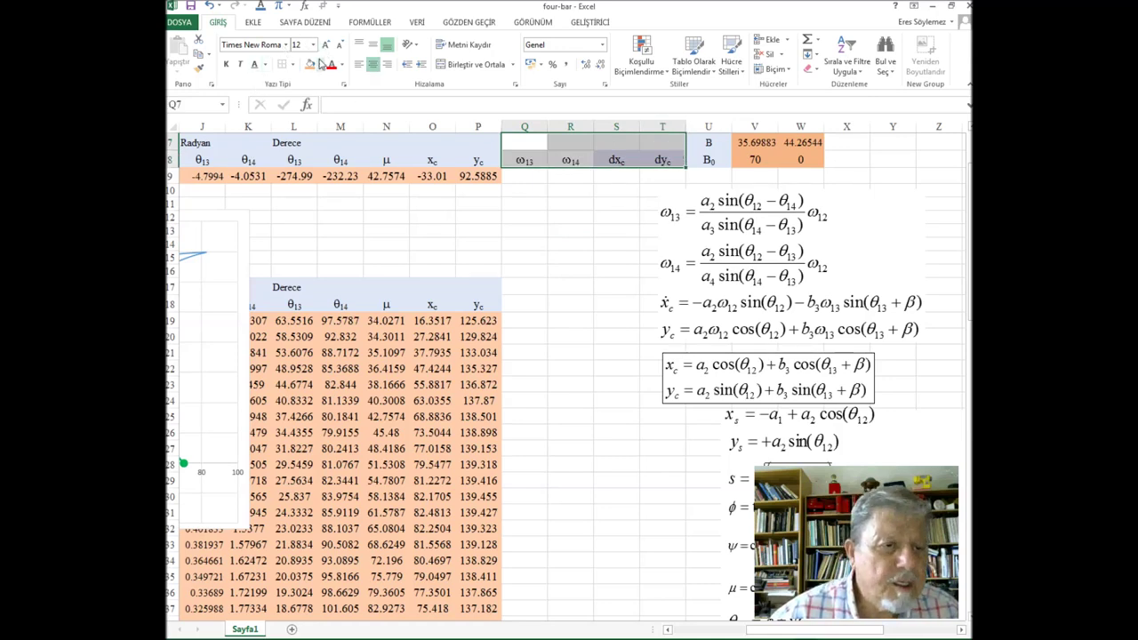
left_click(320, 65)
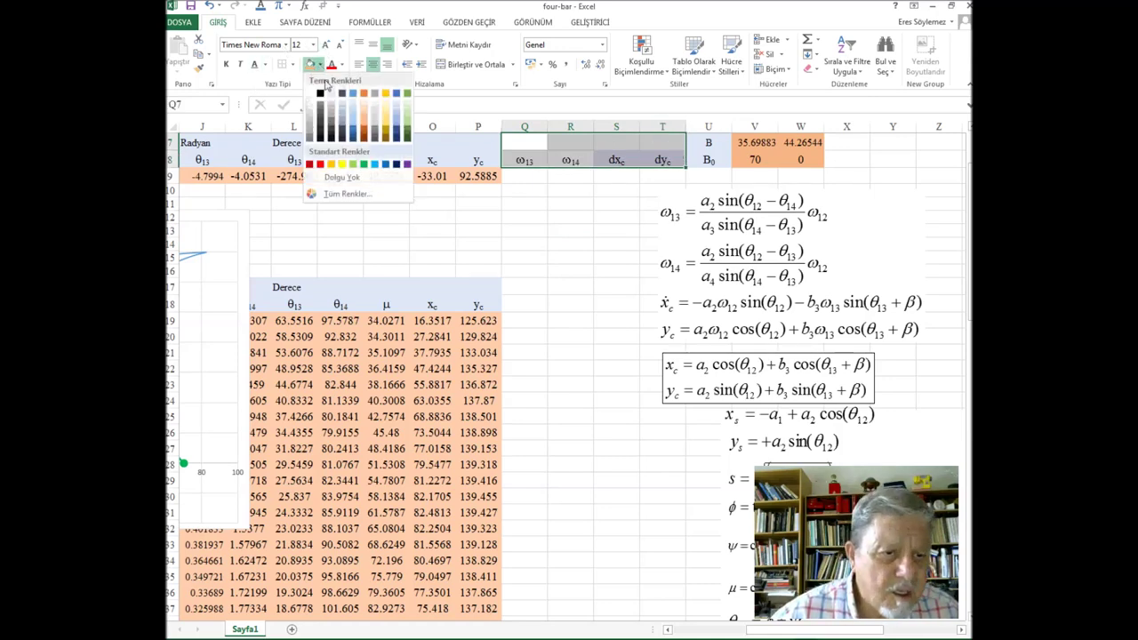
left_click(399, 107)
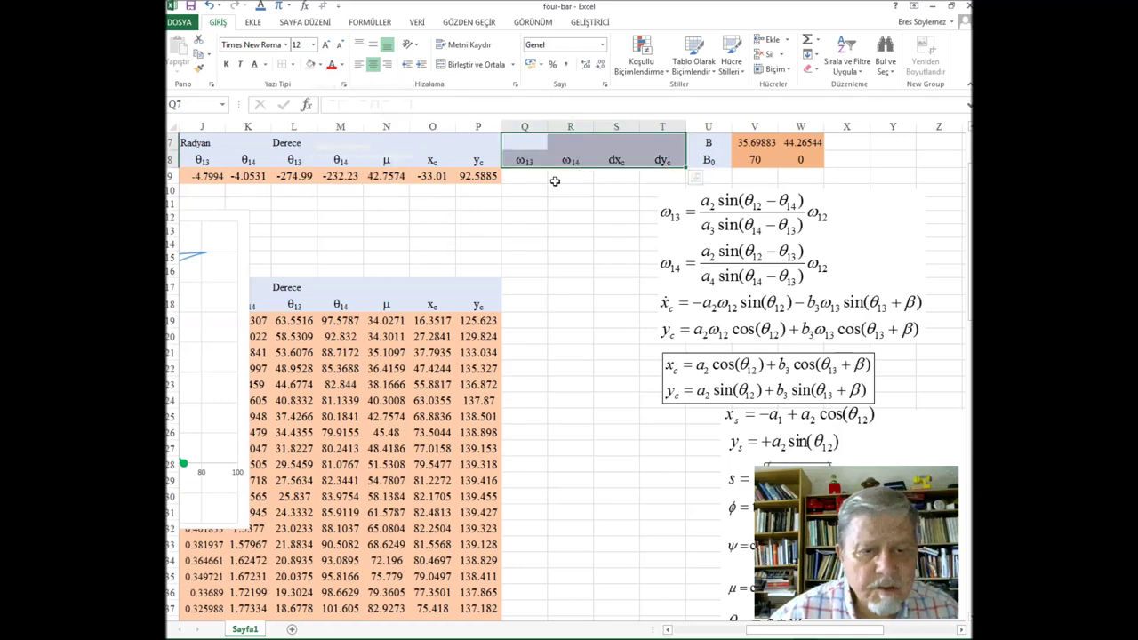
left_click(554, 182)
left_click(533, 181)
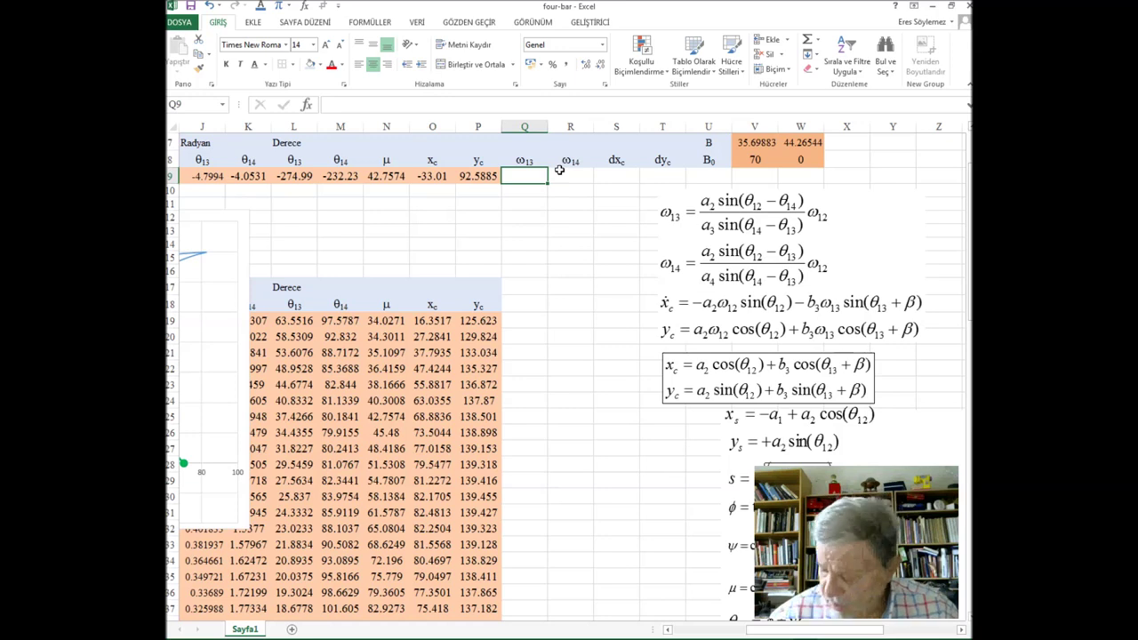
type("=")
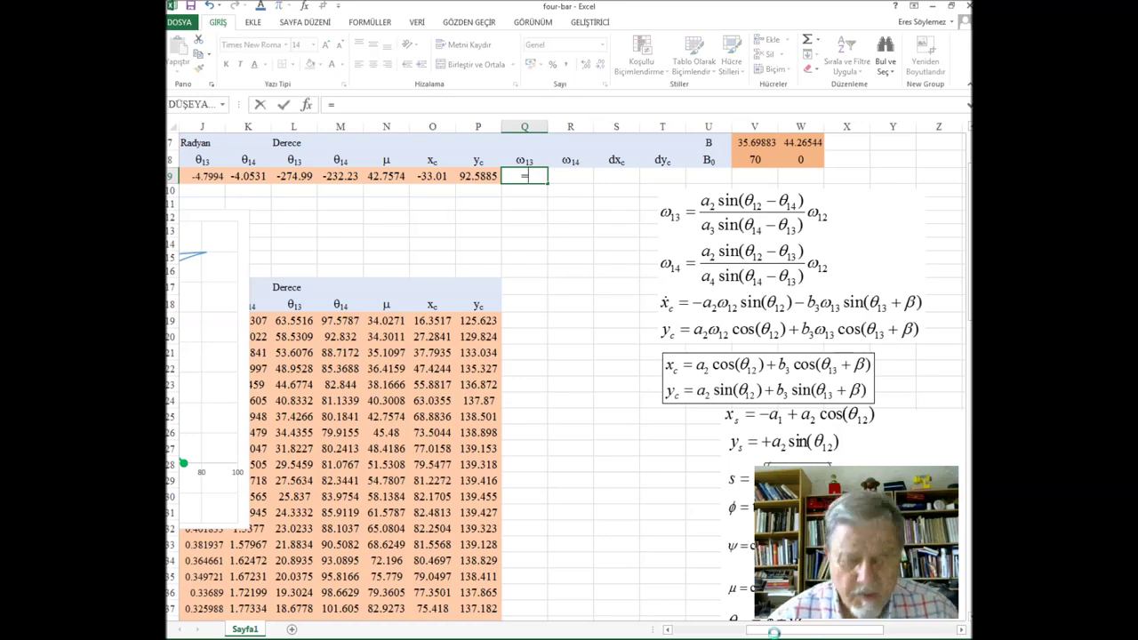
type("krank/")
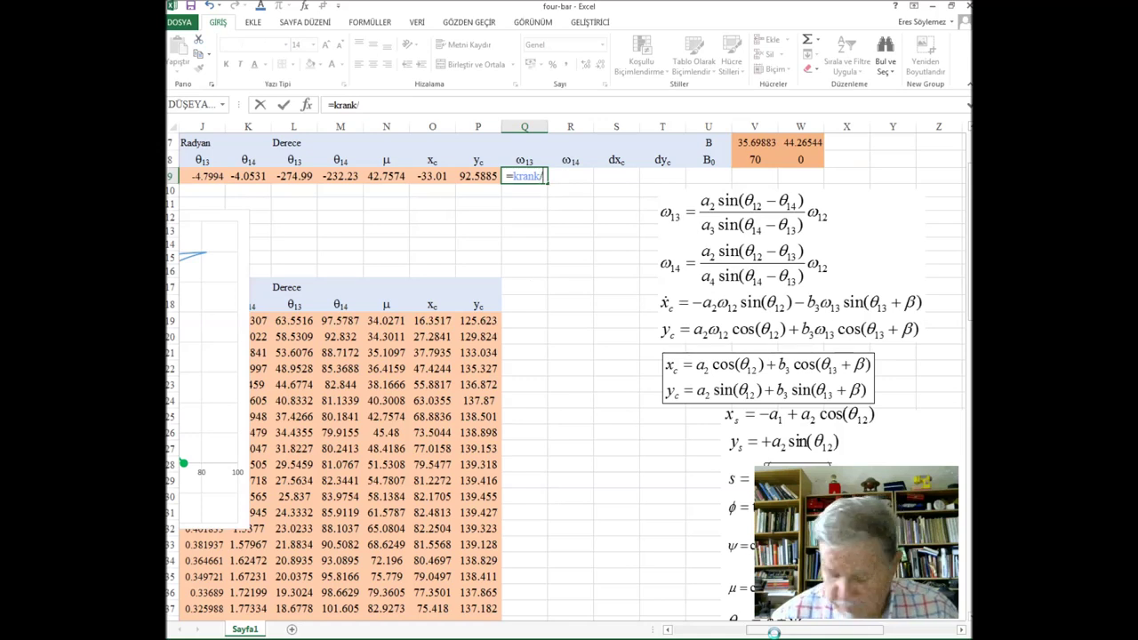
type("biyel")
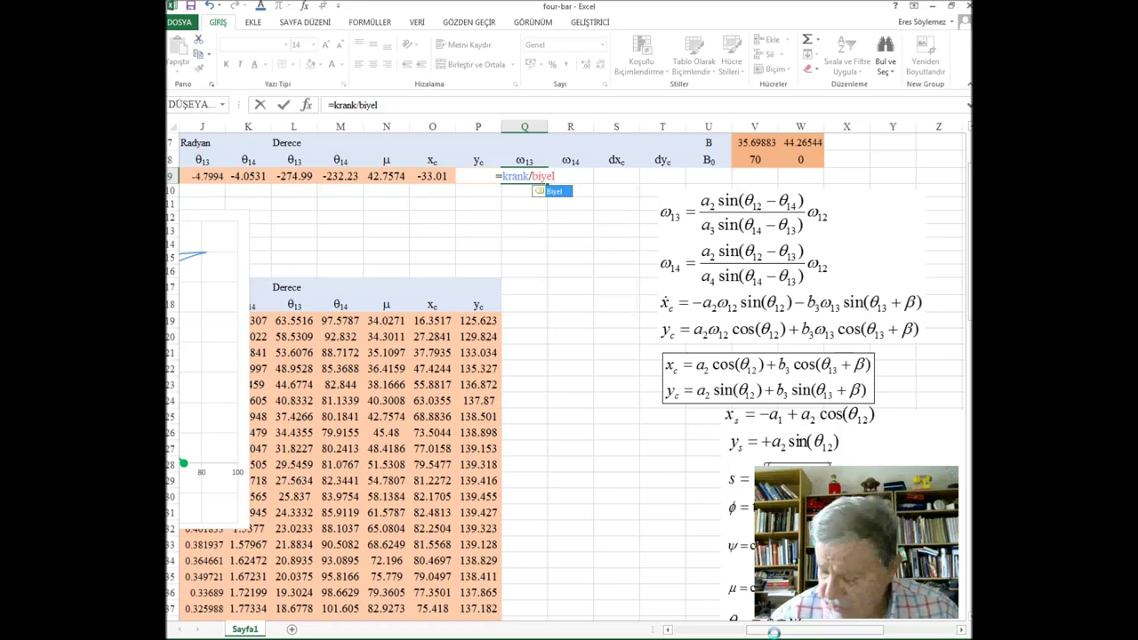
type("*sin")
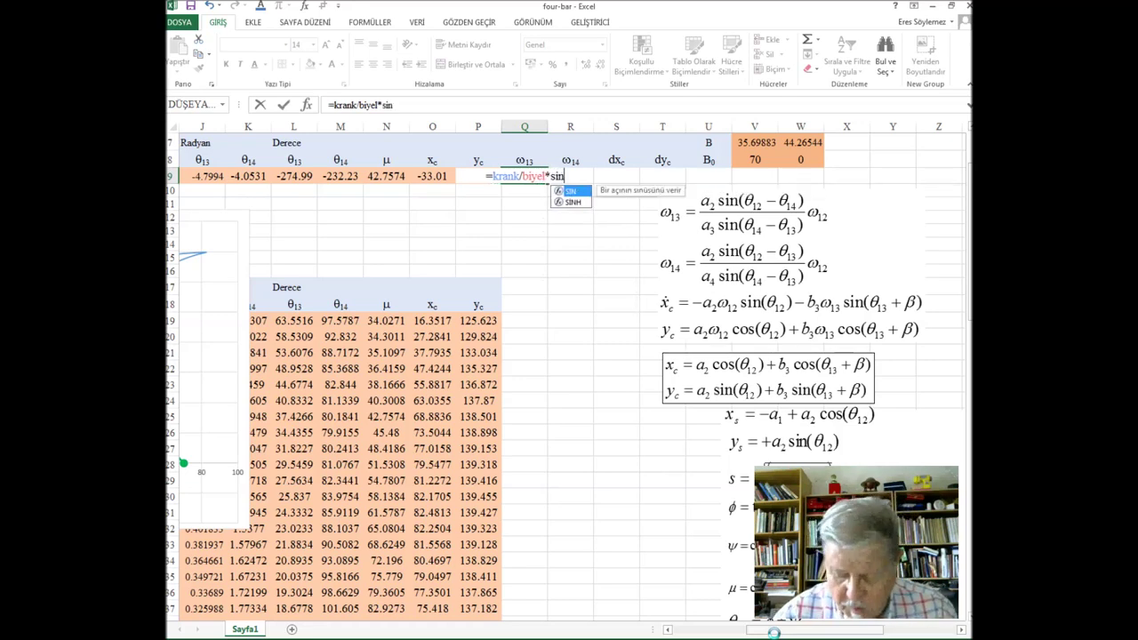
type("(")
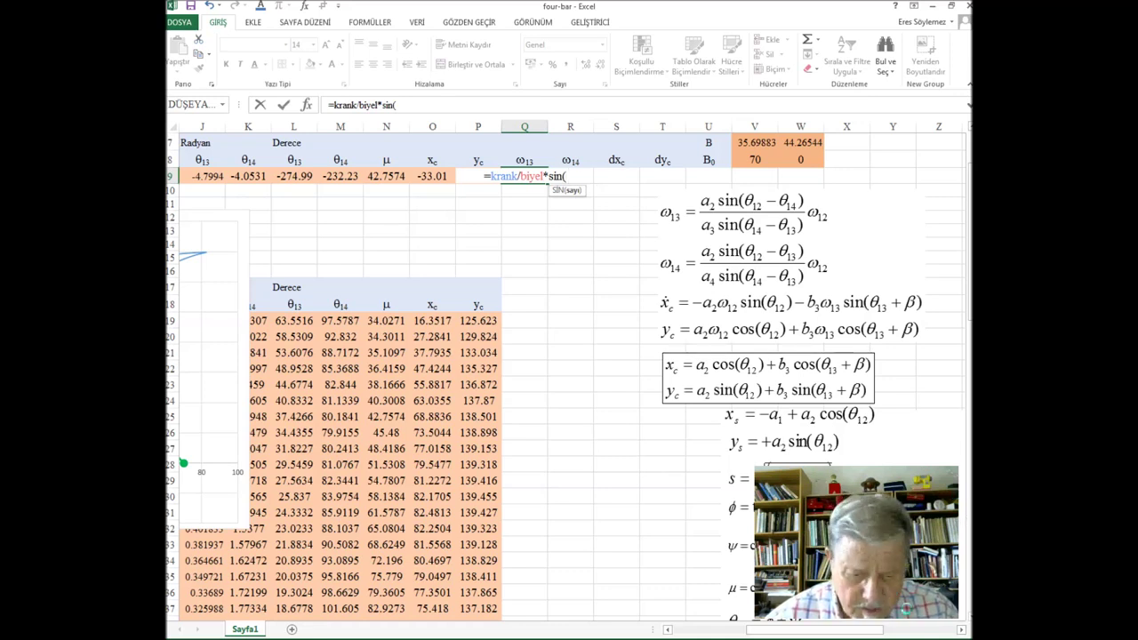
Step: Complete the numerator sine of the ω13 formula as sin(B9-K9)/
left_click(667, 630)
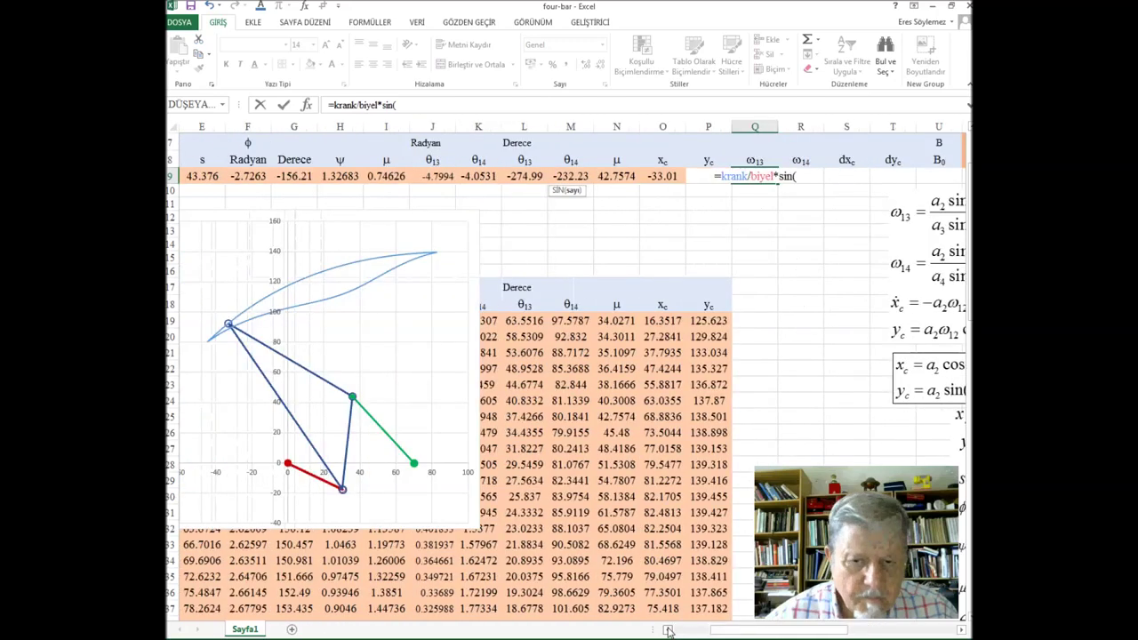
left_click(668, 630)
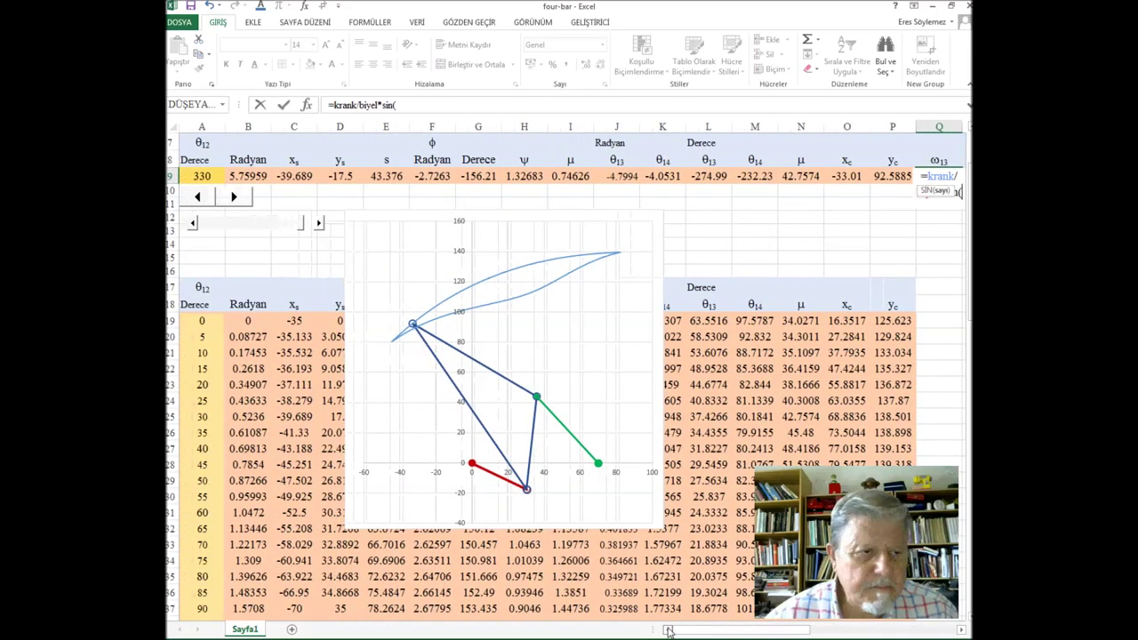
left_click(259, 176)
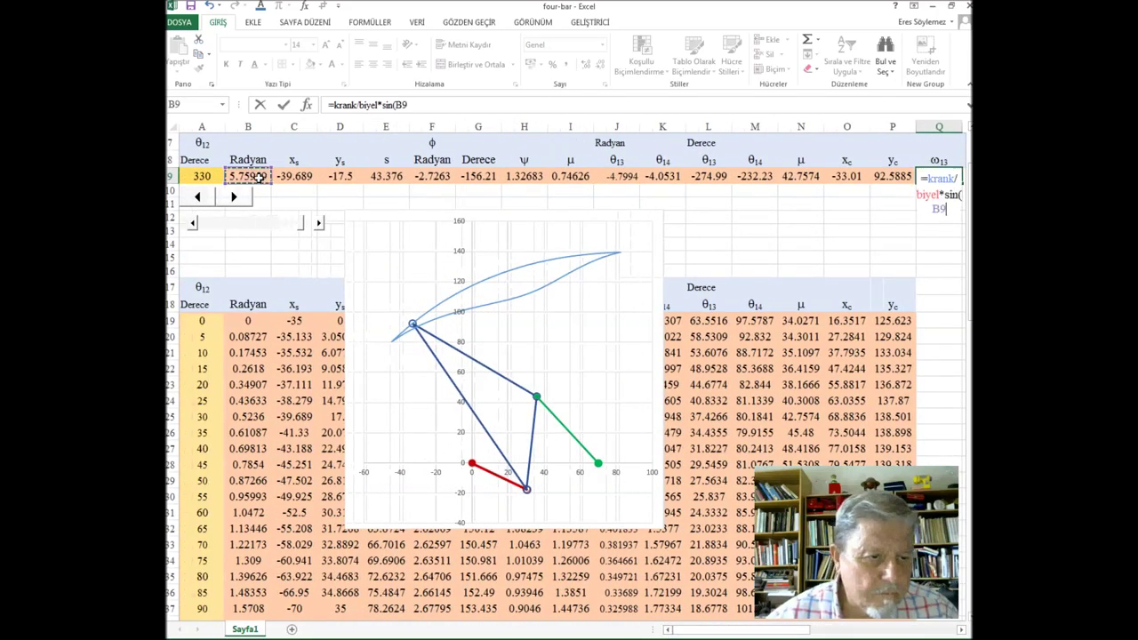
type("-")
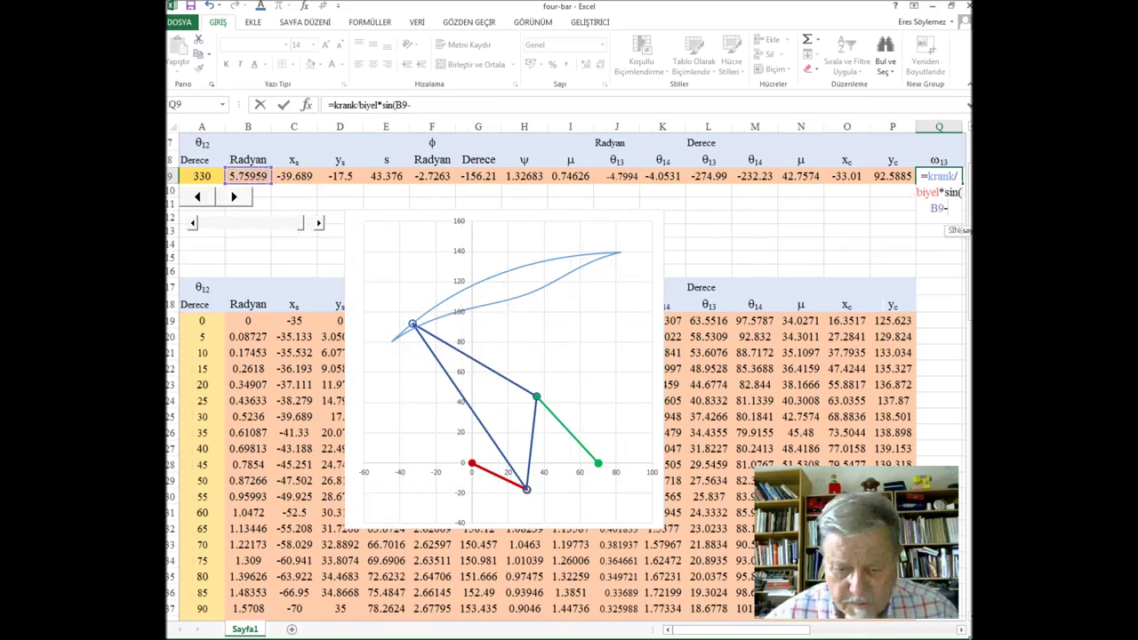
left_click(961, 630)
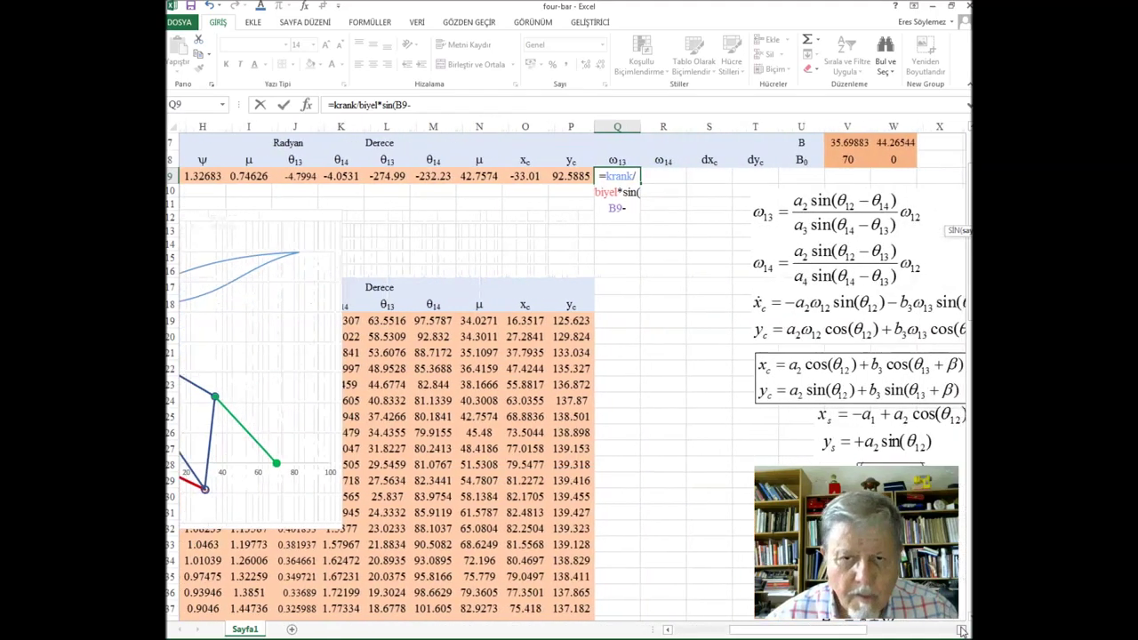
left_click(430, 178)
left_click(342, 176)
type(")/")
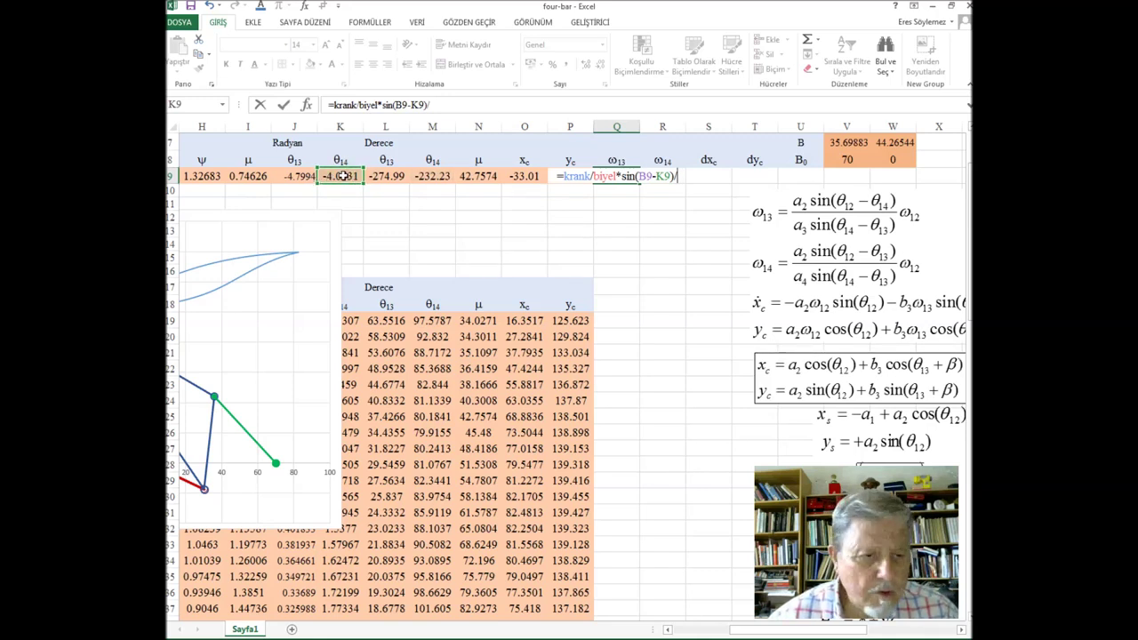
Step: Add the denominator sin(K9-J9)* to the ω13 formula
type("sin")
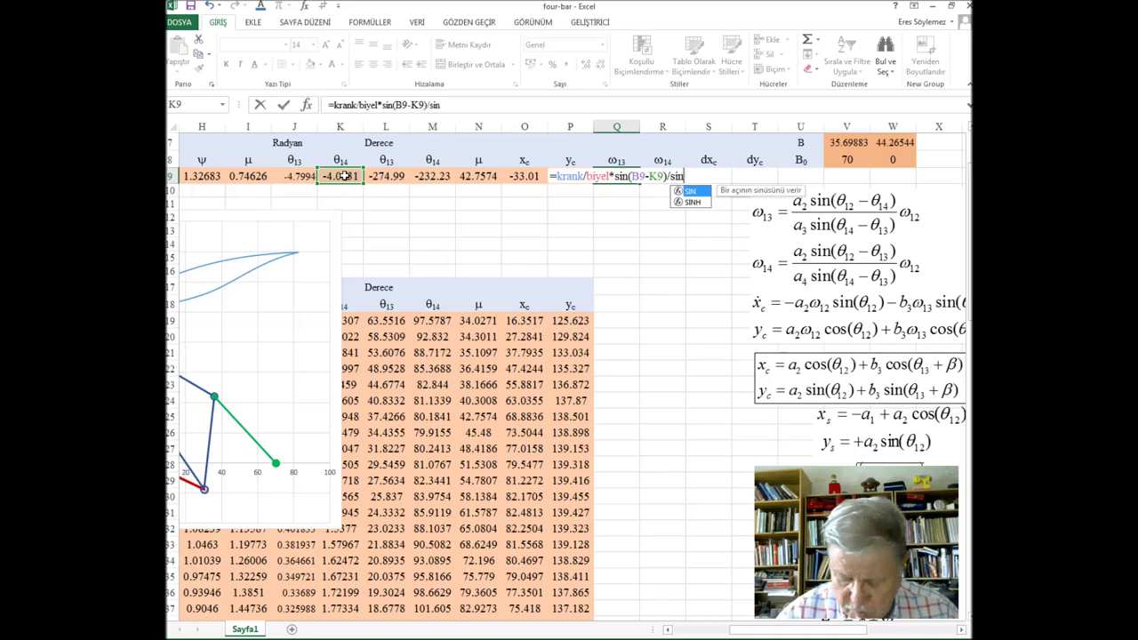
type("(")
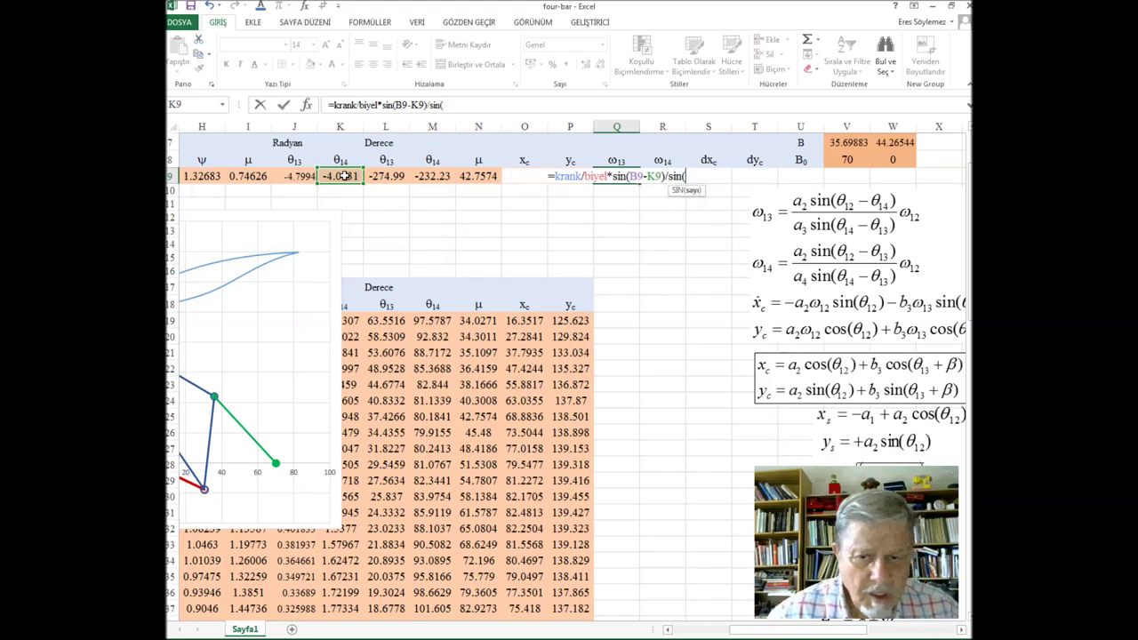
left_click(344, 176)
type("-")
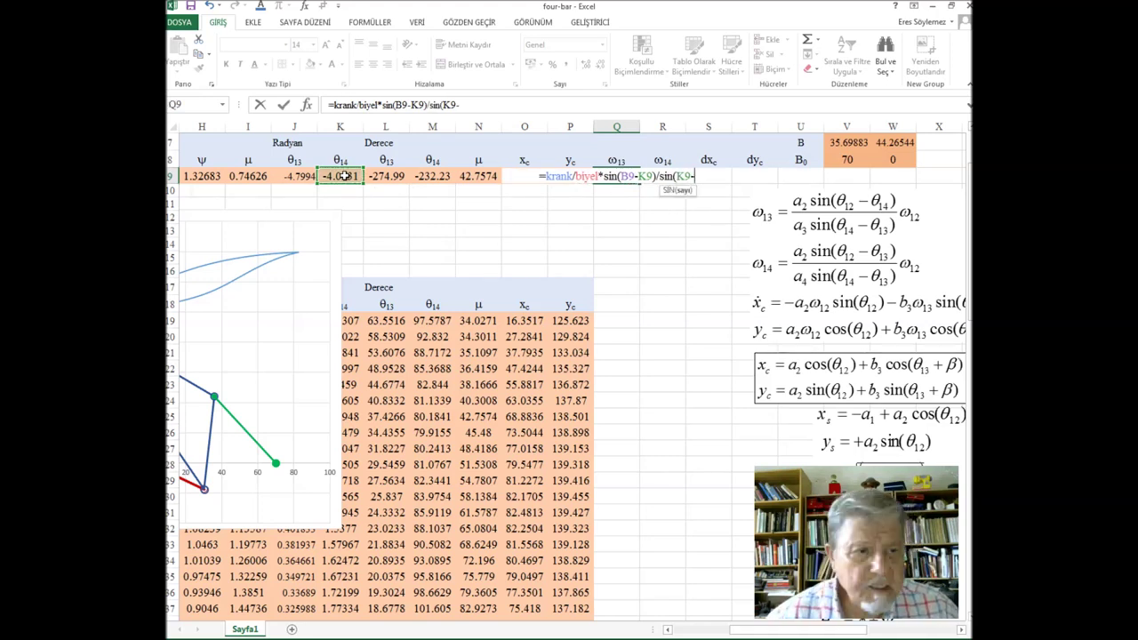
left_click(301, 176)
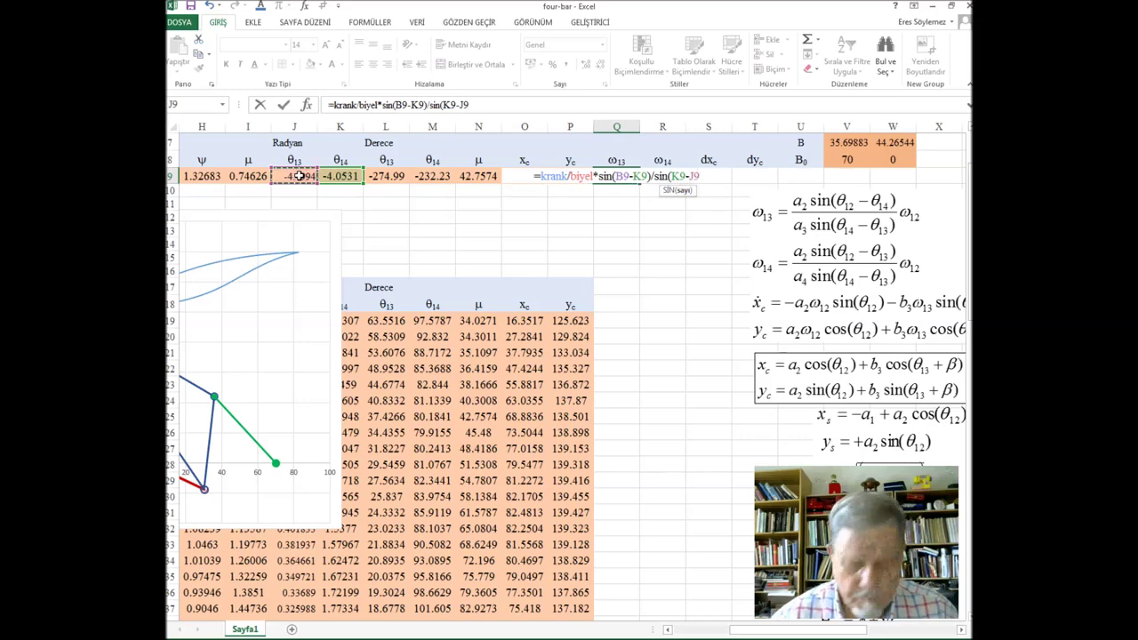
type(")*")
Step: Multiply by the absolute reference $J$1 and commit the formula in Q9
scroll(422, 228, "up", 2)
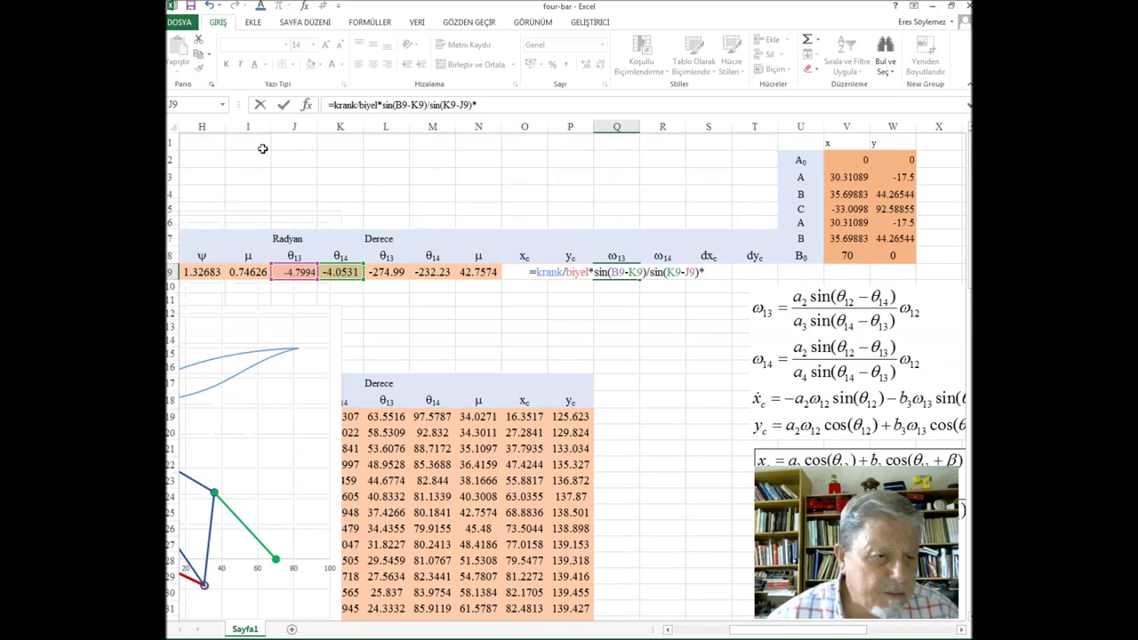
left_click(666, 631)
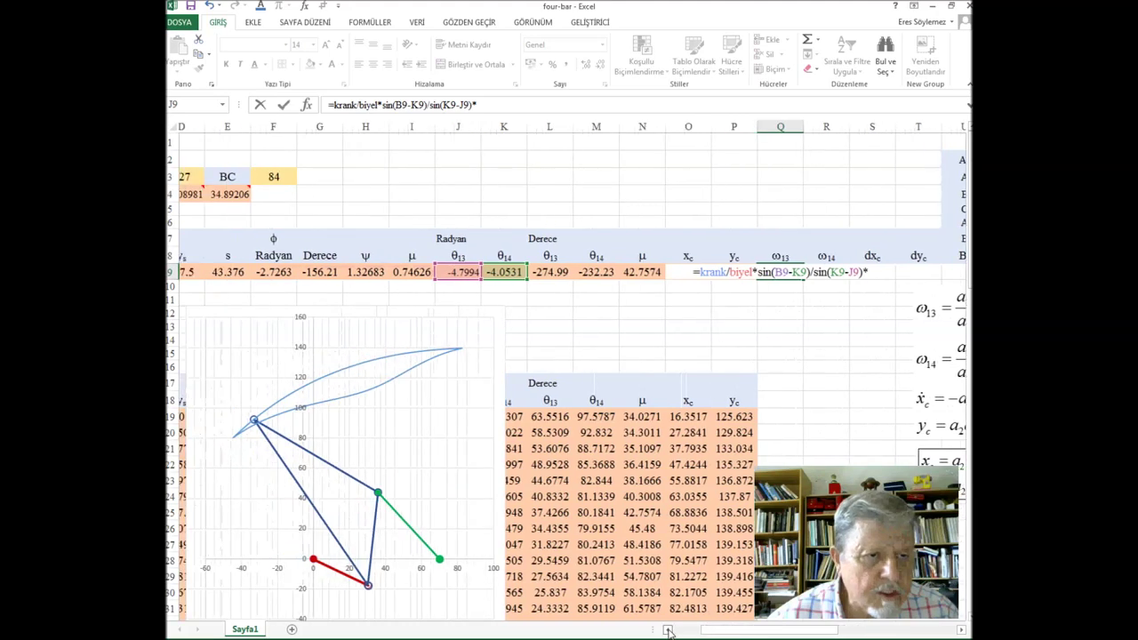
left_click(667, 630)
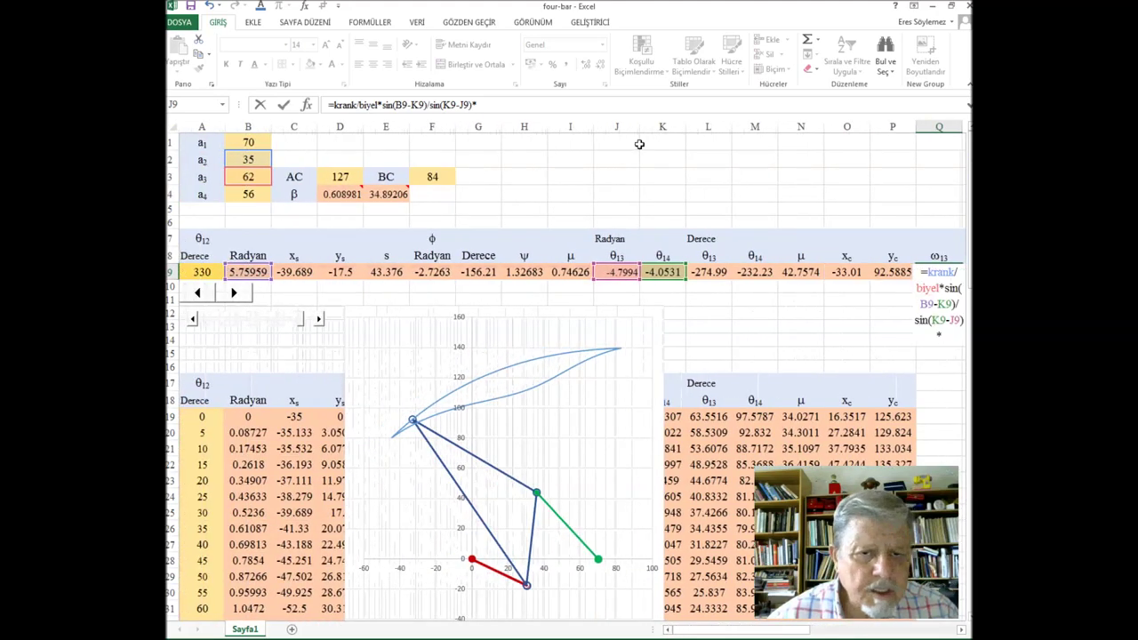
left_click(623, 144)
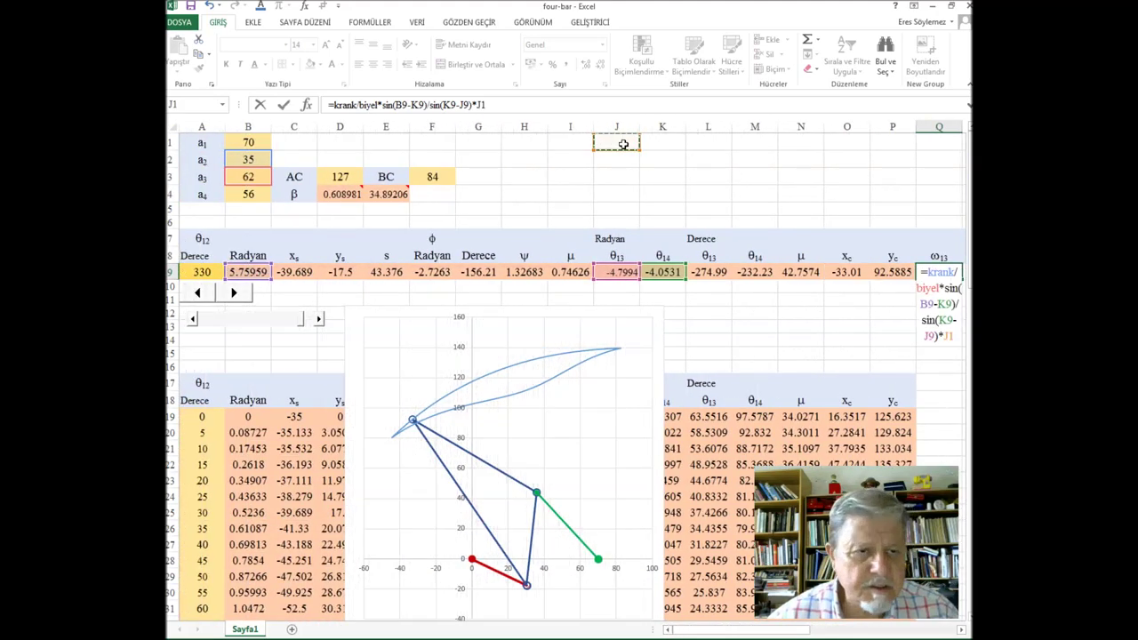
key("F4")
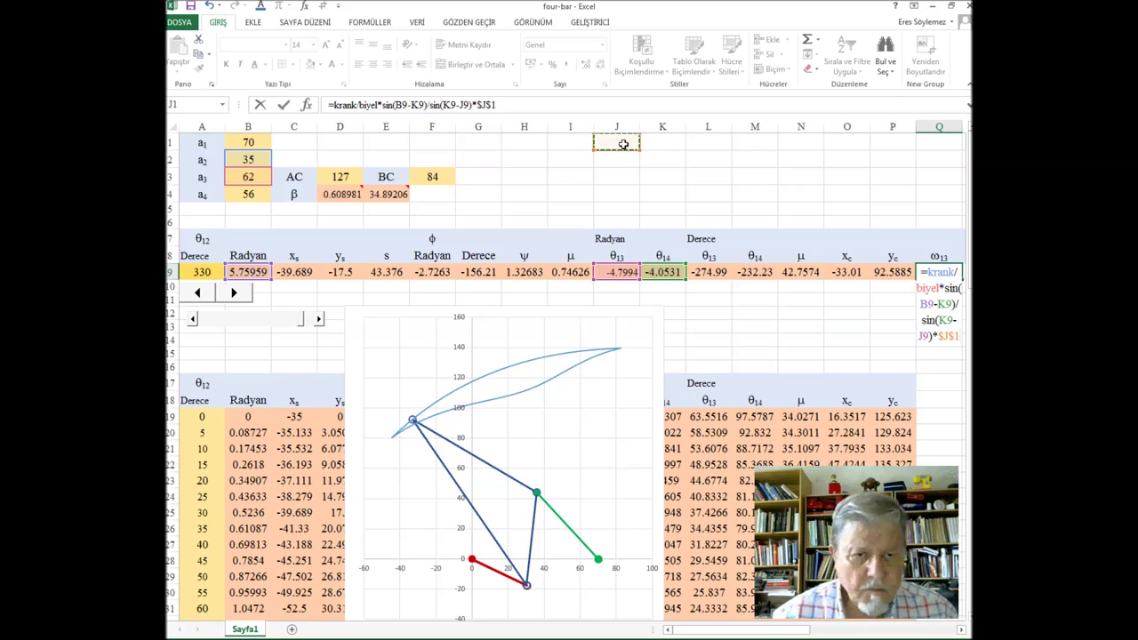
key("Return")
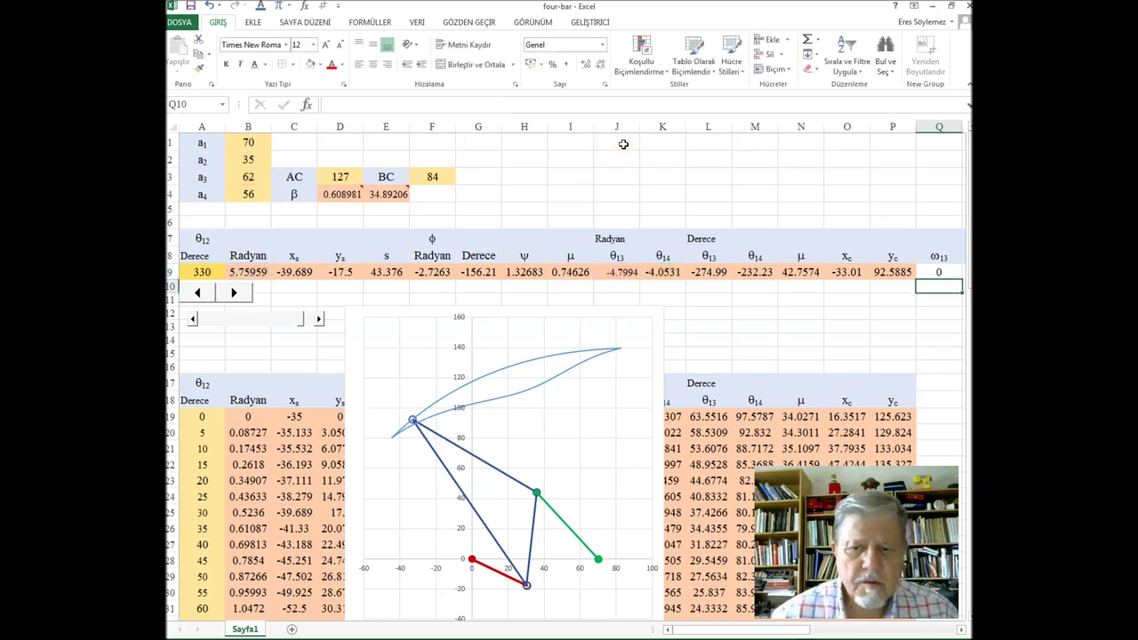
Step: Copy the ω13 header into I1 and change it to an ω12 label
left_click(951, 258)
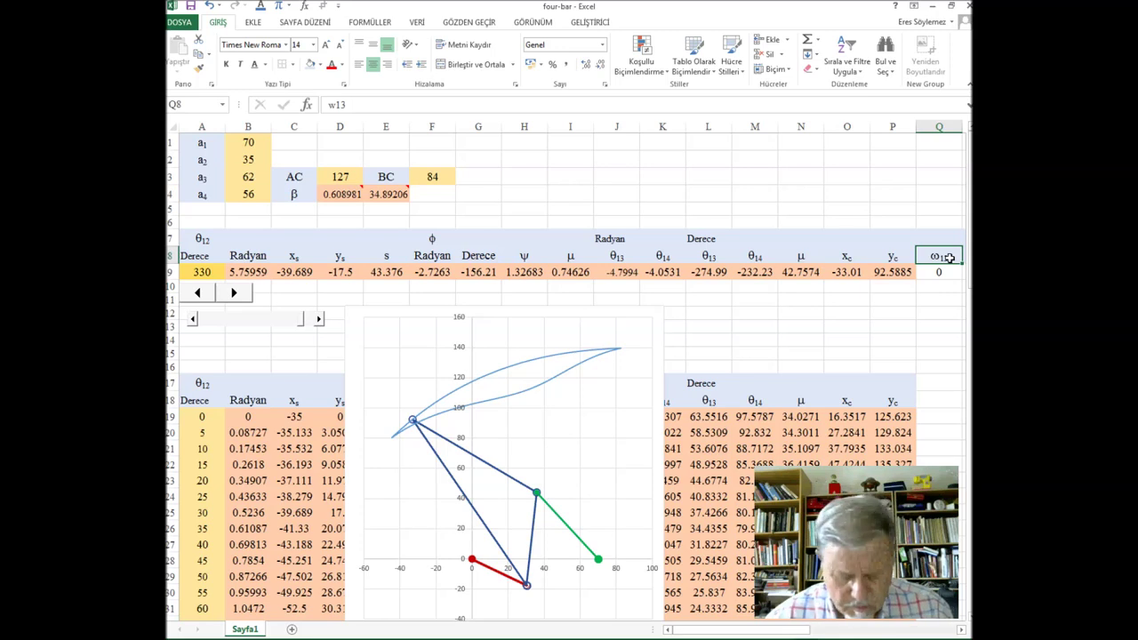
key("ctrl+c")
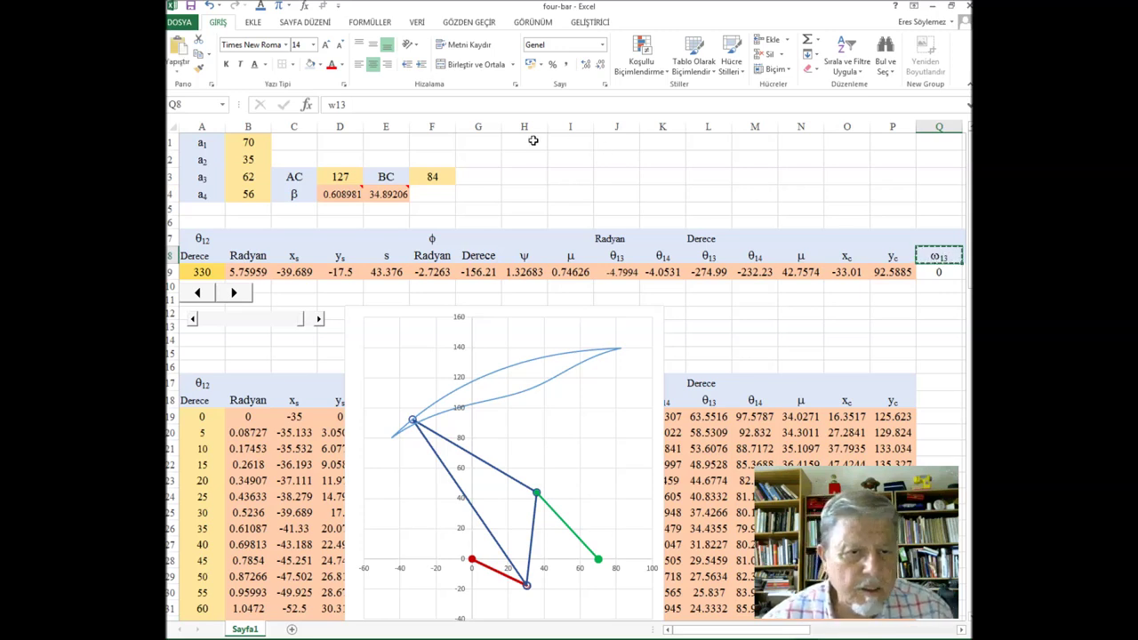
left_click(536, 140)
left_click(565, 144)
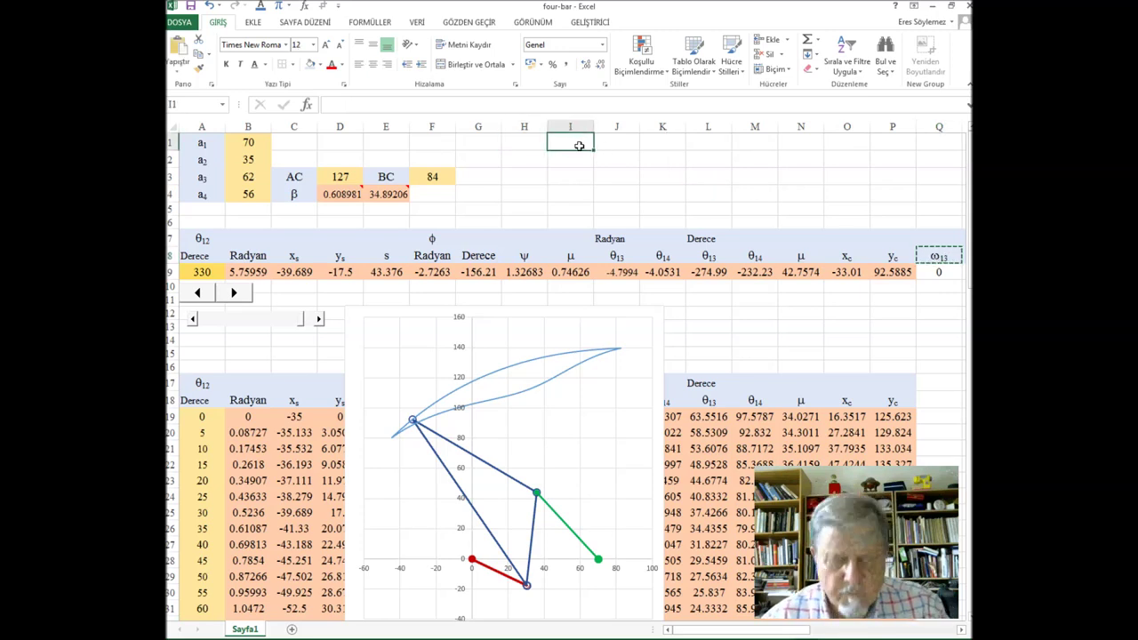
key("ctrl+v")
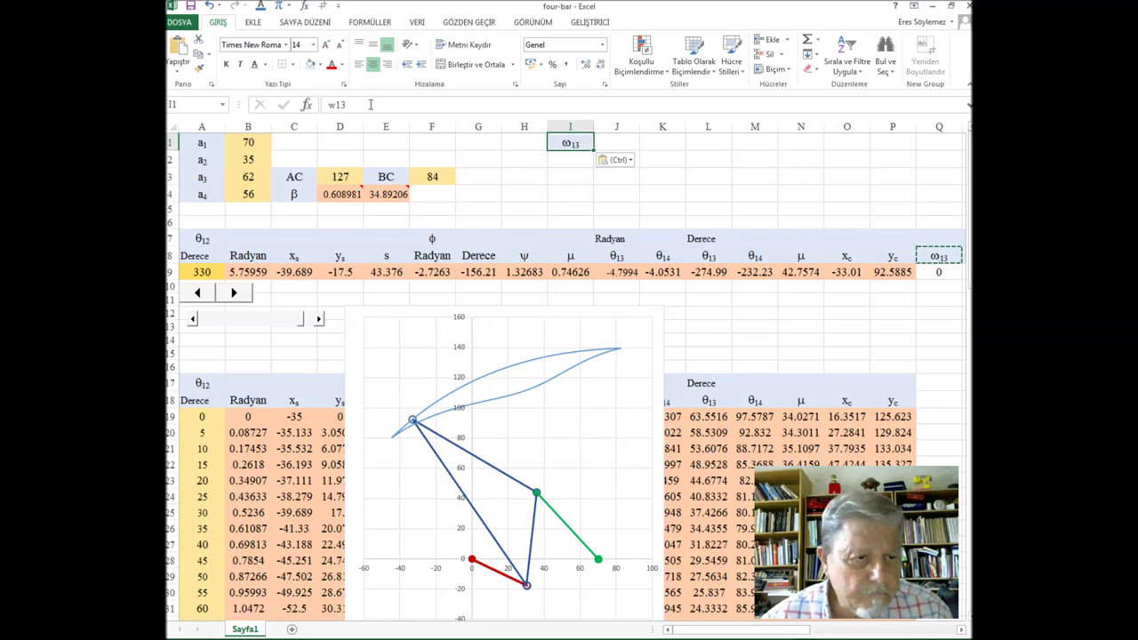
left_click(347, 104)
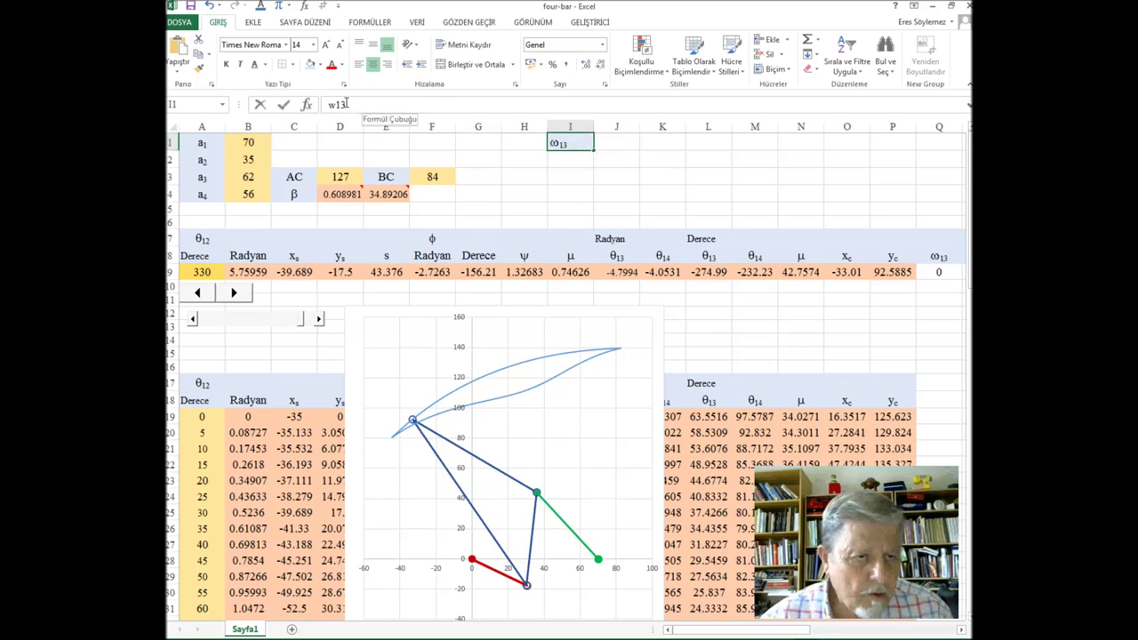
key("BackSpace")
type("2")
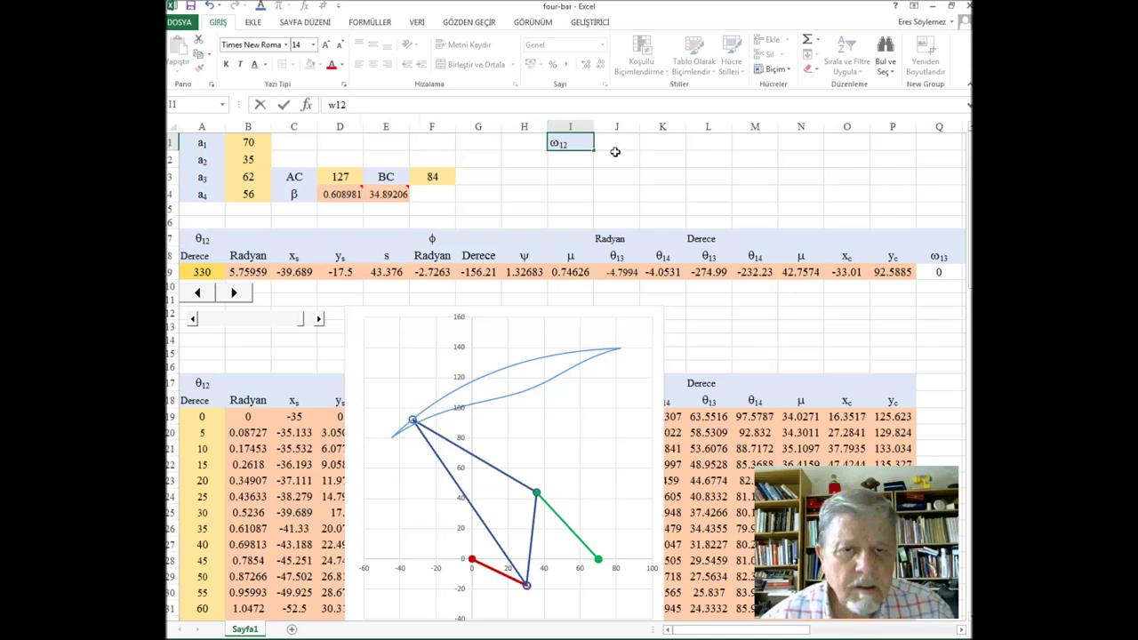
left_click(628, 143)
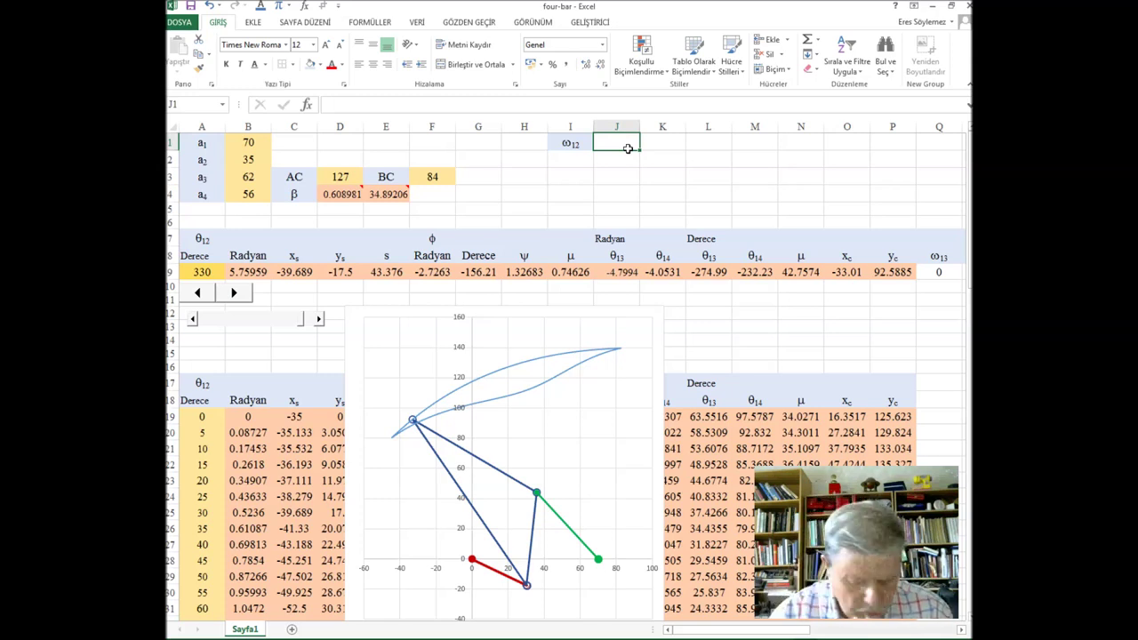
Step: Enter 10 in J1 and the unit s⁻¹ in K1, with -1 as superscript
type("10")
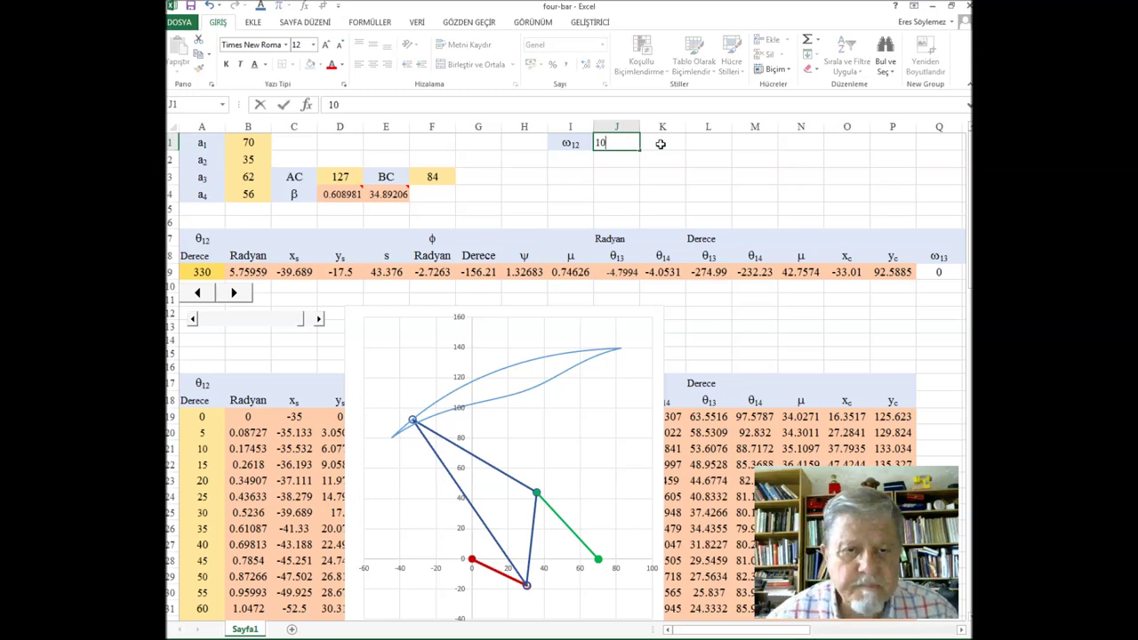
left_click(661, 143)
type("s-")
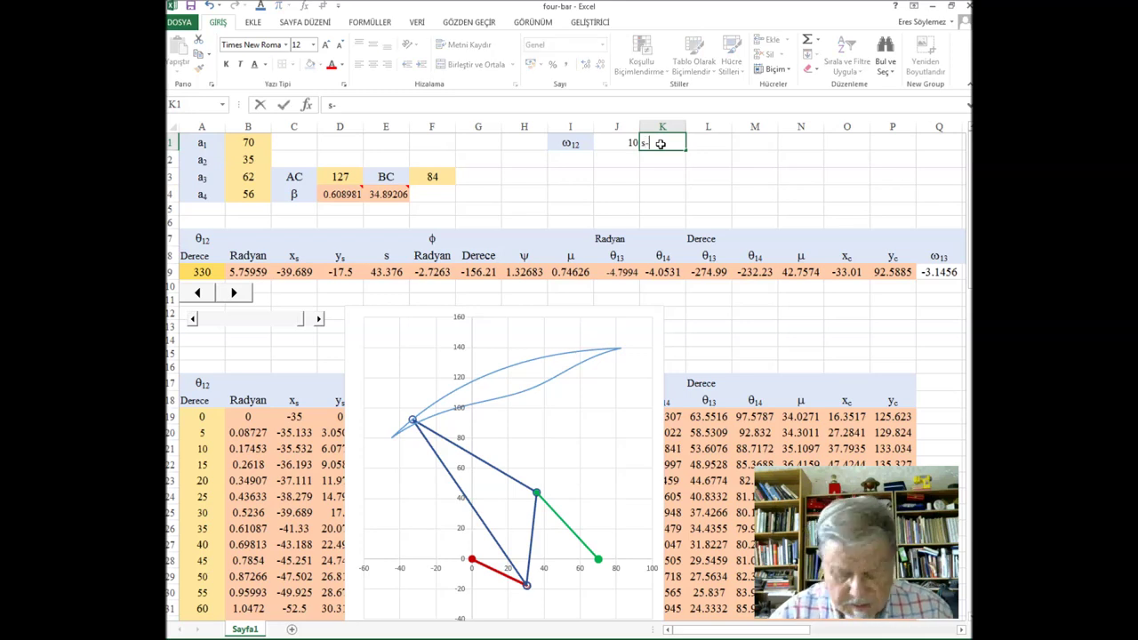
key("shift+Left")
key("shift+Left")
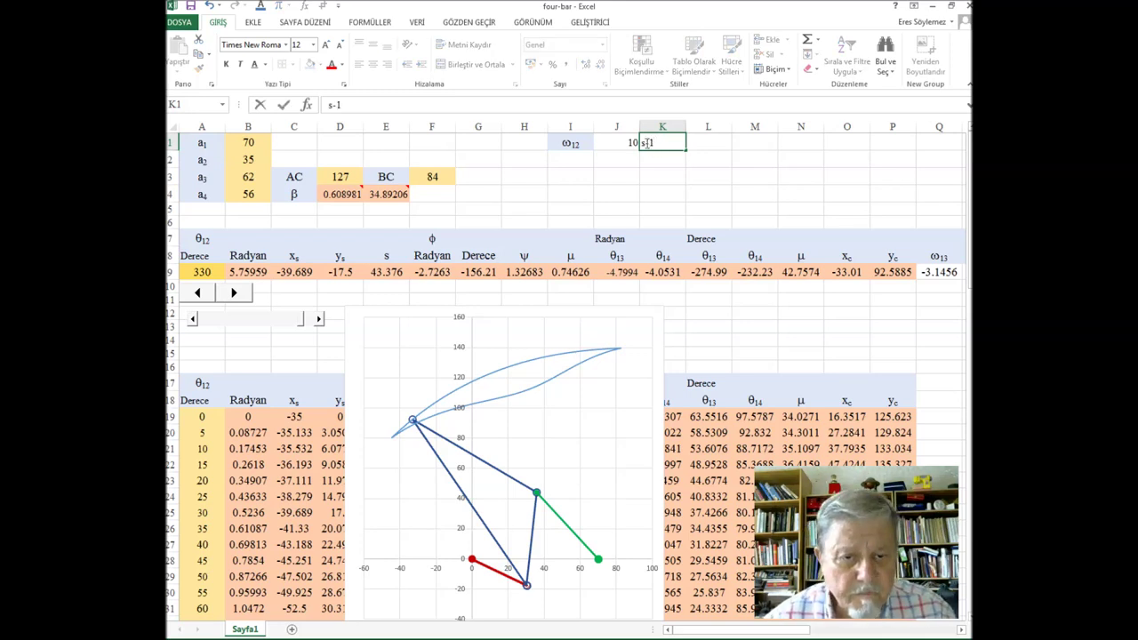
right_click(657, 142)
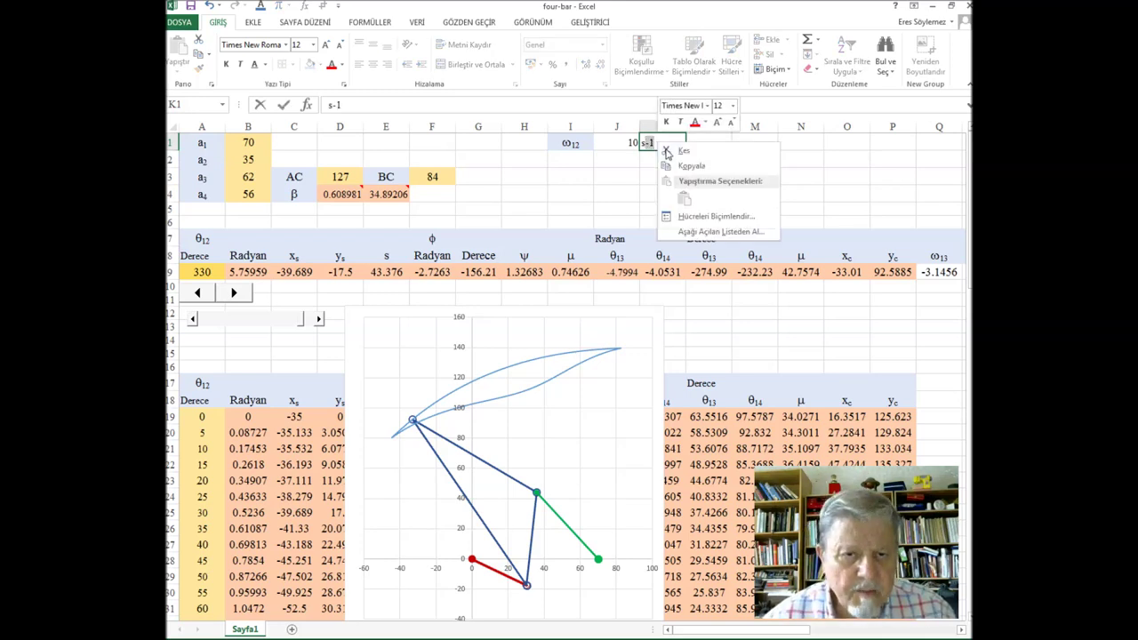
left_click(716, 215)
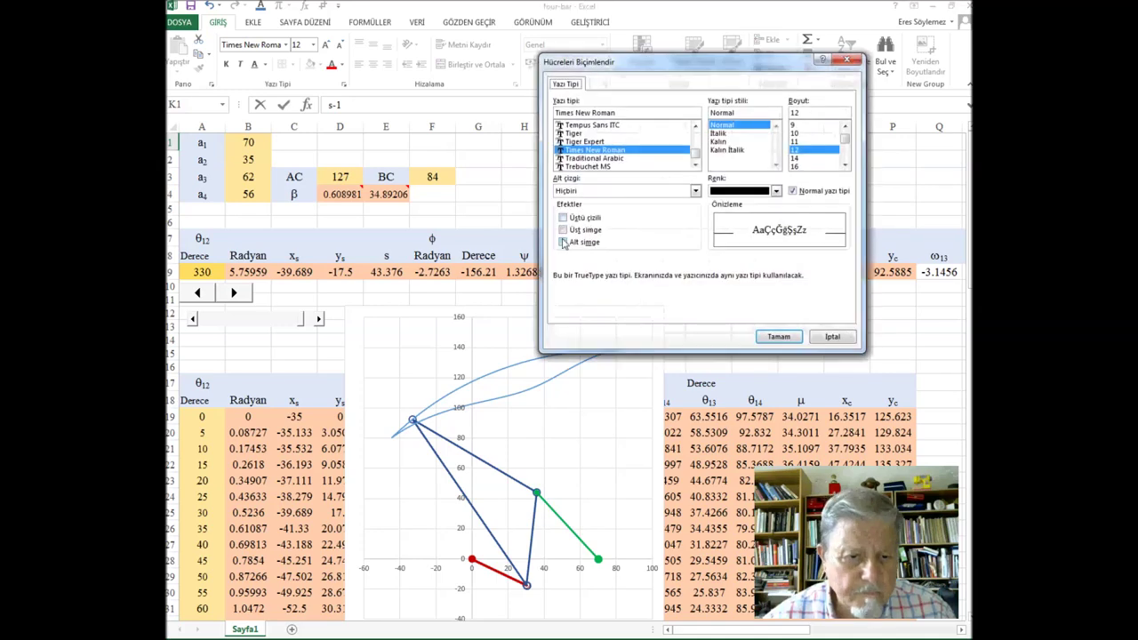
left_click(563, 229)
left_click(778, 336)
left_click(715, 223)
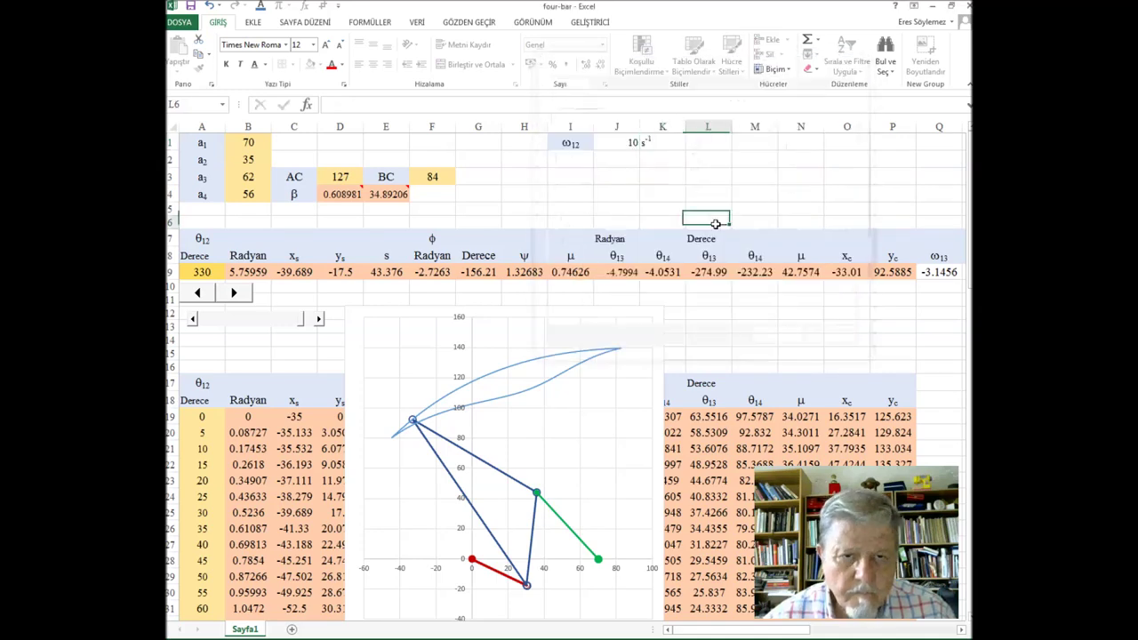
left_click(944, 272)
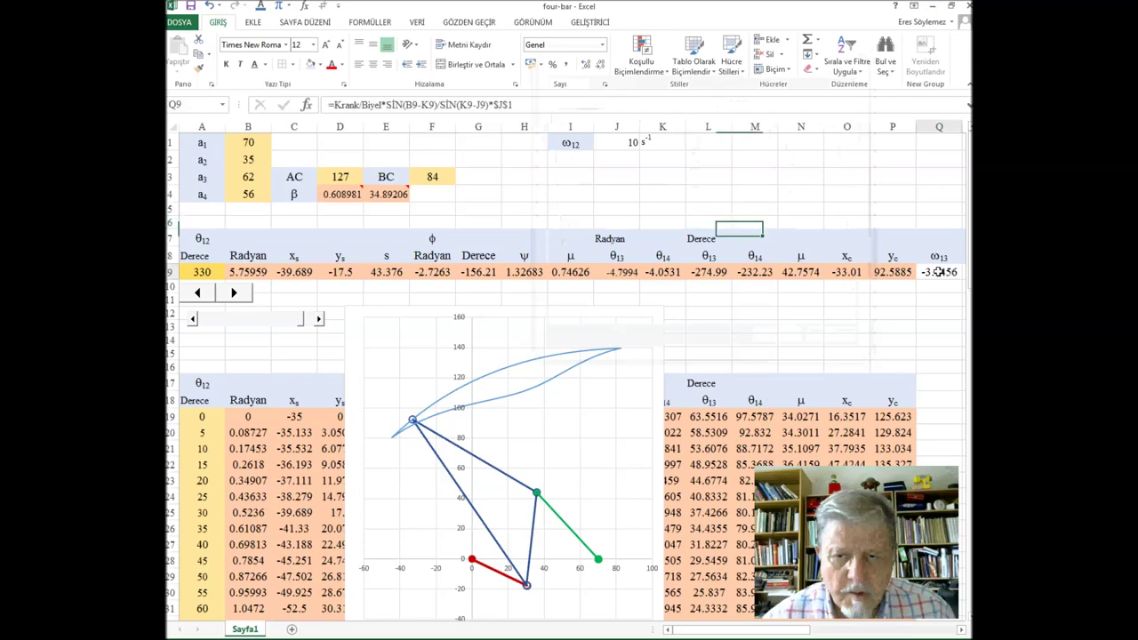
Step: Fill the ω13 formula from Q9 across into R9 for ω14
left_click(961, 631)
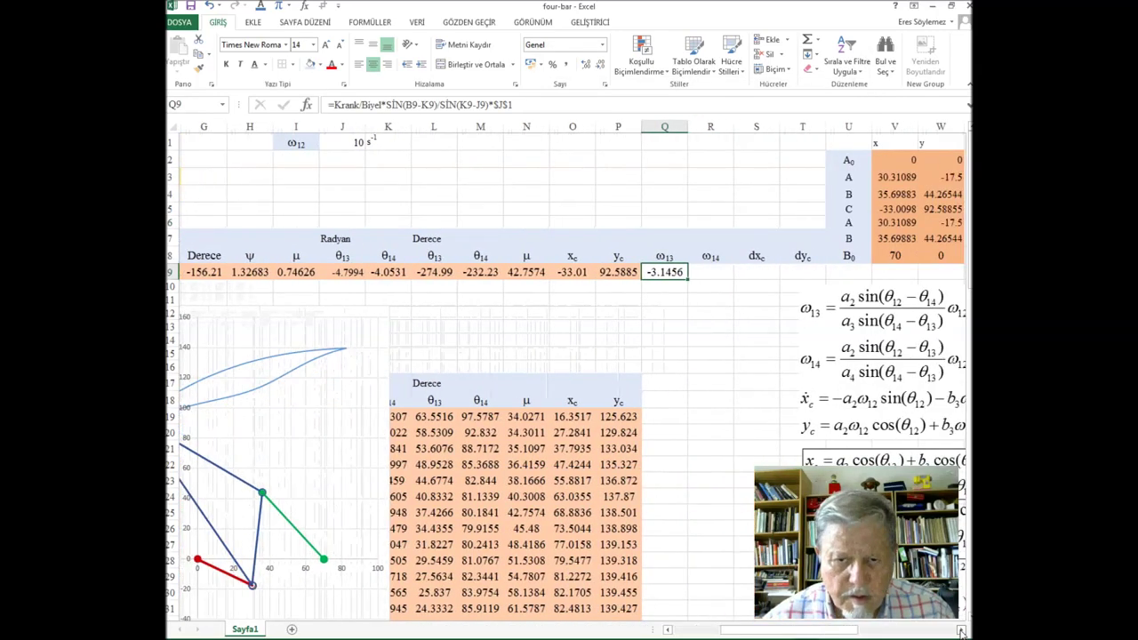
left_click(961, 631)
left_click(961, 631)
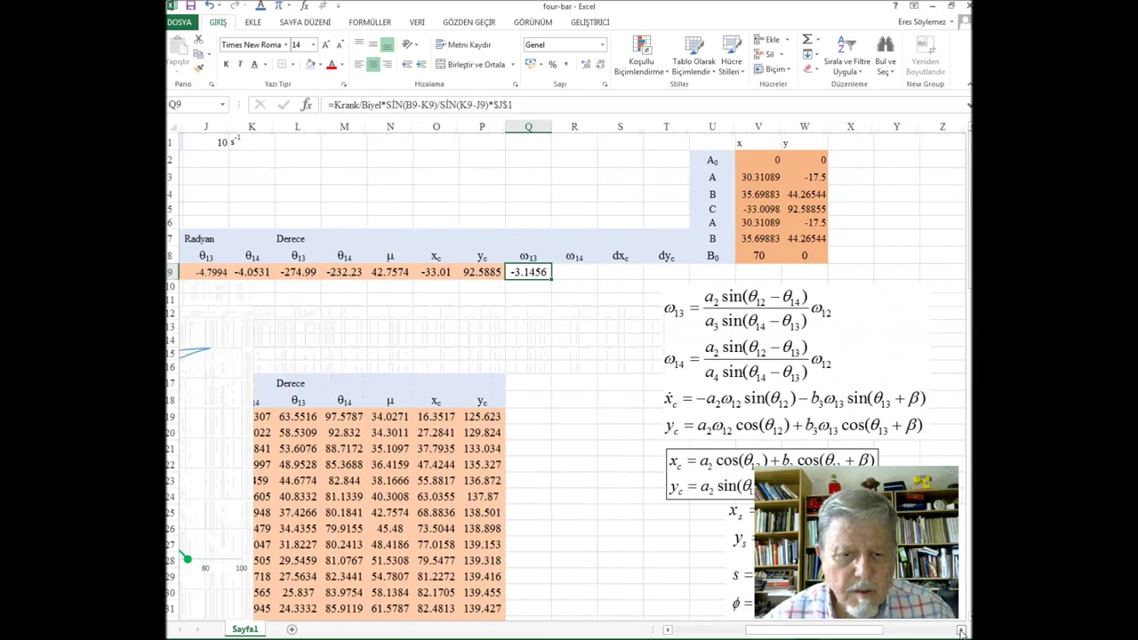
left_click(525, 326)
left_click(520, 273)
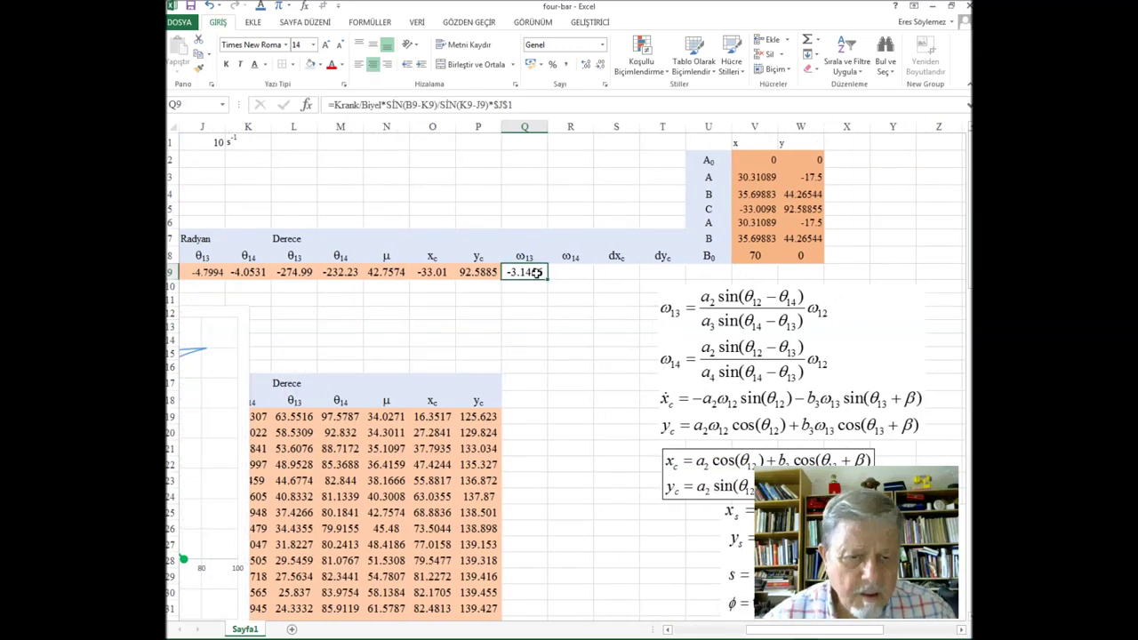
left_click_drag(547, 279, 579, 280)
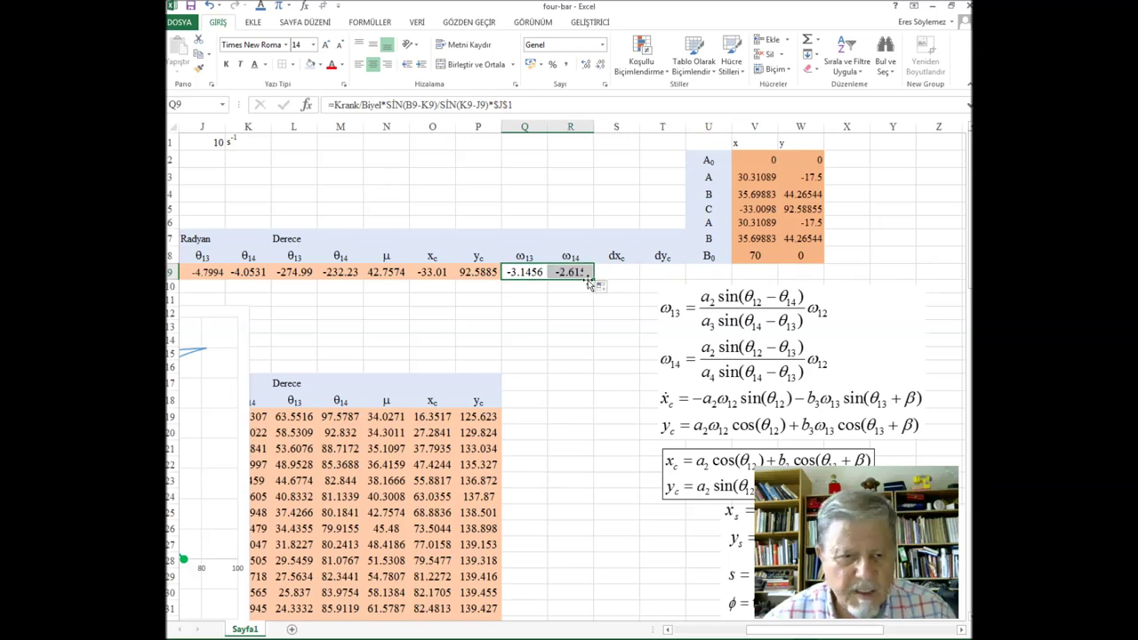
left_click(578, 271)
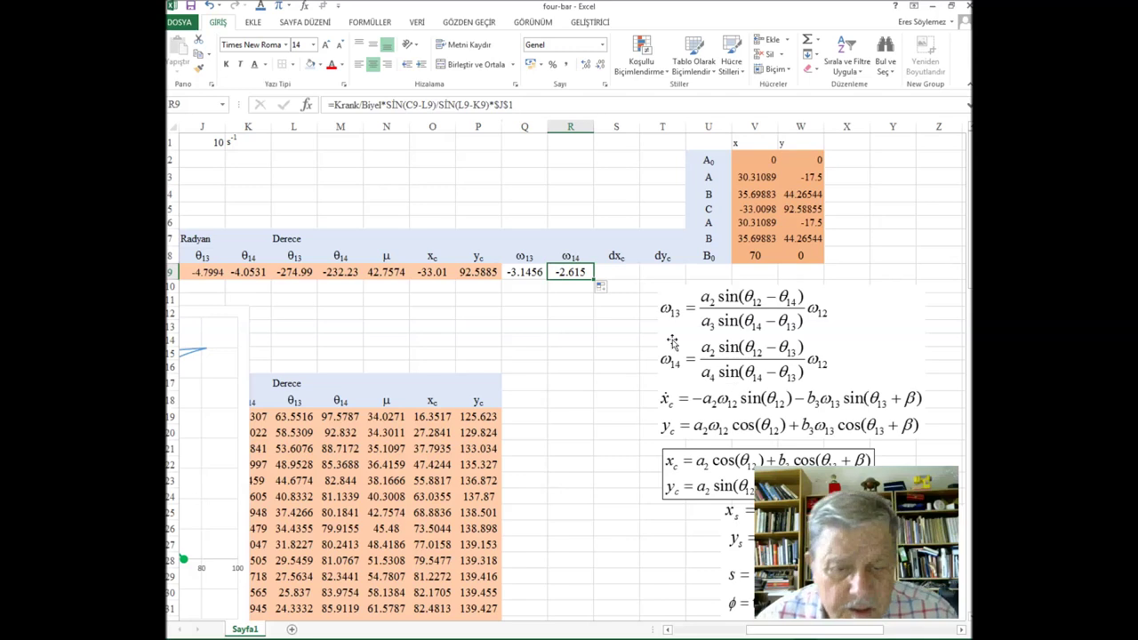
Step: Edit R9's formula to divide by sarkac and use SIN(b9-k9) in the first sine
left_click(382, 104)
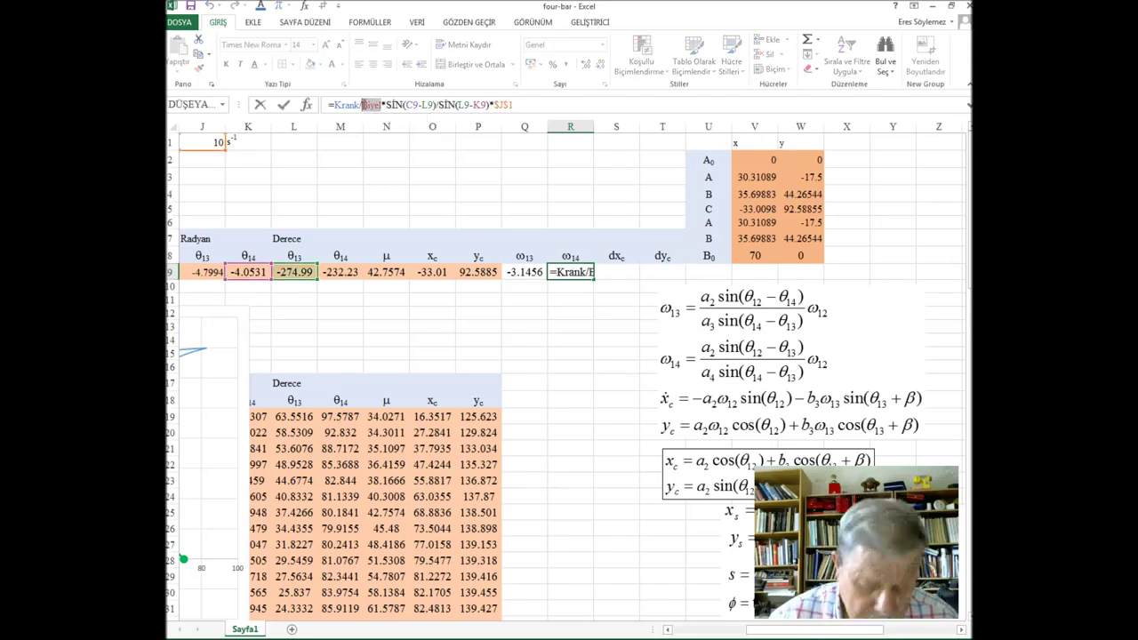
type("sarka")
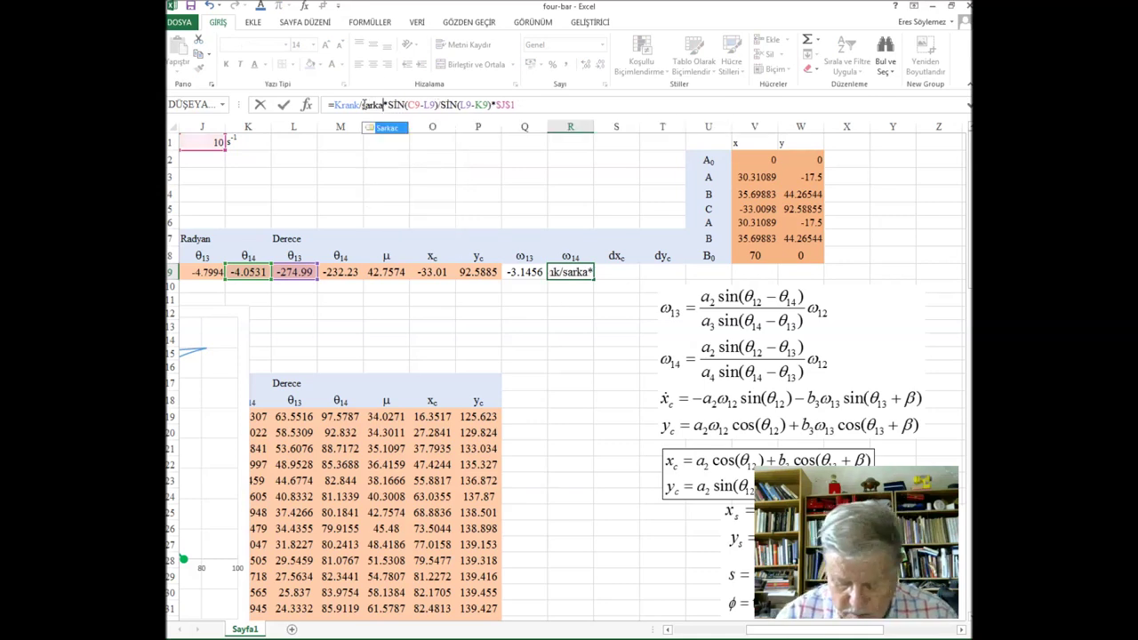
type("c")
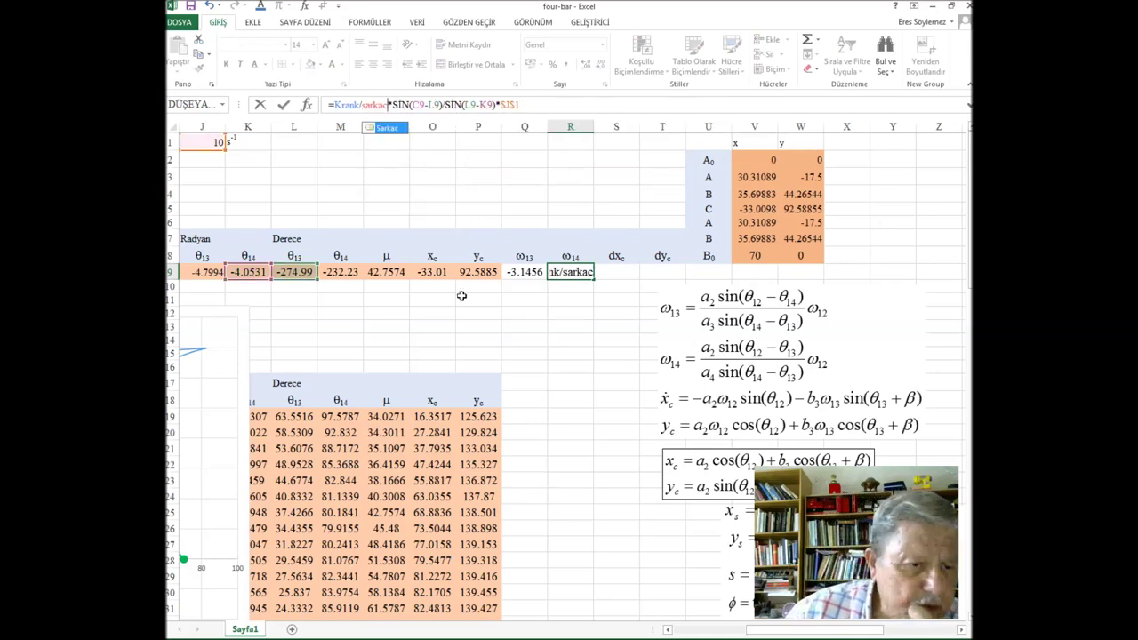
double_click(486, 102)
left_click(389, 105)
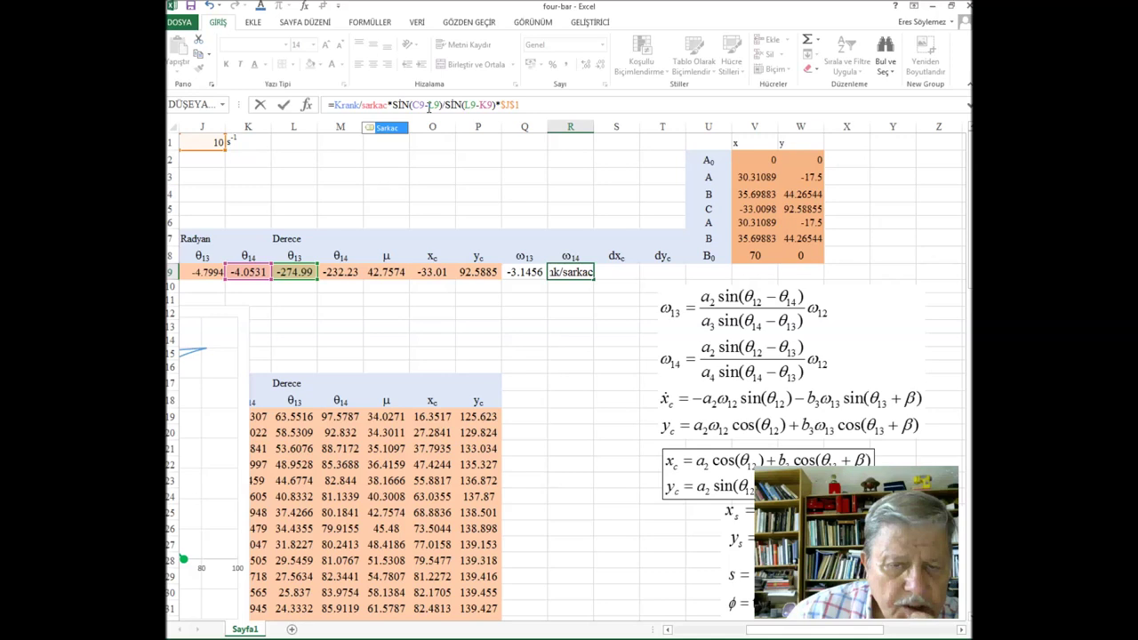
left_click(414, 105)
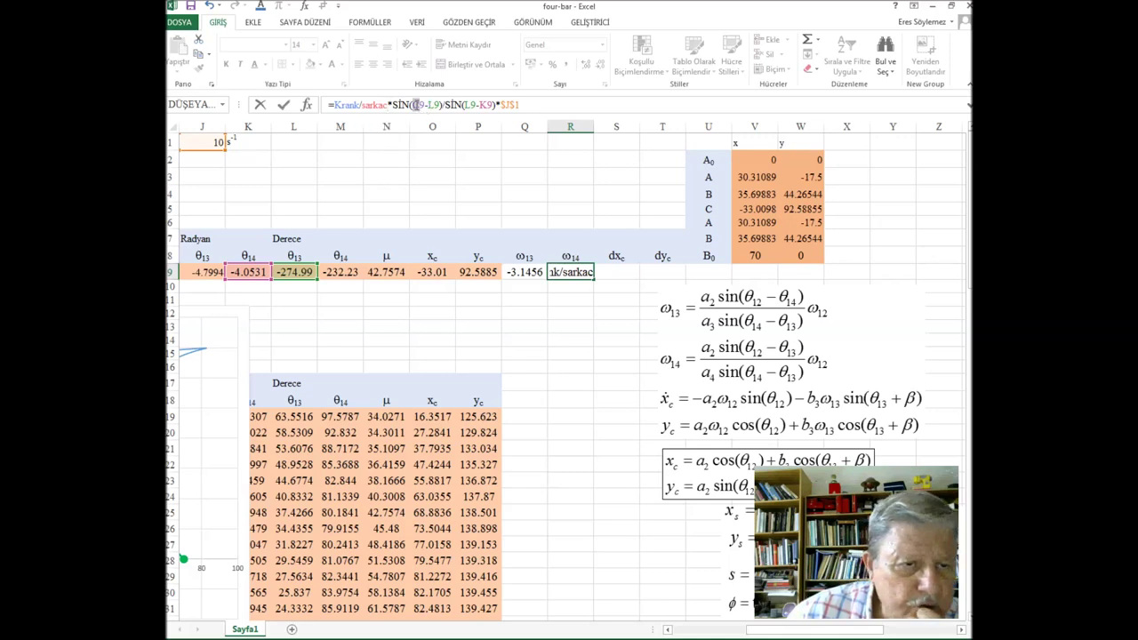
type("b")
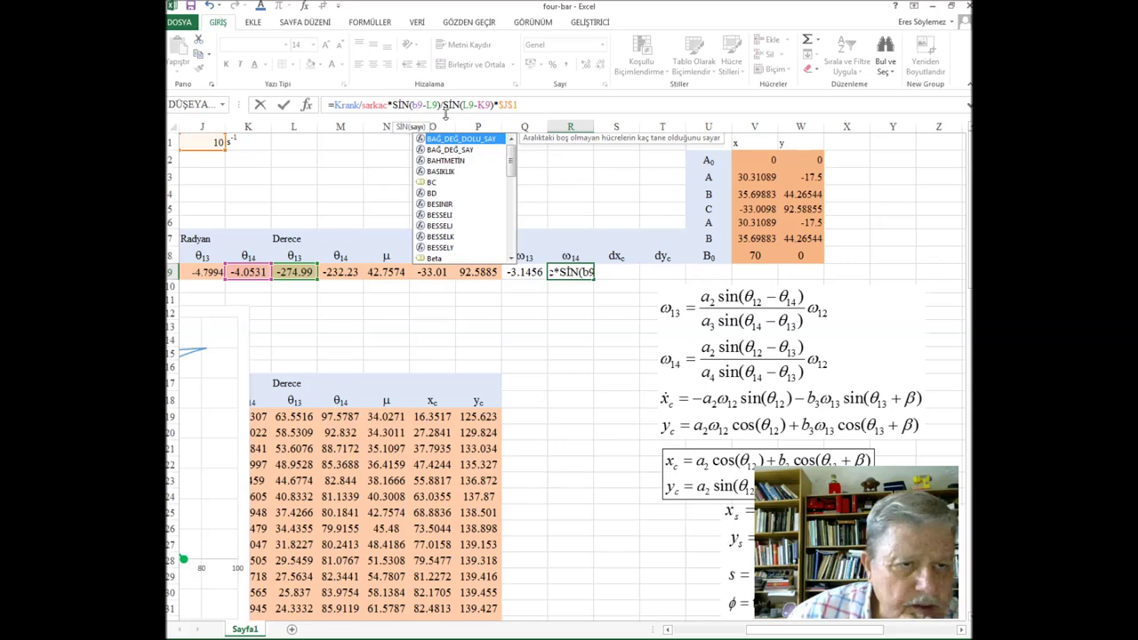
left_click_drag(430, 105, 437, 105)
type("k")
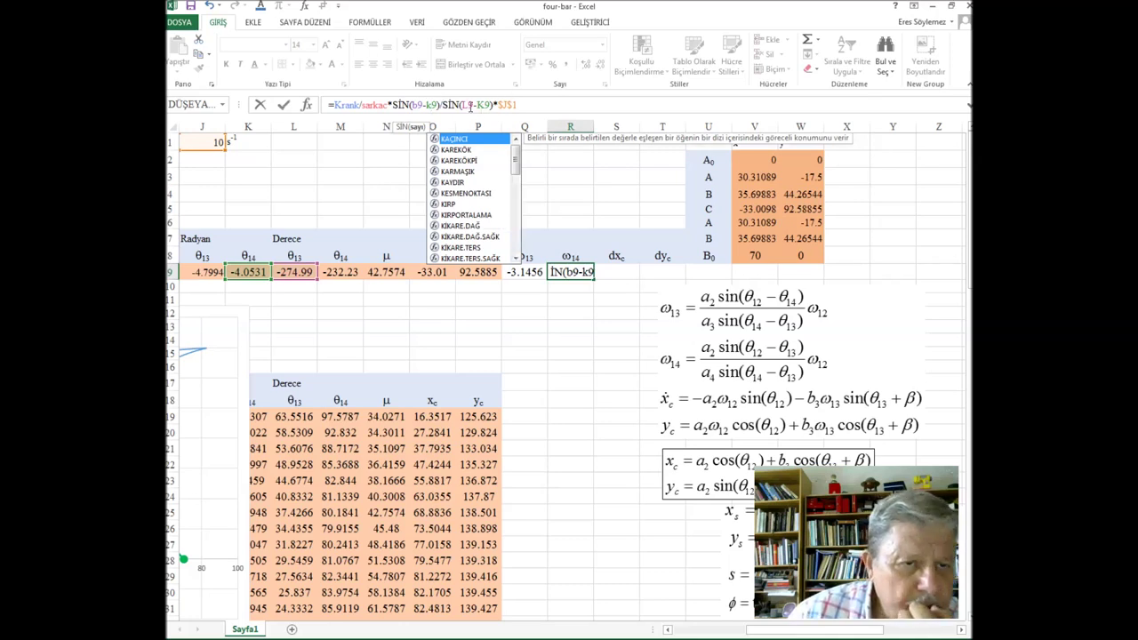
left_click(467, 105)
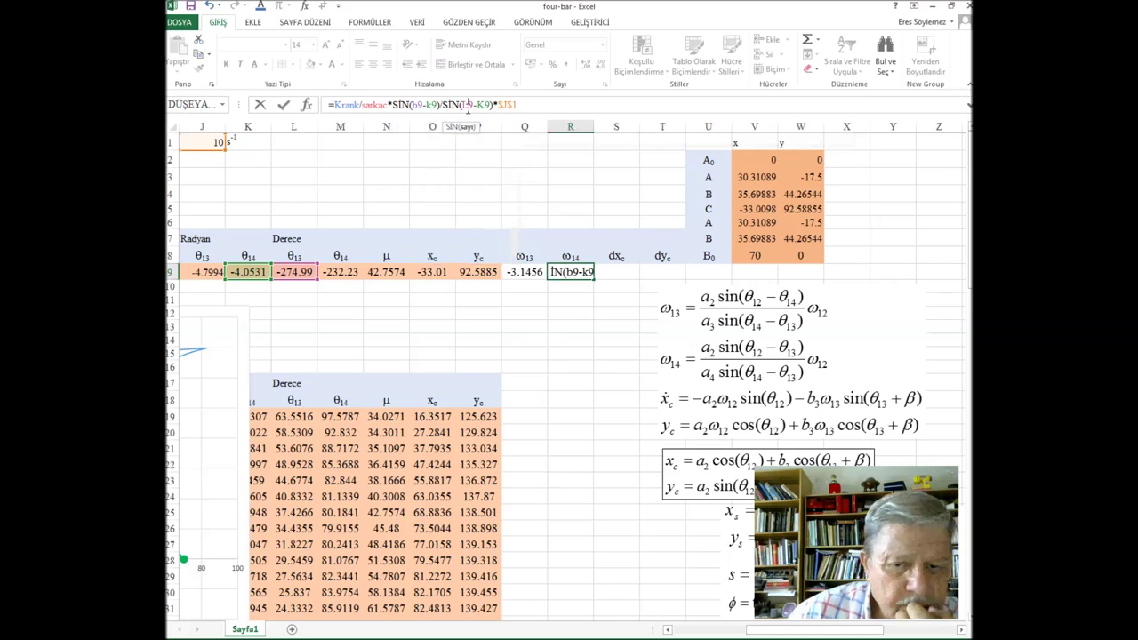
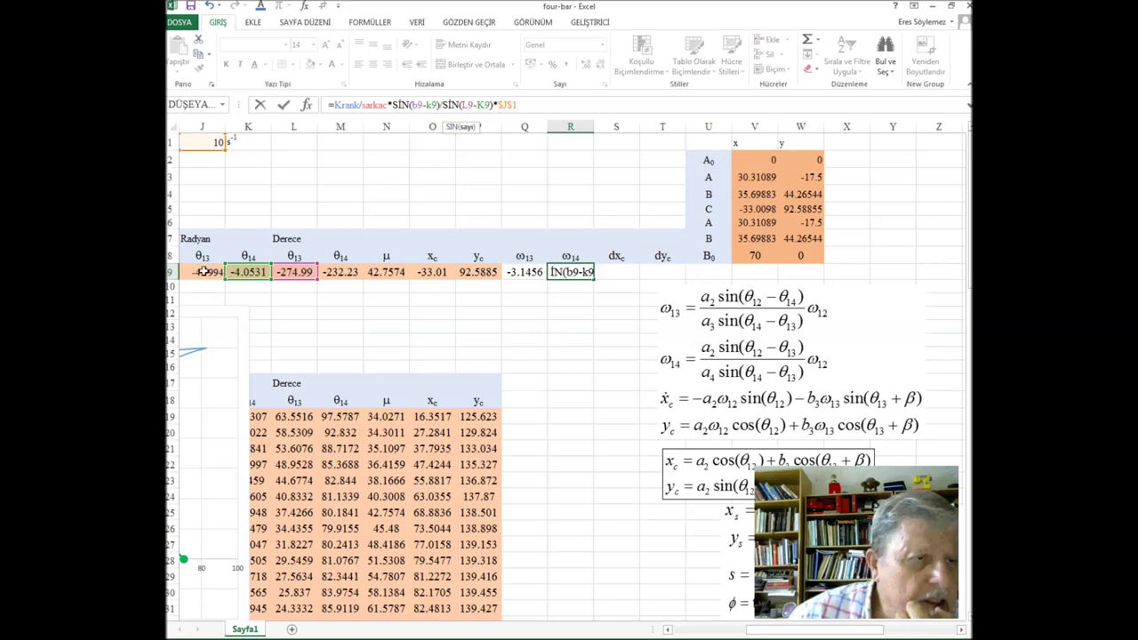
Step: Correct the R9 ω14 formula so its sines use B9-J9 and K9-J9, giving -8.3426
left_click(432, 104)
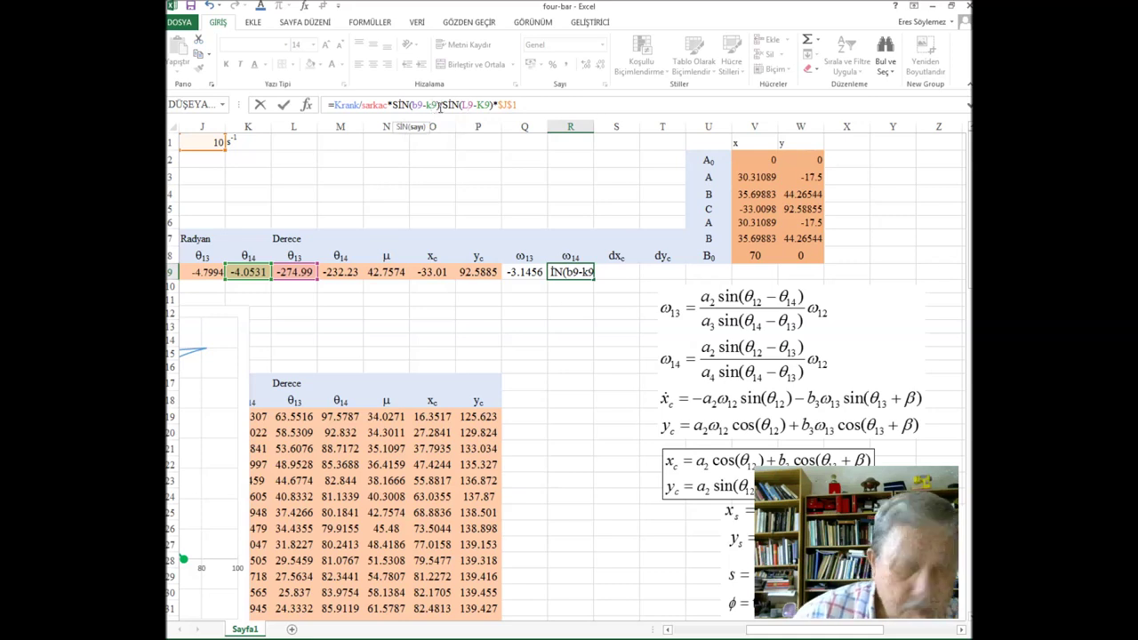
key("BackSpace")
key("BackSpace")
type("j9")
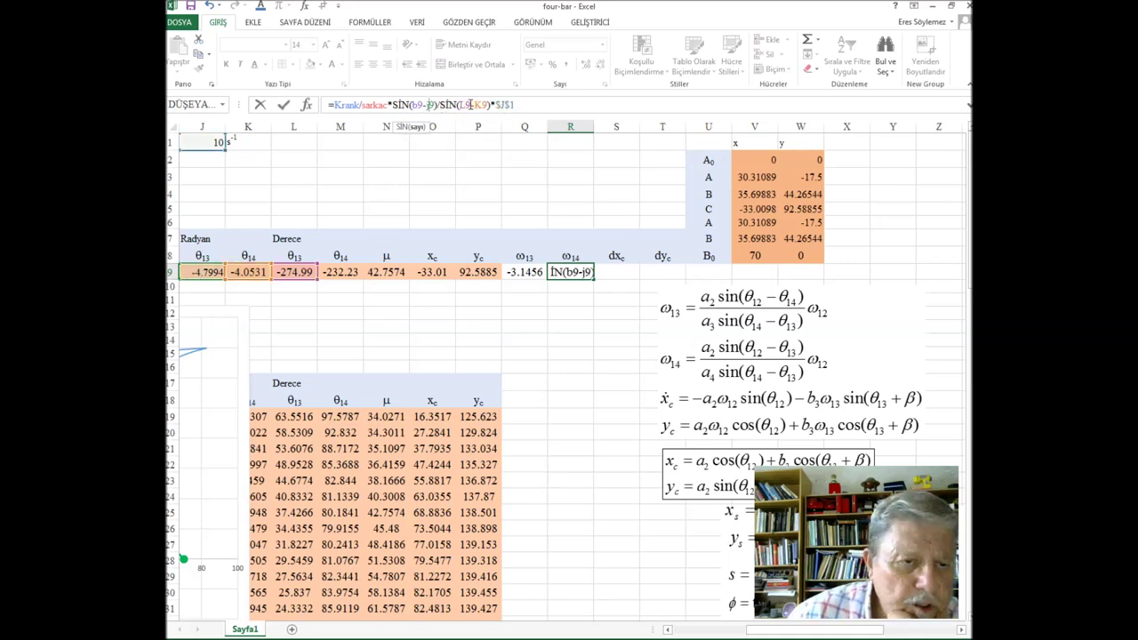
left_click(465, 104)
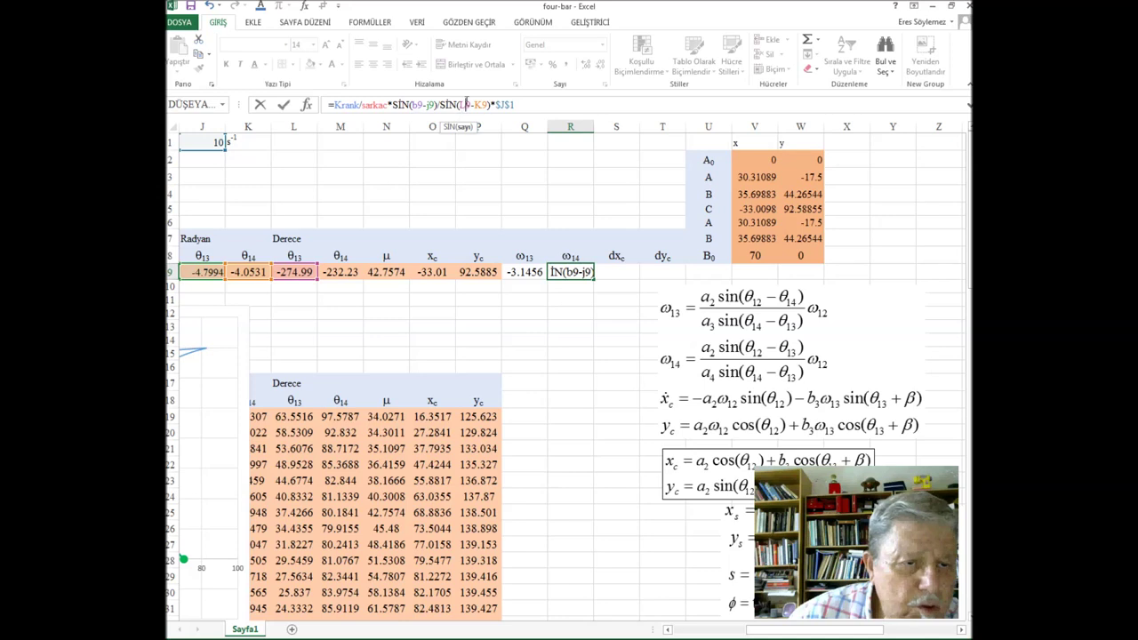
key("BackSpace")
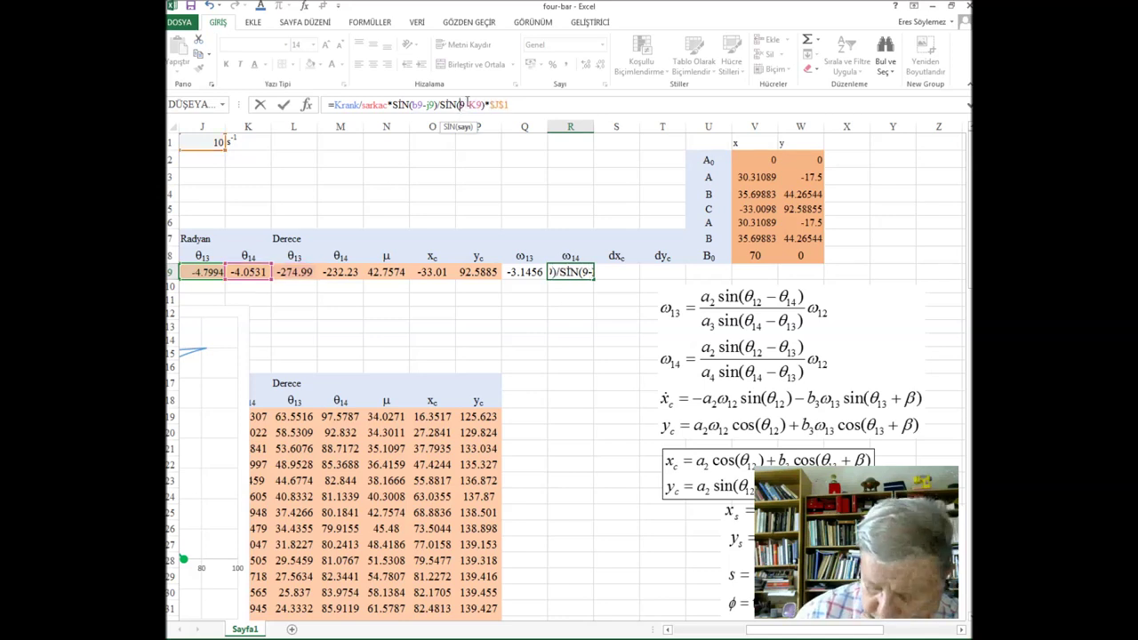
type("k")
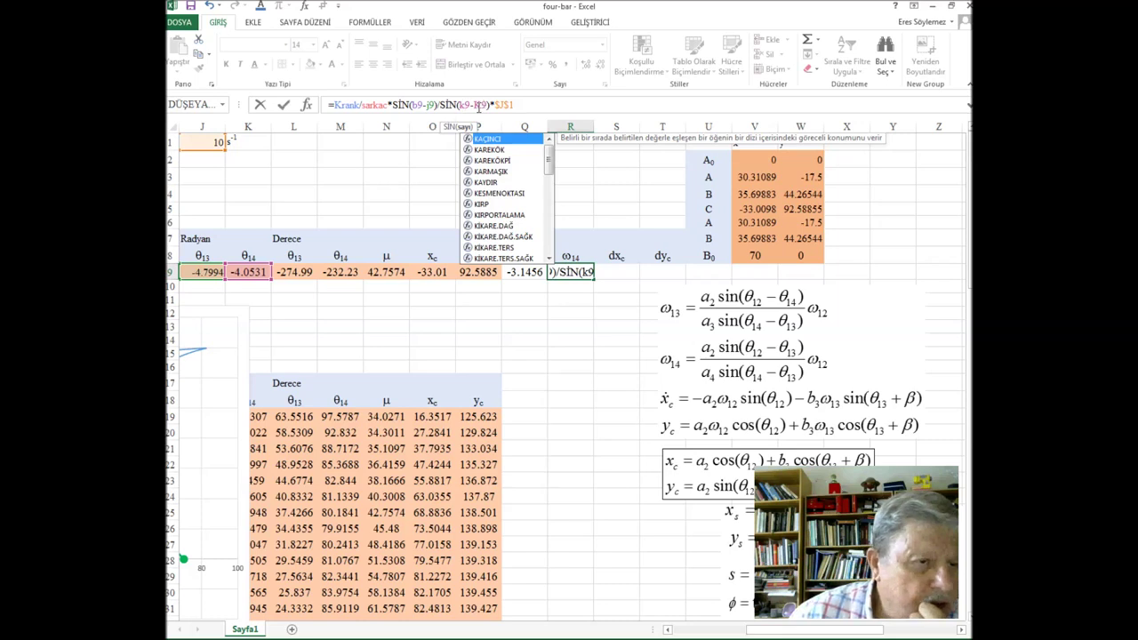
left_click(478, 105)
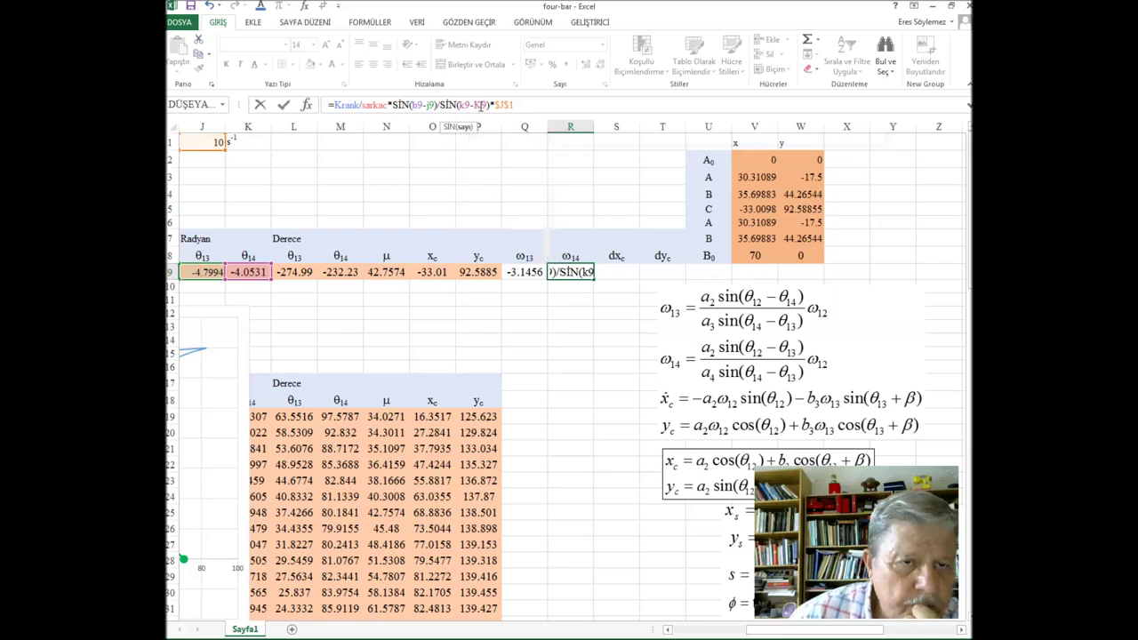
key("Right")
key("Right")
key("BackSpace")
type("j")
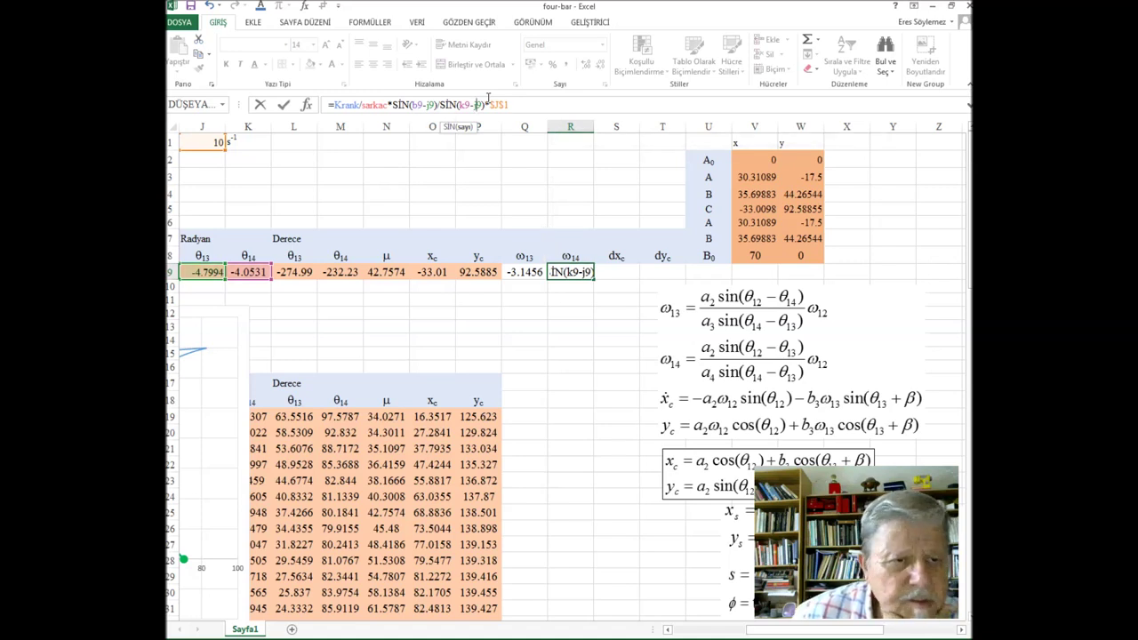
key("Return")
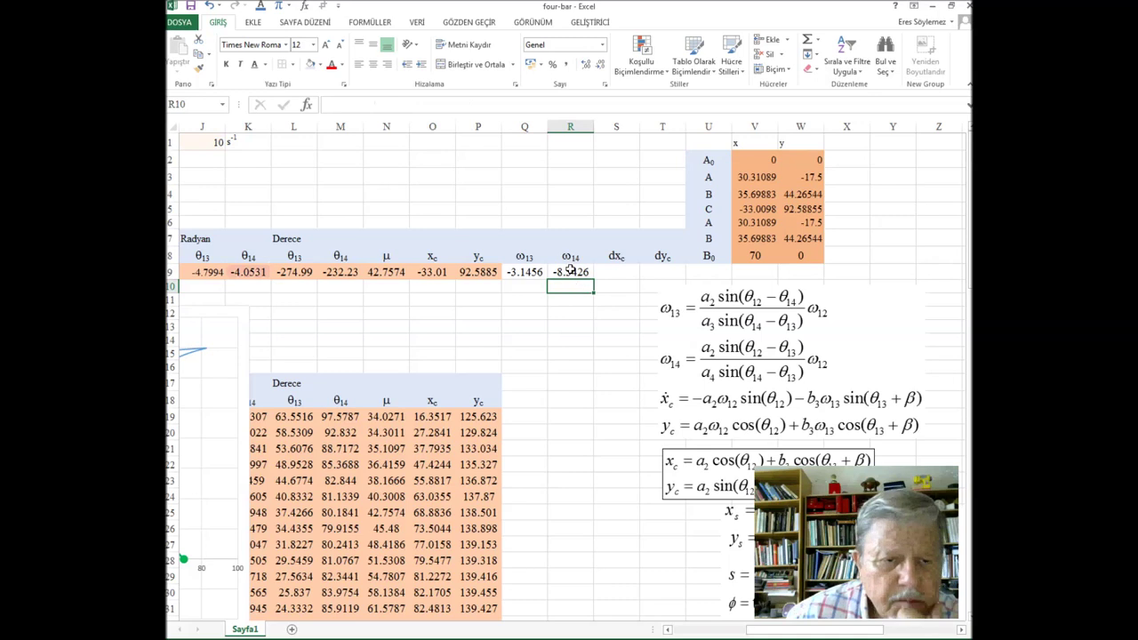
Step: Review the corrected ω14 formula in R9 and select S9 for the dxc entry
left_click(569, 271)
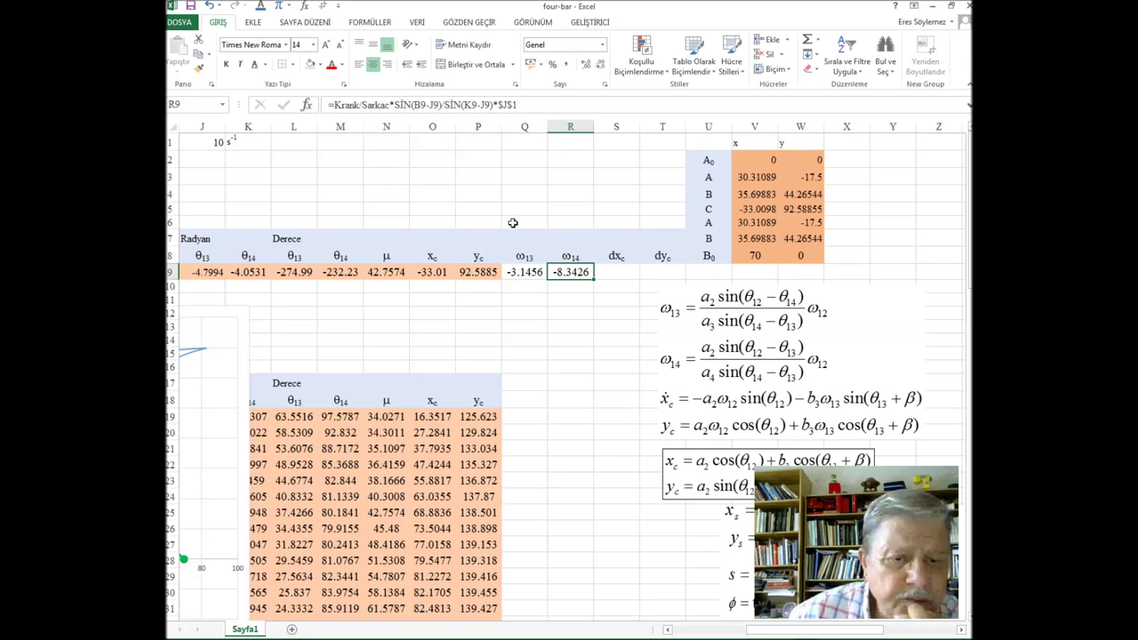
key("Return")
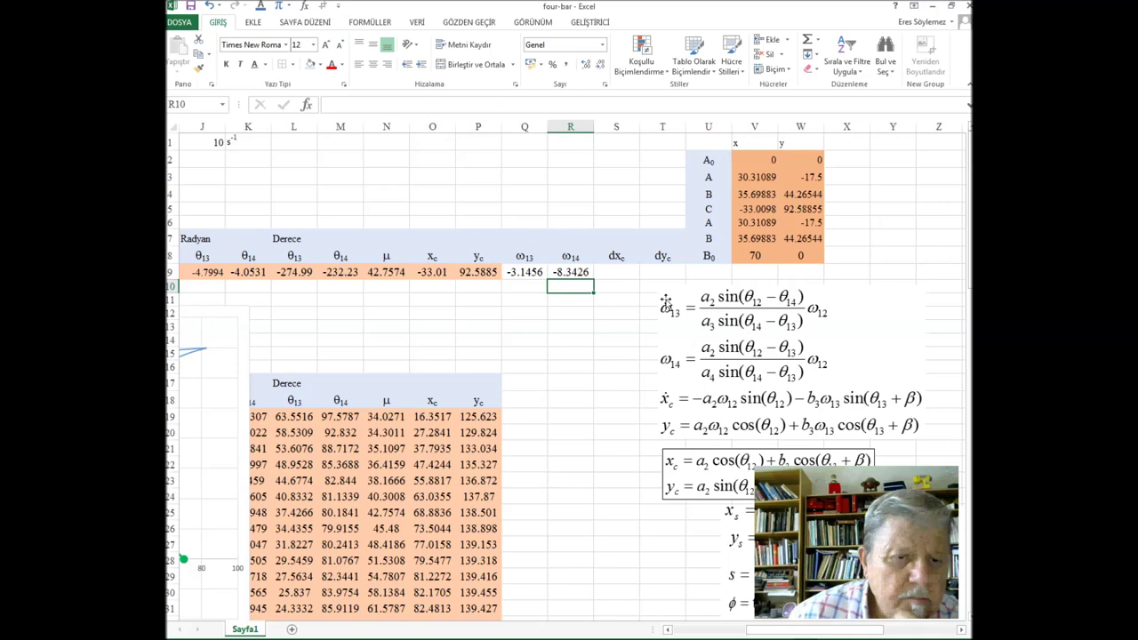
left_click(616, 271)
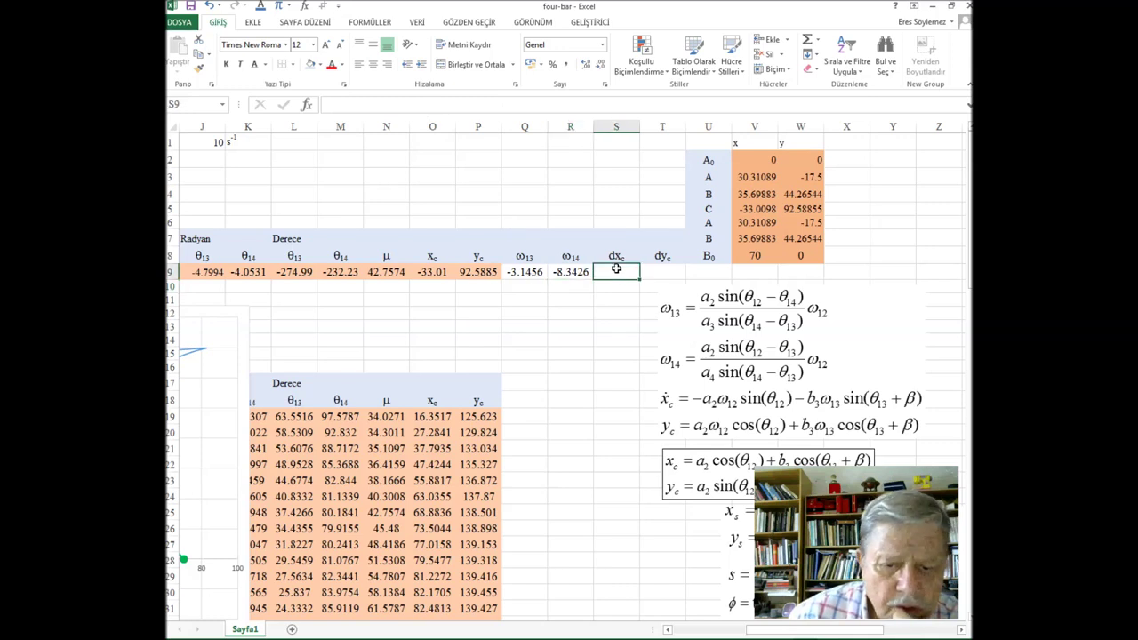
Step: Enter =-krank*$J$1*sin(B9)-ac*Q9*sin(J9+beta) in S9 so dxc reads 521.293
type("-")
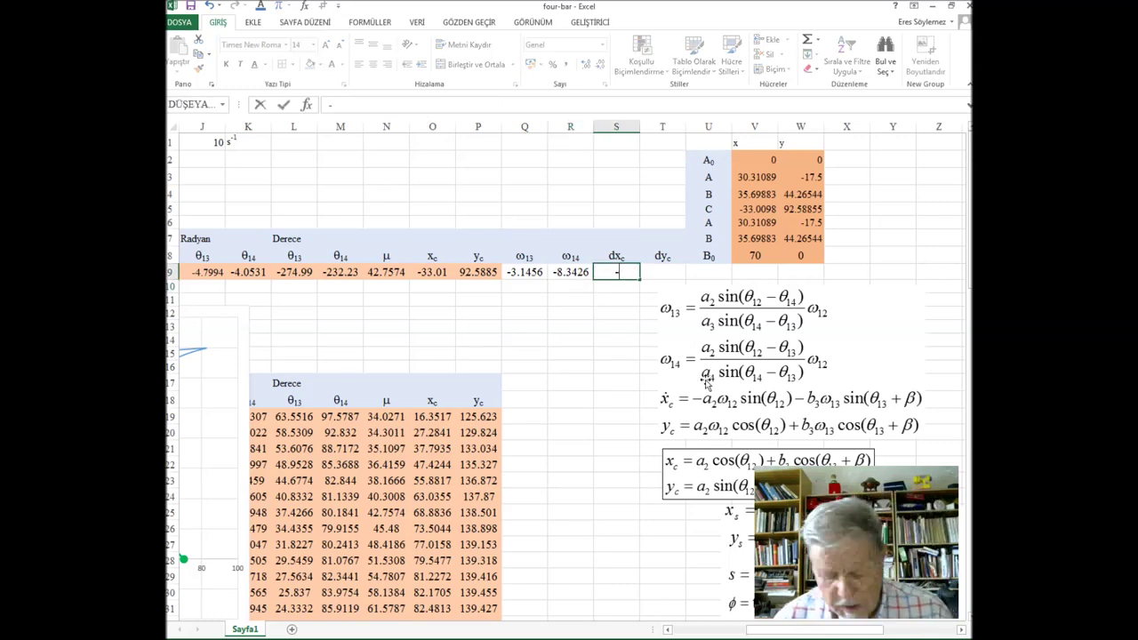
type("kr")
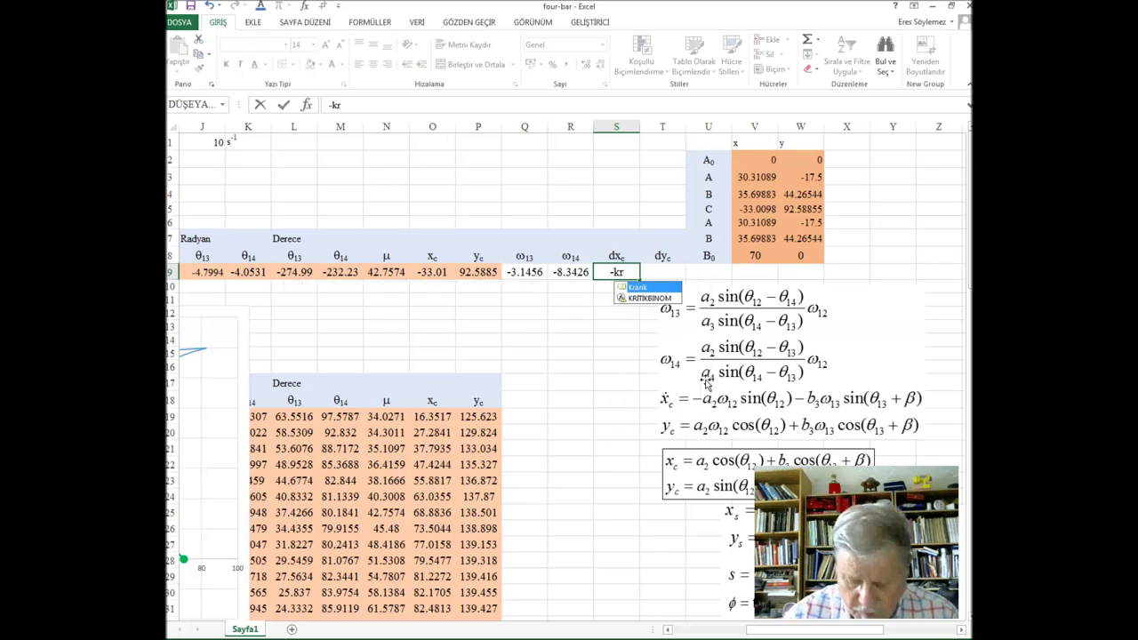
type("ank")
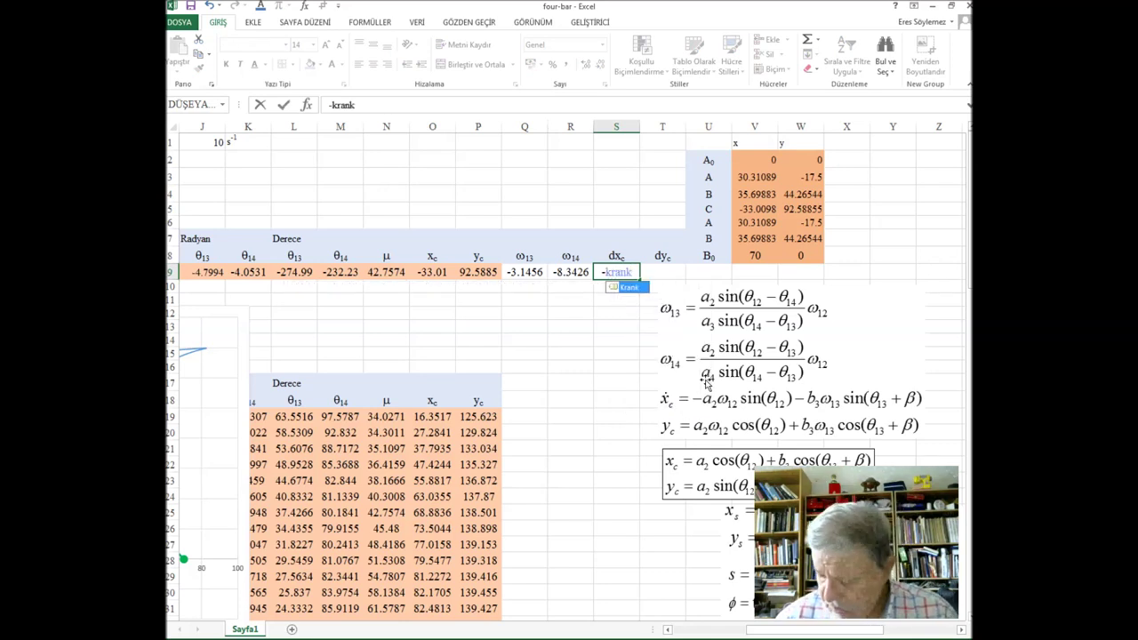
type("*")
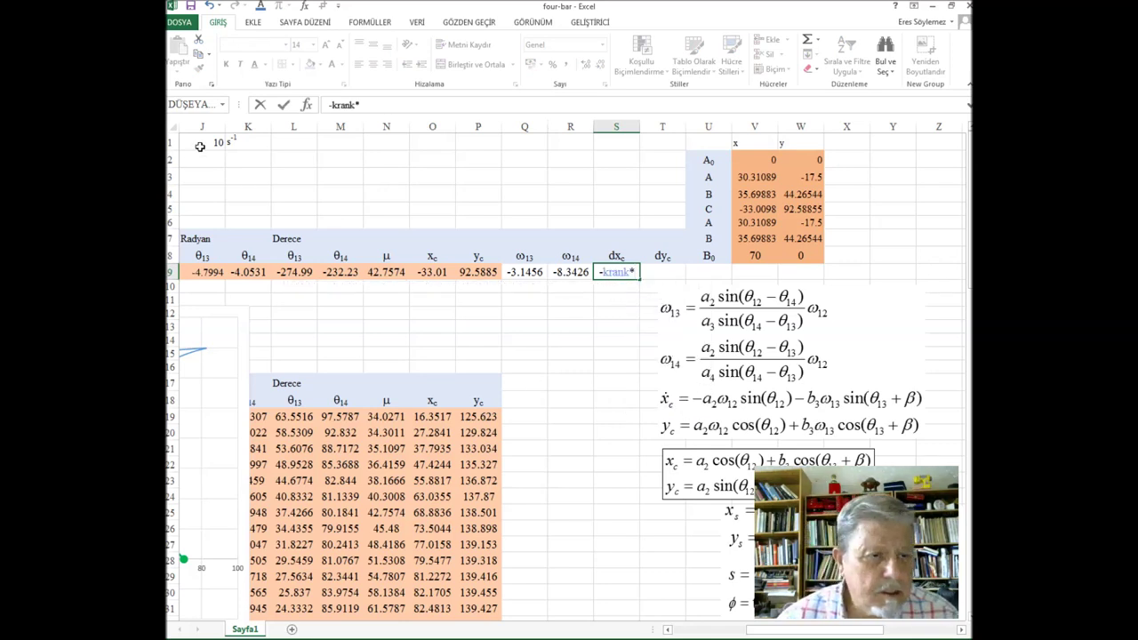
left_click(200, 145)
key("F4")
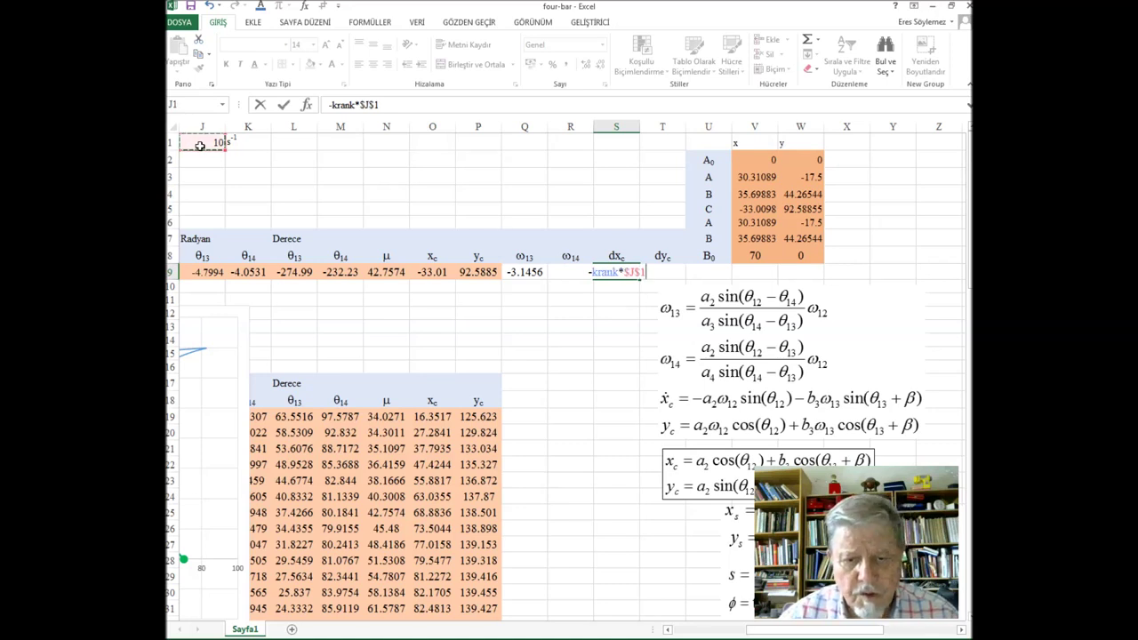
type("*")
type("si")
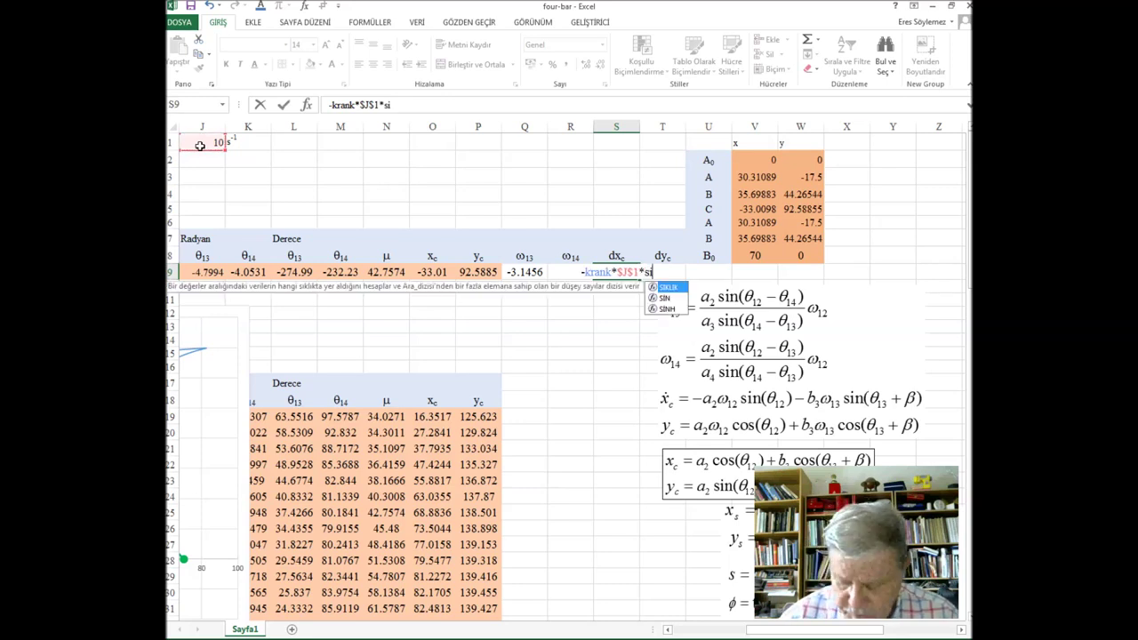
type("n(b9")
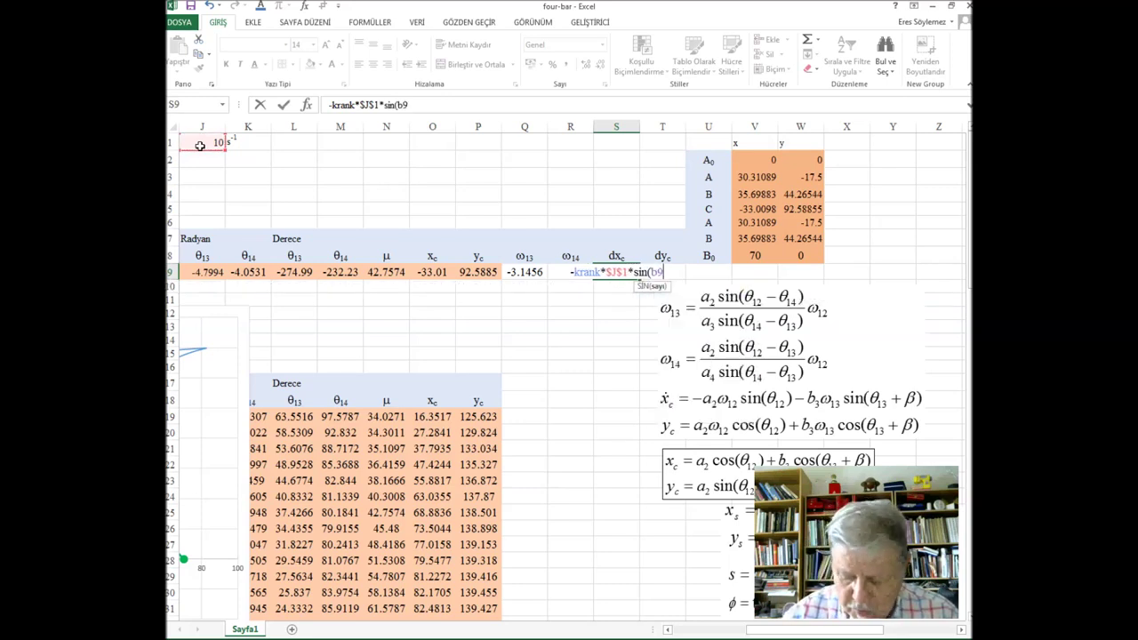
type(")-")
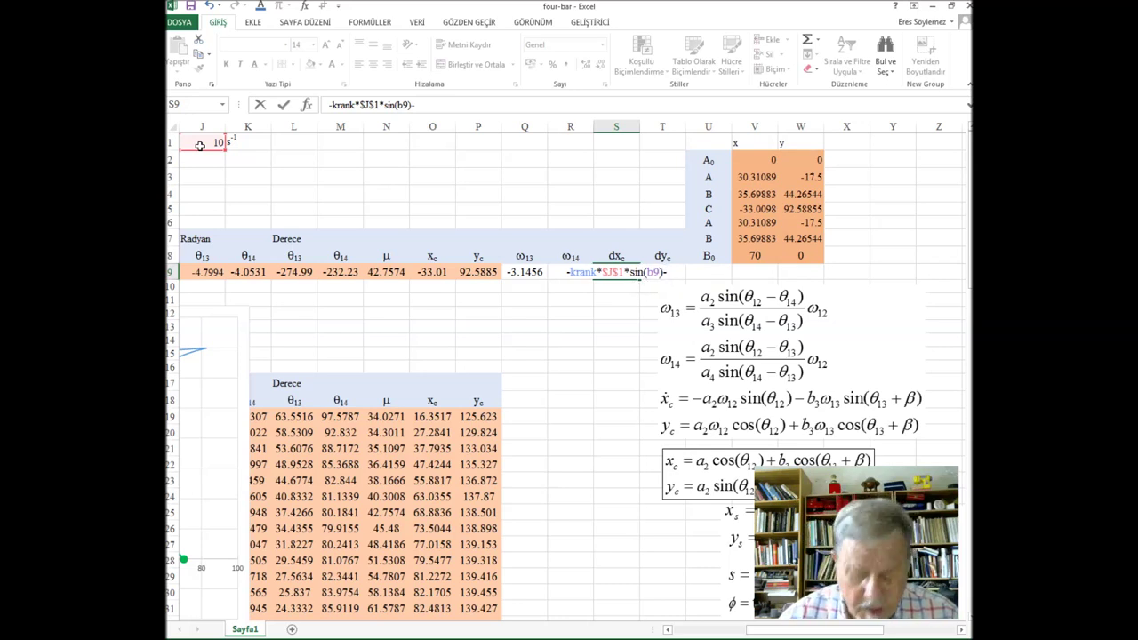
type("ac")
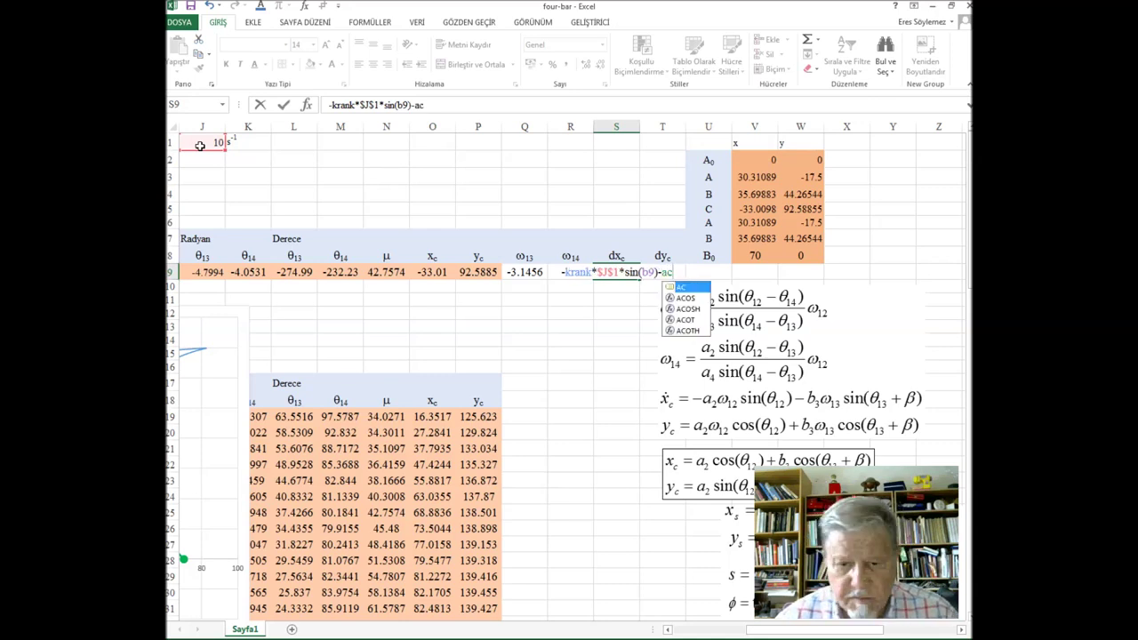
type("*")
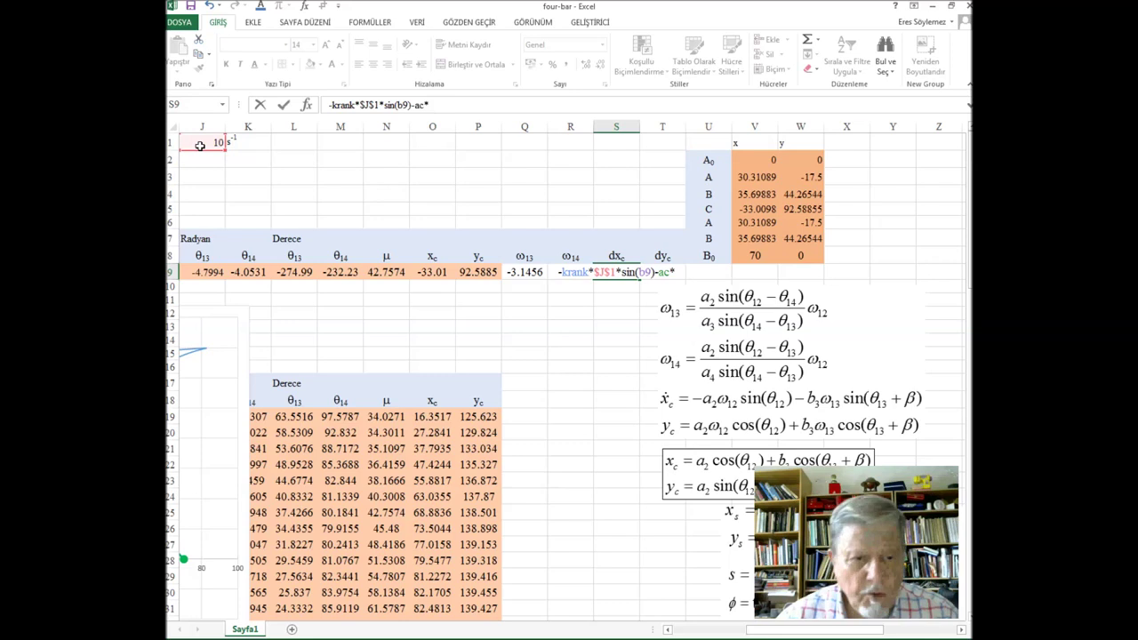
left_click(536, 270)
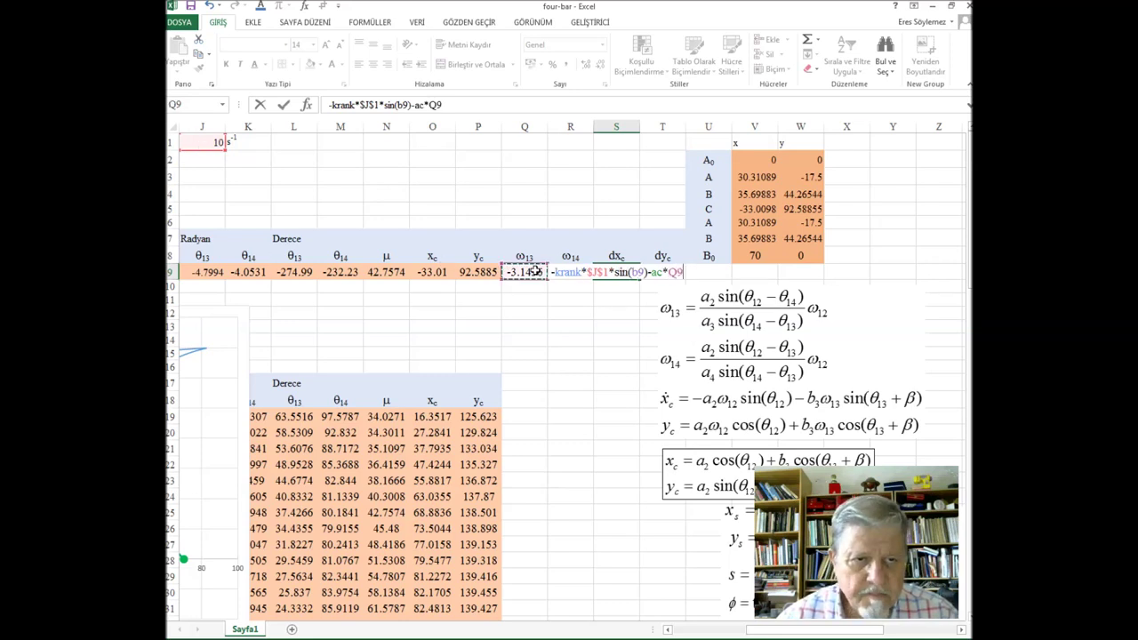
type("*")
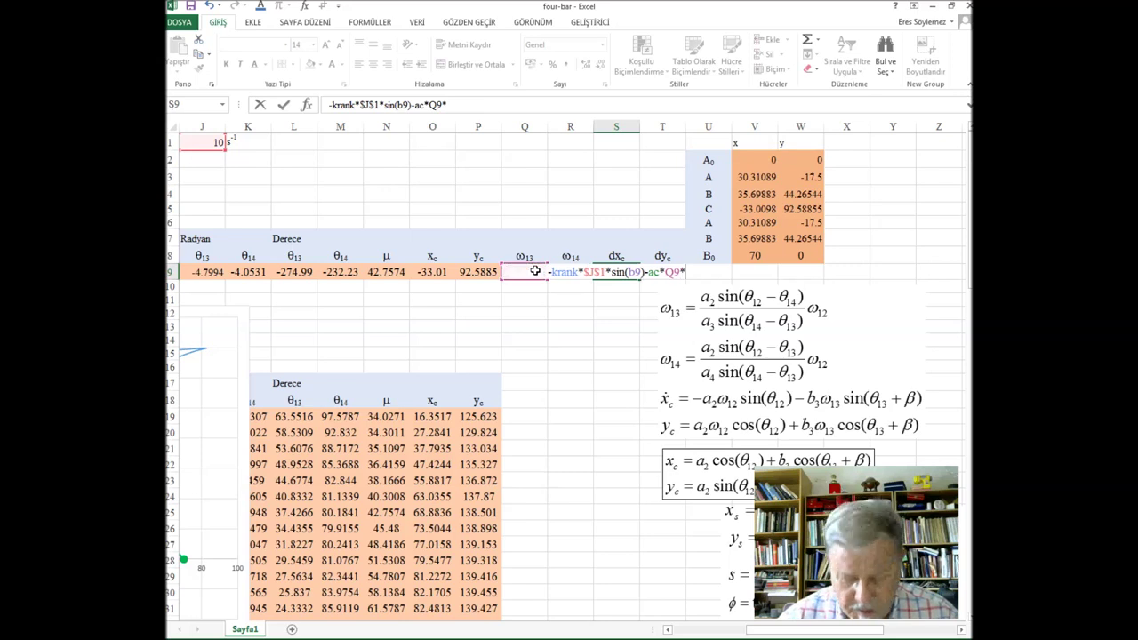
type("sin(")
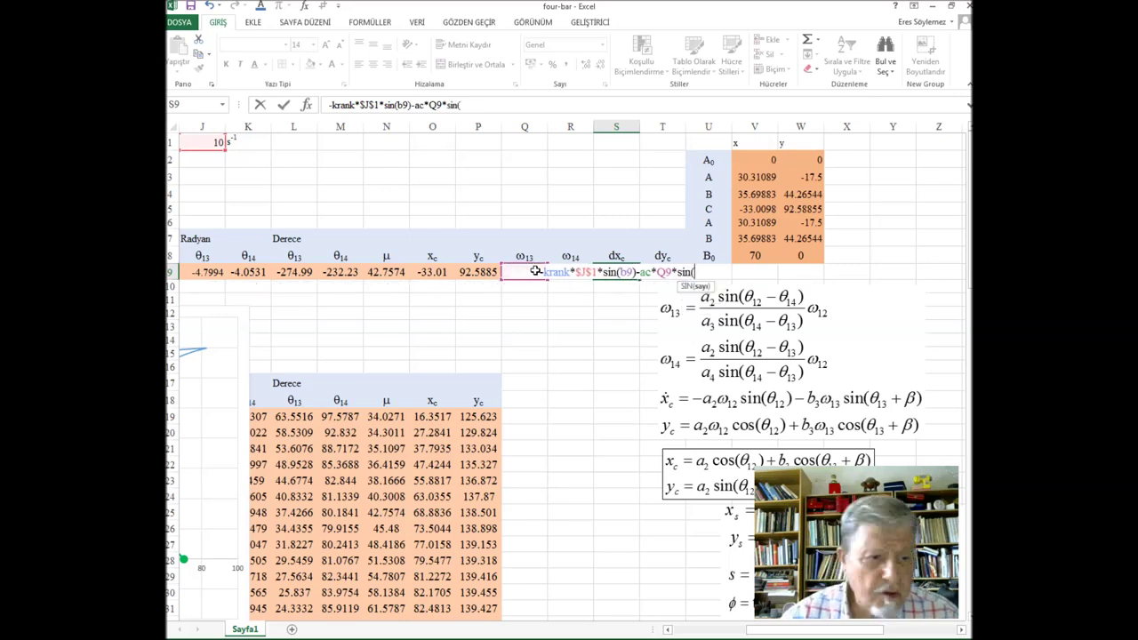
left_click(203, 273)
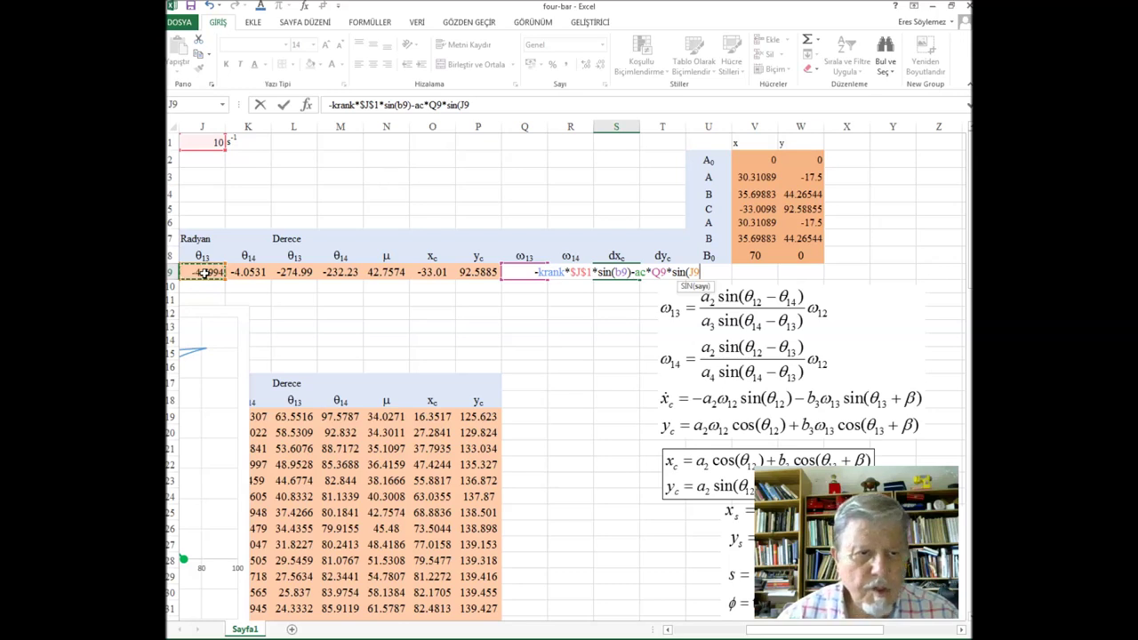
type("+beta")
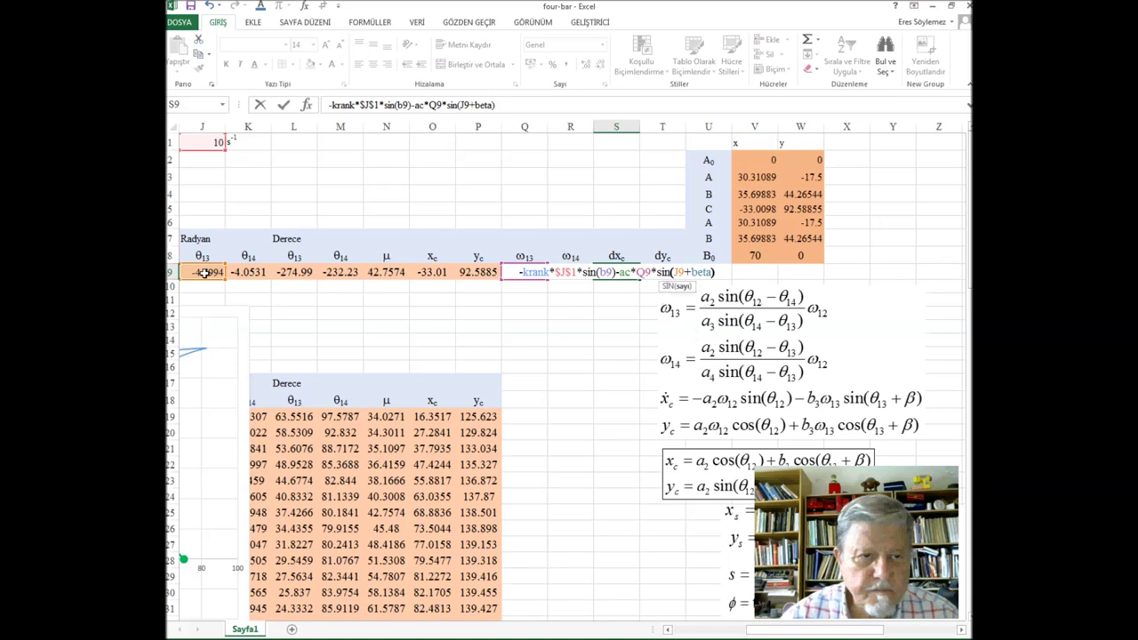
type(")")
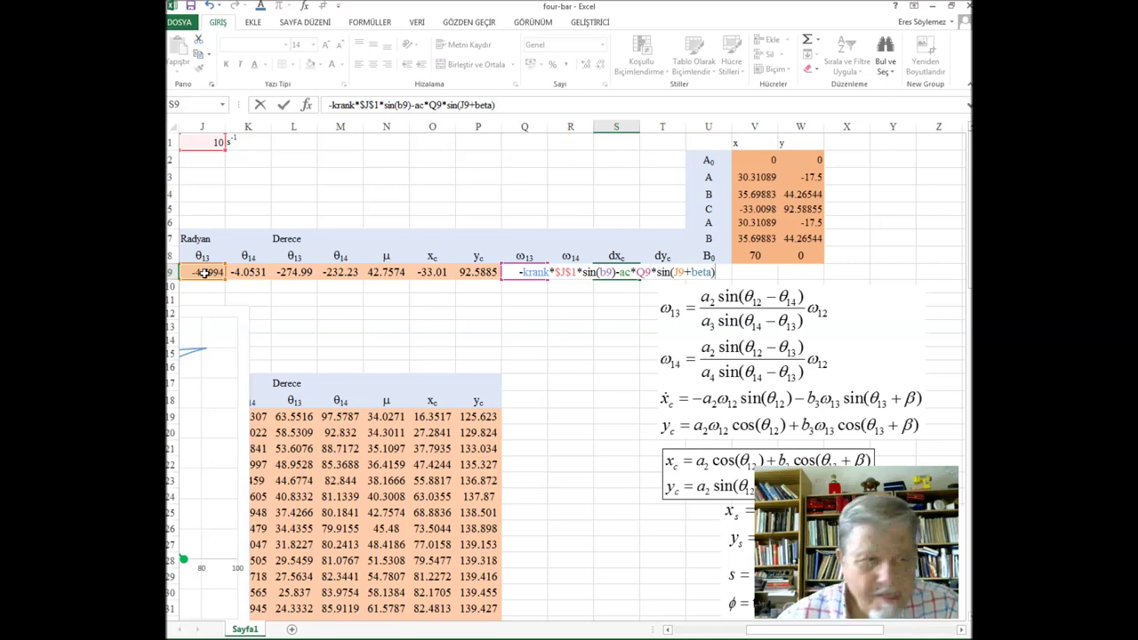
key("Return")
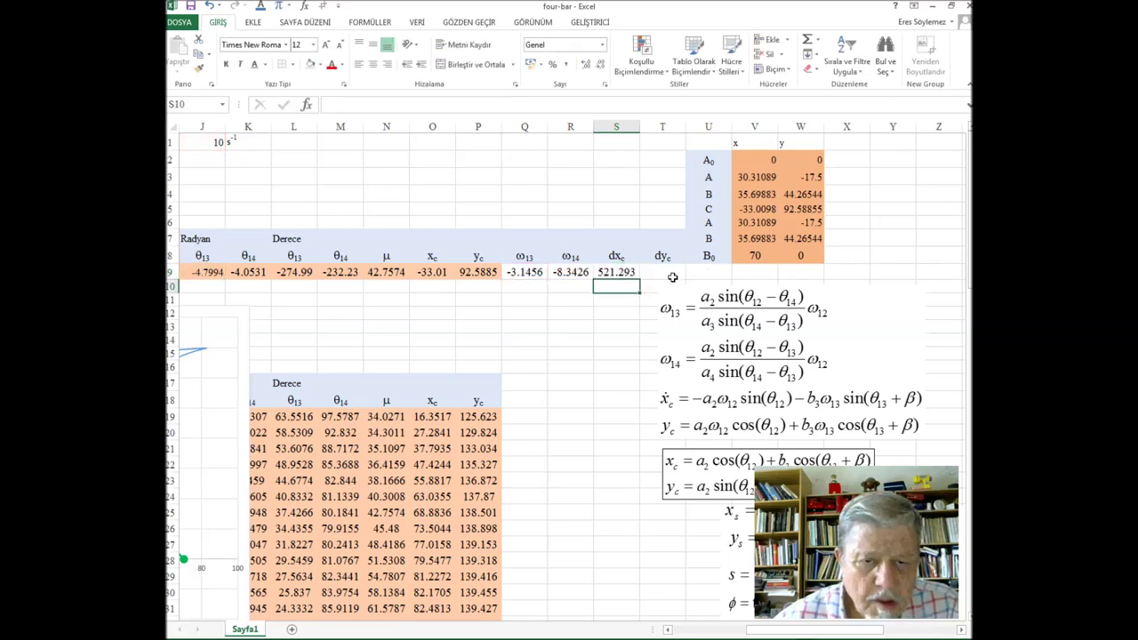
left_click(673, 271)
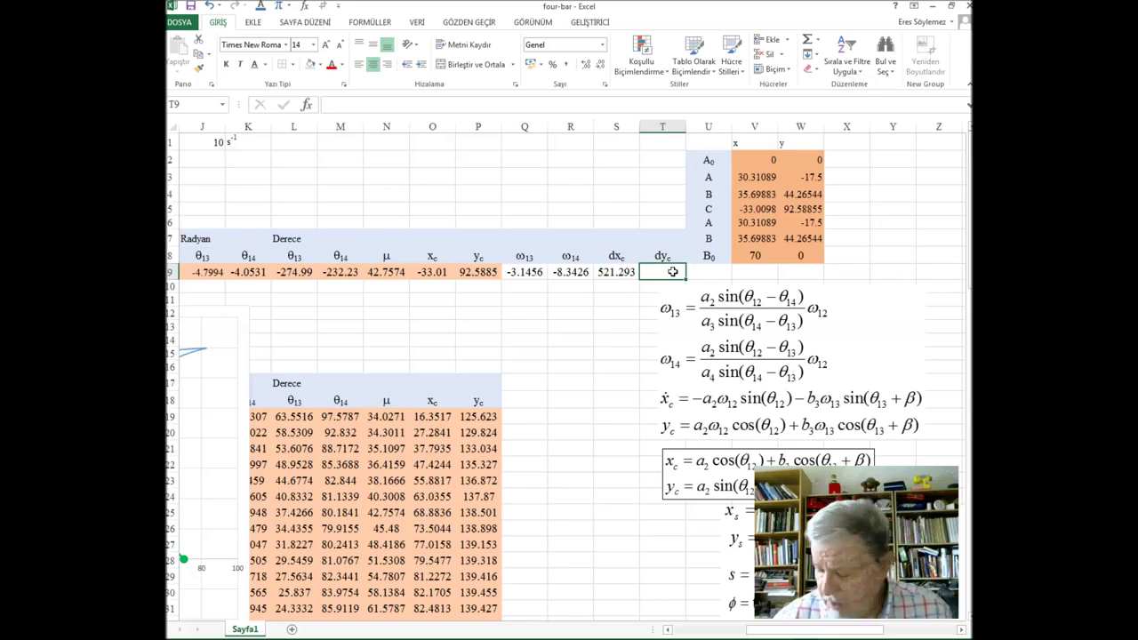
Step: Enter =+krank*$J$1*cos(B9)+AC*Q9*cos(J9+beta) in T9 so dyc reads 502.29
type("+krank*")
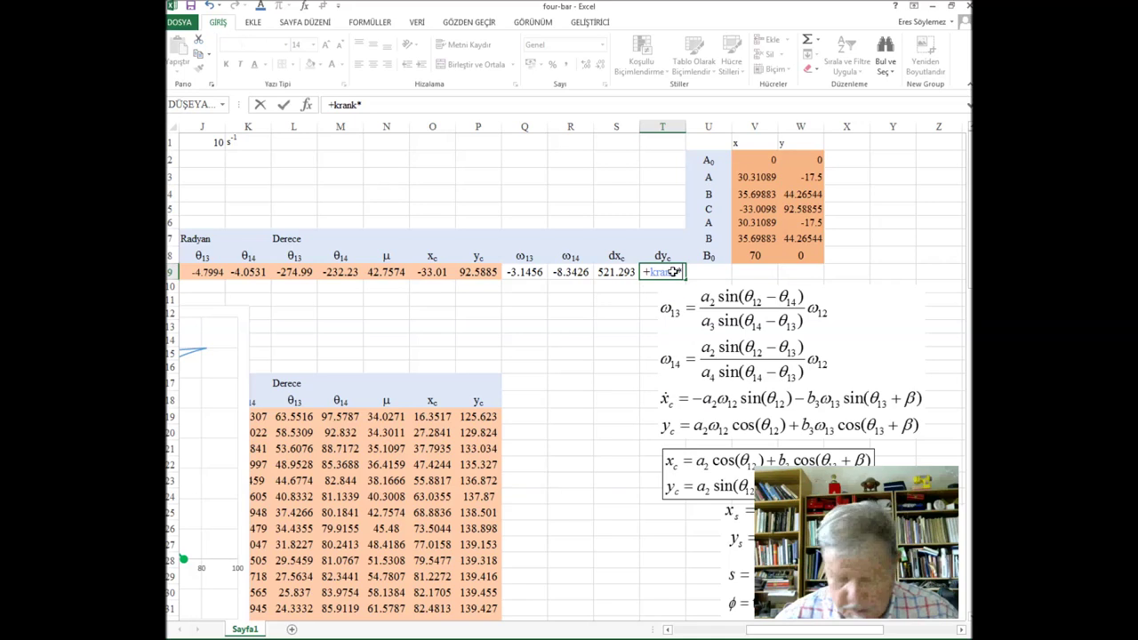
left_click(213, 141)
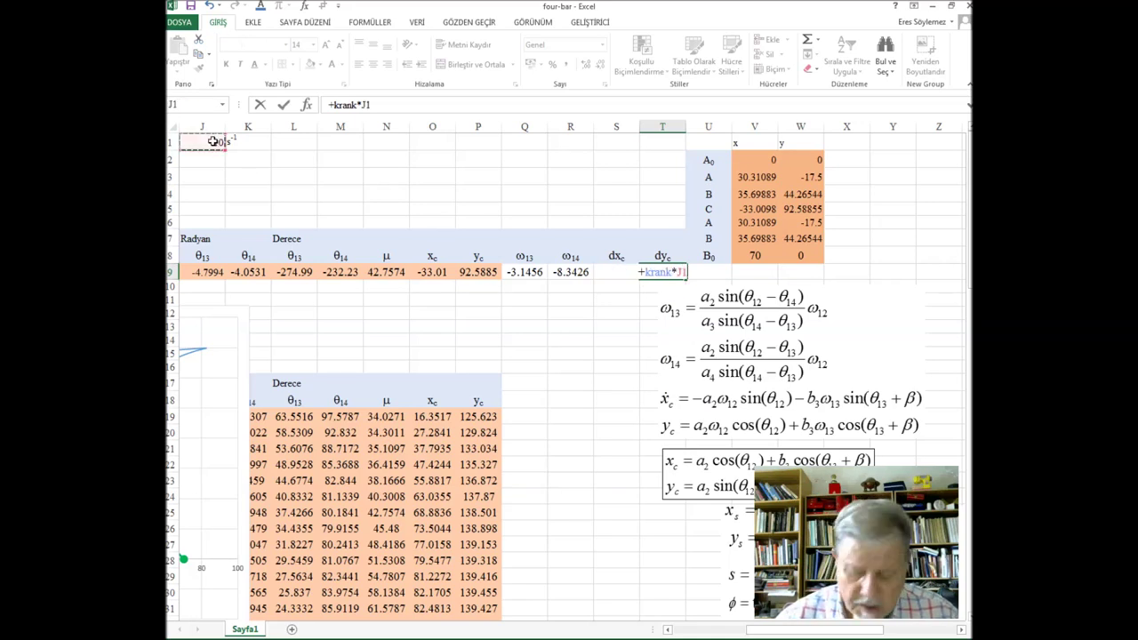
key("F4")
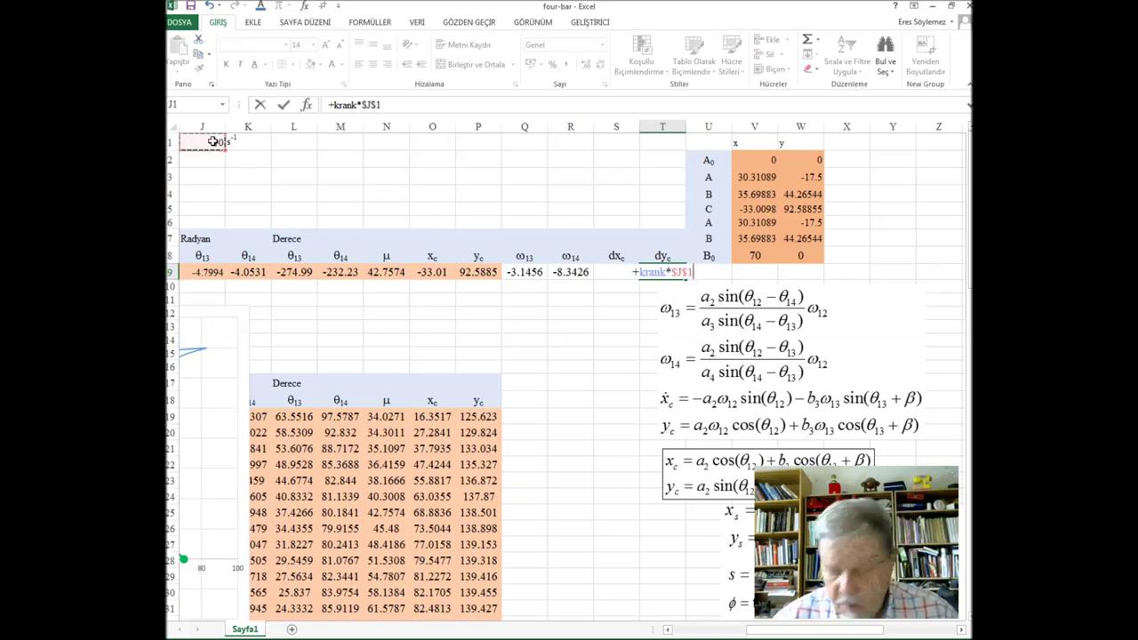
type("*")
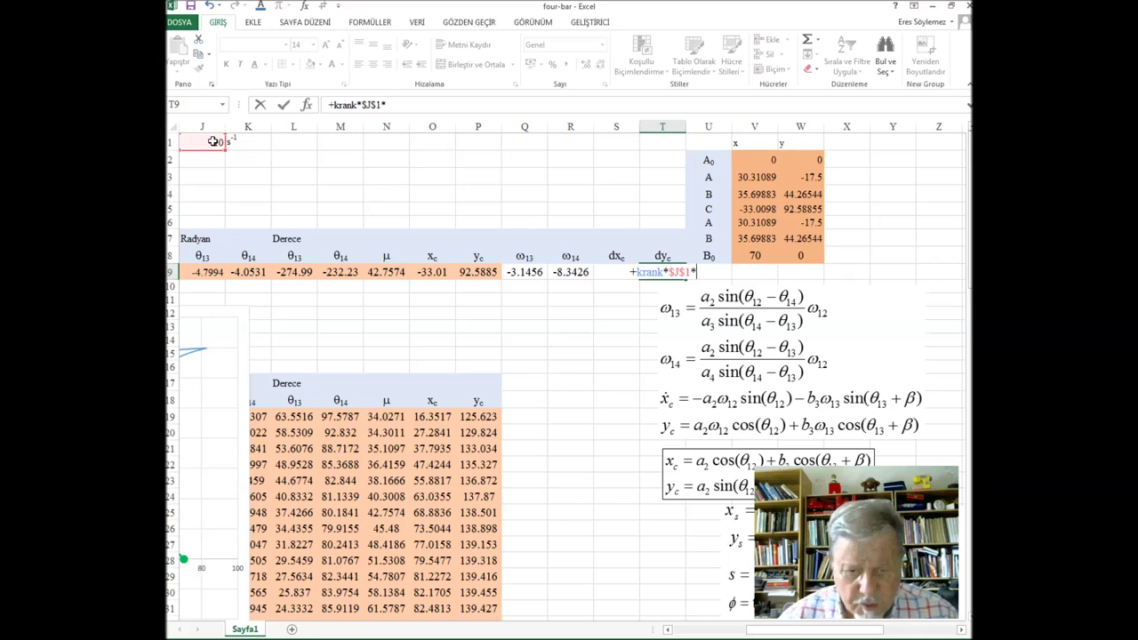
type("cos(")
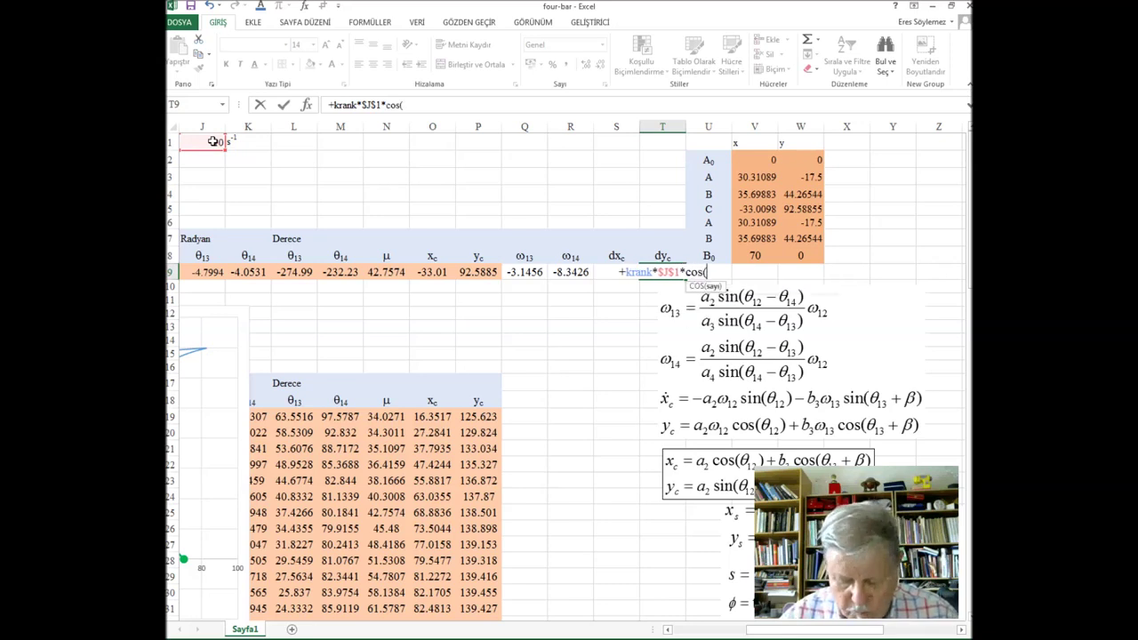
type("b9")
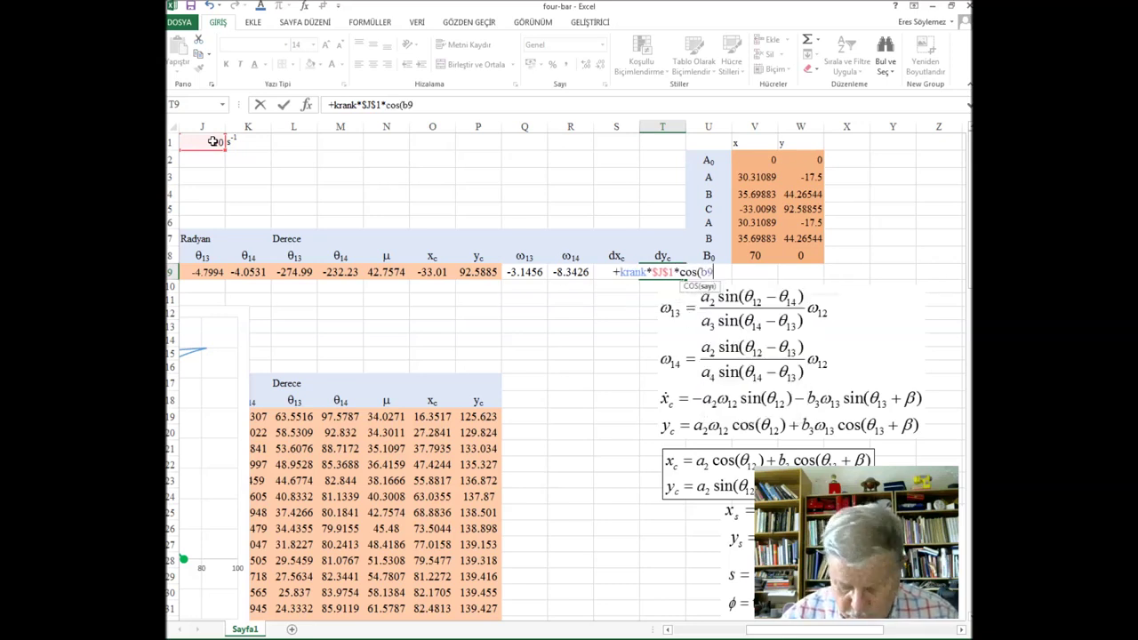
type(")+")
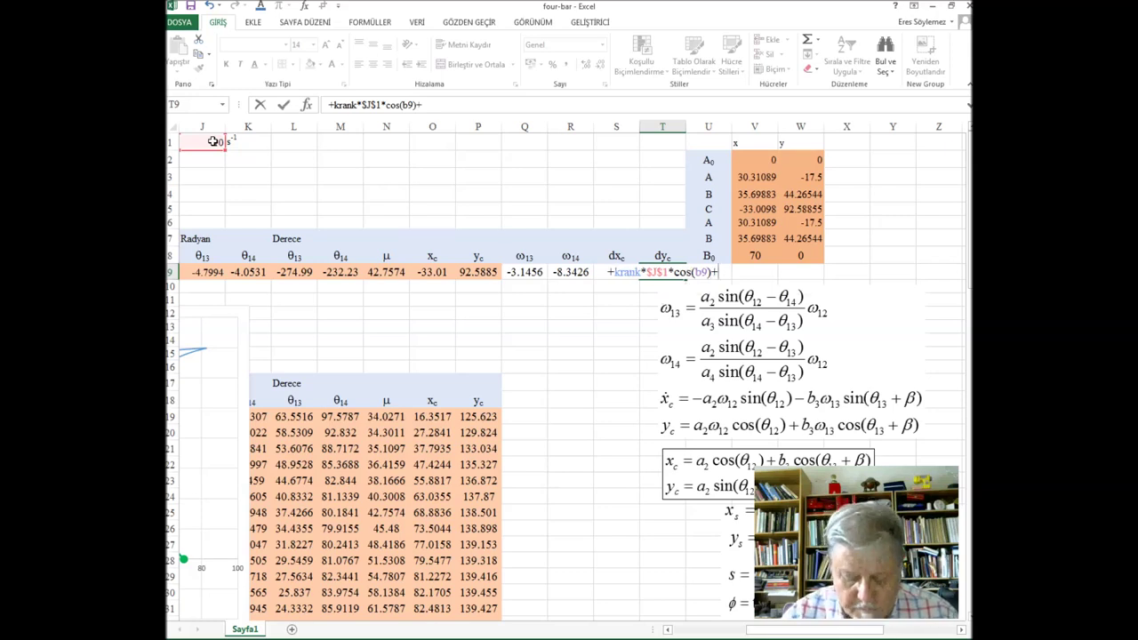
type("AC")
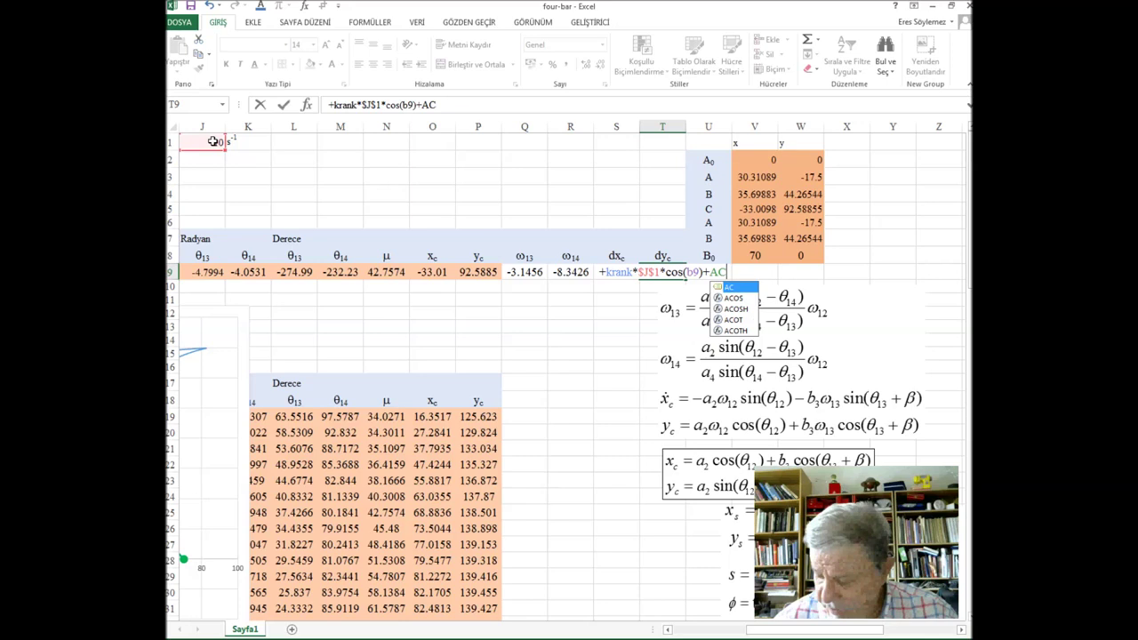
type("*")
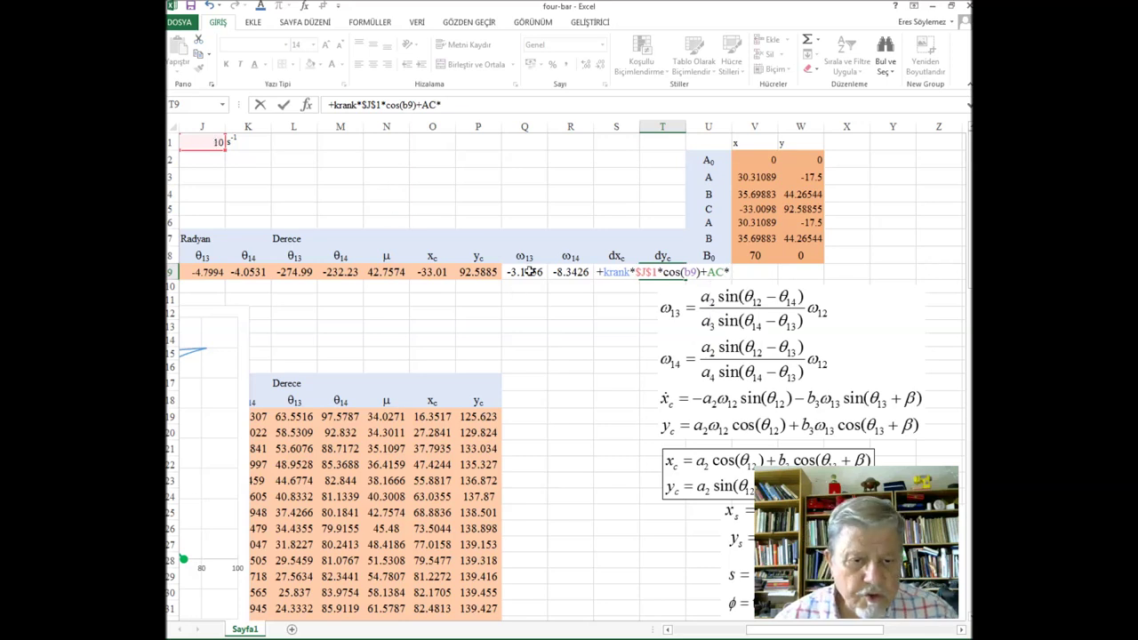
left_click(528, 272)
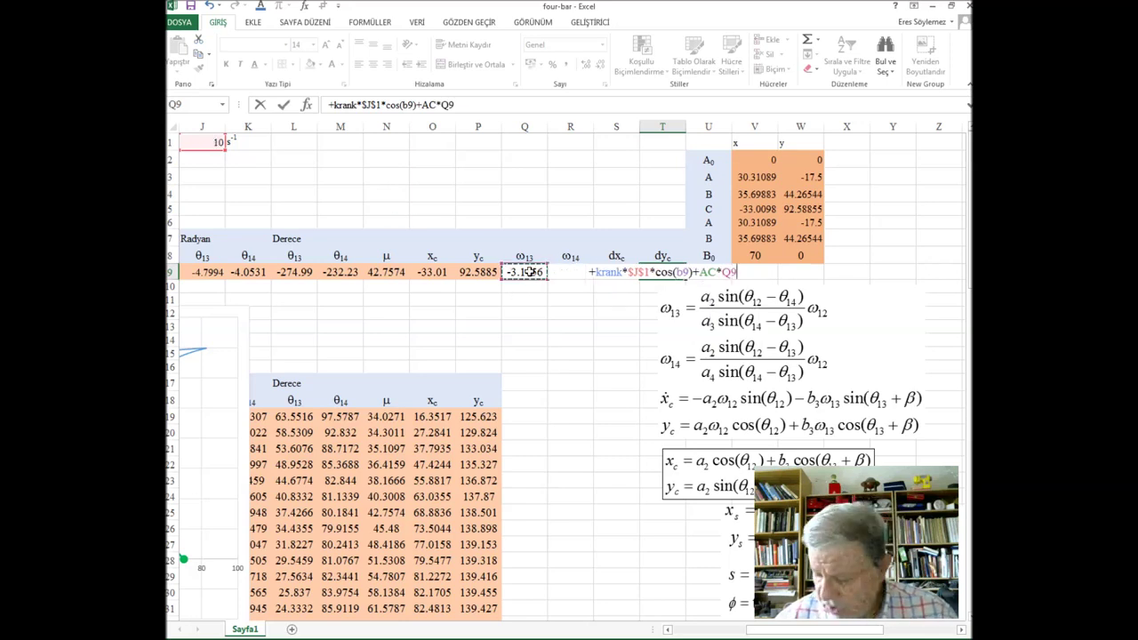
type("*")
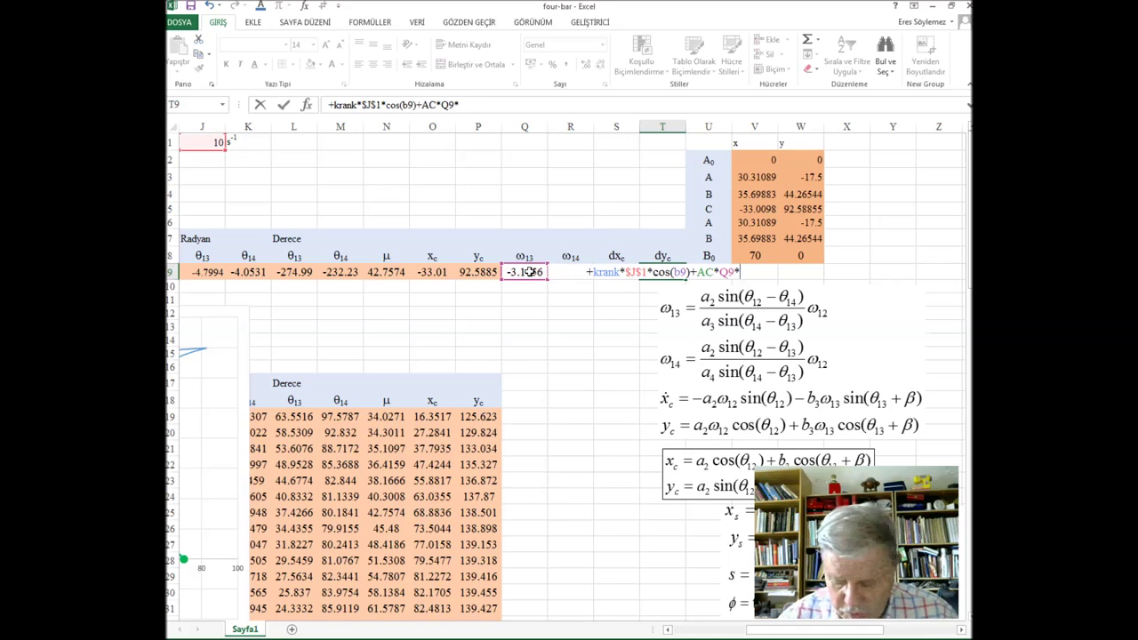
type("cos")
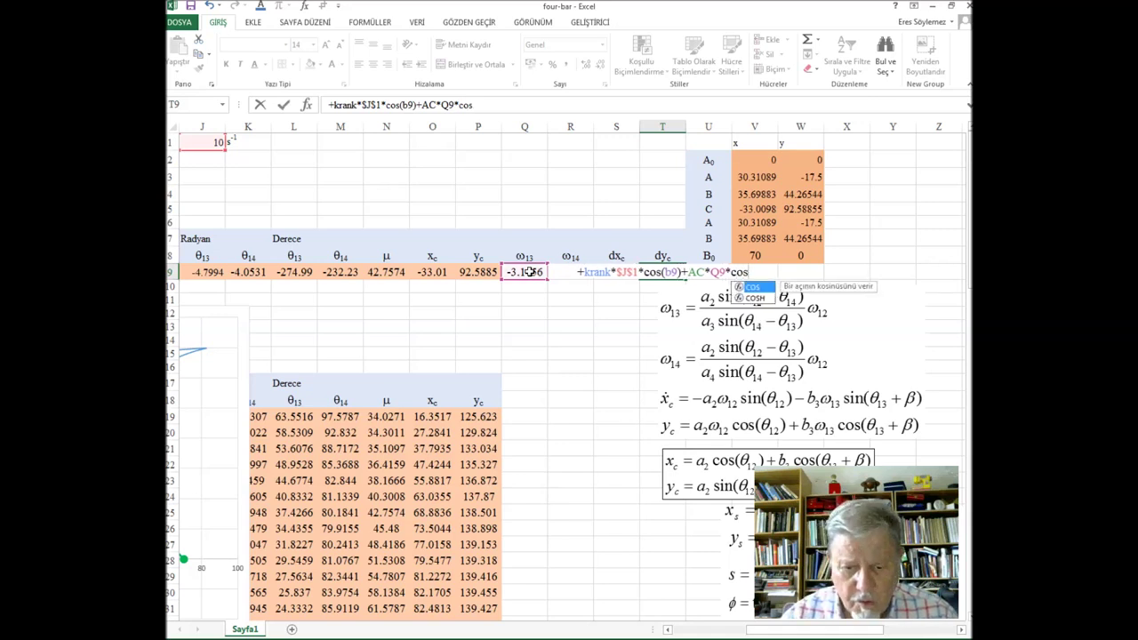
type("(")
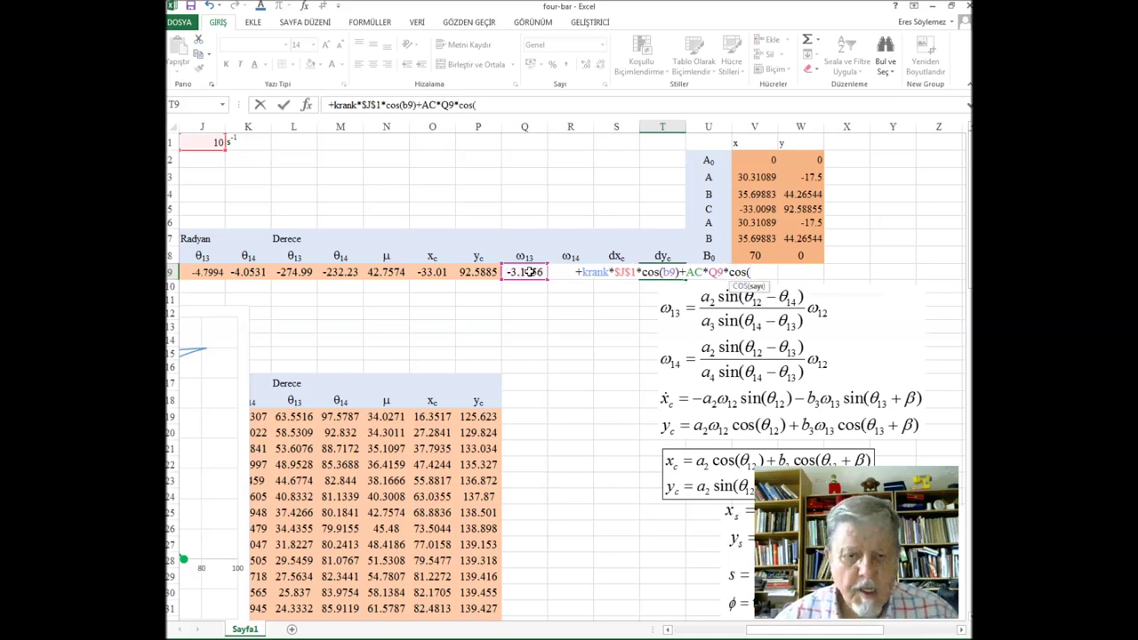
left_click(296, 273)
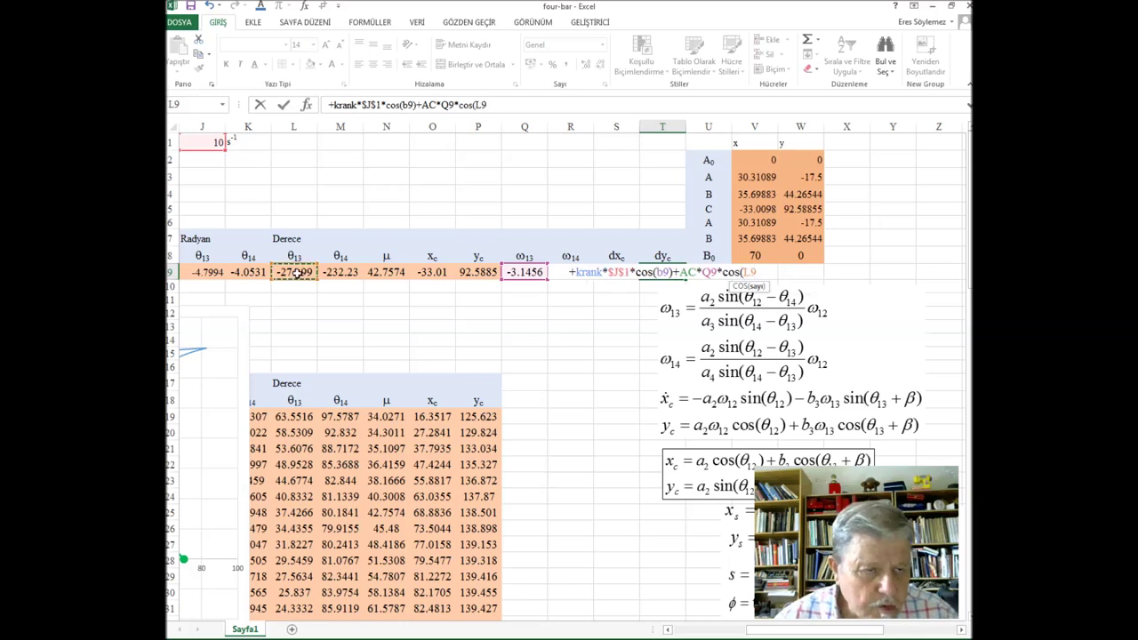
left_click(211, 272)
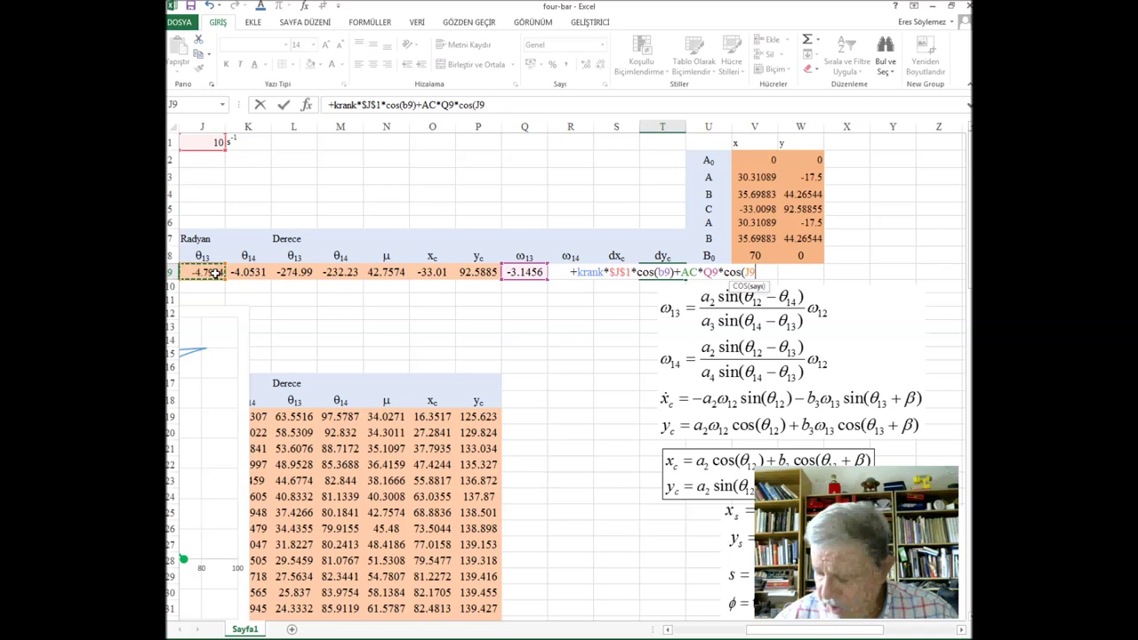
type("+beta")
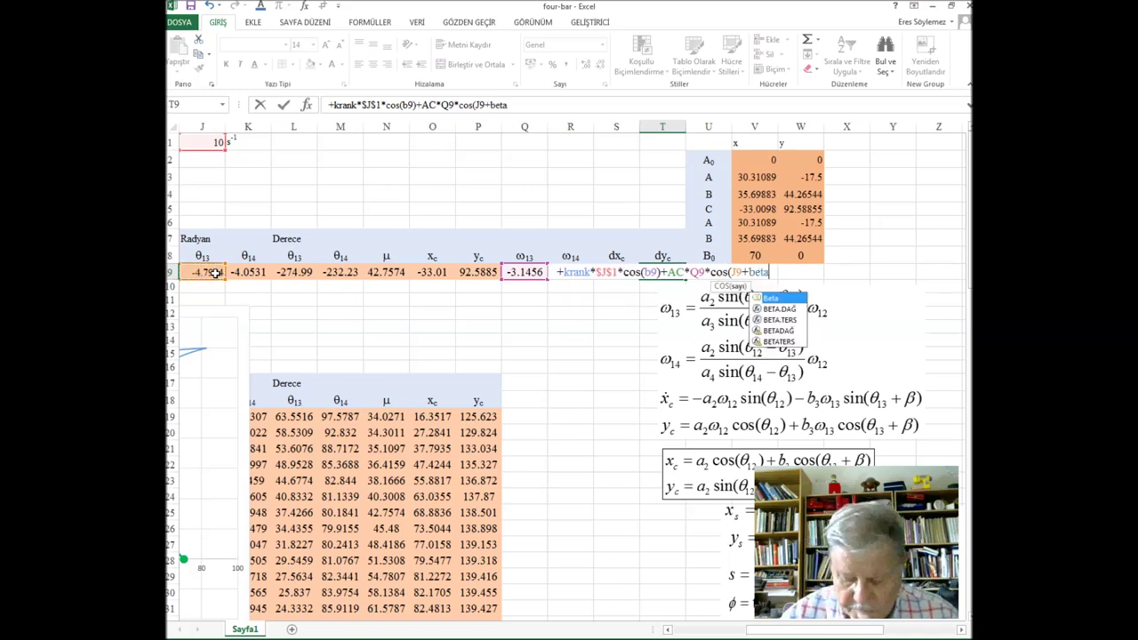
type(")")
key("Return")
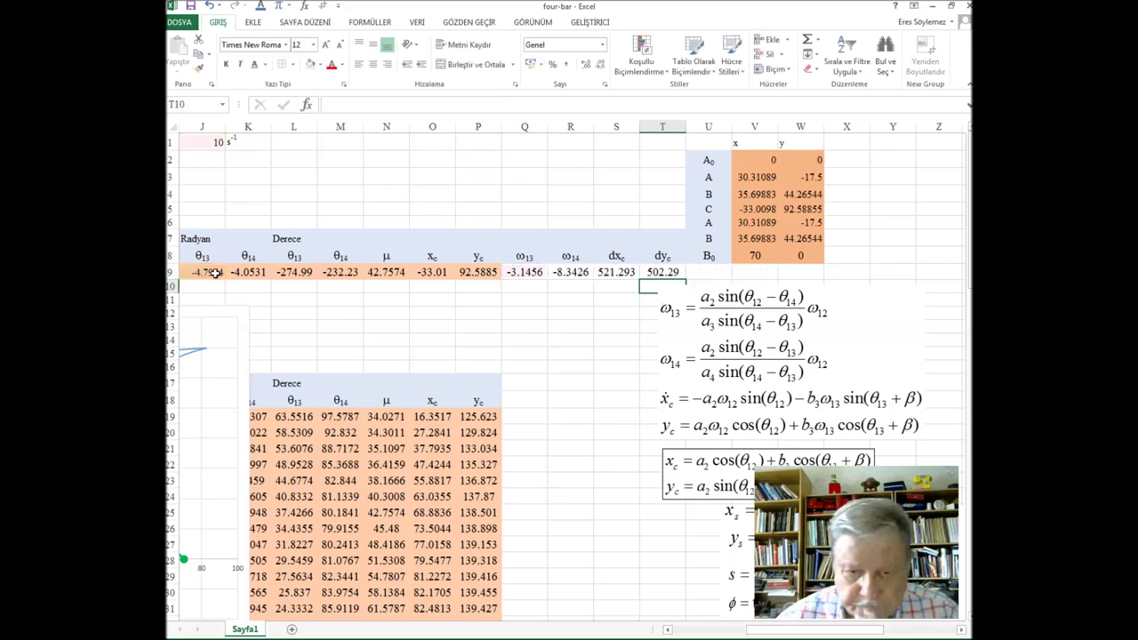
Step: Recheck the dxc formula in S9 and move the equation image further right
left_click(616, 275)
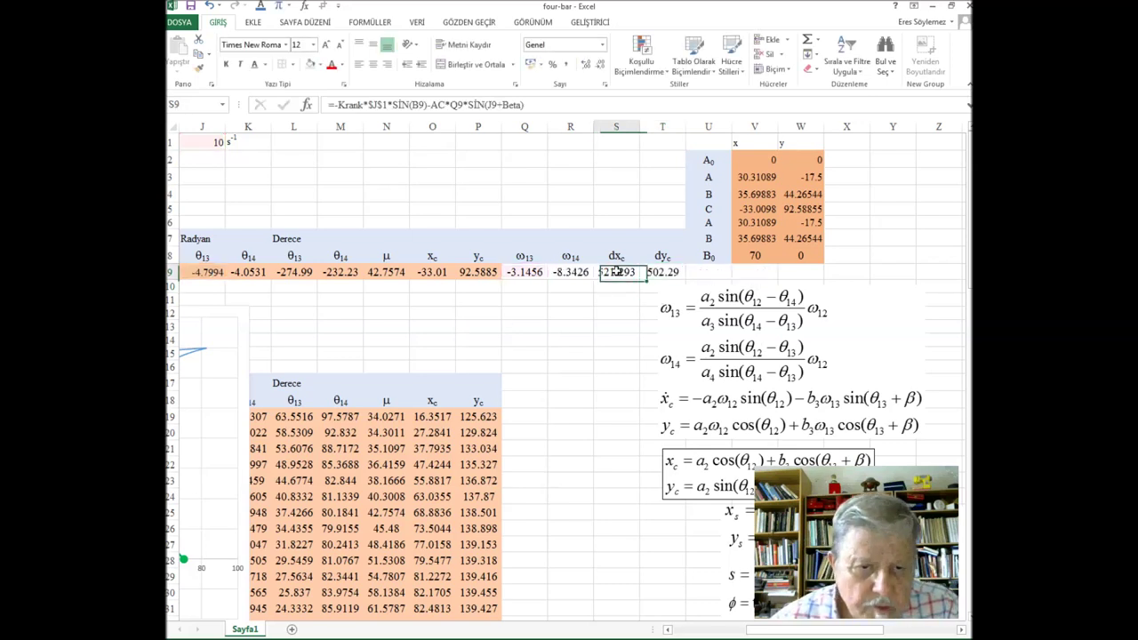
left_click(540, 106)
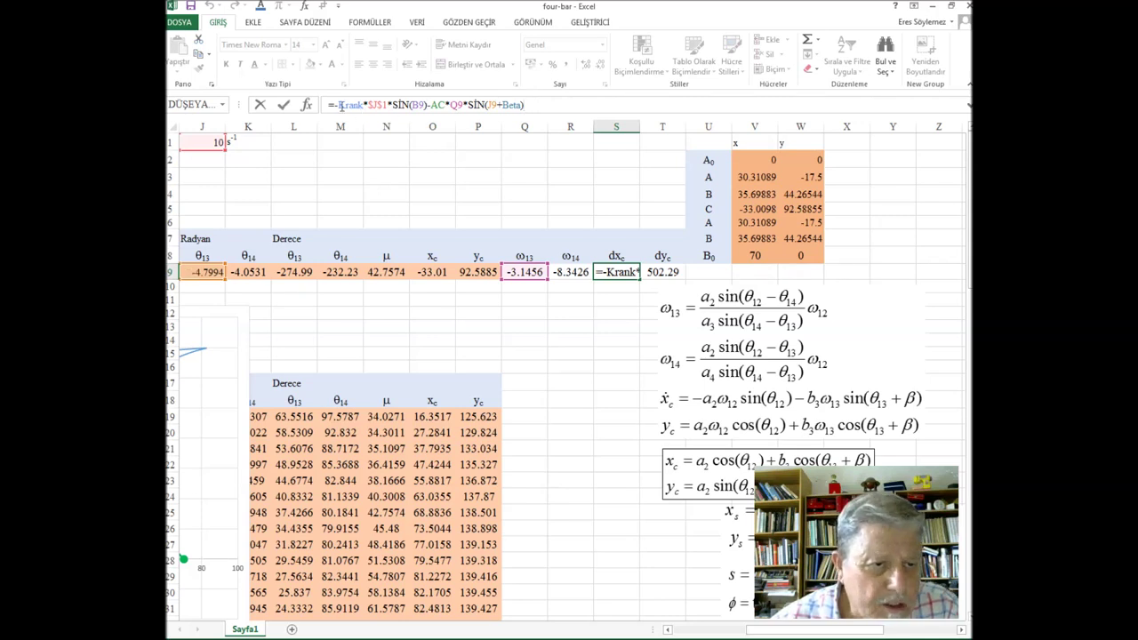
key("Return")
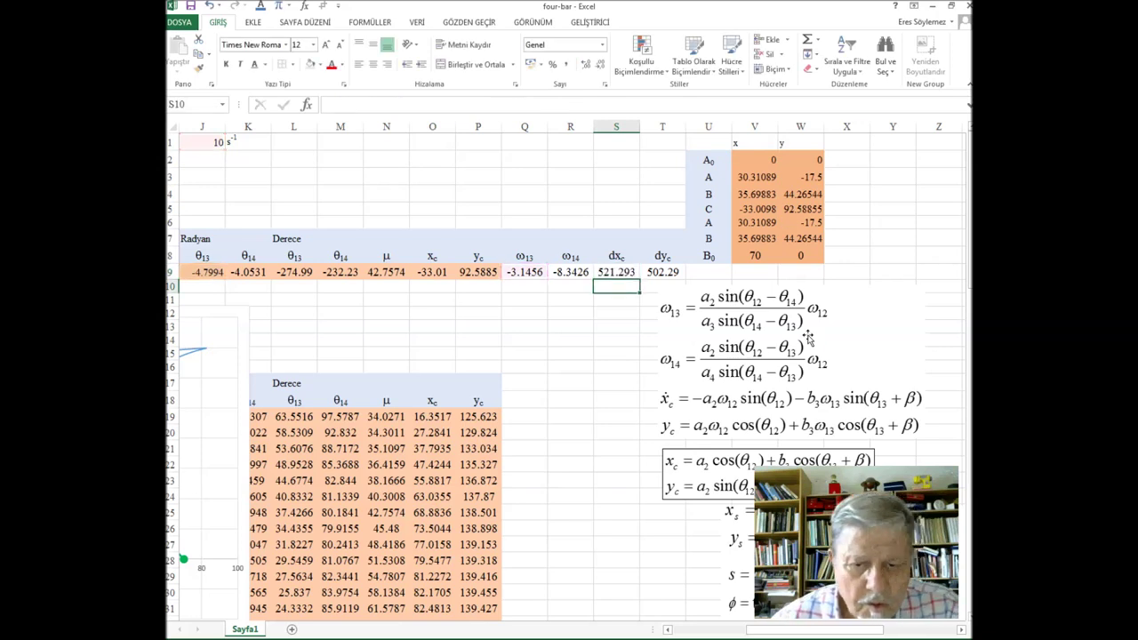
left_click_drag(707, 327, 815, 326)
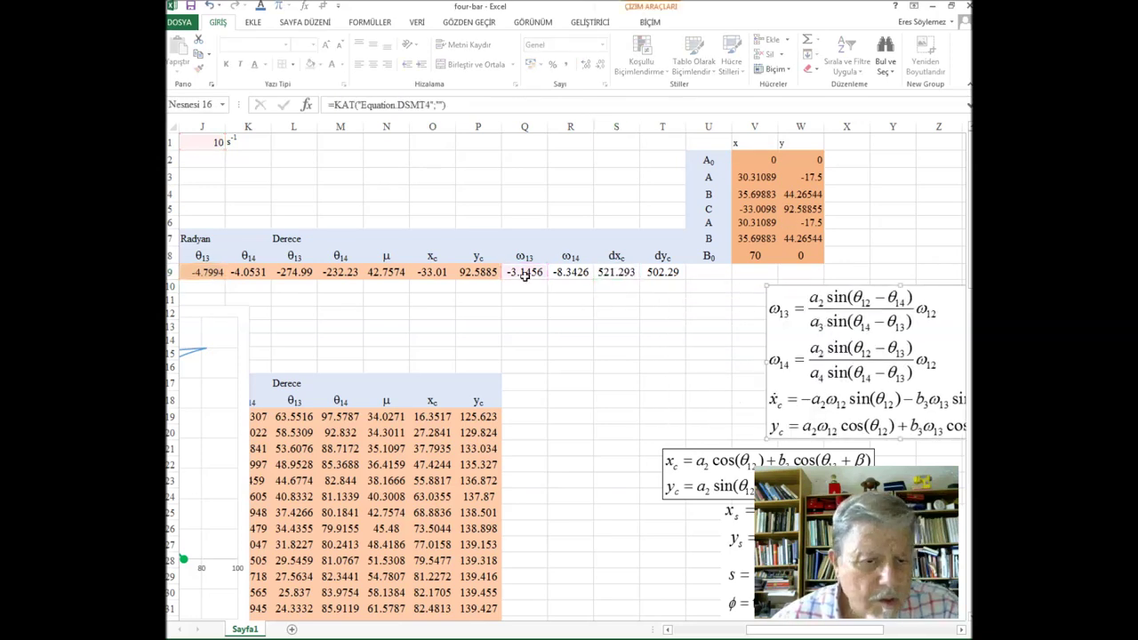
Step: Give Q9:T9 the same orange fill as the rest of row 9
left_click_drag(517, 272, 662, 272)
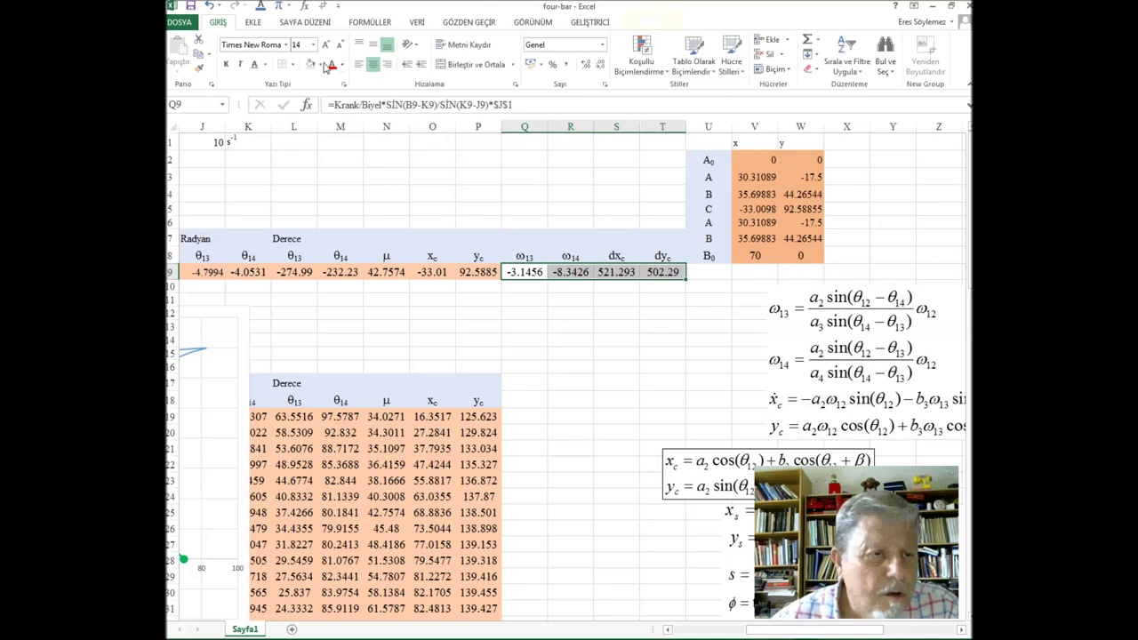
left_click(318, 64)
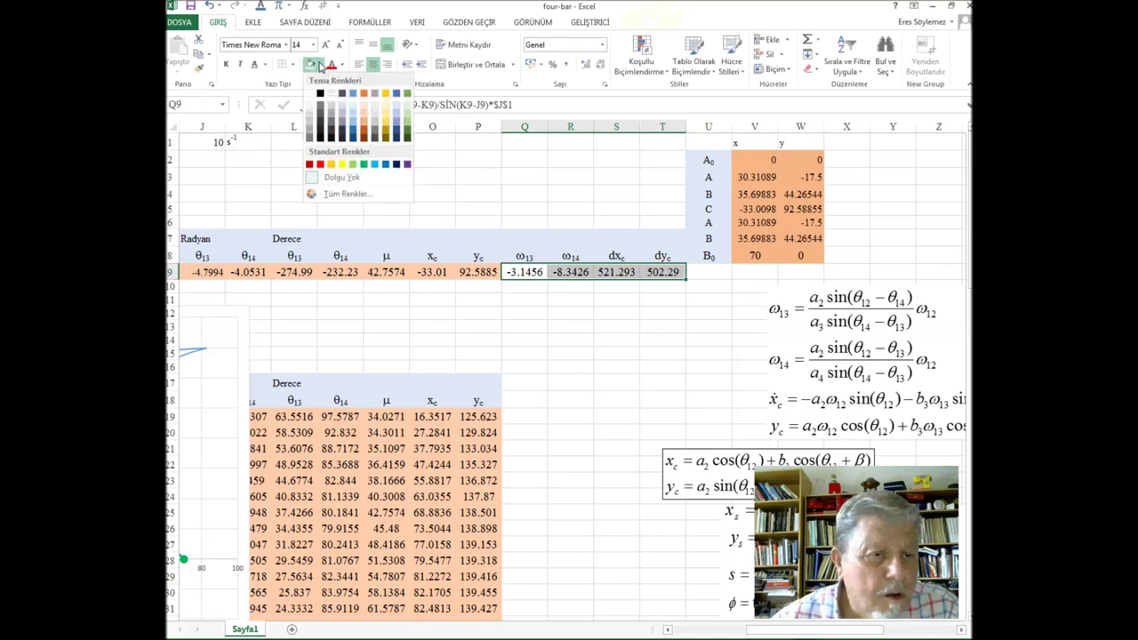
left_click(363, 119)
left_click(604, 320)
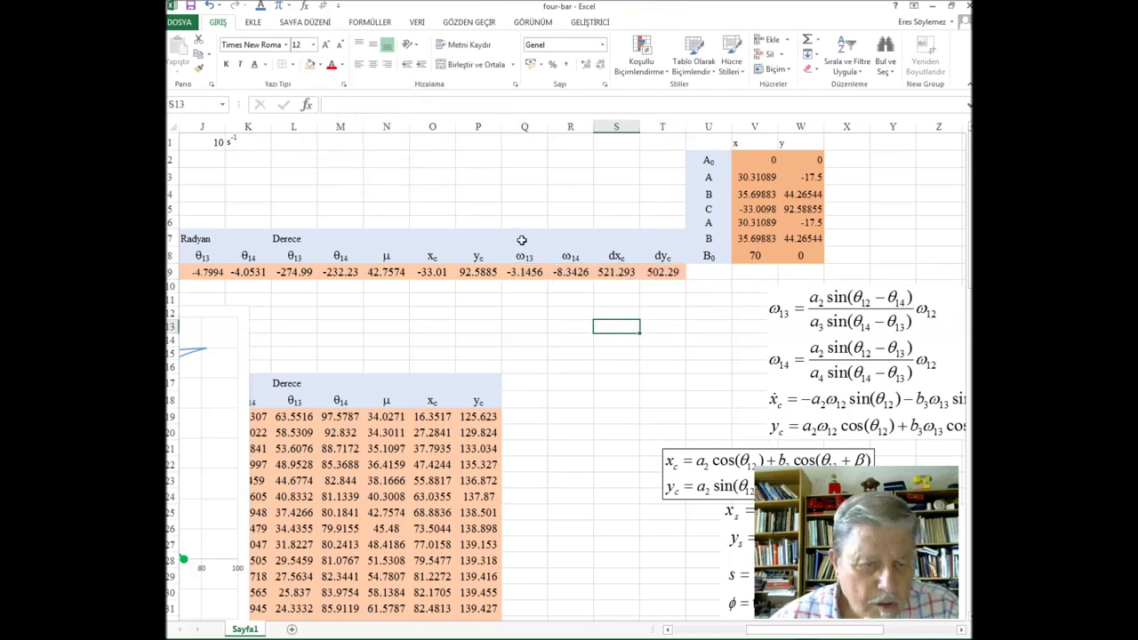
left_click_drag(522, 237, 662, 271)
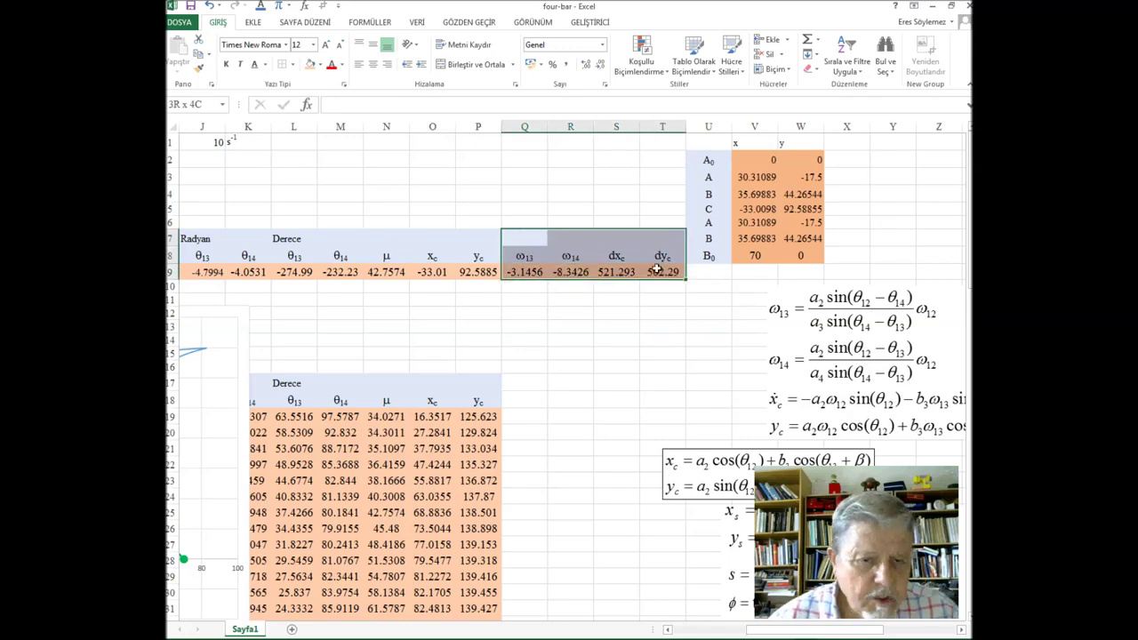
Step: Copy the velocity block Q7:T9 into Q17:T19 of the second table
key("ctrl+c")
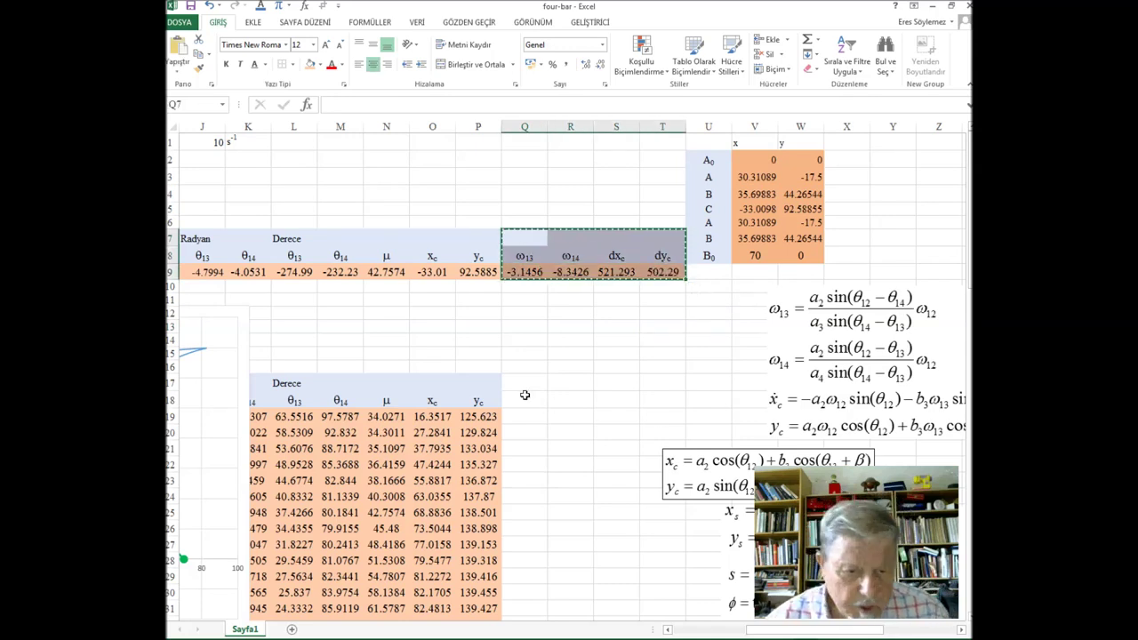
left_click(526, 381)
key("ctrl+v")
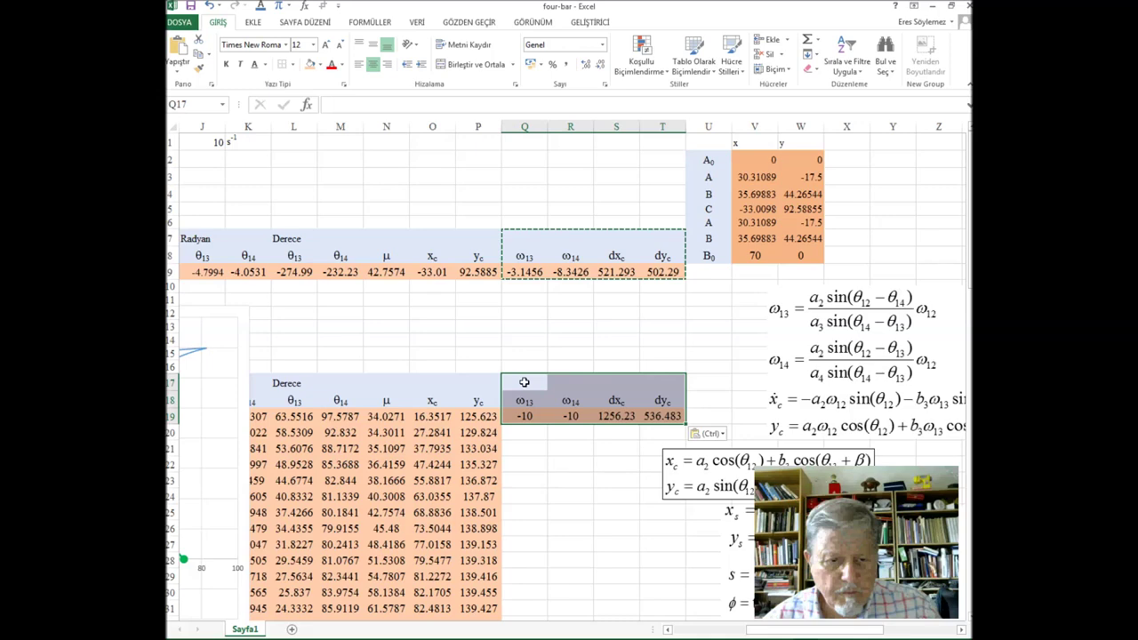
Step: Set the starting crank angle in A19 to 0, replacing the 330 first entered
left_click(669, 630)
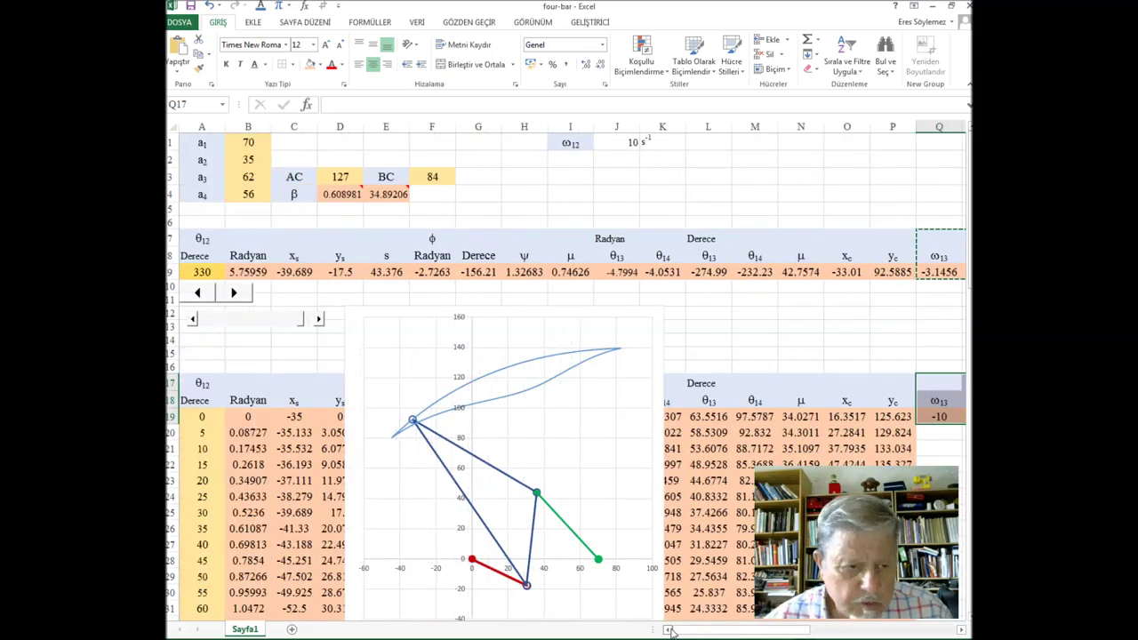
left_click(203, 416)
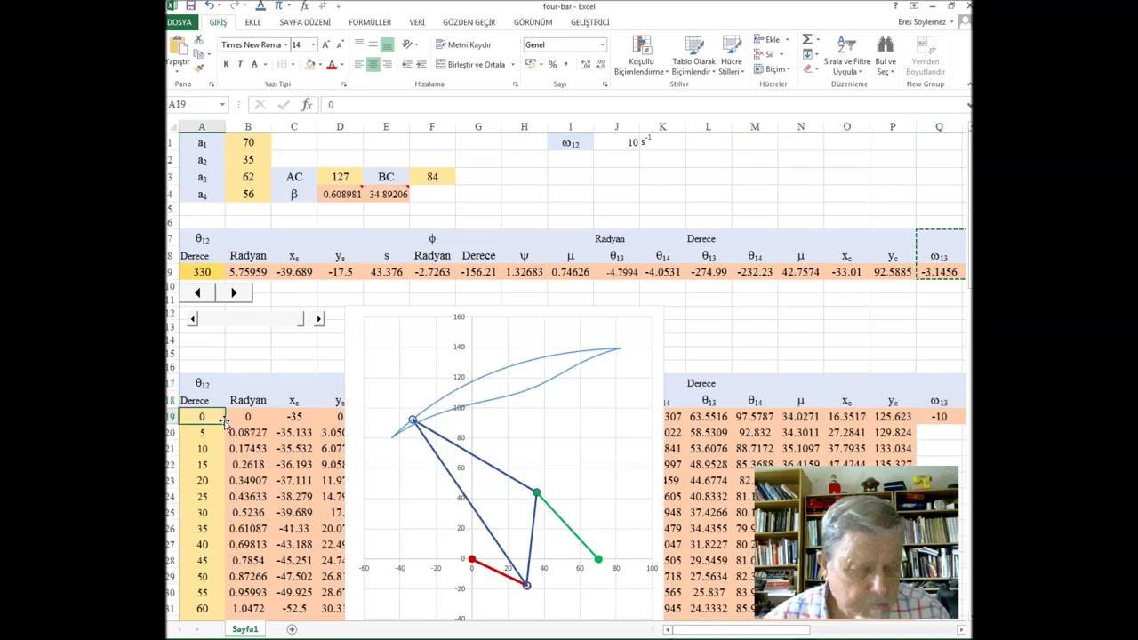
type("330")
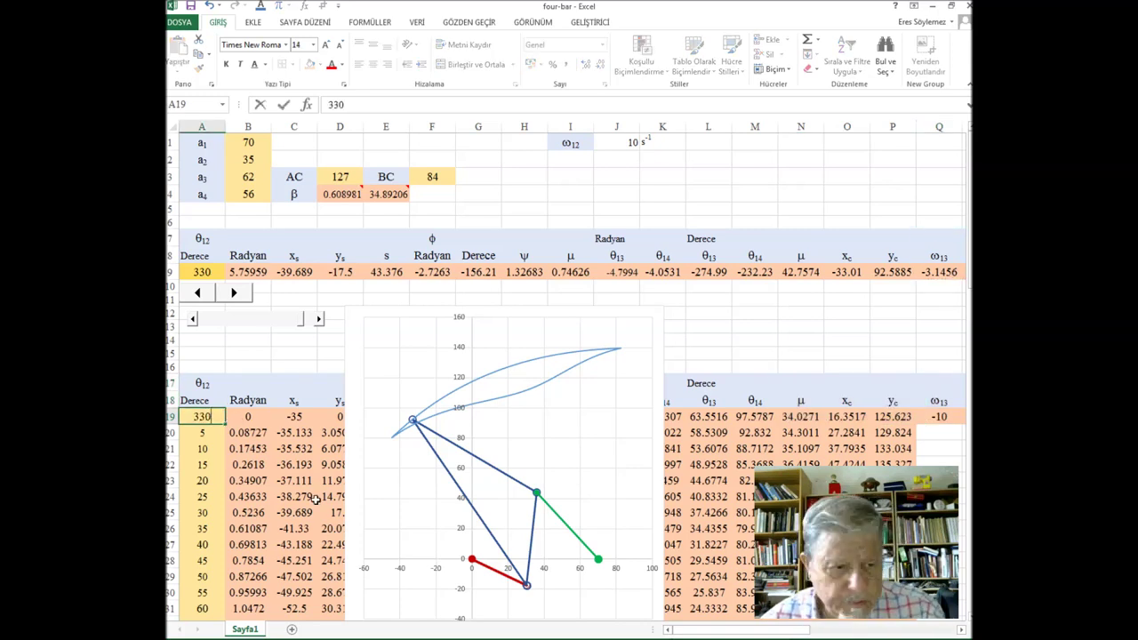
left_click(406, 556)
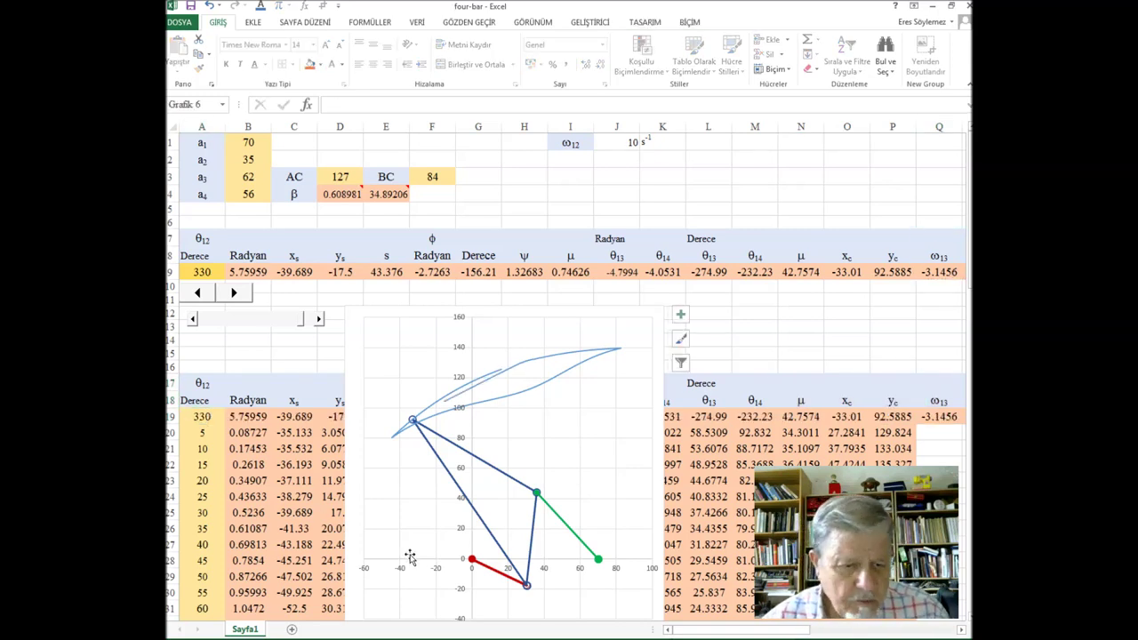
left_click(960, 630)
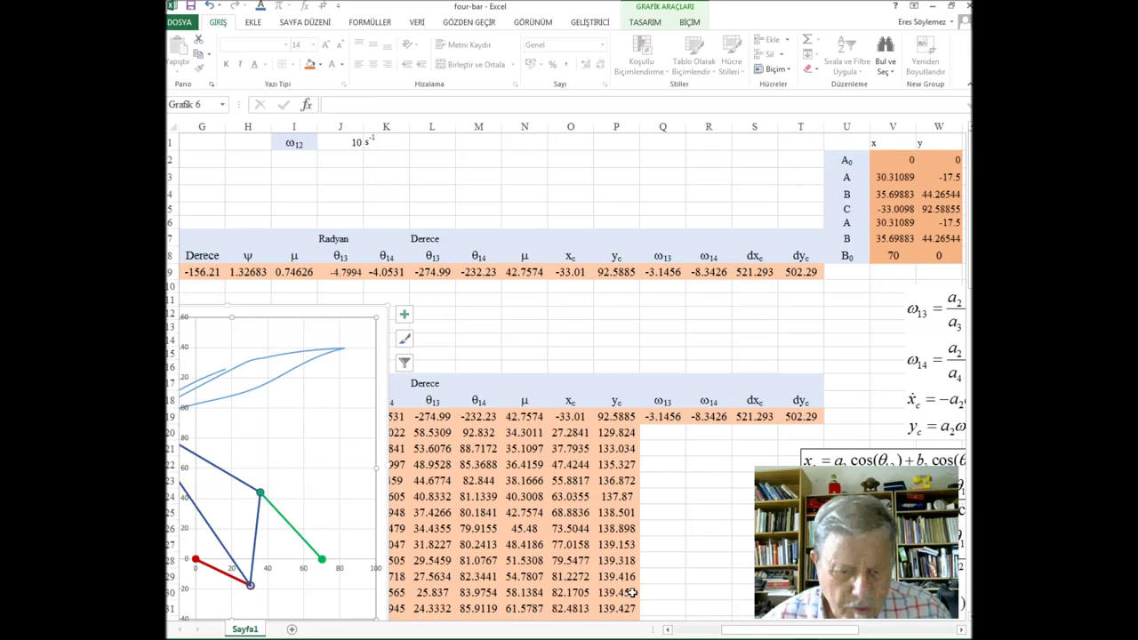
left_click(667, 629)
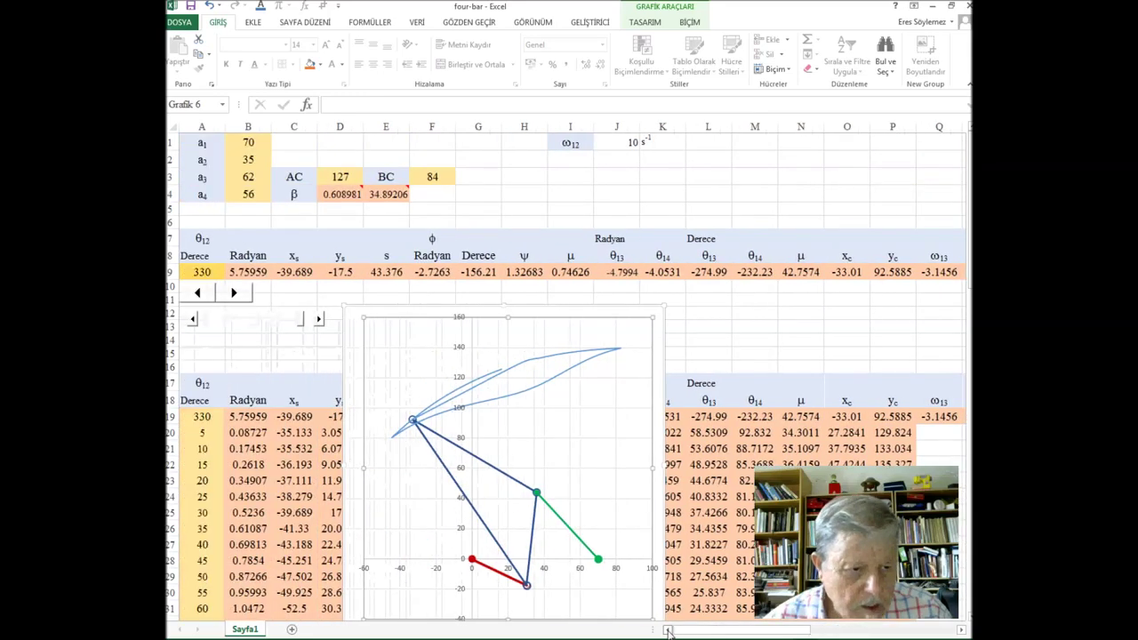
left_click(205, 414)
type("0")
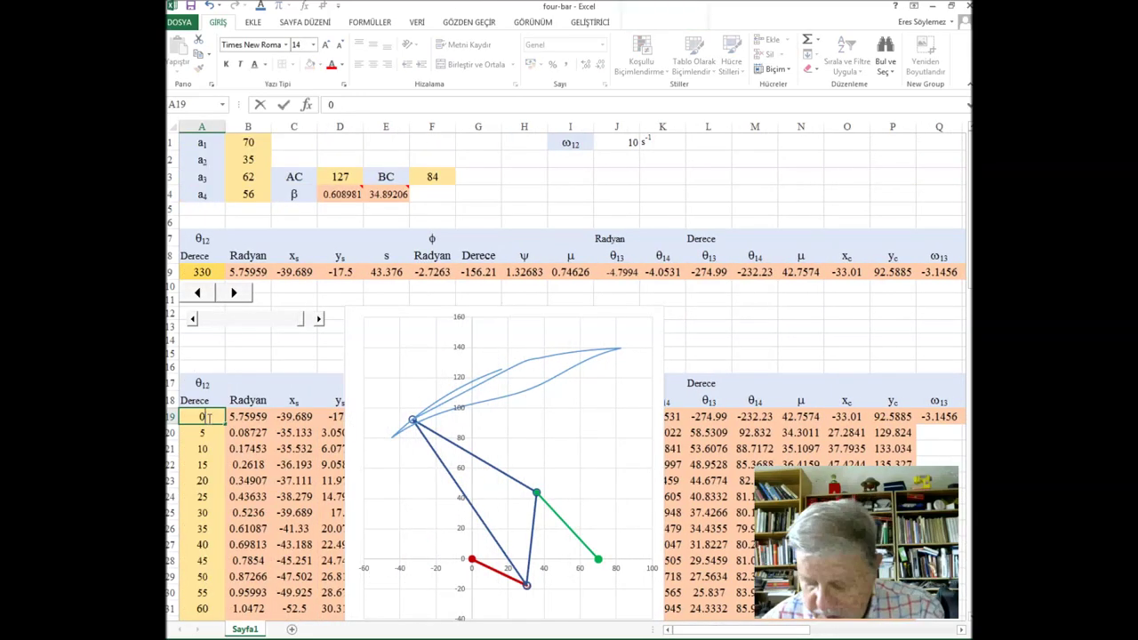
left_click(740, 313)
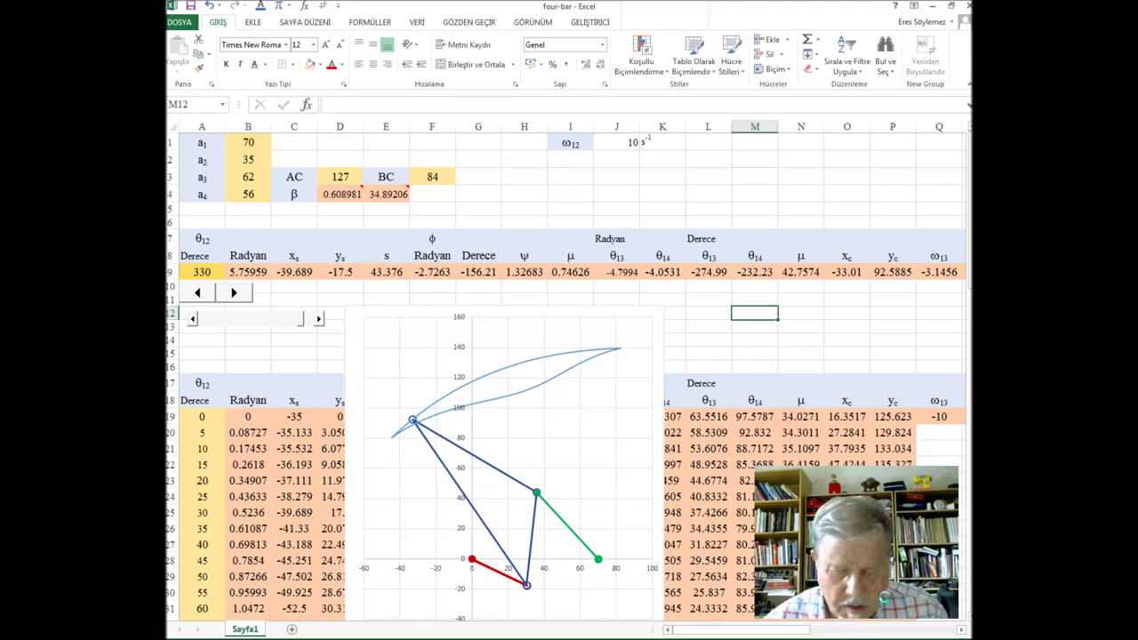
Step: Fill the Q19:T19 ω13, ω14, dxc and dyc formulas down the whole second table
left_click(960, 629)
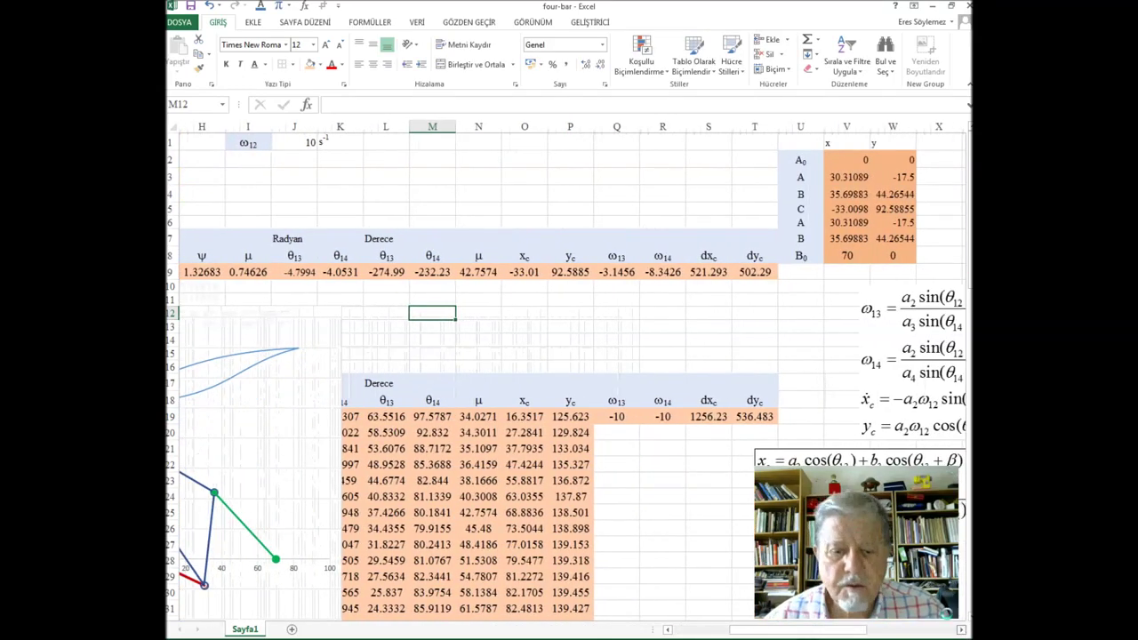
left_click_drag(602, 418, 770, 417)
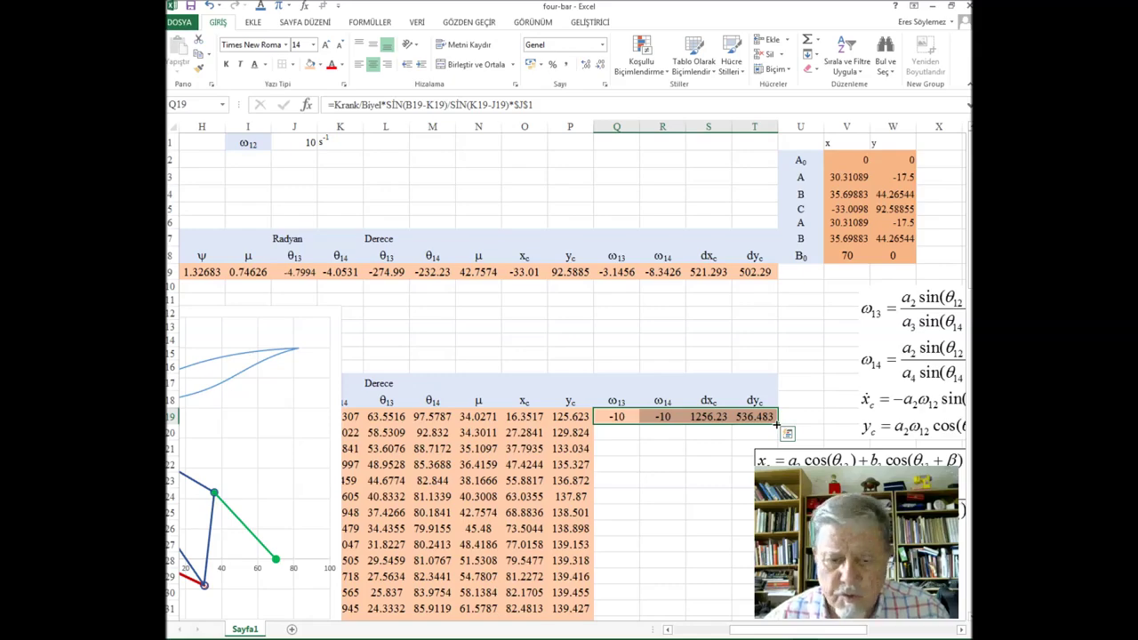
double_click(776, 425)
scroll(776, 424, "down", 8)
scroll(776, 425, "down", 10)
scroll(776, 426, "up", 10)
scroll(776, 425, "up", 4)
scroll(776, 426, "up", 3)
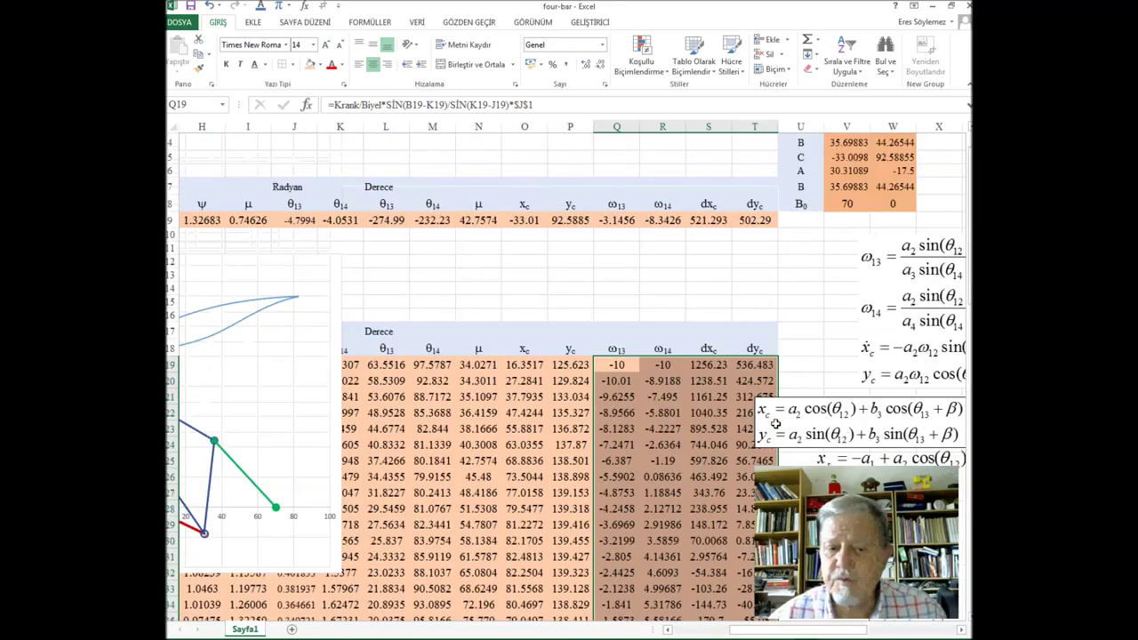
left_click(769, 260)
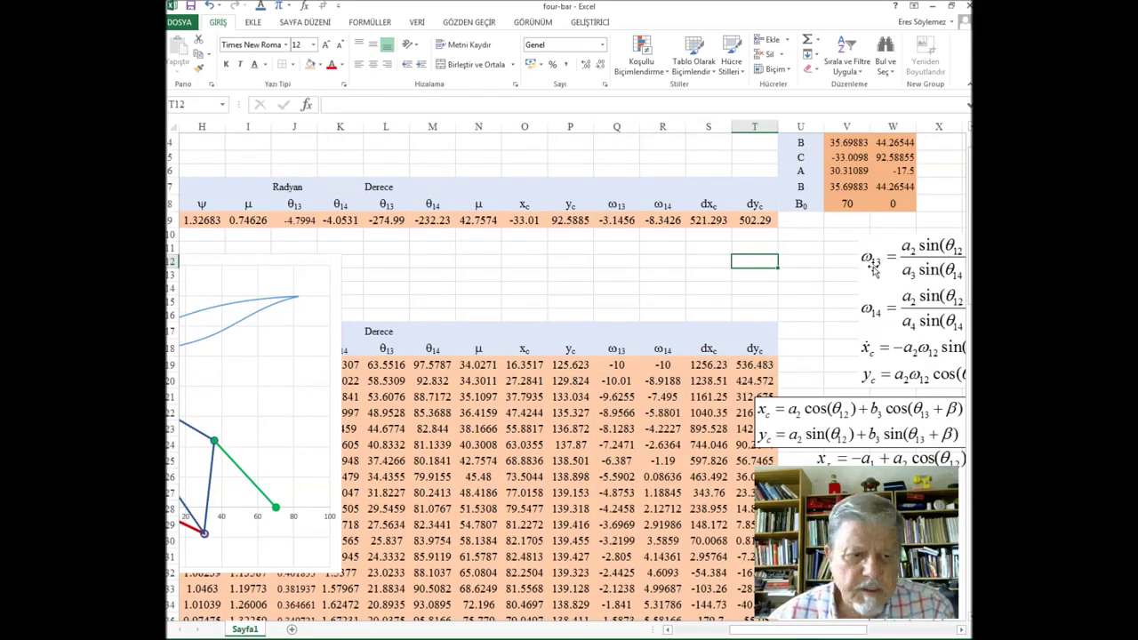
left_click_drag(873, 270, 957, 293)
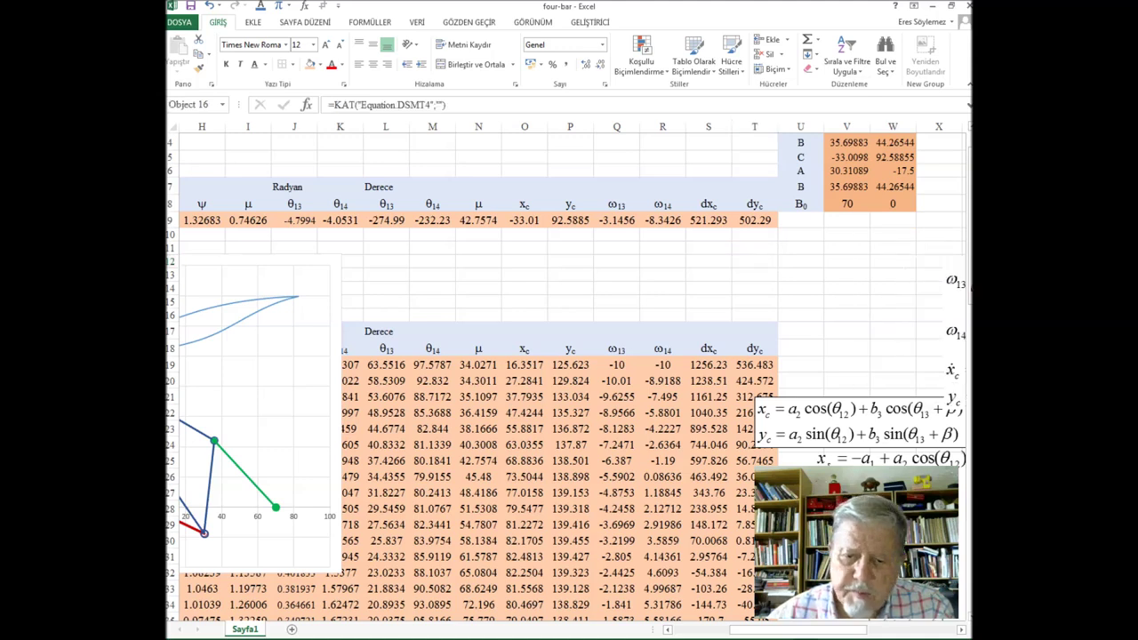
Step: Undo the accidental equation move and drag the mechanism chart down over the second table
key("ctrl+z")
left_click(467, 276)
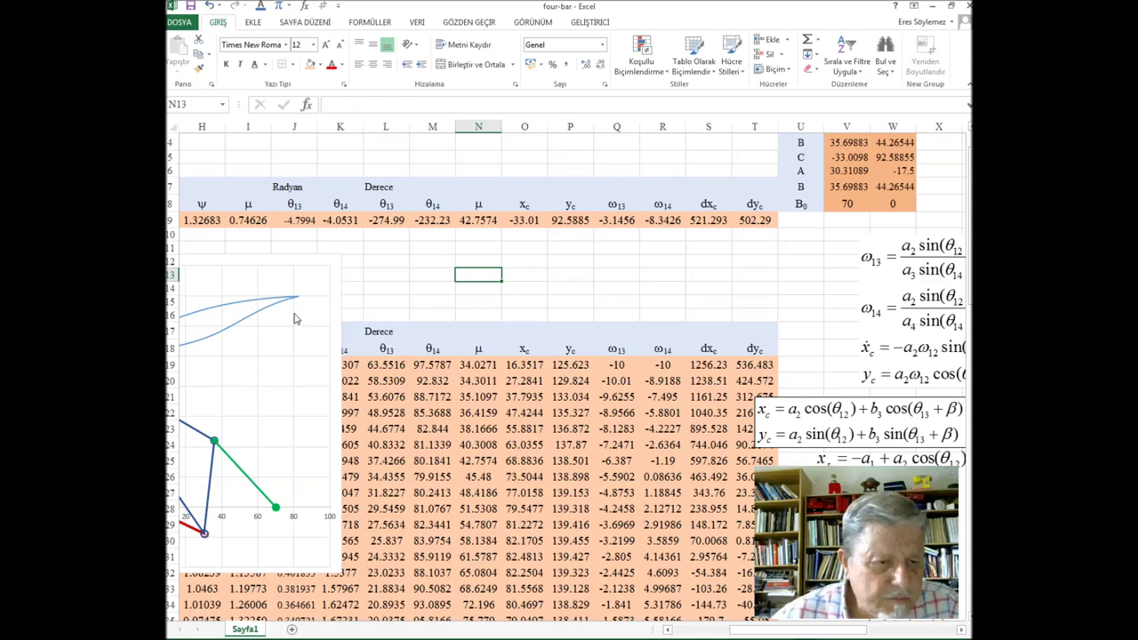
left_click(254, 285)
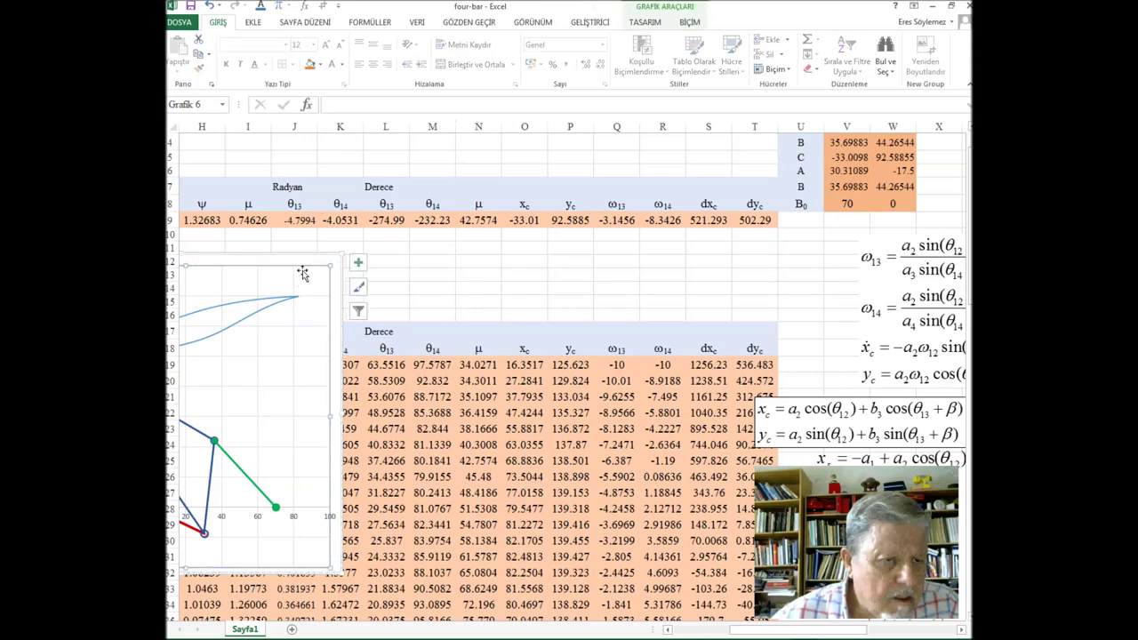
left_click_drag(302, 265, 487, 384)
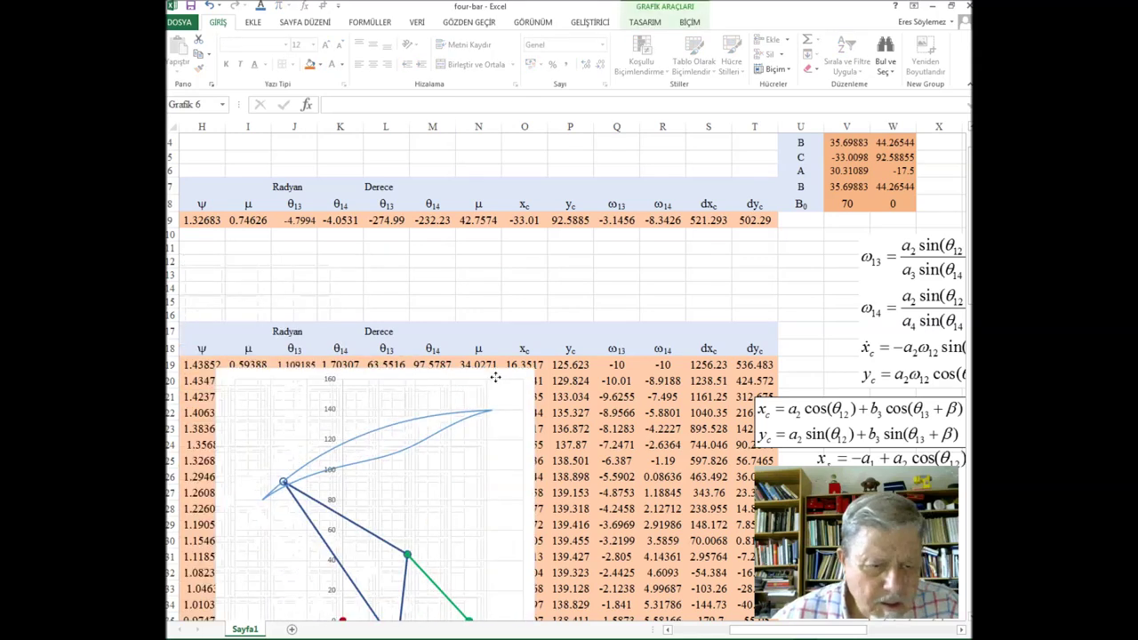
left_click(667, 630)
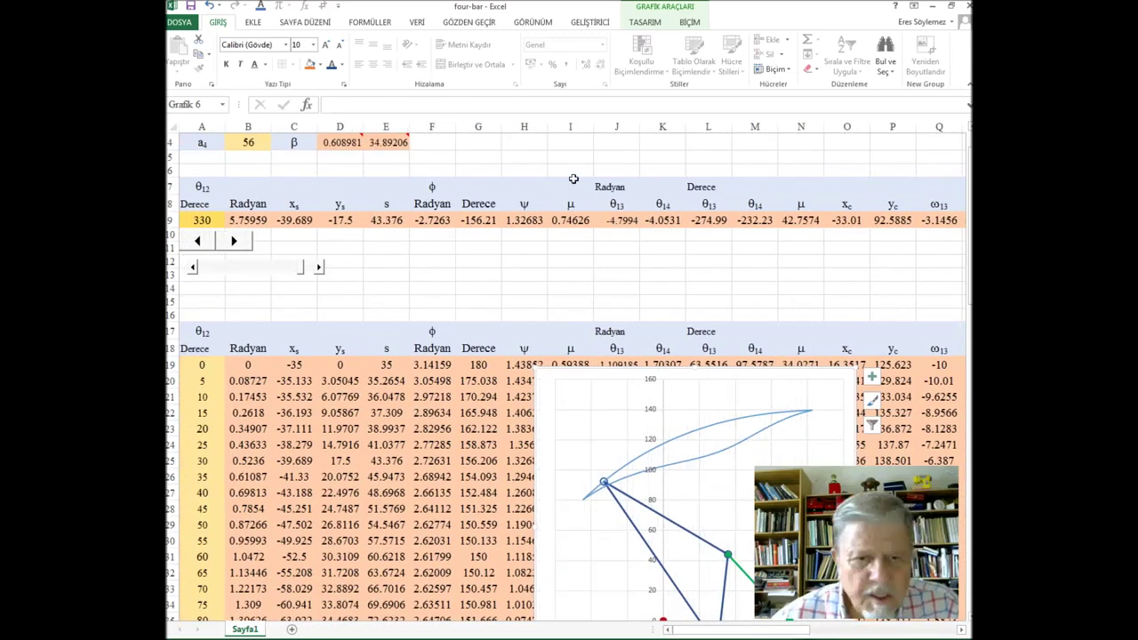
left_click(520, 276)
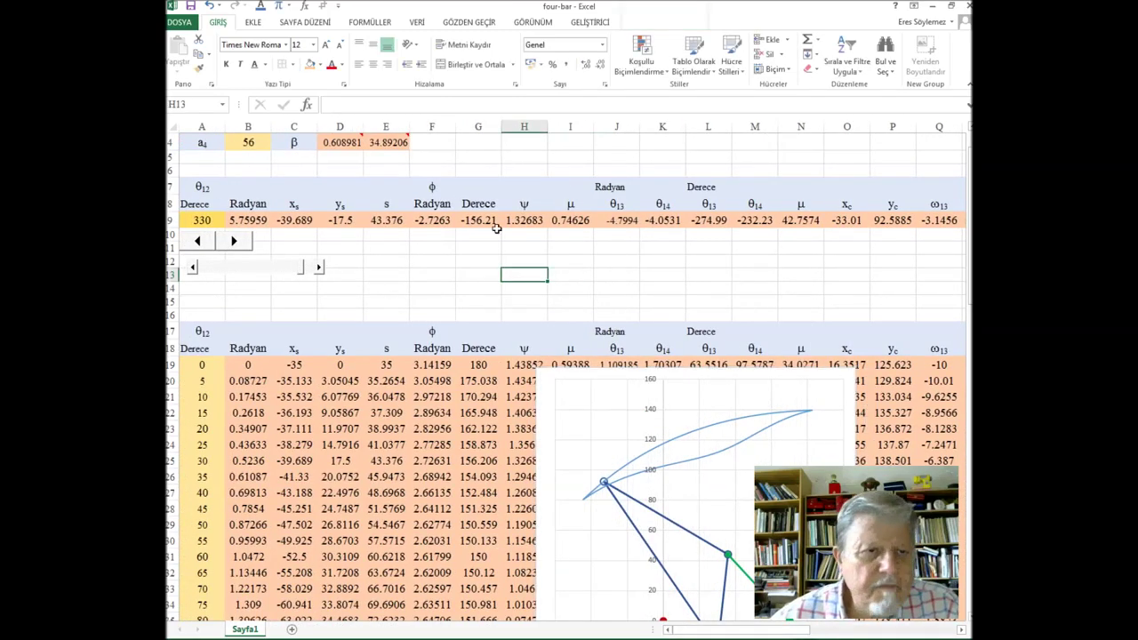
Step: Insert a blank scatter chart onto the sheet
left_click(254, 23)
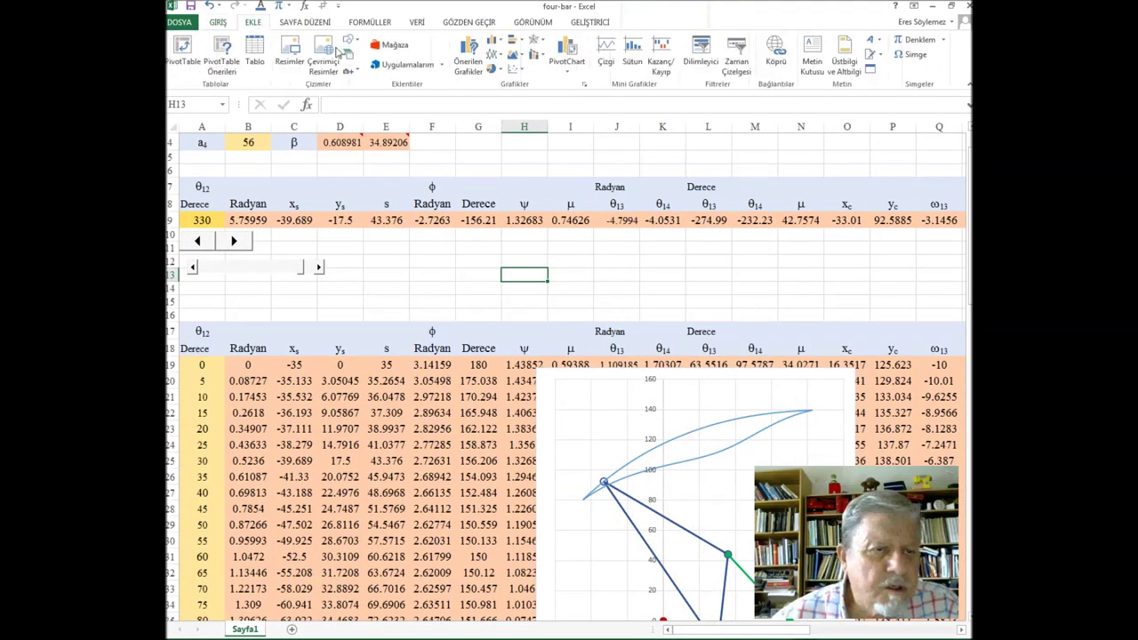
left_click(516, 69)
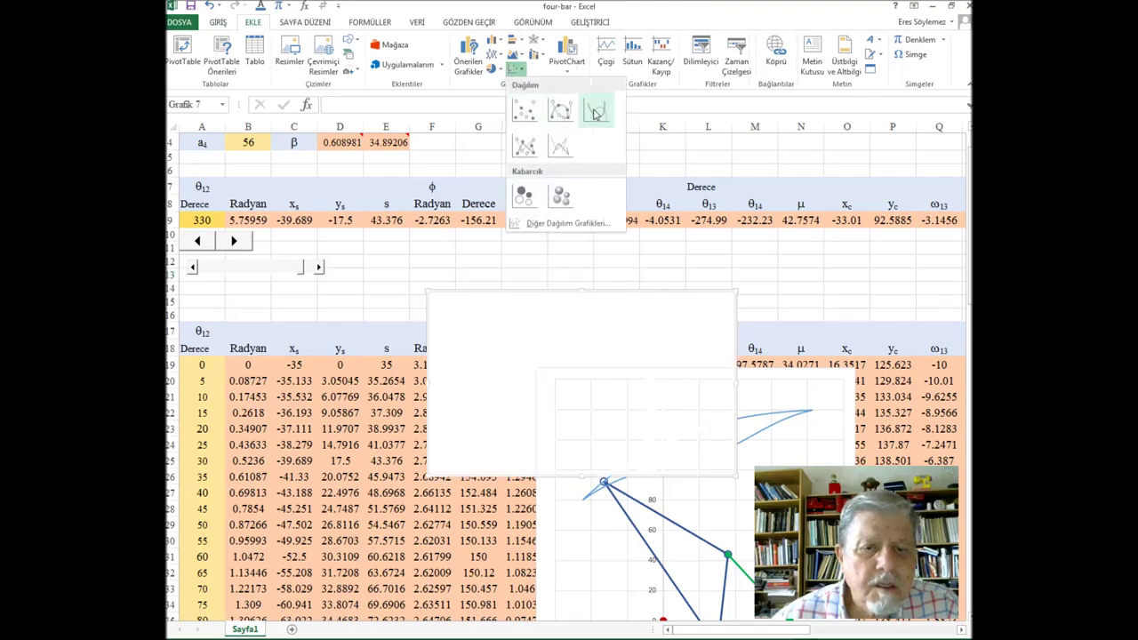
left_click(595, 113)
left_click(789, 52)
Step: Add a first series with X values A19:A91 and Y values starting at M19
left_click(466, 223)
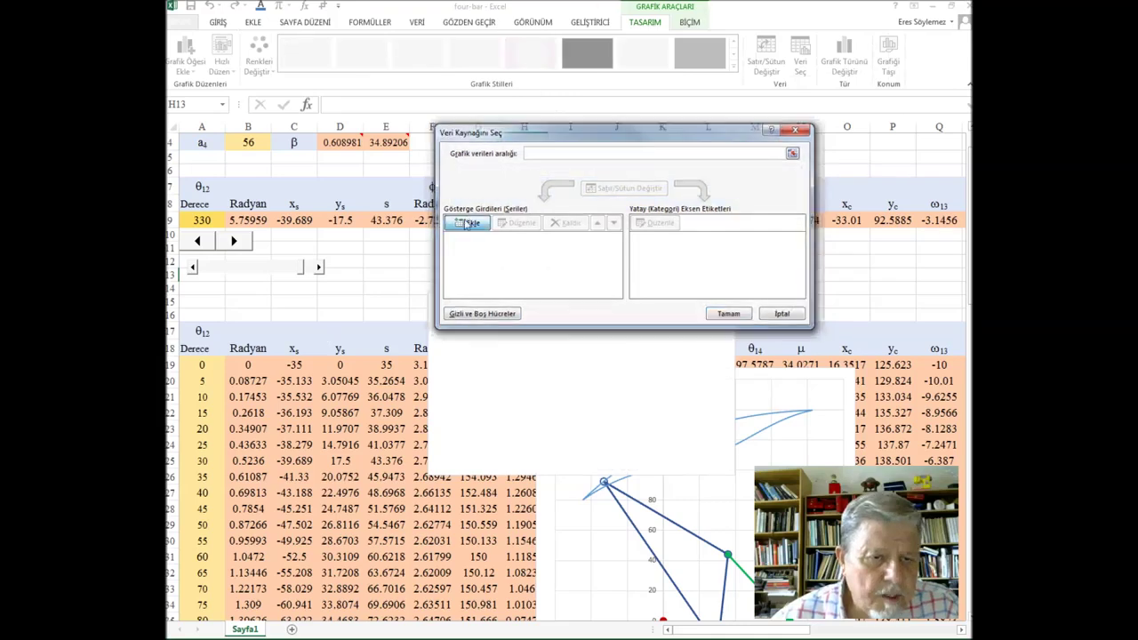
left_click(198, 365)
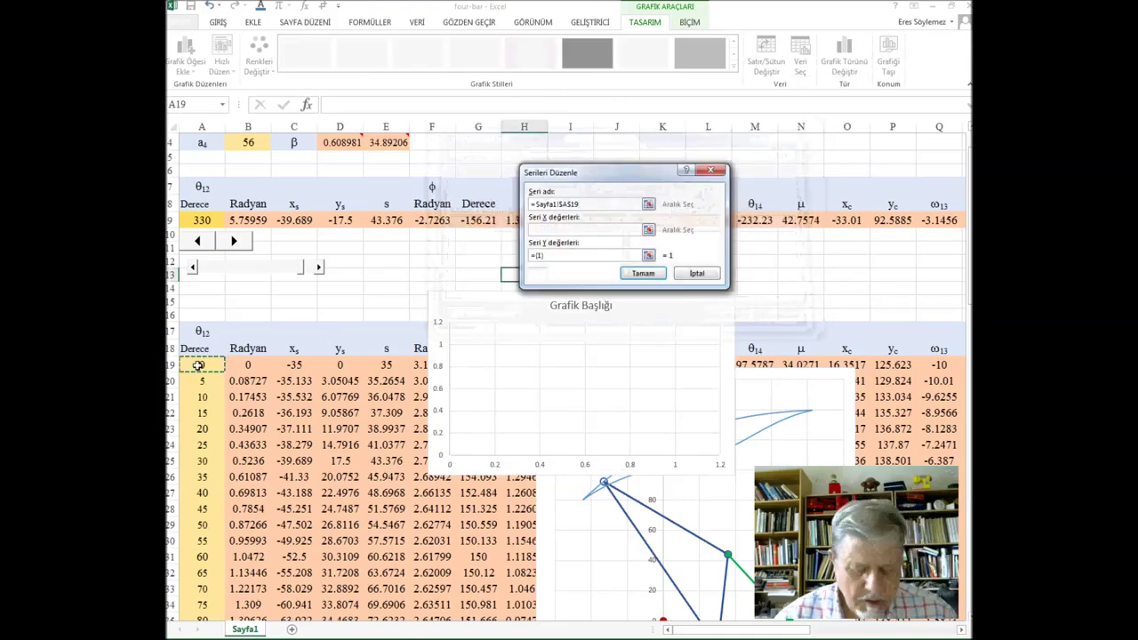
key("ctrl+shift+Down")
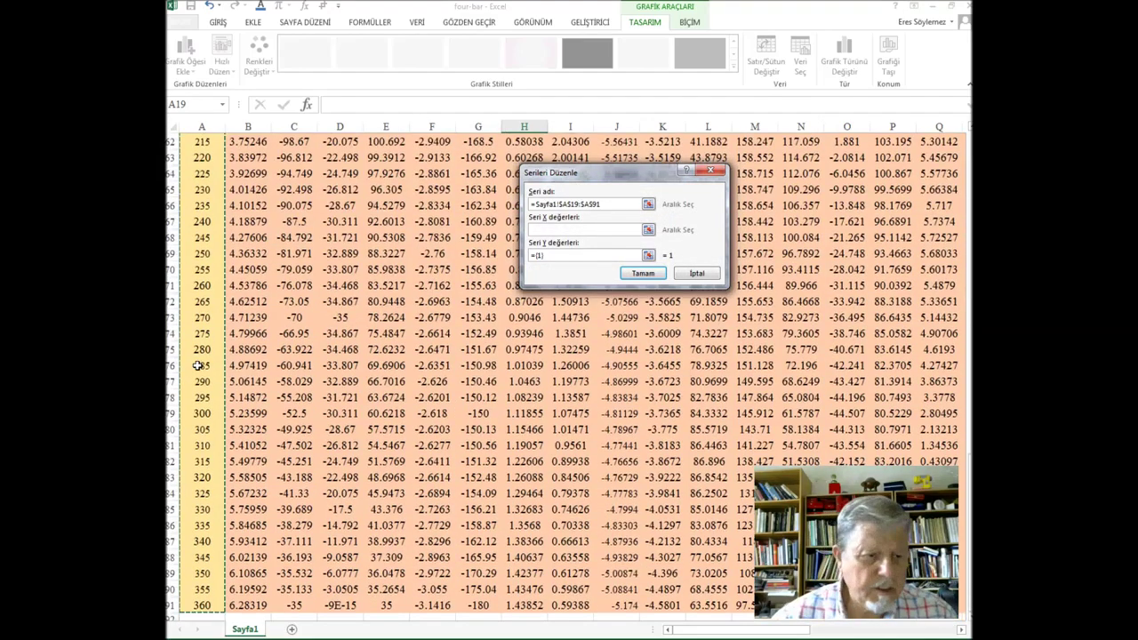
scroll(878, 302, "up", 7)
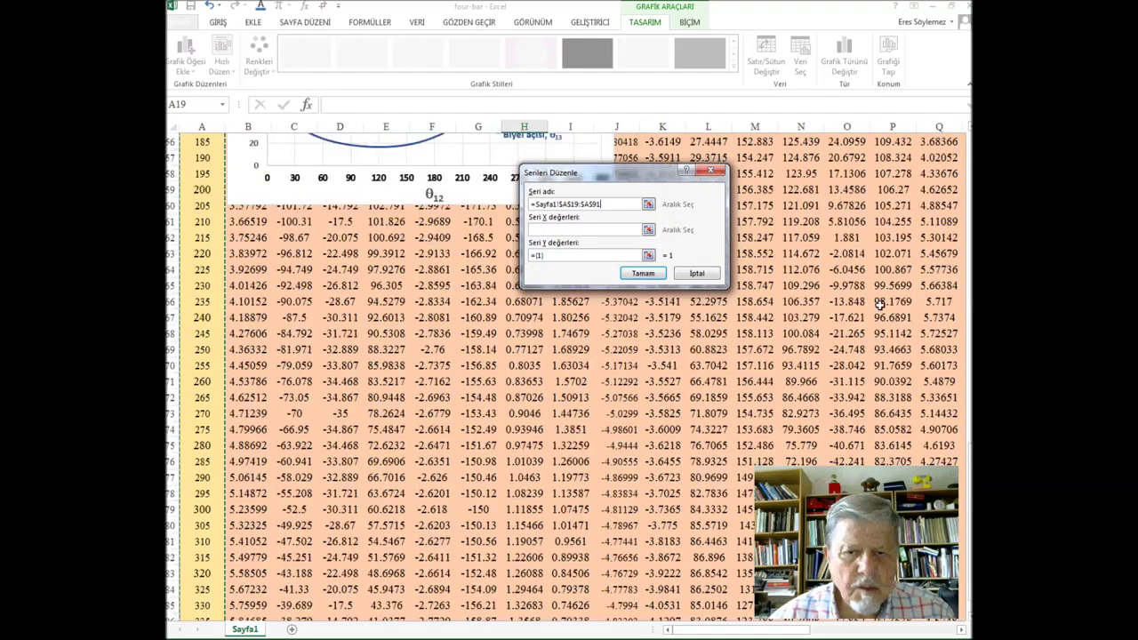
scroll(878, 302, "up", 3)
scroll(878, 302, "up", 2)
scroll(878, 302, "up", 2)
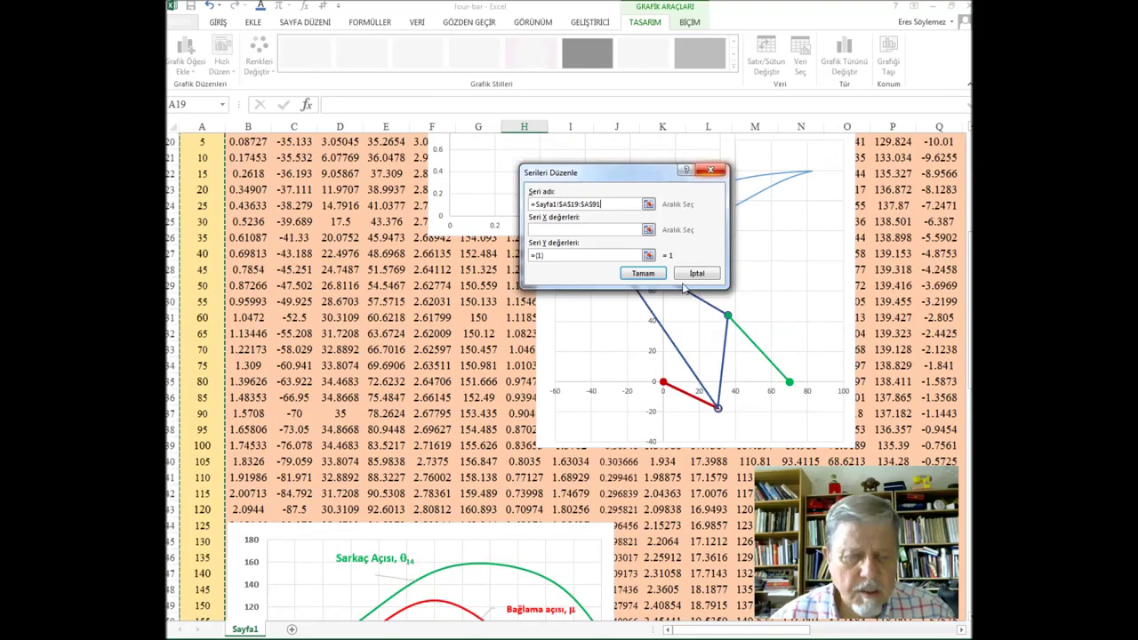
left_click(648, 255)
scroll(858, 231, "up", 5)
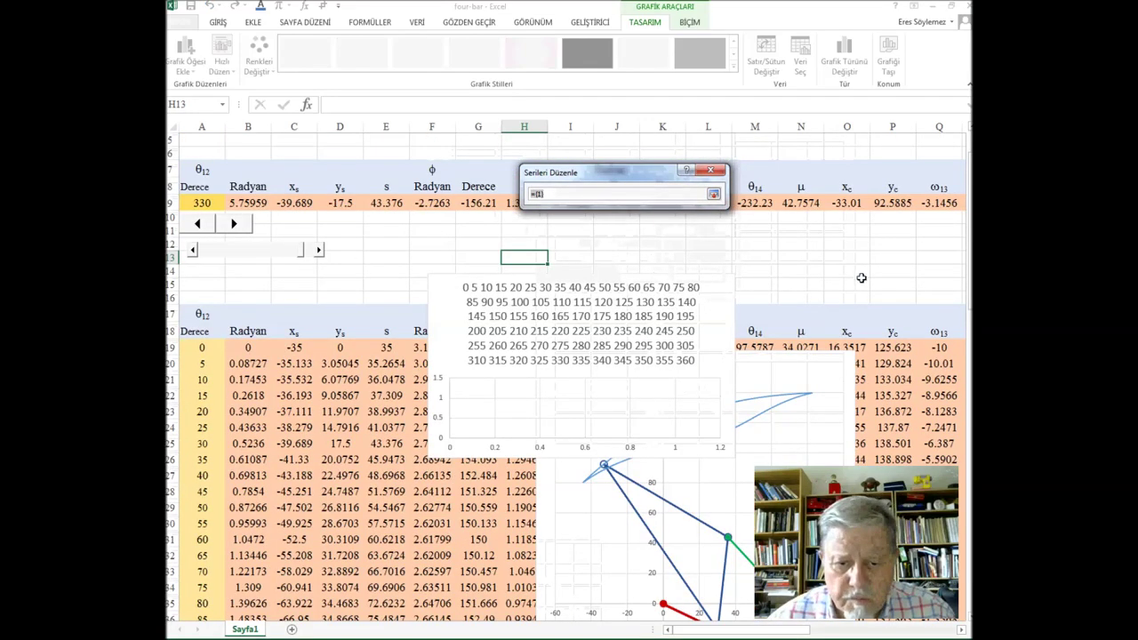
left_click(764, 347)
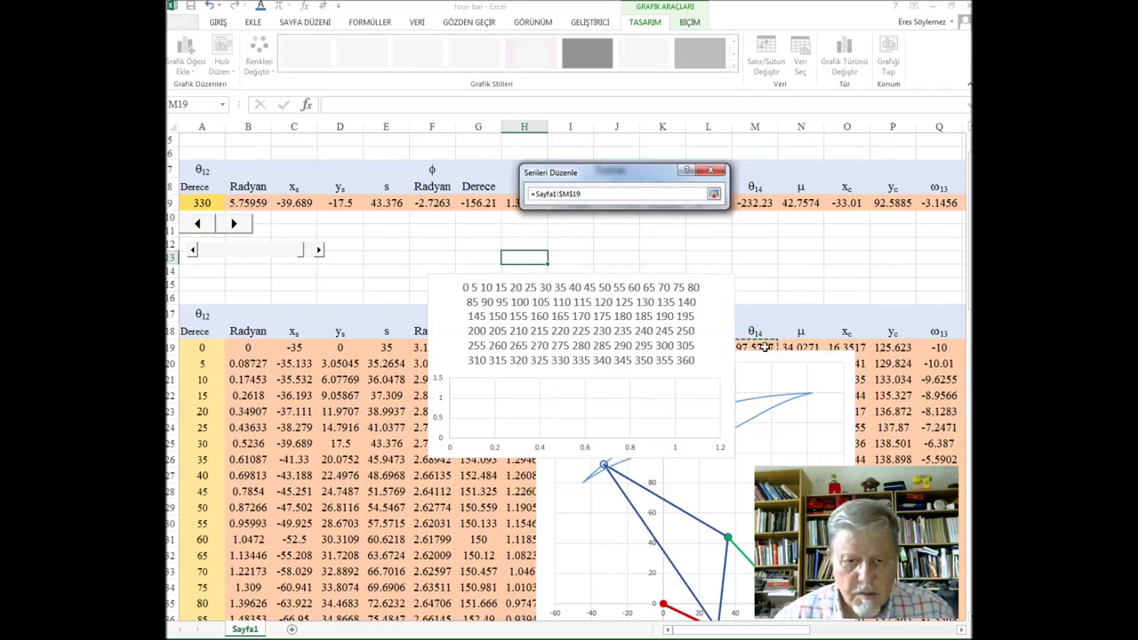
left_click_drag(764, 347, 755, 605)
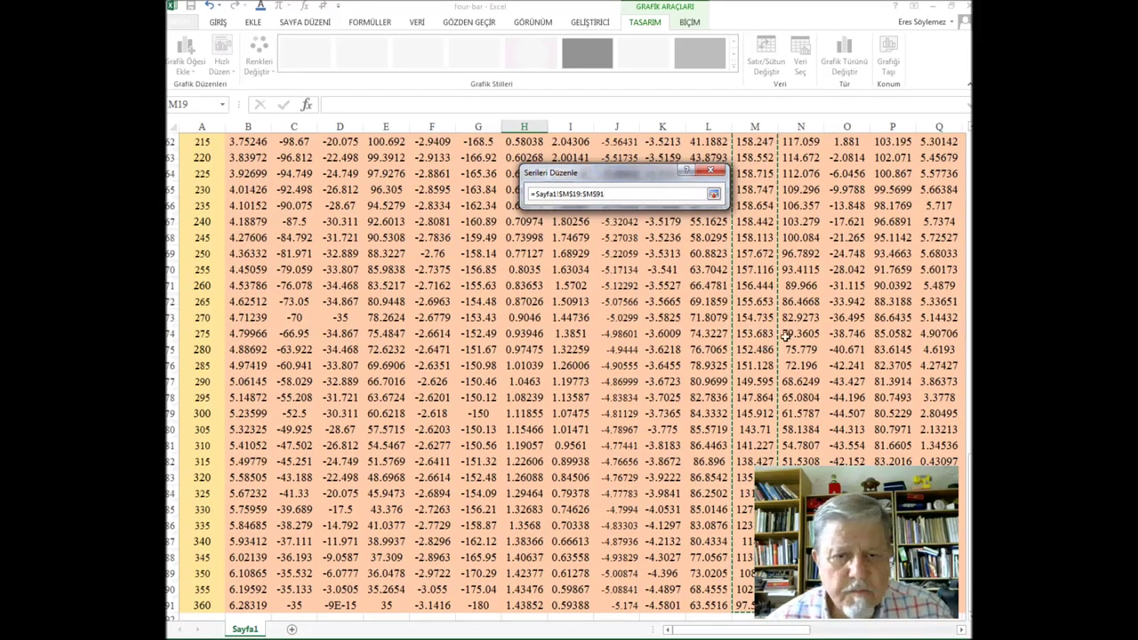
left_click(713, 193)
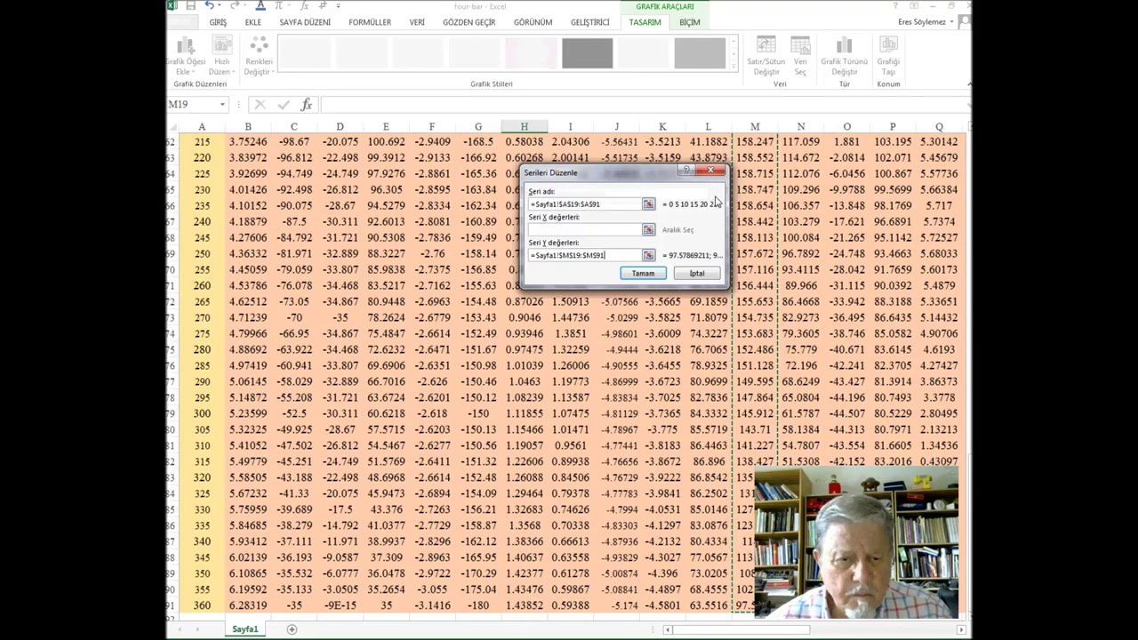
left_click(646, 273)
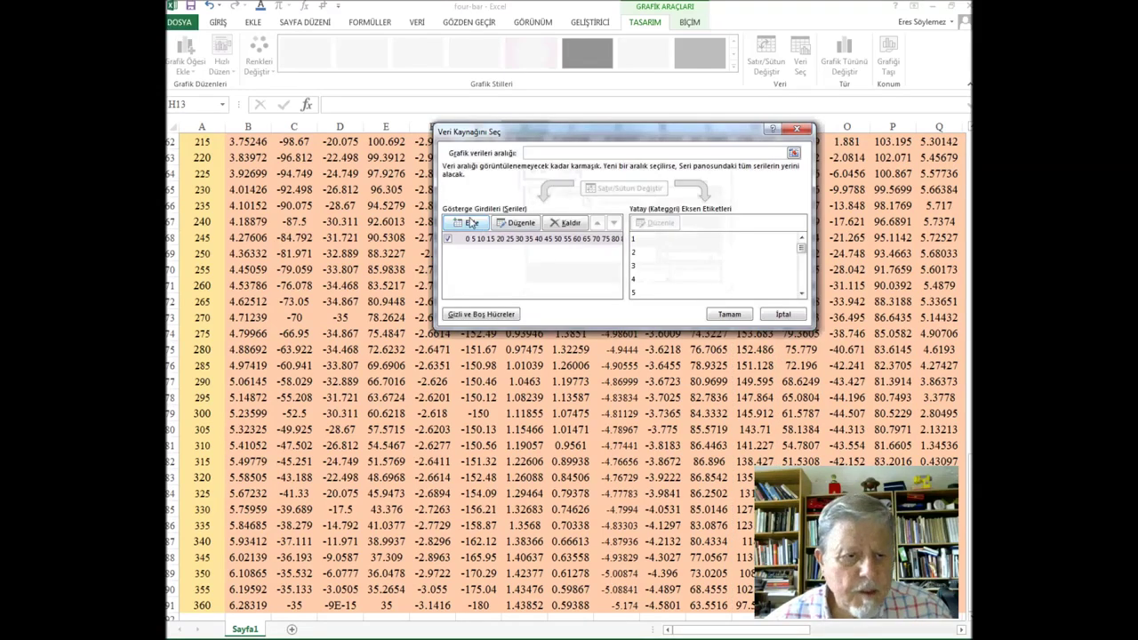
Step: Add a second series with X values A19:A91 and ω14 Y values R19:R91
left_click(471, 223)
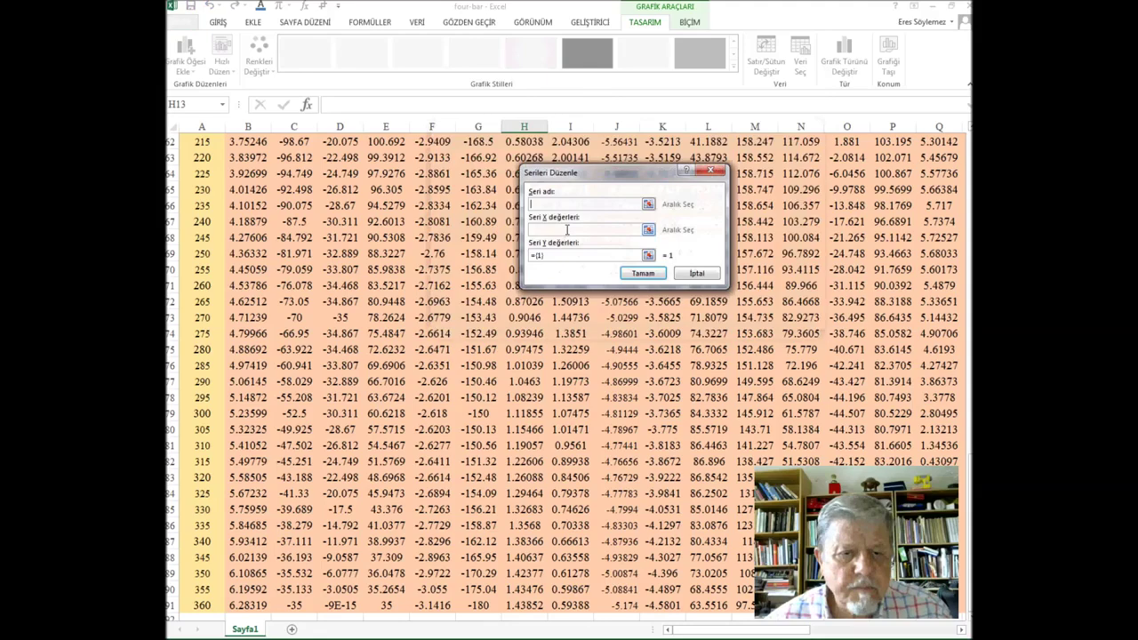
left_click(648, 229)
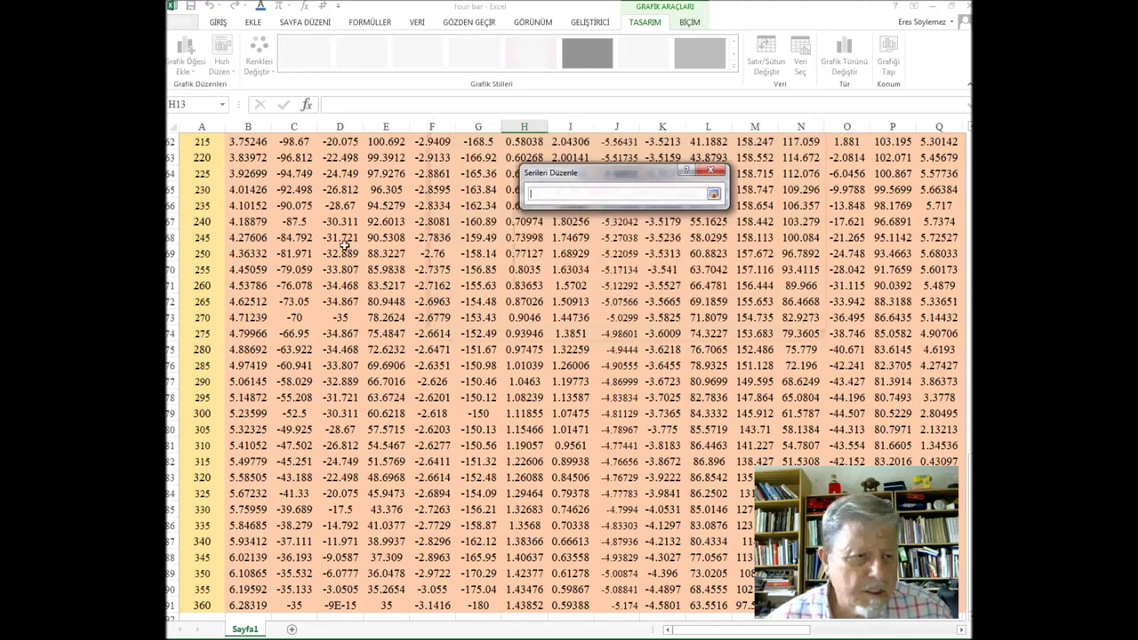
scroll(345, 245, "up", 3)
scroll(296, 291, "up", 5)
scroll(280, 262, "up", 7)
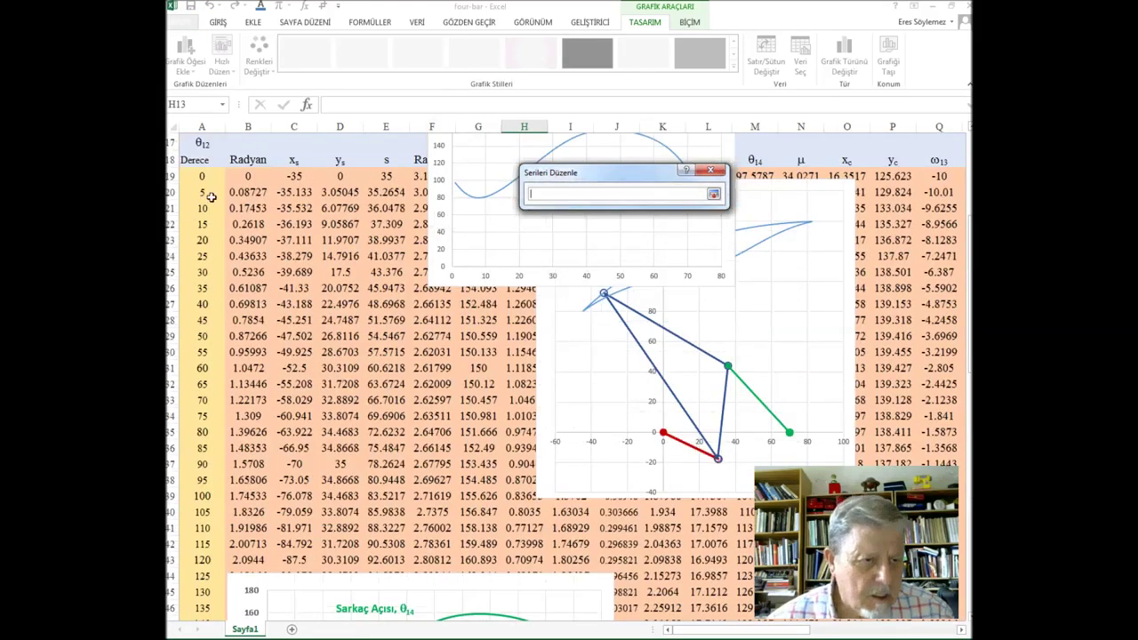
left_click(196, 174)
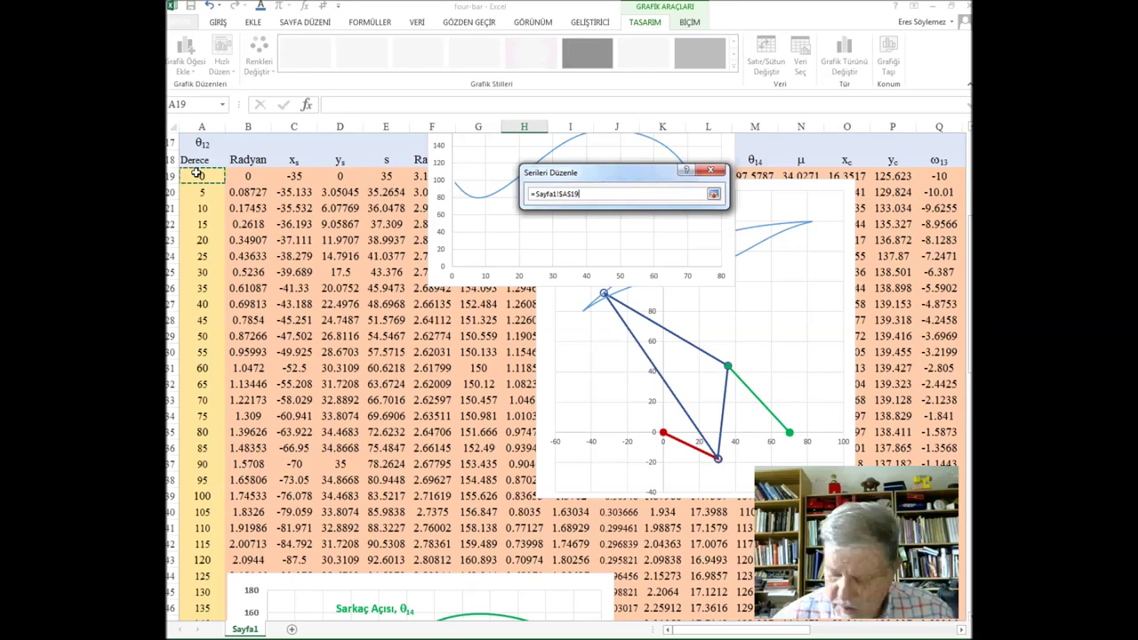
key("ctrl+shift+Down")
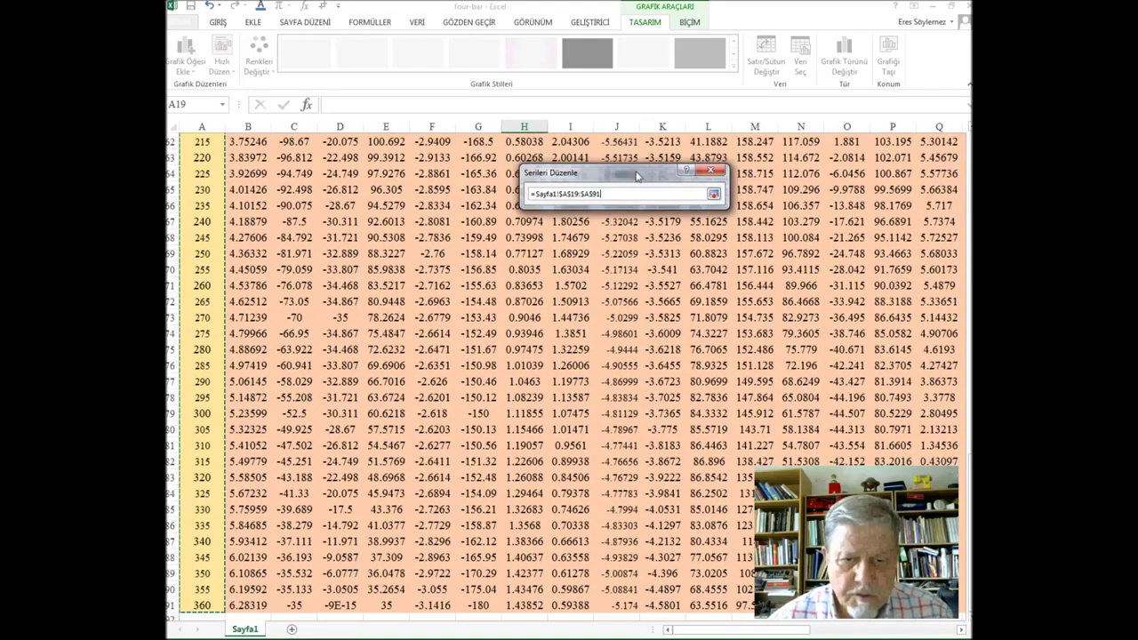
left_click(714, 193)
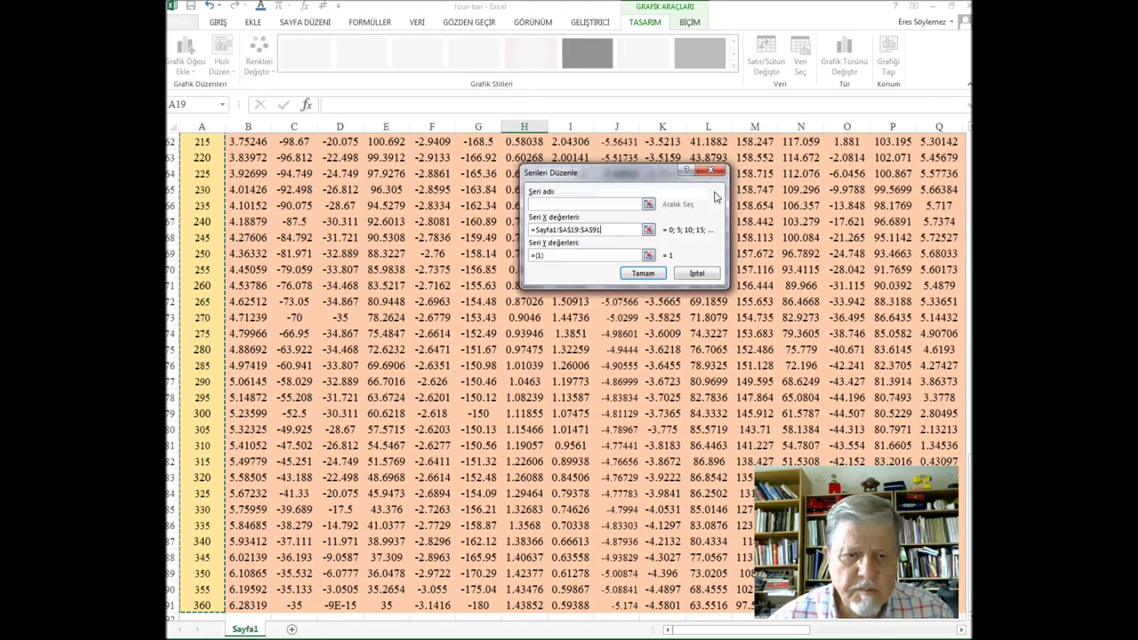
left_click(650, 255)
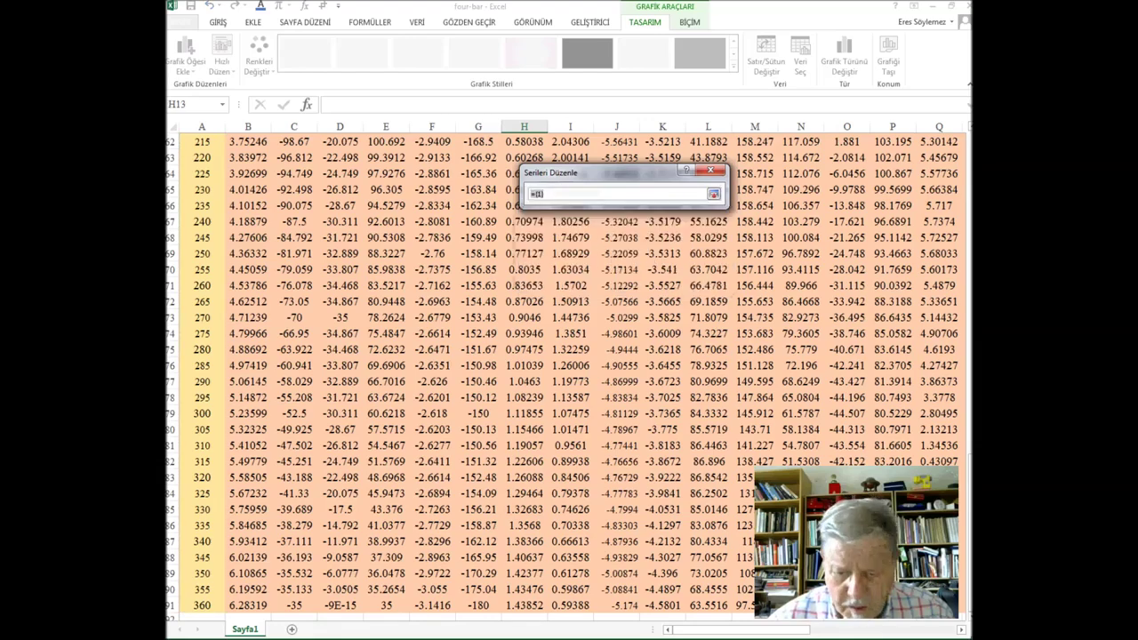
key("ctrl+Right")
scroll(326, 308, "up", 4)
scroll(325, 307, "up", 5)
scroll(326, 307, "up", 2)
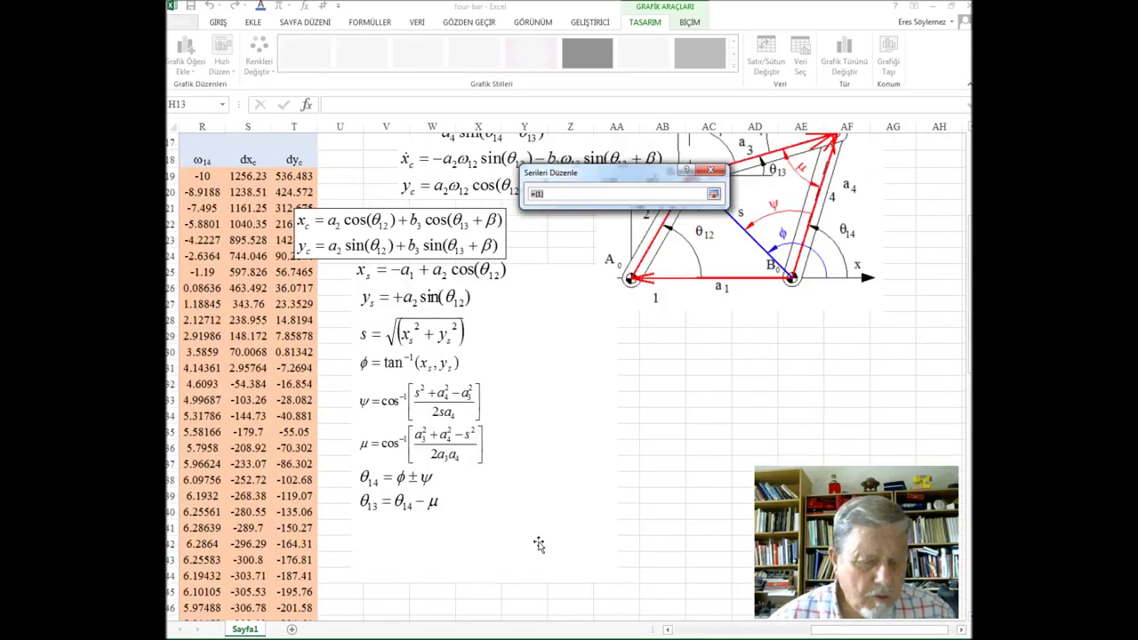
left_click(204, 176)
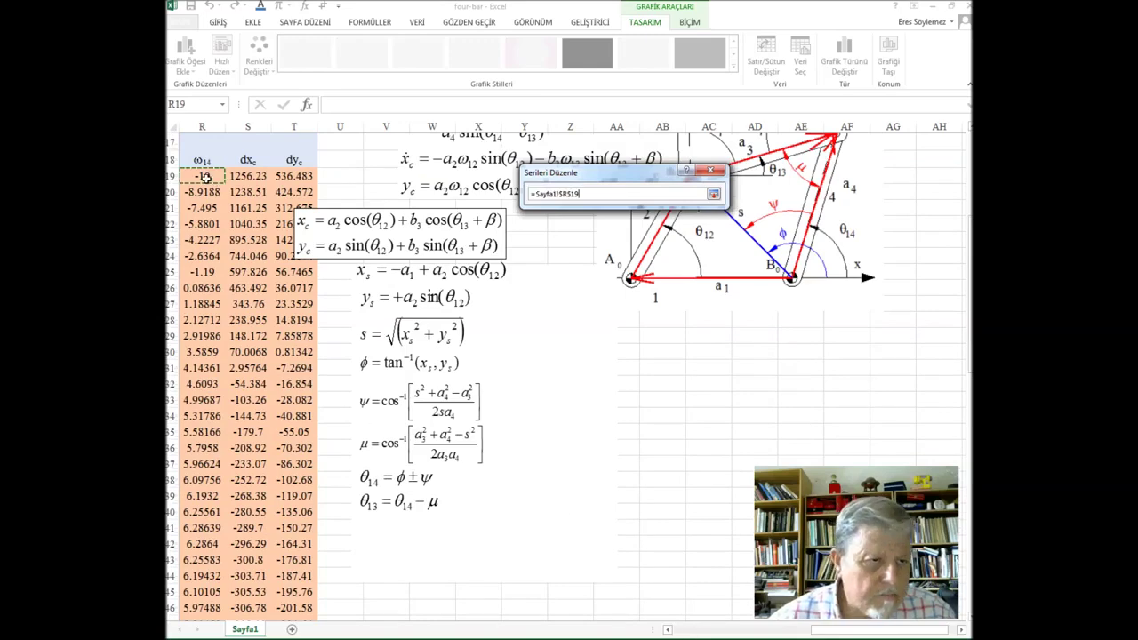
key("ctrl+shift+Down")
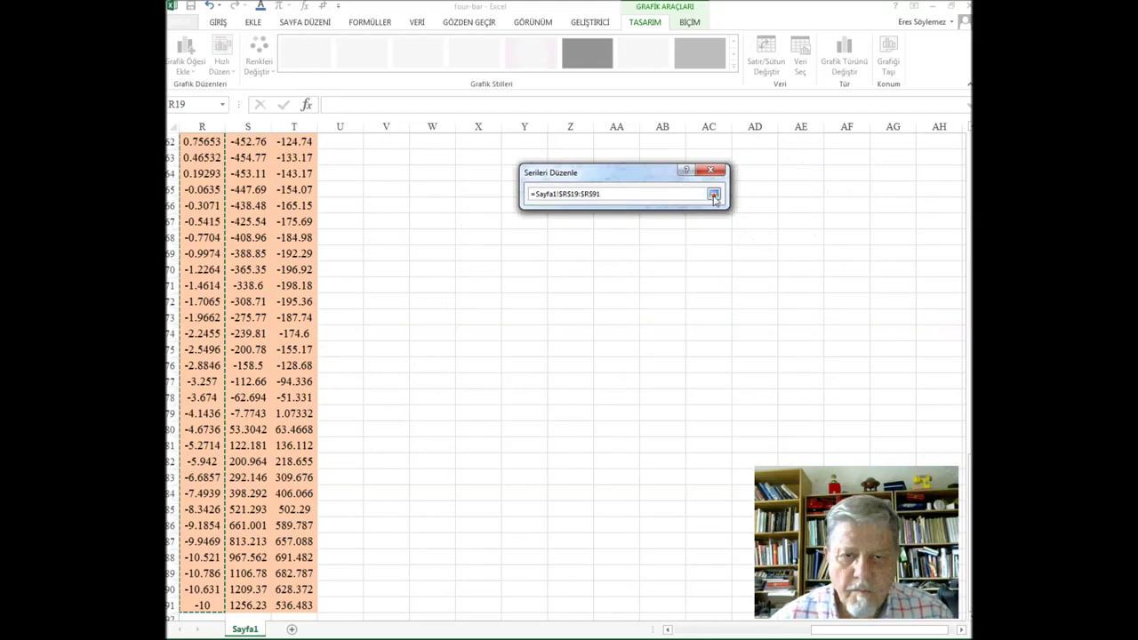
left_click(713, 194)
left_click(659, 275)
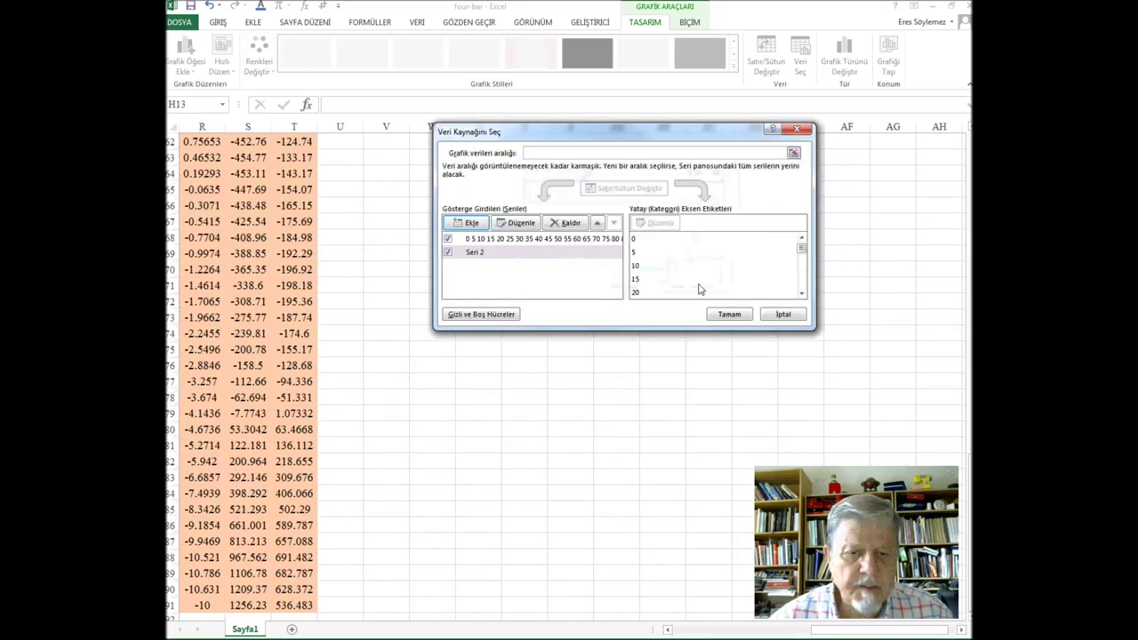
left_click(729, 315)
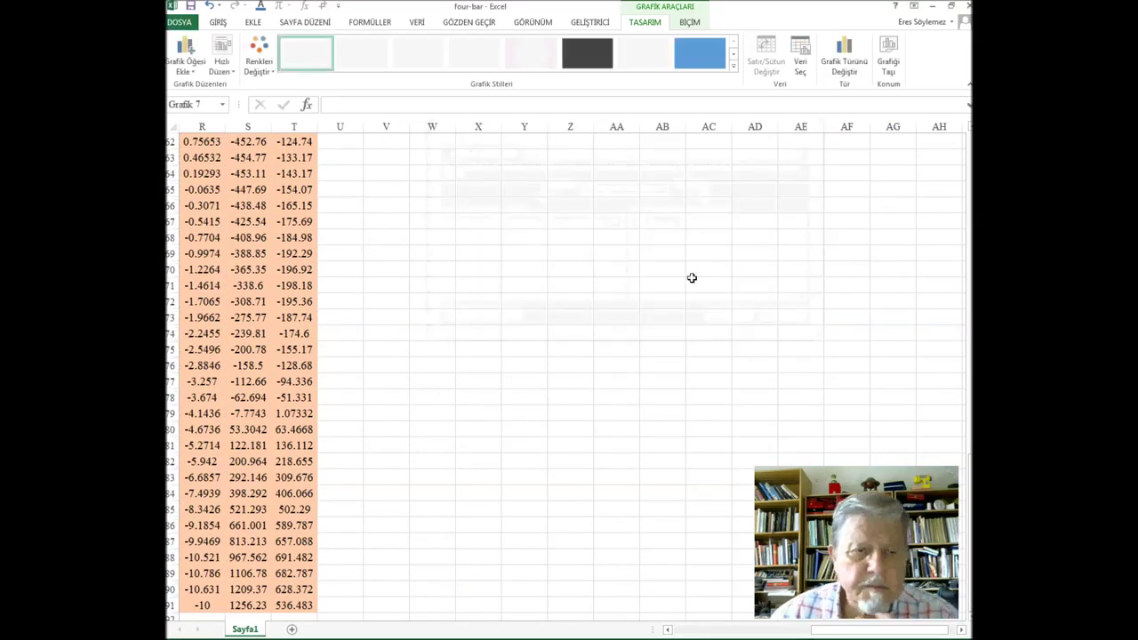
Step: Select points on the blue θ14 curve and the orange ω14 curve to tell the two series apart
scroll(690, 279, "up", 7)
scroll(622, 290, "up", 5)
scroll(690, 290, "up", 2)
scroll(623, 295, "up", 4)
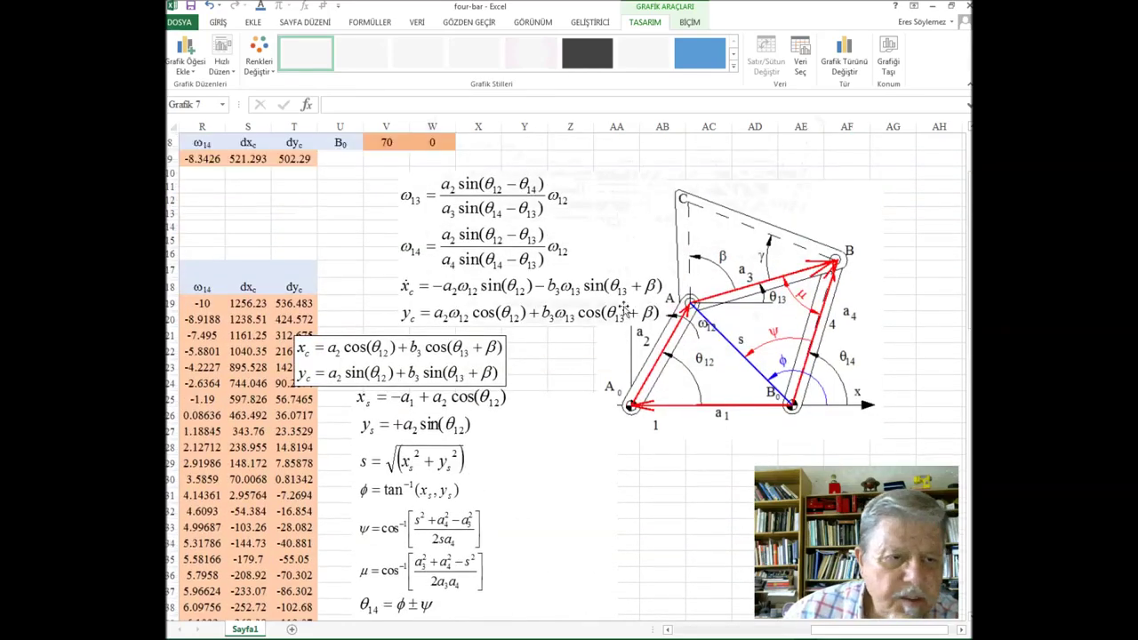
left_click(676, 633)
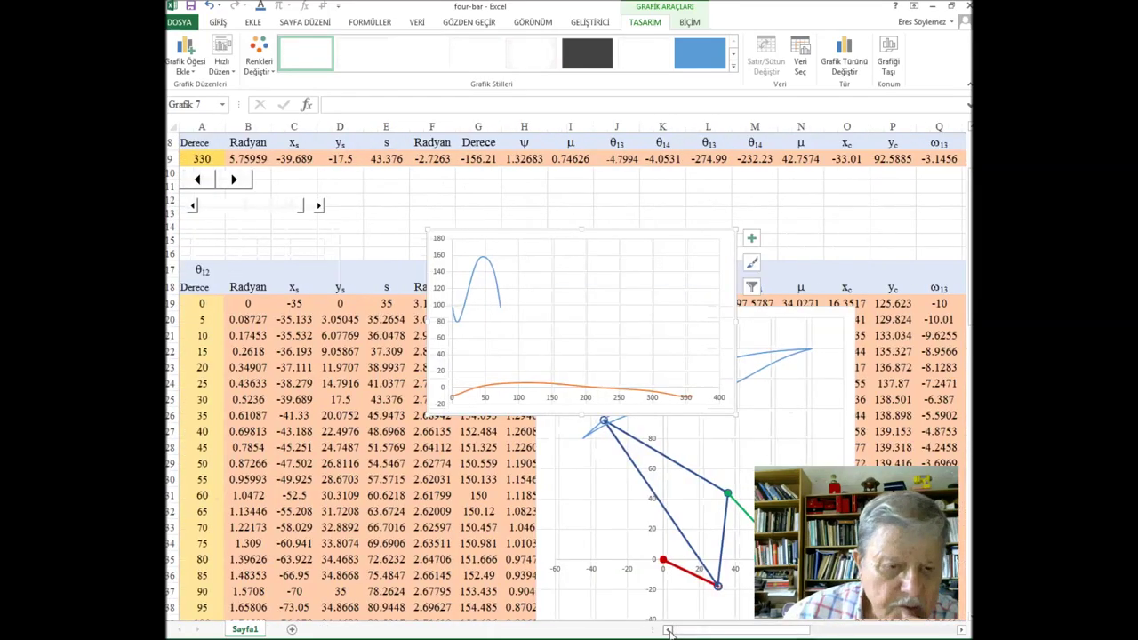
left_click(497, 294)
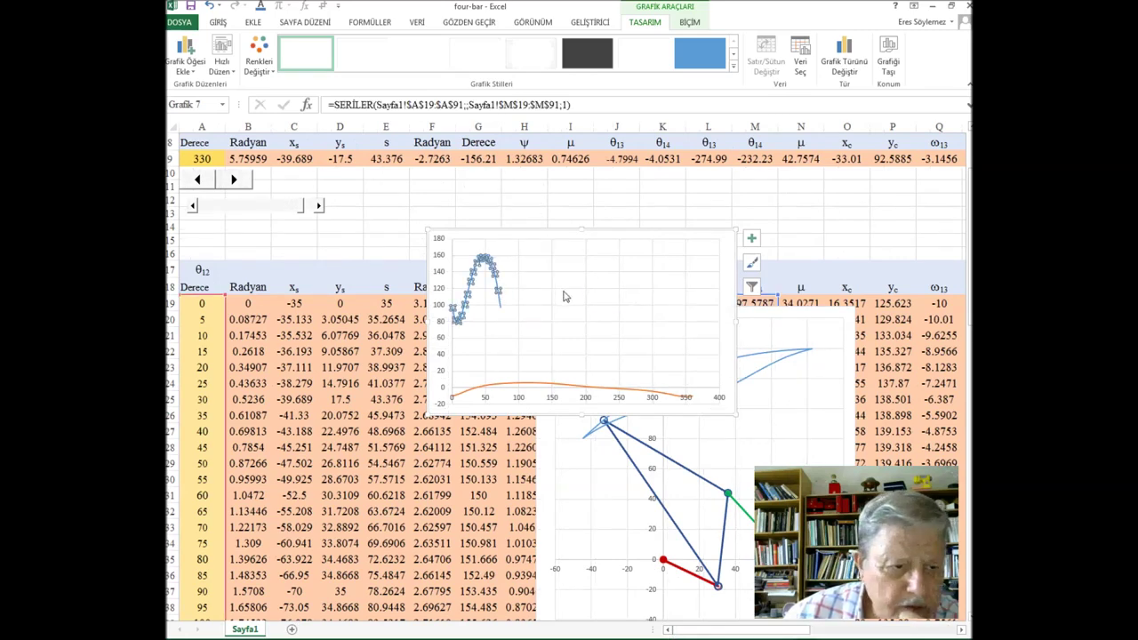
scroll(804, 408, "down", 1)
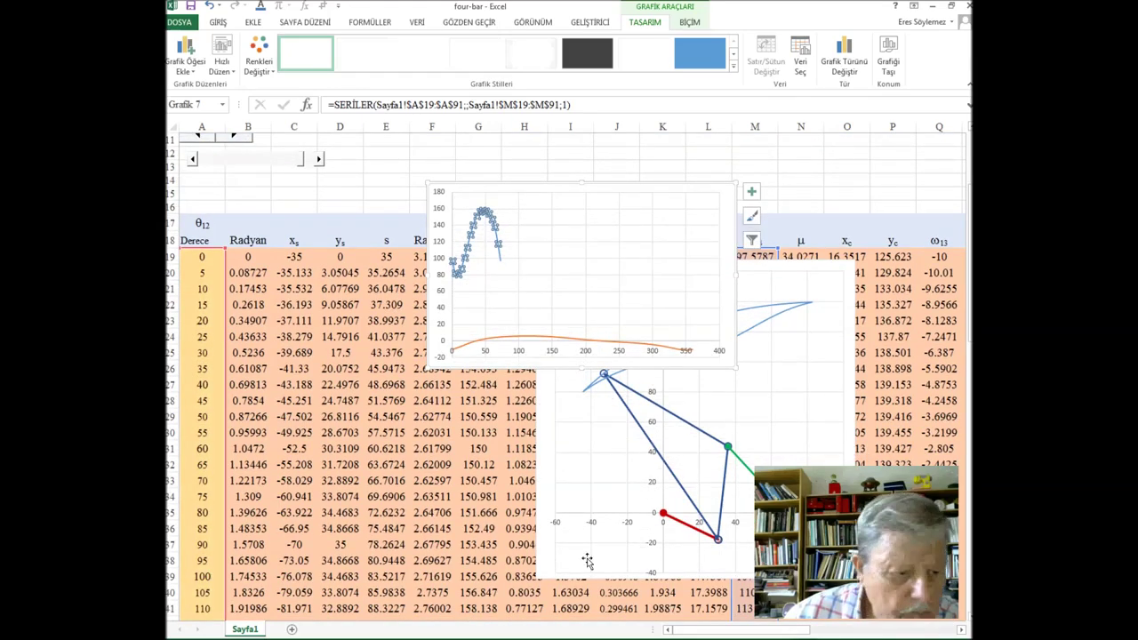
scroll(315, 357, "down", 10)
scroll(311, 369, "down", 20)
scroll(306, 386, "down", 20)
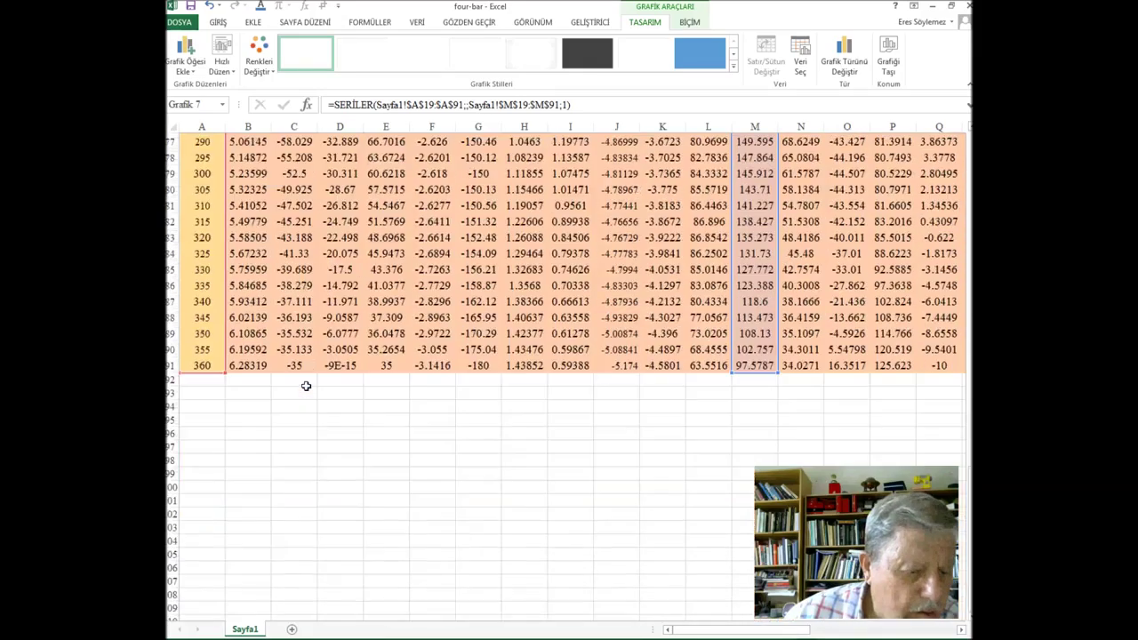
scroll(306, 386, "up", 7)
scroll(590, 415, "up", 5)
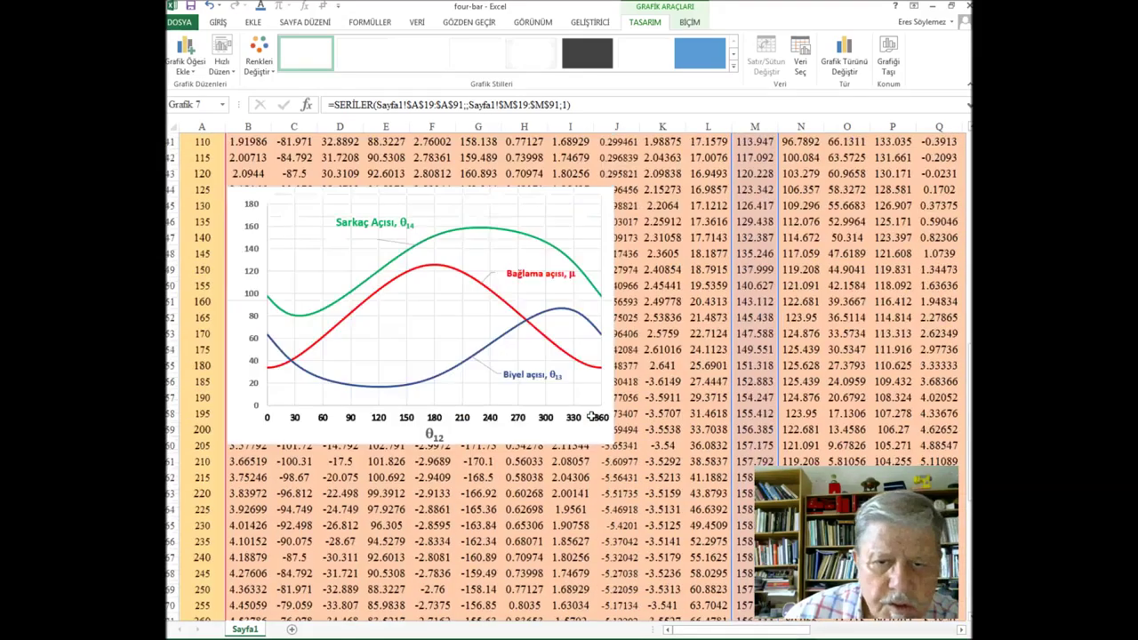
scroll(589, 415, "up", 10)
scroll(592, 421, "up", 1)
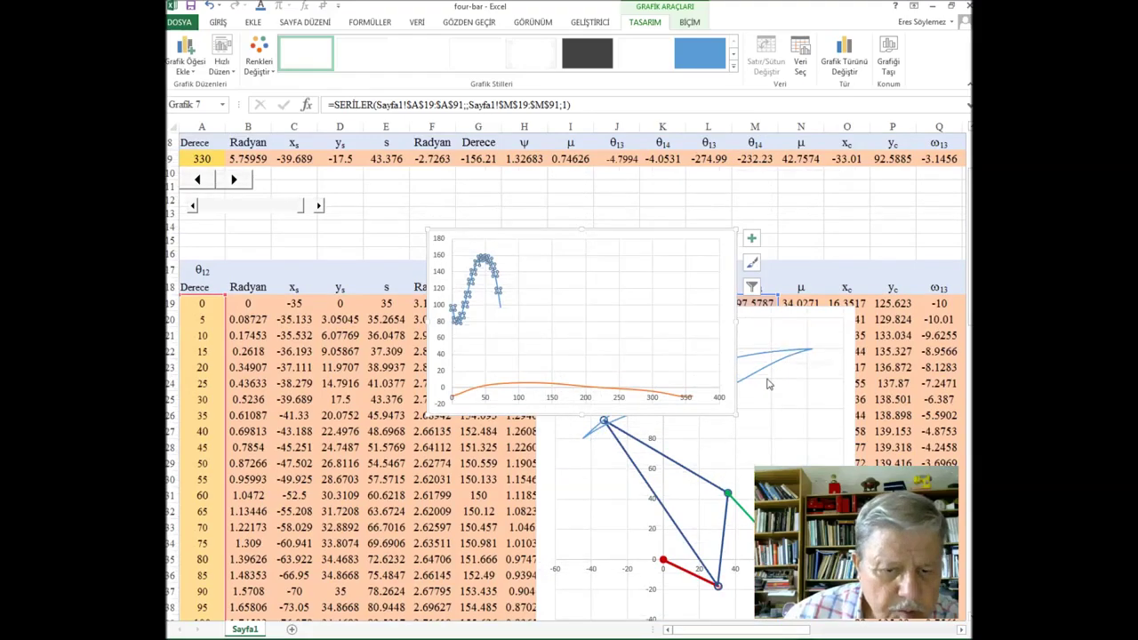
scroll(780, 431, "down", 4)
scroll(780, 431, "down", 3)
scroll(780, 431, "down", 6)
scroll(780, 431, "down", 9)
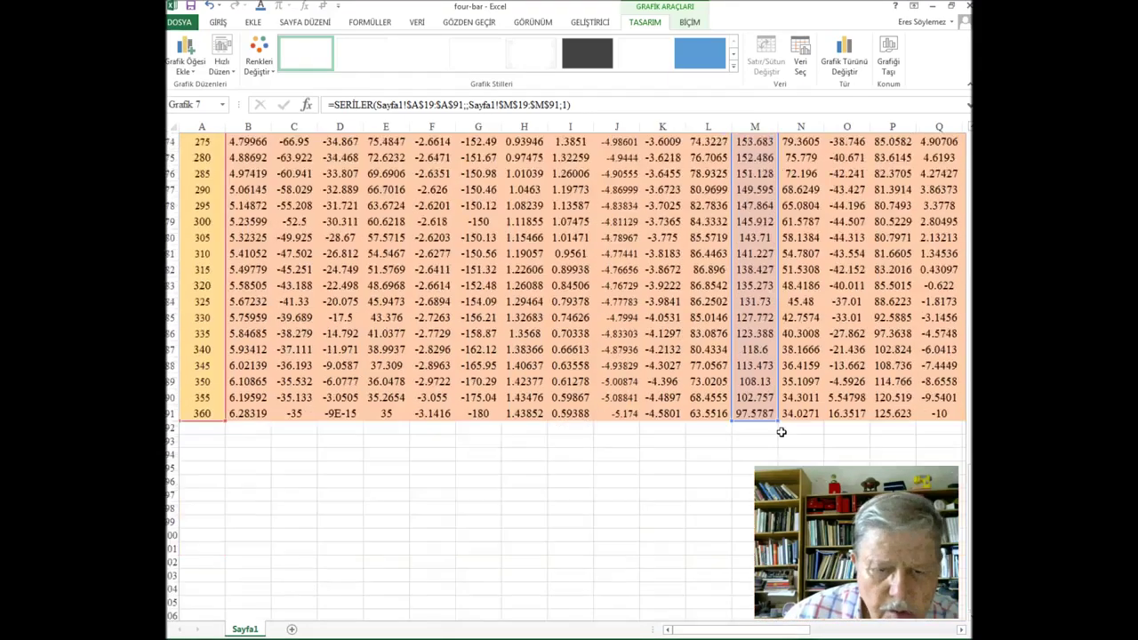
scroll(780, 431, "down", 4)
scroll(780, 431, "up", 1)
scroll(780, 431, "up", 3)
scroll(427, 253, "up", 8)
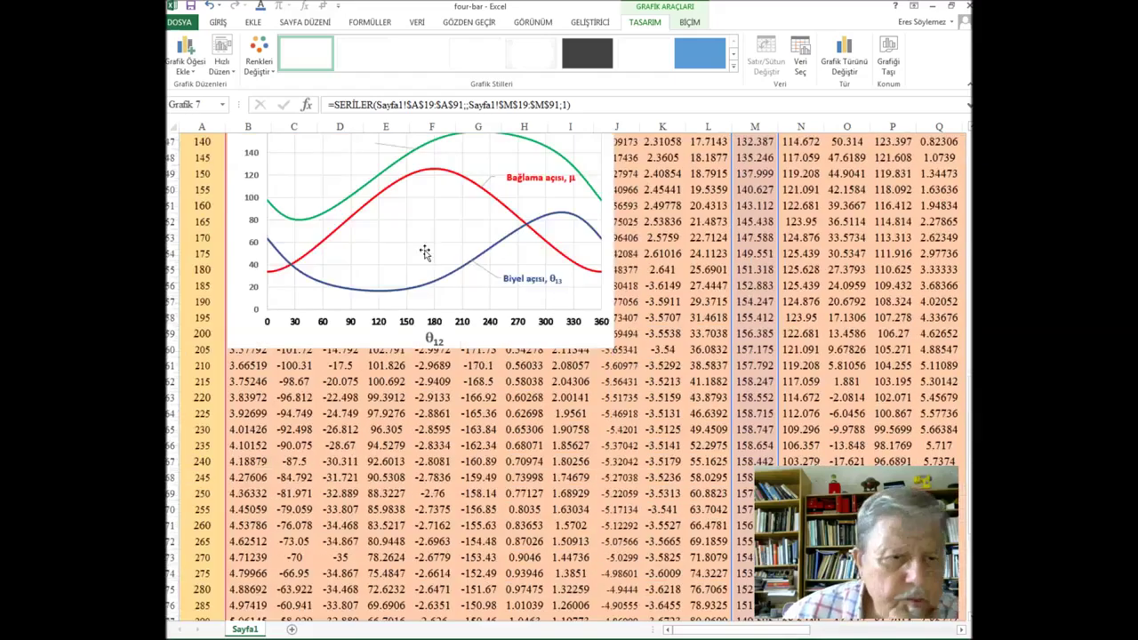
scroll(427, 254, "up", 7)
scroll(427, 254, "up", 5)
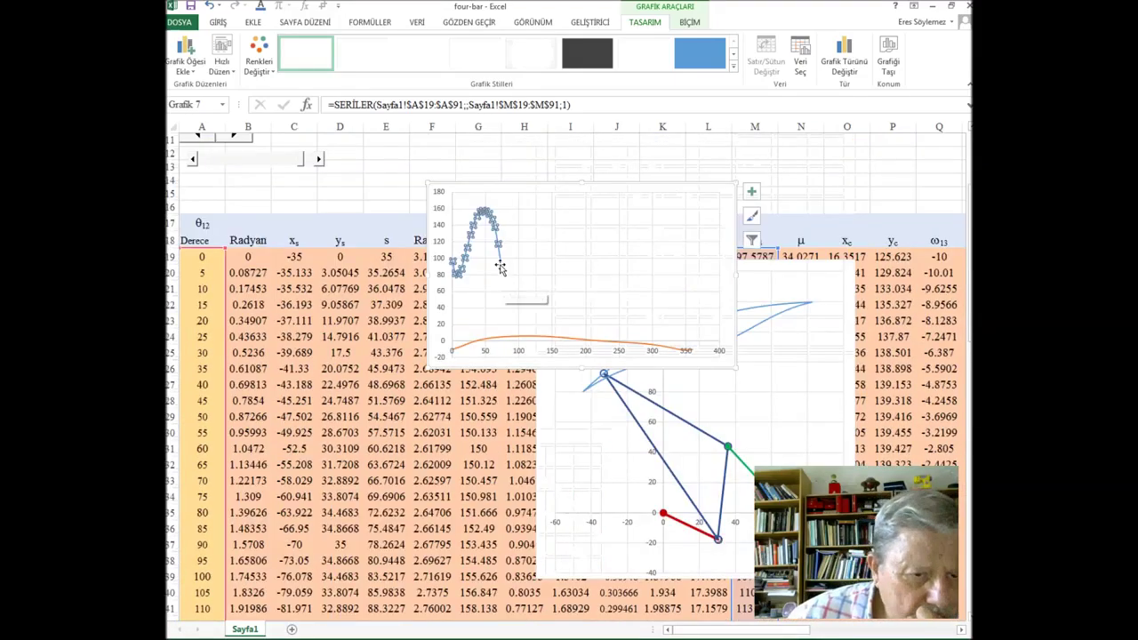
mouse_move(498, 263)
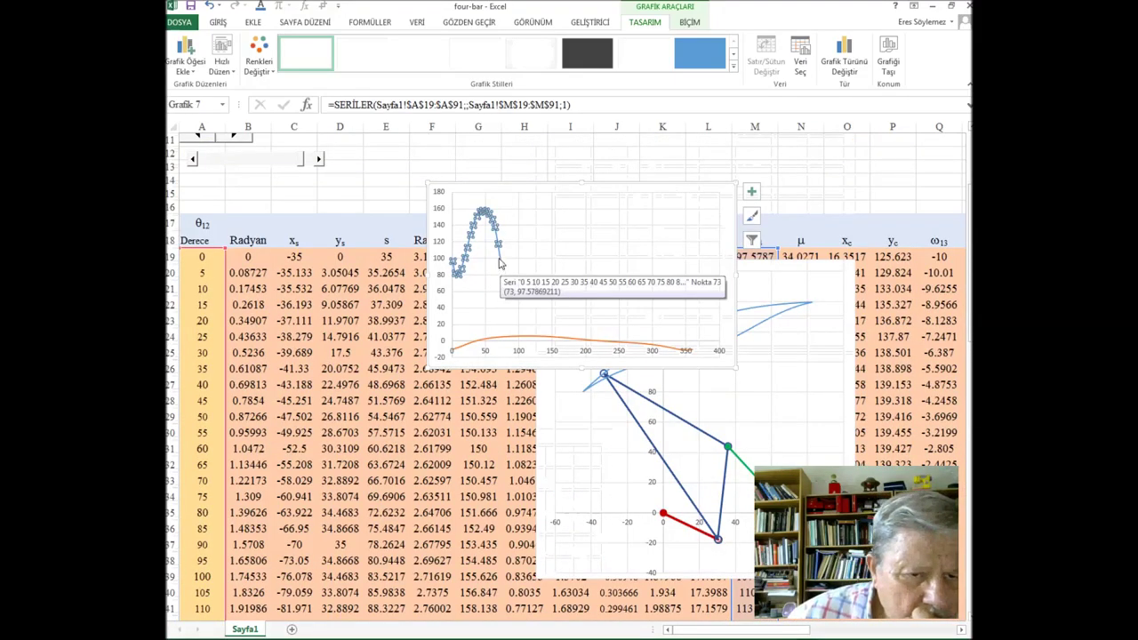
left_click(501, 260)
left_click(488, 216)
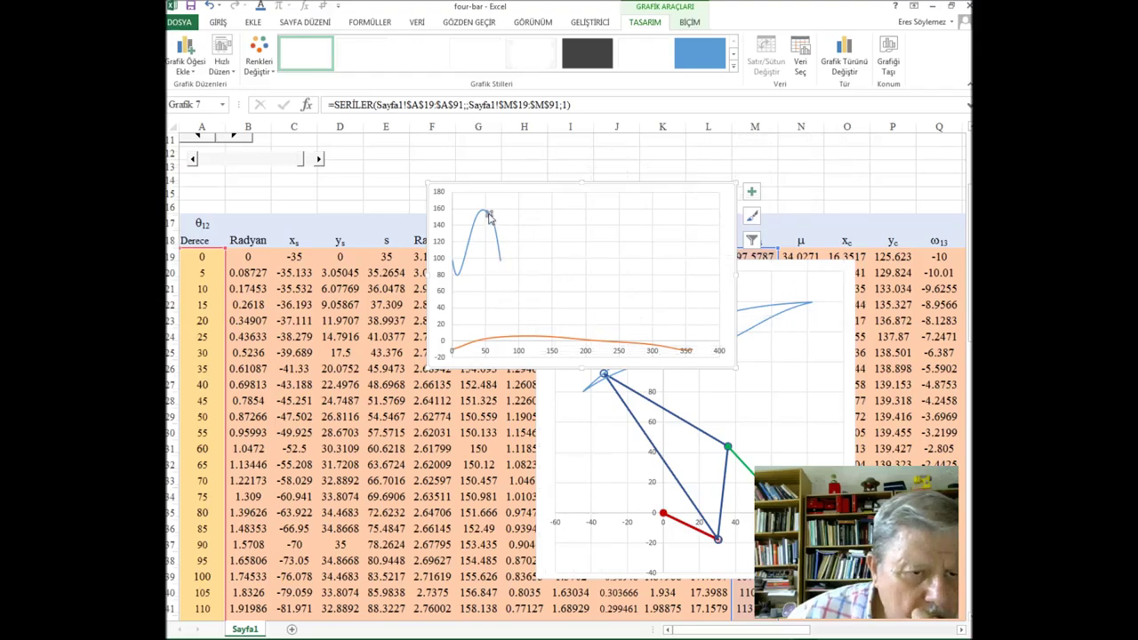
mouse_move(462, 268)
left_click(462, 268)
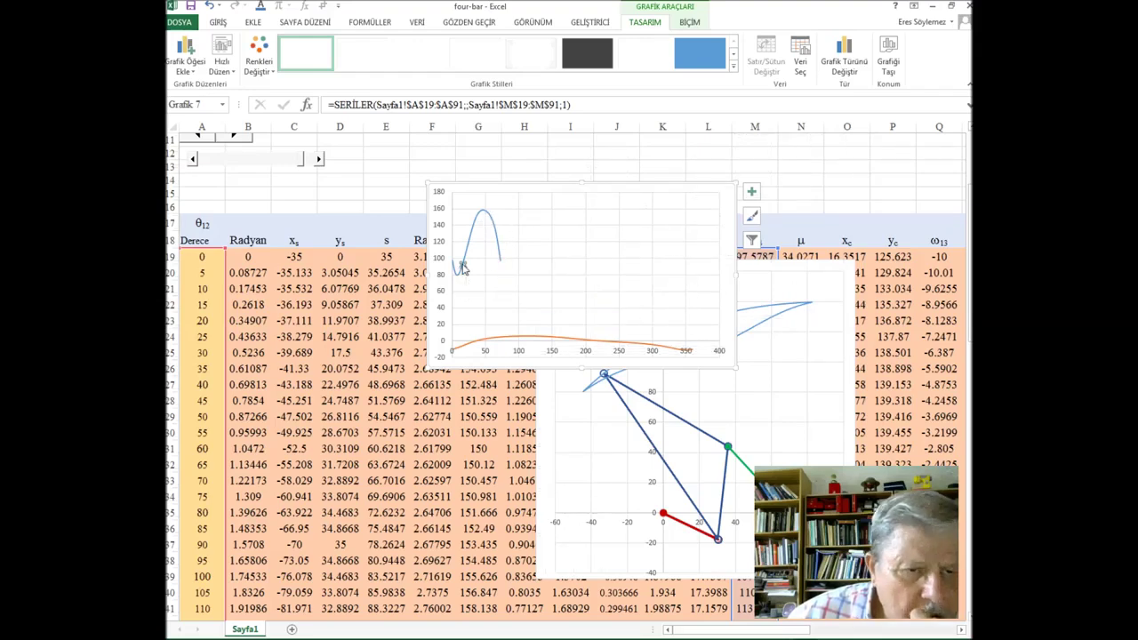
left_click(536, 342)
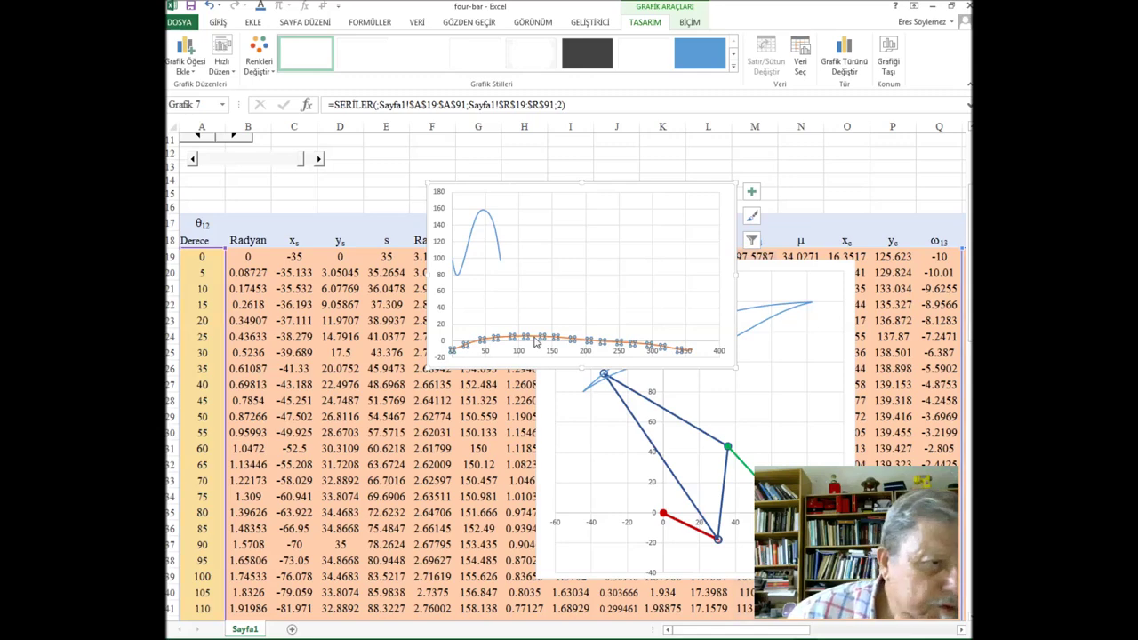
Step: Move the chart down-left over the table and delete the blue θ14 series
left_click(957, 630)
left_click(957, 629)
left_click(957, 629)
left_click(958, 631)
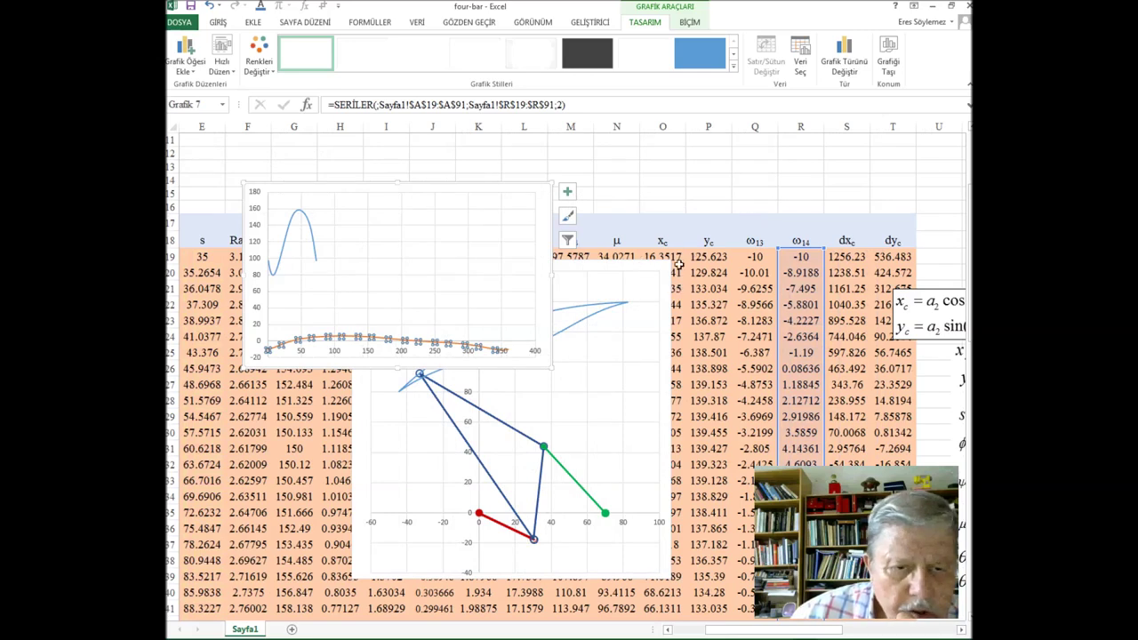
left_click_drag(475, 189, 428, 261)
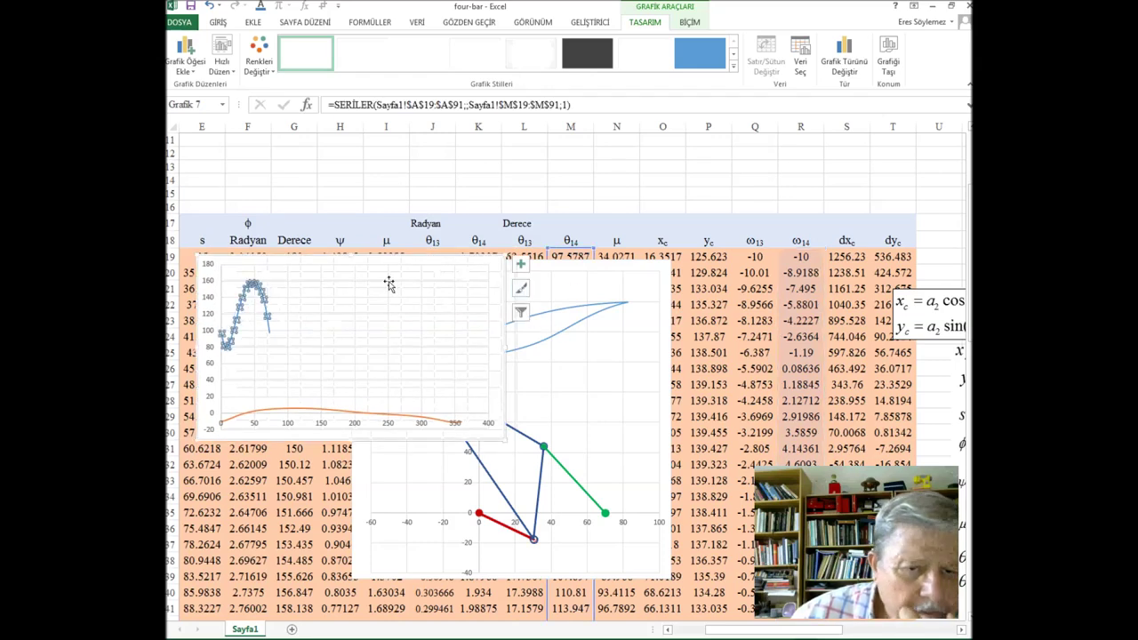
mouse_move(251, 285)
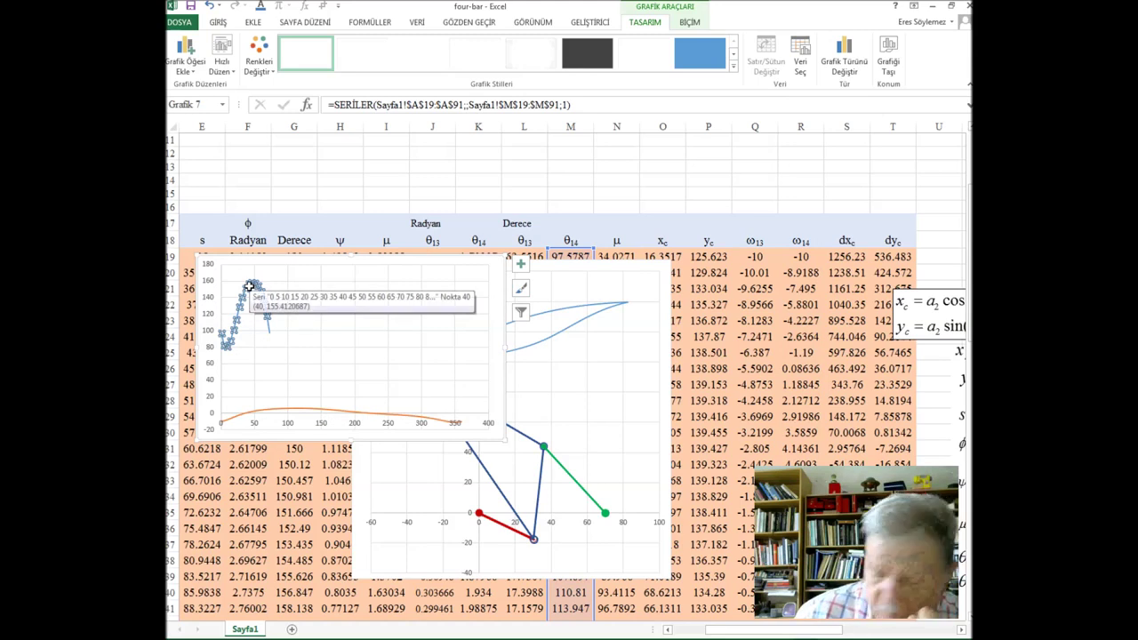
key("Delete")
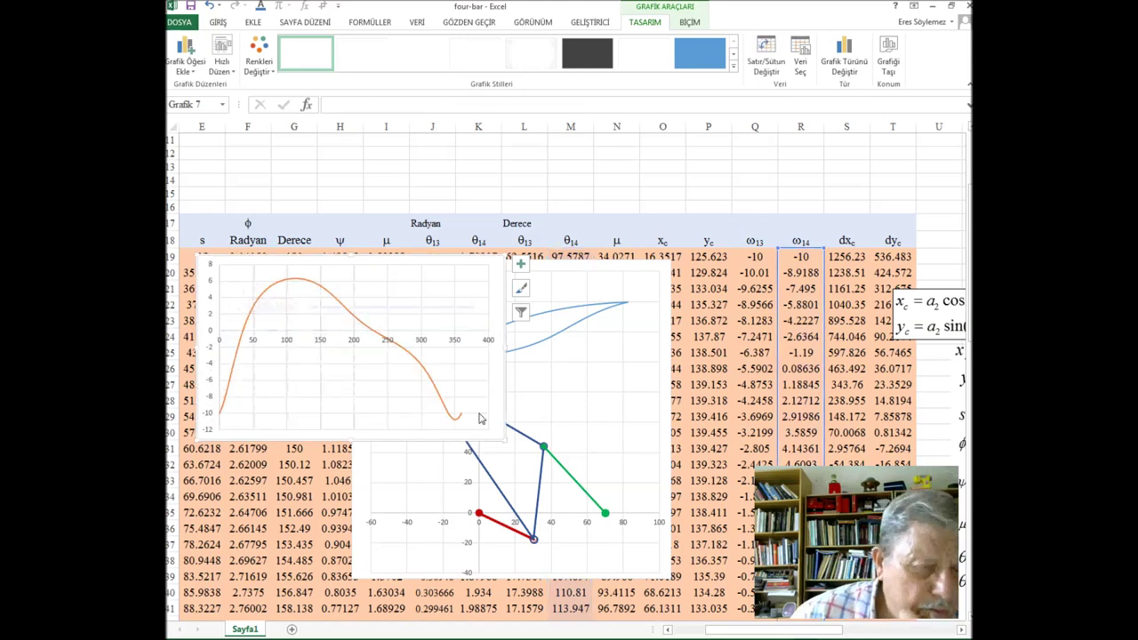
left_click(377, 297)
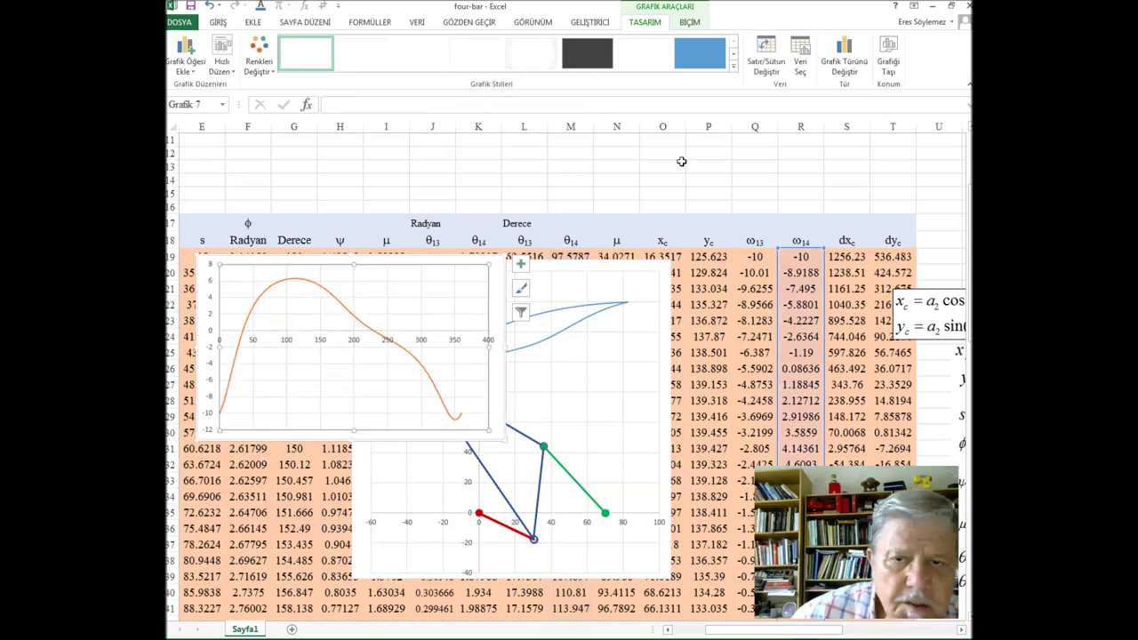
Step: Add a new chart series with X values from the θ12 degrees in A19:A91
left_click(800, 53)
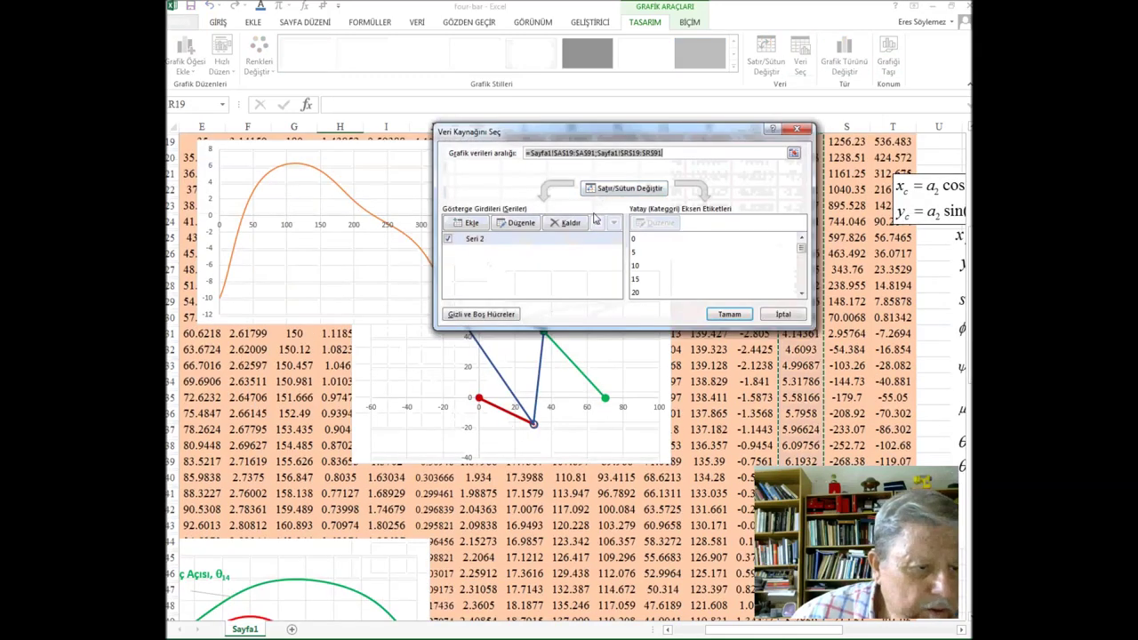
left_click(466, 224)
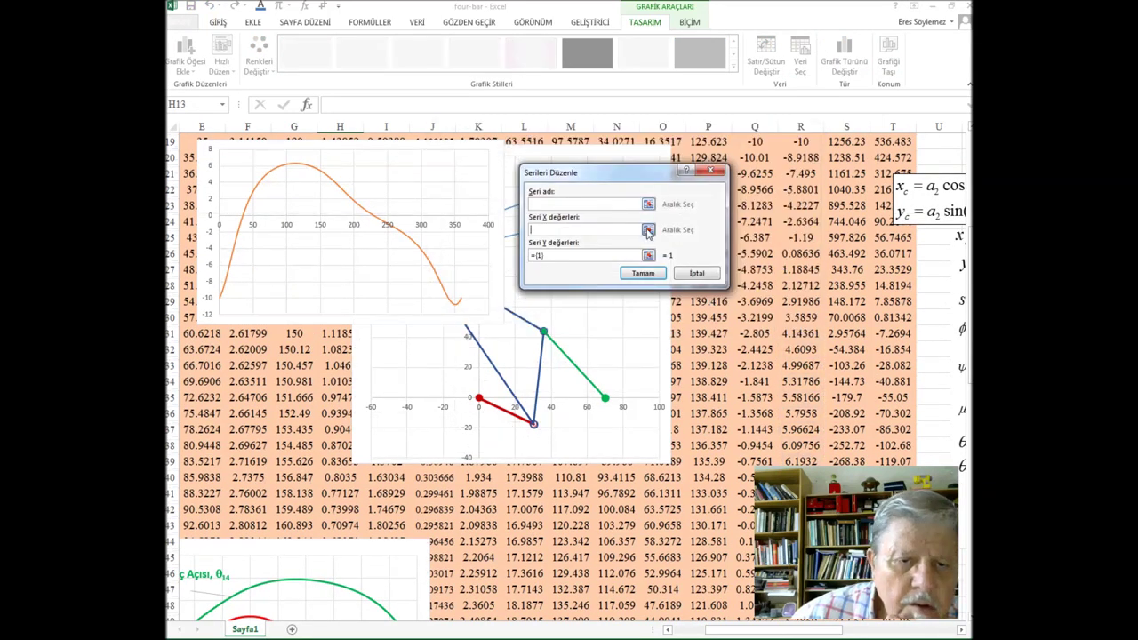
left_click(648, 230)
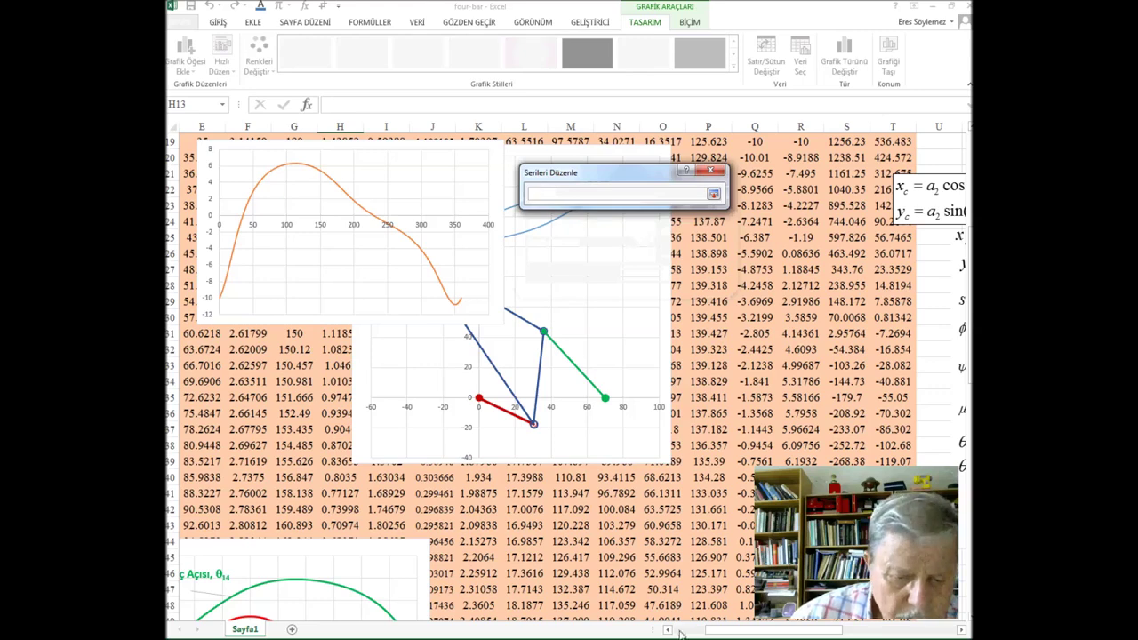
left_click(680, 633)
left_click(215, 144)
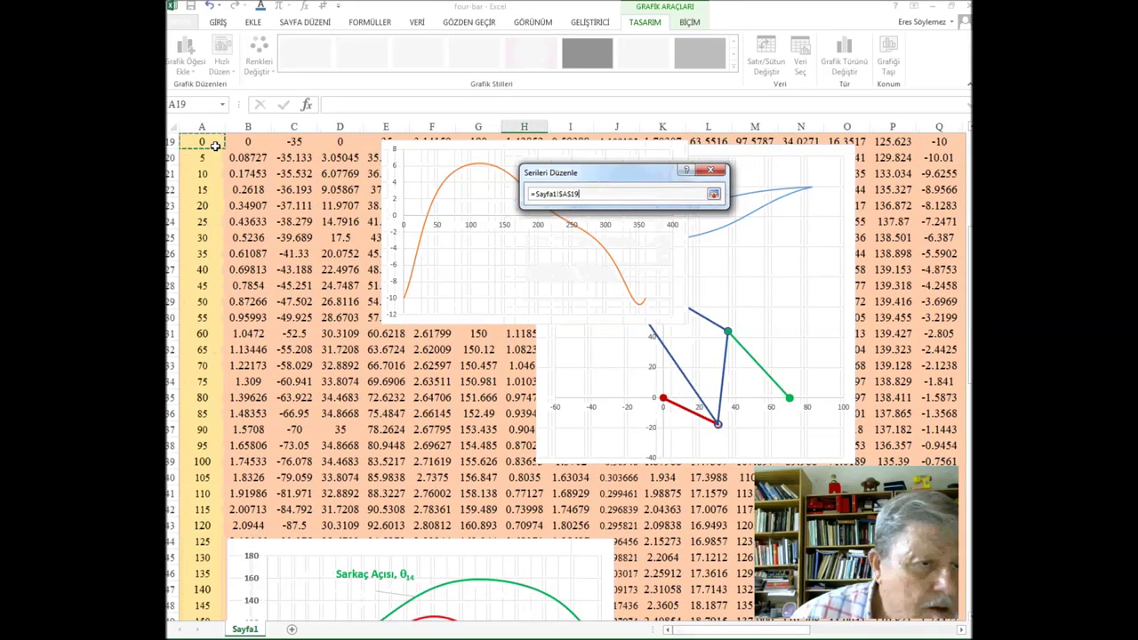
key("ctrl+shift+Down")
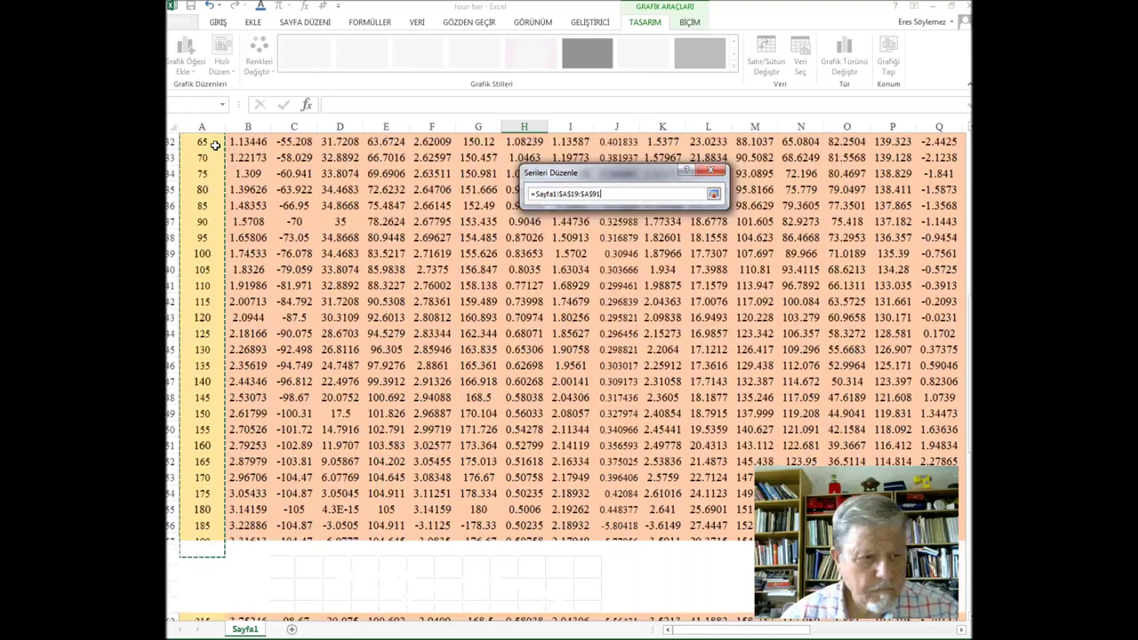
left_click(720, 197)
Step: Set the new series' Y values to the θ14 column =Sayfa1!$M$19:$M$91 and apply
left_click(650, 256)
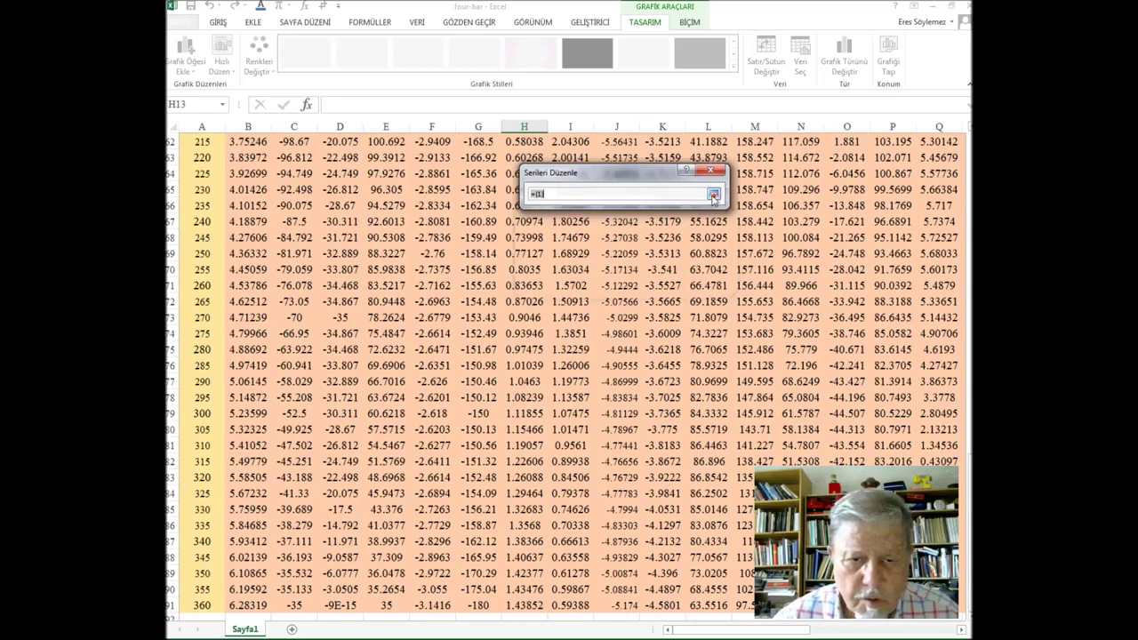
left_click(713, 195)
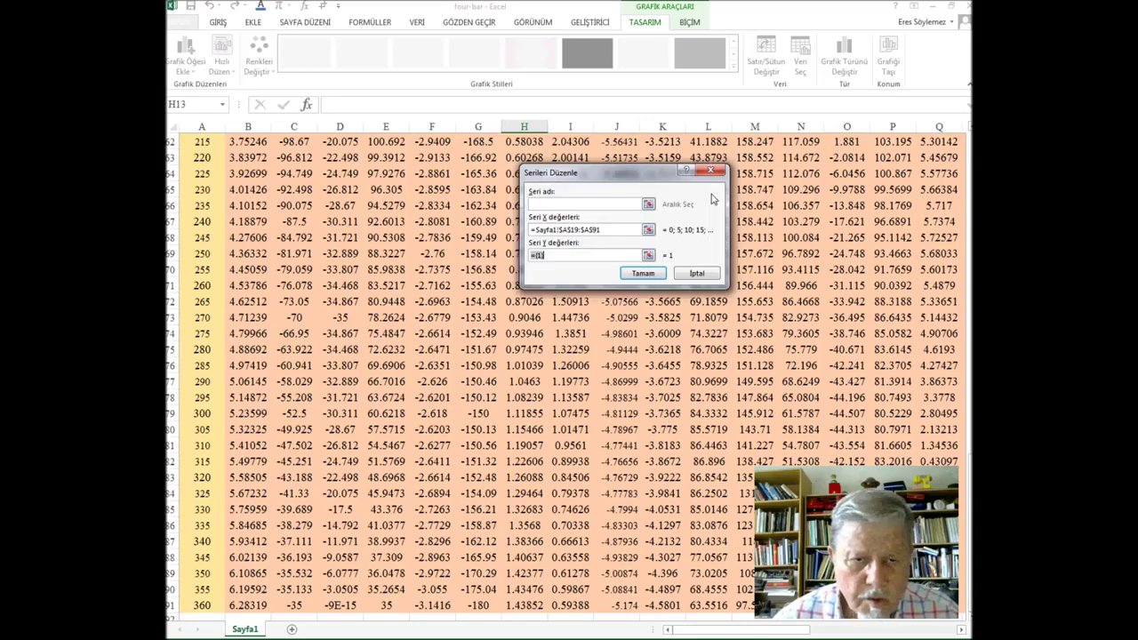
left_click(649, 255)
left_click(969, 149)
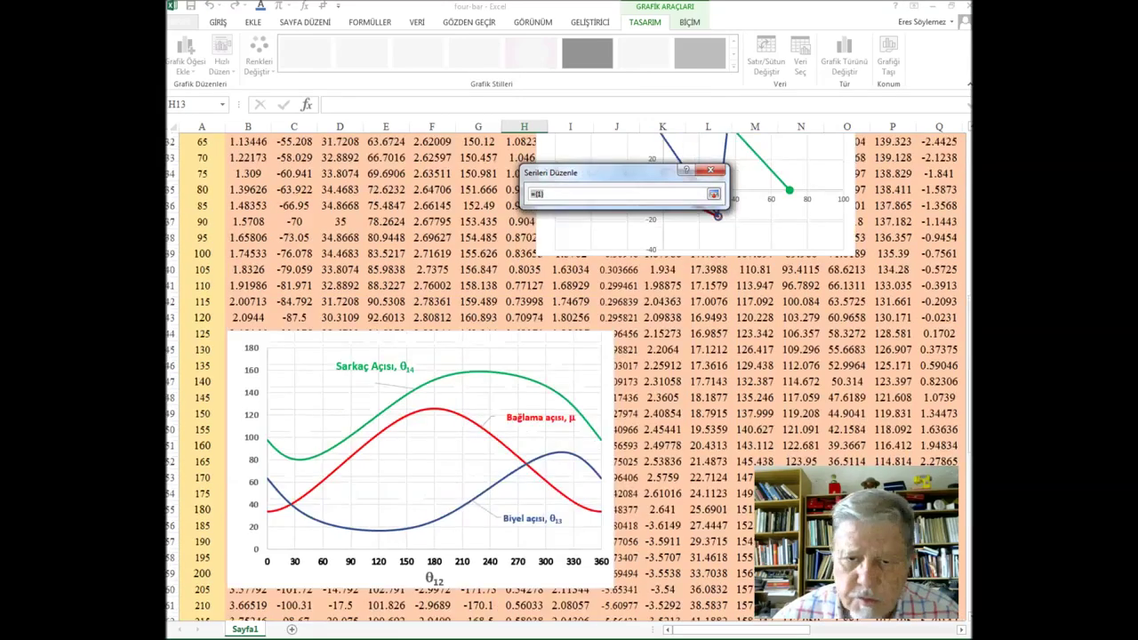
left_click(970, 149)
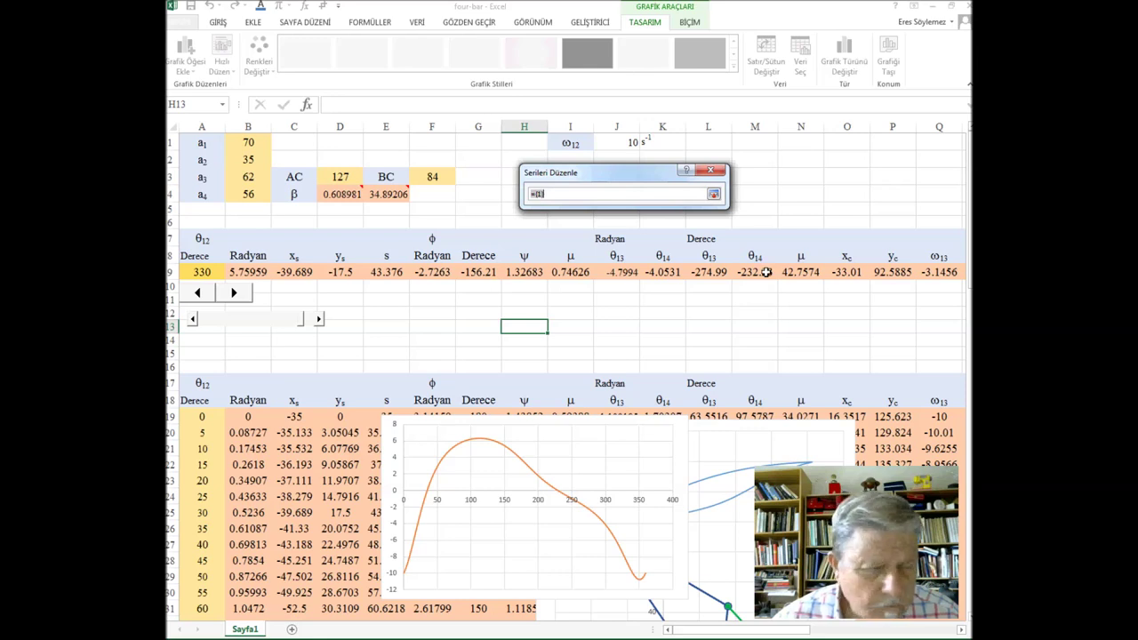
left_click(765, 272)
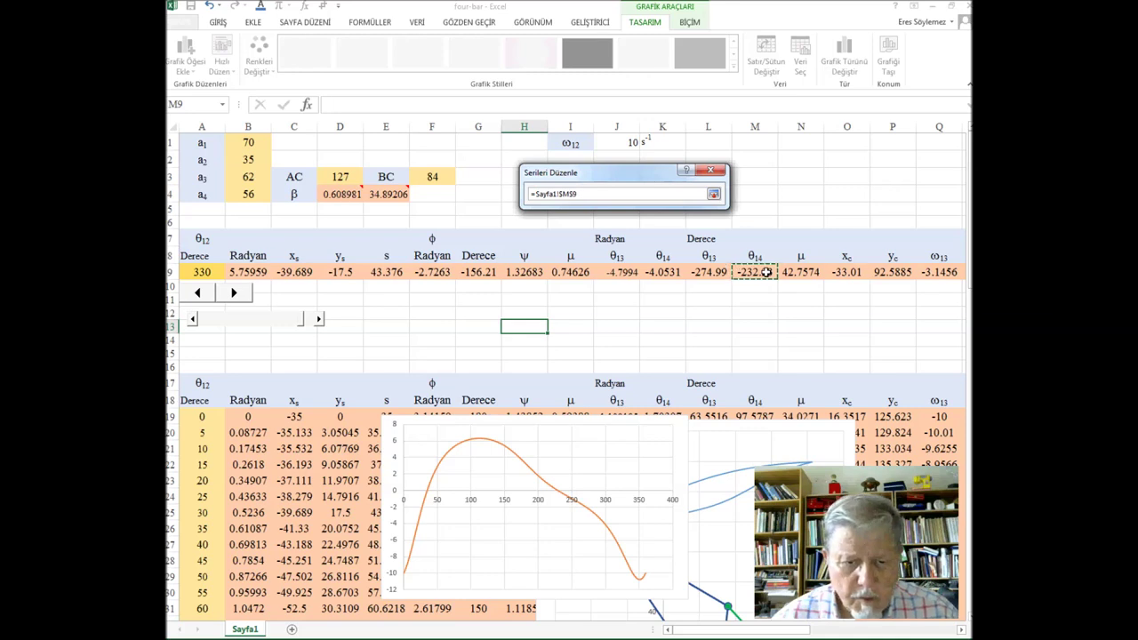
left_click(766, 418)
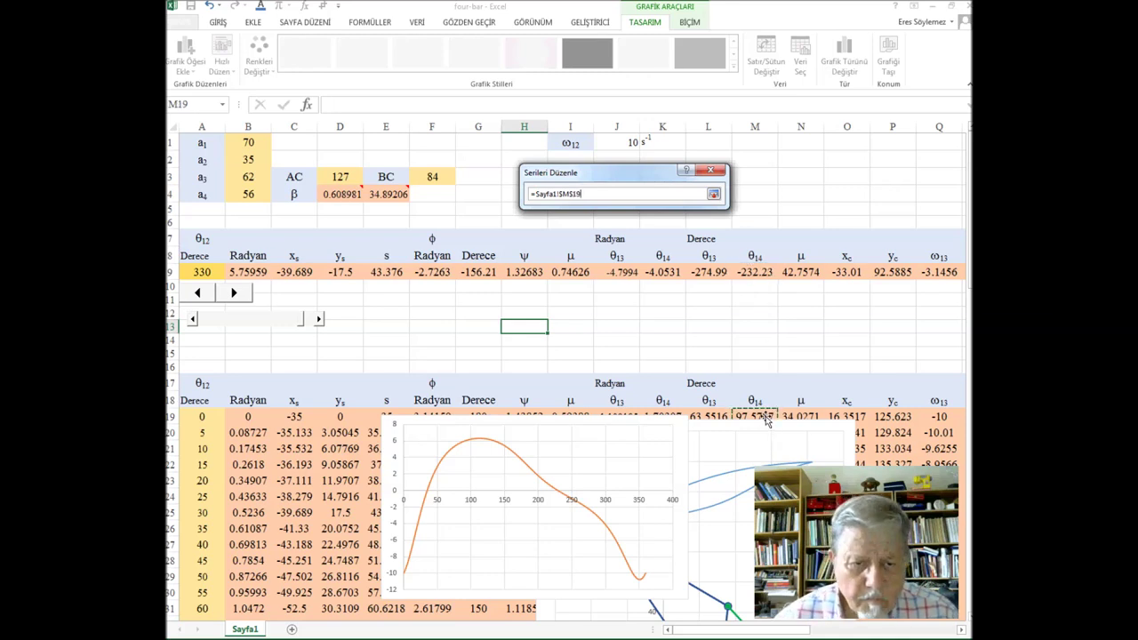
key("ctrl+shift+Down")
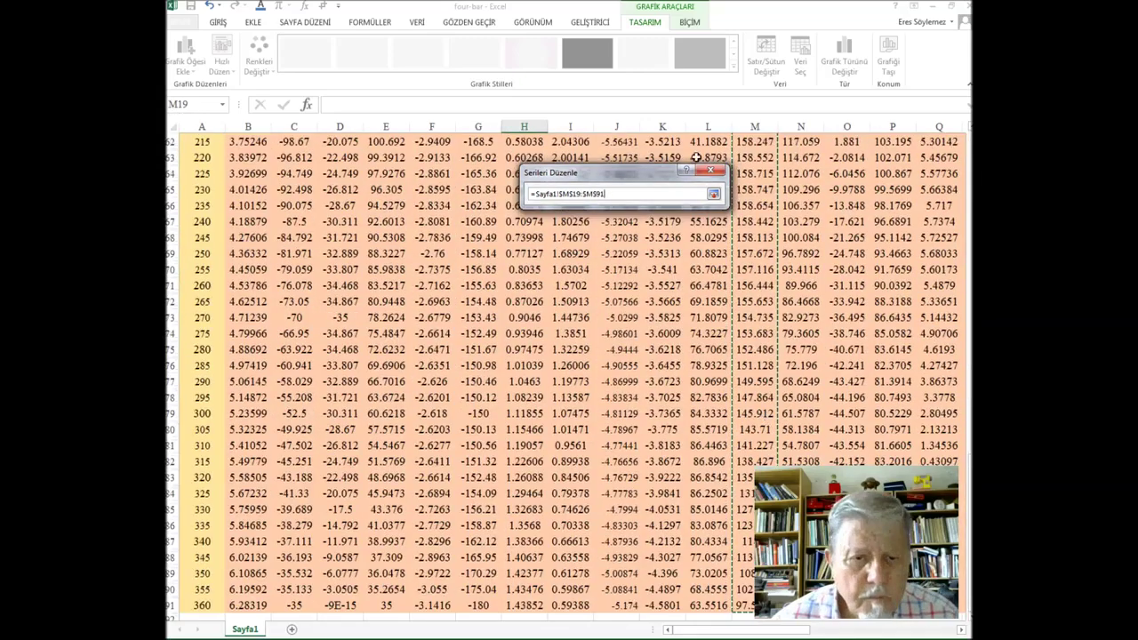
left_click(714, 194)
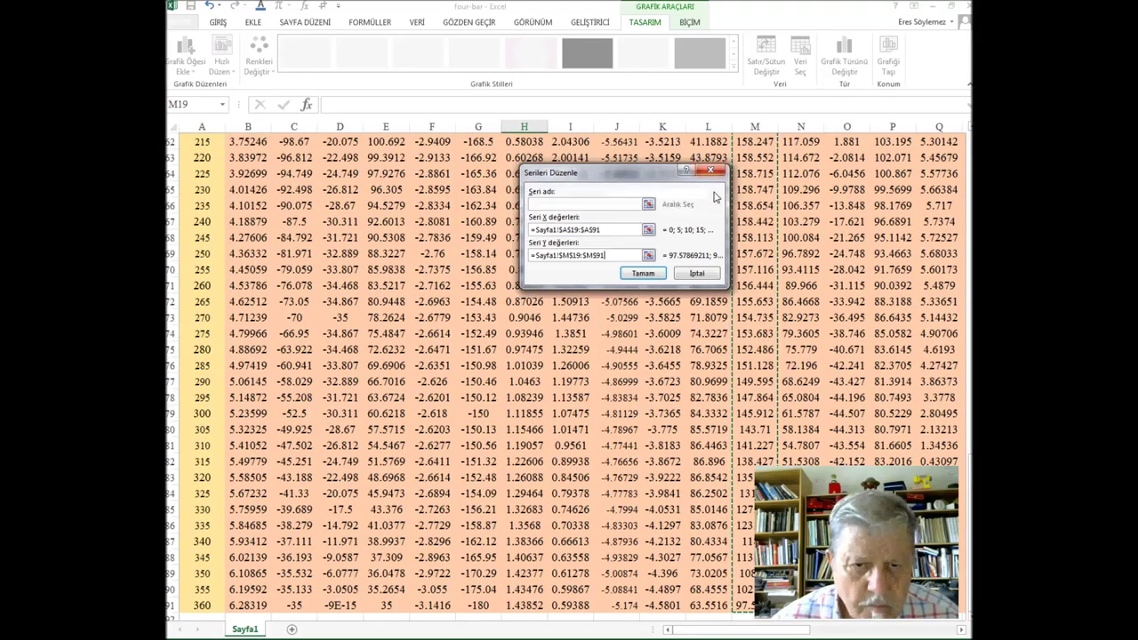
left_click(643, 273)
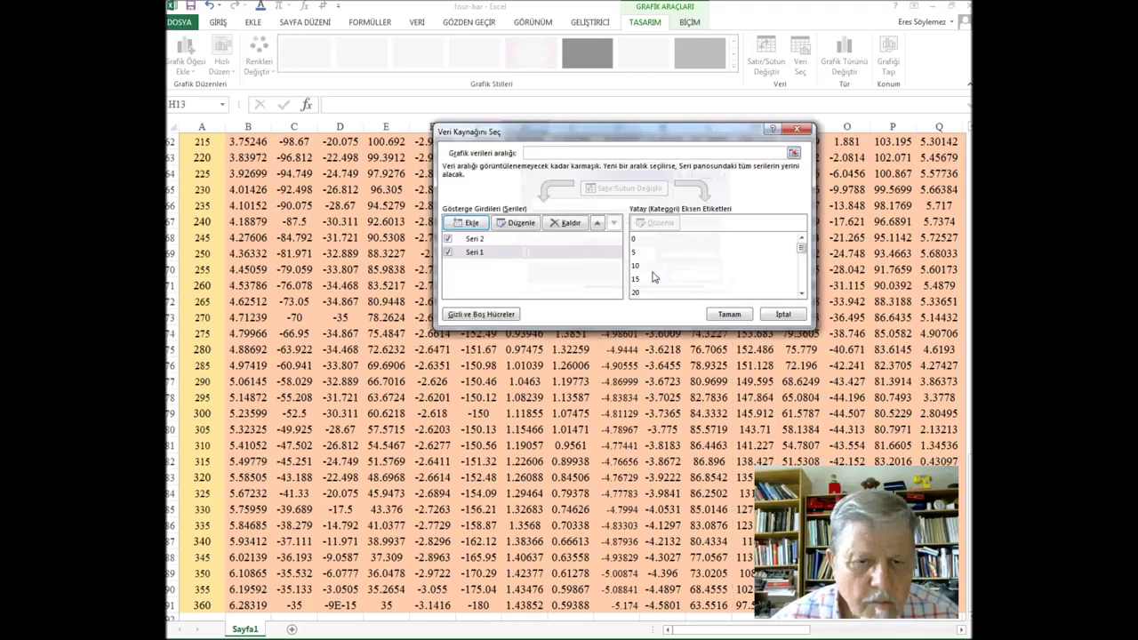
left_click(737, 316)
scroll(740, 315, "up", 7)
scroll(739, 302, "up", 4)
scroll(738, 289, "up", 4)
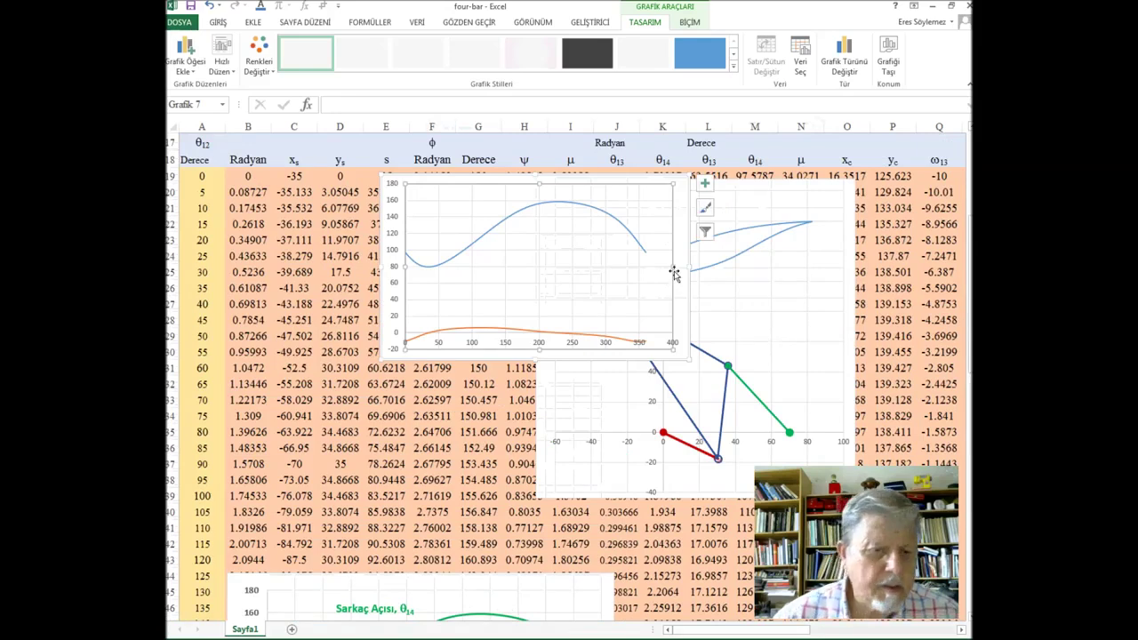
Step: Format the horizontal crank-angle axis with major unit 30 and maximum 360
left_click(502, 331)
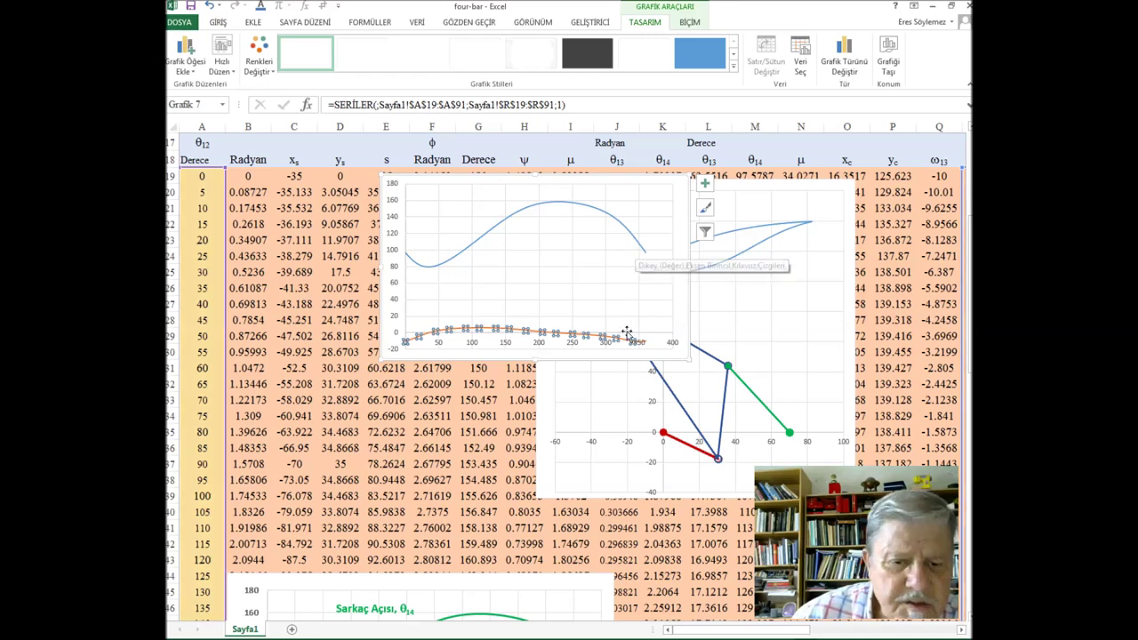
left_click(674, 347)
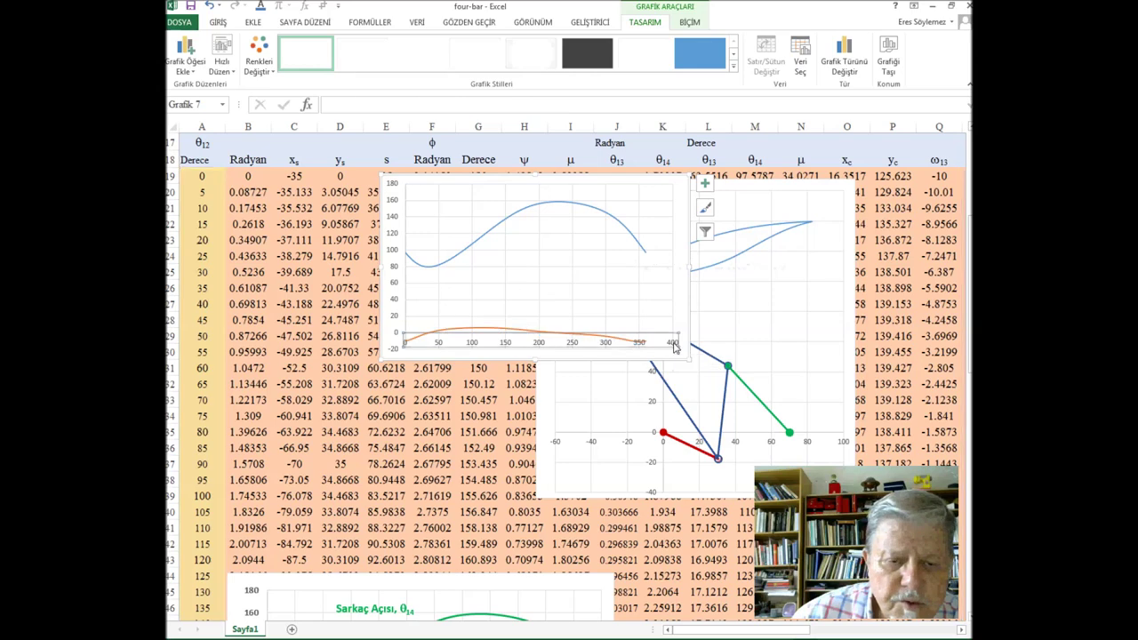
right_click(674, 347)
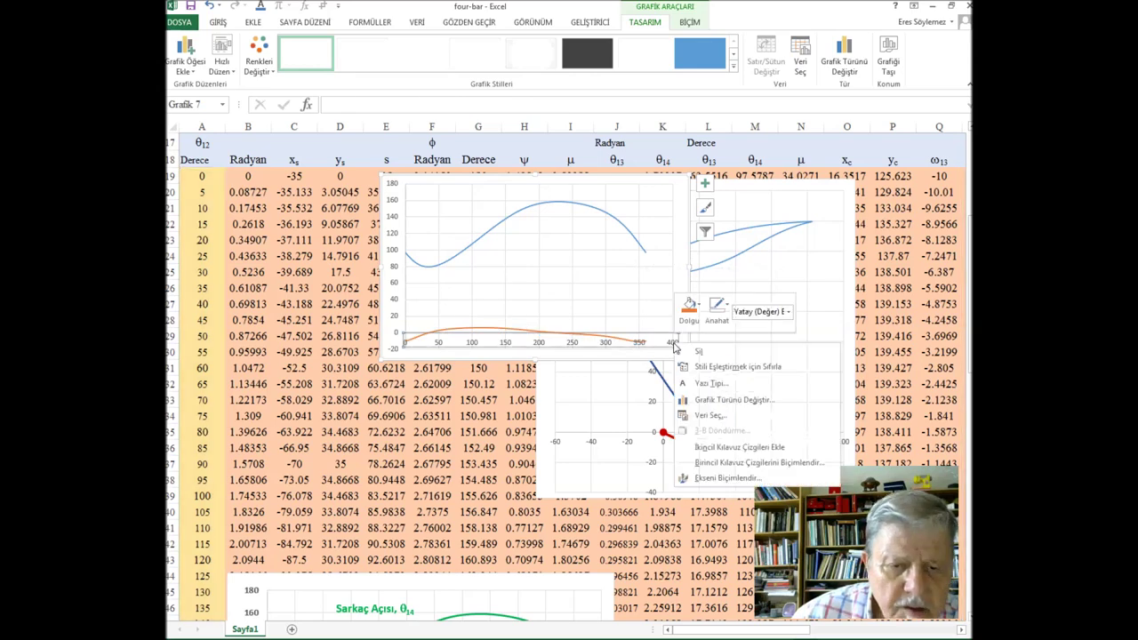
left_click(716, 481)
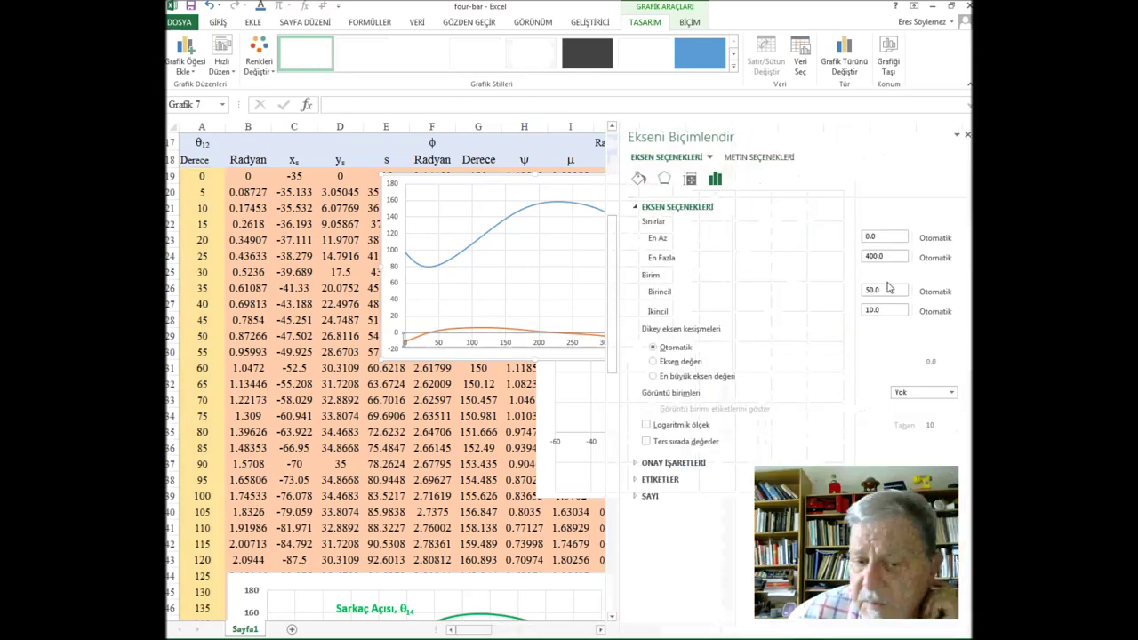
left_click_drag(889, 291, 853, 300)
type("30")
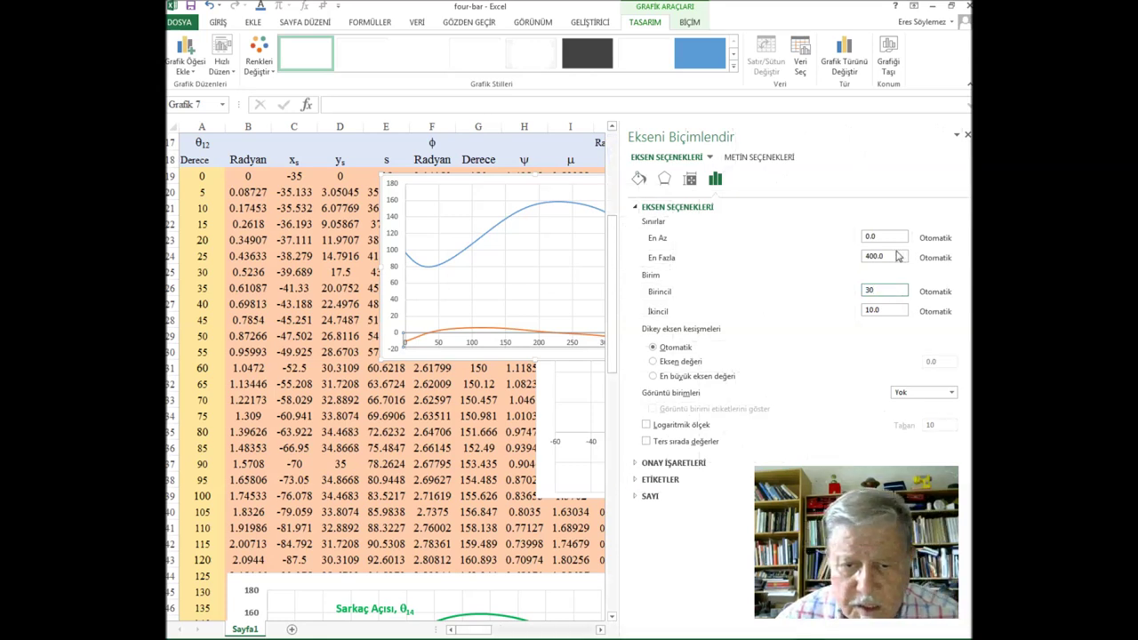
left_click(891, 255)
left_click_drag(892, 255, 854, 257)
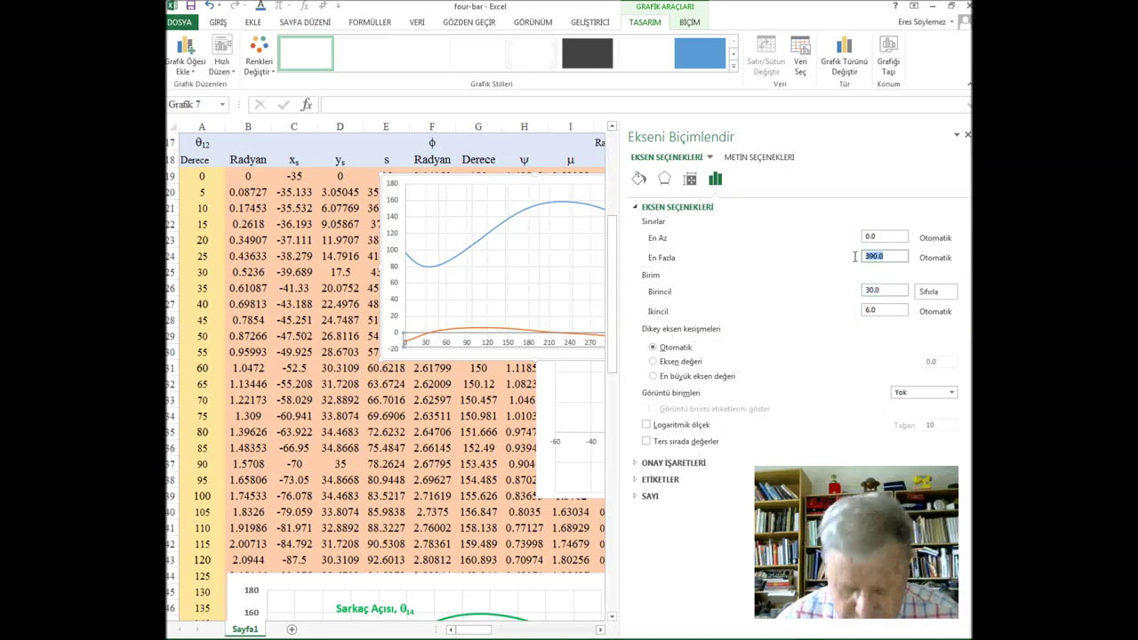
type("360")
key("Return")
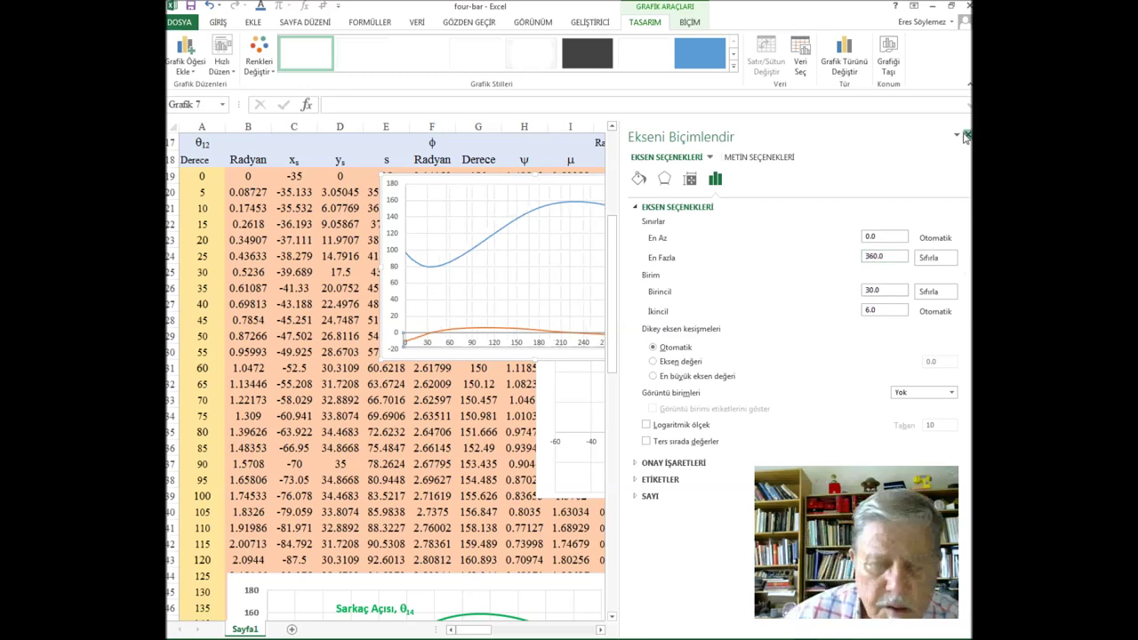
Step: Plot the orange ω14 series on a secondary vertical axis, scaled -12 to 8
left_click(967, 134)
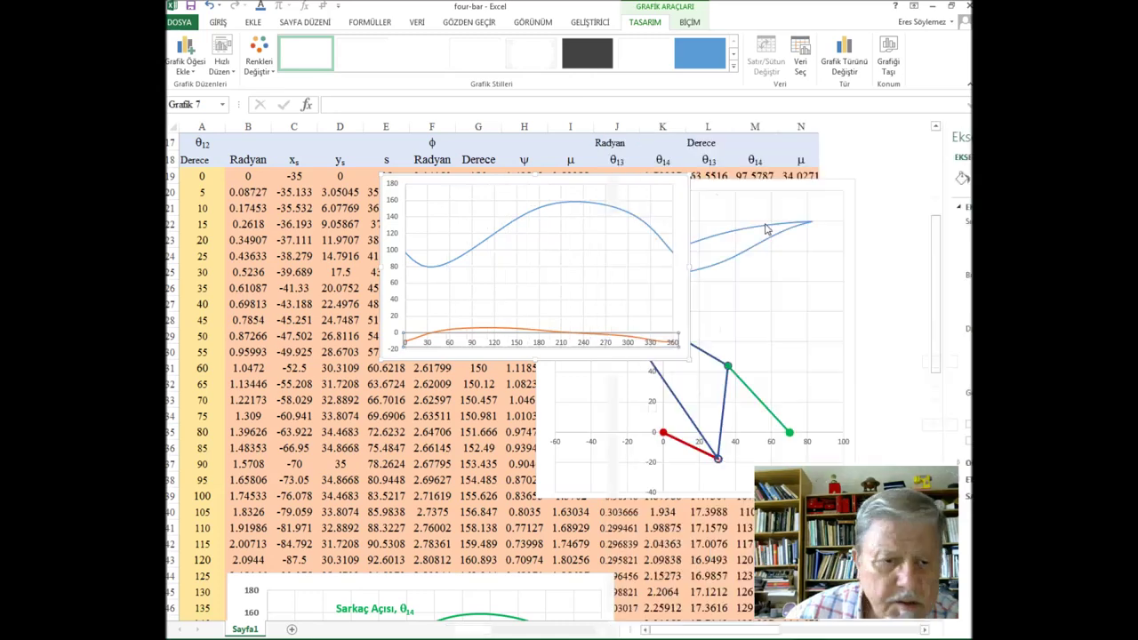
left_click(512, 331)
right_click(512, 332)
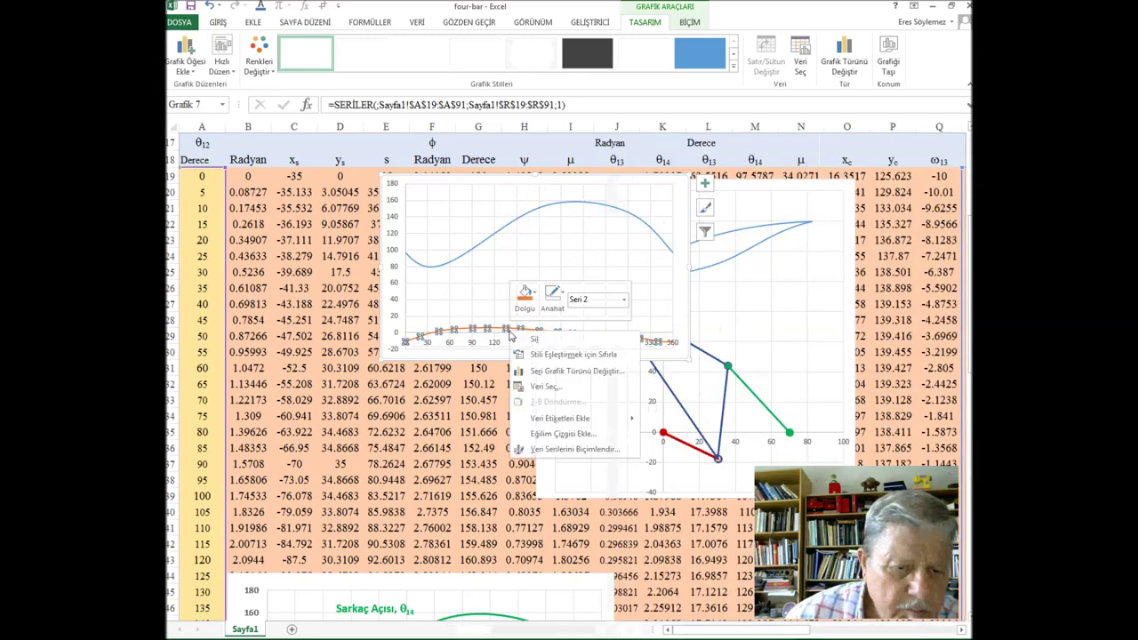
left_click(560, 449)
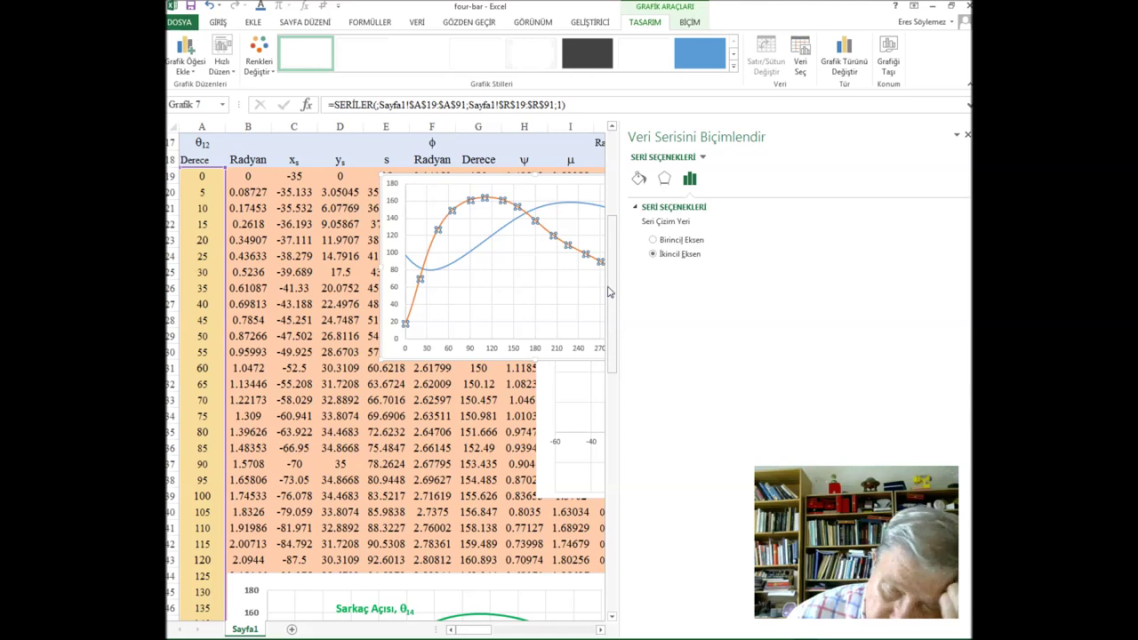
left_click(967, 135)
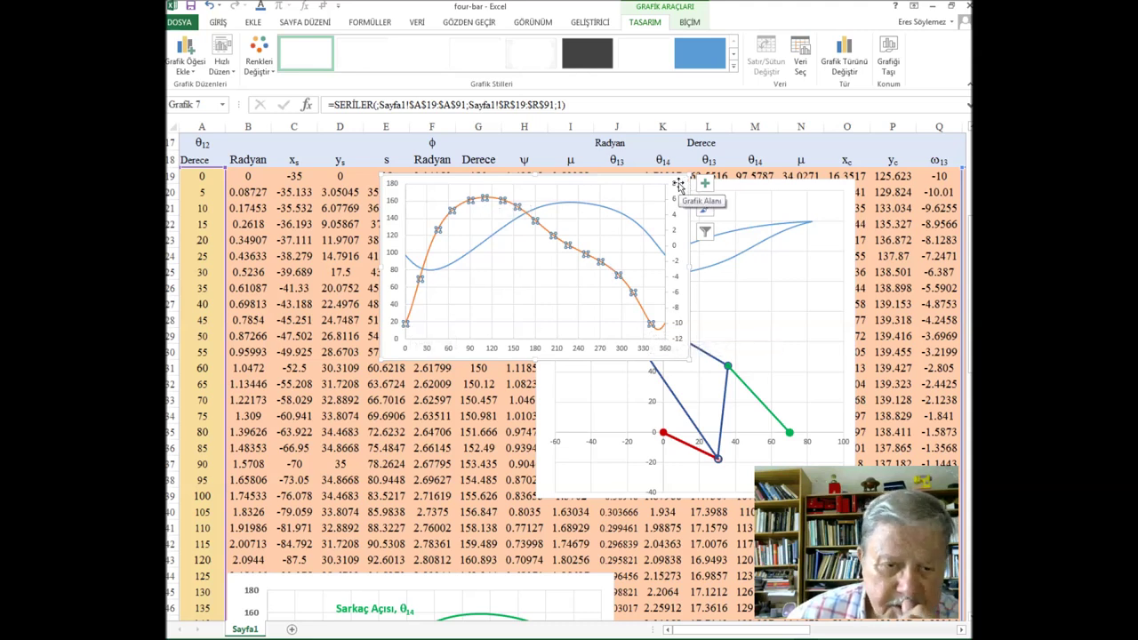
Step: Shift the angle chart left and set θ14's vertical axis to minimum 80, maximum 180
mouse_move(634, 180)
left_mouse_down()
mouse_move(537, 192)
mouse_move(481, 224)
left_mouse_up()
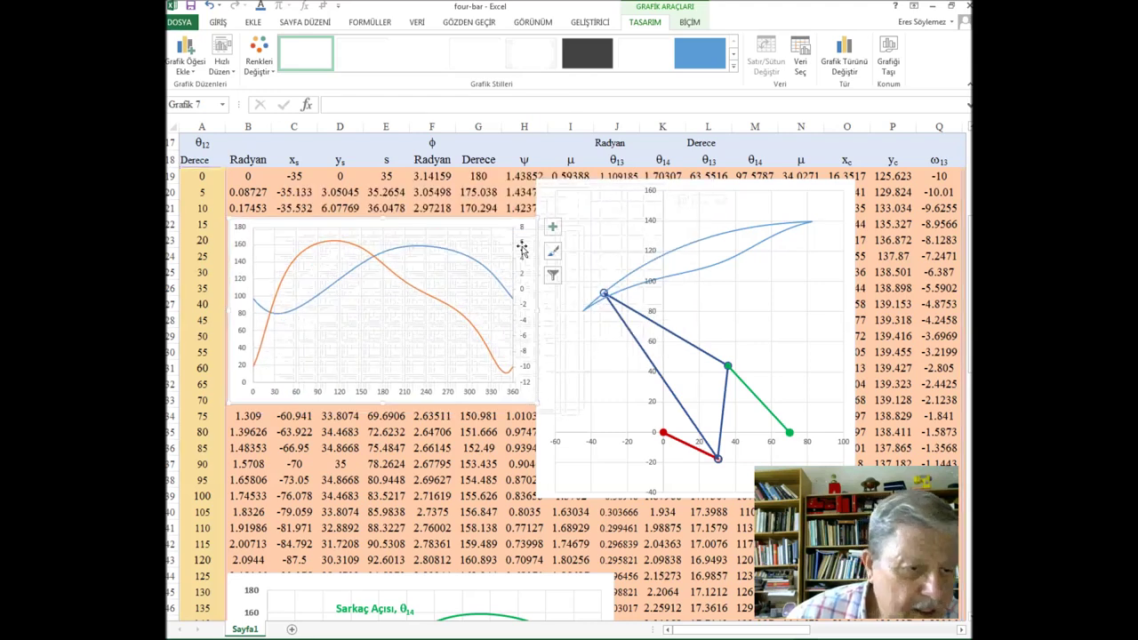
left_click(242, 323)
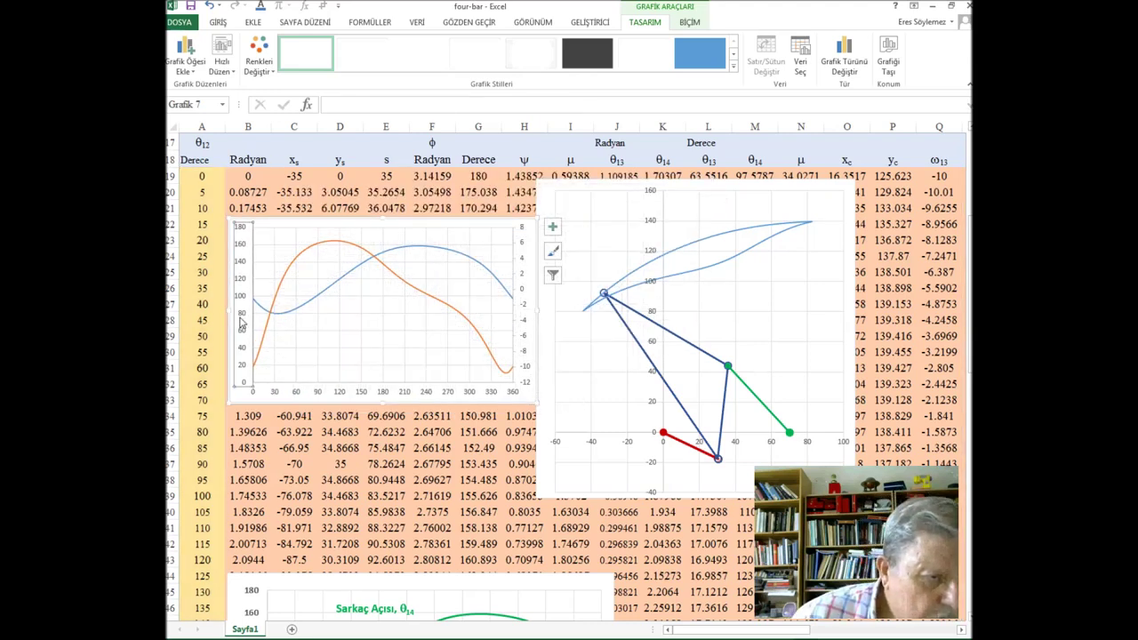
right_click(242, 324)
left_click(296, 451)
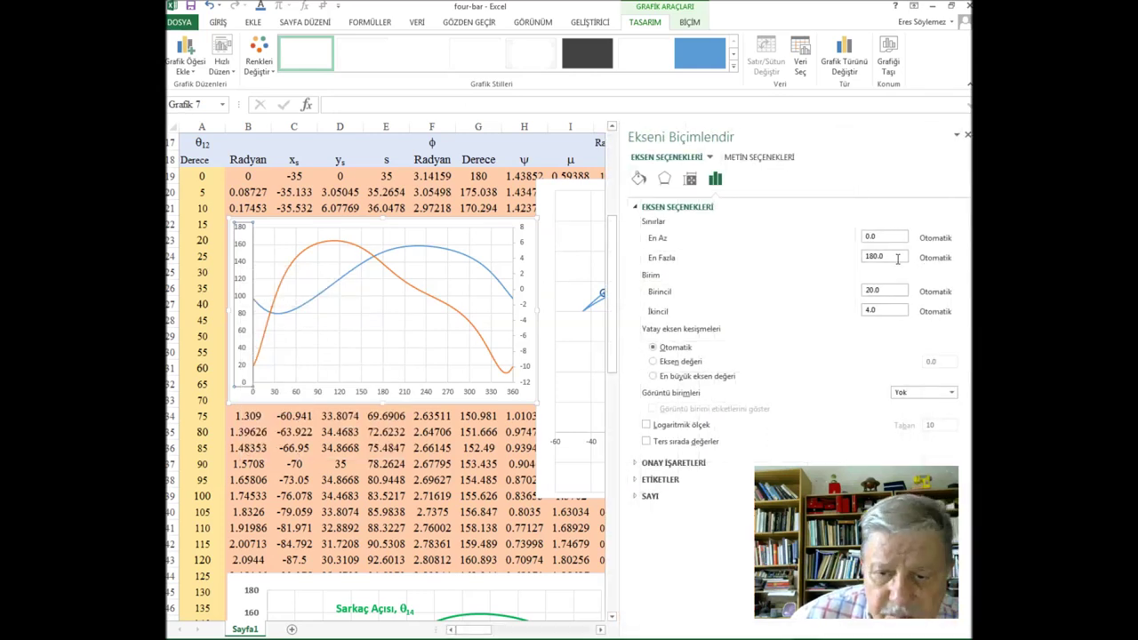
left_click(880, 236)
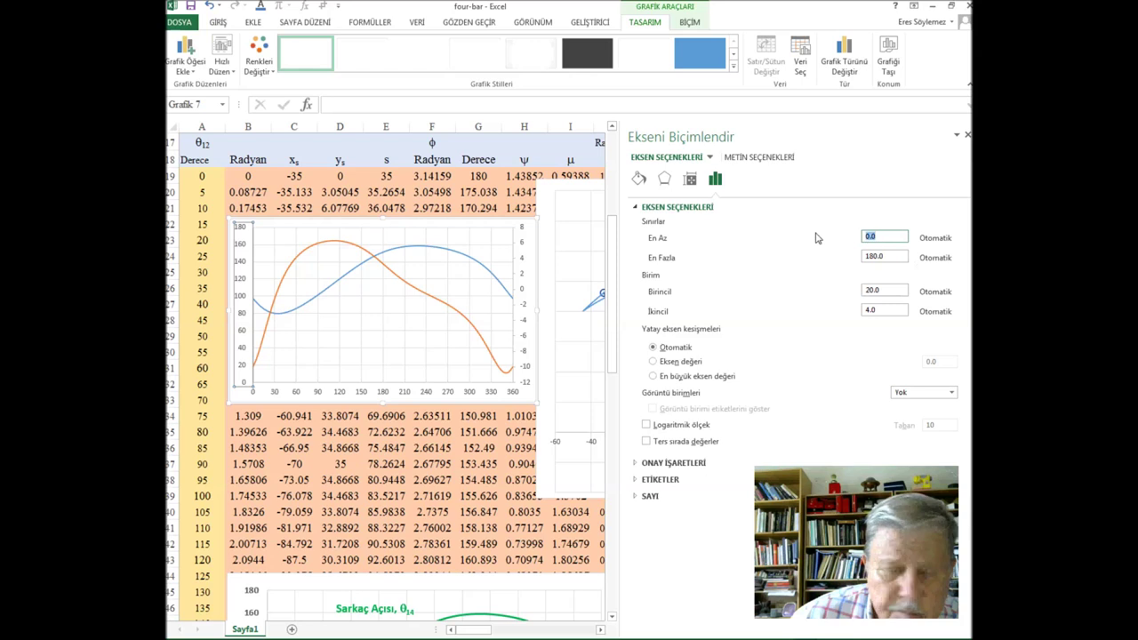
type("80")
key("Return")
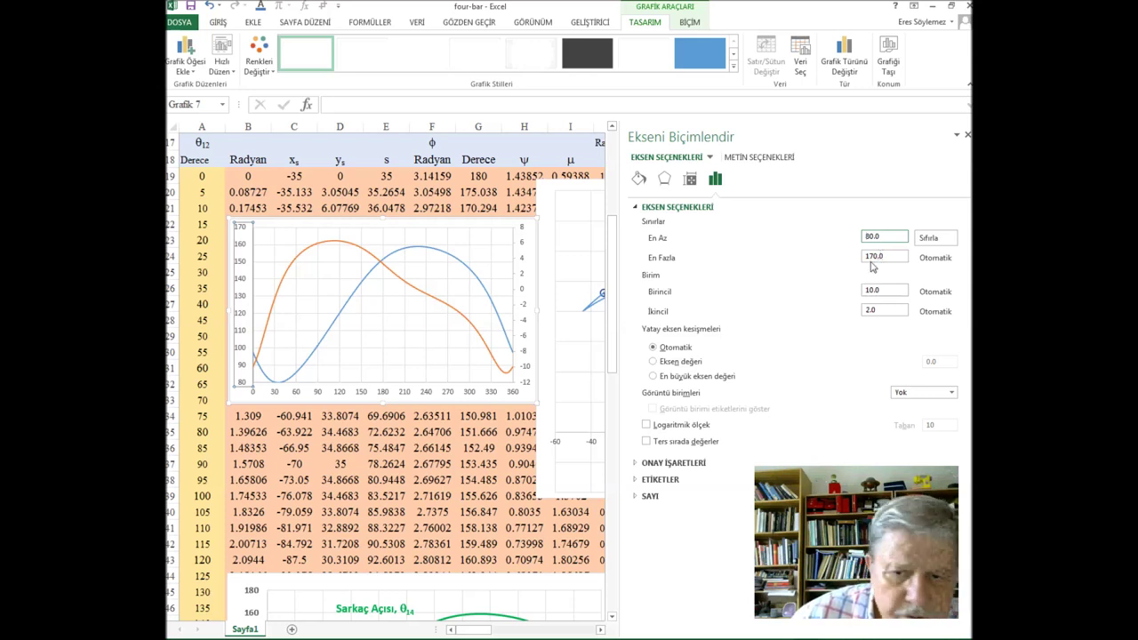
left_click(875, 255)
type("180")
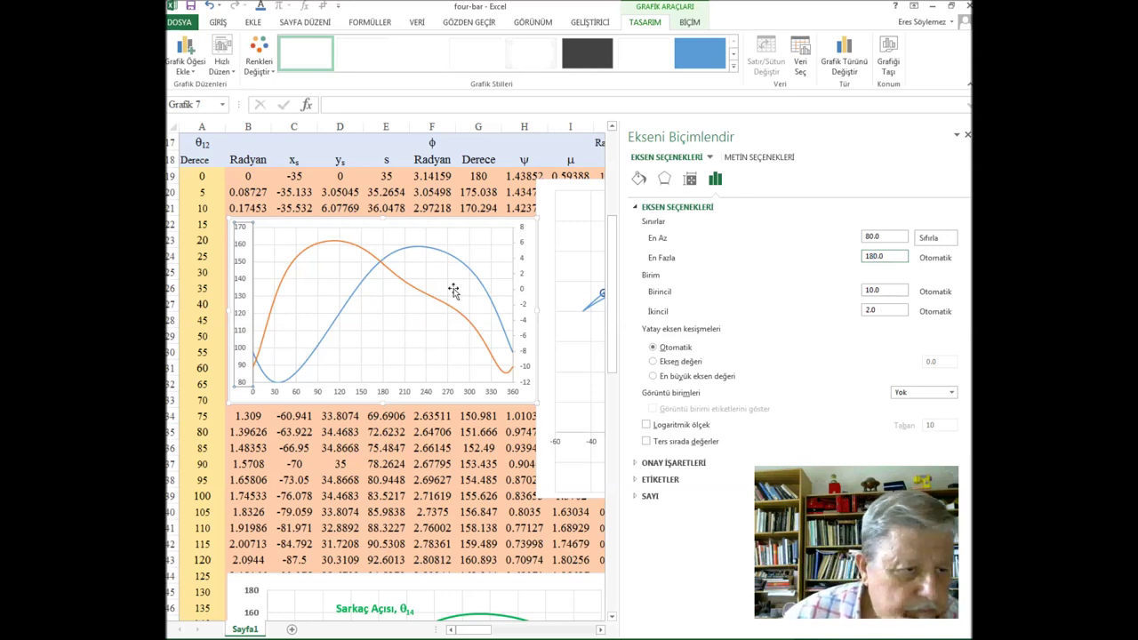
left_click(407, 318)
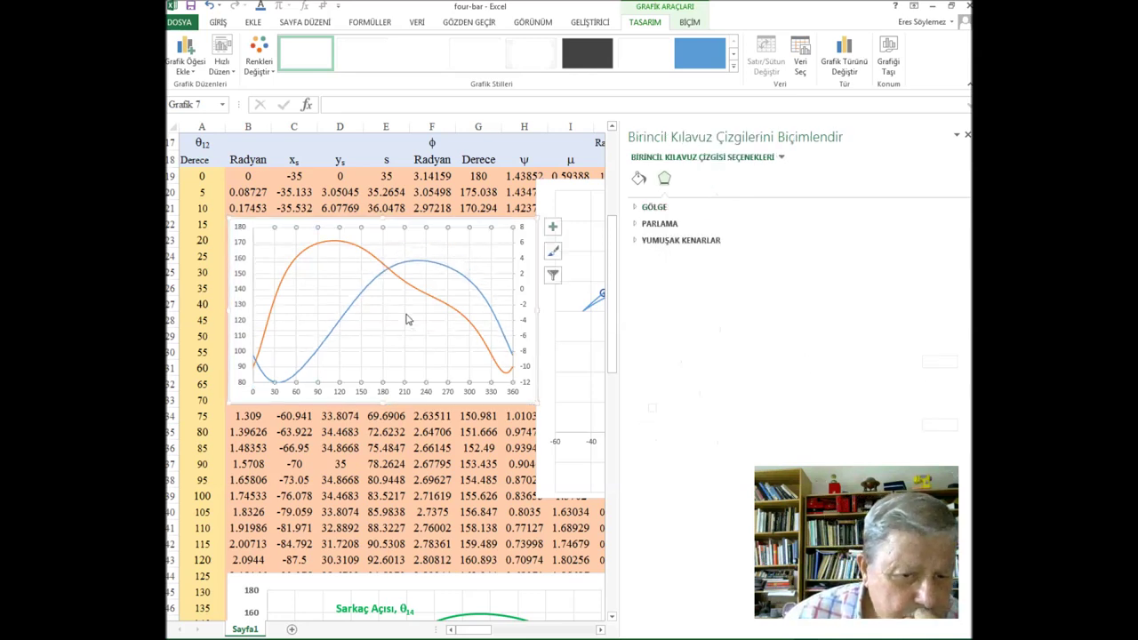
Step: Place the linkage chart to the right of the angle chart, then check both series' ranges
left_click(967, 134)
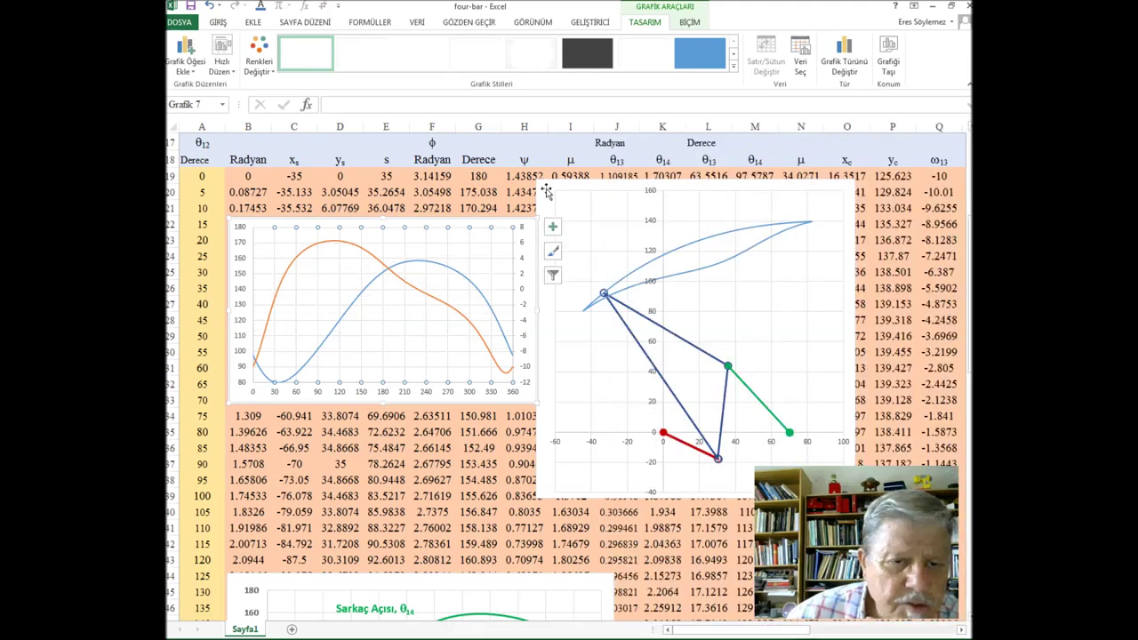
left_click_drag(546, 192, 699, 194)
left_click(479, 284)
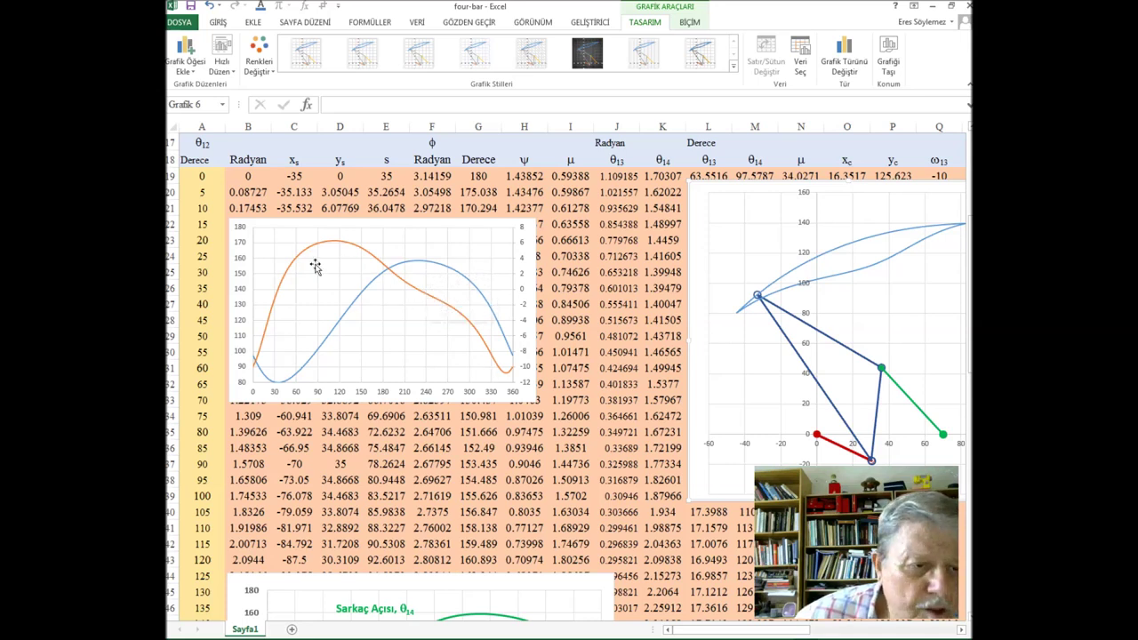
left_click(478, 293)
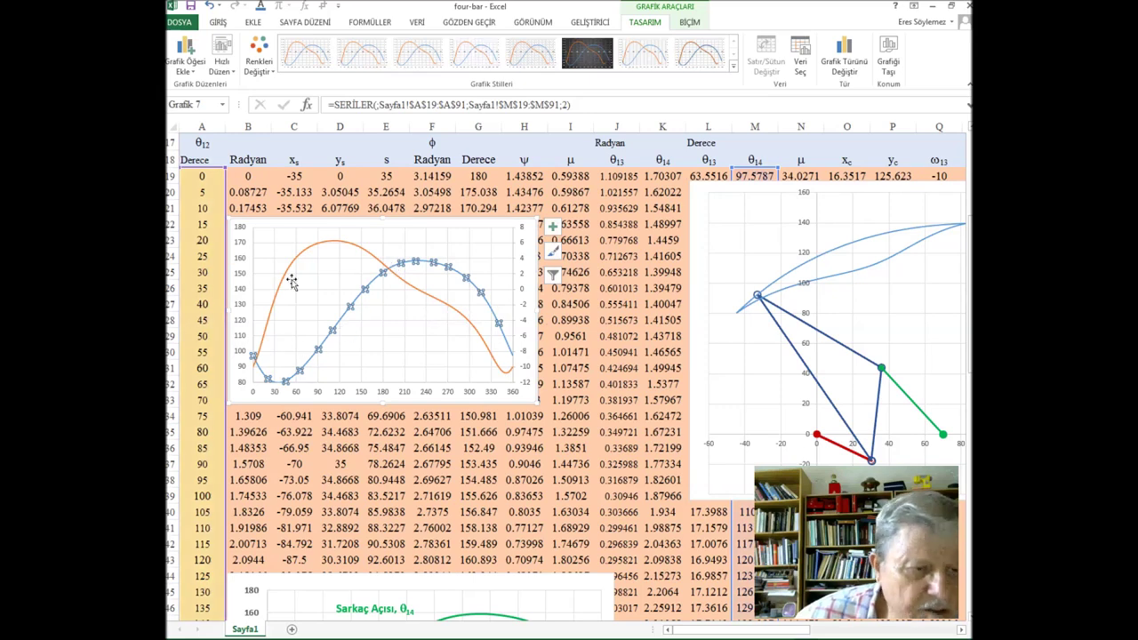
left_click(290, 270)
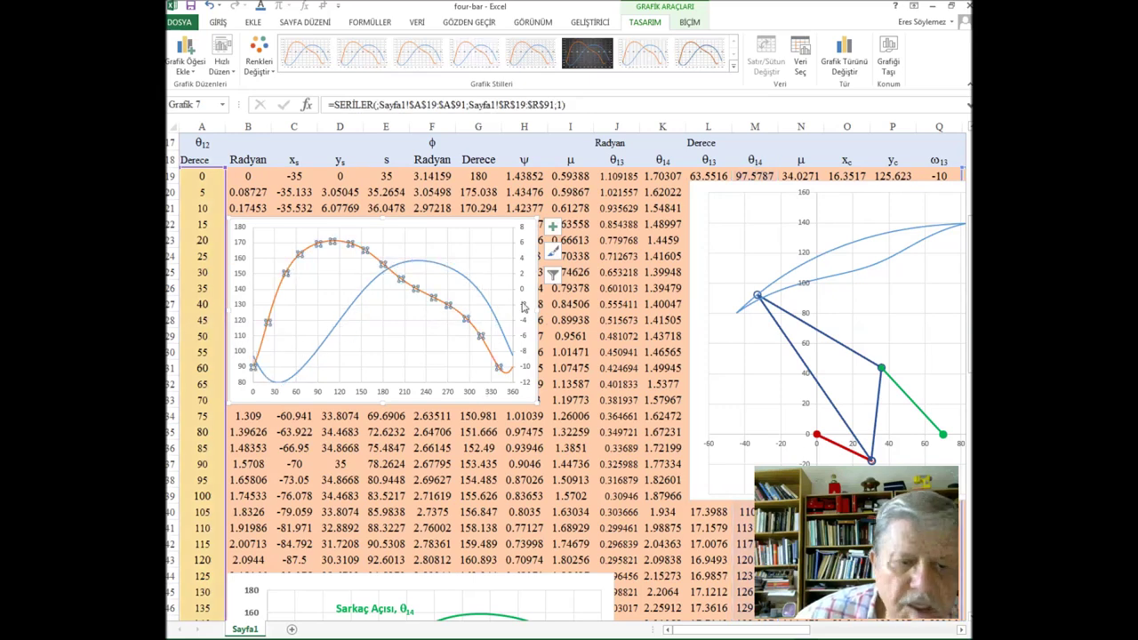
left_click(582, 238)
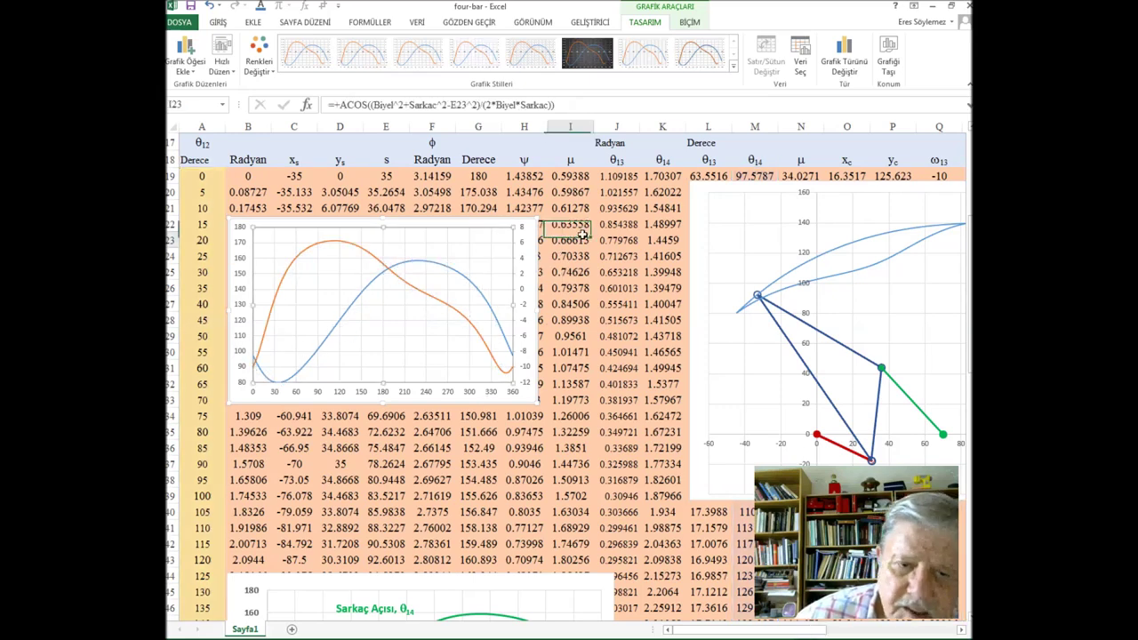
scroll(607, 294, "up", 5)
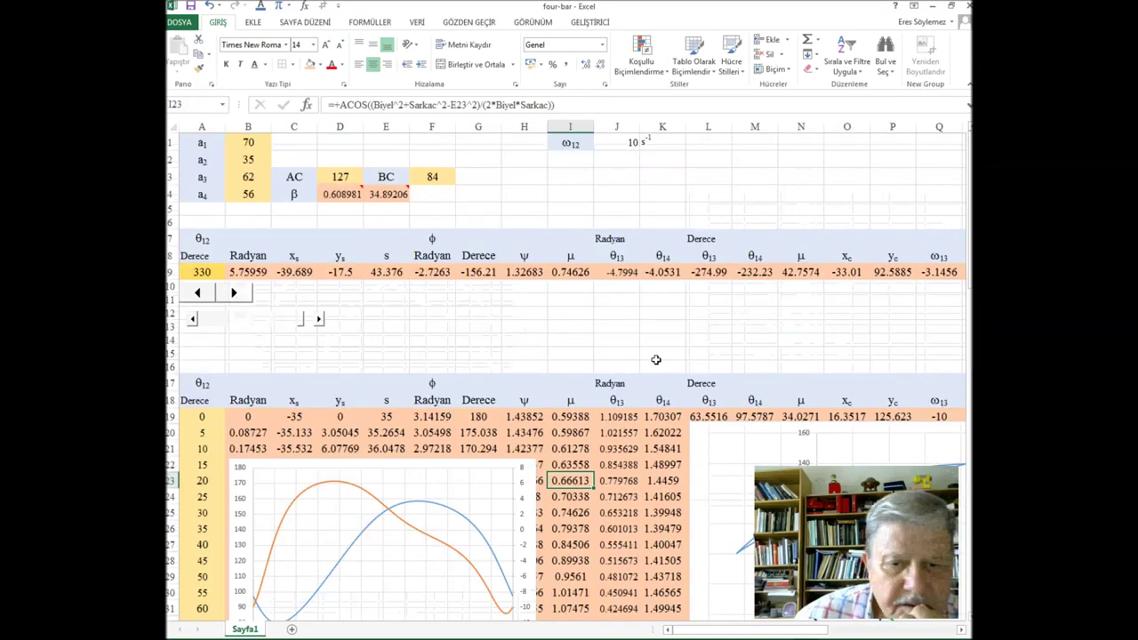
Step: Beside the coordinate table, enter the label 'ölçek' in AA1 and the value 5 in AB1
left_click(961, 630)
left_click(960, 630)
left_click(960, 630)
left_click(961, 630)
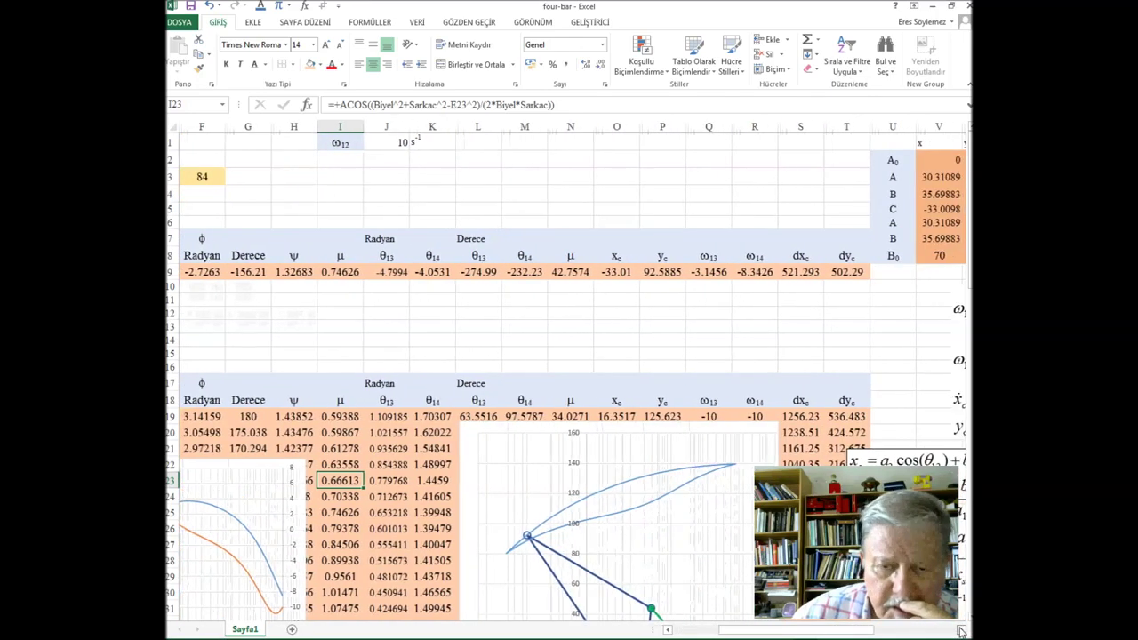
left_click(960, 631)
left_click(961, 630)
left_click(960, 630)
left_click(961, 630)
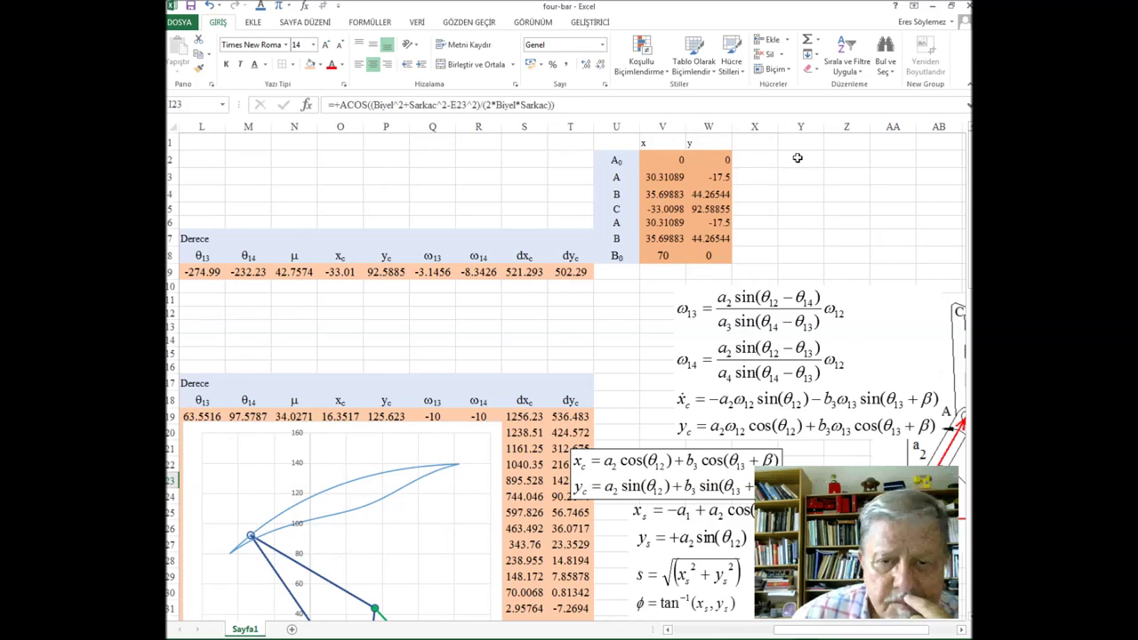
left_click(879, 144)
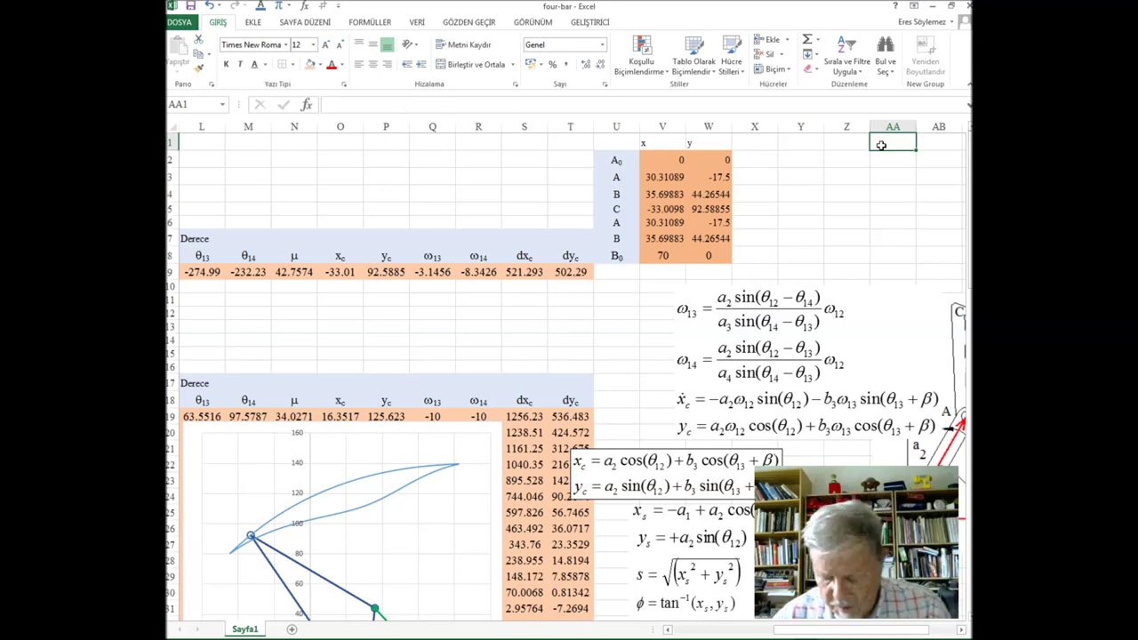
type("a1")
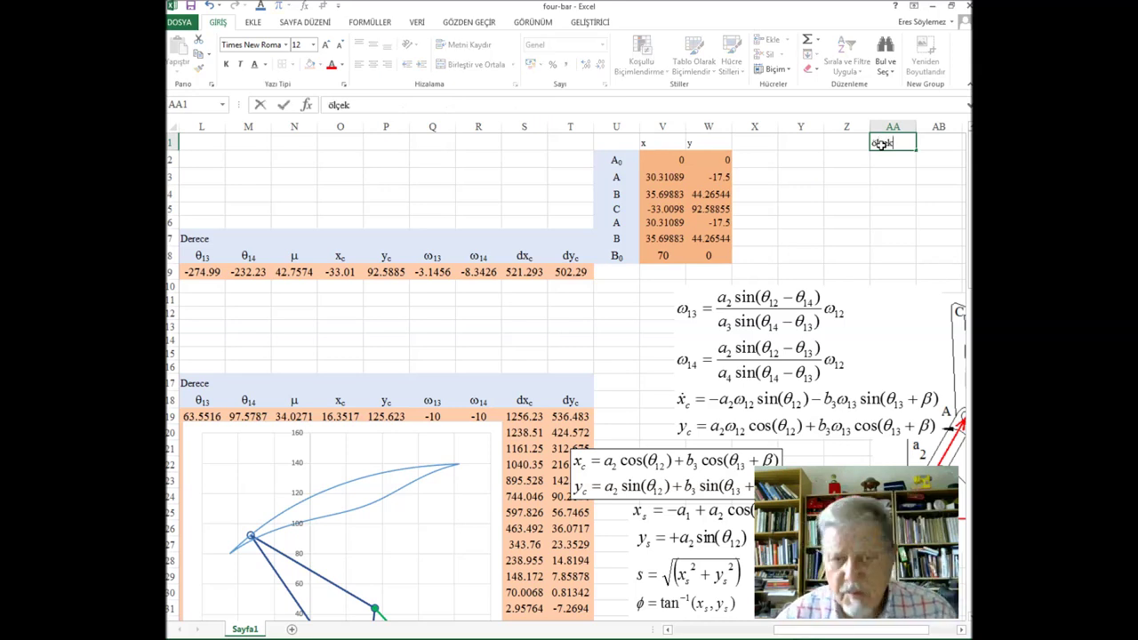
left_click(939, 148)
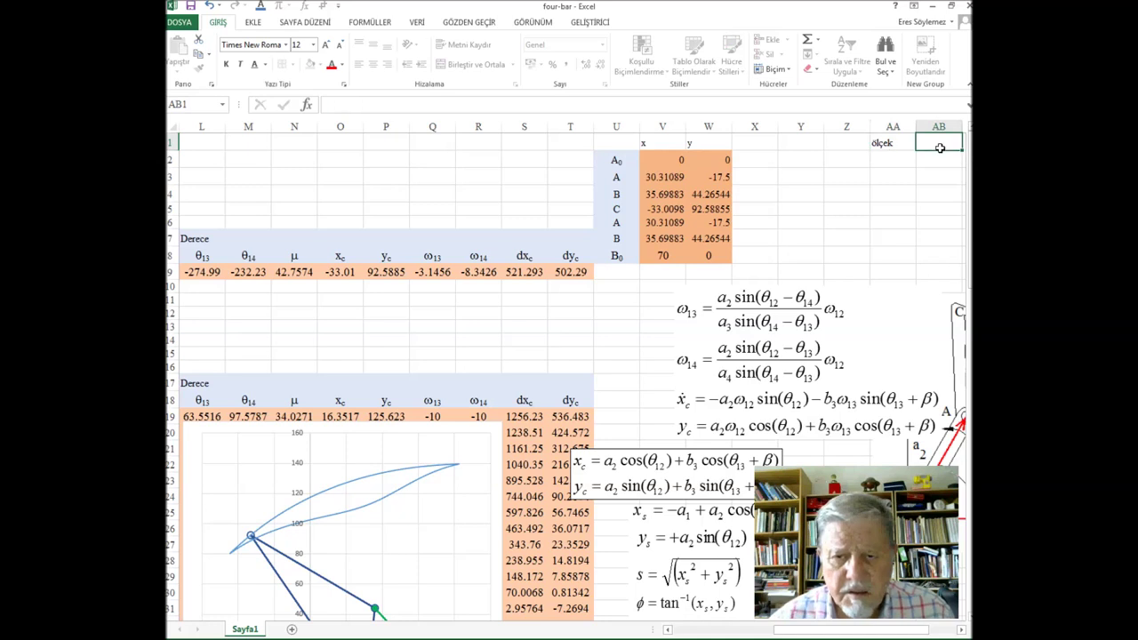
type("5")
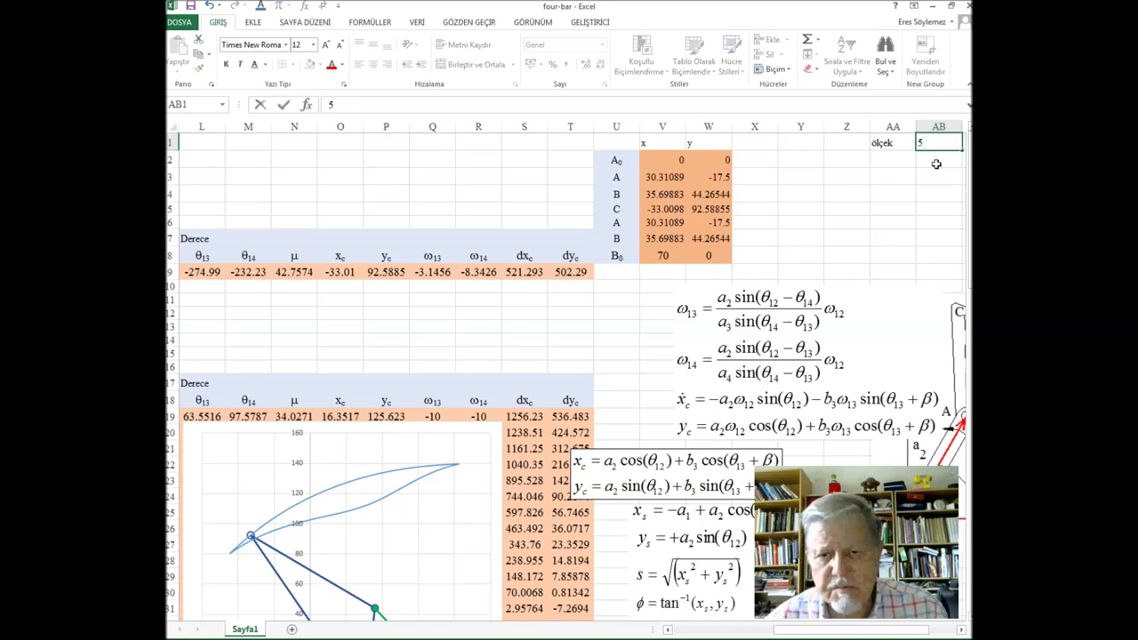
key("Return")
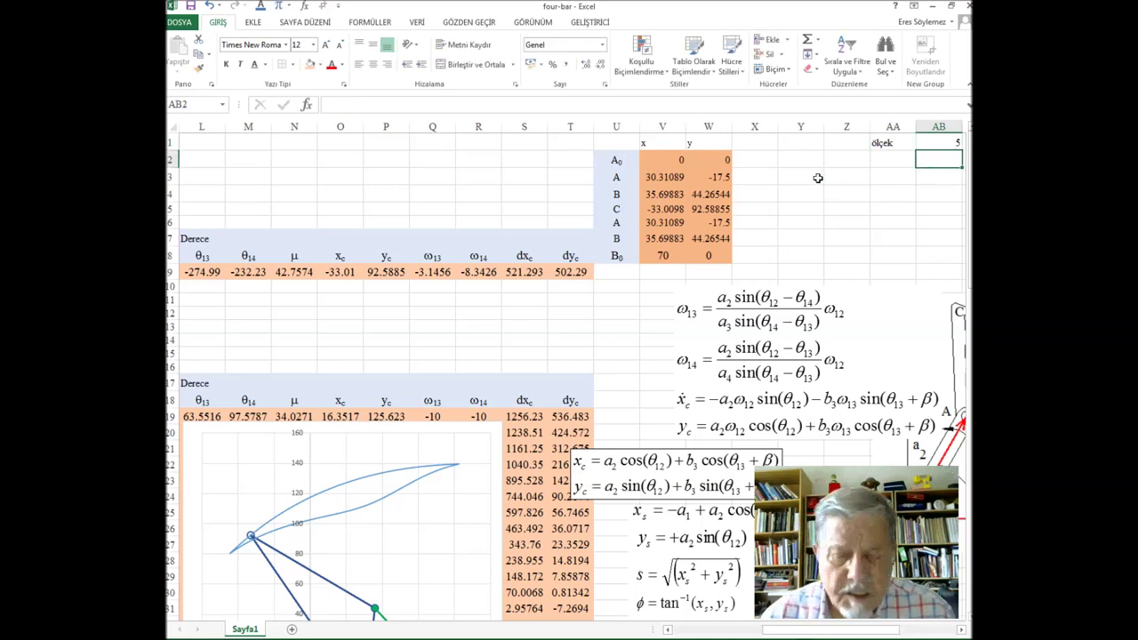
Step: Link Y3 to point C's x in V5 with =+V5 and fill it right to Z3
left_click(817, 178)
type("+")
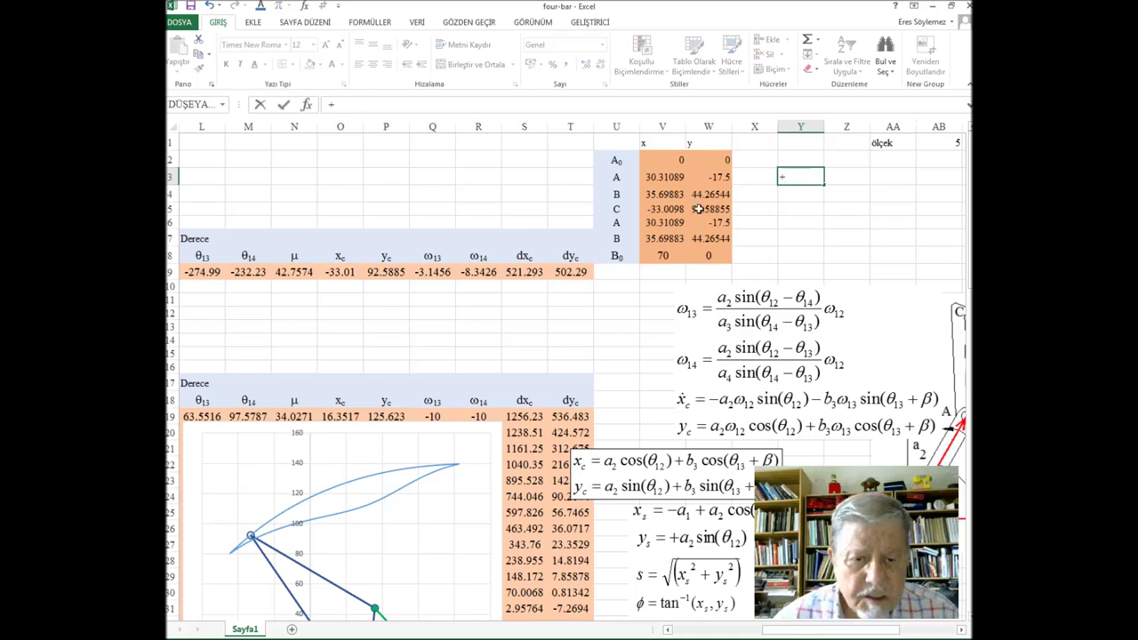
left_click(652, 209)
key("Return")
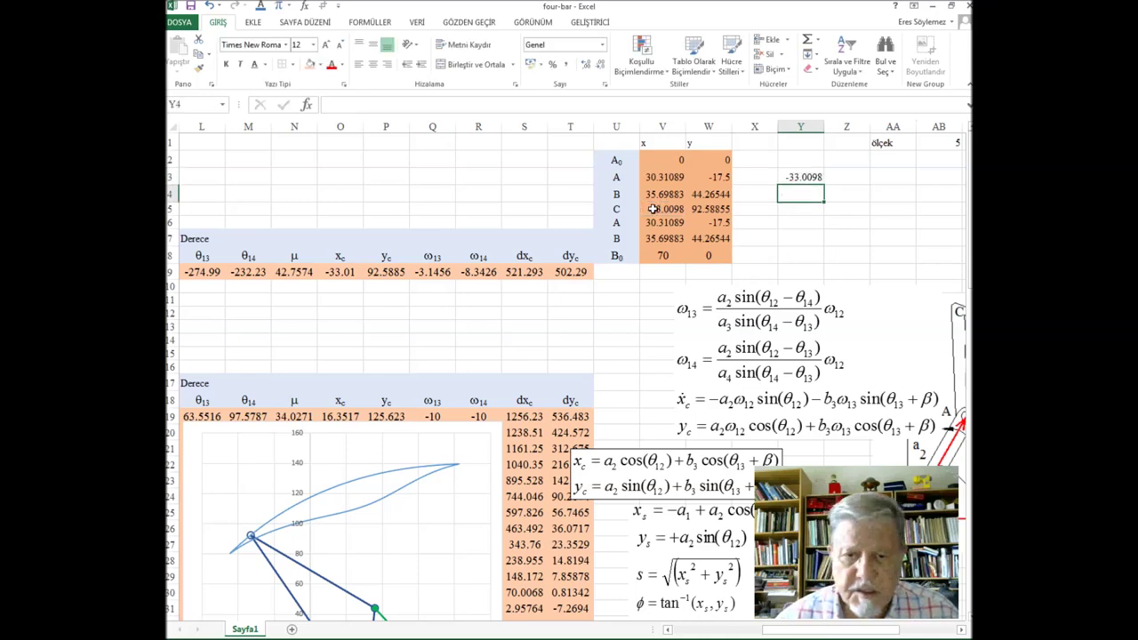
left_click(798, 178)
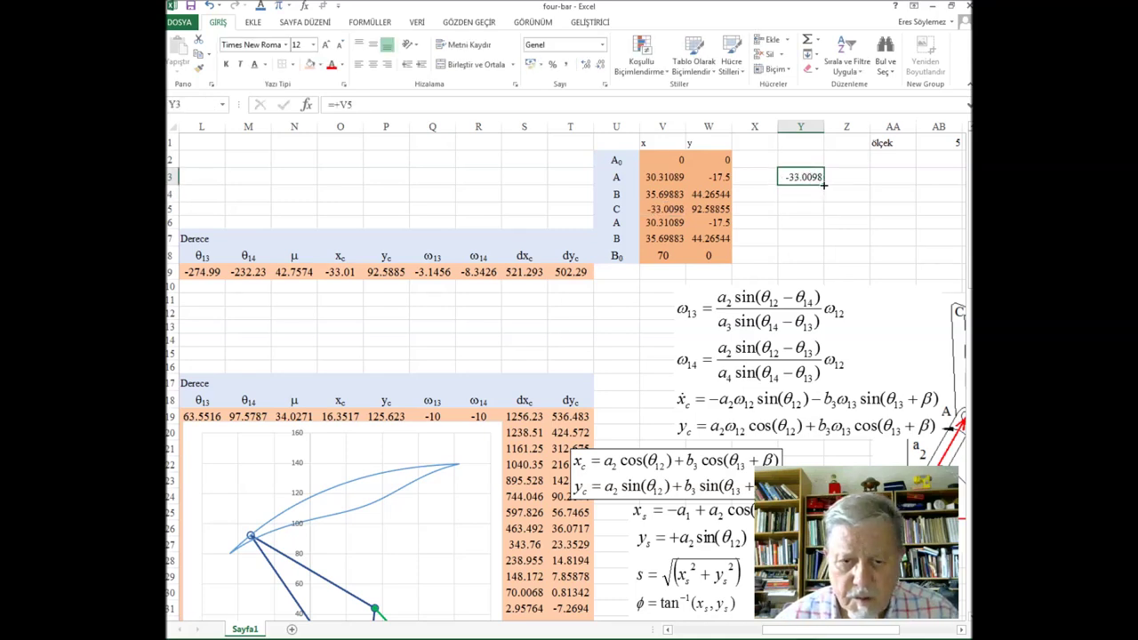
left_click_drag(823, 184, 846, 182)
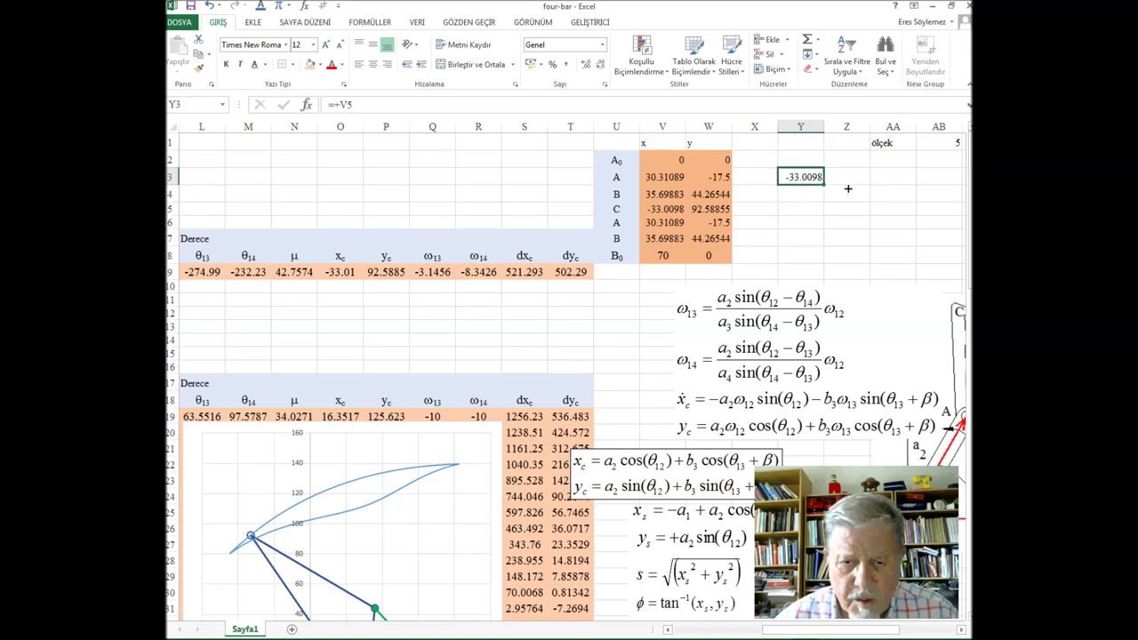
Step: Enter the scaled velocity formulas =+AB1*S9 in Y4 and =+AB1*T9 in Z4
left_click(804, 198)
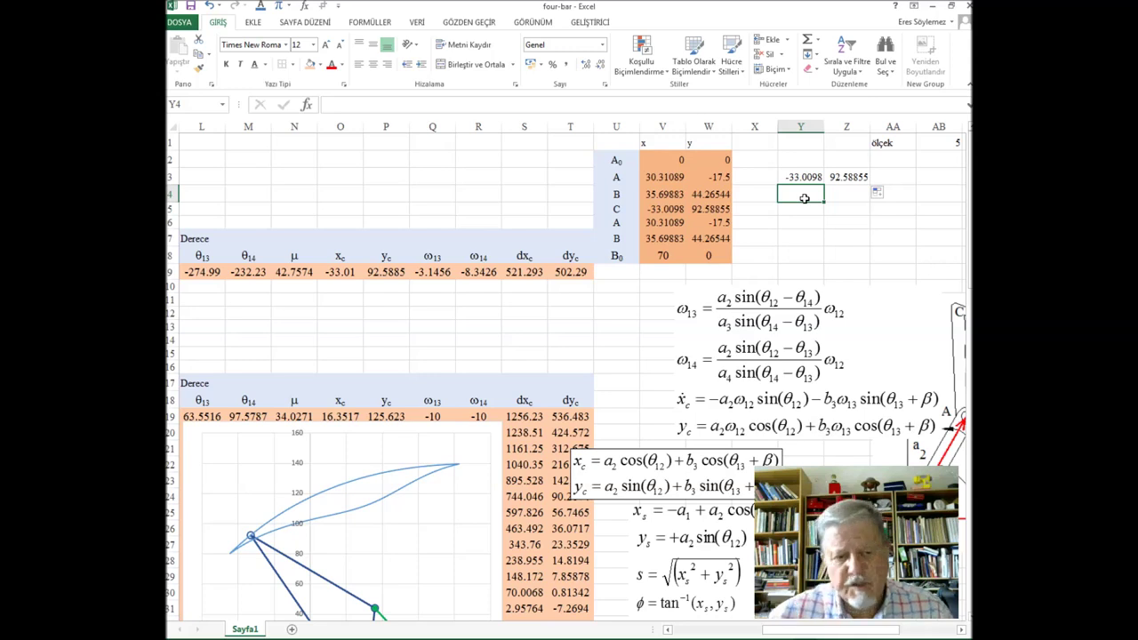
type("+")
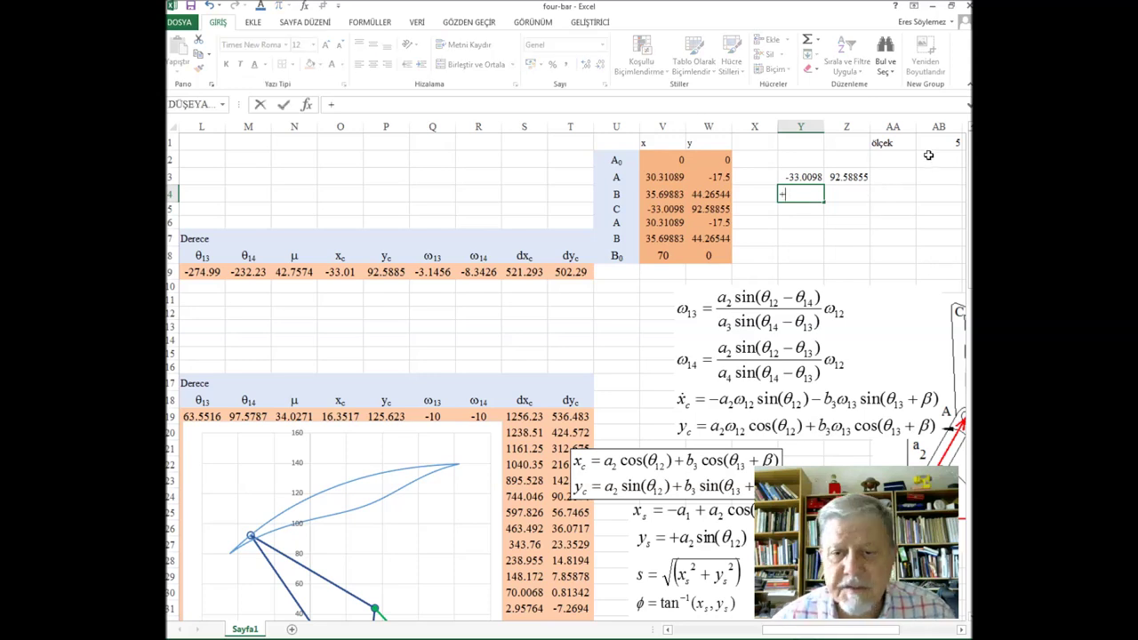
left_click(955, 144)
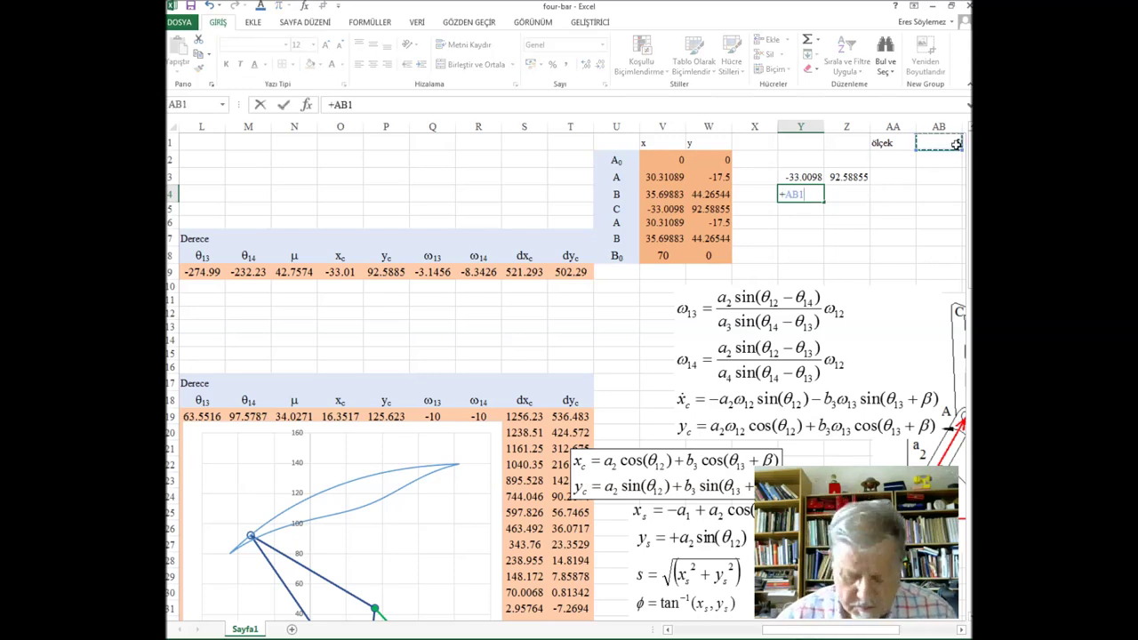
type("*")
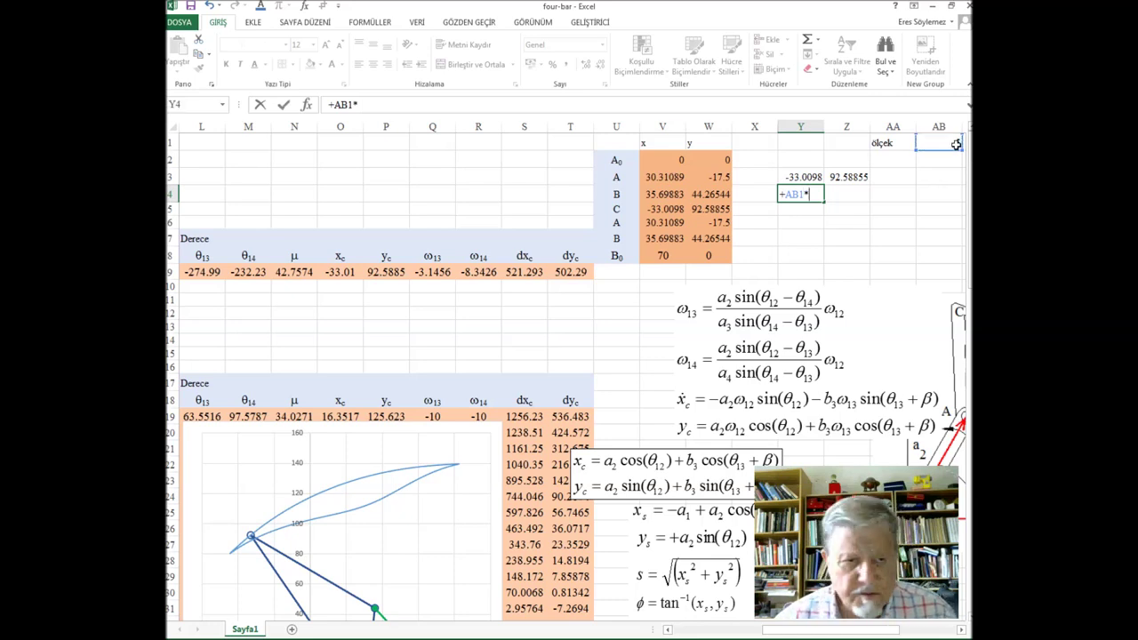
left_click(523, 272)
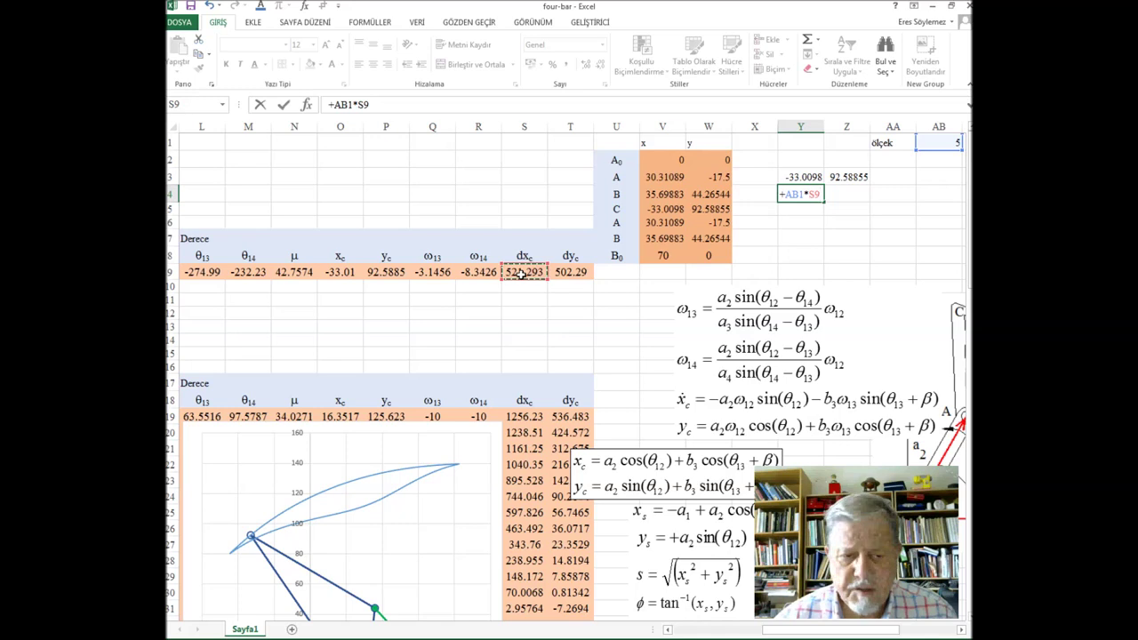
key("Return")
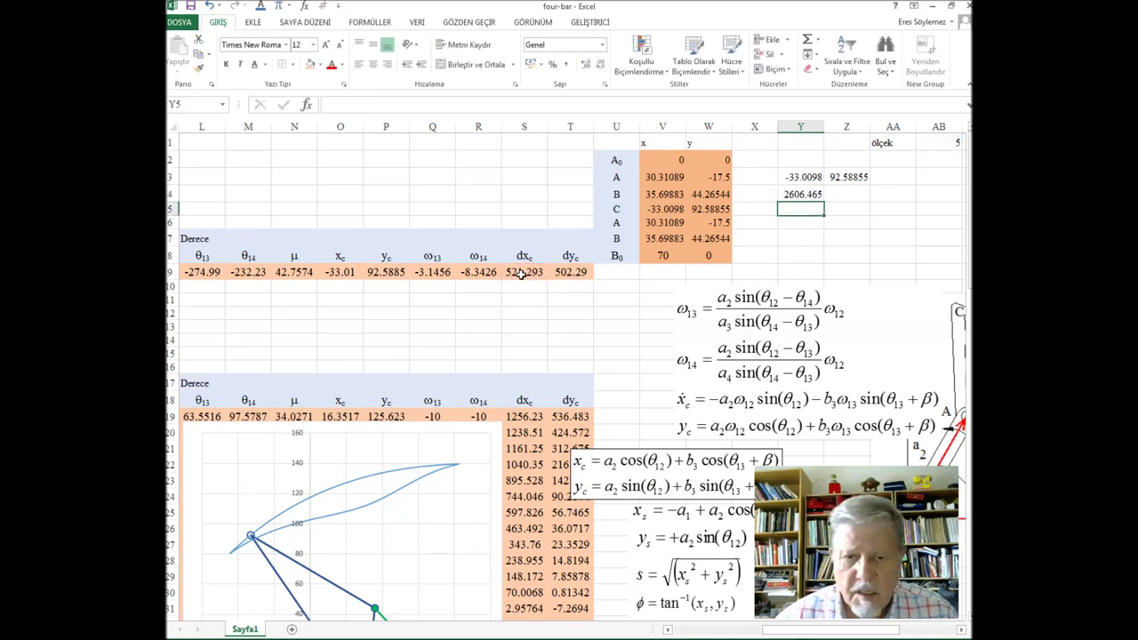
left_click(850, 194)
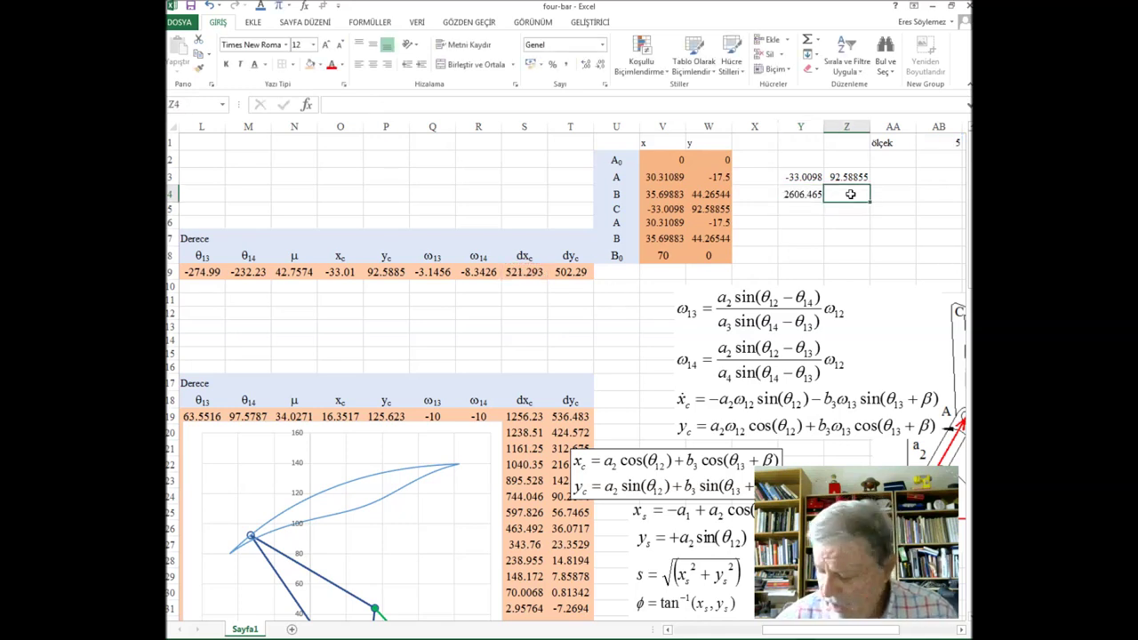
type("+")
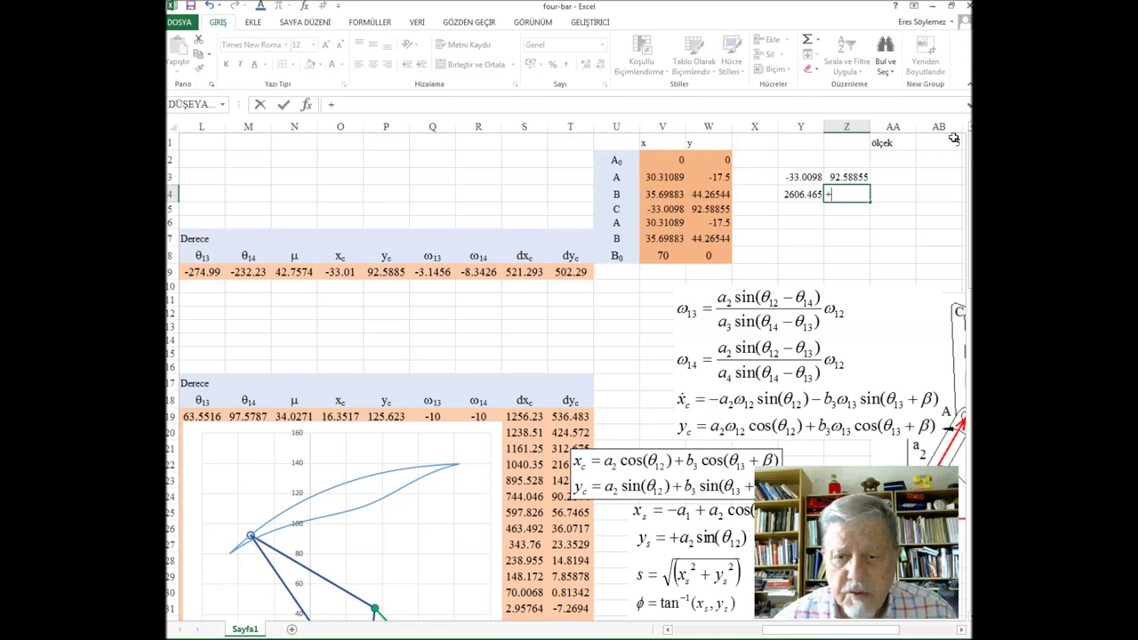
left_click(952, 140)
type("*")
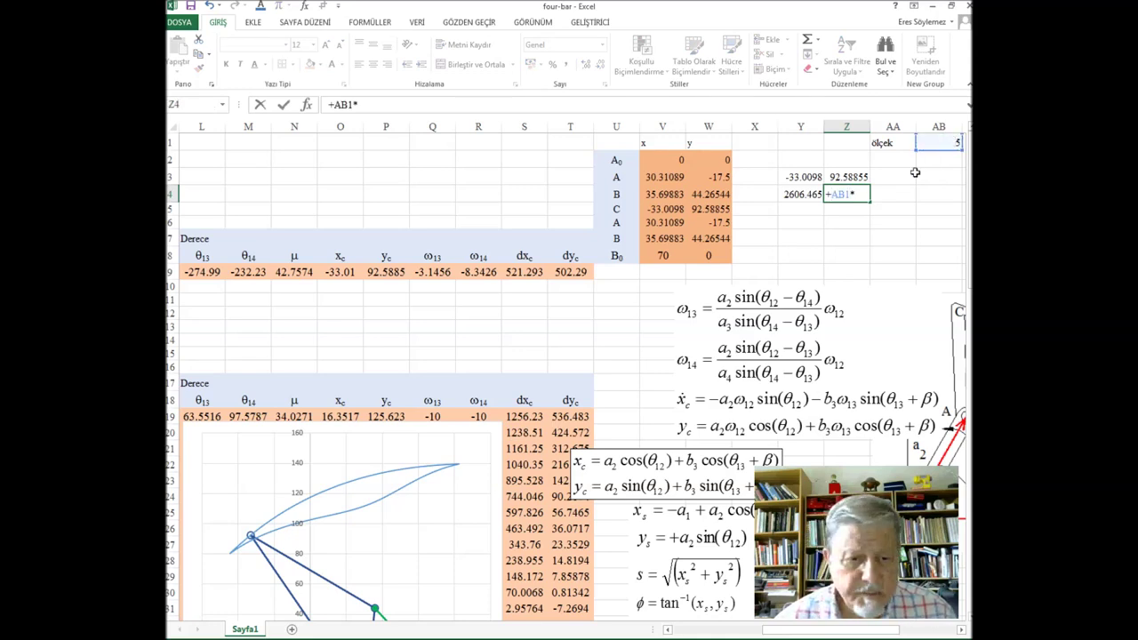
left_click(558, 274)
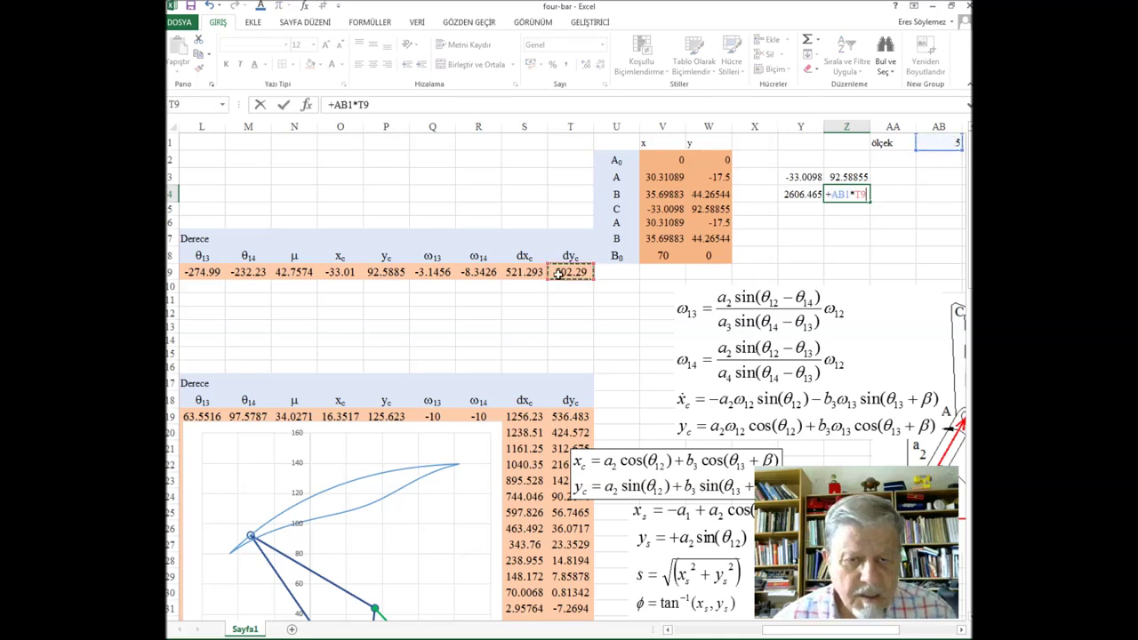
key("Return")
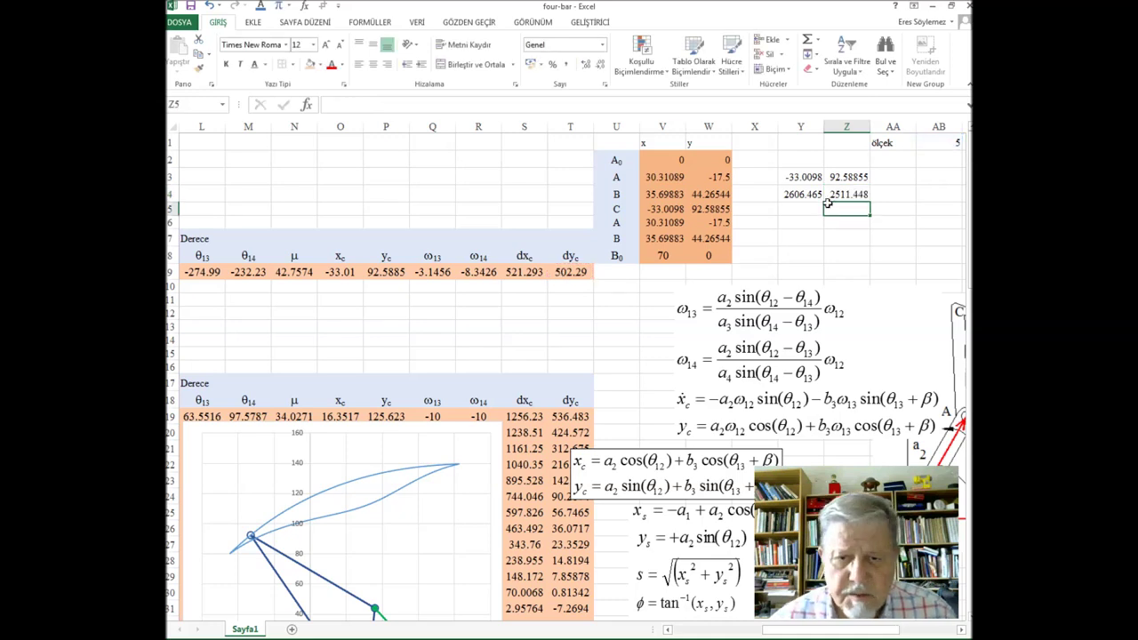
Step: Change the scale factor in AB1 to 0.5, then to 0.2
left_click(952, 142)
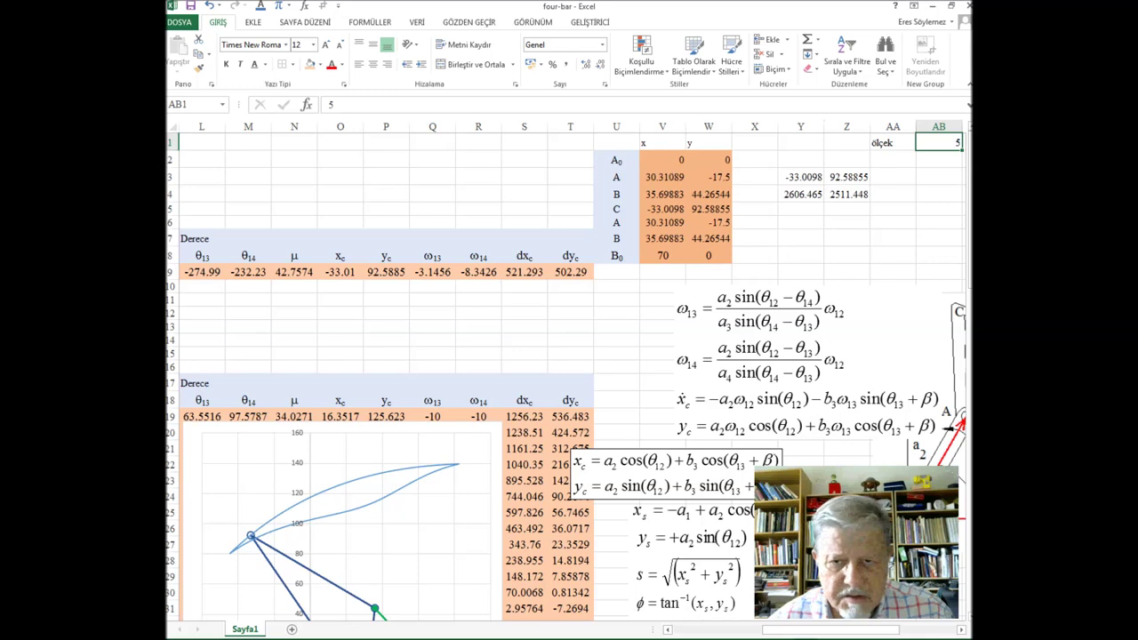
type(".")
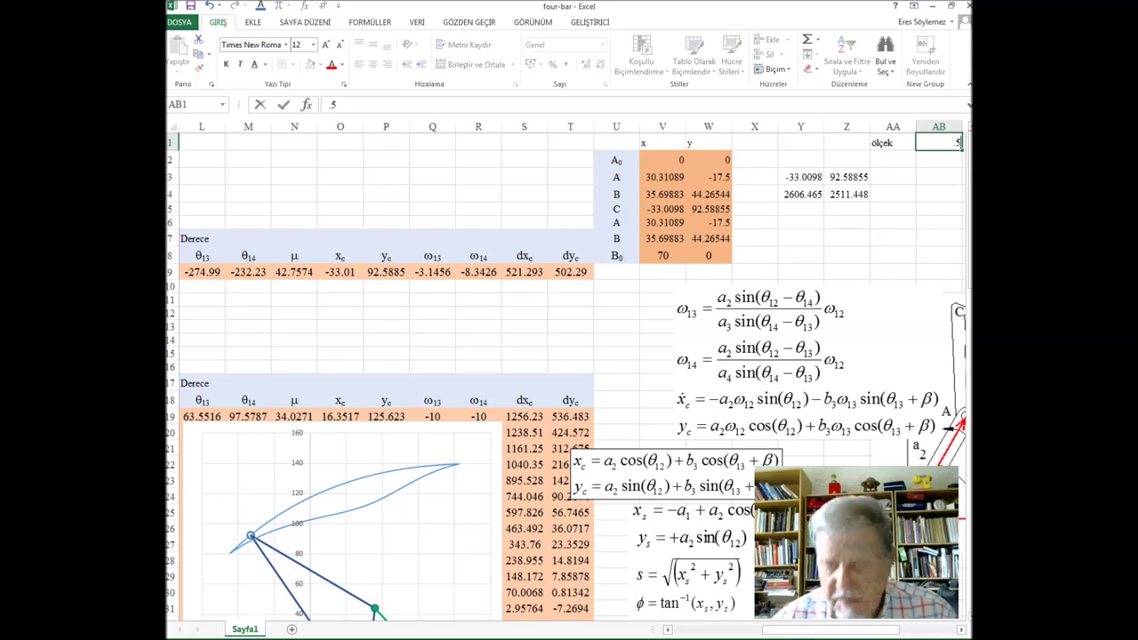
key("Return")
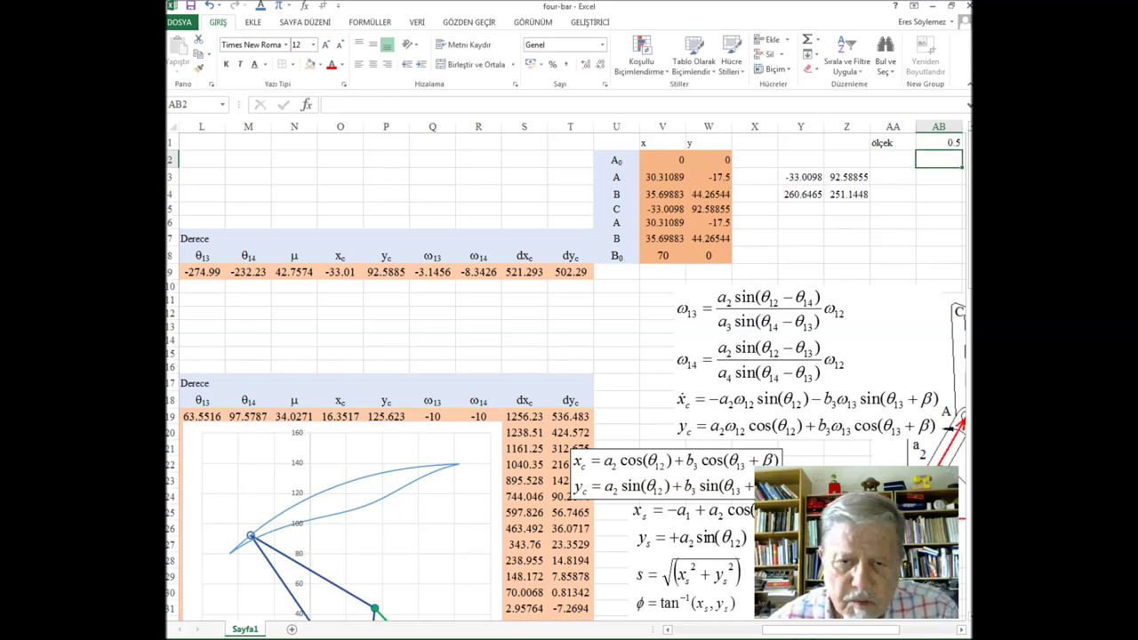
left_click(958, 142)
type("2")
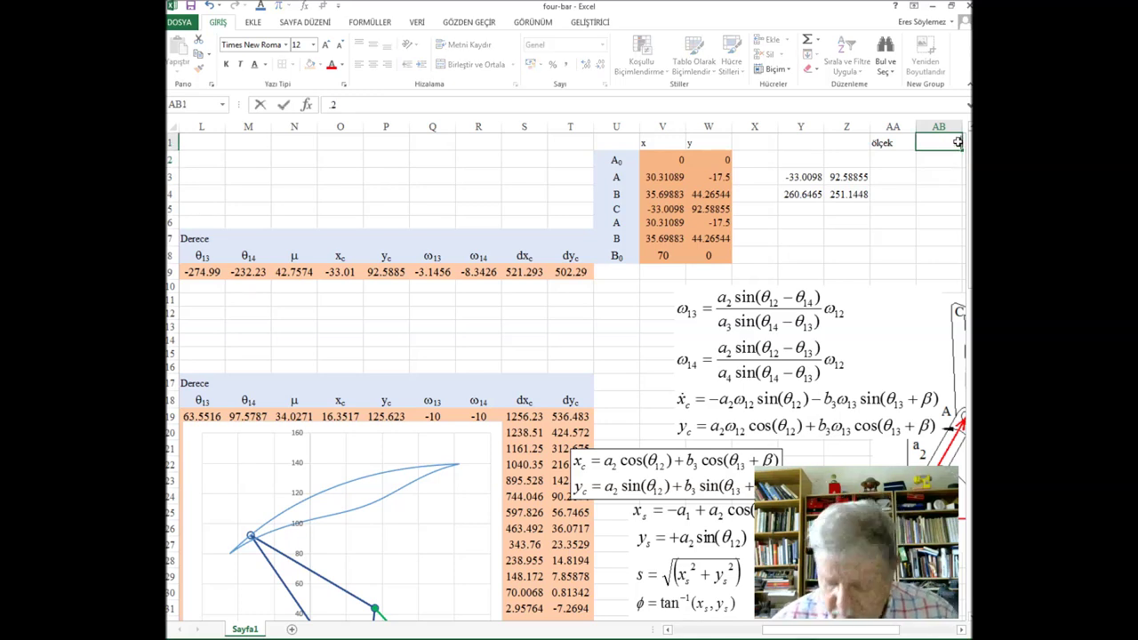
key("Return")
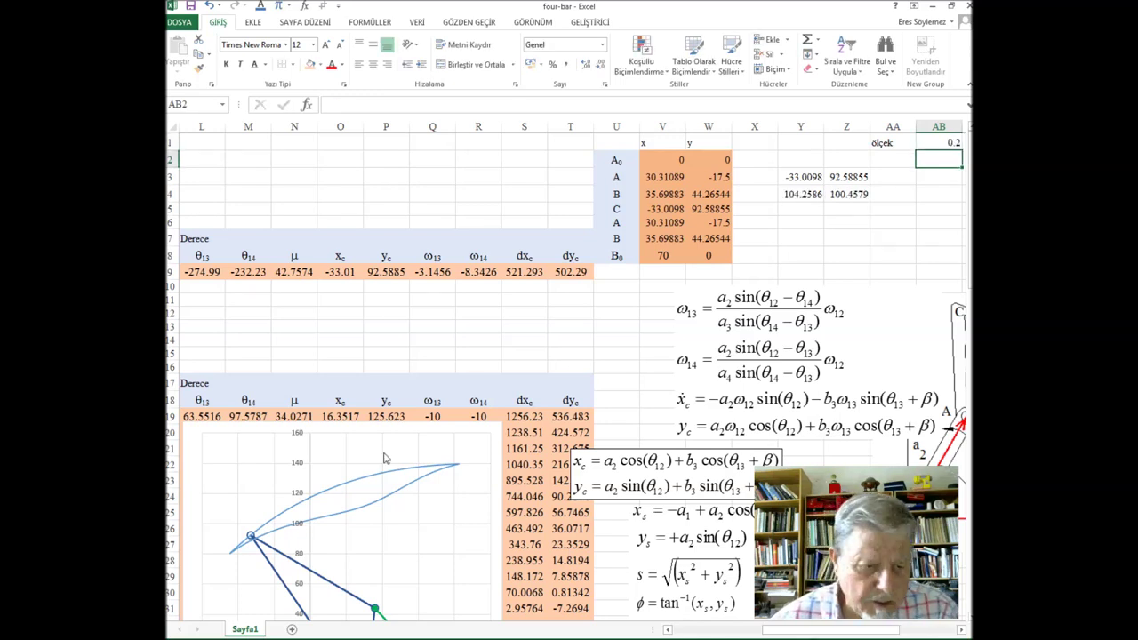
right_click(392, 529)
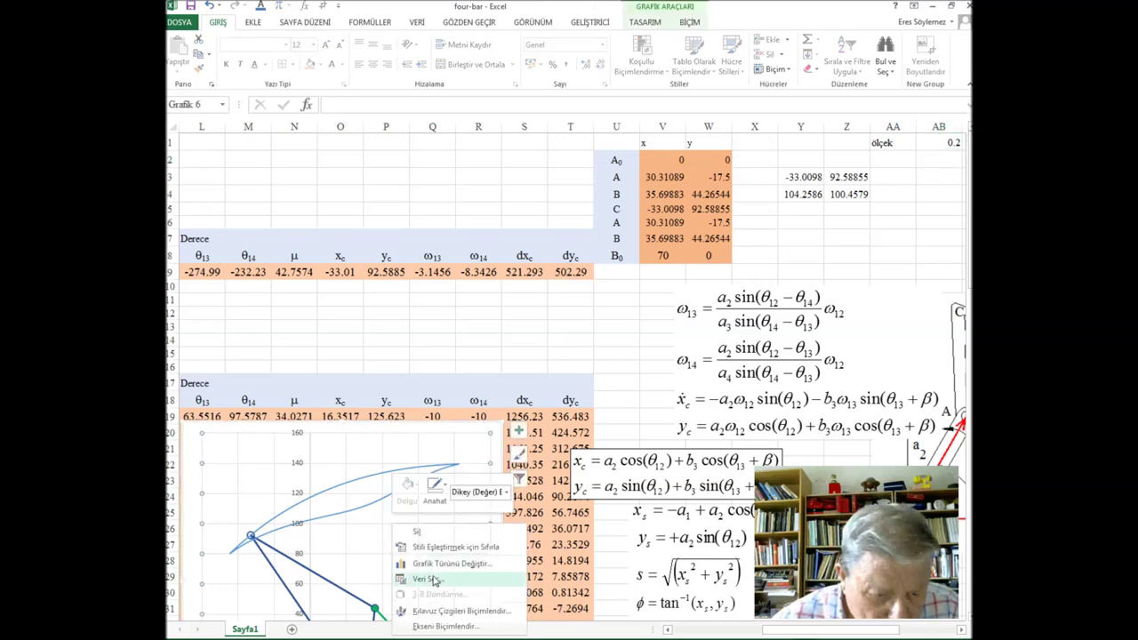
Step: Add a linkage-chart series with X values Y3:Y4 and Y values Z3:Z4, drawing point C's velocity line
left_click(428, 578)
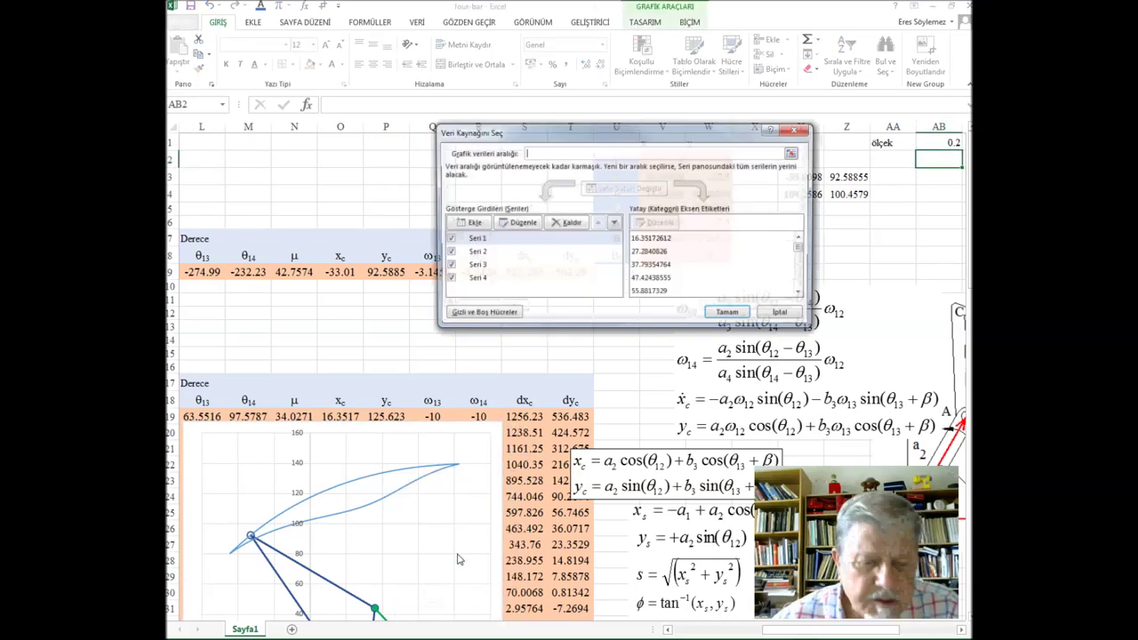
left_click(472, 223)
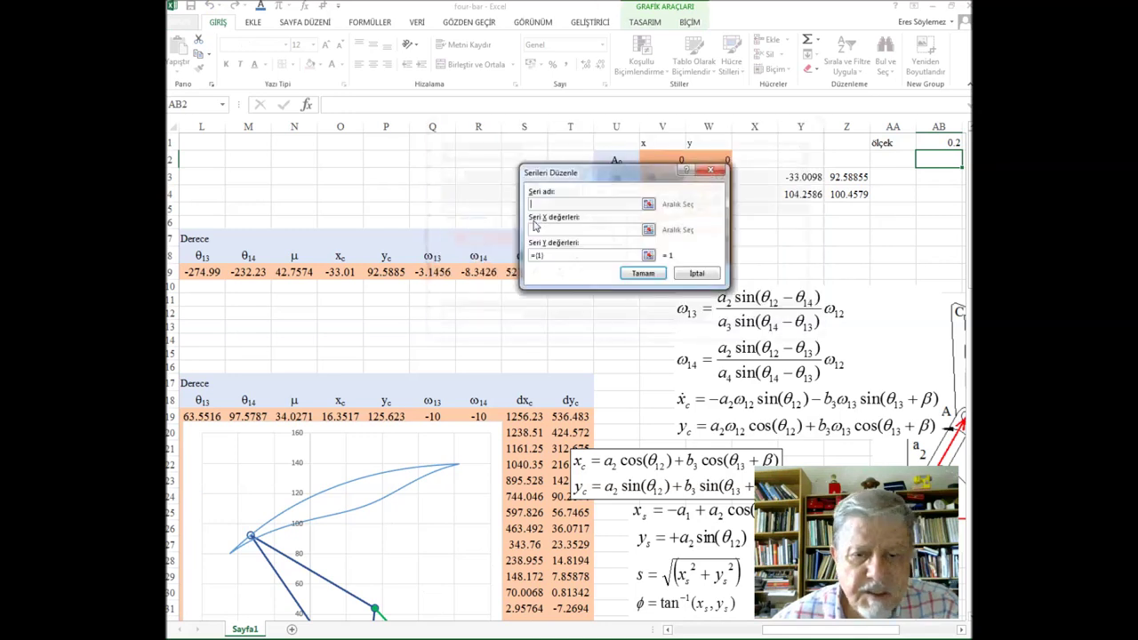
left_click(649, 229)
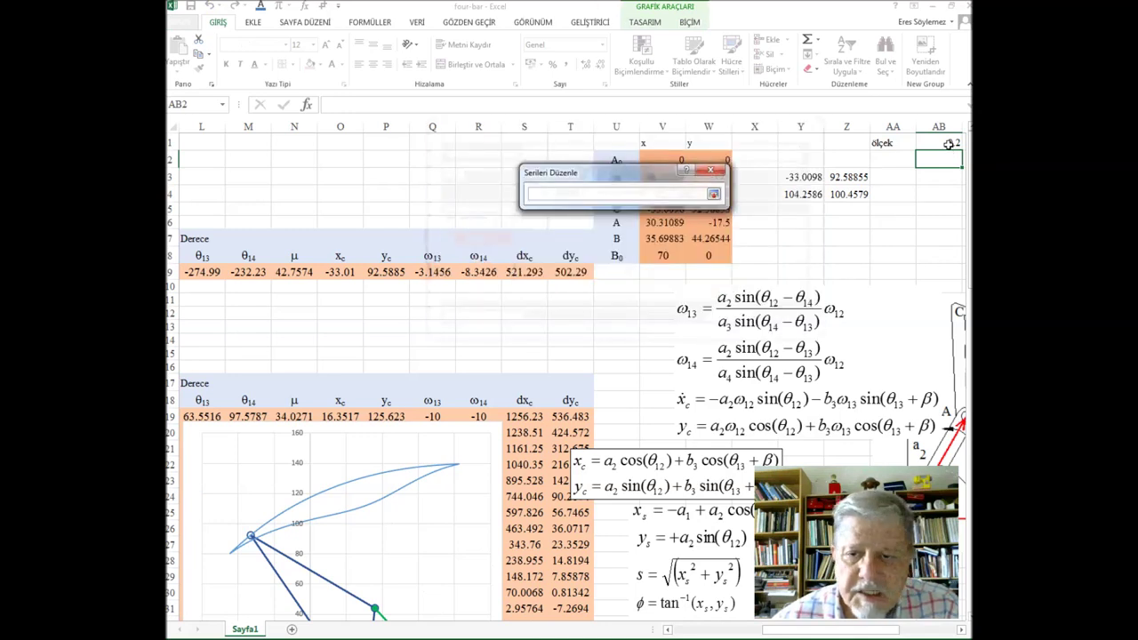
left_click_drag(810, 174, 803, 196)
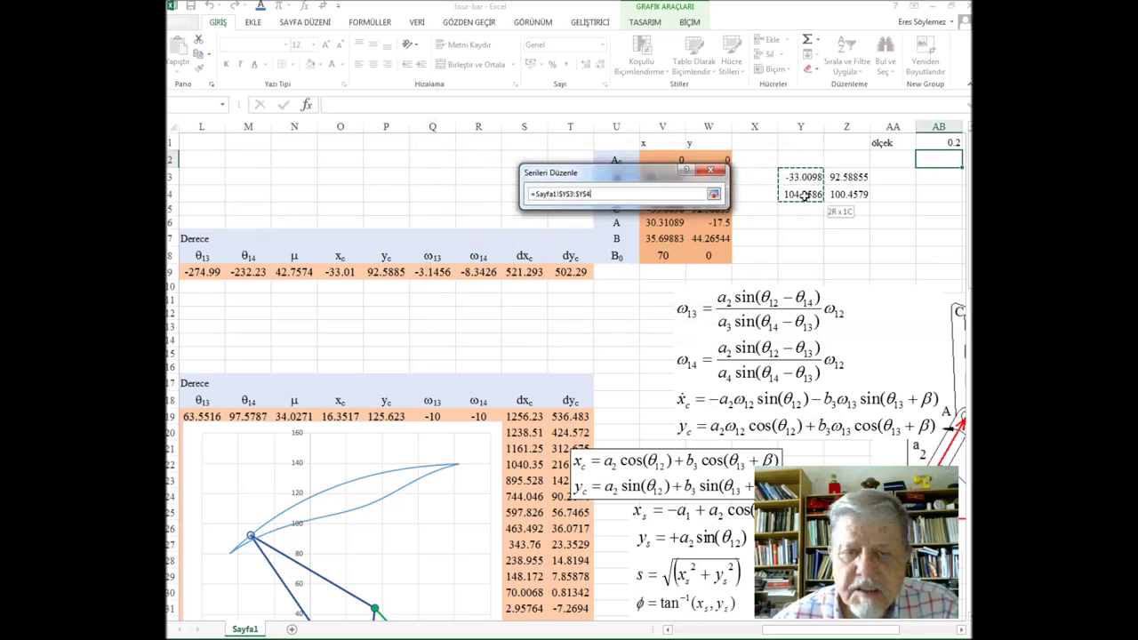
left_click(714, 193)
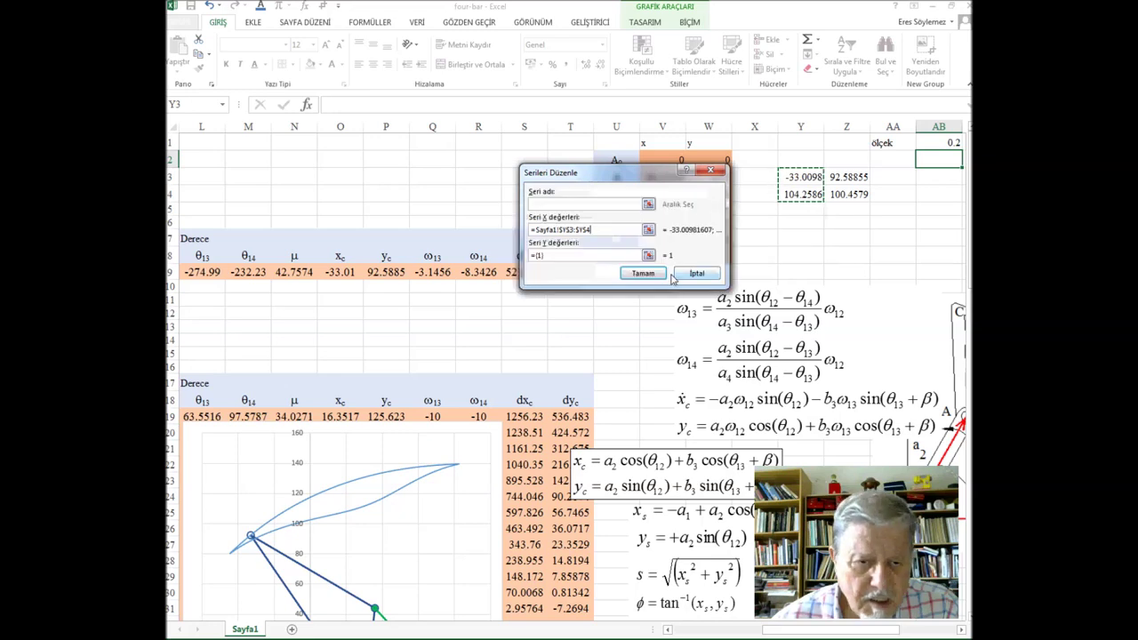
left_click(649, 256)
left_click_drag(857, 176, 853, 194)
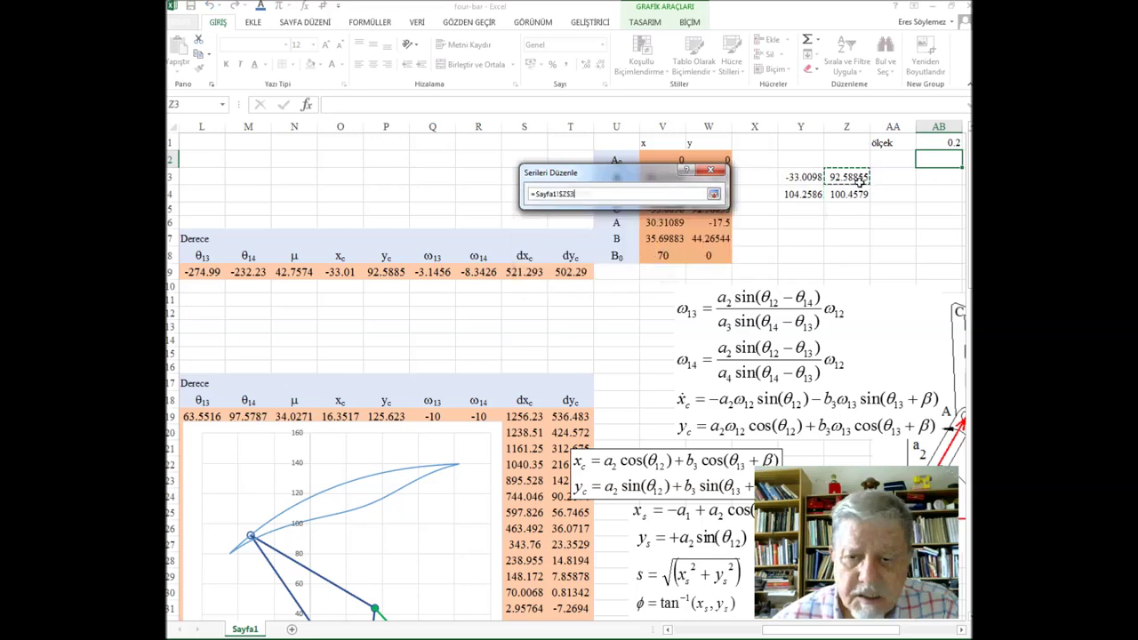
left_click(714, 193)
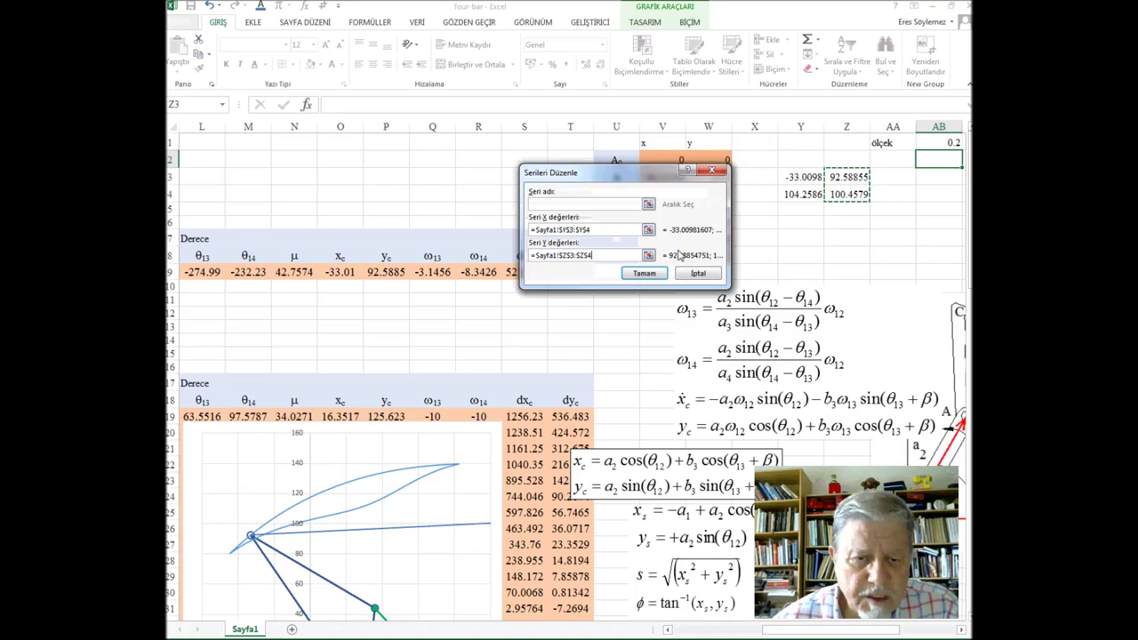
left_click(649, 277)
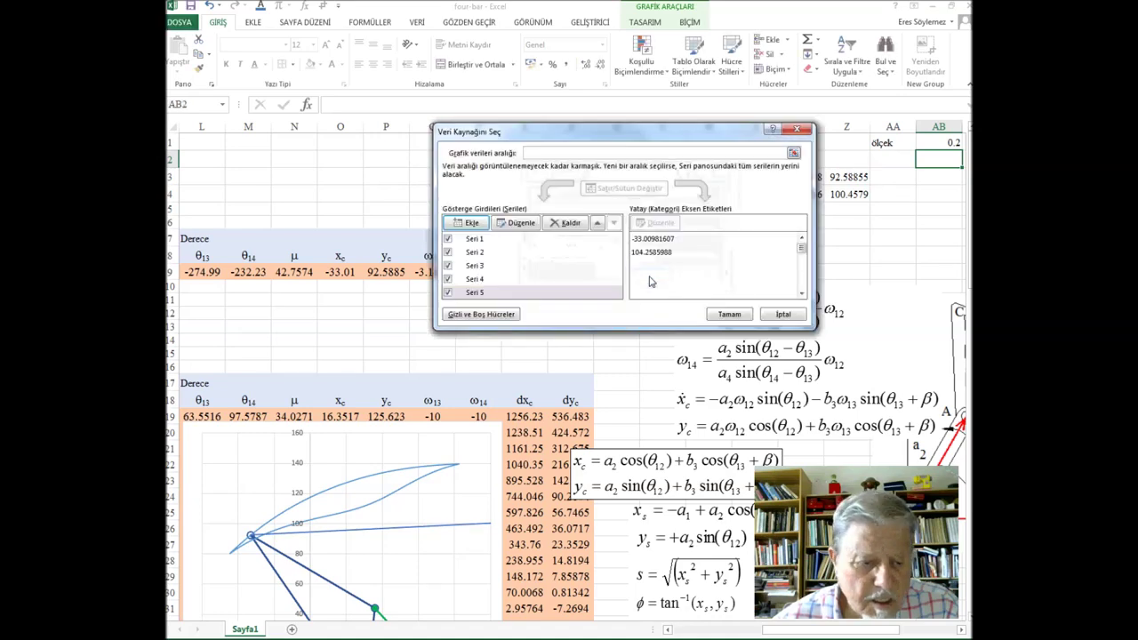
left_click(729, 315)
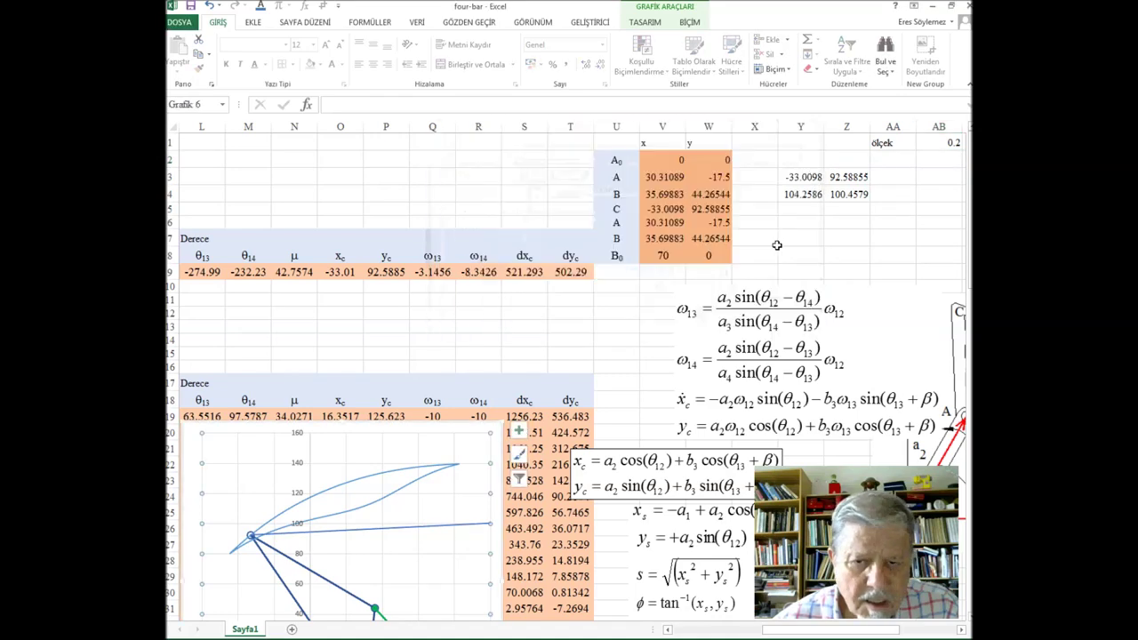
Step: Make Y4 read =+AB1*S9+Y3 so it adds point C's Y3
left_click(802, 193)
left_click(389, 105)
type("+")
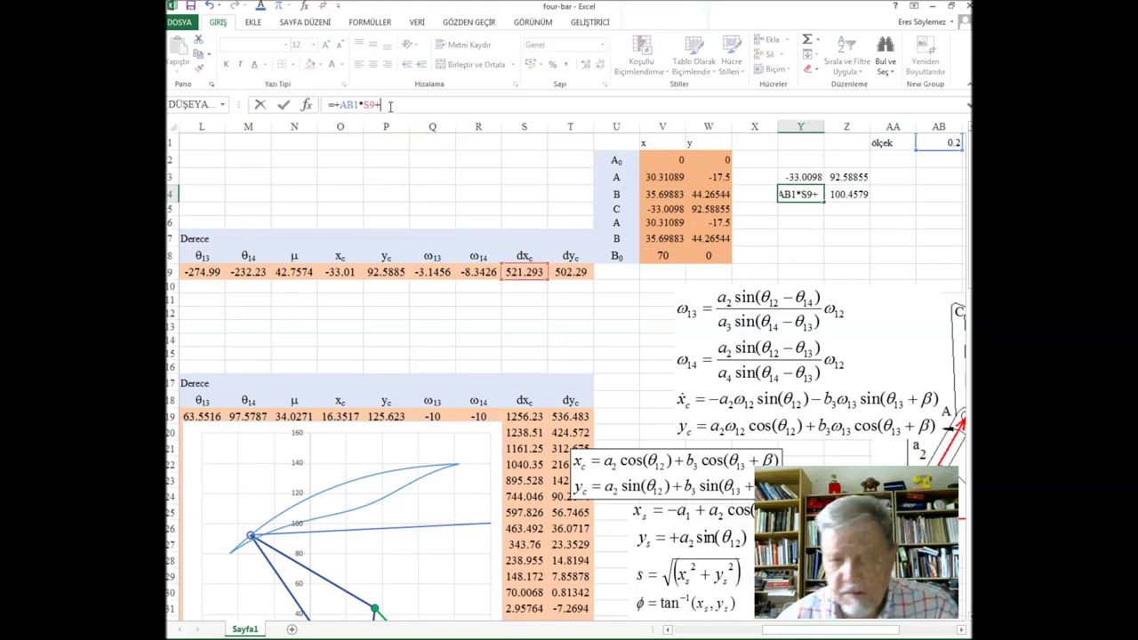
left_click(792, 178)
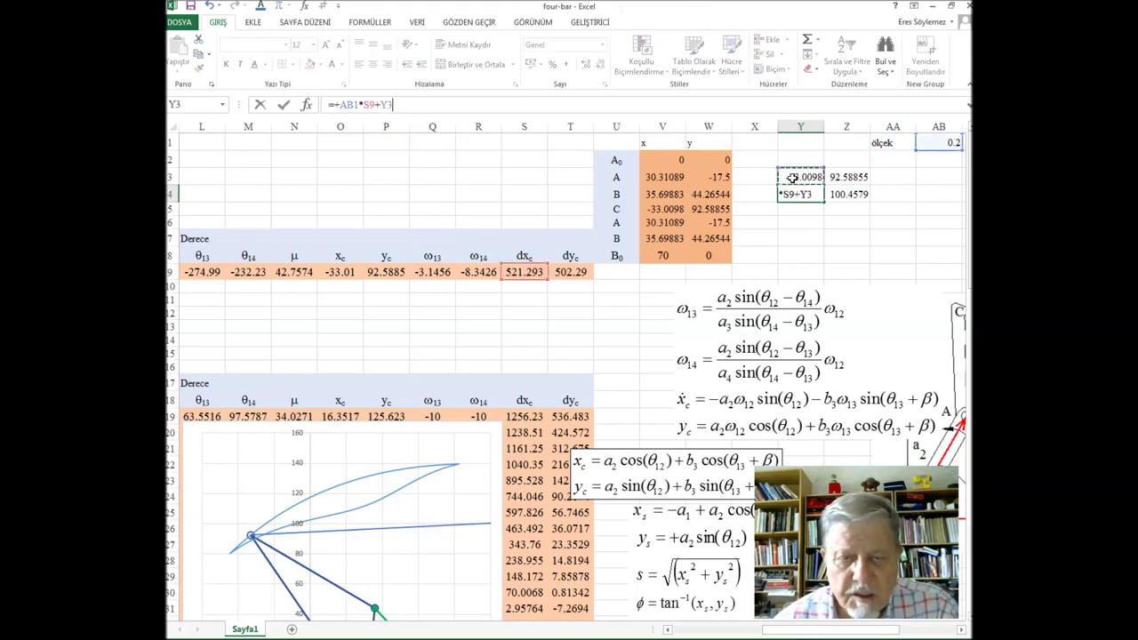
key("Return")
Step: Make Z4 read =+AB1*T9+Z3 so it adds point C's Z3
key("Up")
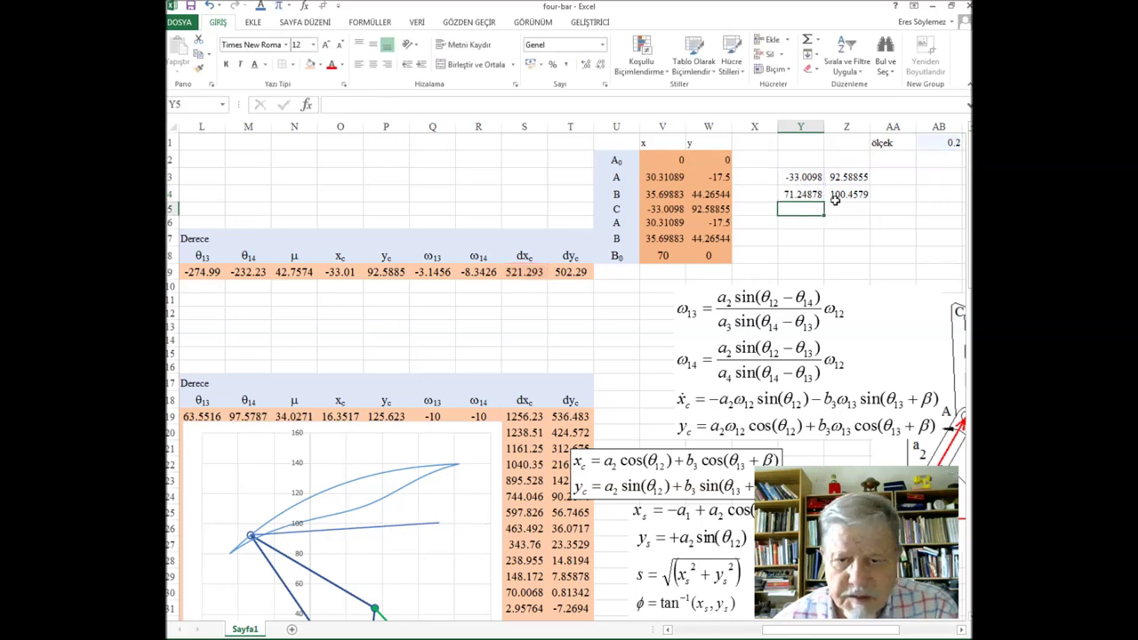
key("Right")
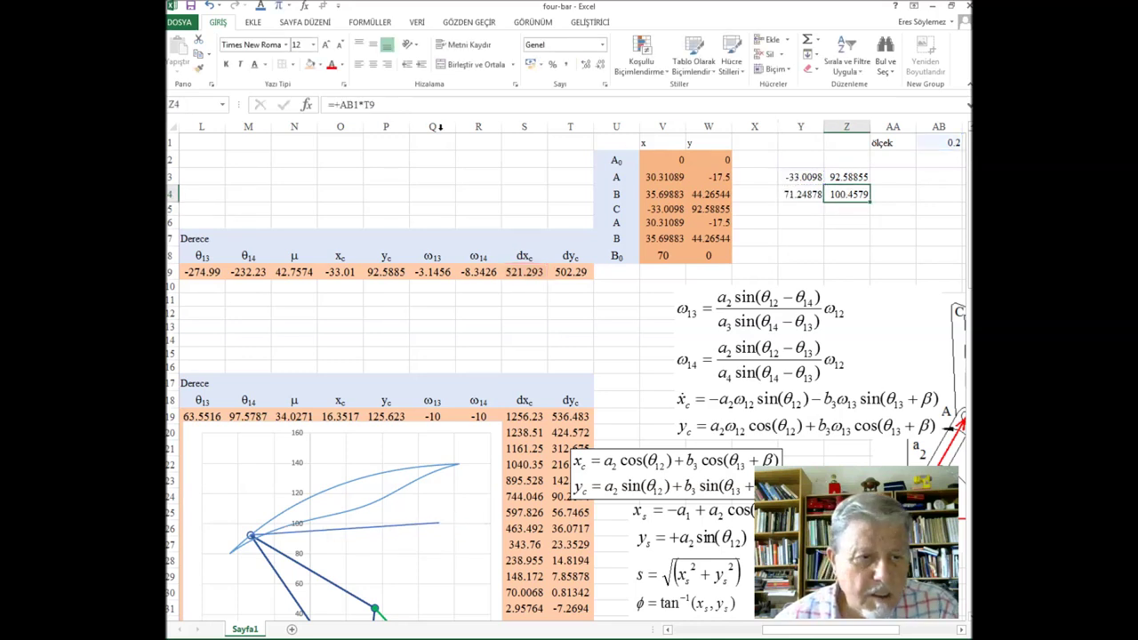
left_click(405, 105)
type("+")
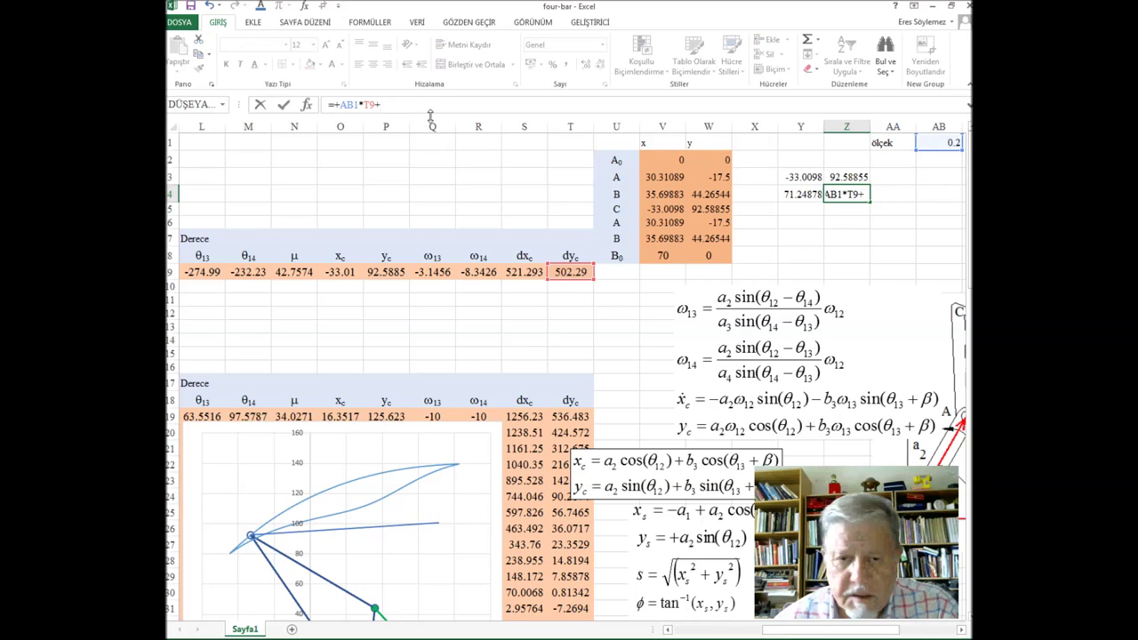
left_click(851, 178)
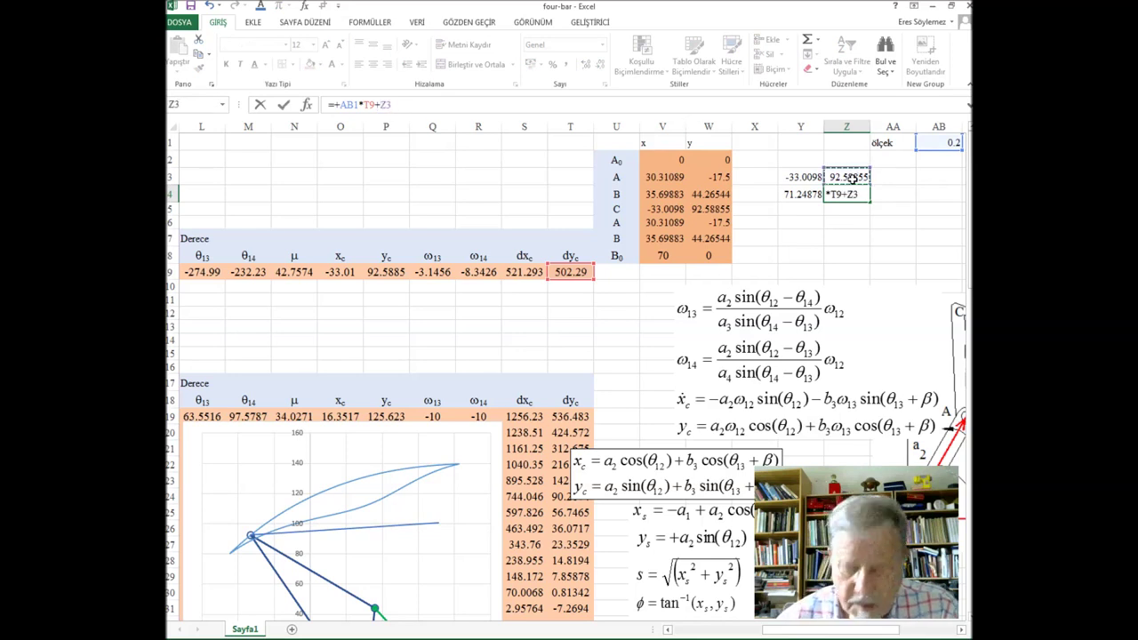
key("Return")
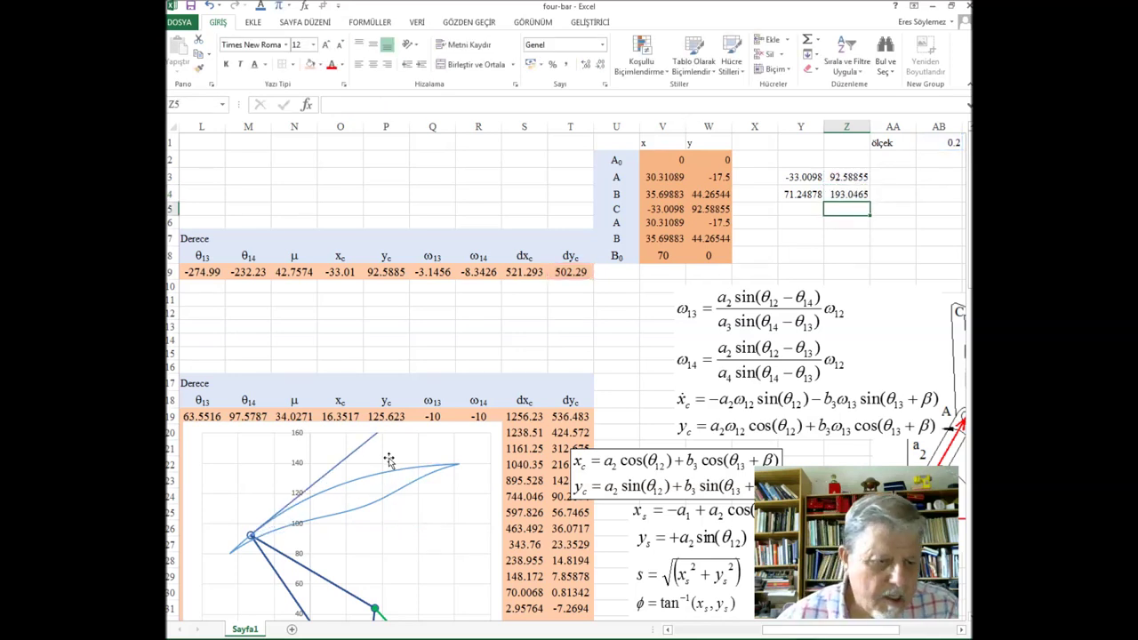
Step: Reduce the AB1 velocity scale from 0.2 to 0.1
left_click(356, 450)
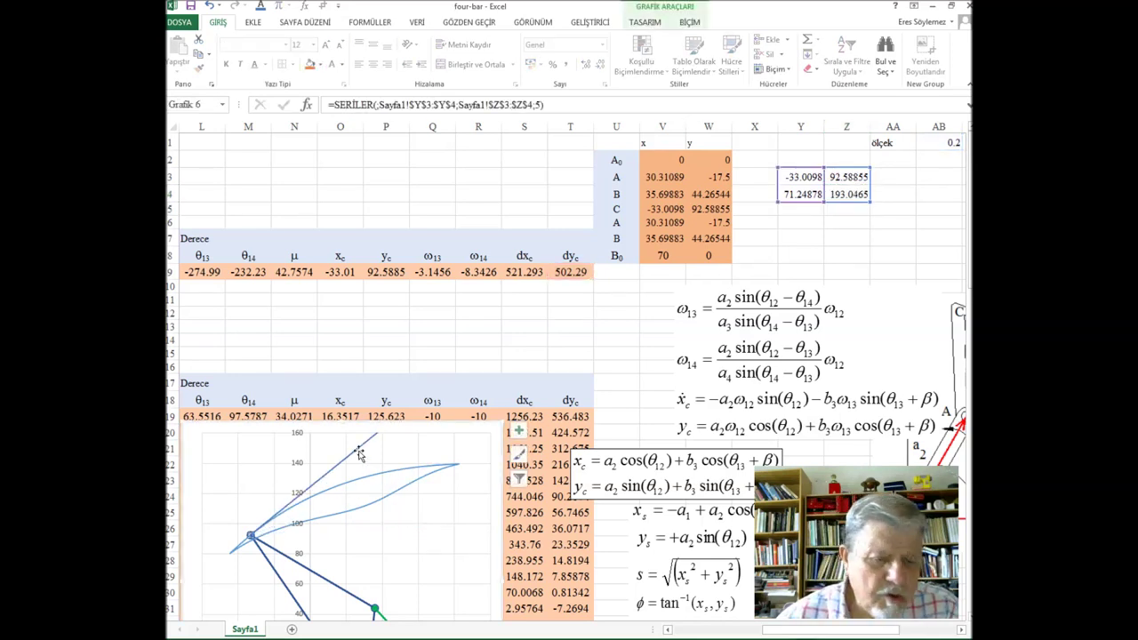
left_click(924, 145)
left_click(341, 105)
double_click(338, 104)
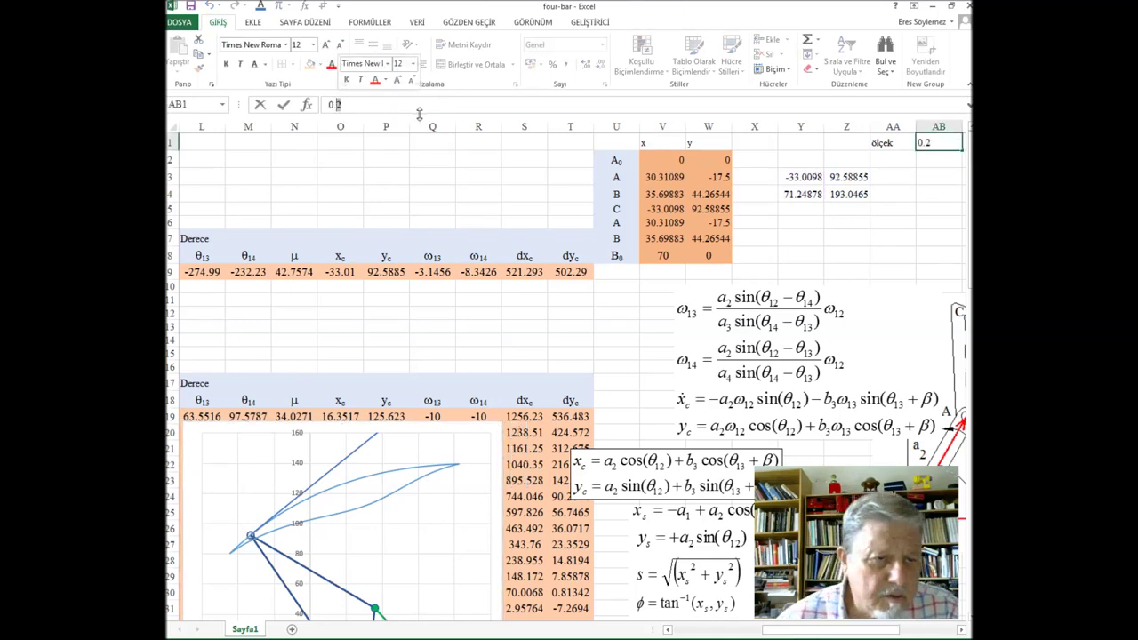
type("0.1")
key("Return")
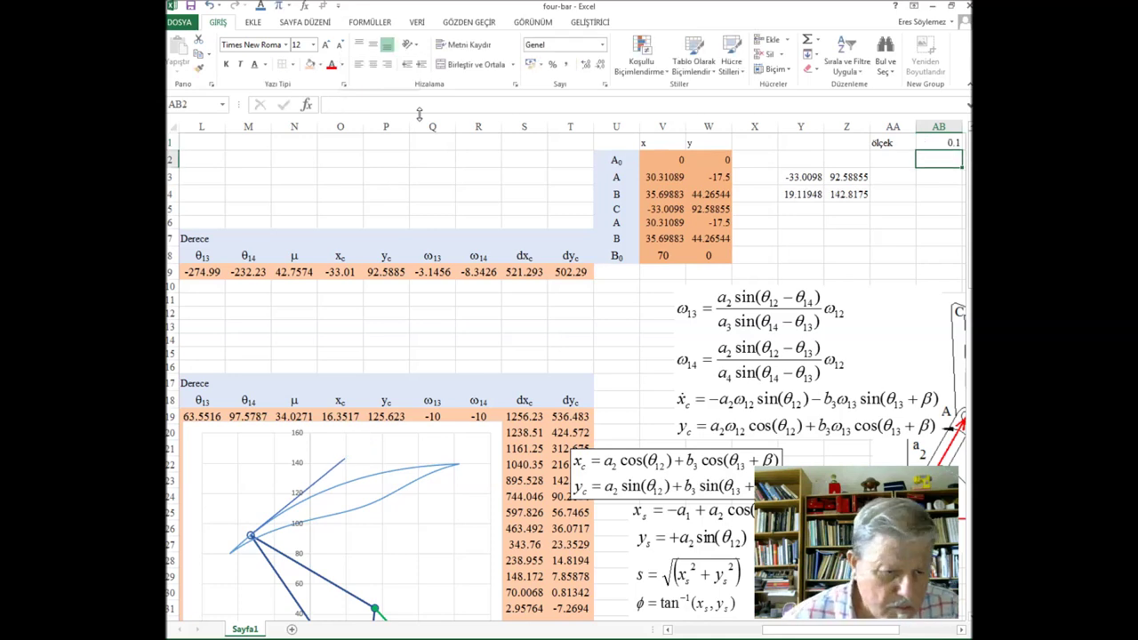
left_click(317, 487)
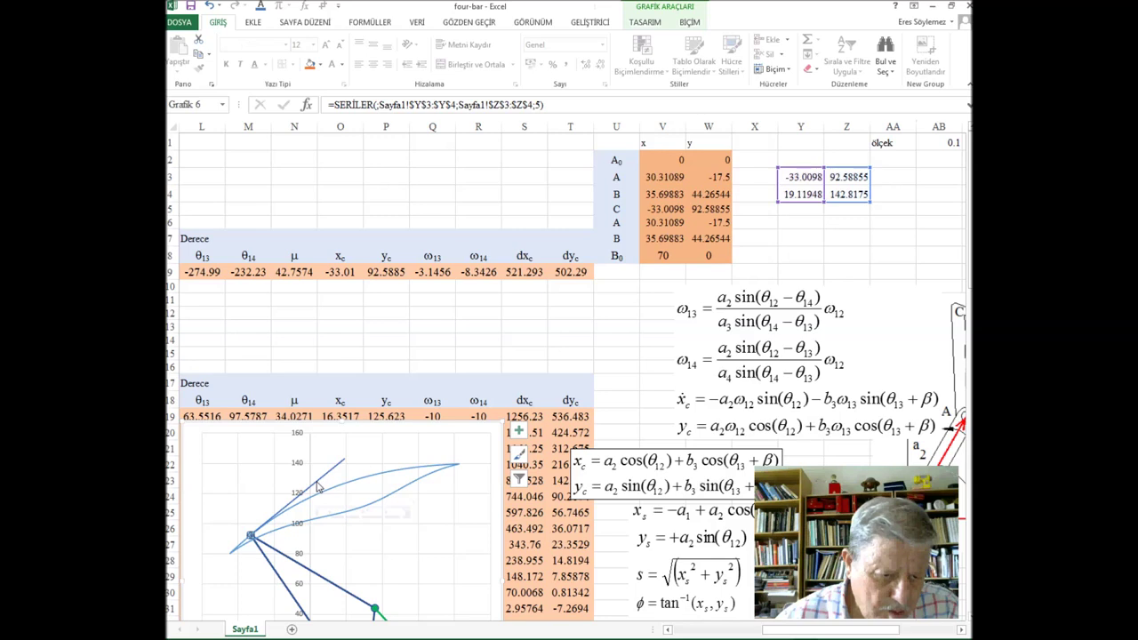
Step: Set the velocity series' markers to None
right_click(323, 482)
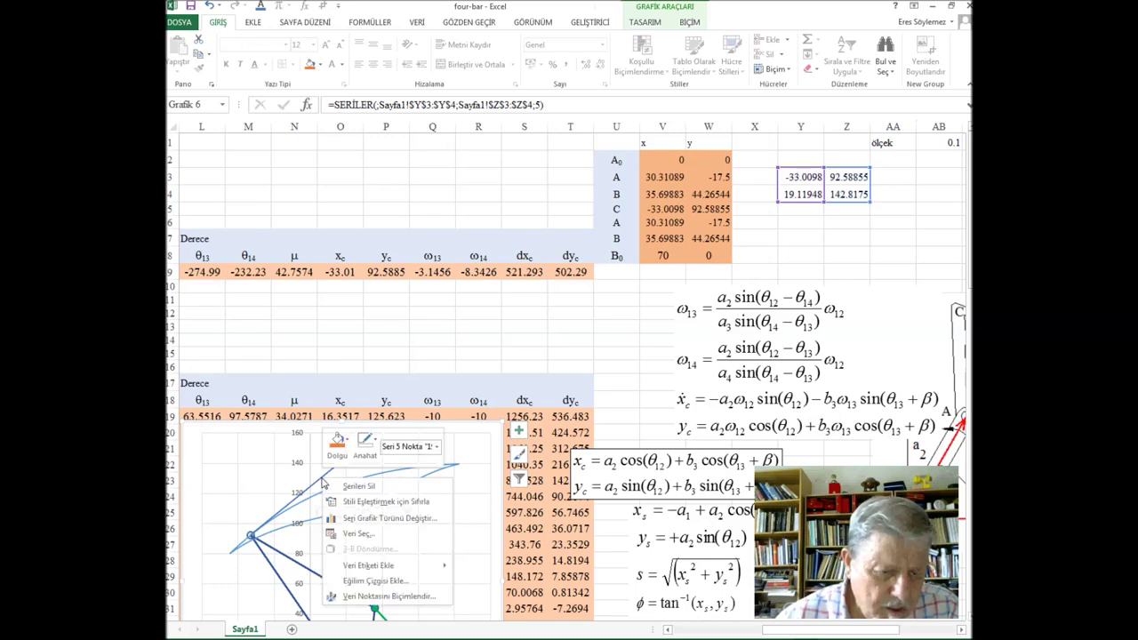
left_click(374, 596)
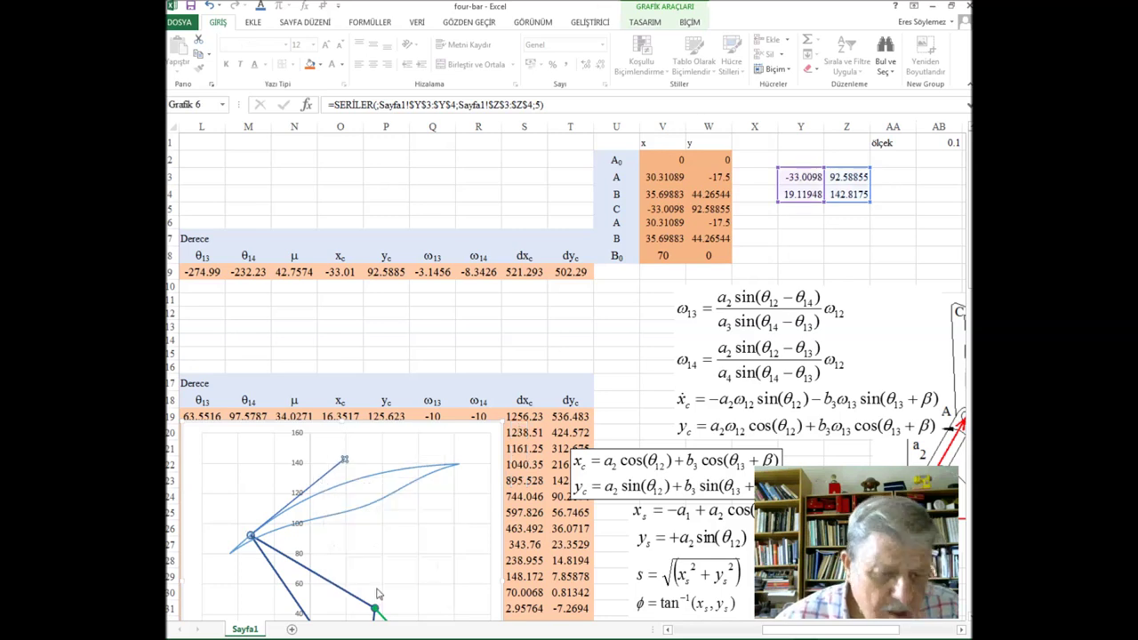
left_click(638, 178)
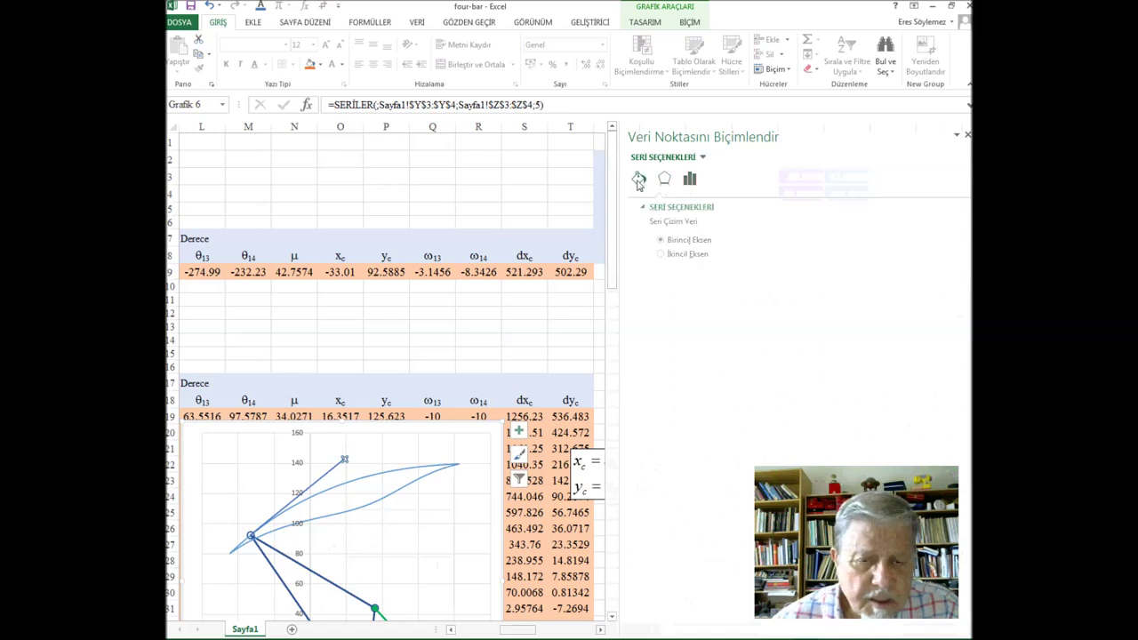
left_click(652, 225)
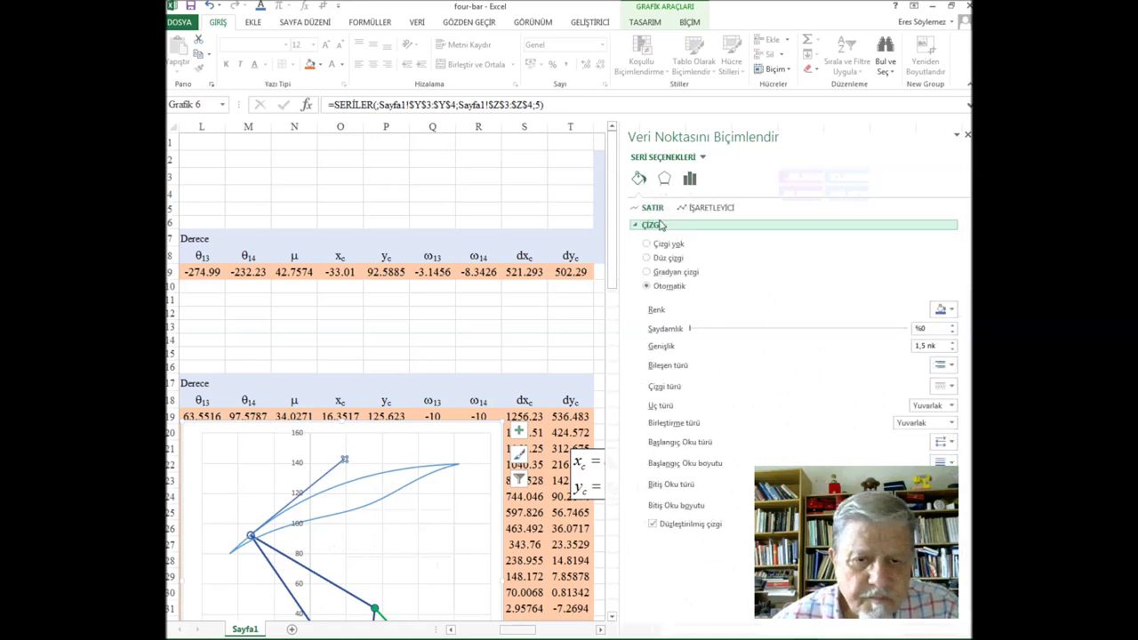
left_click(711, 208)
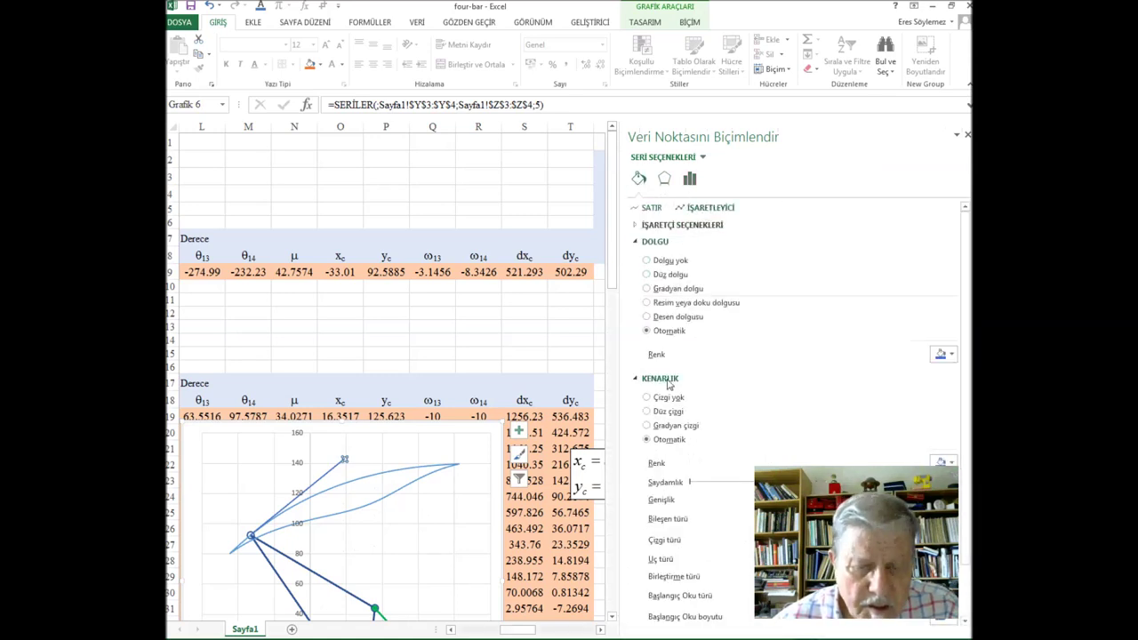
left_click(682, 225)
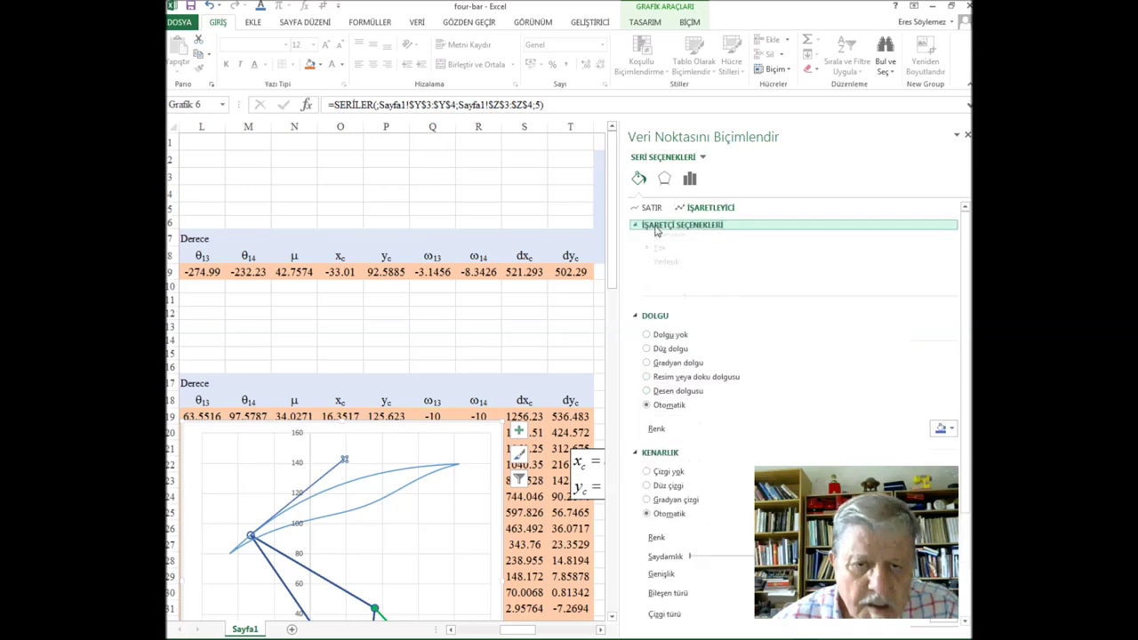
left_click(646, 257)
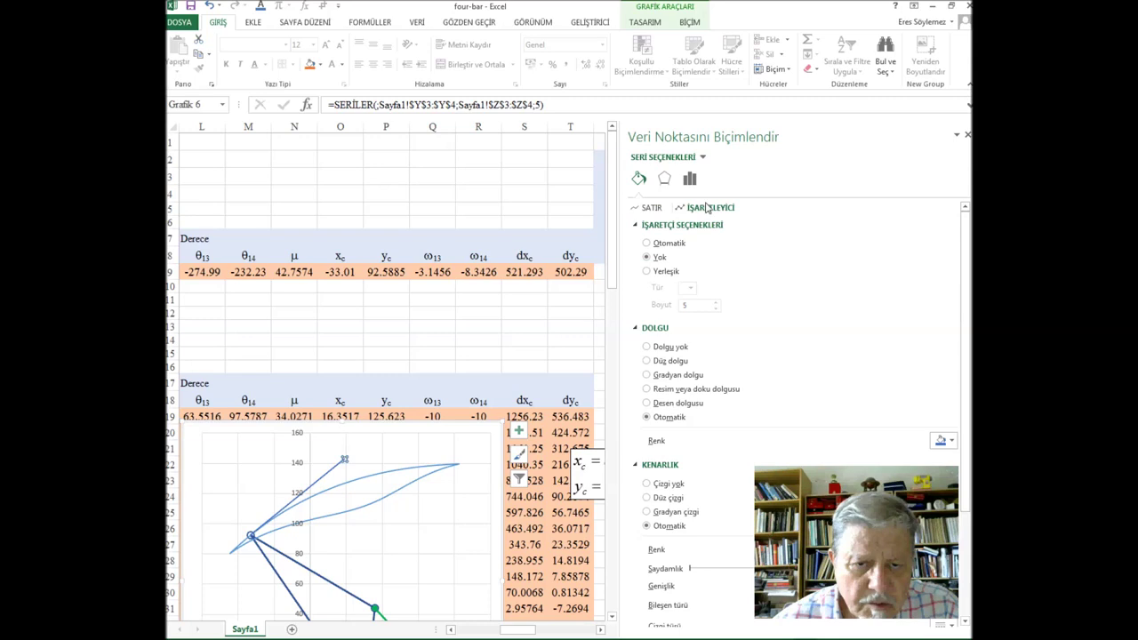
Step: Give the velocity series a solid red line
left_click(656, 209)
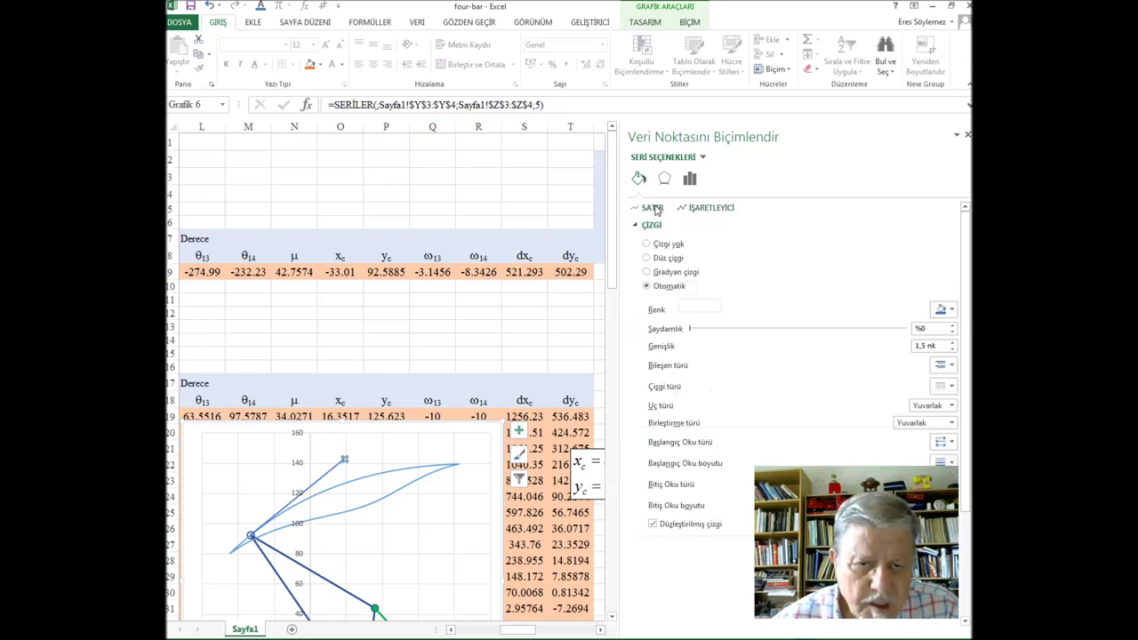
left_click(648, 258)
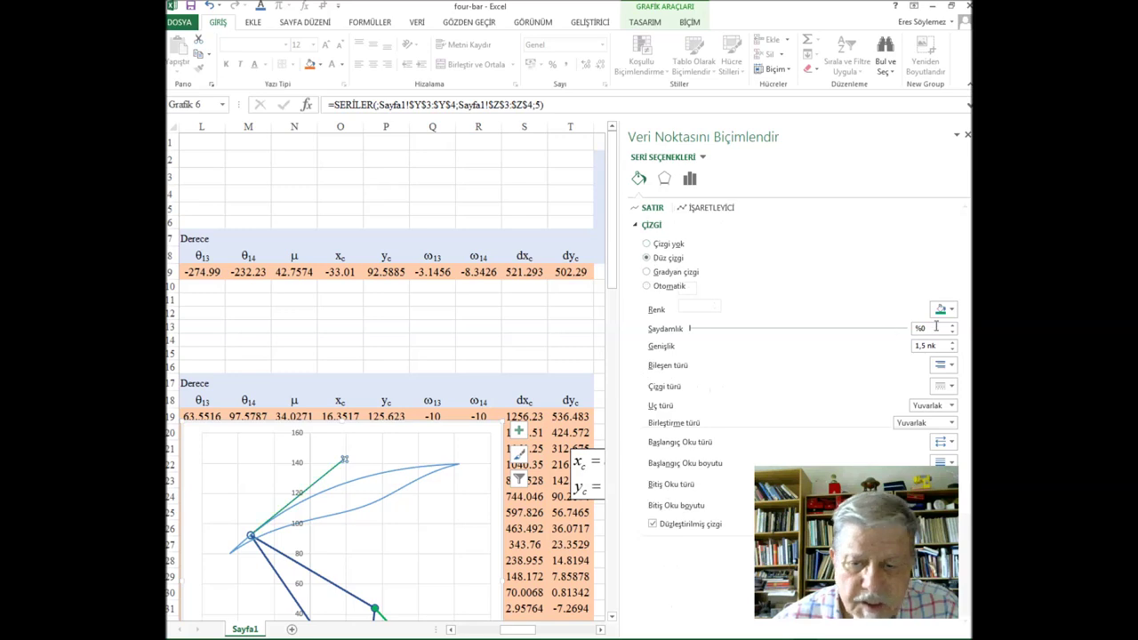
left_click(944, 309)
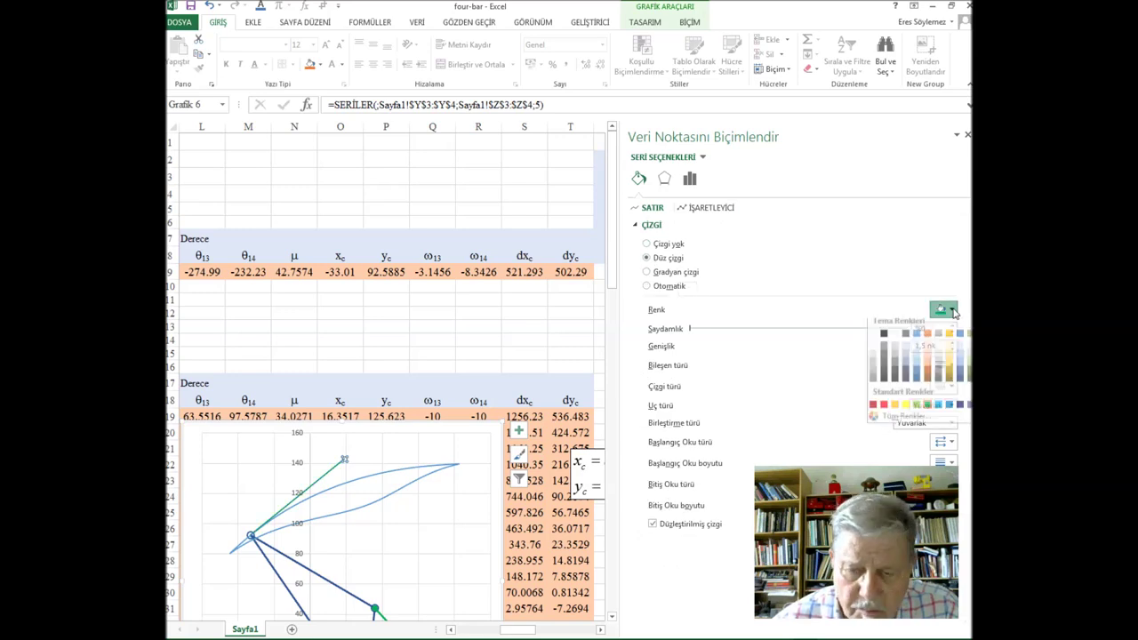
left_click(882, 410)
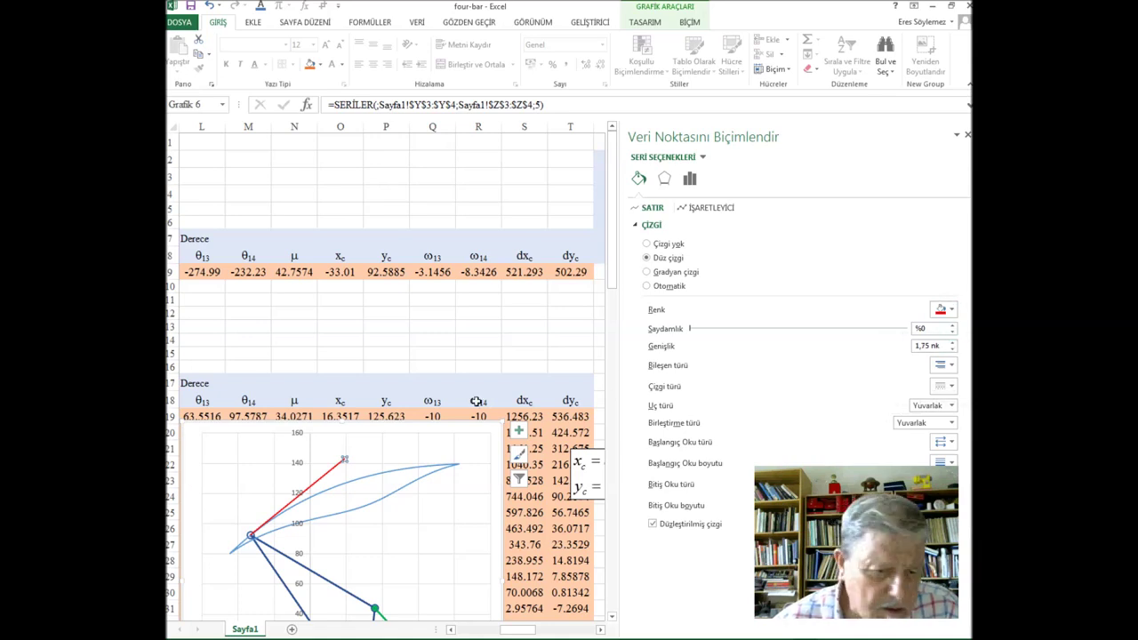
left_click(388, 463)
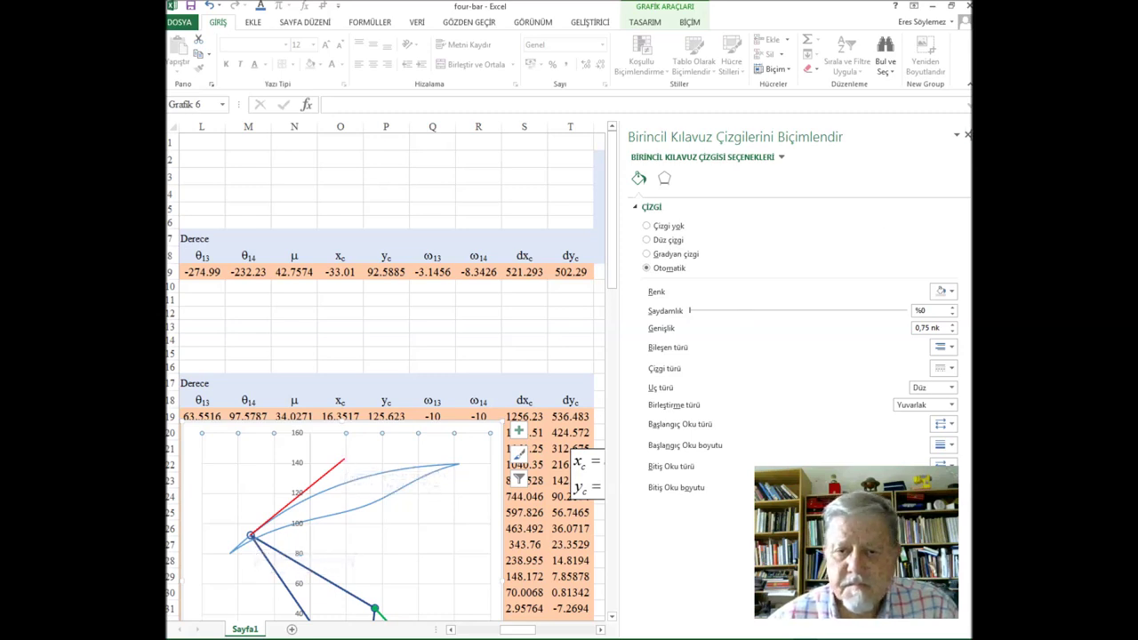
left_click(967, 134)
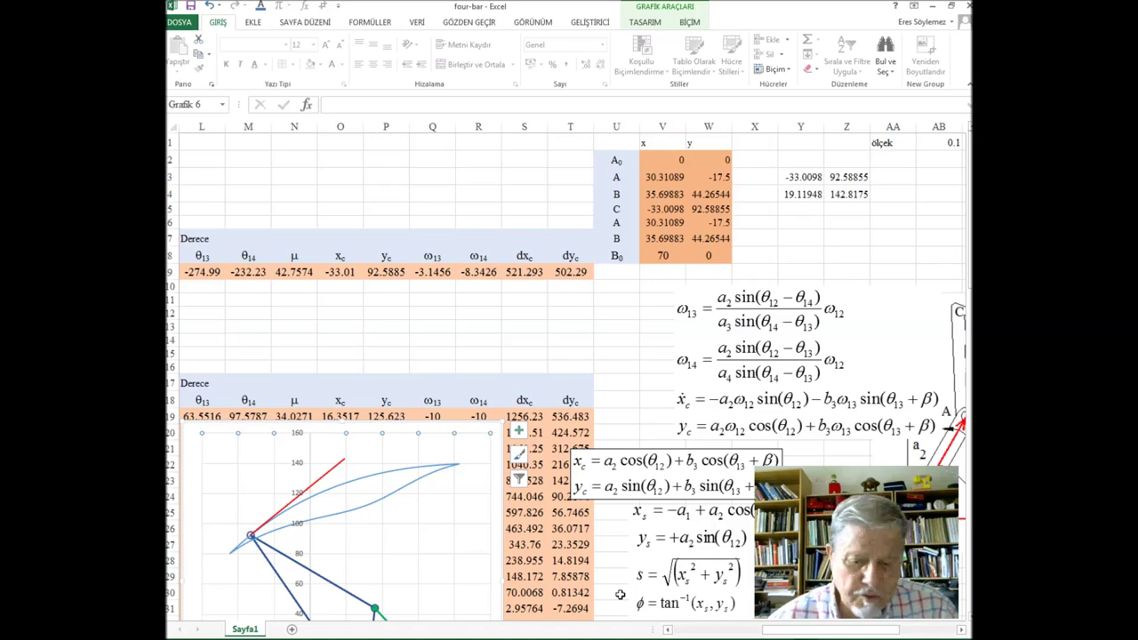
Step: Drag the mechanism chart up beside the top input rows
left_click(668, 630)
left_click(668, 630)
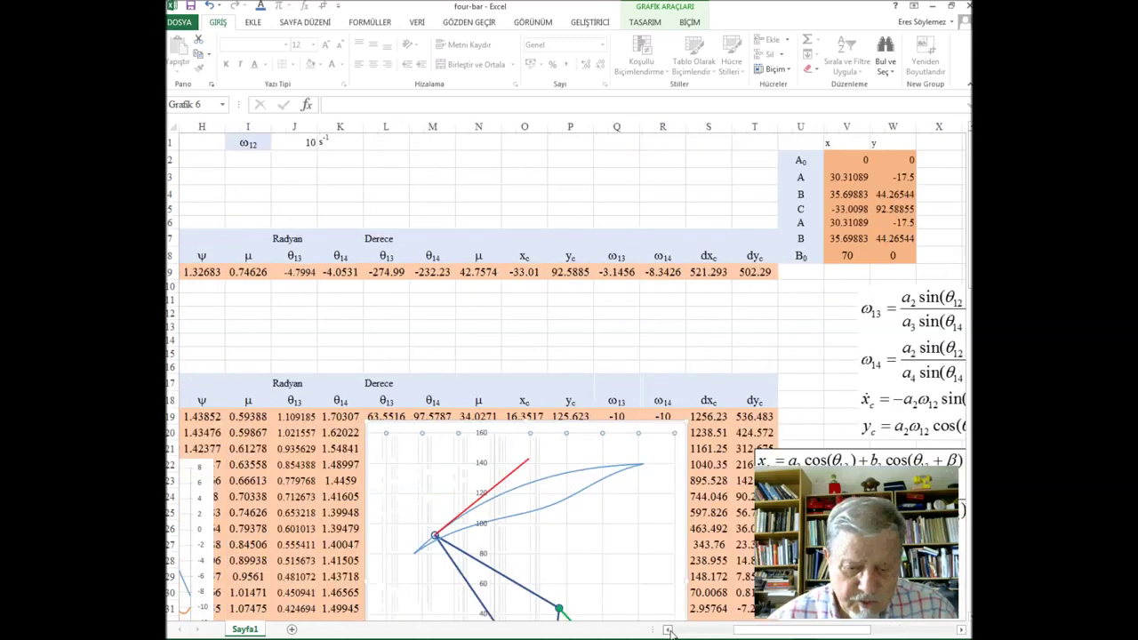
left_click(669, 631)
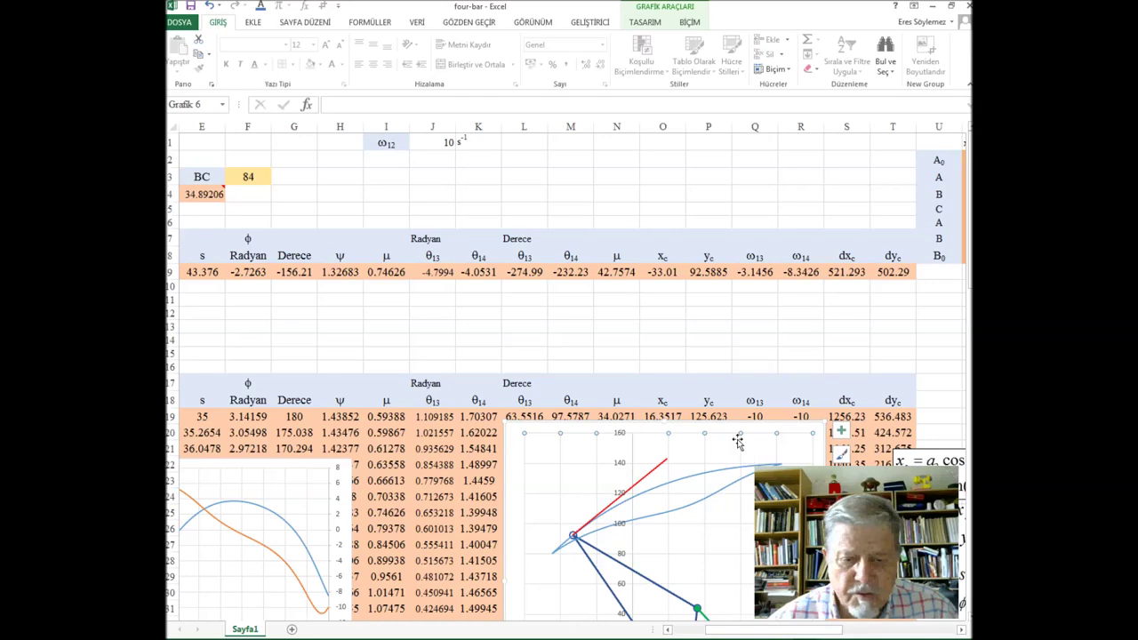
left_click_drag(699, 443, 652, 378)
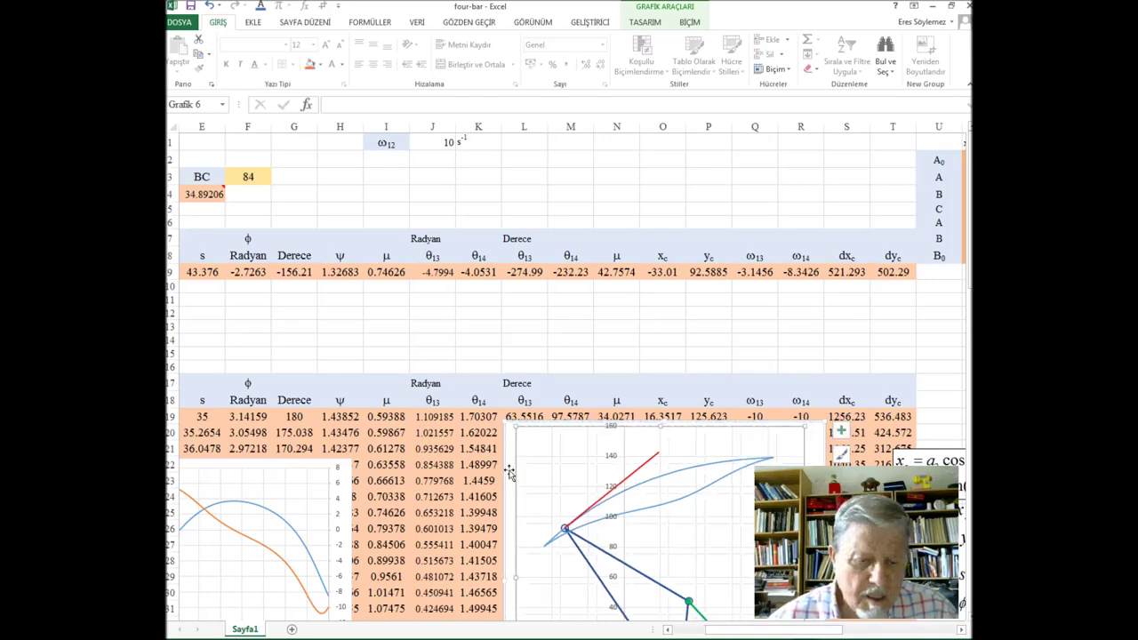
left_click_drag(510, 474, 334, 187)
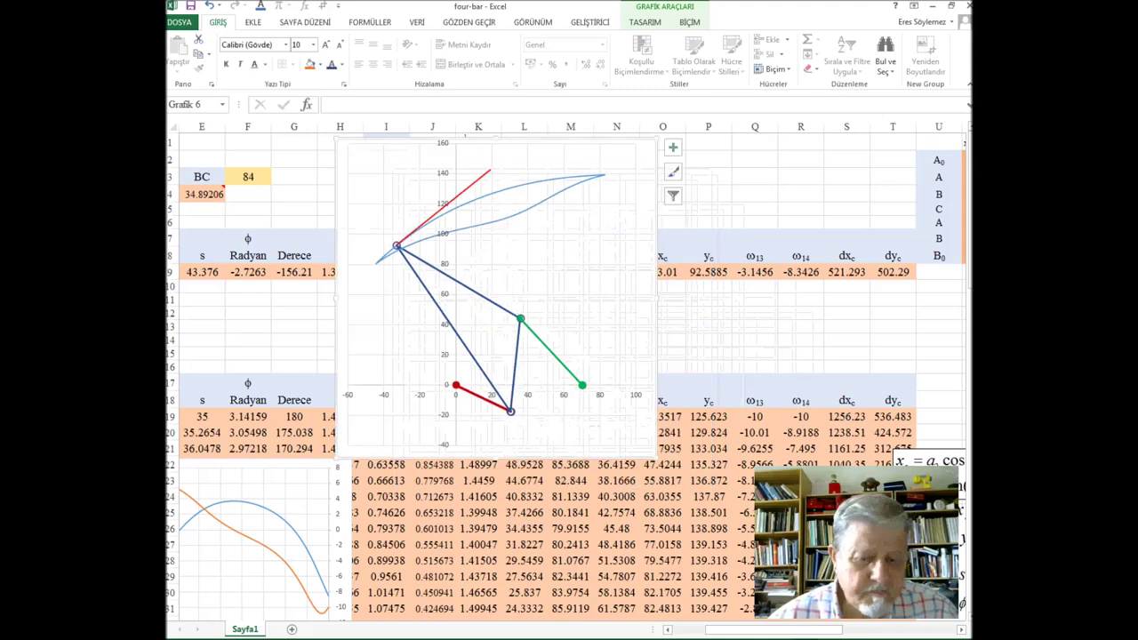
Step: Step the crank angle θ12 with the spin and scroll controls to animate the linkage, ending at 101
left_click(667, 630)
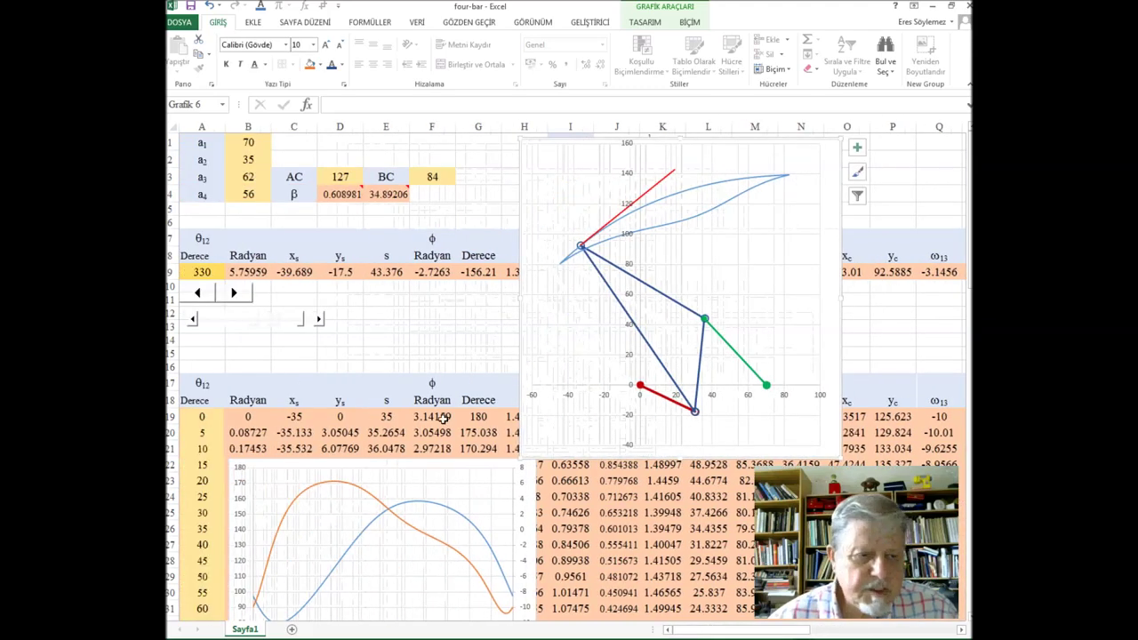
left_click(232, 294)
left_click(232, 293)
left_click(232, 293)
left_click(232, 293)
left_click(232, 293)
left_click(231, 294)
left_click(232, 294)
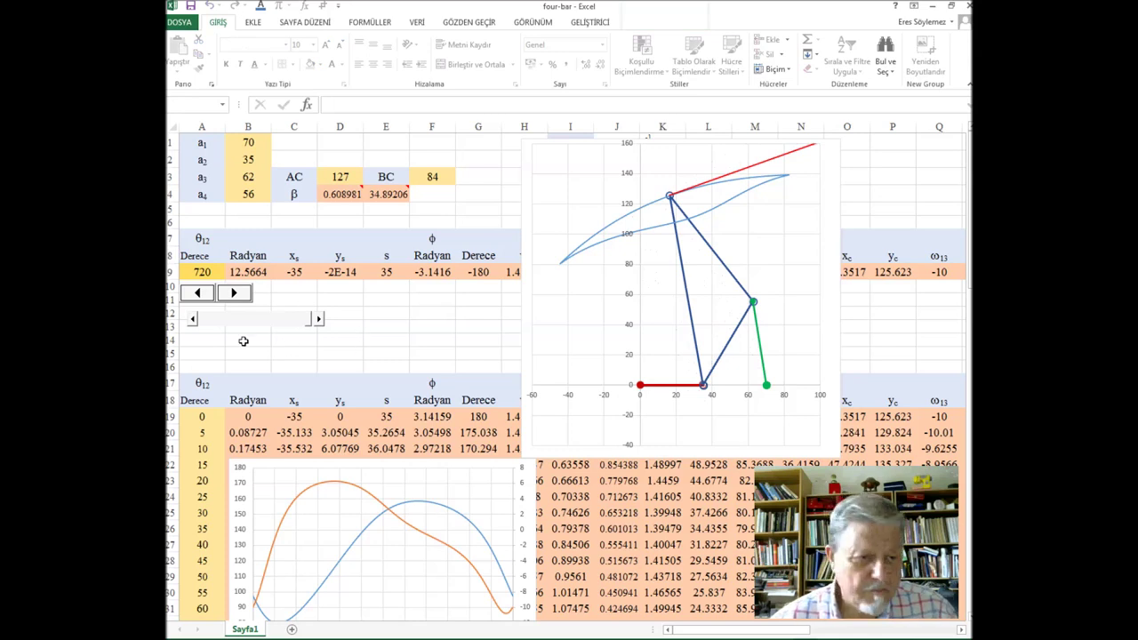
mouse_move(310, 318)
left_mouse_down()
mouse_move(203, 318)
mouse_move(310, 322)
mouse_move(231, 323)
left_mouse_up()
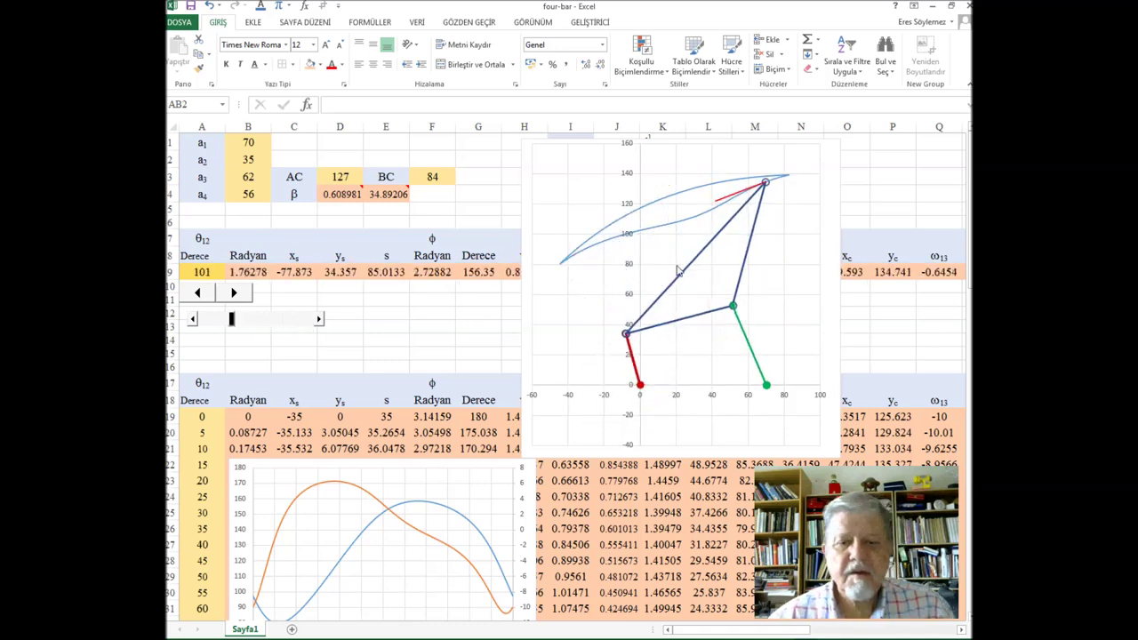
left_click(924, 181)
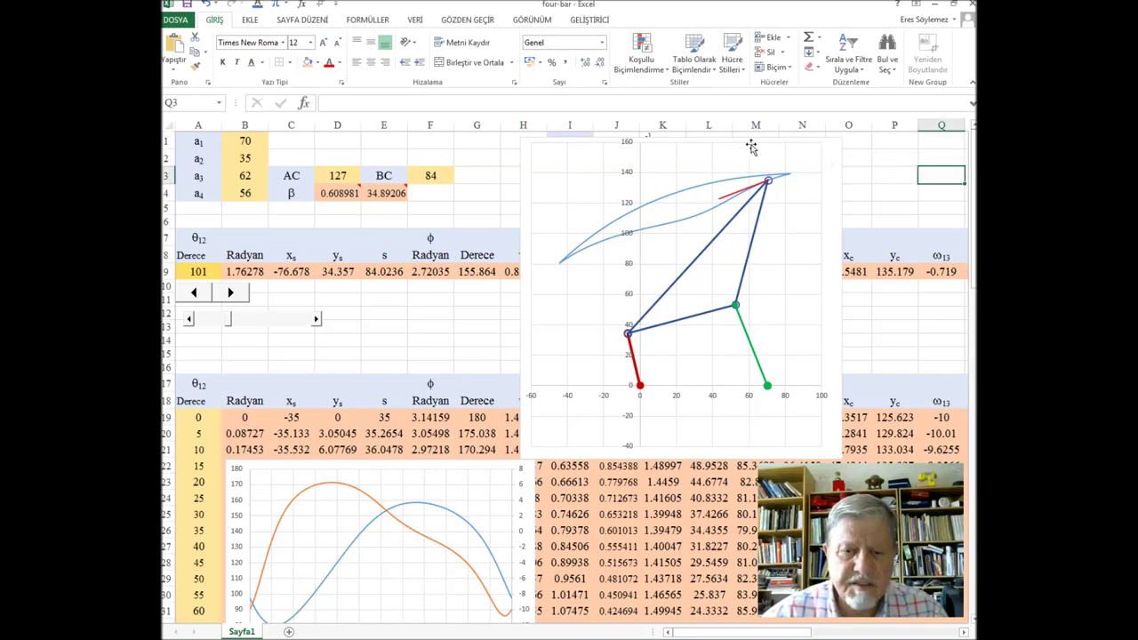
Step: Move the mechanism chart back down beside the lower table and insert a blank row at row 14
mouse_move(714, 142)
left_mouse_down()
mouse_move(681, 374)
mouse_move(707, 428)
left_mouse_up()
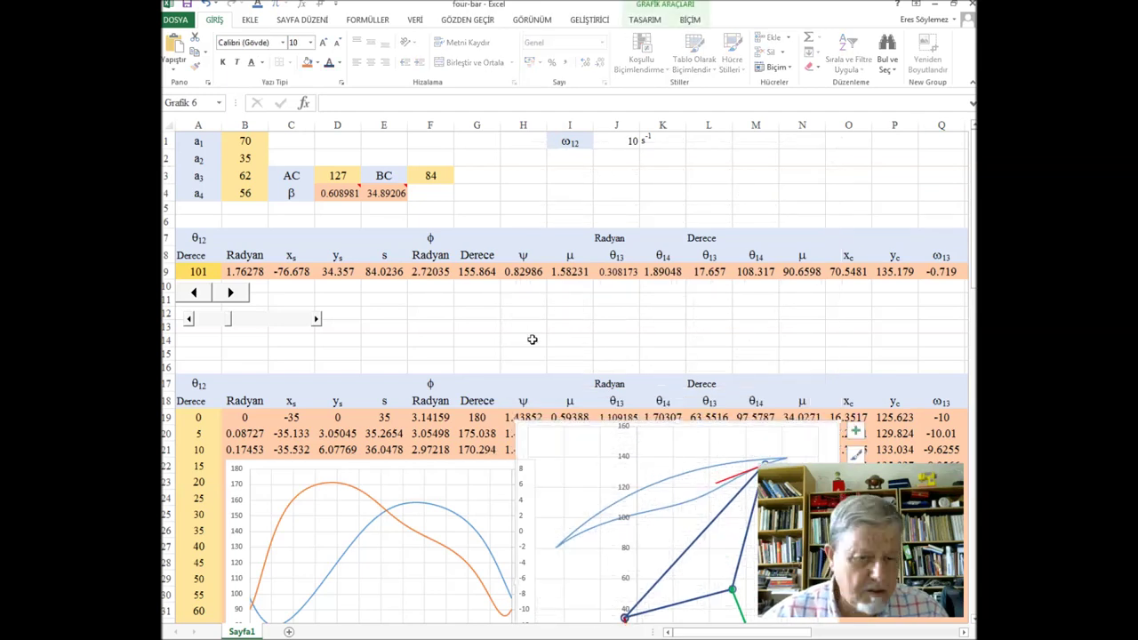
left_click(187, 349)
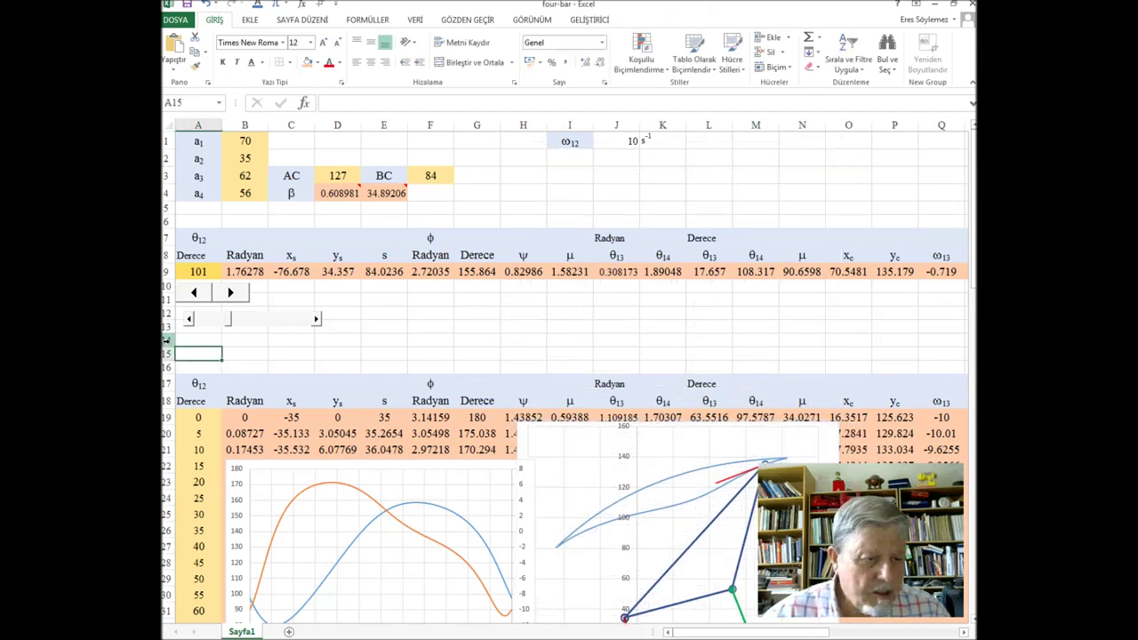
left_click(167, 340)
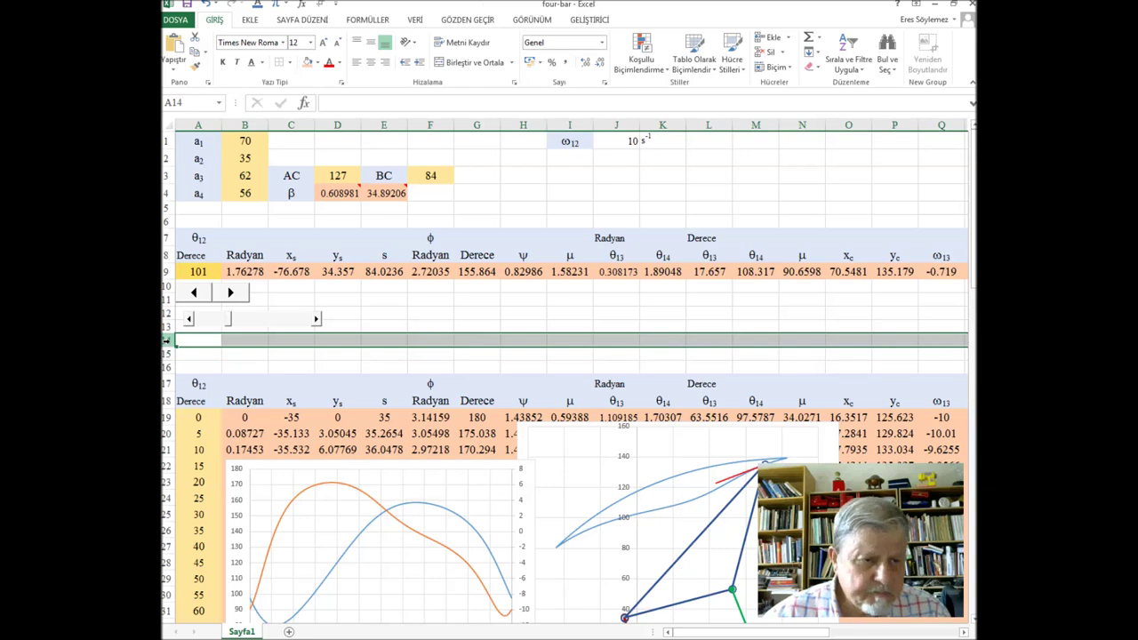
right_click(166, 341)
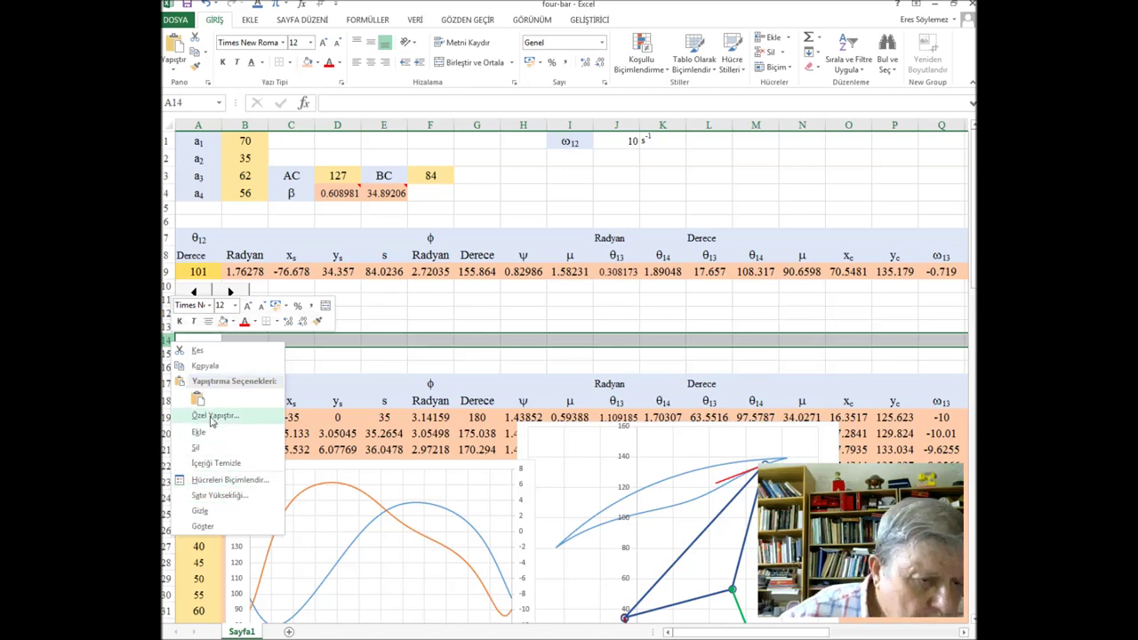
left_click(165, 344)
right_click(167, 339)
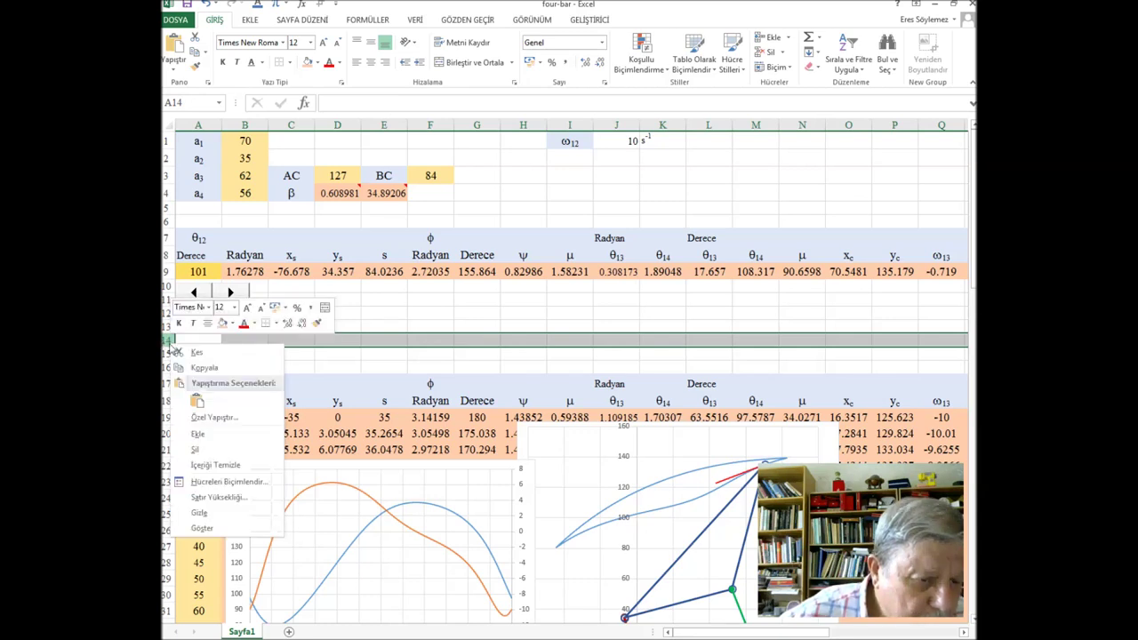
left_click(196, 434)
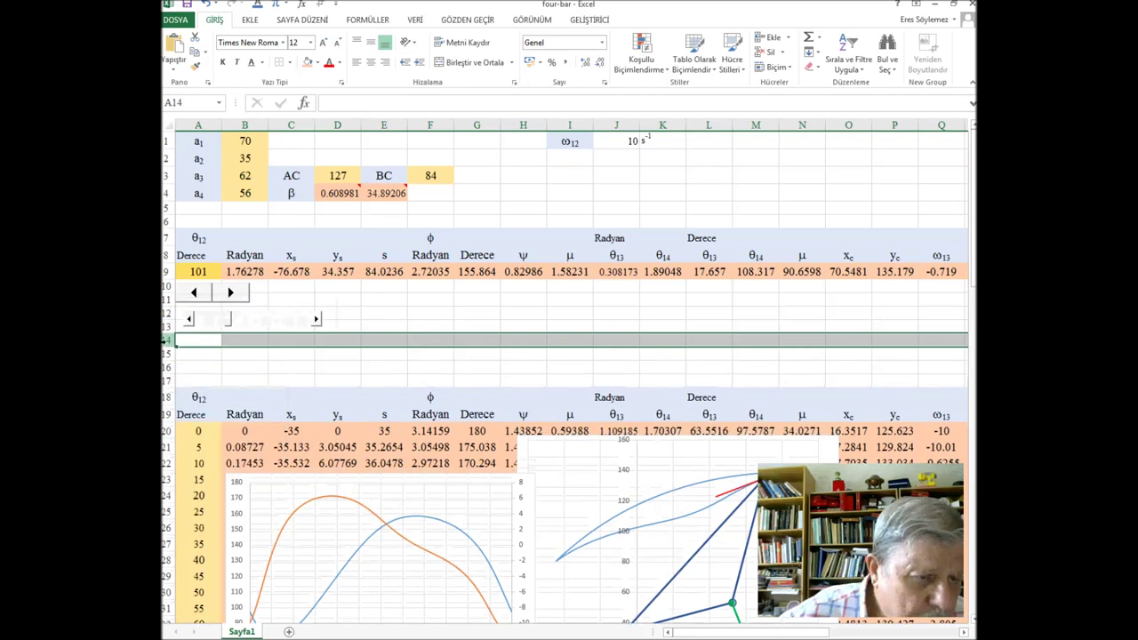
Step: Insert four more blank rows at row 14 above the lower table
right_click(167, 342)
left_click(195, 432)
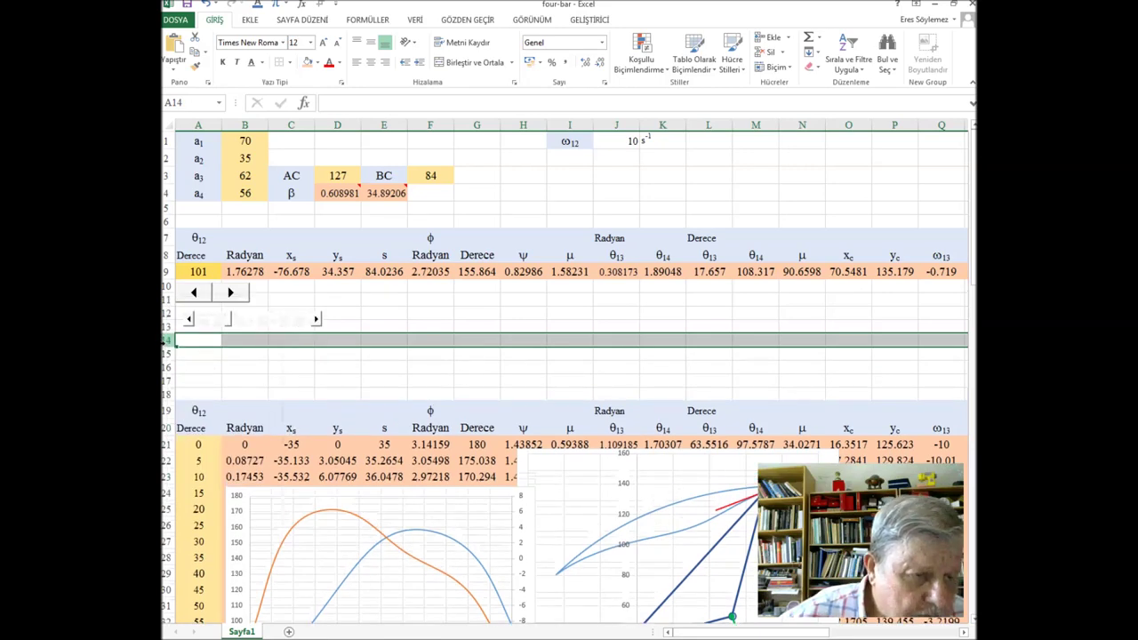
right_click(175, 341)
left_click(195, 432)
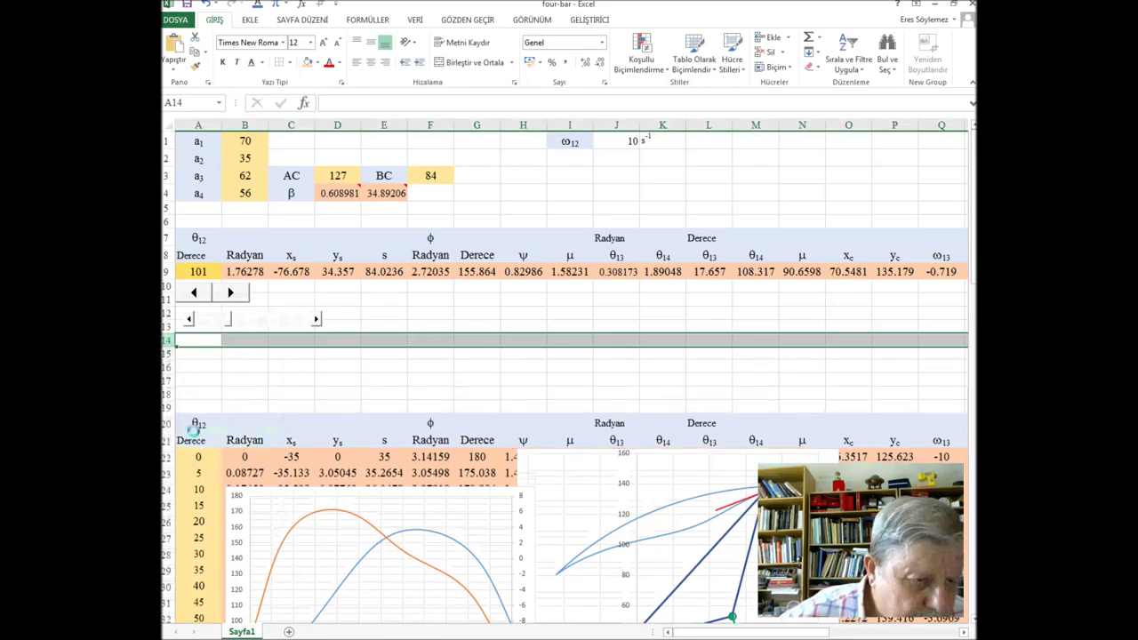
right_click(167, 341)
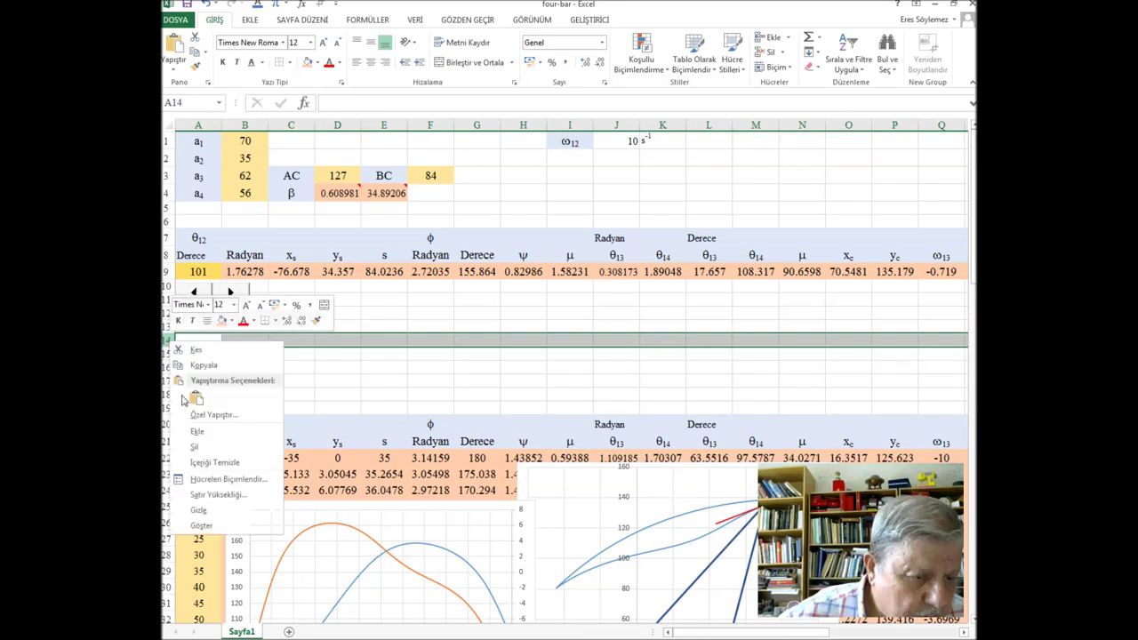
left_click(196, 431)
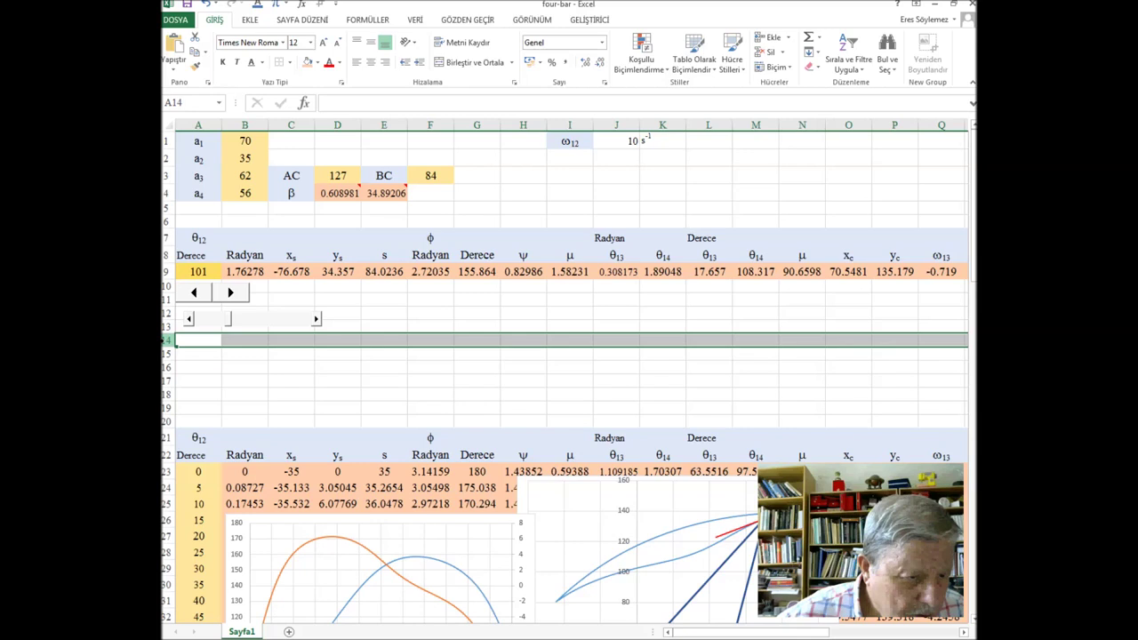
right_click(168, 340)
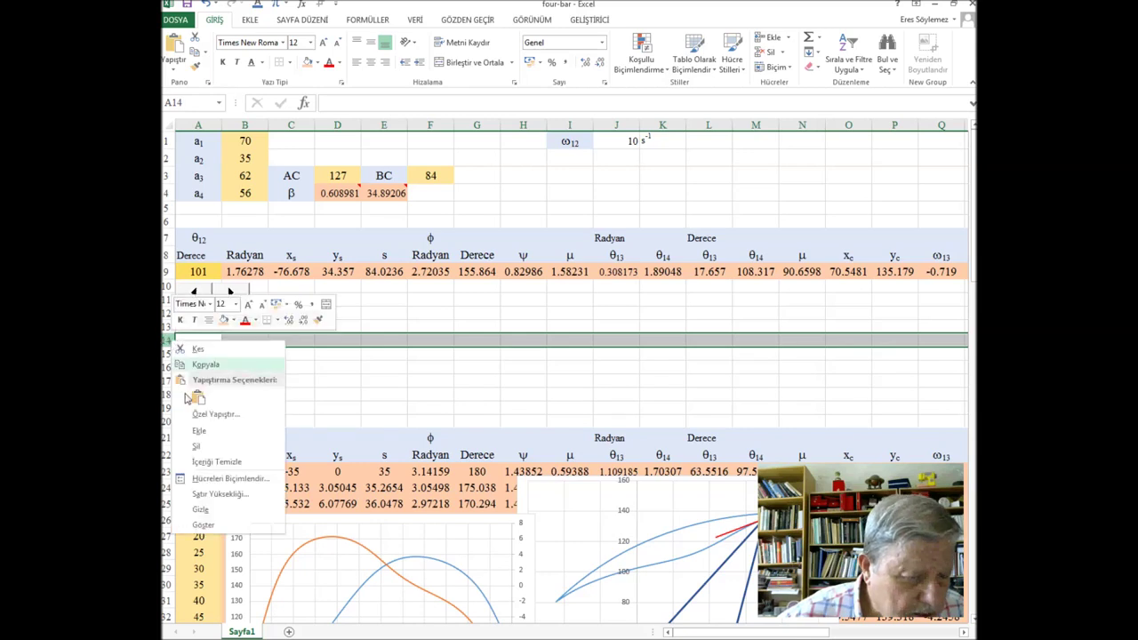
left_click(195, 414)
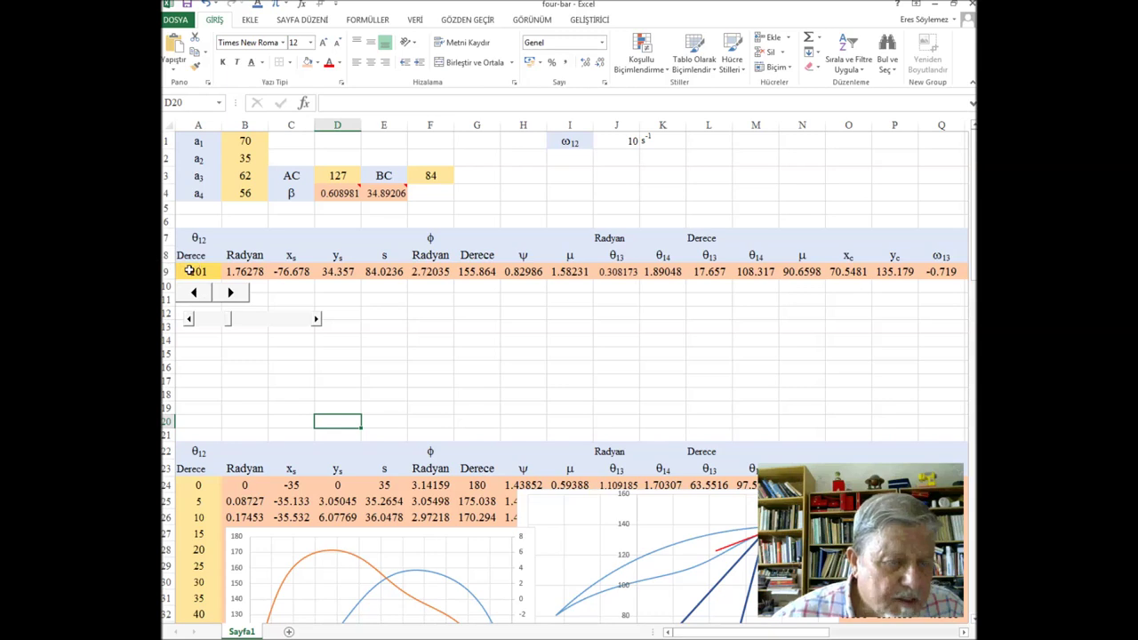
Step: Copy row 9 (A9:P9) into row 17 and link A17 to the angle with =+A9
mouse_move(189, 271)
left_mouse_down()
mouse_move(943, 271)
mouse_move(912, 272)
left_mouse_up()
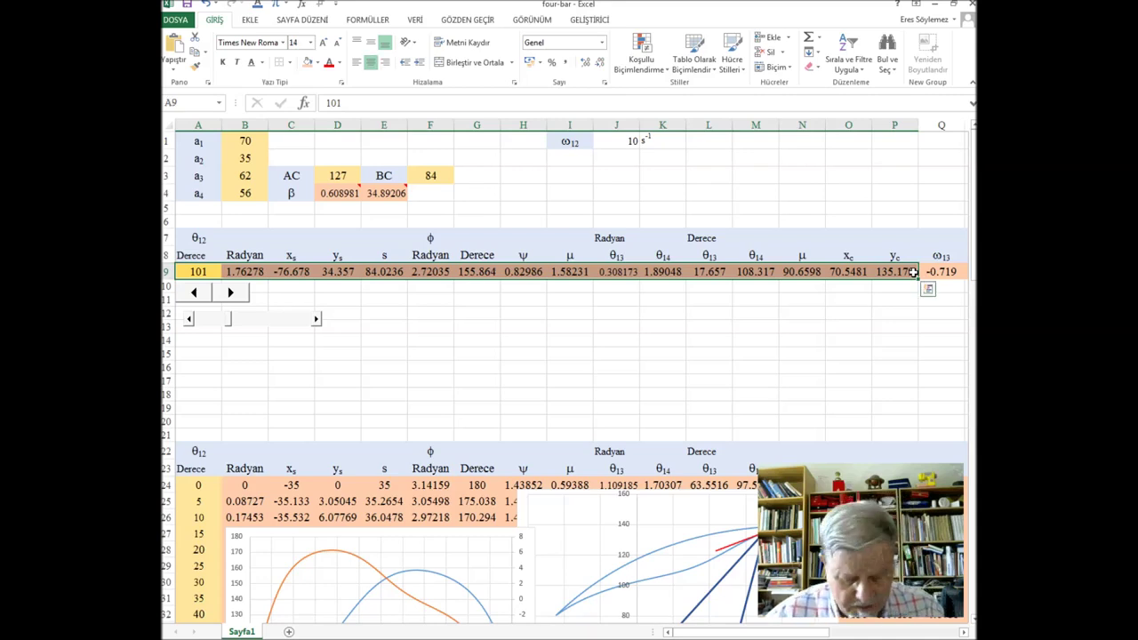
key("ctrl+c")
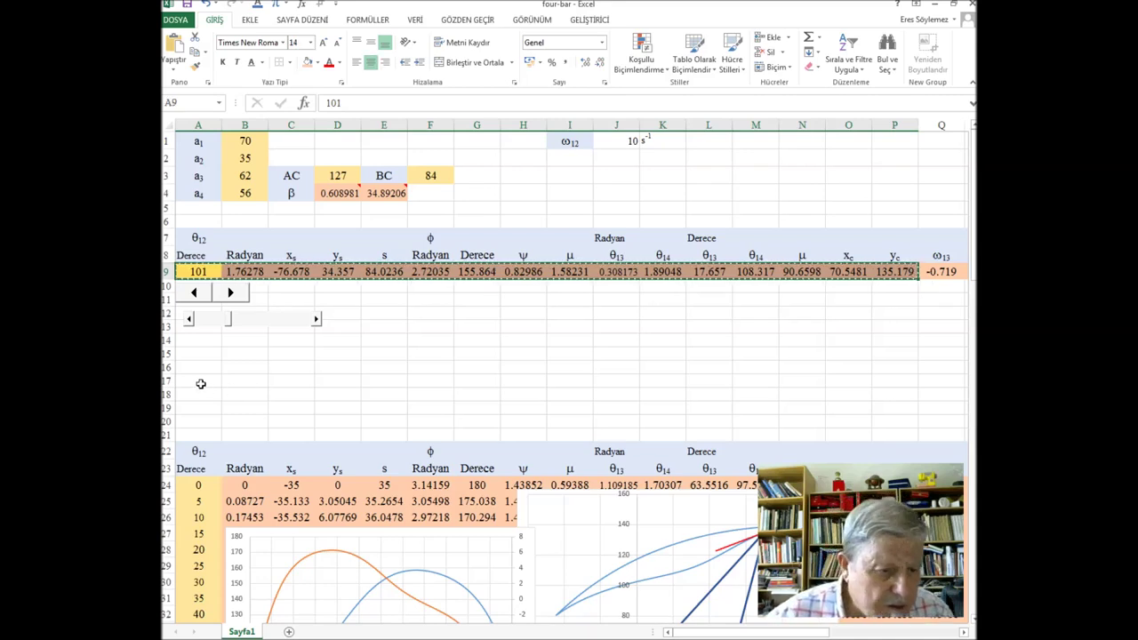
left_click(200, 383)
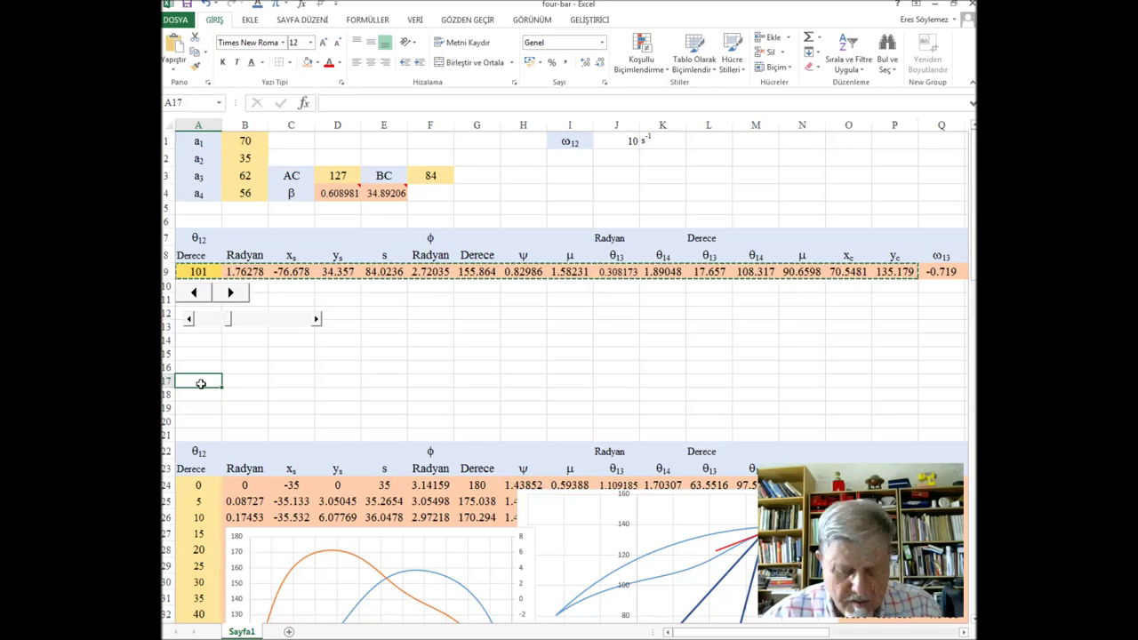
key("ctrl+v")
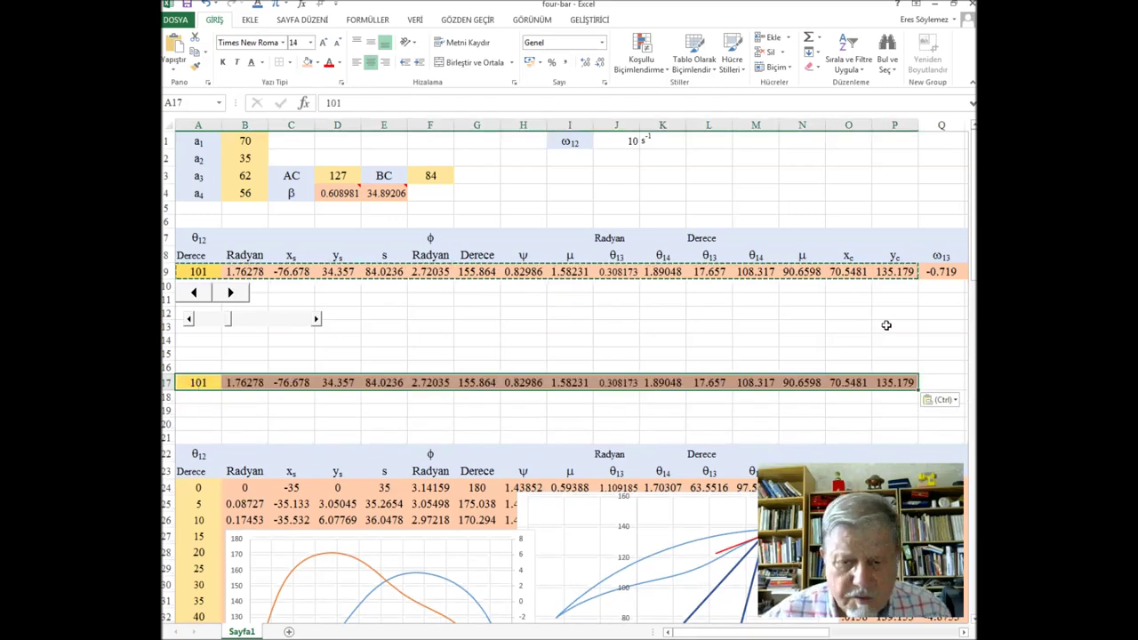
left_click(201, 383)
type("+")
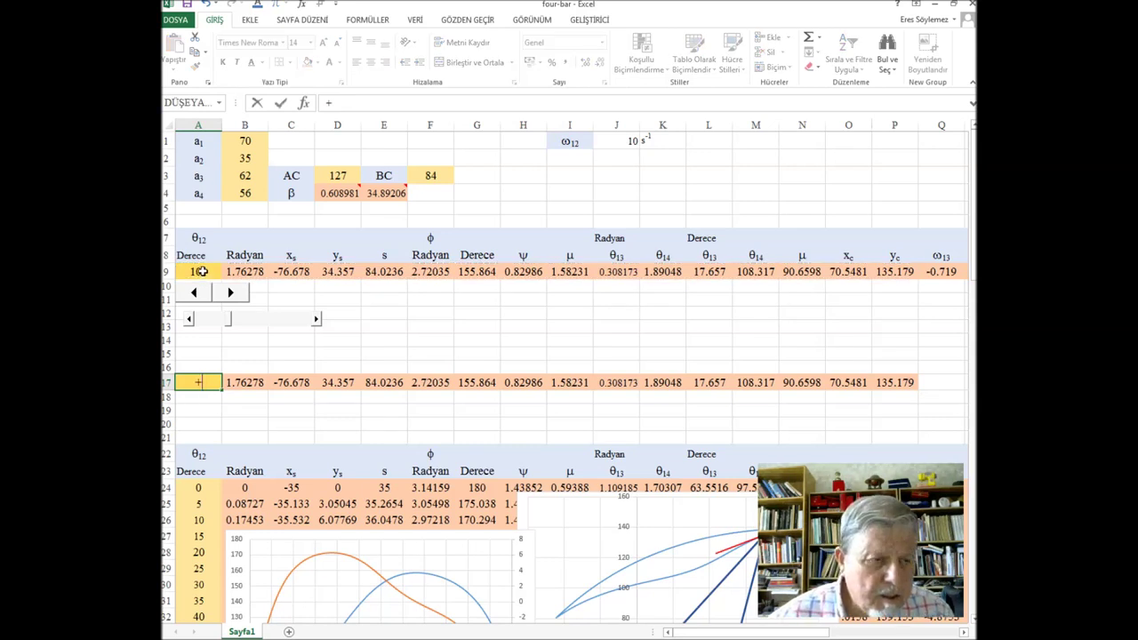
left_click(202, 272)
key("Return")
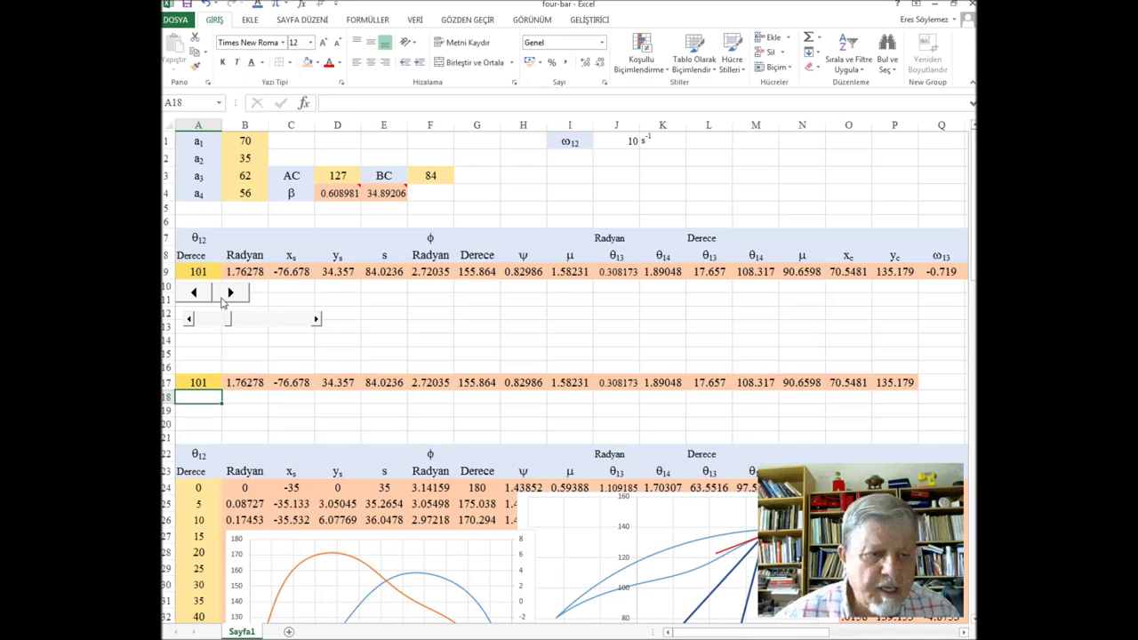
Step: Step the crank angle θ12 to 116 with the spin buttons
left_click(232, 293)
left_click(232, 293)
left_click(232, 293)
left_click(232, 294)
left_click(193, 292)
left_click(178, 384)
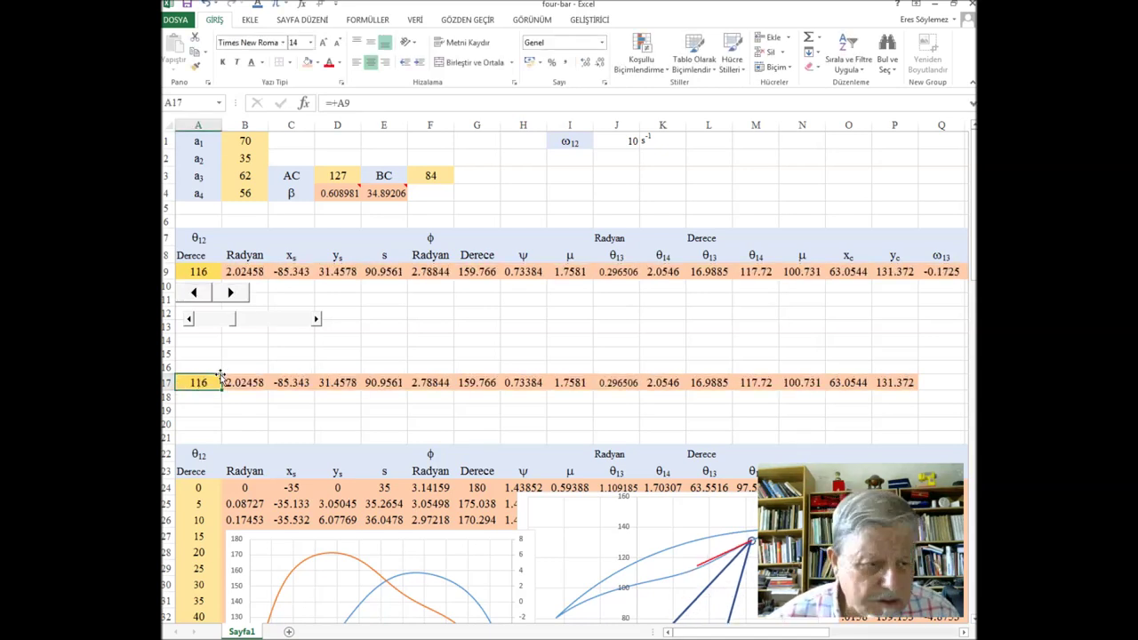
left_click(200, 369)
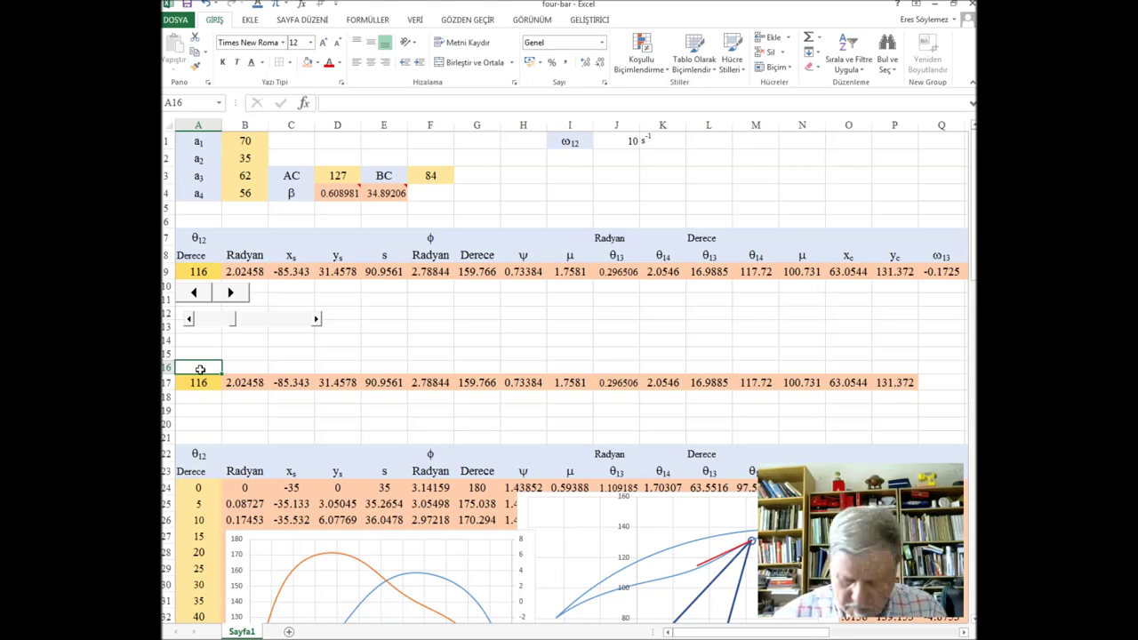
Step: Enter a 0.1° decrement from A17 in A16 and fill it up to A15 (115.8)
type("+")
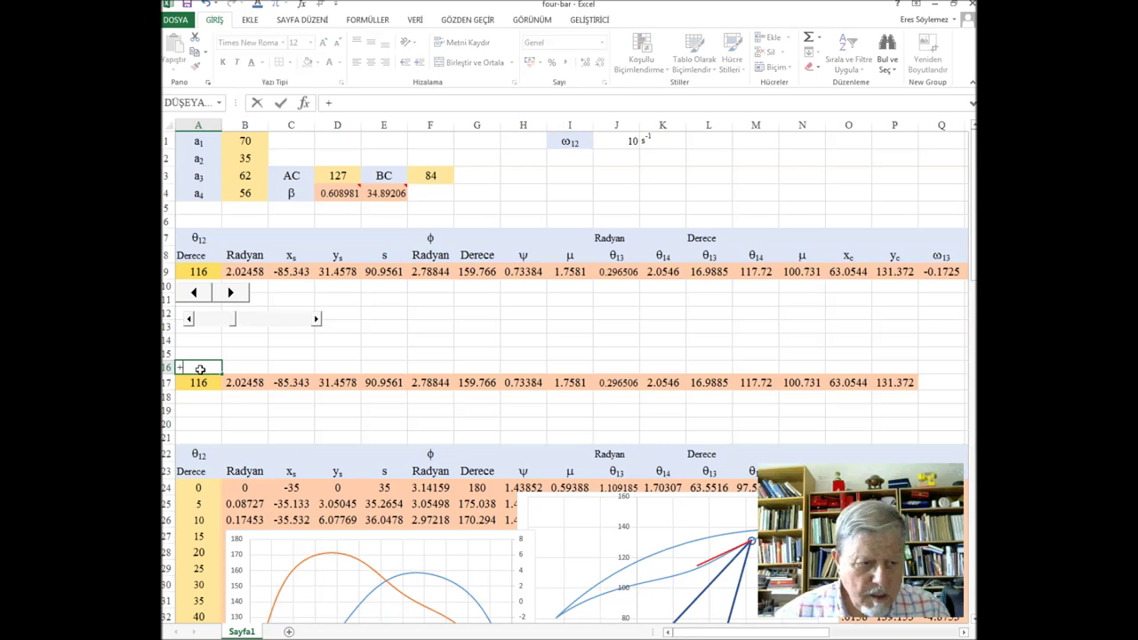
left_click(206, 382)
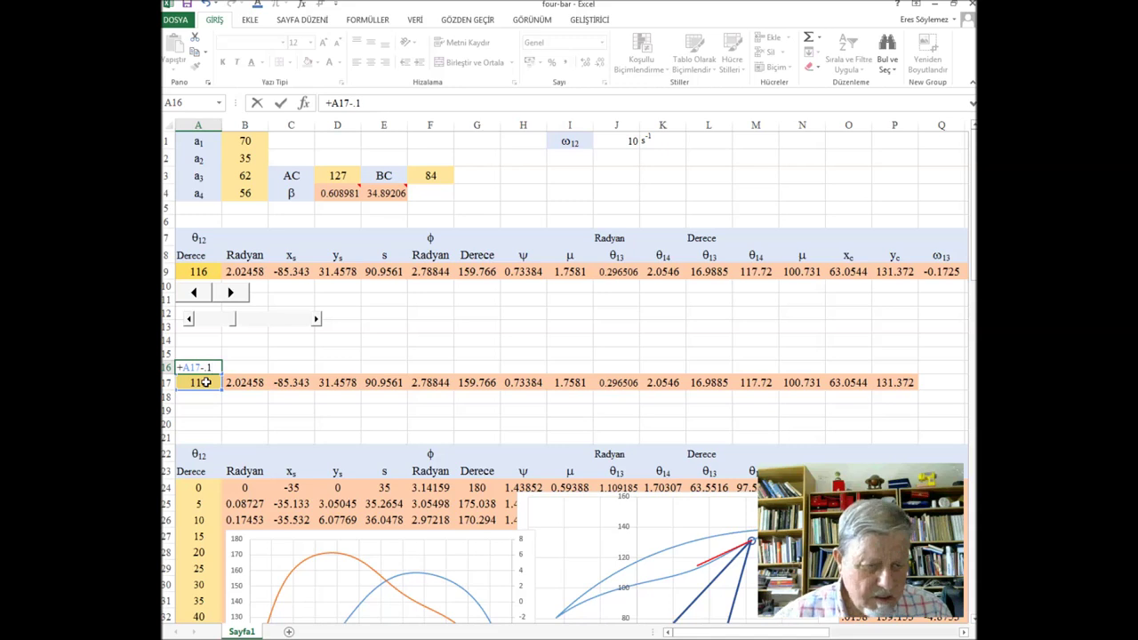
key("Return")
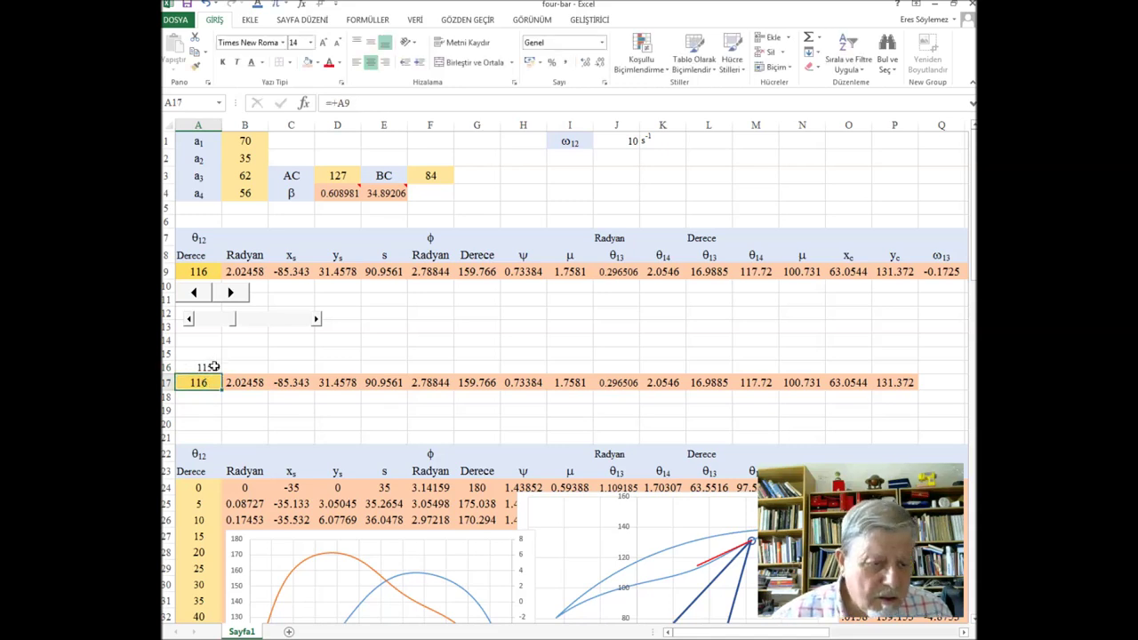
left_click(214, 366)
left_click_drag(222, 375, 222, 355)
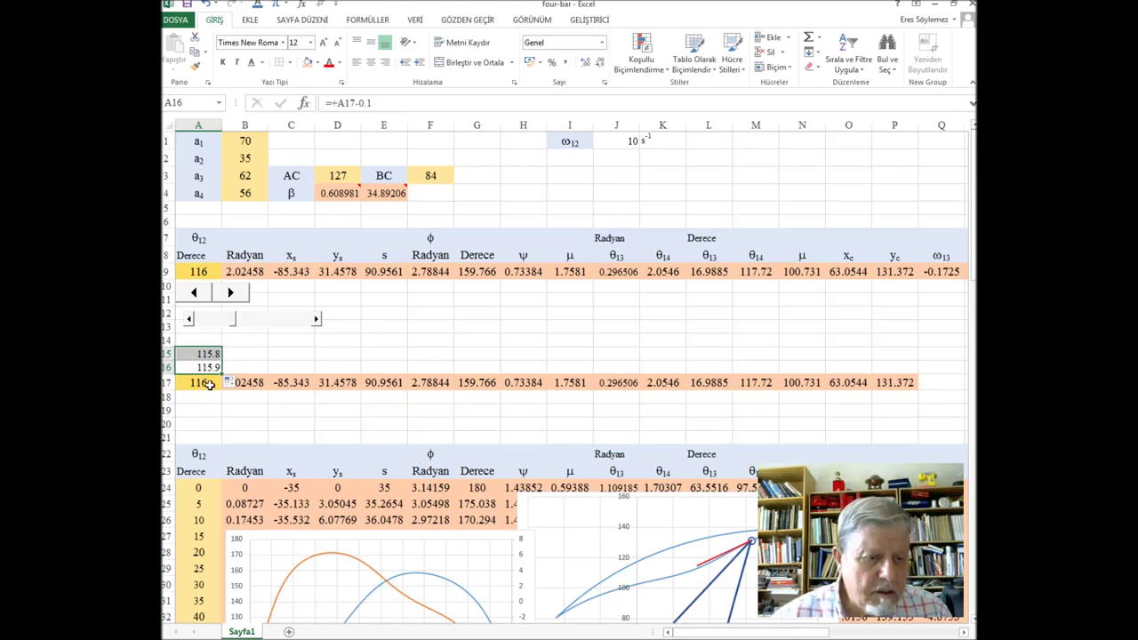
left_click(210, 385)
Step: Enter =+A17+0.1 in A18 and extend it so A19 shows 116.2
left_click(209, 399)
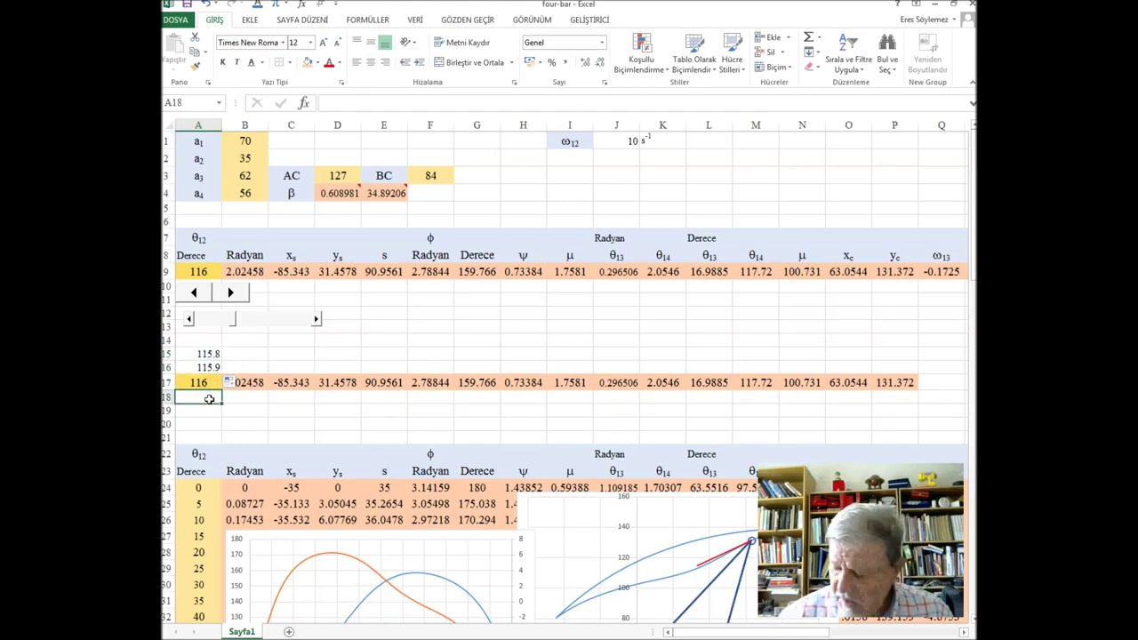
type("+")
left_click(205, 385)
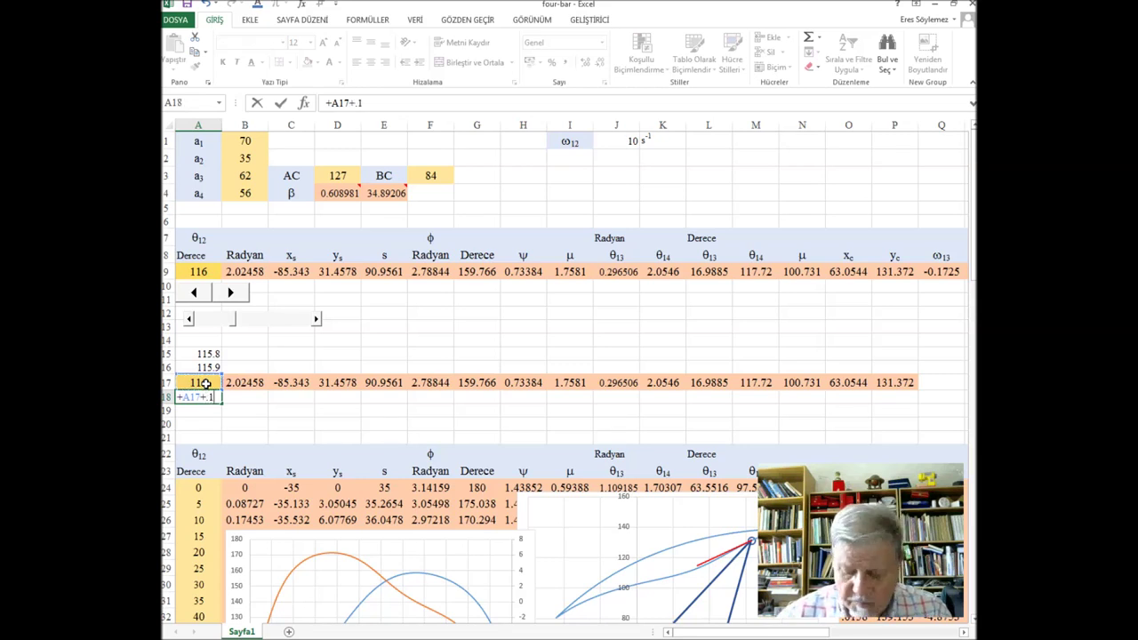
key("Return")
left_click(210, 396)
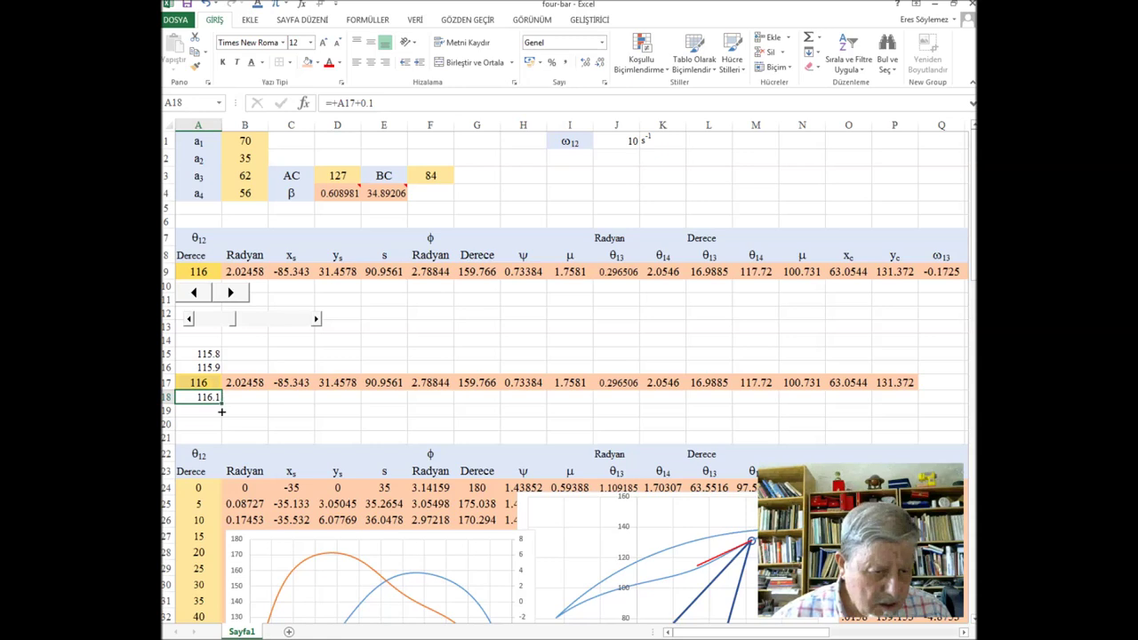
mouse_move(222, 401)
left_mouse_down()
mouse_move(222, 414)
mouse_move(794, 378)
mouse_move(918, 384)
left_mouse_up()
Step: Copy the row 17 calculations up into rows 15–16
left_click(256, 412)
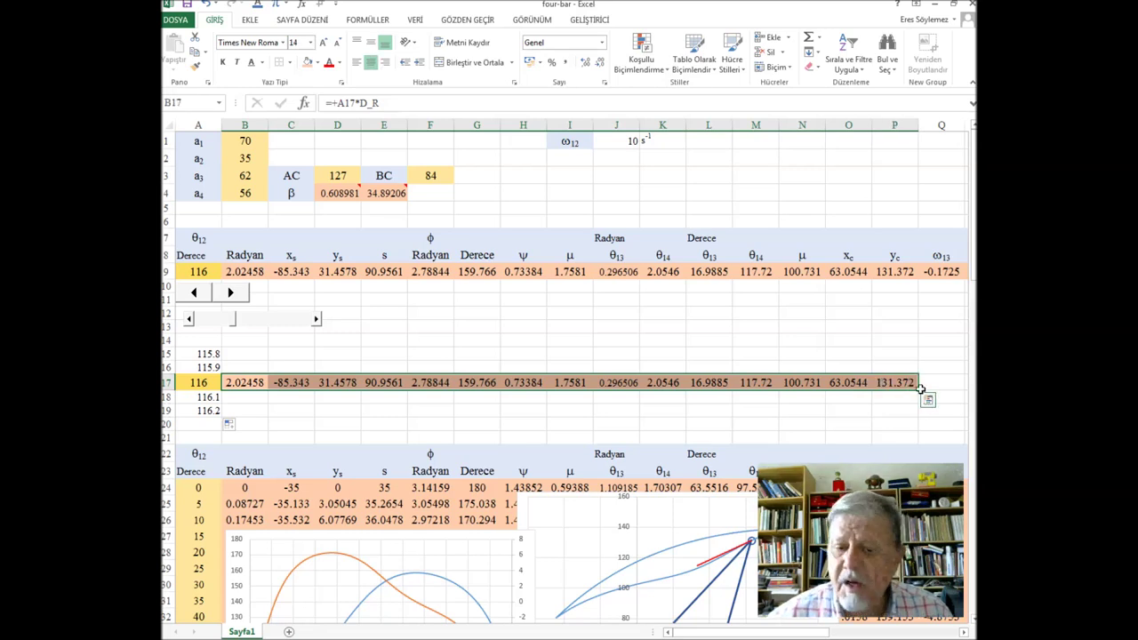
left_click_drag(920, 388, 911, 362)
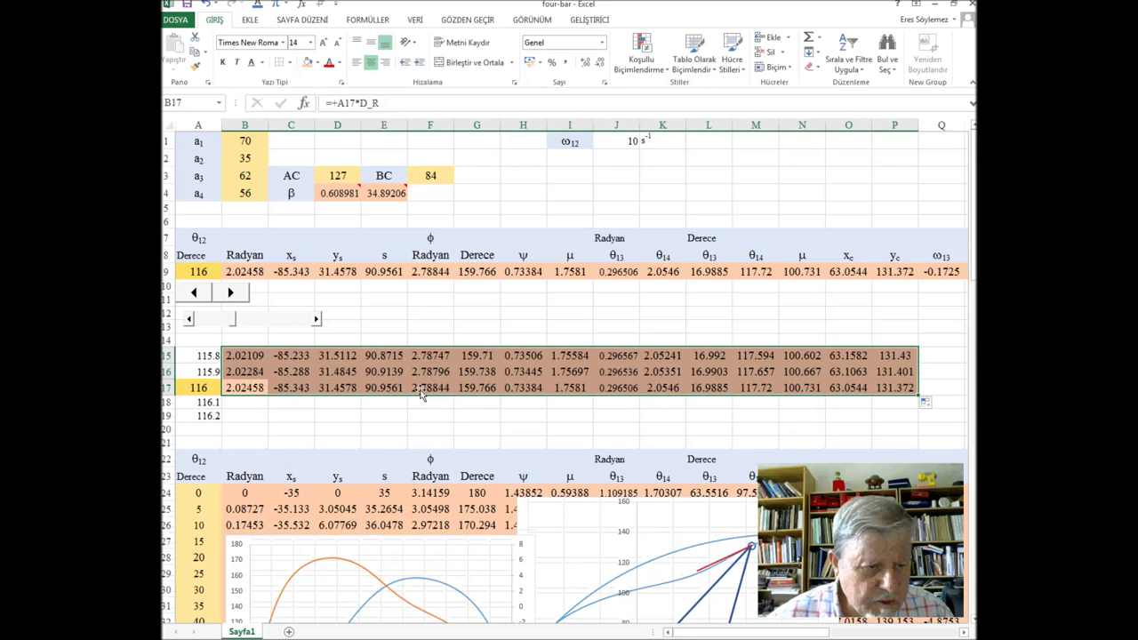
mouse_move(230, 391)
left_mouse_down()
mouse_move(432, 397)
mouse_move(229, 391)
left_mouse_up()
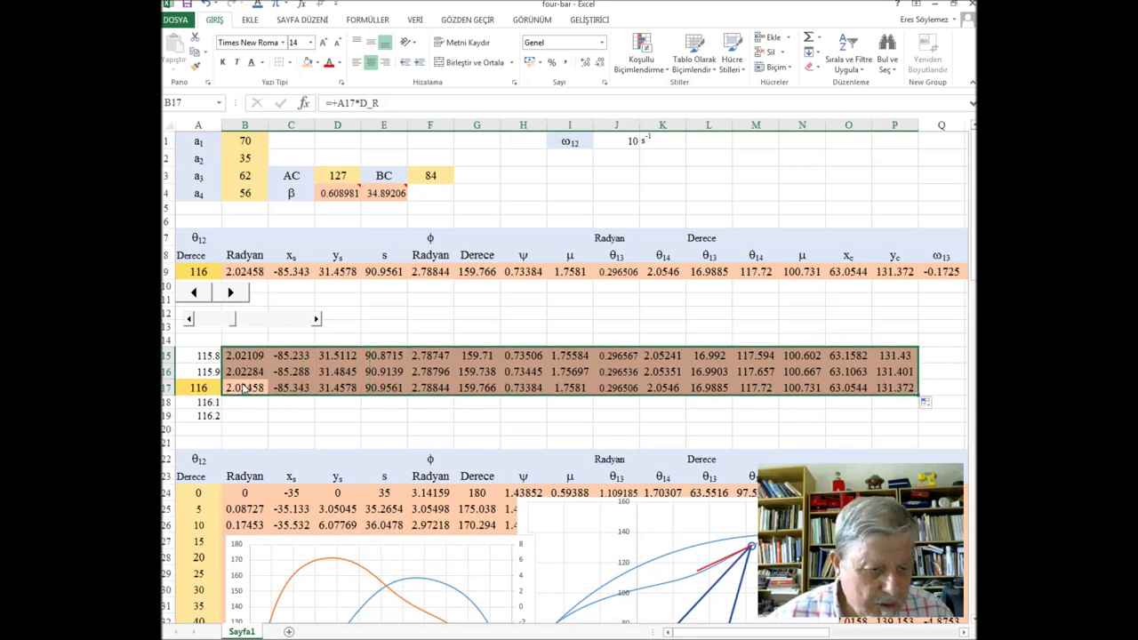
left_click(921, 415)
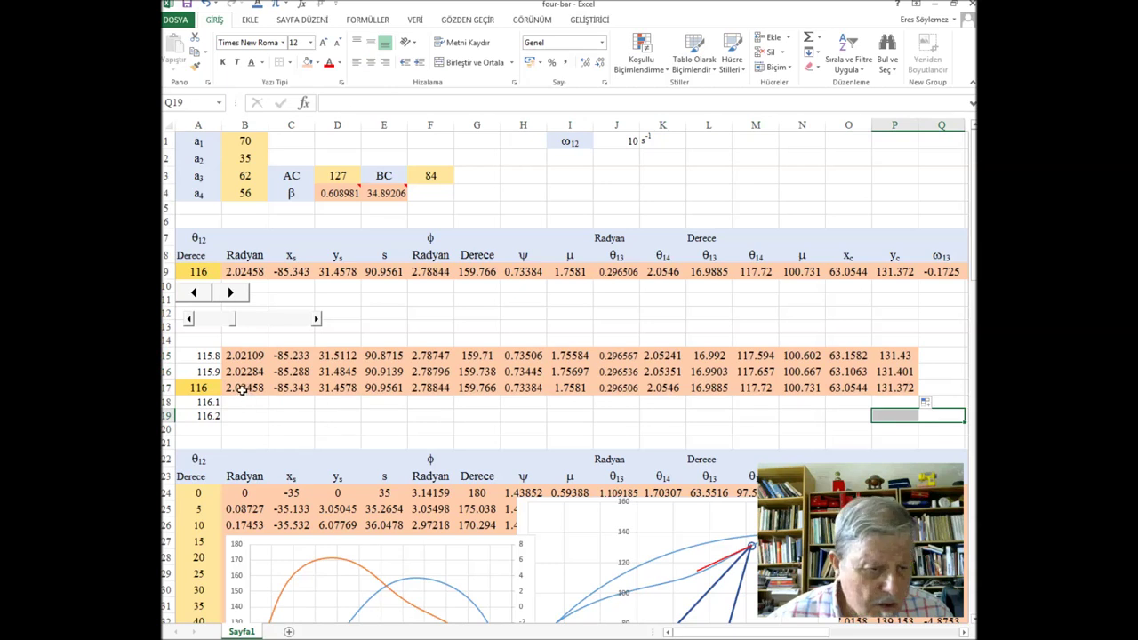
Step: Copy the B17:P17 calculations down into rows 18–19
left_click_drag(241, 390, 874, 388)
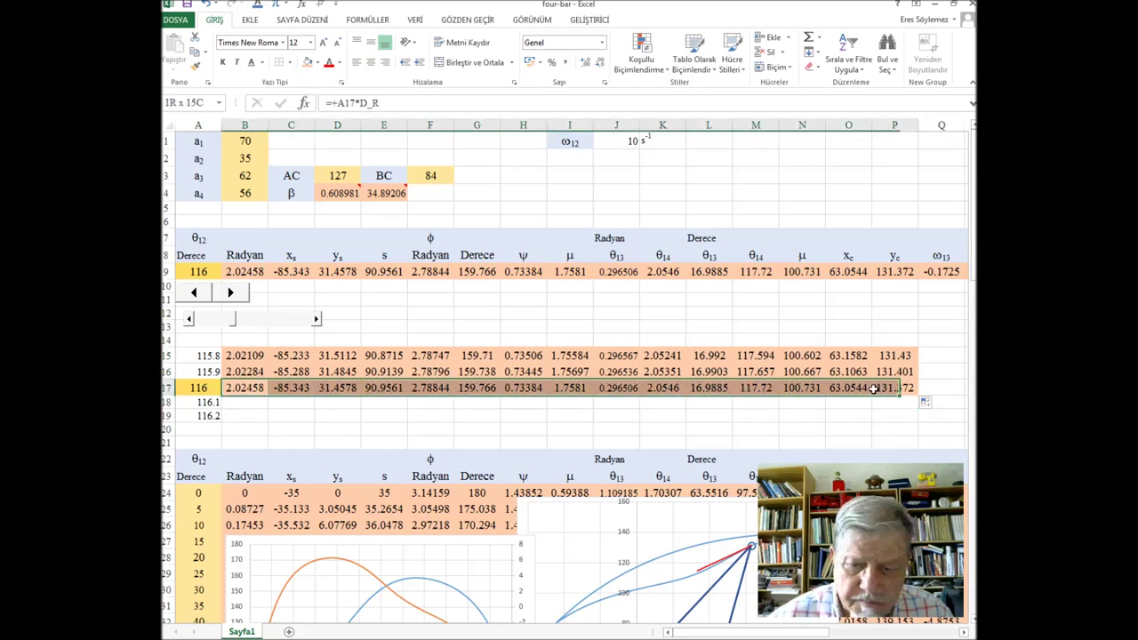
left_click_drag(874, 388, 908, 392)
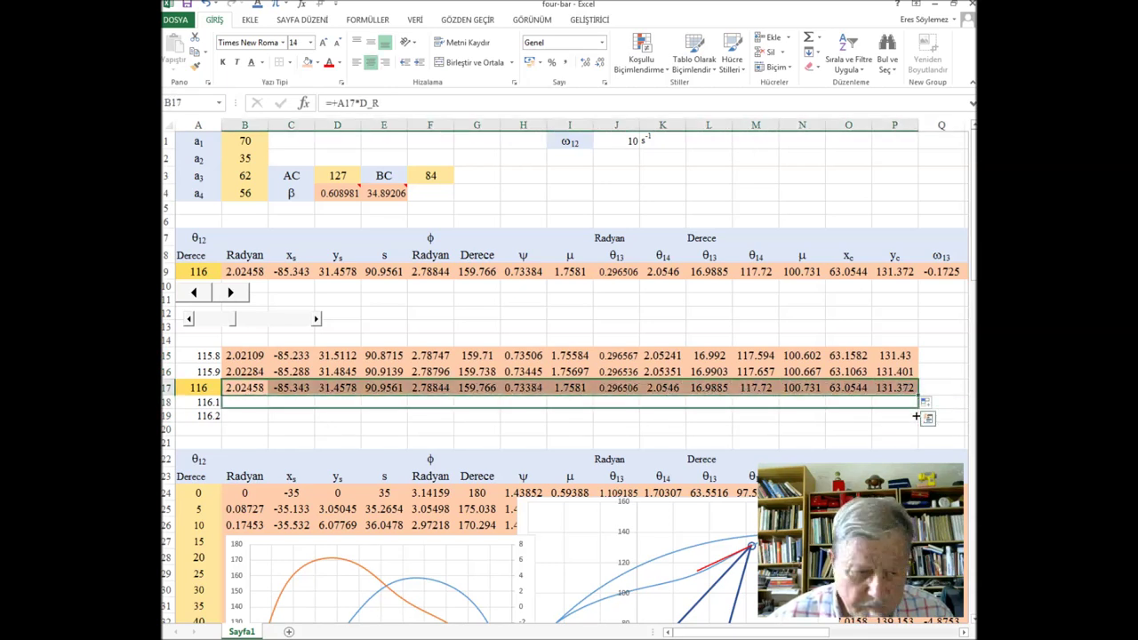
left_click_drag(915, 408, 915, 423)
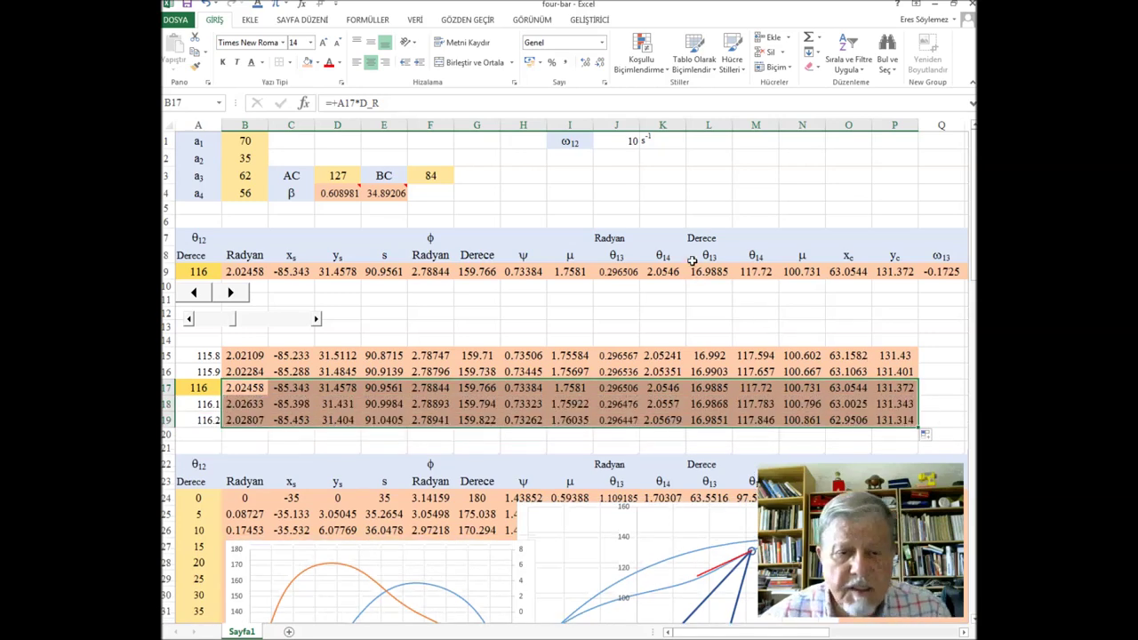
left_click_drag(191, 256, 570, 253)
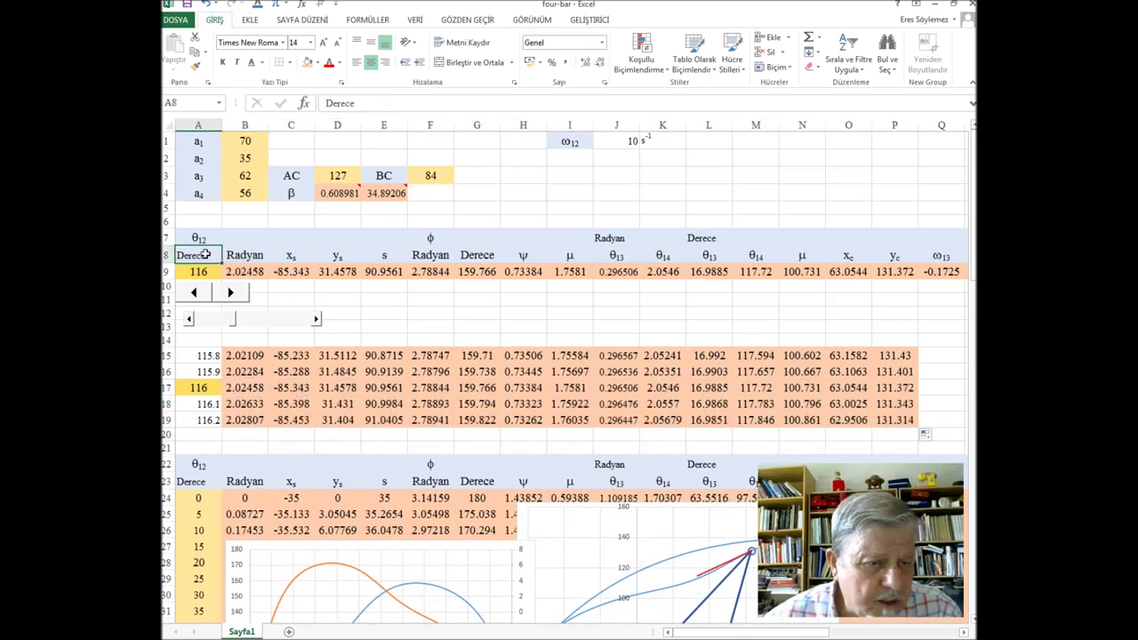
left_click(564, 254)
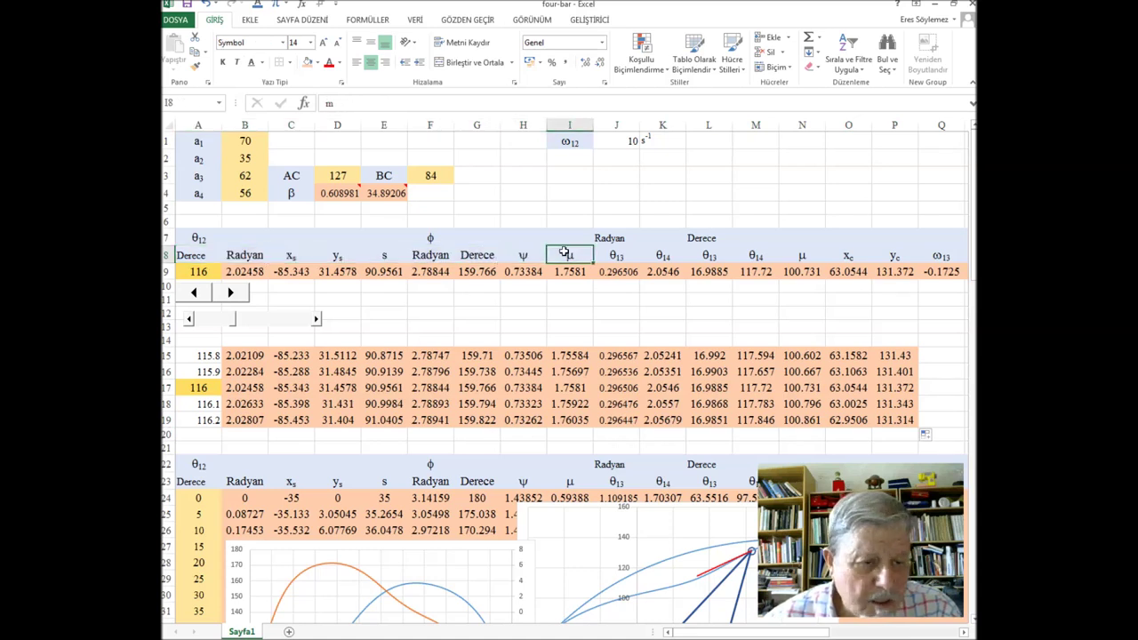
Step: Insert a blank row at row 14 above the neighborhood block
left_click(166, 338)
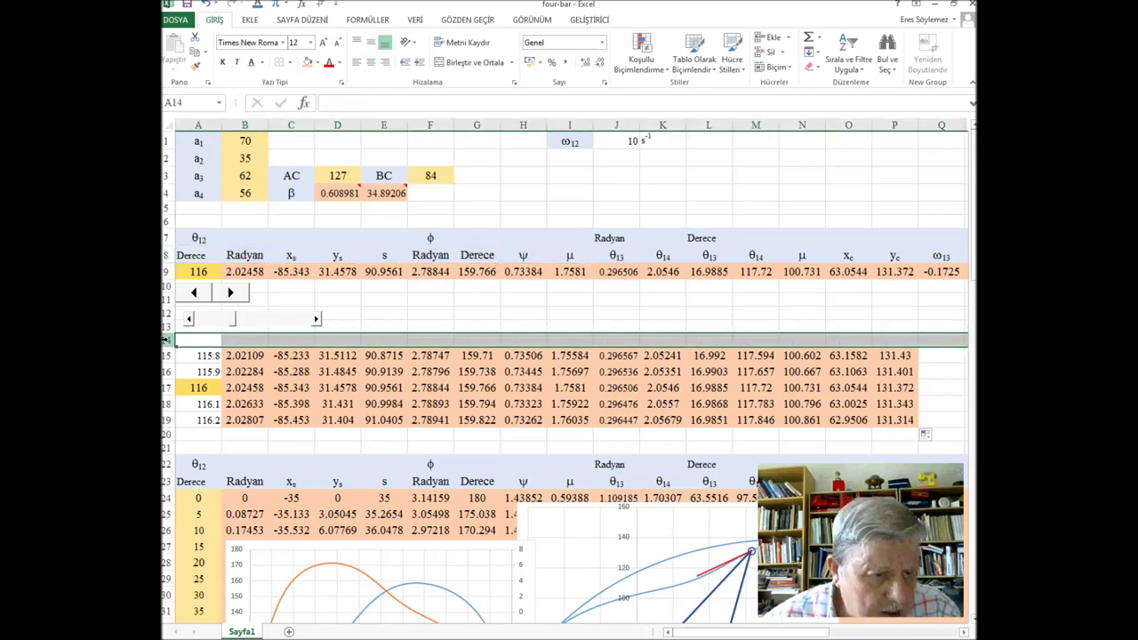
right_click(167, 338)
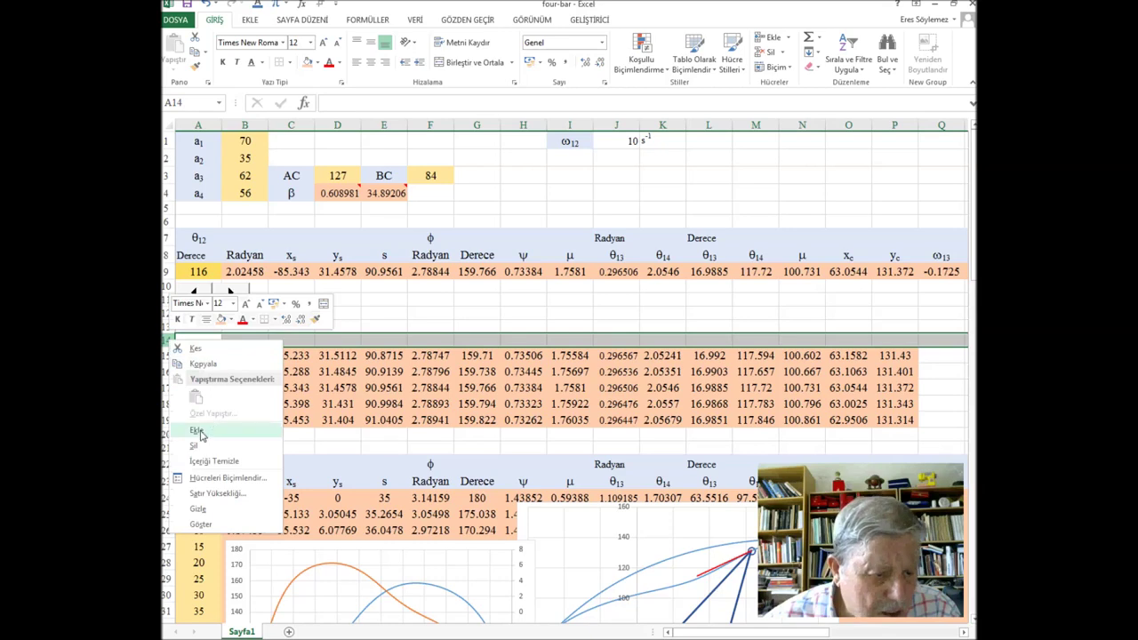
left_click(197, 430)
Step: Paste copies of header rows 7–8 at A14 and center the angles in A16:A20
left_click_drag(201, 238, 887, 249)
key("ctrl+c")
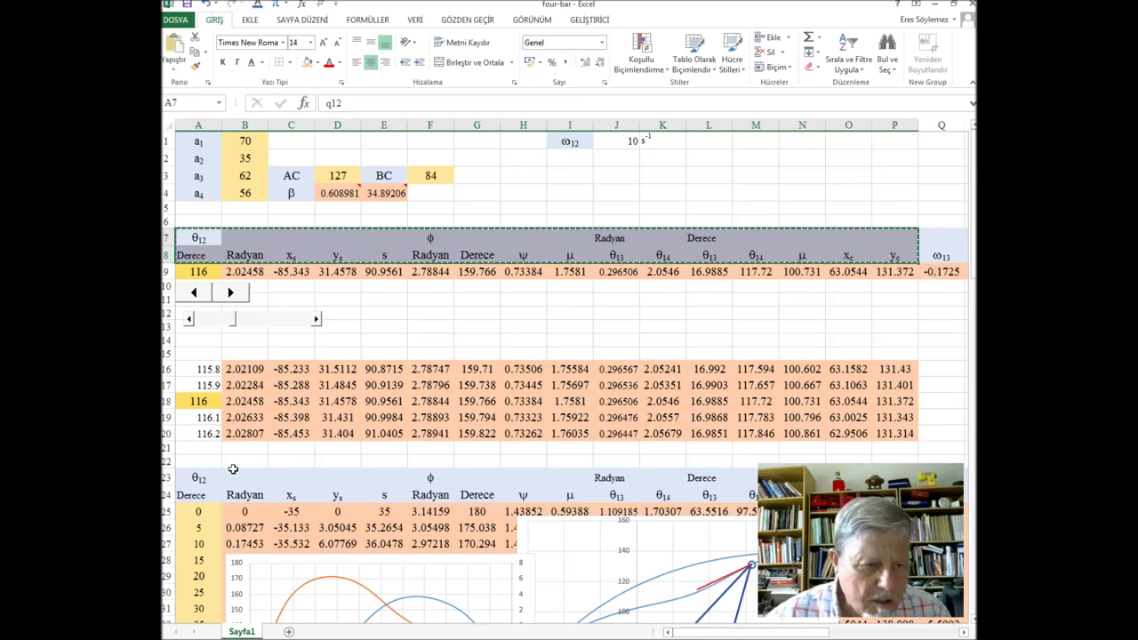
left_click(207, 340)
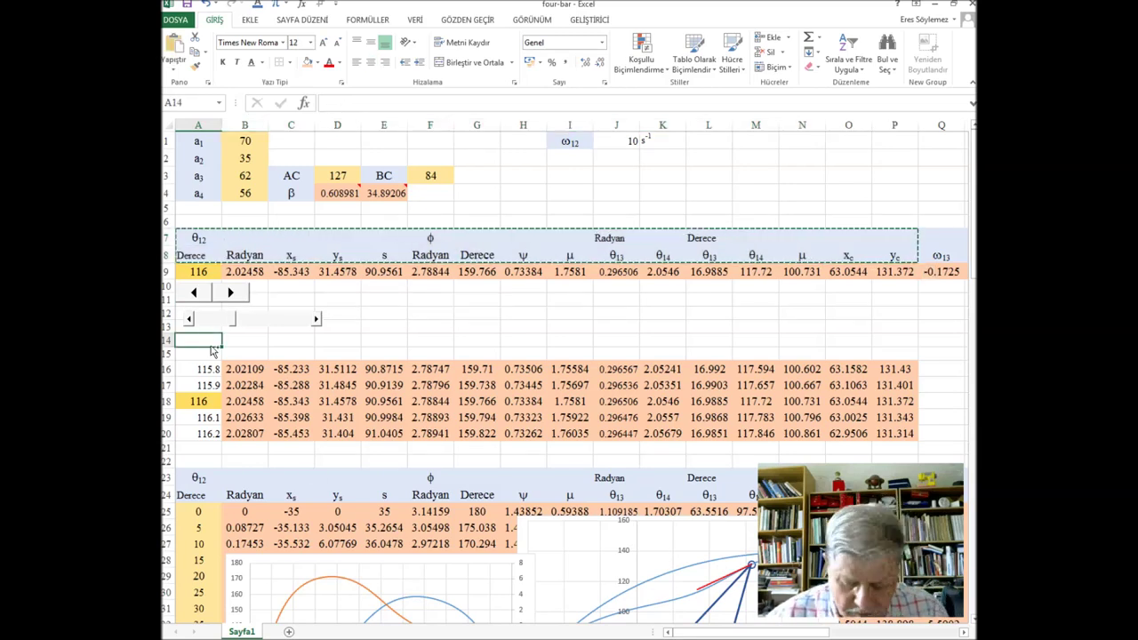
key("ctrl+v")
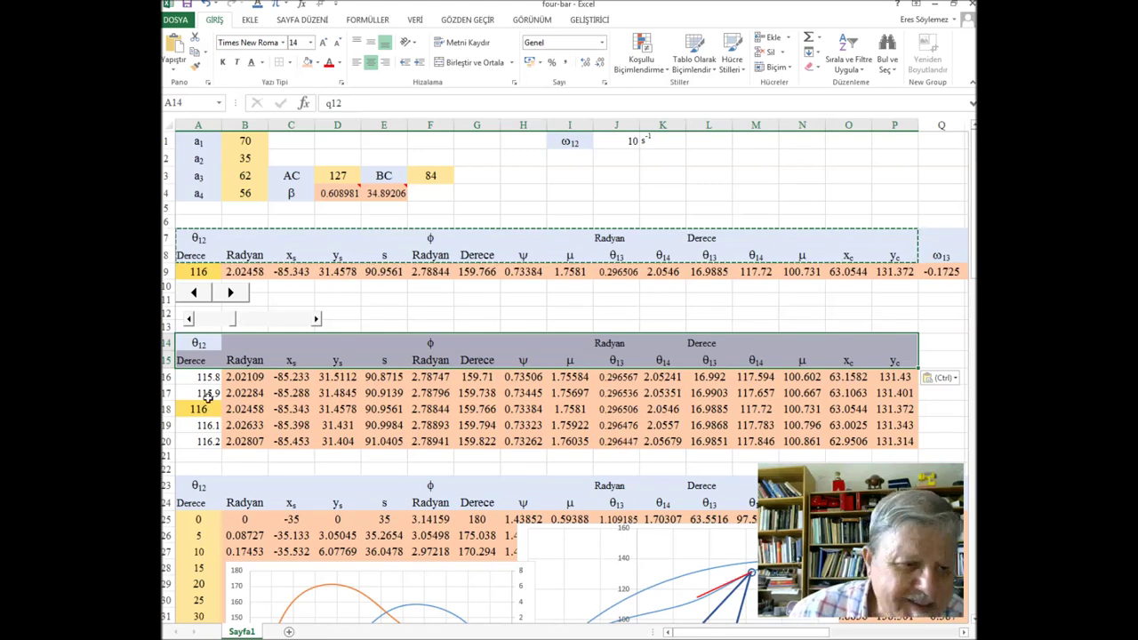
left_click_drag(208, 377, 210, 439)
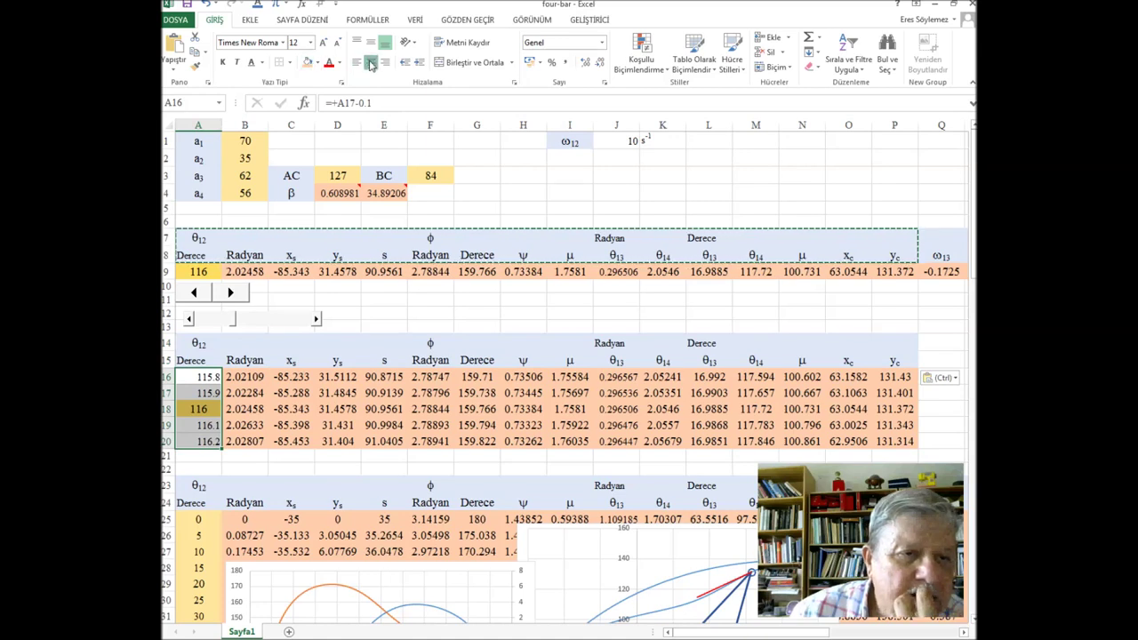
left_click(371, 64)
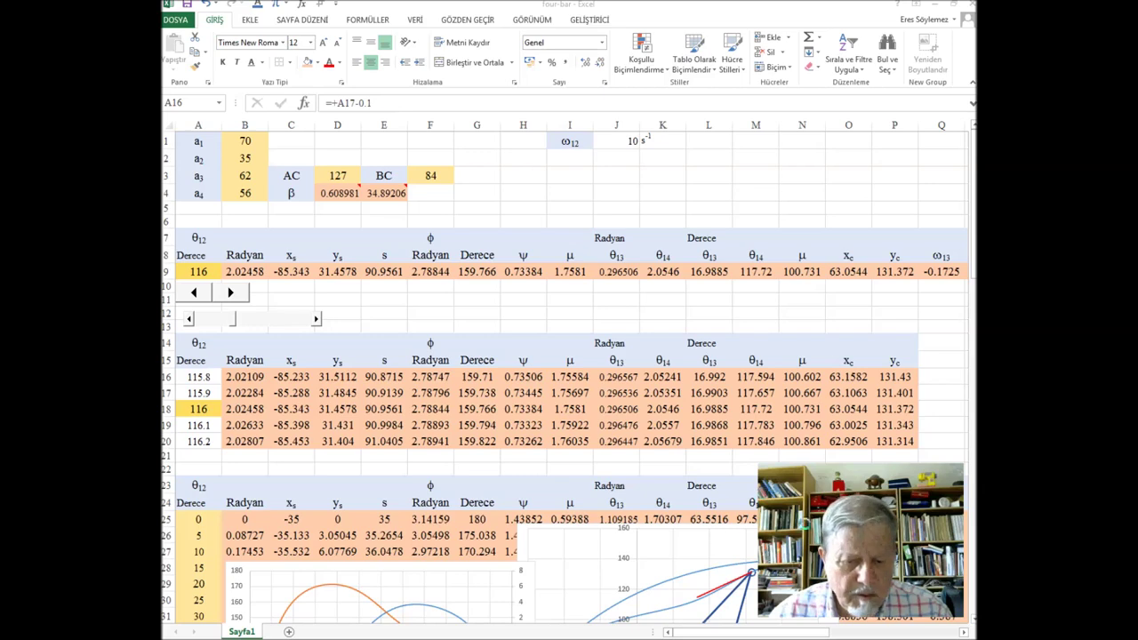
Step: Drag the angle-curves and linkage charts lower, then paste the ω14 equation object at D21
scroll(568, 355, "down", 2)
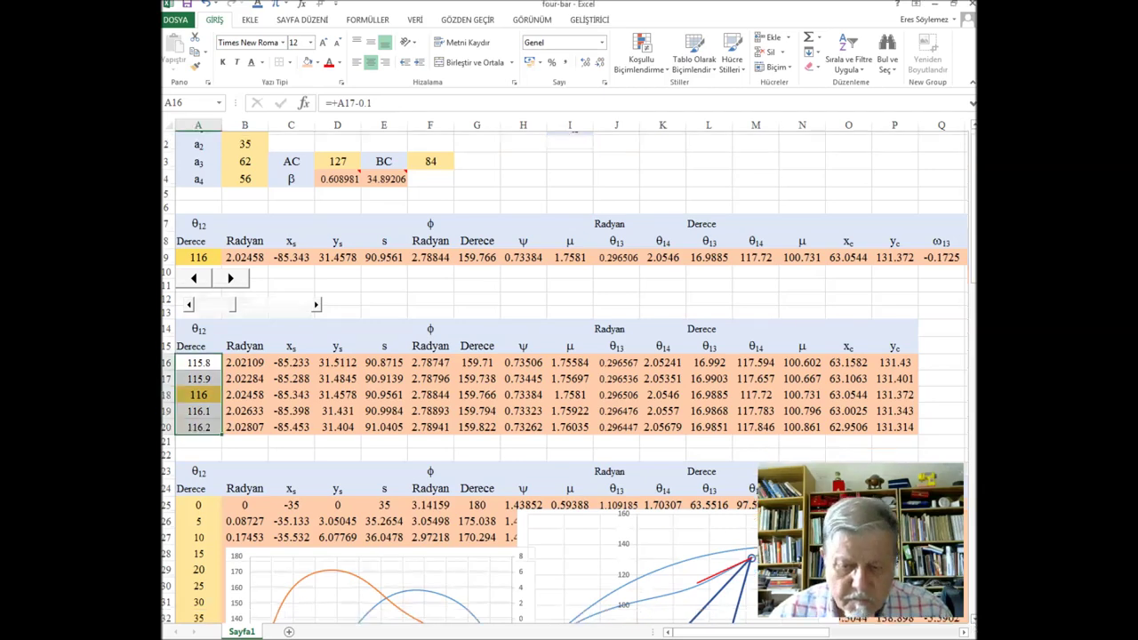
scroll(445, 322, "down", 3)
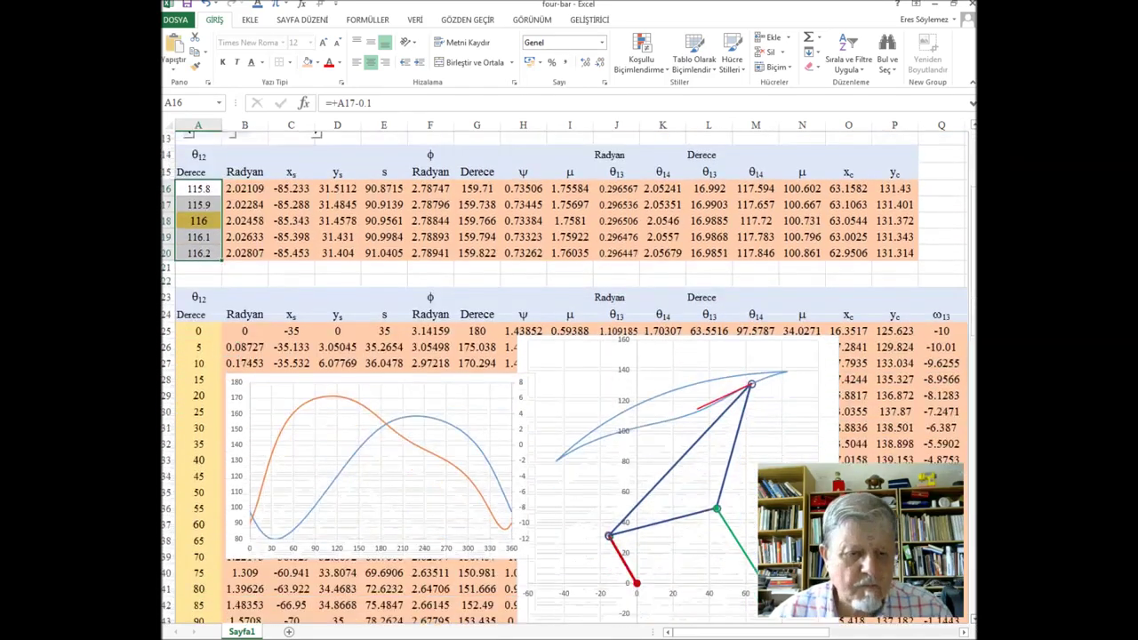
scroll(444, 322, "down", 1)
left_click(444, 322)
left_click(338, 361)
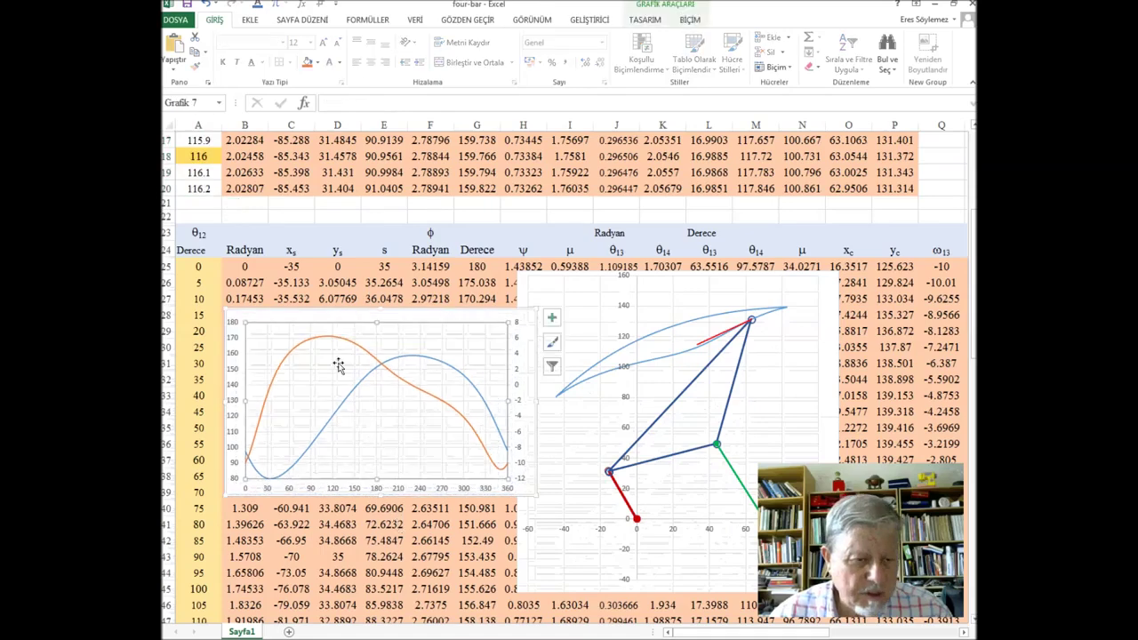
left_click_drag(337, 315, 309, 587)
left_click(551, 297)
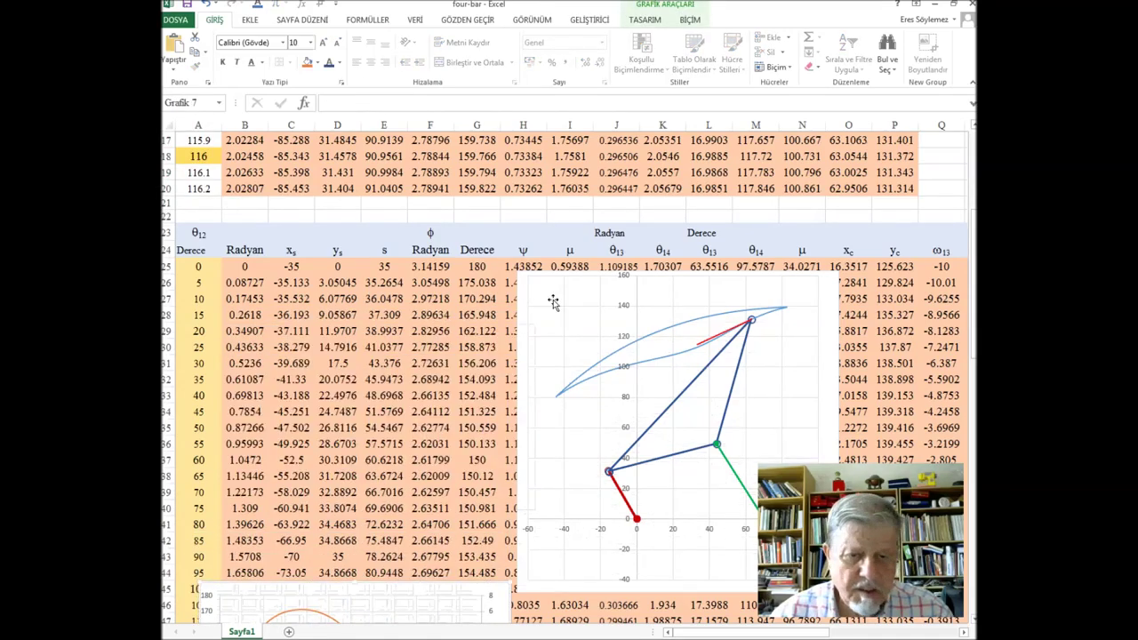
left_click_drag(716, 271, 708, 526)
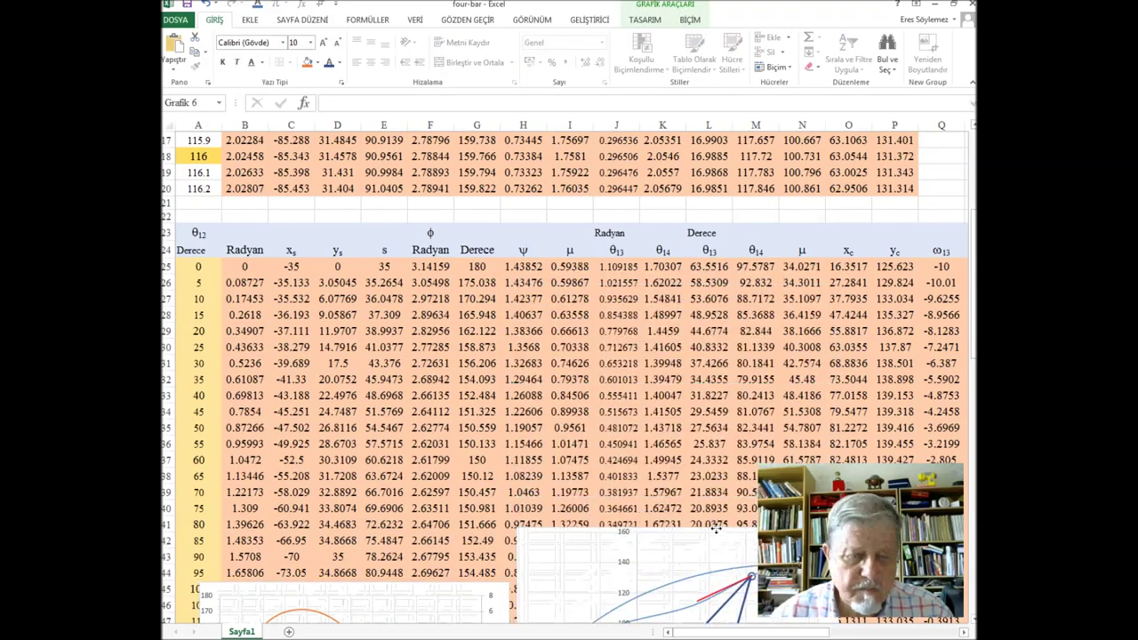
left_click(347, 212)
key("ctrl+v")
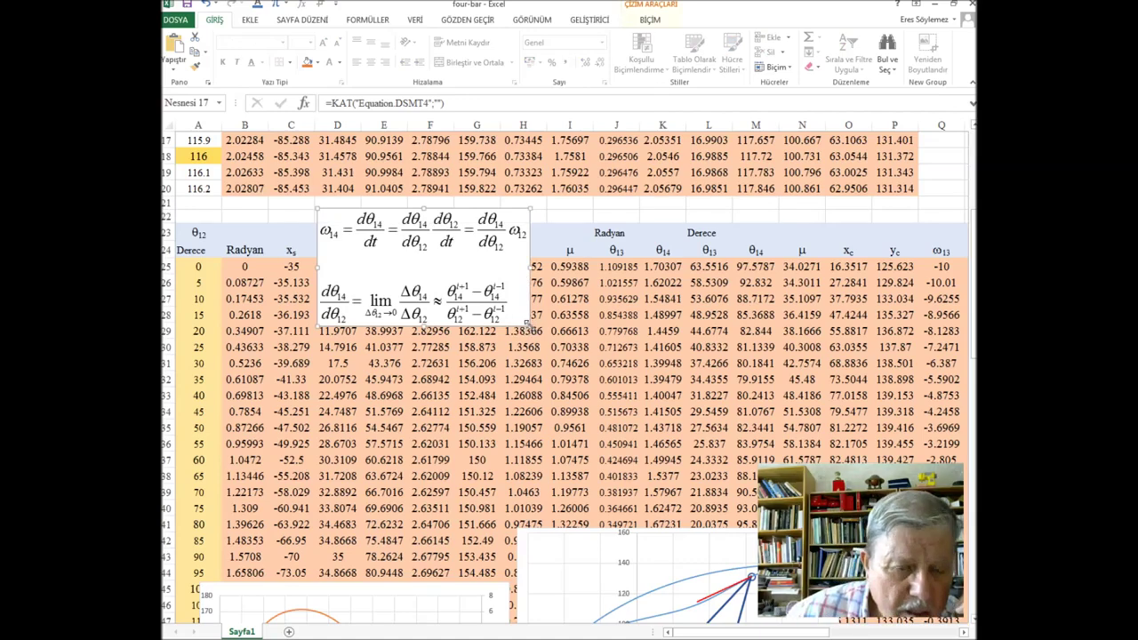
Step: Enlarge the ω14 finite-difference equation object by dragging its corner outward
left_click_drag(527, 322, 654, 400)
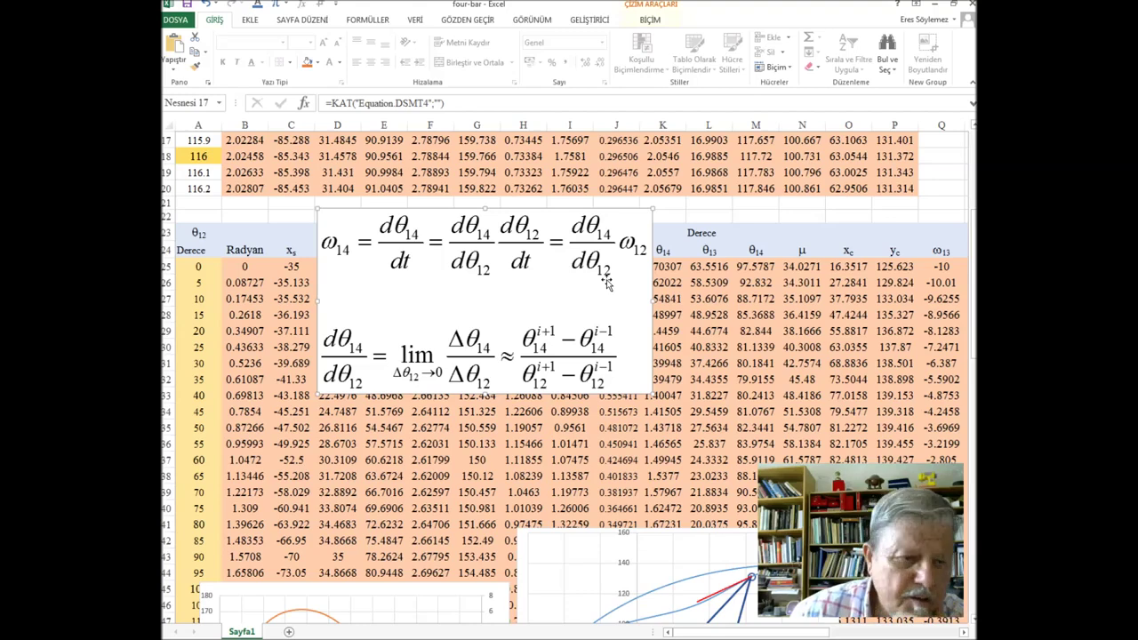
scroll(369, 355, "down", 1)
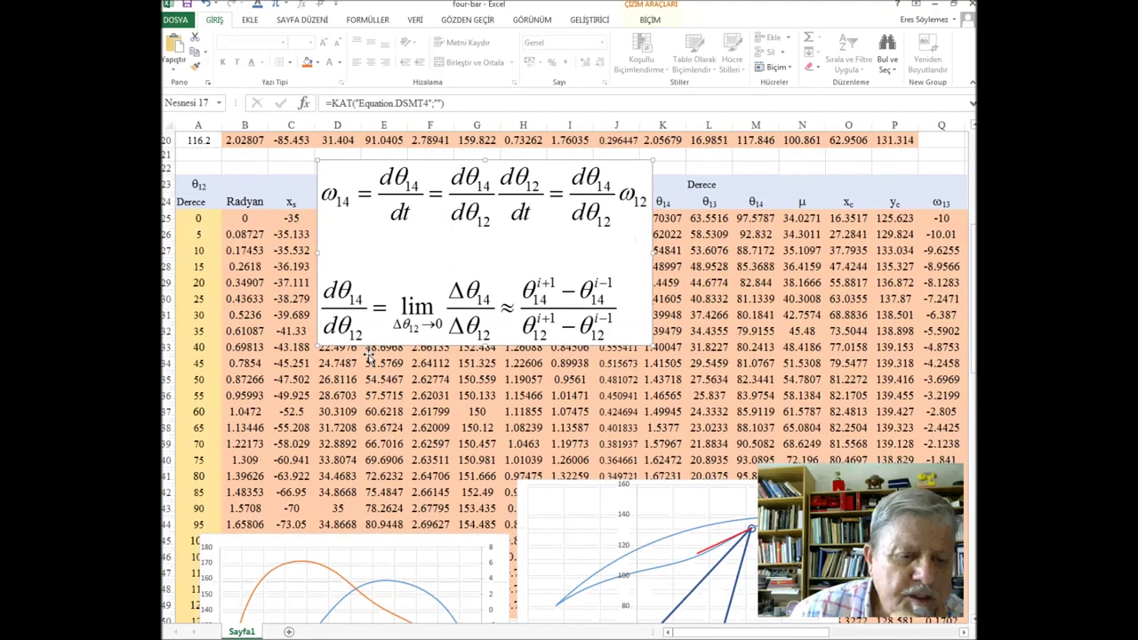
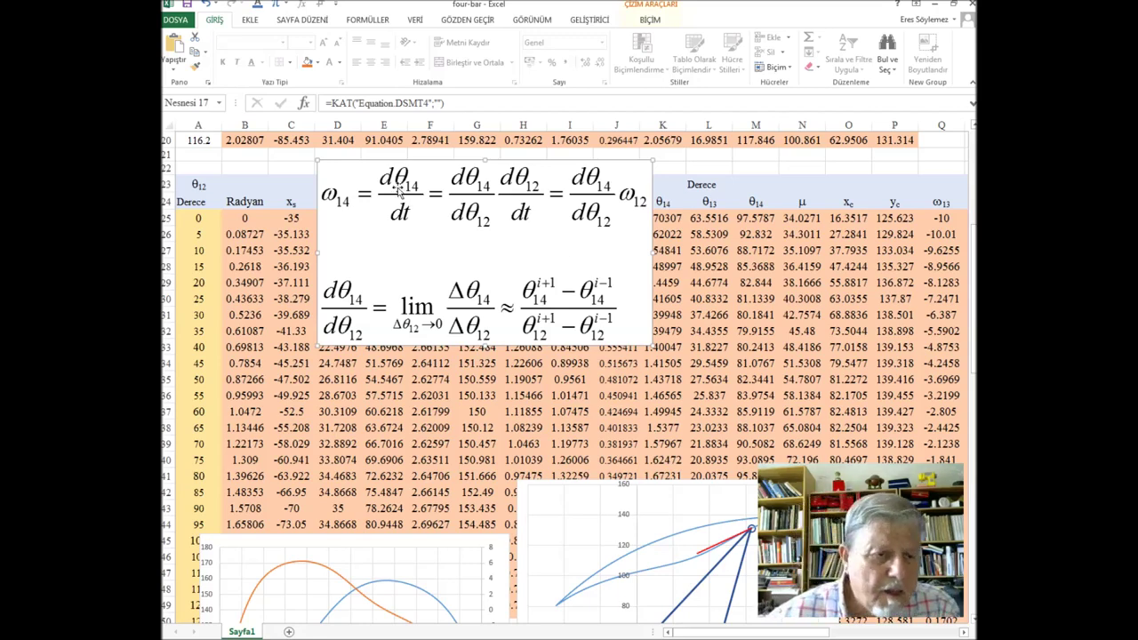
Step: Move the equation image aside and put a w13 header in Q15 with the ω13 formatting from Q8
left_click_drag(371, 171, 370, 274)
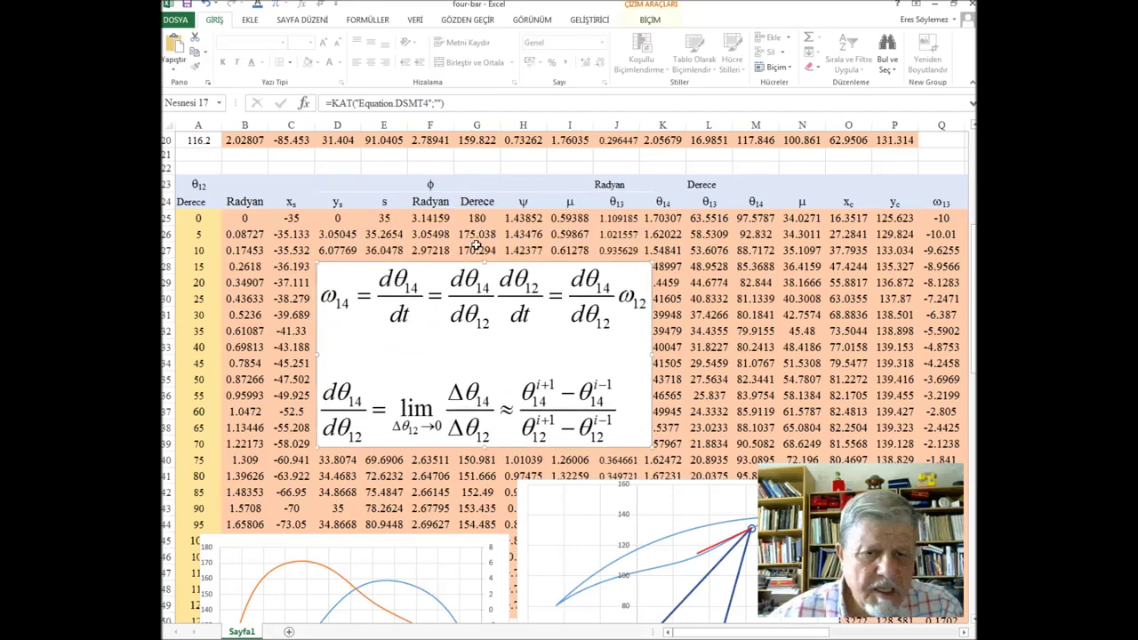
scroll(456, 268, "up", 4)
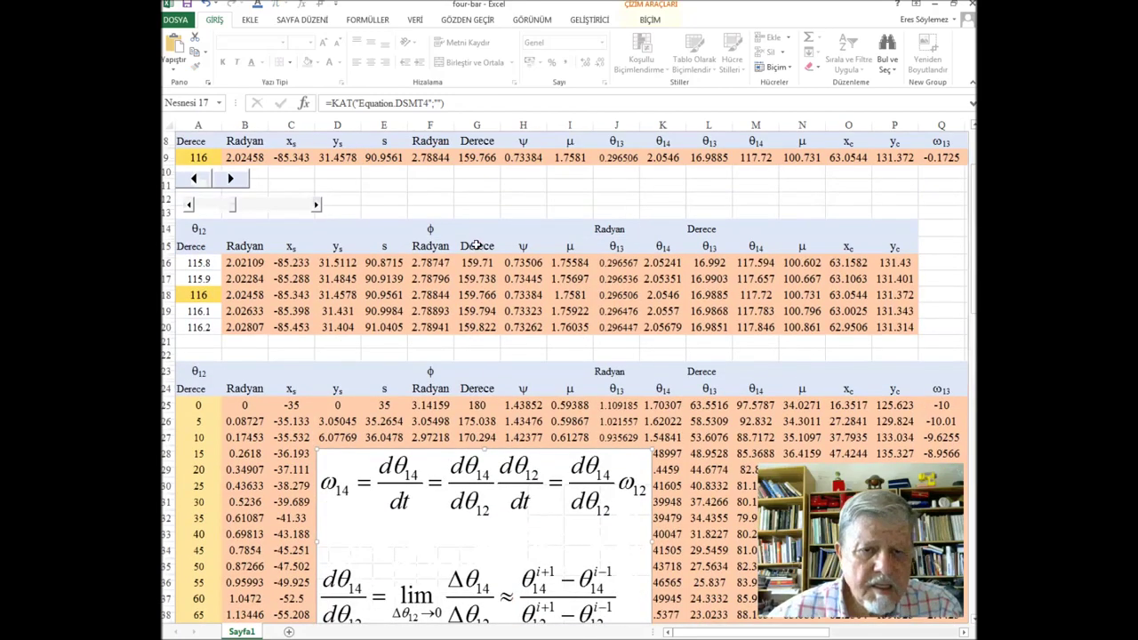
left_click(950, 249)
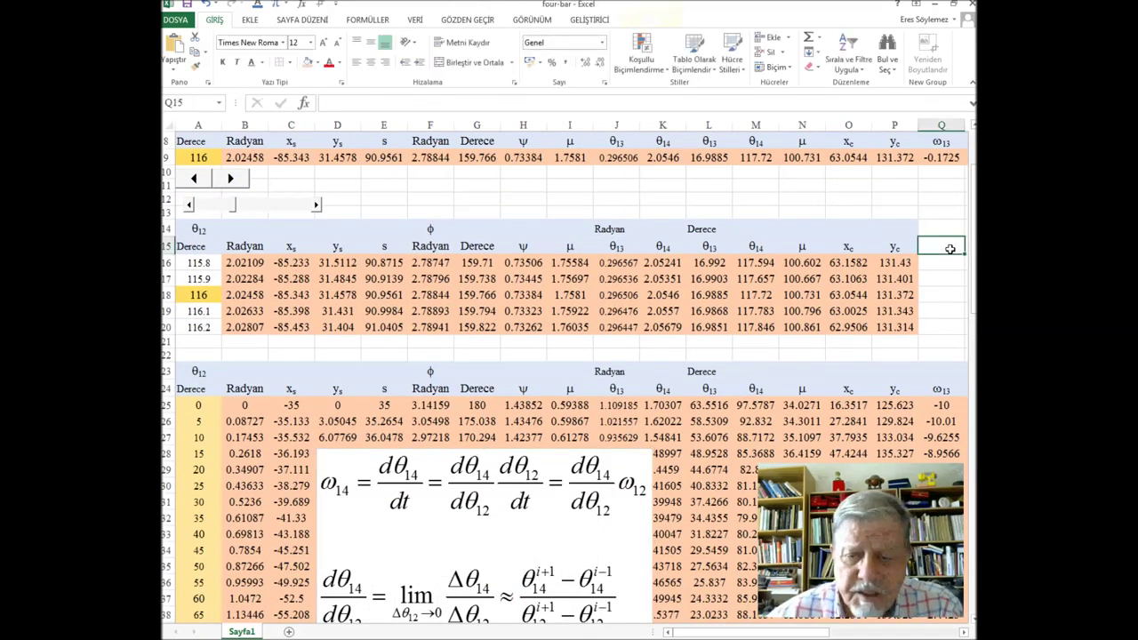
type("w13")
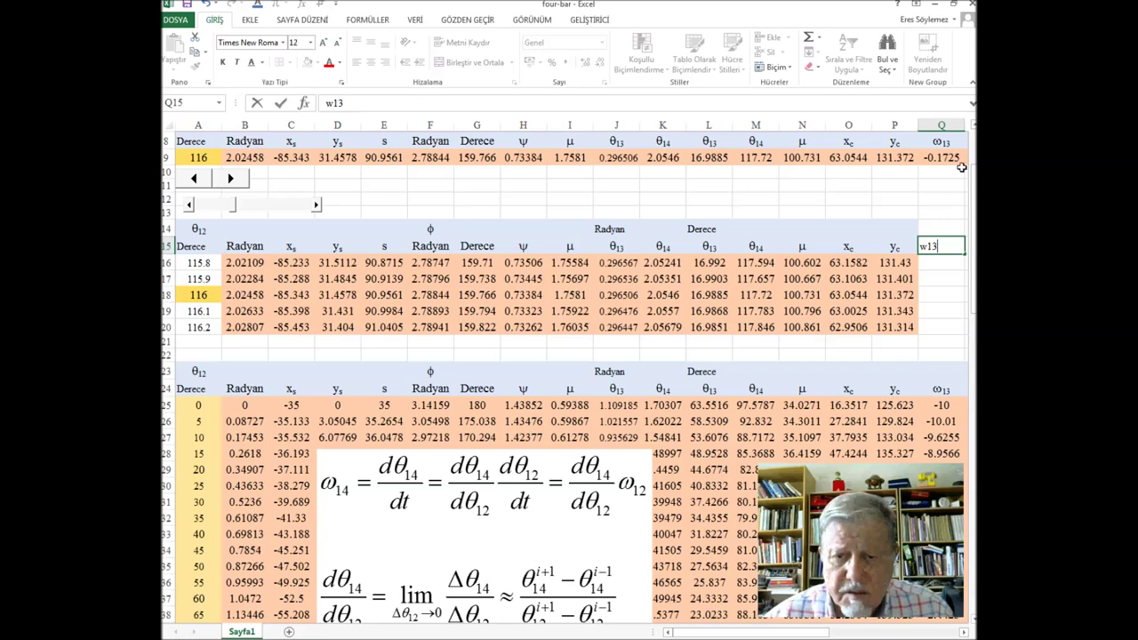
left_click(941, 142)
key("ctrl+c")
left_click(942, 245)
key("ctrl+v")
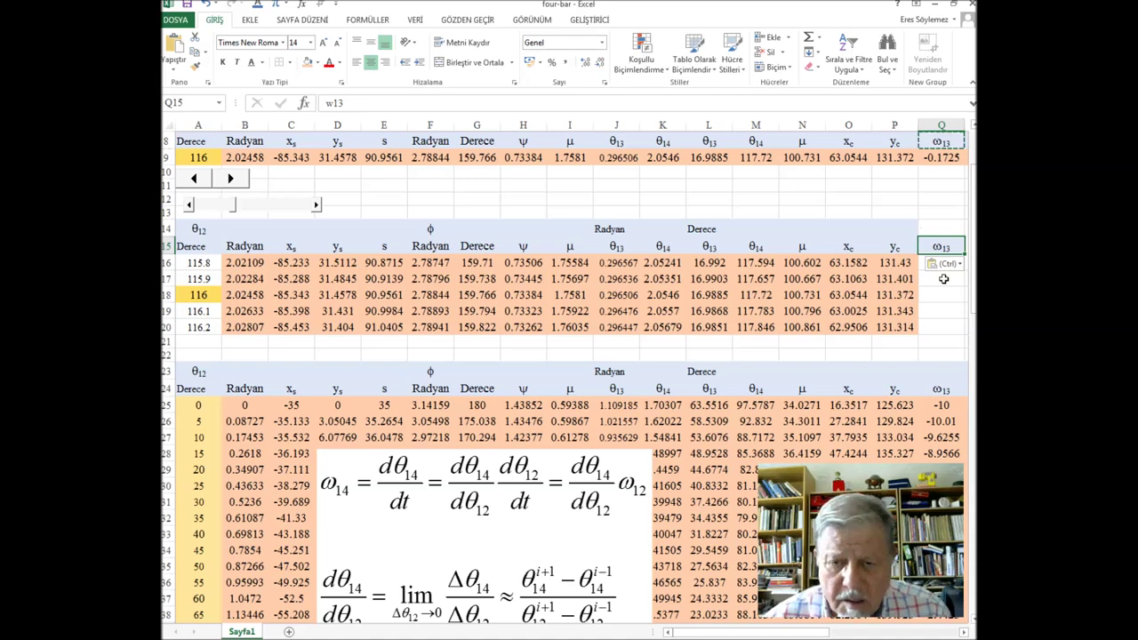
Step: Select Q17 and shift the sheet to show the columns on the right
left_click(947, 278)
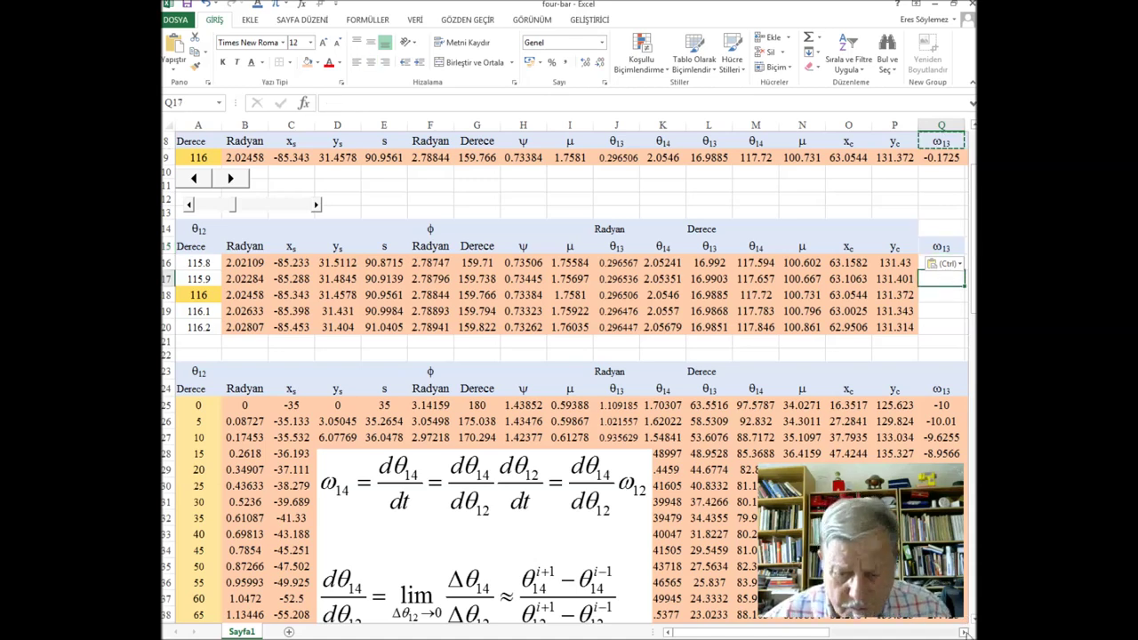
left_click(963, 632)
left_click(964, 632)
left_click(963, 632)
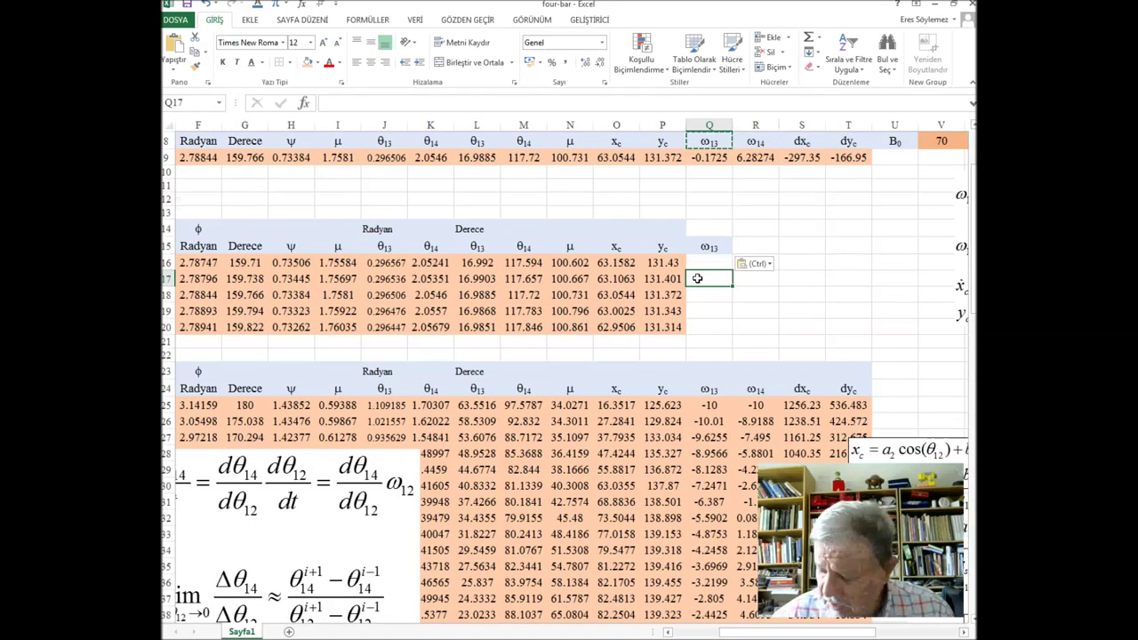
Step: Enter the ω13 formula +(J18-J16)(2*D_R)*$J$1 in Q17, with J1 absolute
type("+(")
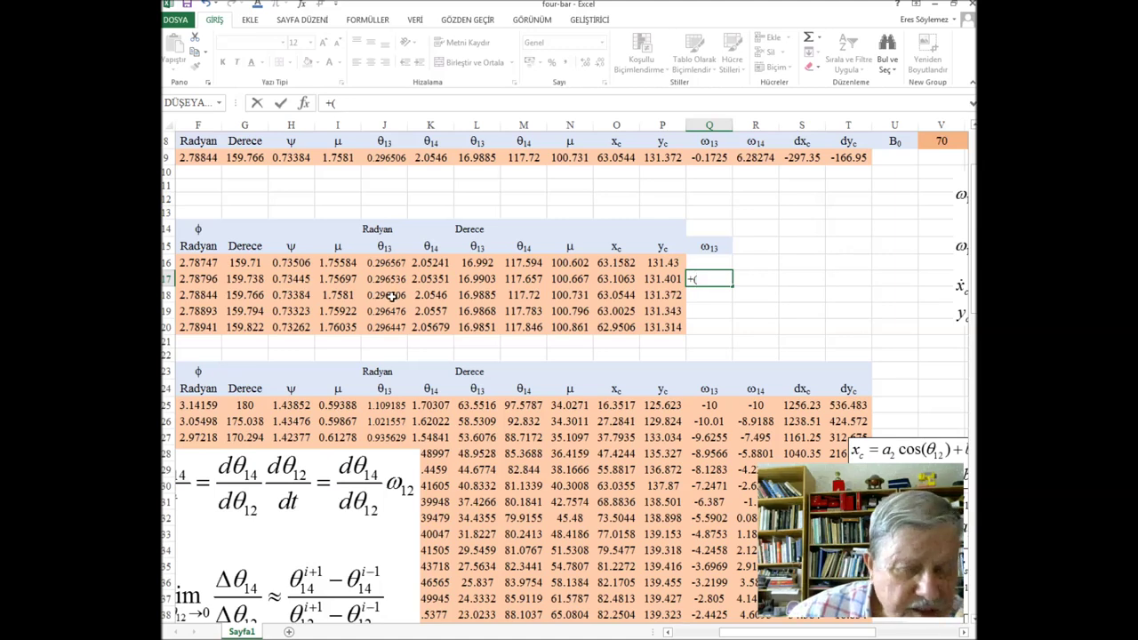
left_click(391, 296)
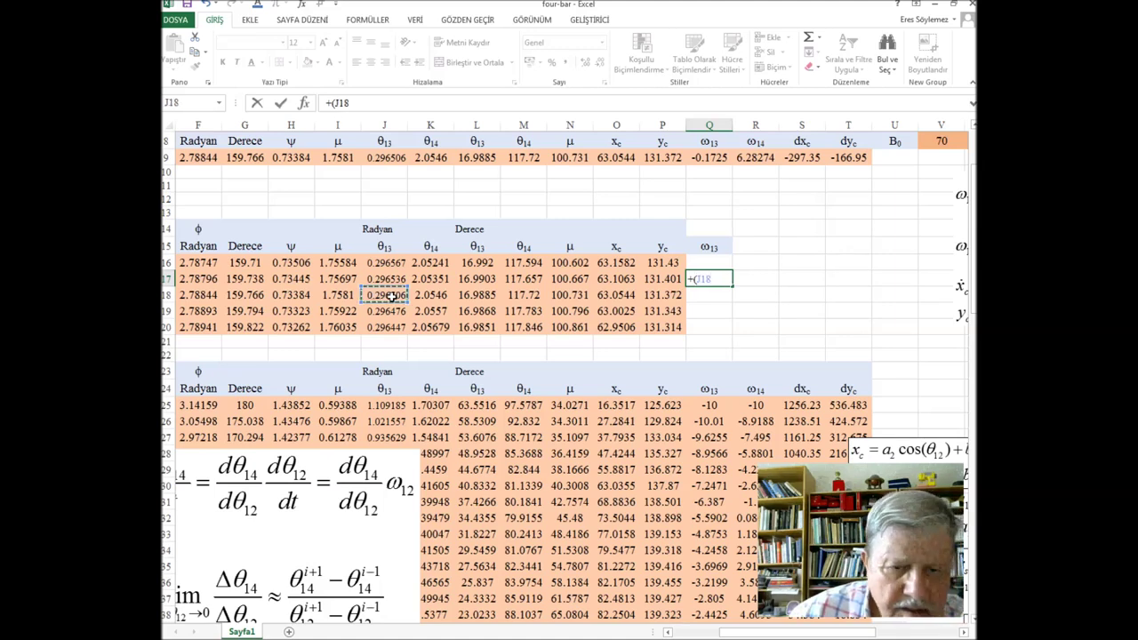
type("-")
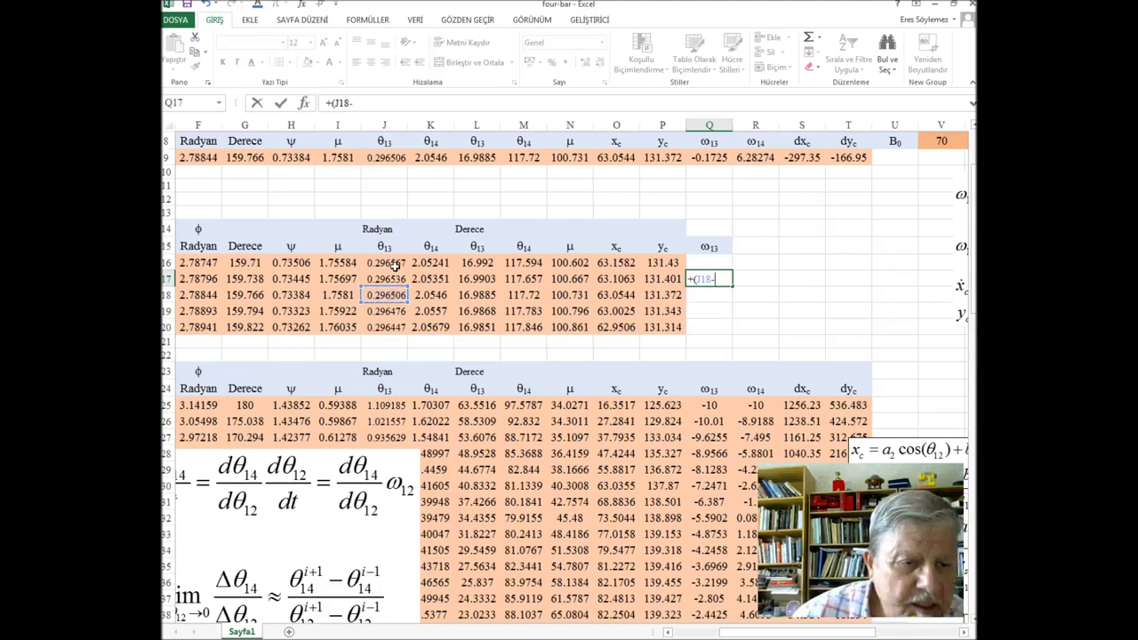
left_click(395, 265)
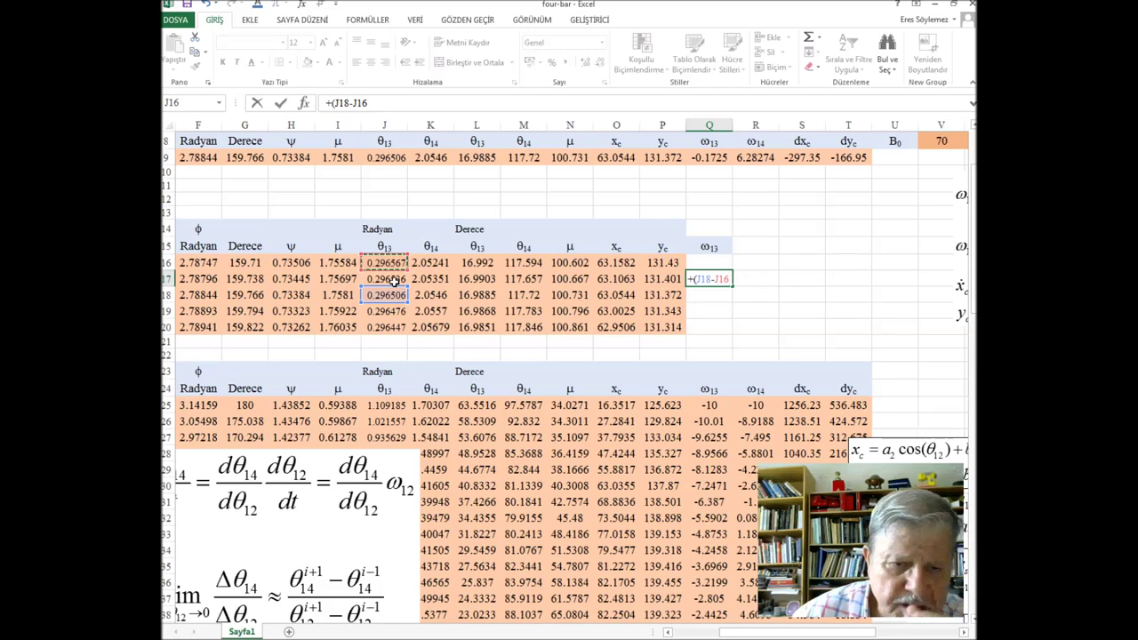
type(")(.2*")
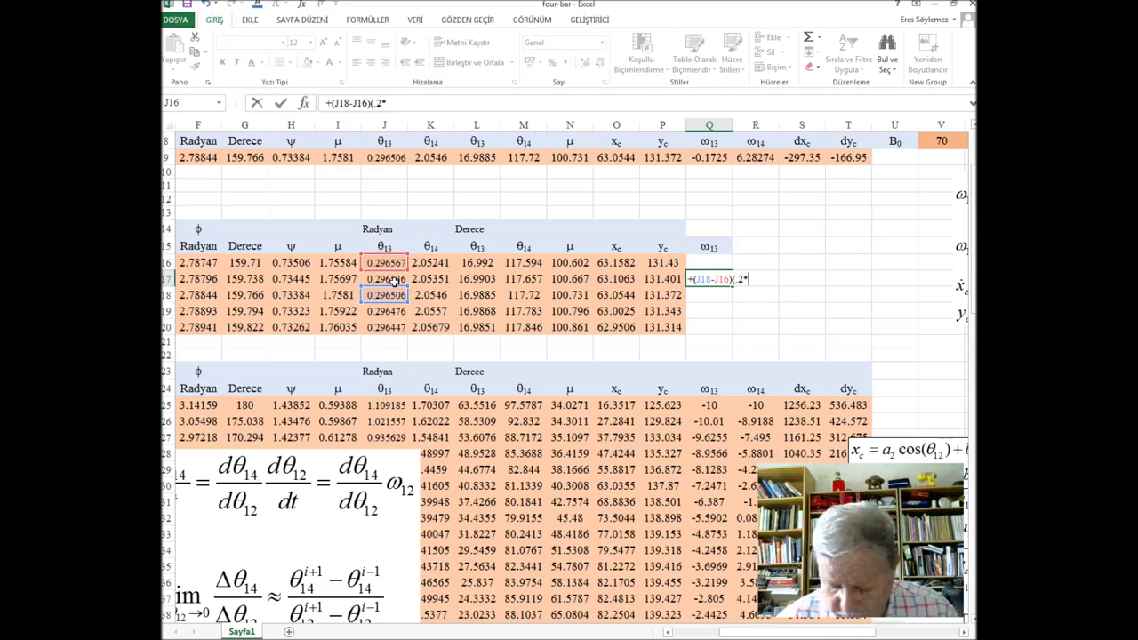
type("D_R)")
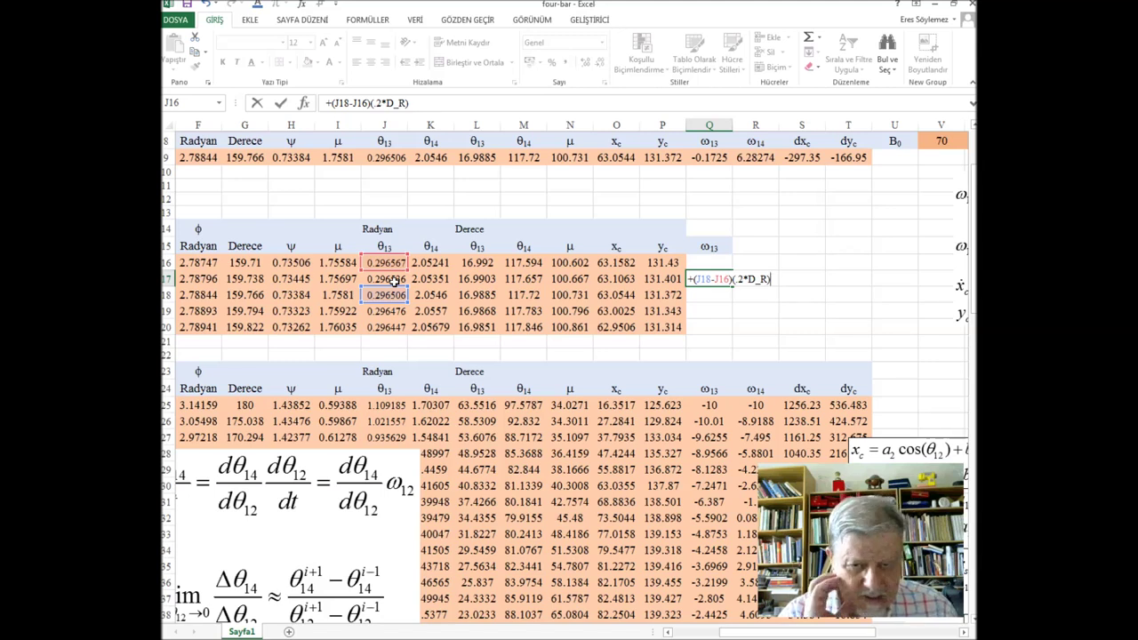
type("*")
scroll(394, 281, "up", 2)
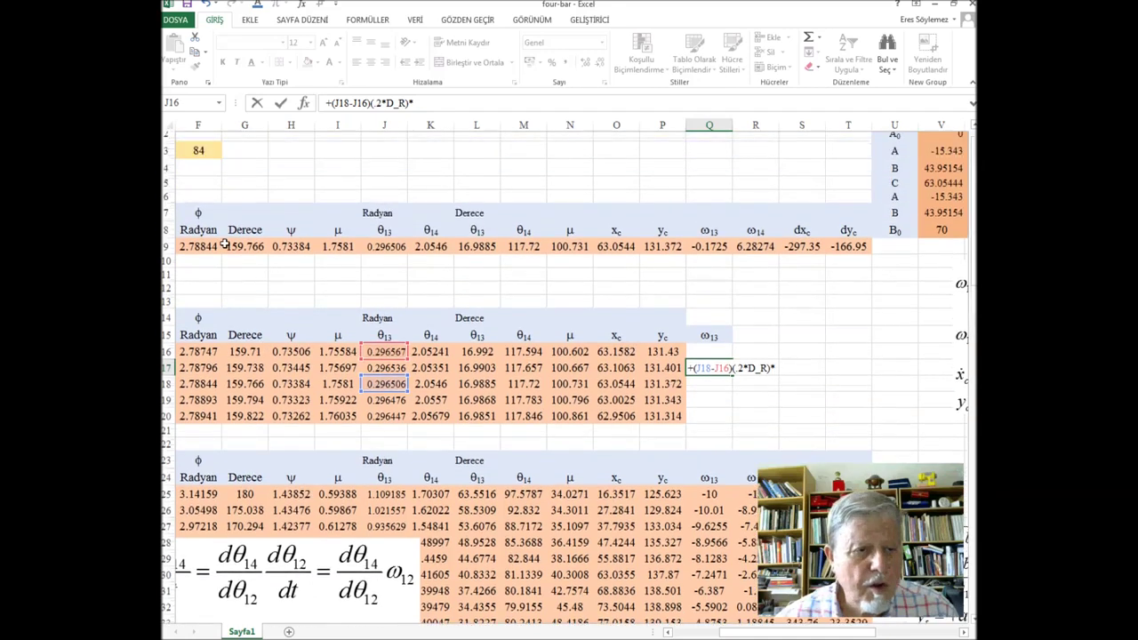
scroll(223, 246, "up", 1)
left_click(396, 141)
key("F4")
key("Return")
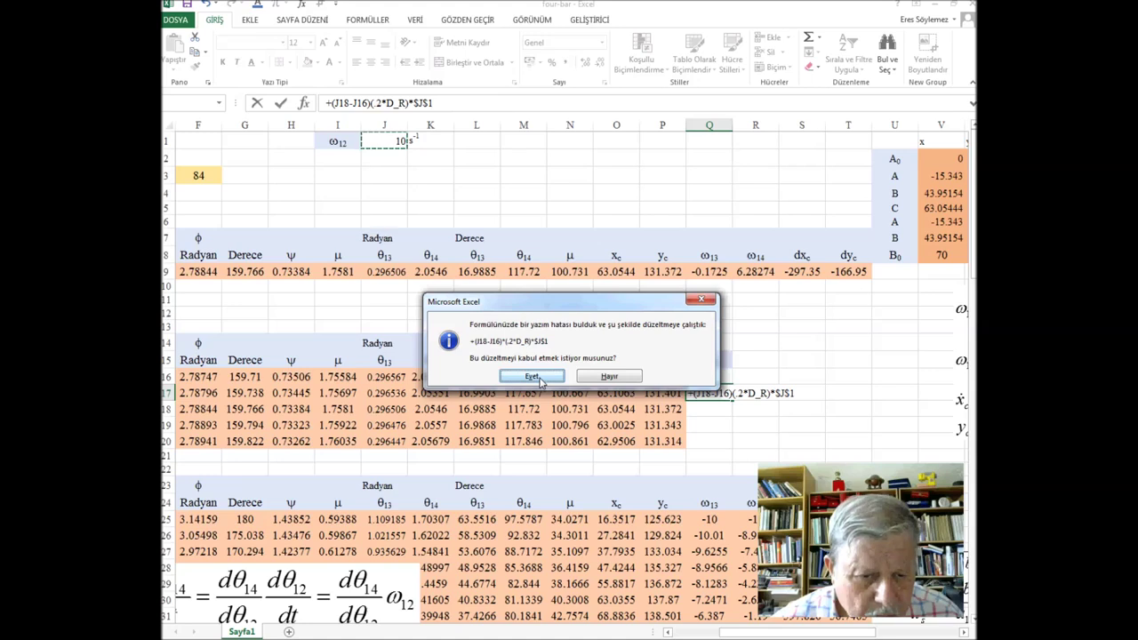
Step: Accept Excel's correction, then divide the θ13 difference by (0.2*D_R) so Q17 reads -0.176144781
left_click(532, 376)
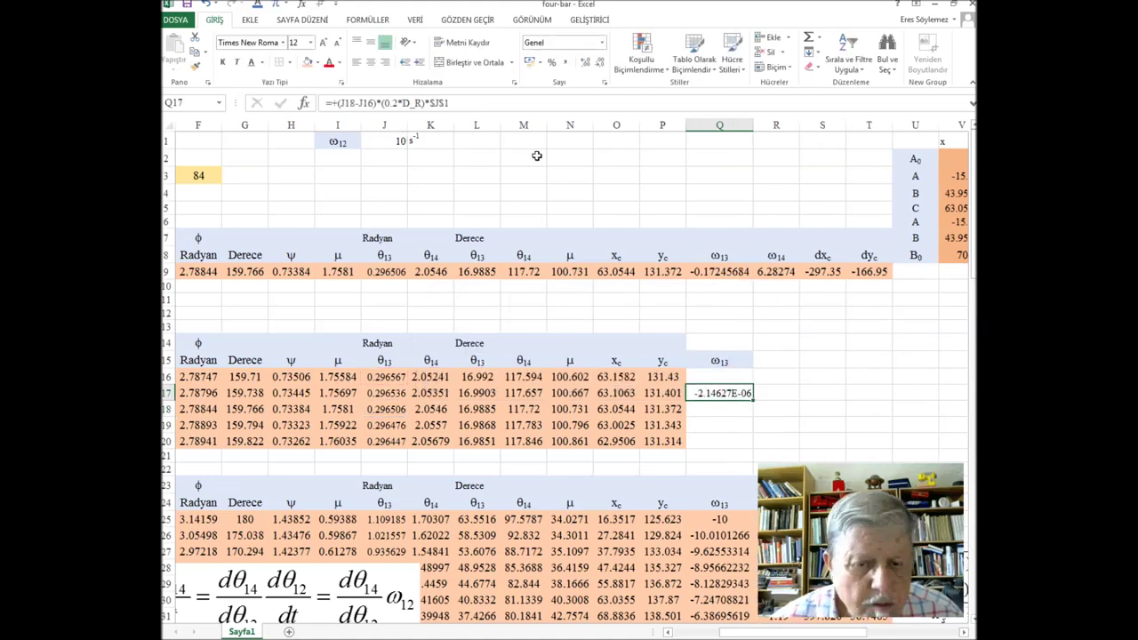
left_click(460, 107)
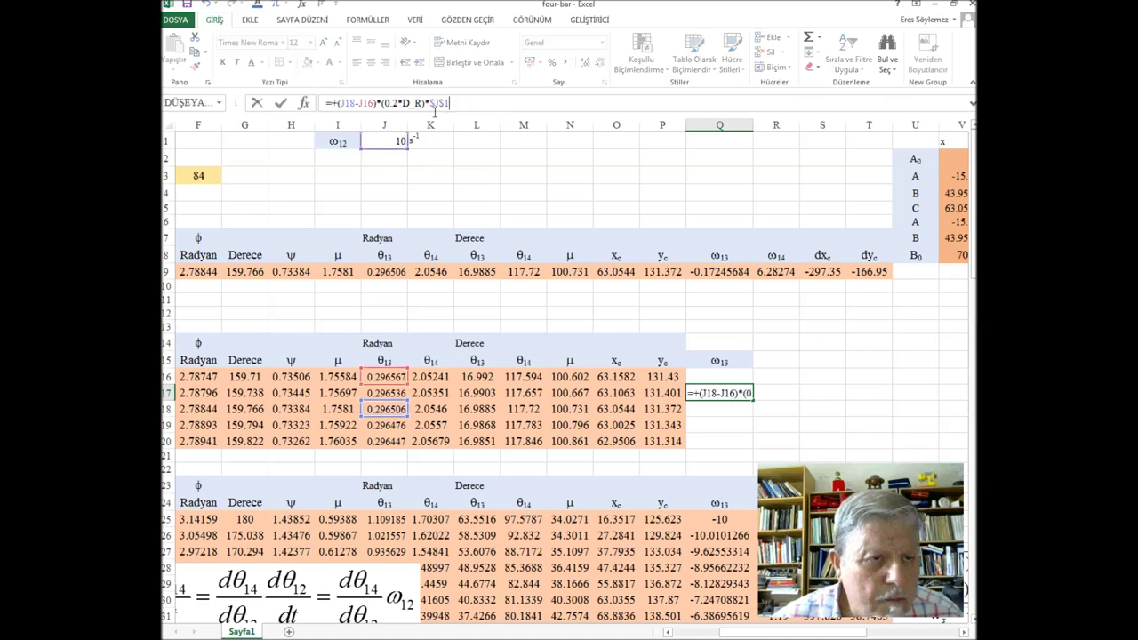
left_click(380, 103)
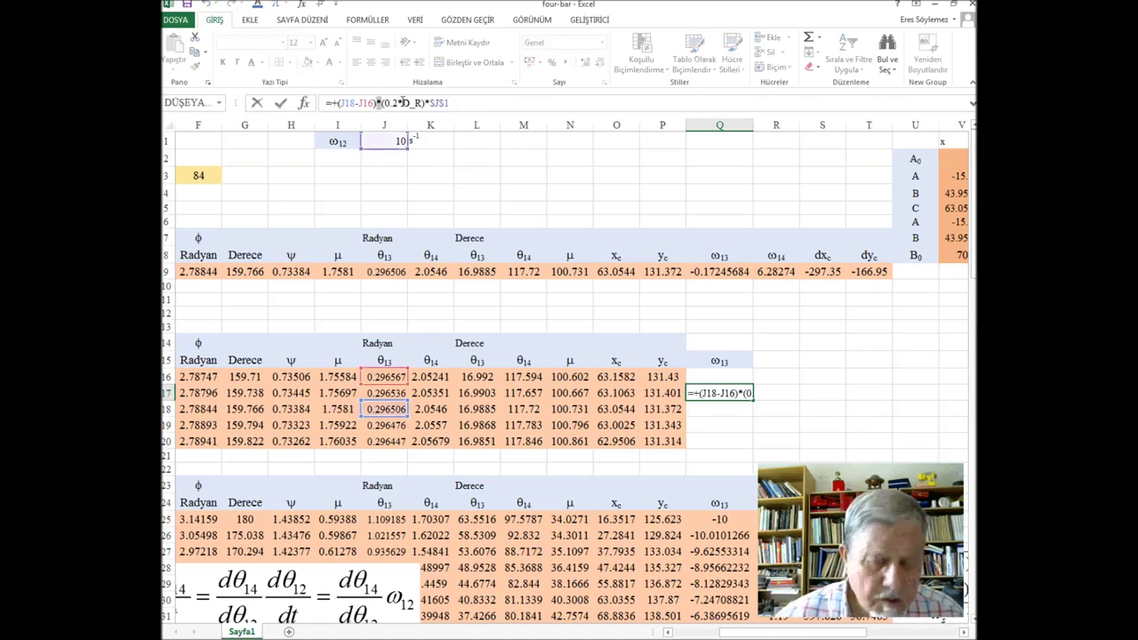
type("/")
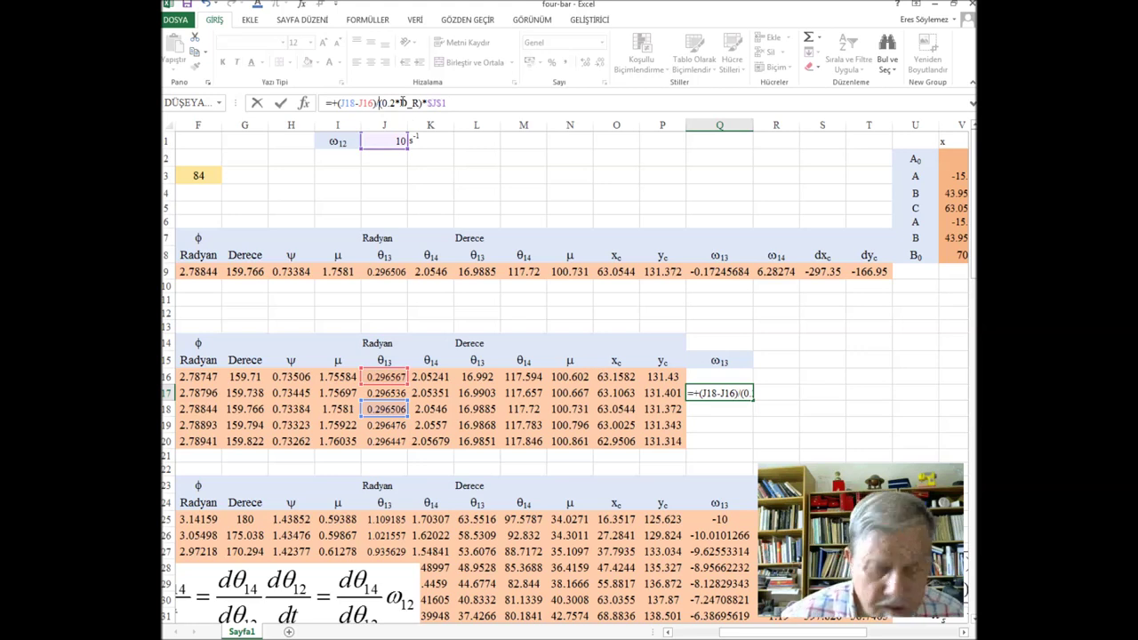
key("Return")
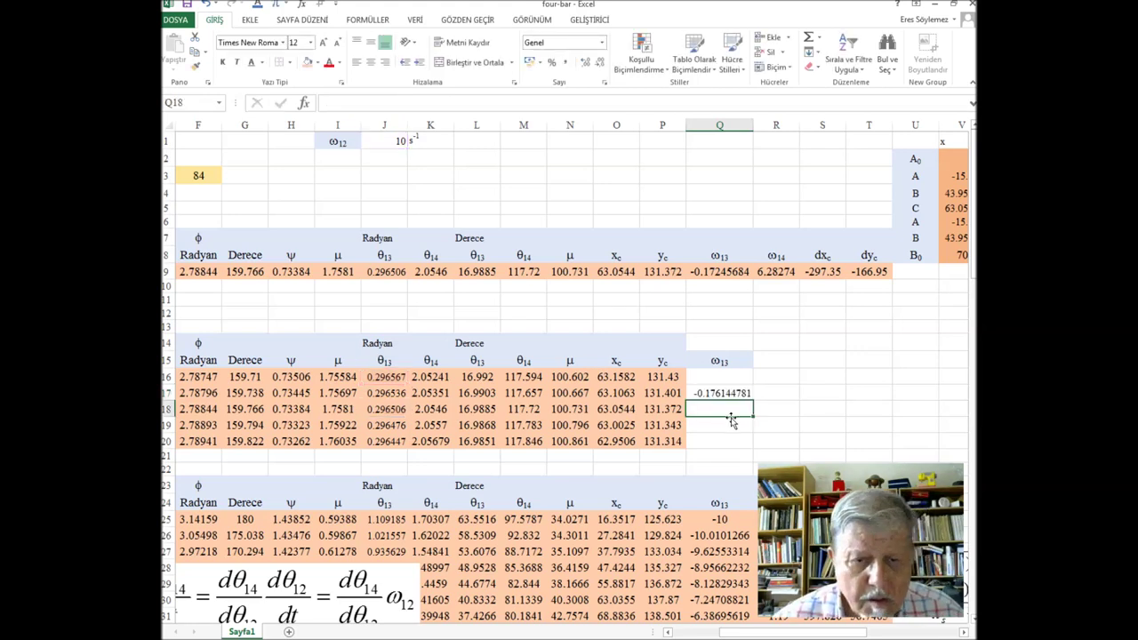
left_click(734, 392)
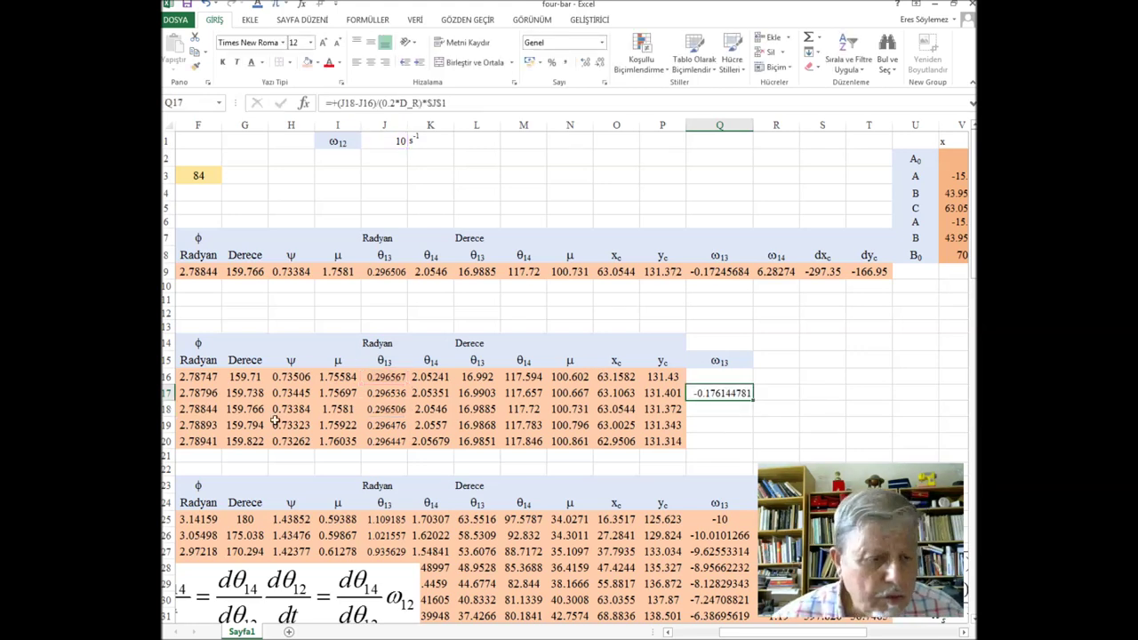
left_click(669, 631)
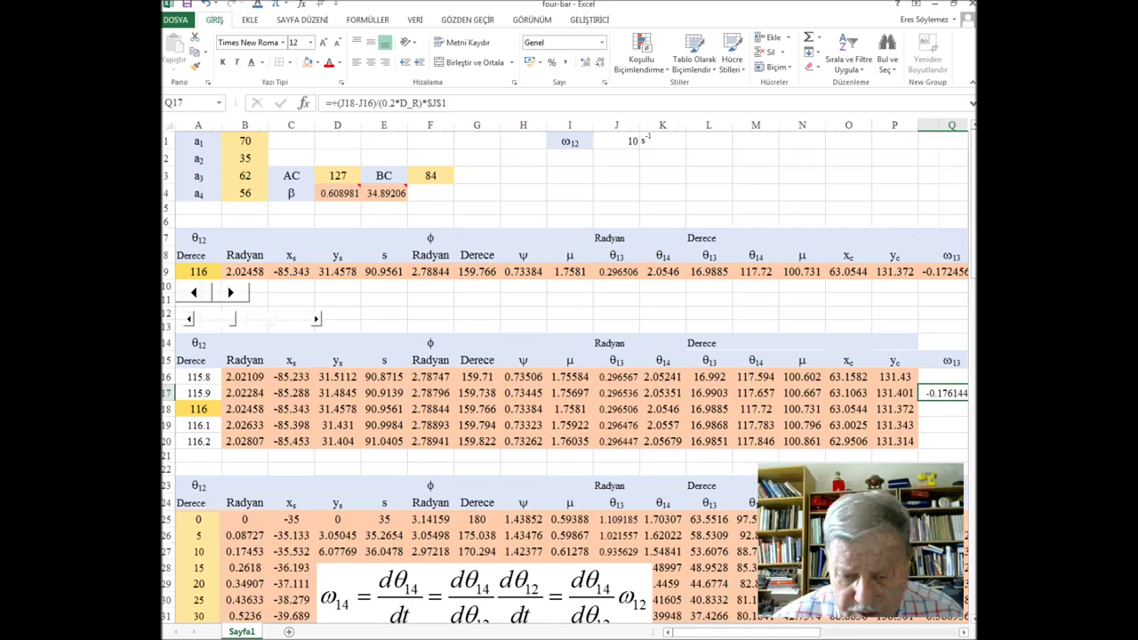
left_click(964, 632)
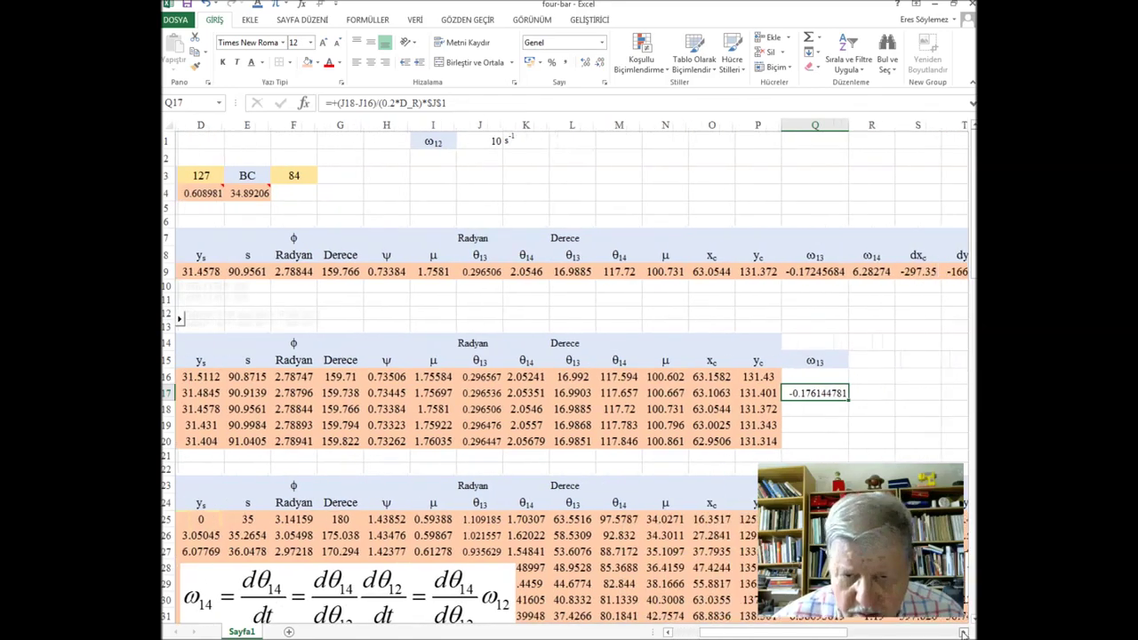
left_click(963, 632)
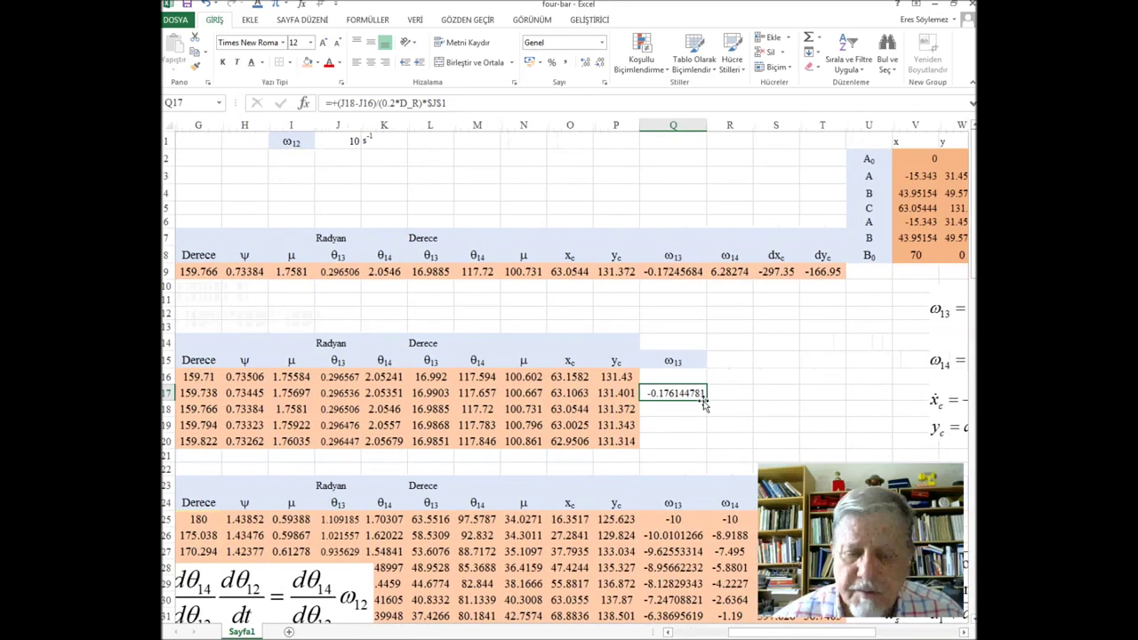
left_click_drag(706, 399, 705, 428)
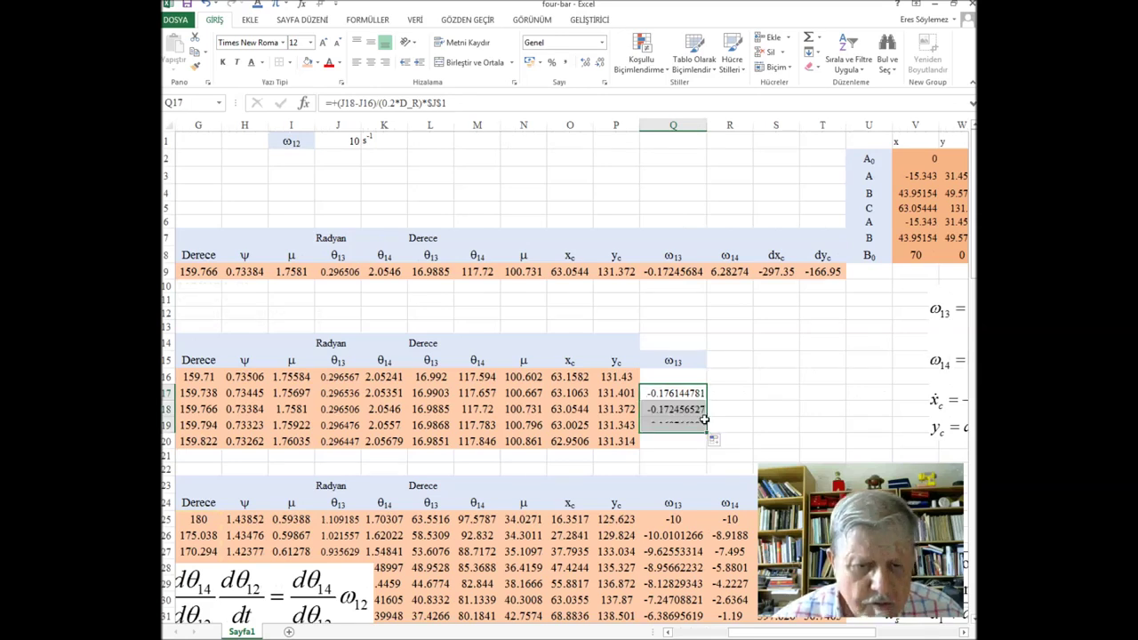
left_click(694, 410)
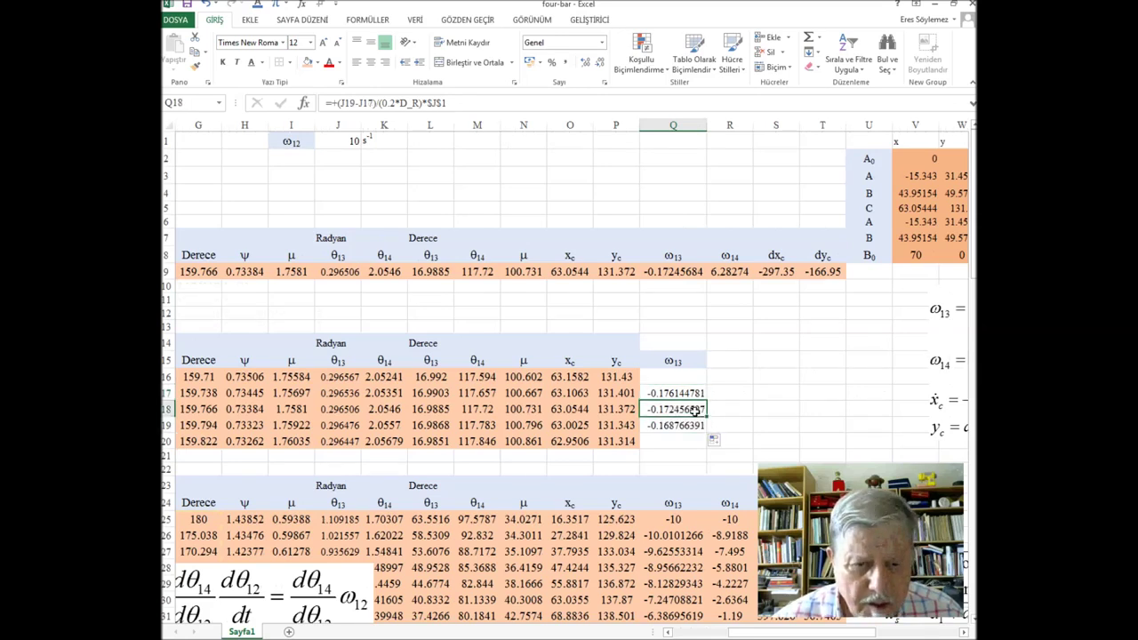
left_click(695, 274)
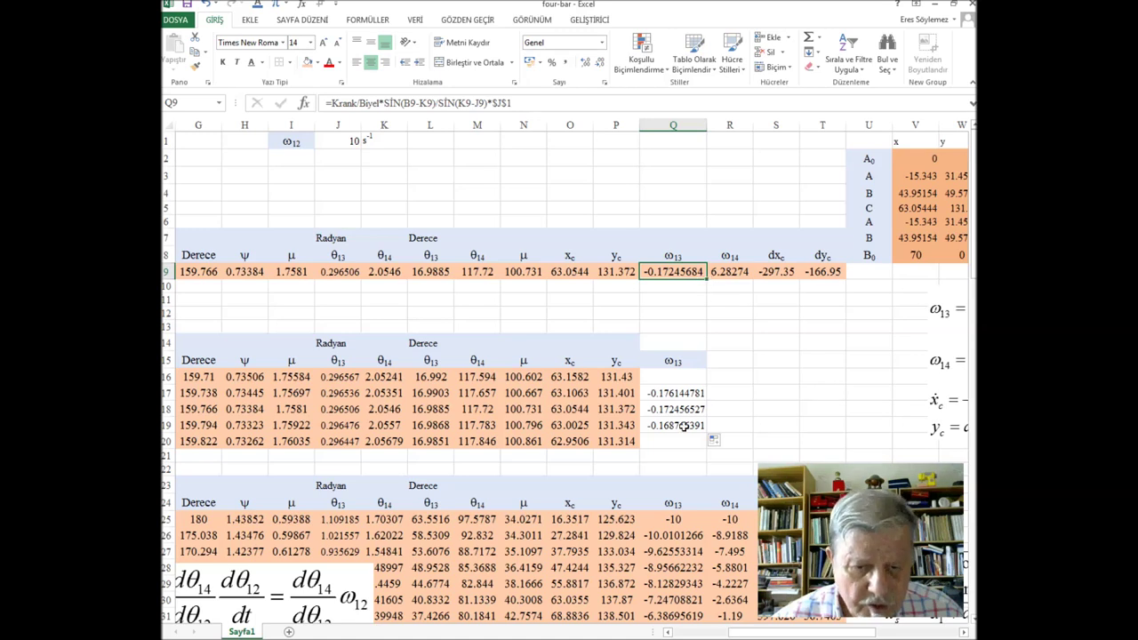
left_click(656, 409)
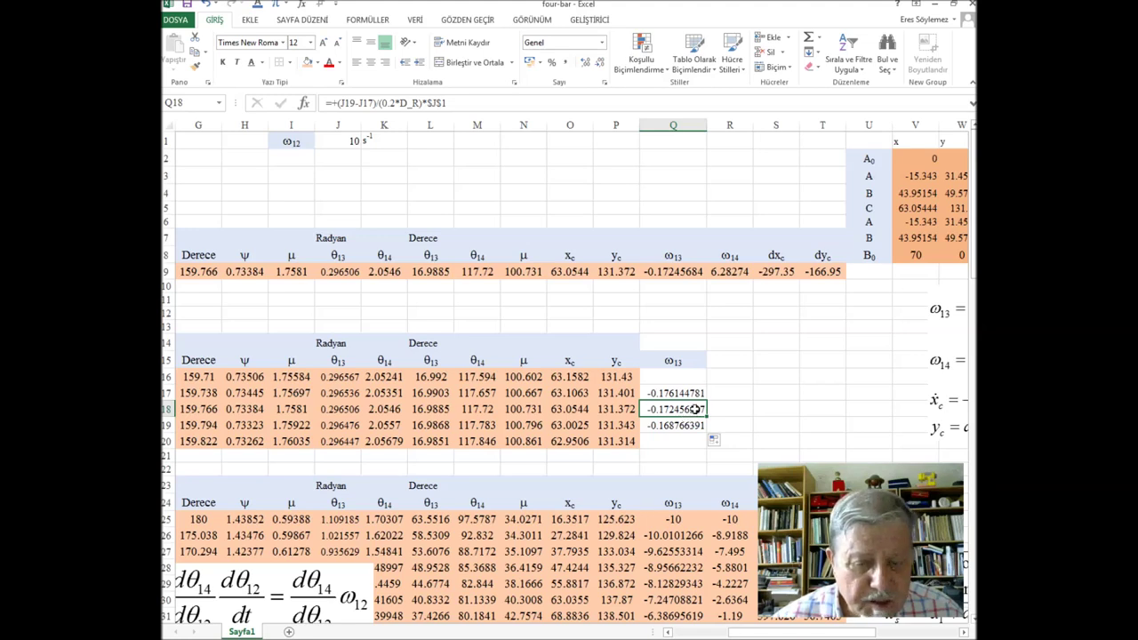
left_click(678, 300)
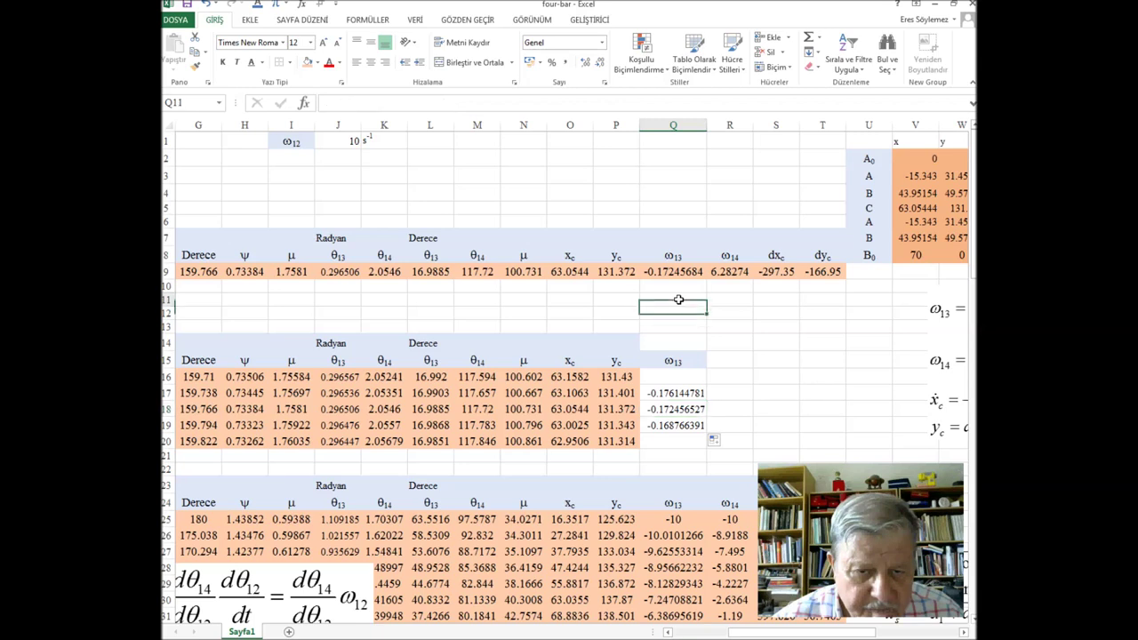
Step: Enter =+Q9-Q18 in Q11, showing an ω13 difference of -3.1352E-07
type("+")
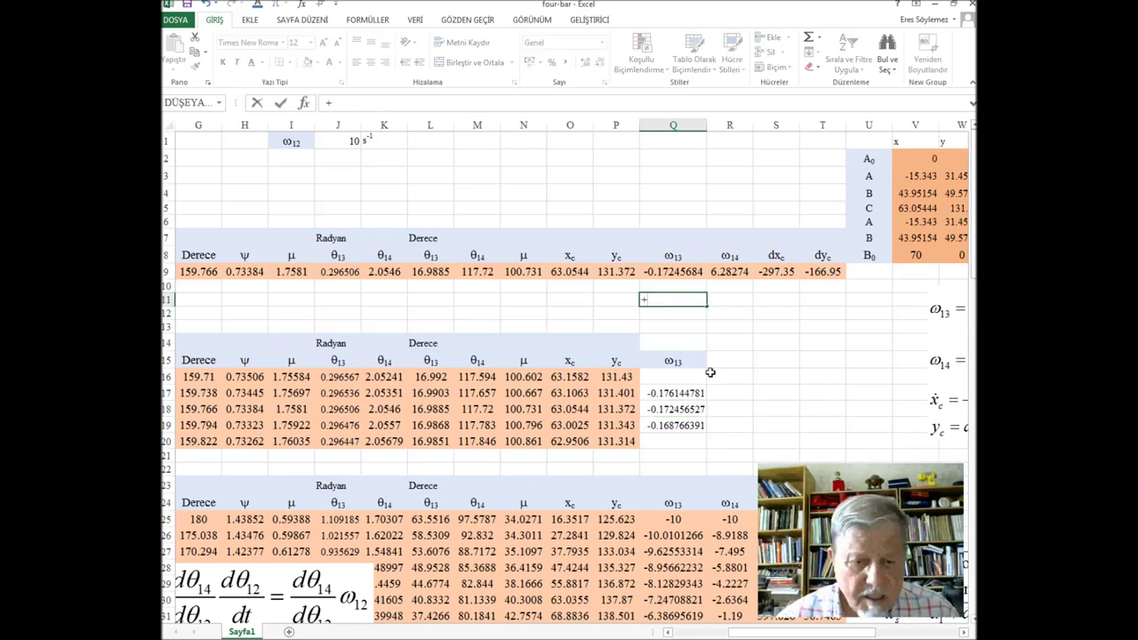
left_click(682, 273)
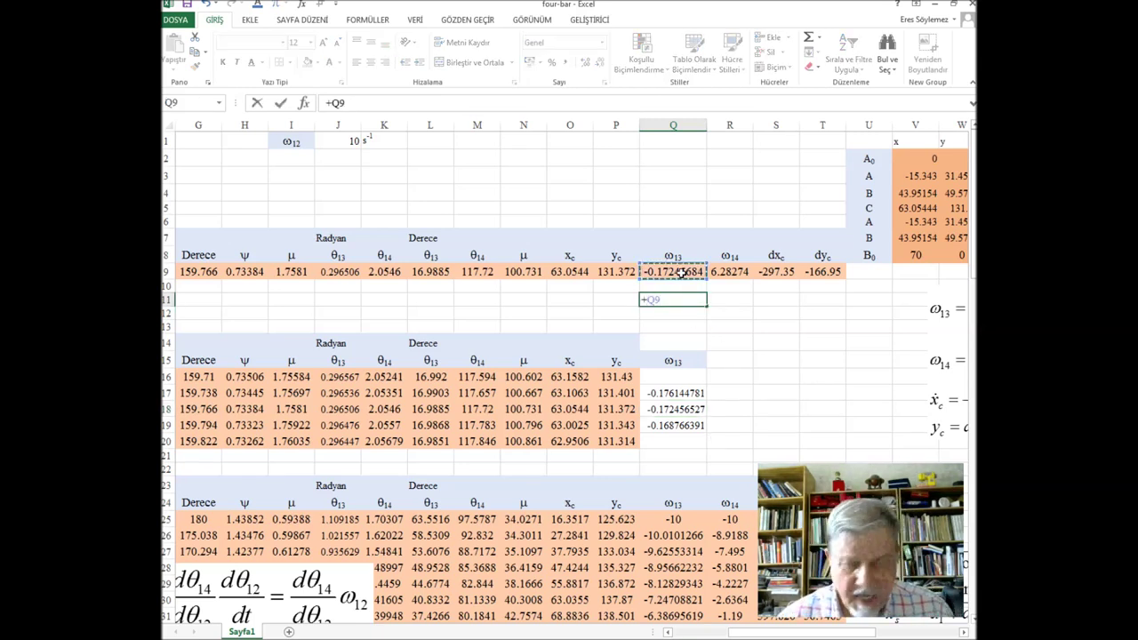
type("-")
left_click(680, 410)
key("Return")
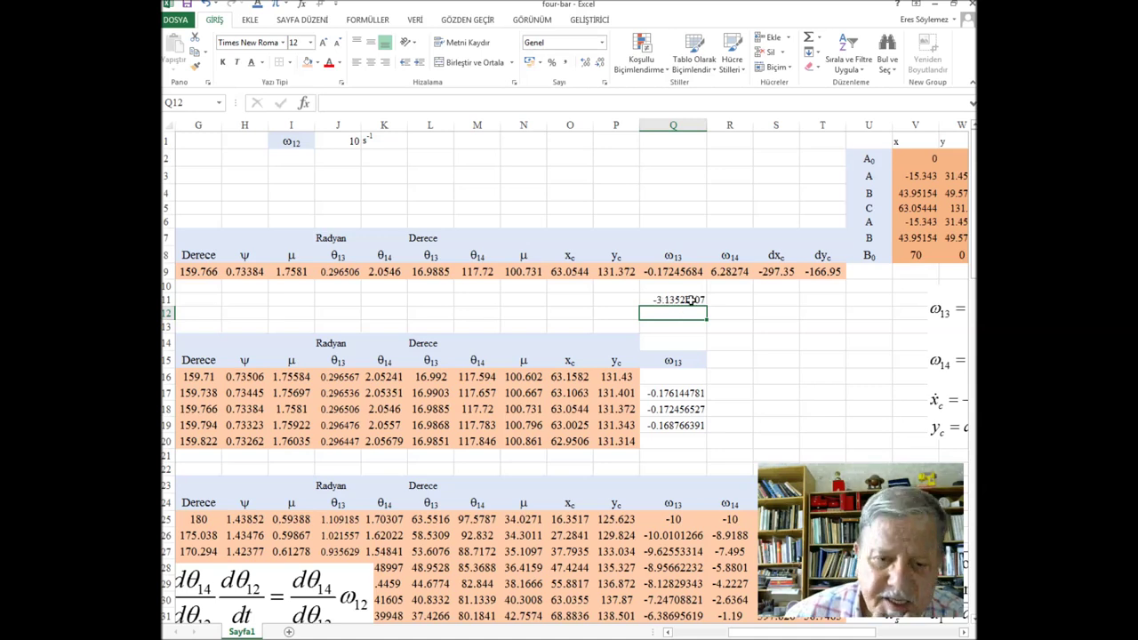
left_click(696, 299)
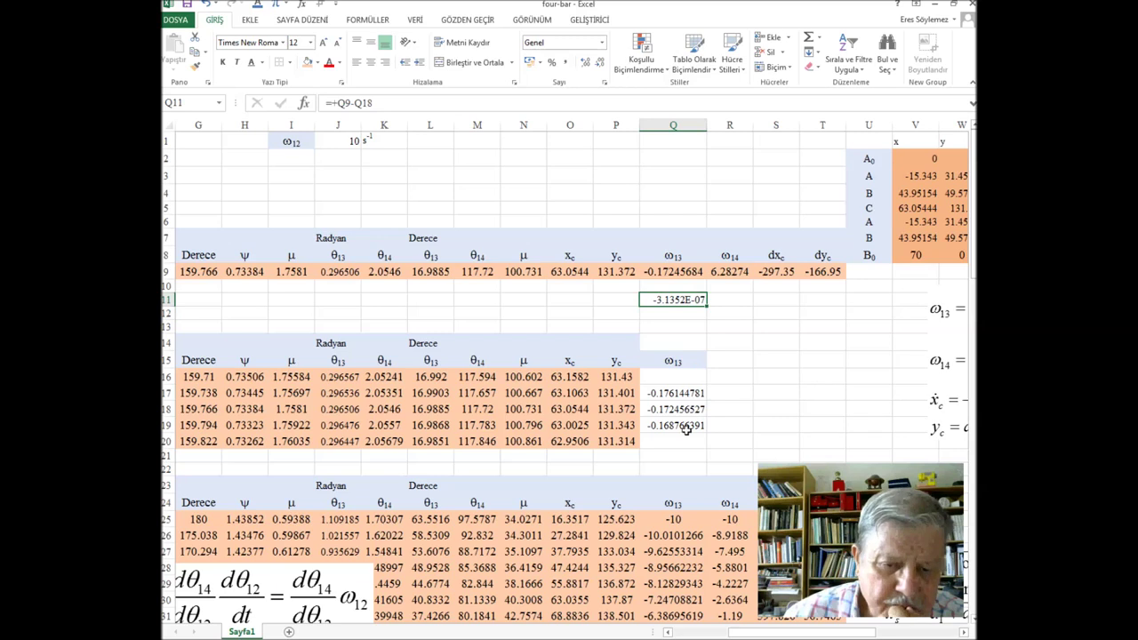
left_click(693, 394)
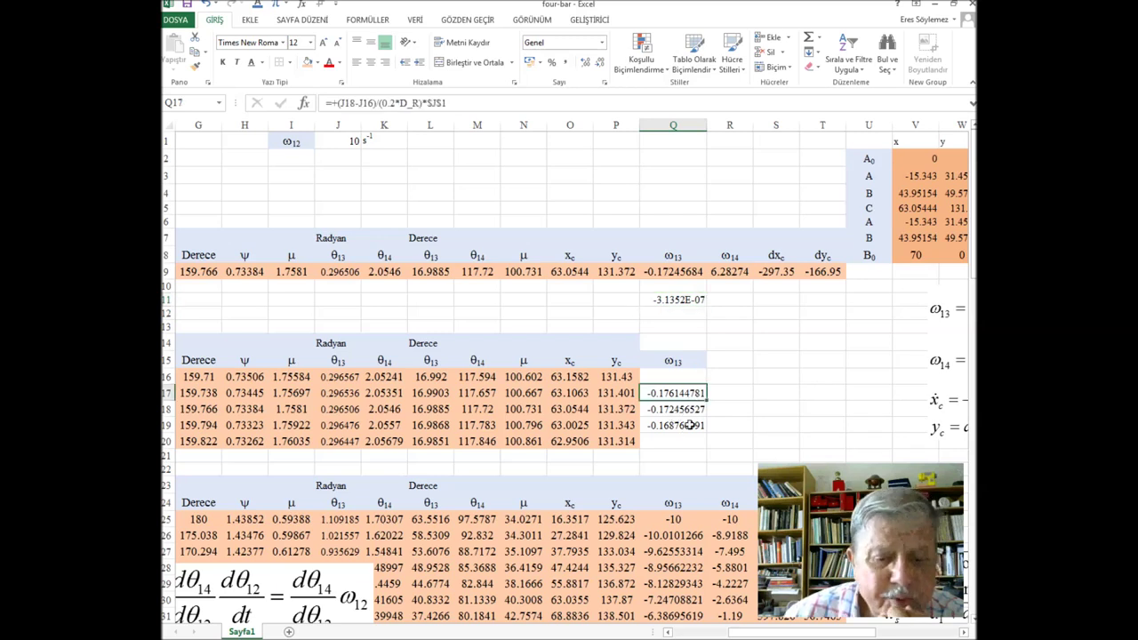
Step: Extend the ω13 formulas from Q17:Q19 into column R and Q11's difference into R11 (2.04E-06)
left_click(689, 426)
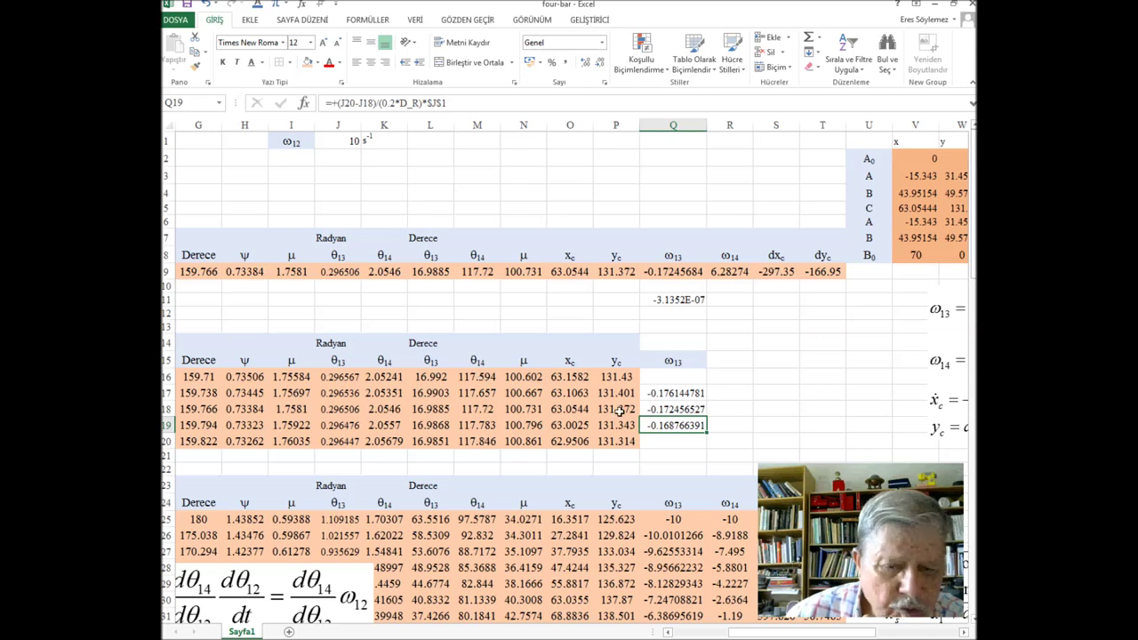
mouse_move(670, 392)
left_mouse_down()
mouse_move(668, 420)
mouse_move(755, 424)
left_mouse_up()
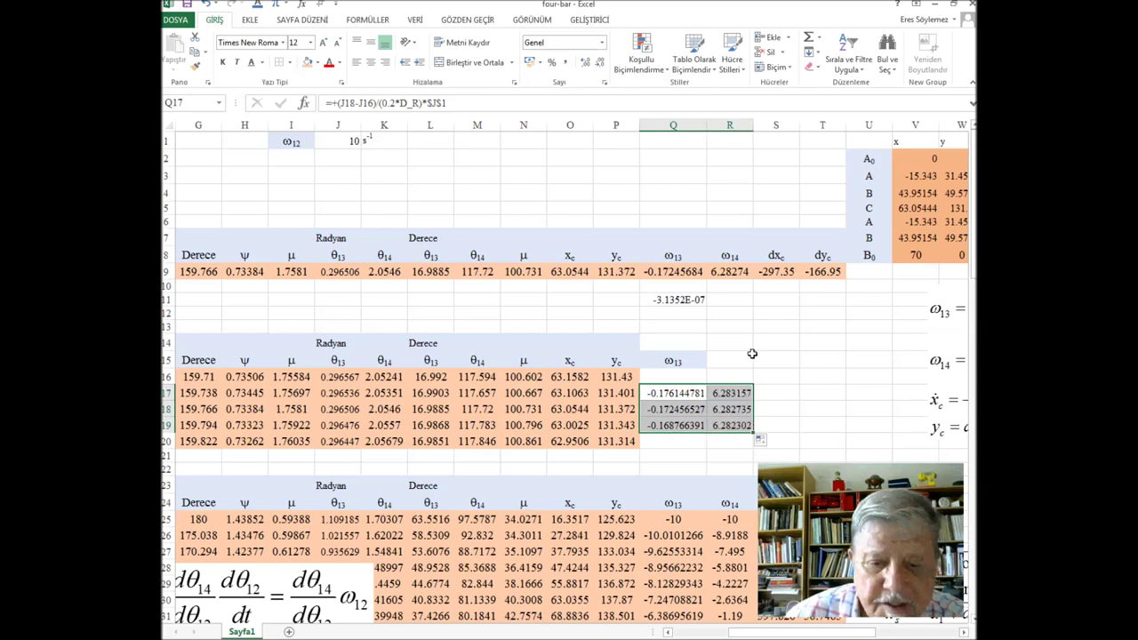
left_click(694, 300)
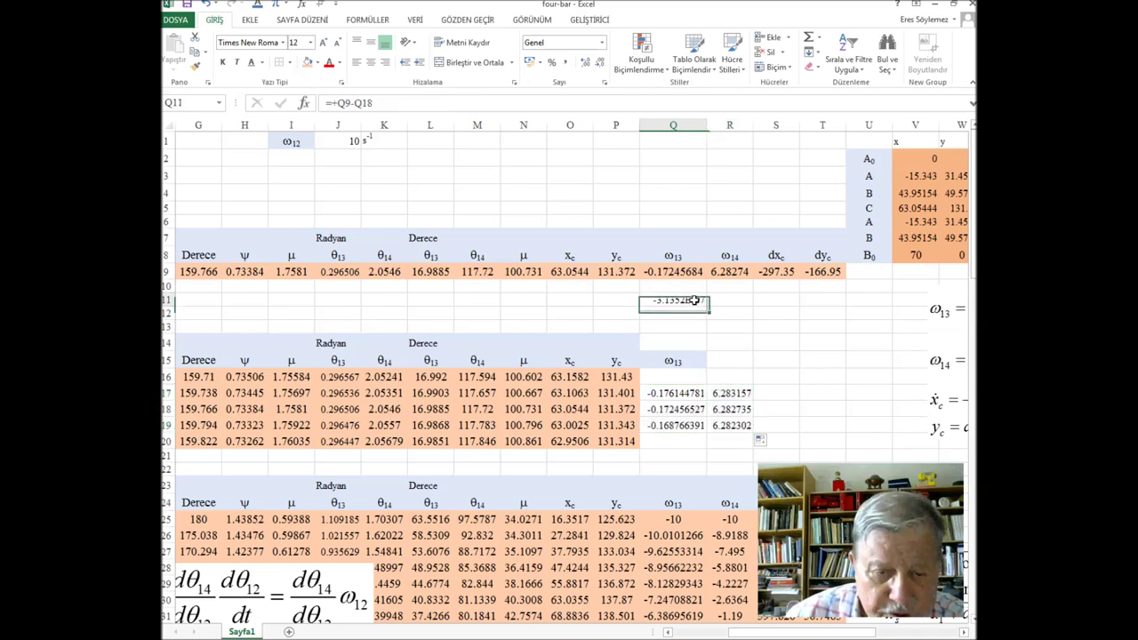
left_click_drag(706, 305, 748, 302)
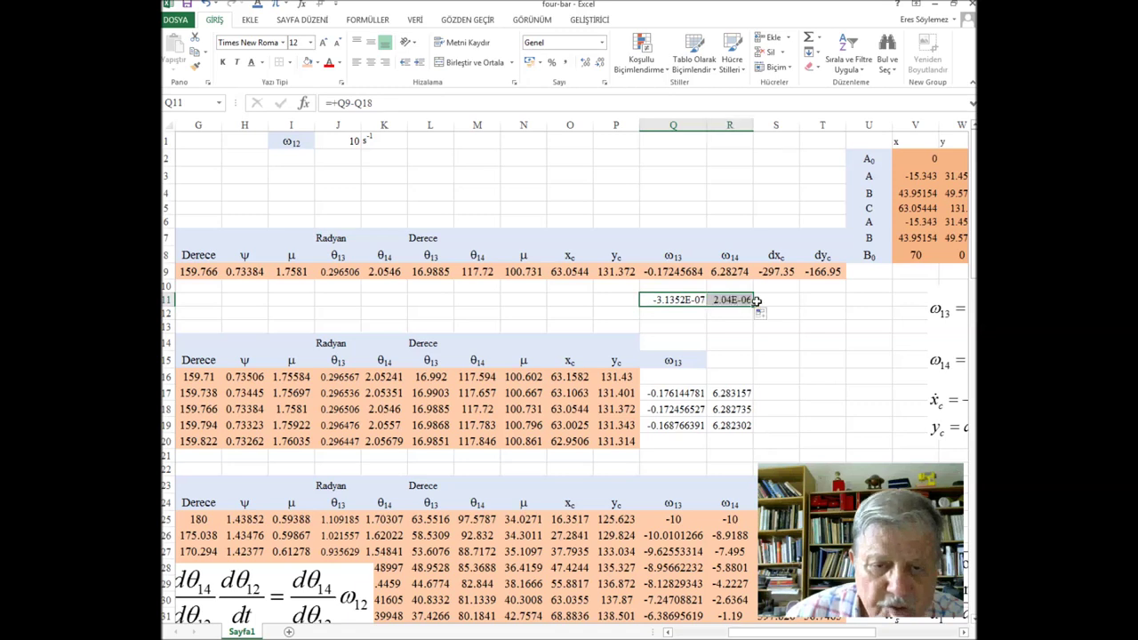
left_click(745, 300)
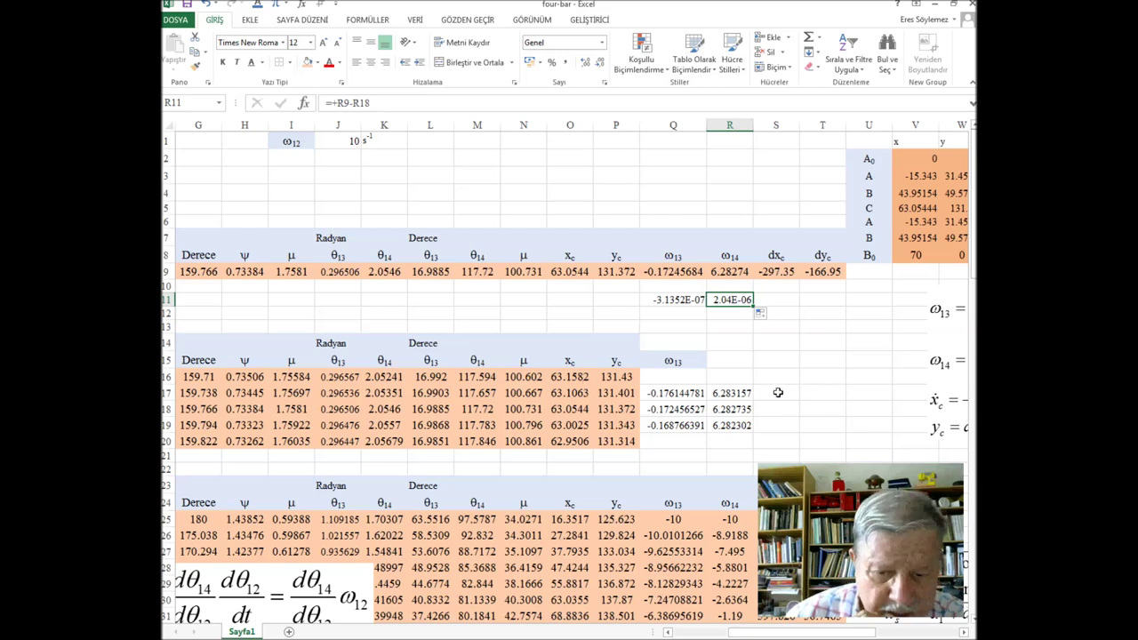
left_click(789, 396)
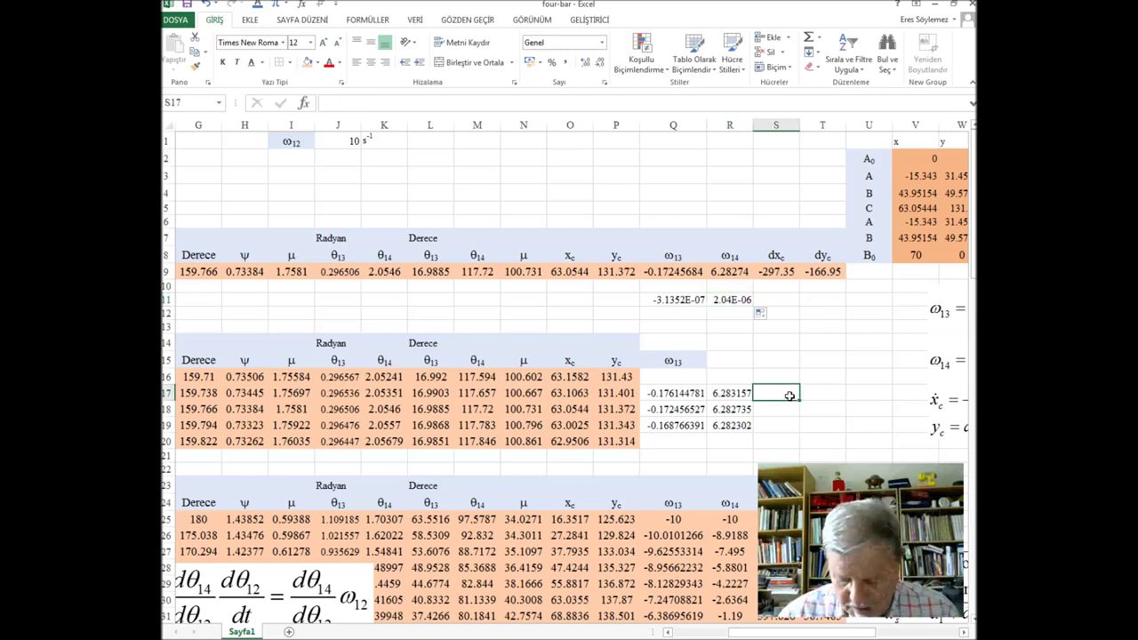
Step: Enter =(O18-O16)/(2*D_R)*$J$1 in S17 as the numerical dxc
type("(")
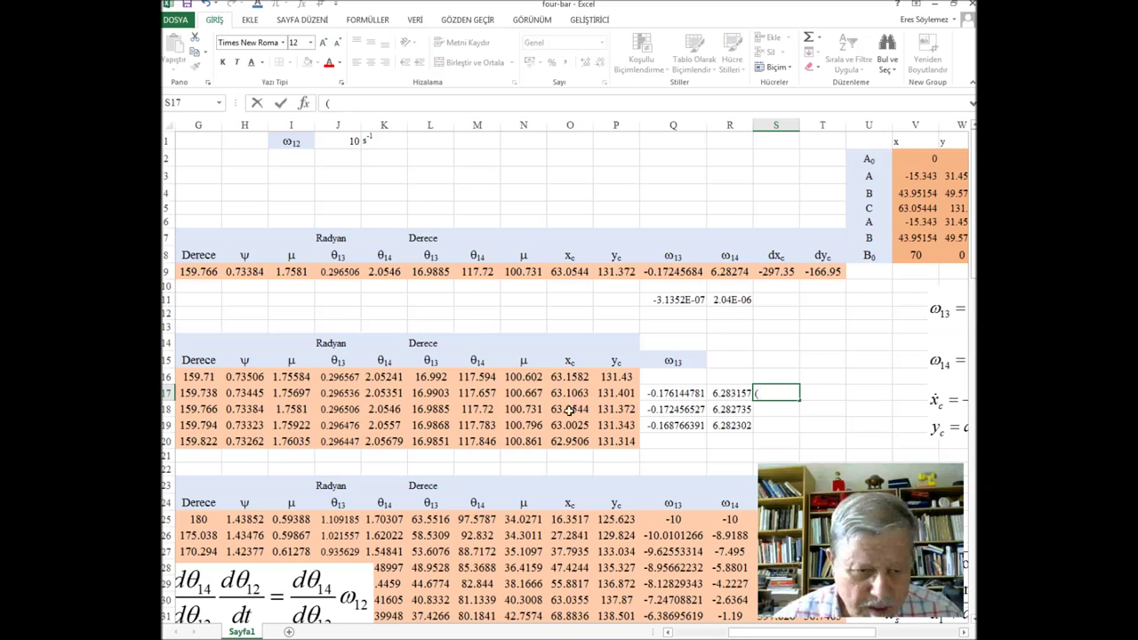
left_click(568, 409)
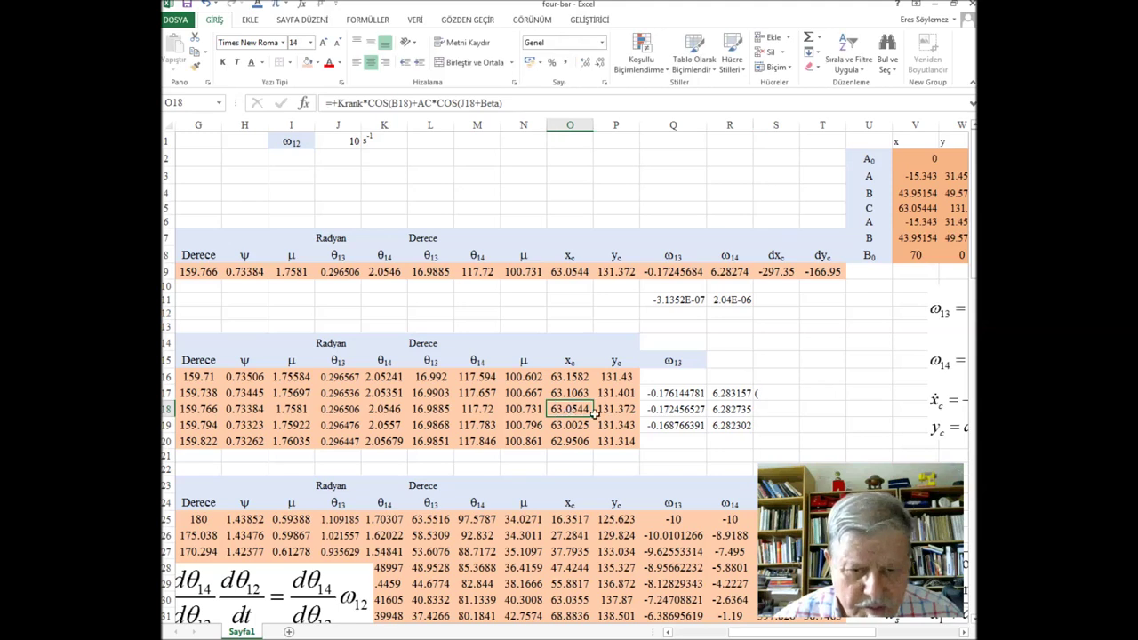
left_click(760, 393)
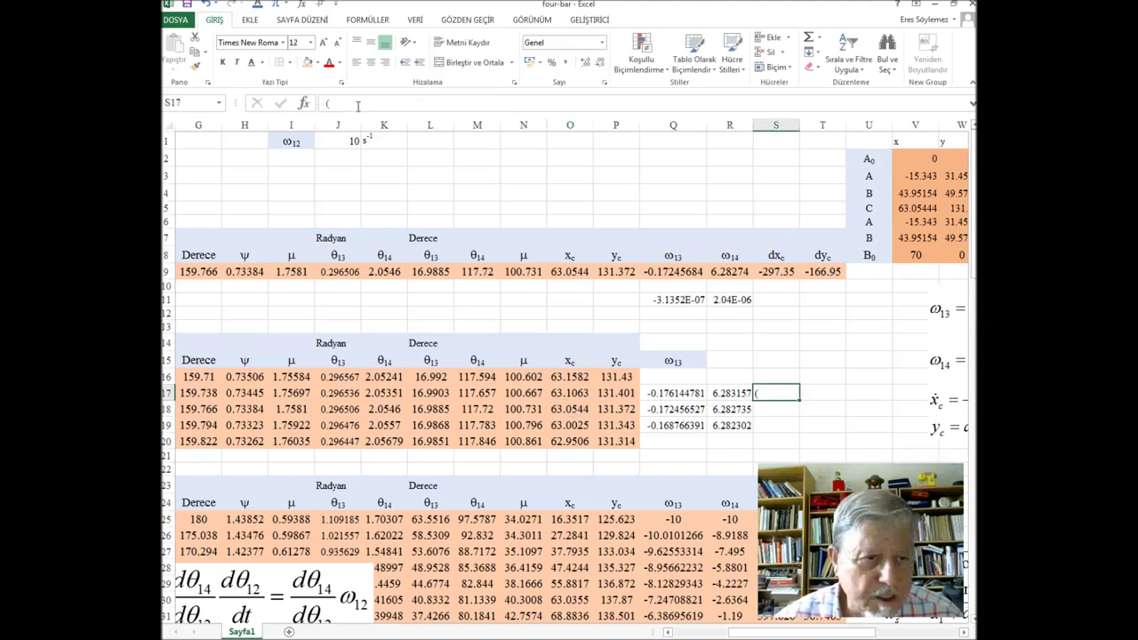
left_click_drag(346, 103, 325, 103)
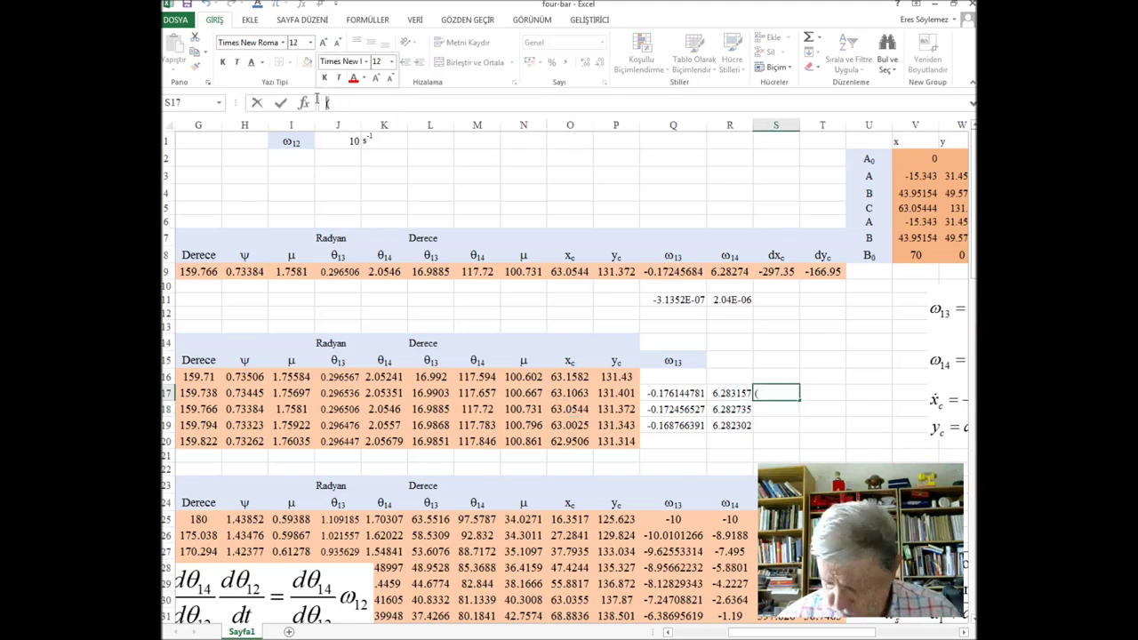
type("=(")
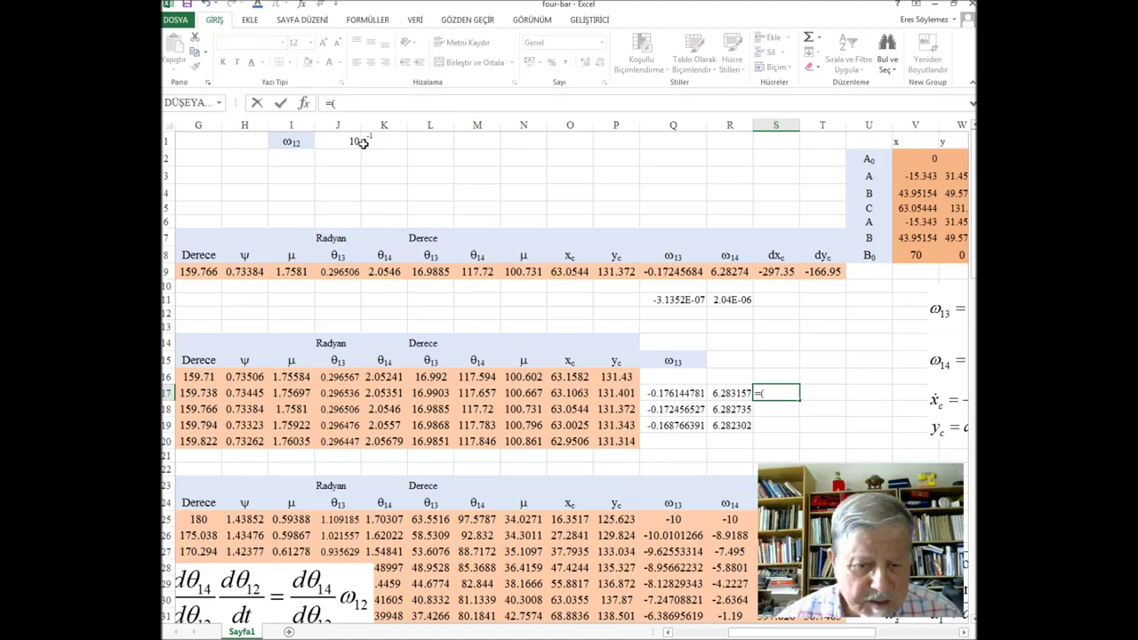
left_click(576, 408)
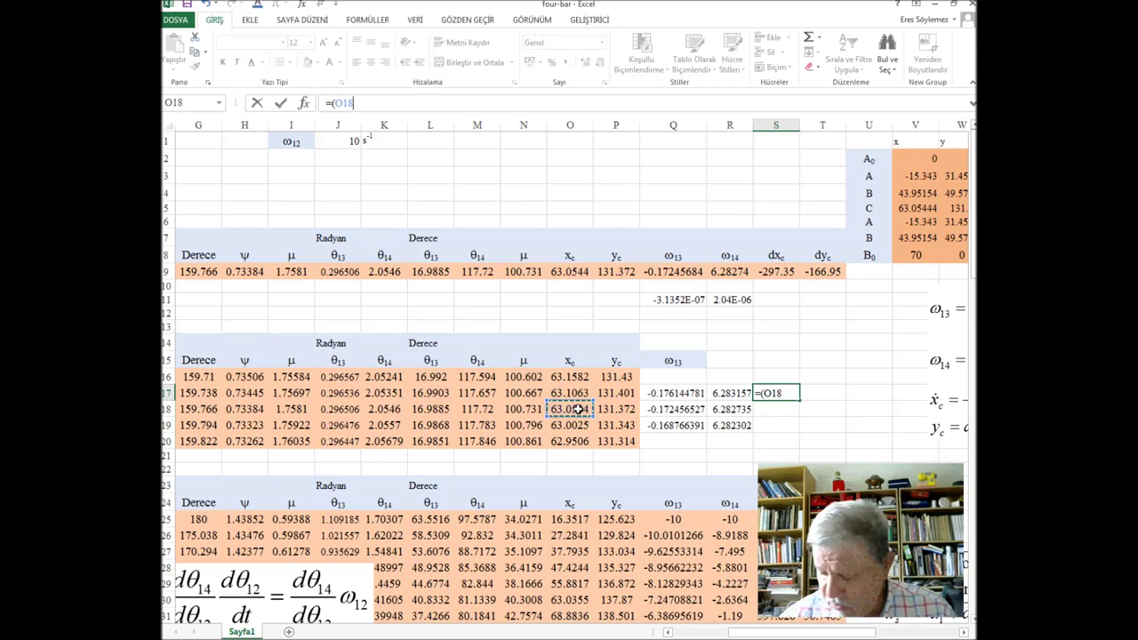
type("-")
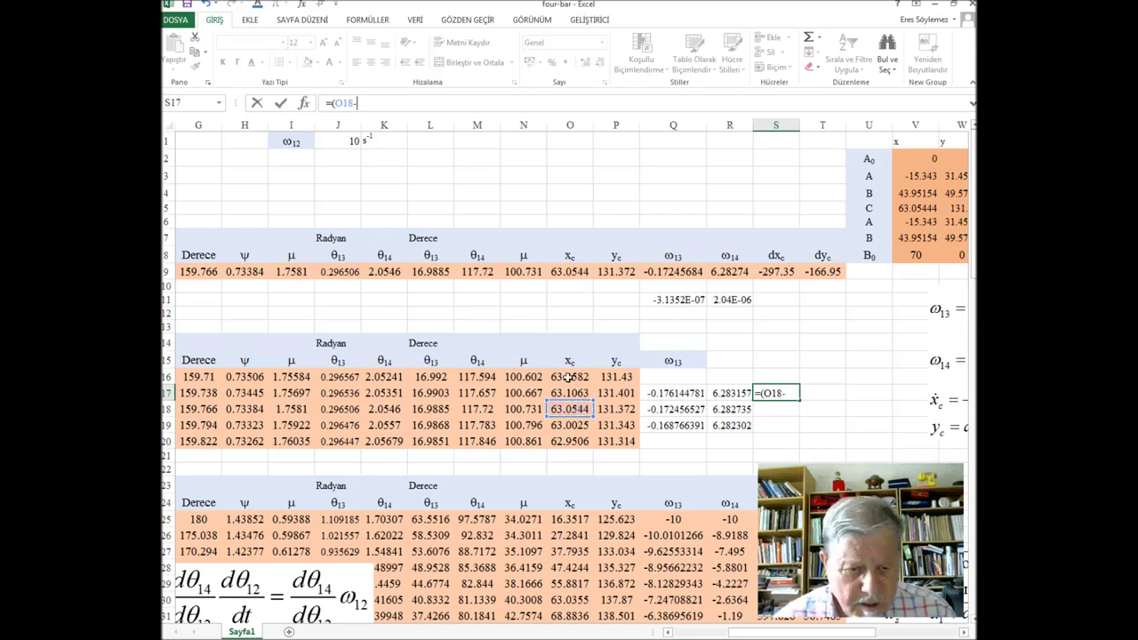
left_click(567, 377)
type(")/(")
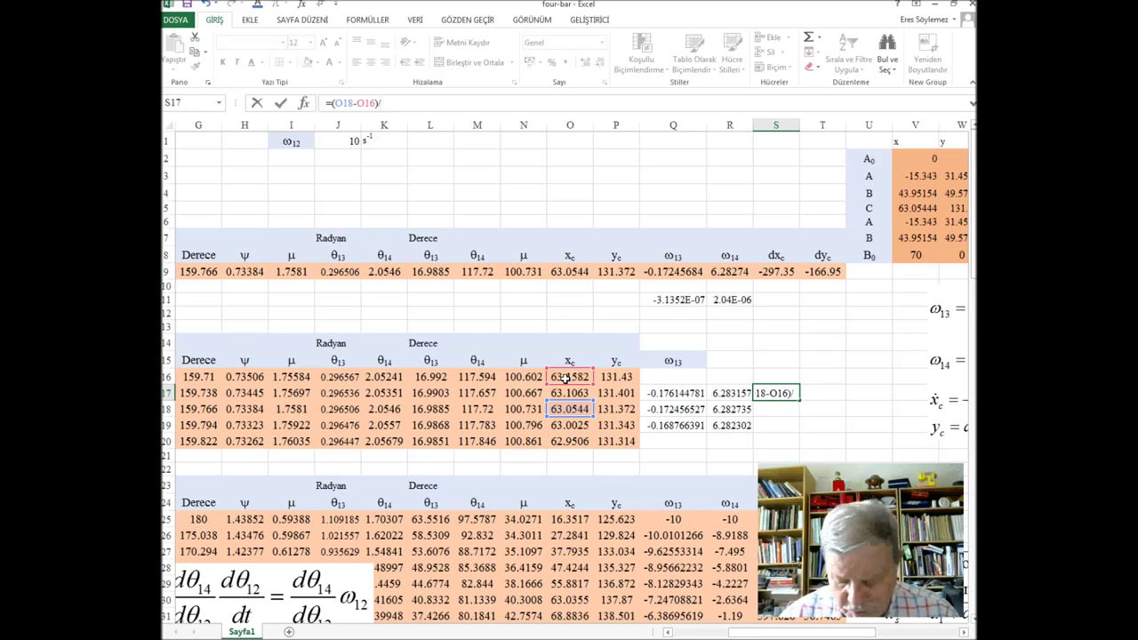
type("2")
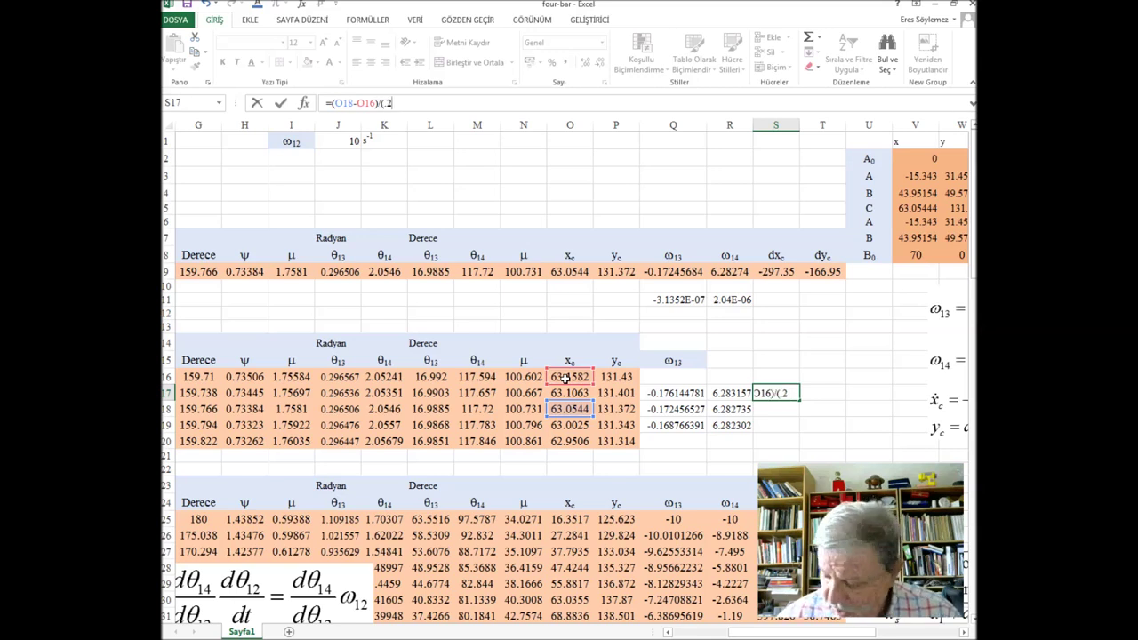
type("*D")
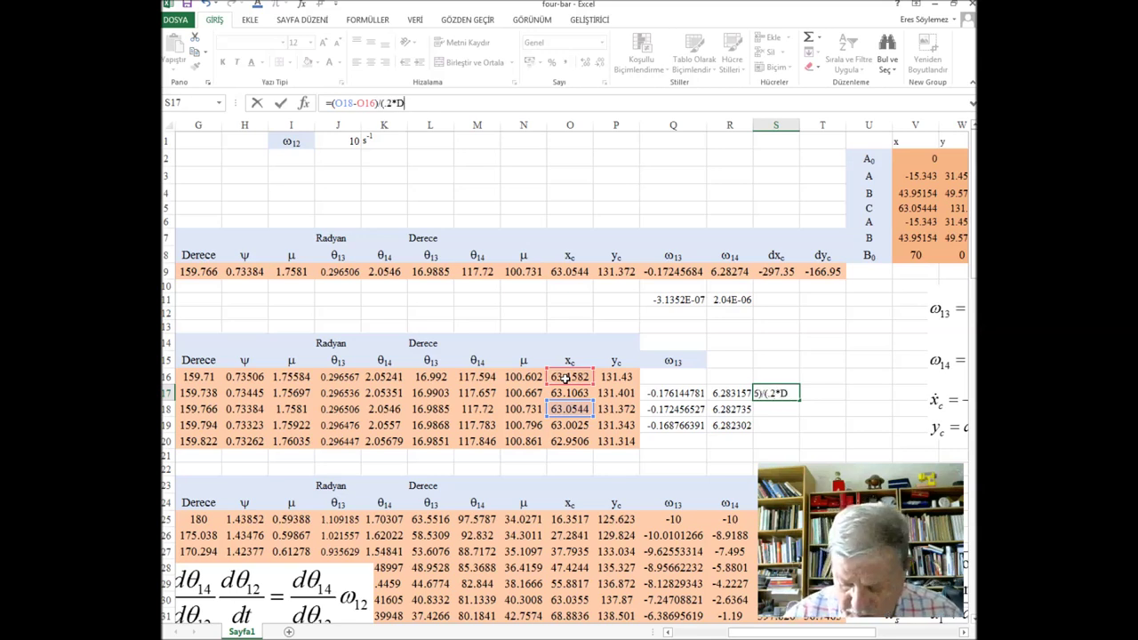
type("_R)")
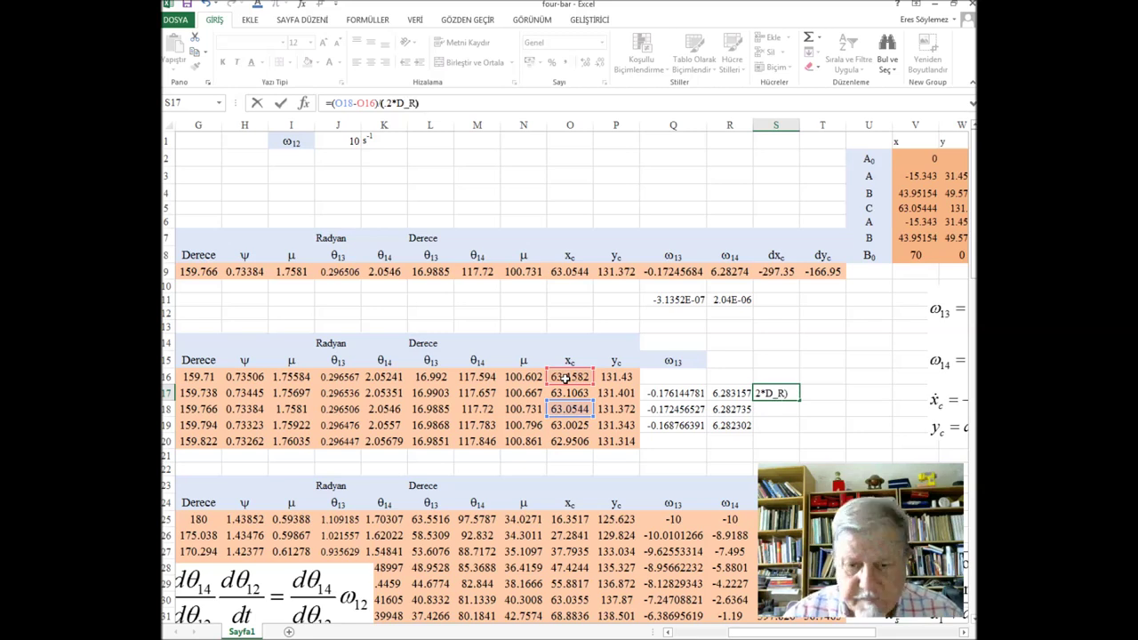
type("*")
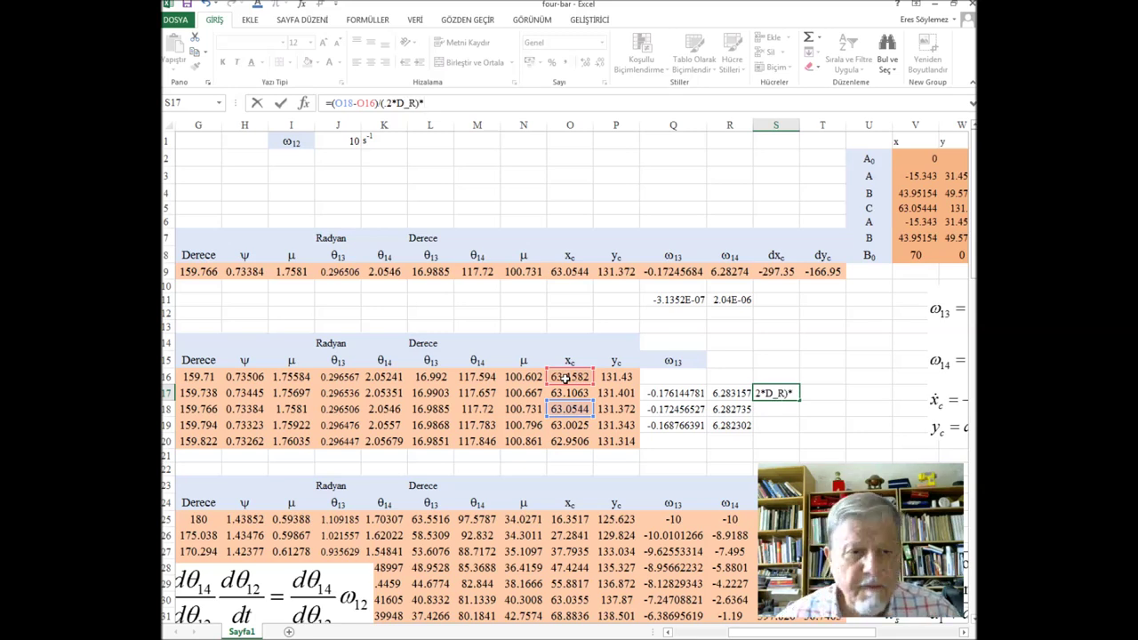
left_click(347, 141)
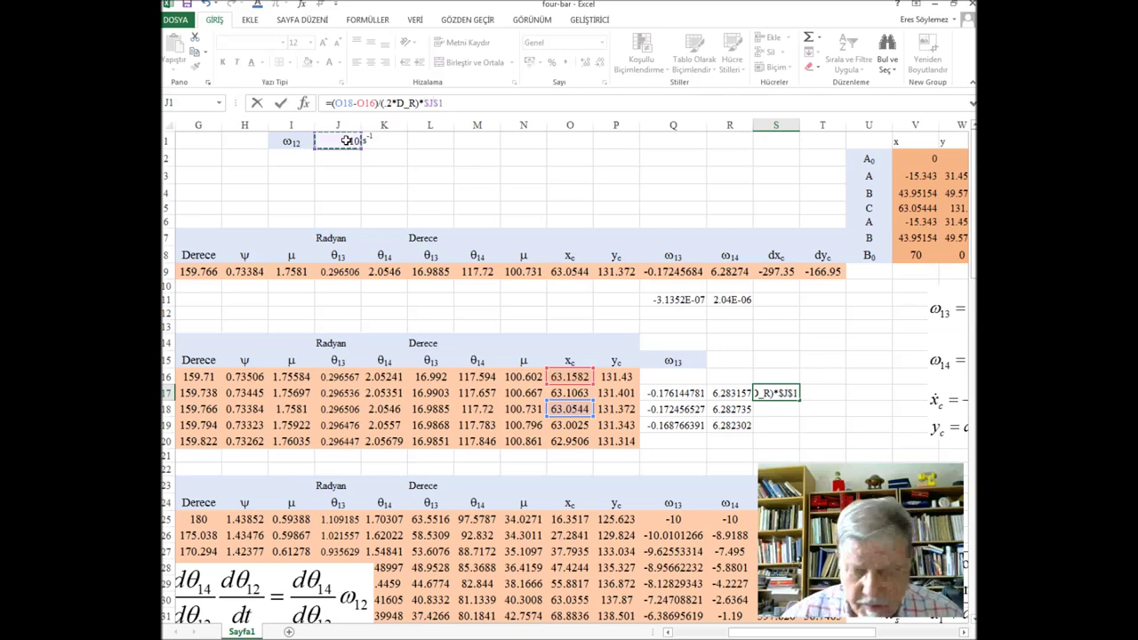
key("Return")
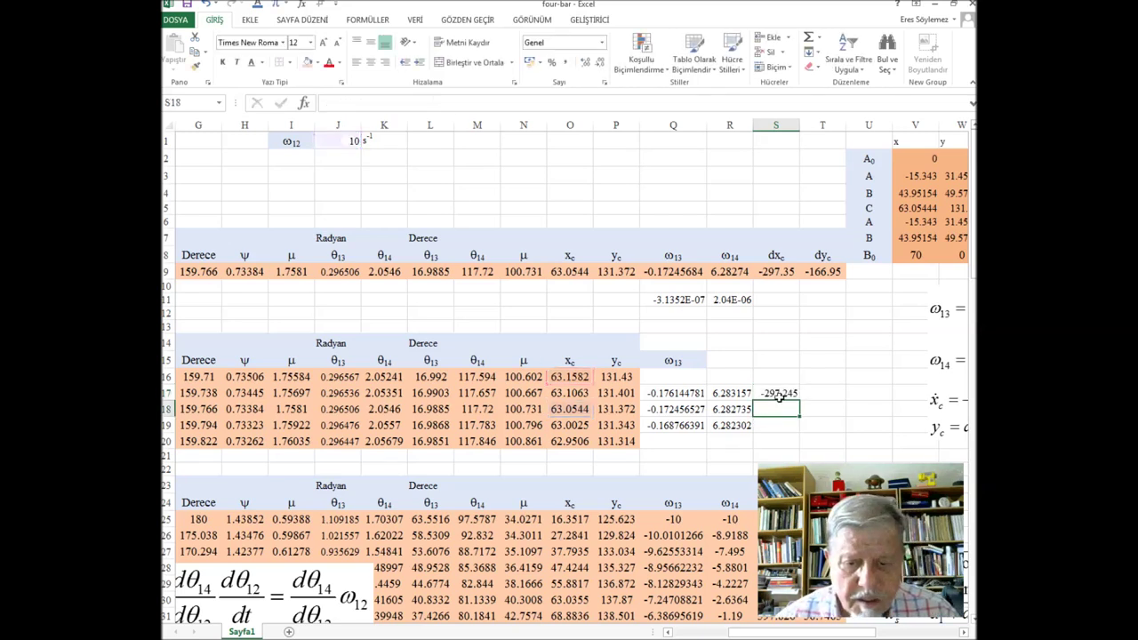
Step: Fill S17 down to S19, widen column S, and copy S17:S19 into column T for dyc
left_click(780, 395)
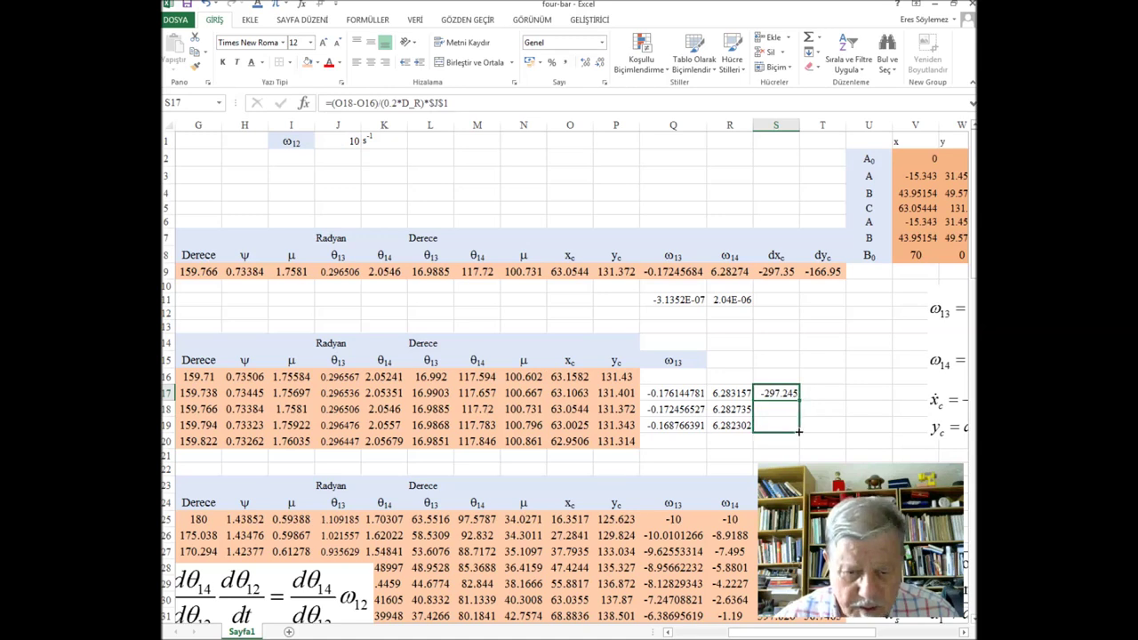
left_click_drag(798, 419, 798, 433)
left_click(794, 409)
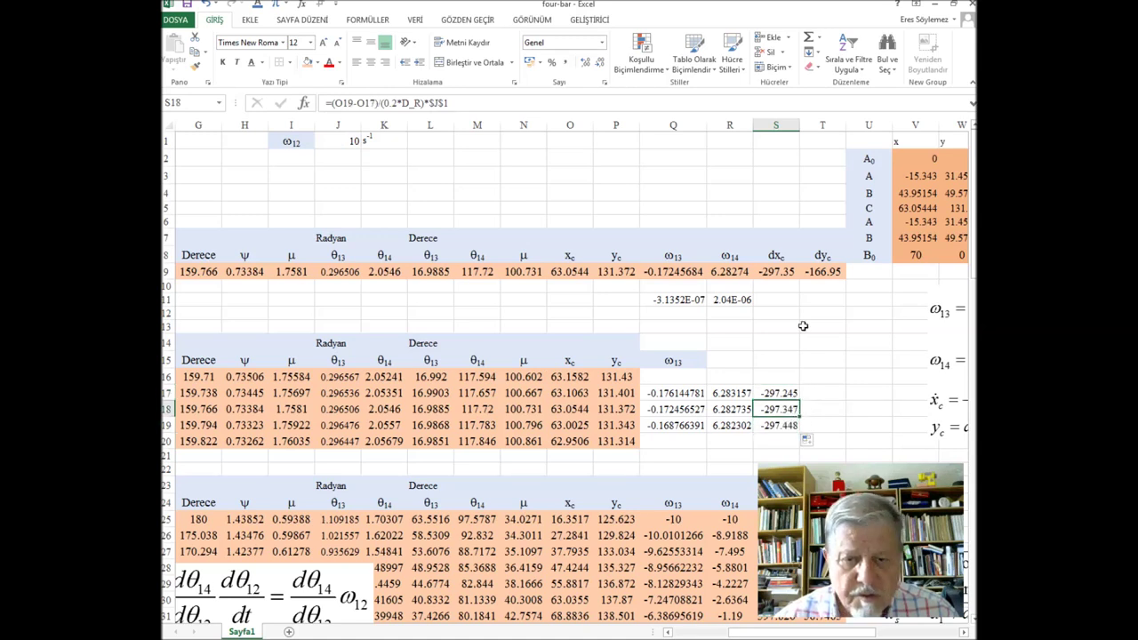
left_click(791, 272)
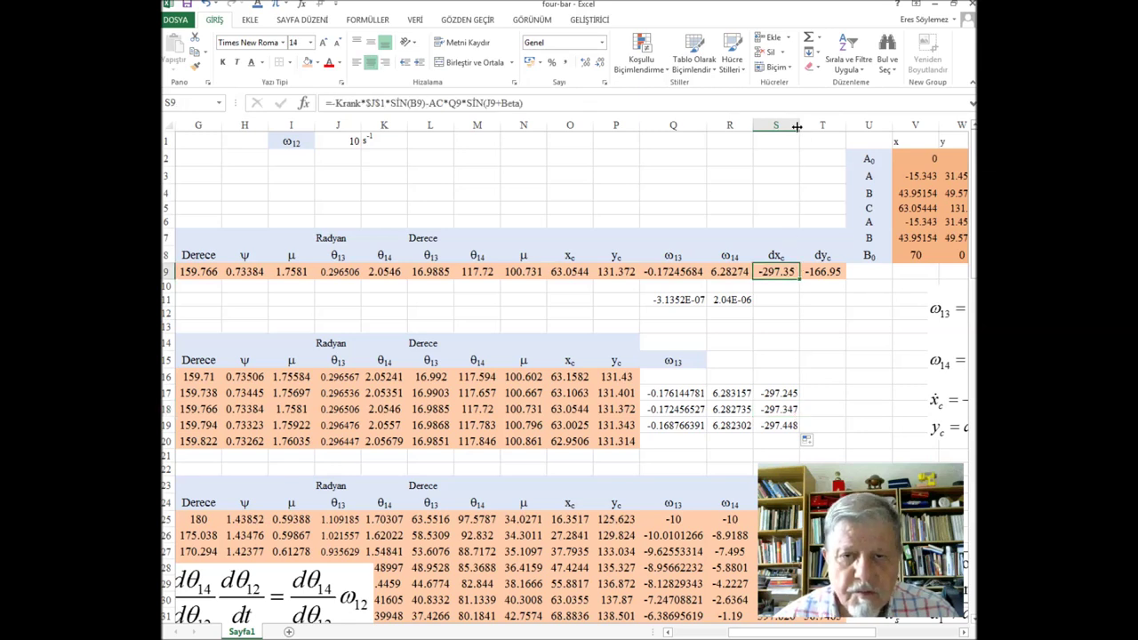
left_click_drag(799, 127, 820, 128)
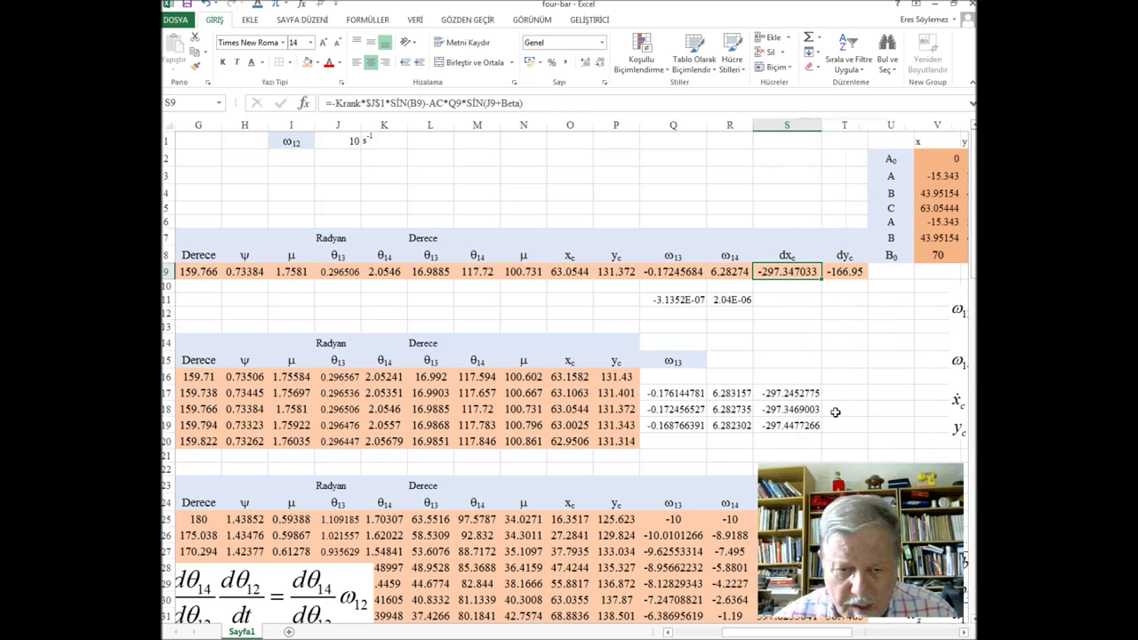
mouse_move(796, 393)
left_mouse_down()
mouse_move(797, 424)
mouse_move(860, 434)
left_mouse_up()
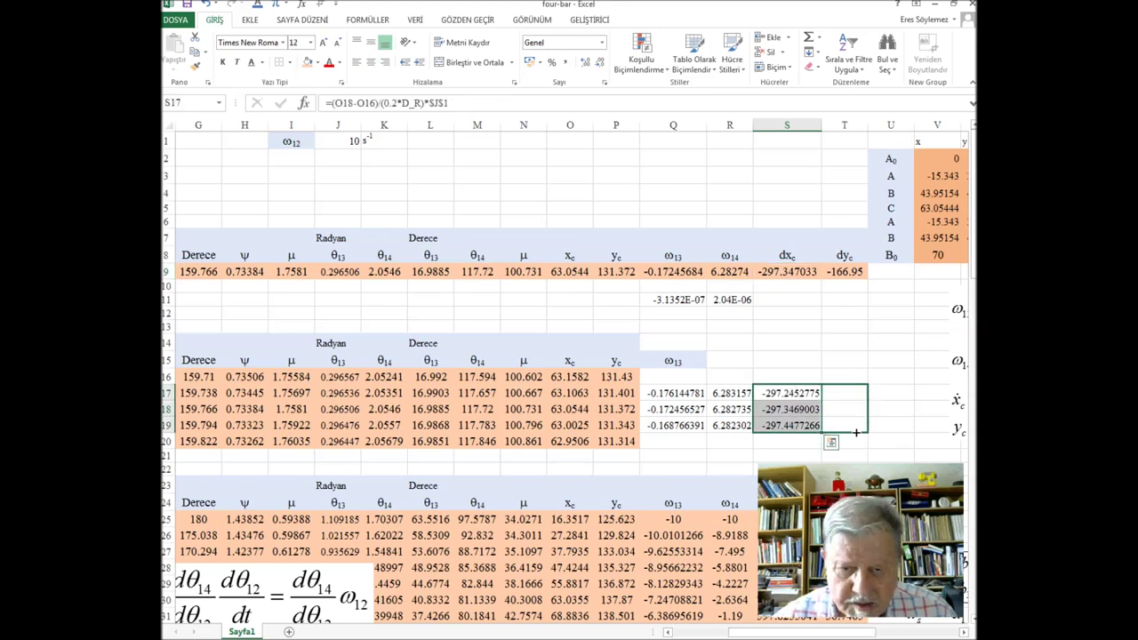
left_click(846, 409)
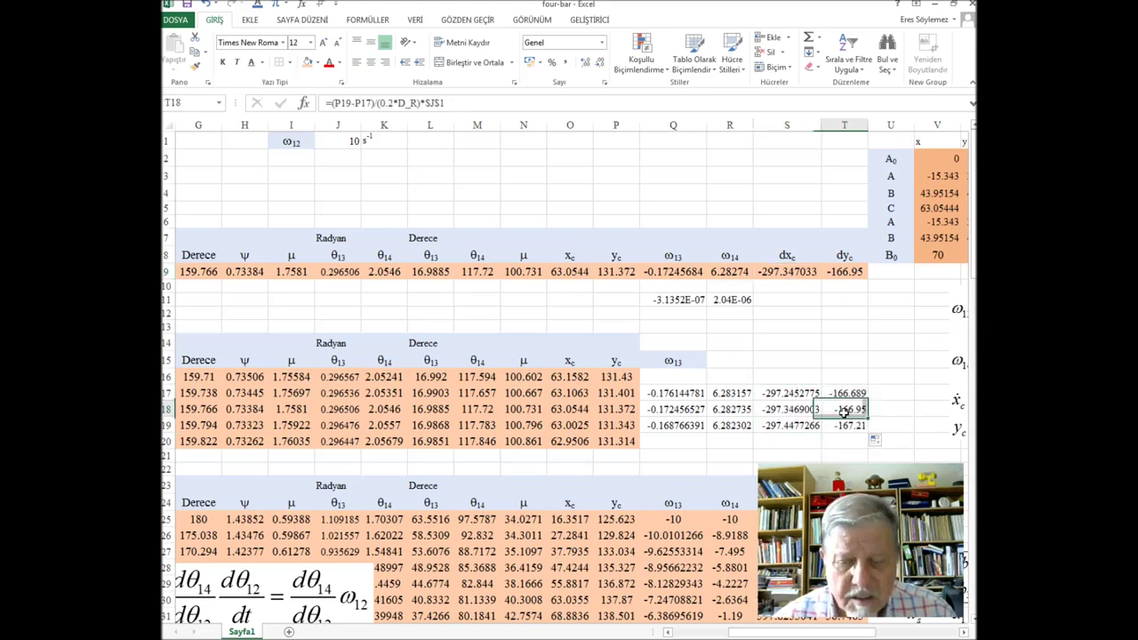
left_click(726, 257)
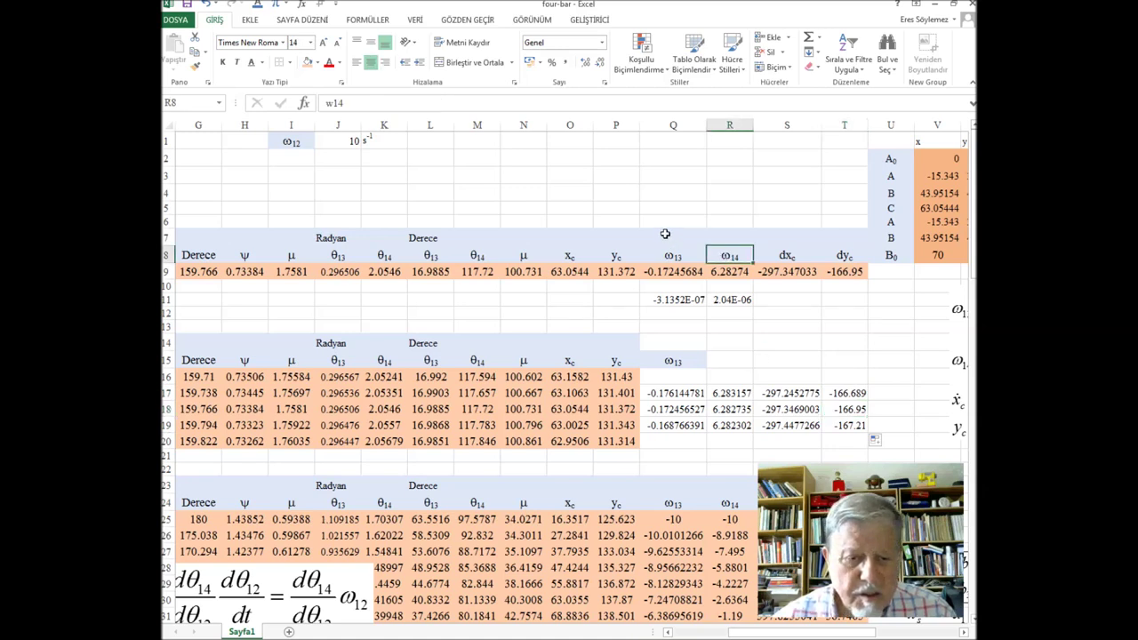
Step: Copy the ω13–dyc header cells from rows 7–8 to Q14
left_click_drag(681, 233, 845, 257)
key("ctrl+c")
left_click(675, 342)
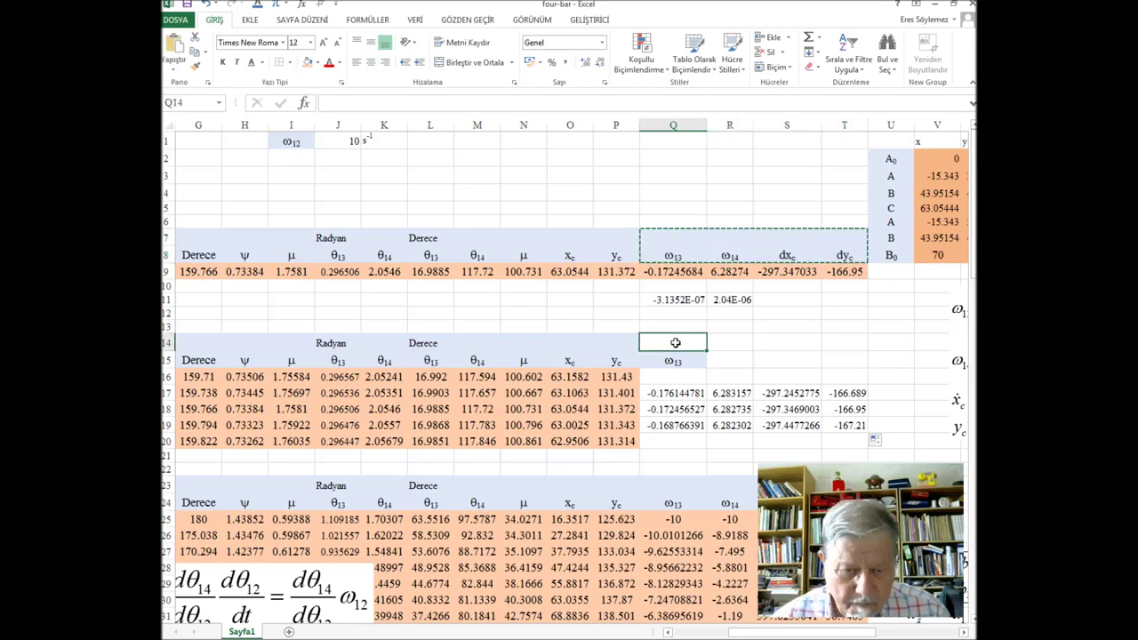
key("ctrl+v")
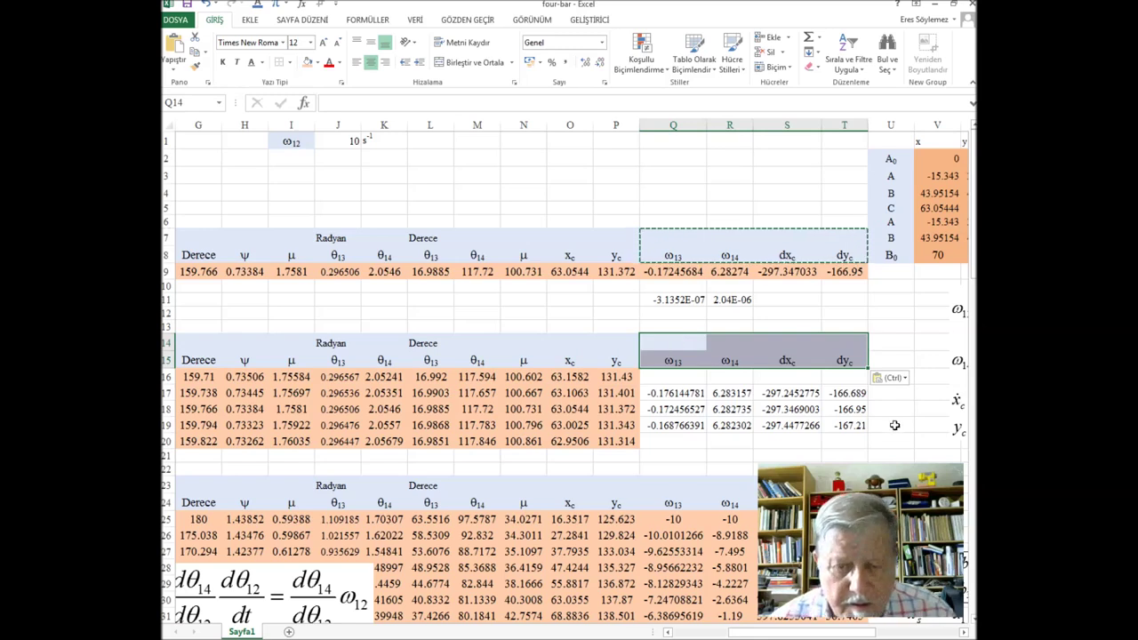
Step: Shade the row 18 results Q18:T18 orange
left_click(894, 424)
left_click_drag(655, 410, 829, 409)
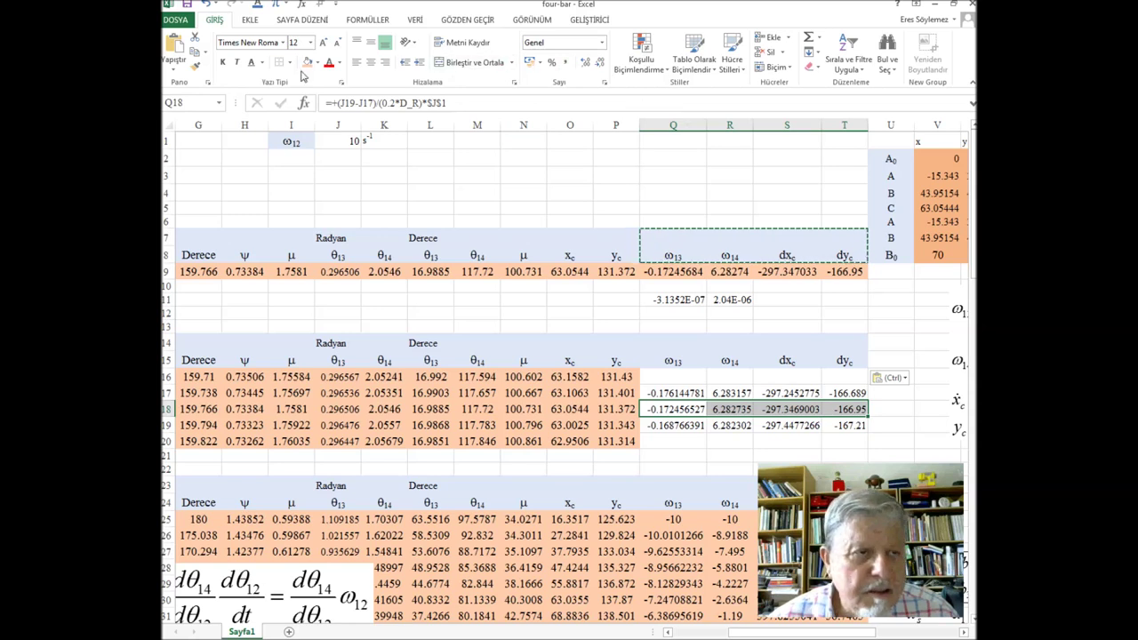
left_click(307, 62)
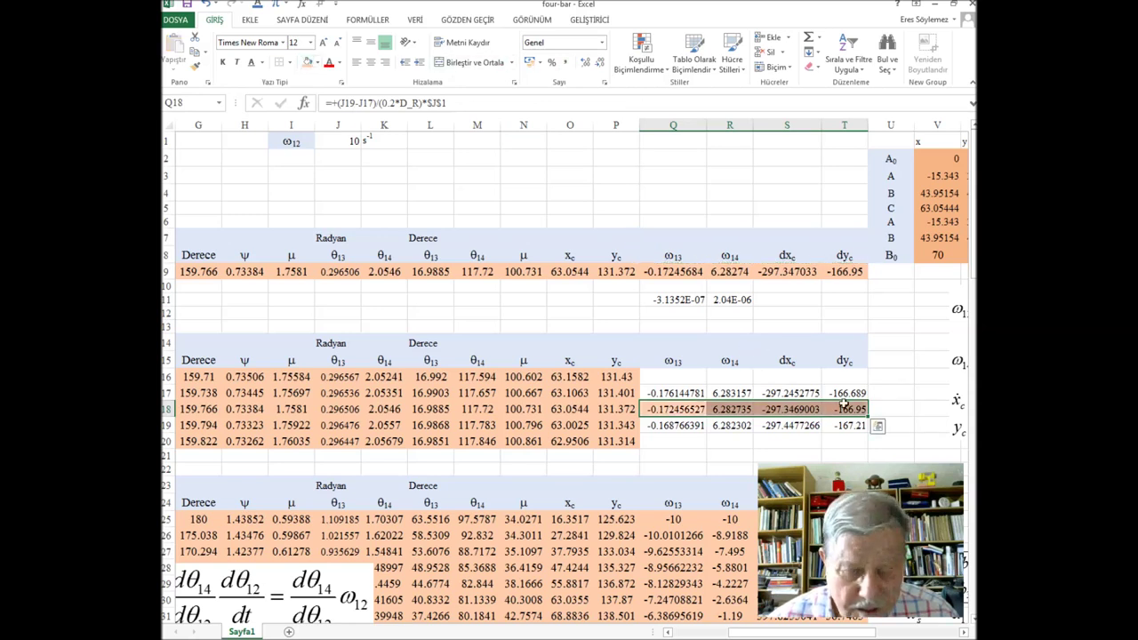
left_click(873, 316)
left_click(854, 270)
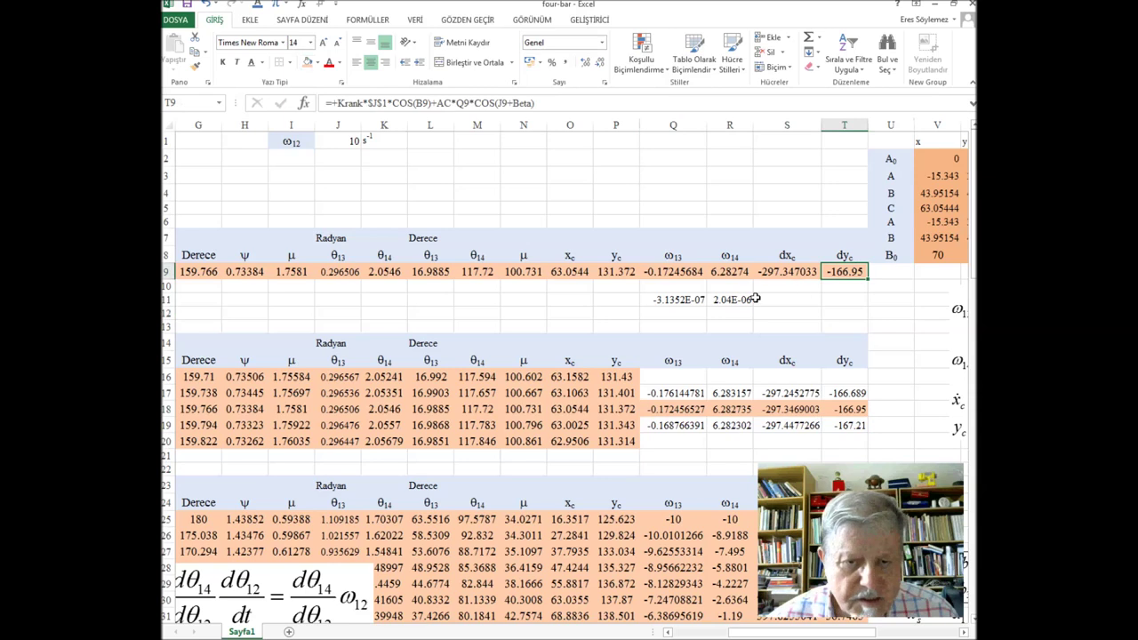
Step: Extend R11's difference formula to T11, giving -0.000132735 and -0.00011 for dxc and dyc
left_click(748, 302)
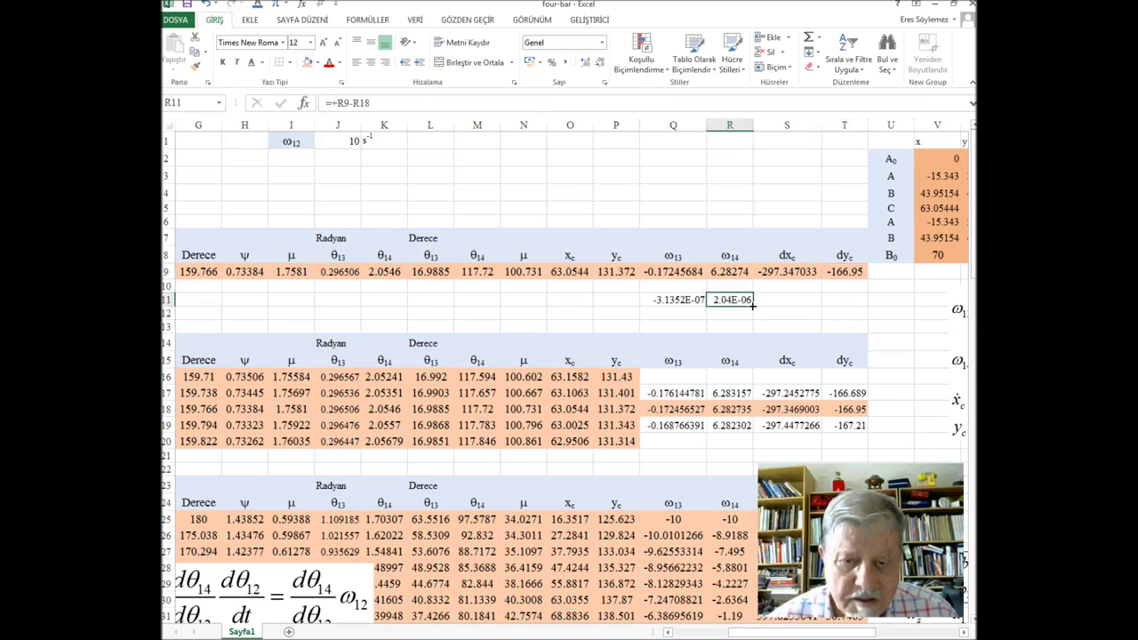
left_click_drag(752, 304, 864, 302)
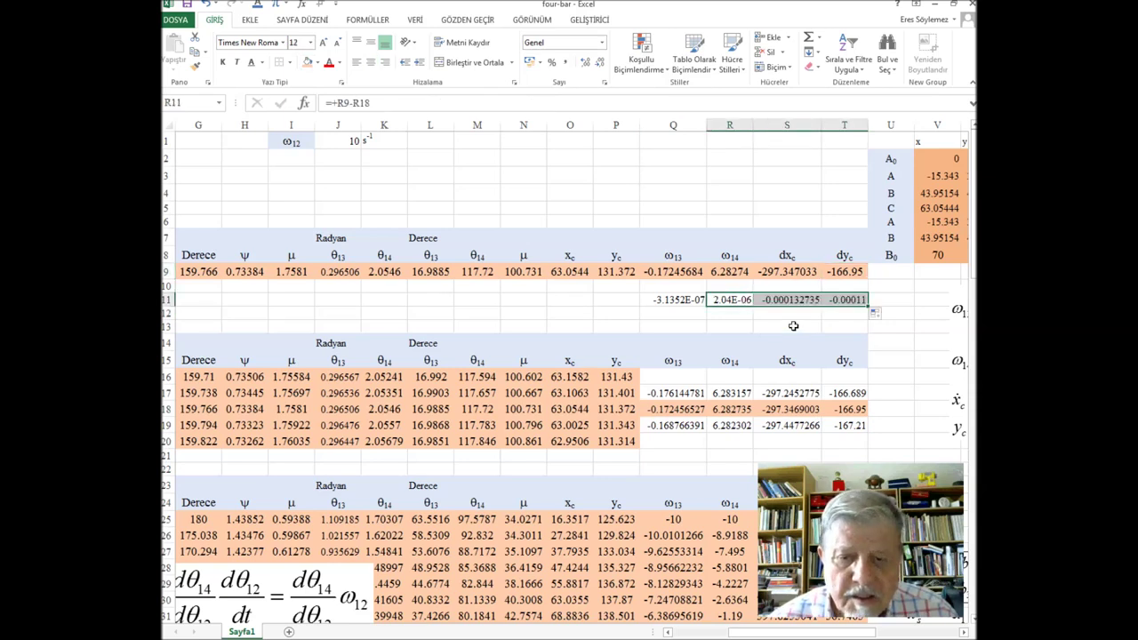
left_click(799, 301)
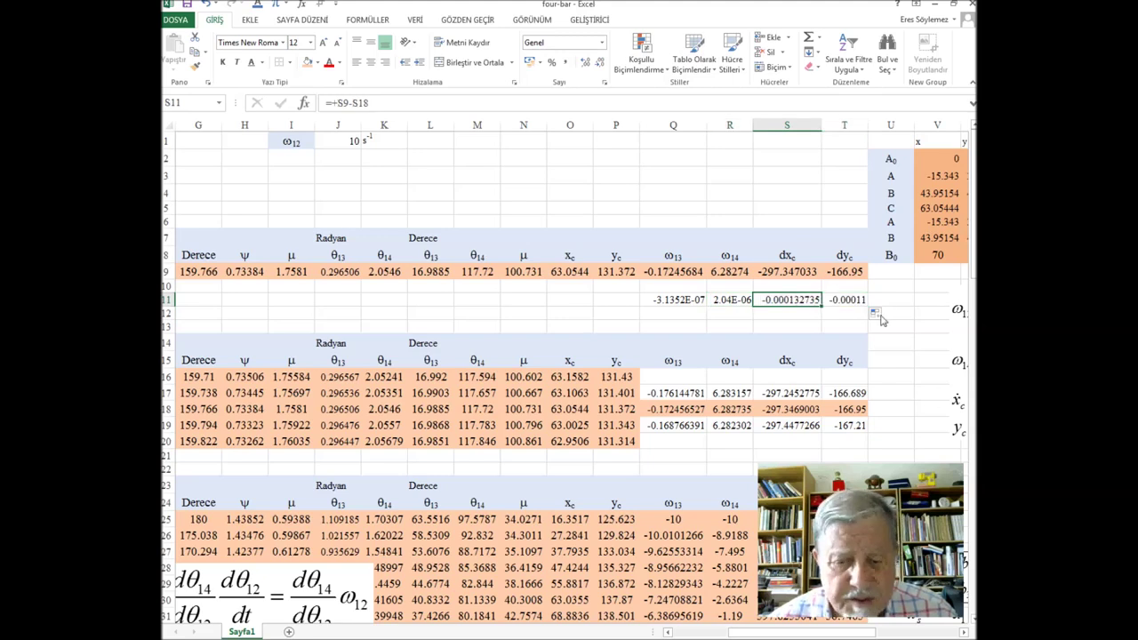
left_click(834, 303)
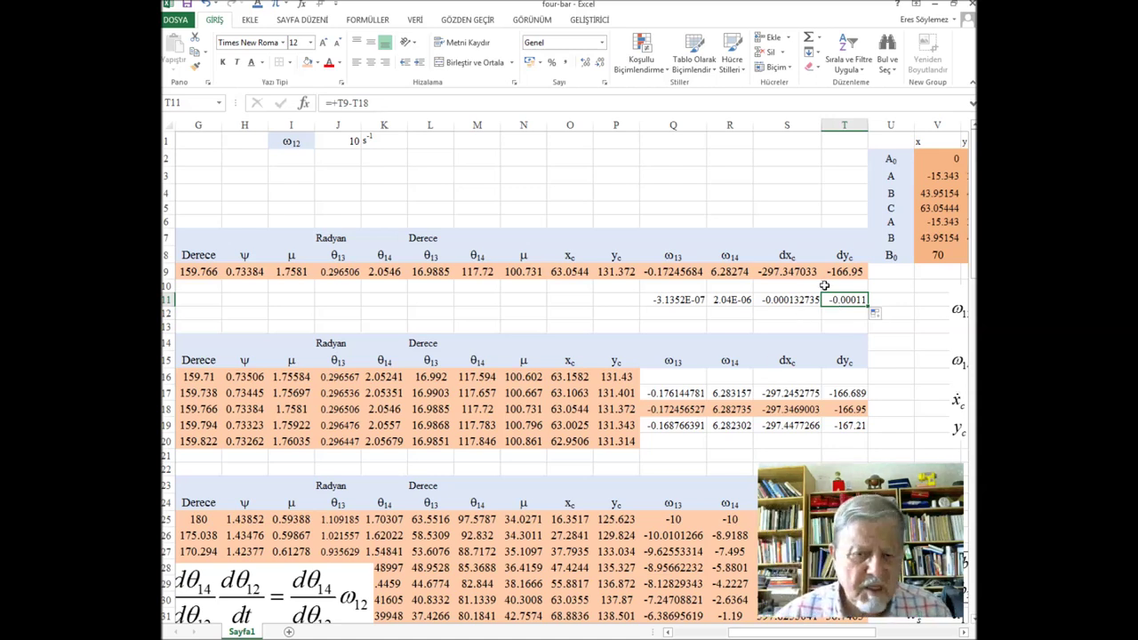
left_click_drag(659, 300, 849, 302)
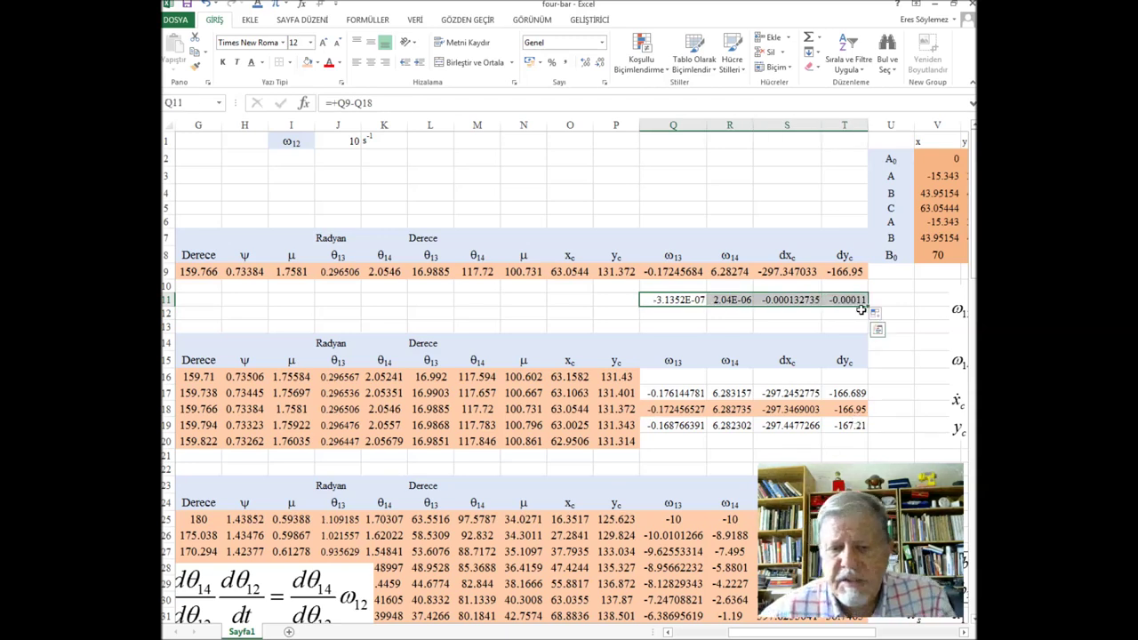
left_click(904, 341)
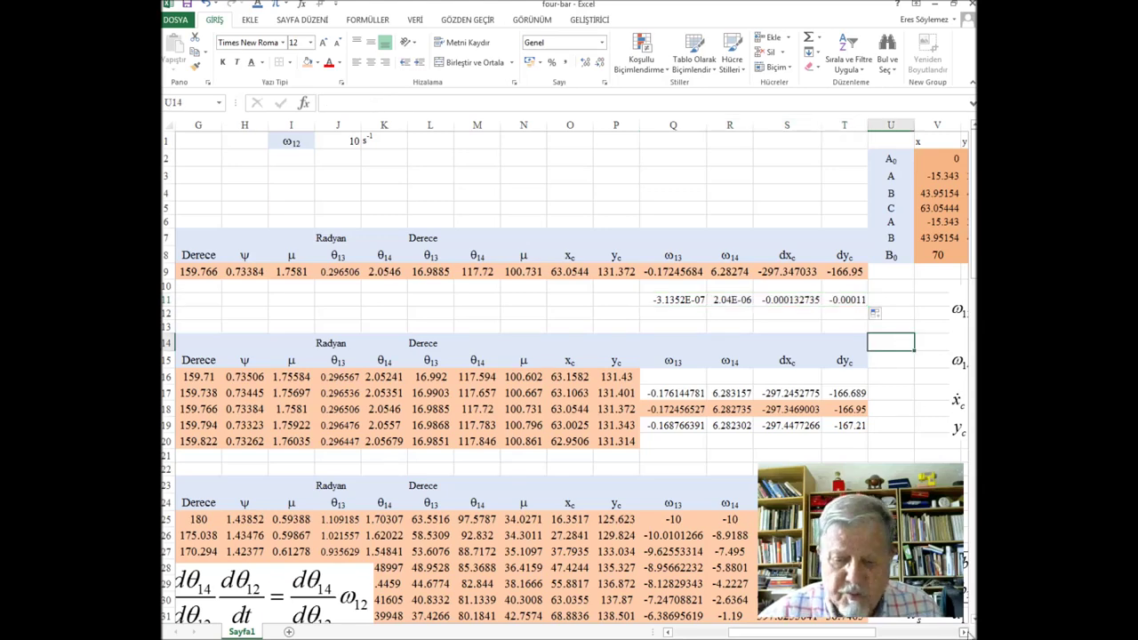
scroll(963, 632, "right", 5)
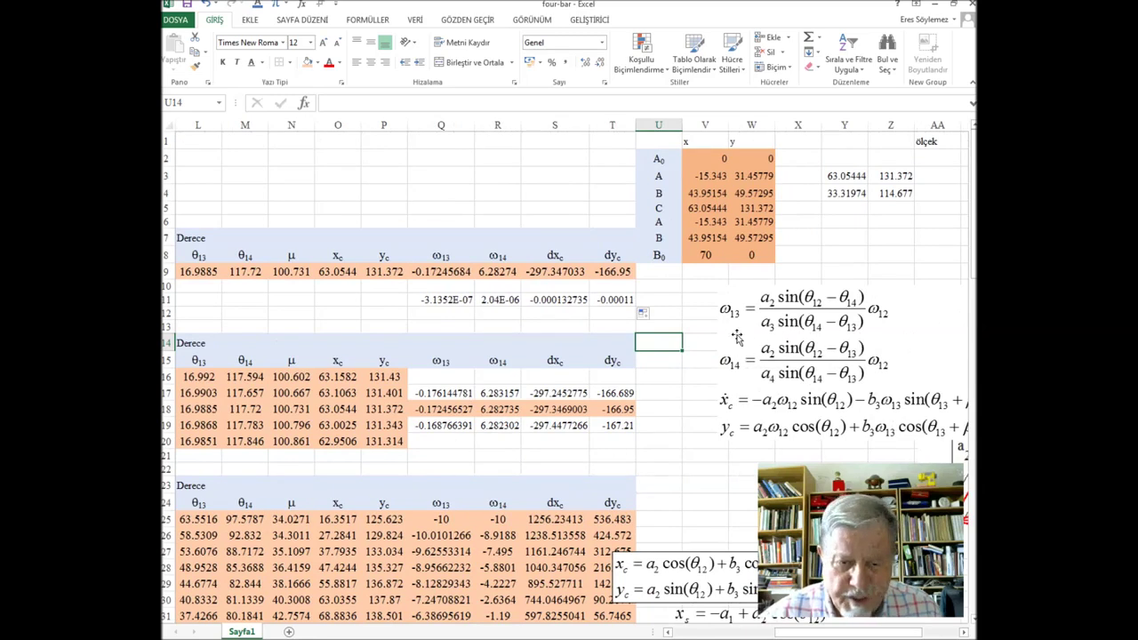
Step: Move the equation image aside and paste copies of the Q15:T15 headers into U15:X15
left_click_drag(736, 334, 911, 333)
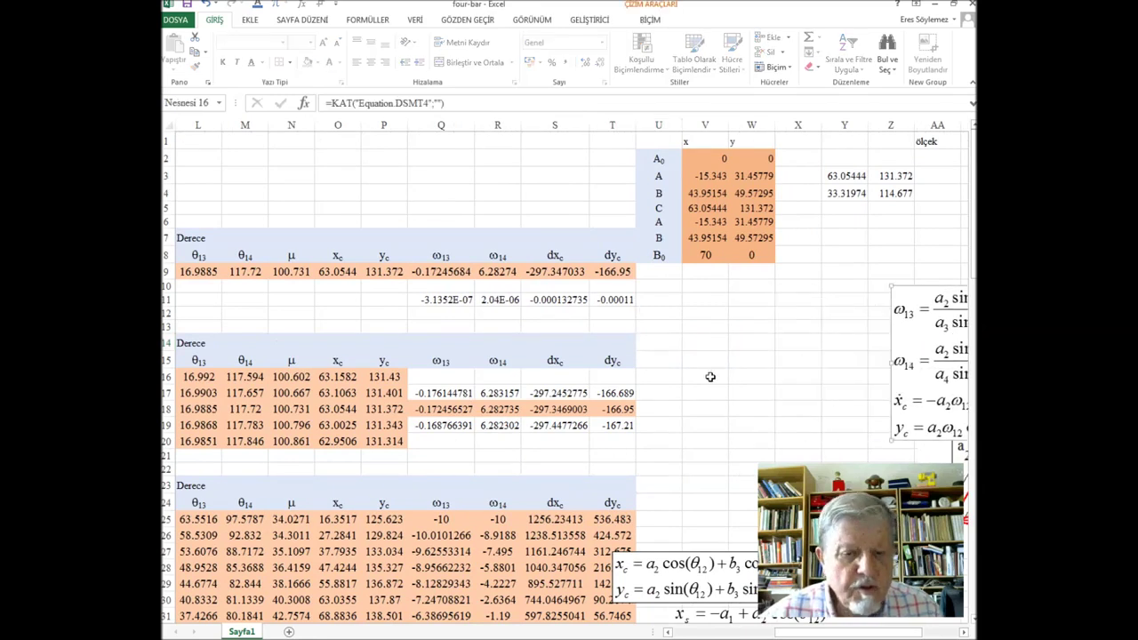
left_click(435, 359)
left_click_drag(435, 359, 613, 360)
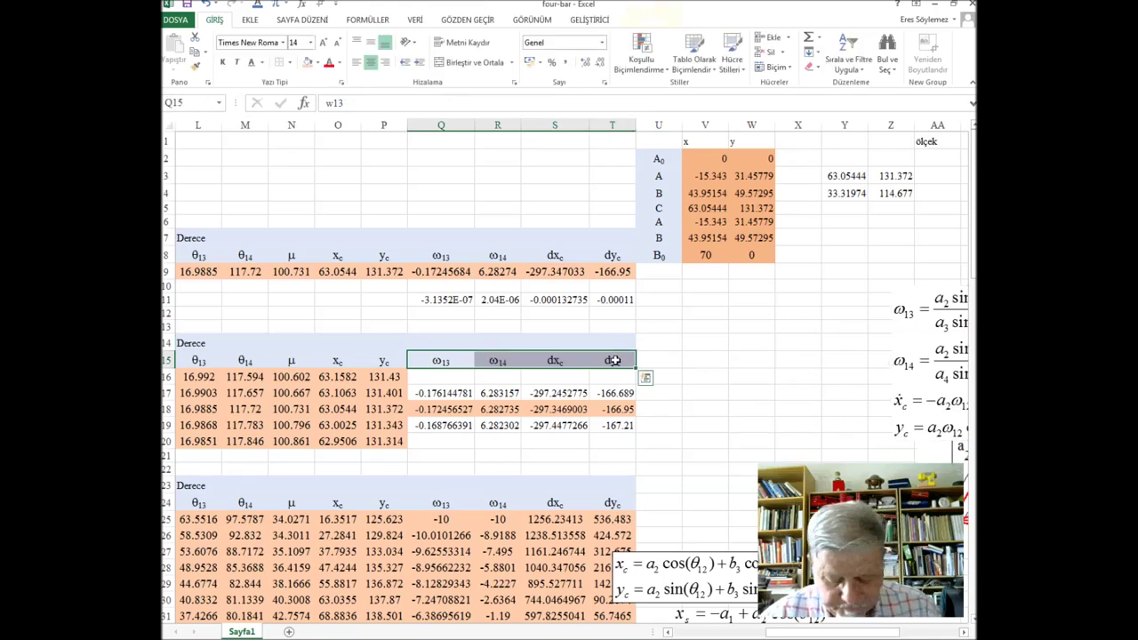
key("ctrl+c")
left_click(656, 360)
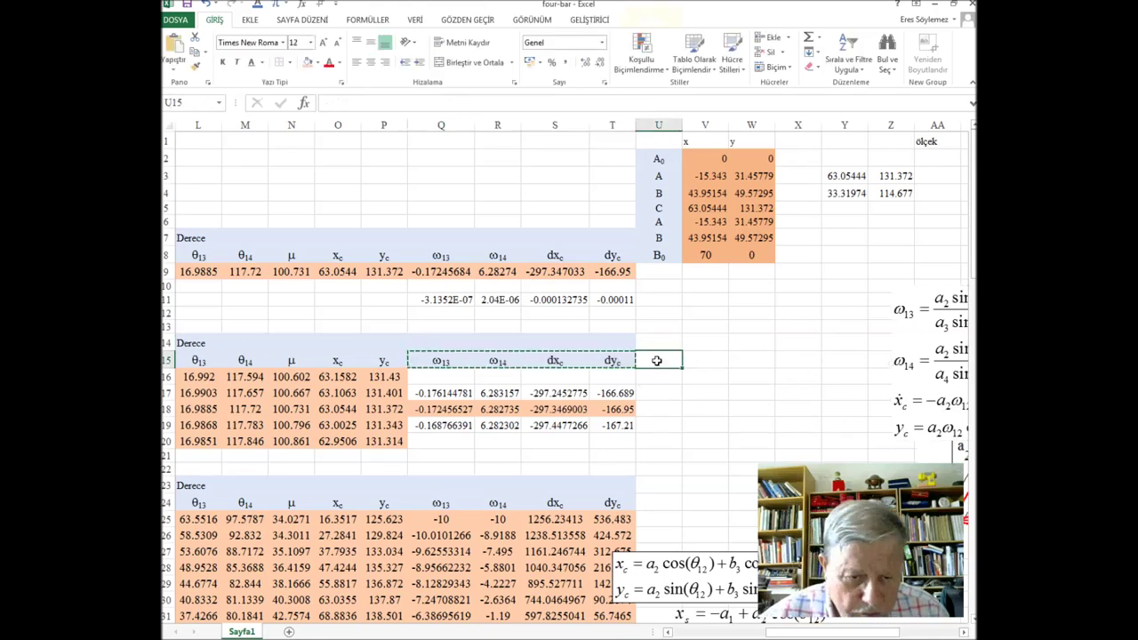
key("ctrl+v")
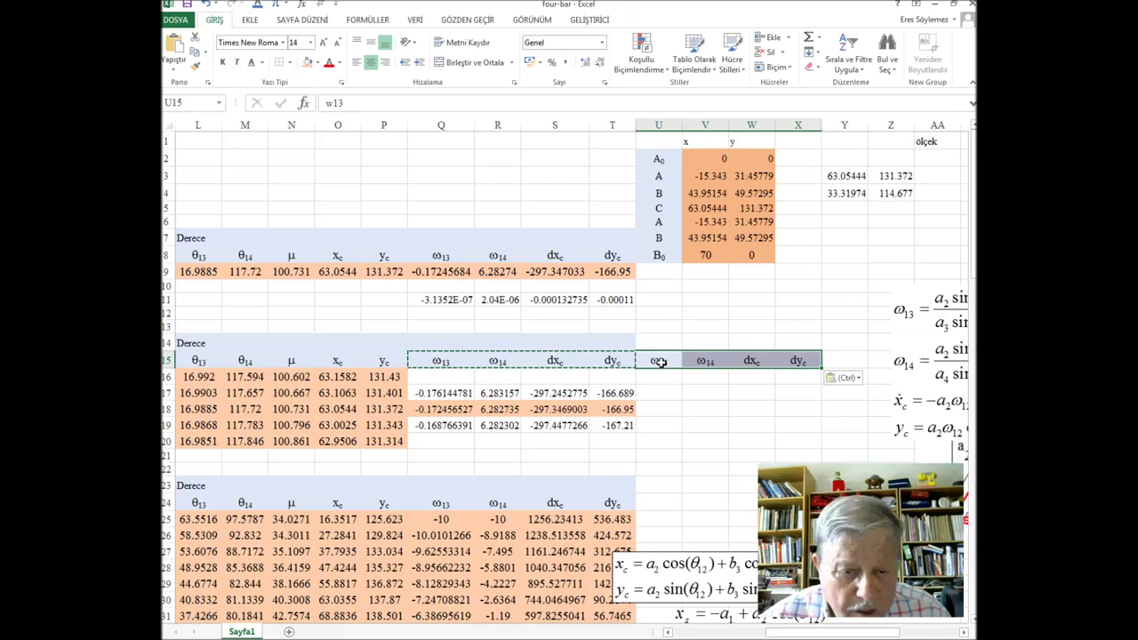
Step: Rename the first two pasted headers to α13 and α14
left_click(655, 360)
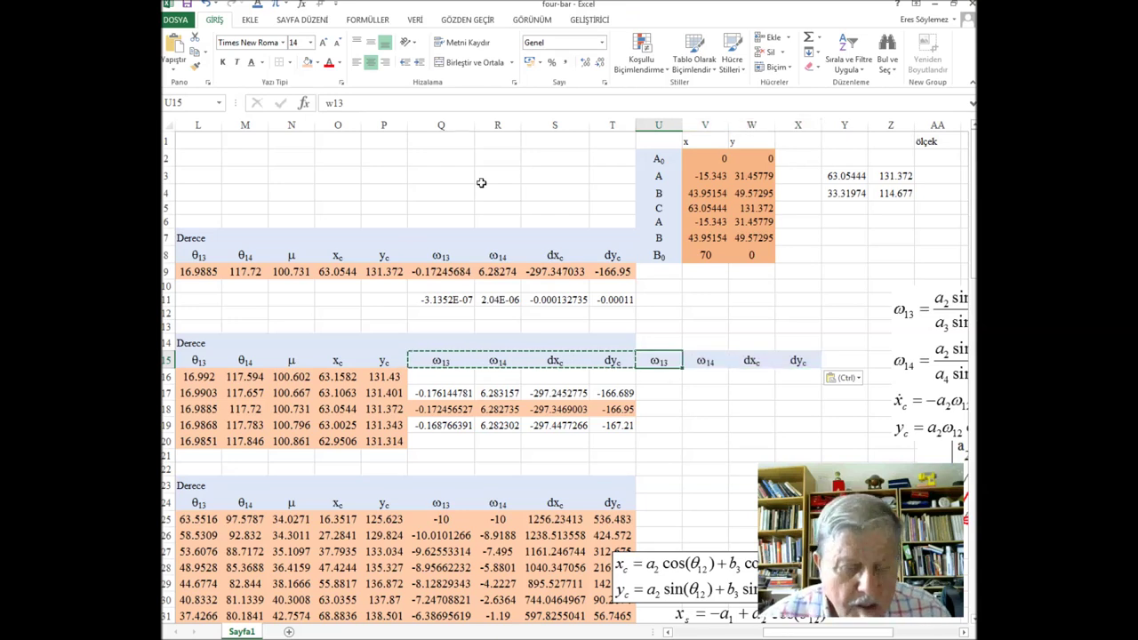
left_click(335, 103)
type("a")
left_click(711, 361)
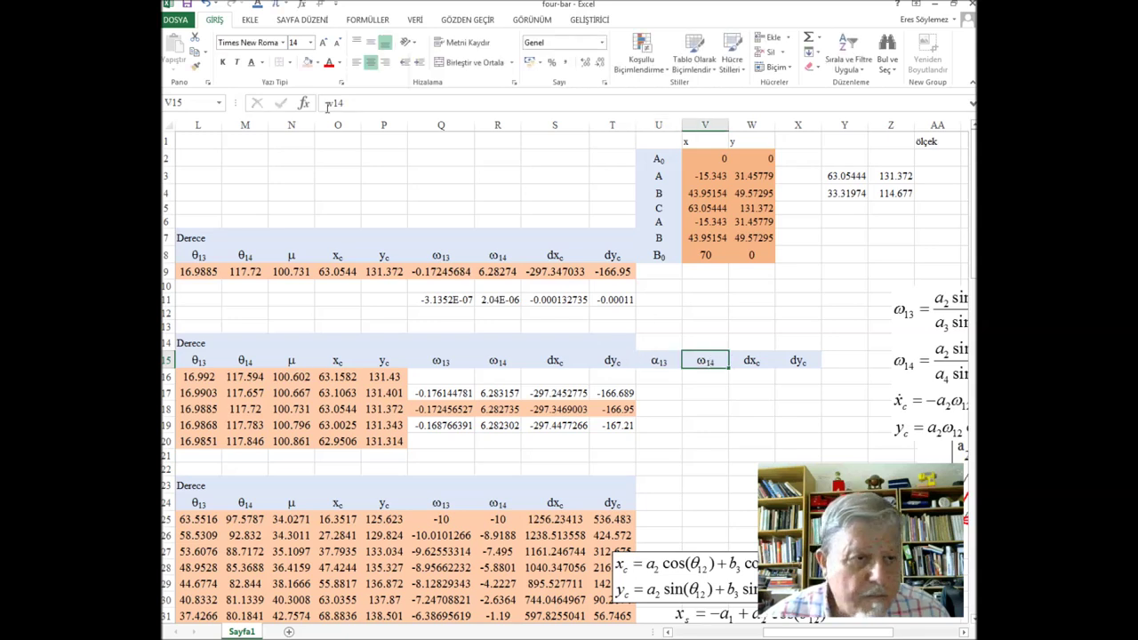
left_click_drag(324, 103, 331, 103)
type("a")
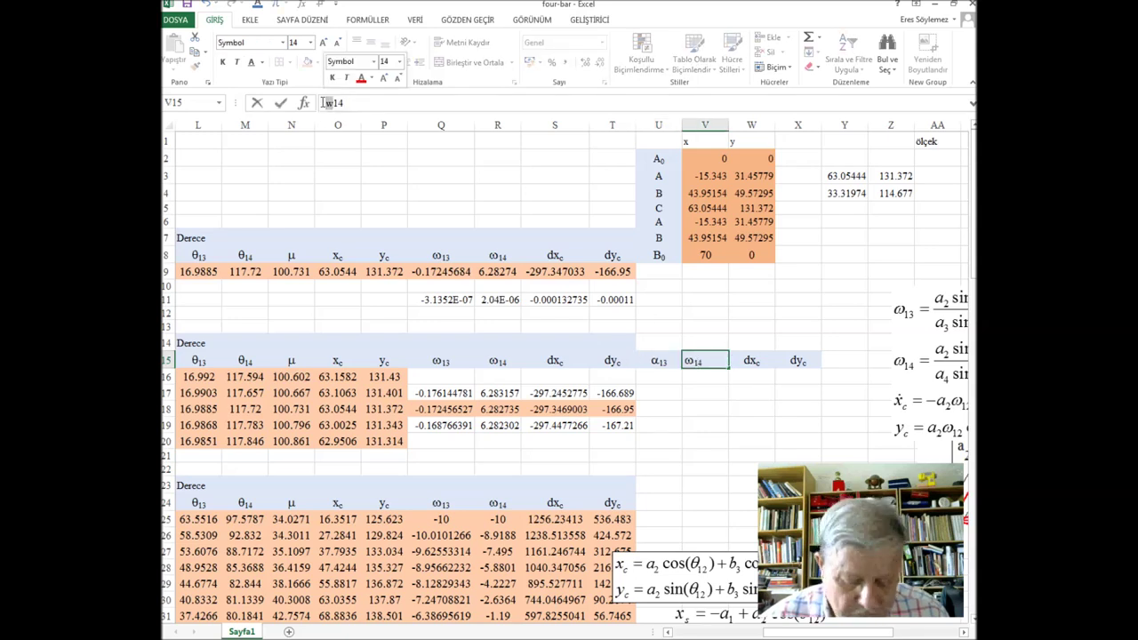
Step: Rename the last two pasted headers to ddxc and ddyc
left_click(751, 360)
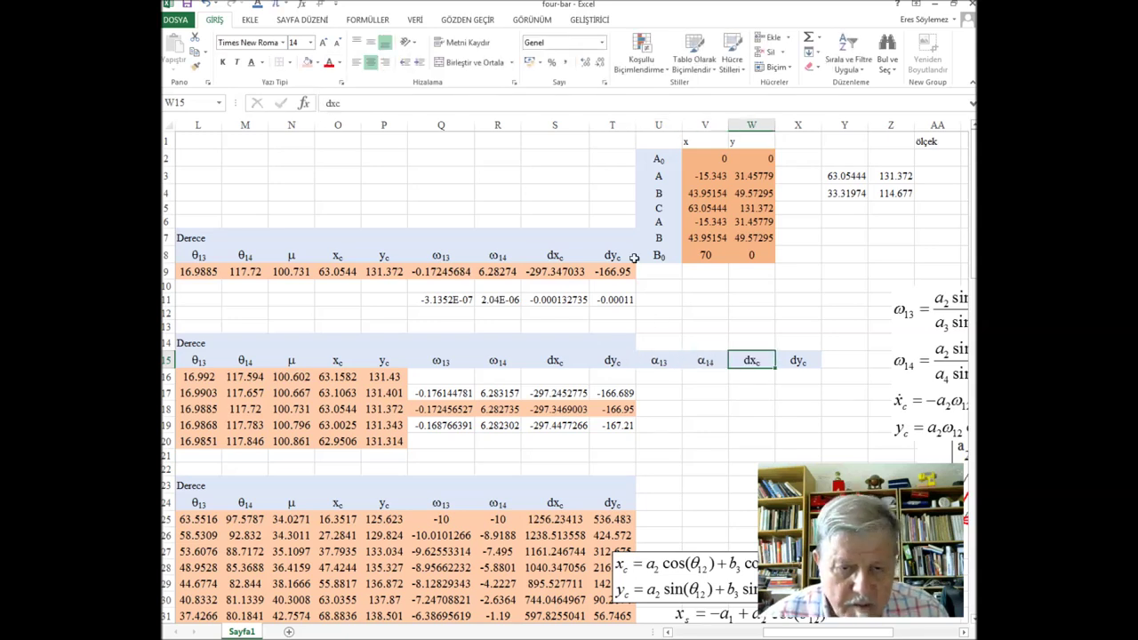
left_click(327, 103)
type("d")
left_click(798, 360)
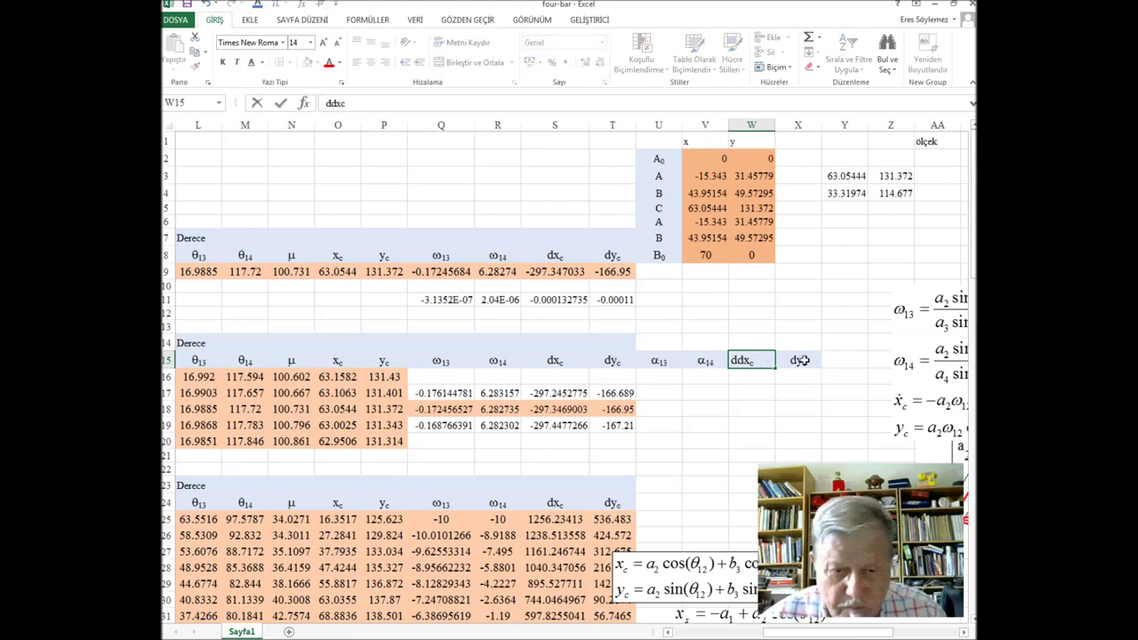
left_click(328, 103)
type("d")
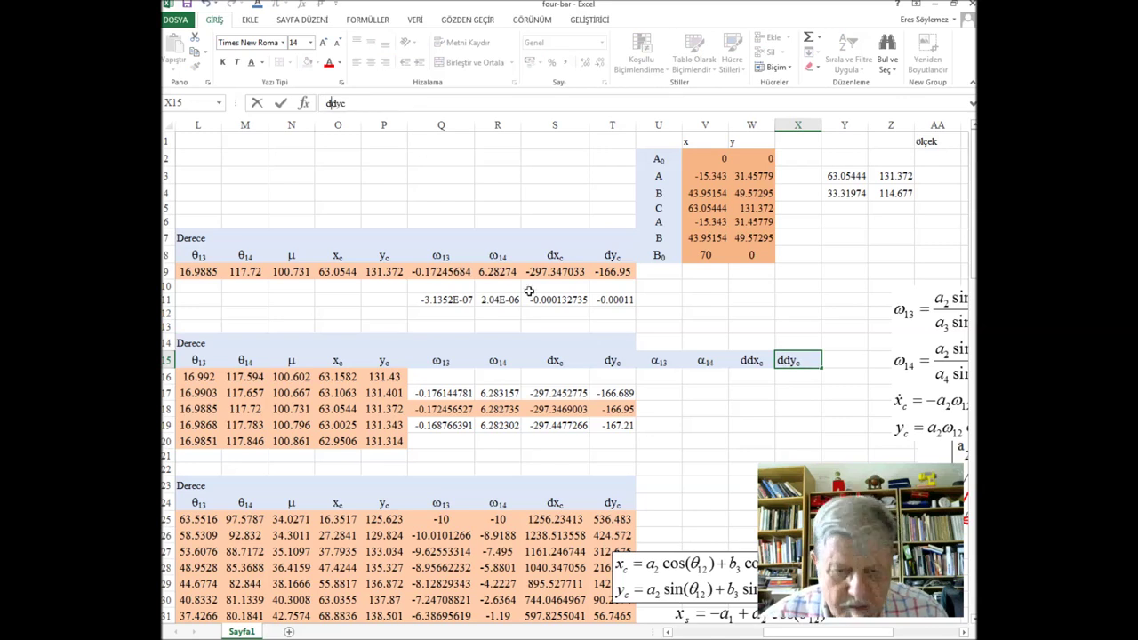
left_click(744, 381)
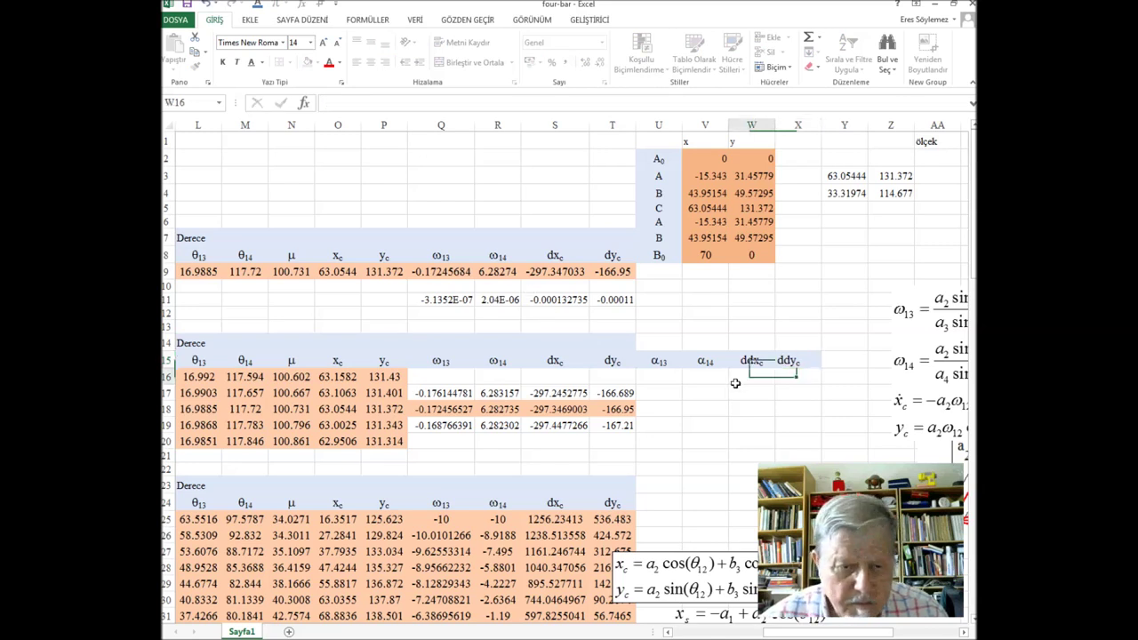
Step: Enter =+(Q19-Q17)/(2*D_R)*$J$1 in U18, giving α13 of 21.13753
left_click(669, 410)
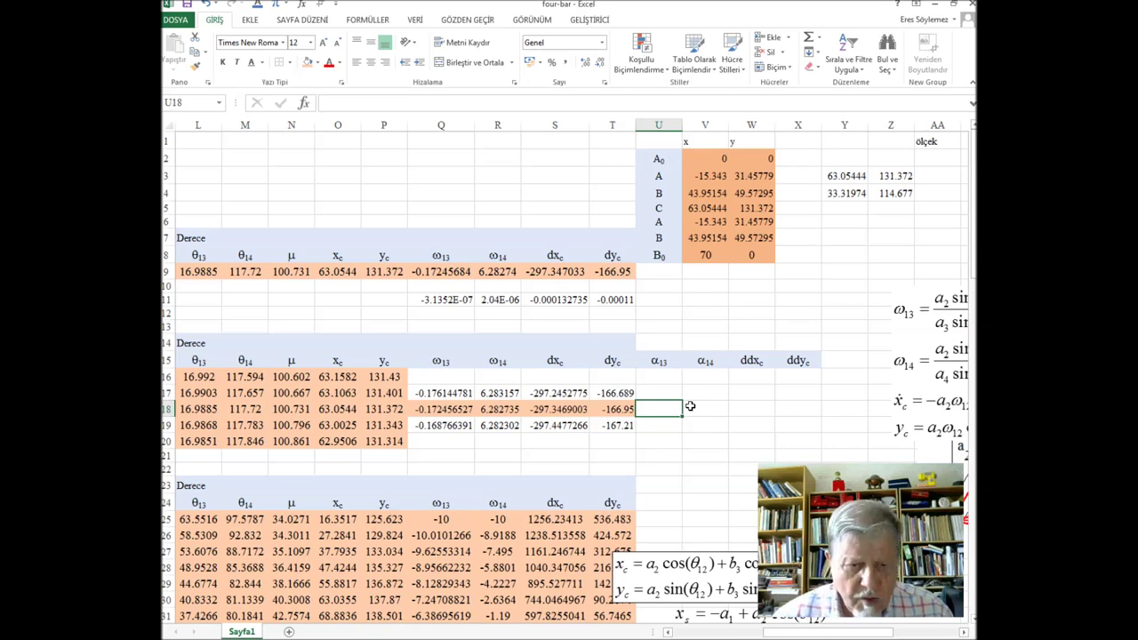
type("+(")
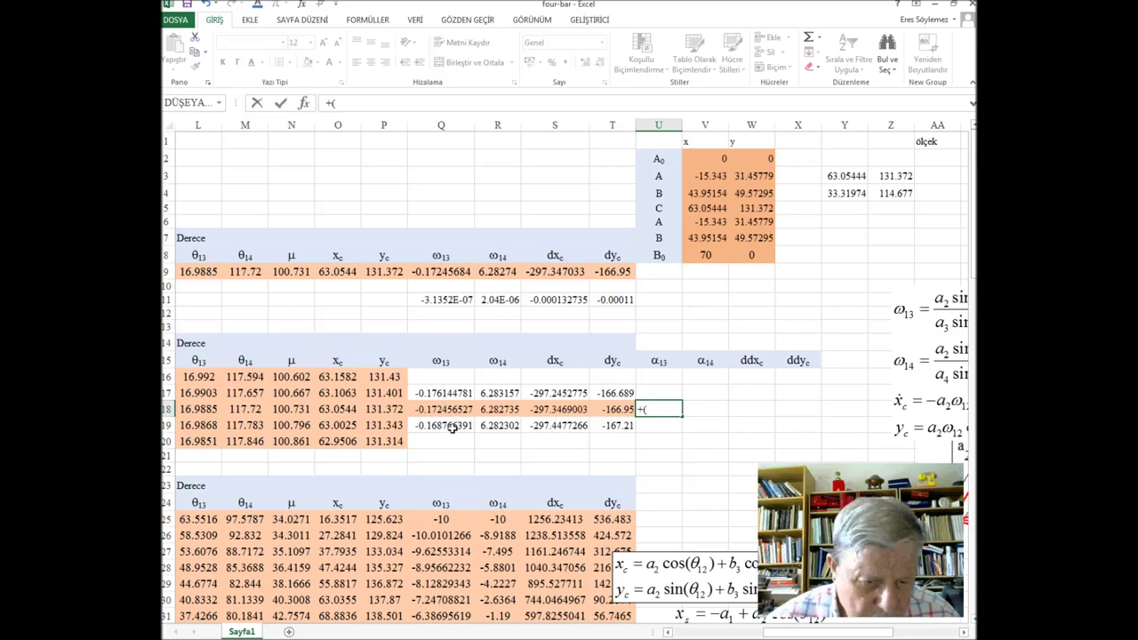
left_click(451, 427)
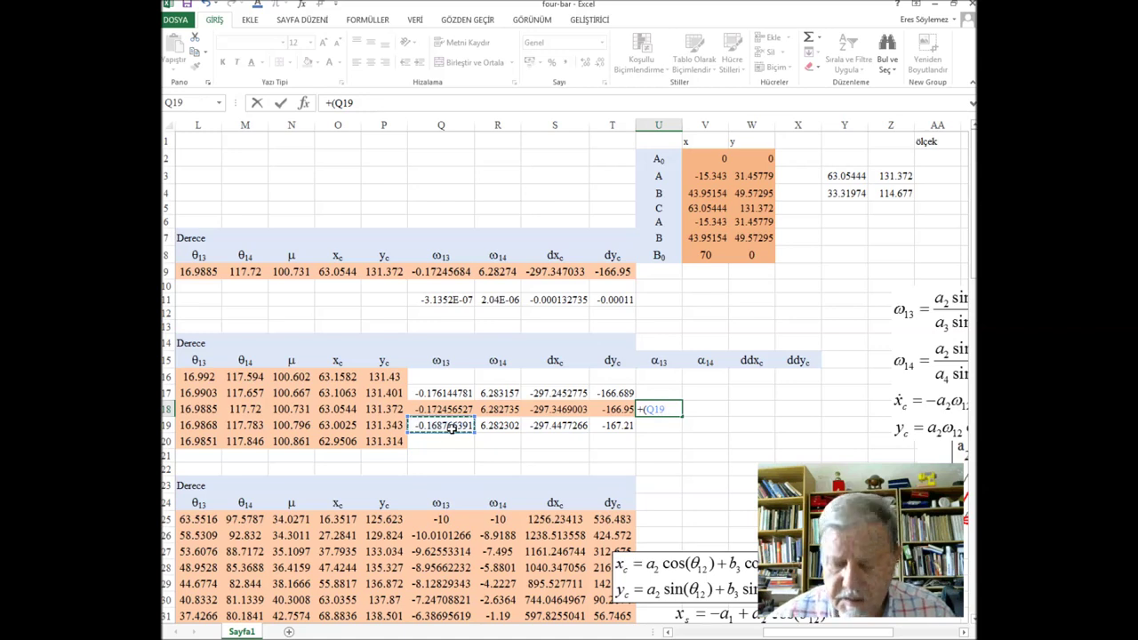
type("-")
left_click(450, 392)
type(")/(")
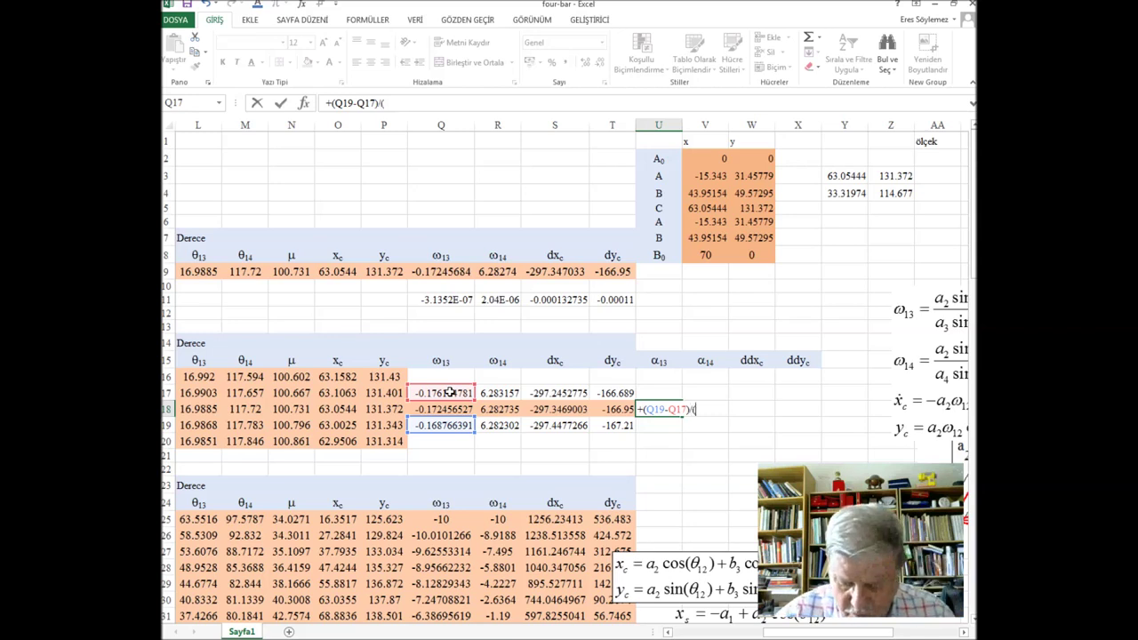
type("2*D_R)")
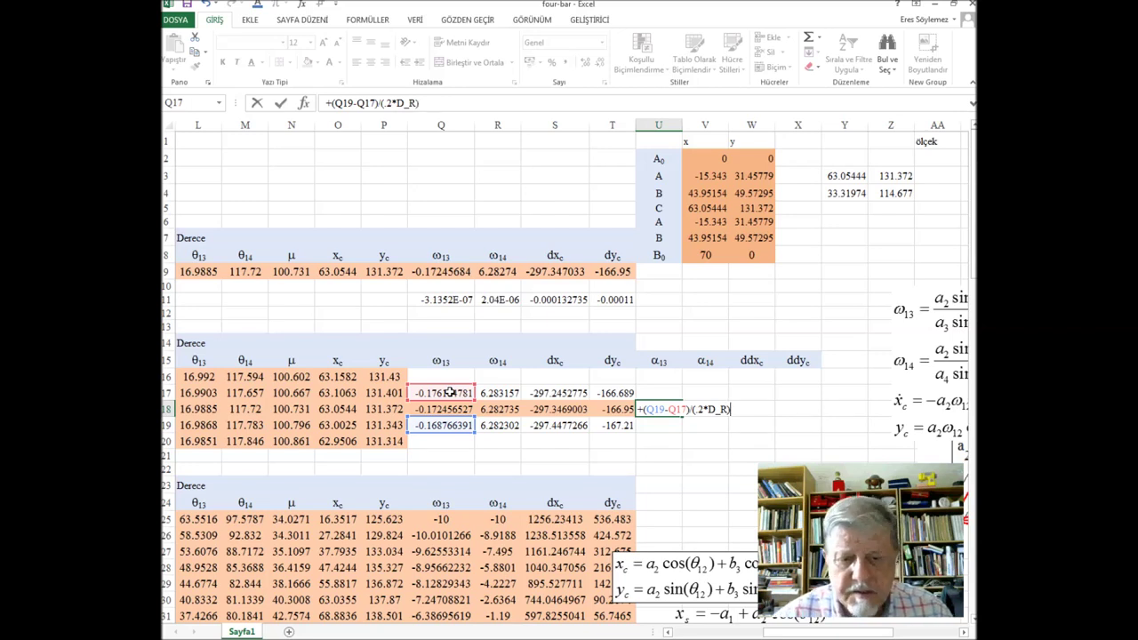
type("*")
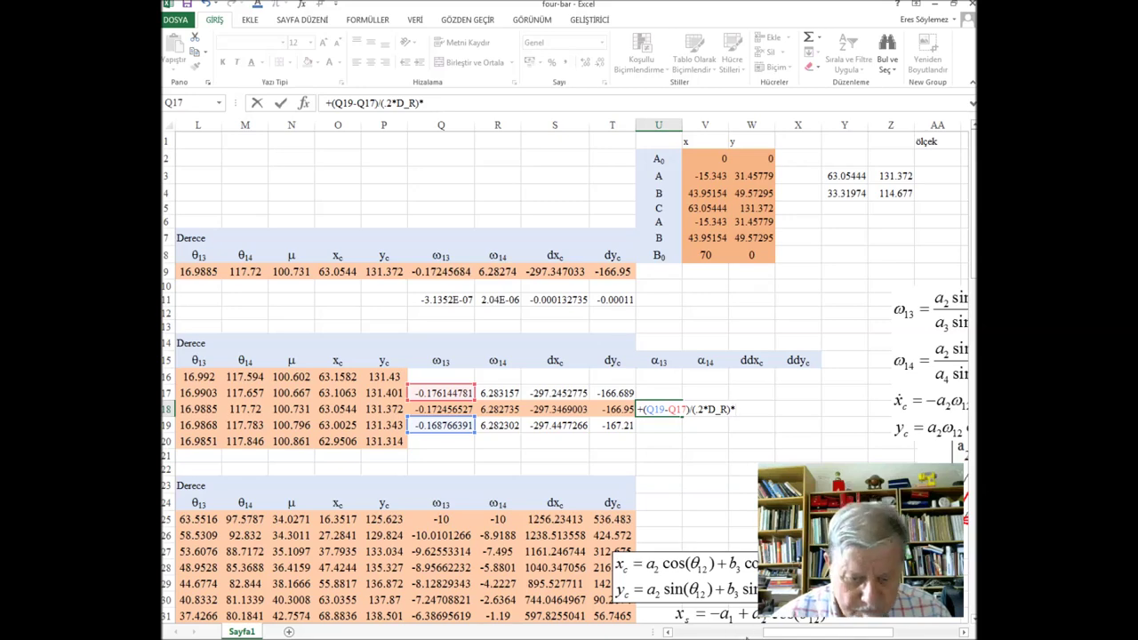
scroll(480, 382, "left", 4)
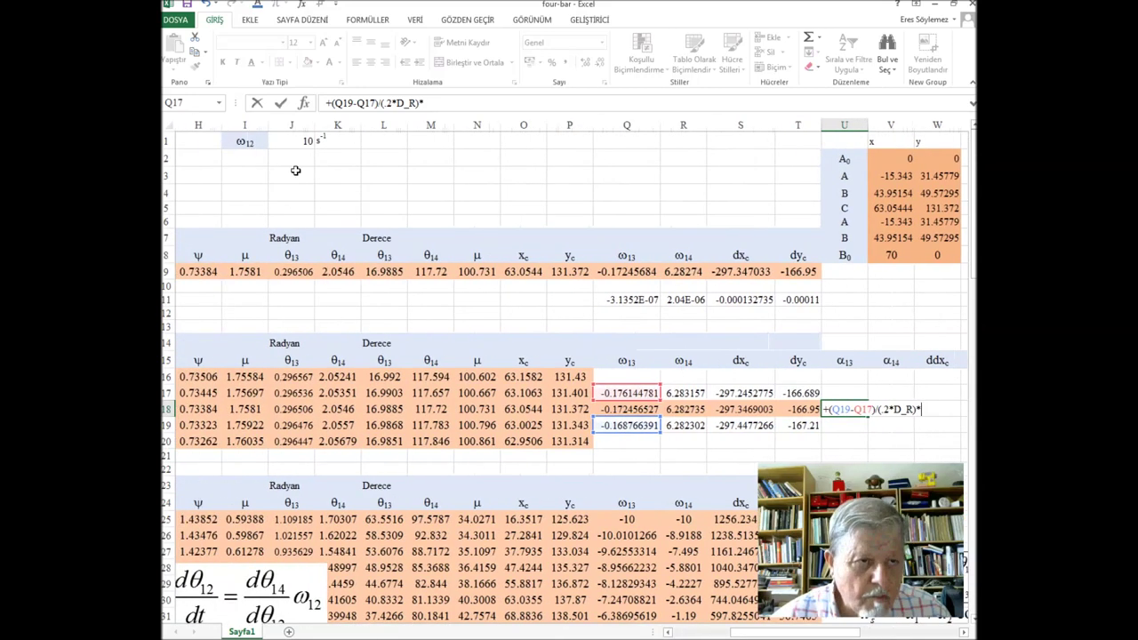
left_click(299, 140)
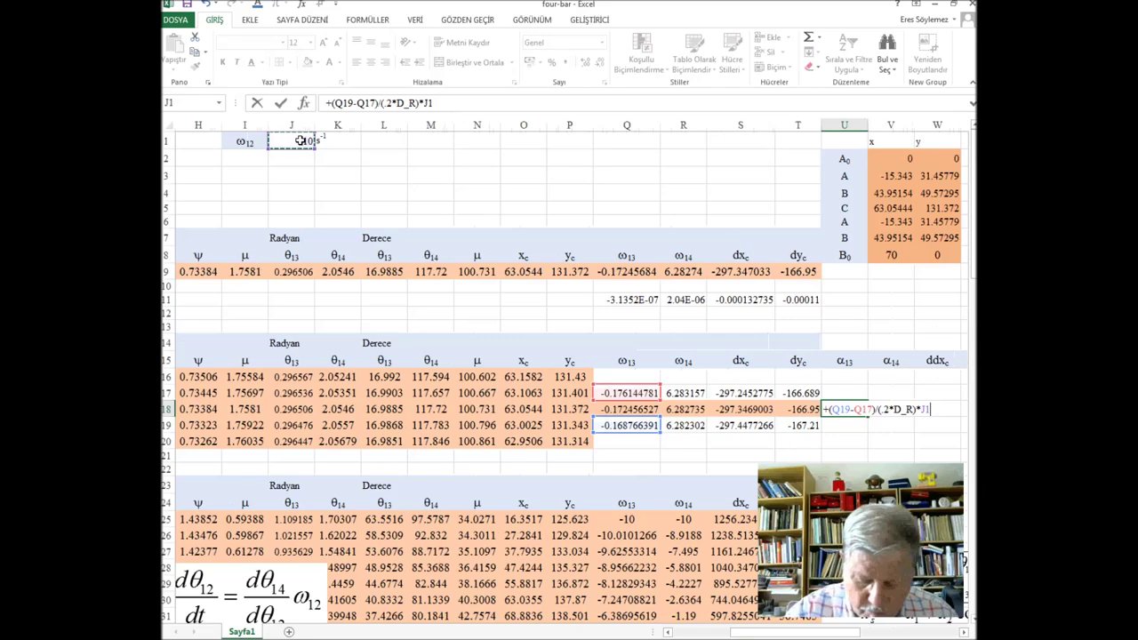
key("F4")
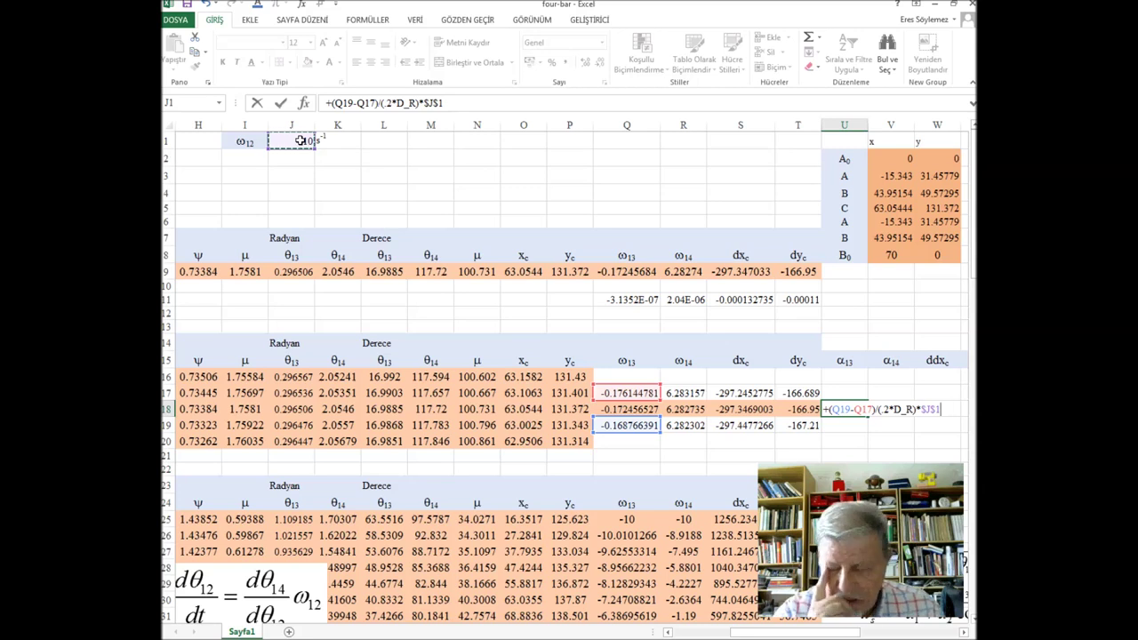
key("Return")
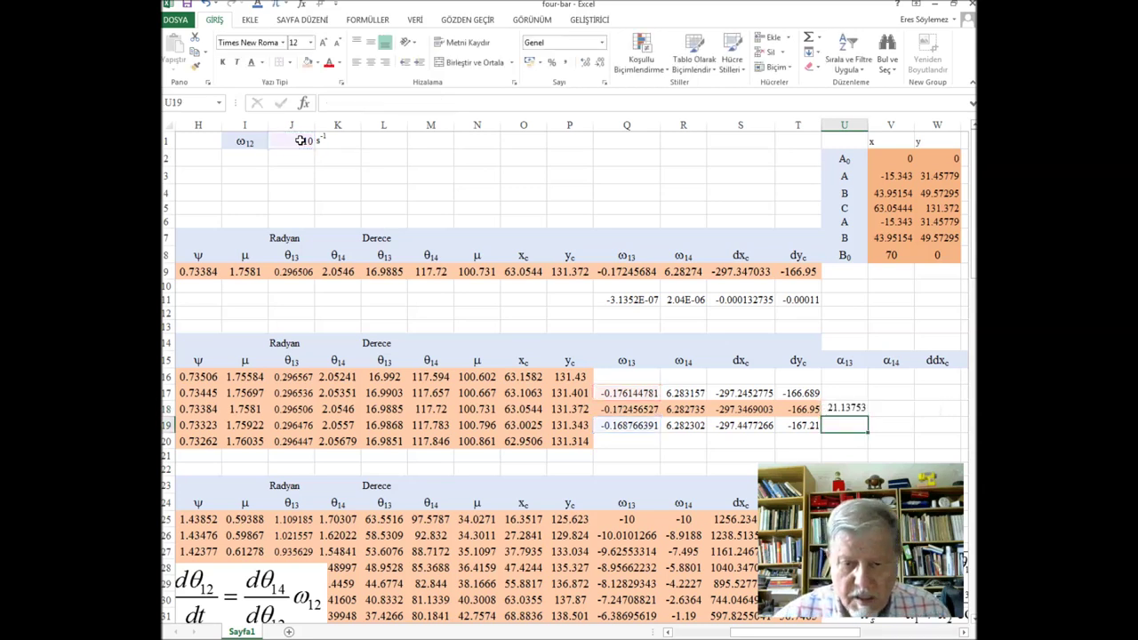
Step: Fill the U18 α13 formula right to X18, giving α14 -2.44935, ddxc -579.974 and ddyc -1491.62
left_click(845, 410)
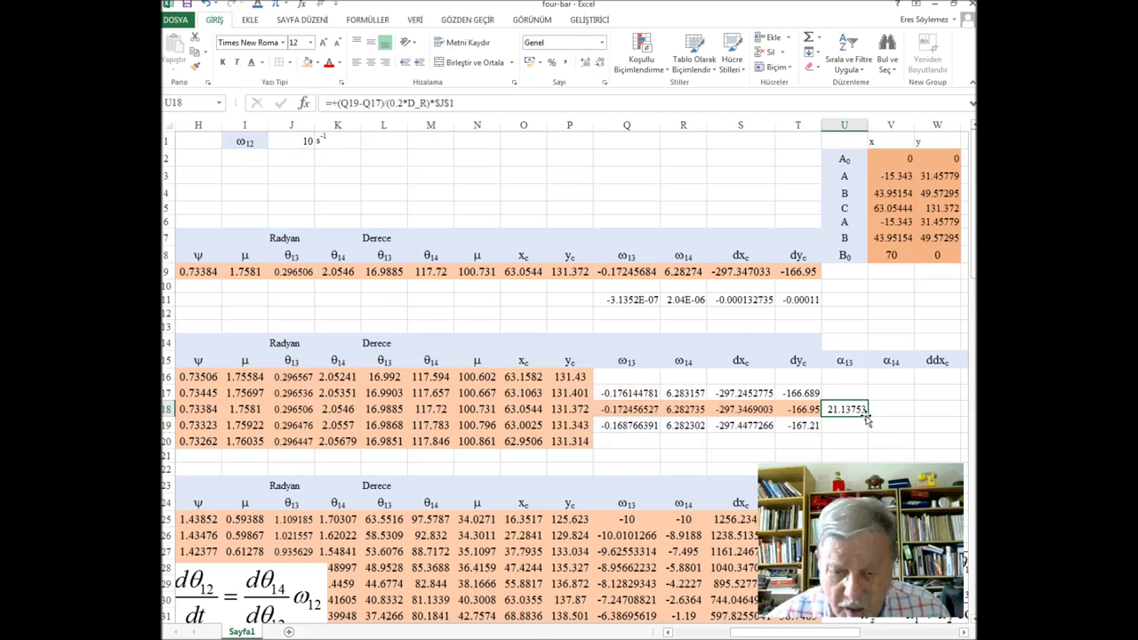
left_click_drag(866, 420, 928, 414)
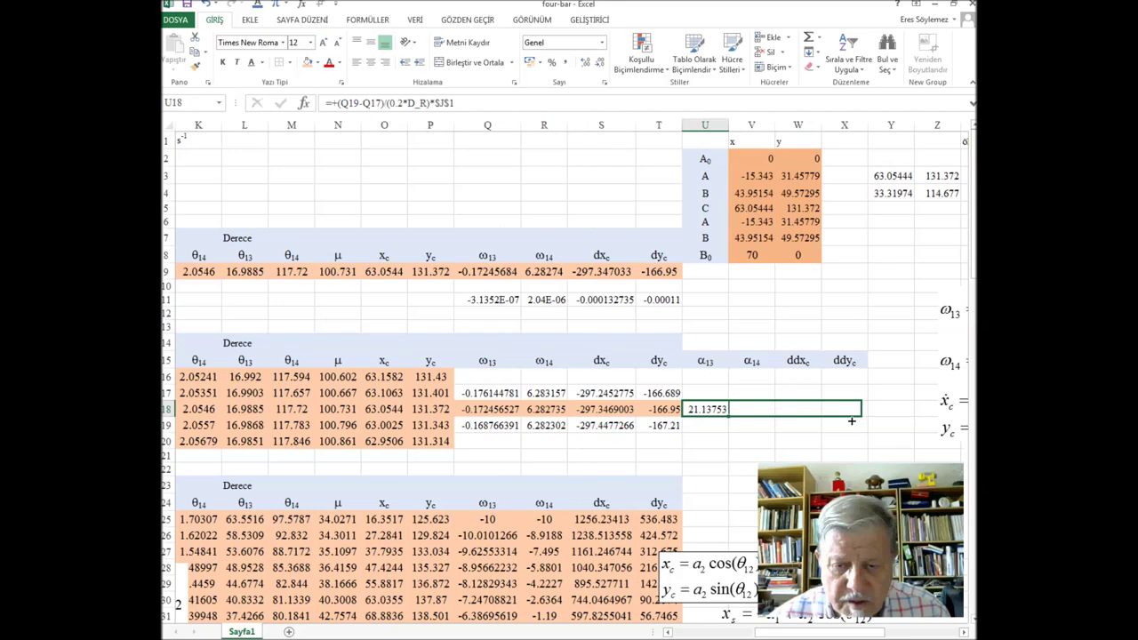
left_click_drag(928, 414, 863, 417)
left_click(802, 434)
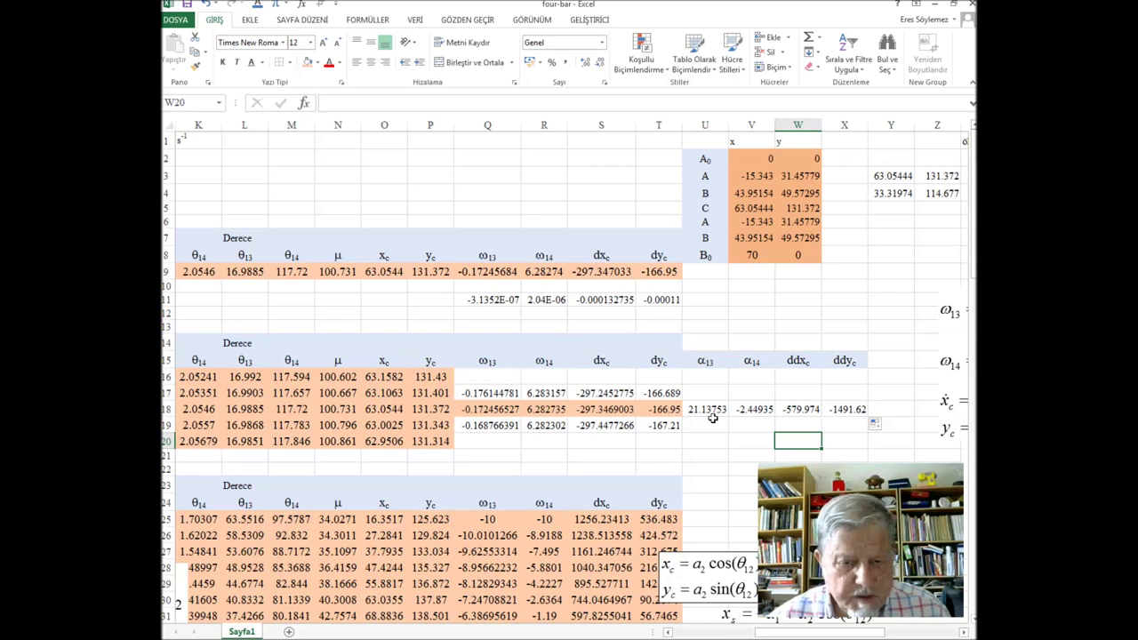
left_click_drag(693, 409, 855, 409)
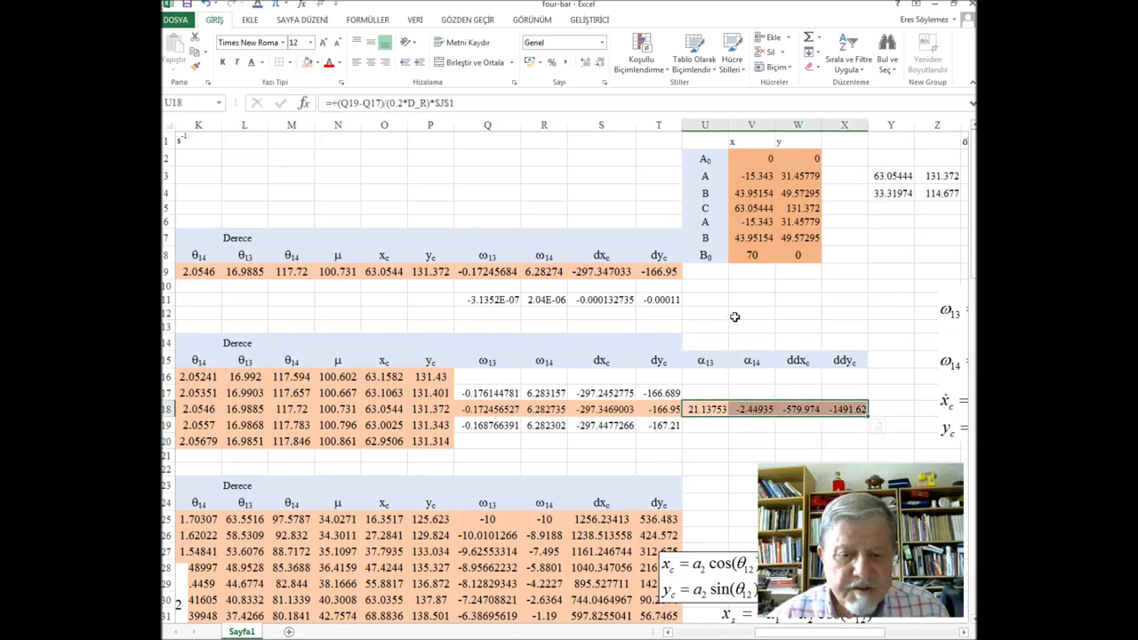
left_click(749, 314)
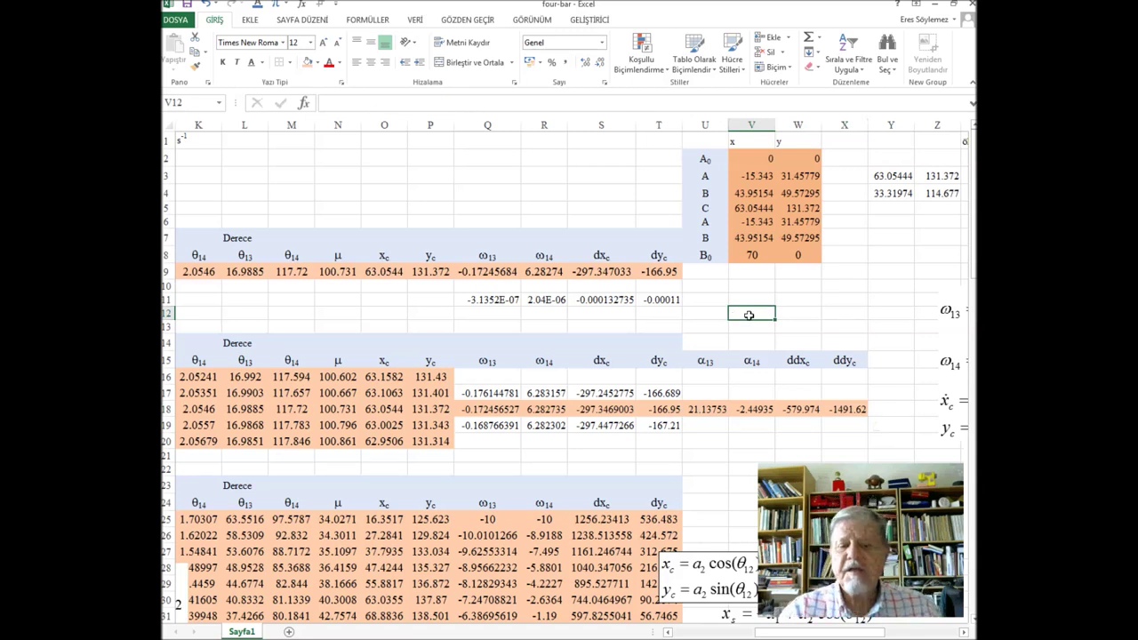